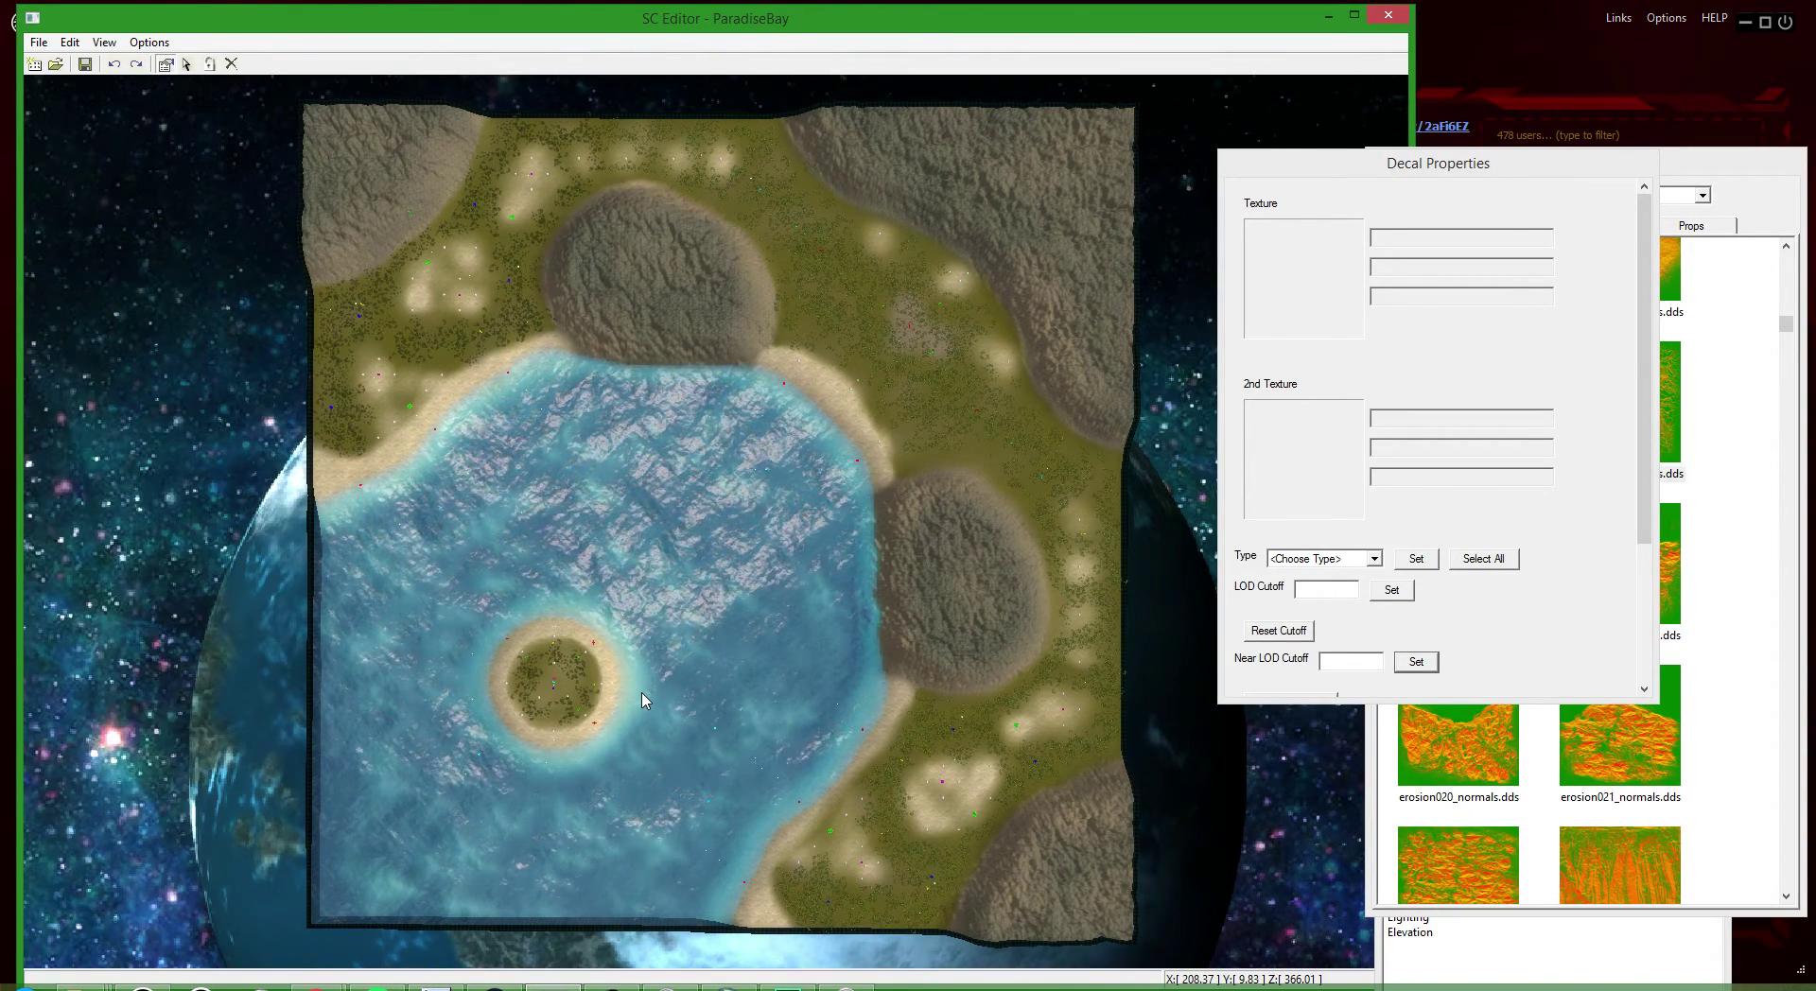
# - Look over the bay, its round island and the surrounding coast on the ParadiseBay map
pyautogui.scroll(6, 819, 683)
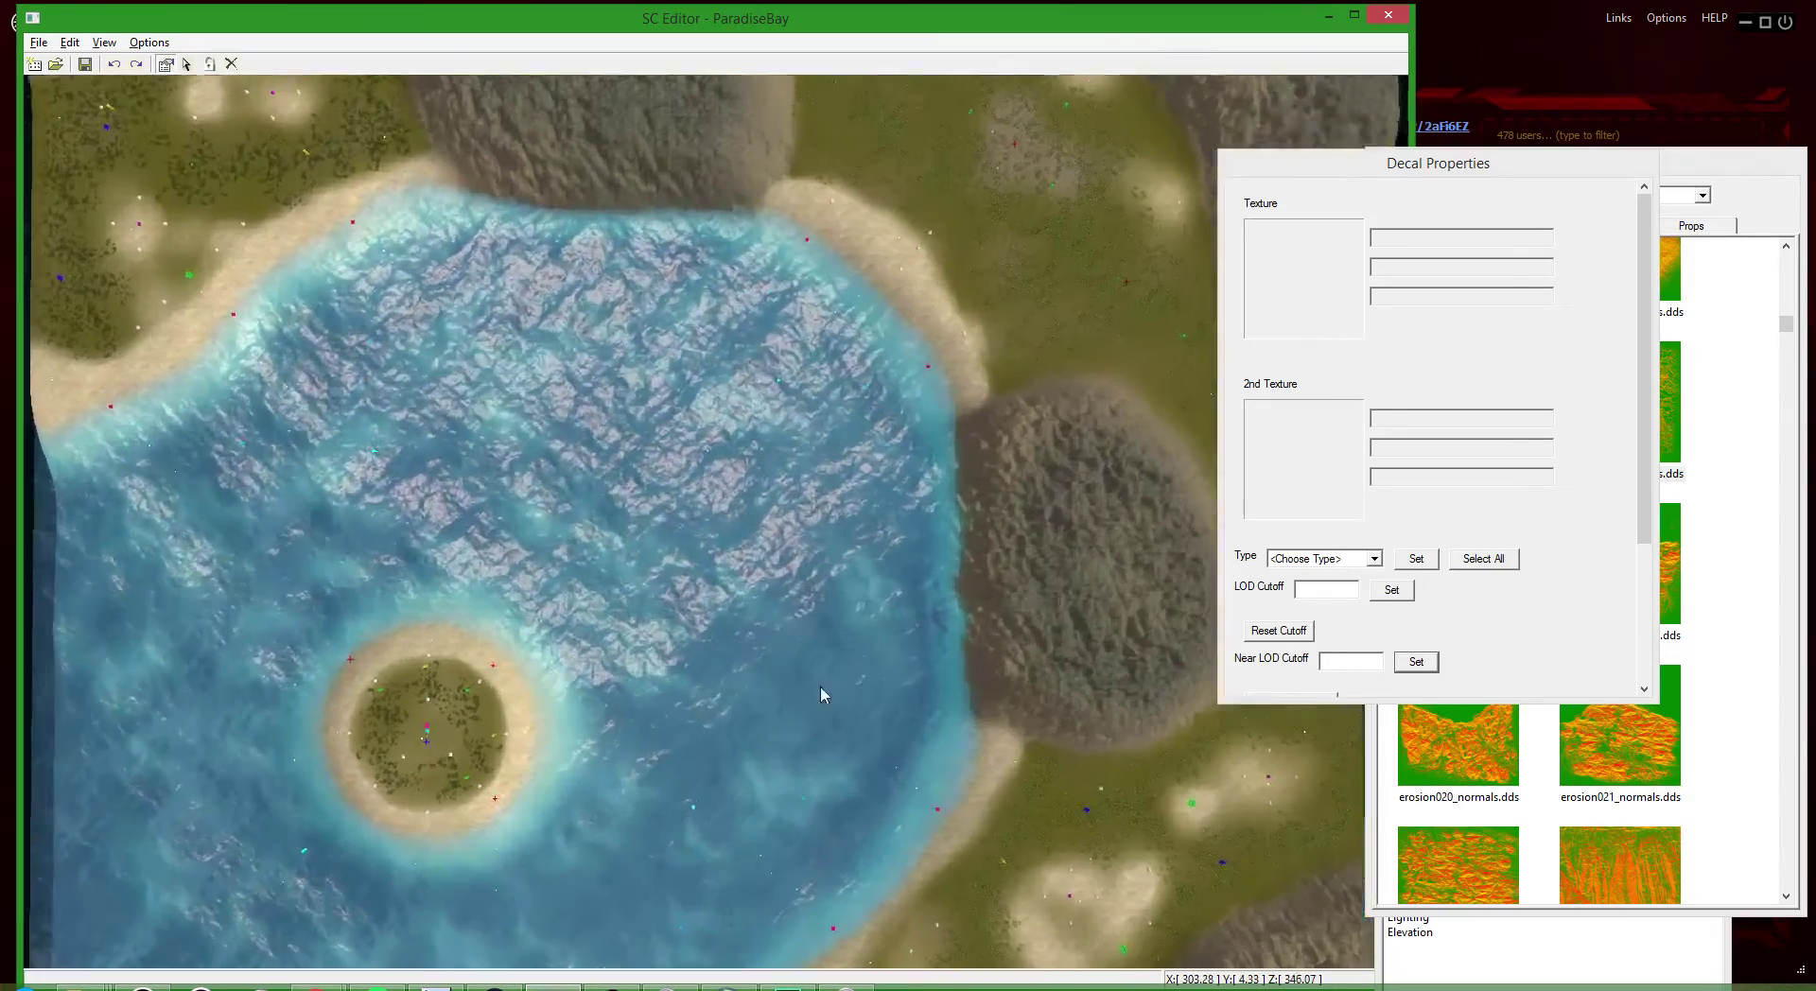
pyautogui.scroll(-6, 819, 683)
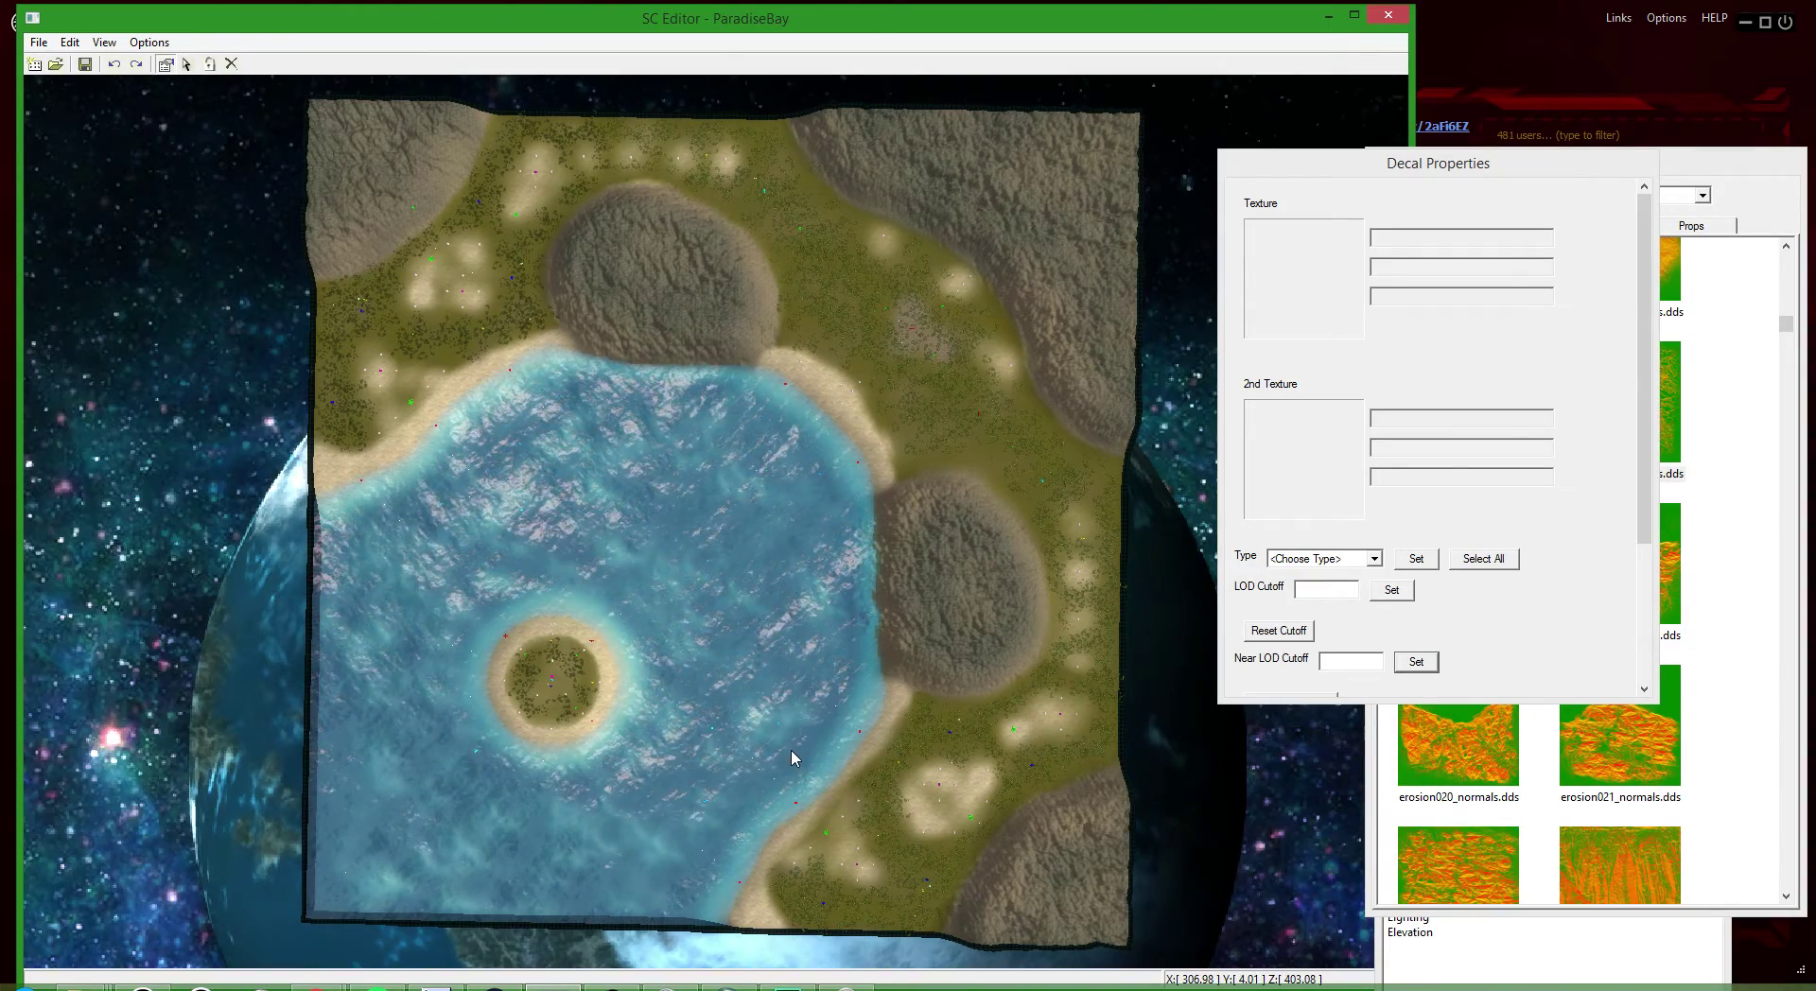
pyautogui.scroll(5, 793, 758)
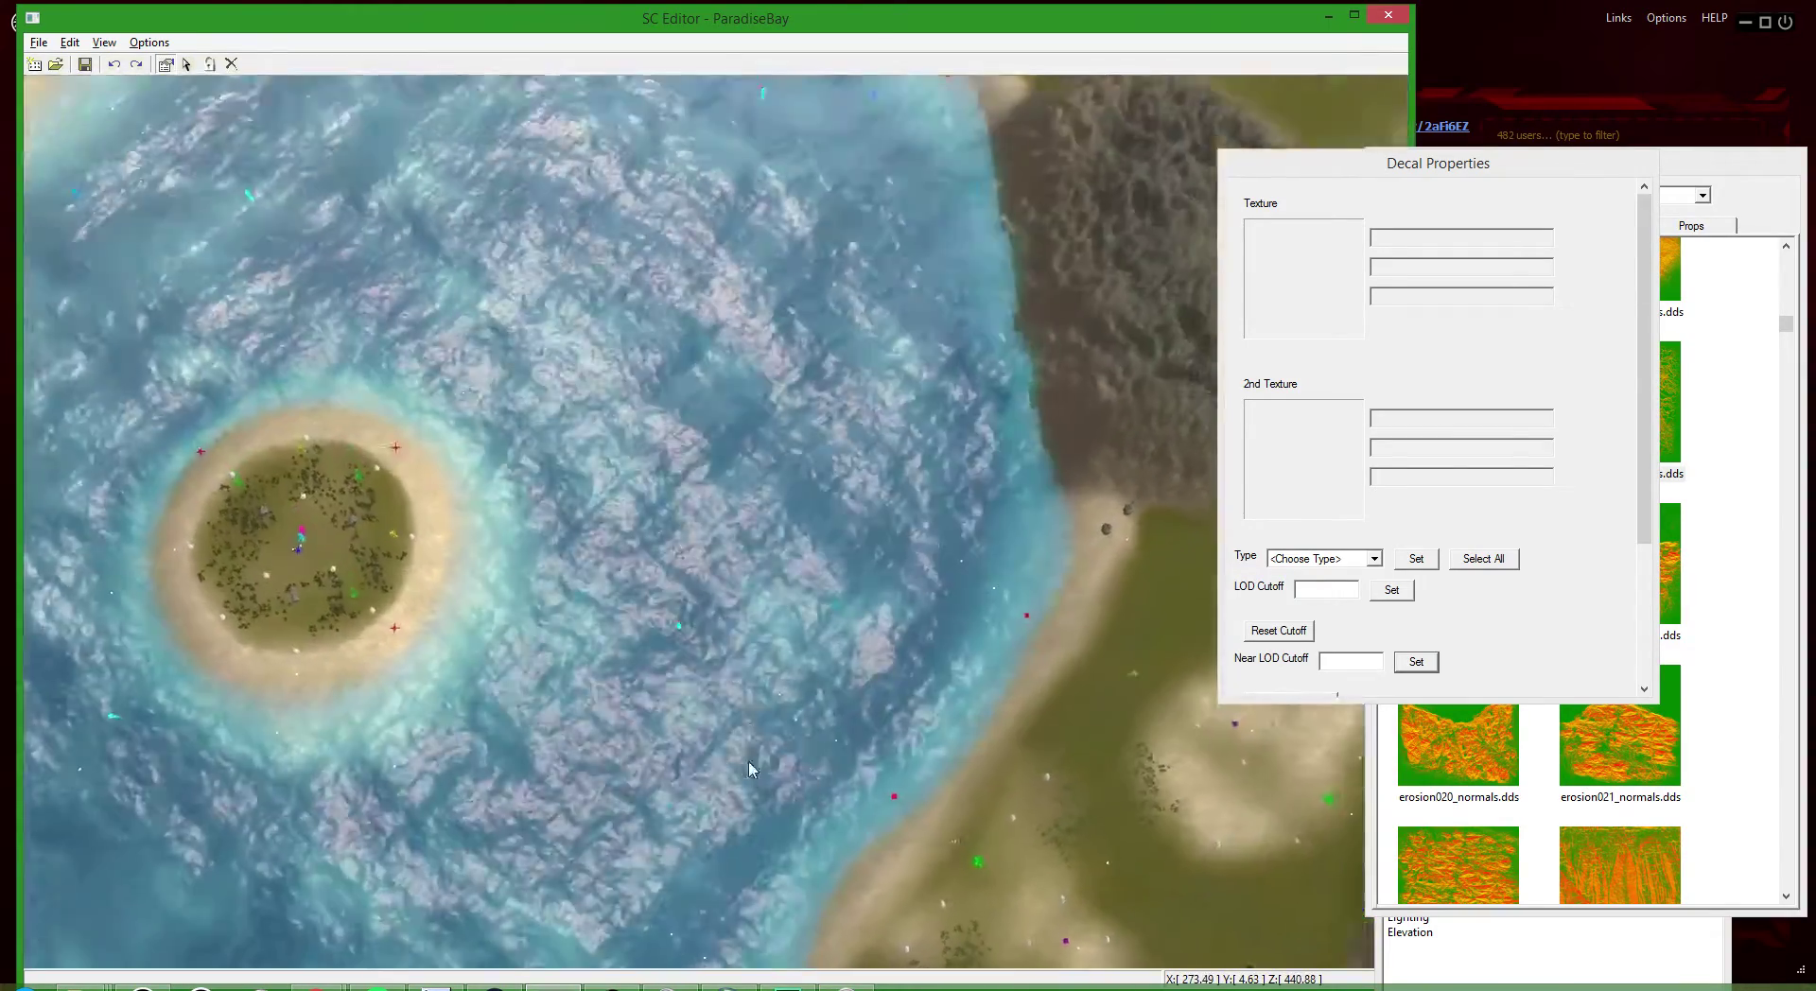
pyautogui.scroll(-5, 749, 768)
pyautogui.scroll(4, 782, 804)
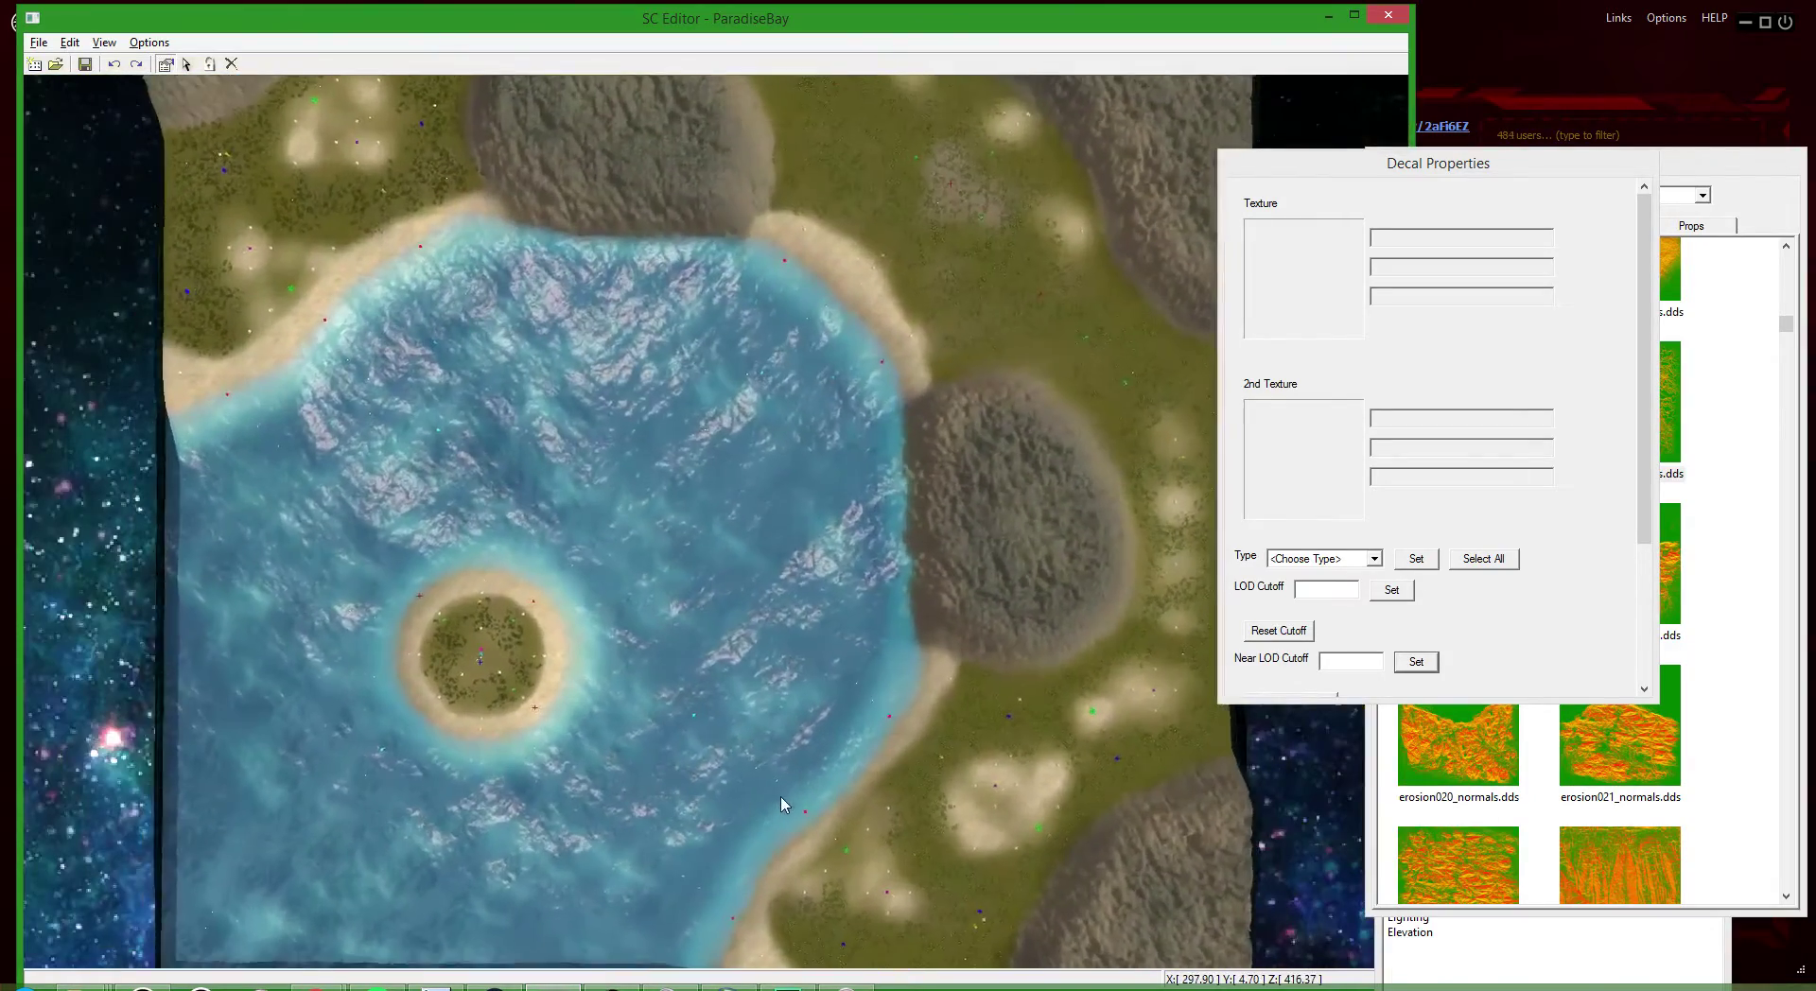
pyautogui.scroll(-4, 781, 805)
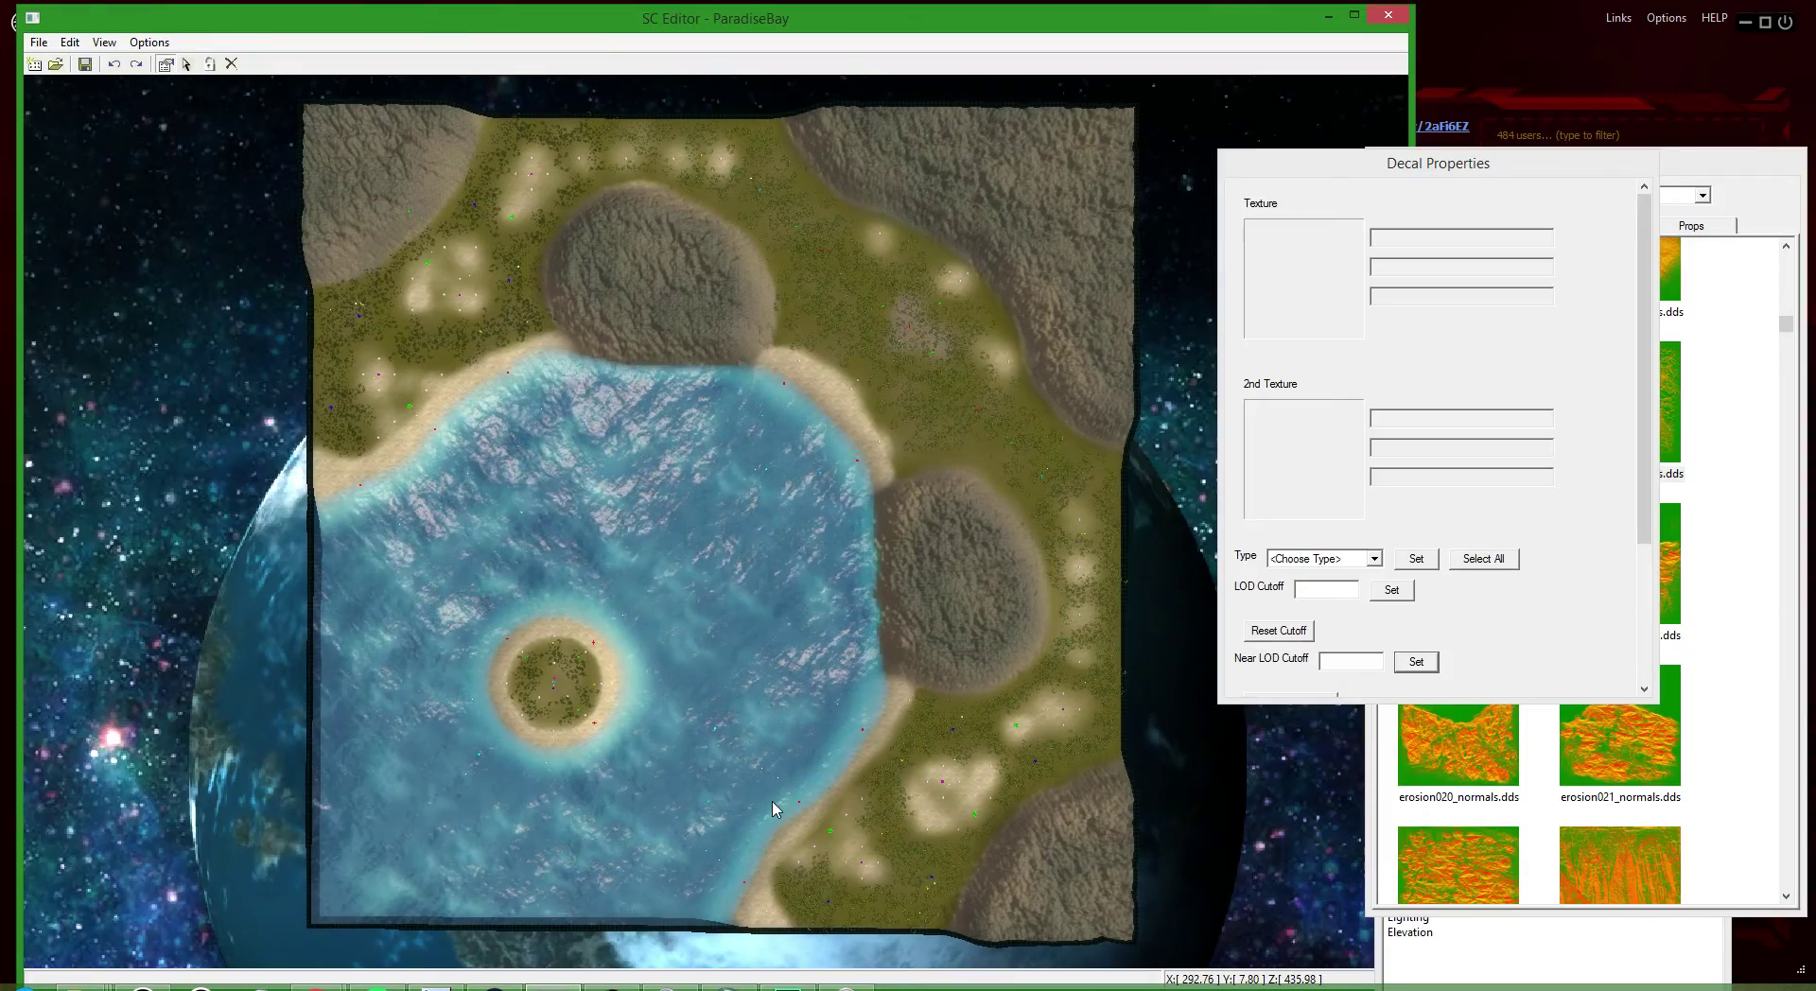
# - Examine the eastern plateau, the sandy patches beside it and the land strip along the map's eastern edge
pyautogui.scroll(5, 826, 754)
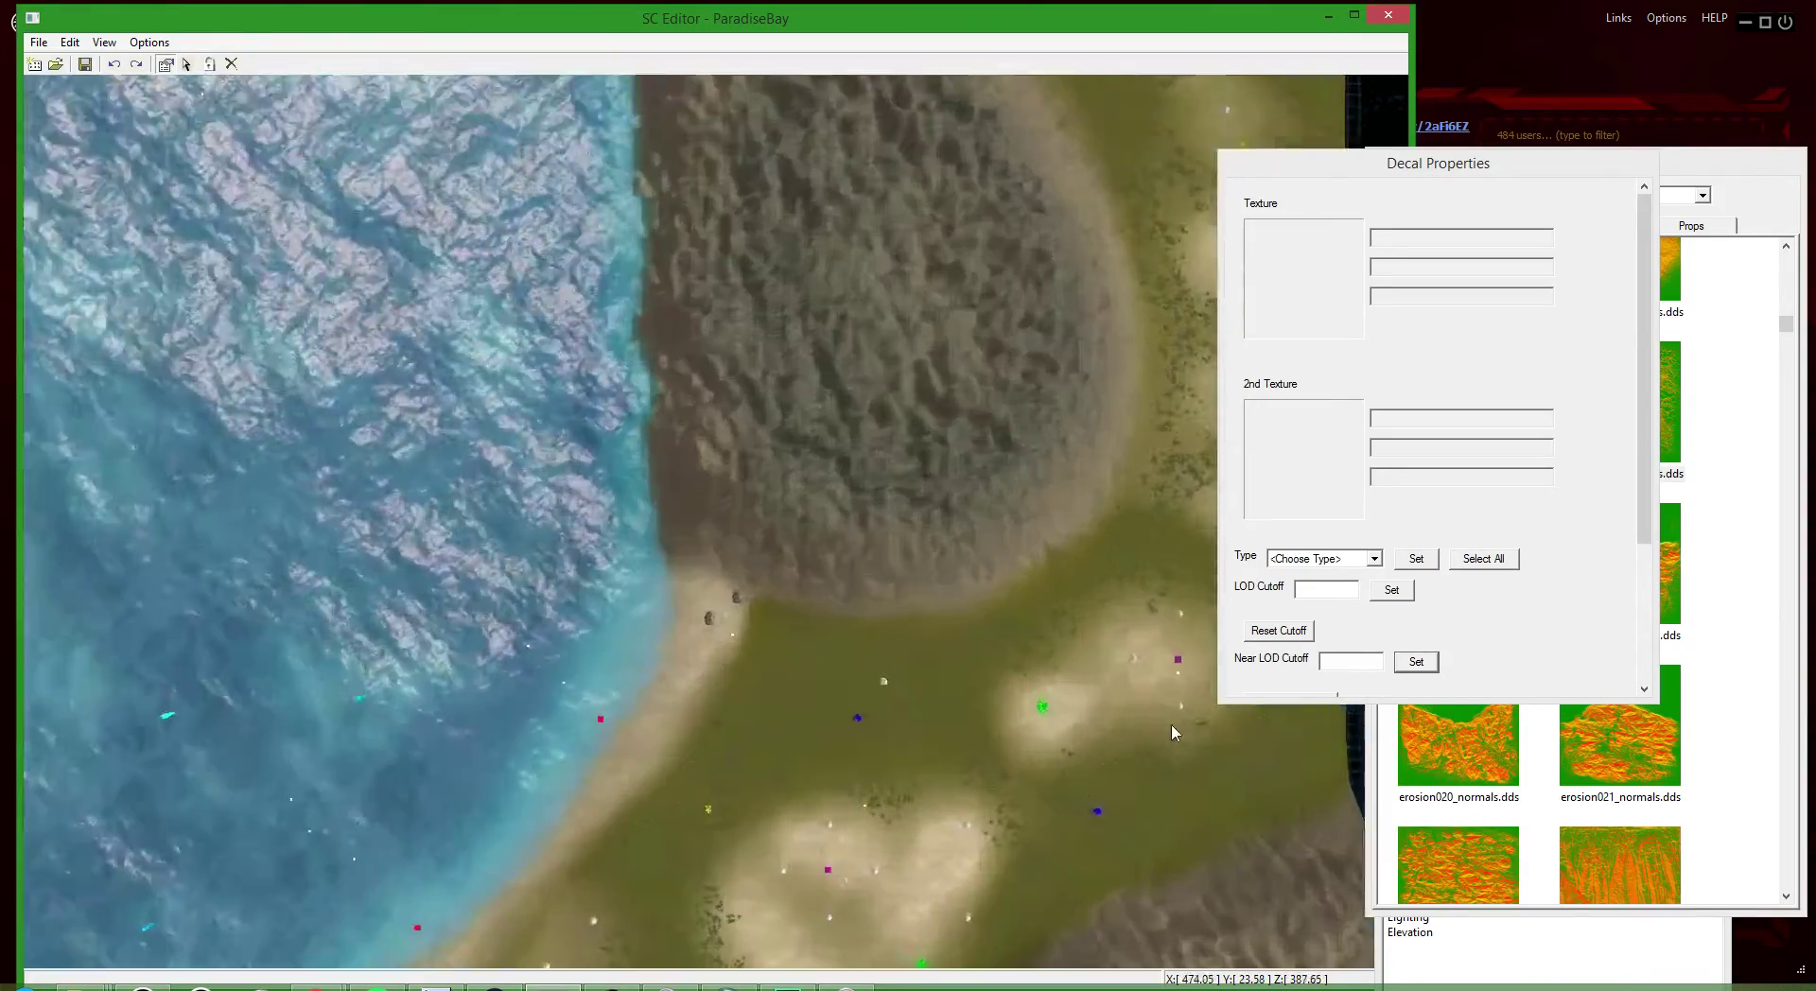
pyautogui.scroll(-3, 820, 684)
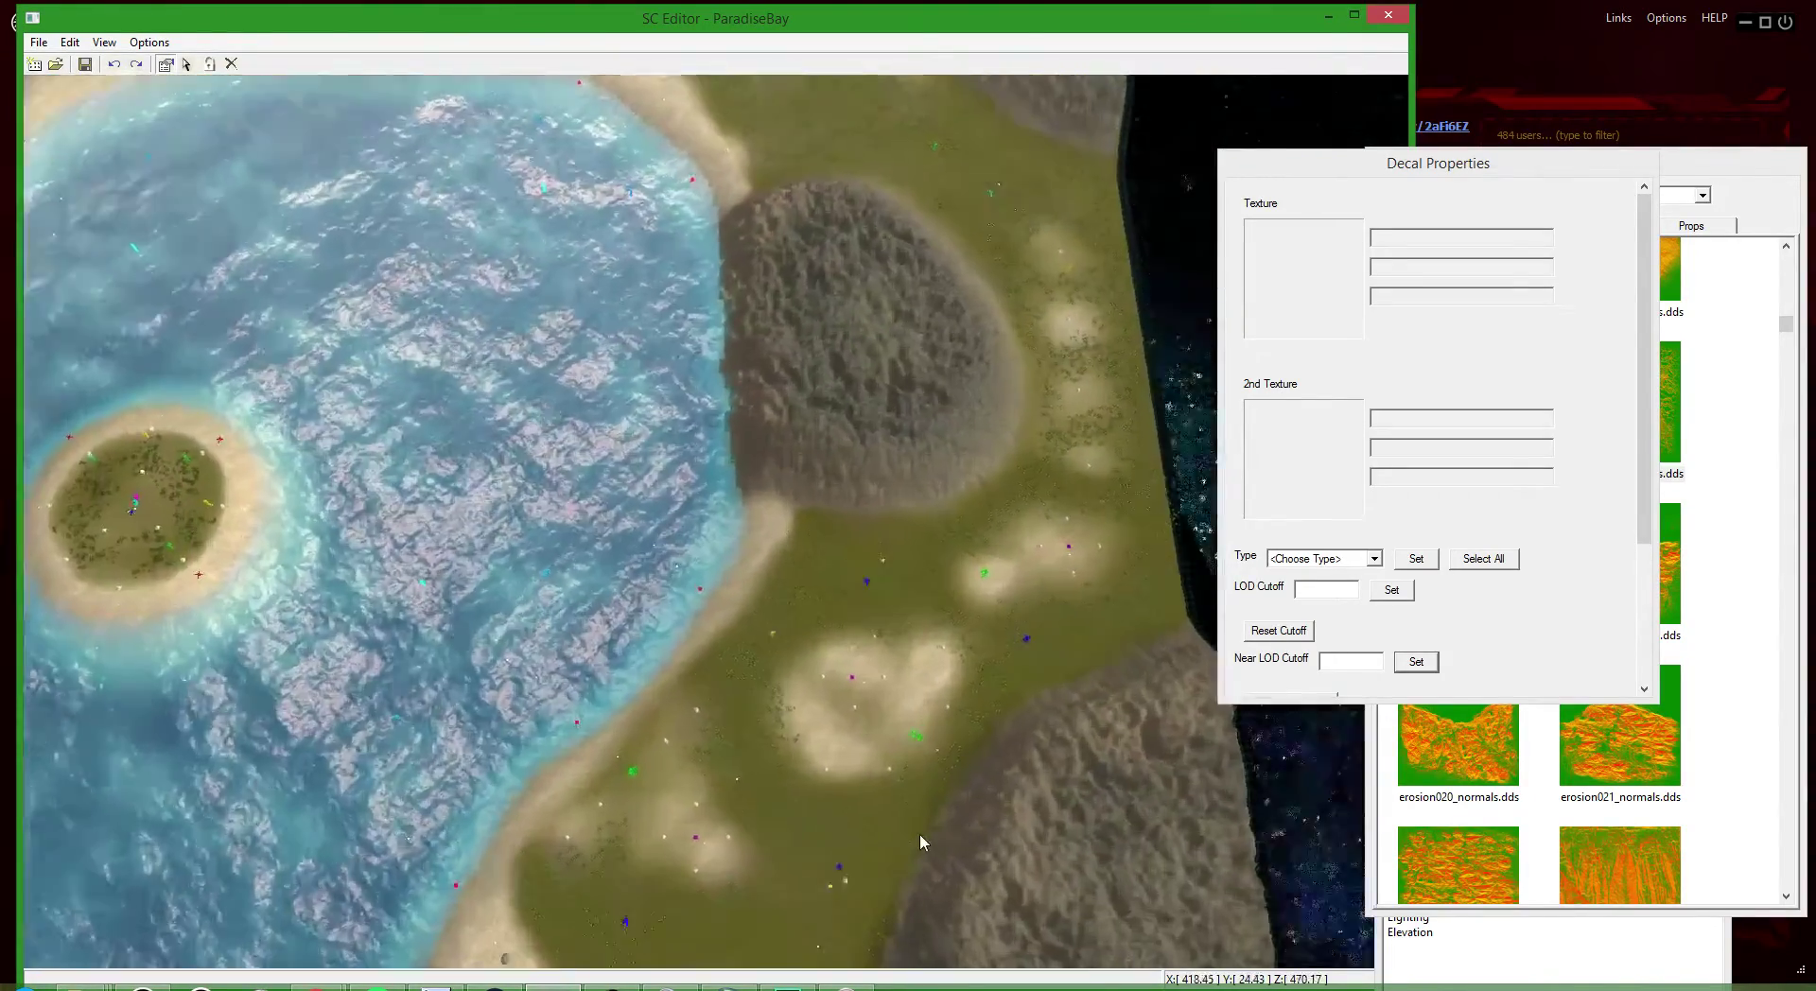
pyautogui.scroll(2, 920, 833)
pyautogui.scroll(2, 1171, 565)
pyautogui.scroll(-5, 814, 632)
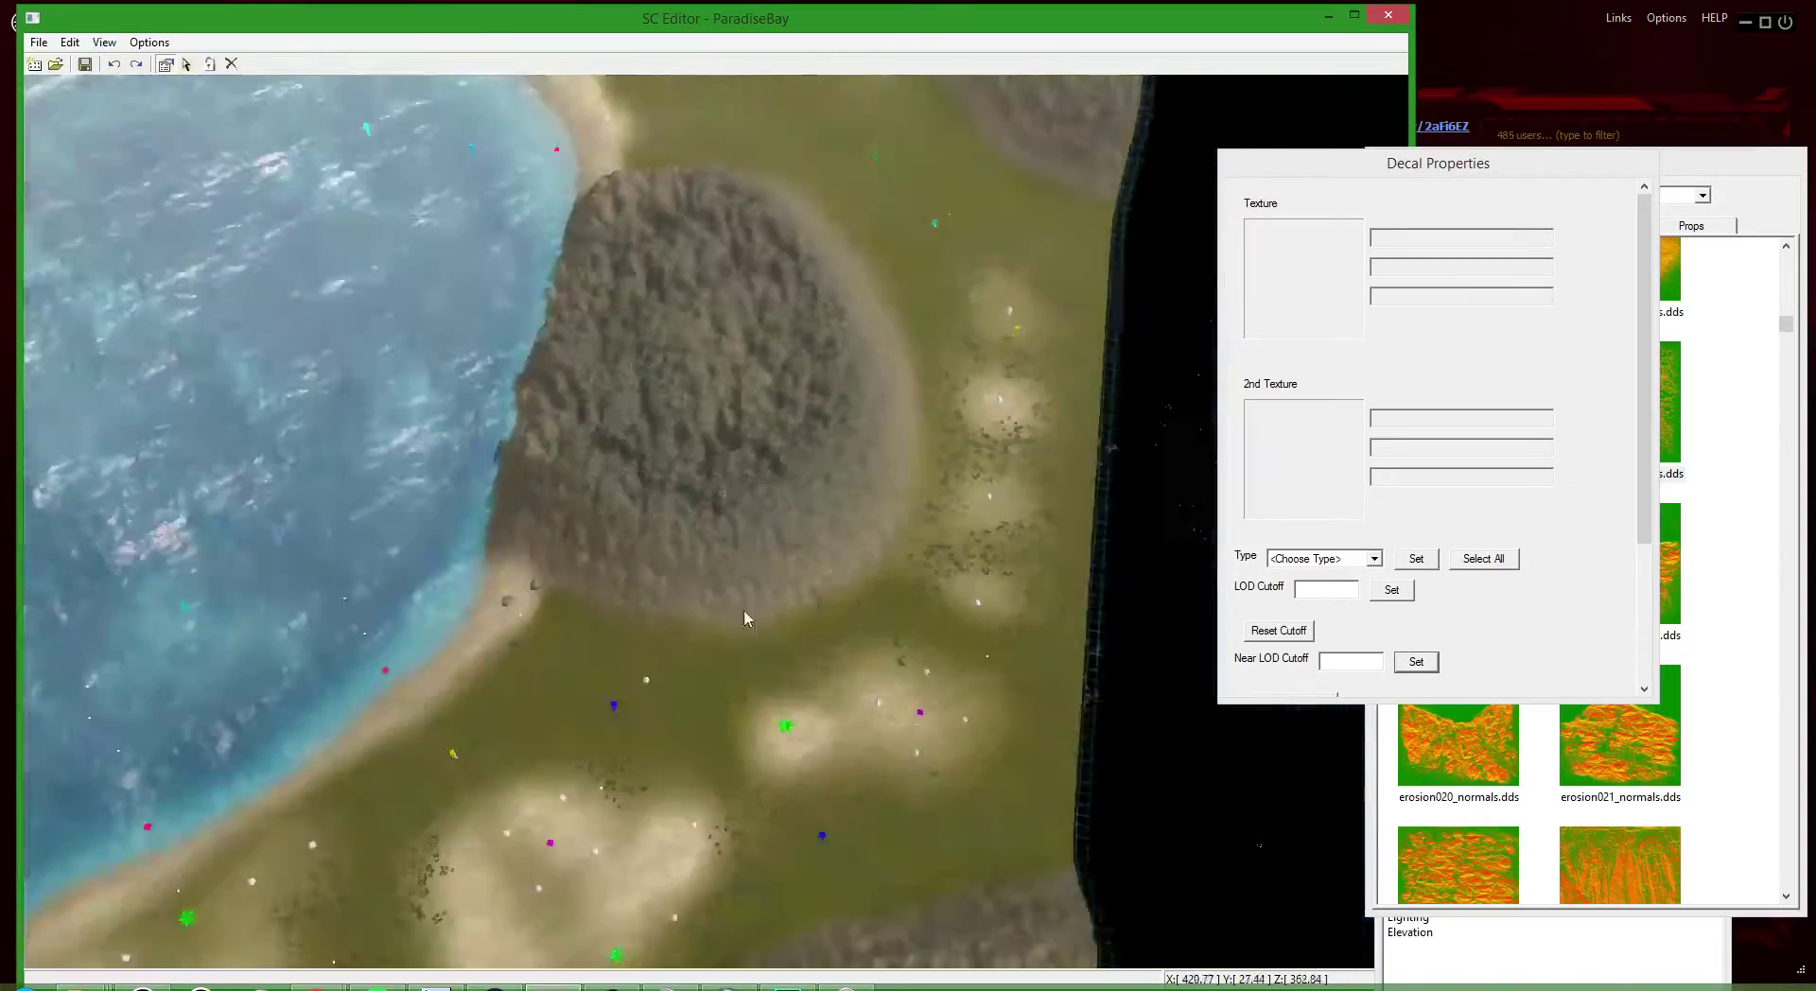
pyautogui.scroll(4, 1119, 596)
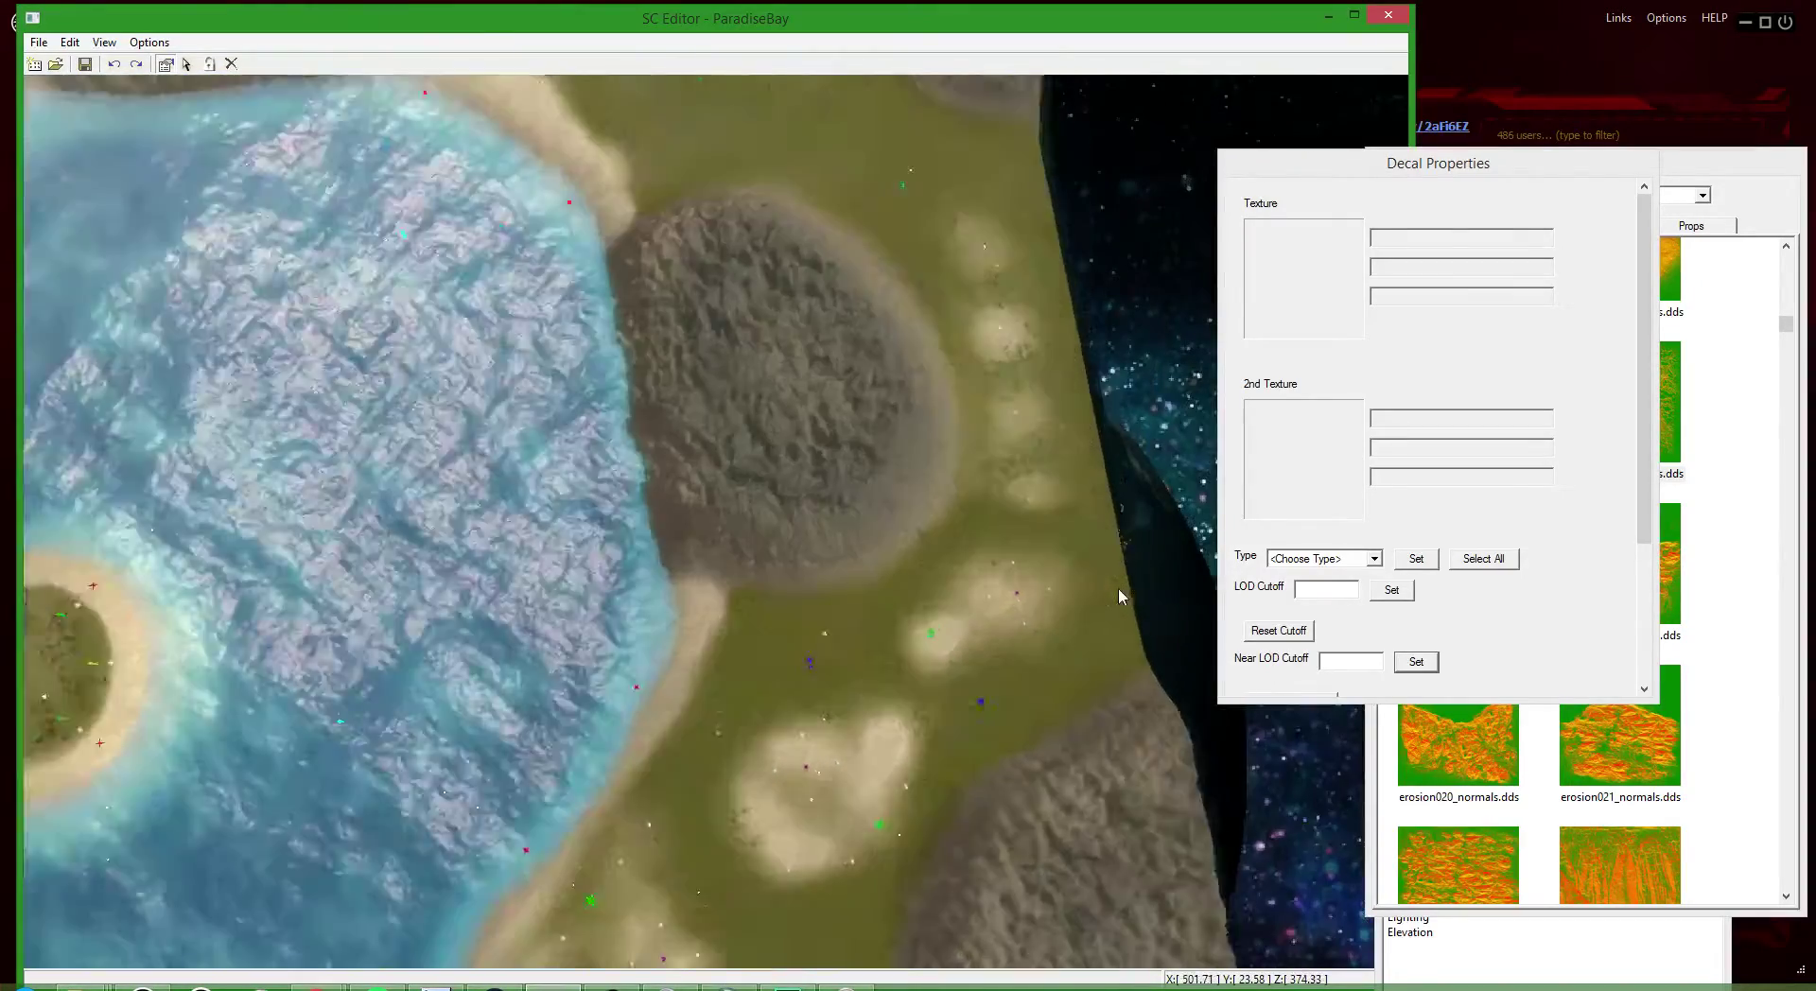
pyautogui.scroll(-3, 1013, 552)
pyautogui.scroll(3, 1041, 284)
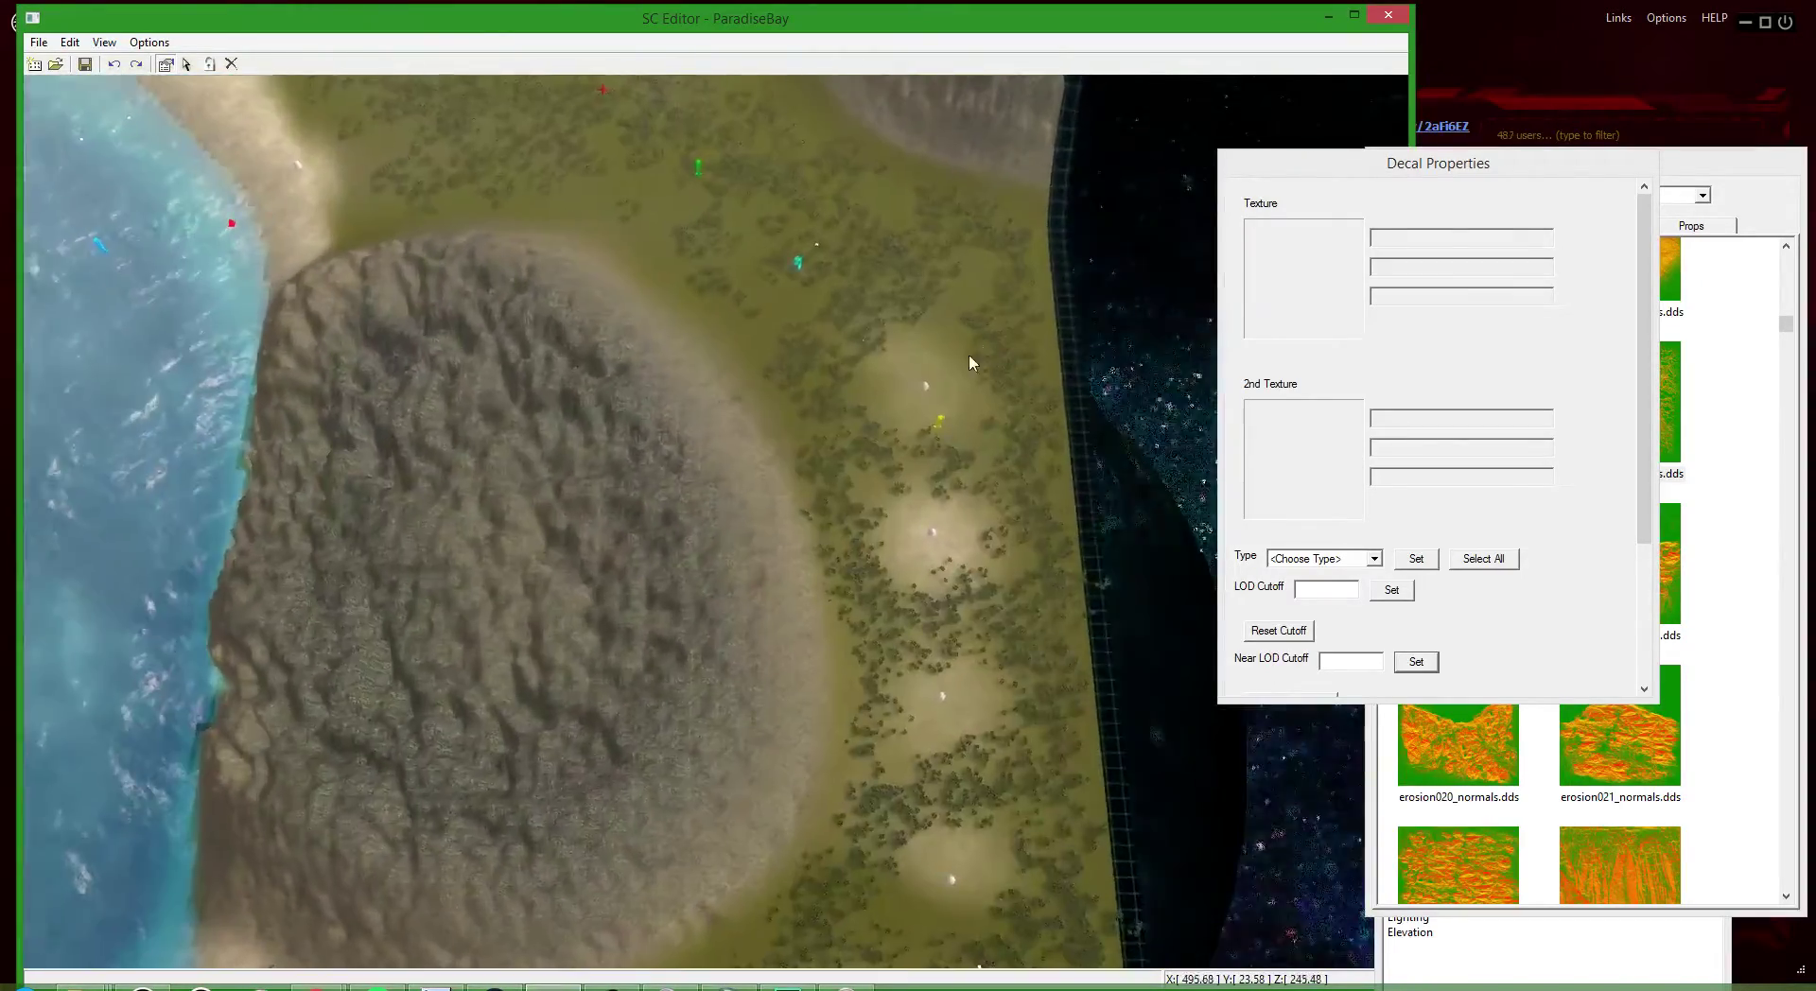
pyautogui.scroll(-4, 1013, 255)
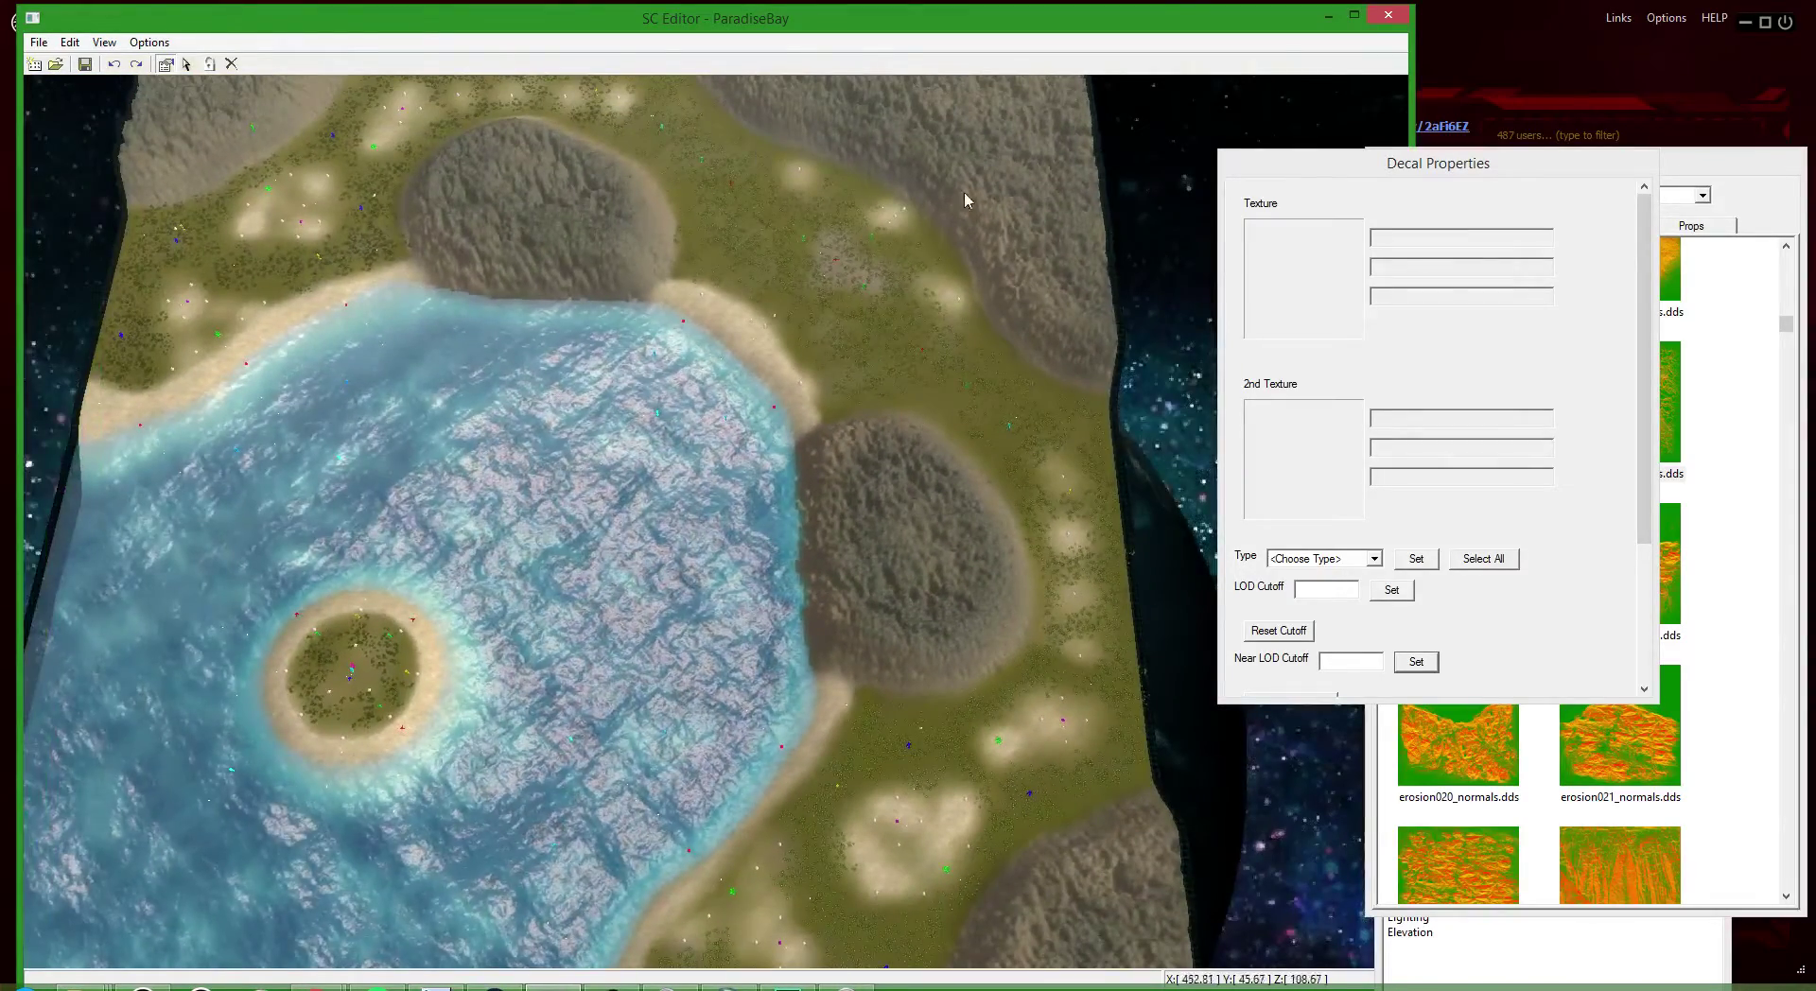
# - Examine the eastern land route between the northeastern cliffs and the southeastern plateau, and compare it with the whole map
pyautogui.scroll(2, 1056, 667)
pyautogui.scroll(3, 1056, 667)
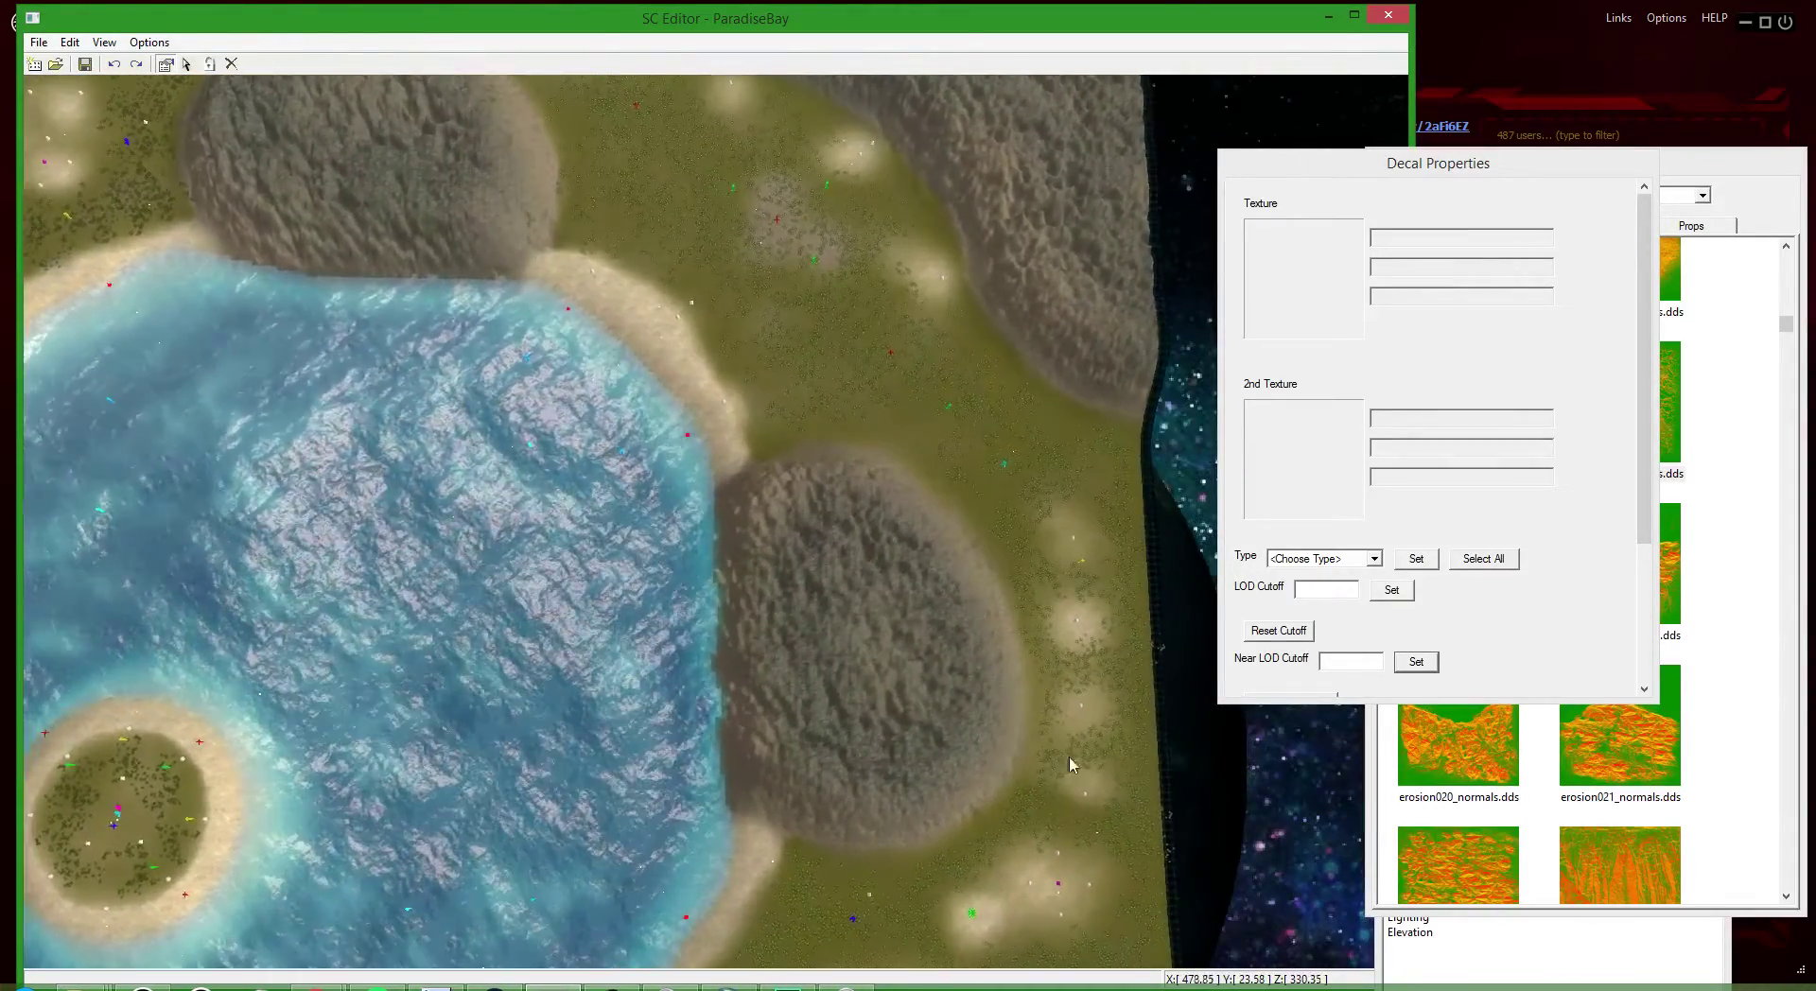
pyautogui.scroll(-3, 928, 365)
pyautogui.scroll(-4, 863, 735)
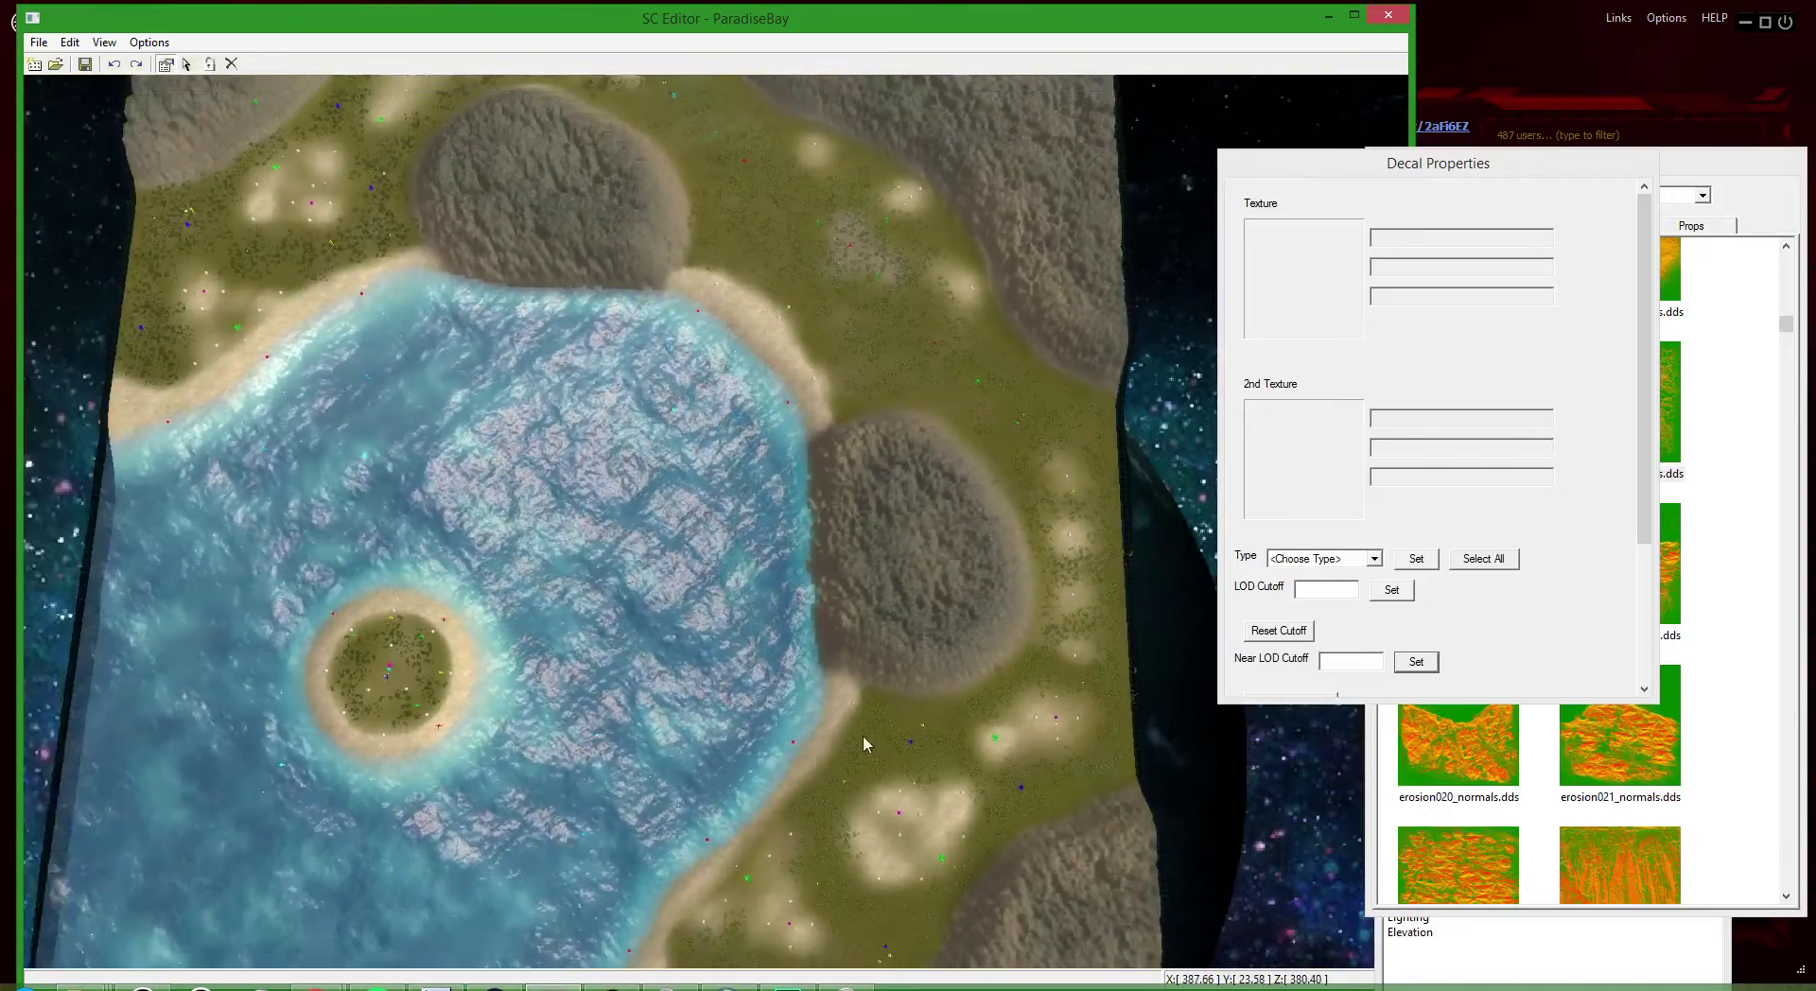
pyautogui.scroll(5, 1131, 669)
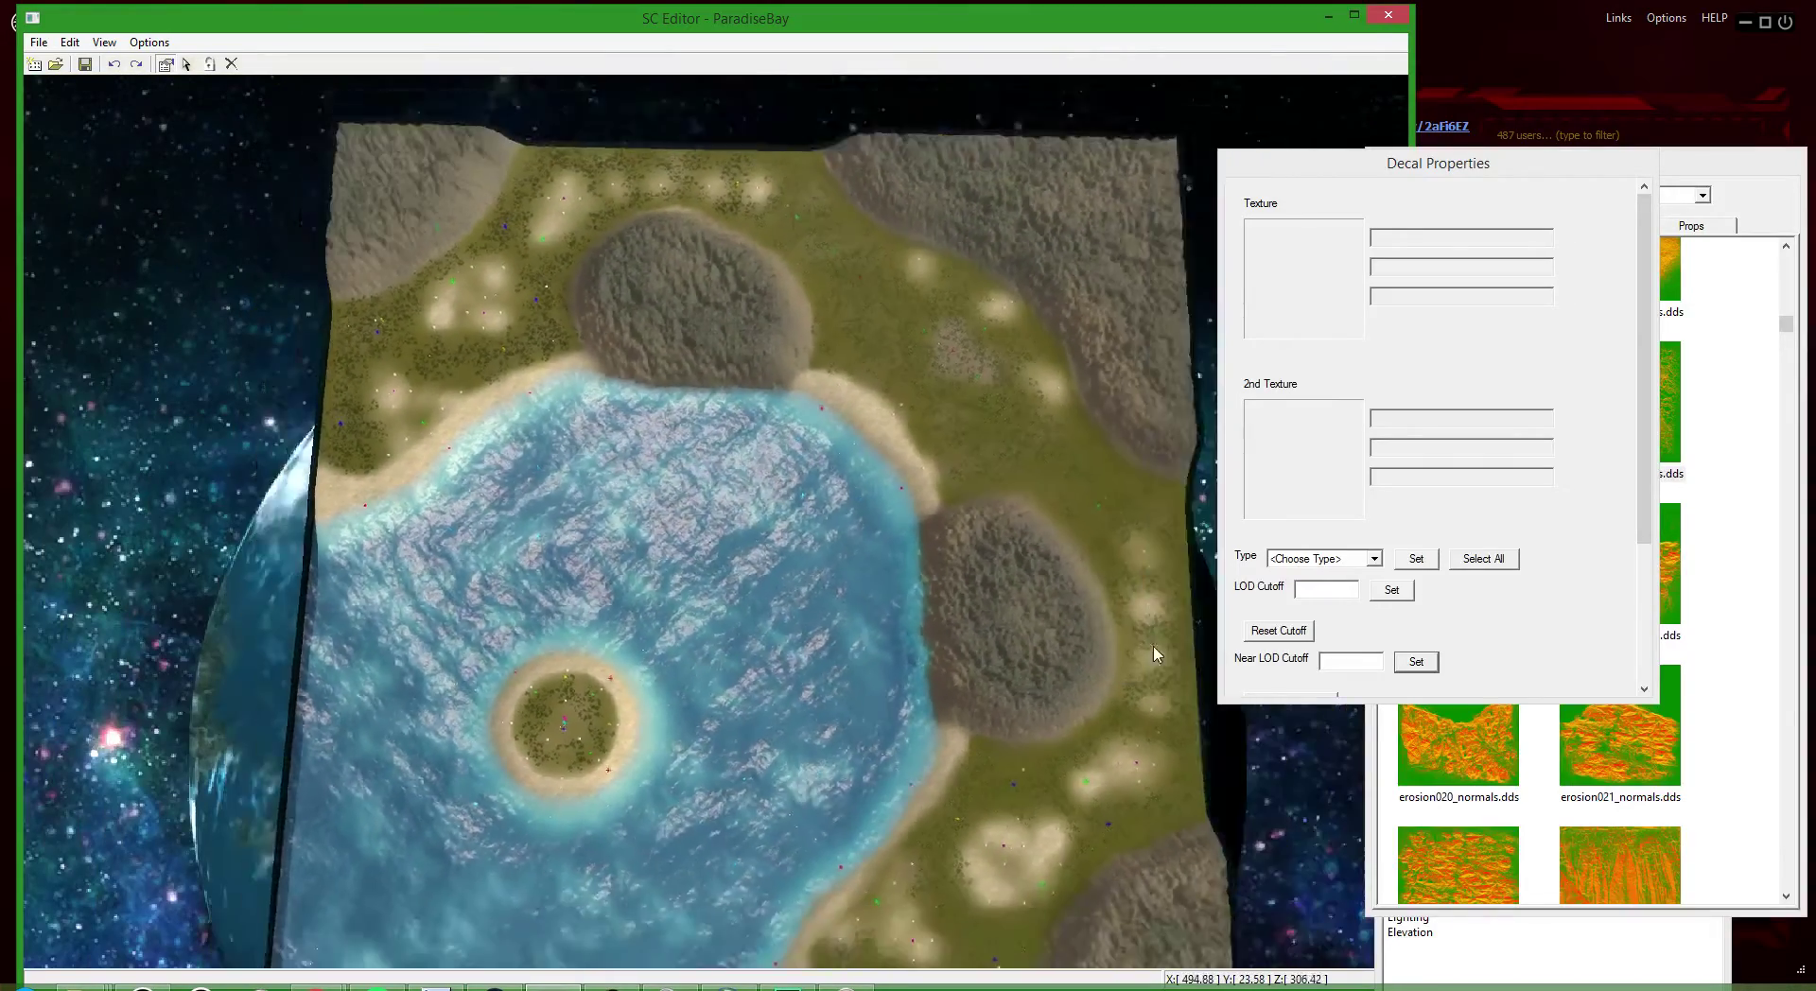
pyautogui.scroll(-4, 973, 583)
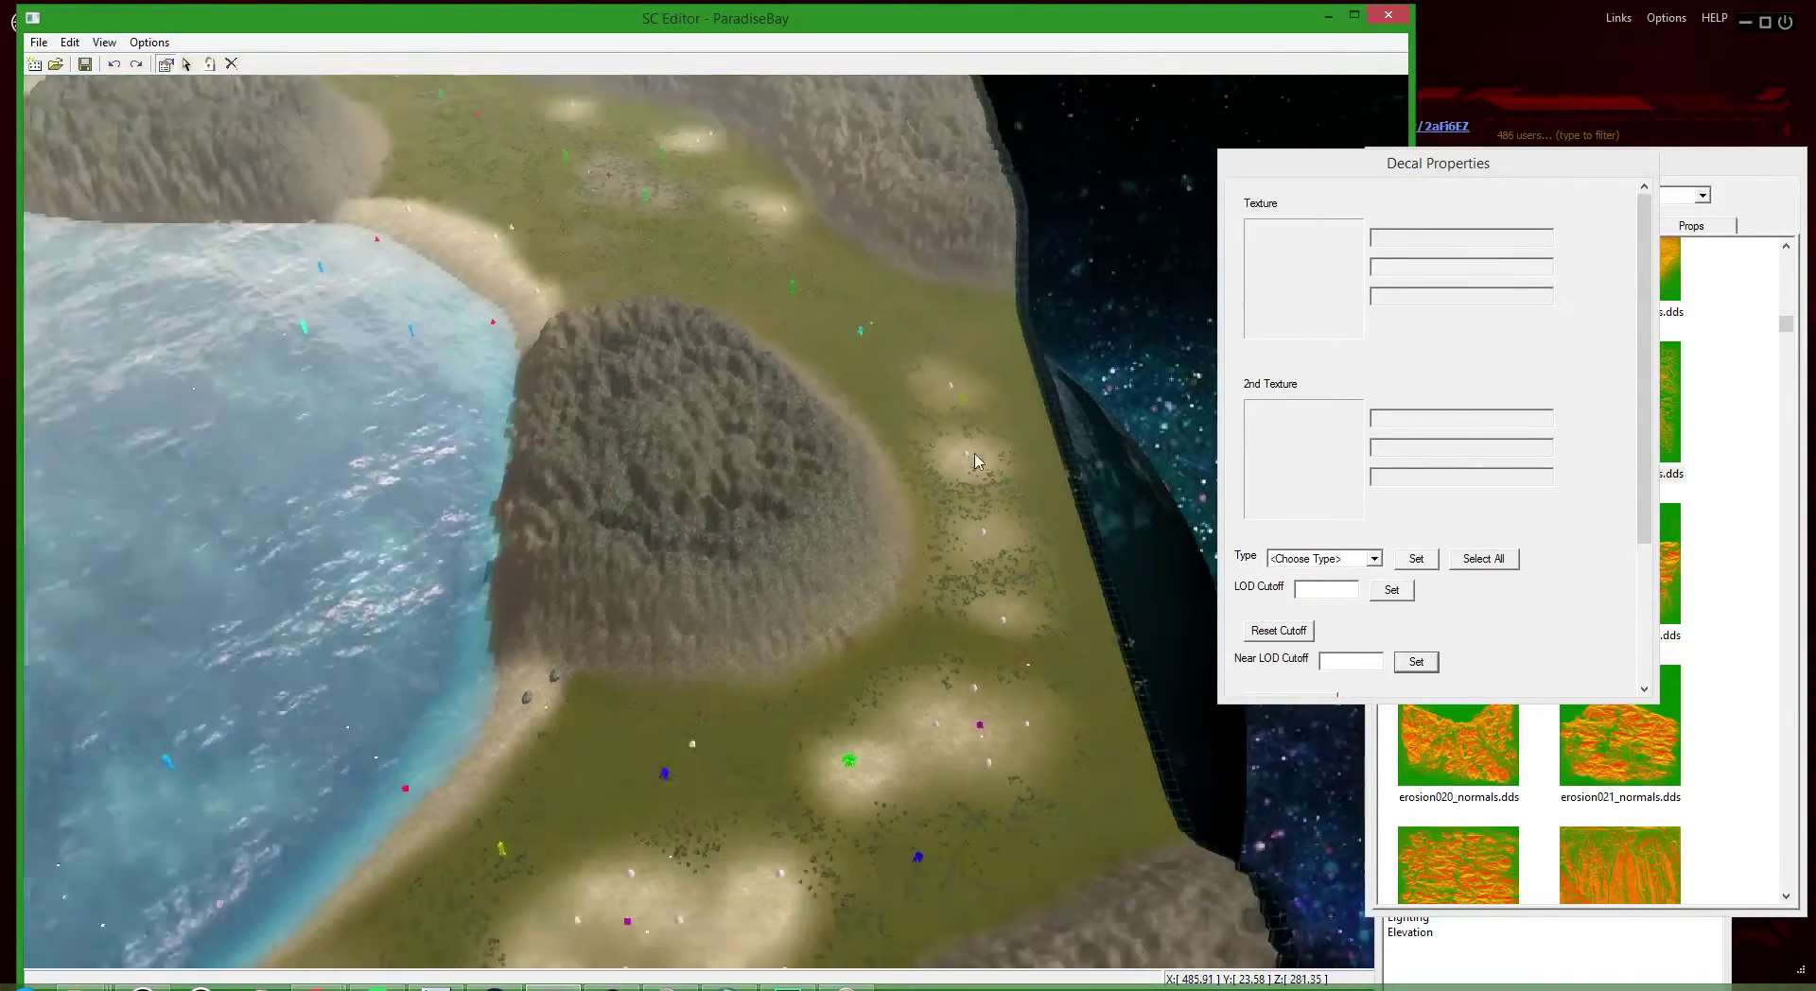
pyautogui.scroll(5, 889, 803)
pyautogui.scroll(-5, 847, 787)
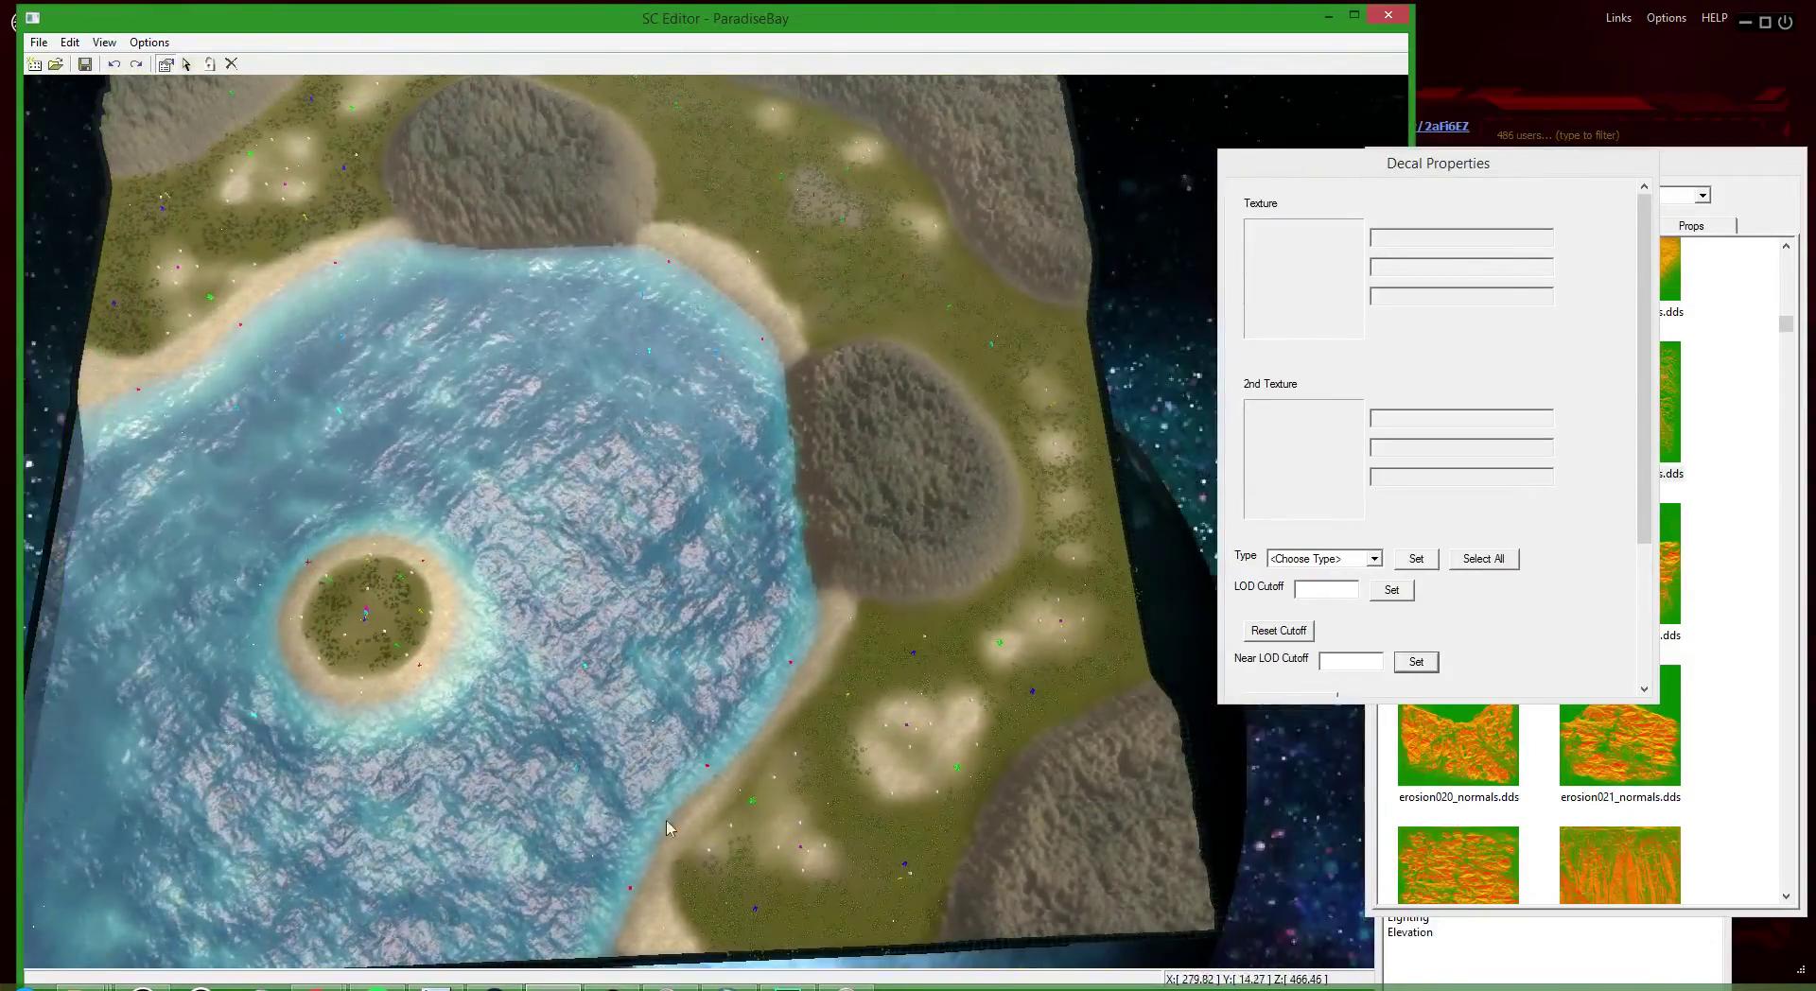
pyautogui.scroll(-5, 841, 509)
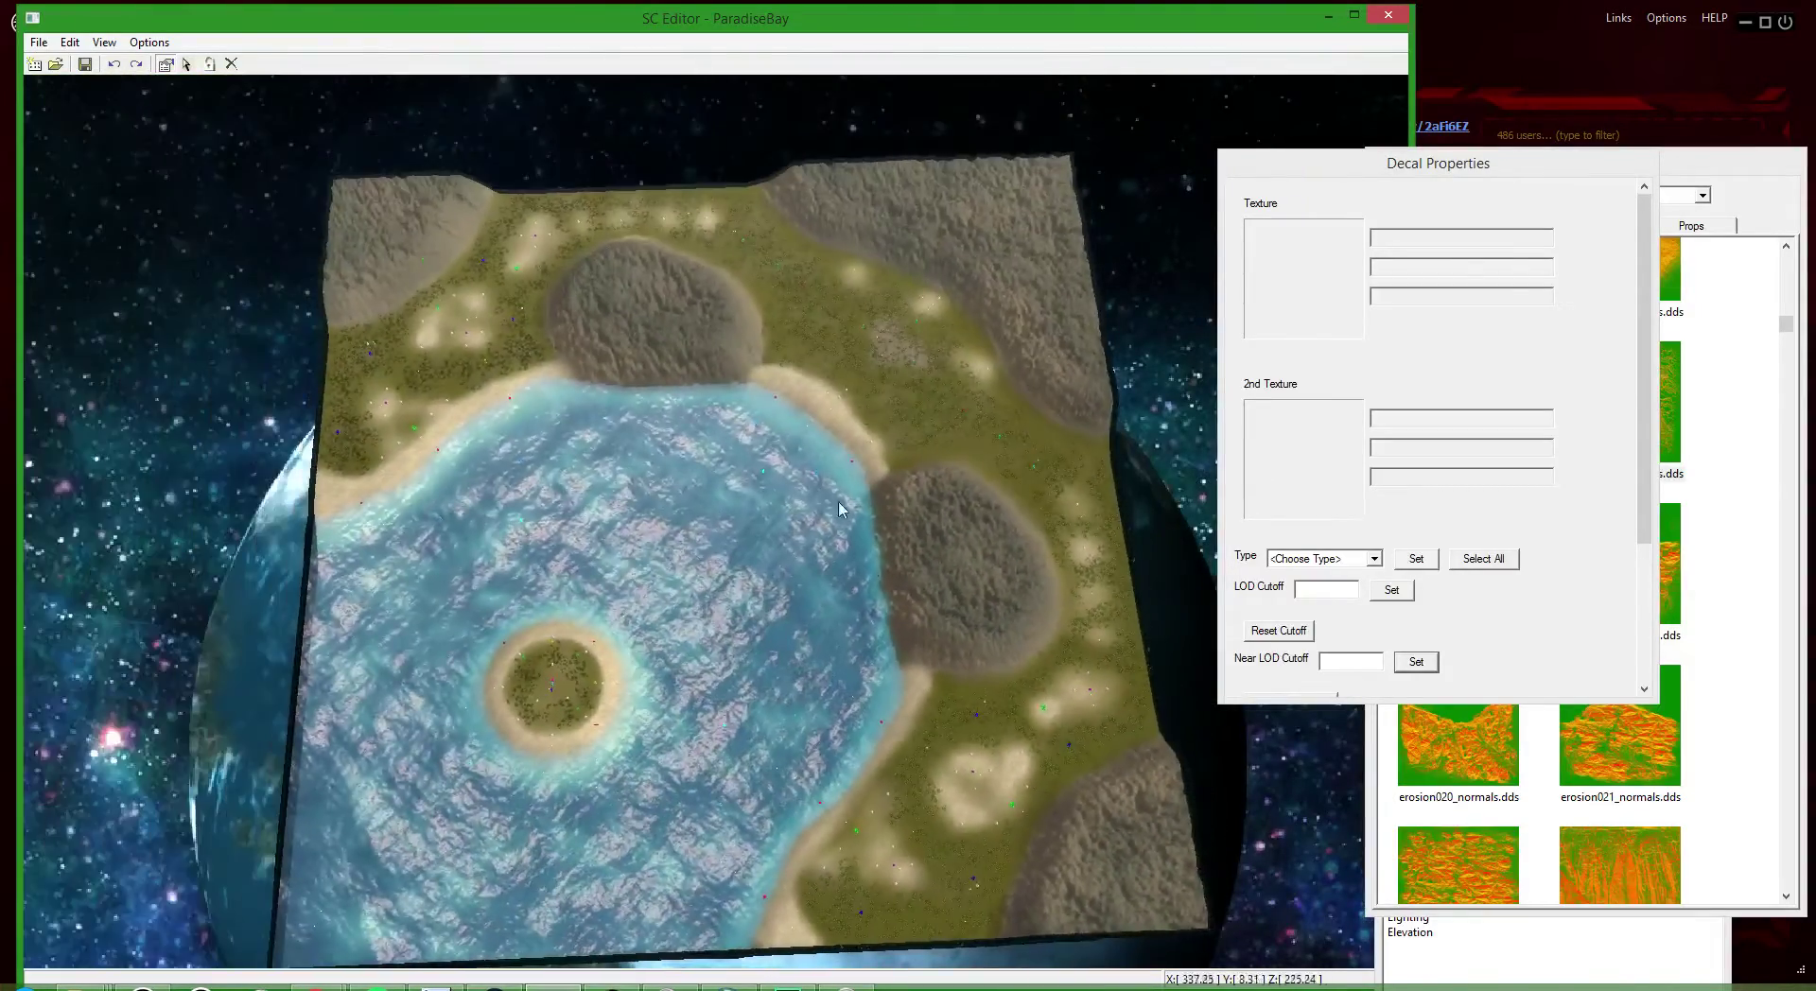
pyautogui.moveTo(683, 683); pyautogui.dragTo(678, 821, button='middle')
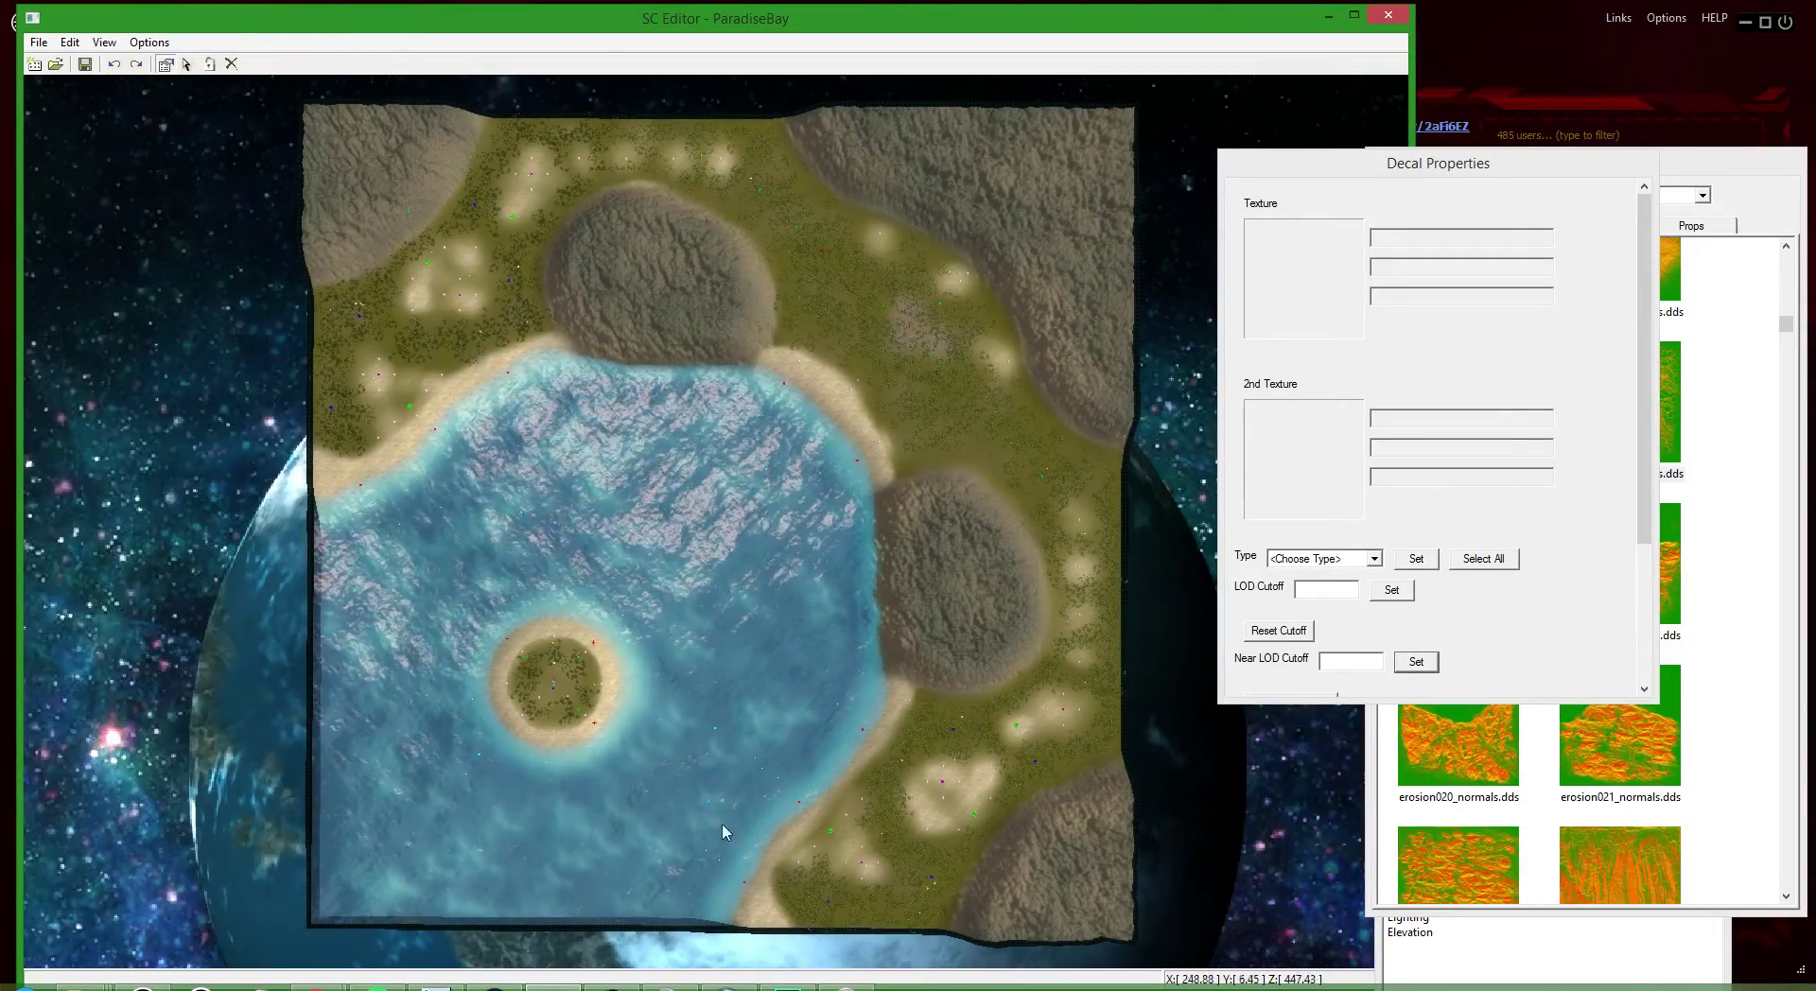
# - Inspect the southeastern base area and the beach facing the island
pyautogui.scroll(5, 1000, 815)
pyautogui.scroll(3, 984, 662)
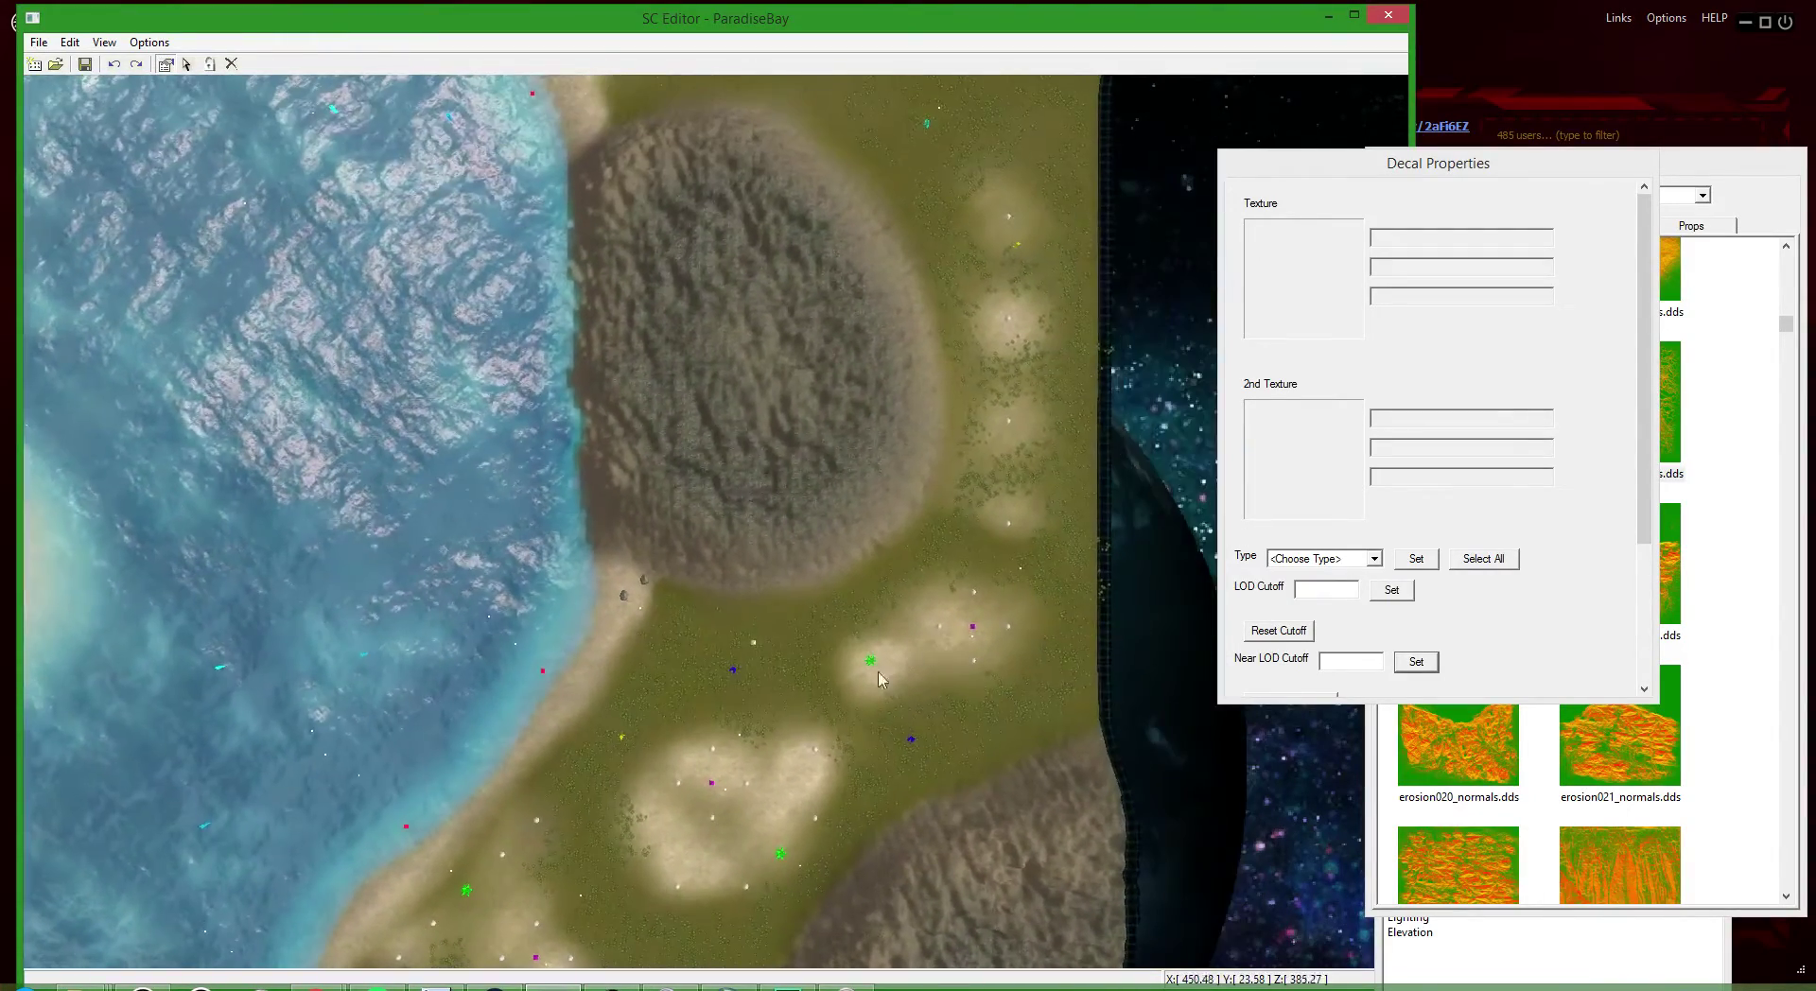
pyautogui.scroll(-5, 946, 297)
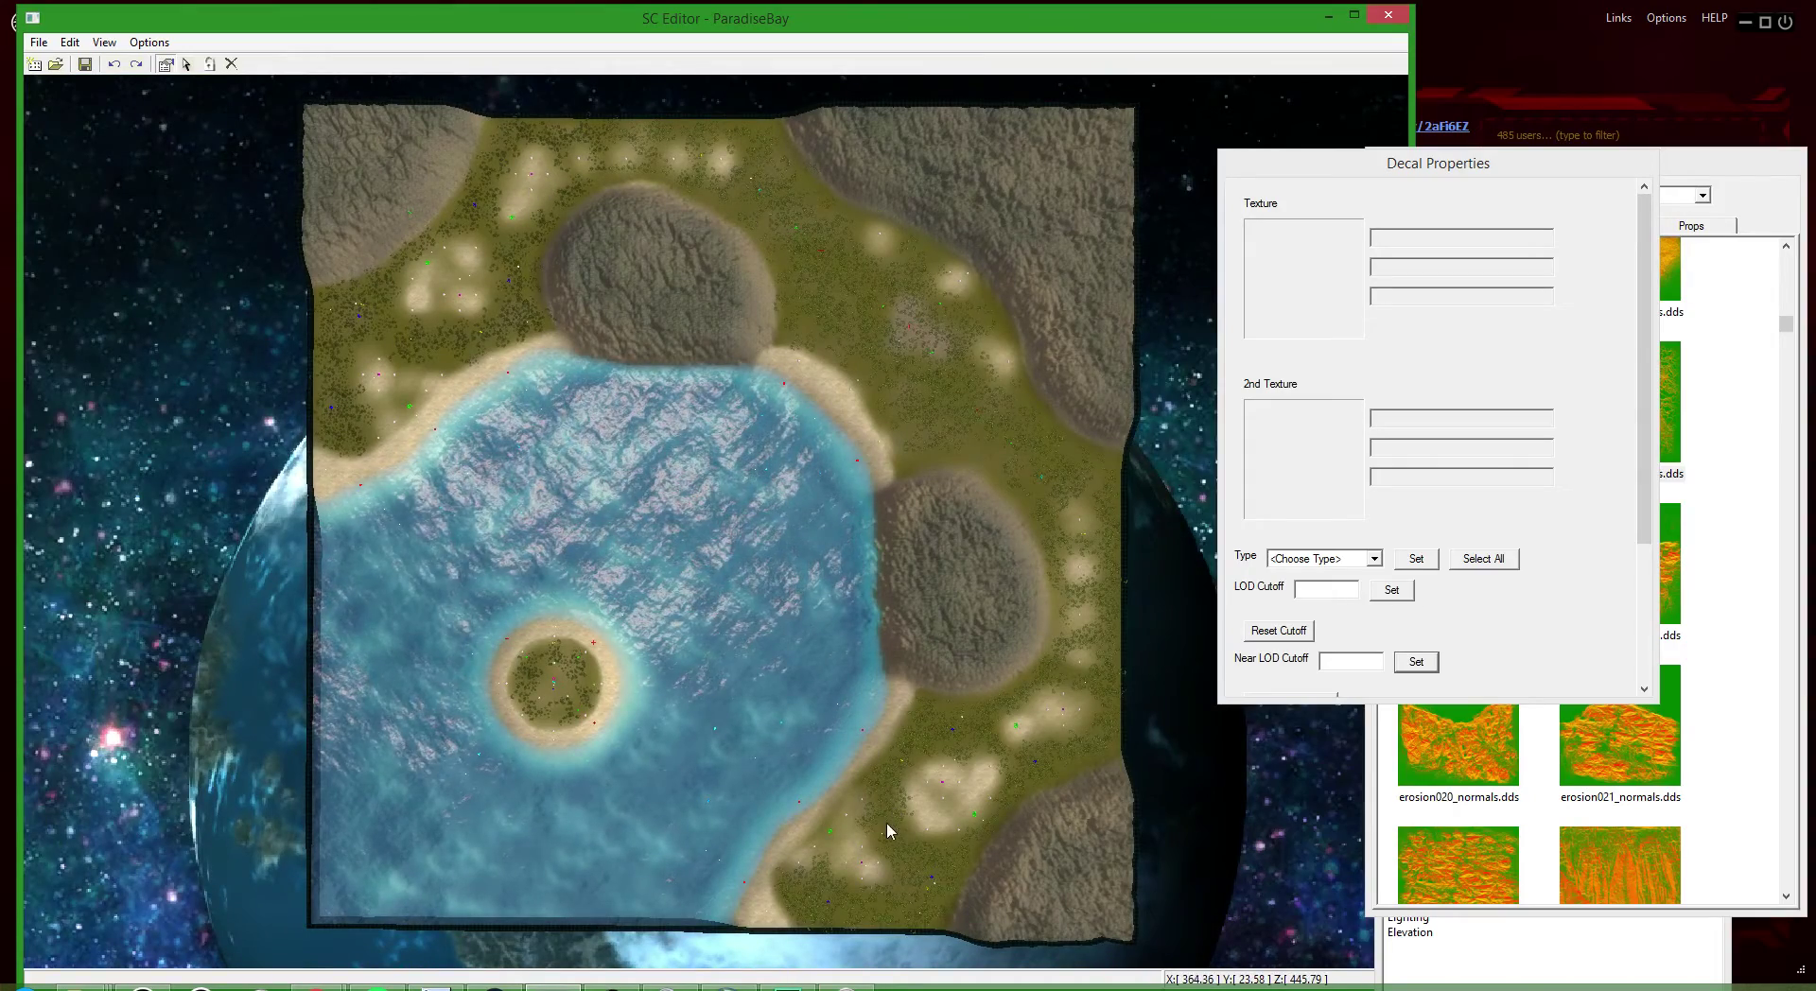
pyautogui.scroll(5, 719, 865)
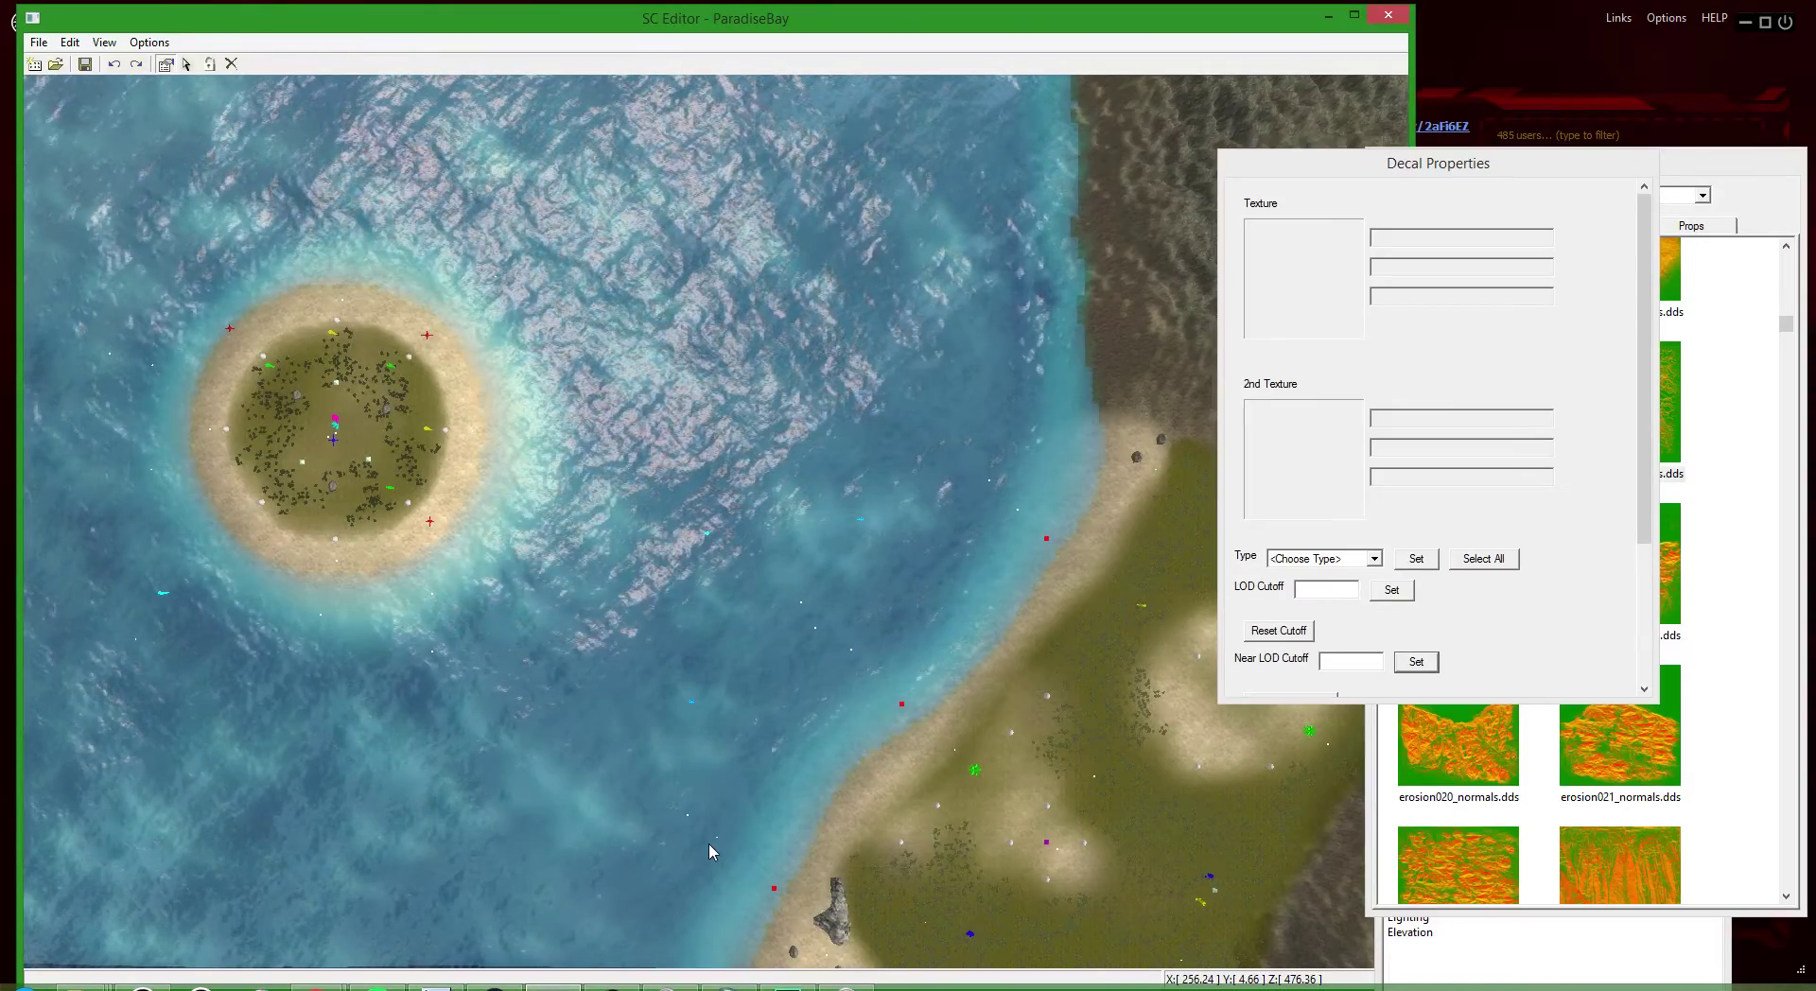
pyautogui.moveTo(709, 844); pyautogui.dragTo(765, 756, button='middle')
pyautogui.scroll(-3, 772, 525)
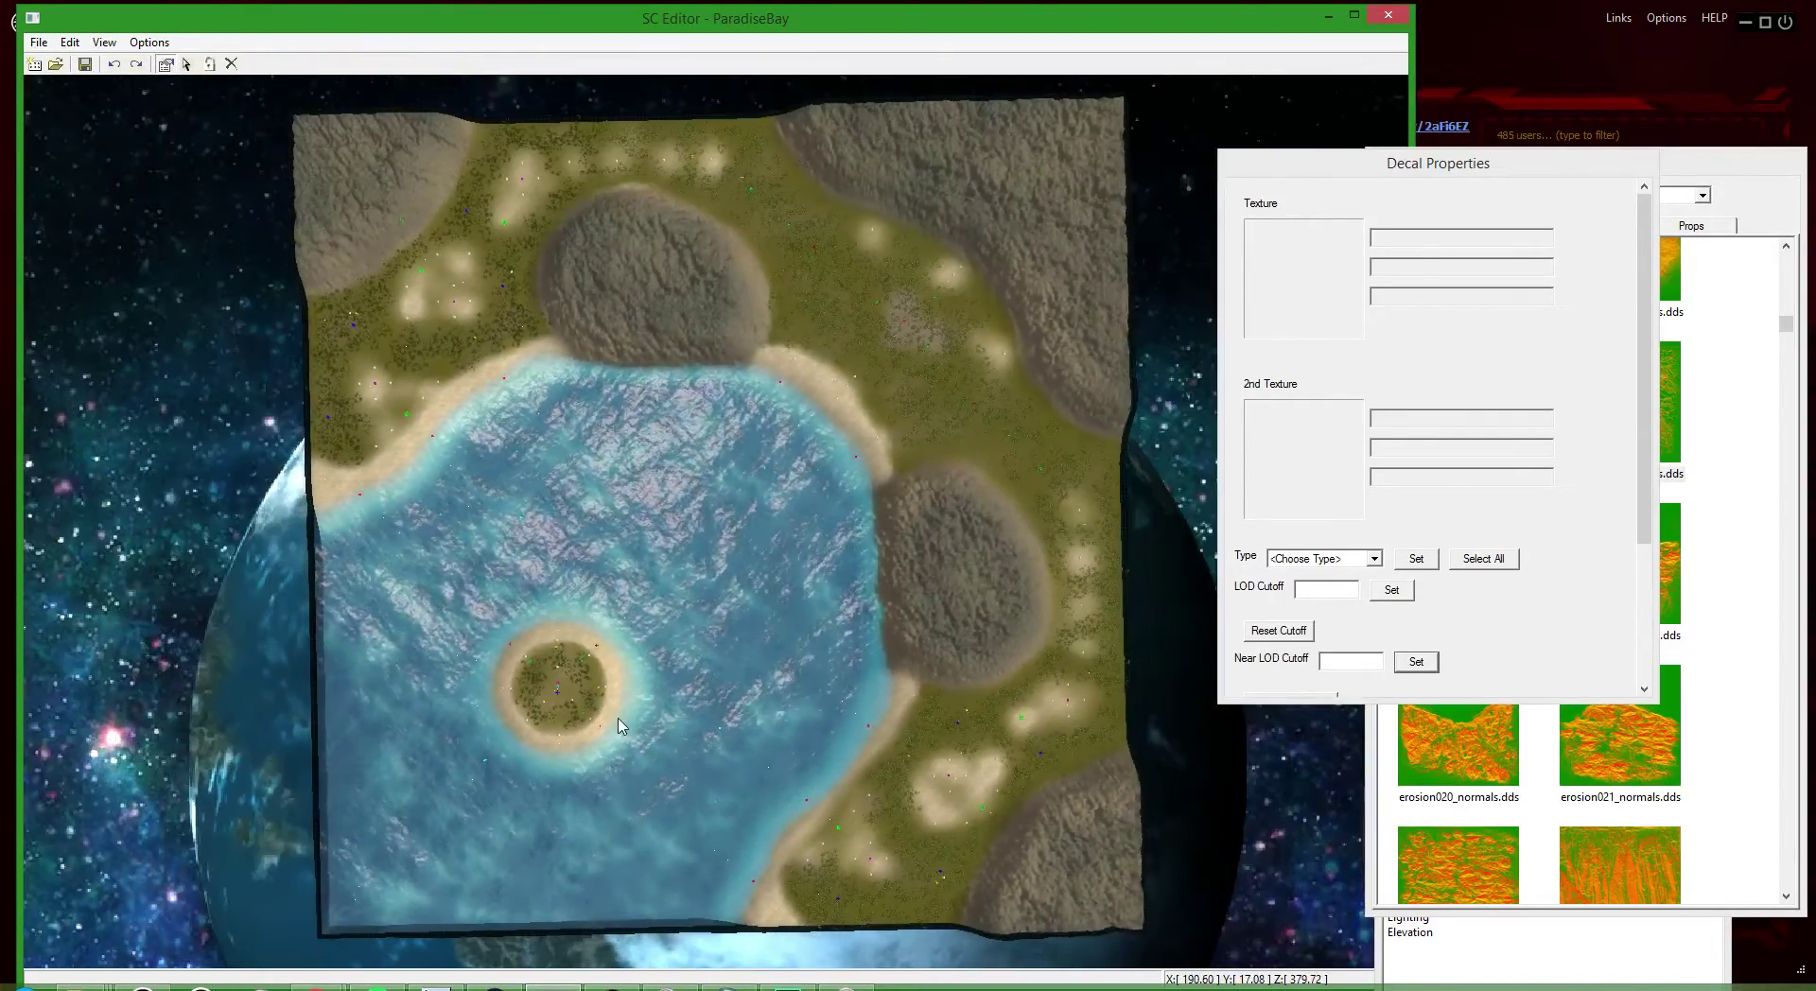
# - Inspect the round island's terrain, trees, rocks and markers up close from low and overhead angles
pyautogui.scroll(5, 795, 698)
pyautogui.moveTo(715, 656); pyautogui.dragTo(693, 523, button='middle')
pyautogui.scroll(5, 331, 655)
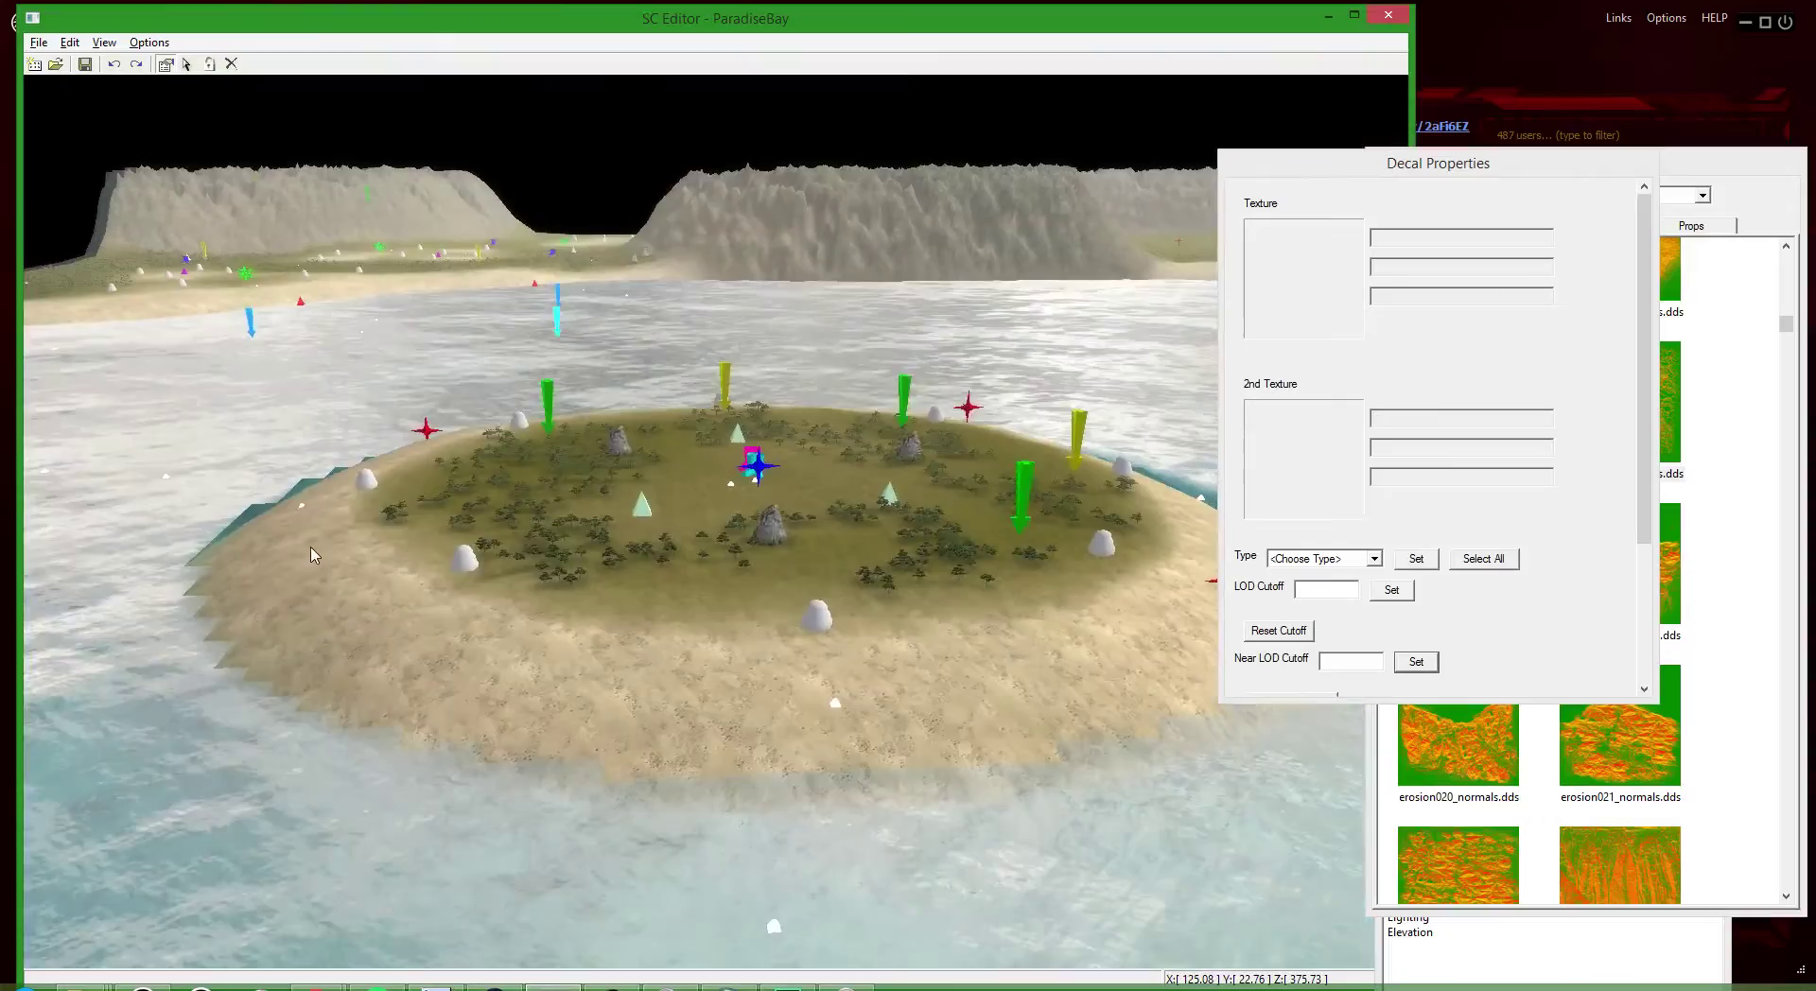
pyautogui.moveTo(314, 555); pyautogui.dragTo(800, 802, button='middle')
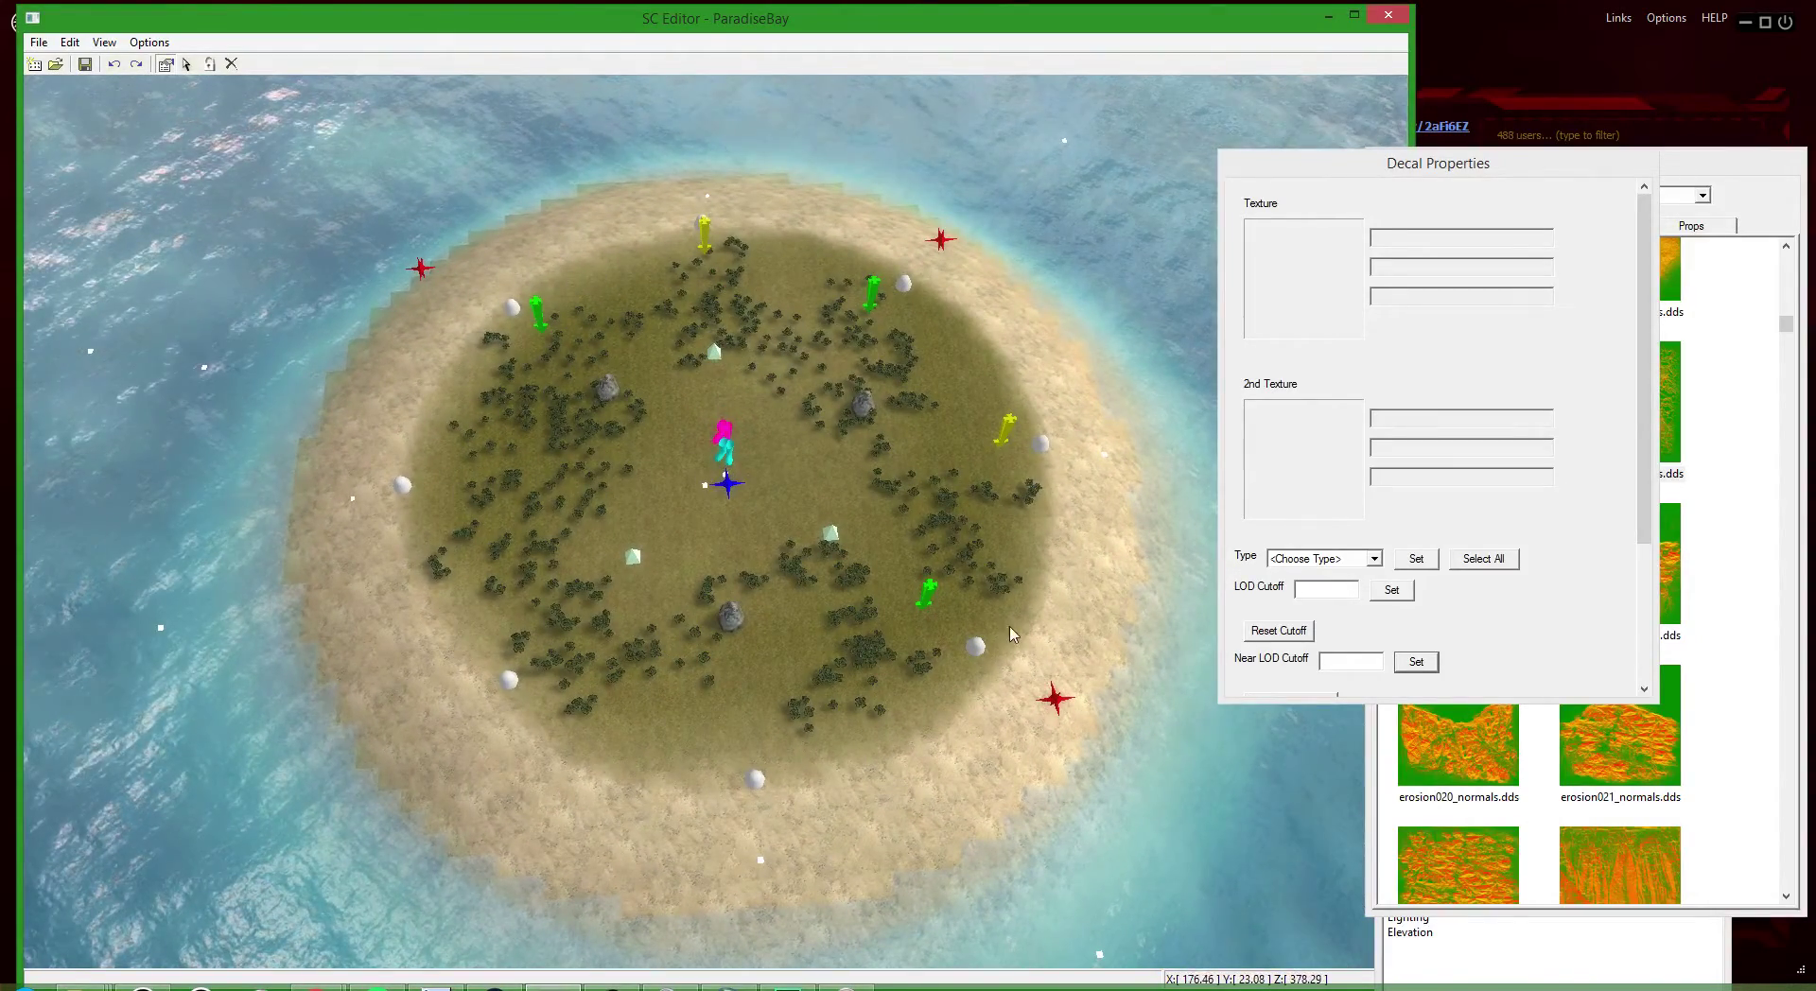
pyautogui.scroll(-10, 998, 490)
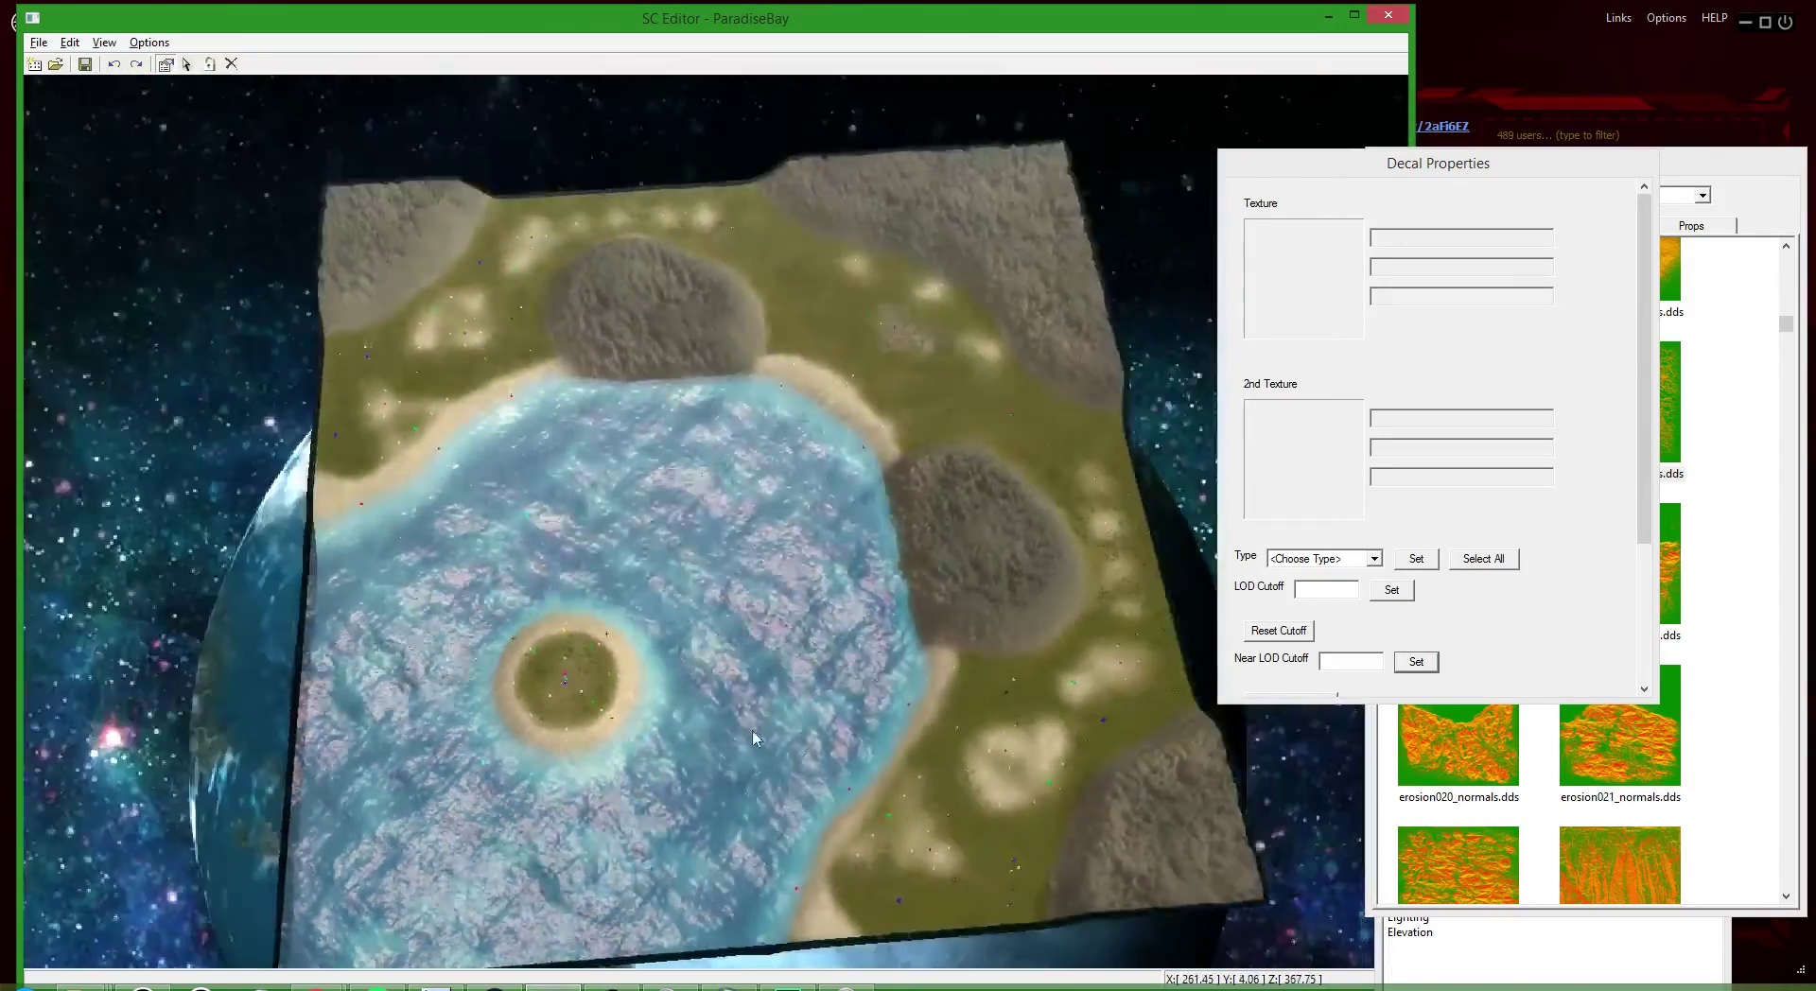
# - Examine the markers and tree groups around the southeastern starting area up close and in relation to the bay
pyautogui.scroll(3, 740, 804)
pyautogui.scroll(8, 785, 832)
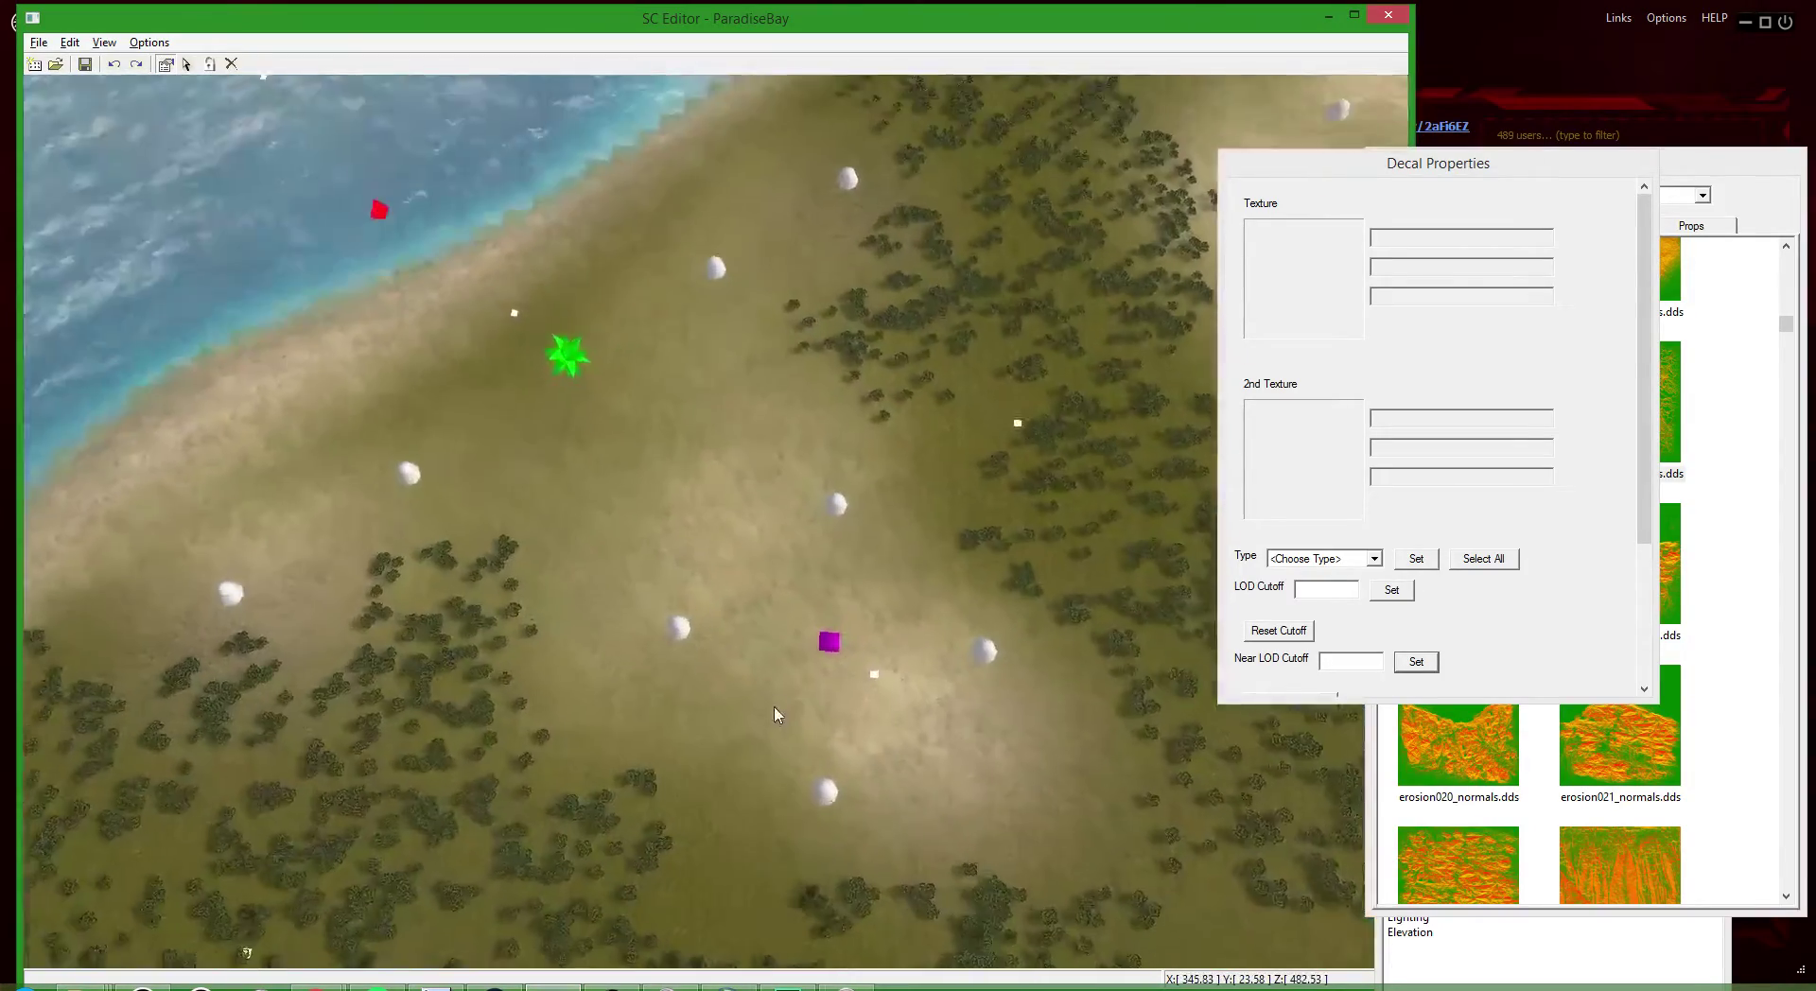
pyautogui.scroll(-3, 757, 582)
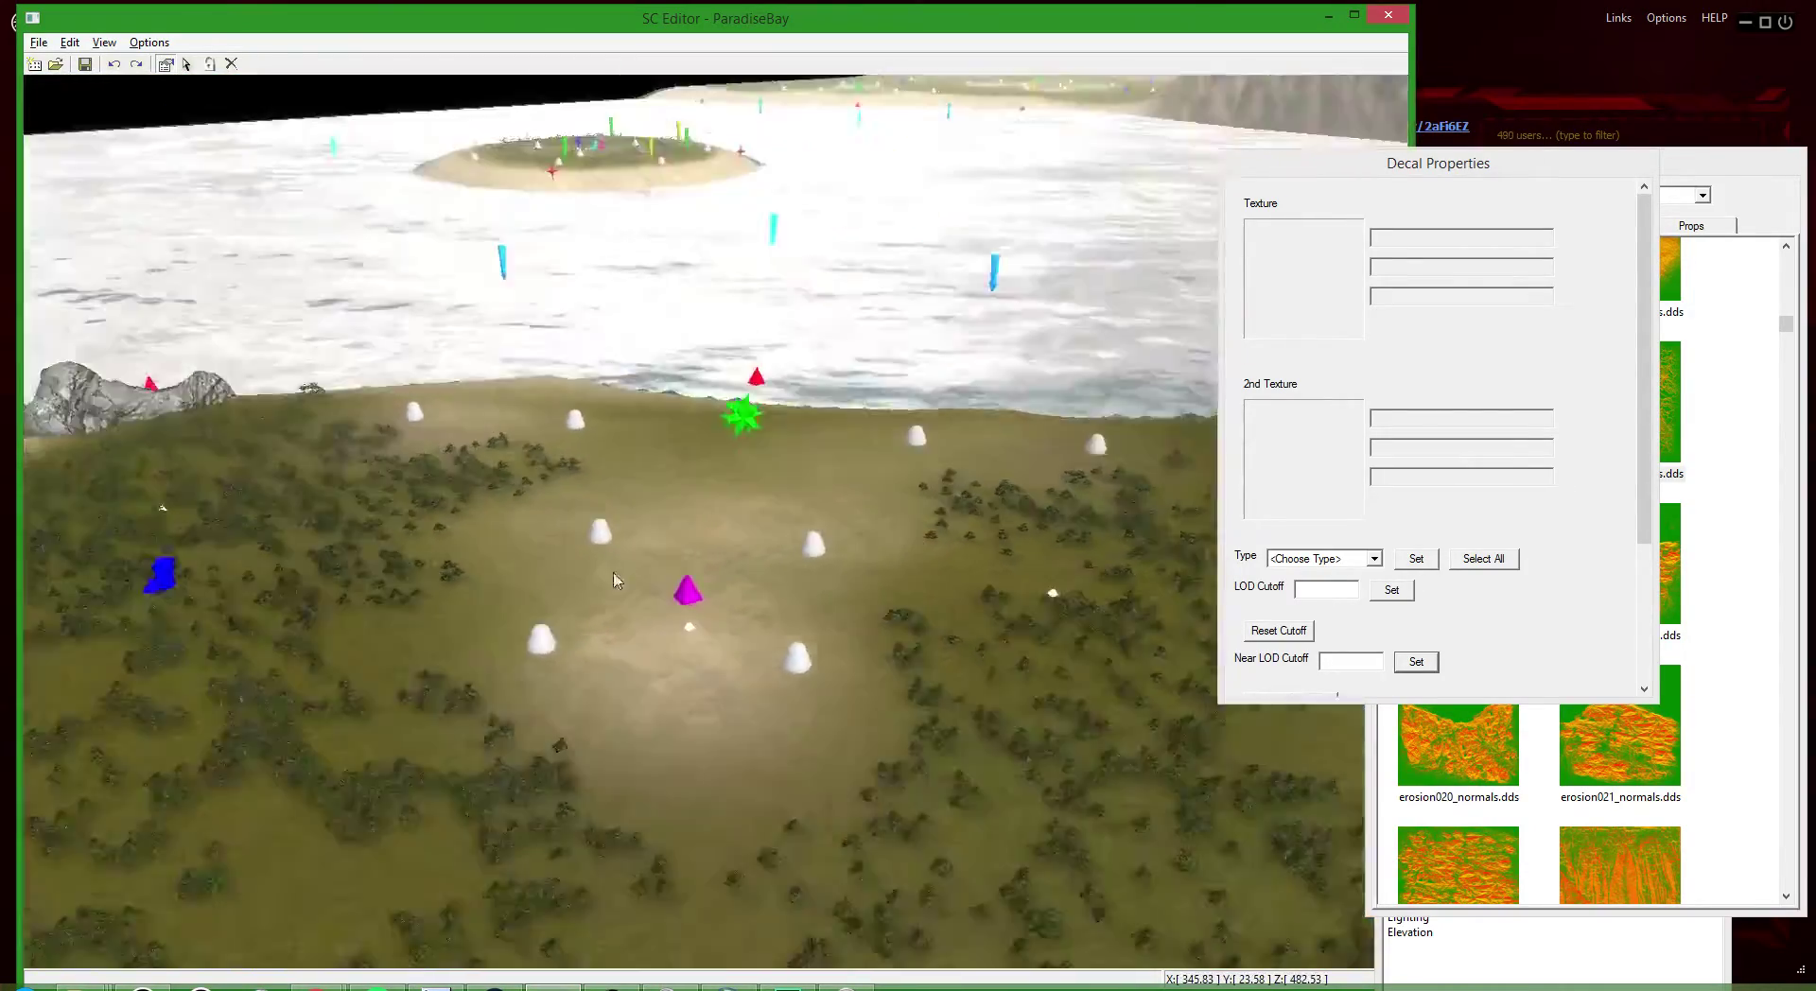
pyautogui.scroll(6, 849, 854)
pyautogui.scroll(-8, 836, 849)
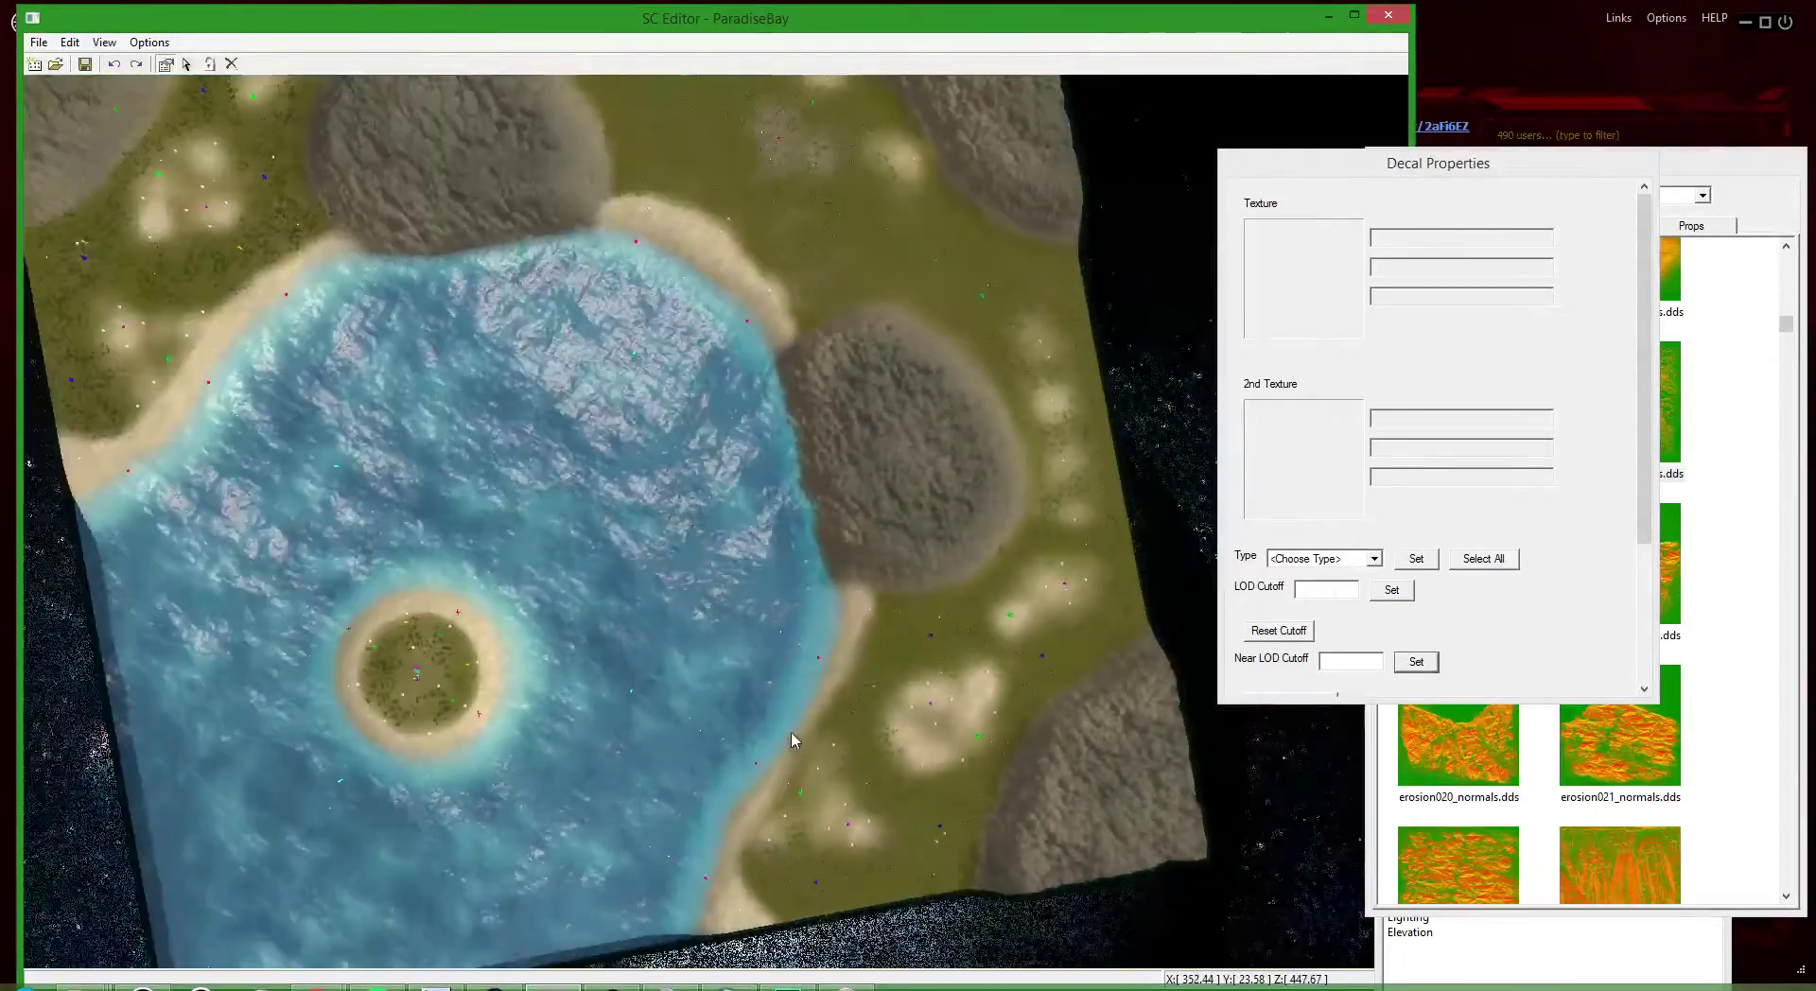
pyautogui.scroll(8, 724, 811)
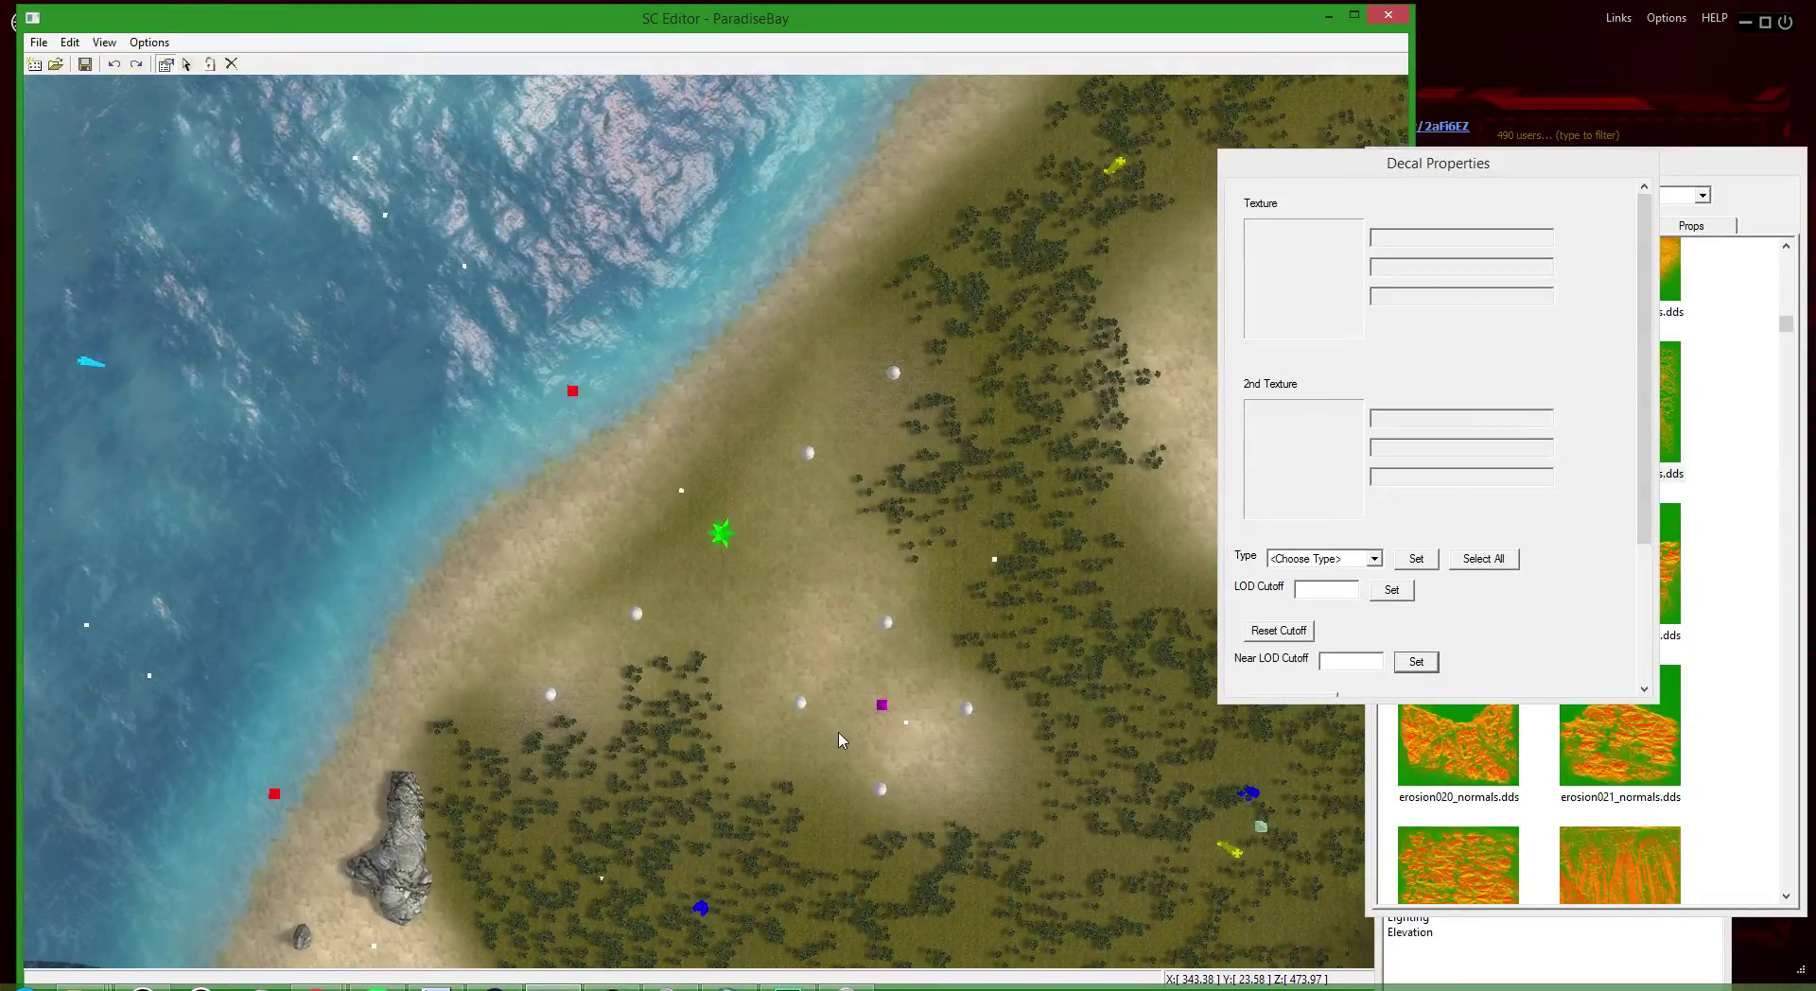
pyautogui.scroll(-3, 841, 727)
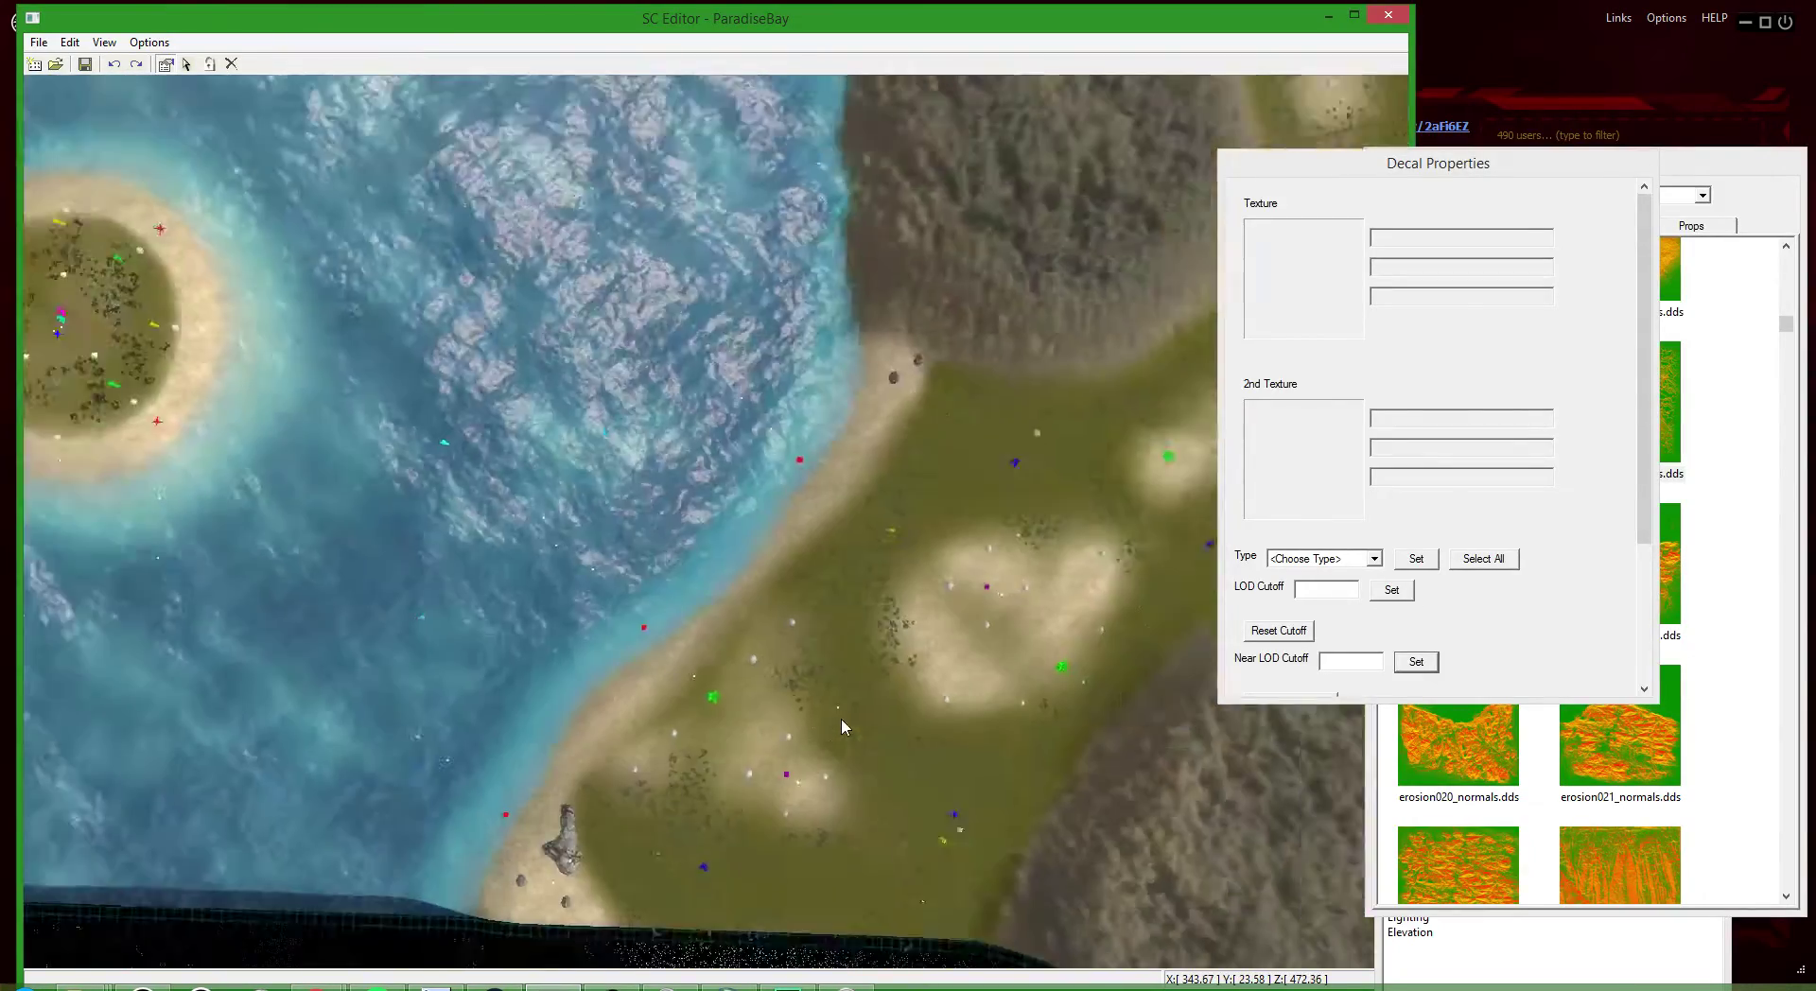
pyautogui.scroll(4, 725, 821)
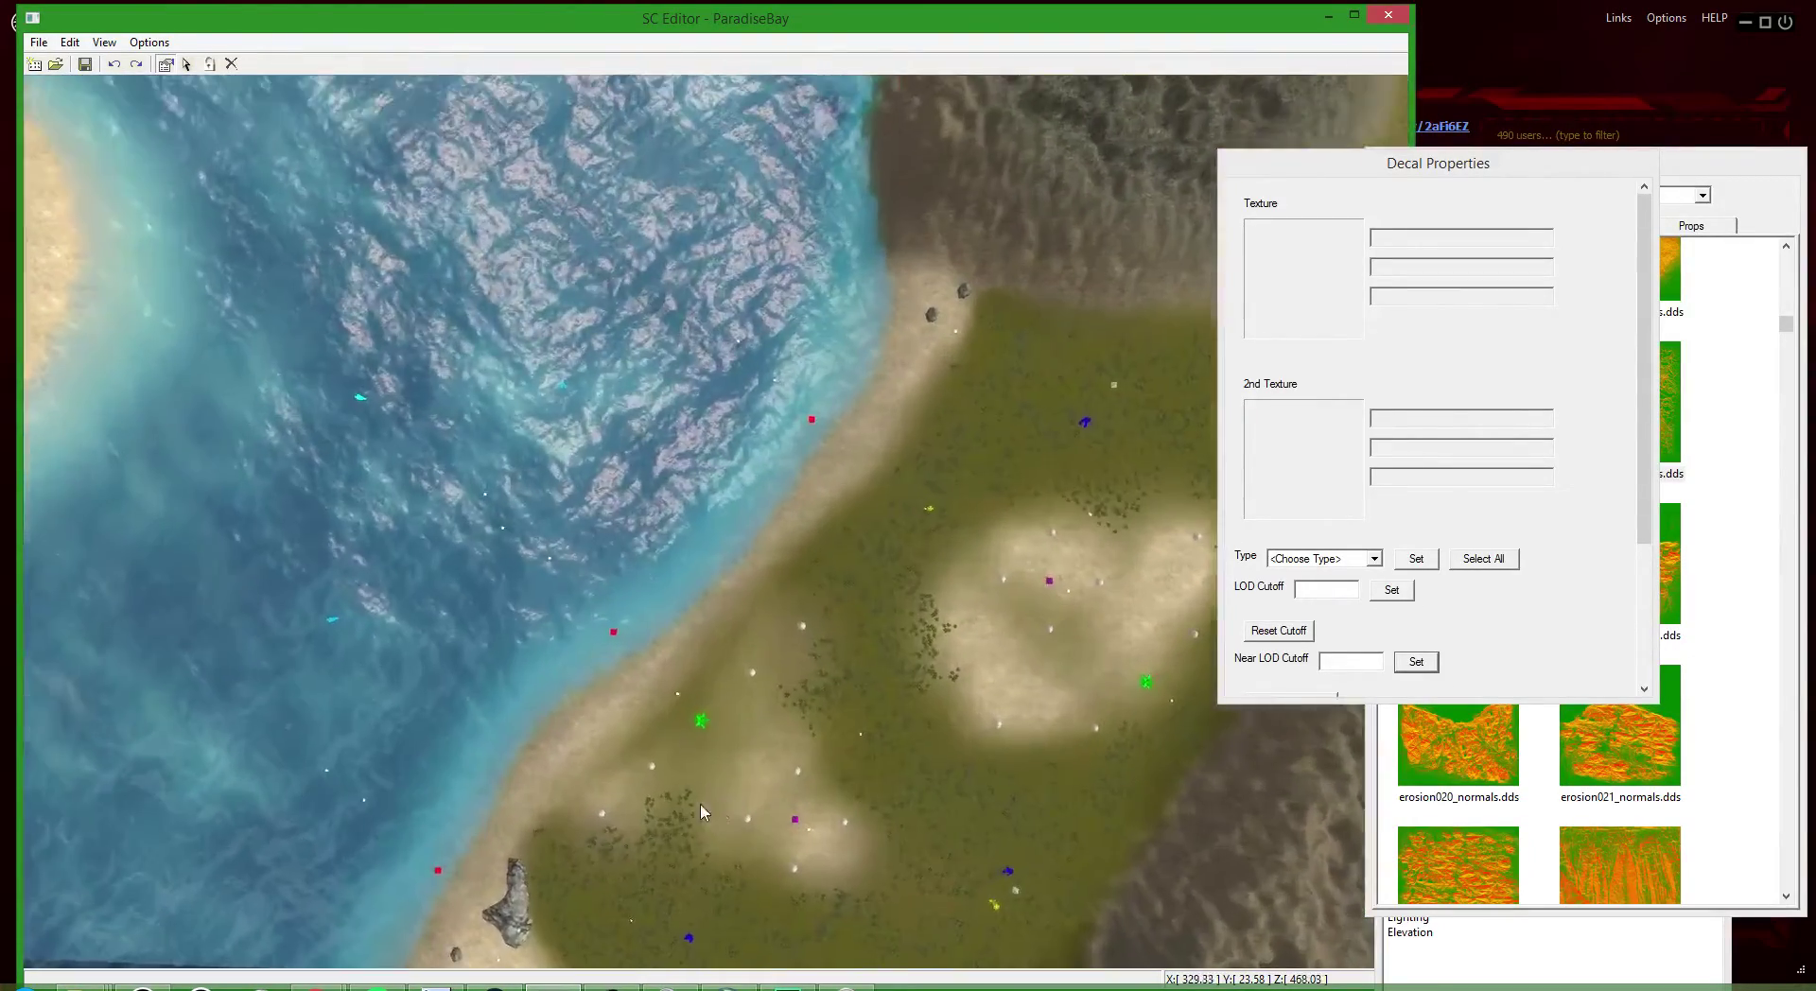
pyautogui.scroll(-3, 674, 833)
pyautogui.scroll(-6, 678, 797)
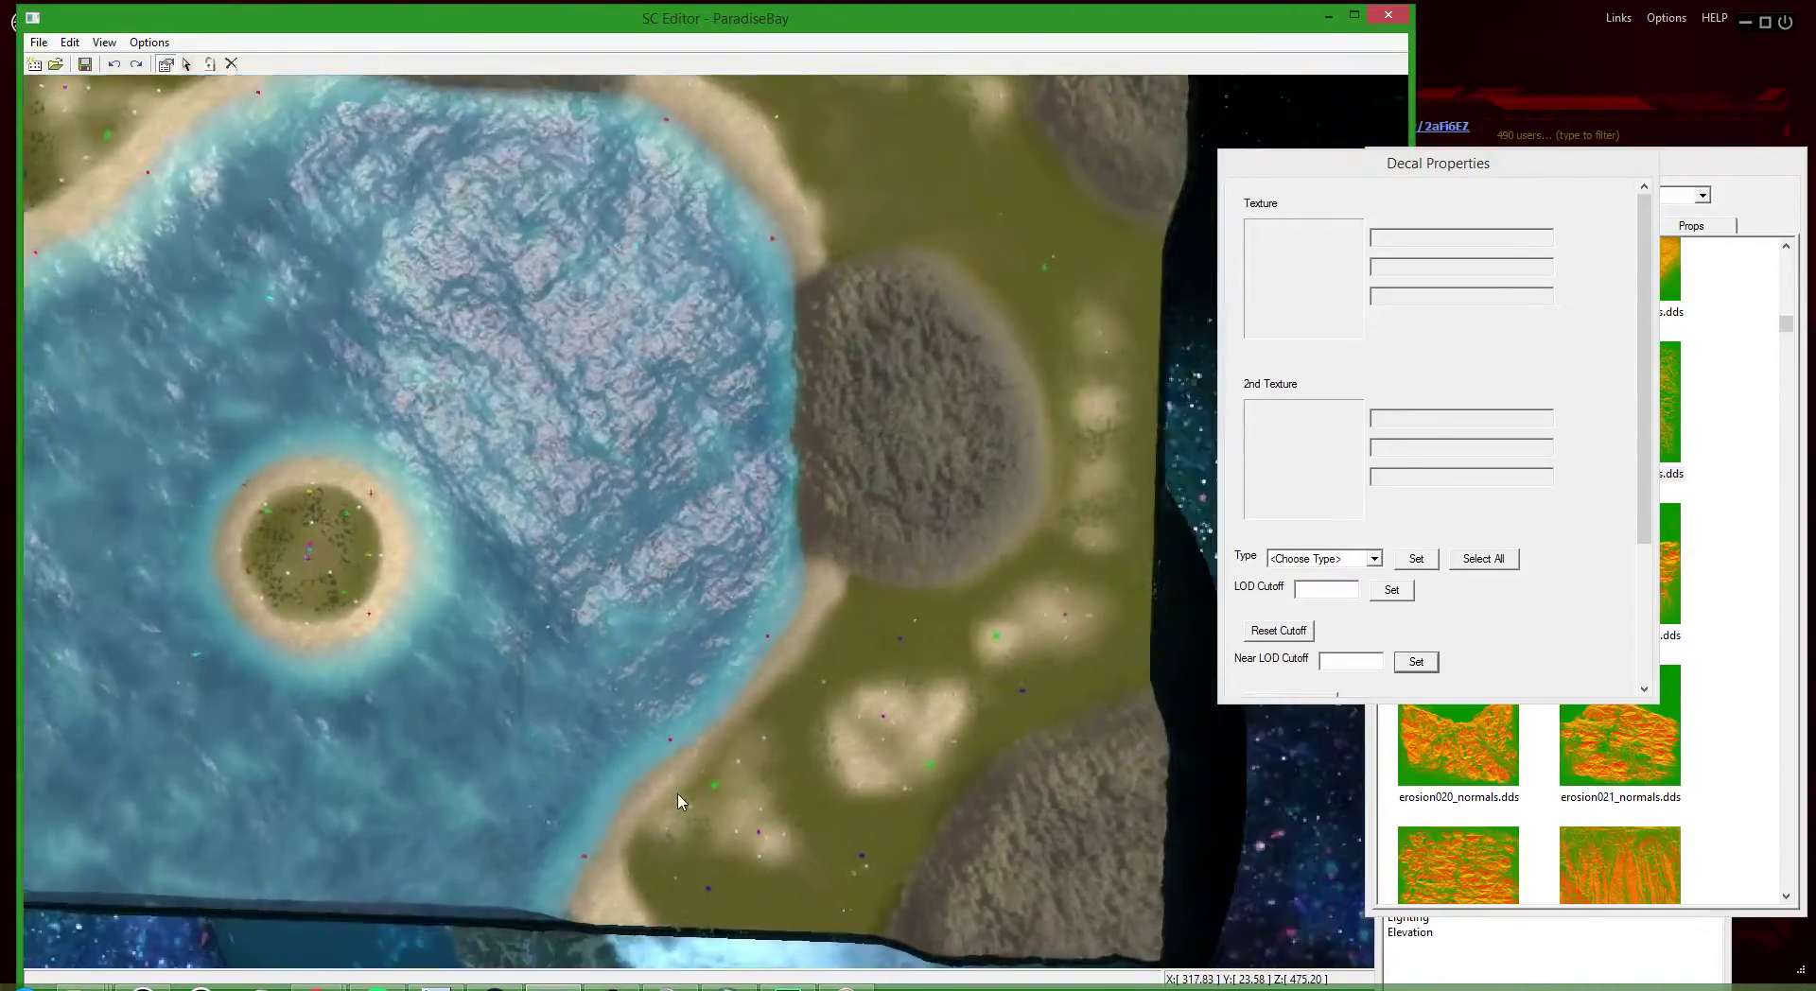
# - Switch the active layer to Markers with the round island in close view
pyautogui.scroll(6, 518, 711)
pyautogui.scroll(1, 523, 712)
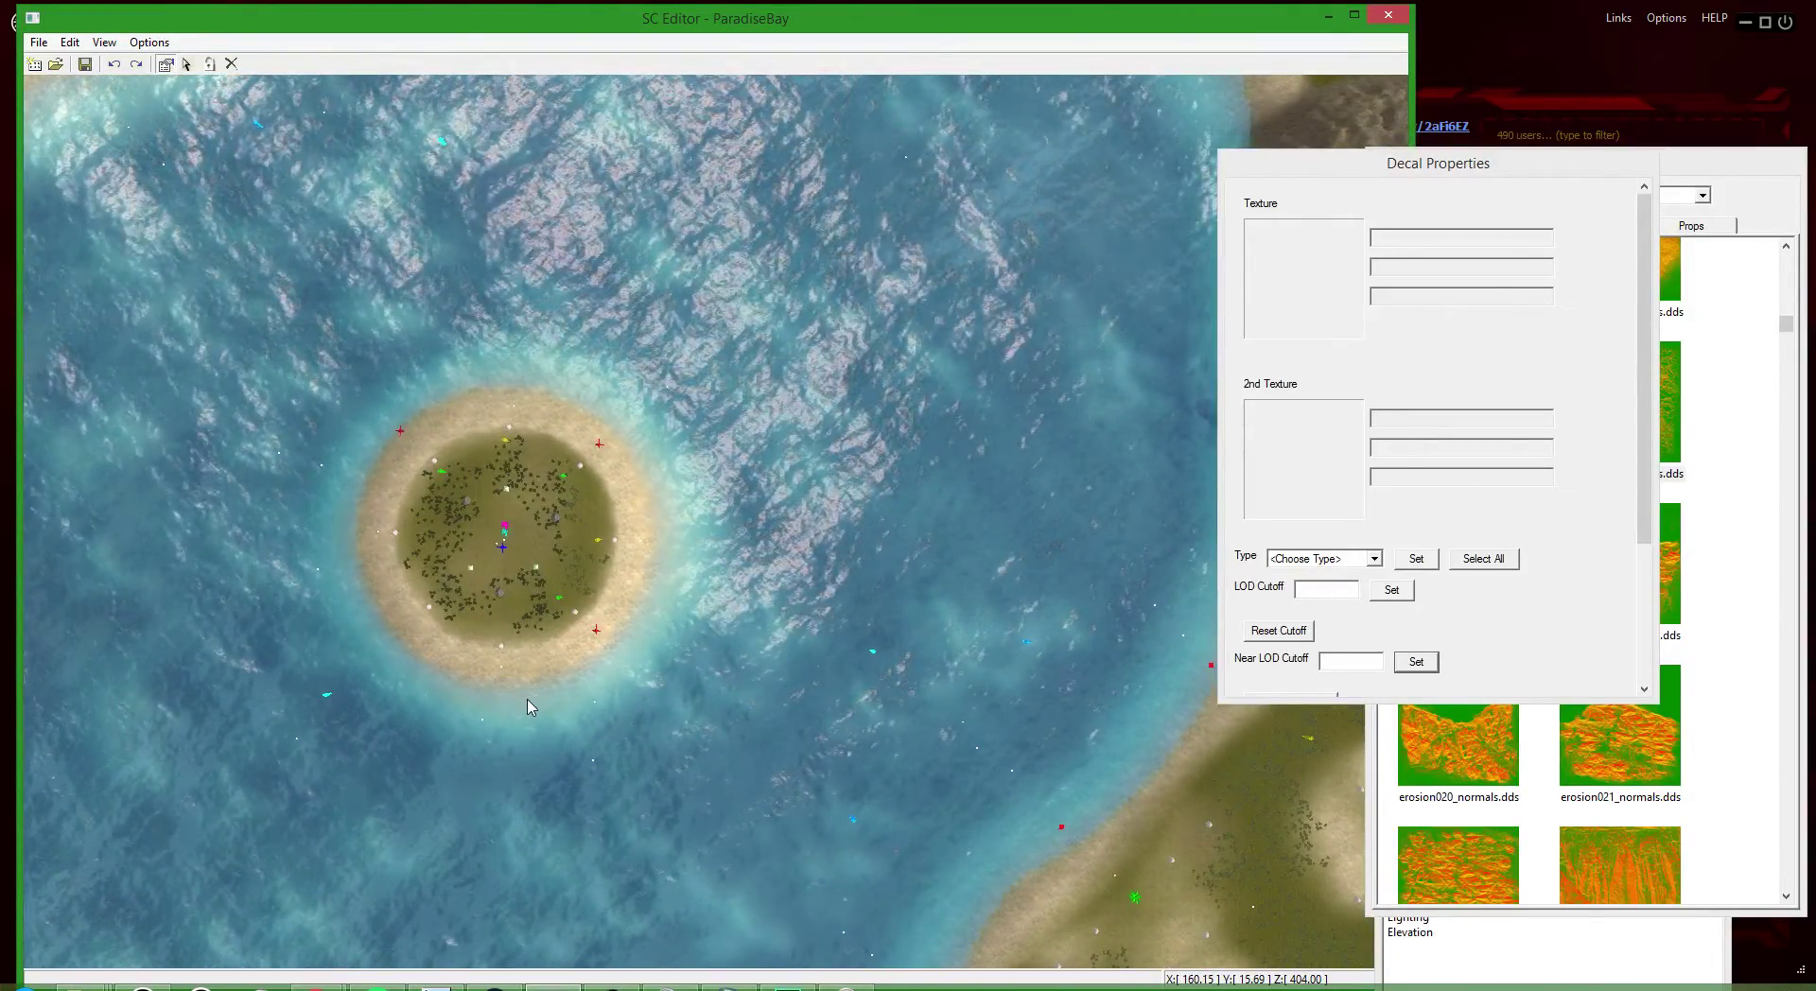
pyautogui.scroll(3, 526, 717)
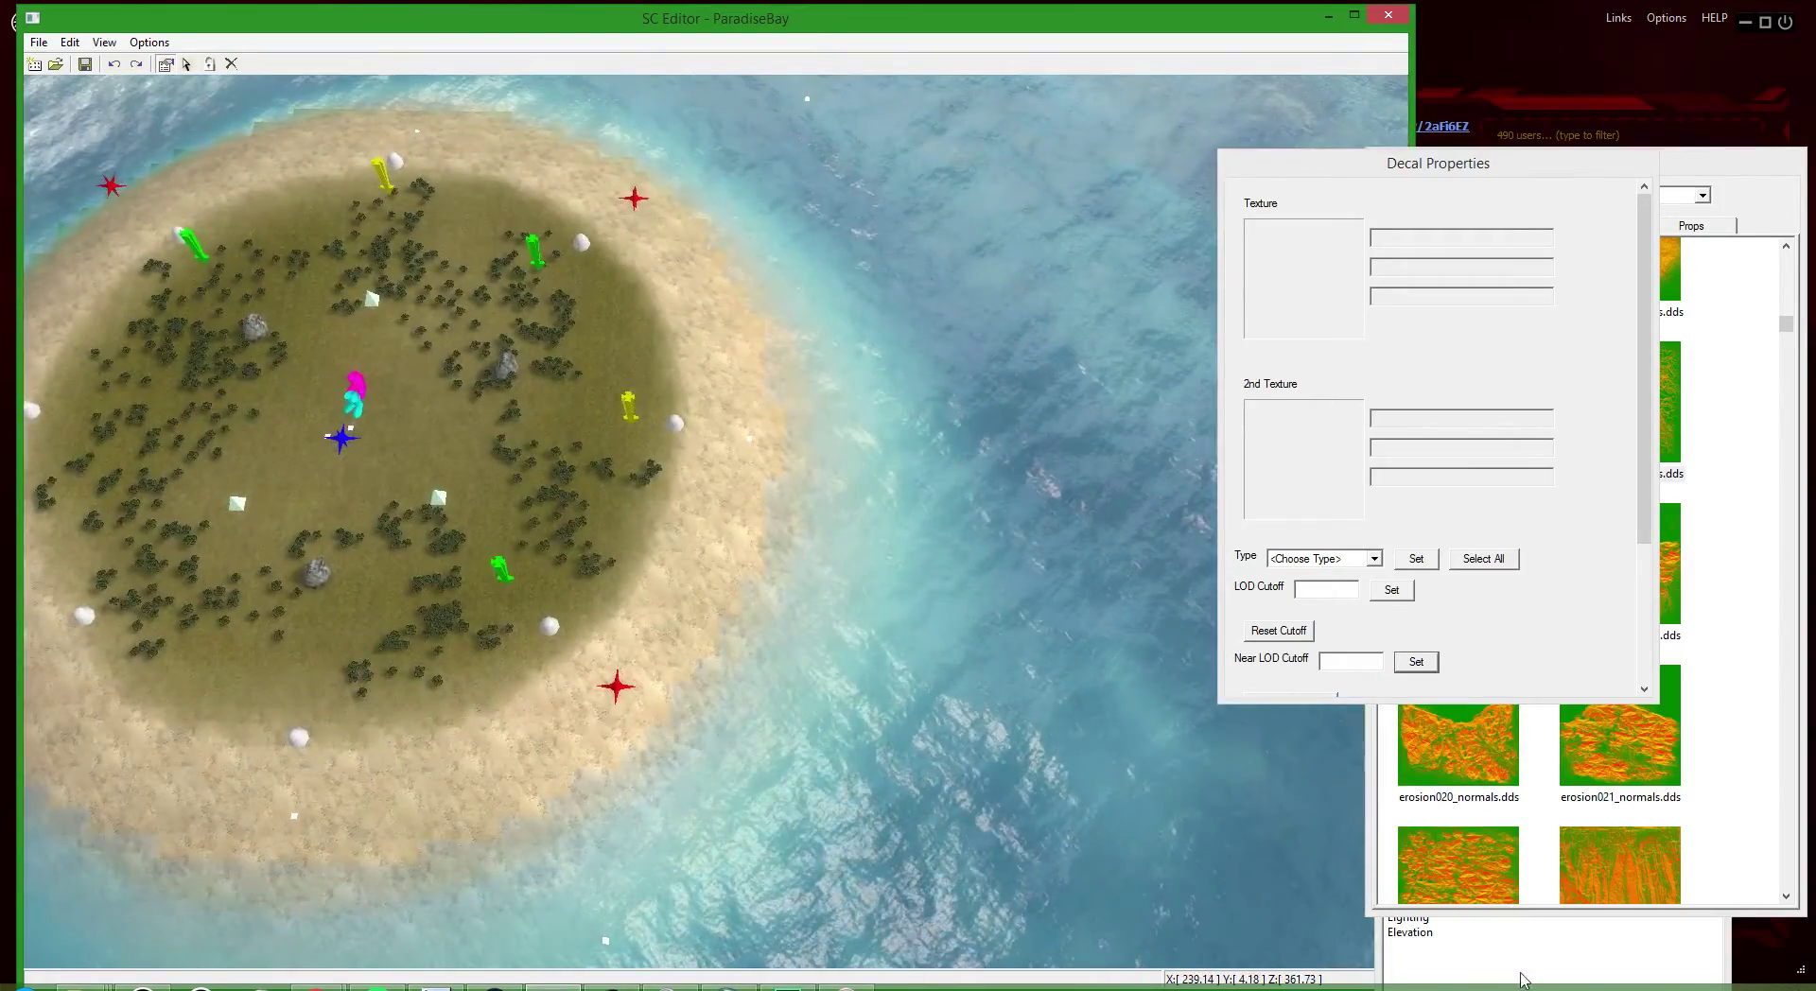
pyautogui.click(1521, 980)
pyautogui.click(1410, 691)
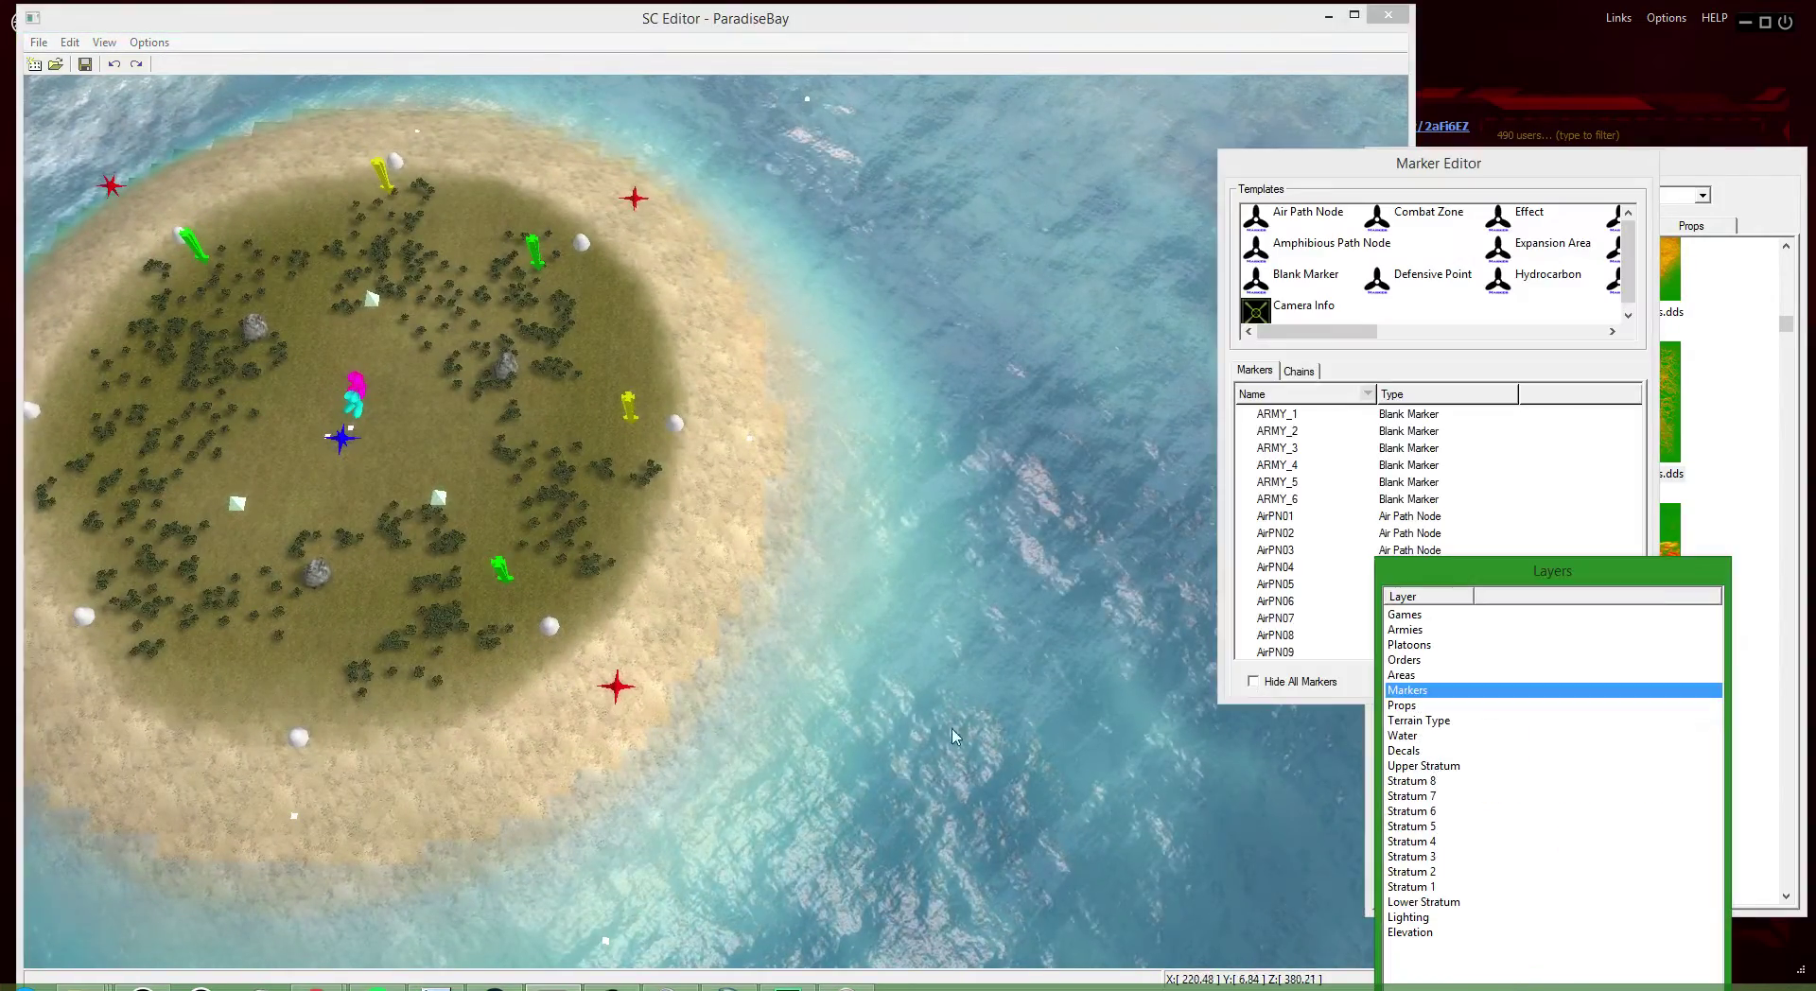
# - Move the mass marker from the southeastern edge of the round island into the bay southeast of it
pyautogui.scroll(-5, 864, 728)
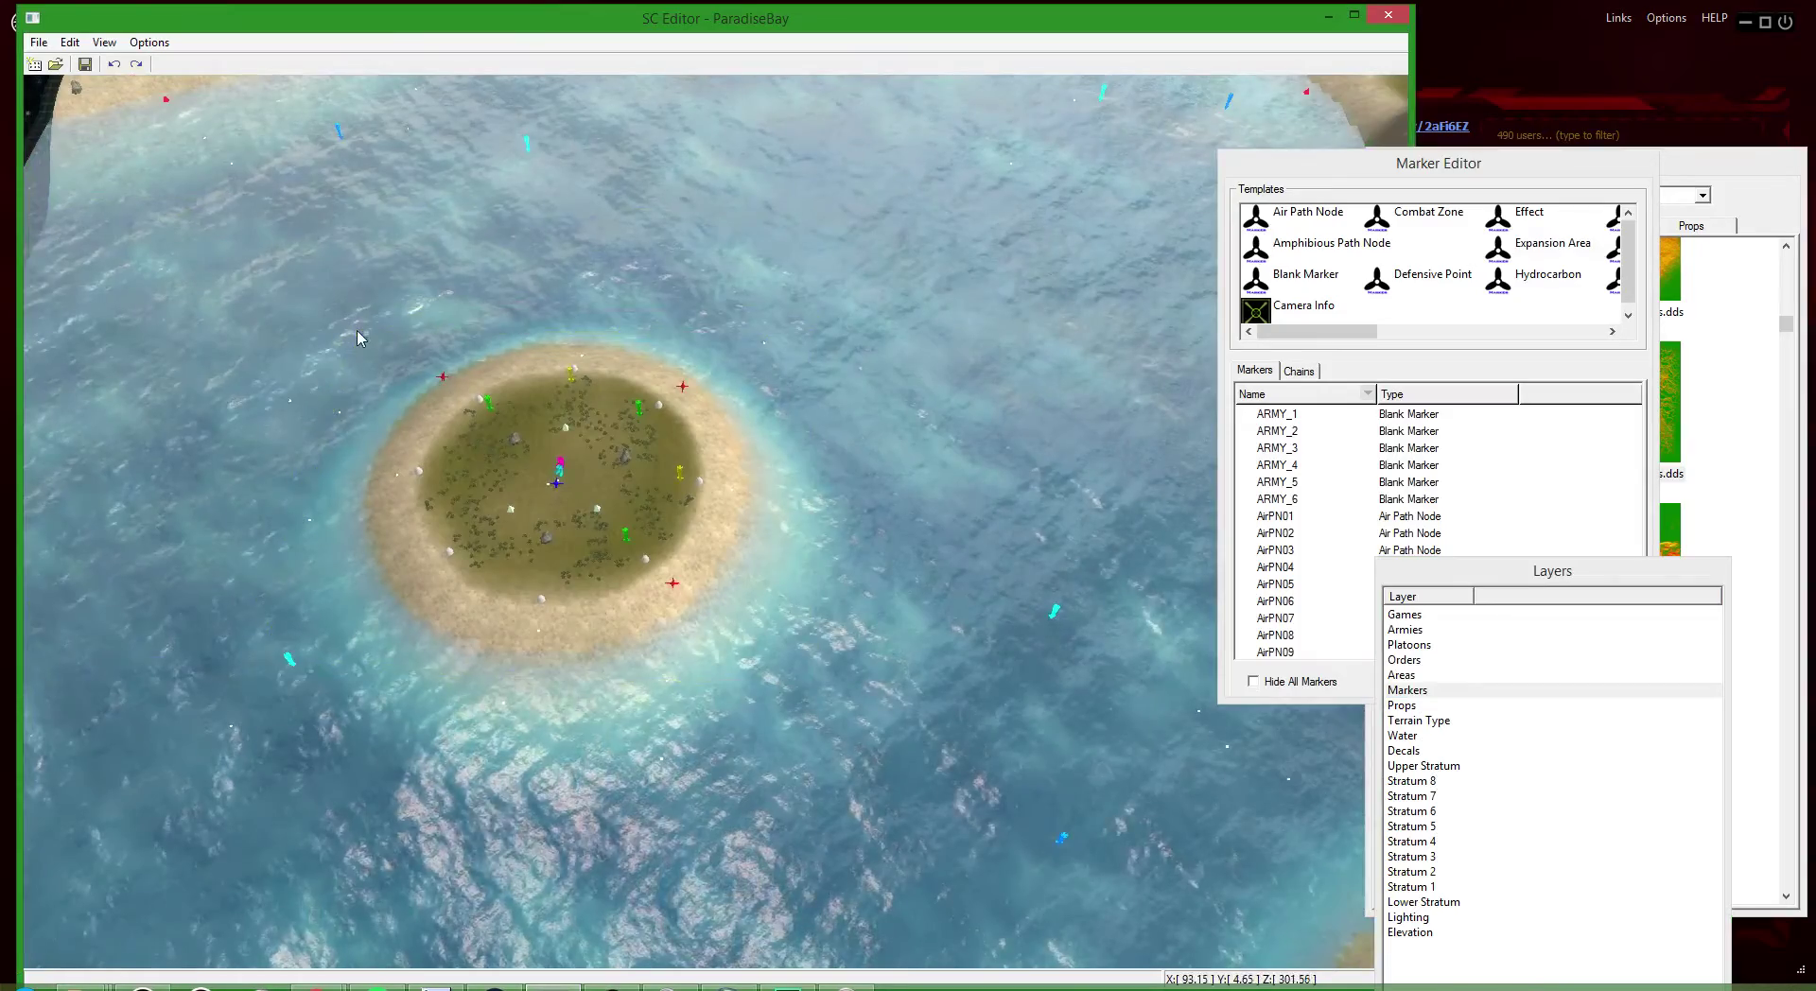
pyautogui.scroll(4, 549, 529)
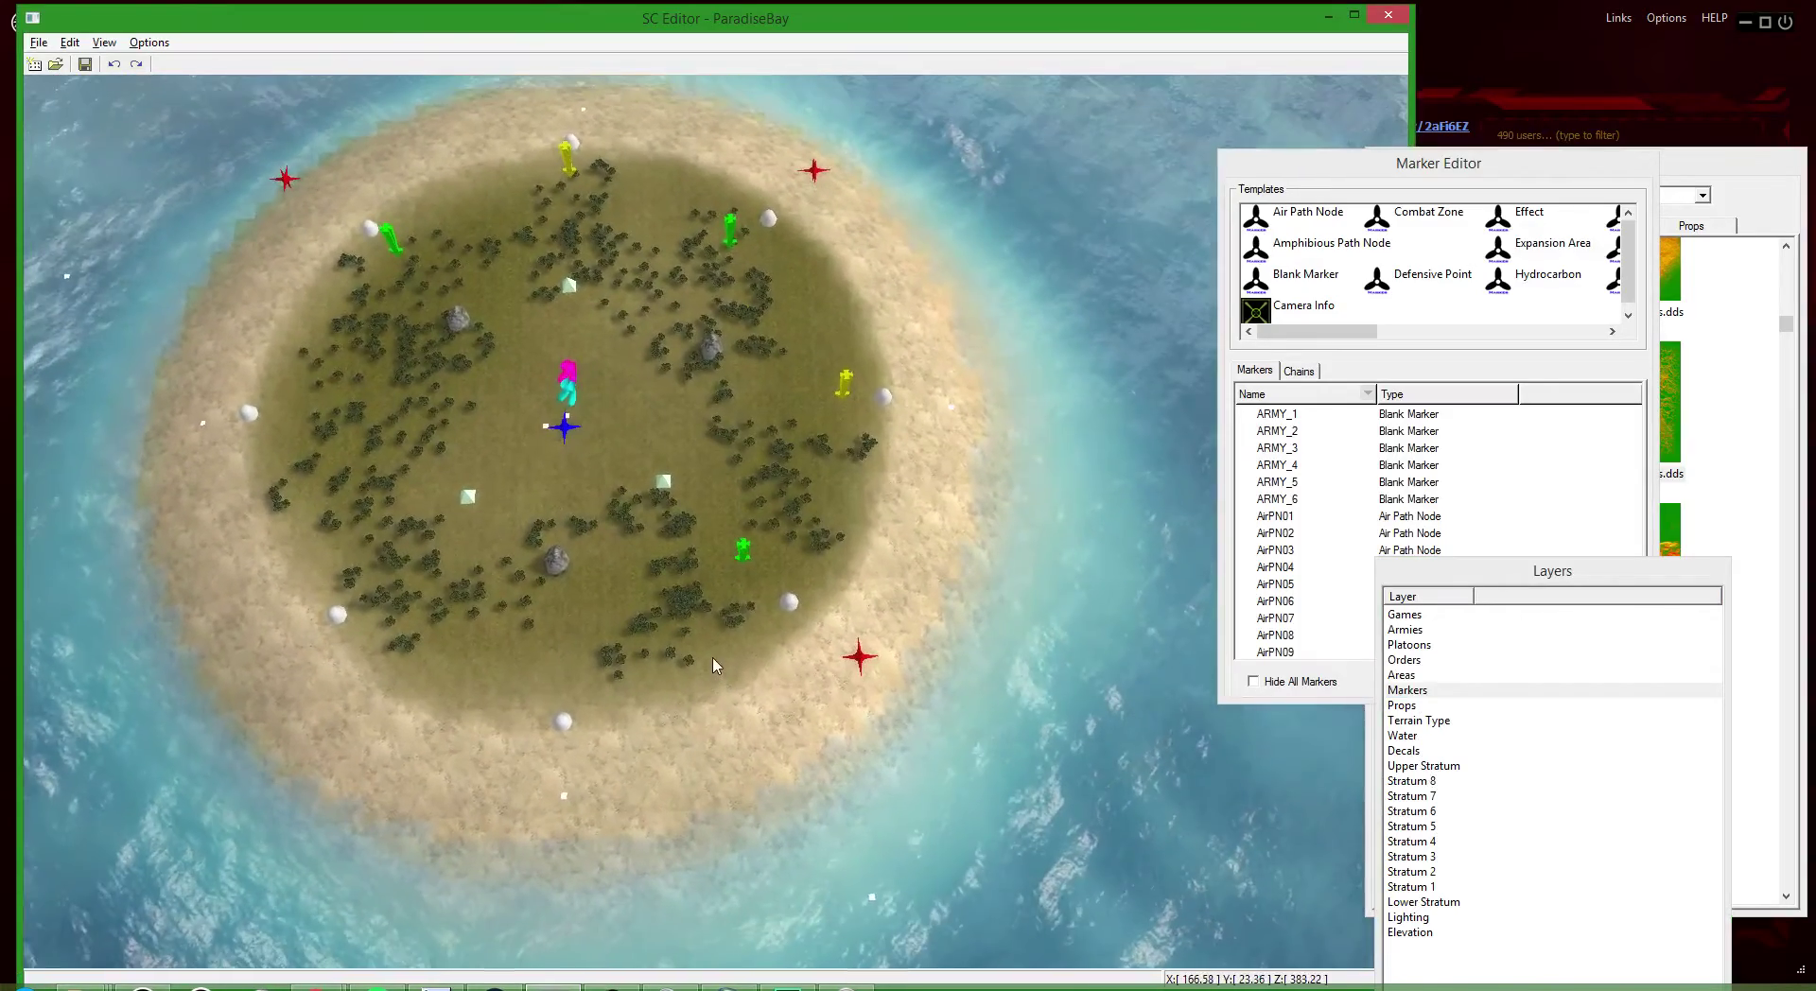
pyautogui.click(791, 603)
pyautogui.scroll(3, 790, 605)
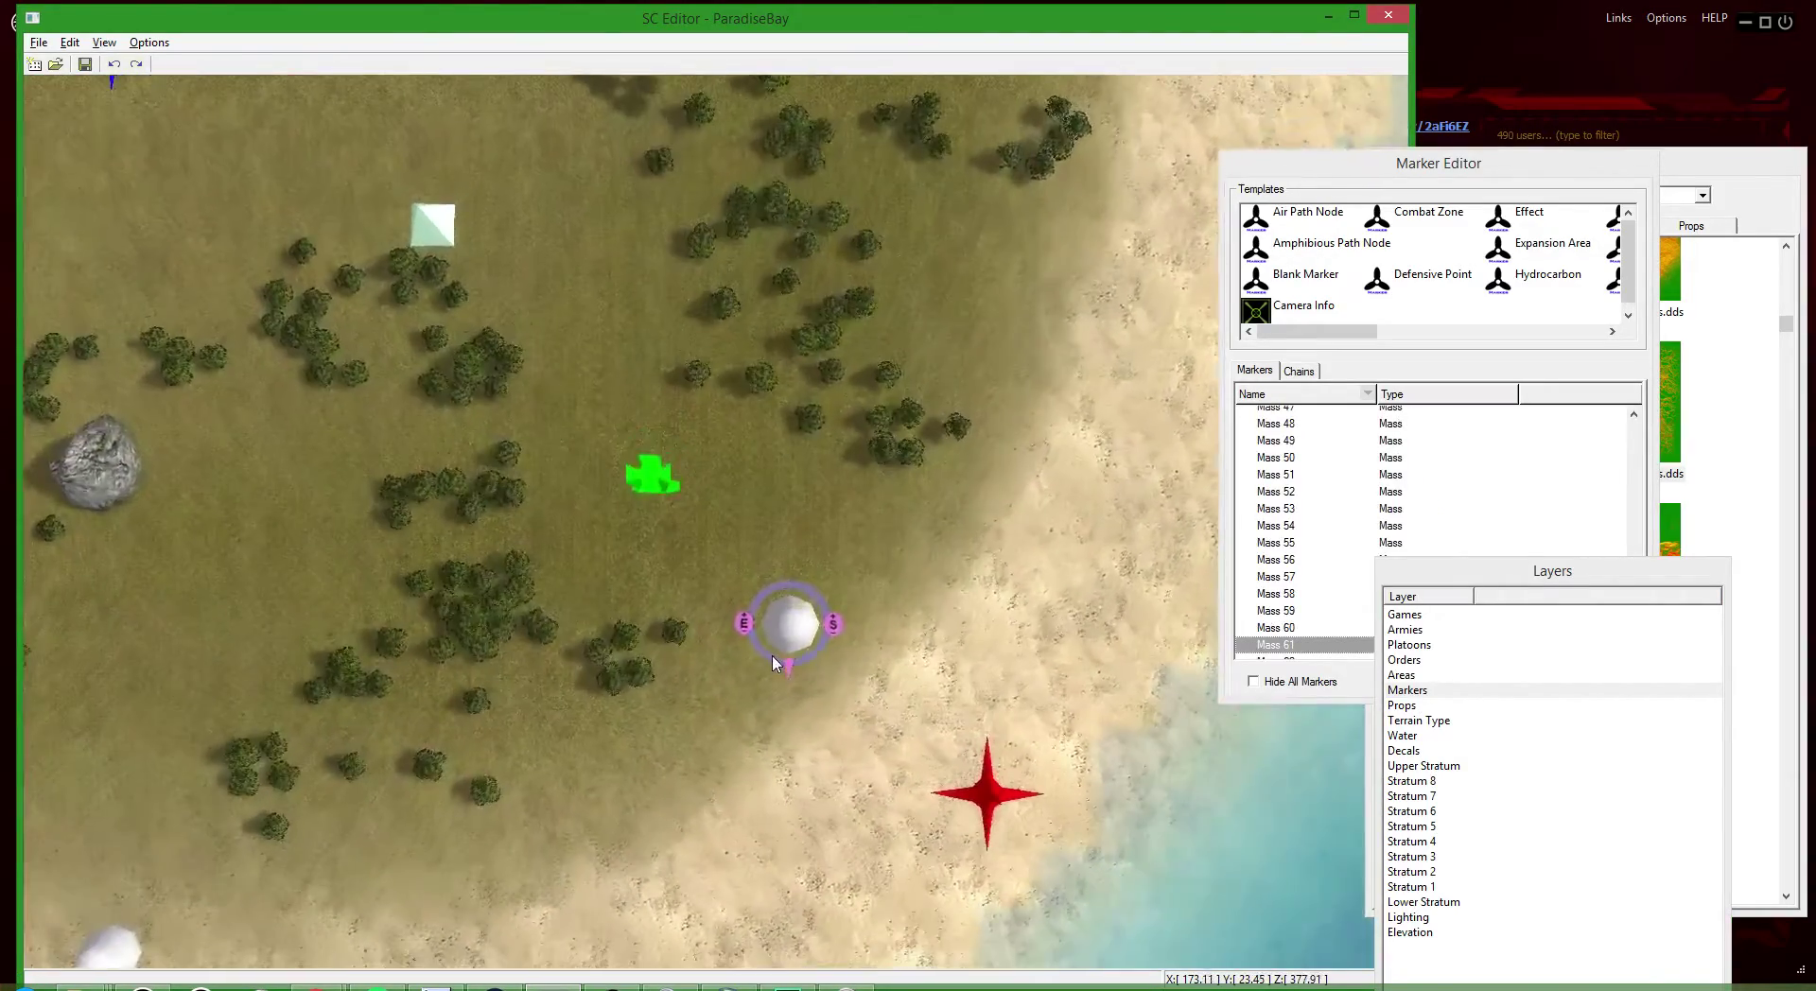
pyautogui.scroll(-5, 773, 662)
pyautogui.scroll(-3, 773, 662)
pyautogui.scroll(1, 843, 730)
pyautogui.moveTo(843, 729); pyautogui.dragTo(846, 495, button='middle')
pyautogui.scroll(3, 848, 494)
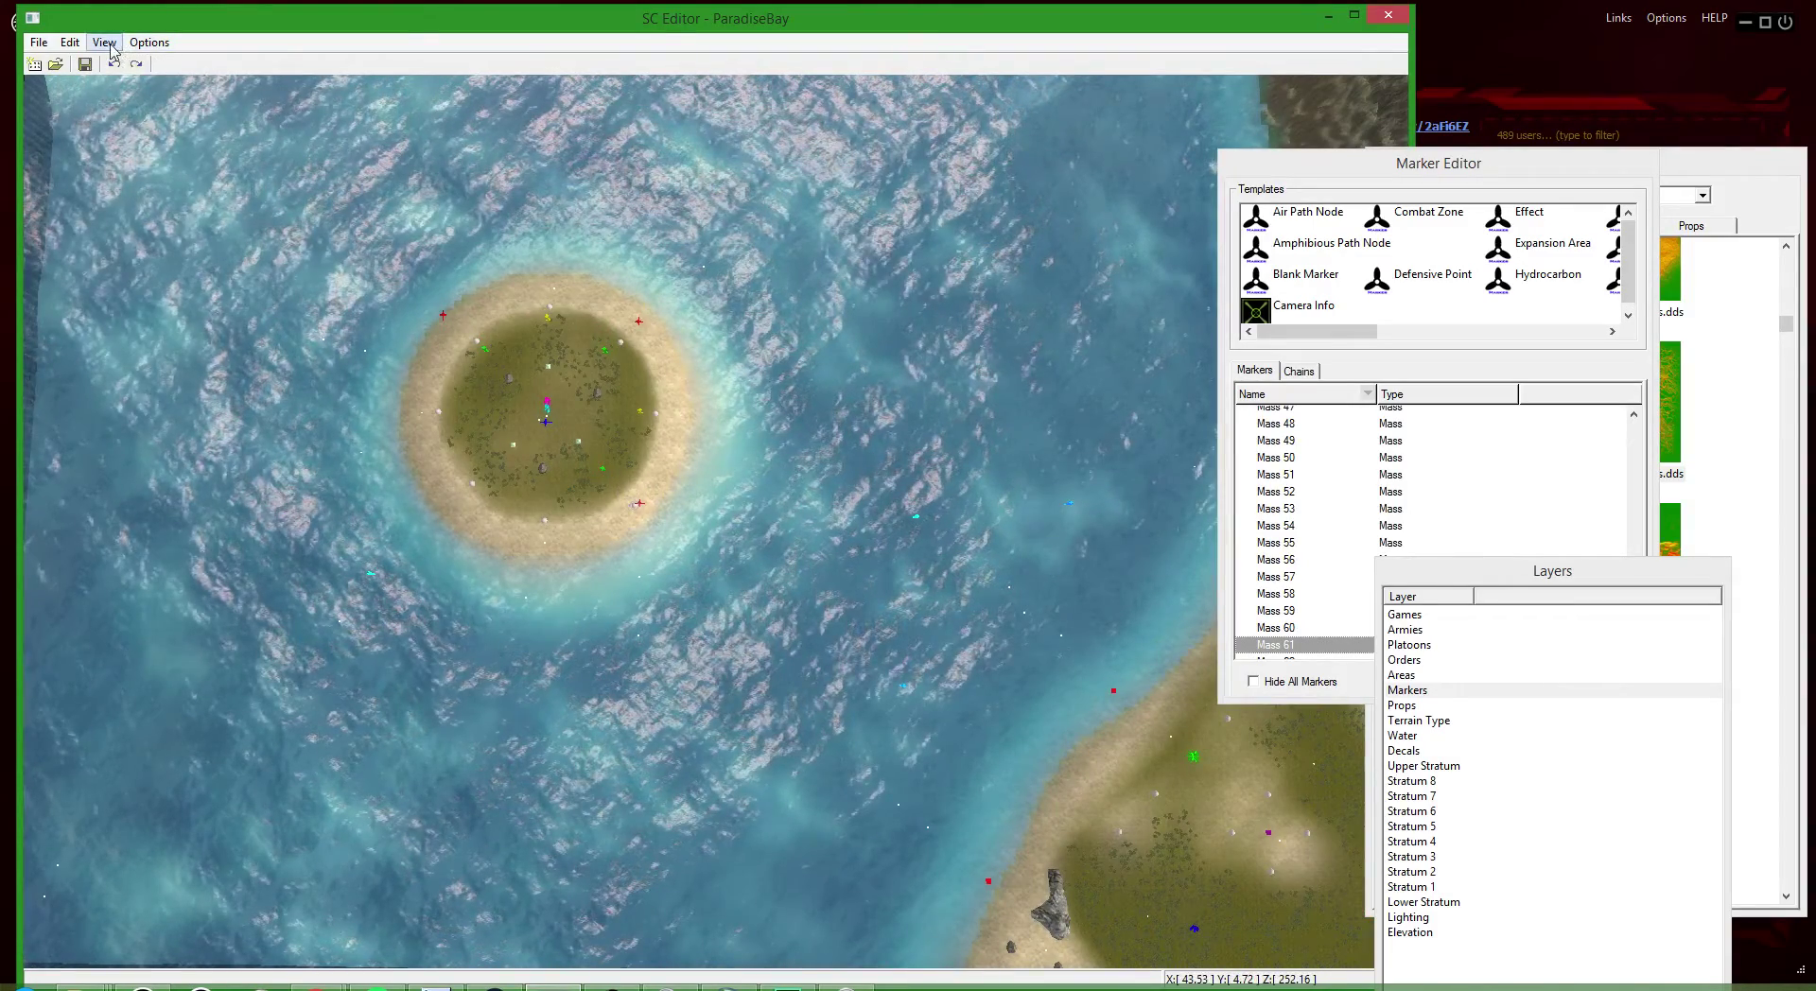
pyautogui.click(183, 64)
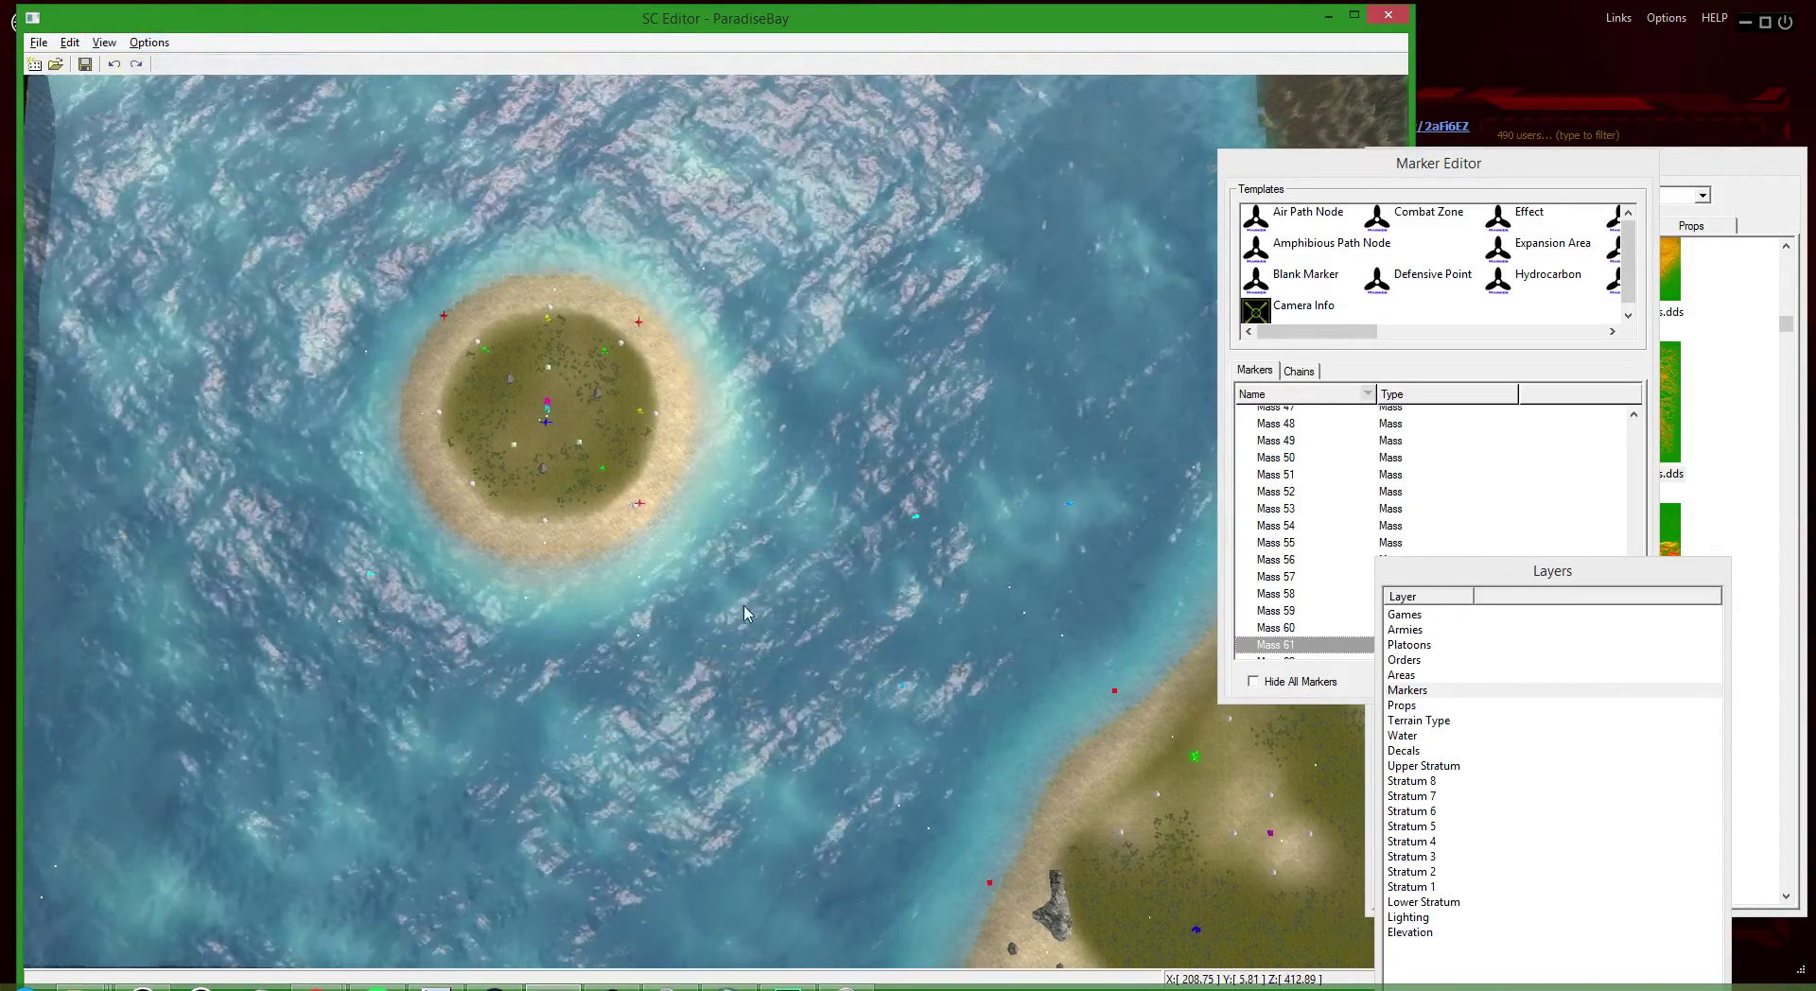
pyautogui.scroll(4, 638, 496)
pyautogui.scroll(-6, 895, 804)
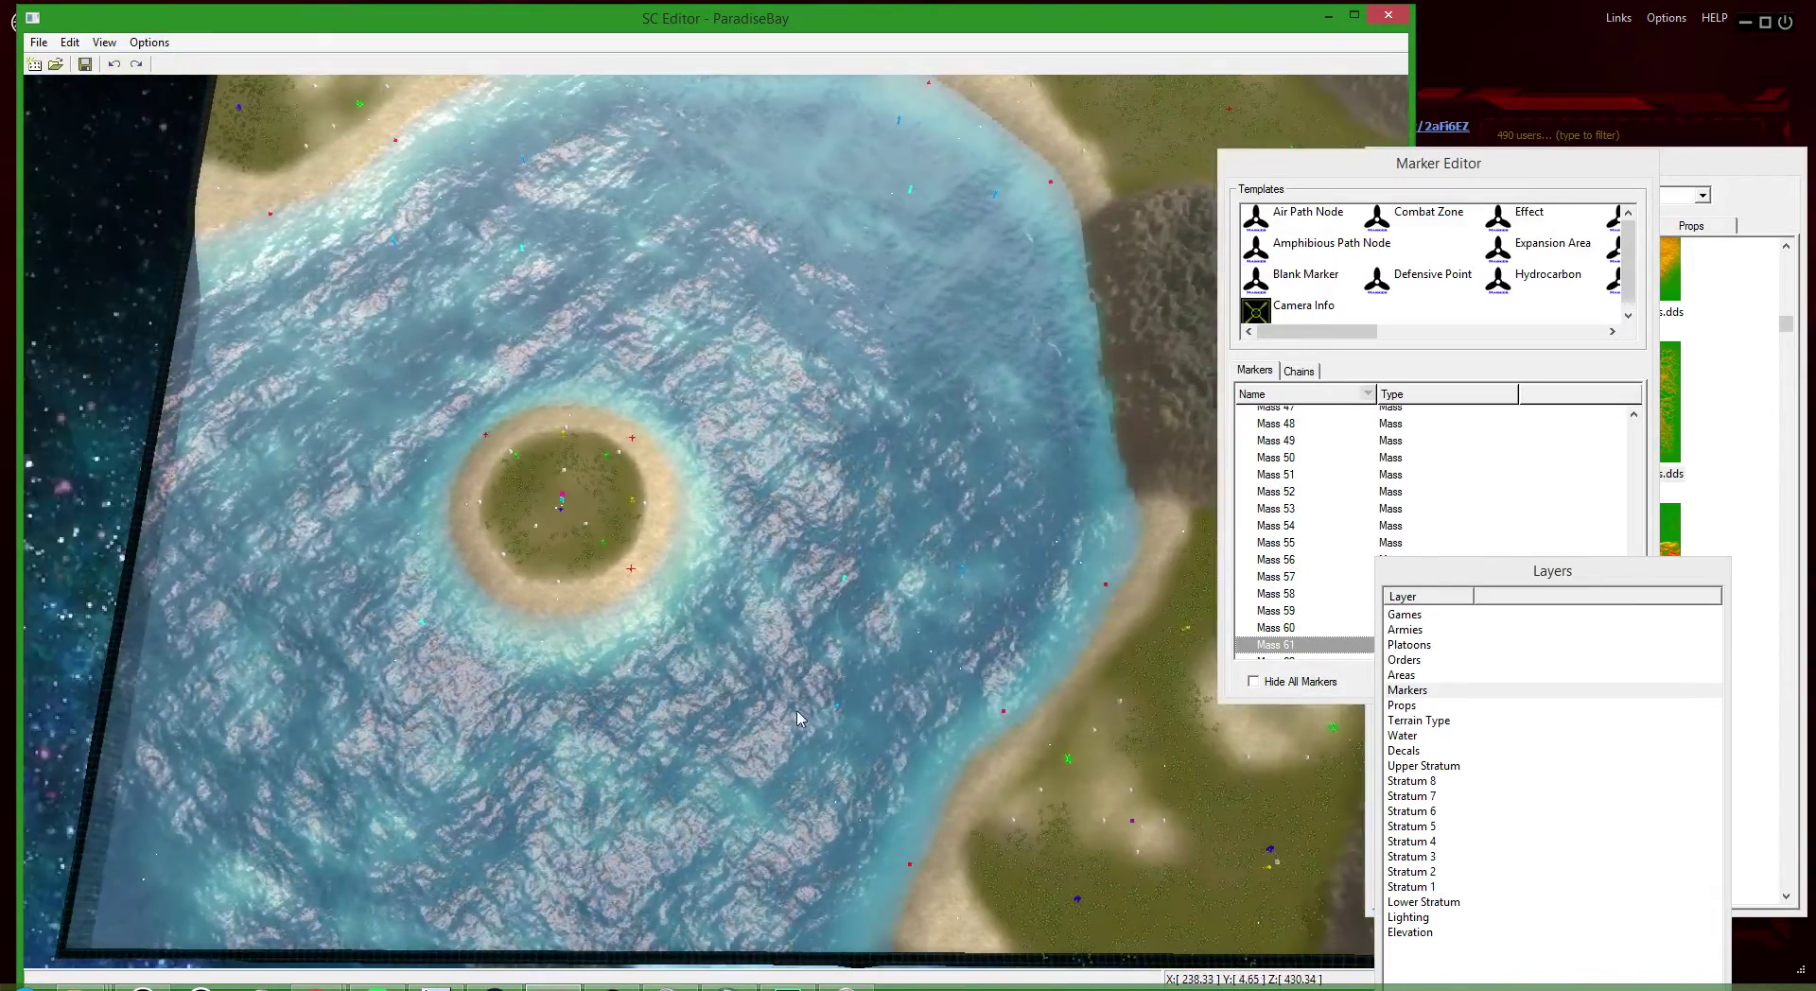
# - Switch the active layer to Water and disable the map's water in its properties so the seabed markers are exposed
pyautogui.scroll(6, 810, 751)
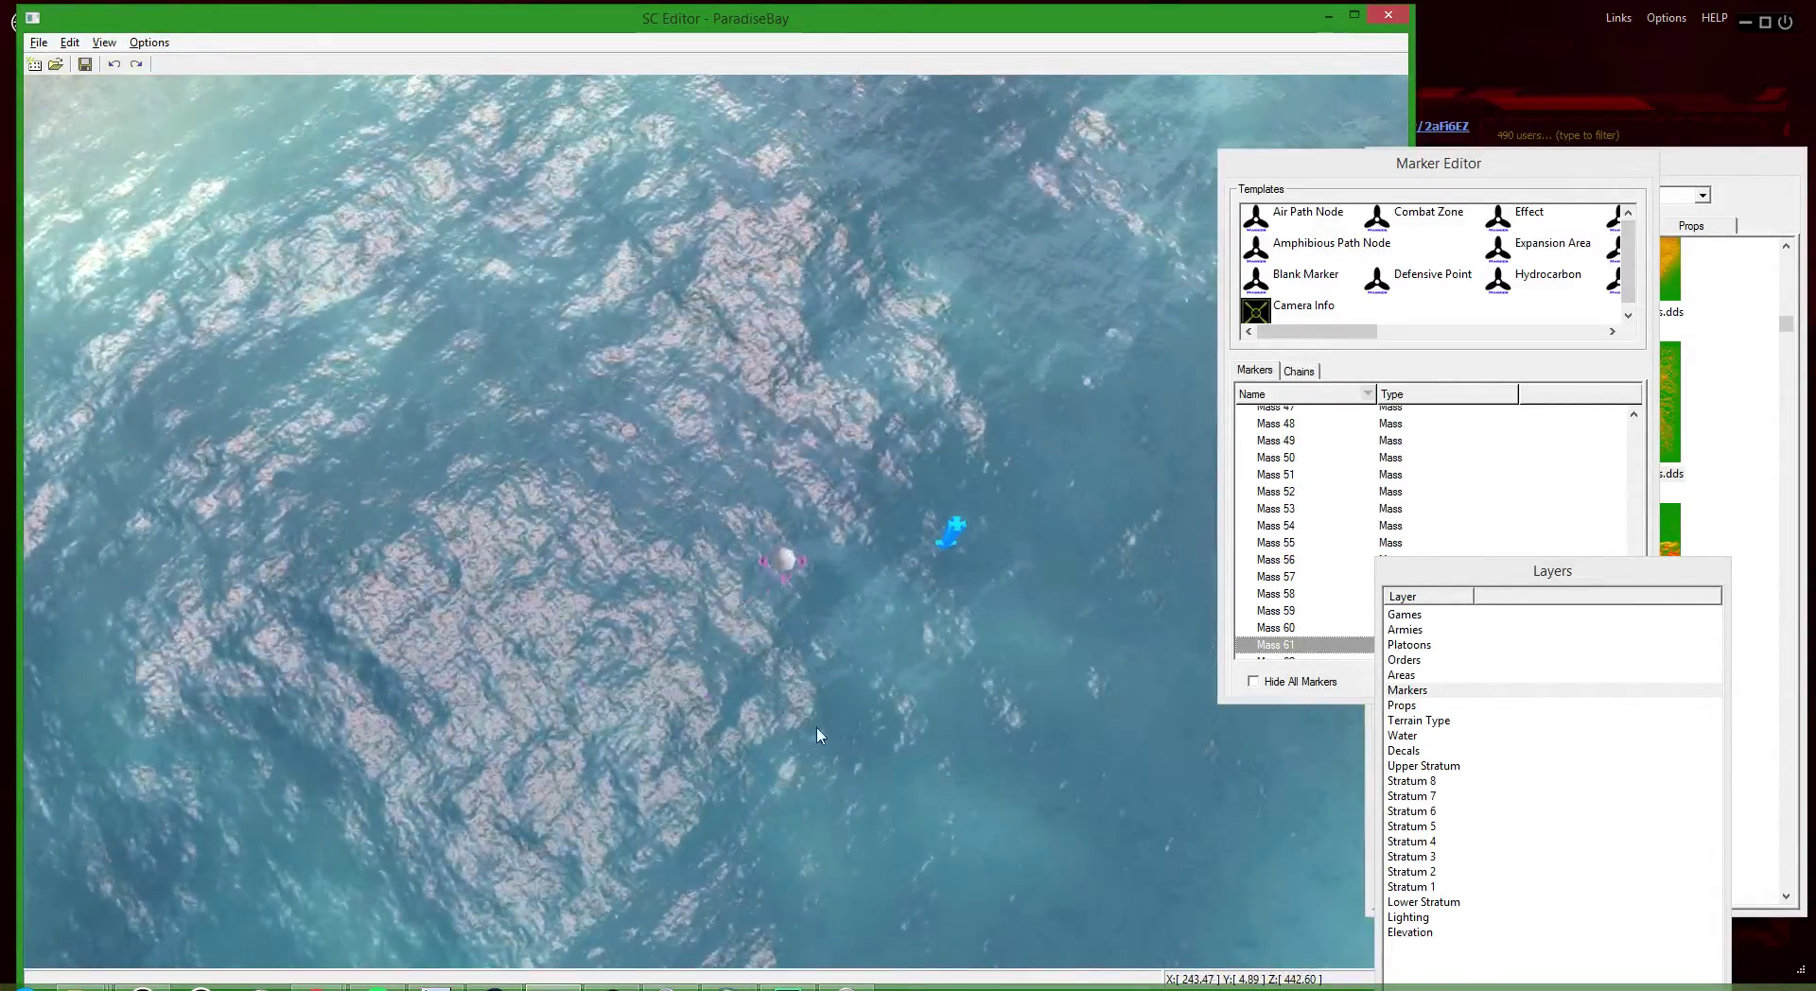
pyautogui.scroll(3, 760, 613)
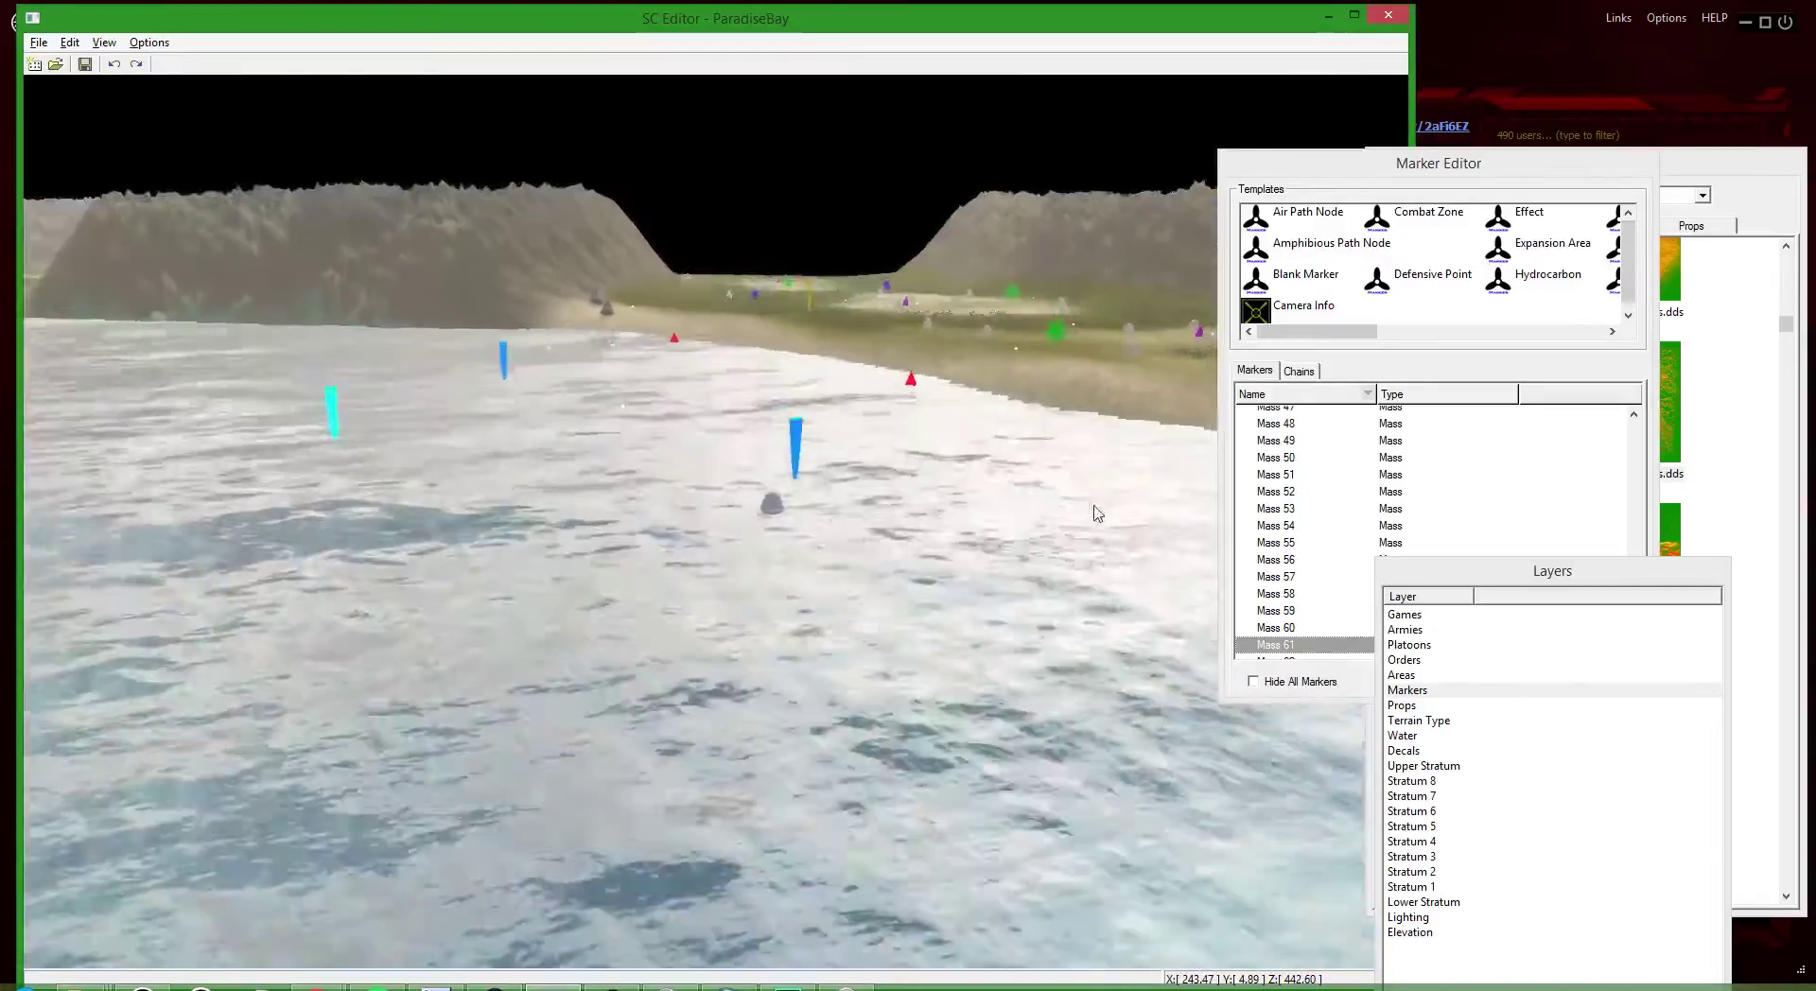
pyautogui.scroll(-2, 1097, 514)
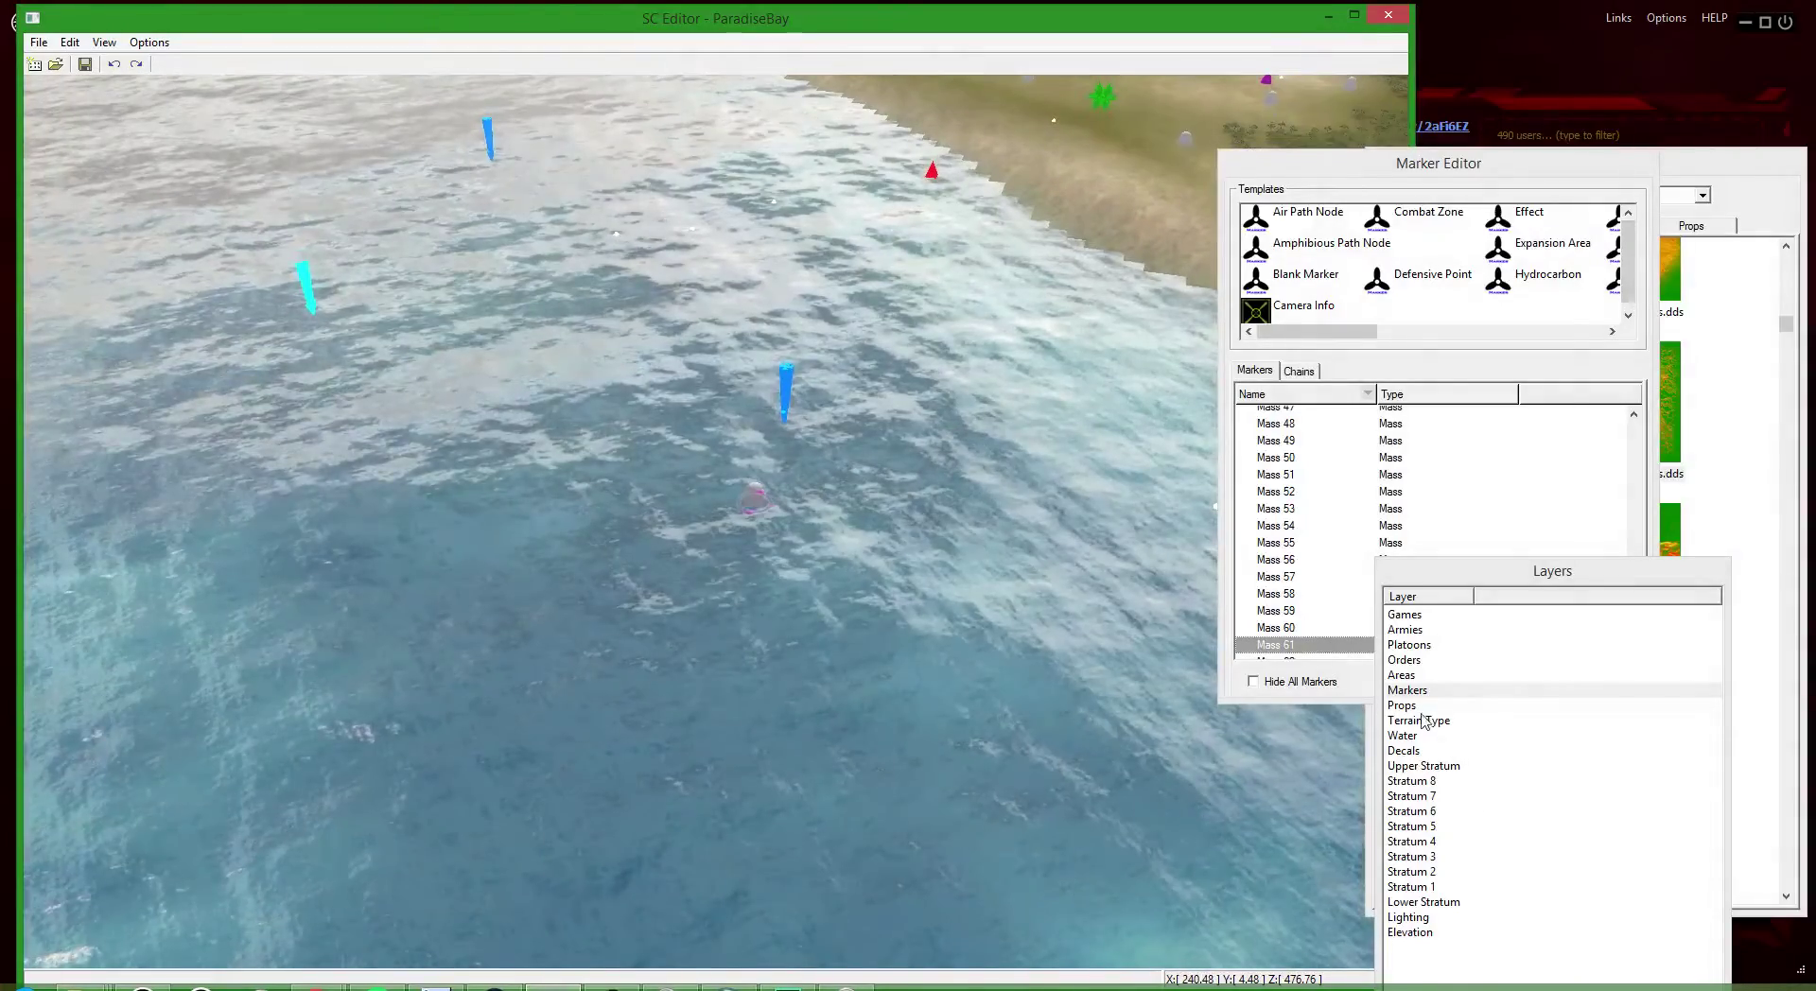
pyautogui.click(1424, 721)
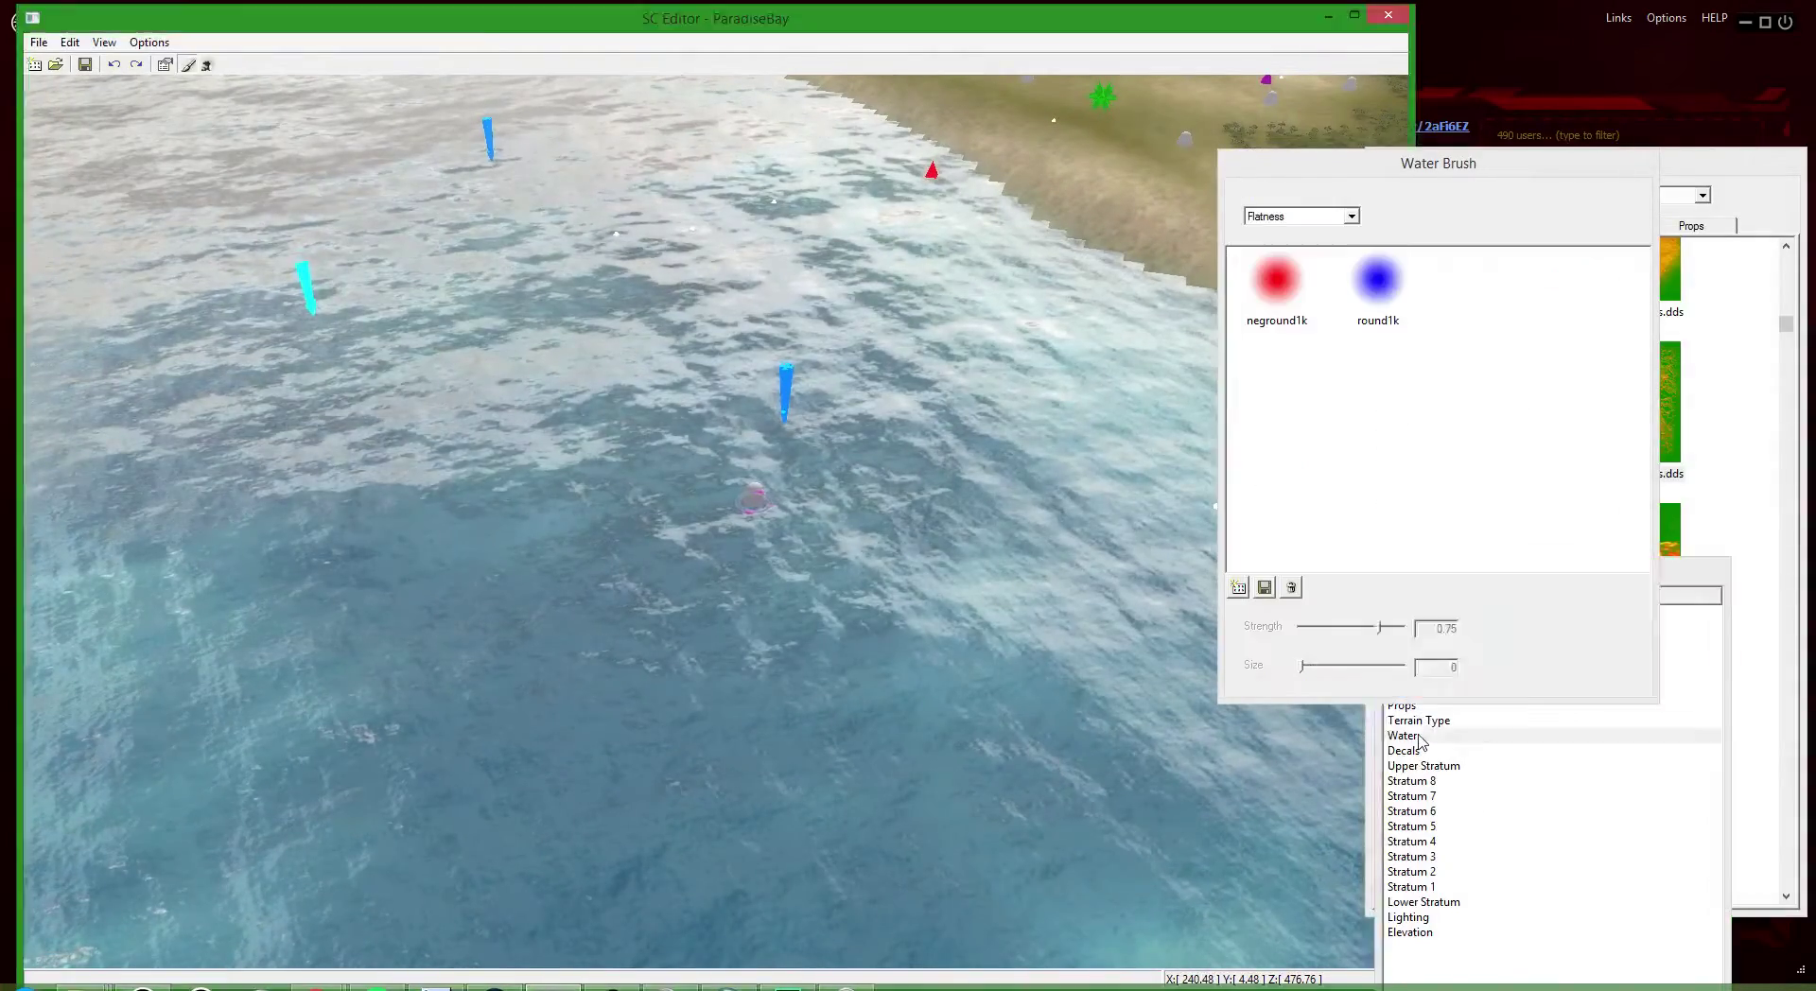
pyautogui.click(1403, 735)
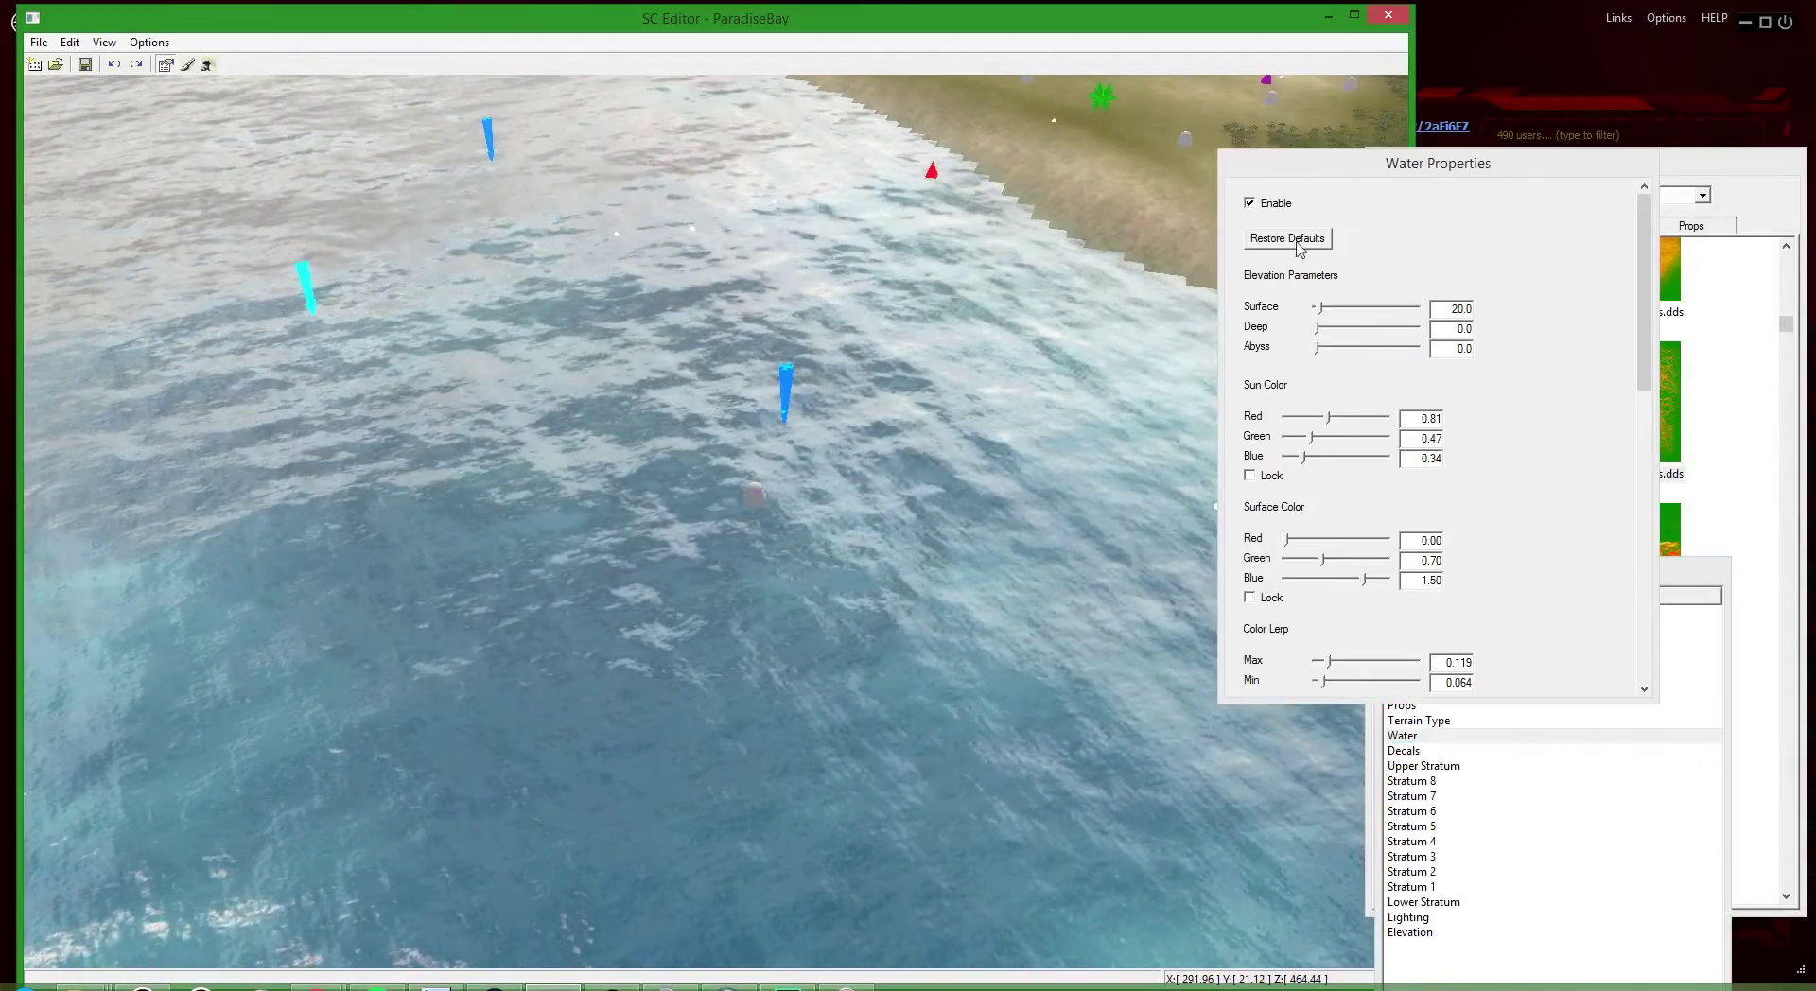
pyautogui.click(1250, 203)
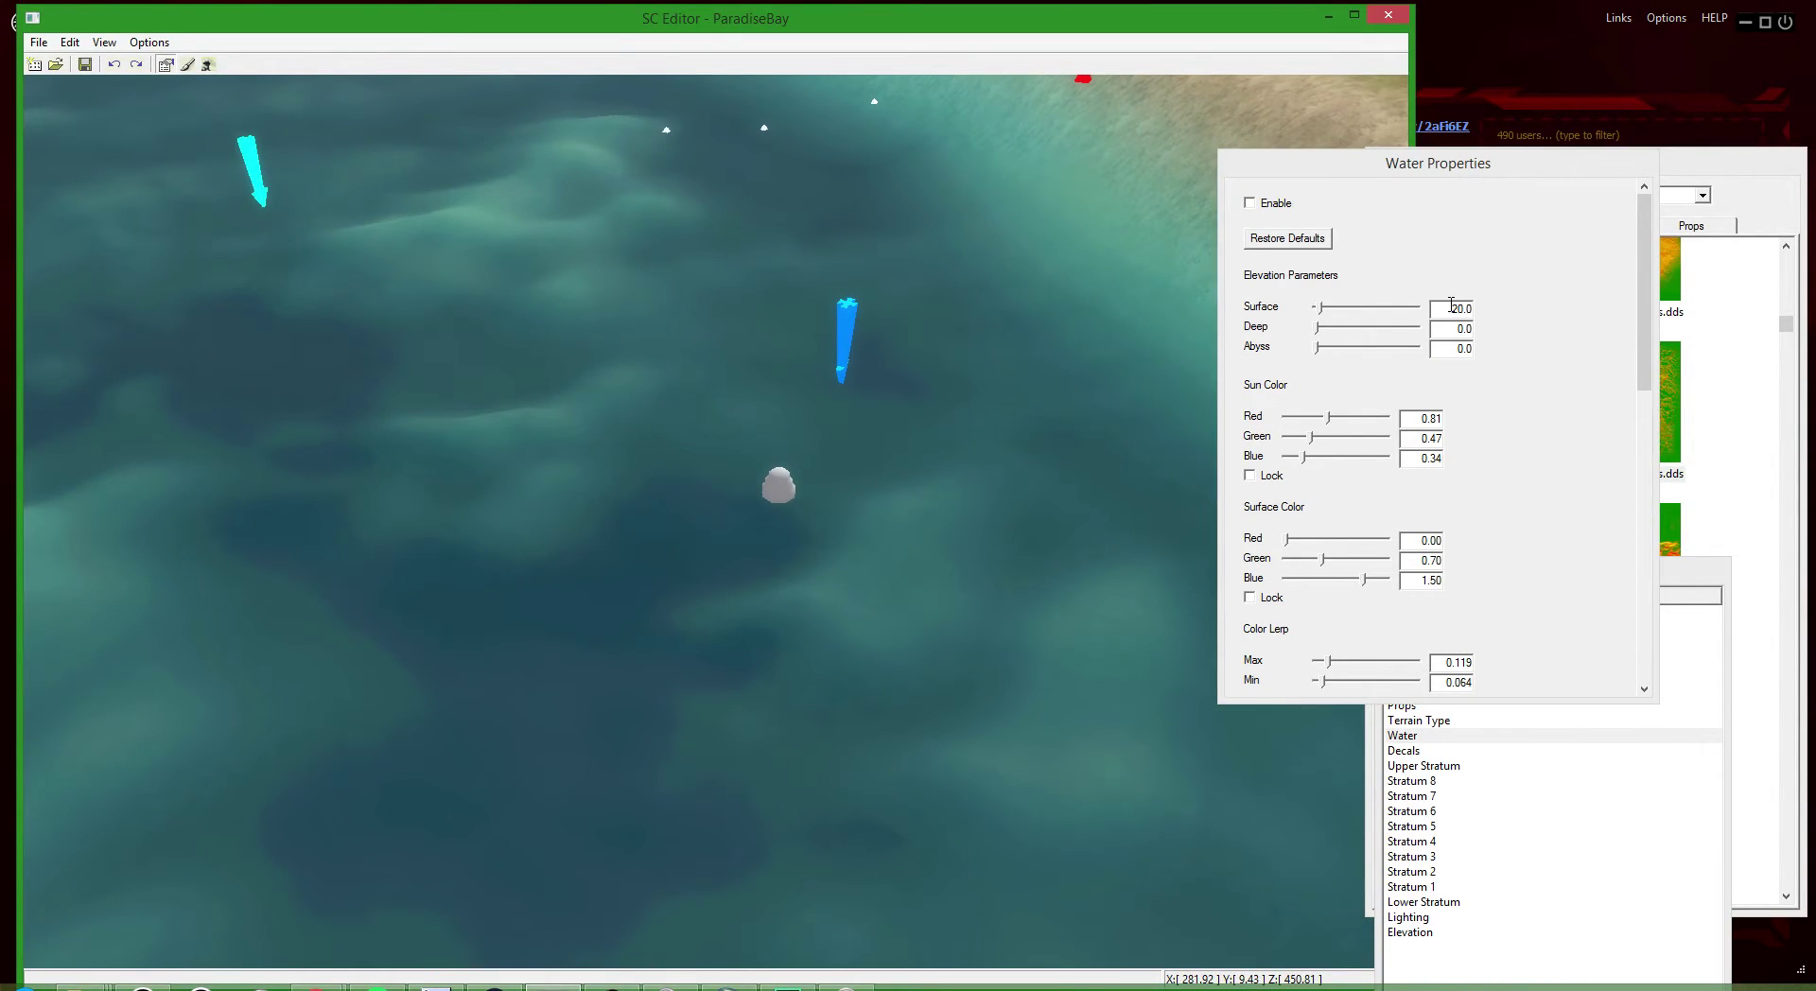
pyautogui.click(1451, 307)
pyautogui.press('Return')
pyautogui.click(746, 685)
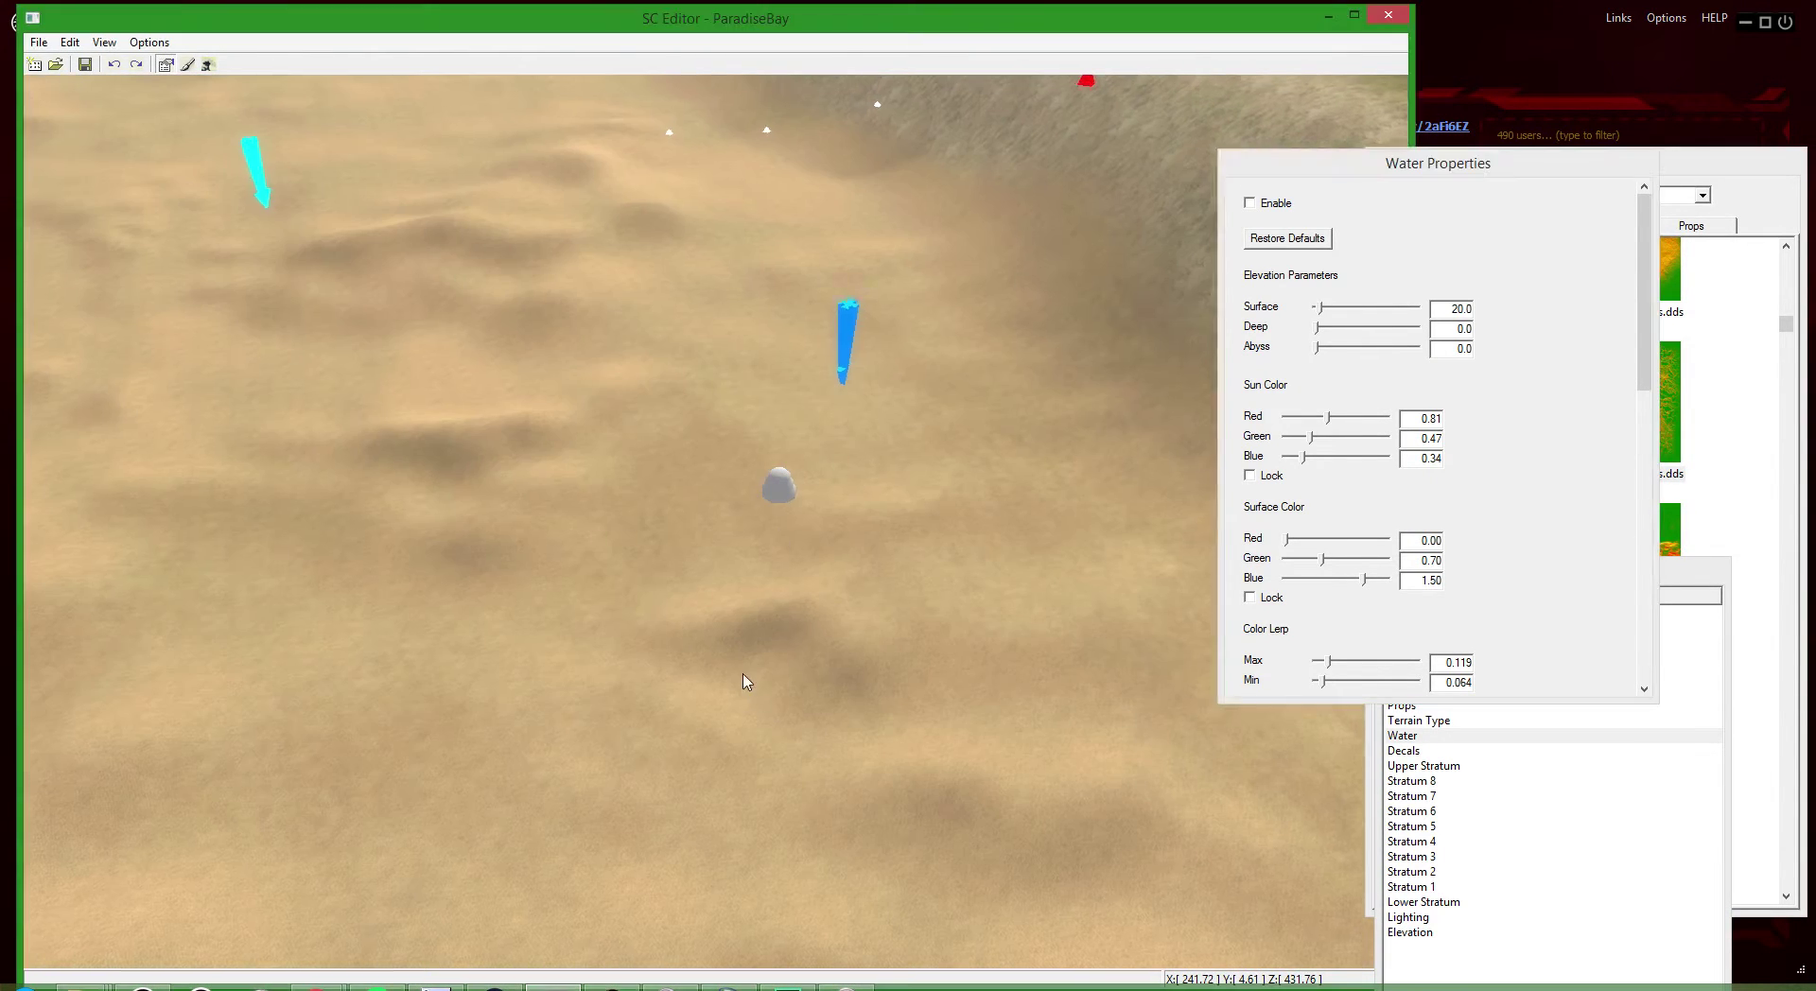
# - Switch the active layer back to Markers with the drained bay and round island in view
pyautogui.press('space')
pyautogui.scroll(-3, 739, 611)
pyautogui.scroll(3, 741, 618)
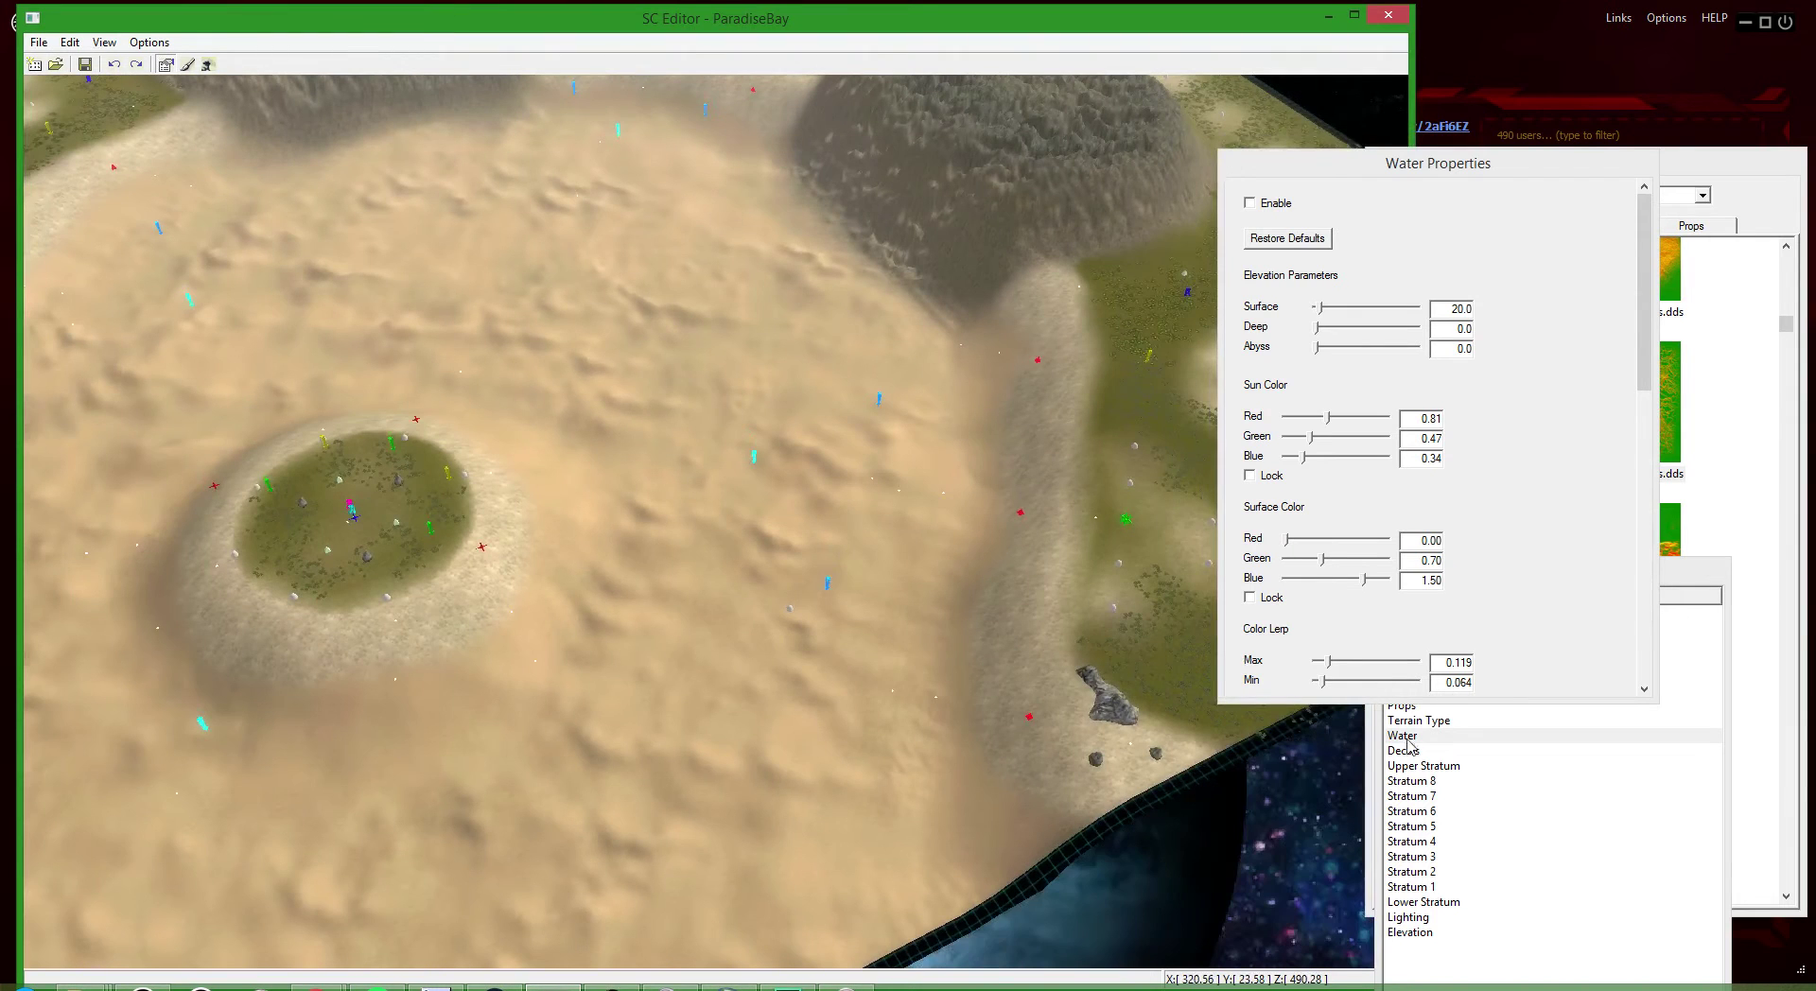
pyautogui.click(1434, 752)
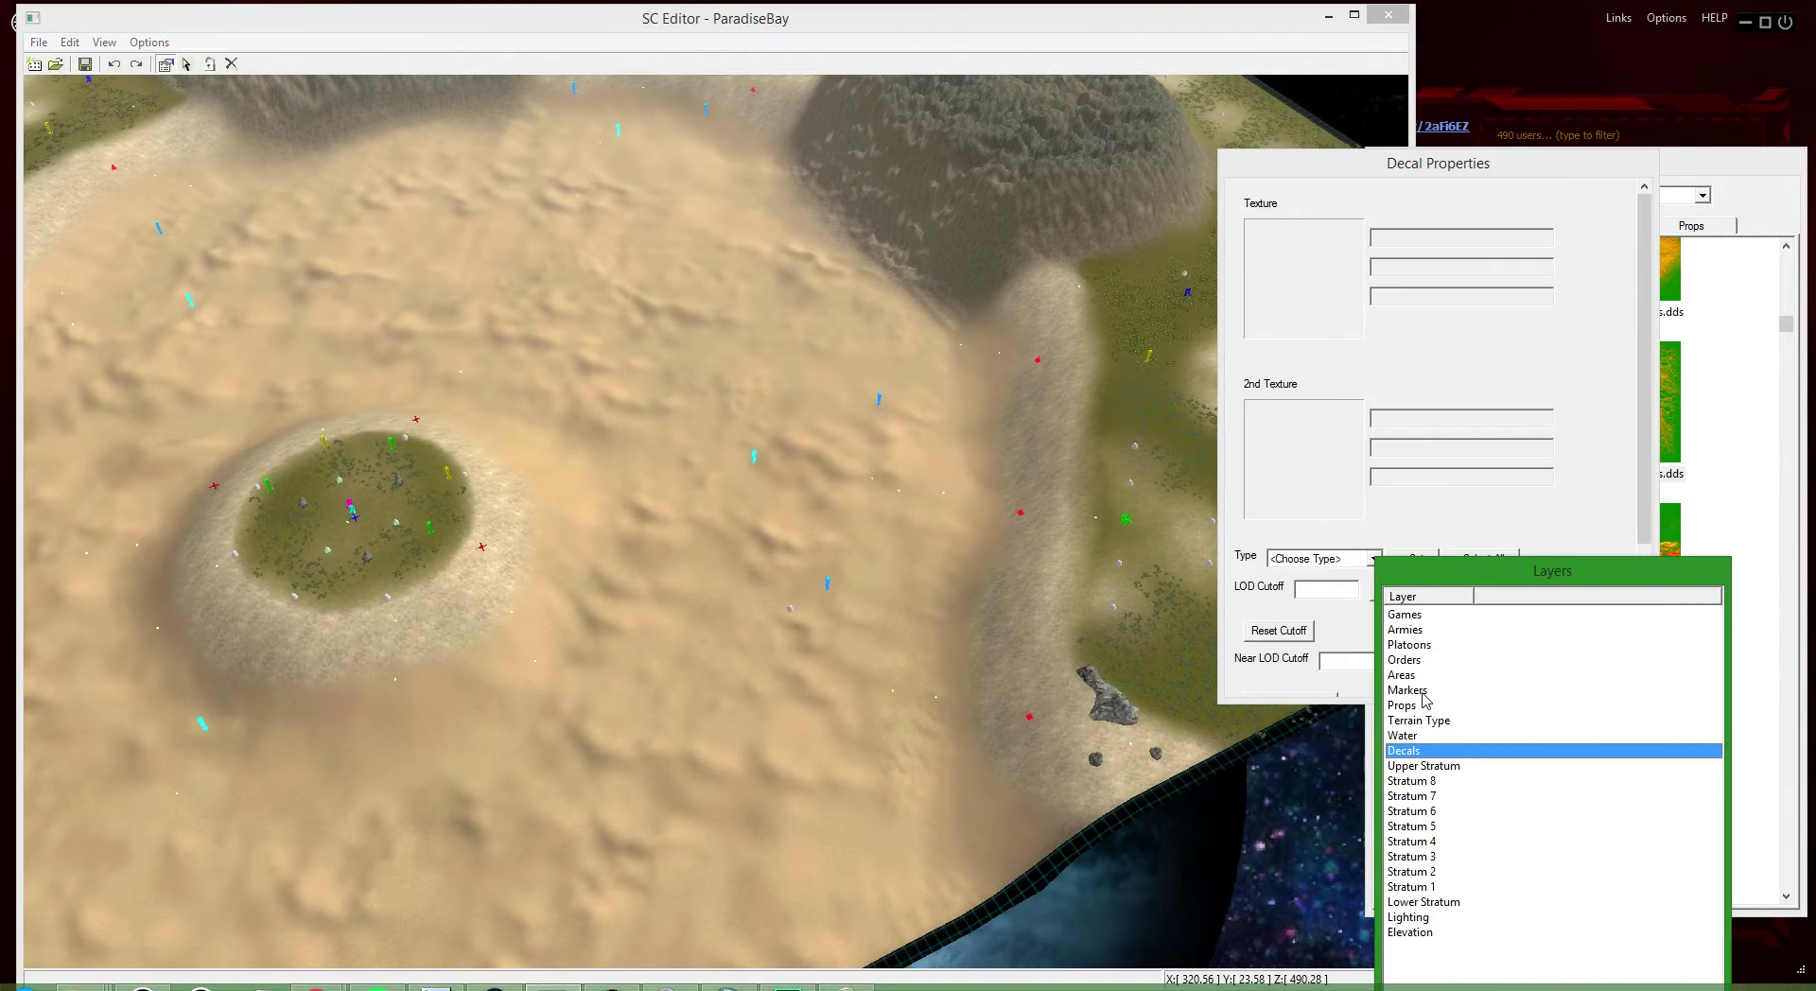
pyautogui.click(1408, 690)
# - Reposition the relocated mass marker close to the northeast side of the blue marker southeast of the island
pyautogui.scroll(-4, 732, 588)
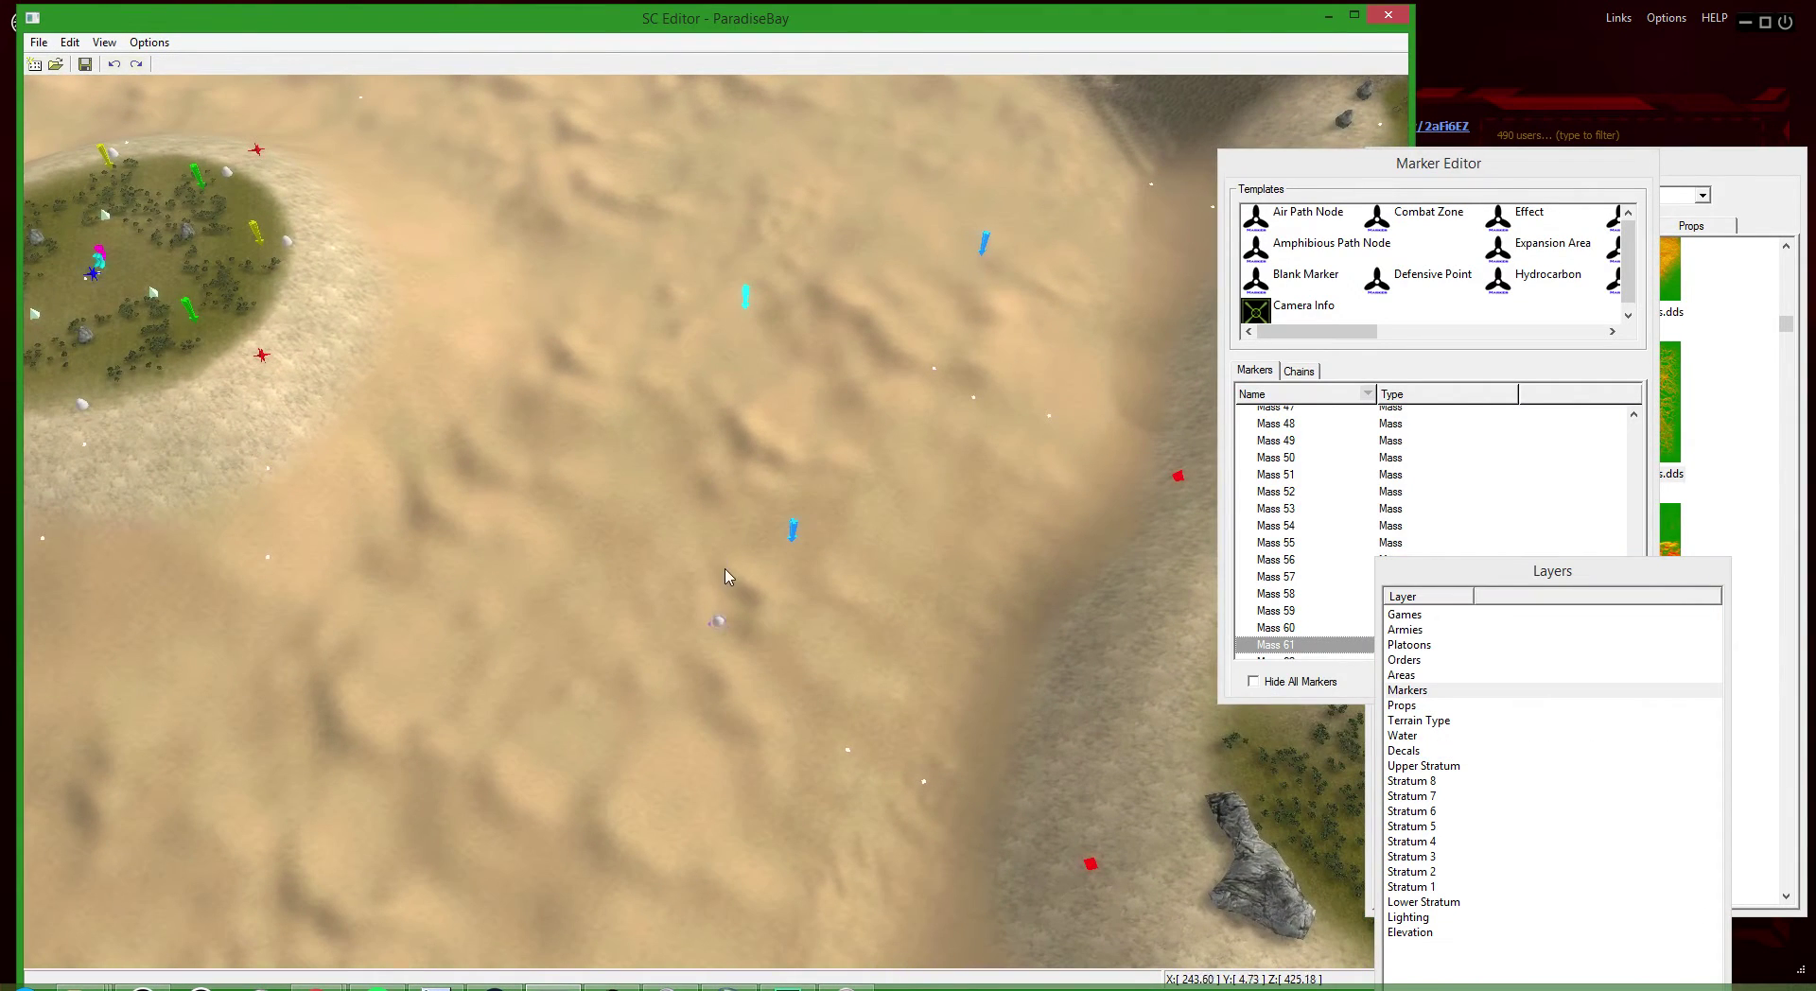
pyautogui.scroll(-5, 750, 556)
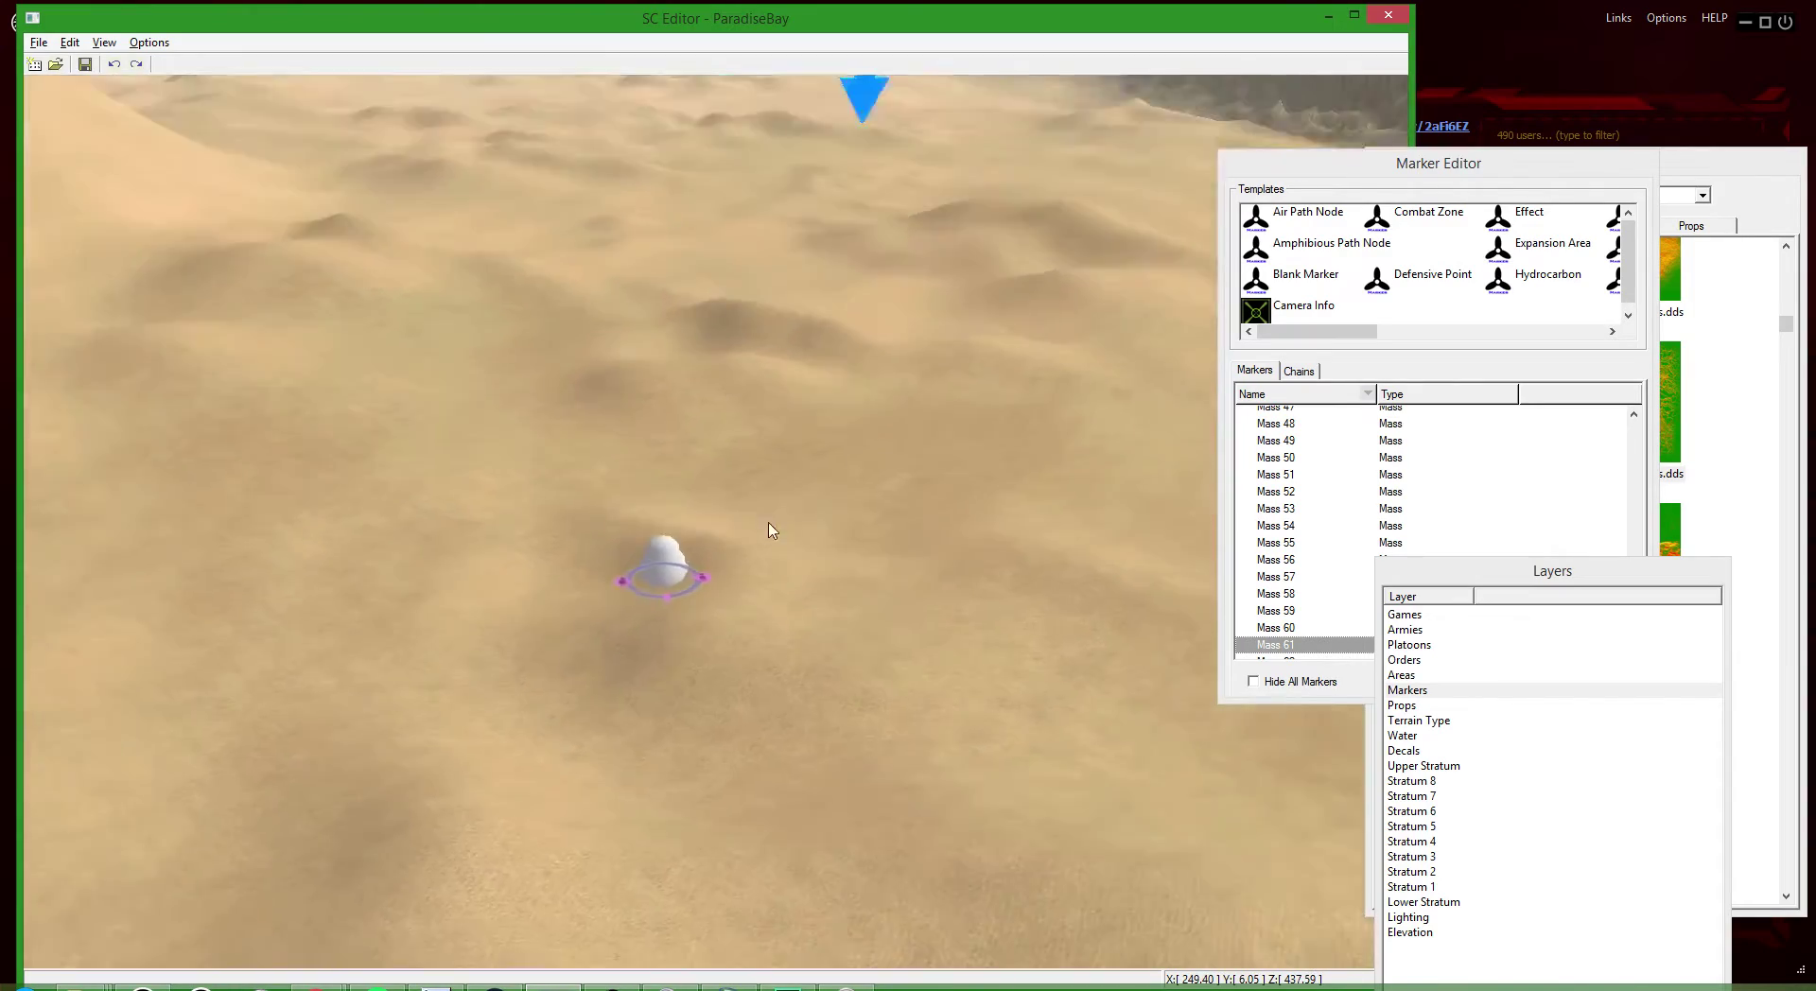
pyautogui.scroll(8, 750, 619)
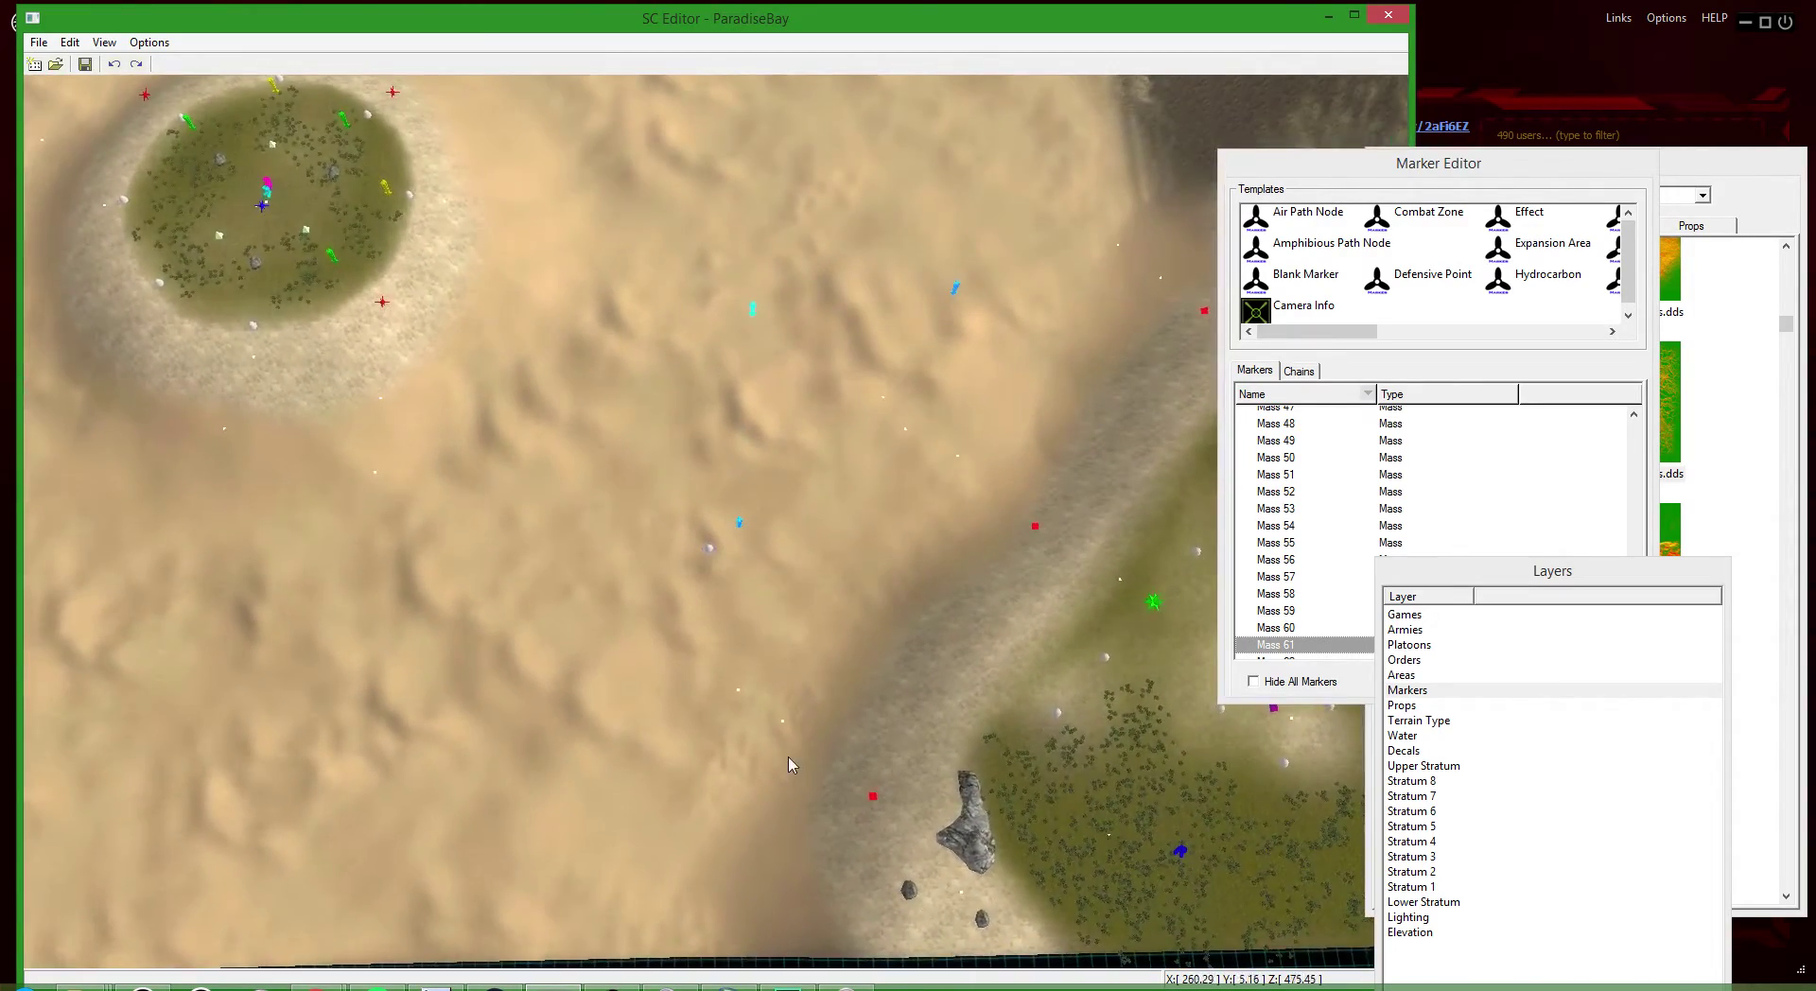
pyautogui.scroll(1, 733, 555)
pyautogui.scroll(-4, 778, 518)
pyautogui.scroll(6, 445, 456)
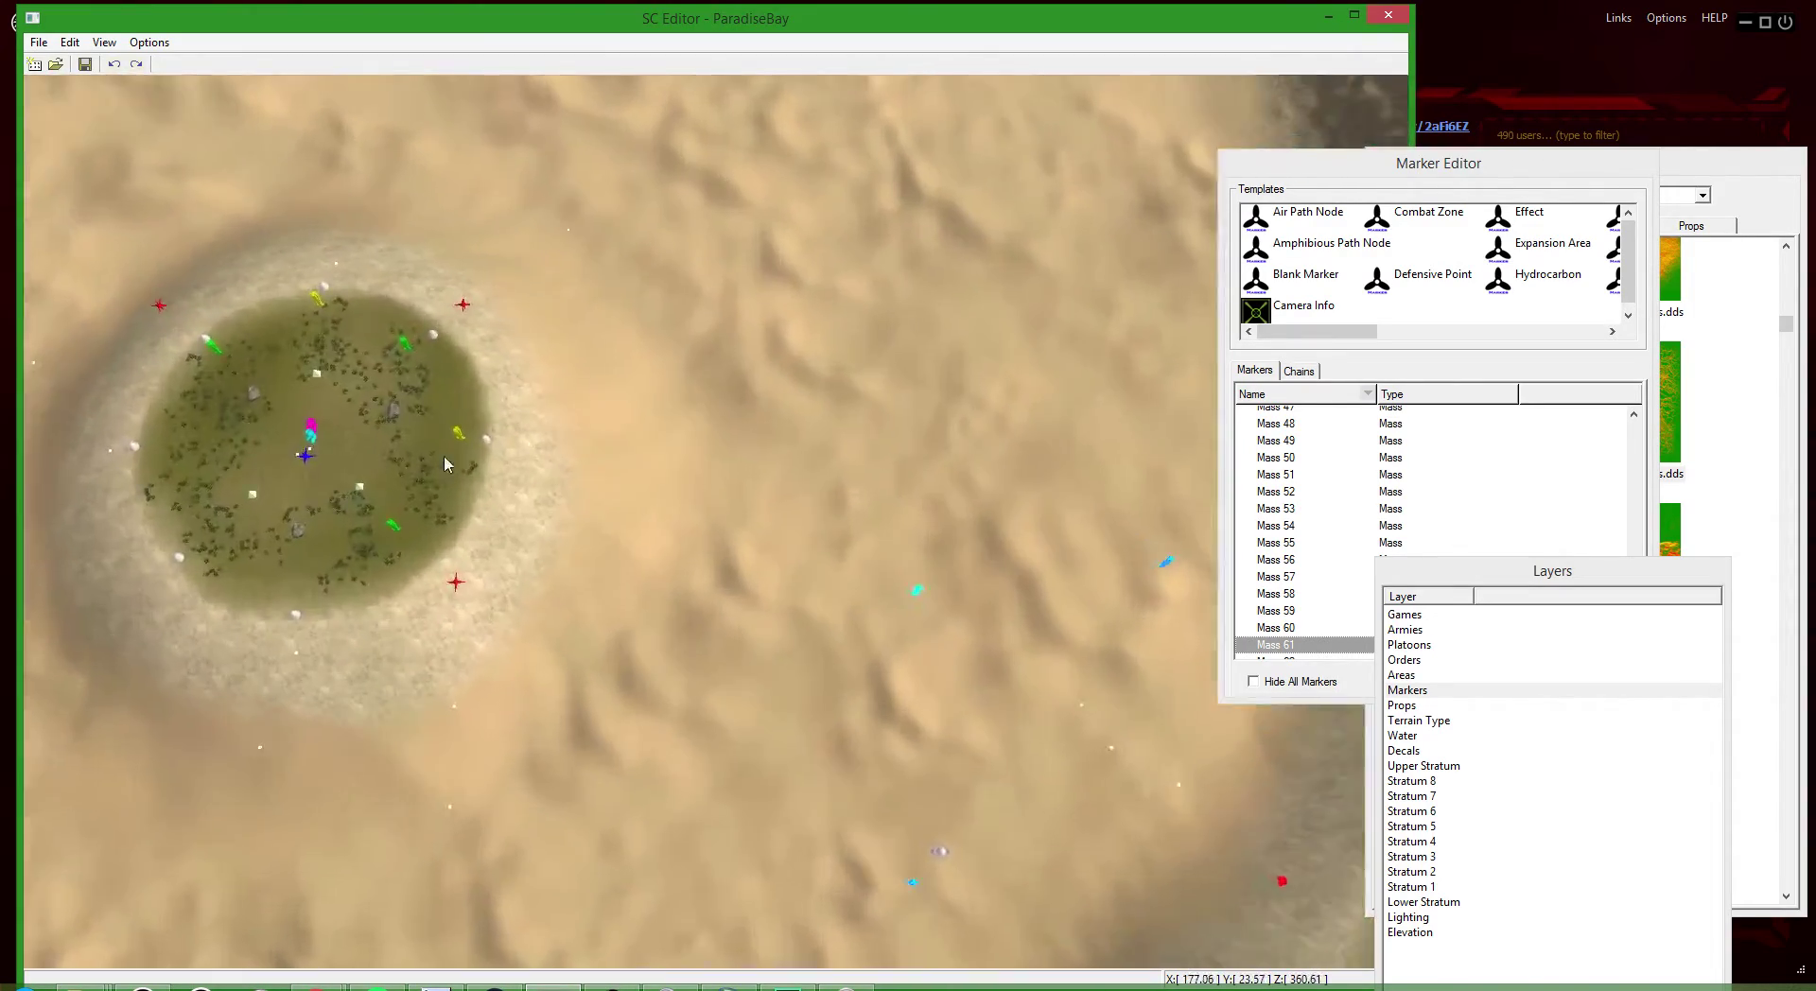
# - Move the mass marker from the island's southern edge onto the bay floor just southeast of the island
pyautogui.scroll(-2, 293, 563)
pyautogui.scroll(4, 776, 757)
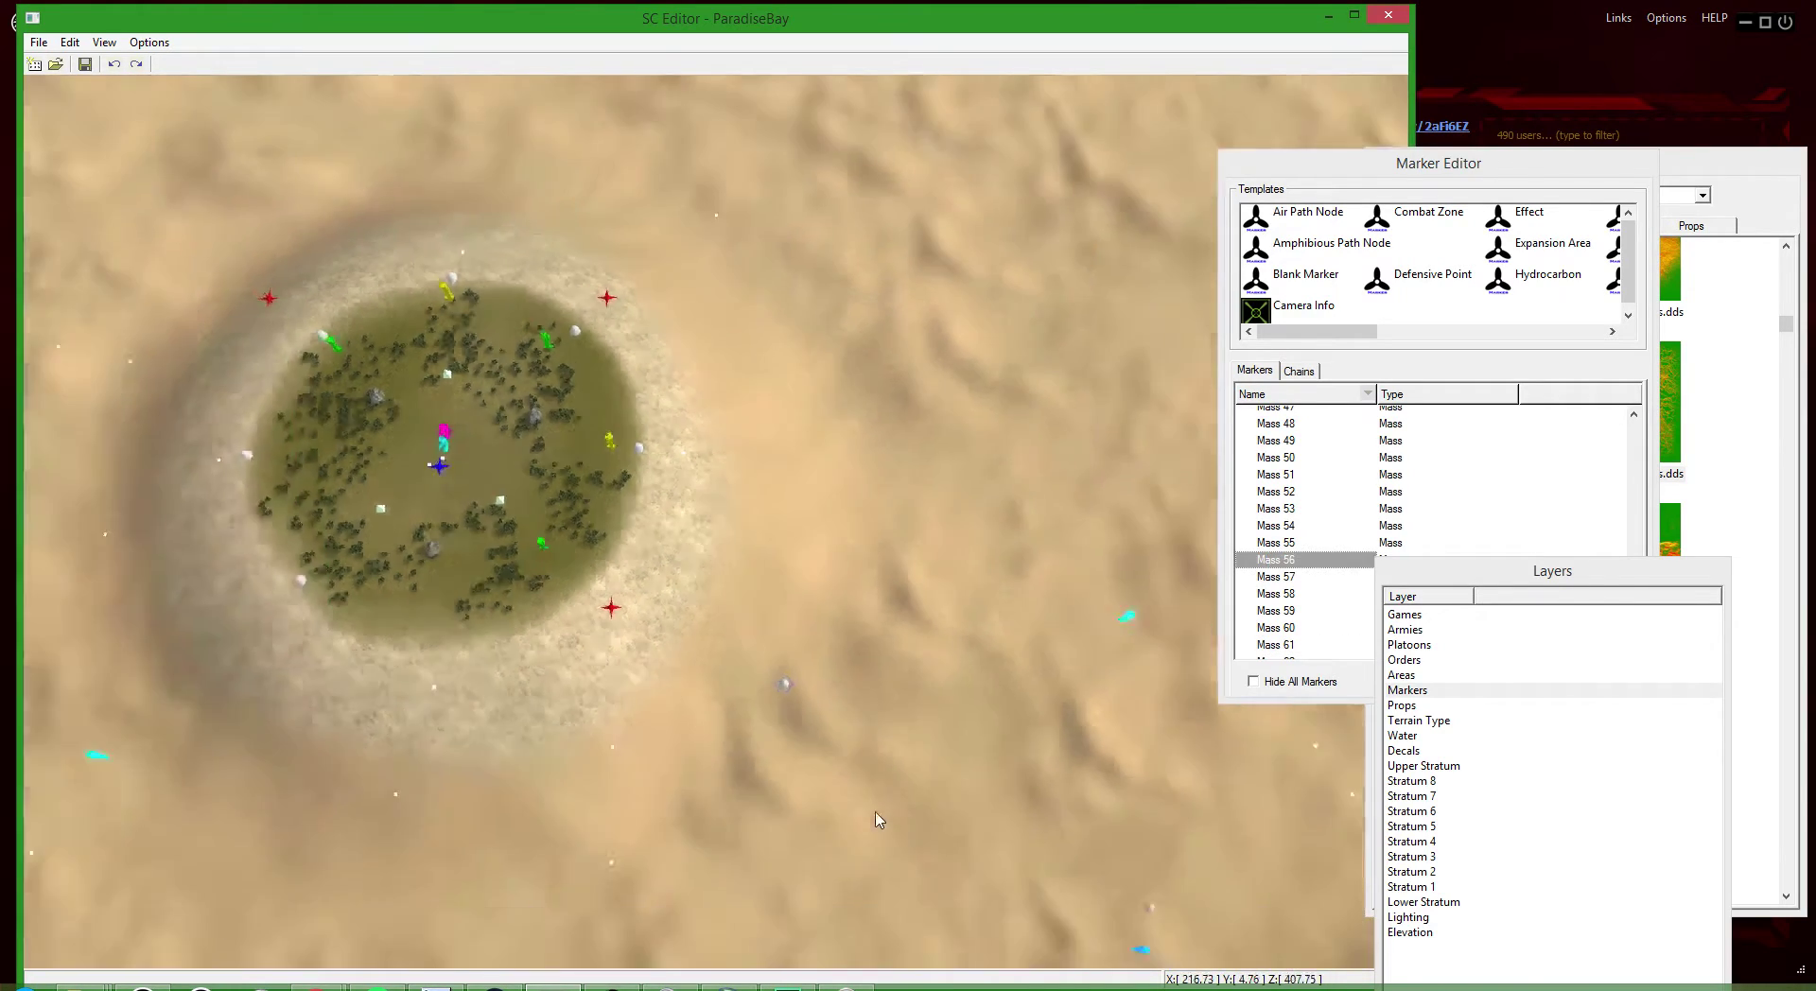
pyautogui.scroll(3, 457, 310)
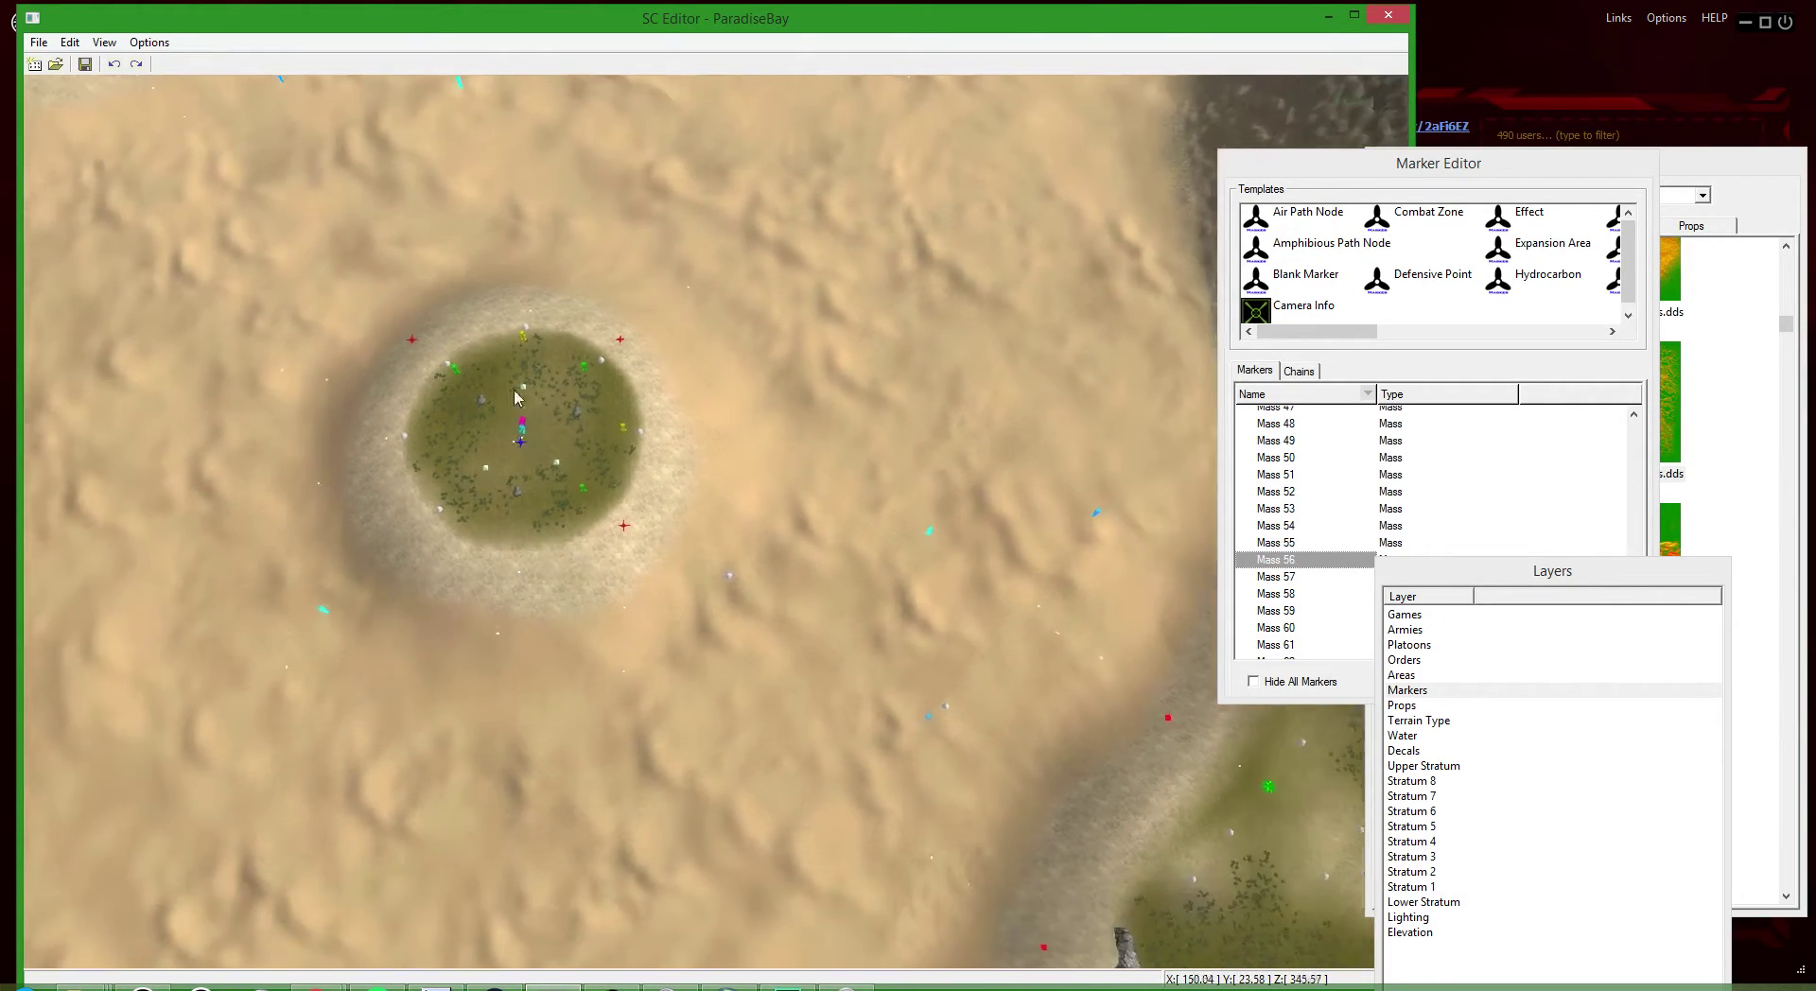
pyautogui.scroll(3, 706, 432)
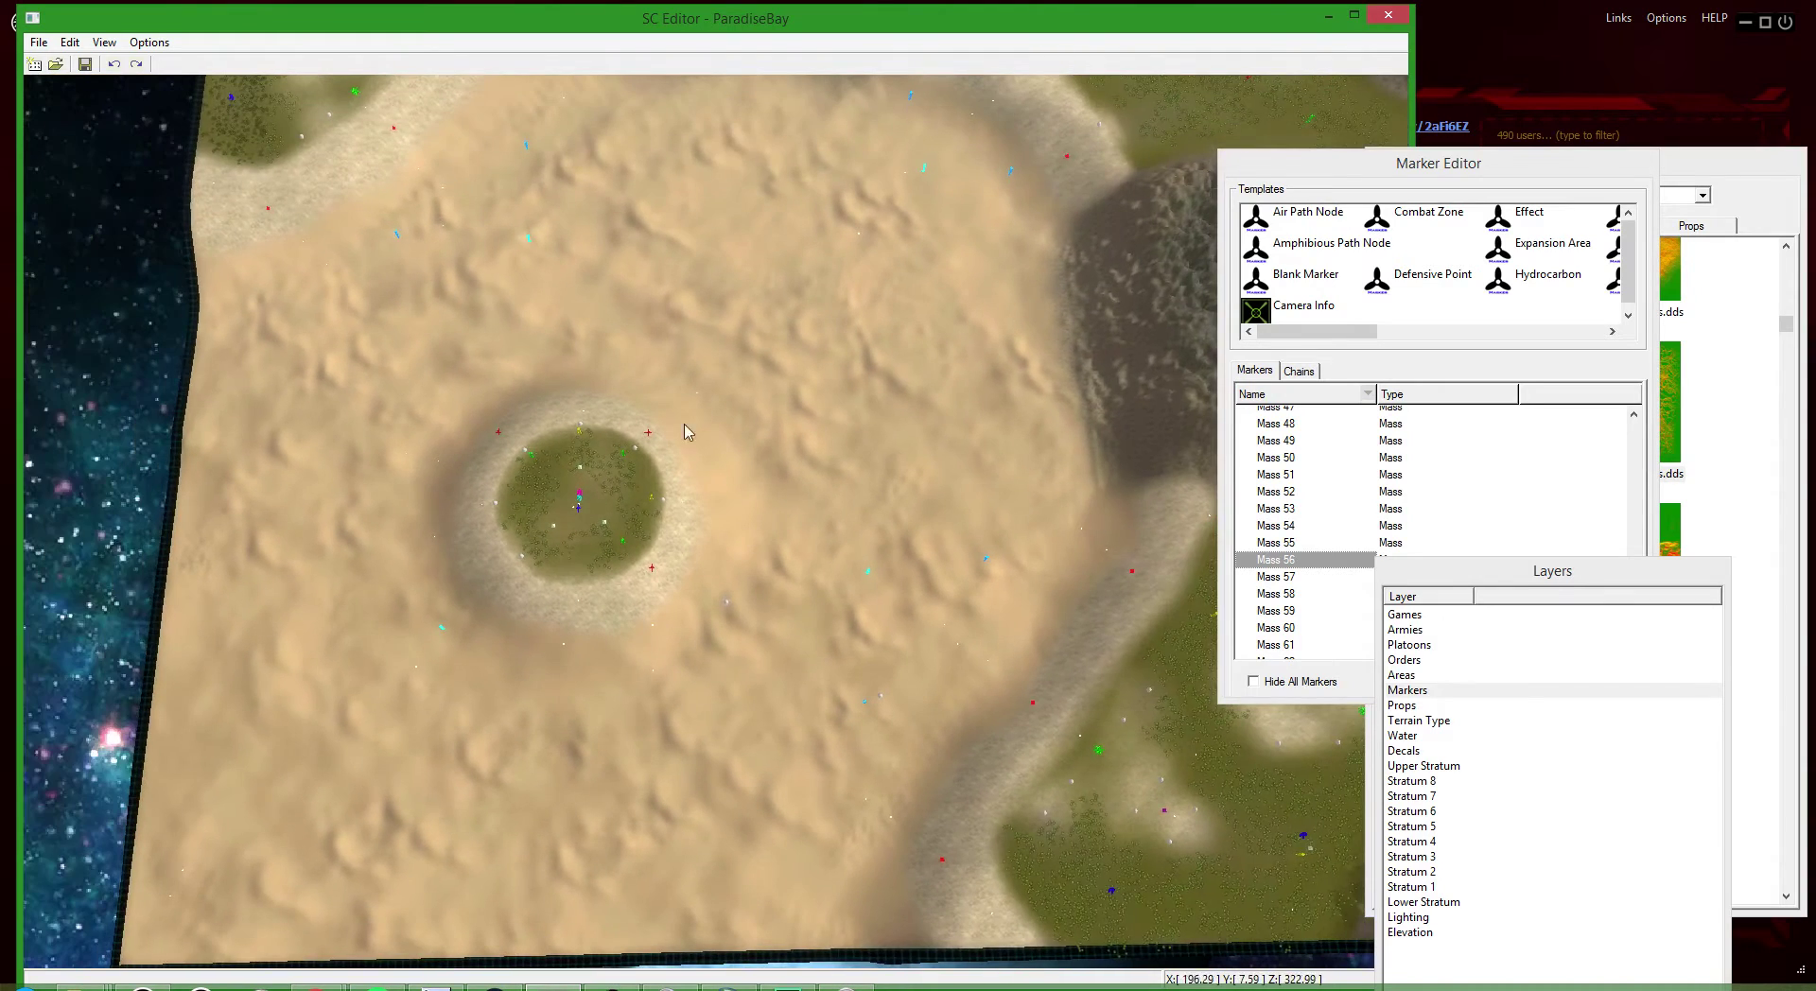
pyautogui.scroll(-5, 643, 486)
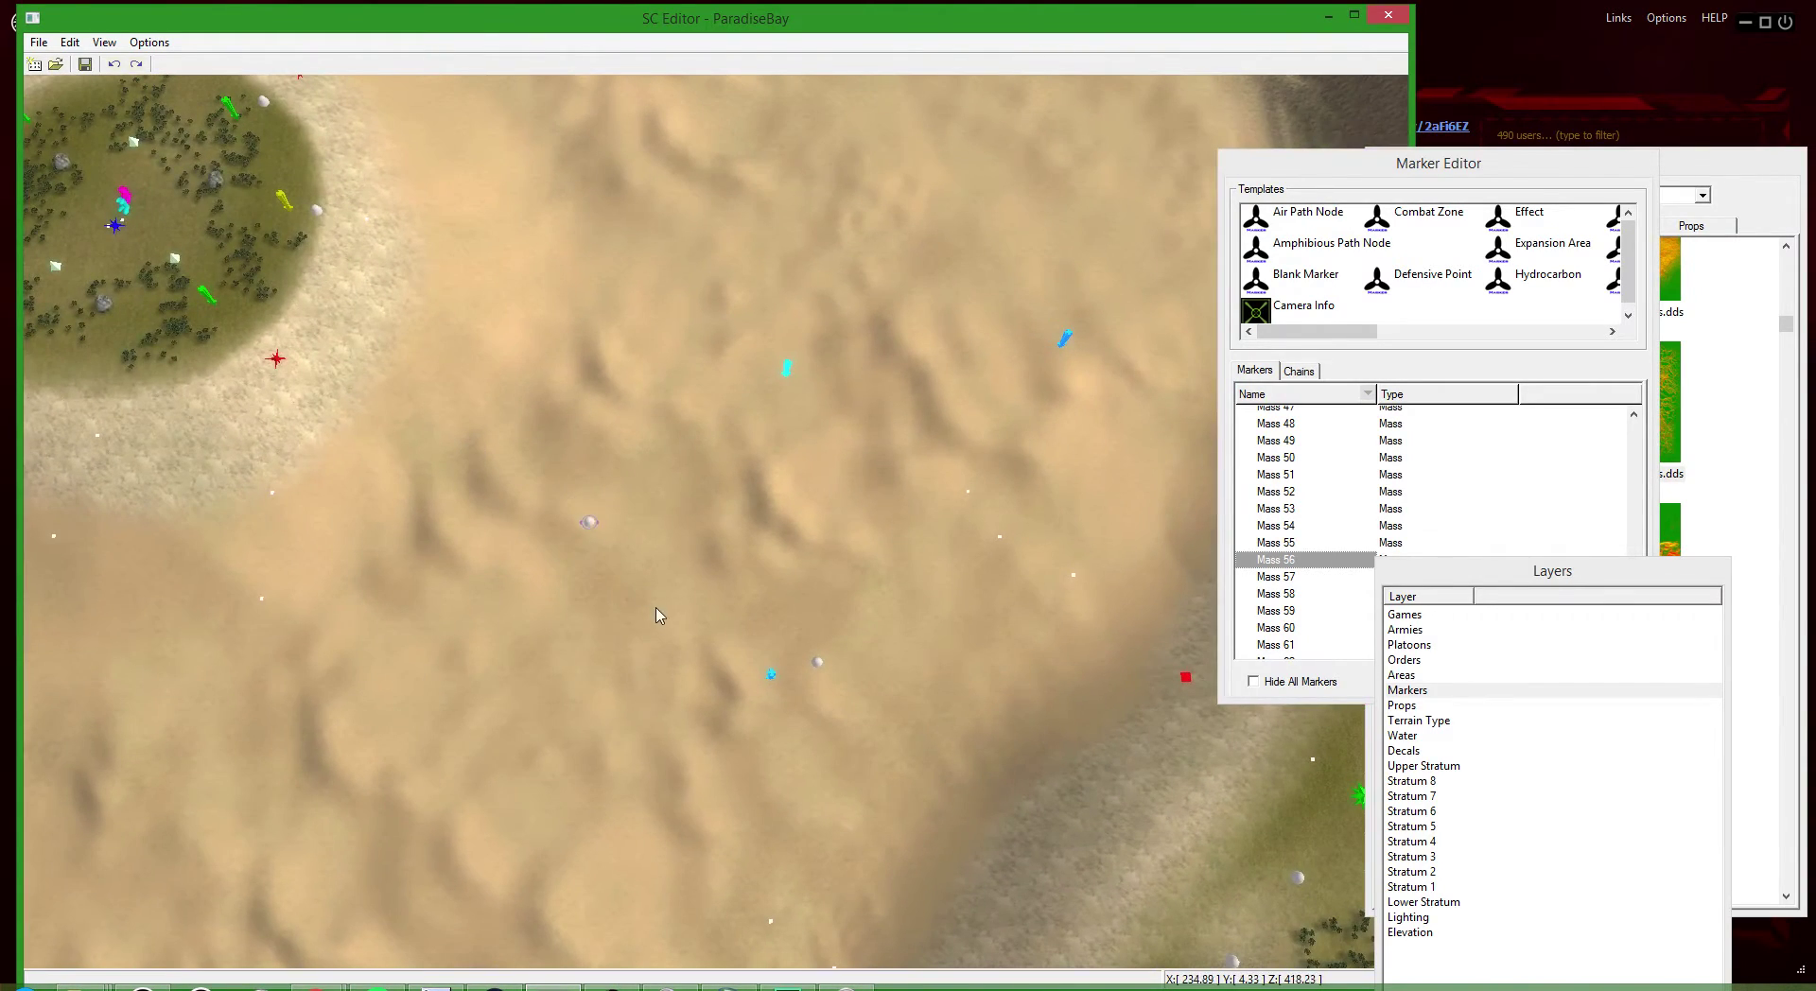
pyautogui.scroll(5, 818, 665)
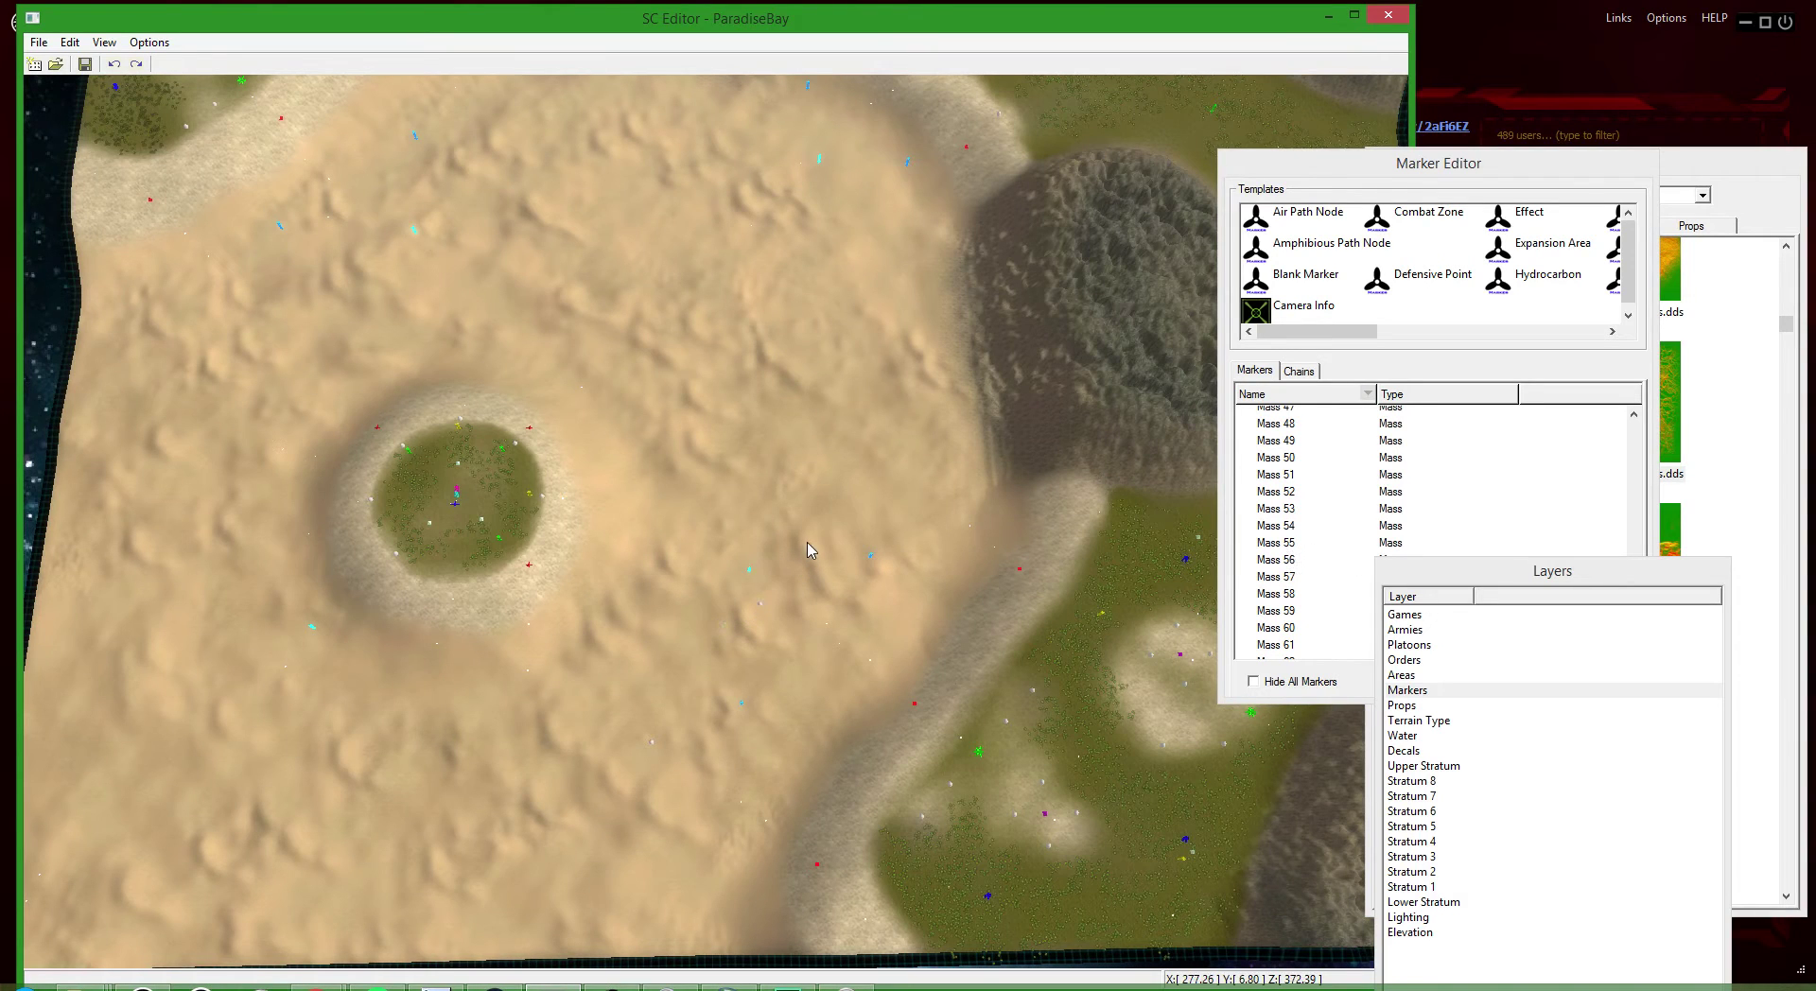
# - Place one relocated mass marker beside the cyan marker east of the island and the other southwest of the southeastern blue marker
pyautogui.moveTo(846, 664); pyautogui.dragTo(743, 549)
pyautogui.moveTo(764, 511)
pyautogui.mouseDown()
pyautogui.moveTo(820, 520)
pyautogui.moveTo(831, 499)
pyautogui.moveTo(783, 543)
pyautogui.moveTo(805, 481)
pyautogui.mouseUp()
pyautogui.scroll(-4, 806, 488)
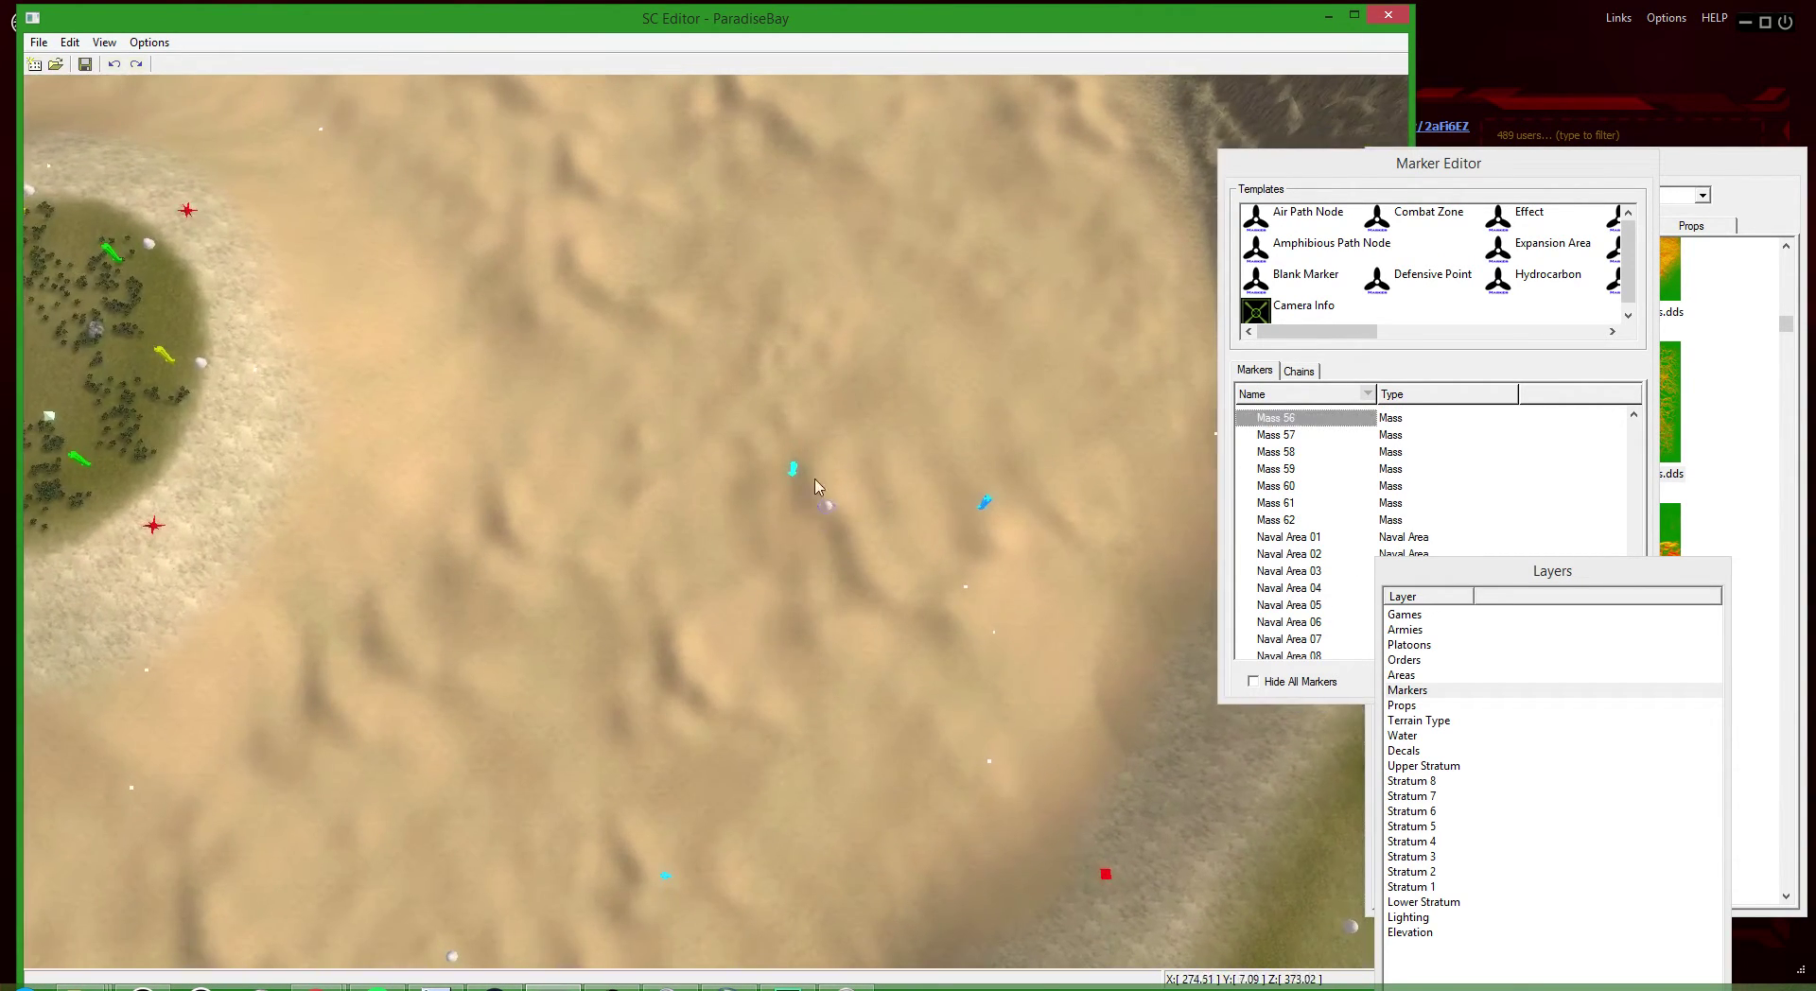
pyautogui.scroll(2, 721, 600)
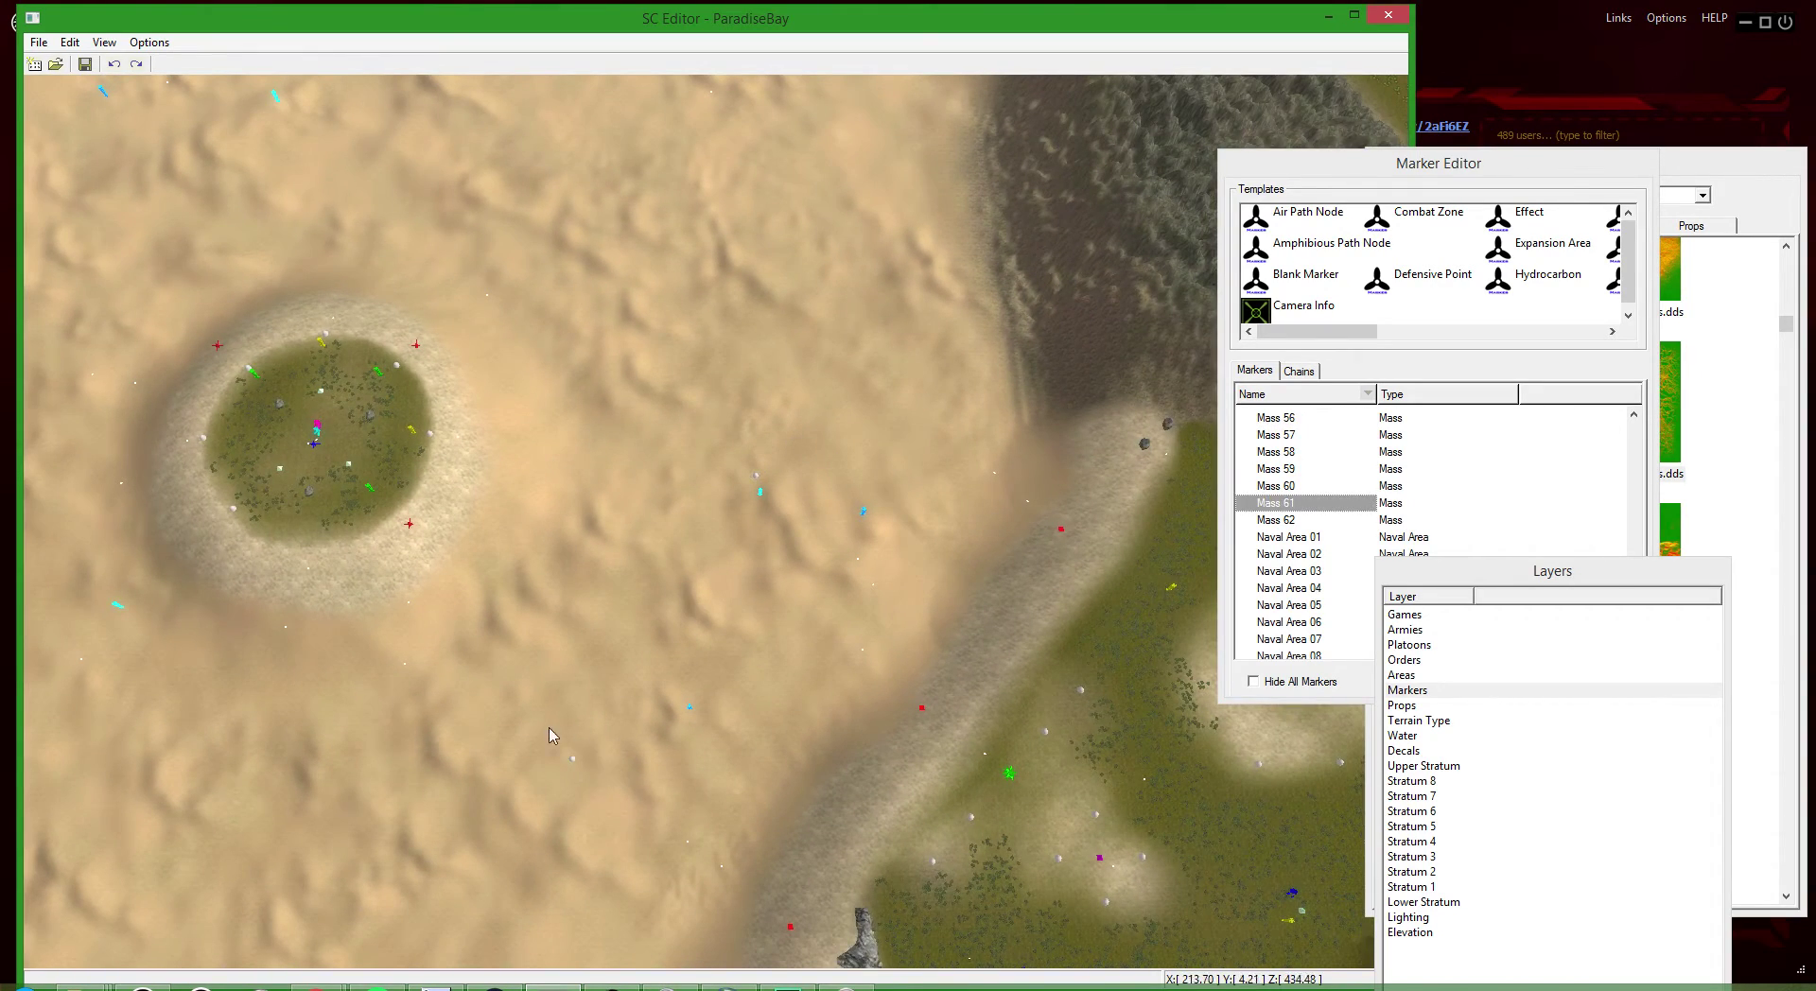
# - Move the mass marker from the island's northeastern edge to beside the cyan marker in the northeastern bay
pyautogui.click(518, 594)
pyautogui.scroll(-2, 518, 594)
pyautogui.scroll(5, 403, 455)
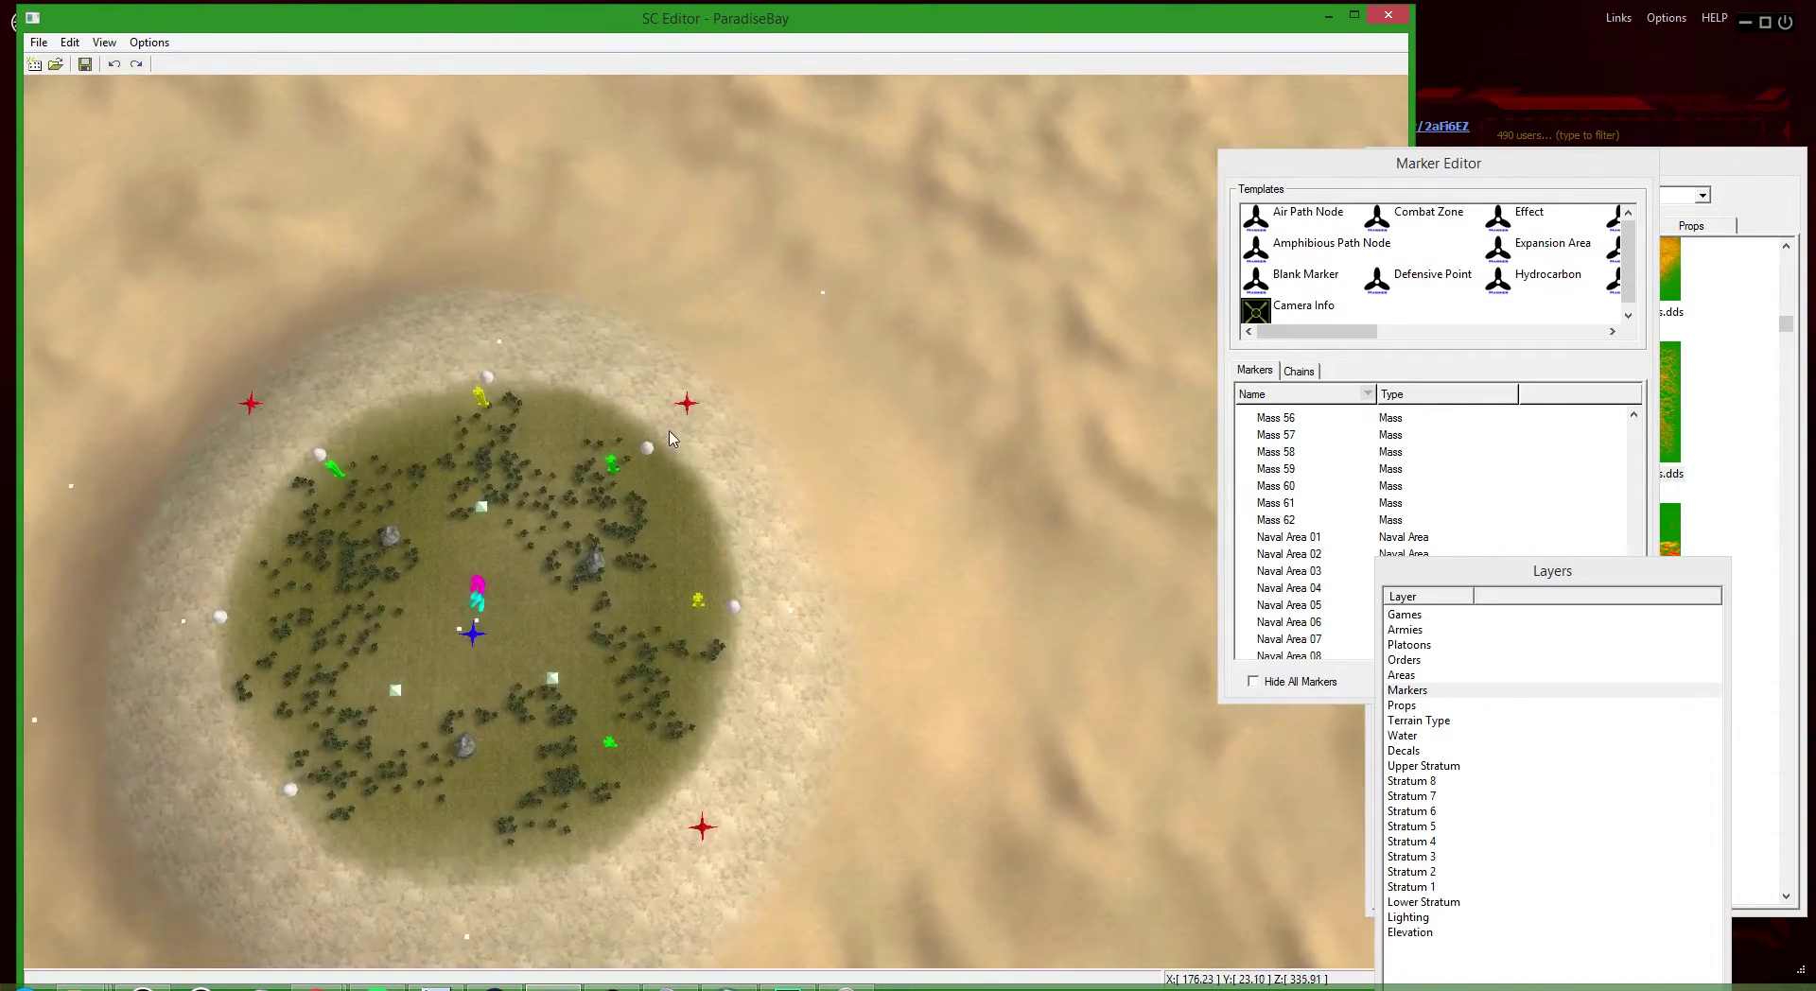
pyautogui.scroll(3, 880, 312)
pyautogui.scroll(-2, 827, 442)
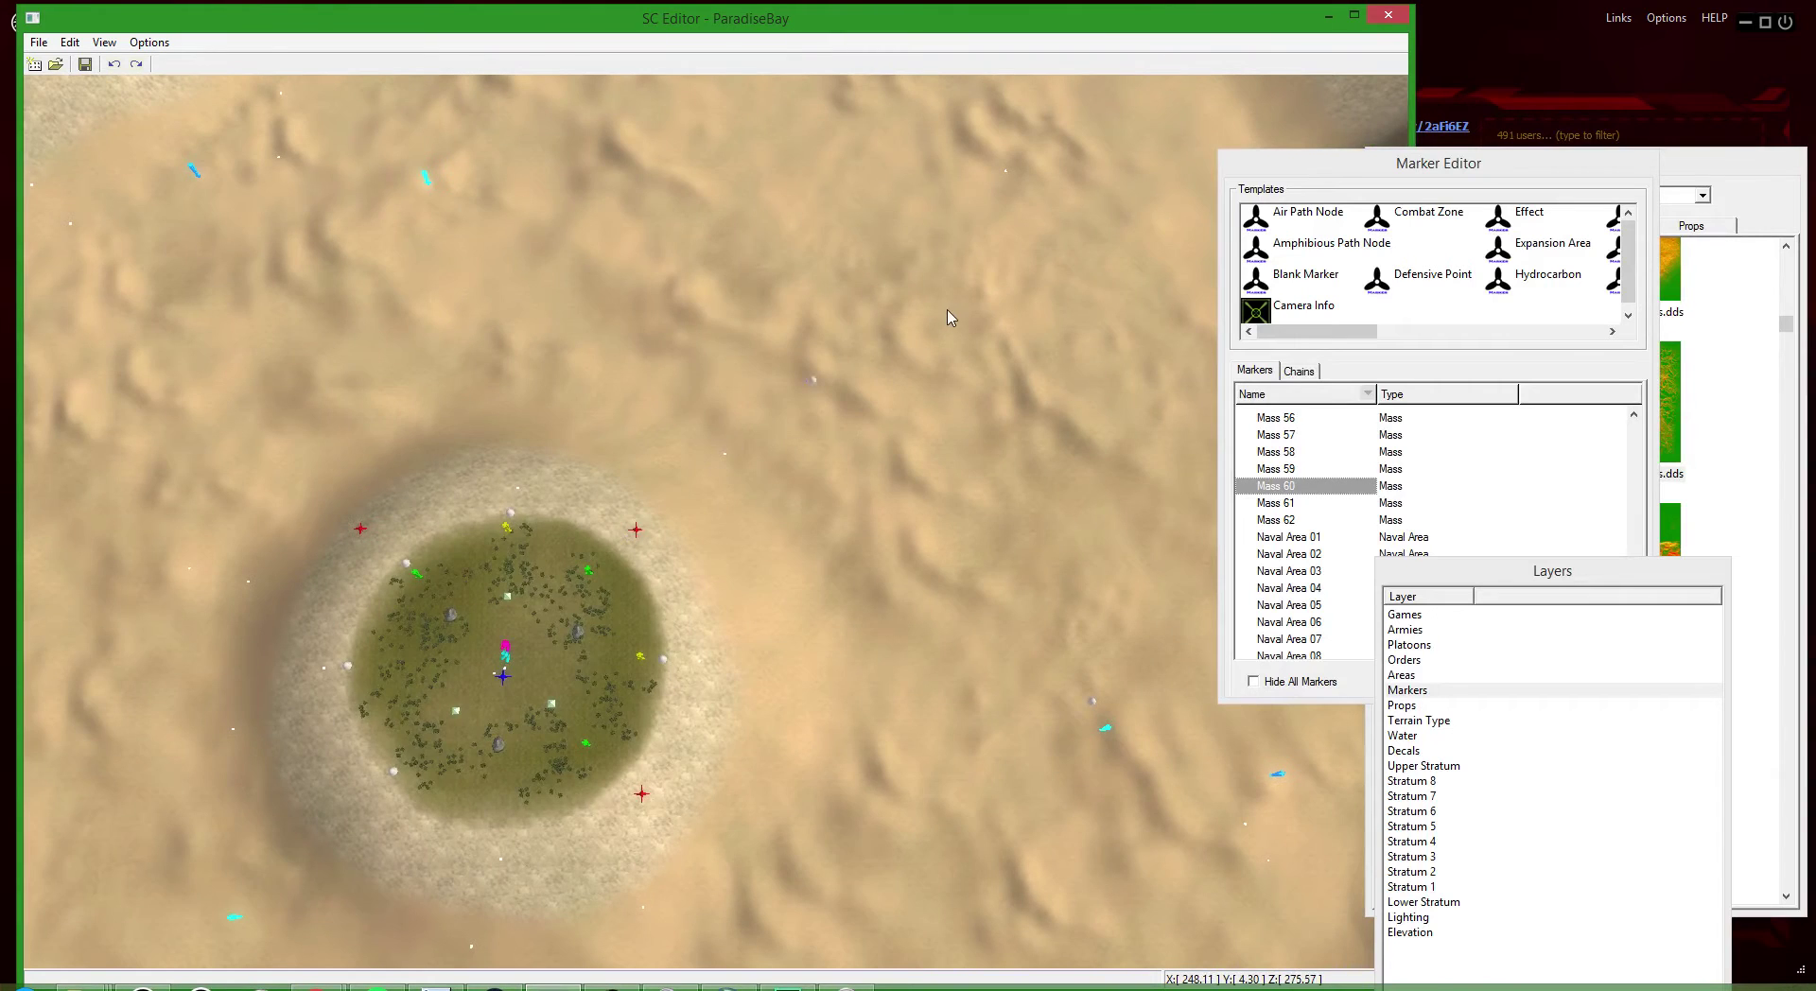
pyautogui.scroll(-3, 908, 336)
pyautogui.scroll(2, 854, 364)
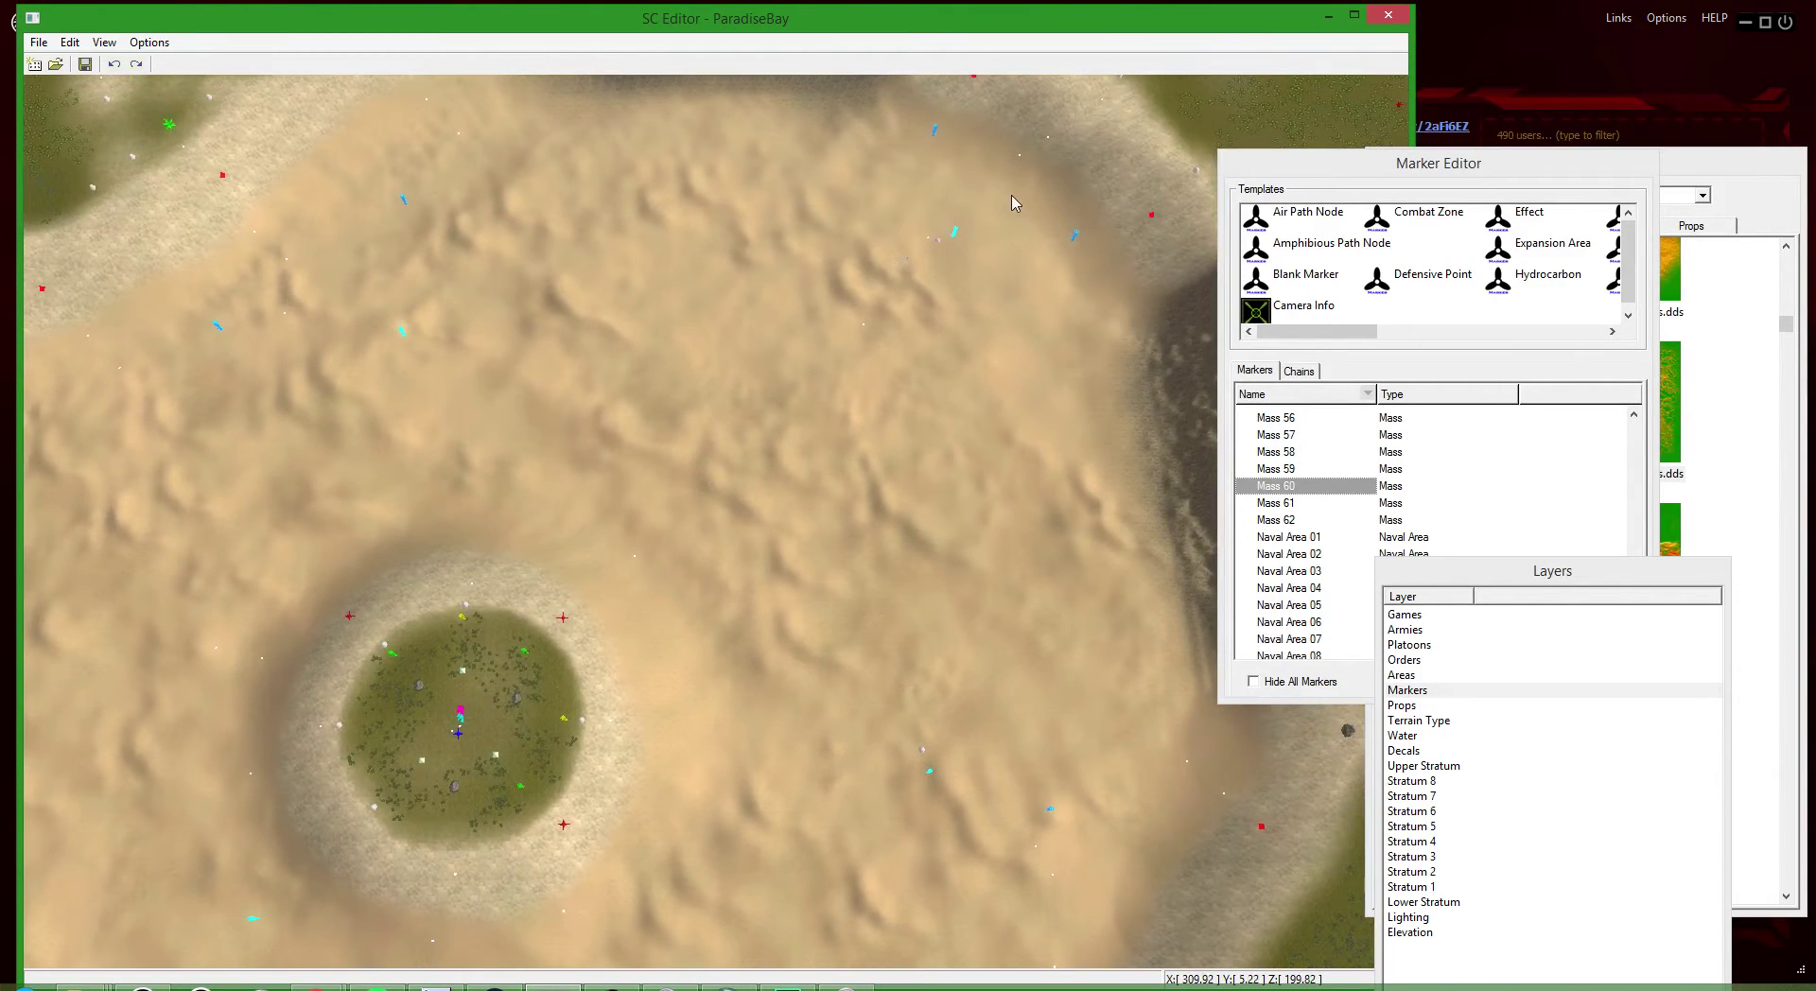
# - Move the mass marker from the island's eastern edge onto the open bay floor northeast of the island
pyautogui.moveTo(583, 721); pyautogui.dragTo(792, 418)
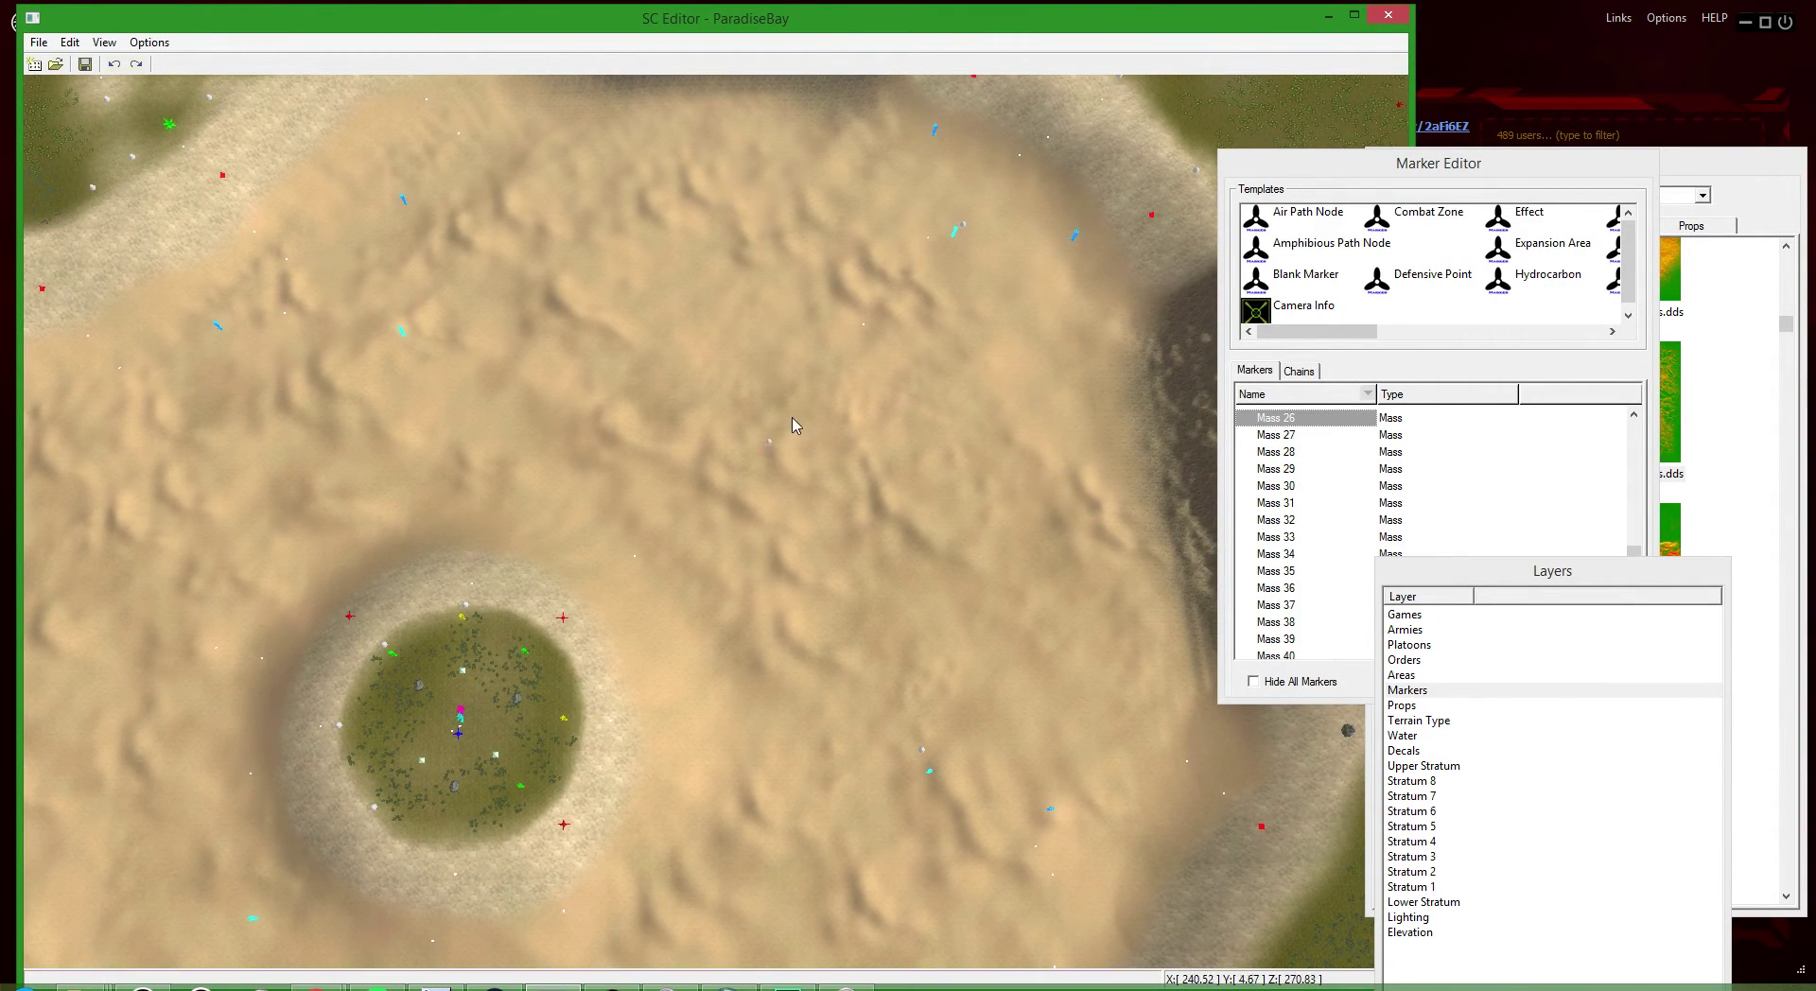
pyautogui.moveTo(689, 189); pyautogui.dragTo(698, 201)
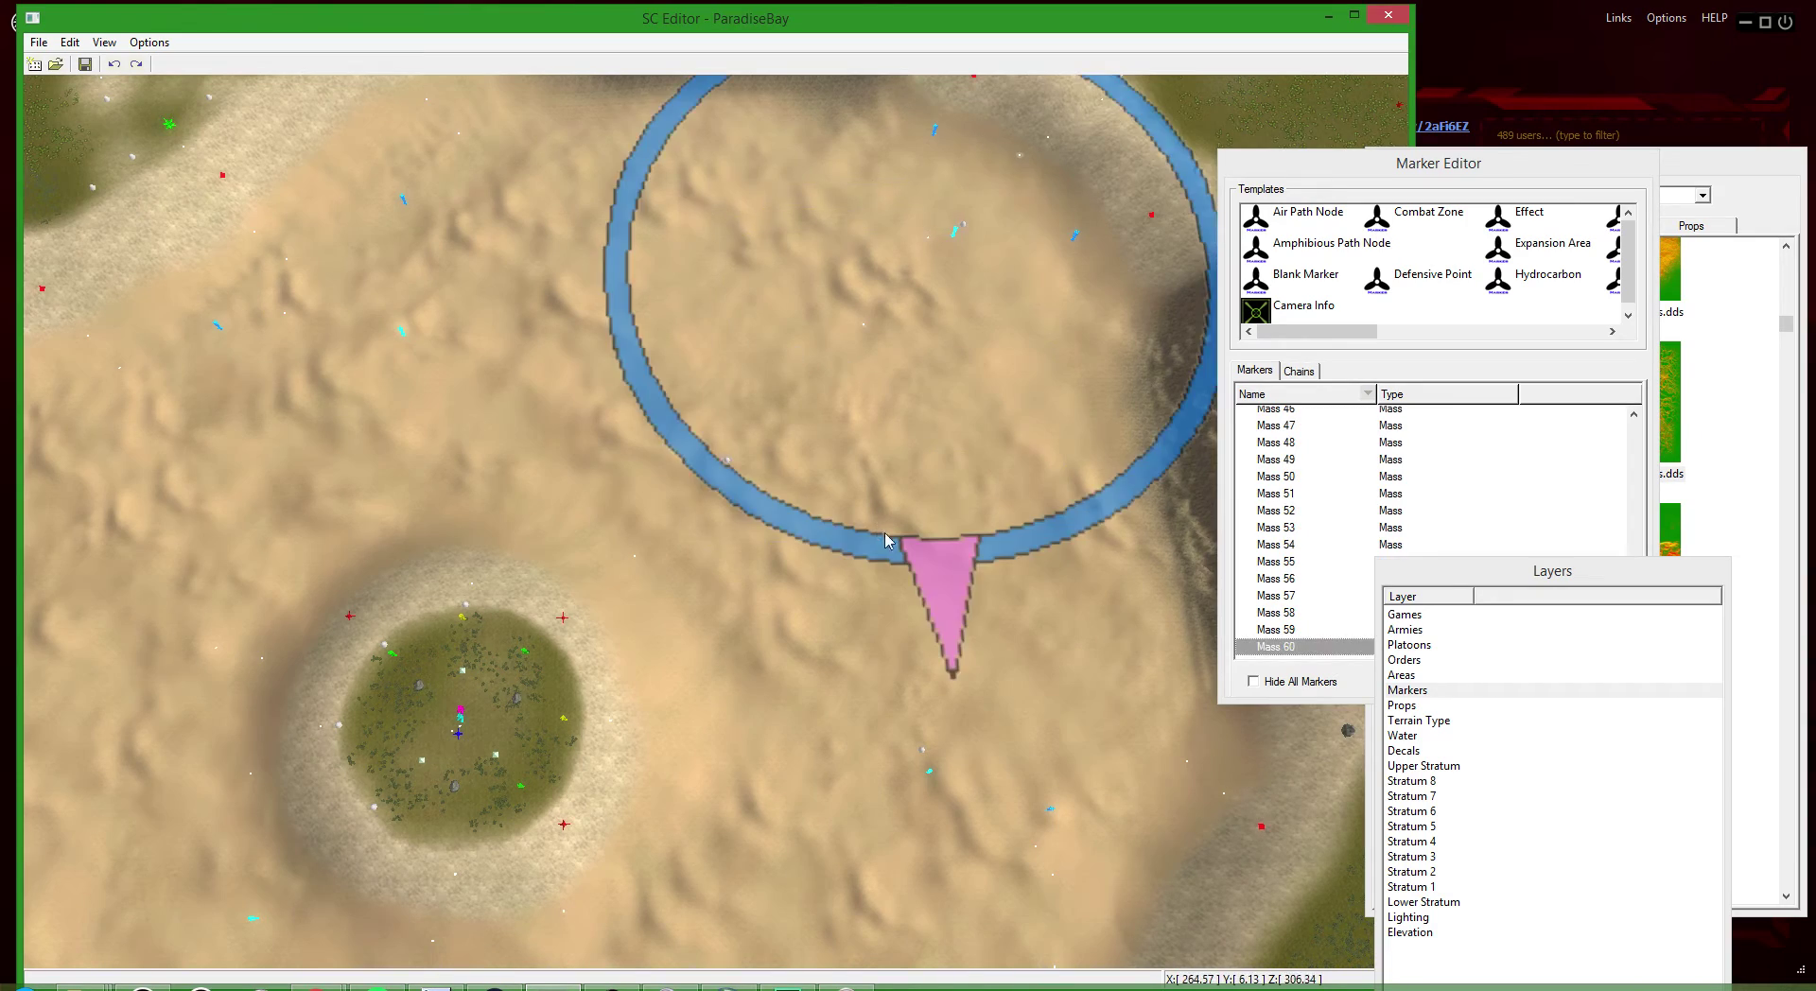
pyautogui.click(884, 538)
pyautogui.scroll(-3, 883, 538)
pyautogui.scroll(4, 507, 782)
# - Move the mass marker from the island's southwestern edge onto the bay floor southwest of the nearby cyan marker
pyautogui.click(571, 533)
pyautogui.scroll(-10, 695, 624)
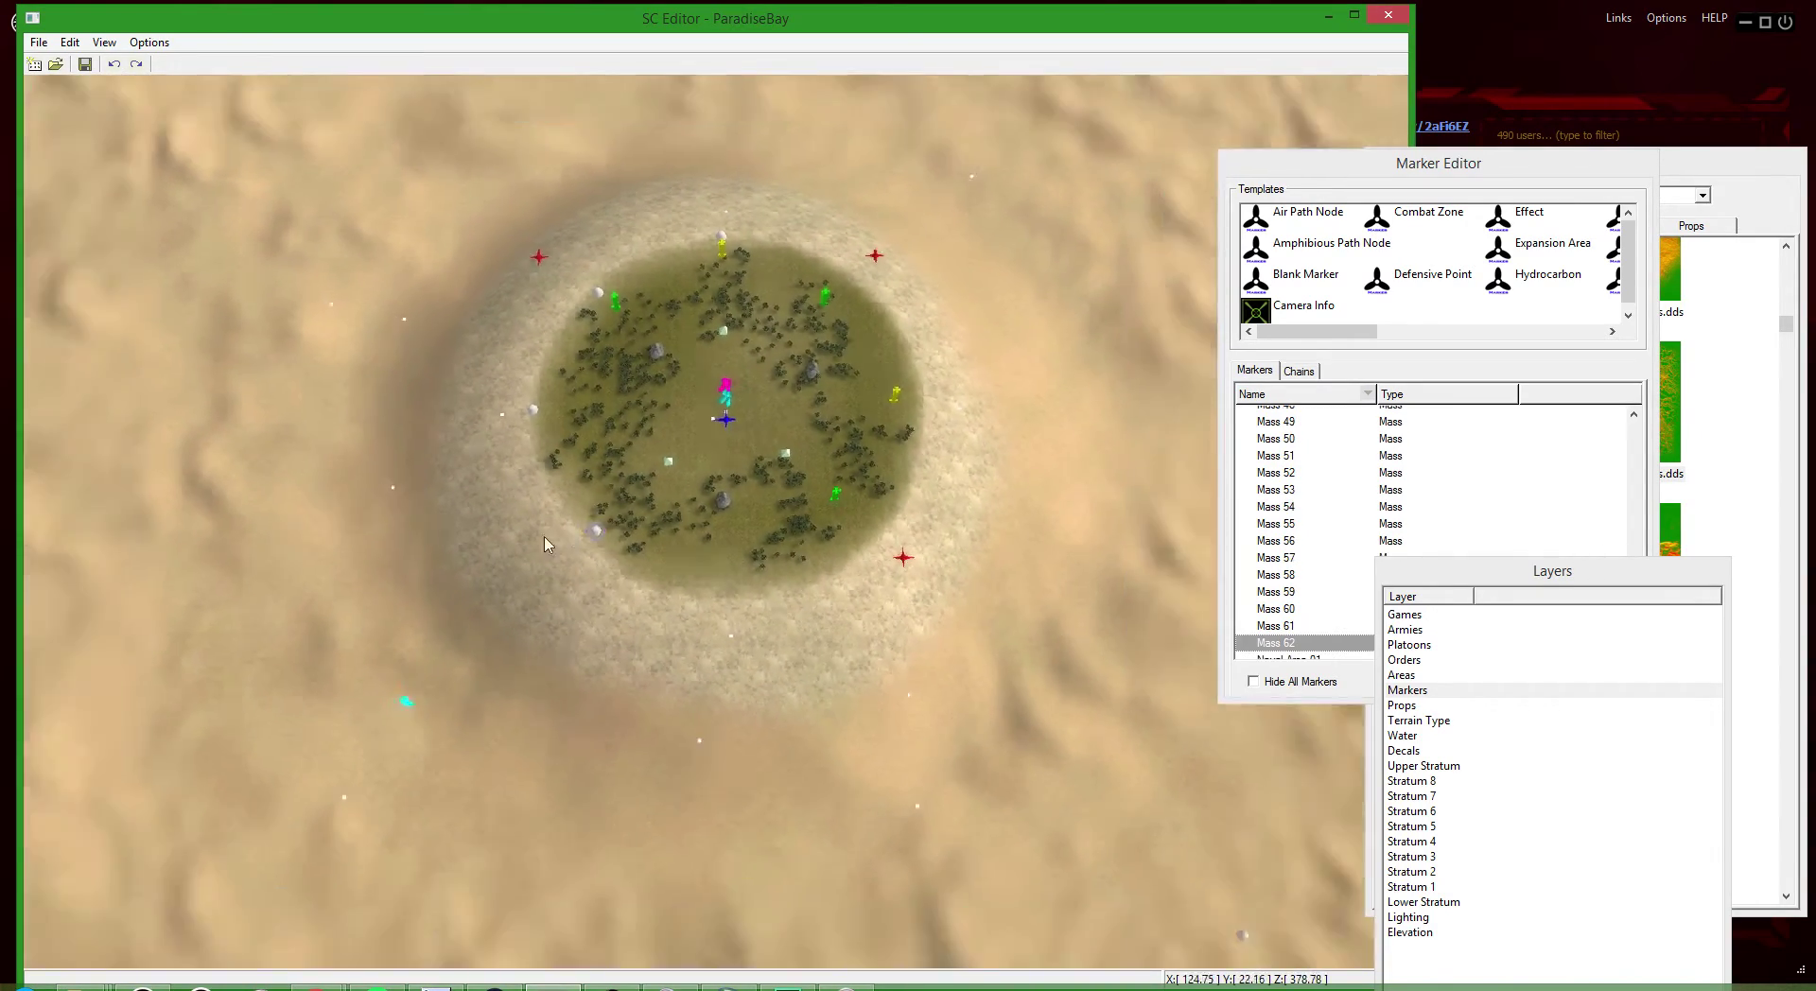
pyautogui.scroll(8, 559, 776)
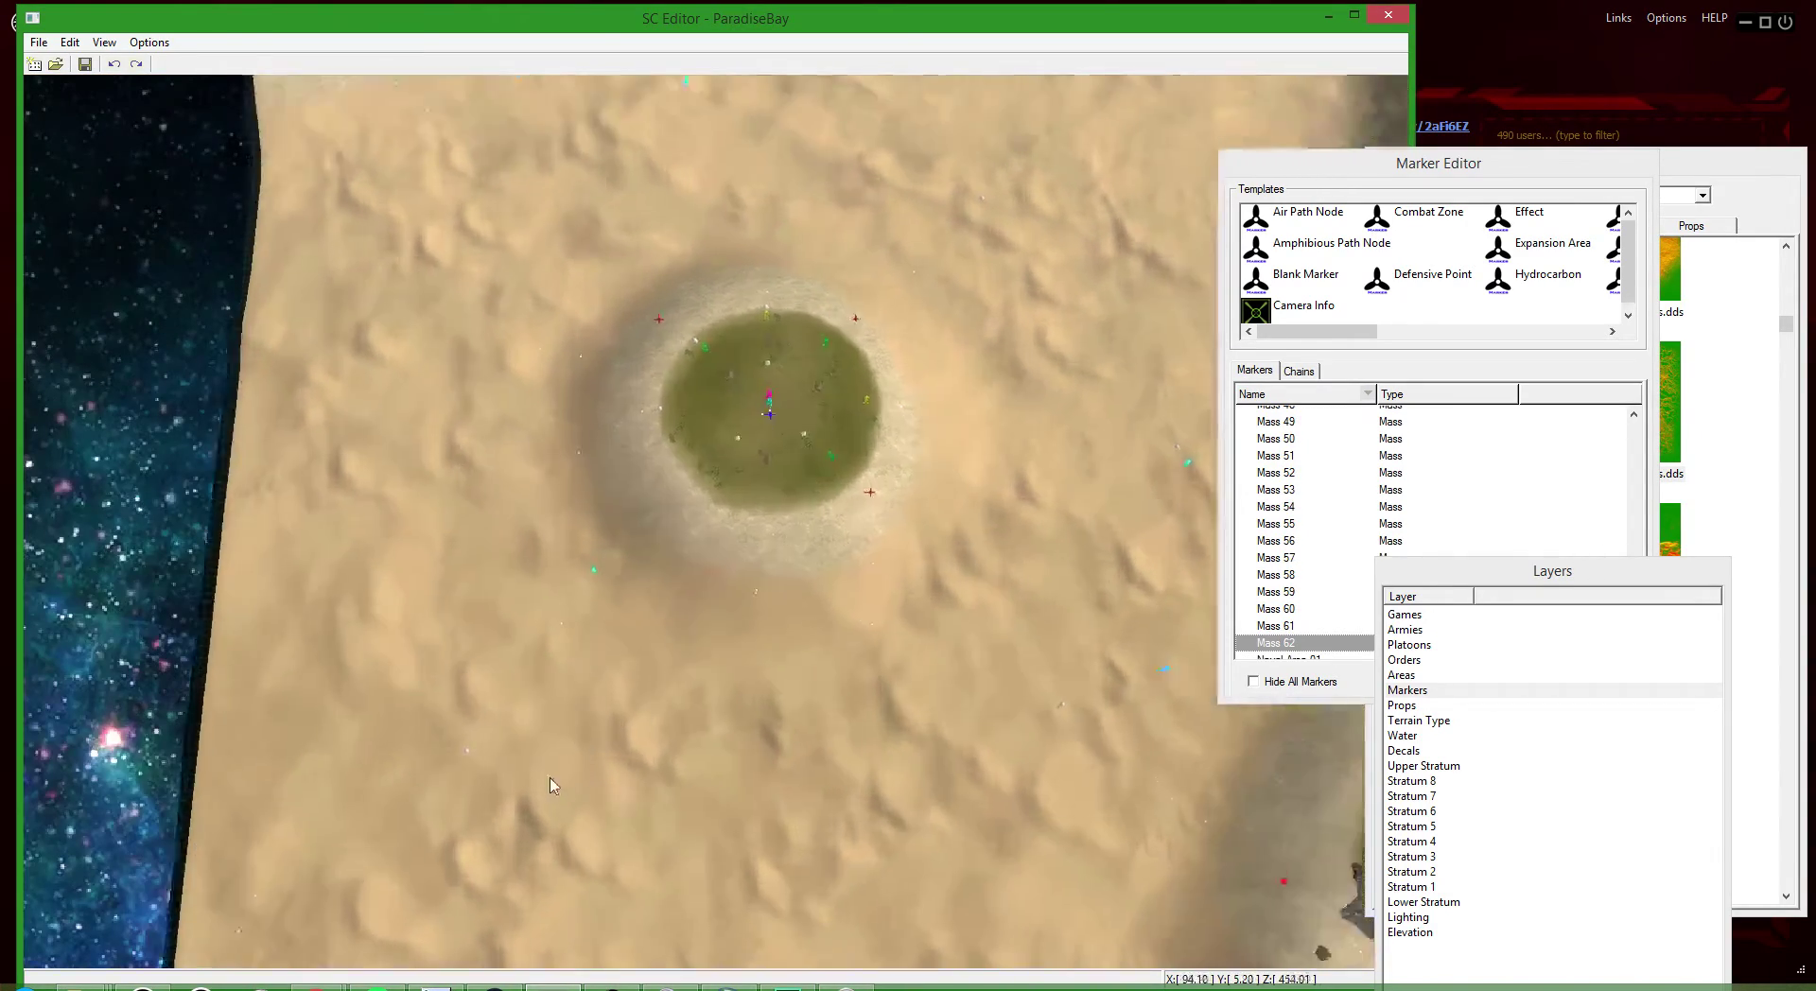
pyautogui.scroll(-5, 520, 628)
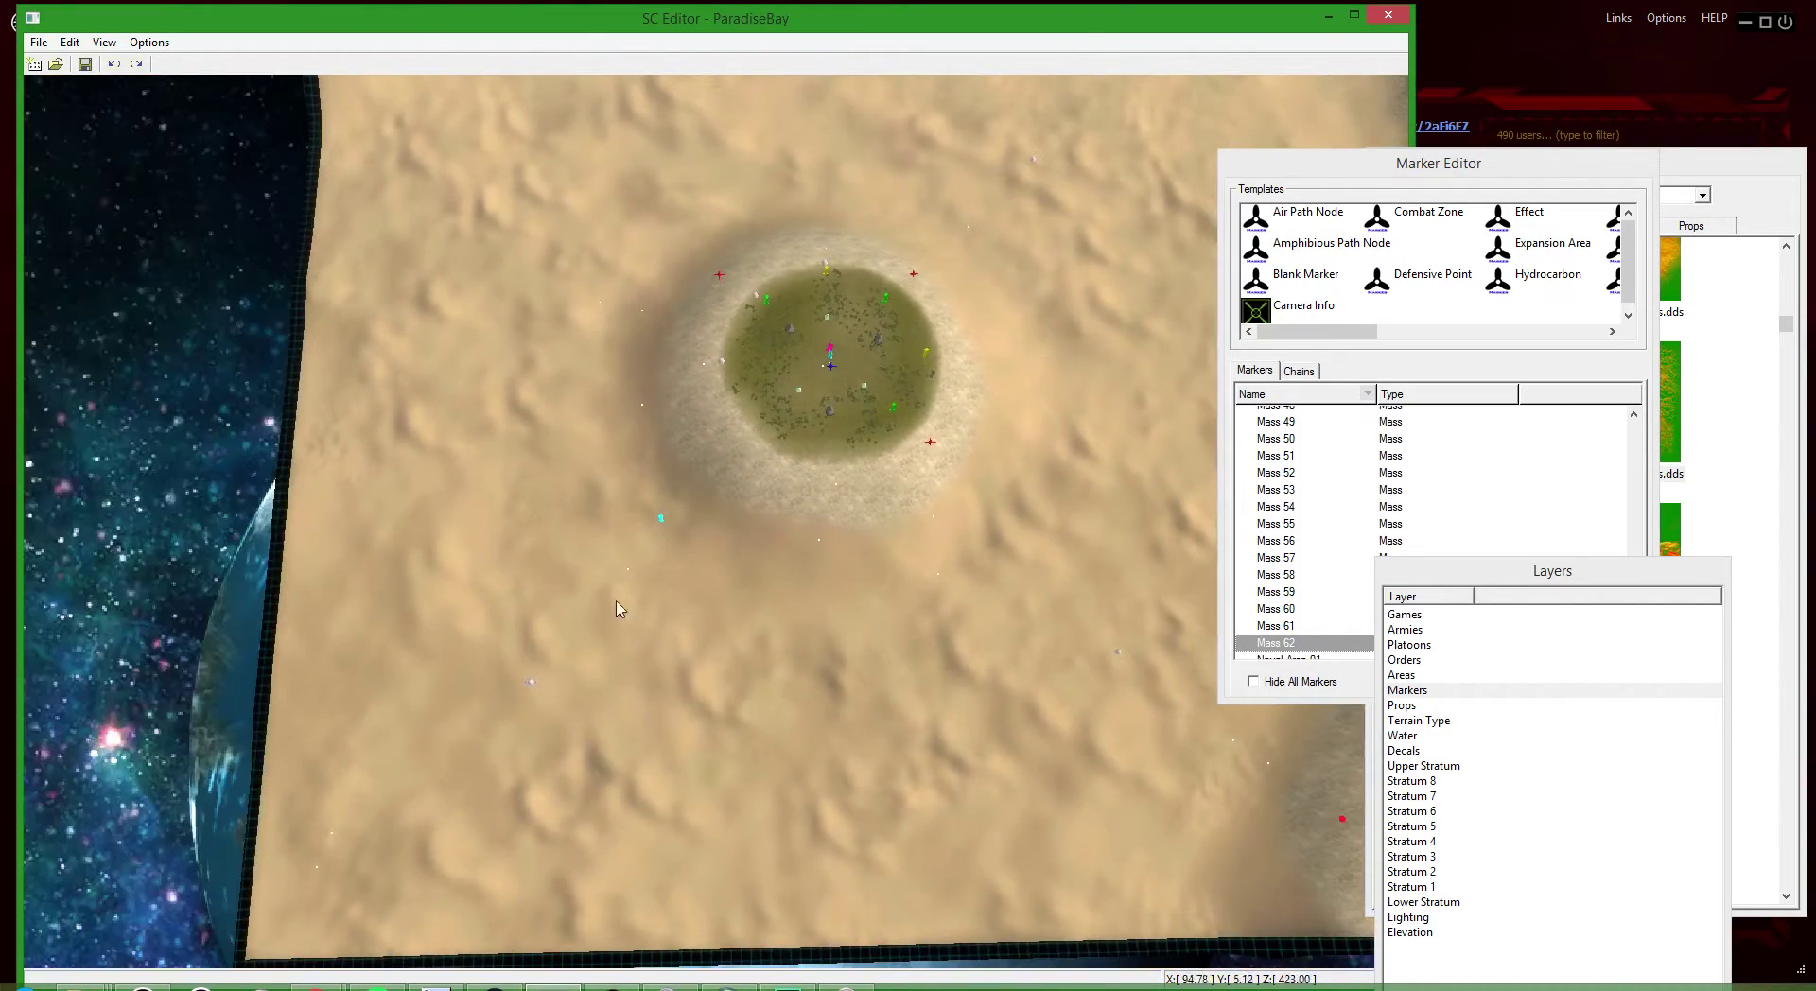
pyautogui.scroll(-4, 677, 736)
pyautogui.scroll(8, 582, 667)
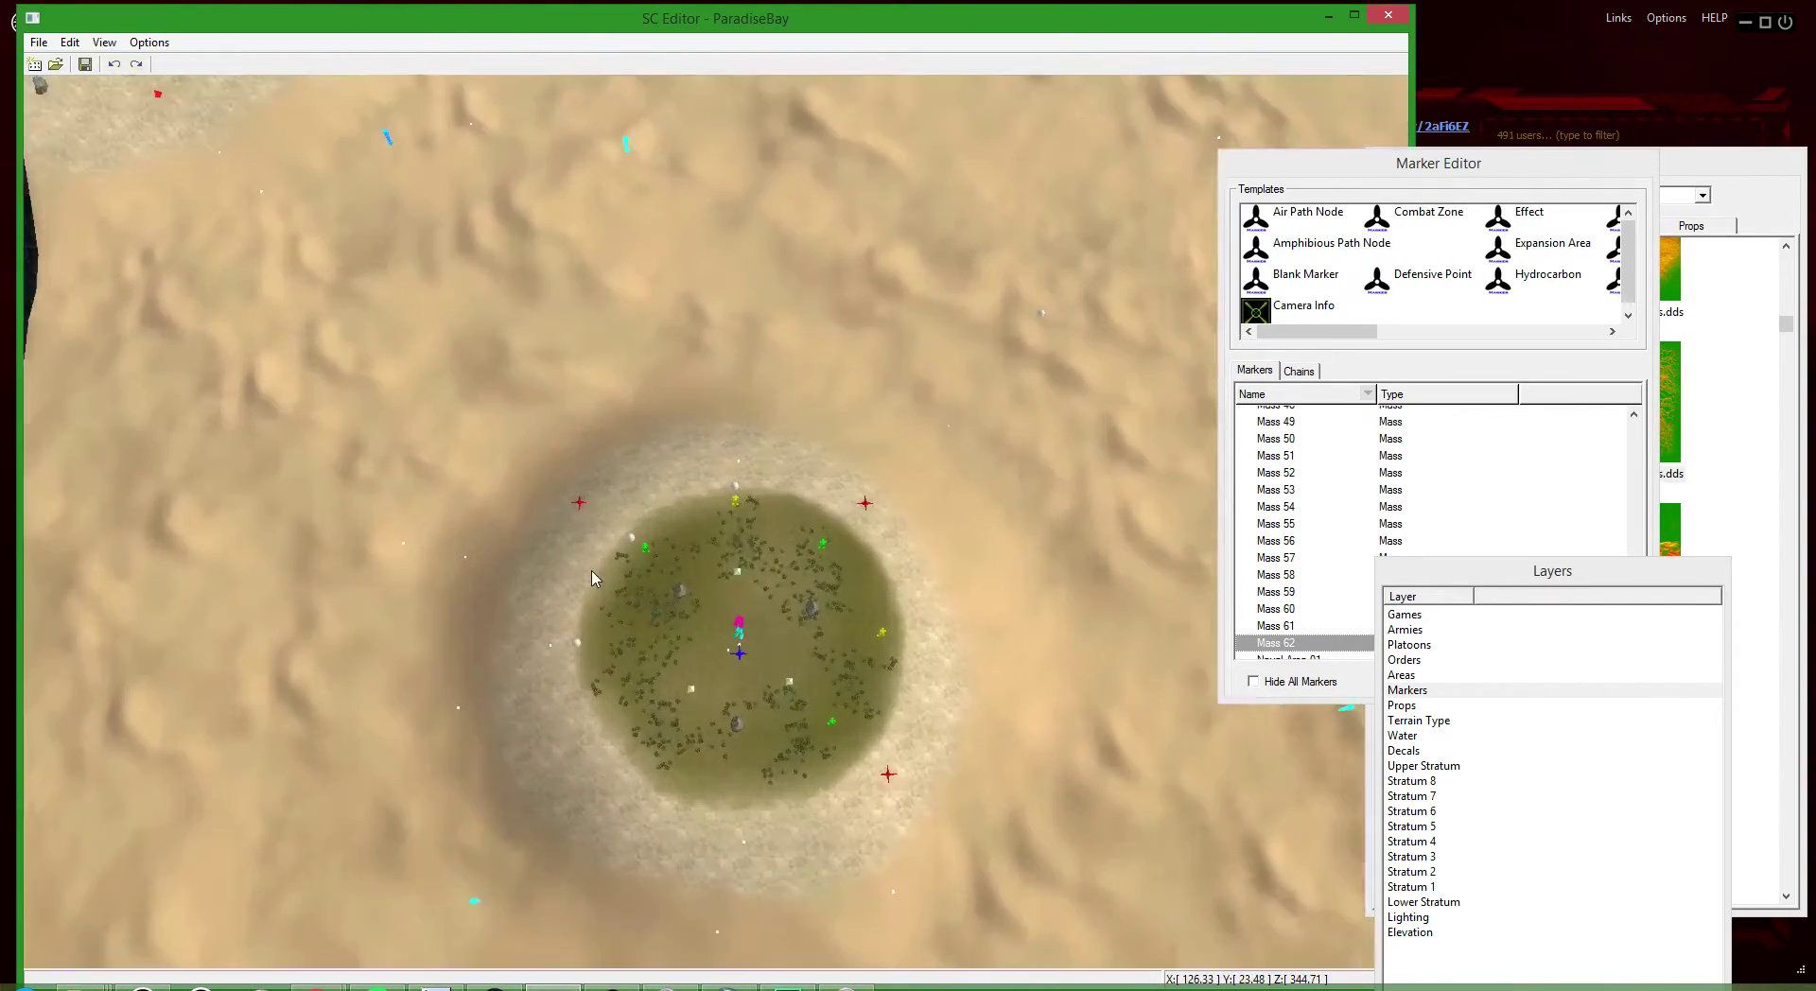
# - Move the mass marker from the island's northwestern edge out onto the surrounding bay floor
pyautogui.scroll(-4, 580, 667)
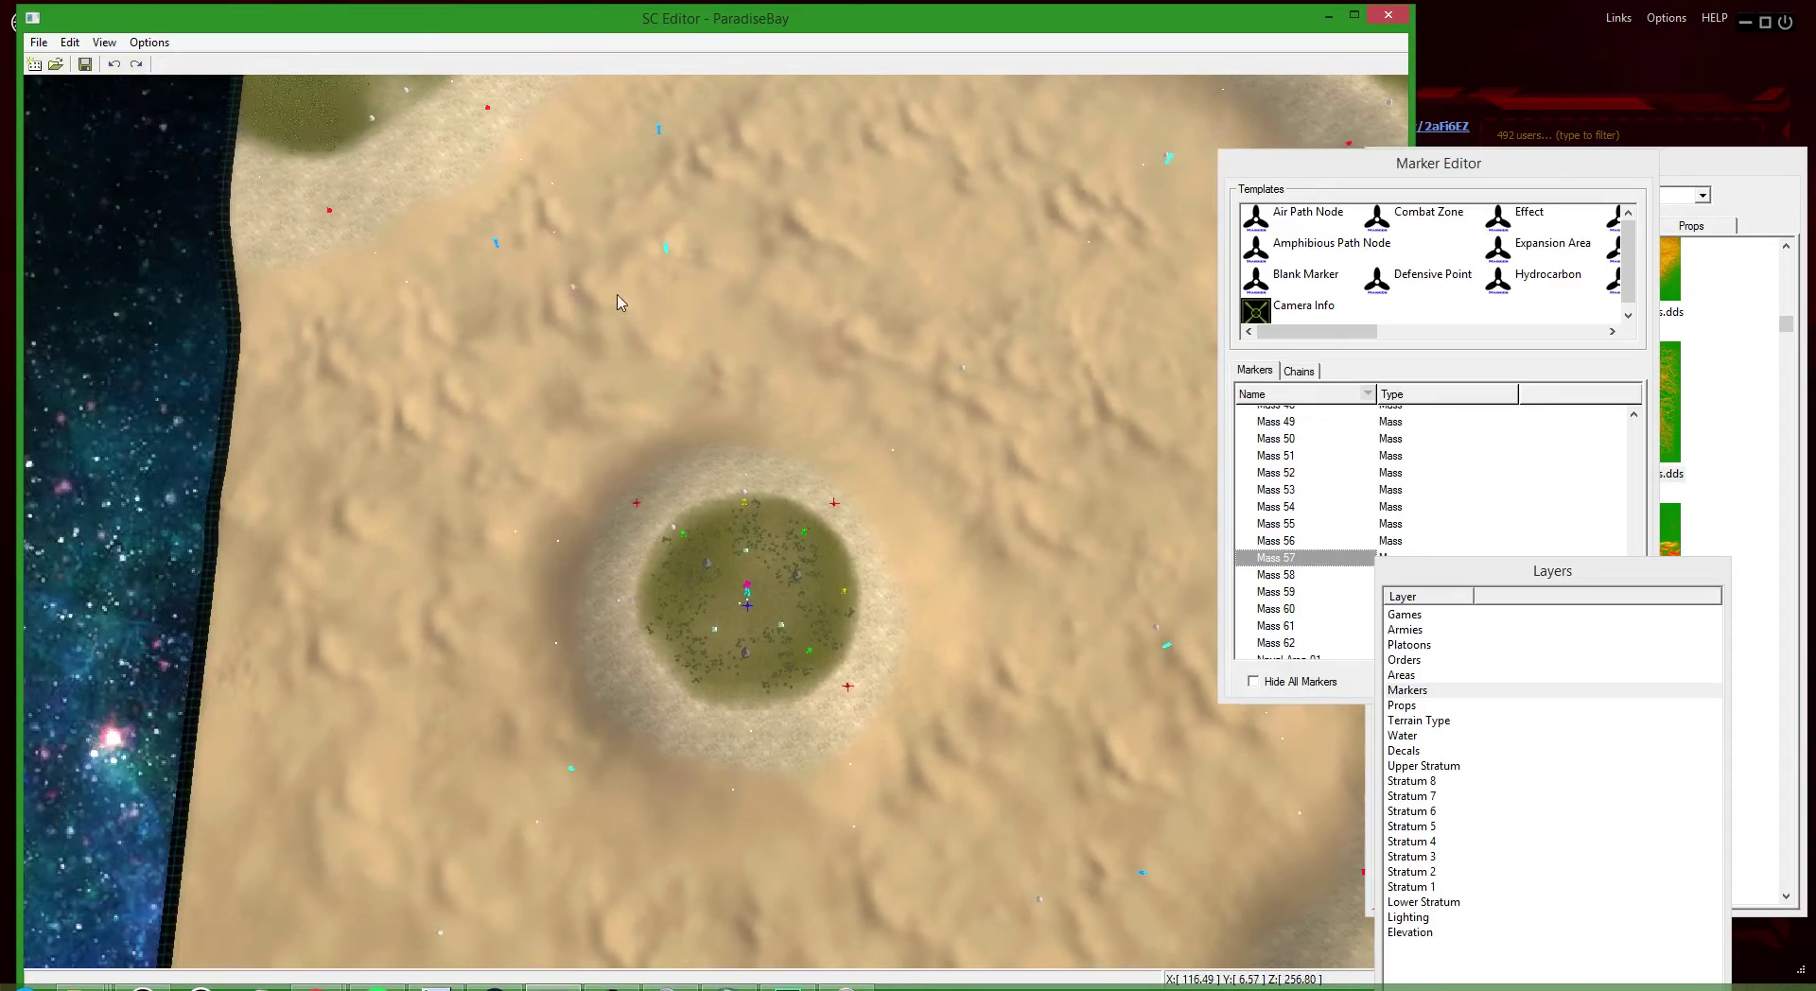
pyautogui.scroll(3, 550, 305)
pyautogui.click(753, 750)
pyautogui.scroll(-3, 741, 511)
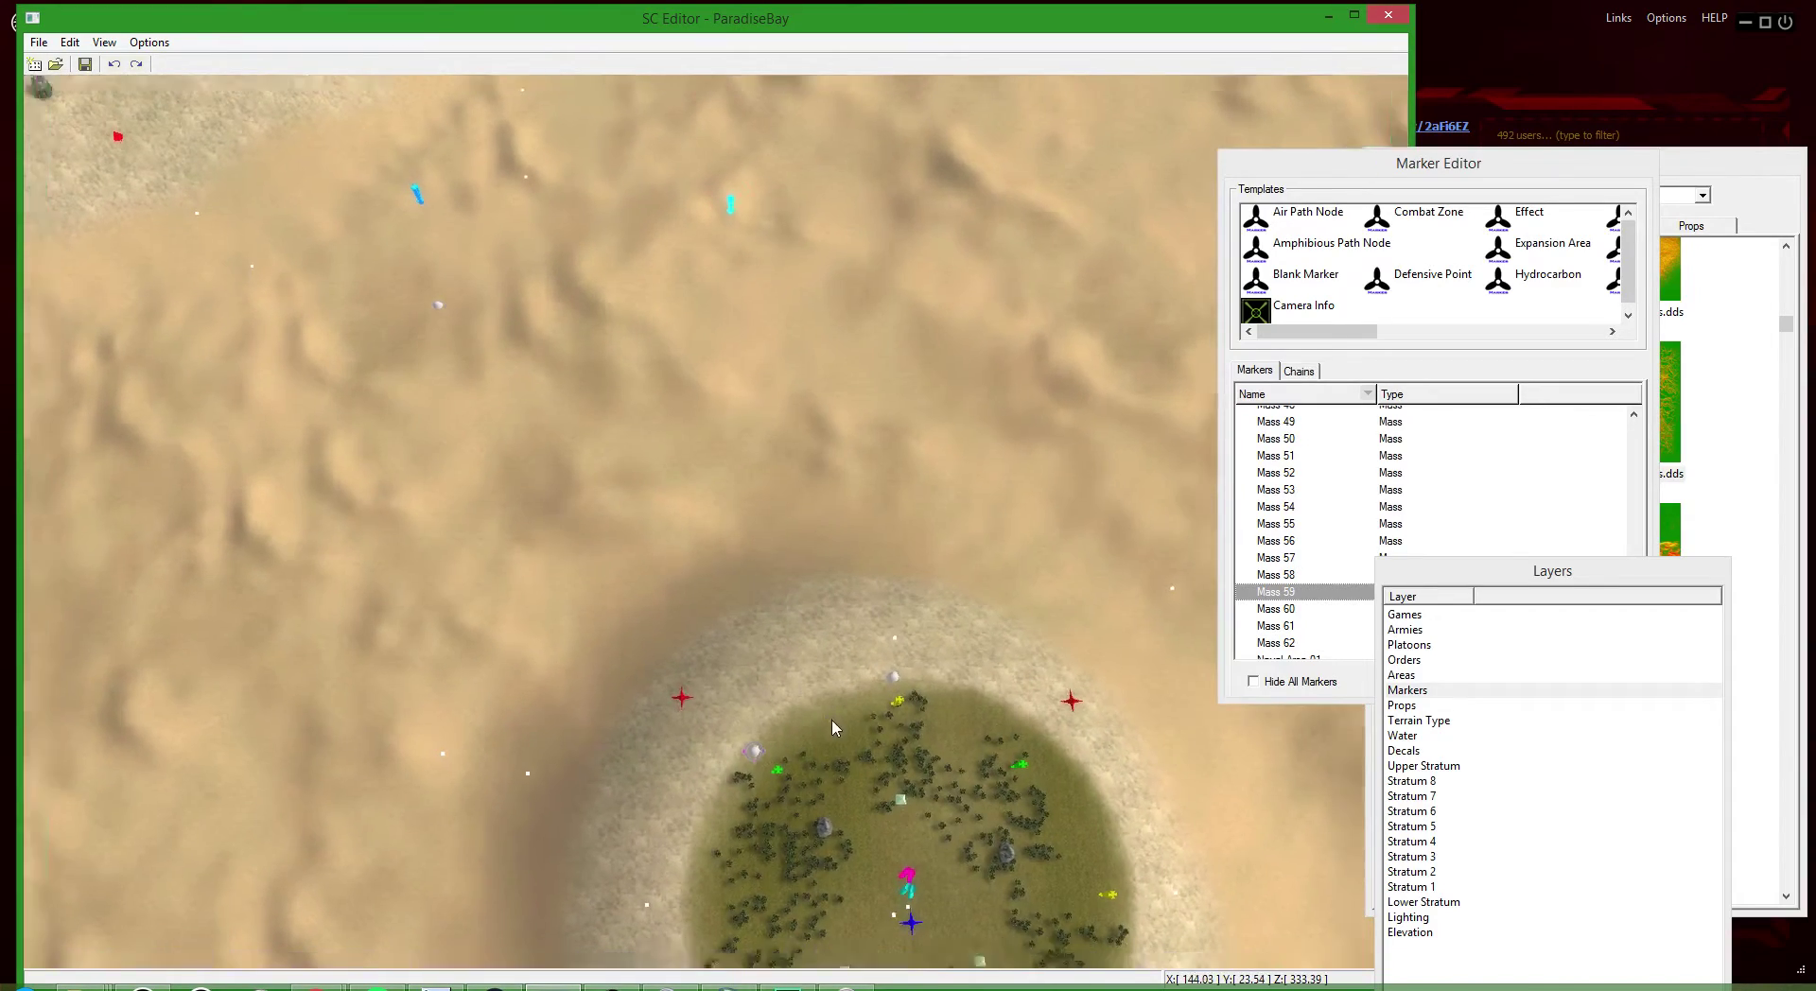
pyautogui.scroll(-2, 823, 263)
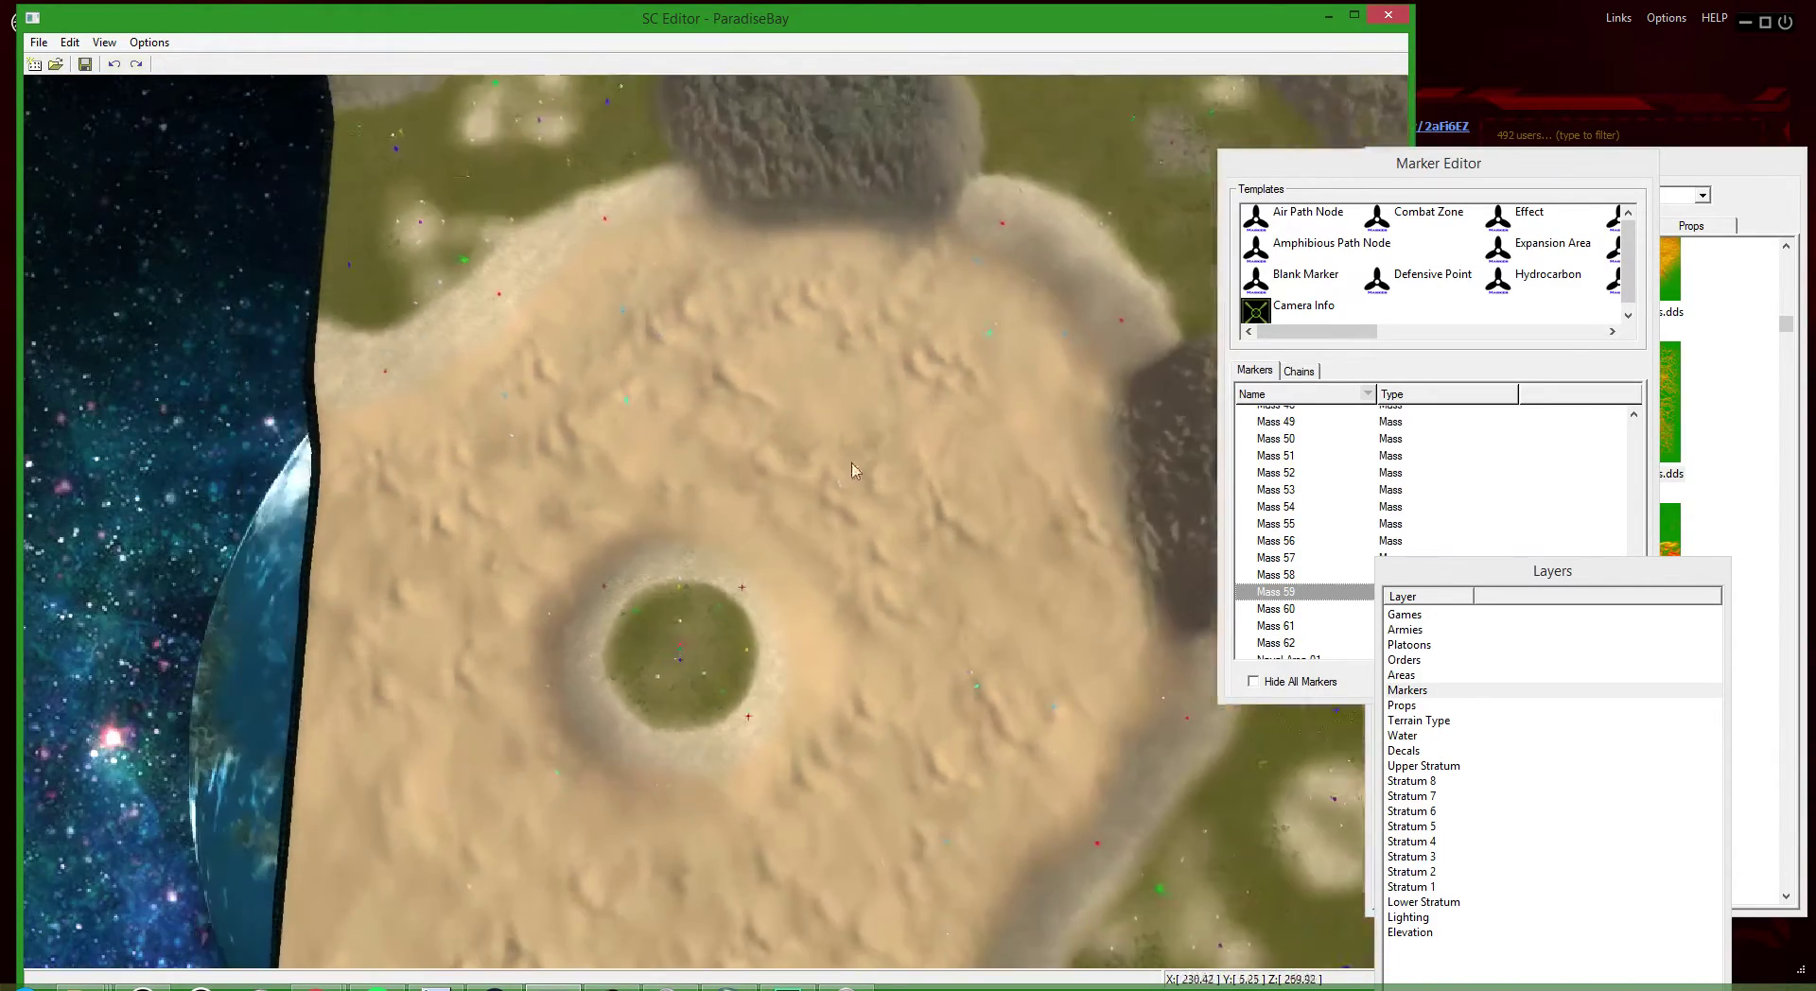
# - Move the mass marker from the island's northern edge onto the grass just northeast of the magenta marker at the island's center
pyautogui.scroll(5, 629, 605)
pyautogui.moveTo(636, 396); pyautogui.dragTo(650, 528)
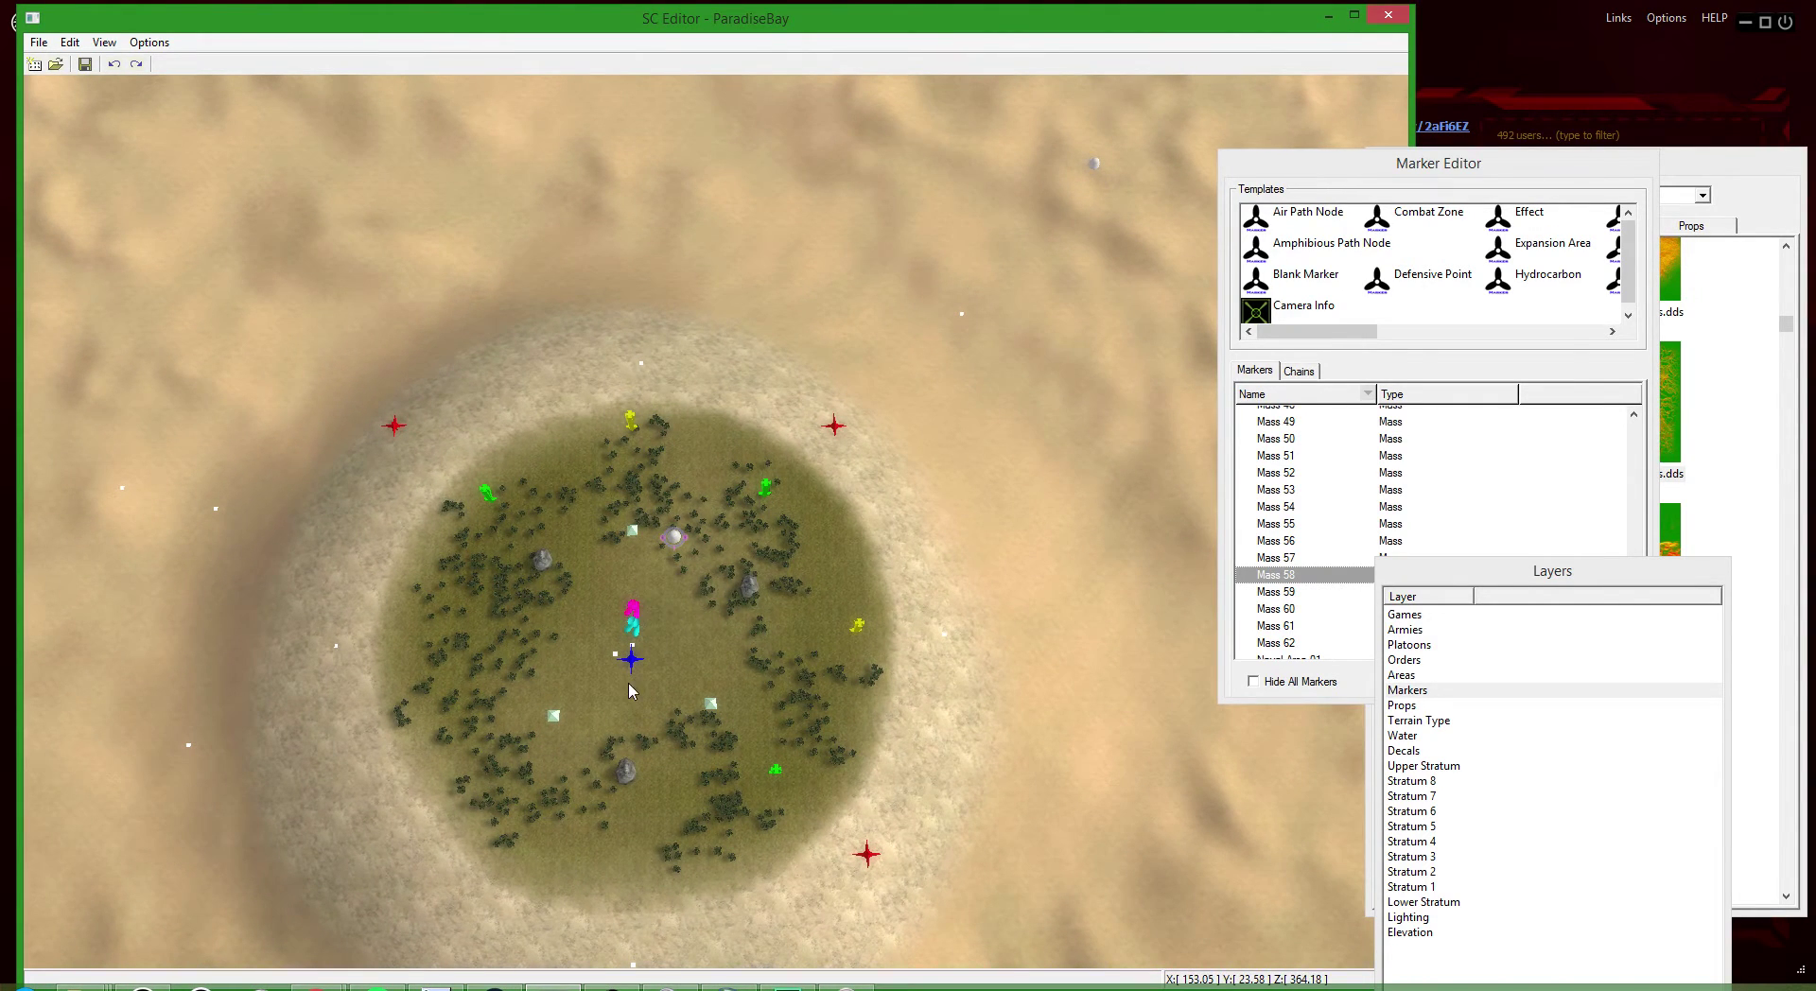
pyautogui.scroll(2, 632, 692)
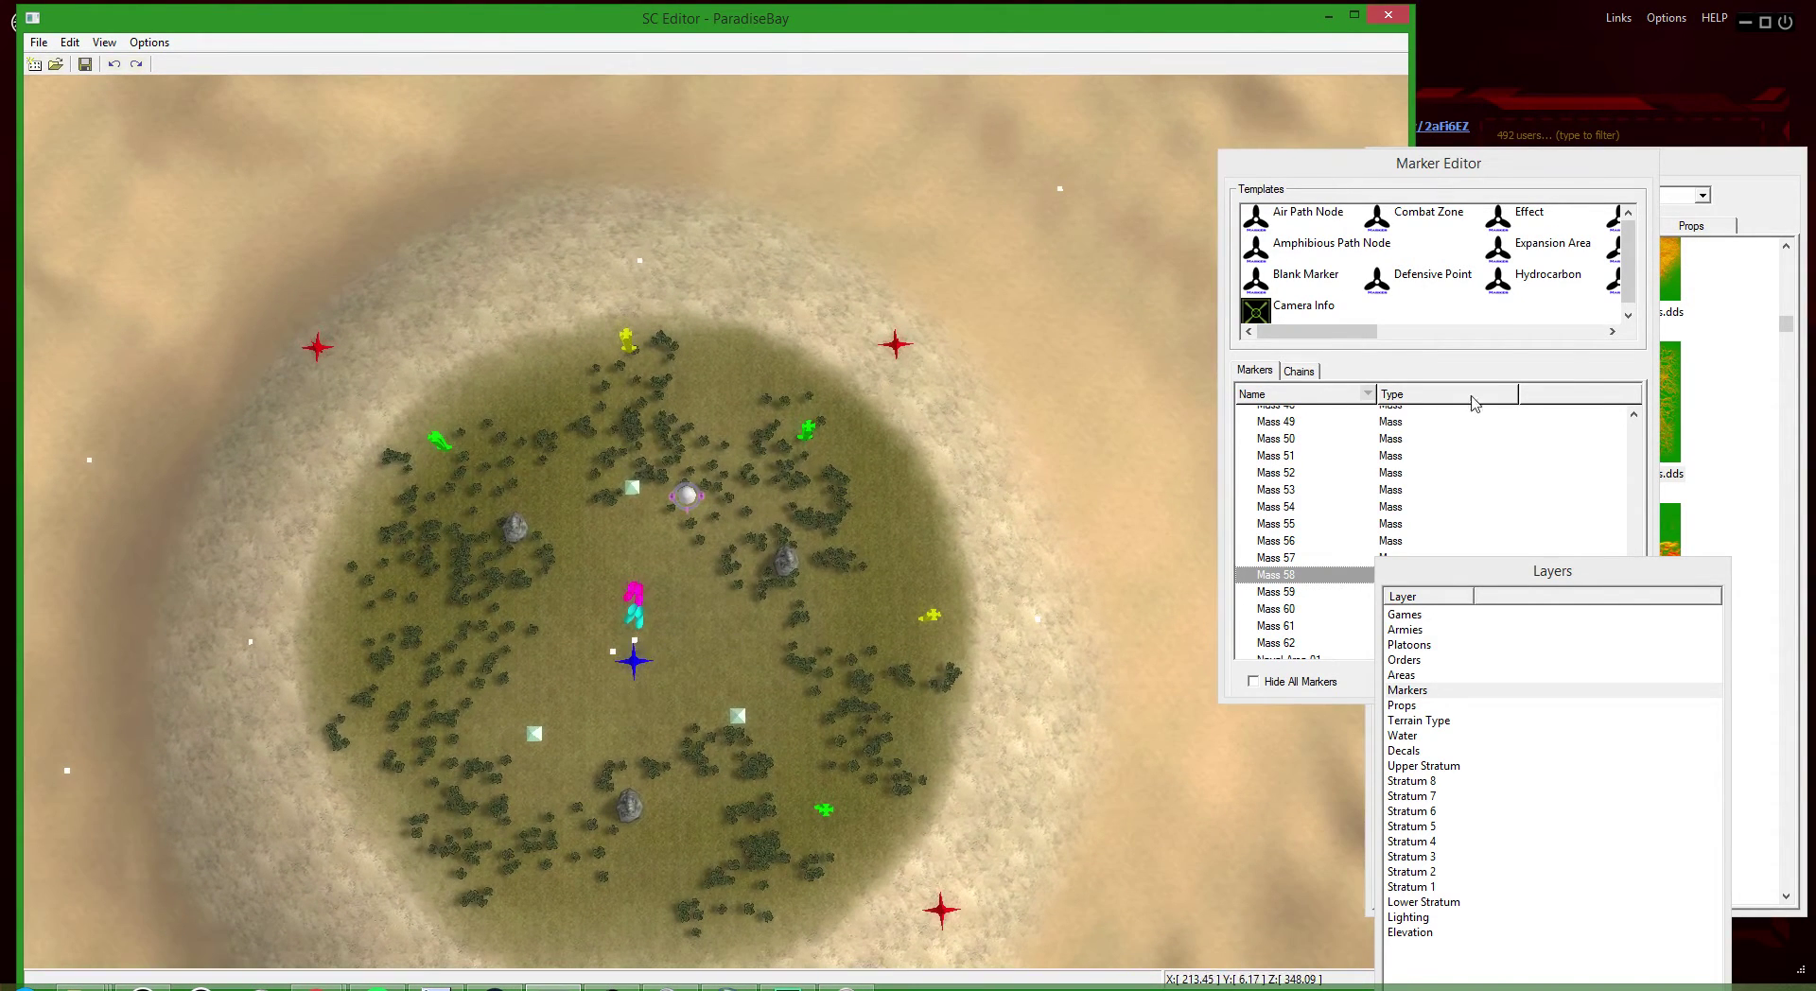
# - Add a new Mass marker on the island's grass just southwest of the central blue star marker
pyautogui.moveTo(1334, 333); pyautogui.dragTo(1443, 333)
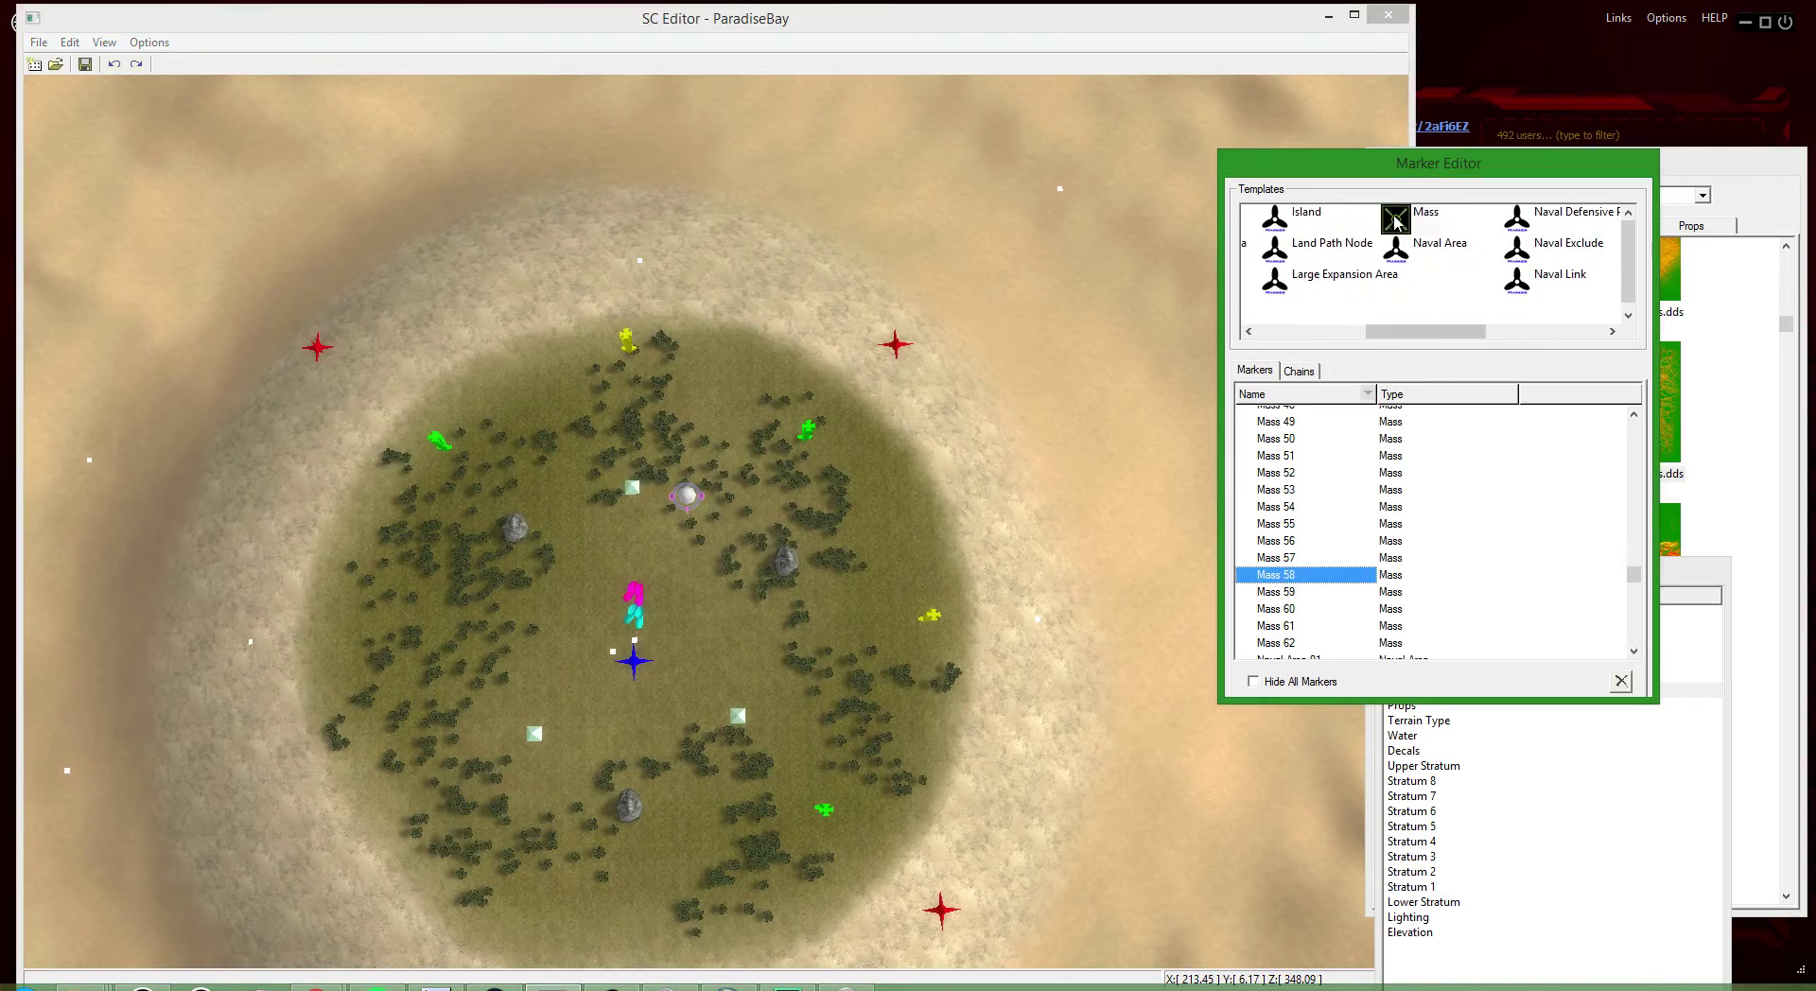
pyautogui.click(600, 697)
pyautogui.scroll(3, 600, 697)
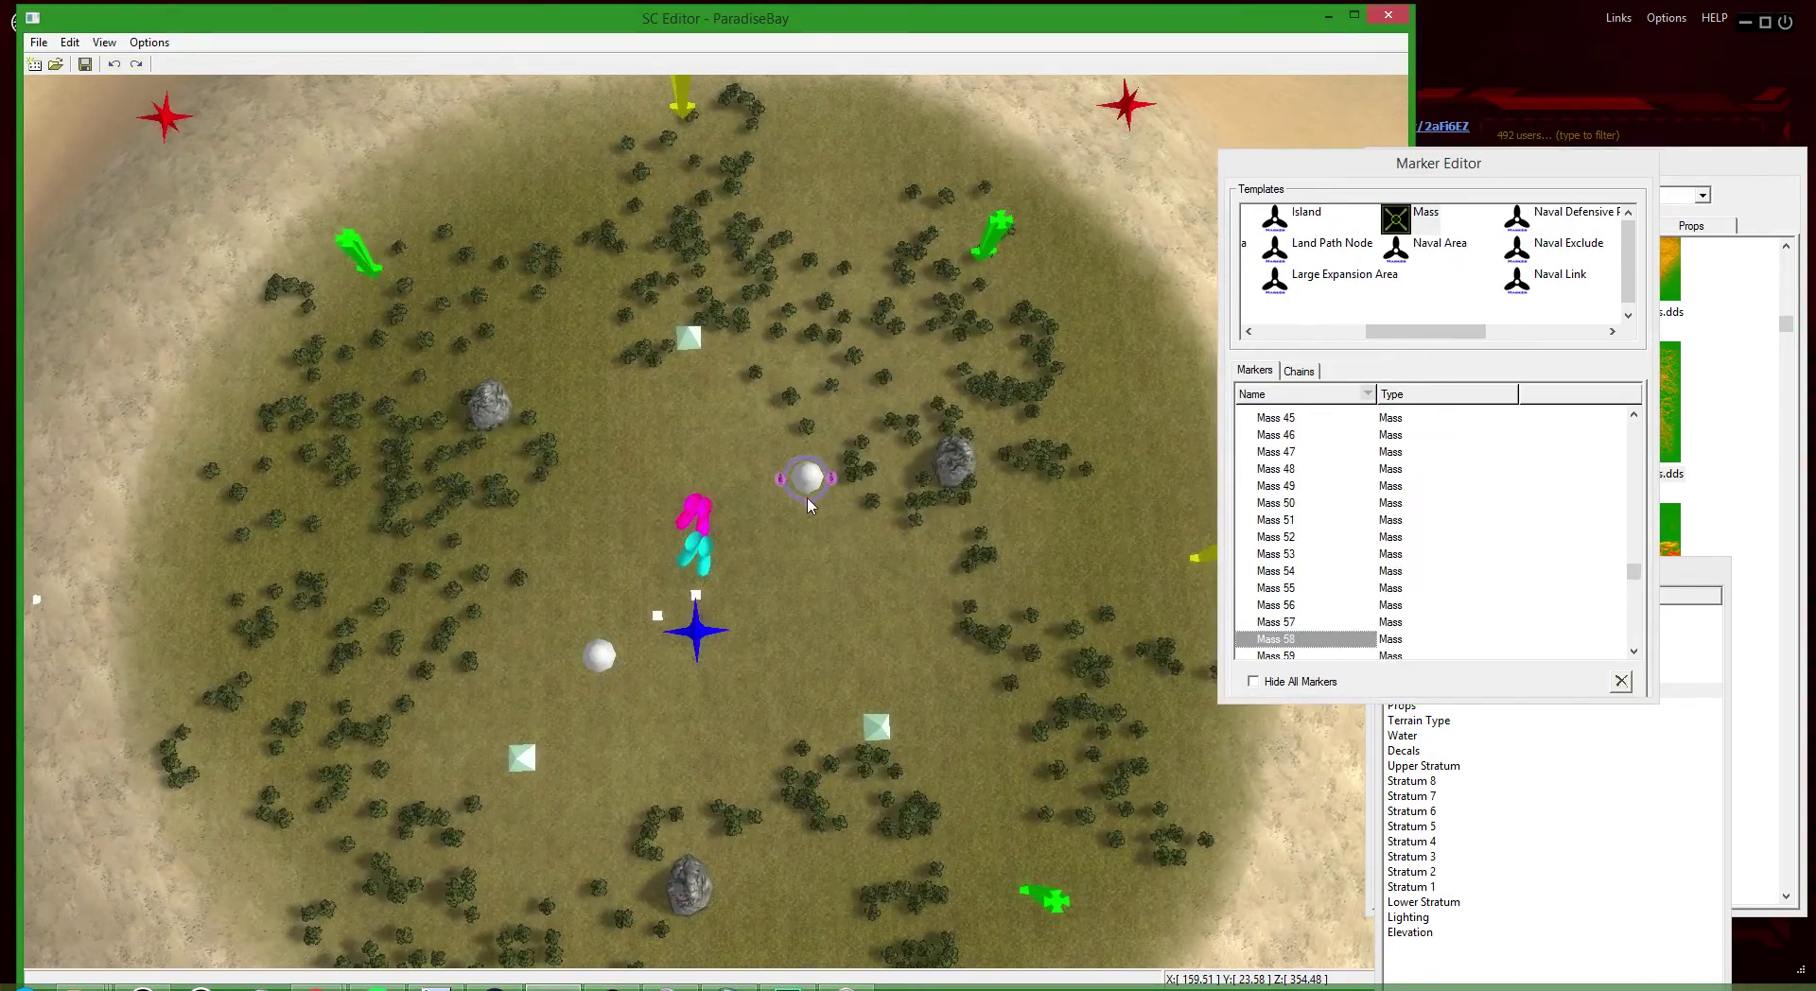
# - Examine the marker layout on the round island, around the surrounding bay and across the whole map
pyautogui.scroll(-6, 807, 506)
pyautogui.scroll(2, 935, 790)
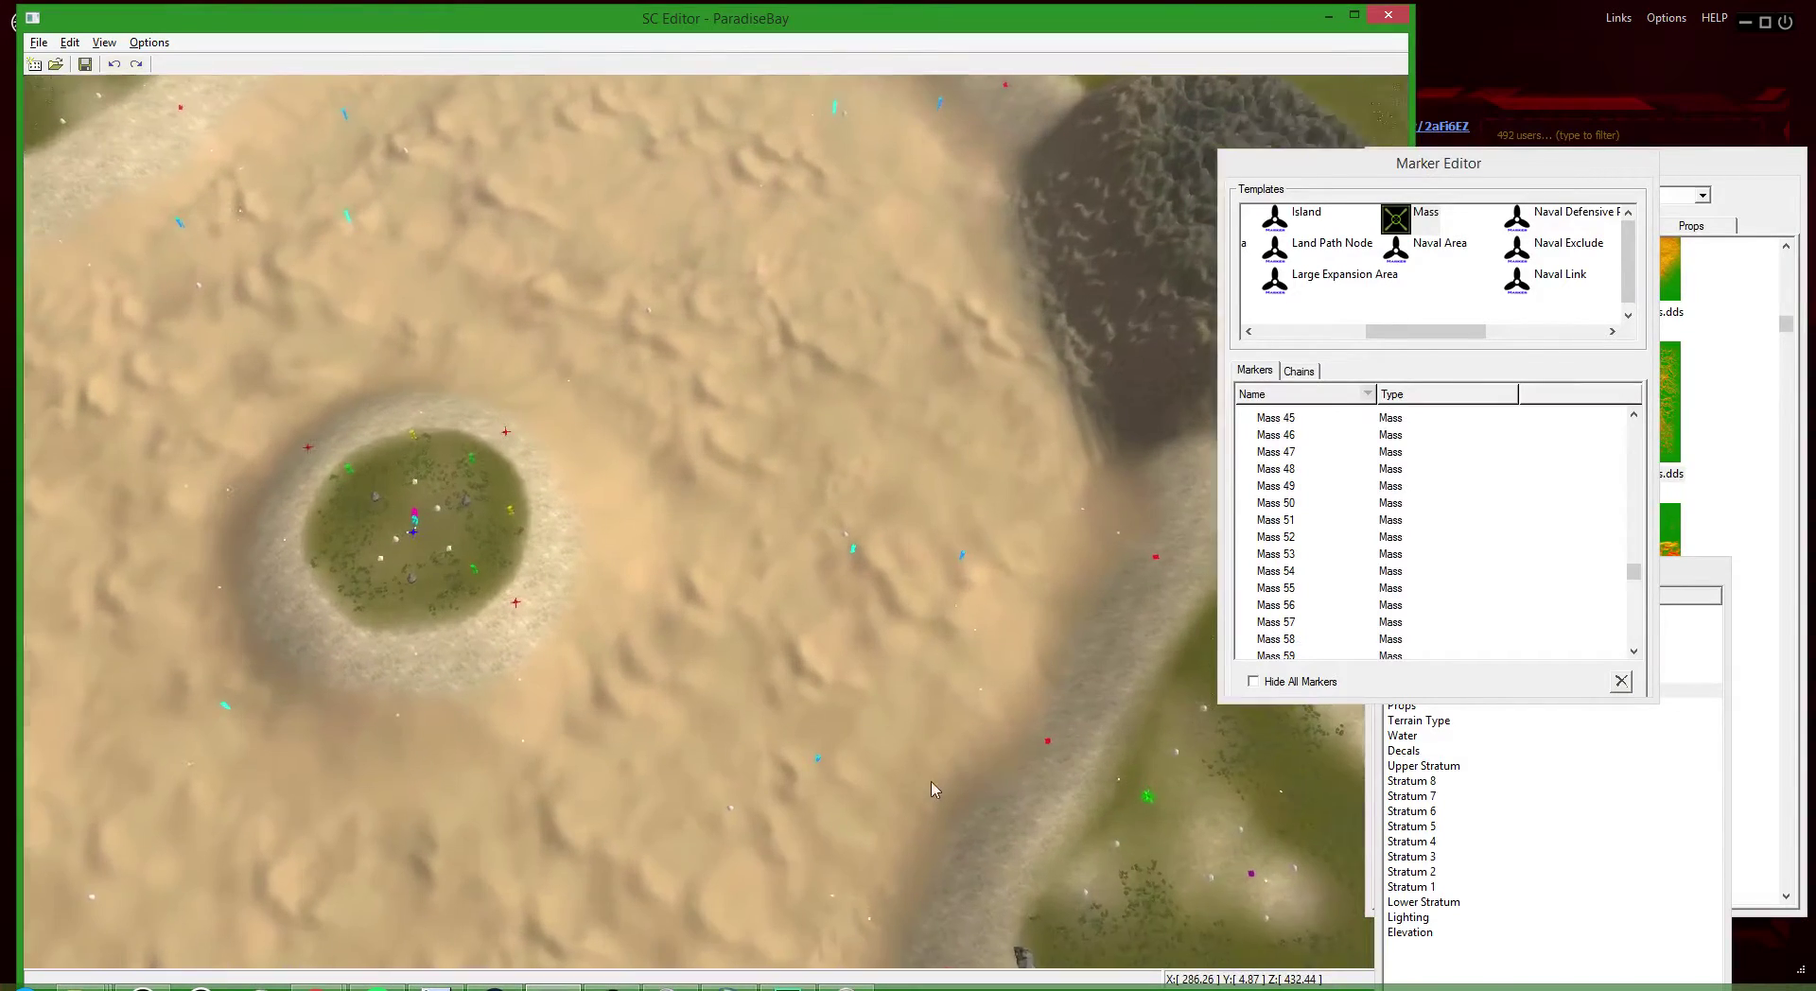
pyautogui.scroll(-2, 901, 748)
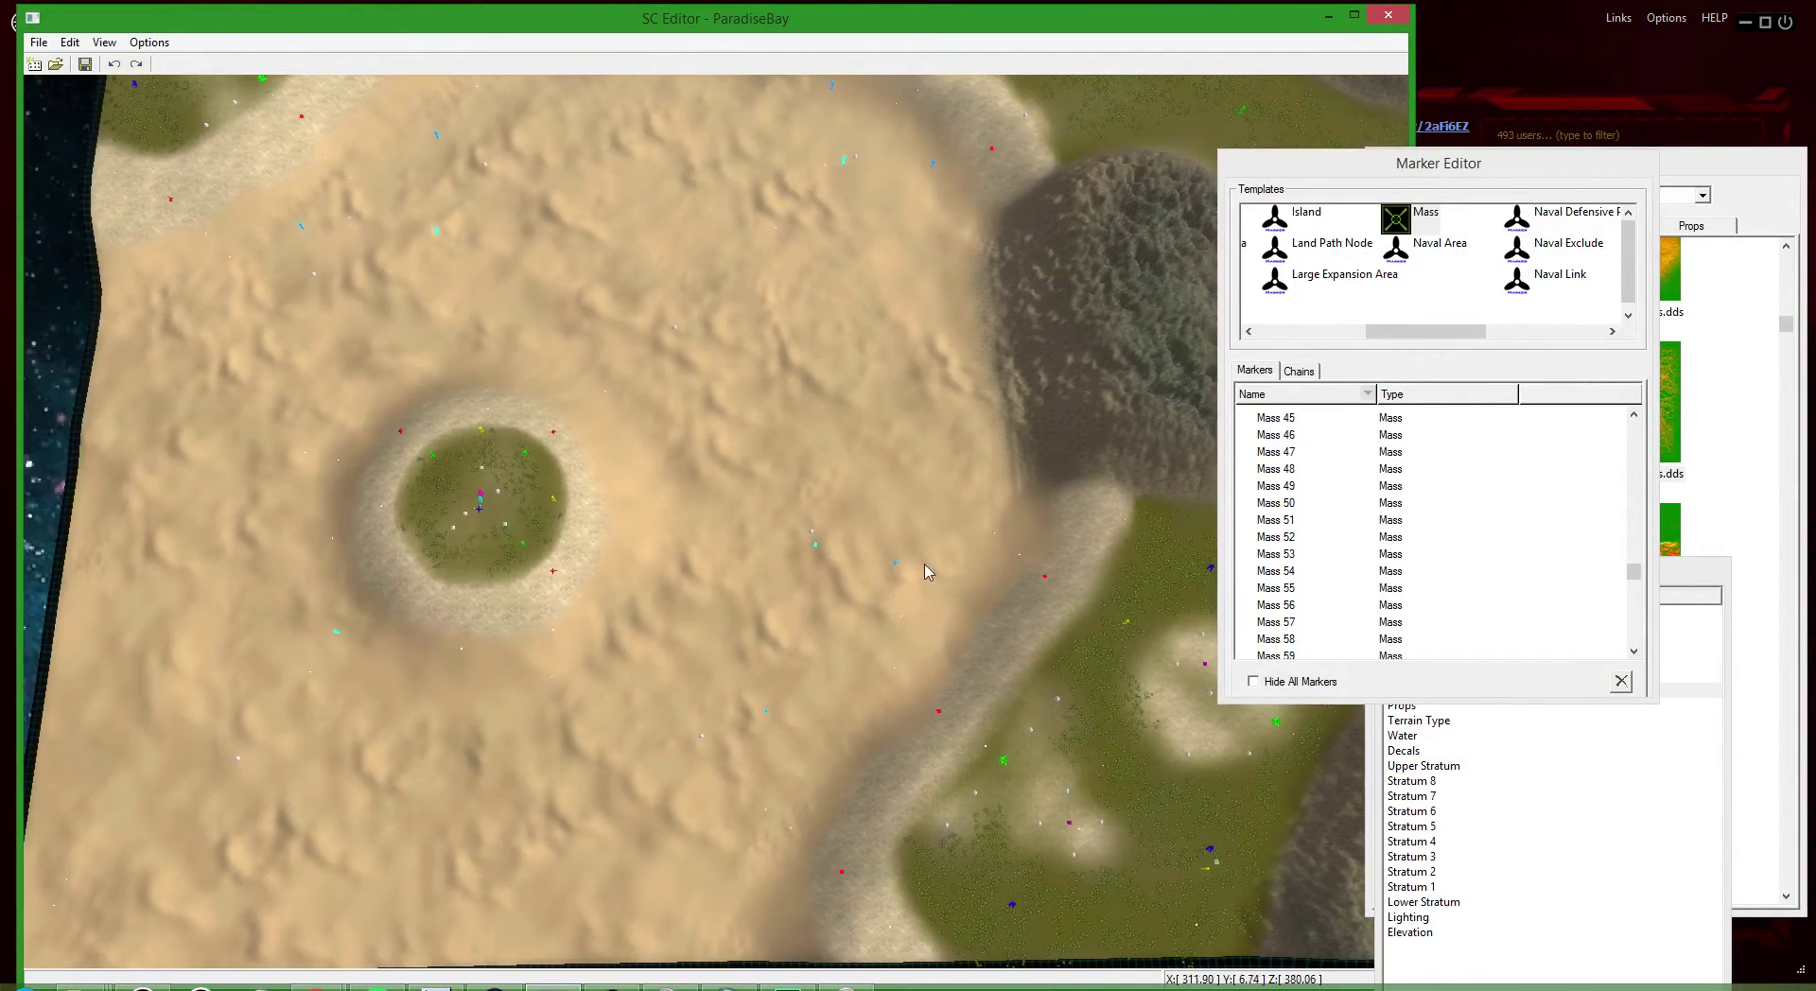
pyautogui.scroll(-4, 673, 507)
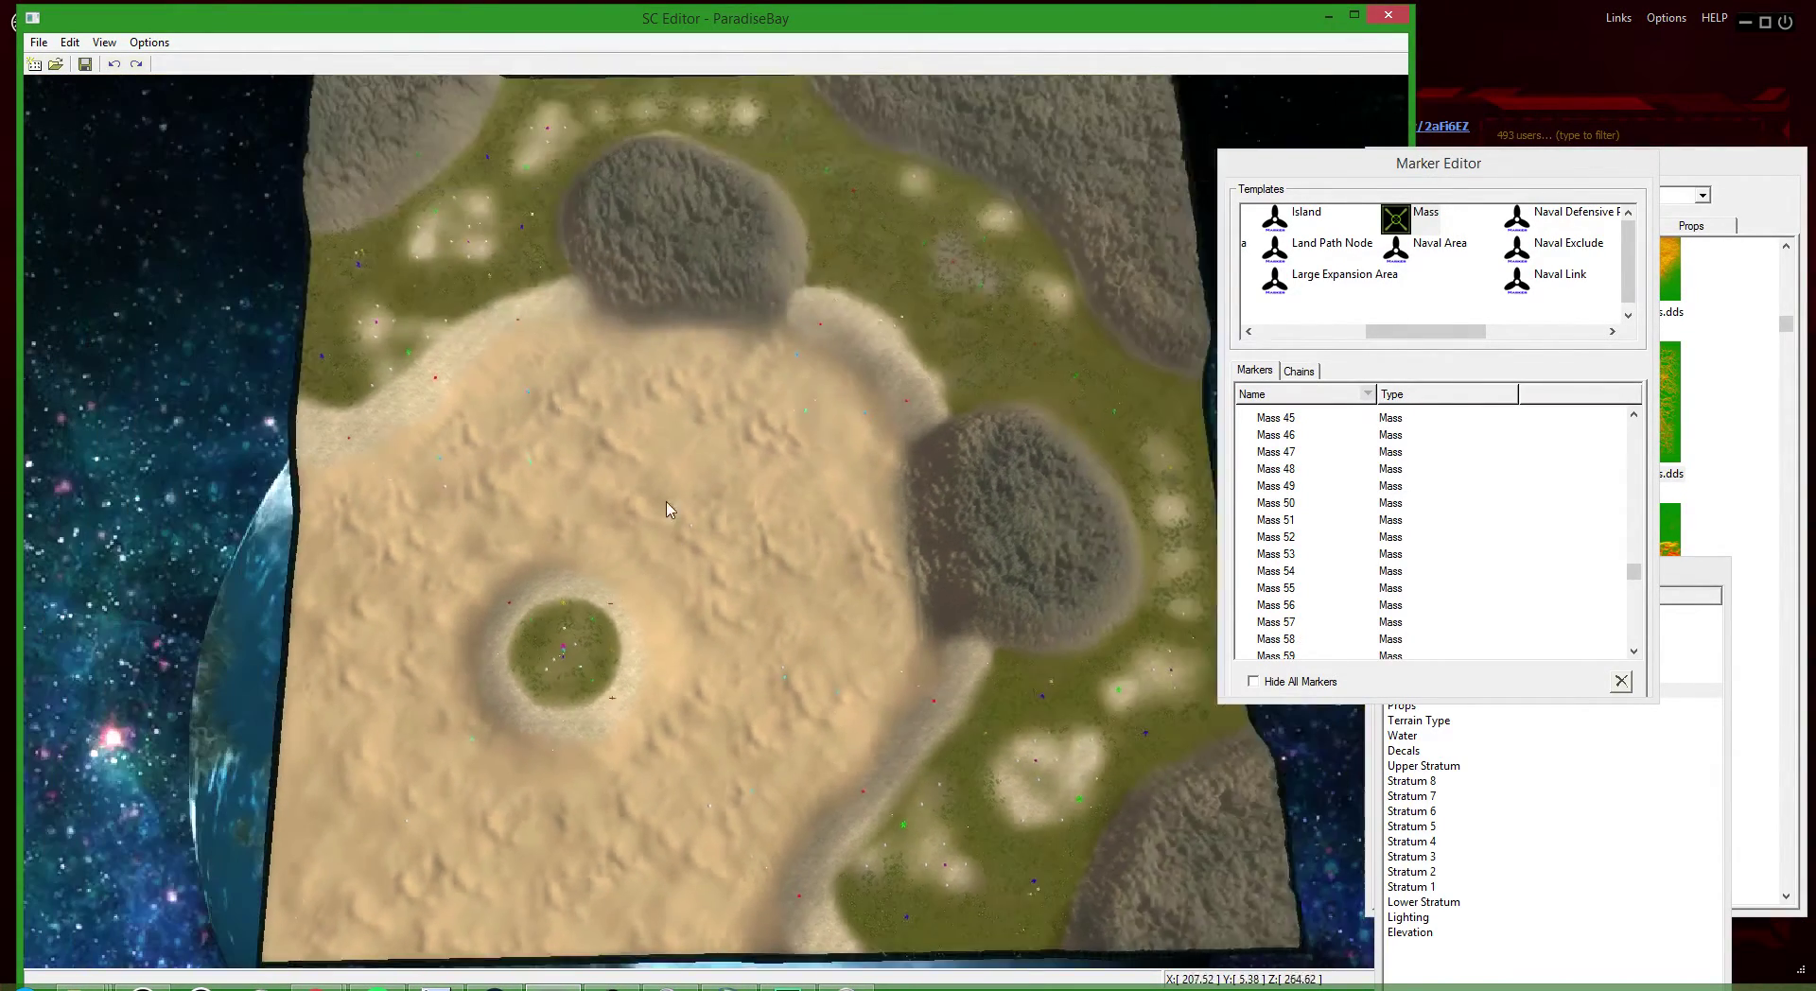
pyautogui.scroll(4, 657, 662)
pyautogui.moveTo(566, 715); pyautogui.dragTo(574, 595, button='middle')
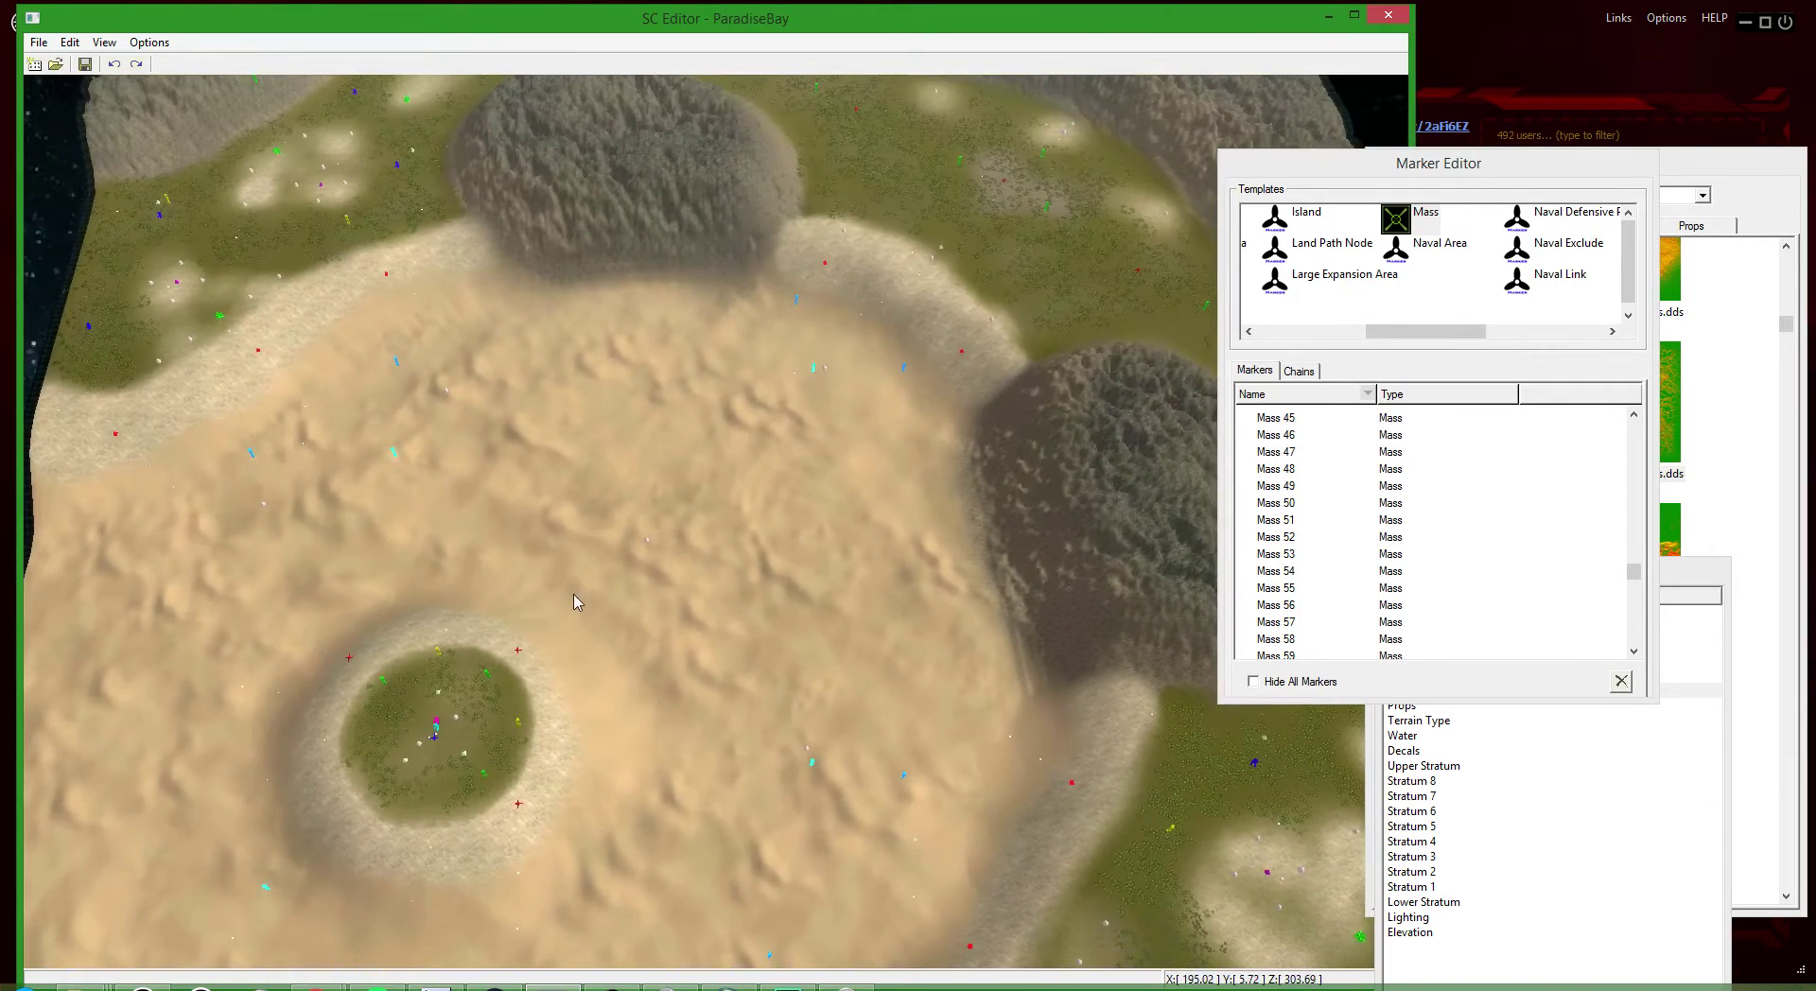
pyautogui.scroll(3, 444, 793)
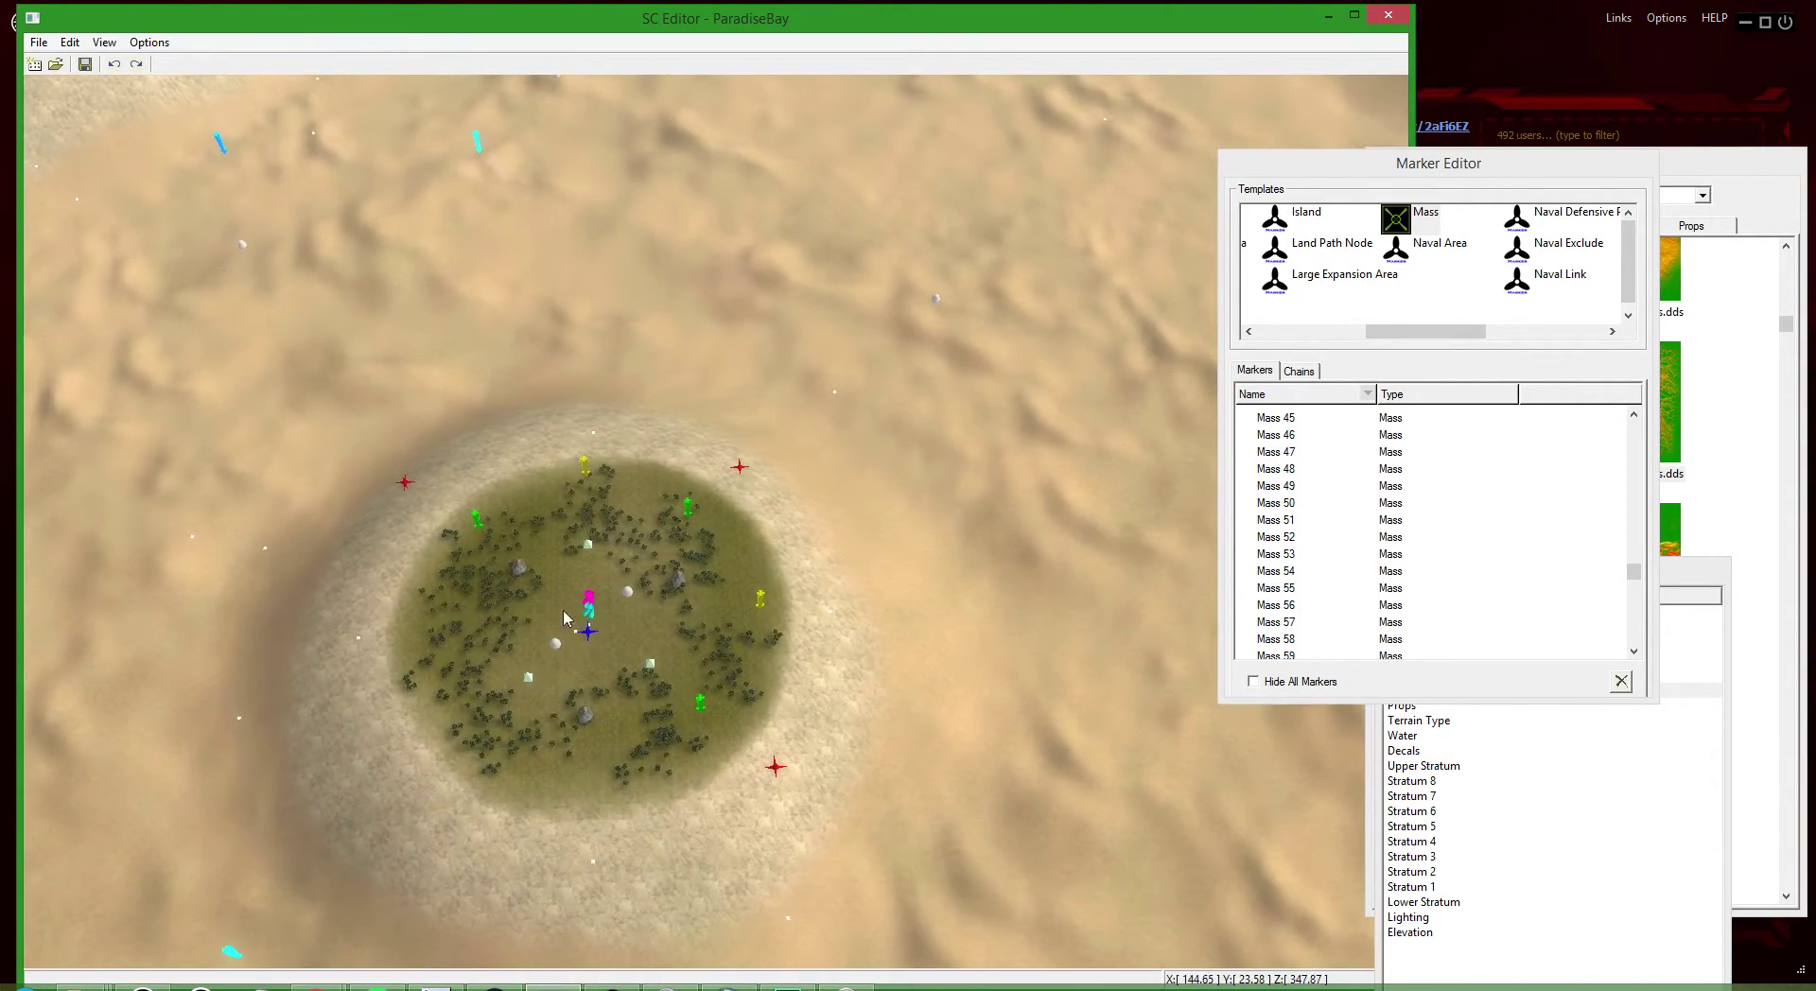
pyautogui.scroll(-4, 509, 495)
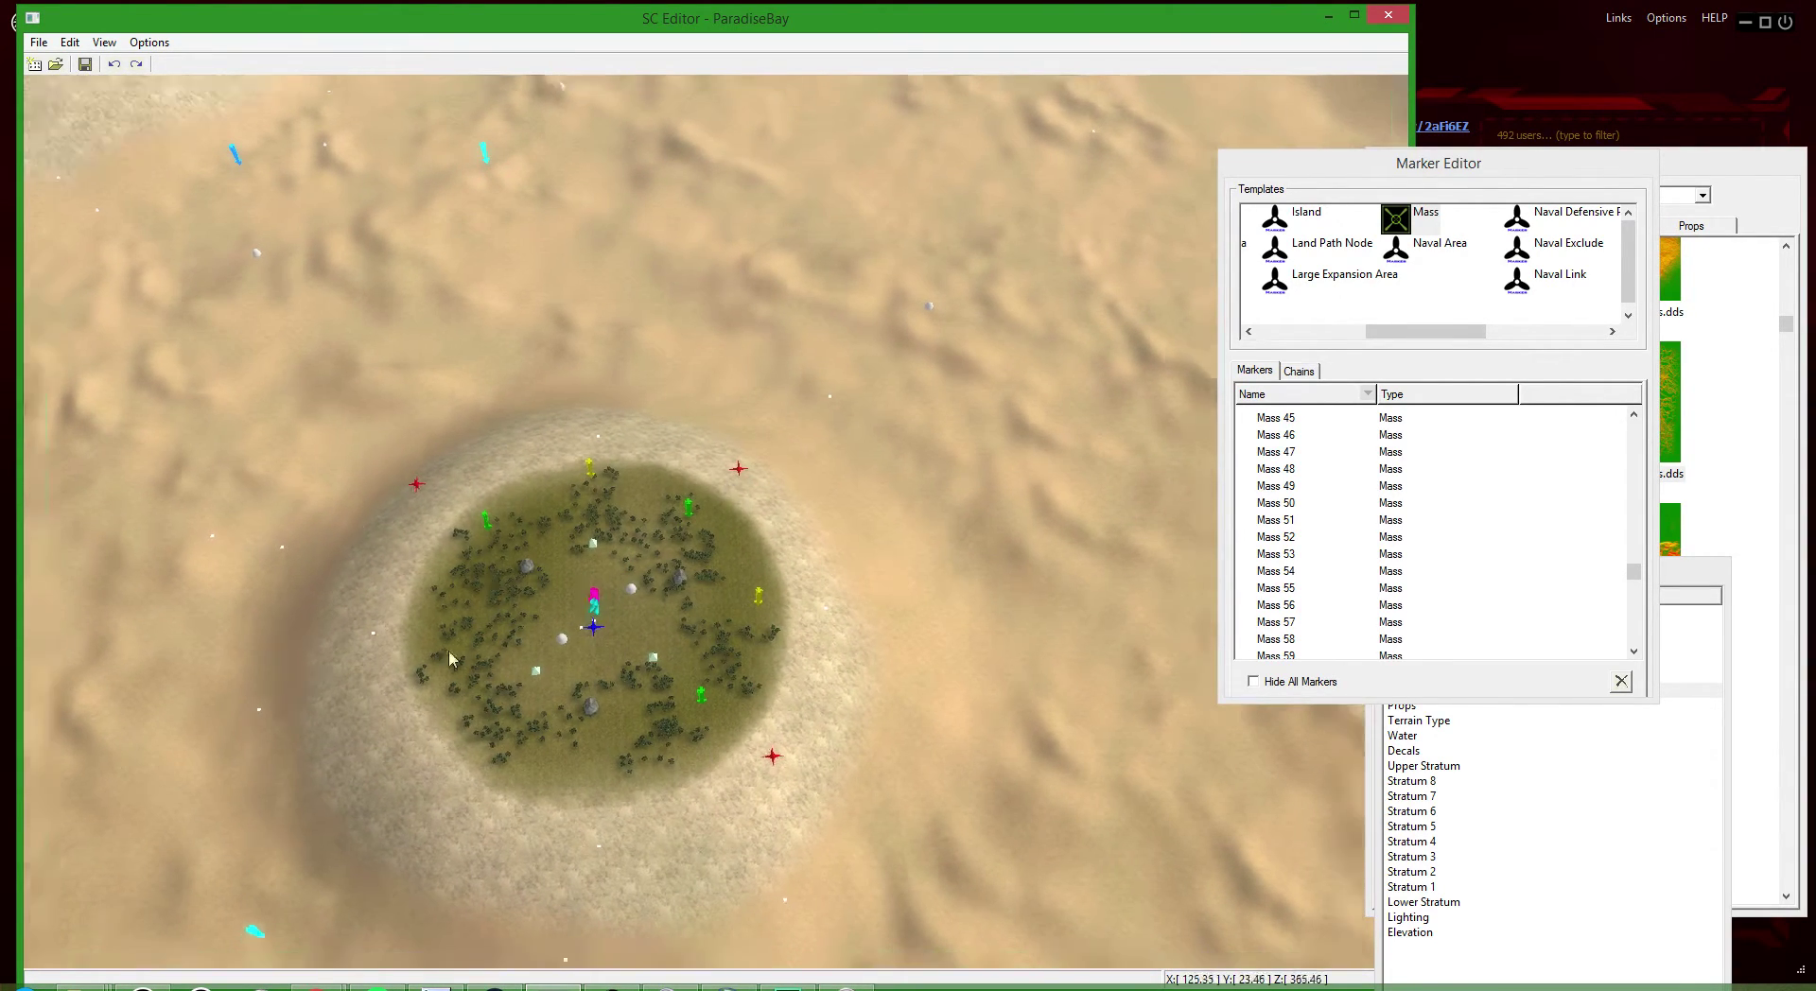
pyautogui.scroll(3, 653, 514)
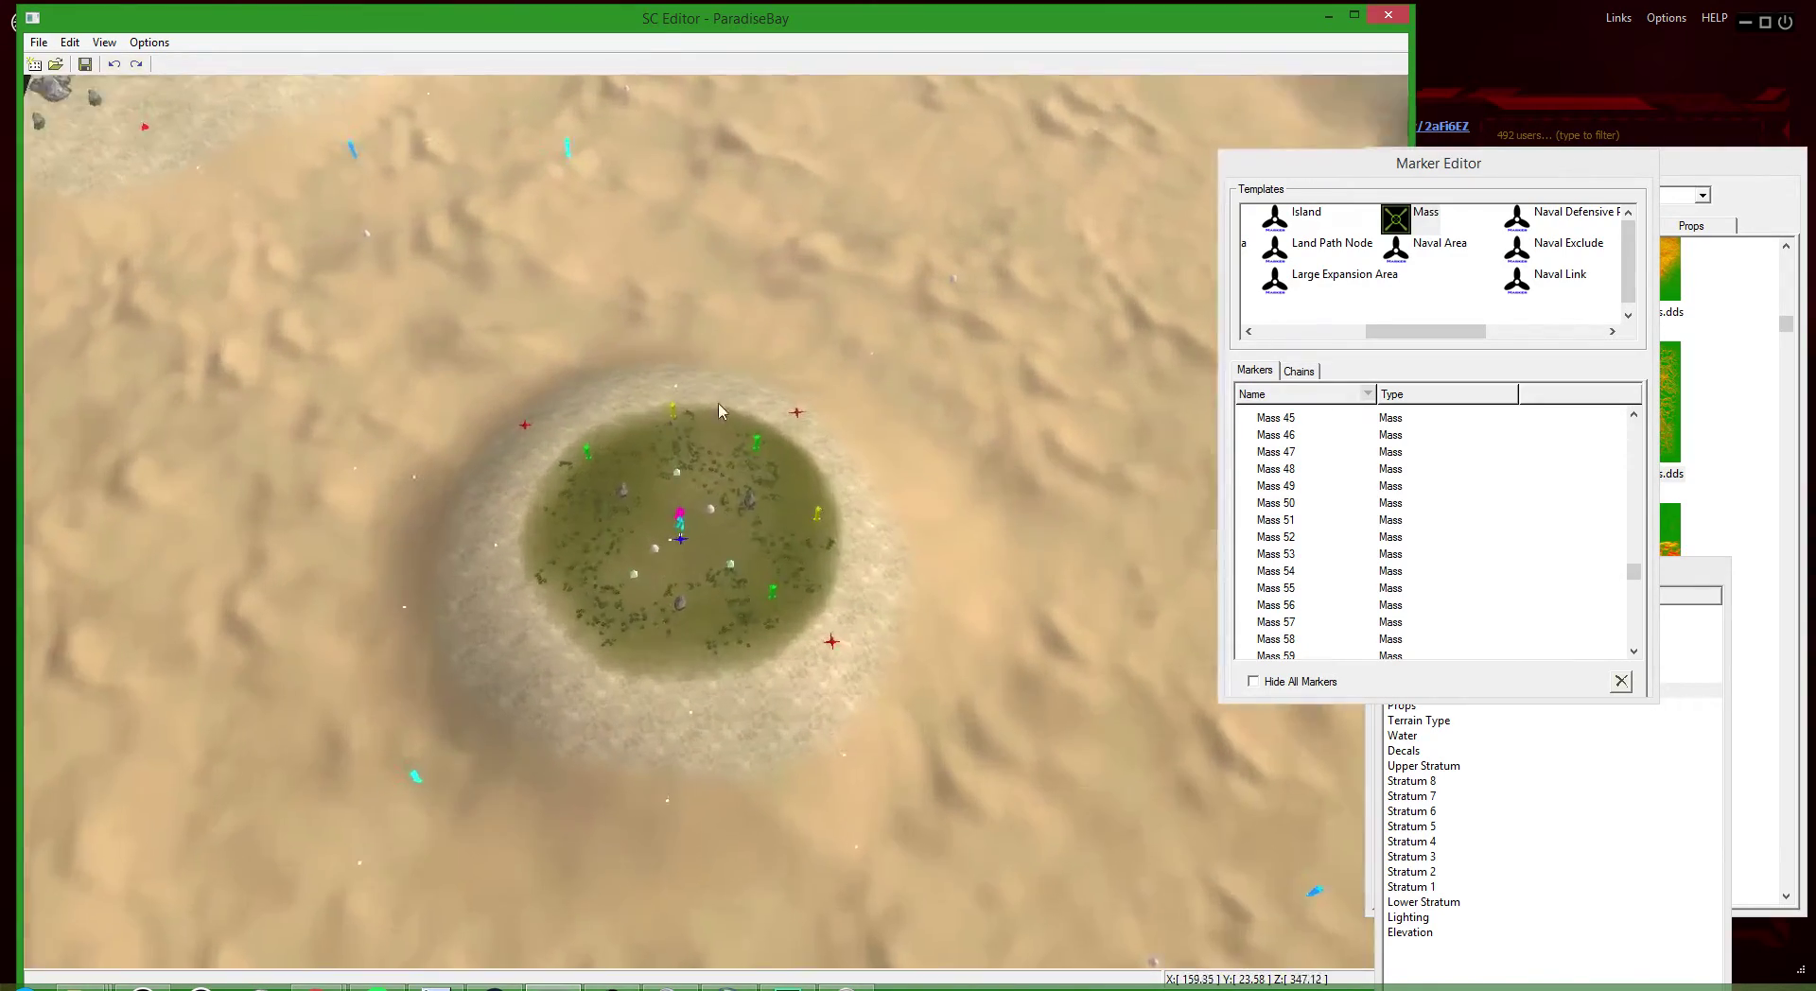
pyautogui.scroll(-4, 741, 594)
pyautogui.scroll(-2, 741, 594)
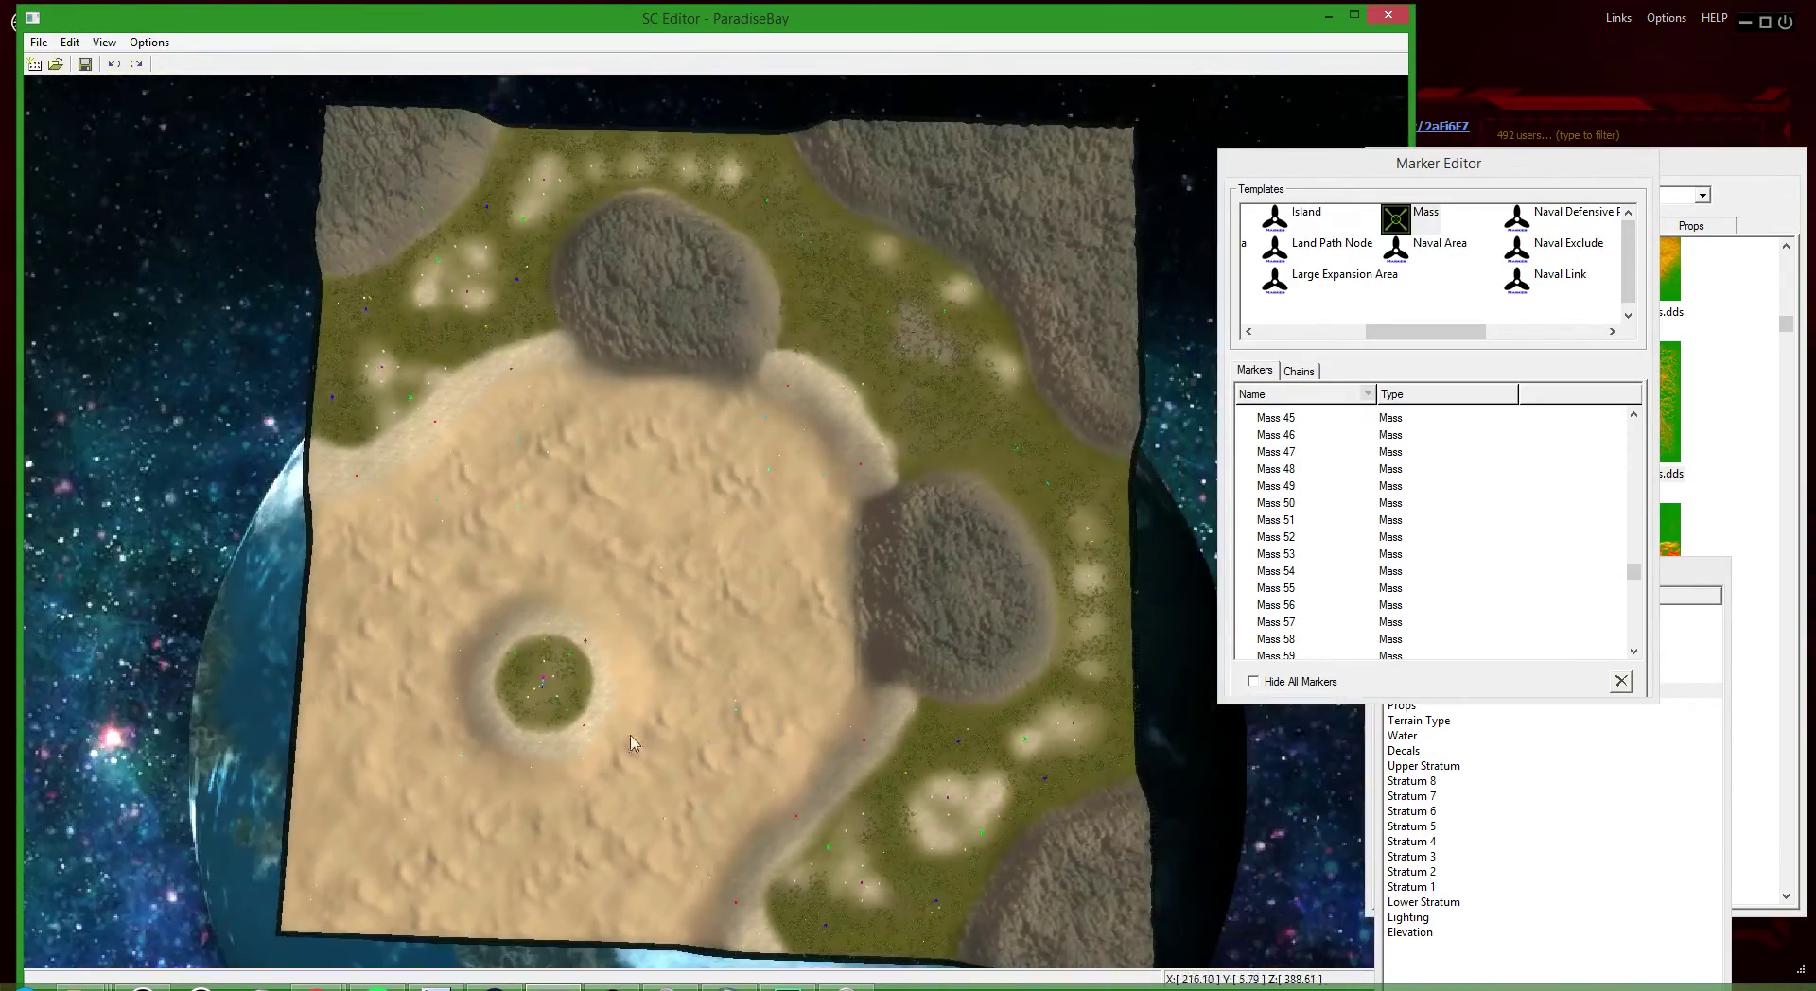
pyautogui.scroll(6, 685, 589)
pyautogui.scroll(-5, 685, 589)
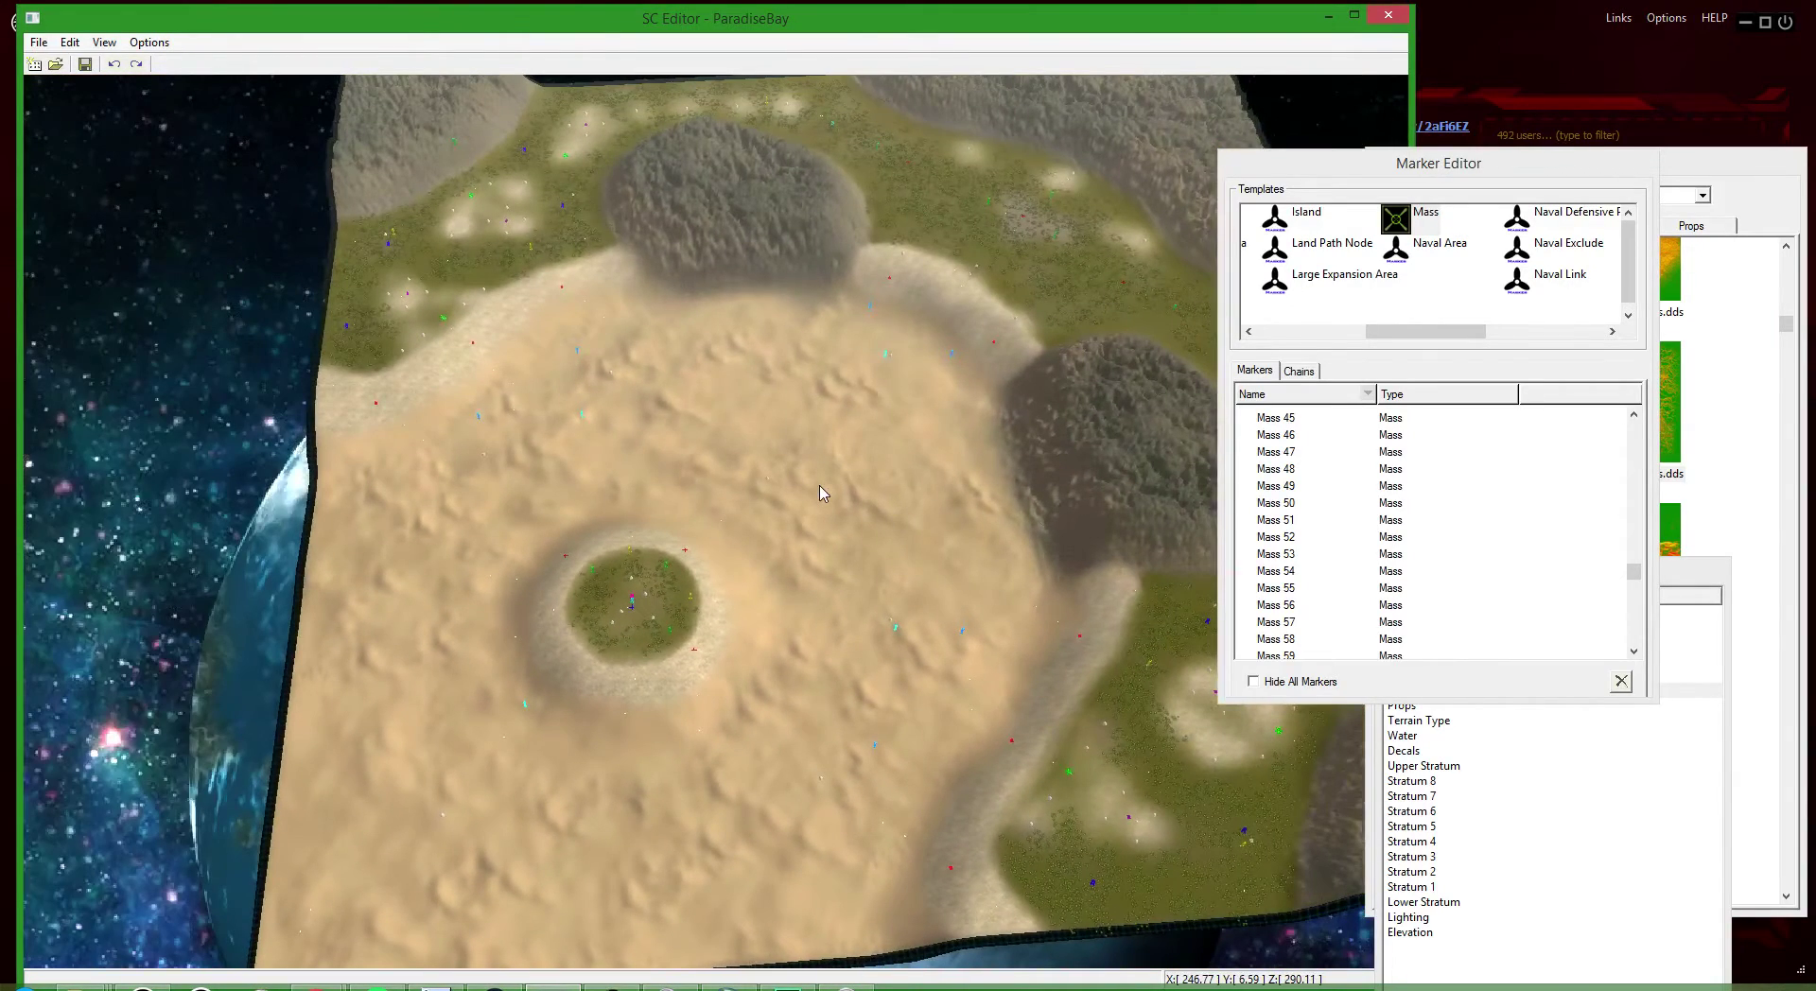
pyautogui.moveTo(821, 486); pyautogui.dragTo(811, 617, button='middle')
pyautogui.scroll(-2, 814, 625)
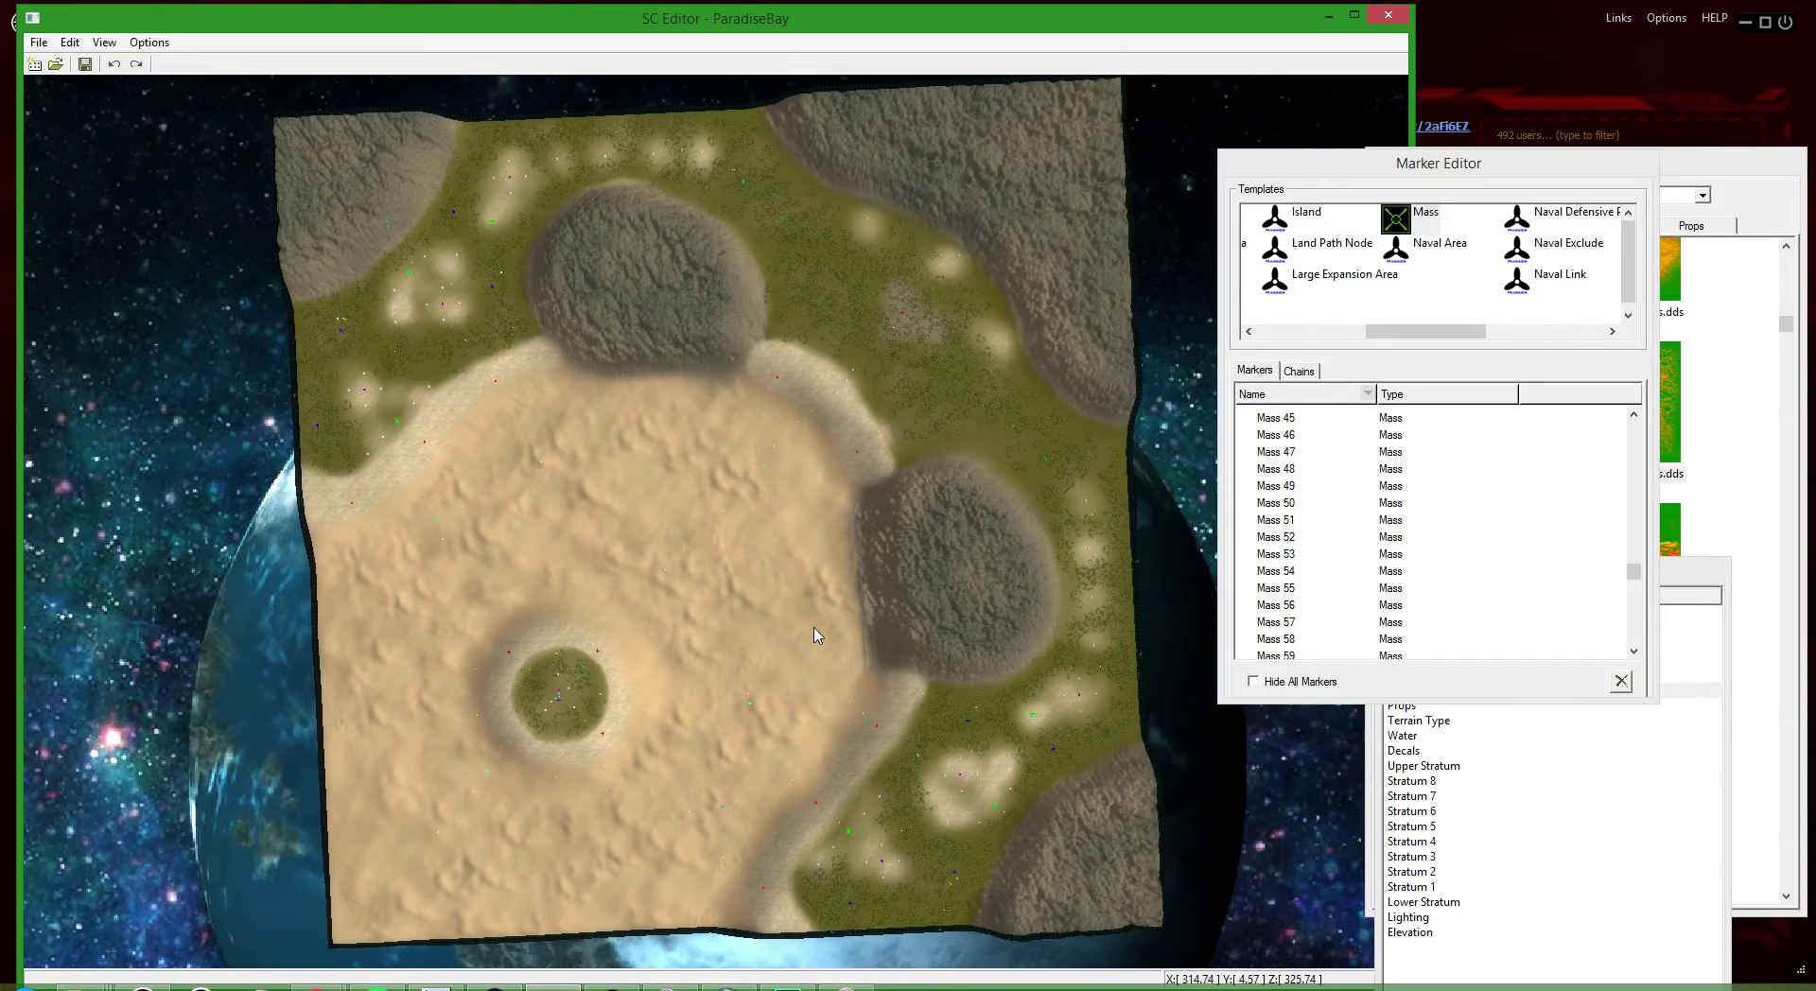
# - Box-select the markers along the eastern clearings beside the rocky plateau to review the mass markers there
pyautogui.scroll(5, 1059, 543)
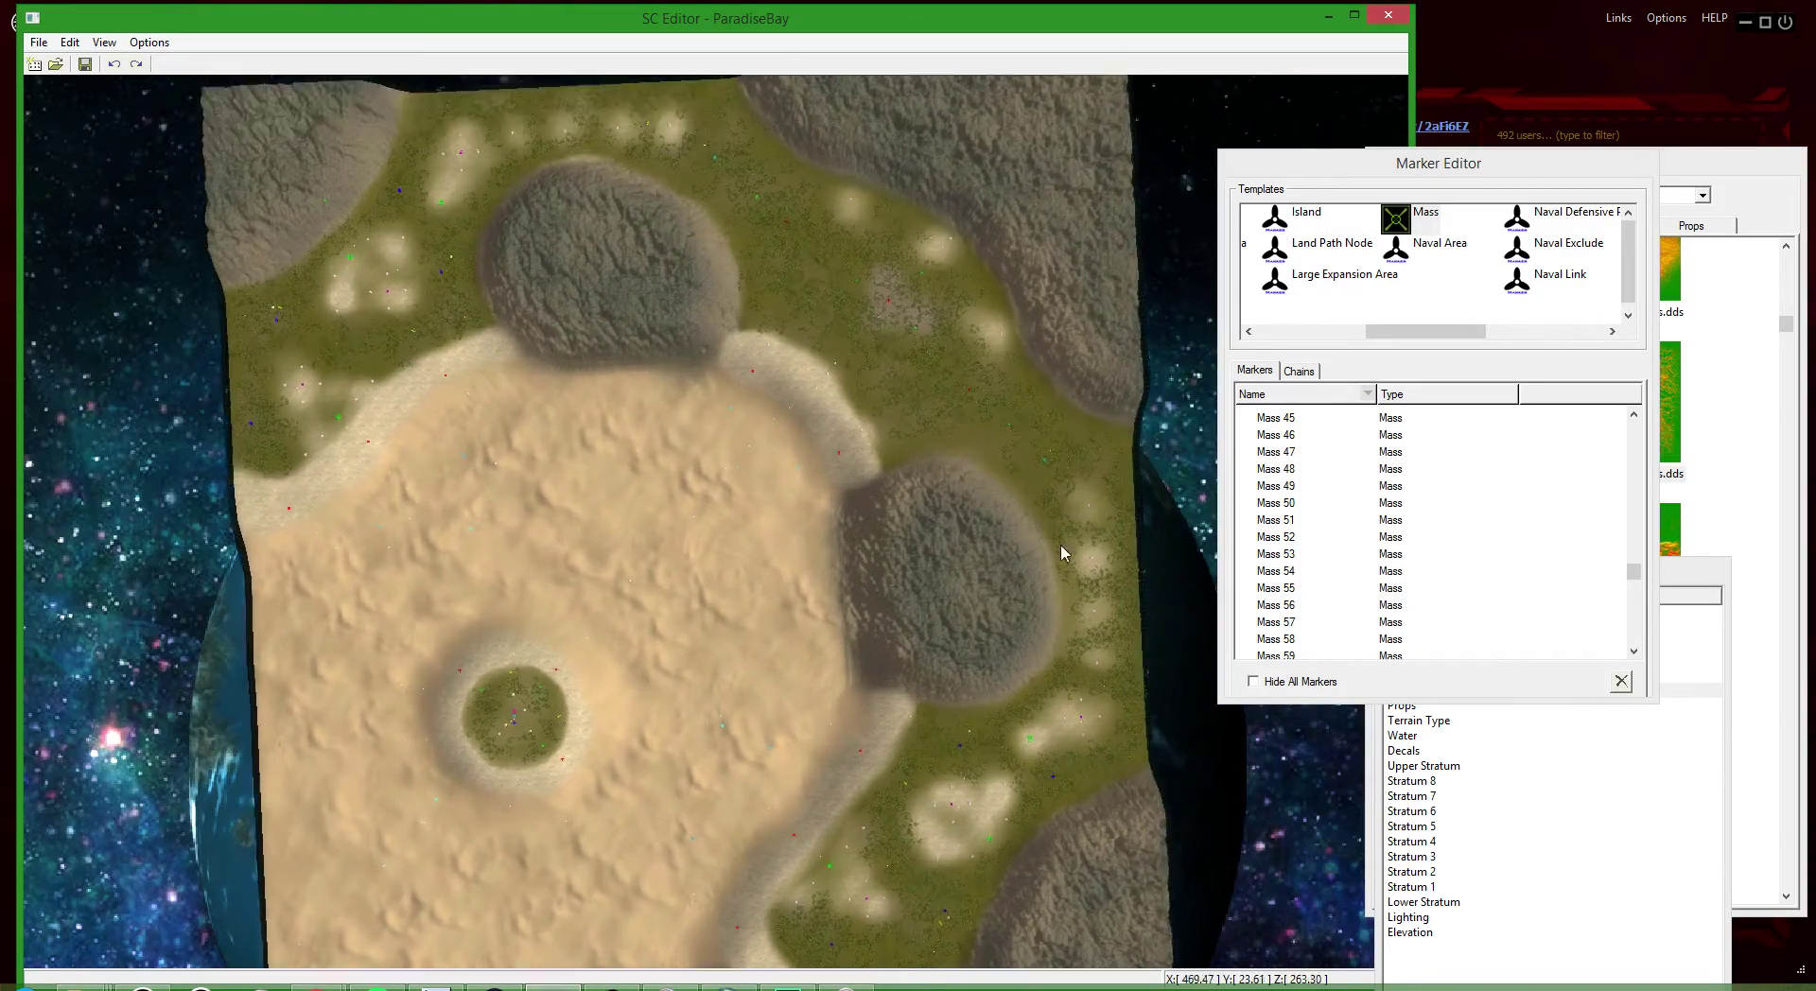
pyautogui.moveTo(1141, 786); pyautogui.dragTo(1145, 685, button='middle')
pyautogui.scroll(2, 1050, 620)
pyautogui.scroll(3, 957, 445)
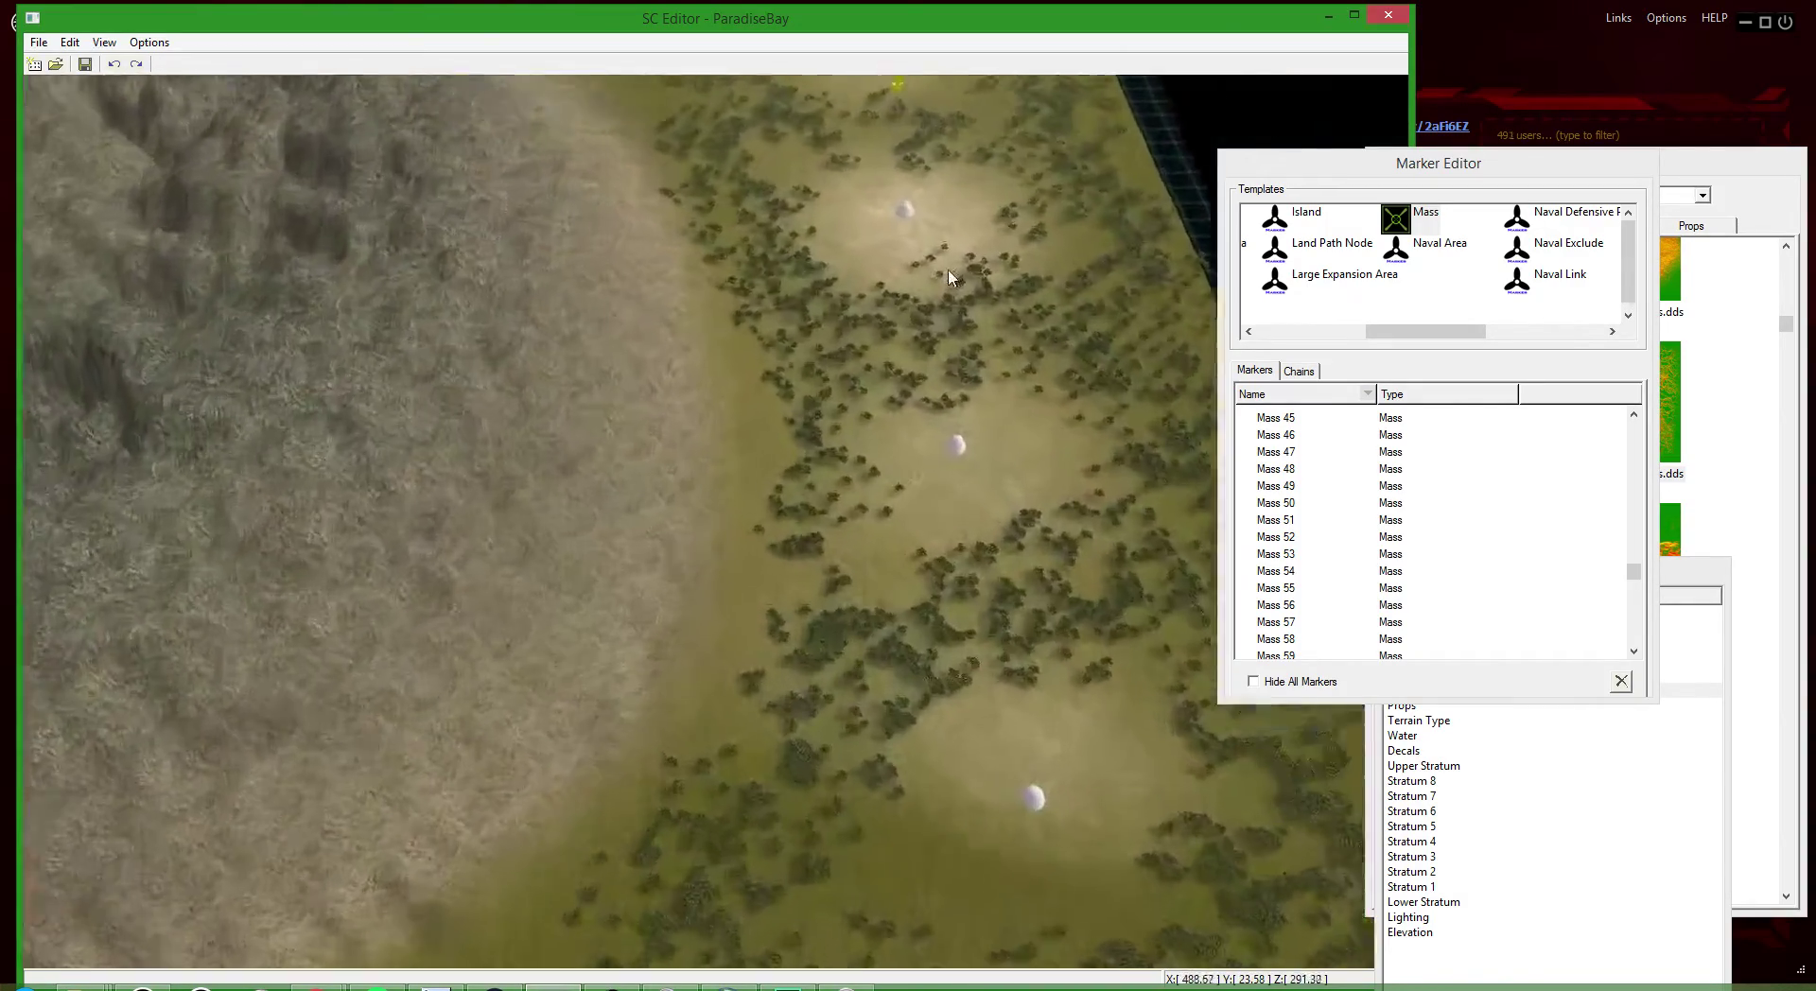
pyautogui.scroll(-5, 948, 268)
pyautogui.scroll(4, 1022, 781)
pyautogui.moveTo(1130, 796); pyautogui.dragTo(719, 95)
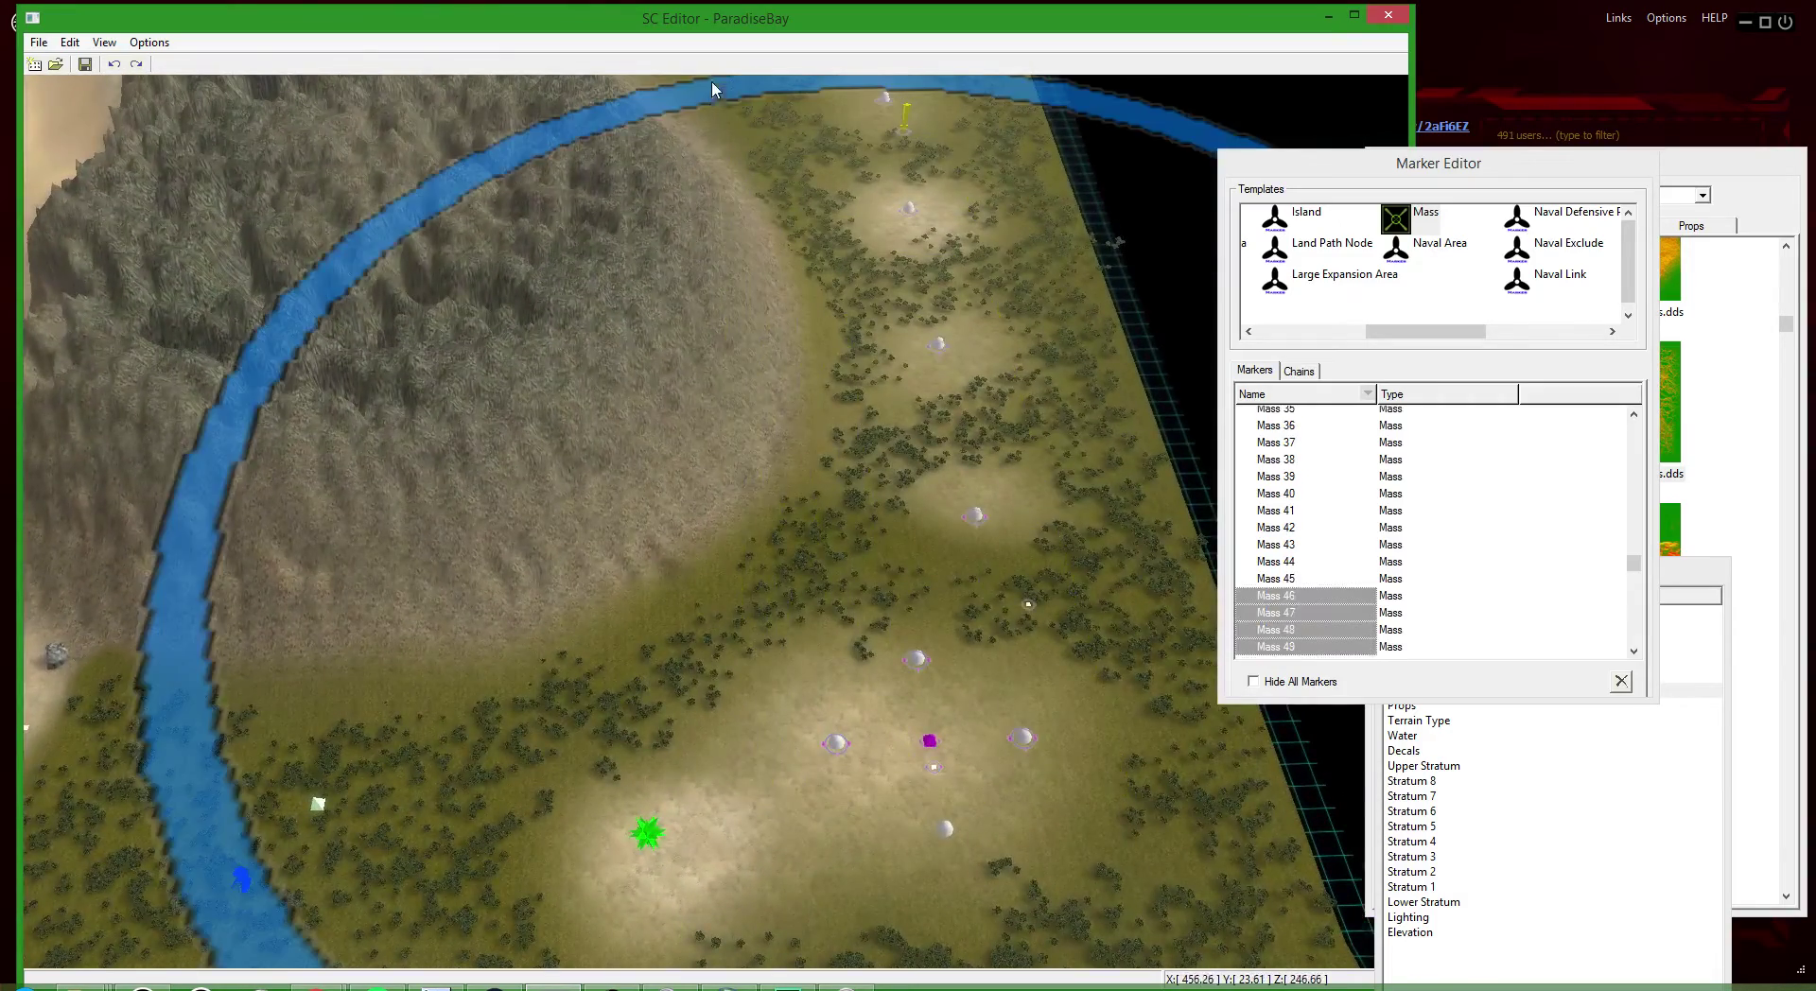
# - Inspect the mass markers around the large sandy clearing in the southeastern base
pyautogui.scroll(-6, 836, 603)
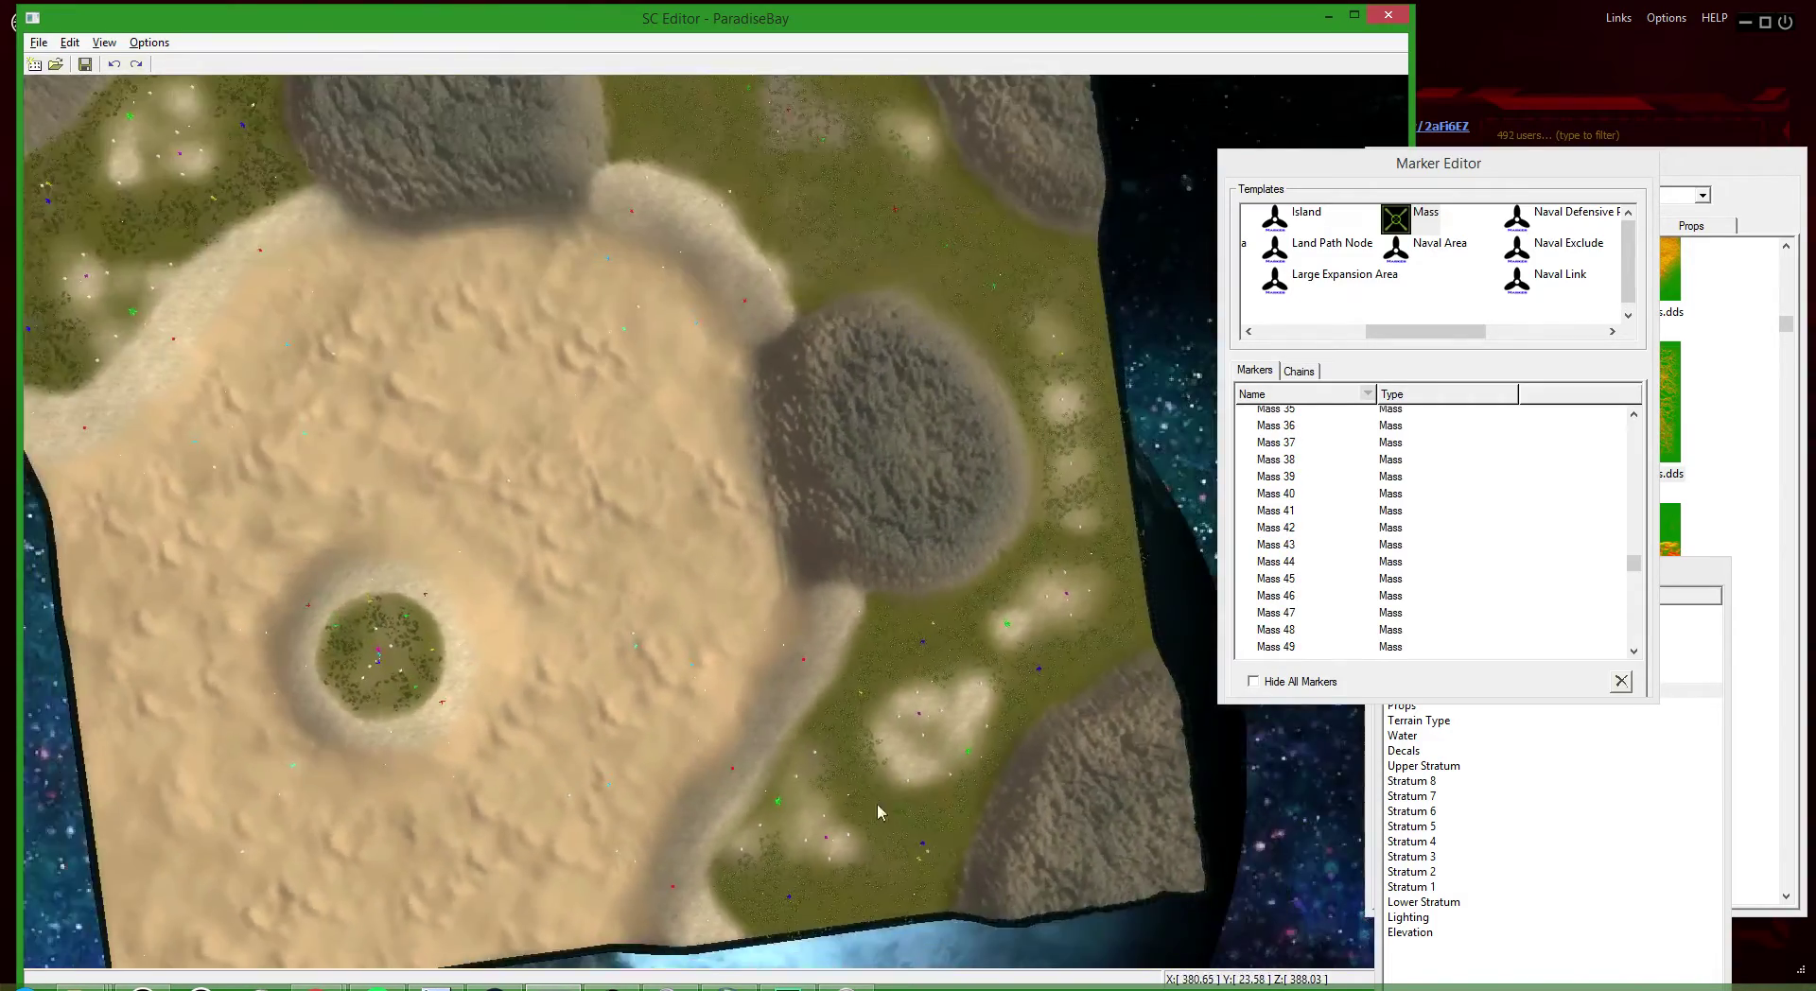
pyautogui.scroll(5, 877, 803)
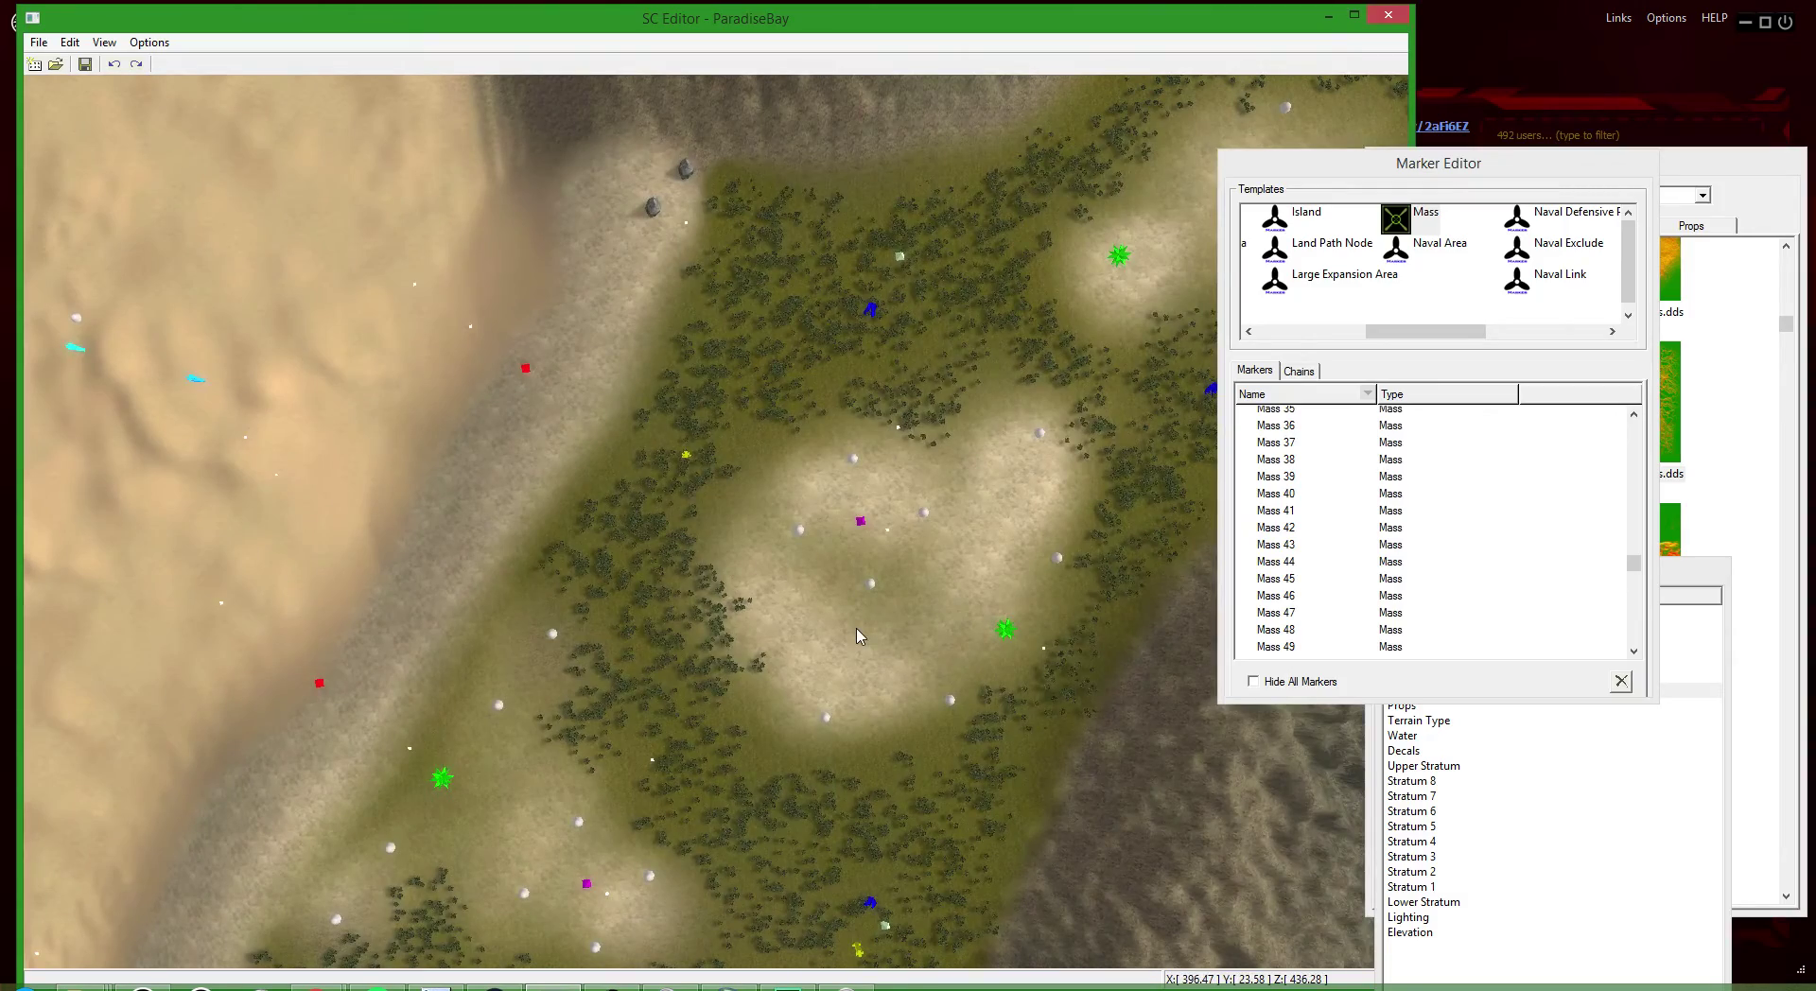
pyautogui.scroll(5, 861, 636)
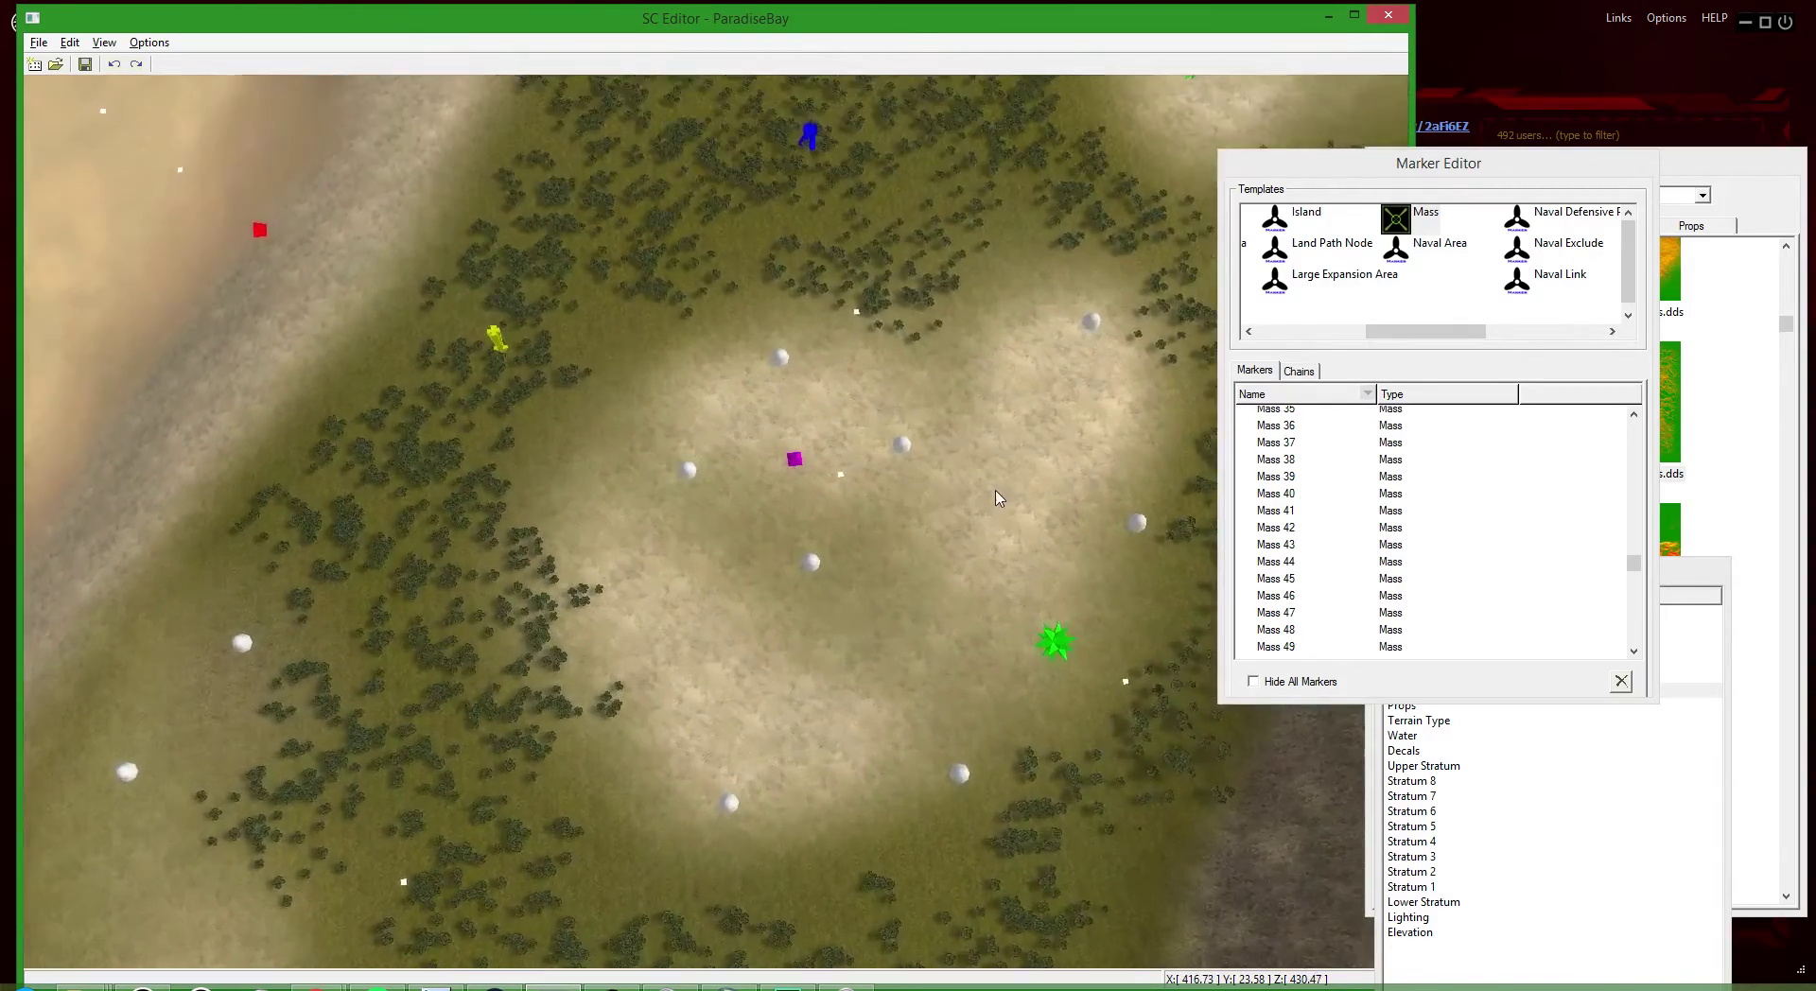
pyautogui.scroll(-5, 995, 530)
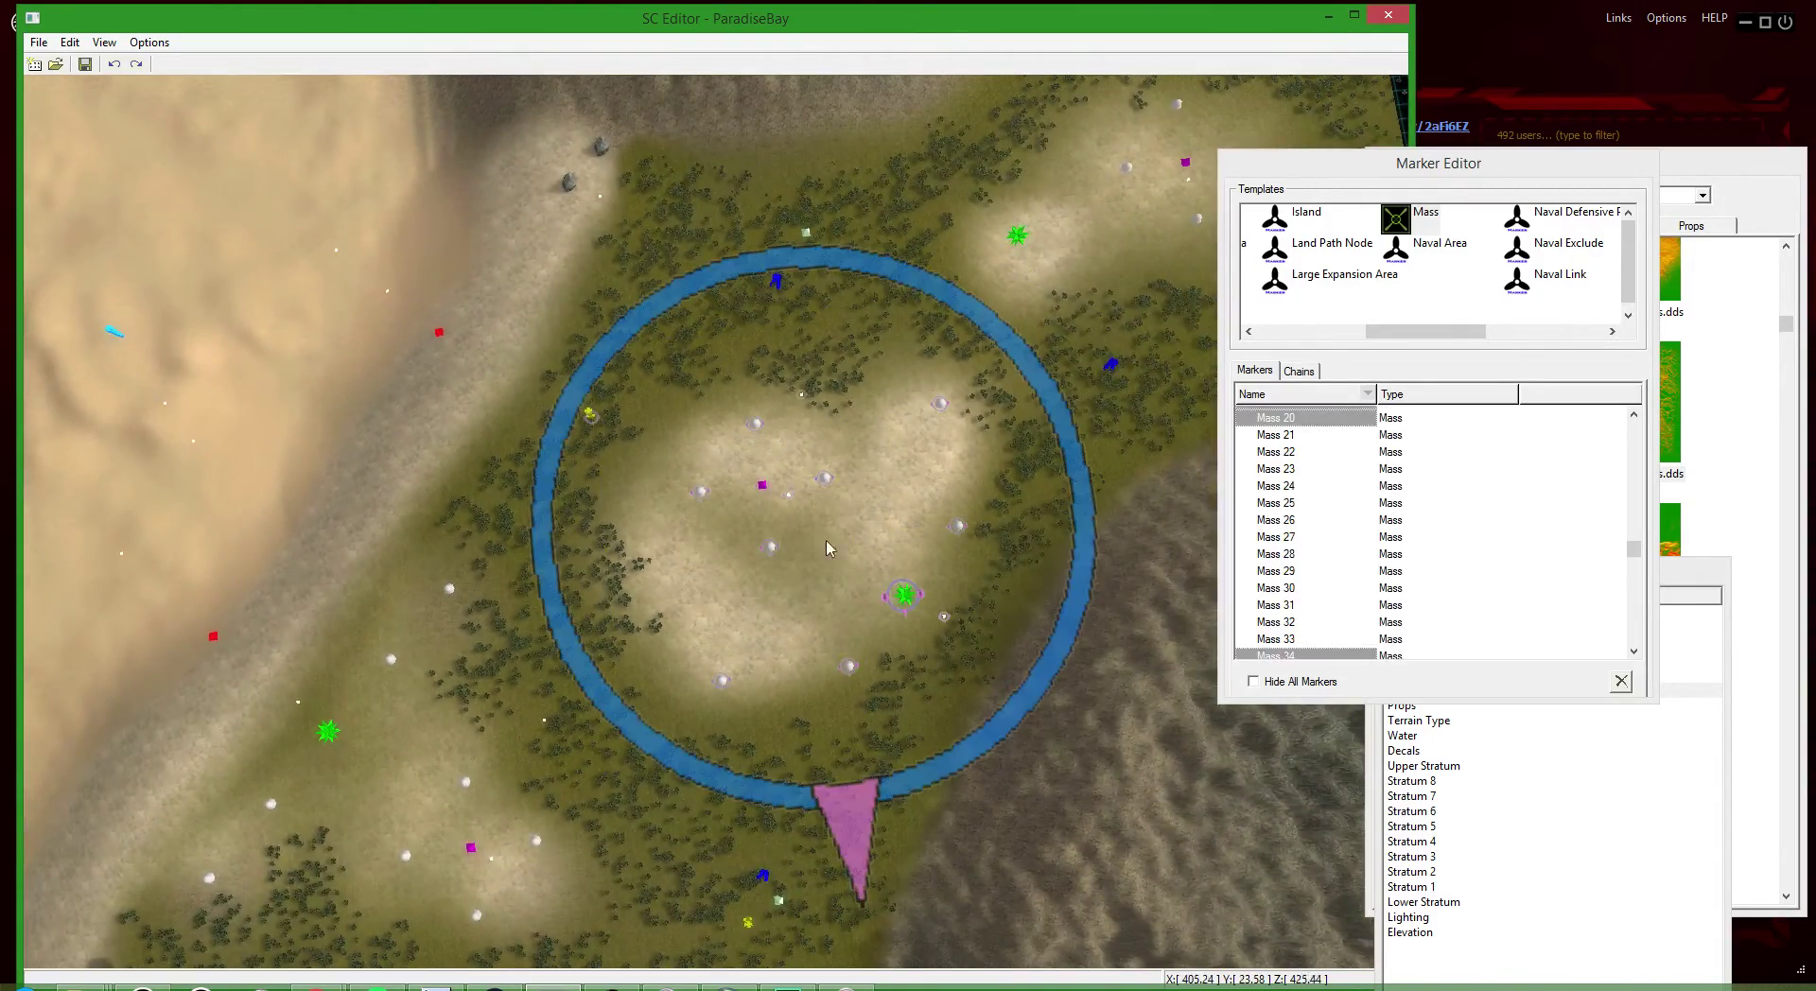
pyautogui.scroll(8, 865, 560)
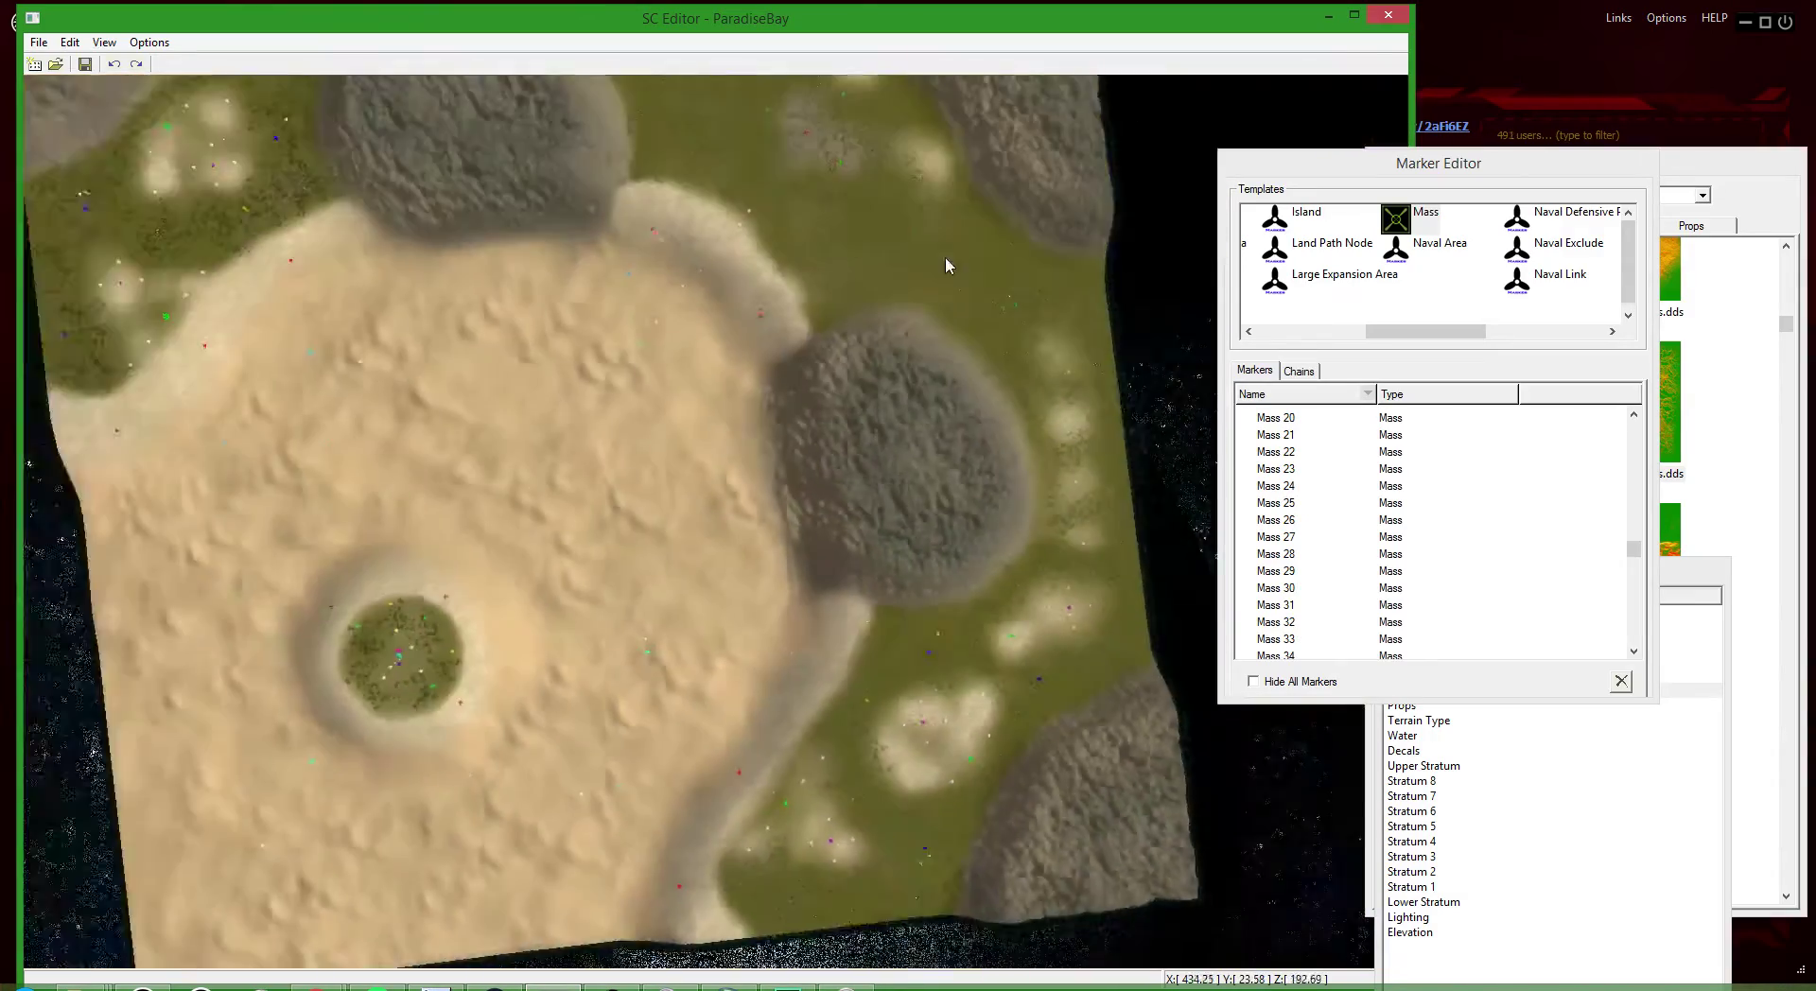
# - Examine the markers on the wooded plain in the northeast, between the eastern plateau and the rock cluster
pyautogui.scroll(-8, 1228, 713)
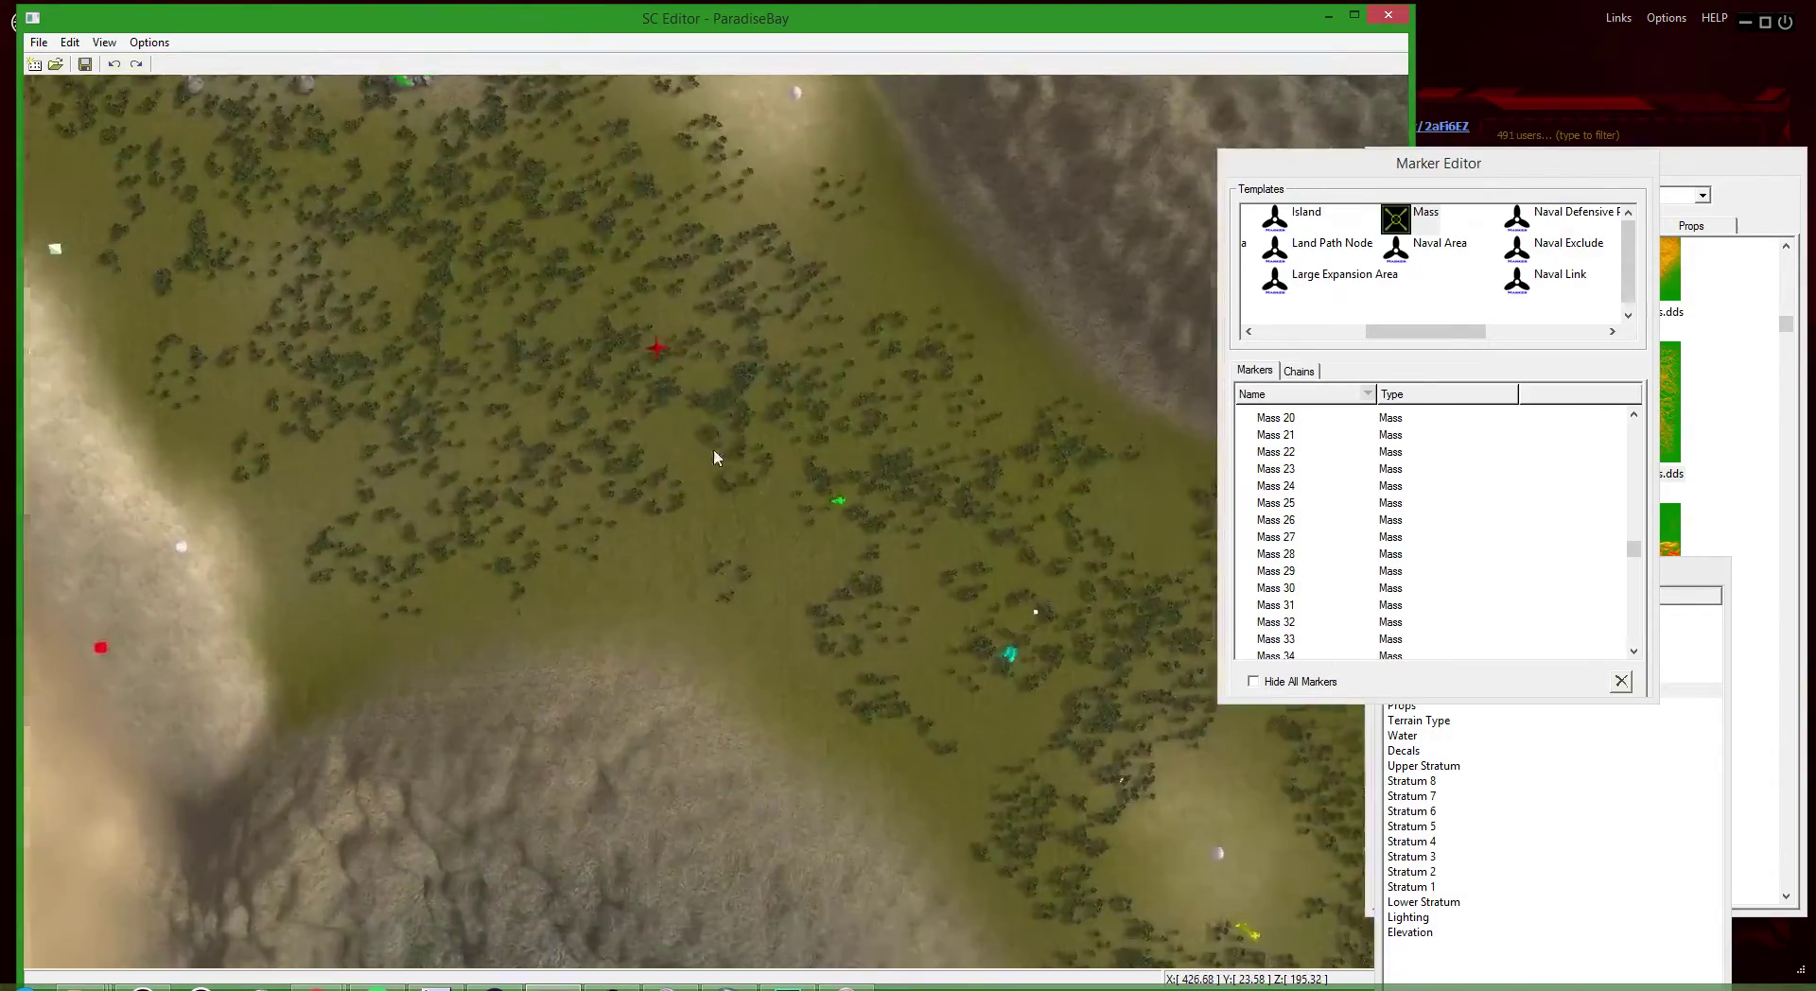
pyautogui.scroll(-3, 1061, 668)
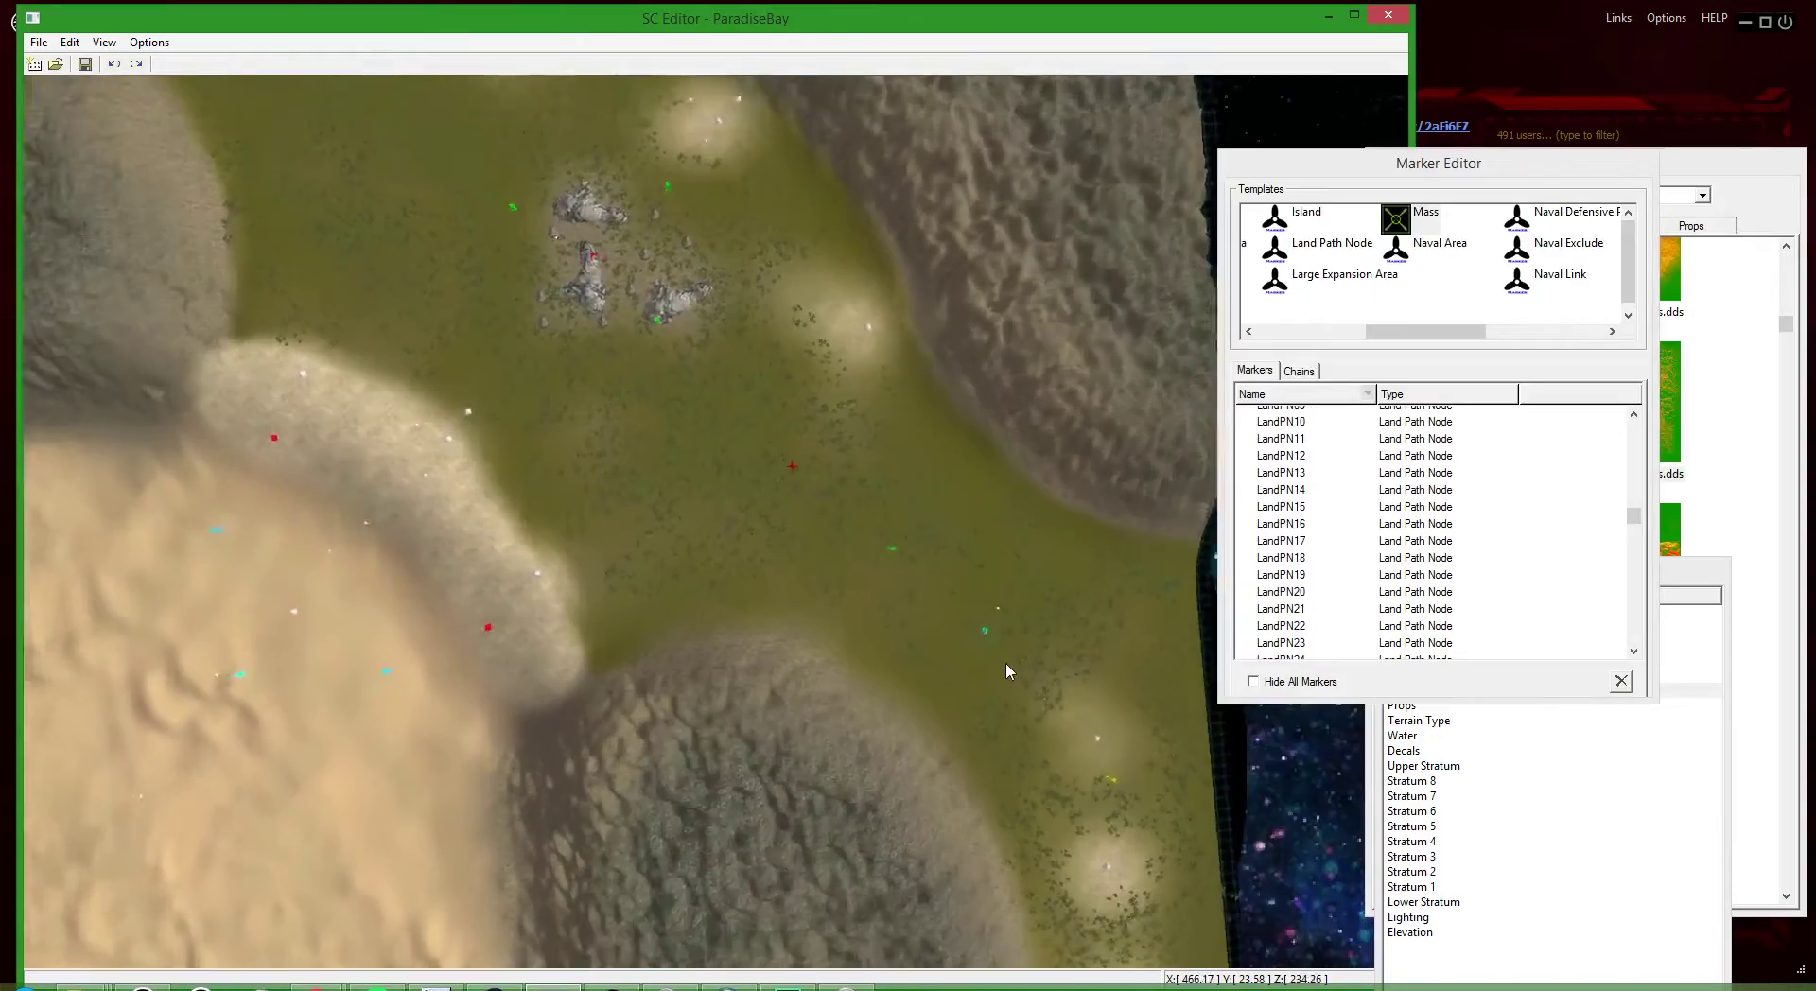
pyautogui.scroll(4, 1009, 644)
pyautogui.scroll(-3, 1019, 458)
pyautogui.moveTo(1054, 746); pyautogui.dragTo(452, 223)
pyautogui.scroll(-3, 452, 223)
pyautogui.scroll(2, 452, 224)
pyautogui.click(692, 633)
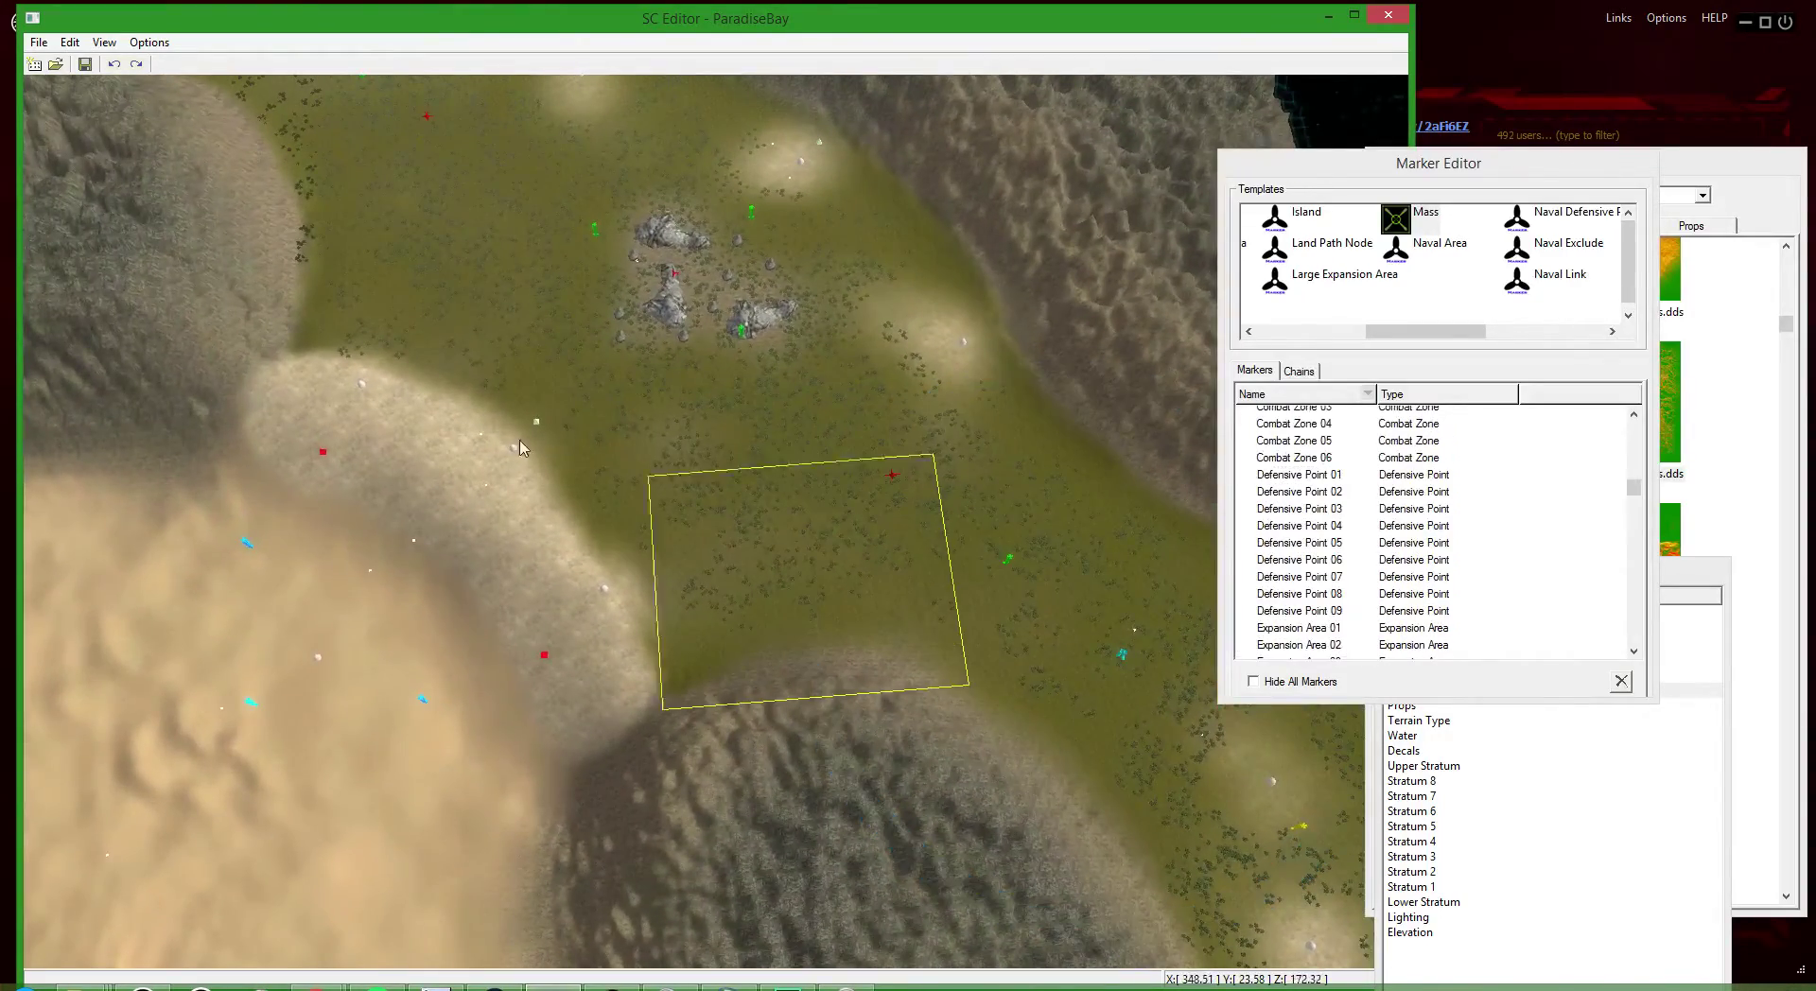
# - Inspect the three mass markers along the sandy beach ridge between the northeastern bay and the wooded plain
pyautogui.scroll(3, 521, 449)
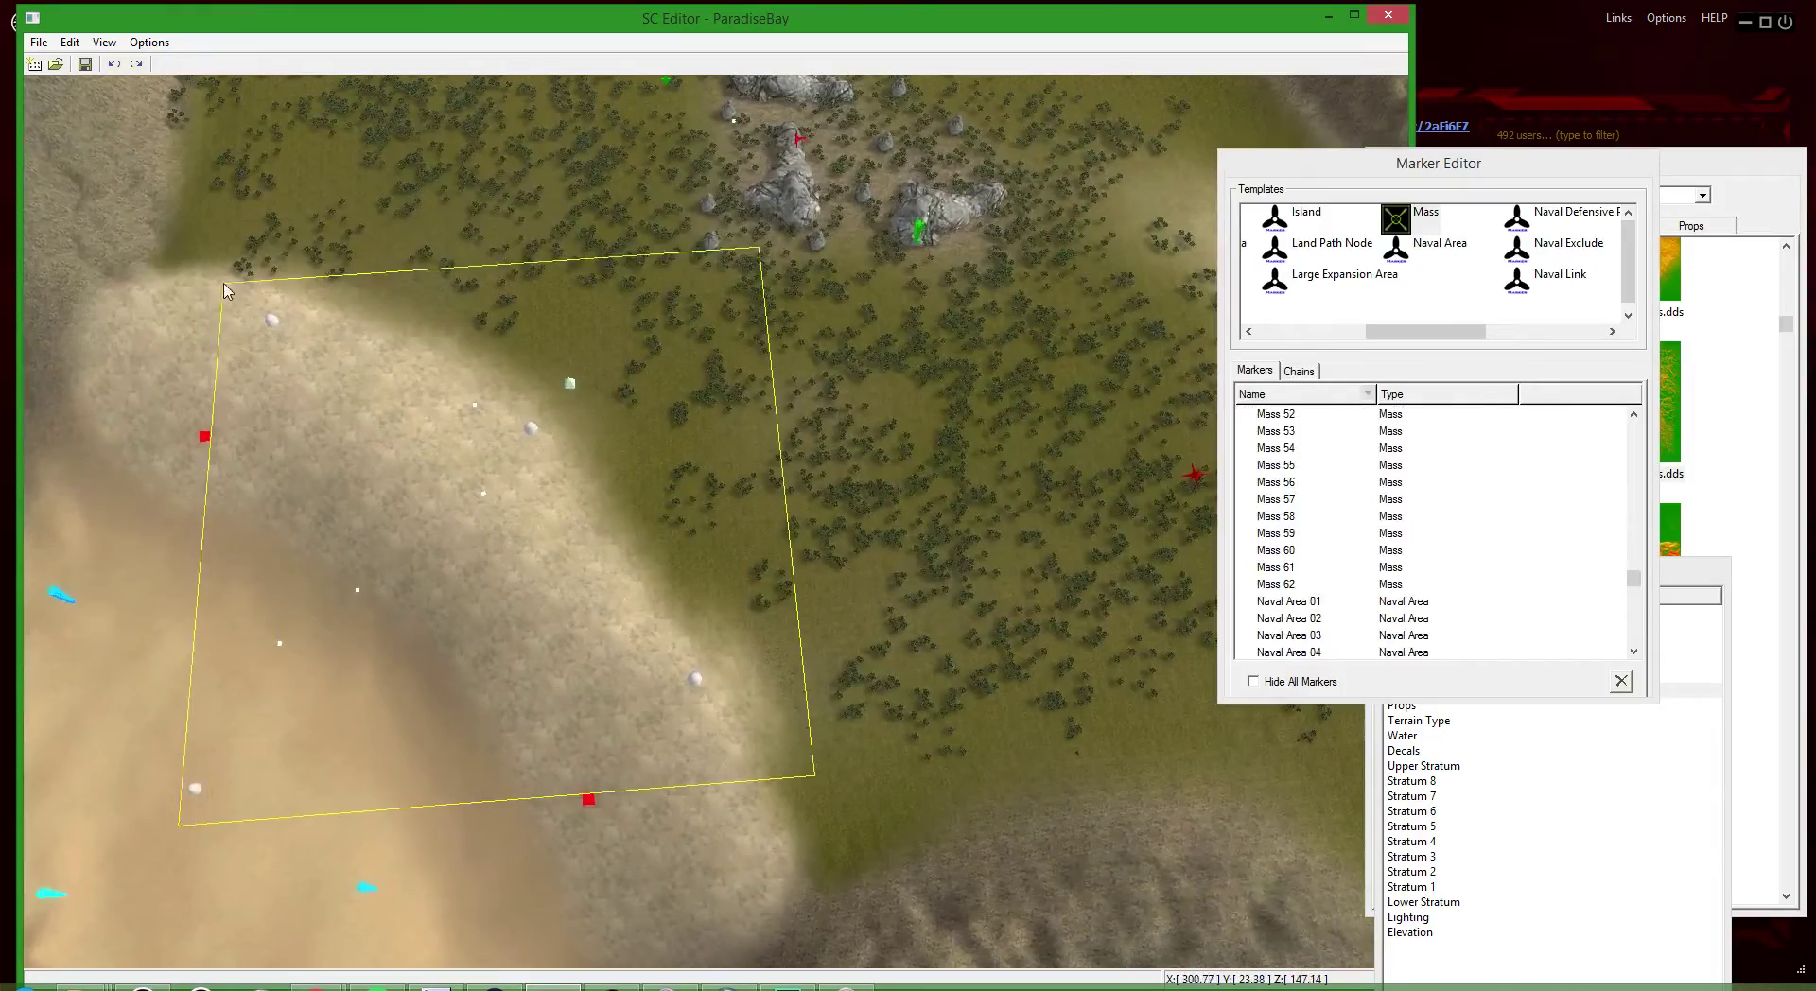
pyautogui.scroll(3, 511, 447)
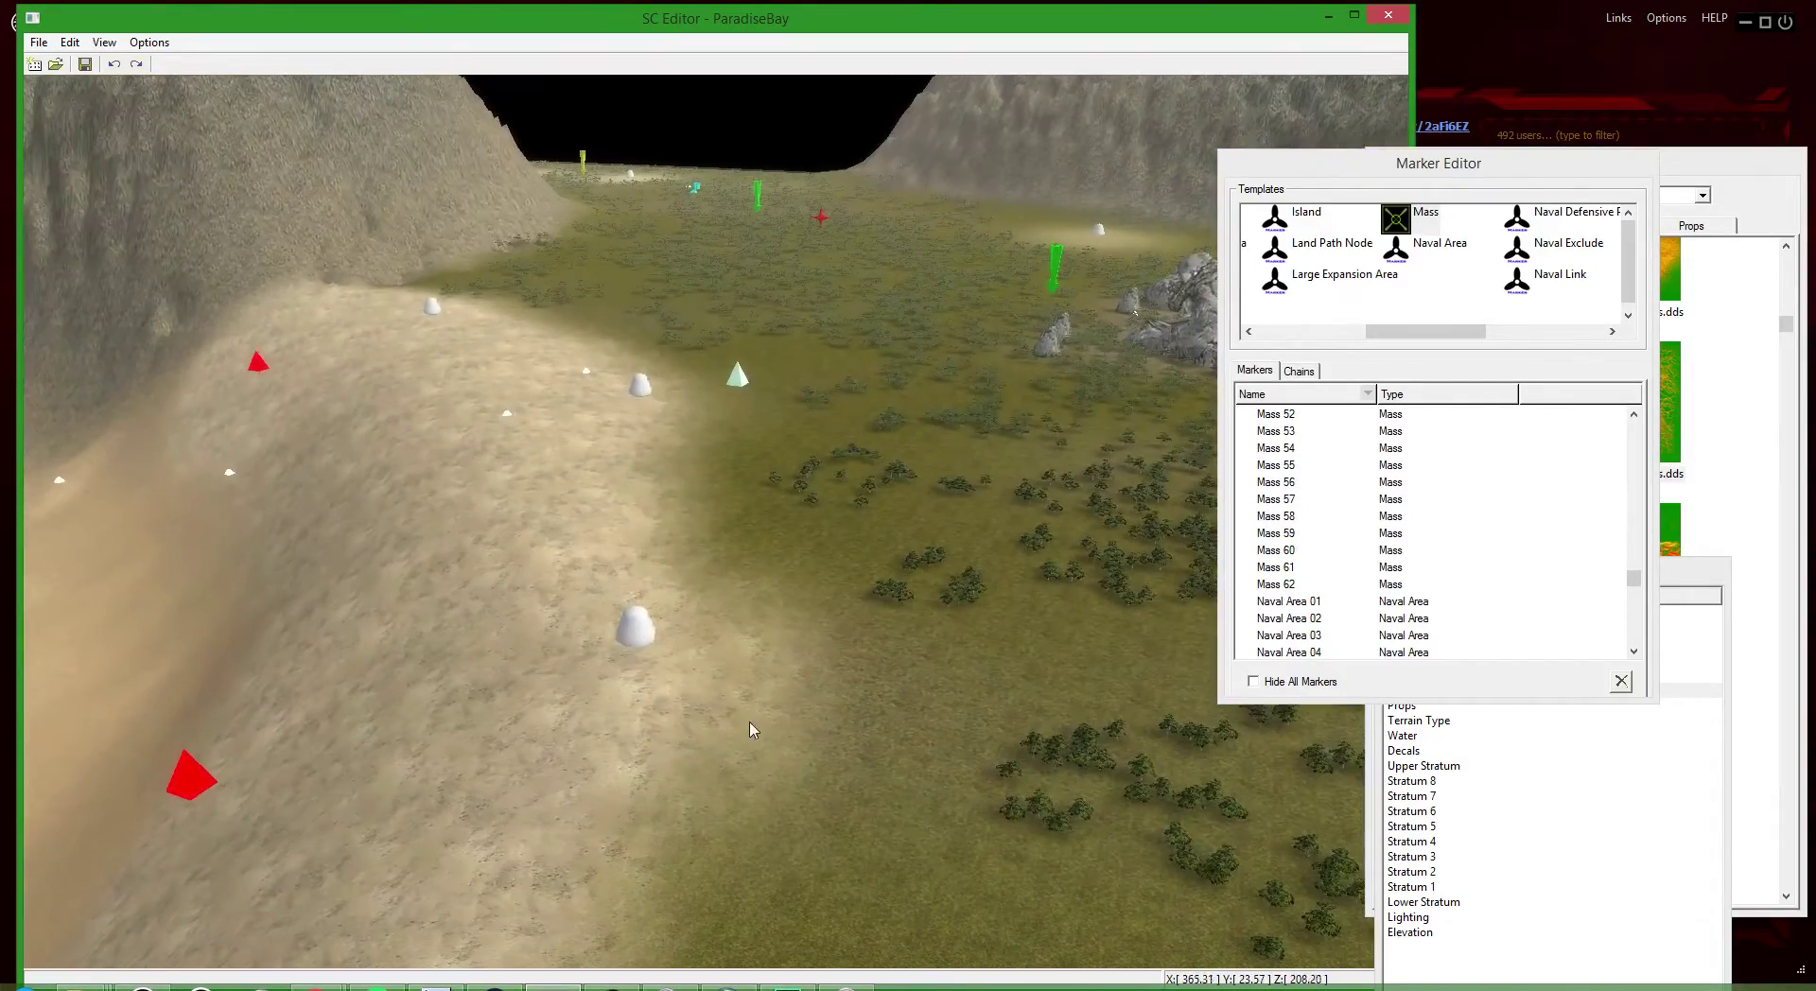
pyautogui.moveTo(750, 723); pyautogui.dragTo(372, 292)
pyautogui.click(451, 406)
pyautogui.moveTo(451, 406); pyautogui.dragTo(424, 480, button='middle')
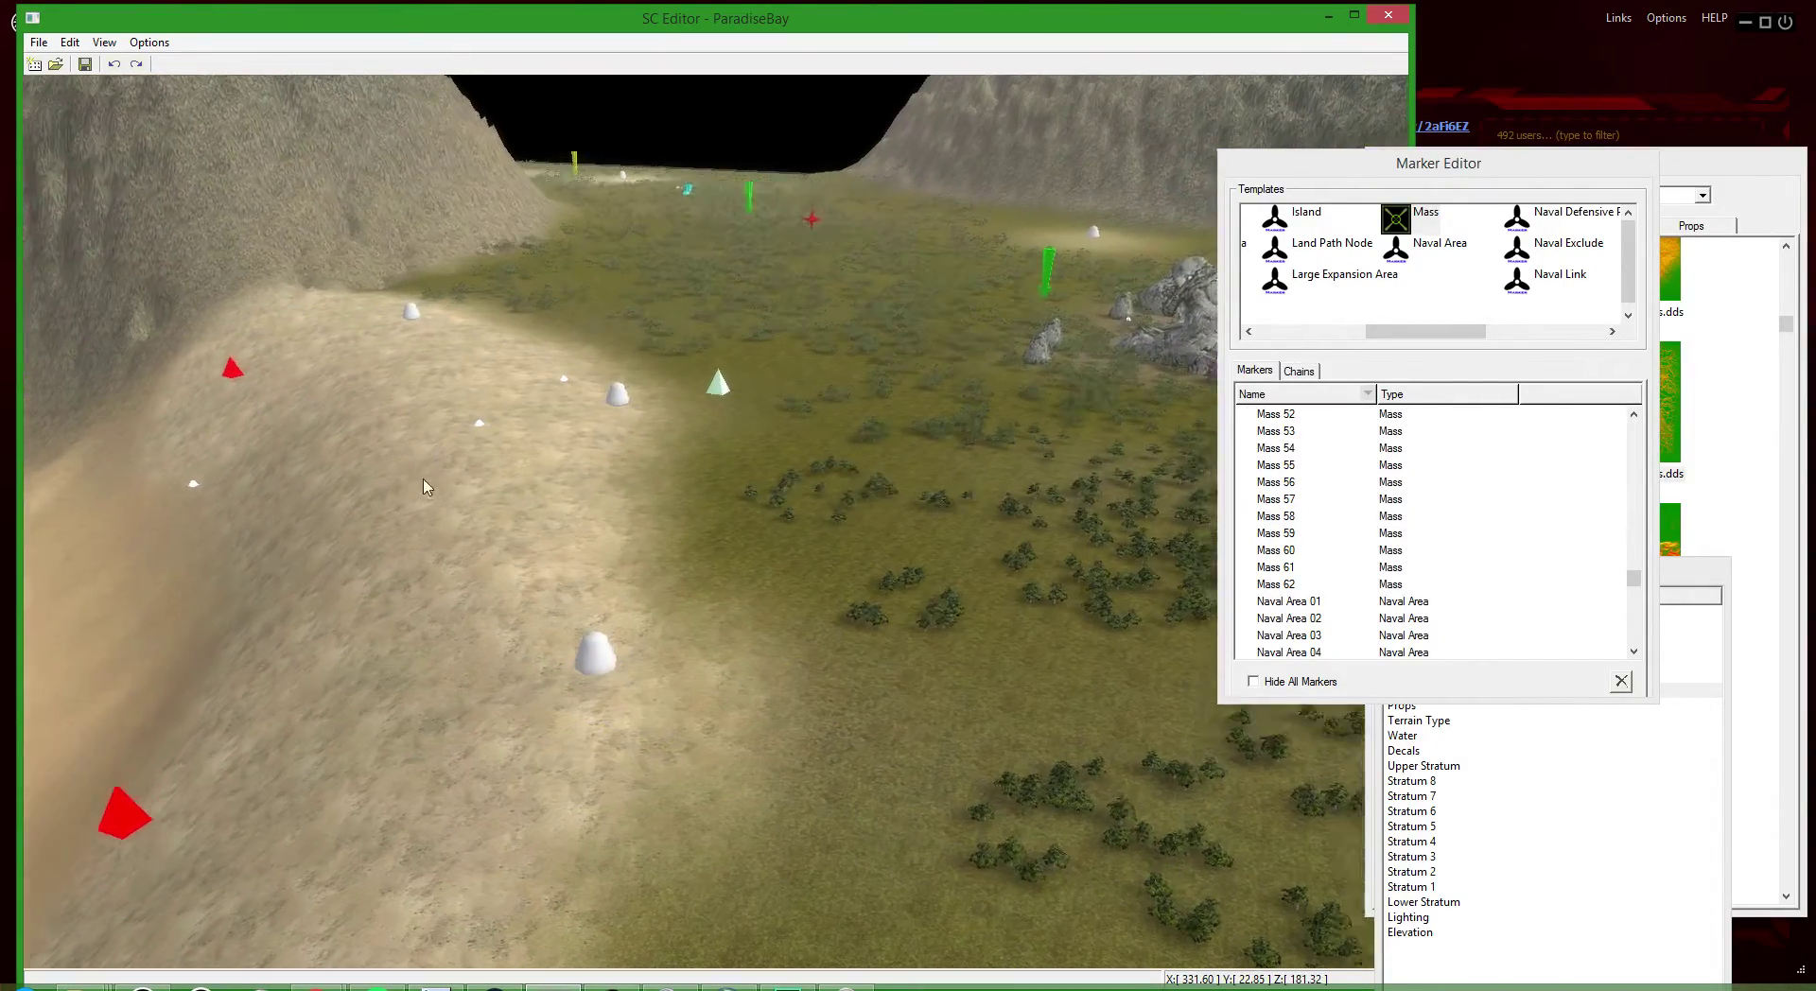
pyautogui.scroll(-3, 424, 480)
pyautogui.moveTo(908, 689); pyautogui.dragTo(510, 335)
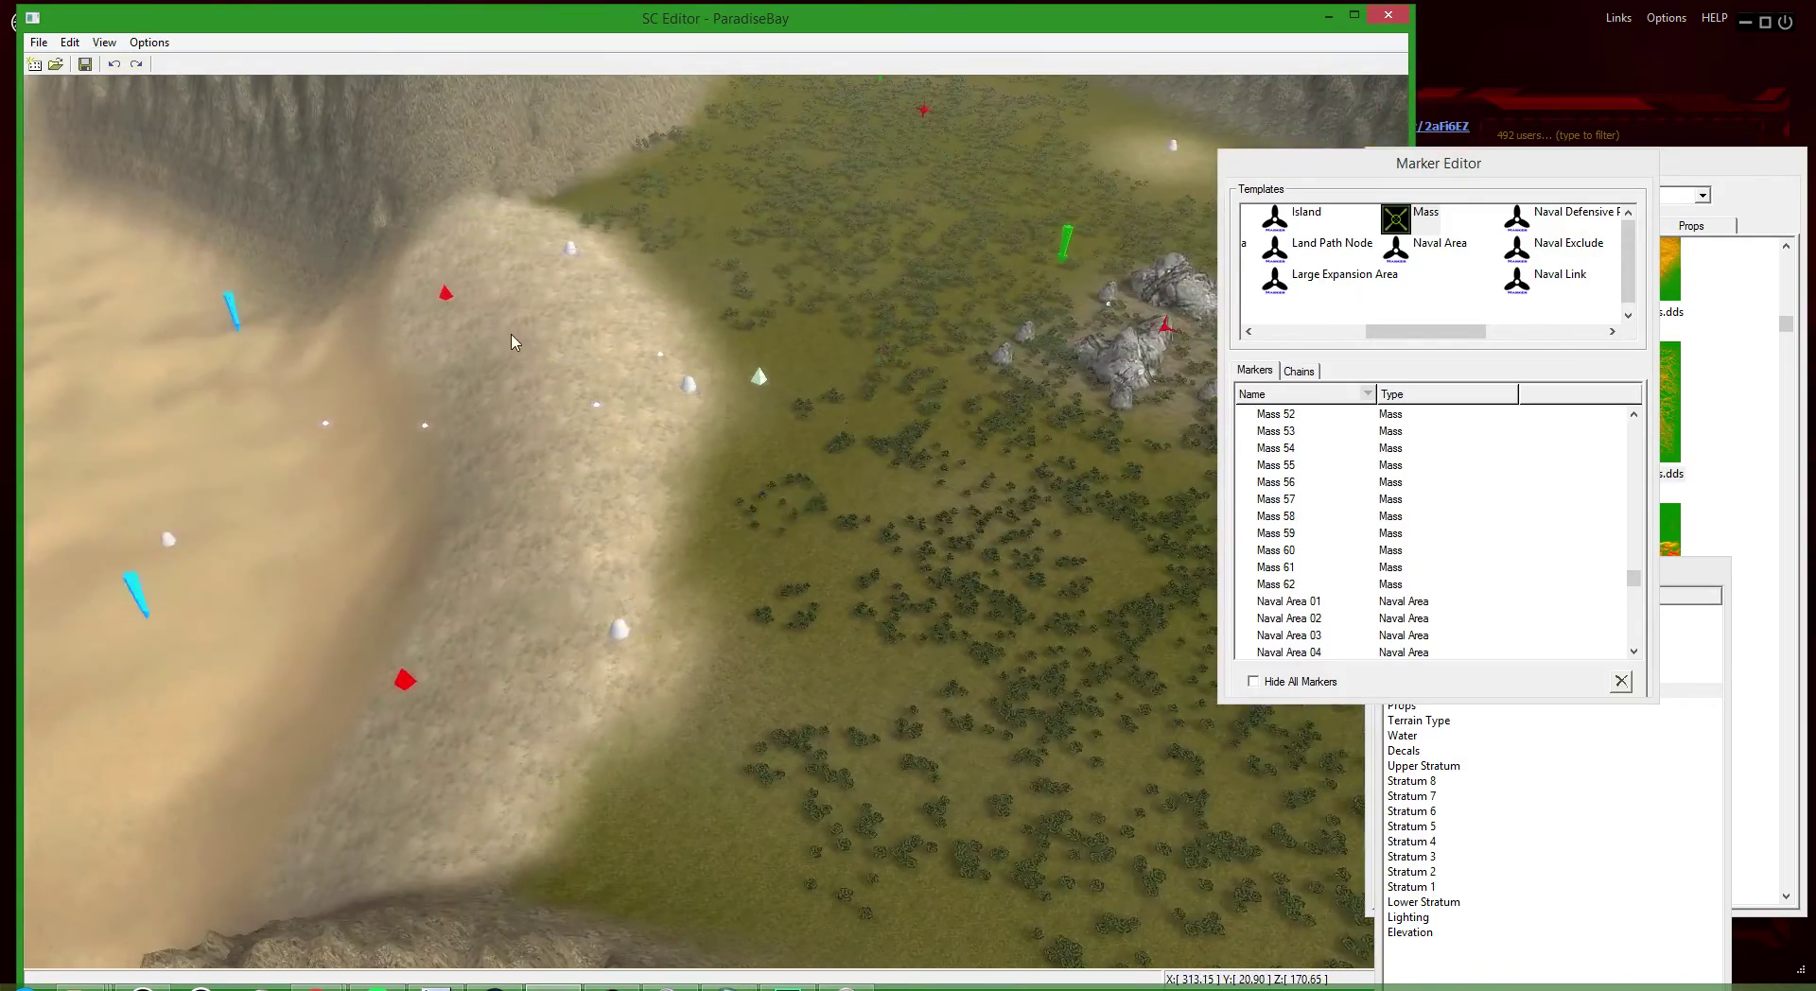
# - Box-select the markers around the northeastern rock cluster and its neighboring clearings to review the mass markers there
pyautogui.scroll(-5, 512, 335)
pyautogui.scroll(4, 1094, 265)
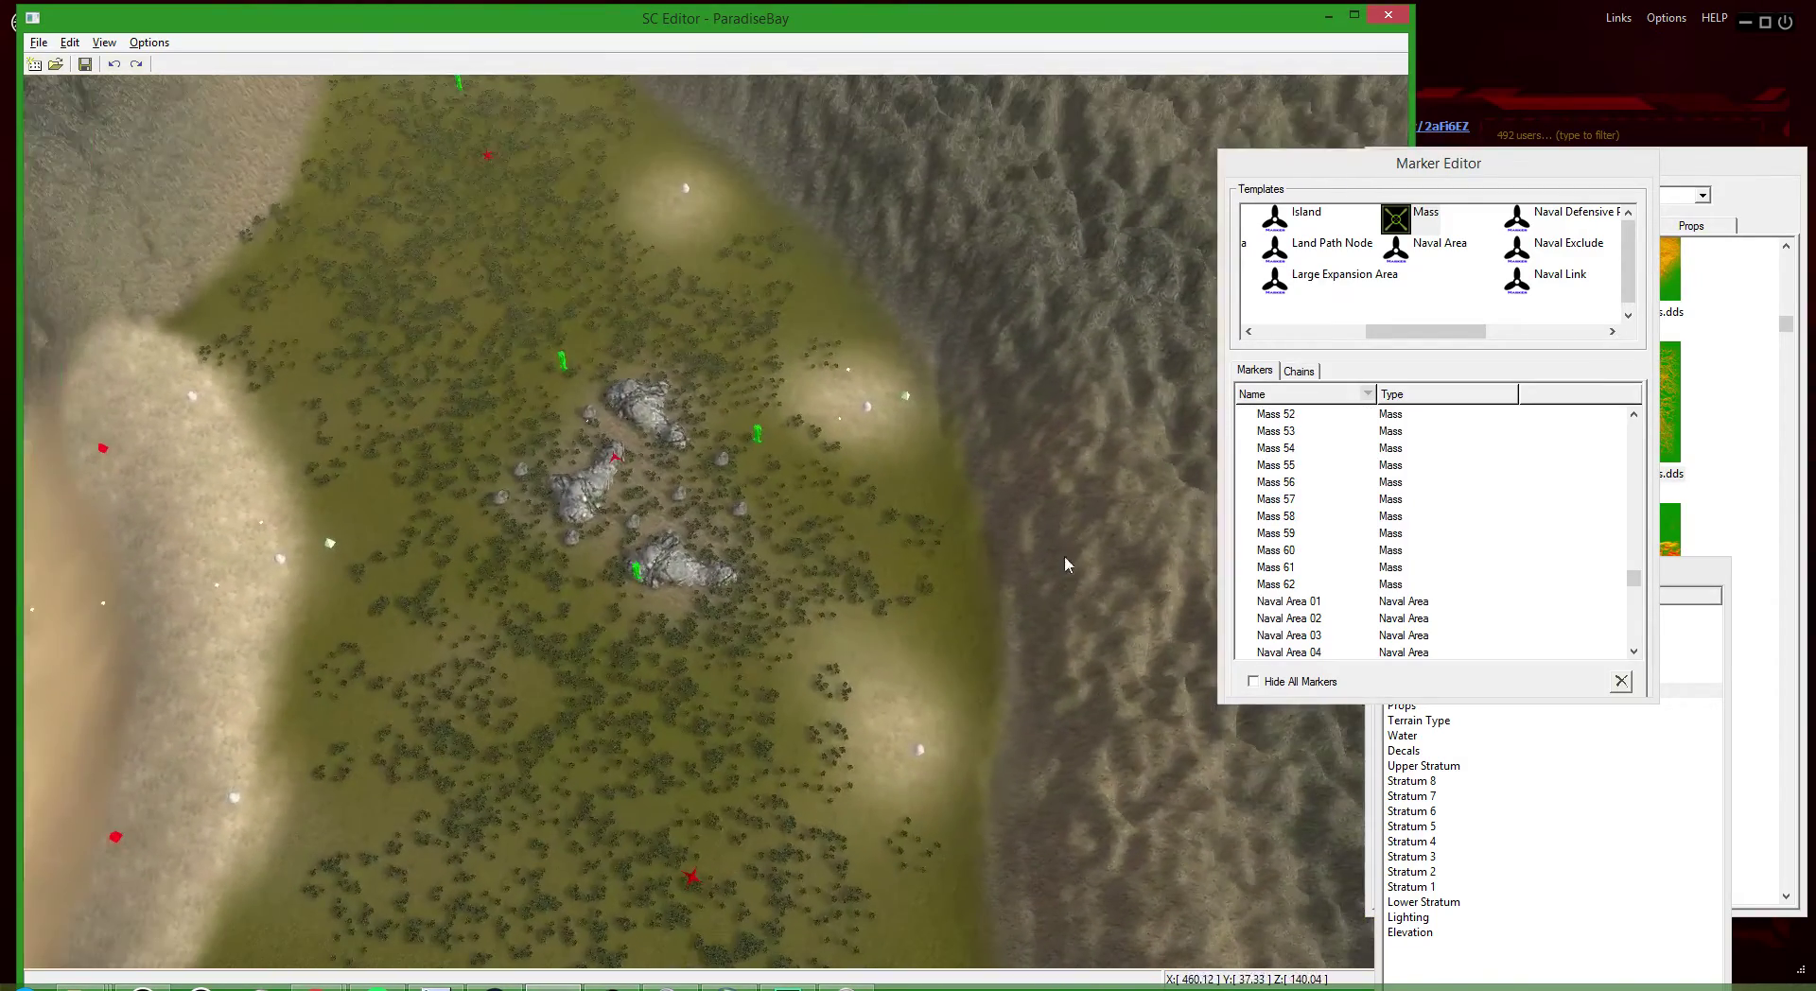
pyautogui.moveTo(985, 677); pyautogui.dragTo(515, 149)
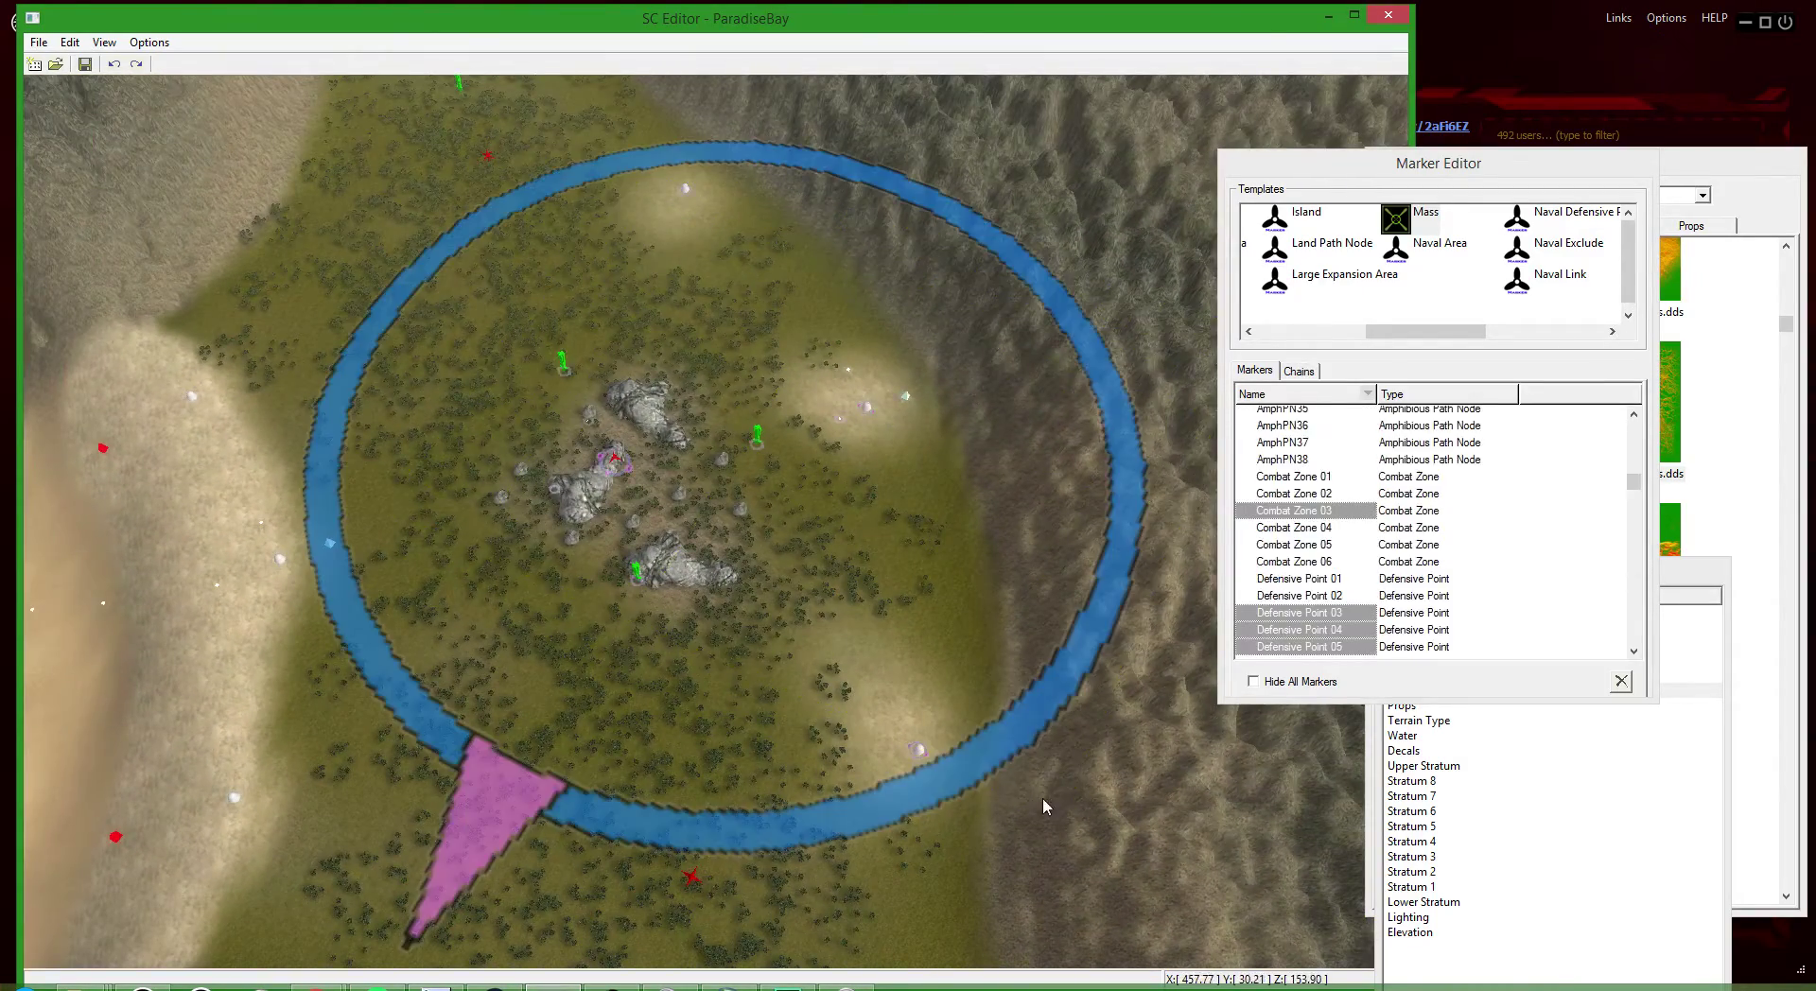
pyautogui.moveTo(1044, 801); pyautogui.dragTo(704, 145)
pyautogui.scroll(-2, 890, 607)
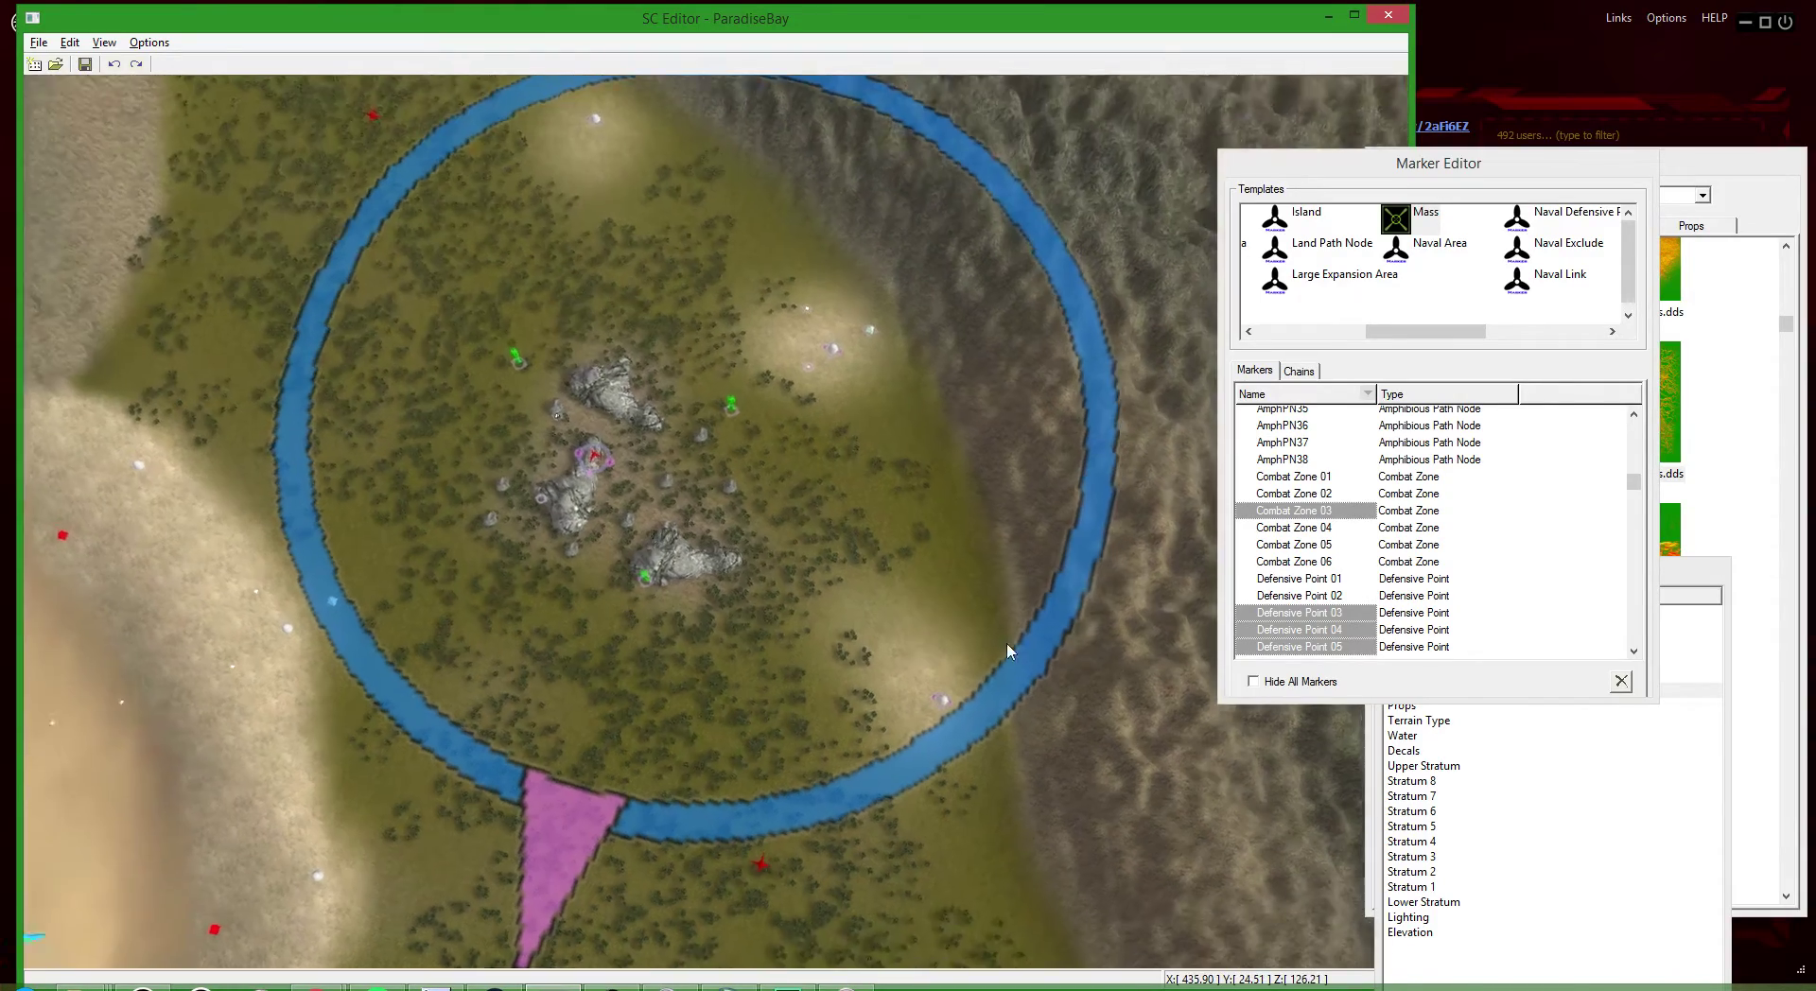
# - Clear the selection around the northeastern rock cluster and box-select the markers on the wooded plain south of it for review
pyautogui.scroll(-2, 894, 605)
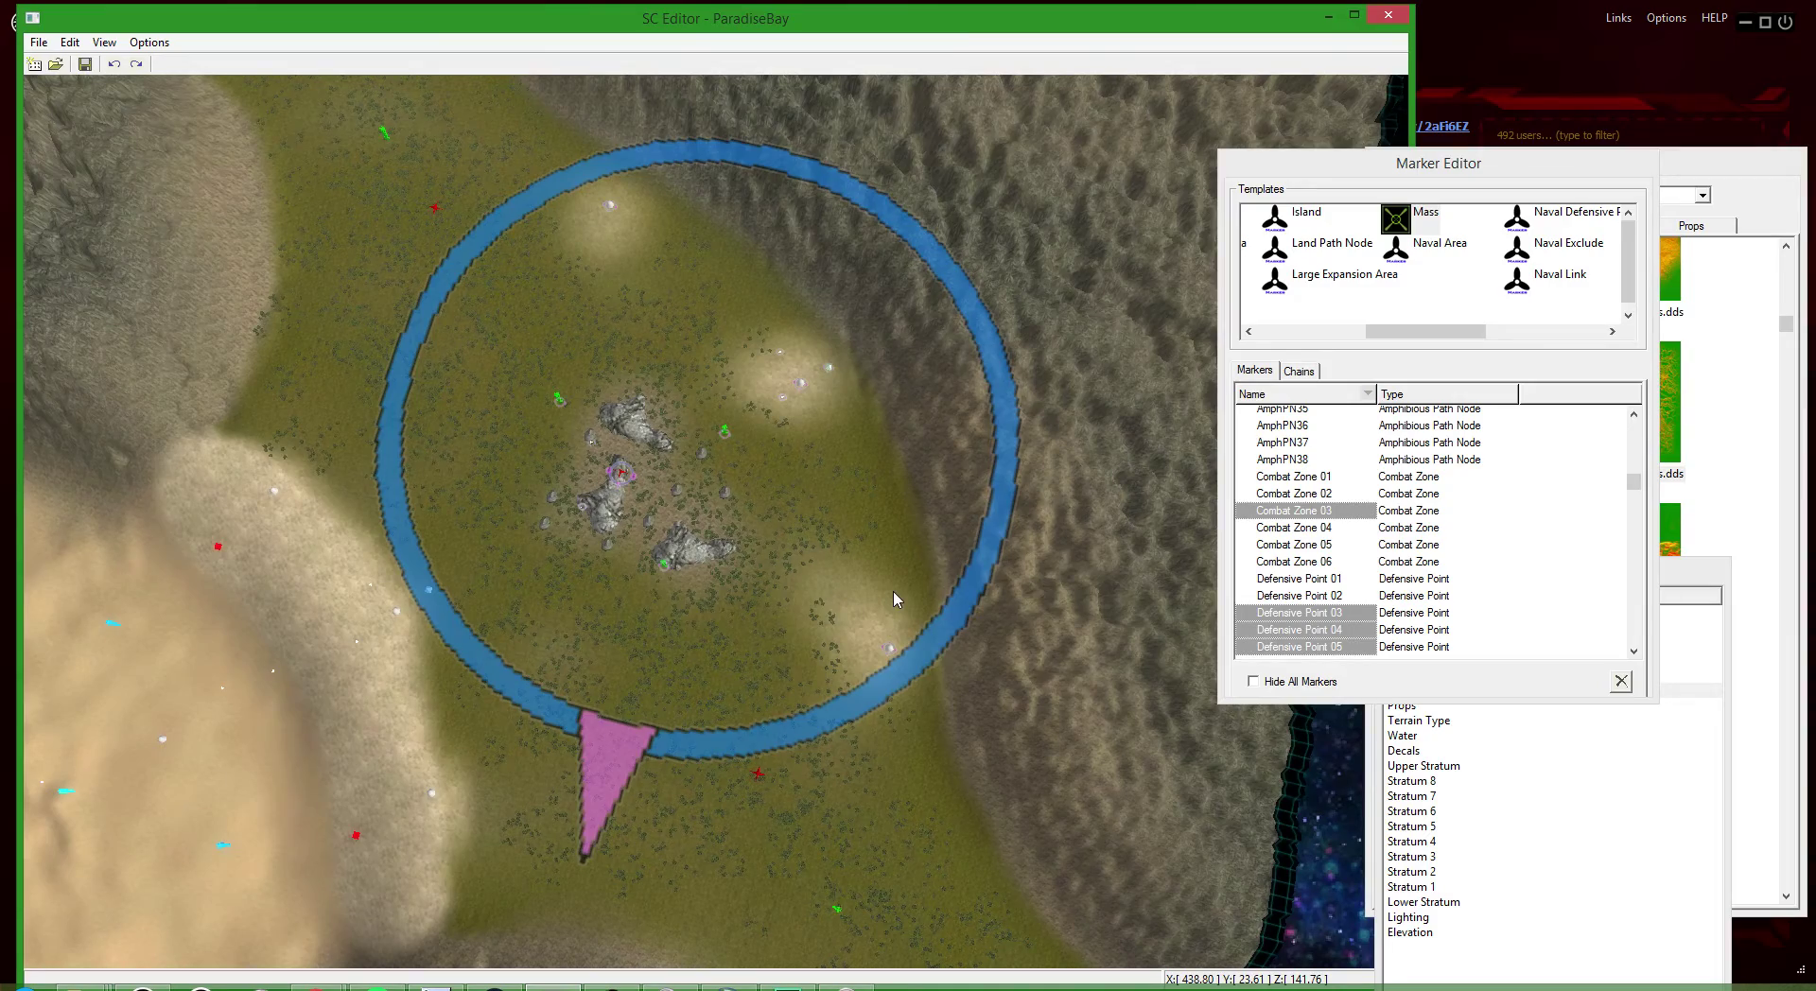
pyautogui.click(891, 588)
pyautogui.scroll(-5, 891, 588)
pyautogui.scroll(5, 1031, 750)
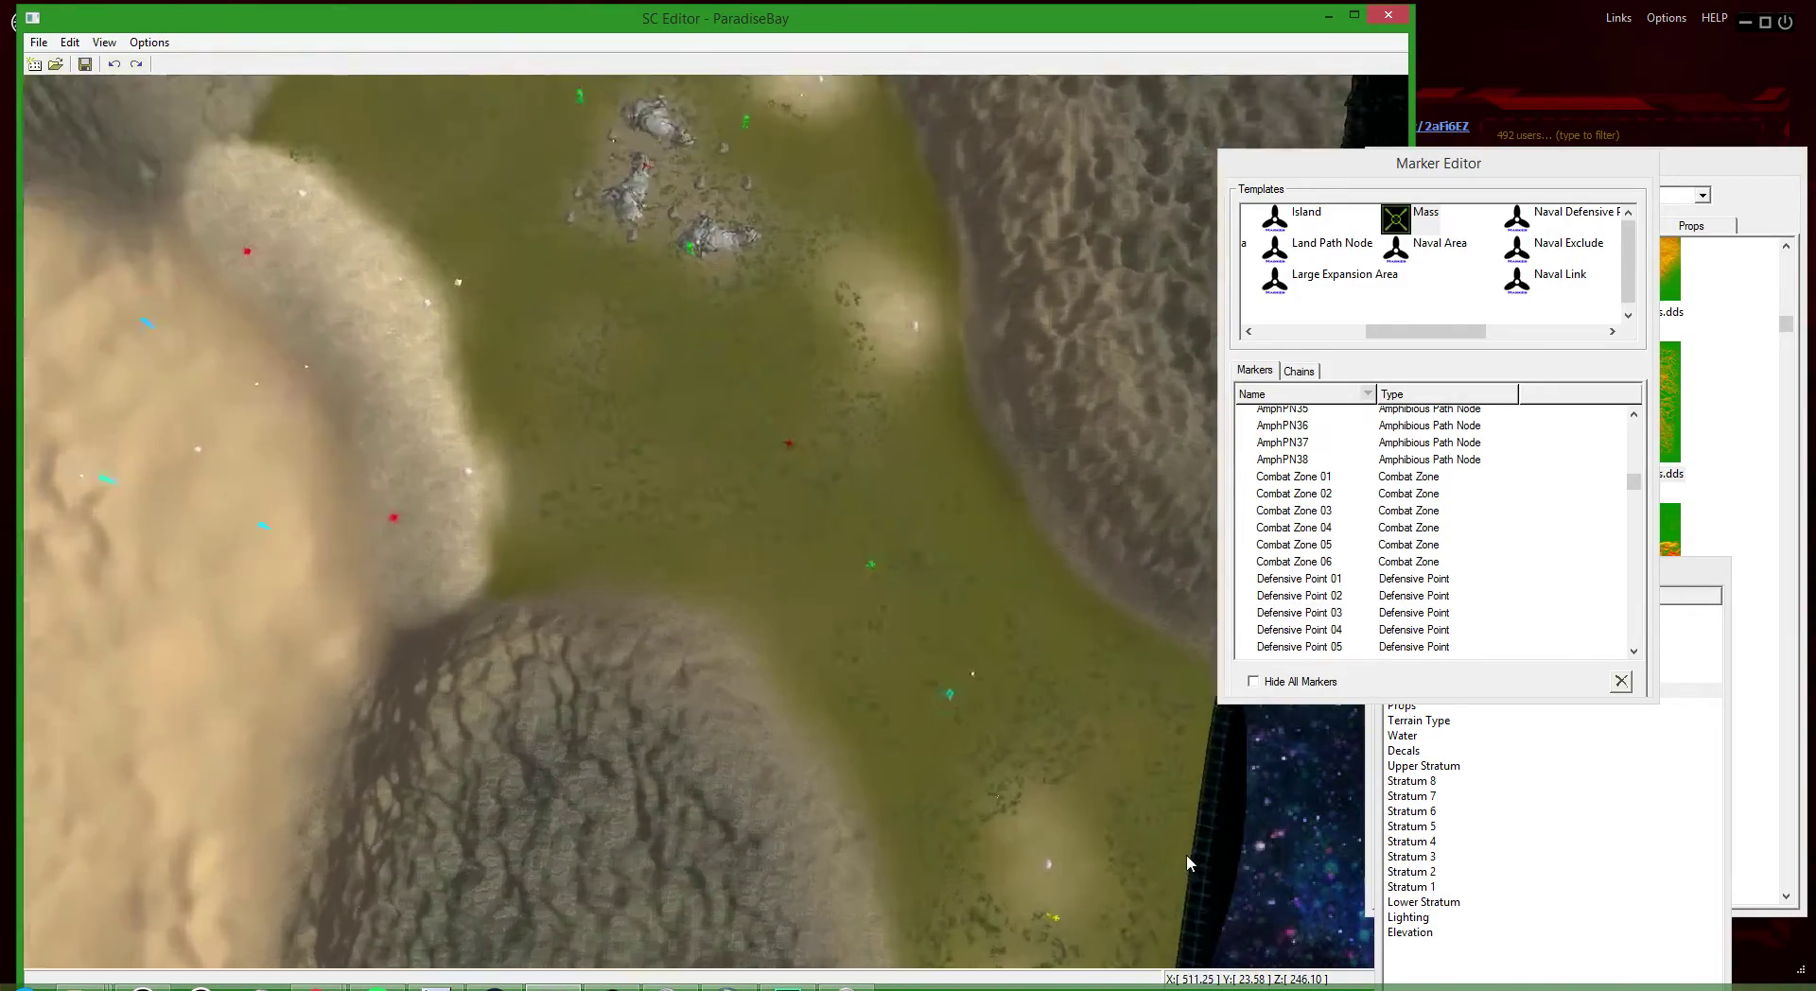
pyautogui.scroll(2, 1148, 797)
pyautogui.scroll(-3, 950, 658)
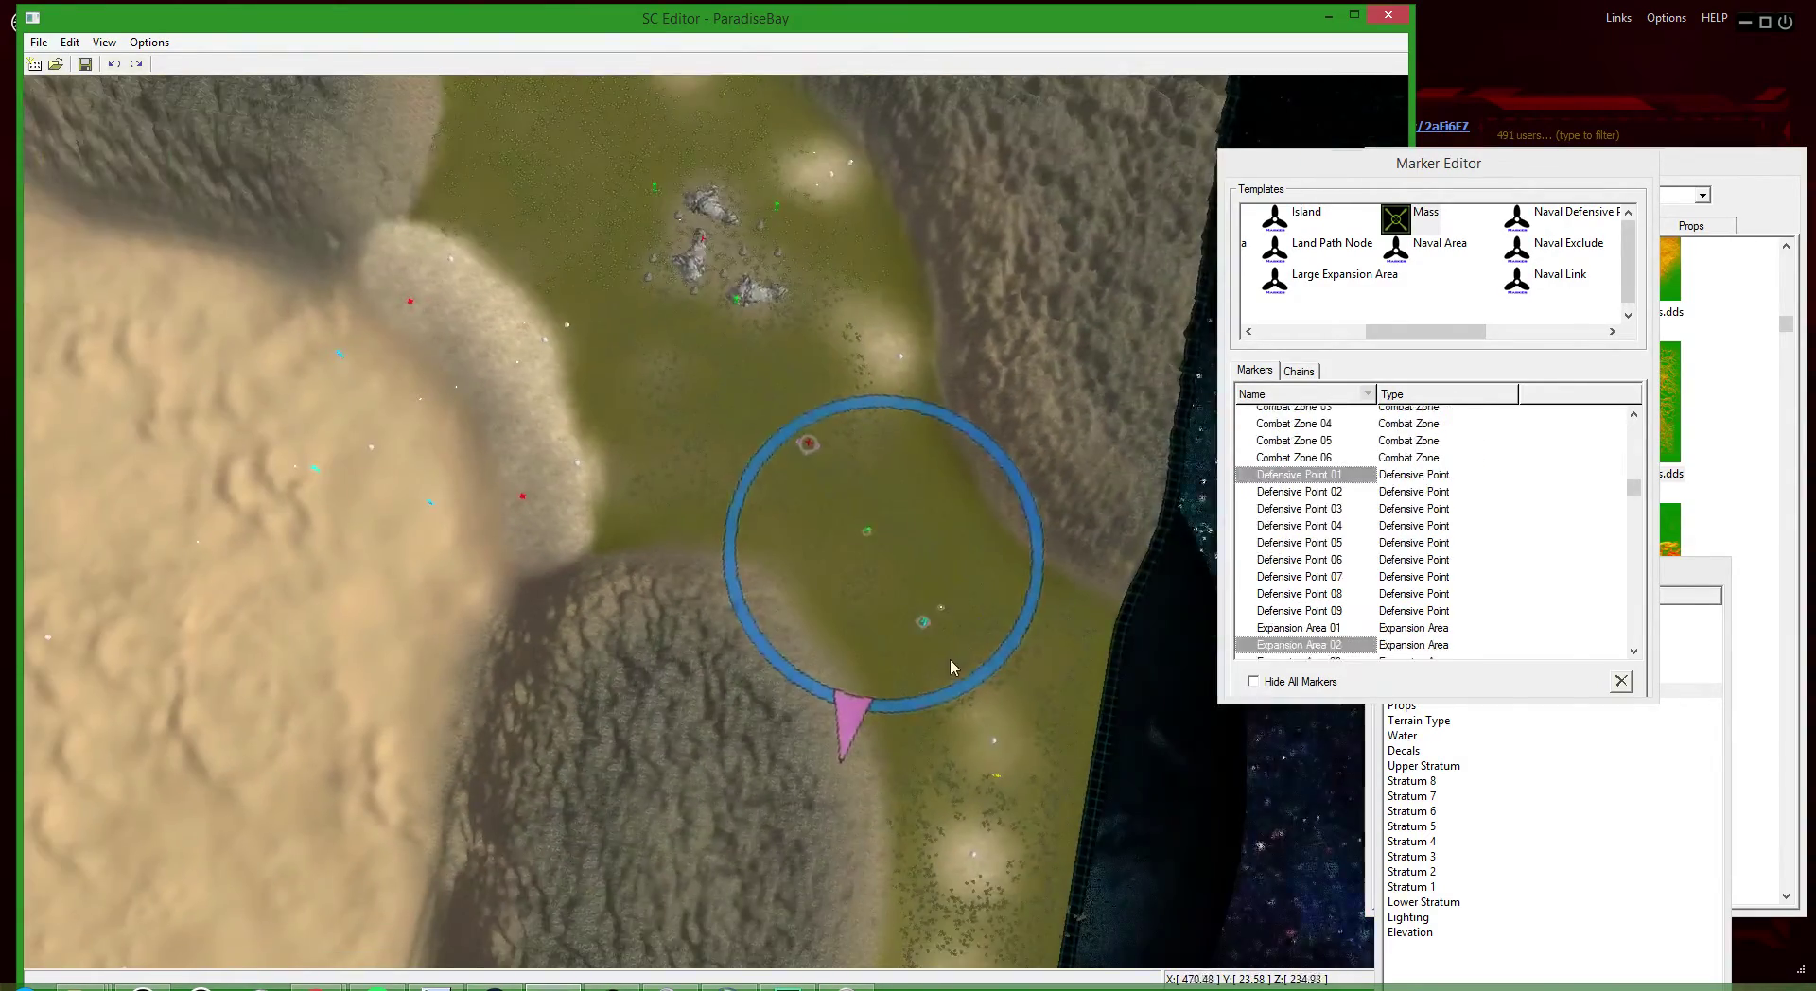
# - Inspect the mass markers in the clearings between the eastern plateau and the map's eastern edge, down to the southeastern base
pyautogui.scroll(6, 1031, 762)
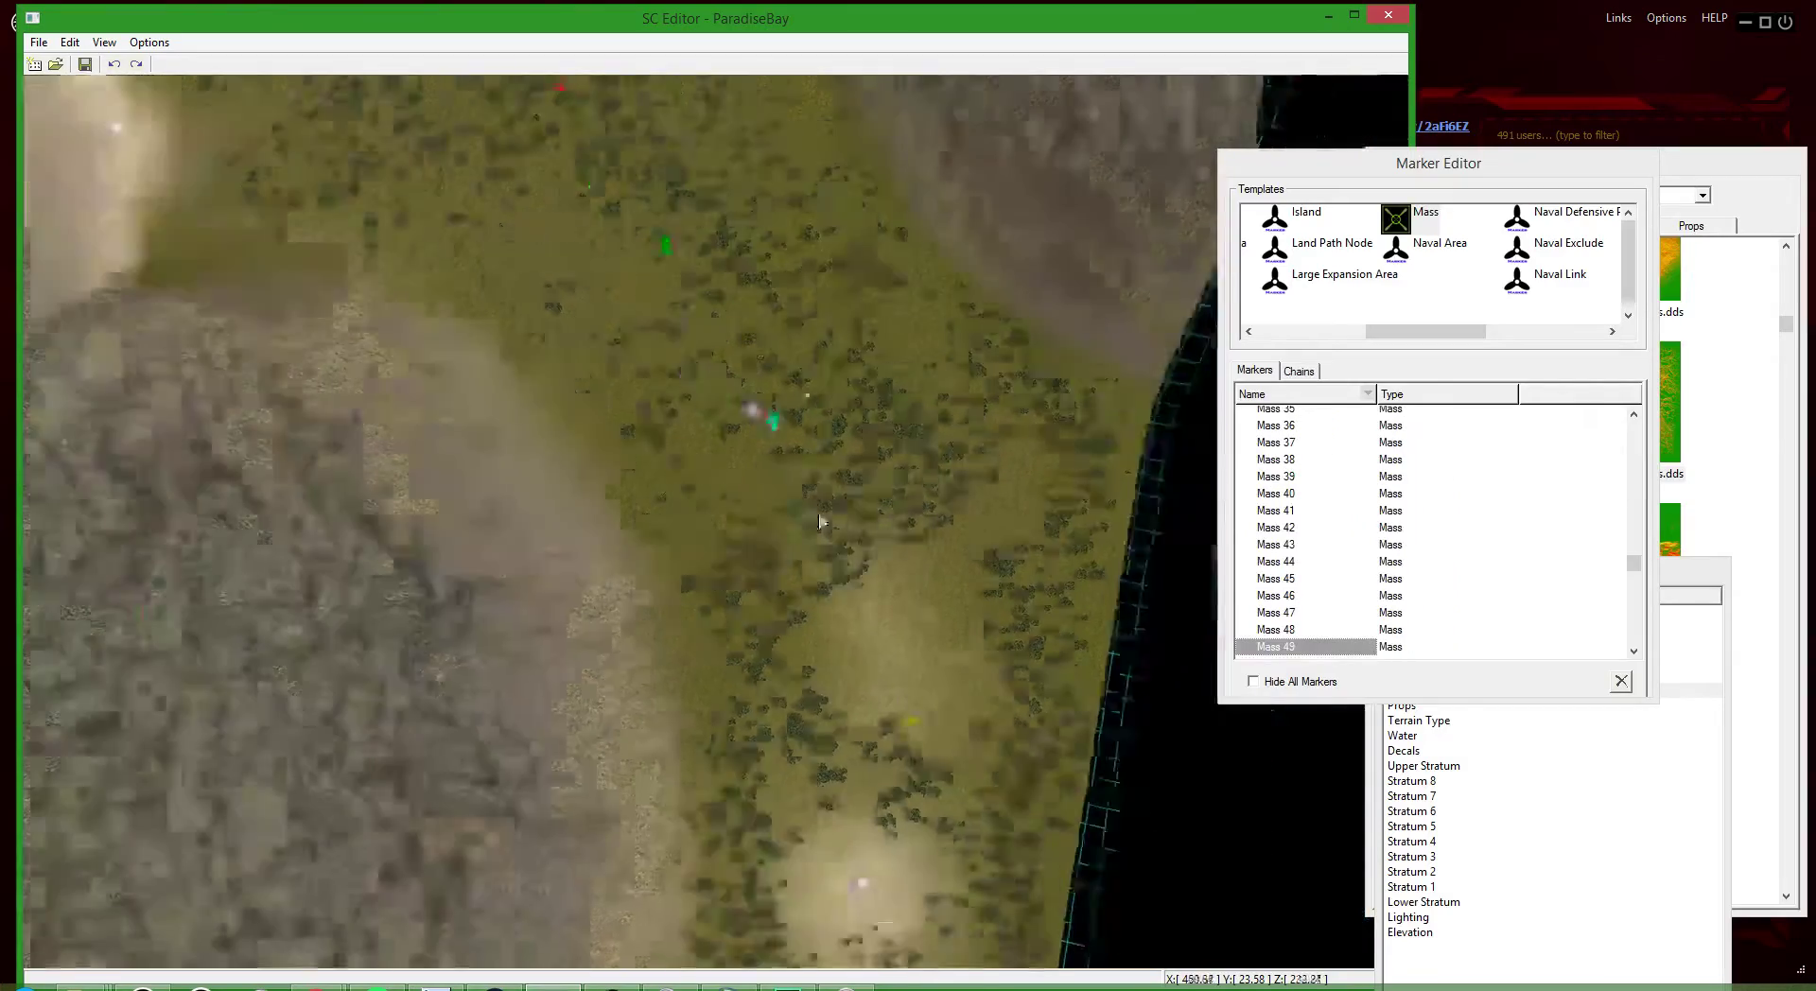
pyautogui.scroll(-5, 820, 521)
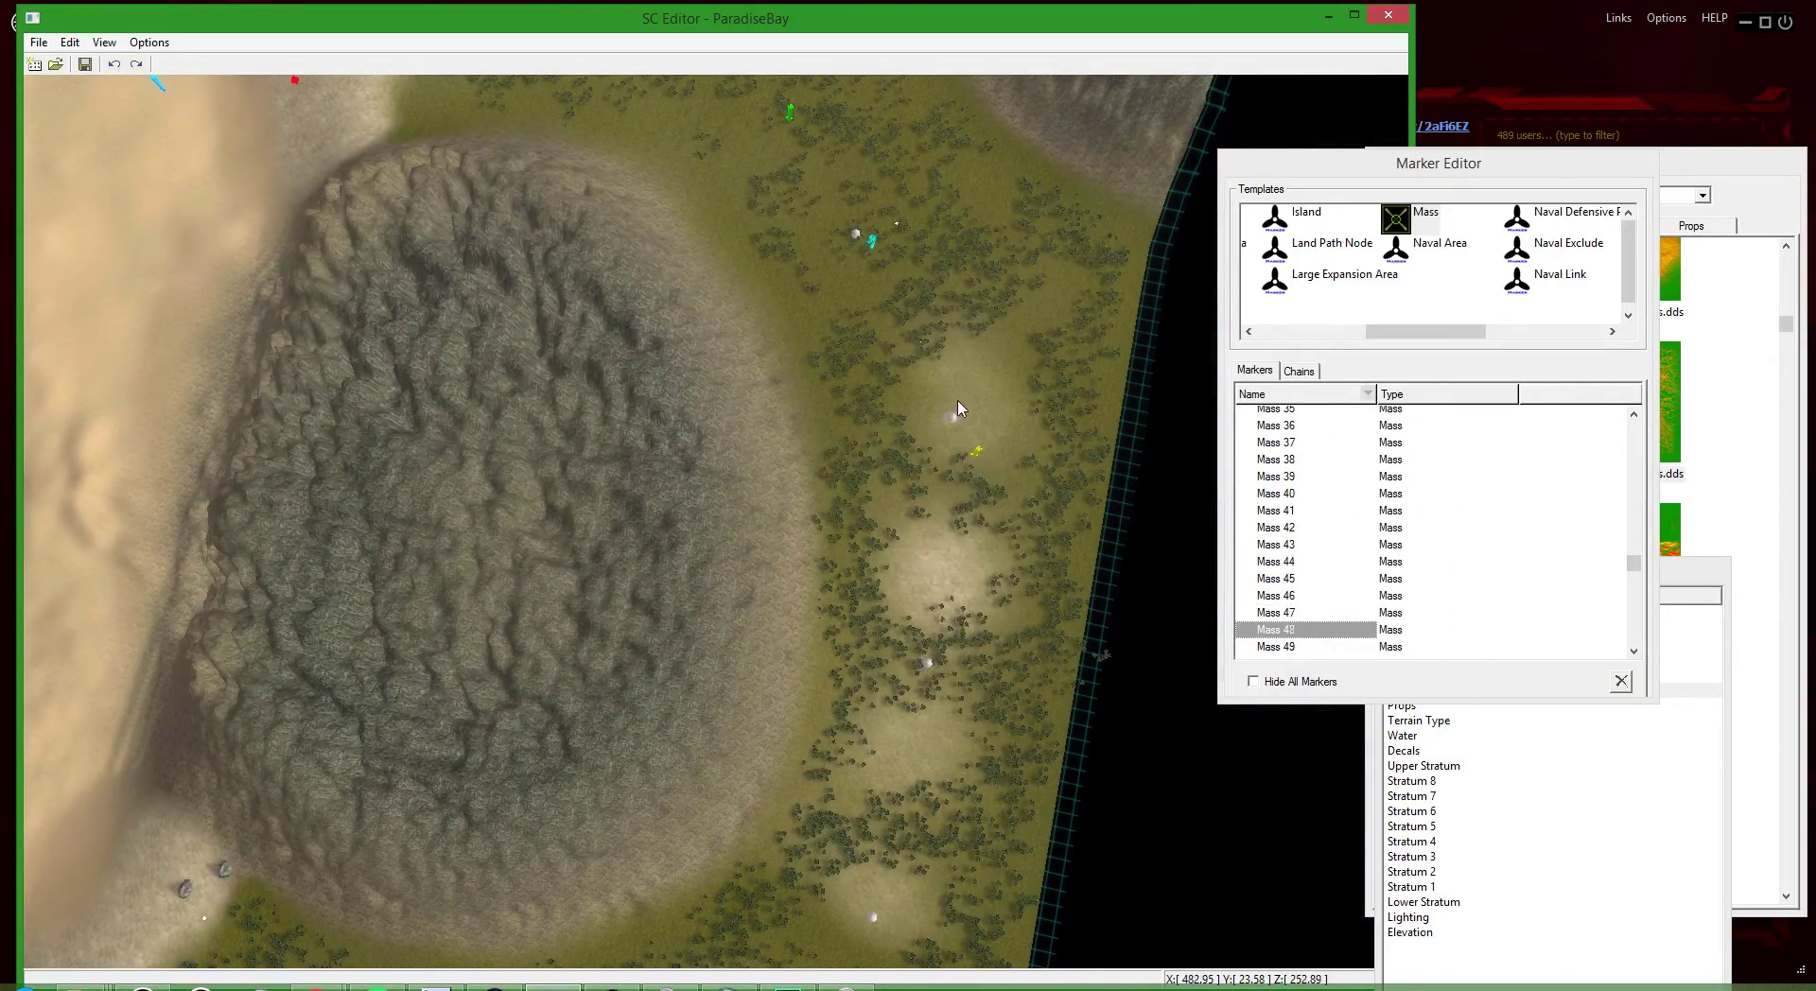
pyautogui.scroll(-5, 879, 331)
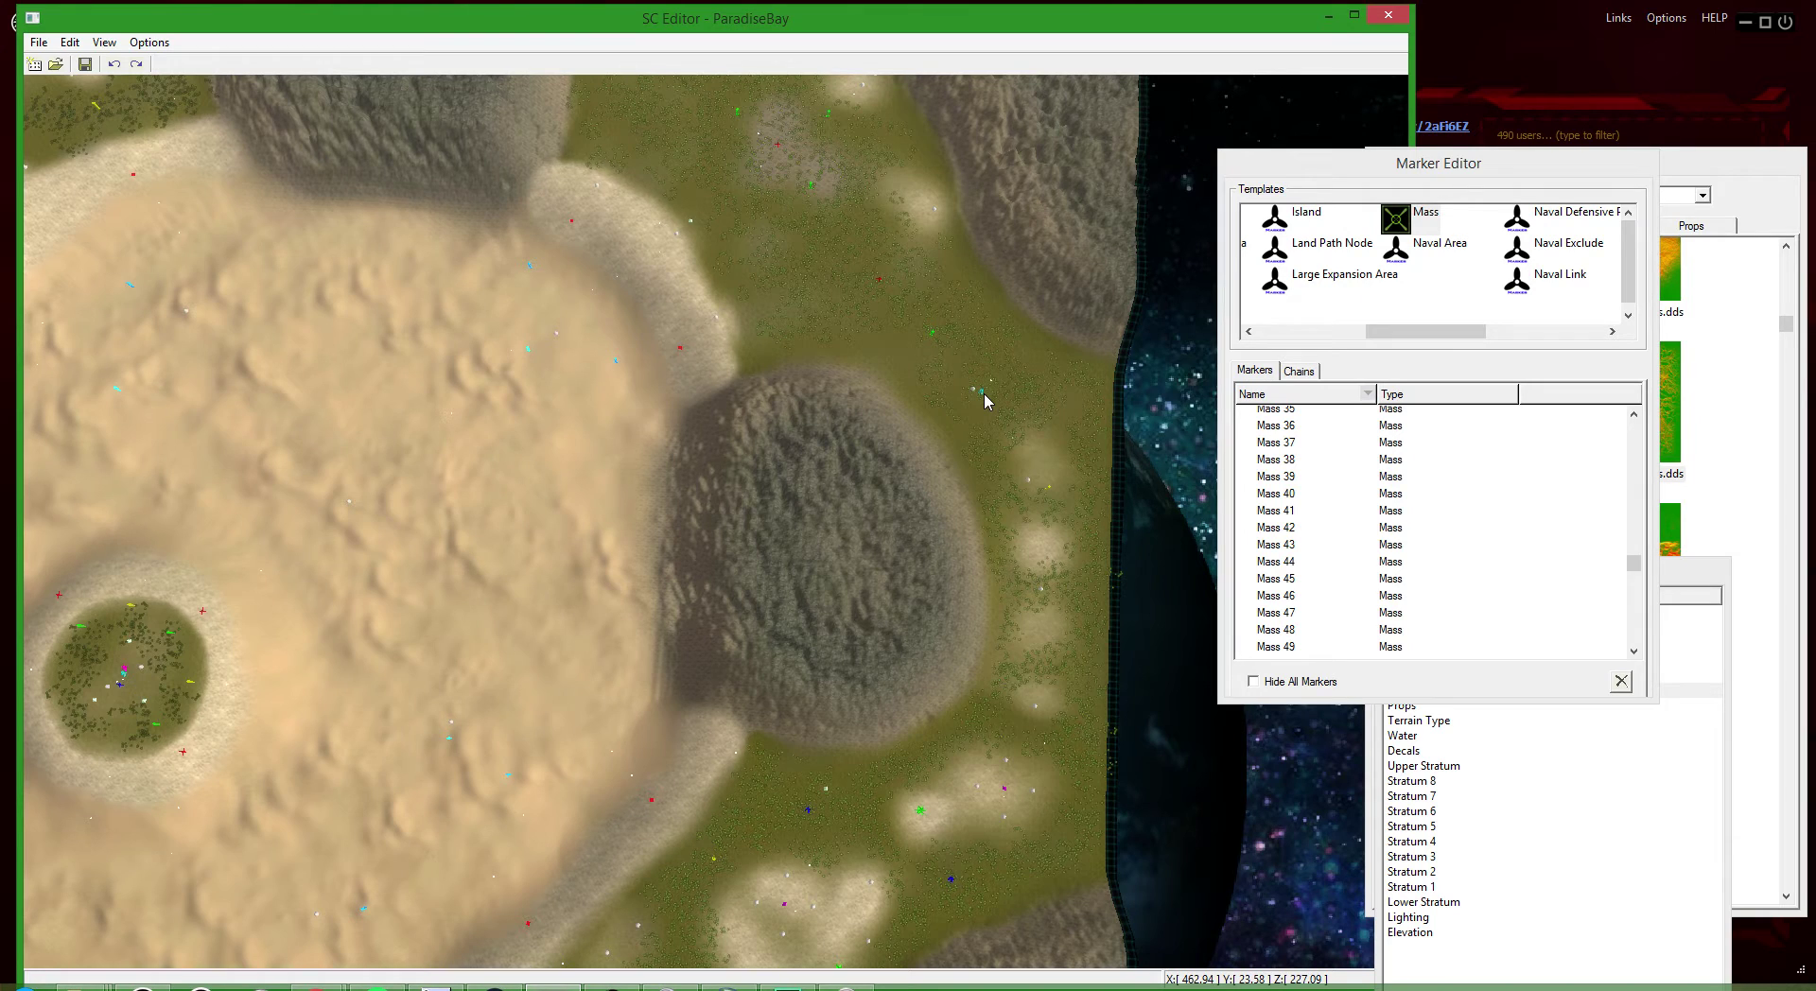
pyautogui.moveTo(976, 462); pyautogui.dragTo(987, 553, button='middle')
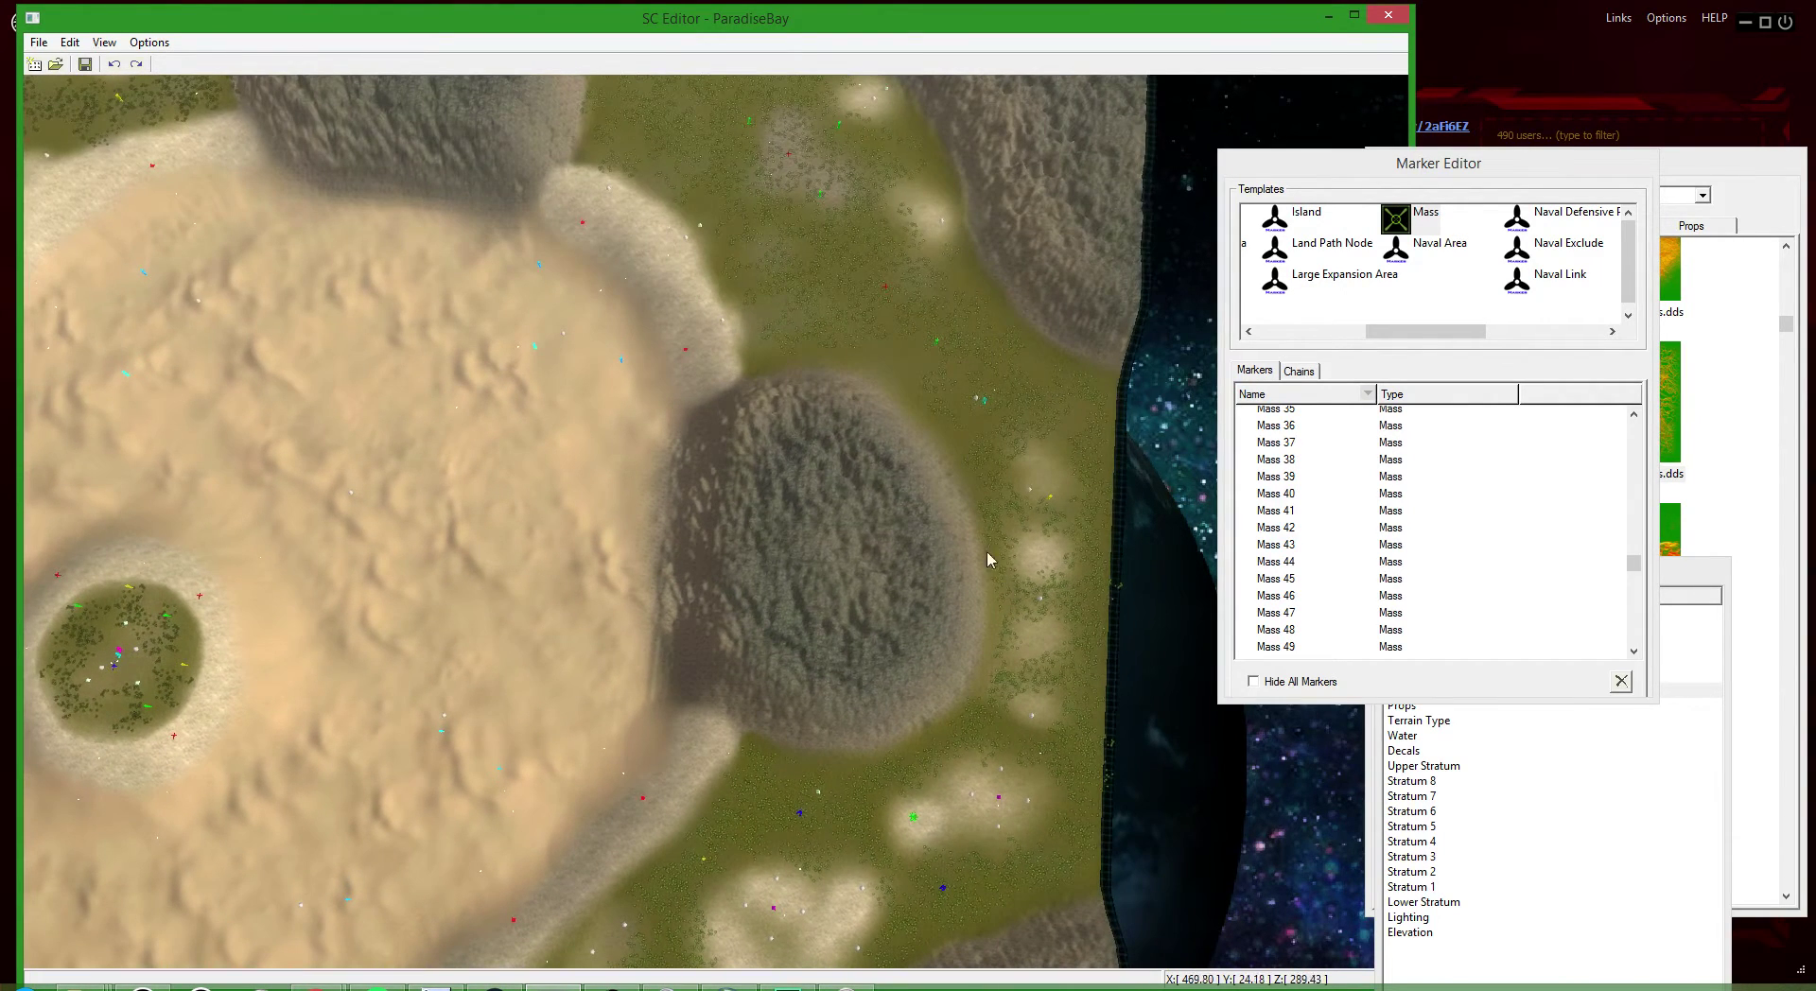
pyautogui.moveTo(1088, 838); pyautogui.dragTo(1083, 840)
pyautogui.click(1083, 840)
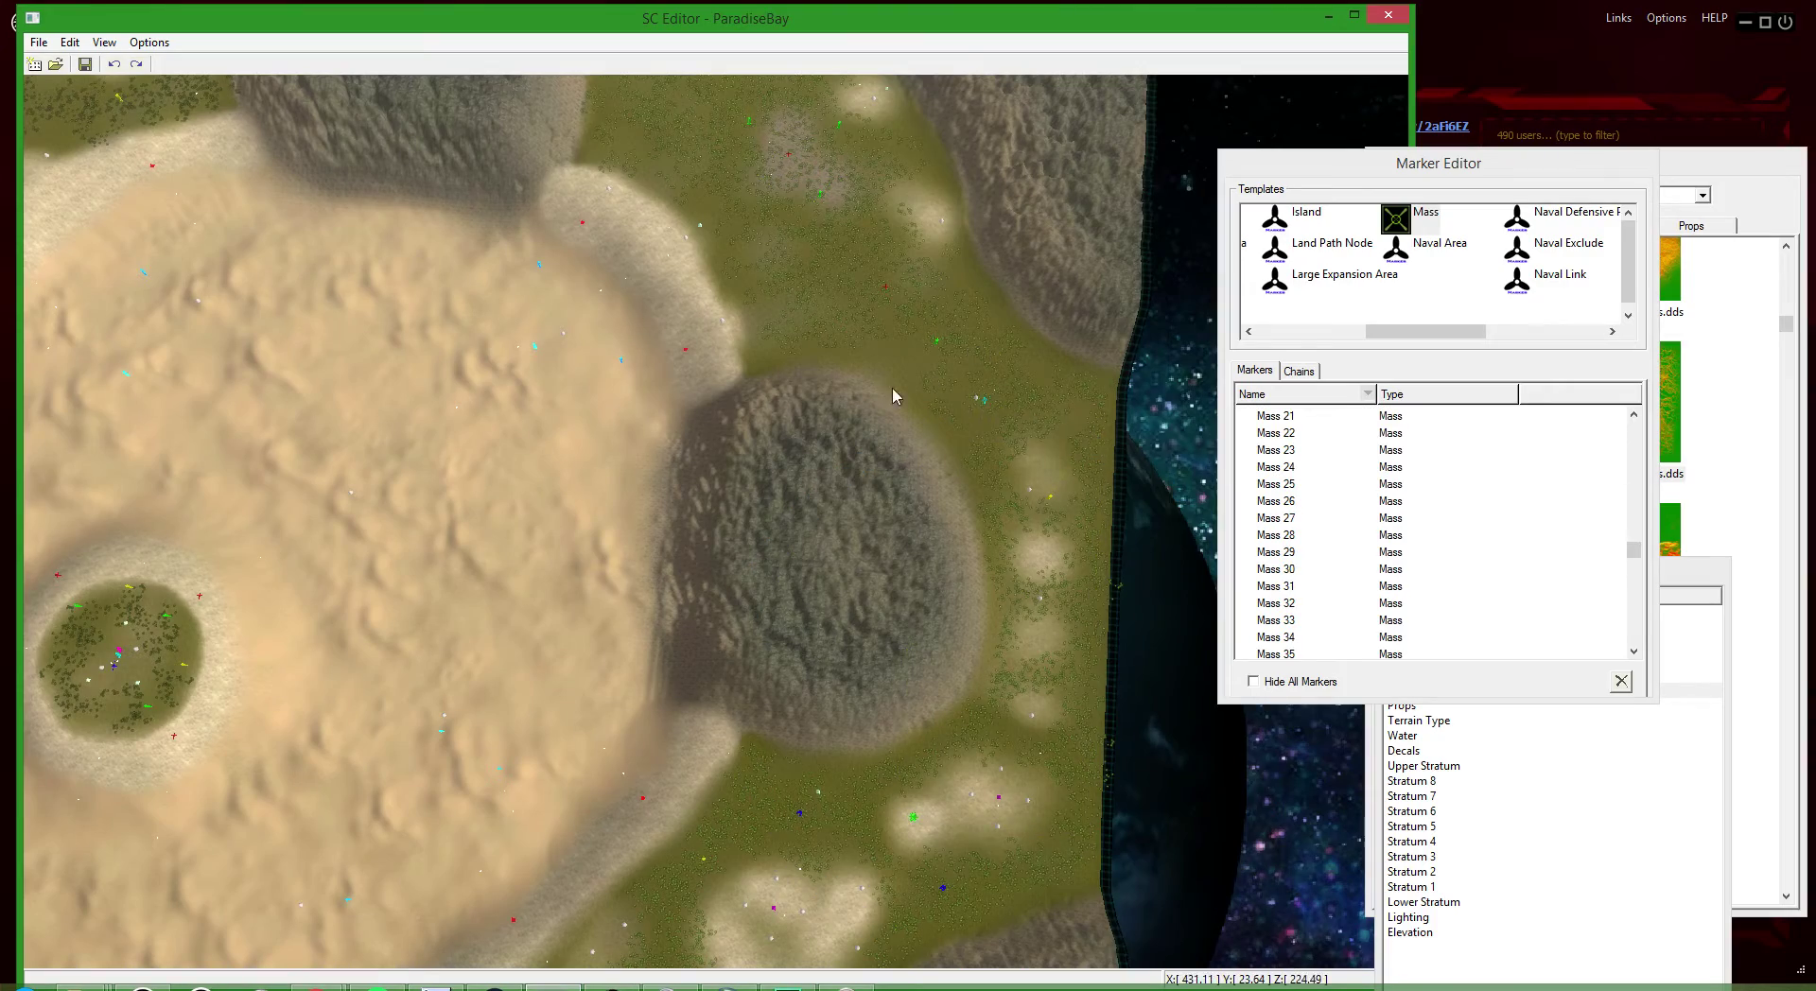
# - Box-select across the eastern plateau and its neighboring clearings to examine mass placement there from a tilted view
pyautogui.moveTo(727, 383); pyautogui.dragTo(965, 729)
pyautogui.scroll(4, 1129, 671)
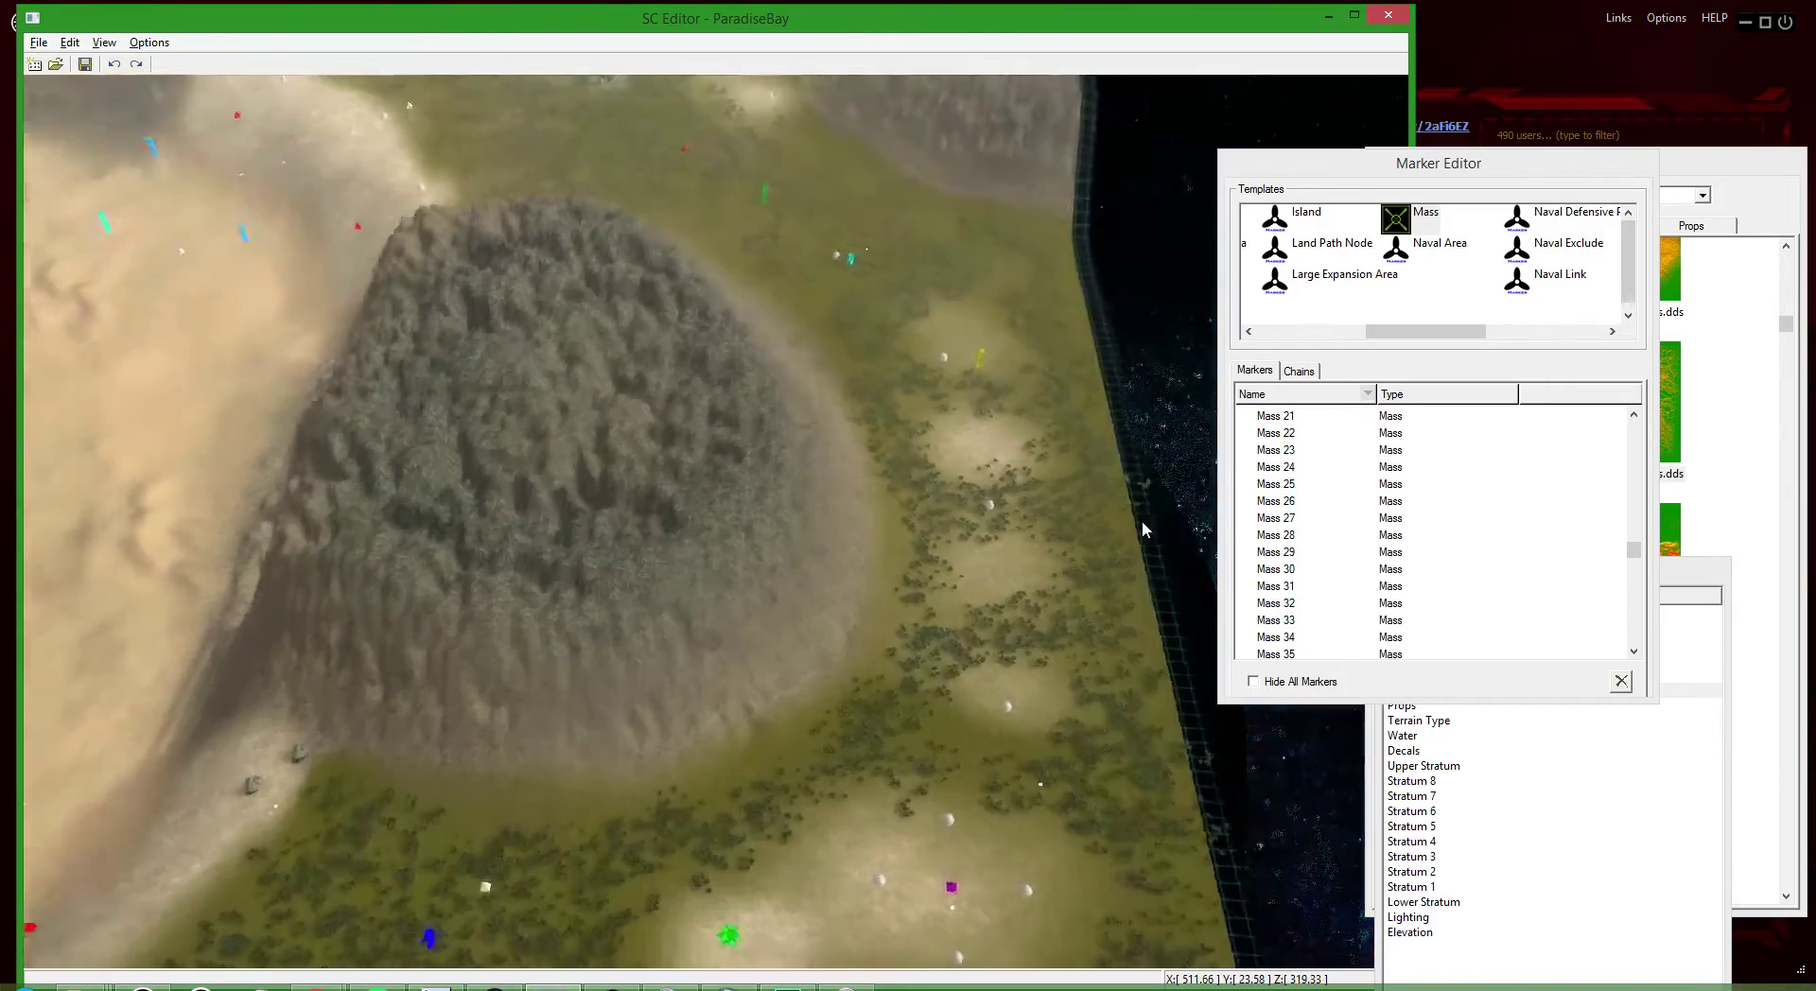
pyautogui.scroll(5, 1143, 520)
pyautogui.moveTo(569, 331)
pyautogui.mouseDown()
pyautogui.moveTo(1188, 780)
pyautogui.moveTo(1332, 806)
pyautogui.moveTo(1352, 796)
pyautogui.moveTo(1332, 757)
pyautogui.mouseUp()
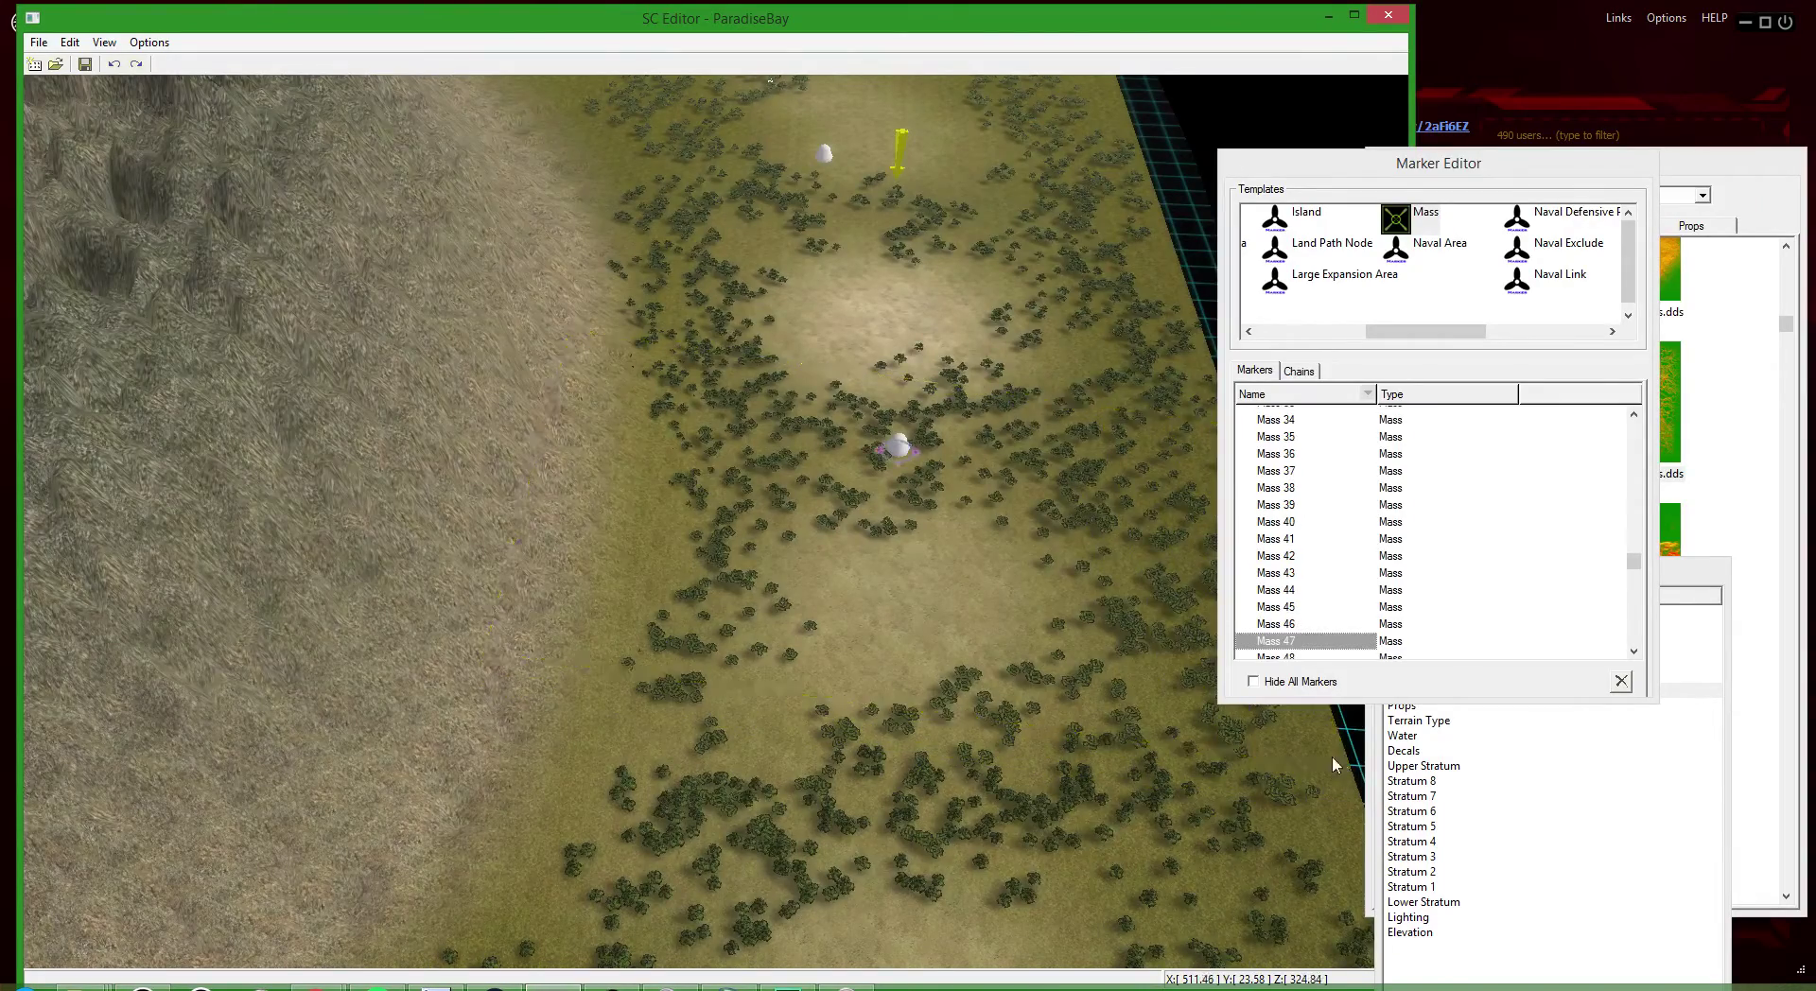
pyautogui.scroll(-10, 871, 627)
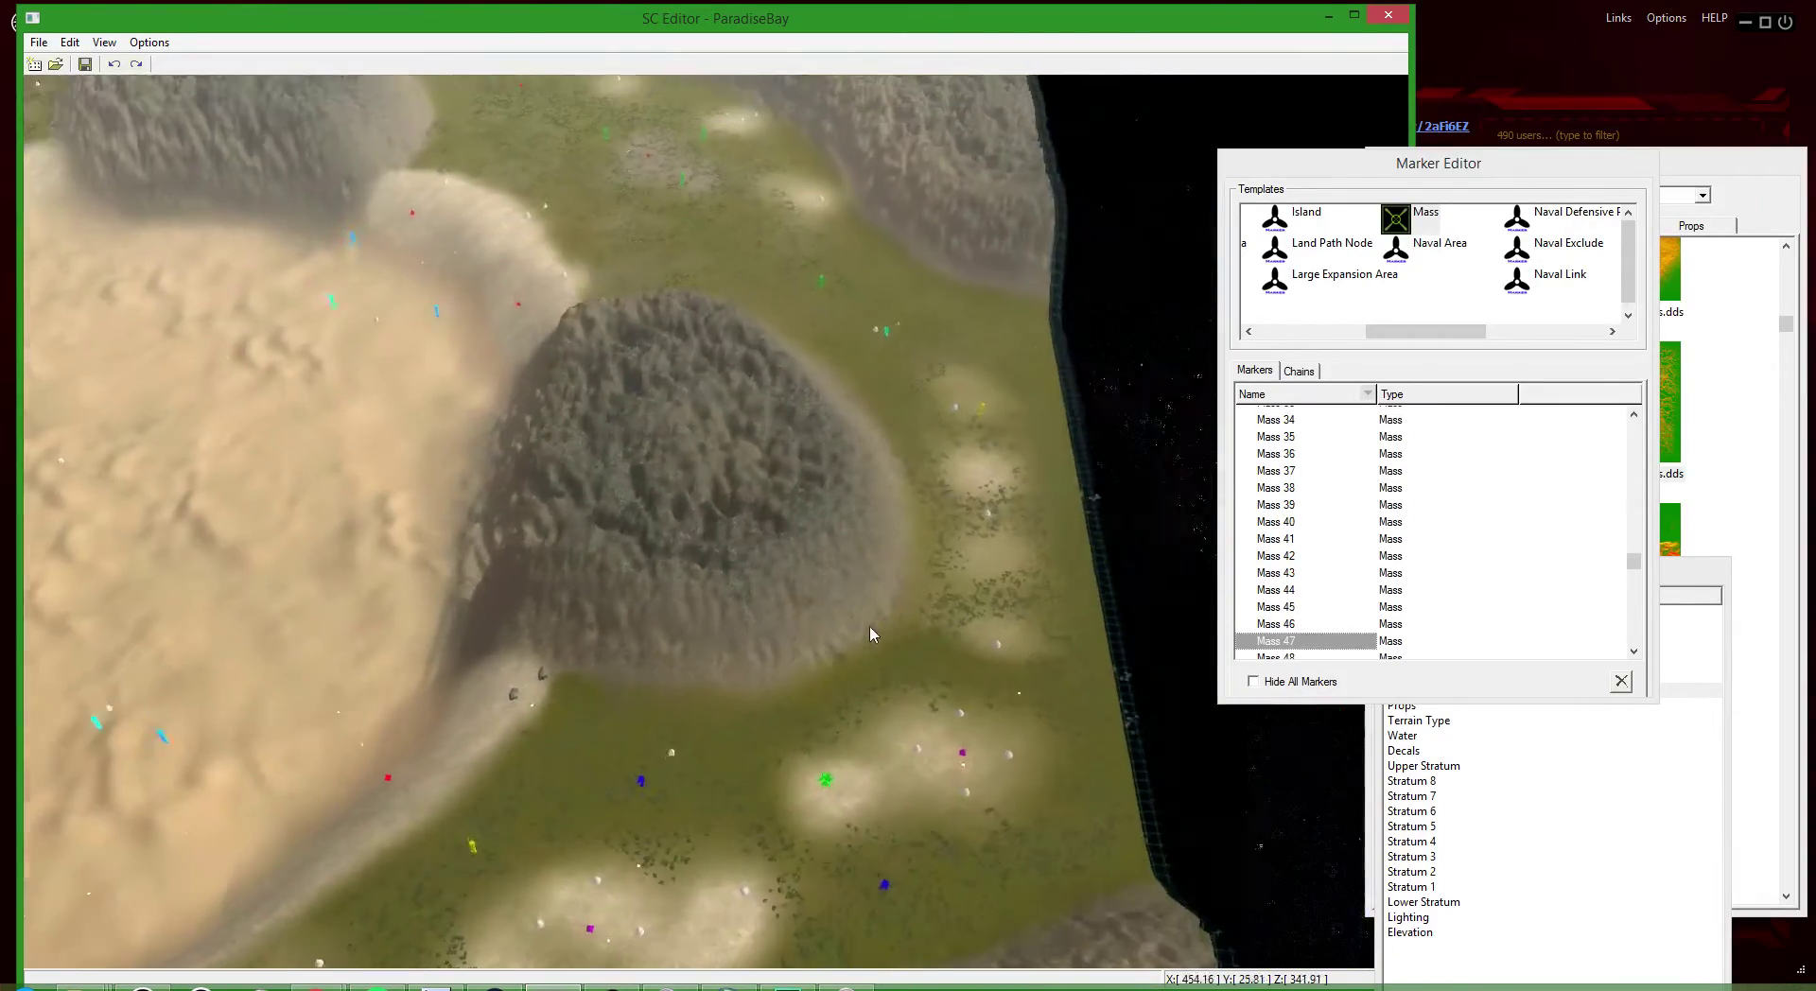
# - Outline the eastern plateau with selection boxes from above to examine it in relation to the surrounding mass markers
pyautogui.scroll(-3, 889, 632)
pyautogui.click(922, 642)
pyautogui.moveTo(663, 398); pyautogui.dragTo(630, 328)
pyautogui.press('space')
pyautogui.click(809, 495)
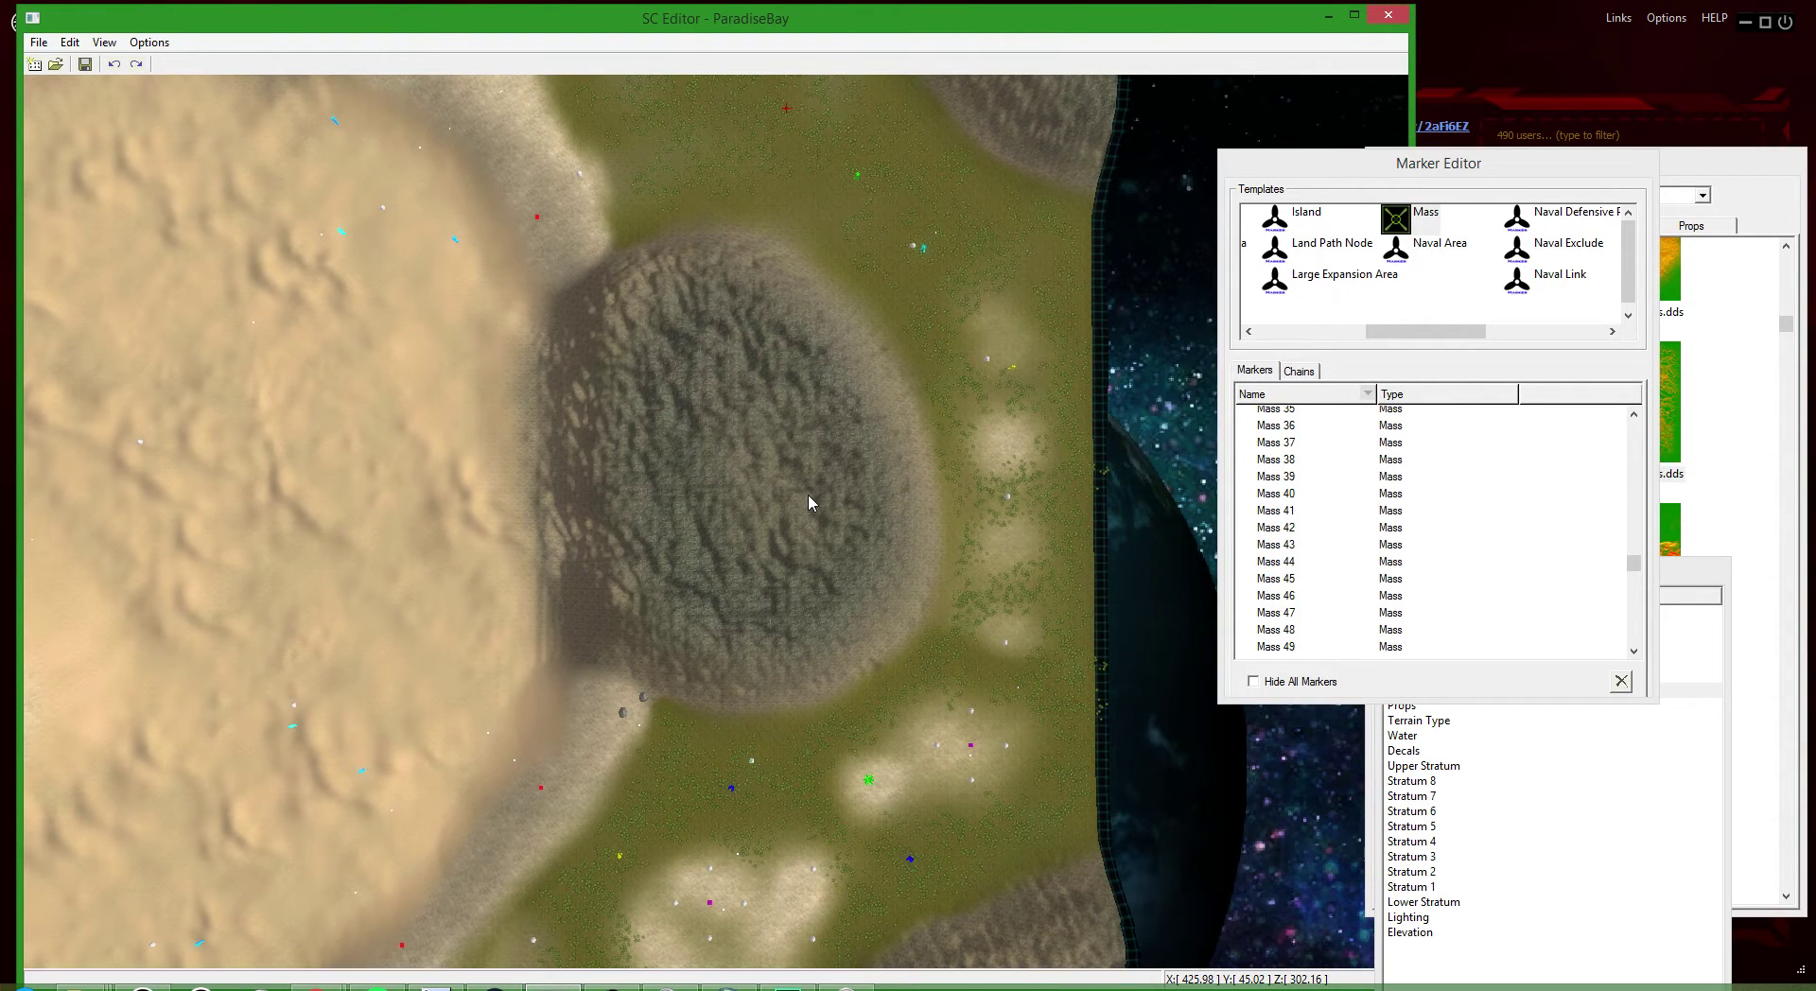
pyautogui.moveTo(882, 667); pyautogui.dragTo(602, 277)
pyautogui.press('space')
pyautogui.scroll(-5, 984, 600)
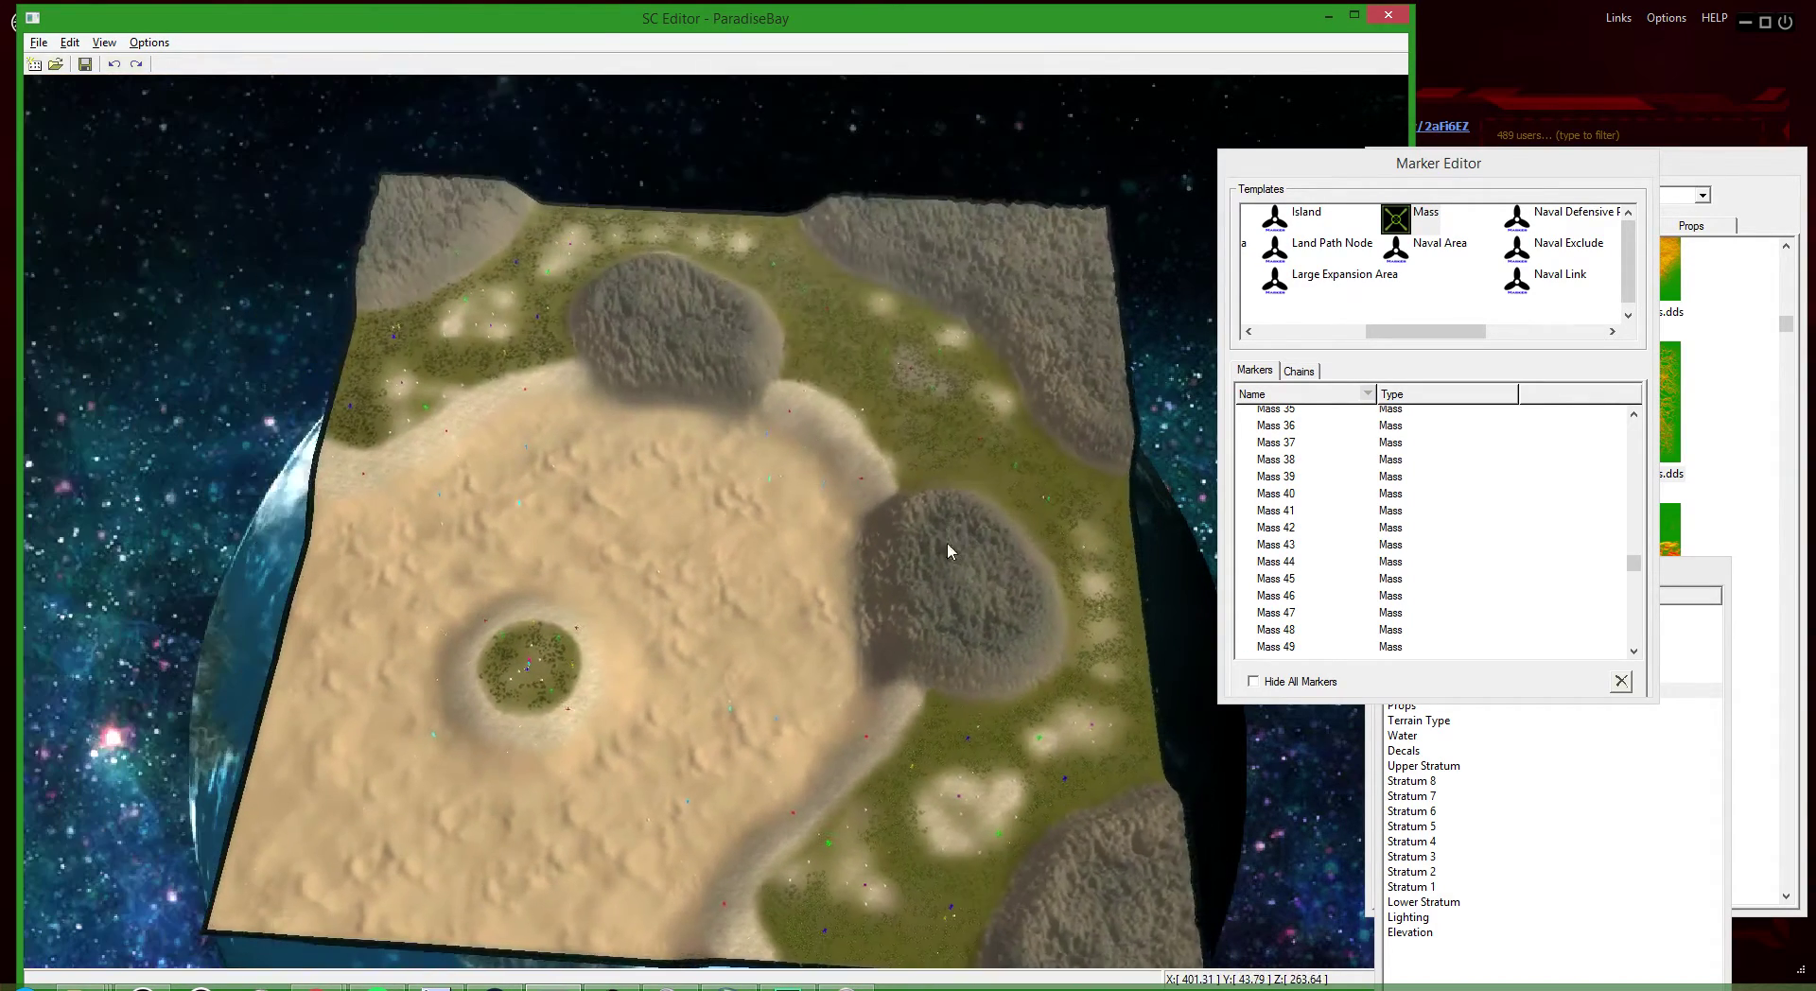
# - Box-select the eastern half of the eastern plateau and compare it with the row of clearings beside it
pyautogui.scroll(-2, 632, 460)
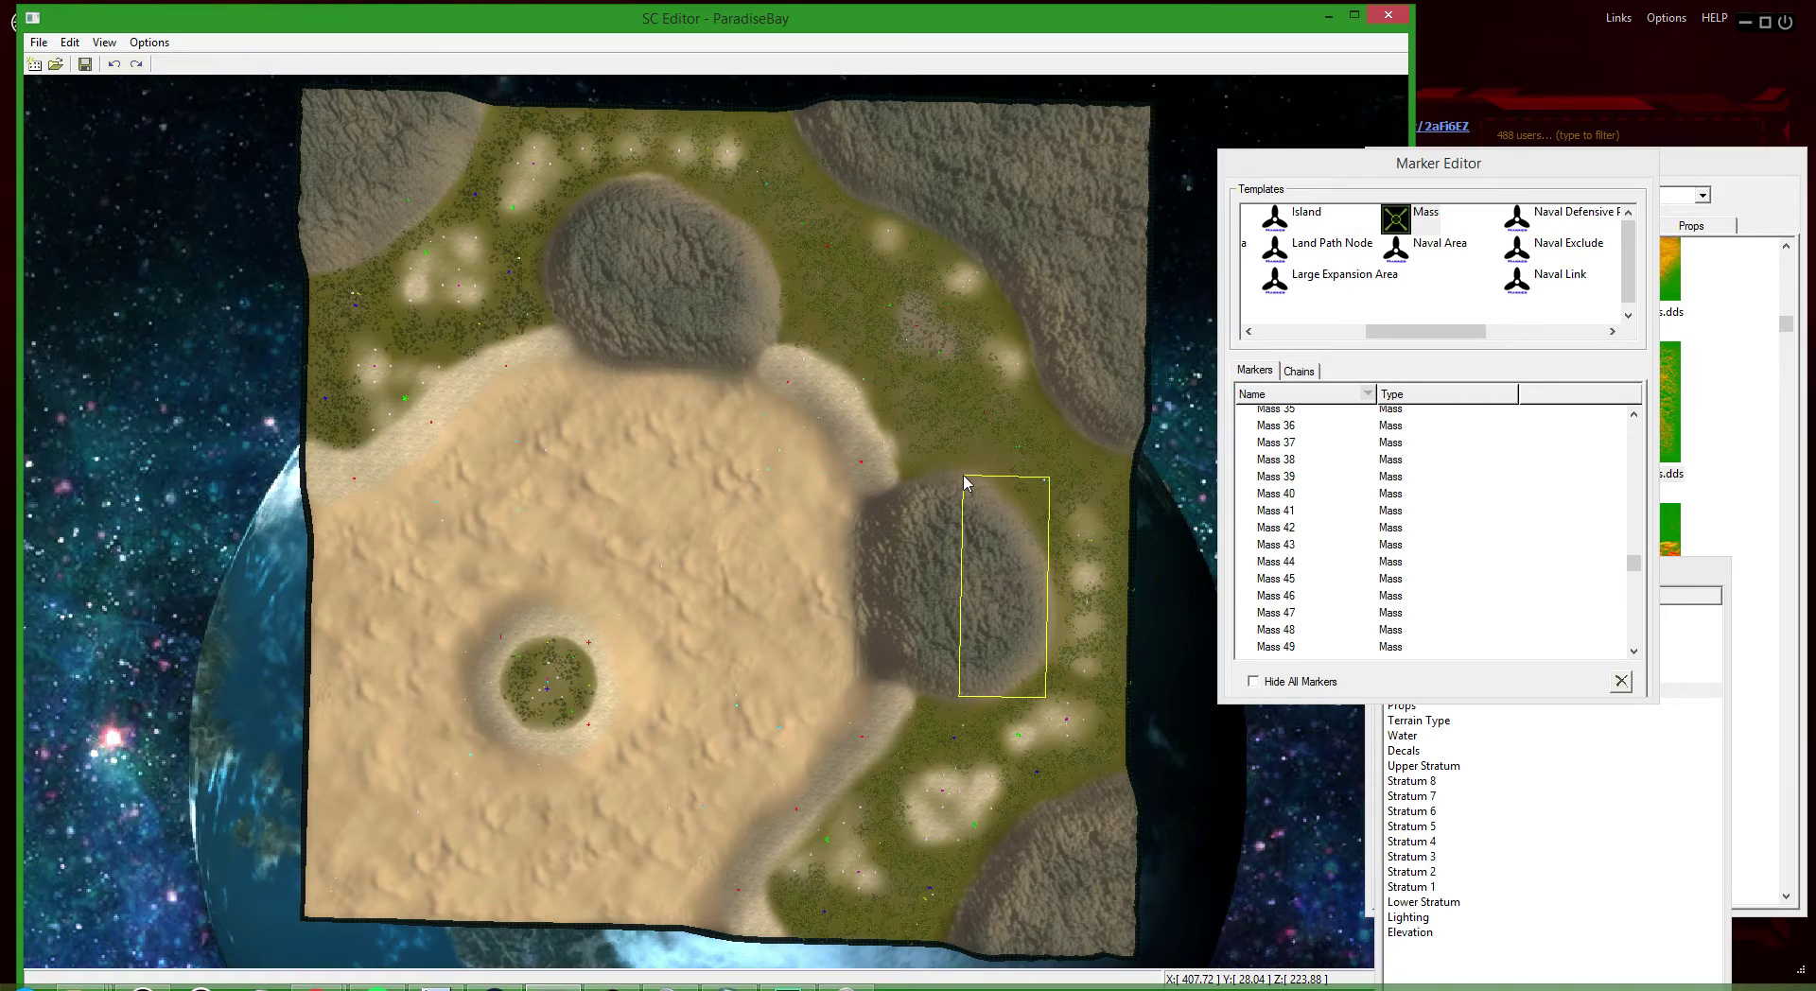
pyautogui.moveTo(961, 465); pyautogui.dragTo(961, 464)
pyautogui.scroll(5, 1062, 712)
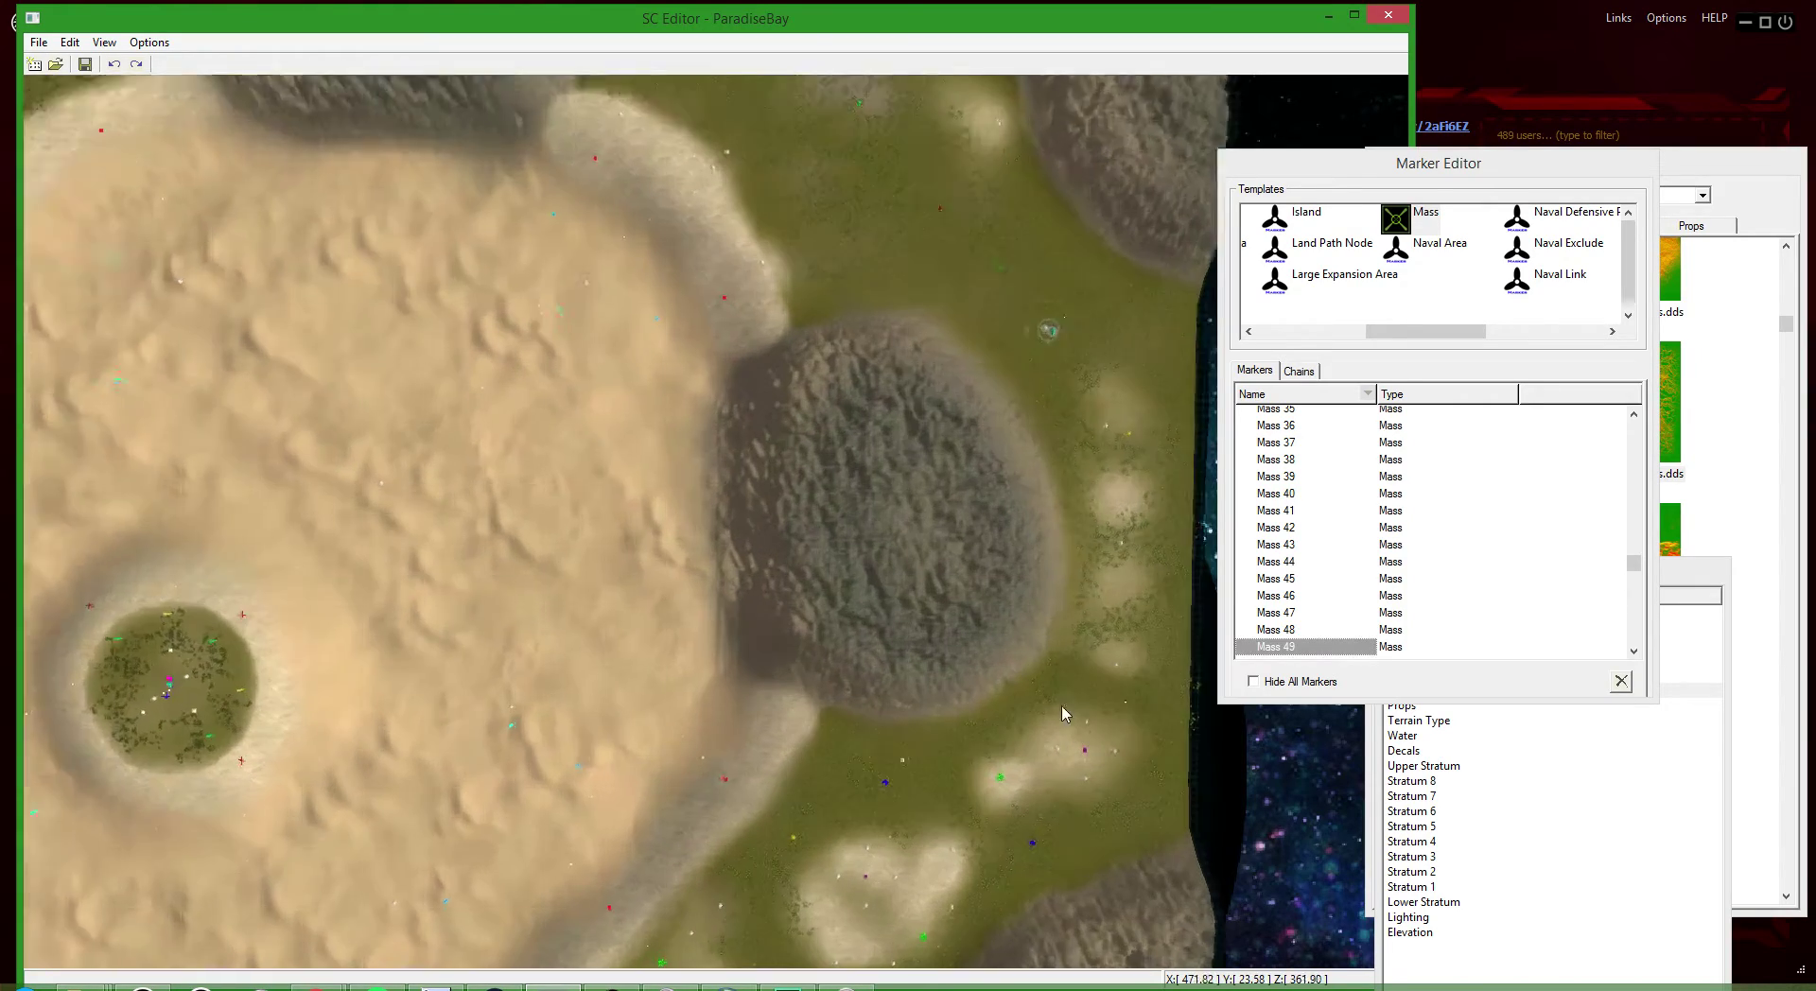
pyautogui.scroll(-8, 925, 605)
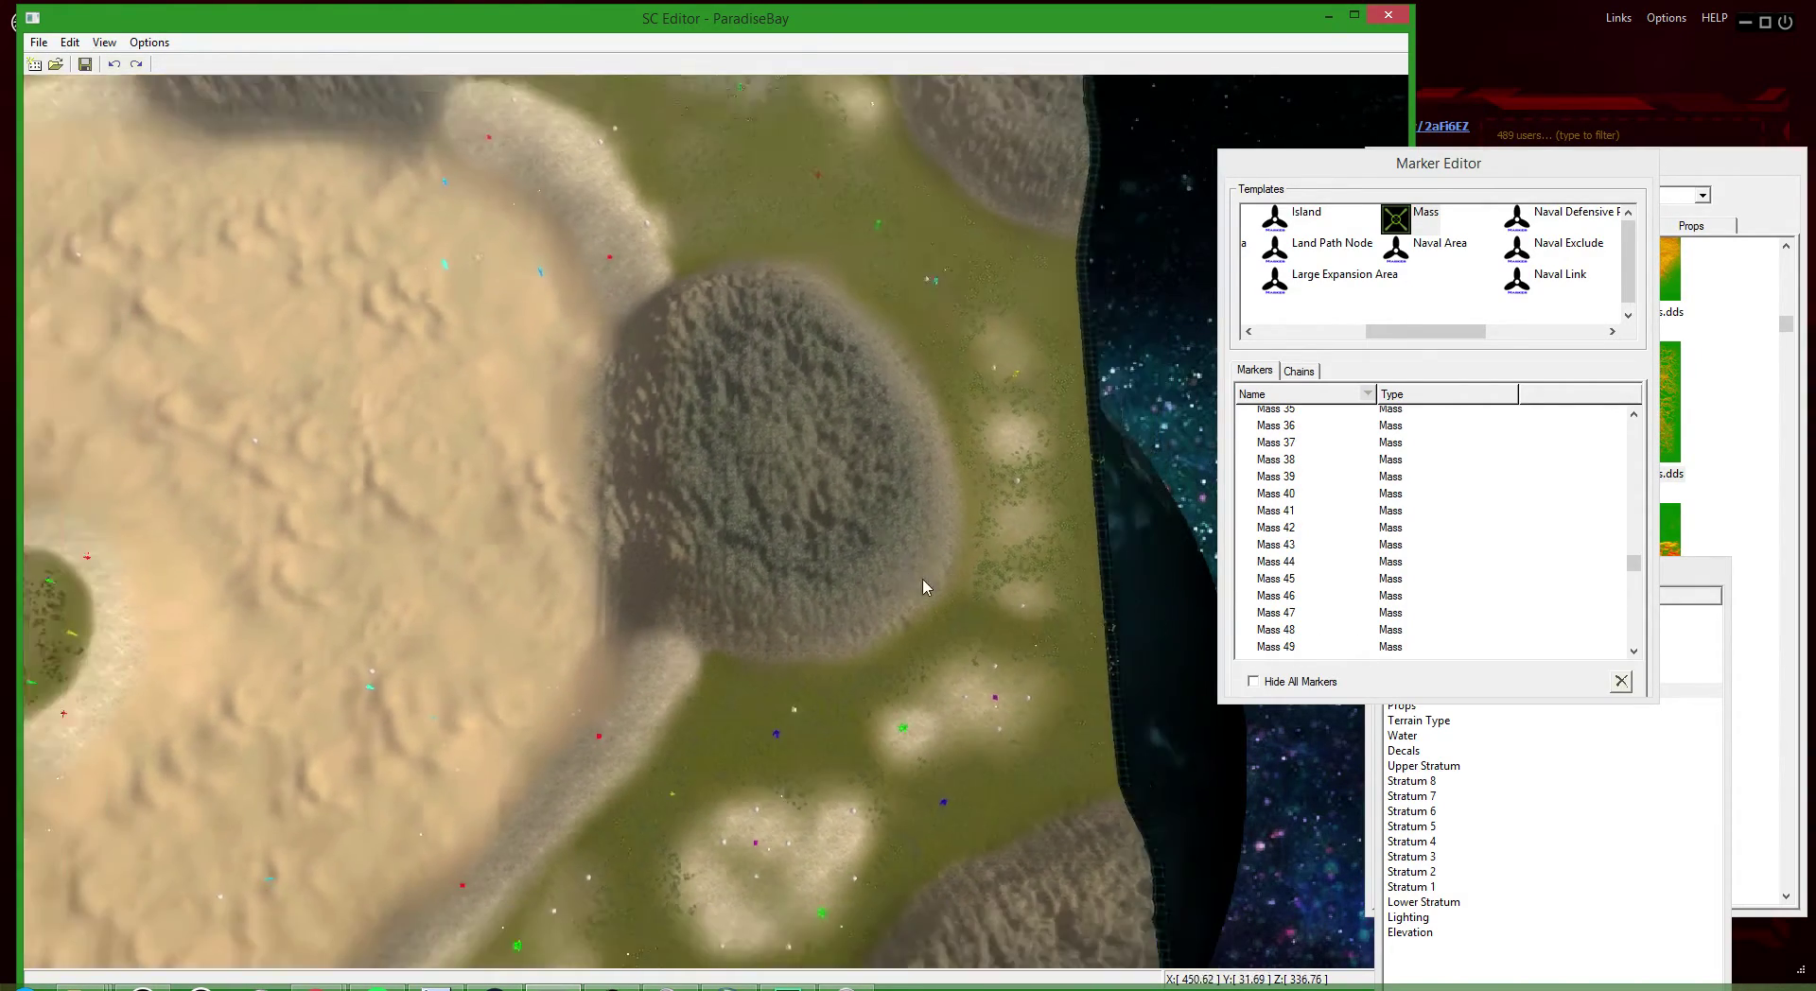
# - Box-select the northwestern base area and the northeastern plain to compare their markers, and clear the selection
pyautogui.scroll(5, 587, 268)
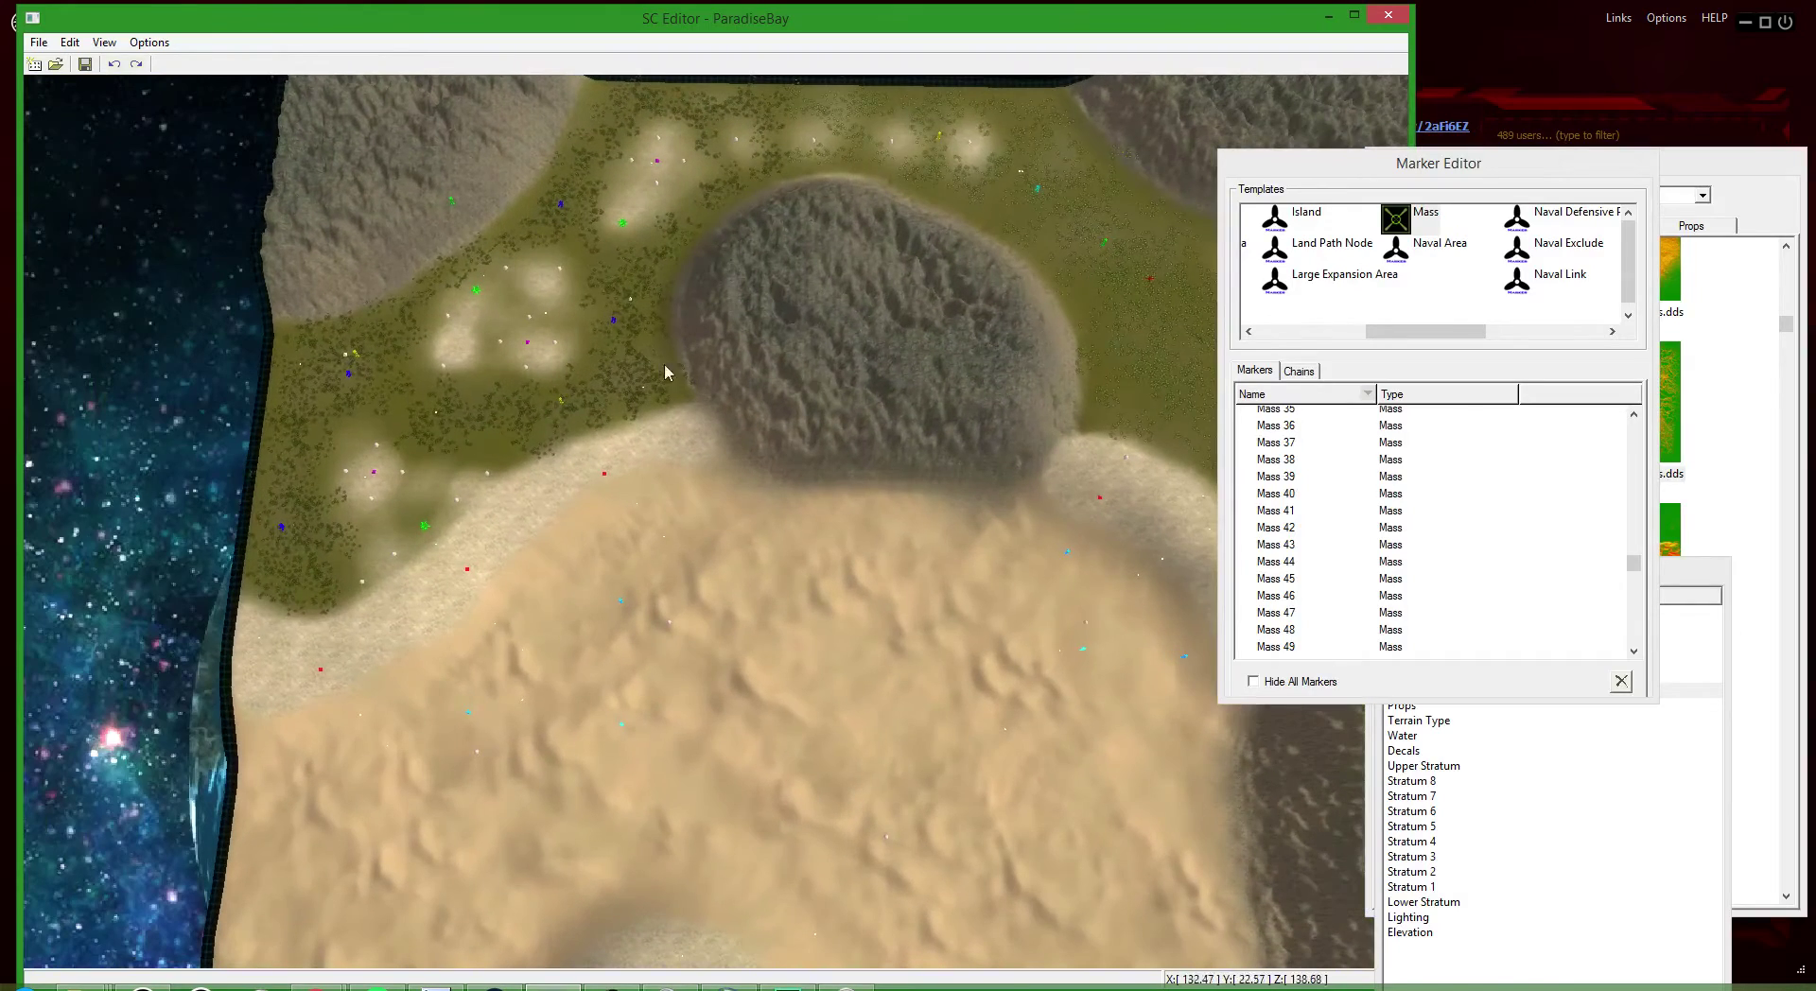
pyautogui.moveTo(825, 589); pyautogui.dragTo(373, 130)
pyautogui.scroll(-5, 928, 490)
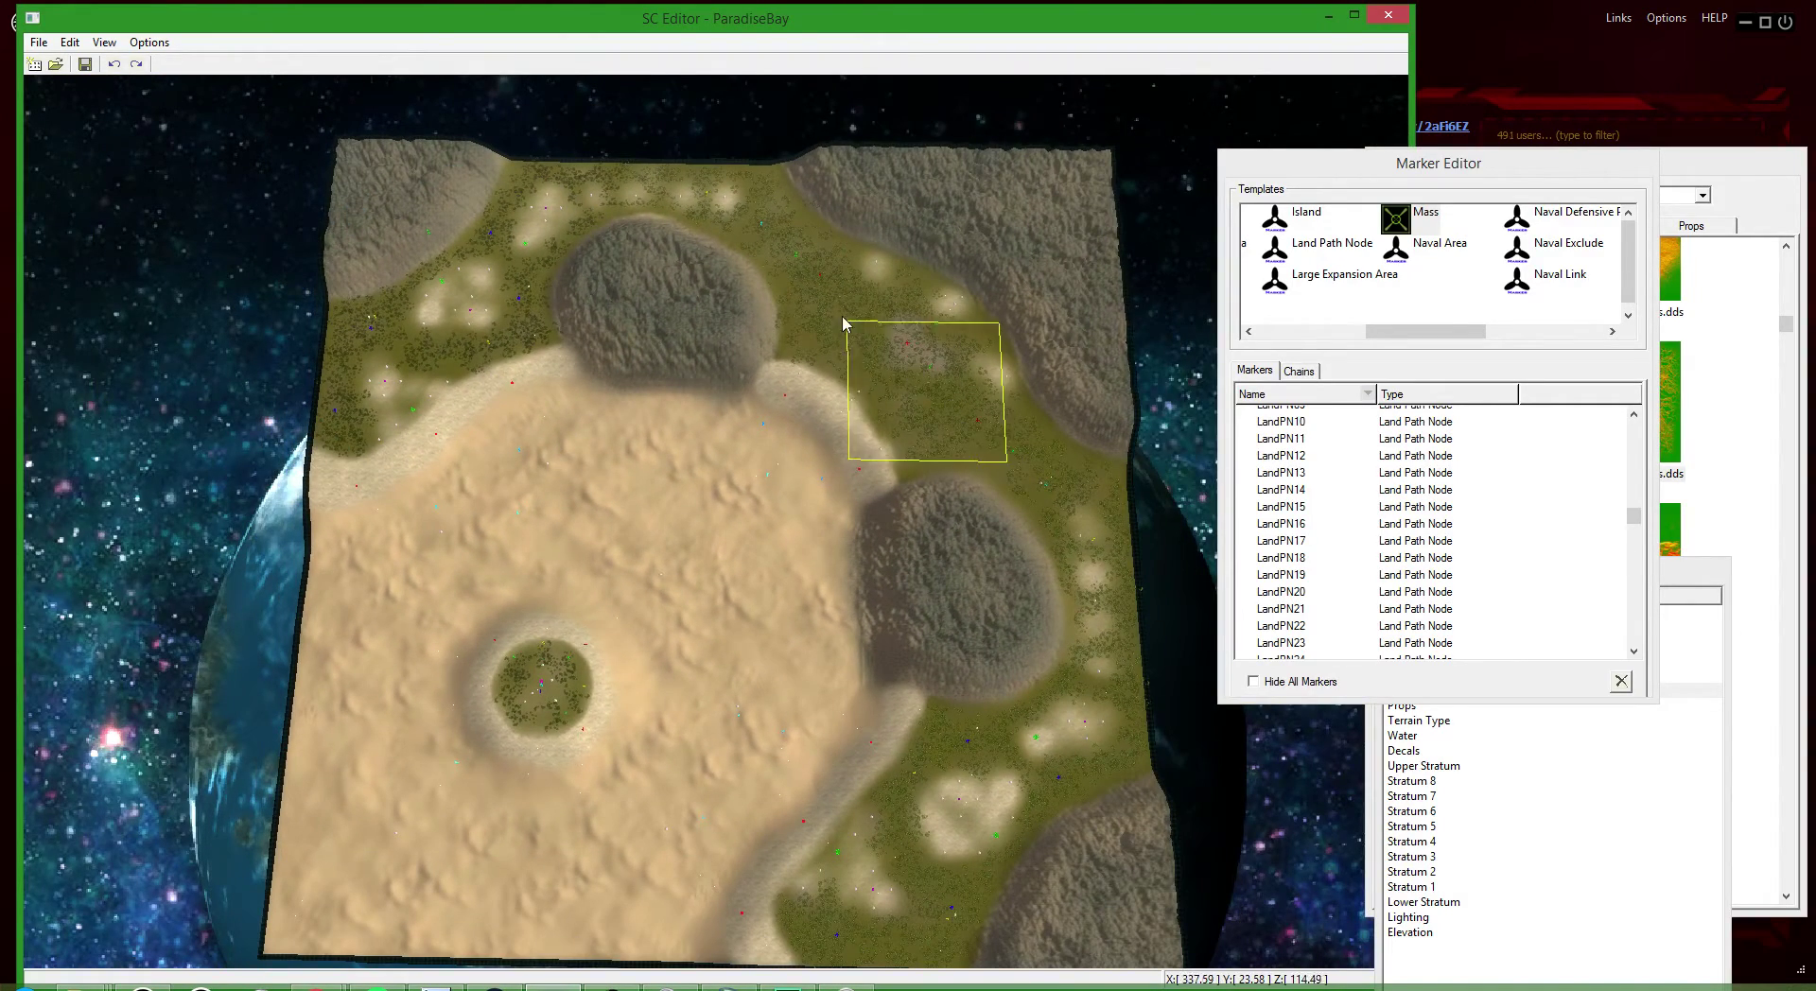
pyautogui.moveTo(845, 323); pyautogui.dragTo(847, 323)
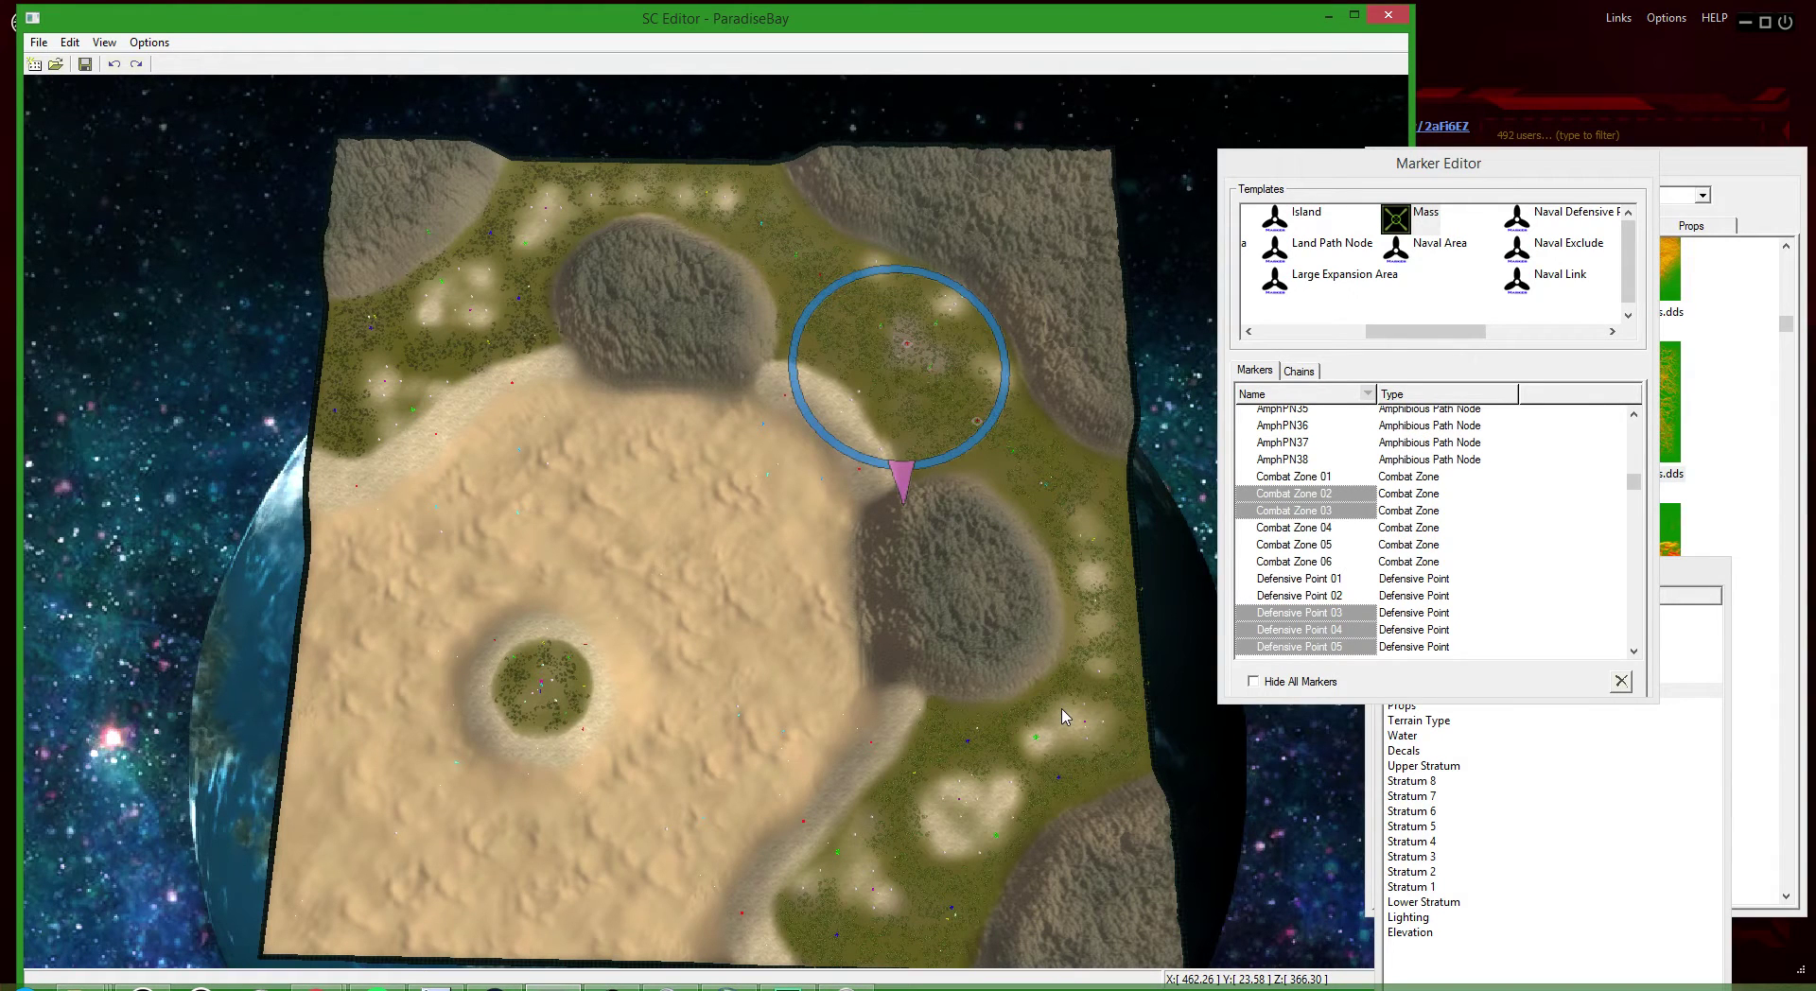
pyautogui.click(915, 581)
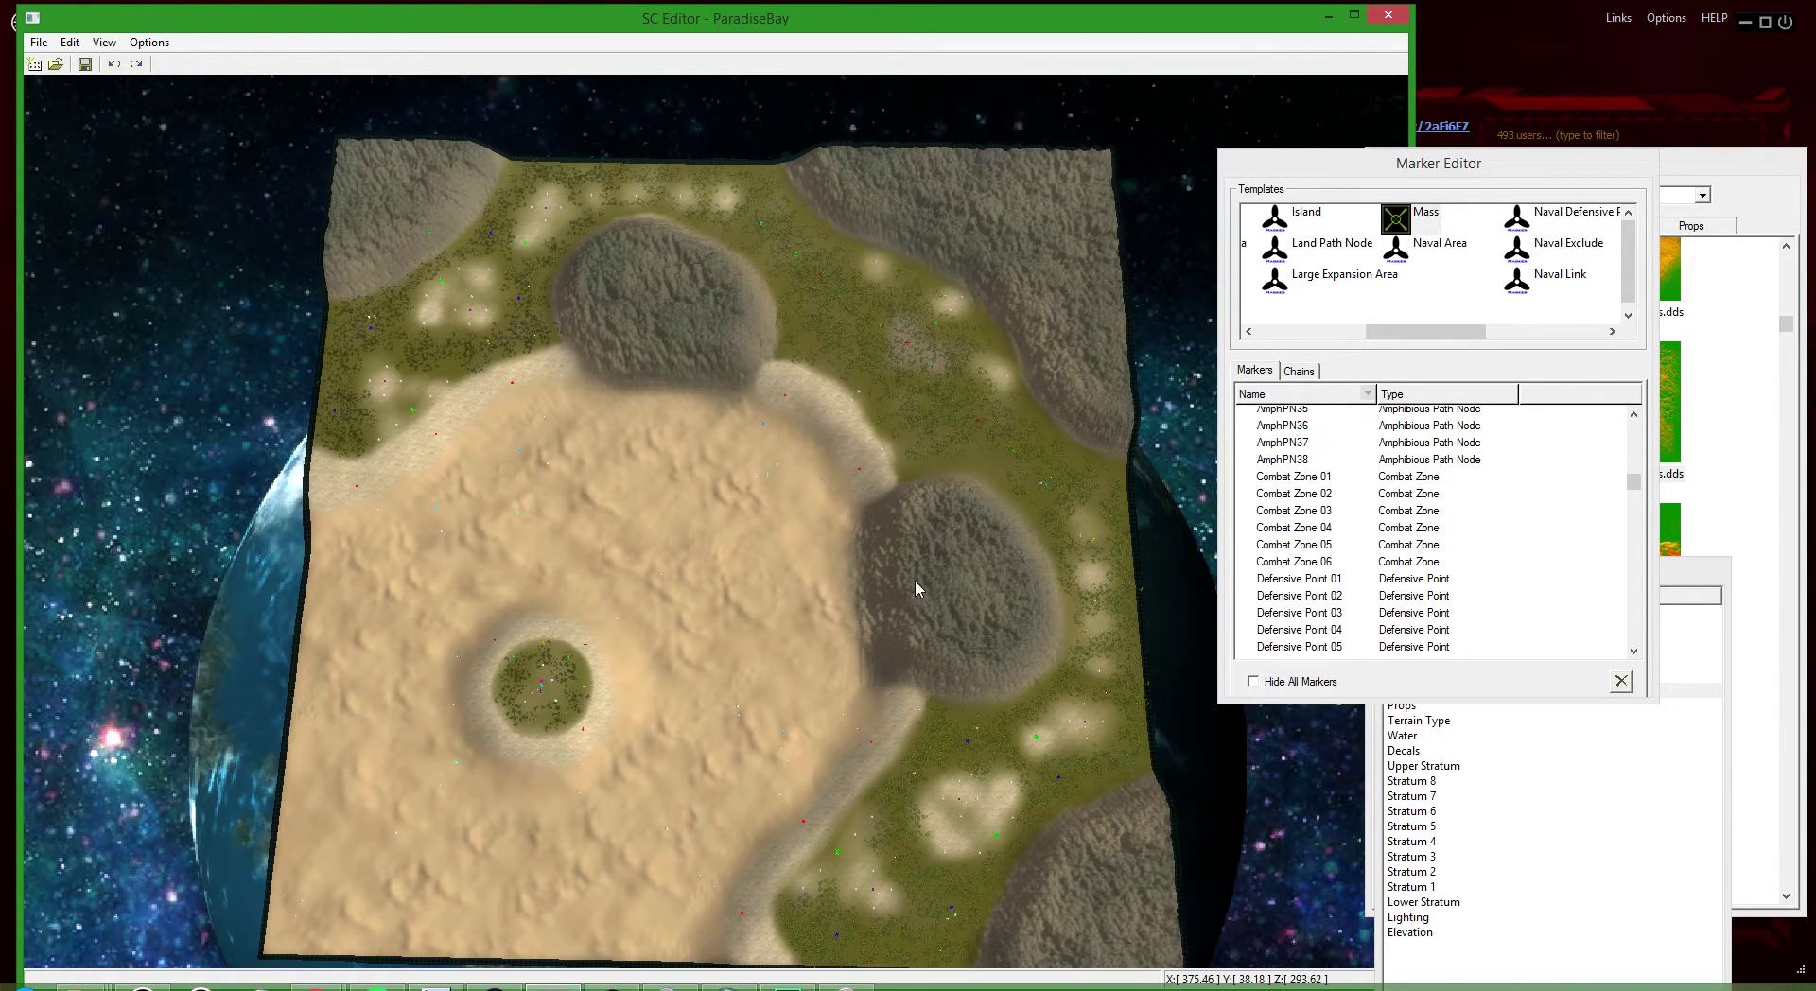
# - Box-select the bay between the round island and the northwestern beach to review its markers, and clear the selection
pyautogui.moveTo(915, 581)
pyautogui.mouseDown(button='middle')
pyautogui.moveTo(933, 572)
pyautogui.moveTo(923, 582)
pyautogui.mouseUp(button='middle')
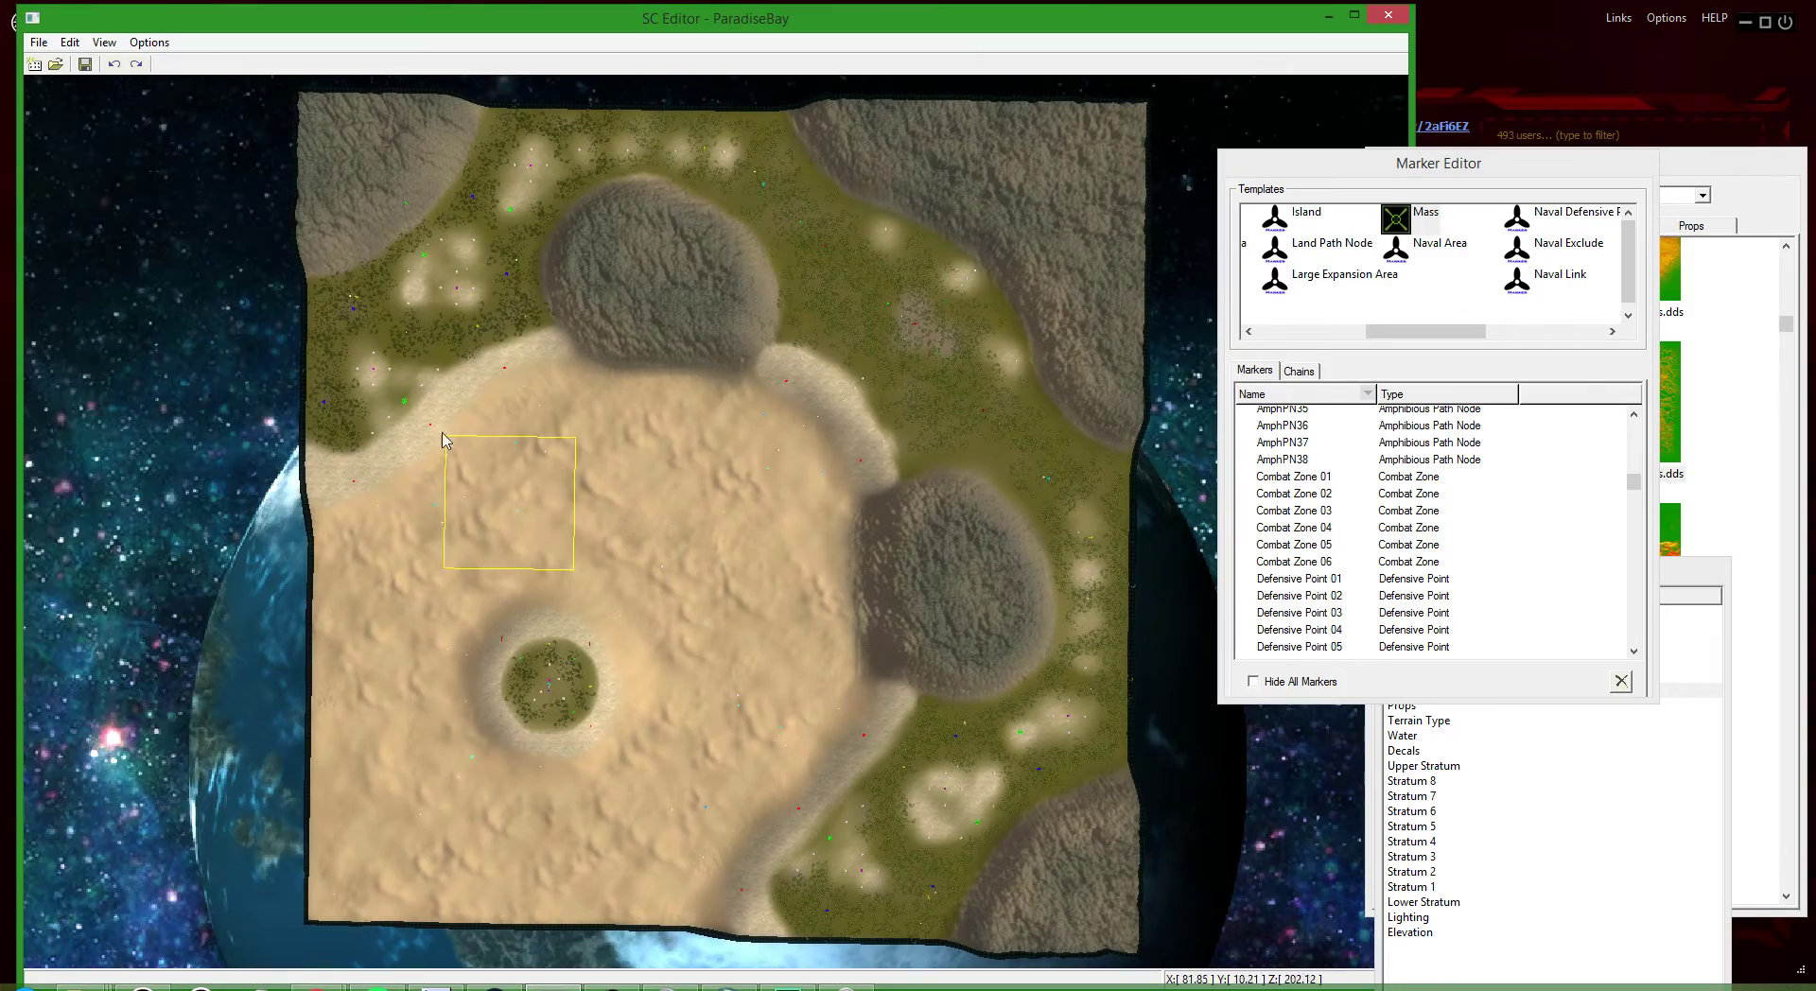
pyautogui.moveTo(442, 433); pyautogui.dragTo(412, 398)
pyautogui.click(841, 508)
pyautogui.scroll(4, 1166, 620)
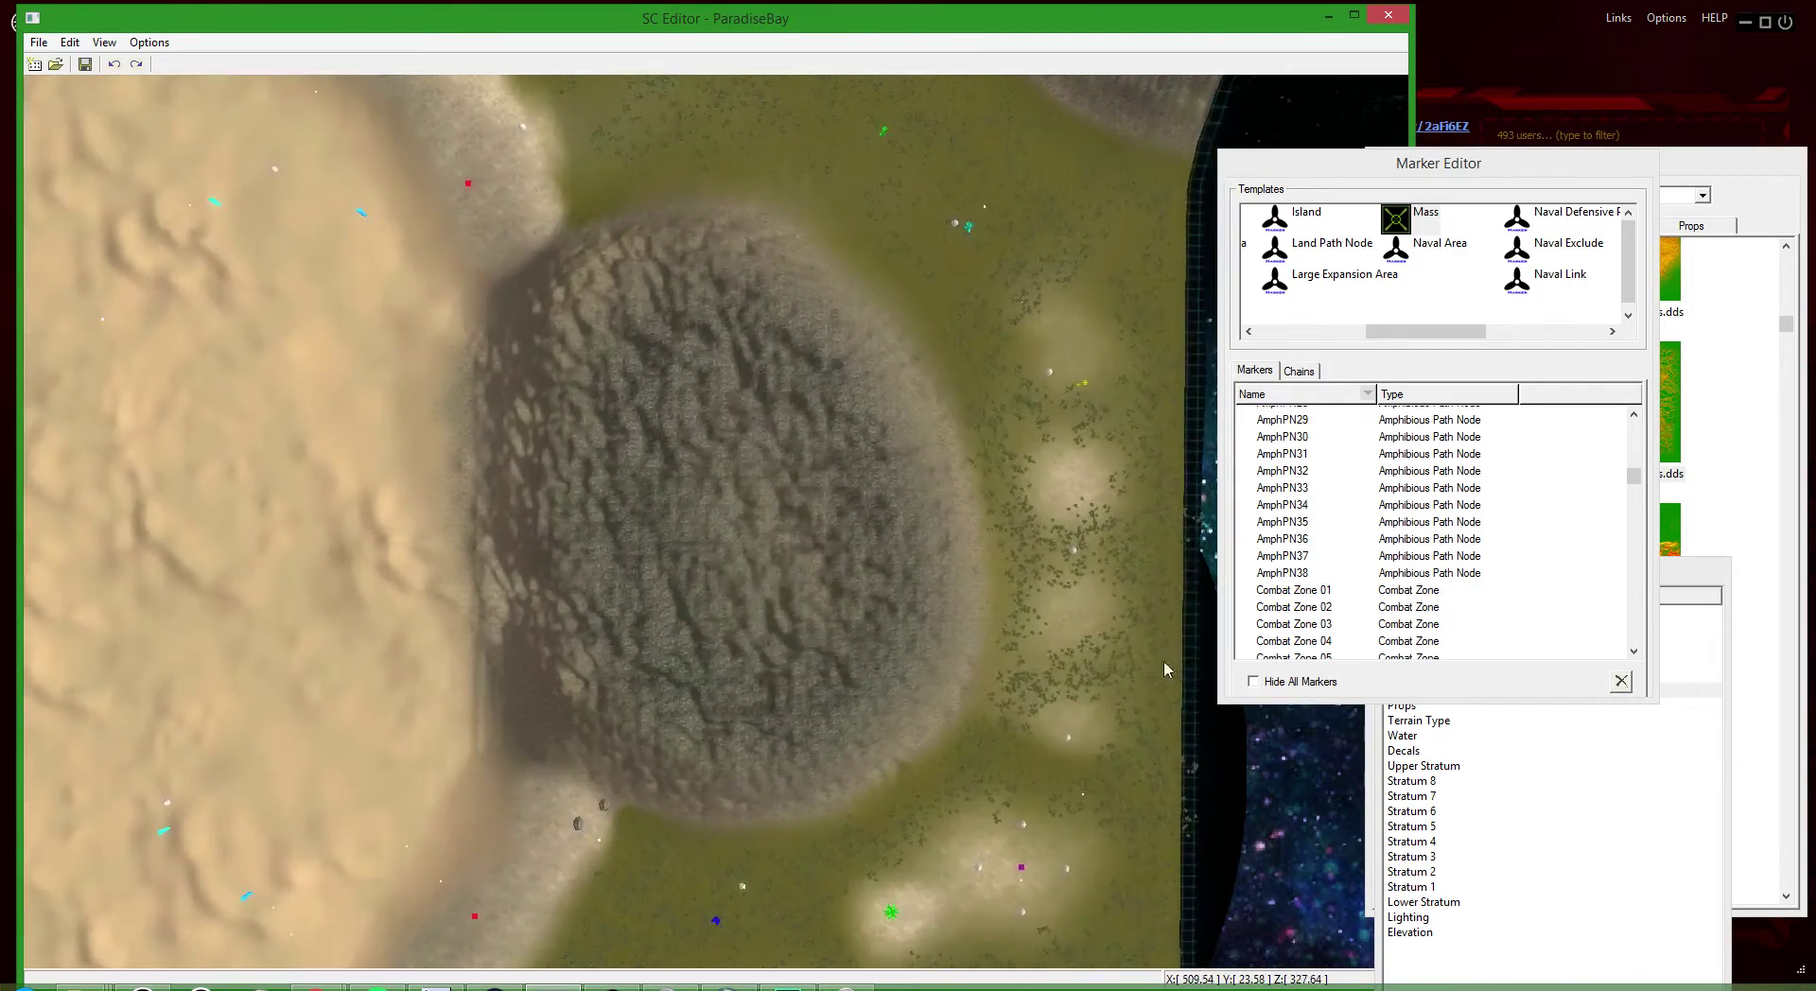
# - Examine the eastern plateau and its surrounding markers from a low tilted angle, including the passage to the northeastern plain
pyautogui.moveTo(1164, 660); pyautogui.dragTo(1092, 456, button='middle')
pyautogui.moveTo(894, 662); pyautogui.dragTo(668, 419)
pyautogui.scroll(2, 668, 419)
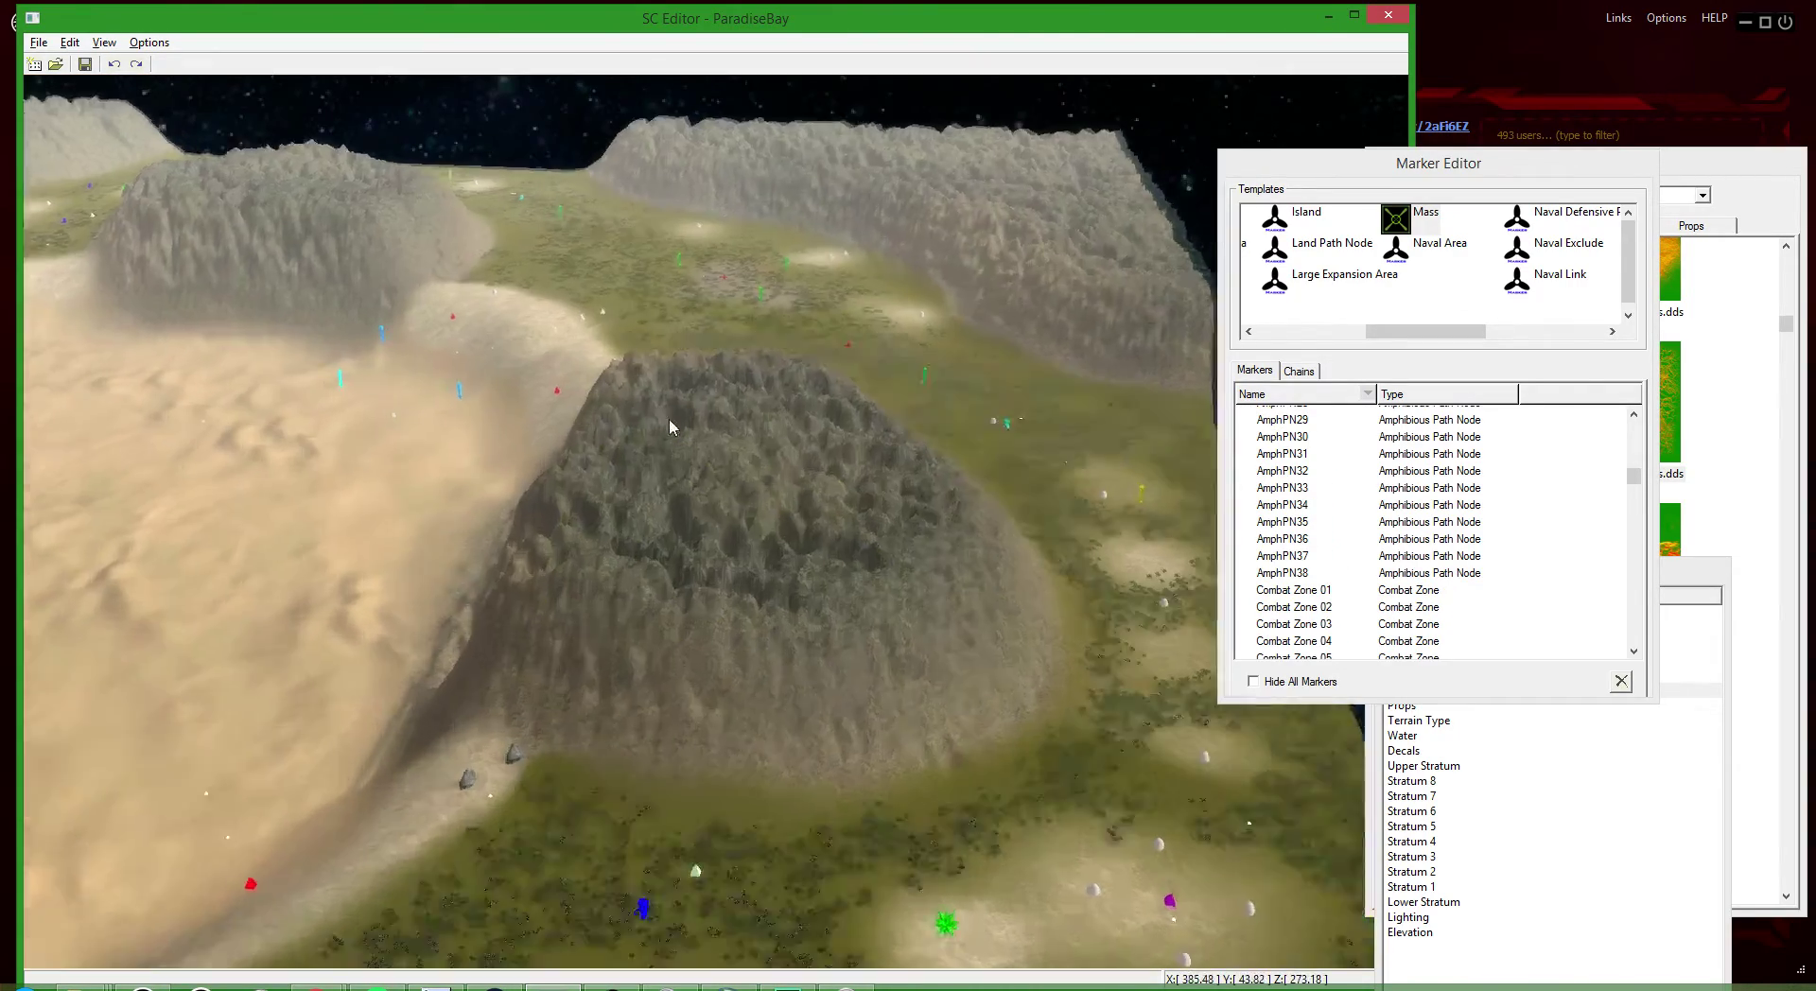
pyautogui.scroll(-5, 812, 571)
pyautogui.scroll(5, 1114, 259)
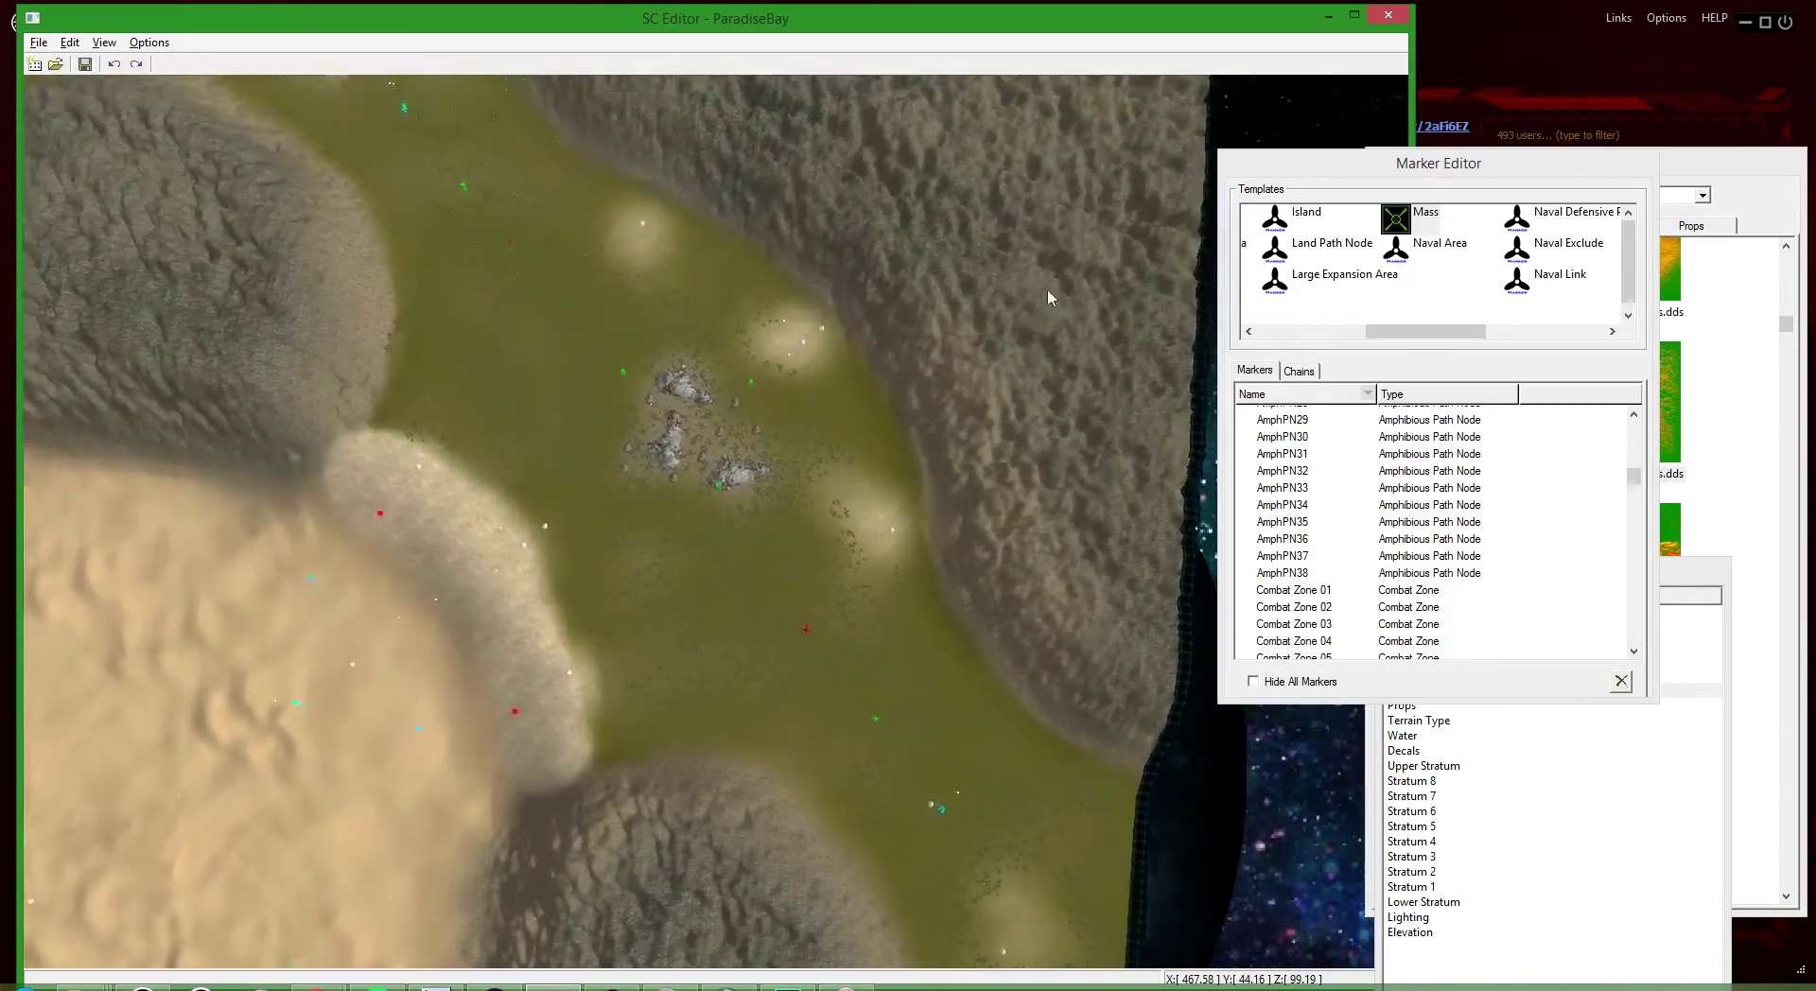
# - Outline the northeastern mountain range with selection boxes along its northern and eastern parts to examine that unused terrain
pyautogui.scroll(-5, 1088, 243)
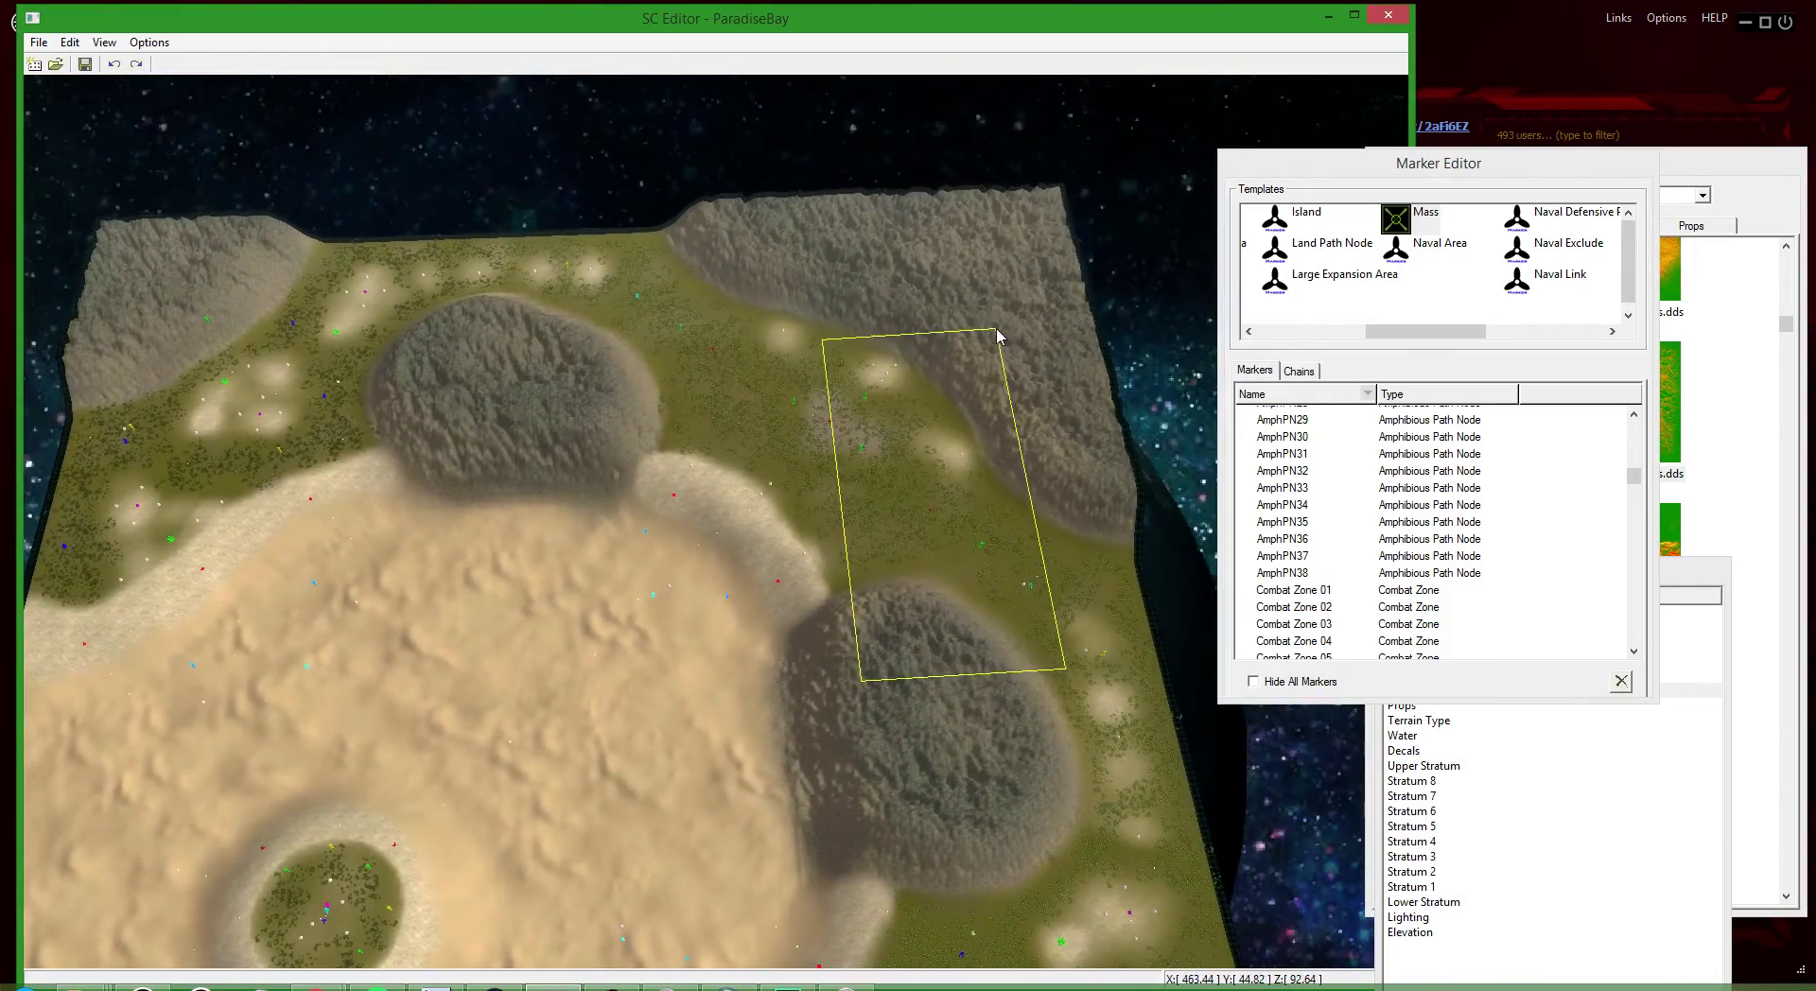
pyautogui.scroll(5, 1063, 176)
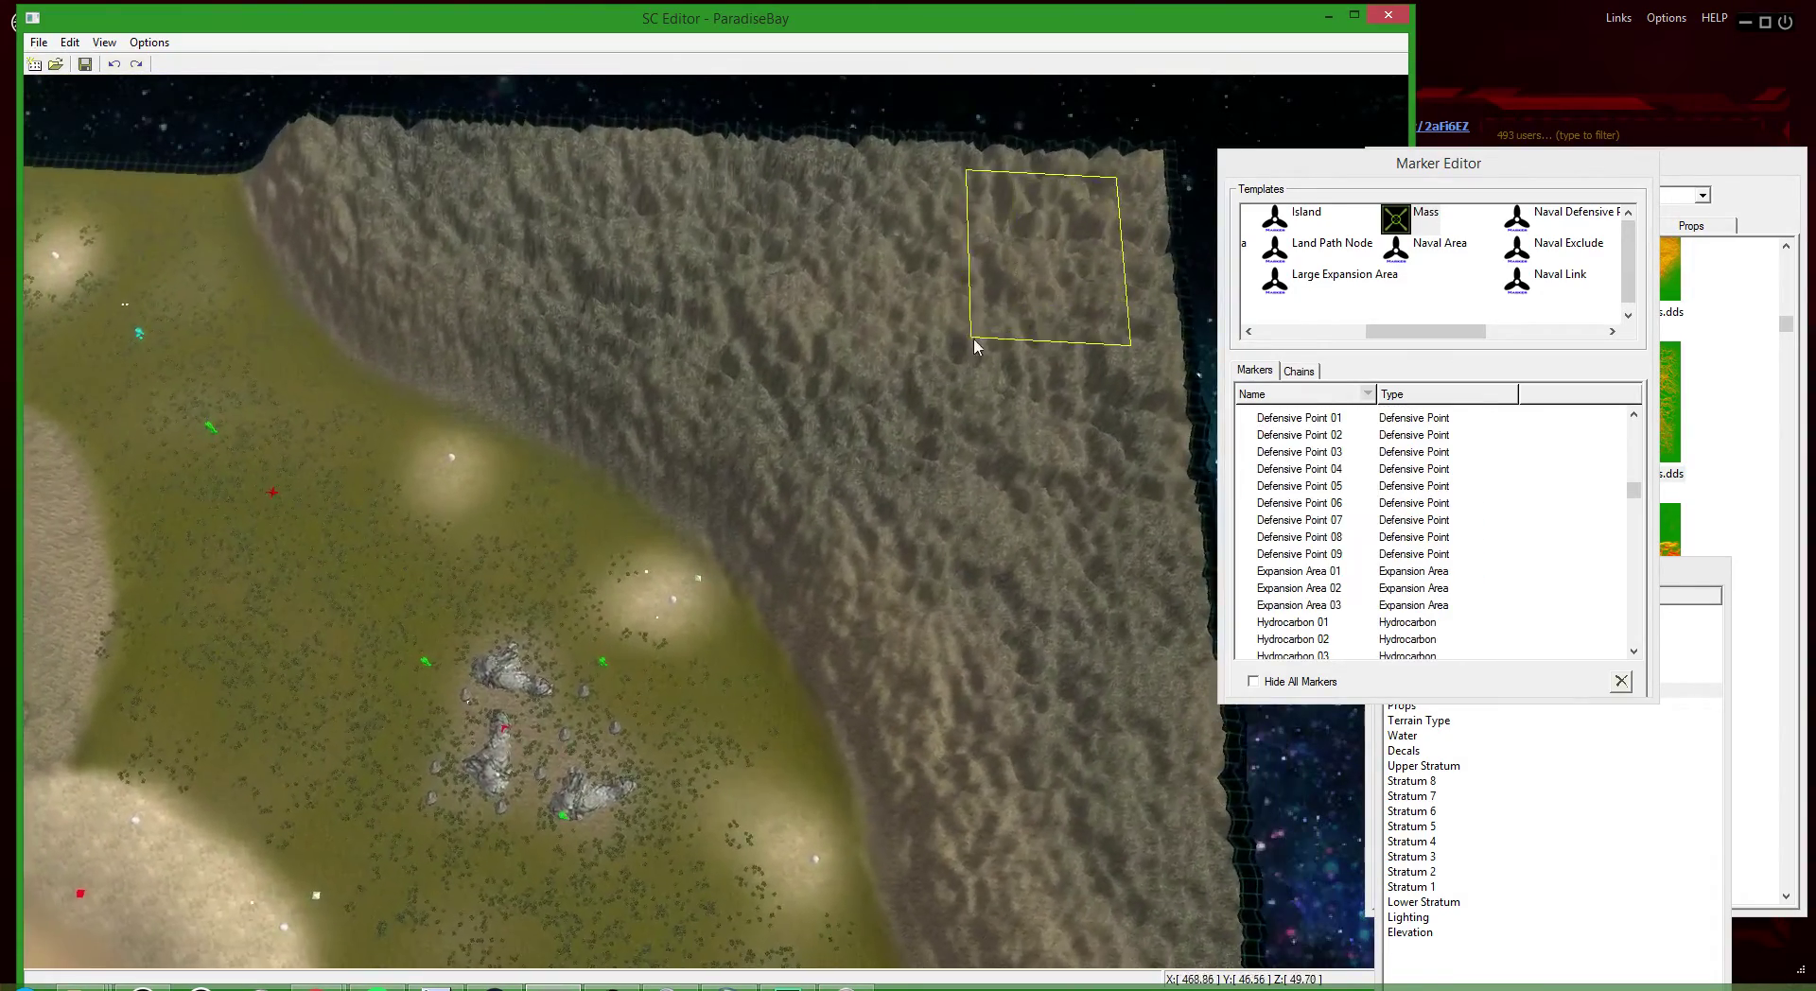
pyautogui.scroll(-4, 1059, 237)
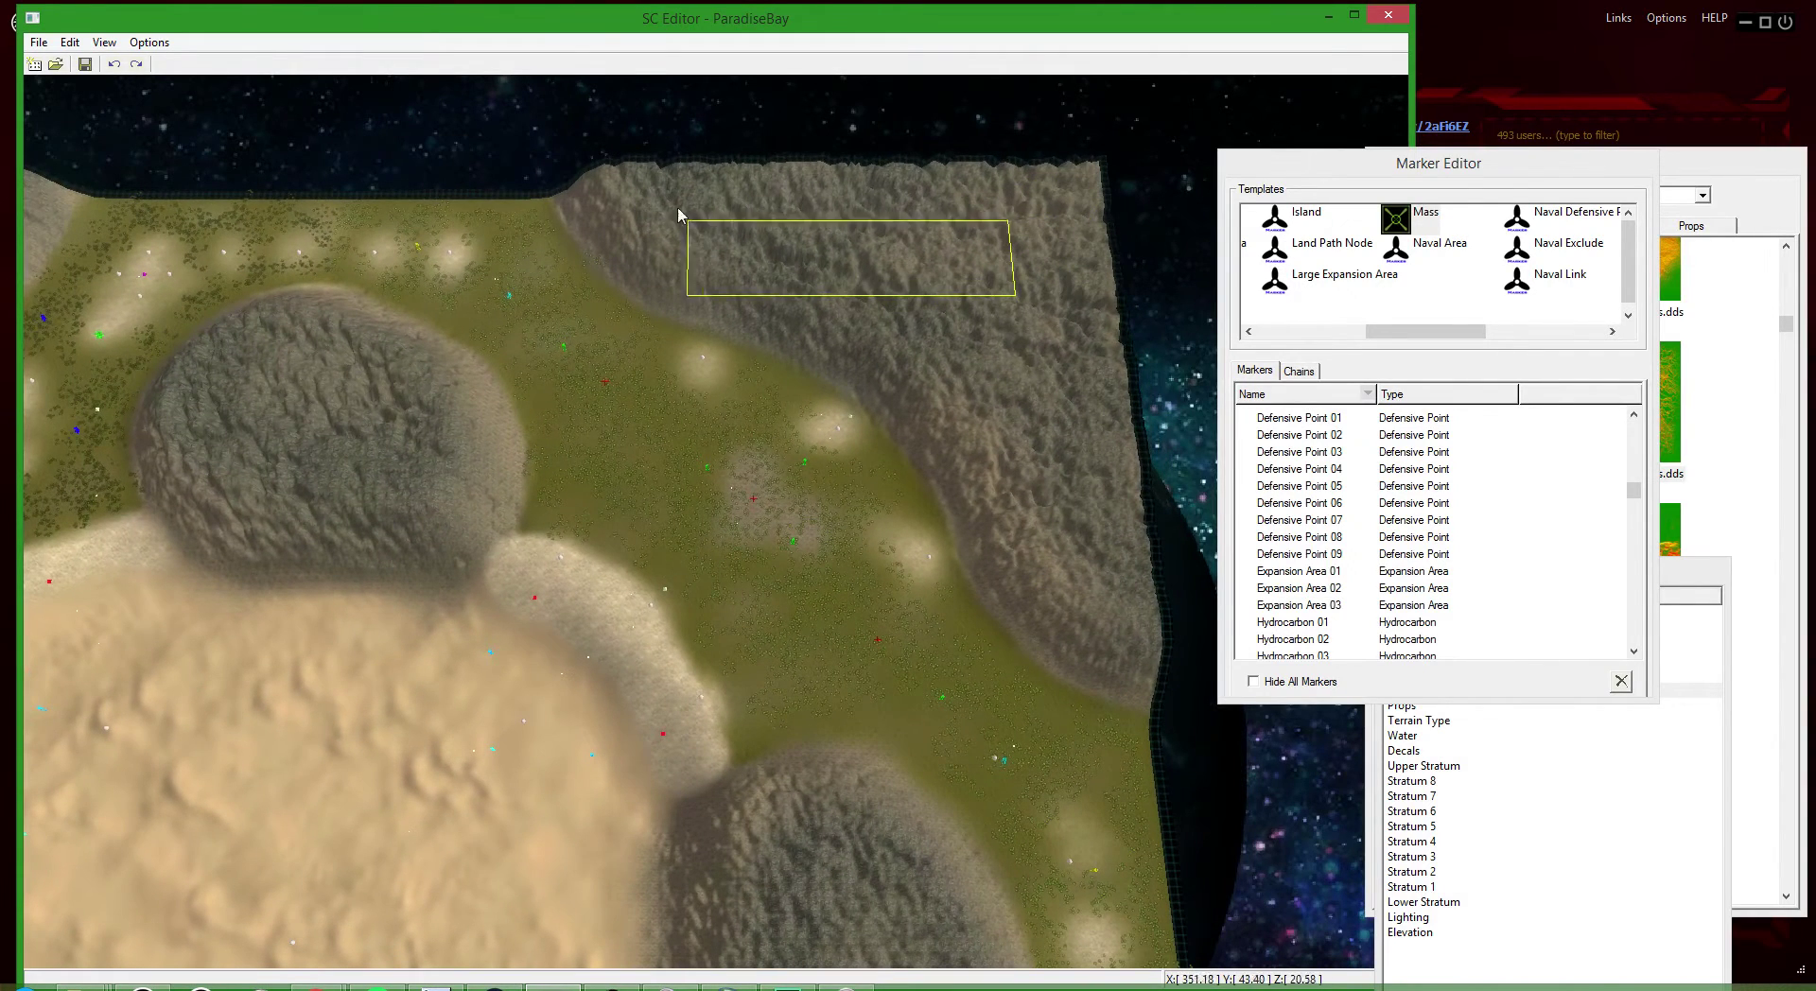
pyautogui.moveTo(679, 213); pyautogui.dragTo(659, 184)
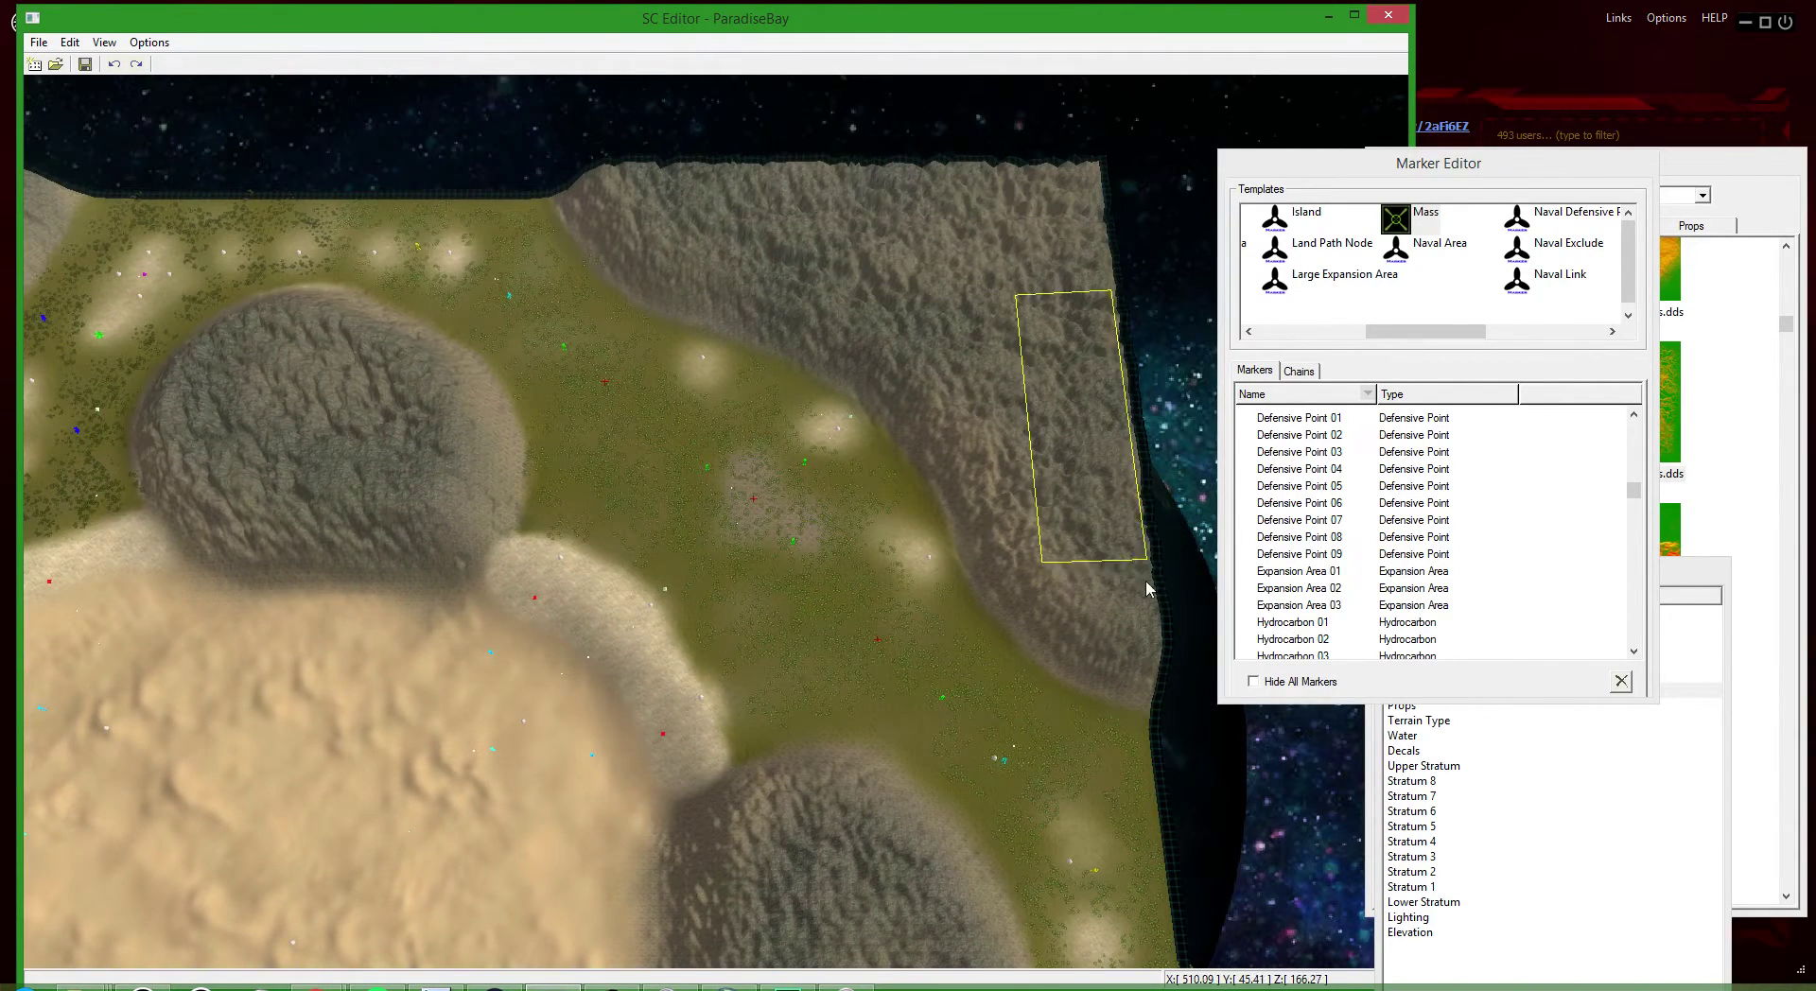
pyautogui.moveTo(1015, 252); pyautogui.dragTo(978, 176)
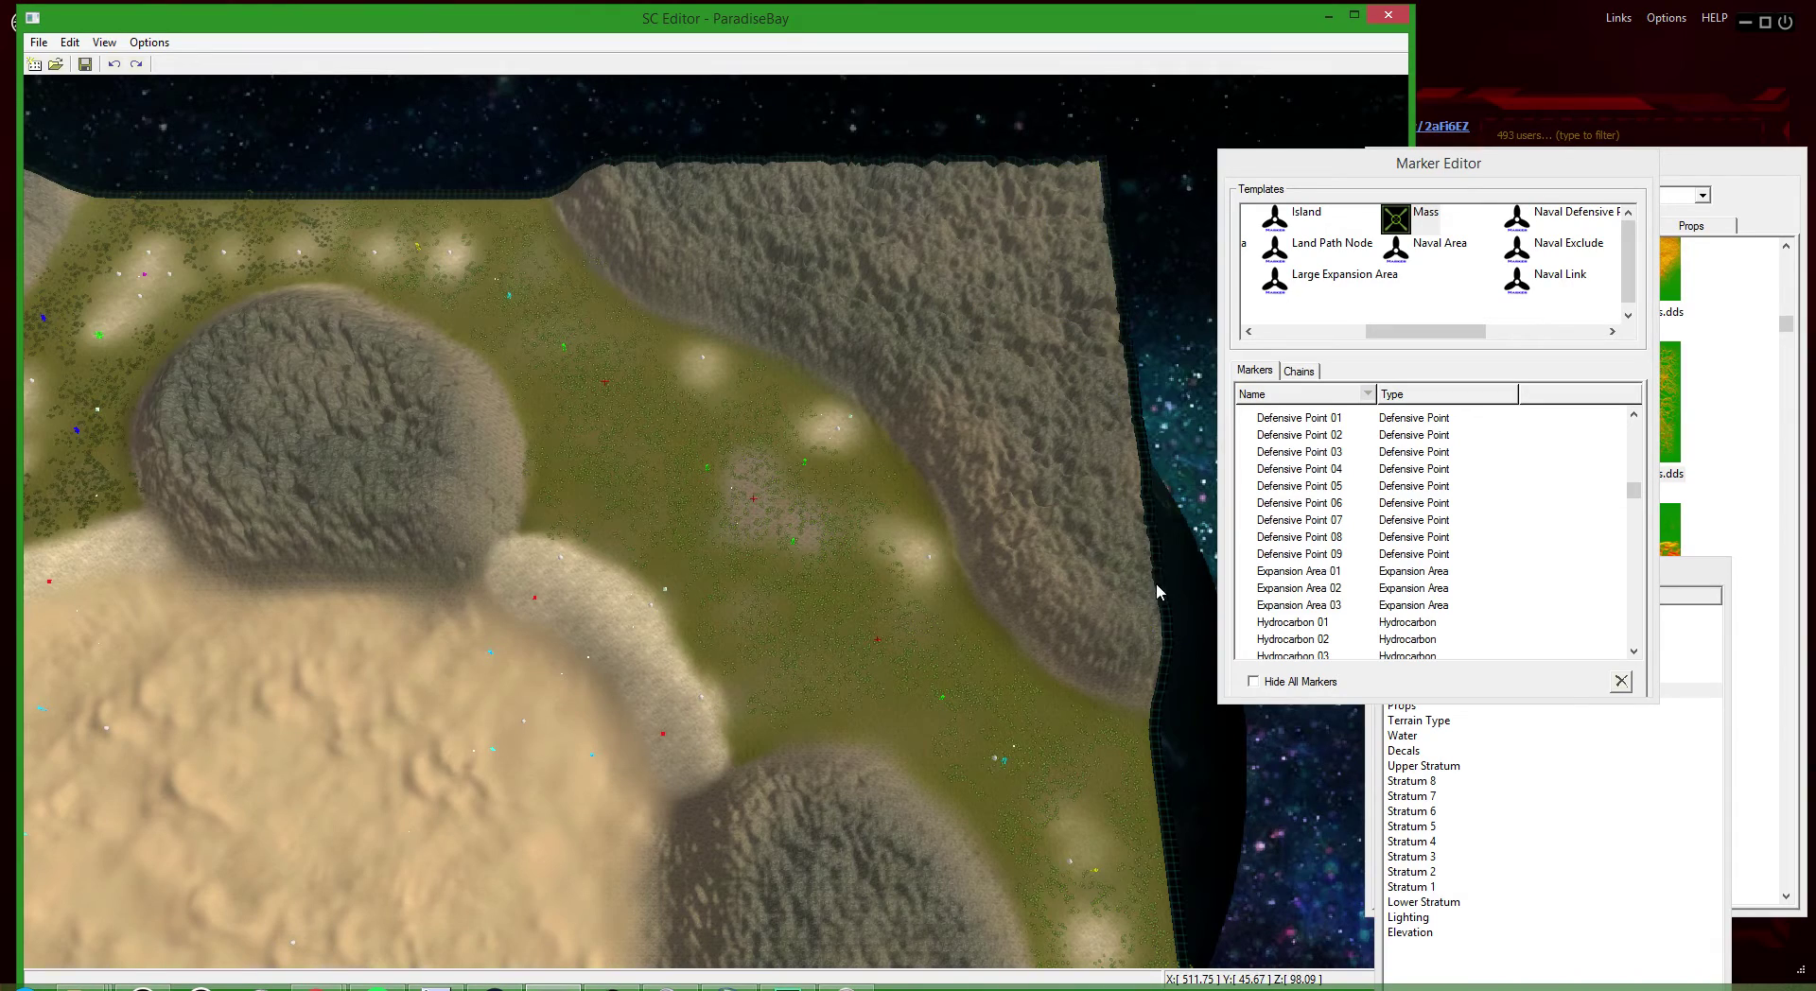
# - Review the northeastern mountains, the southeastern base and the overall map layout for marker distribution
pyautogui.scroll(-5, 1162, 639)
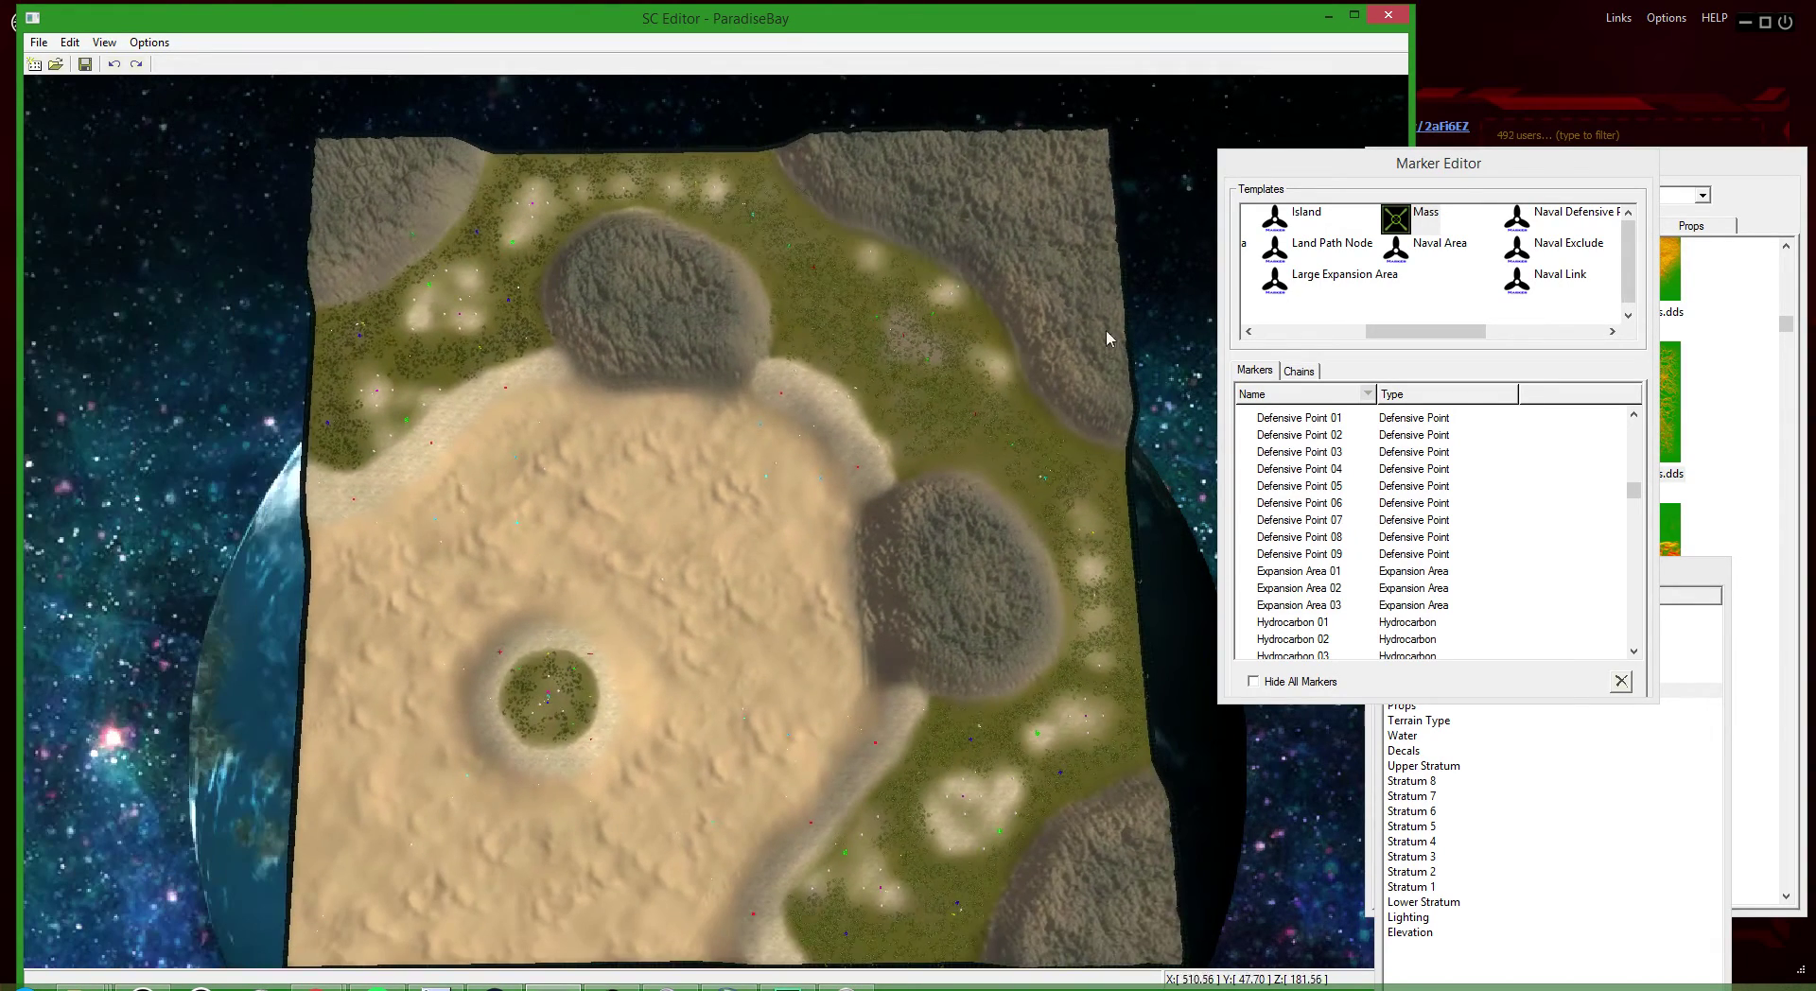
pyautogui.scroll(10, 981, 188)
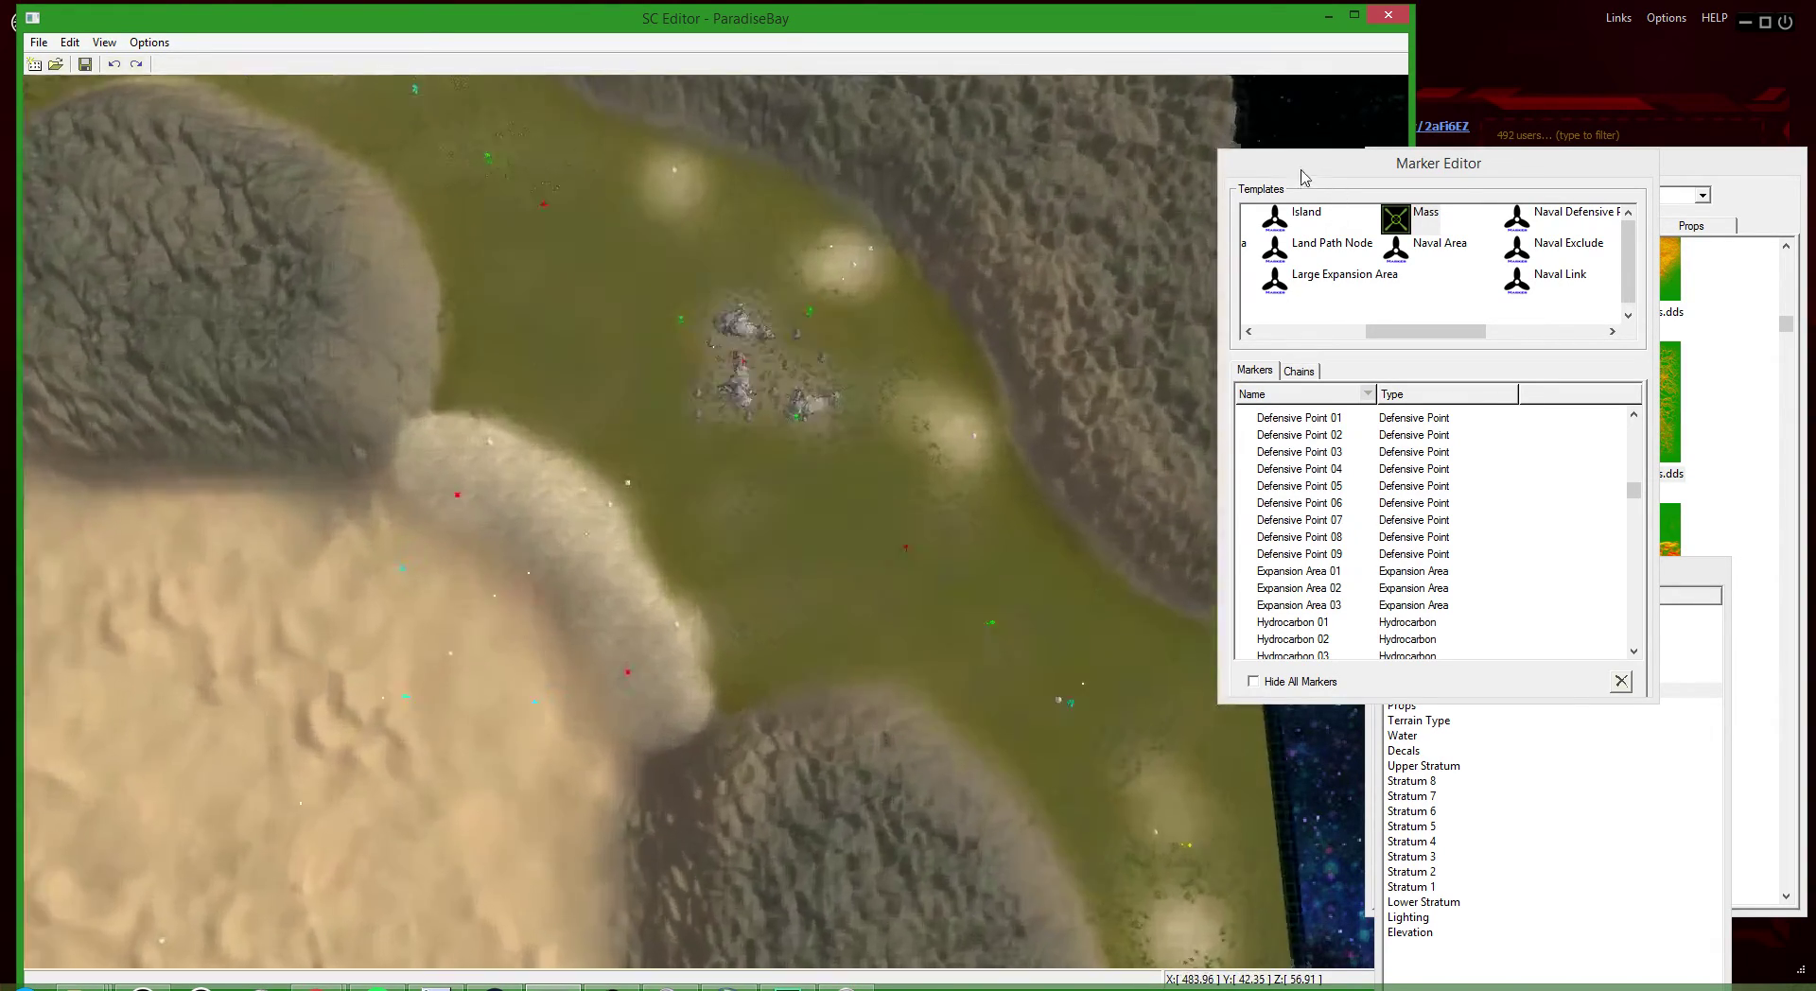
pyautogui.scroll(-5, 935, 282)
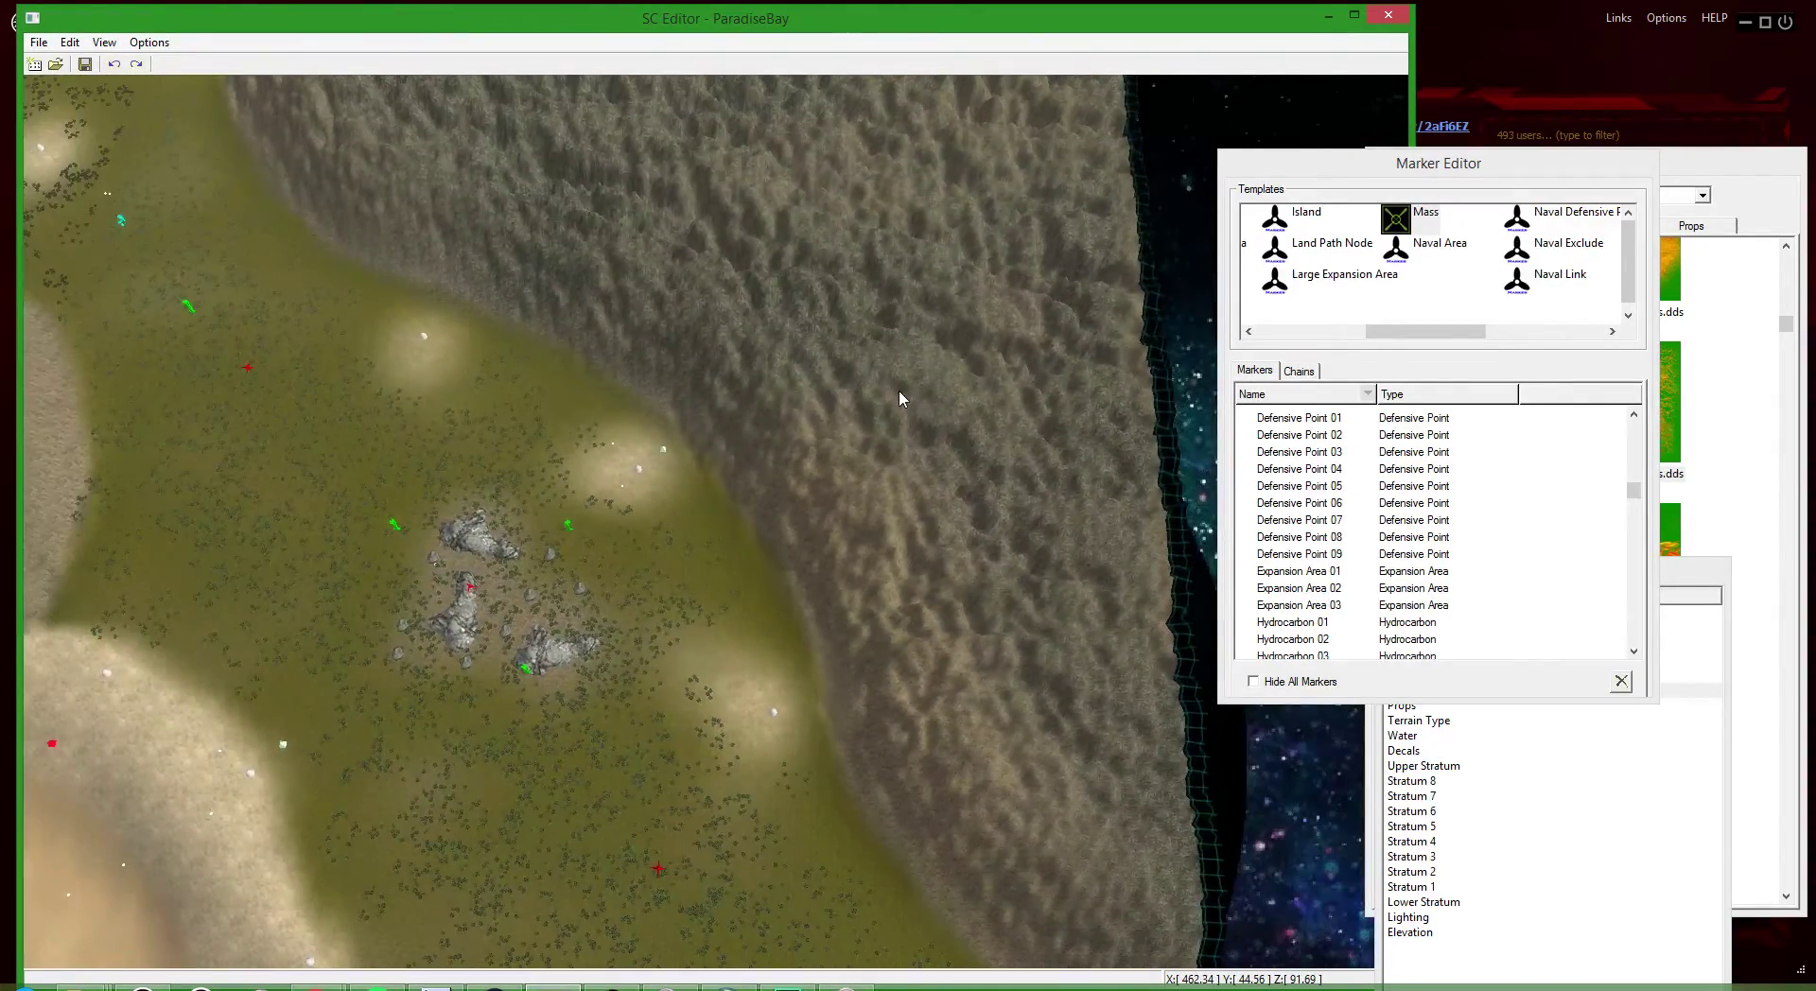
pyautogui.scroll(-5, 904, 393)
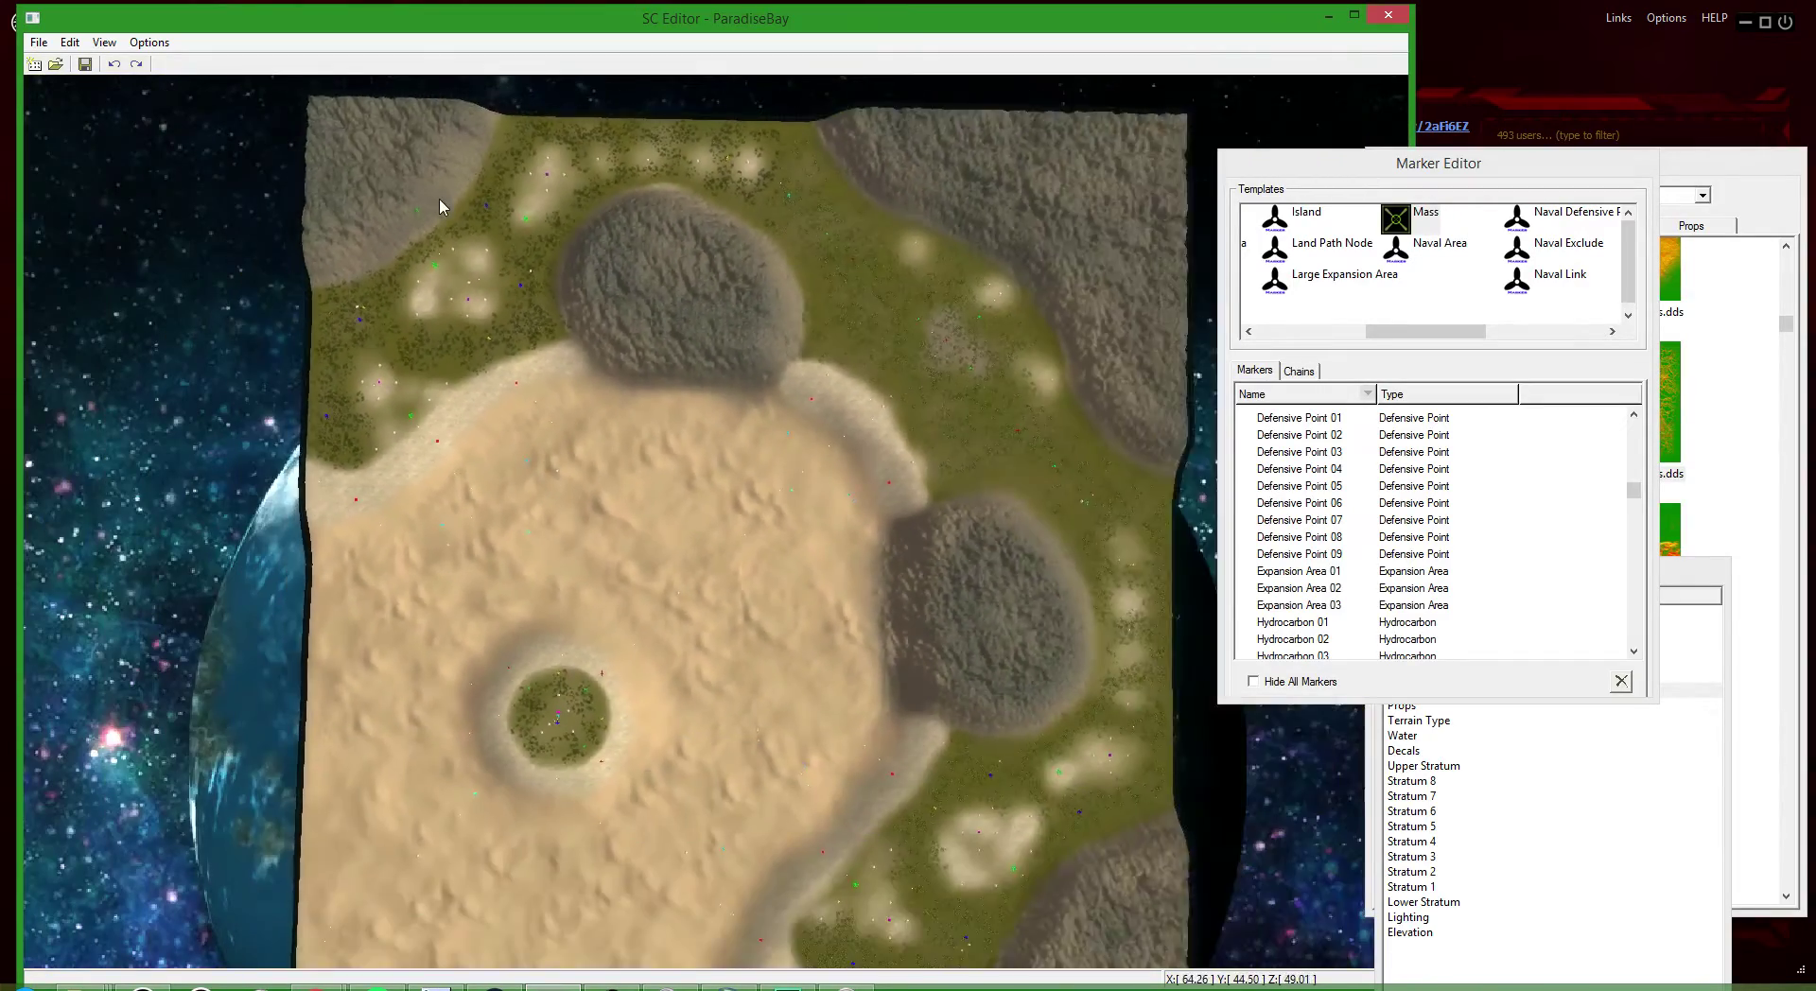
pyautogui.scroll(8, 981, 448)
pyautogui.scroll(-5, 892, 632)
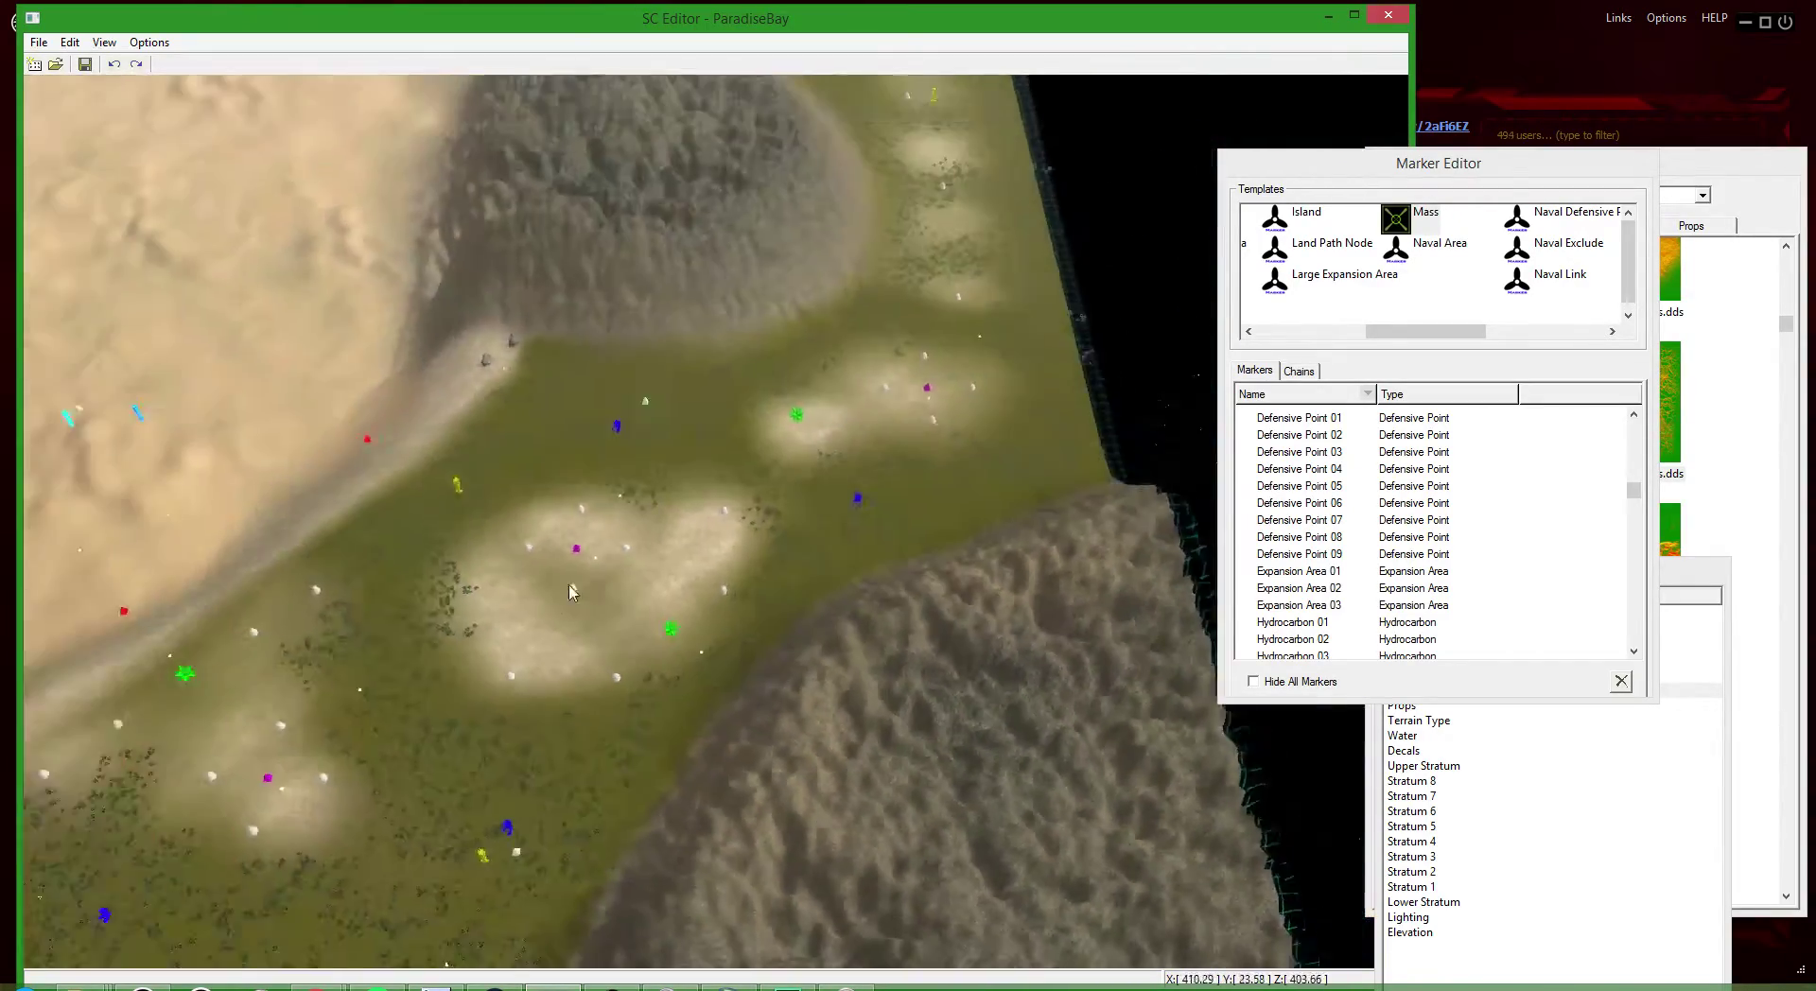
pyautogui.scroll(-5, 876, 655)
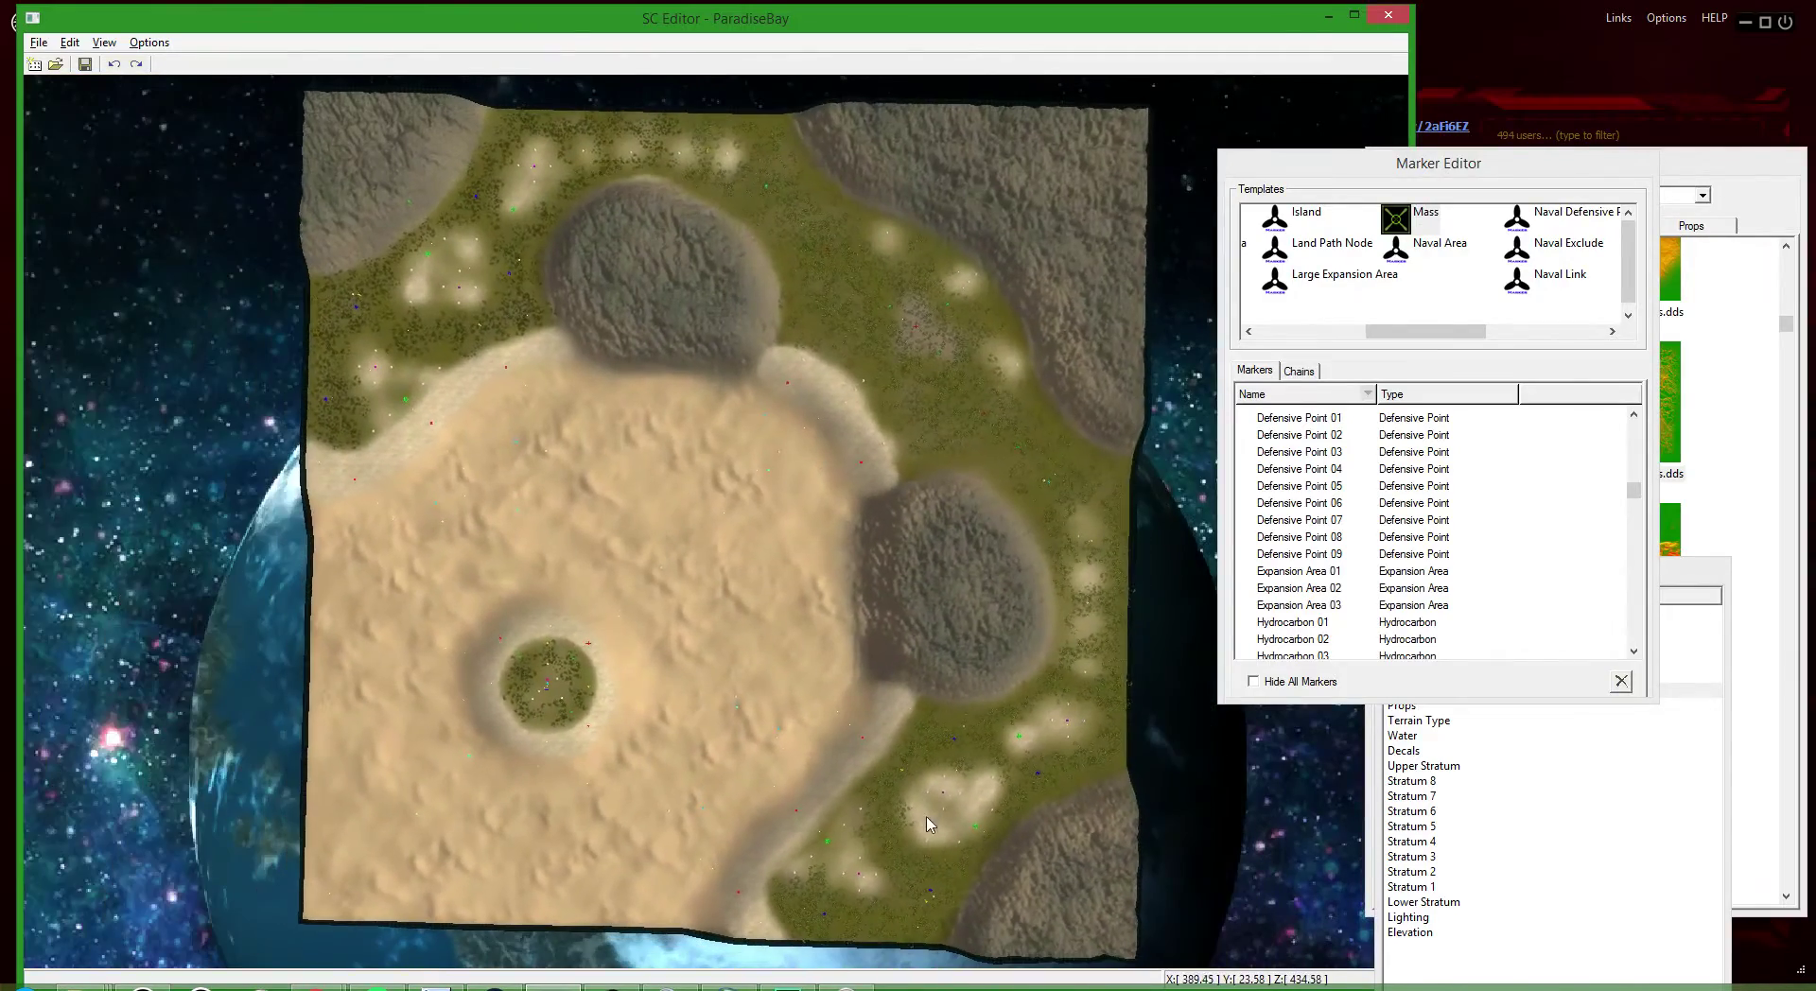
# - Examine the round island, the surrounding bay and the eastern plateau in turn against the overall map layout
pyautogui.scroll(4, 332, 886)
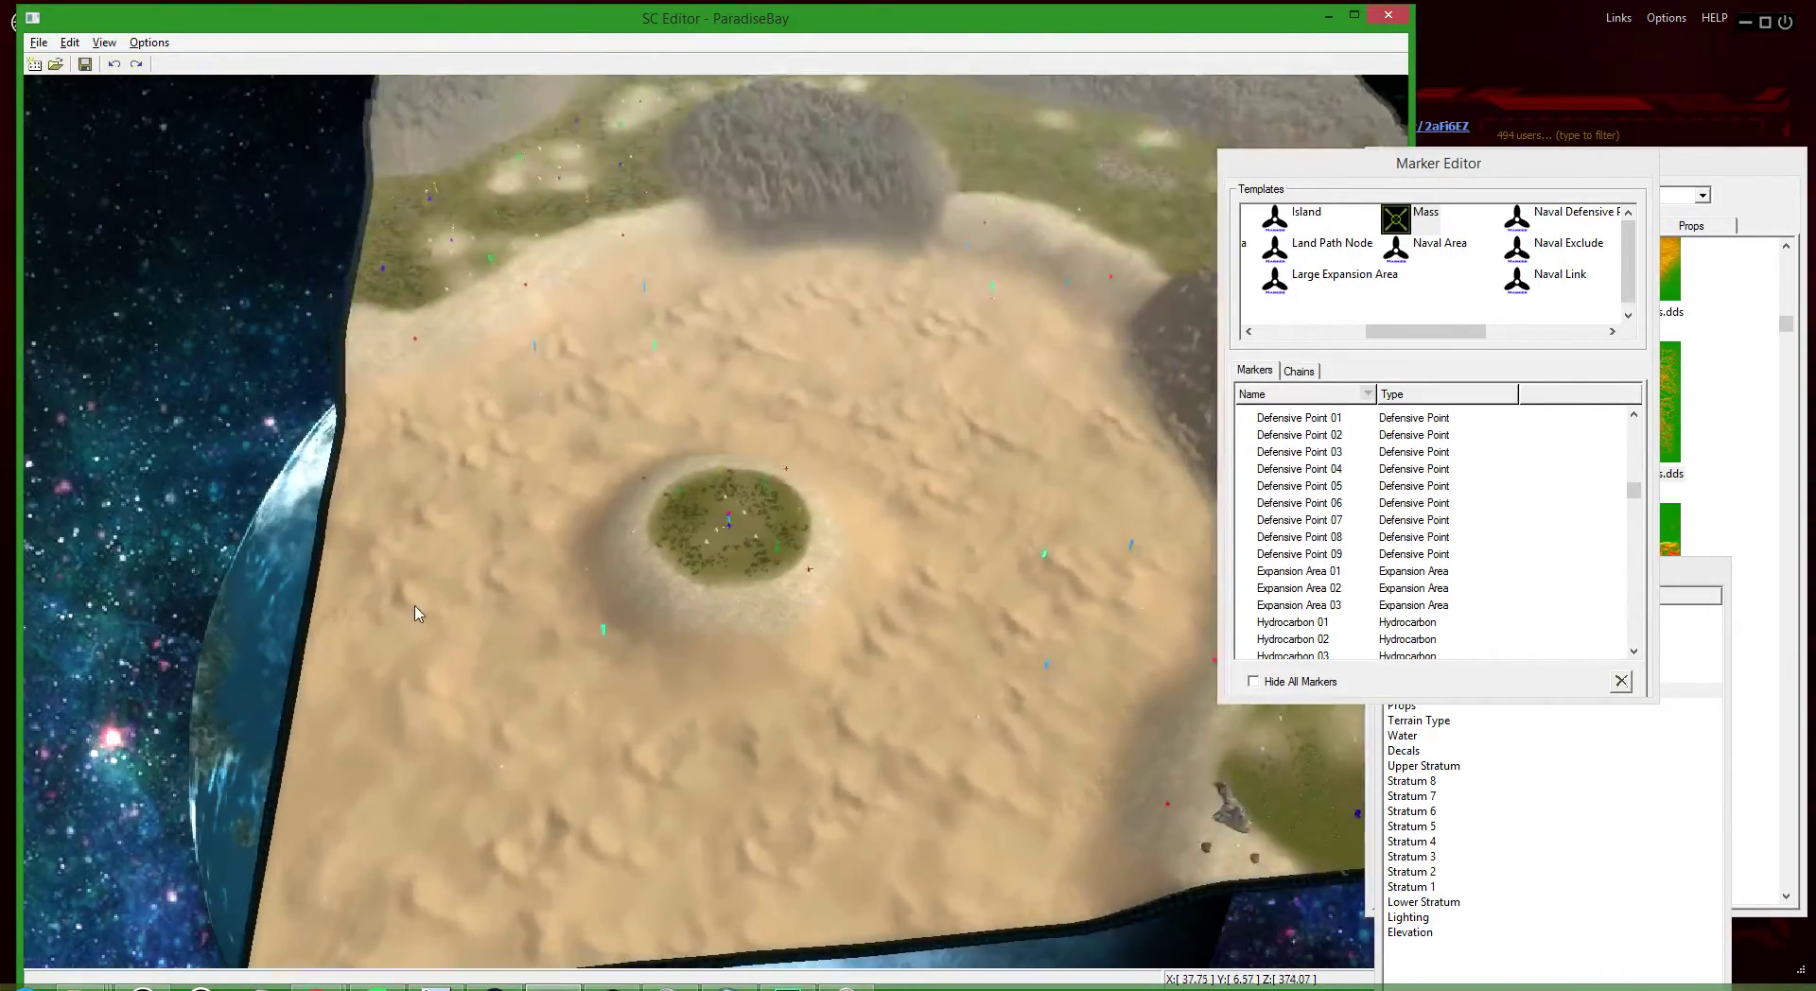
pyautogui.scroll(-4, 409, 612)
pyautogui.scroll(8, 1088, 201)
pyautogui.scroll(-4, 1008, 356)
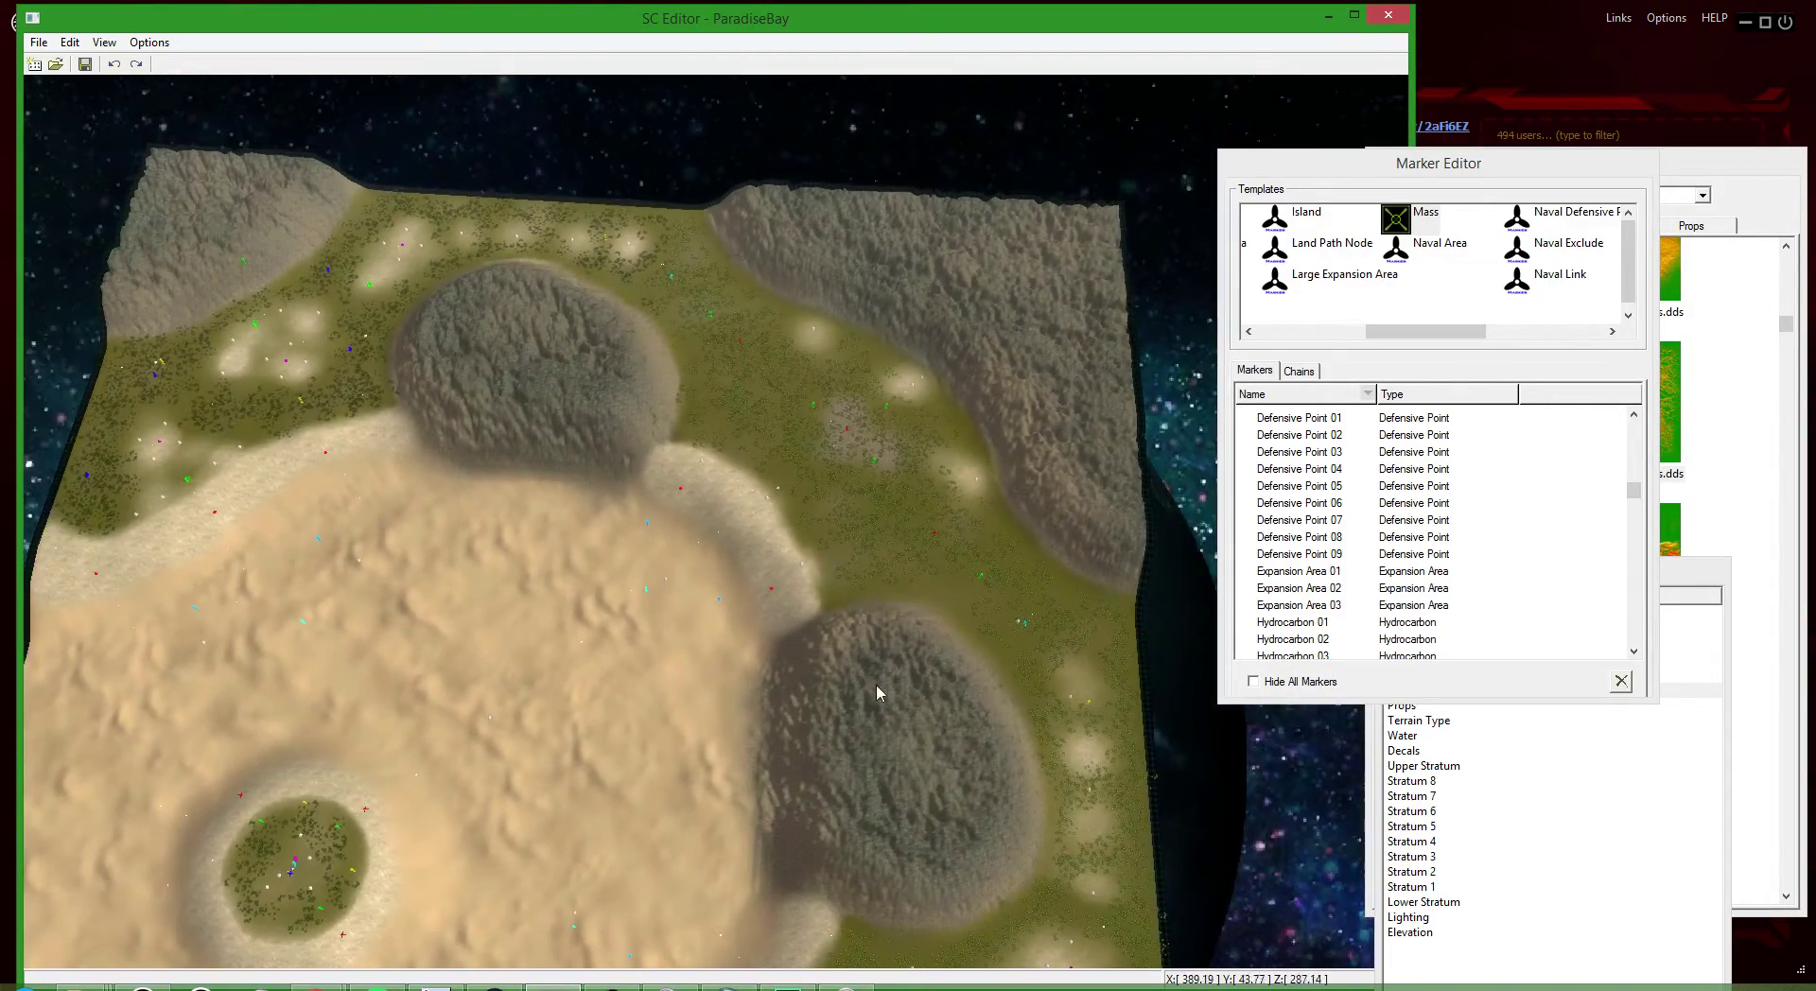
pyautogui.scroll(-4, 993, 669)
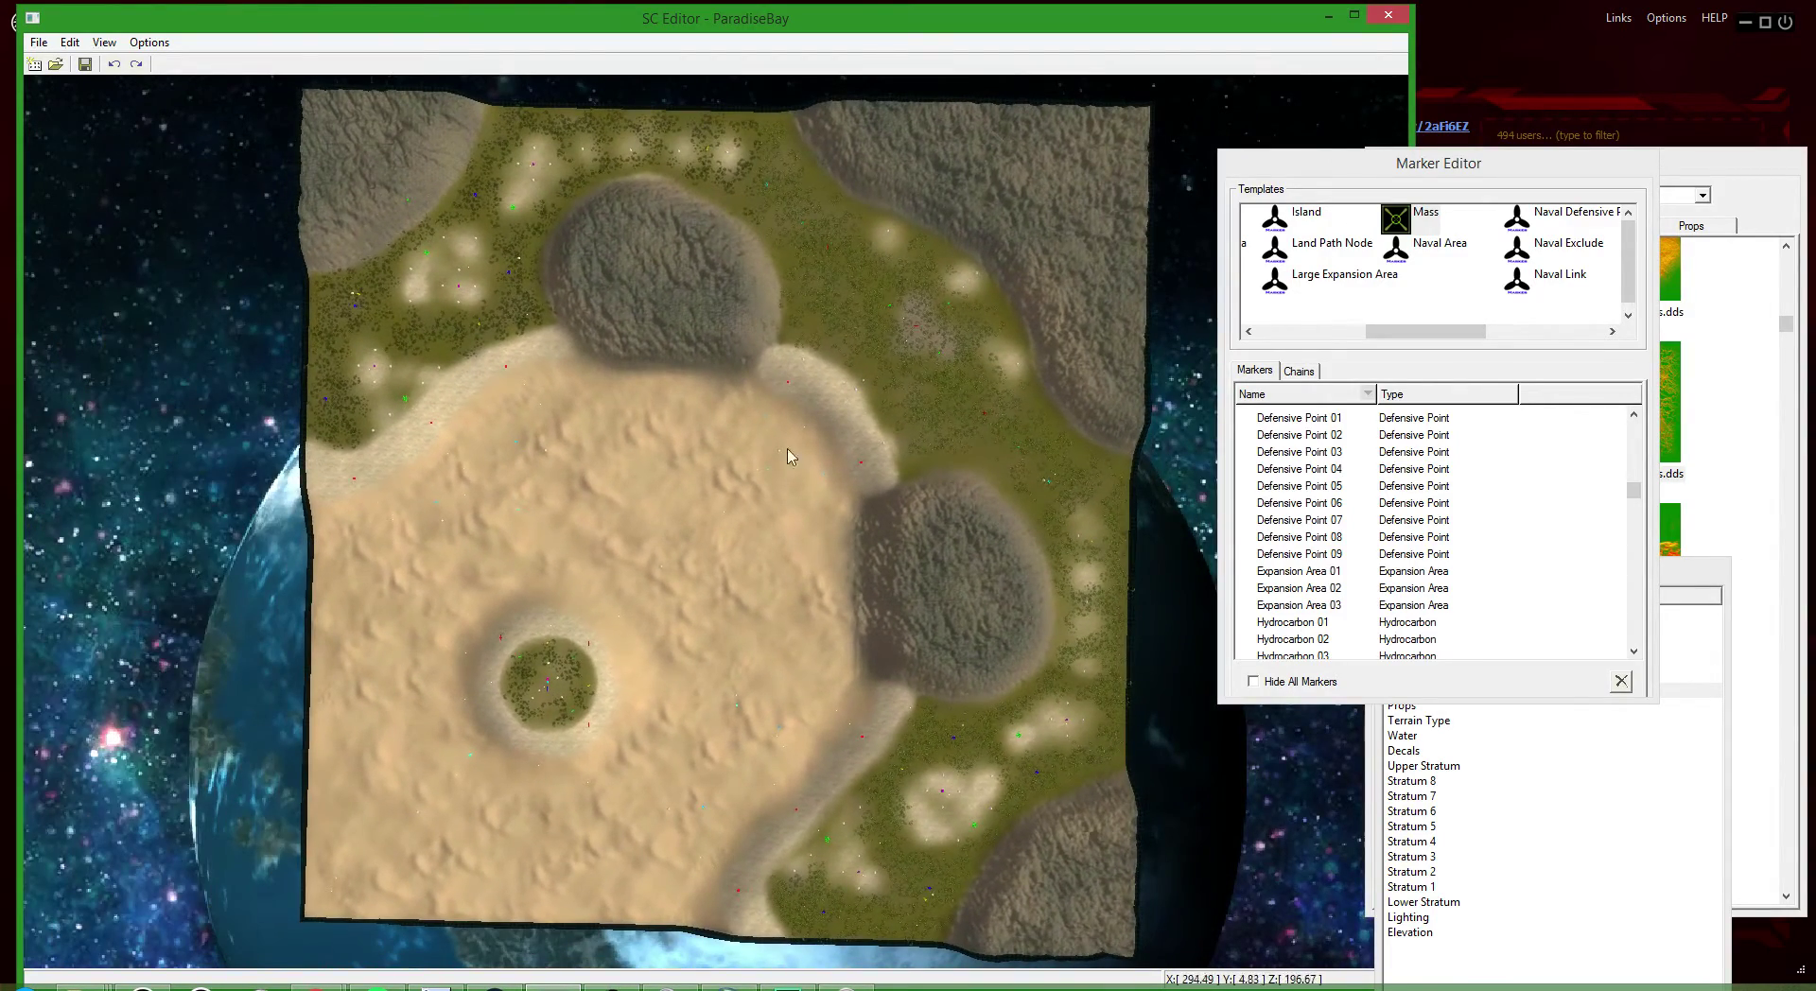
pyautogui.scroll(4, 790, 456)
pyautogui.scroll(3, 951, 584)
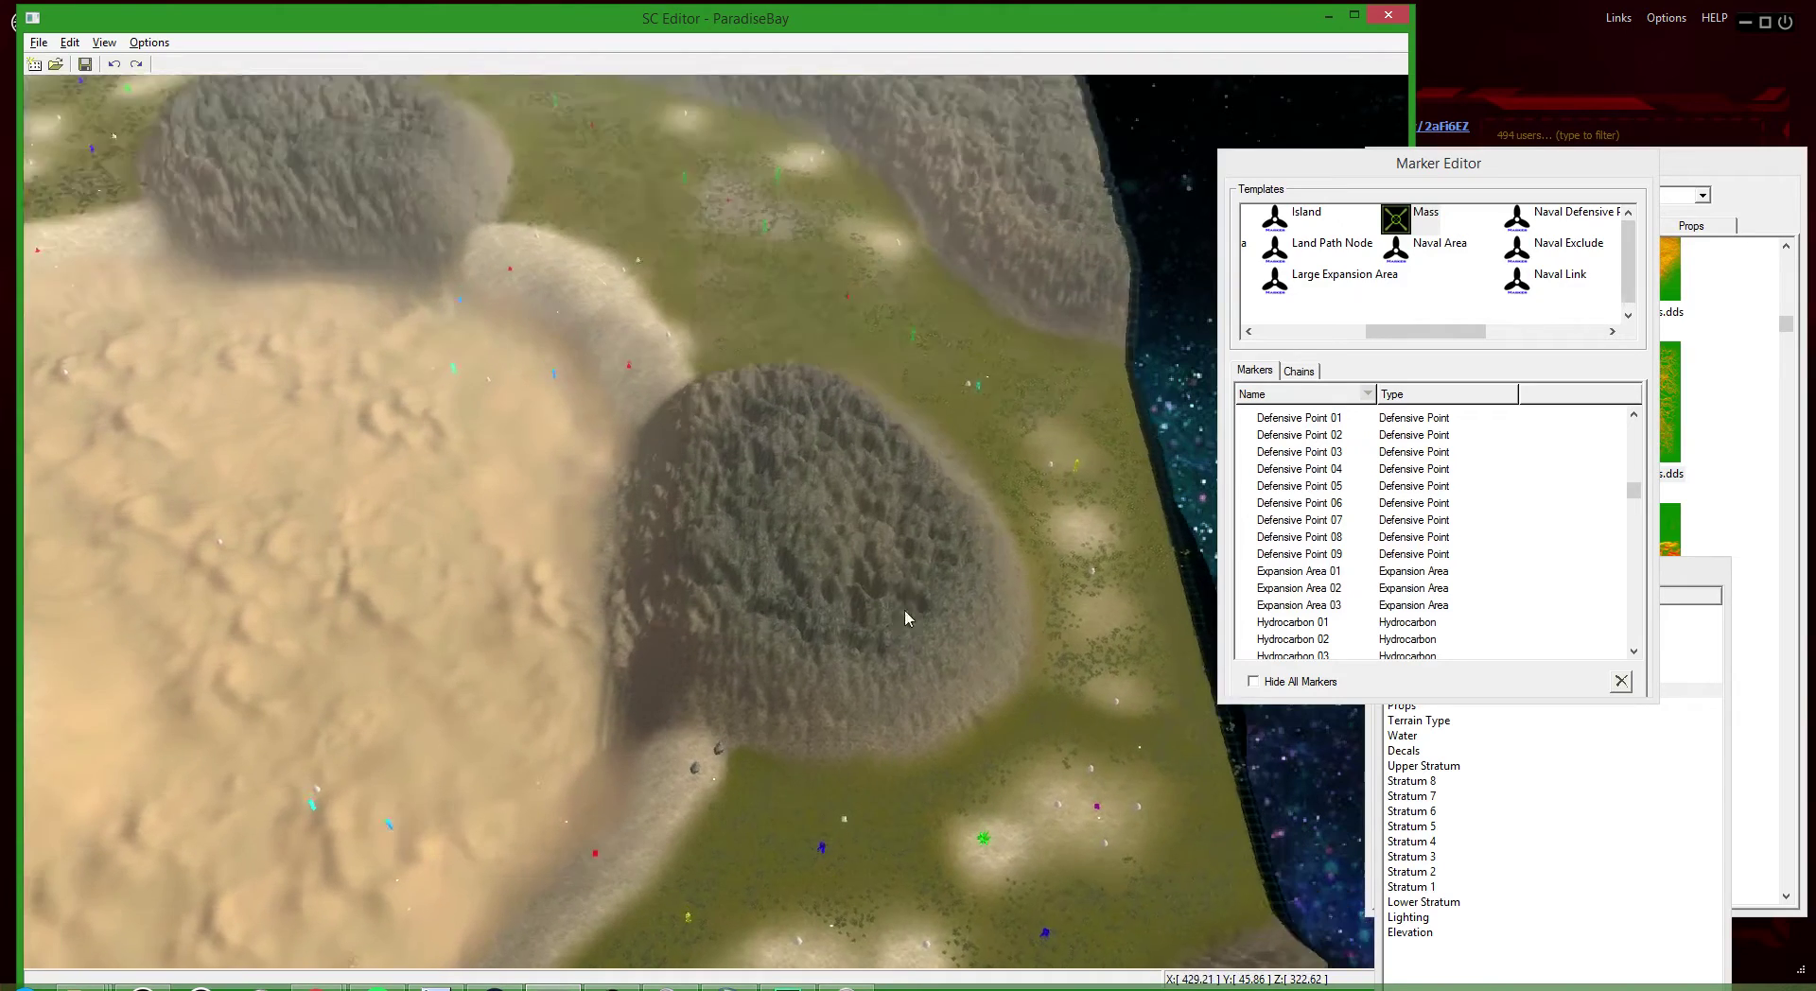
pyautogui.scroll(-5, 749, 669)
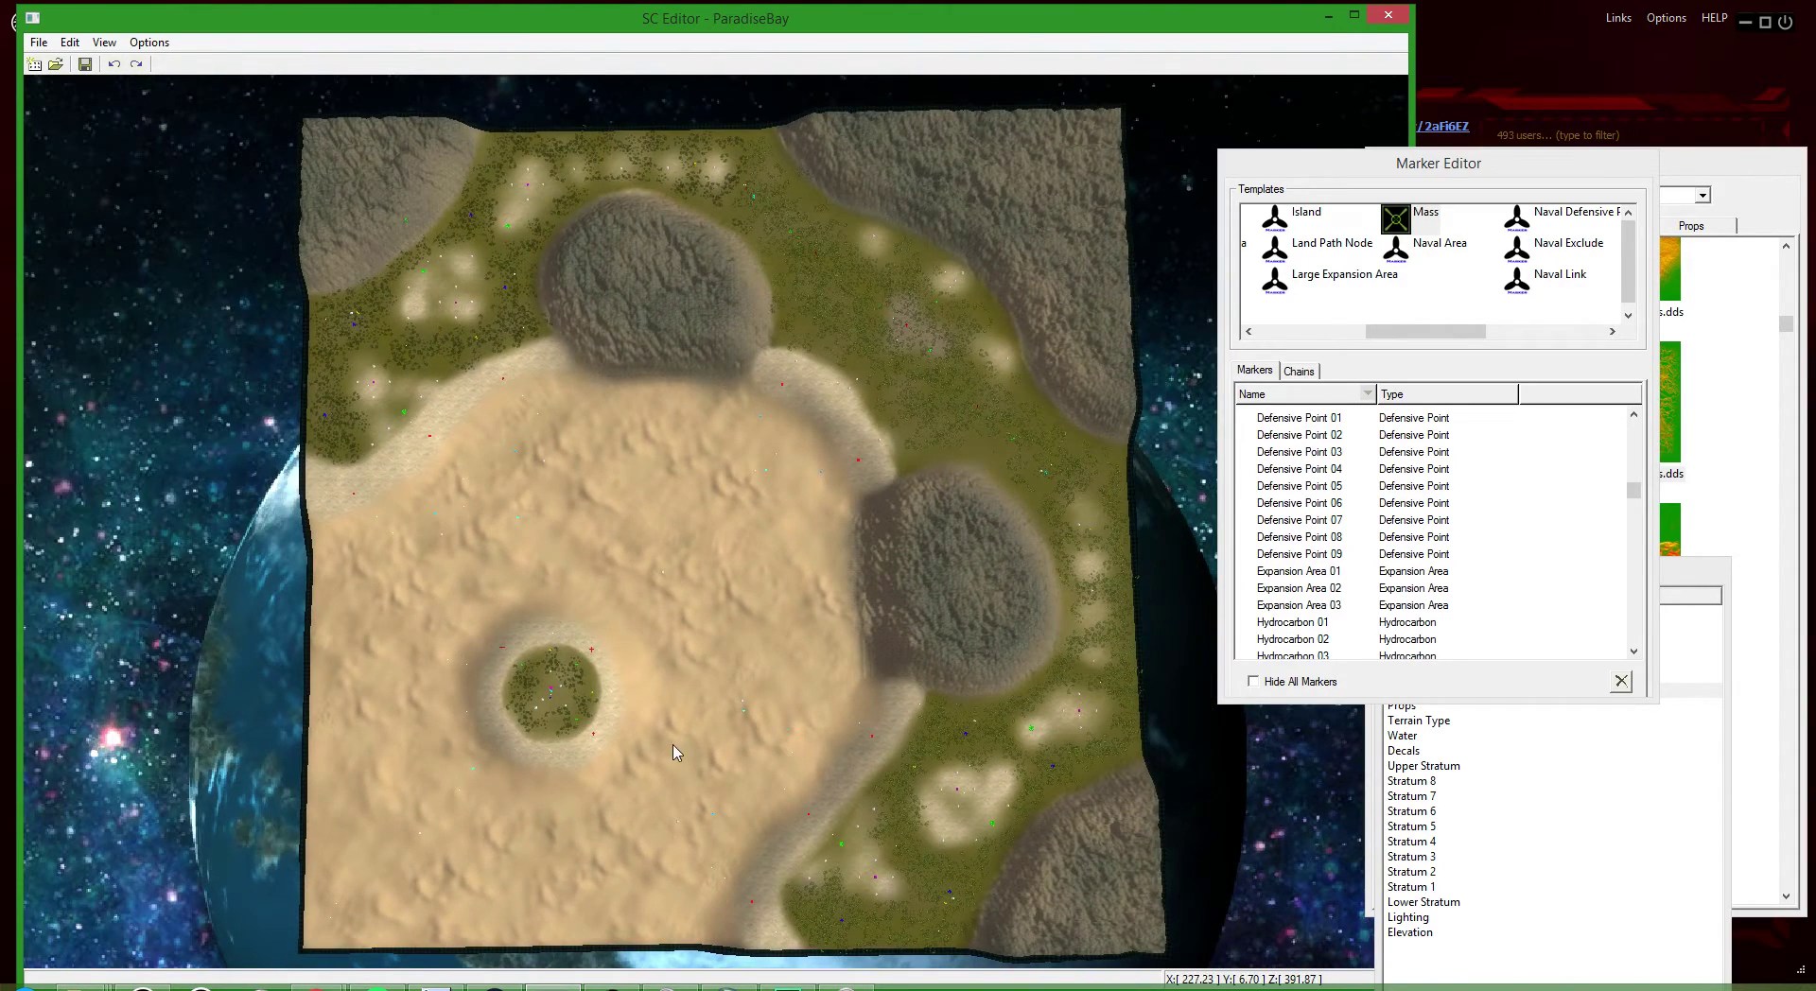
pyautogui.scroll(2, 530, 761)
pyautogui.scroll(1, 533, 754)
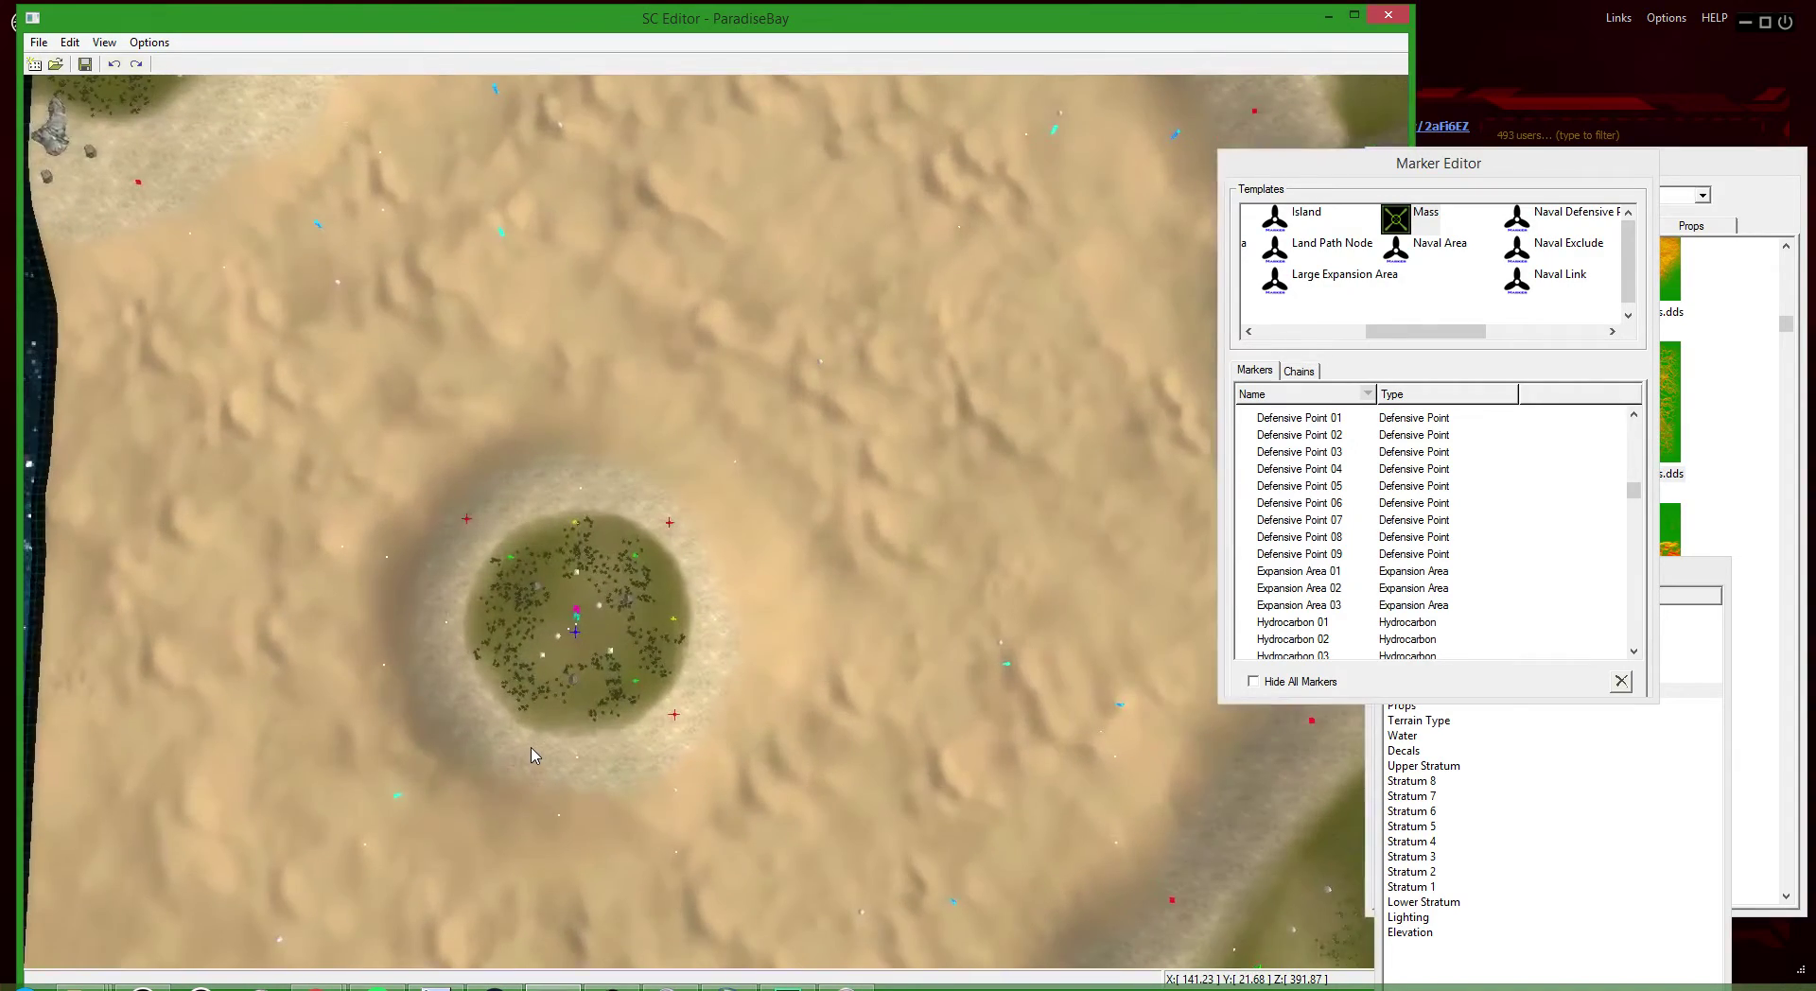
pyautogui.scroll(-4, 558, 733)
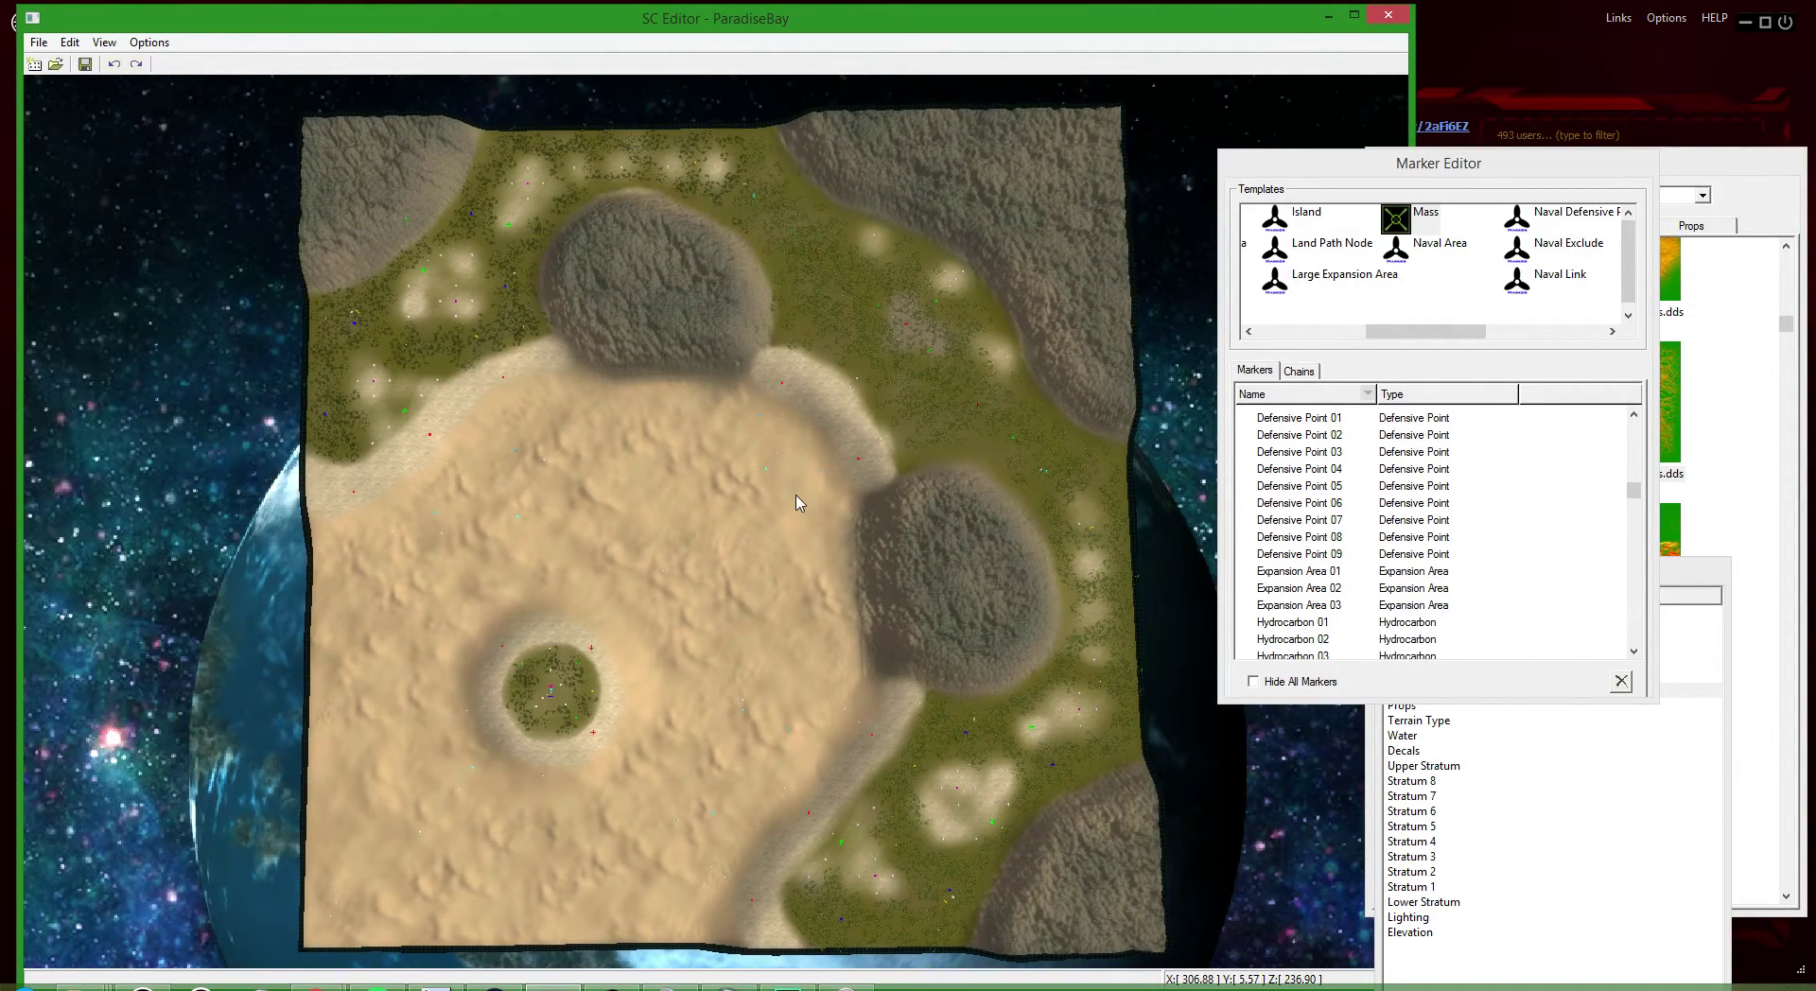
# - Inspect the rough rock surface of the eastern plateau up close and from several angles
pyautogui.scroll(6, 993, 587)
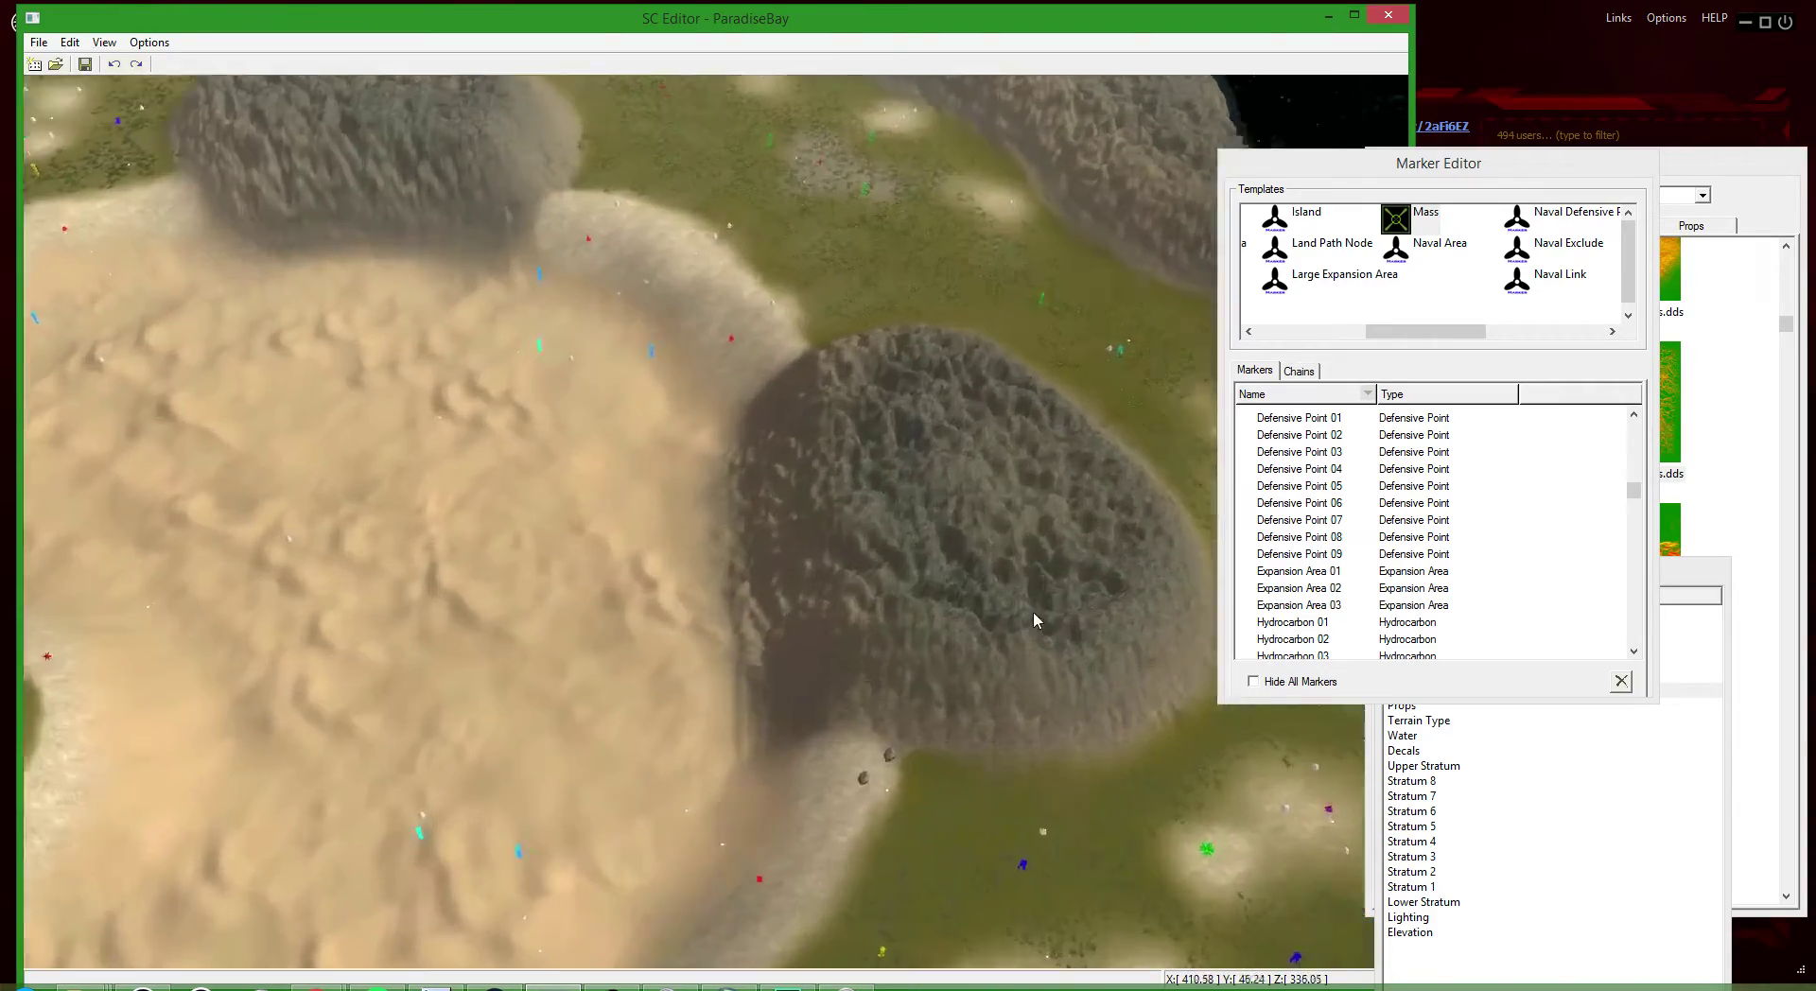
pyautogui.scroll(8, 953, 518)
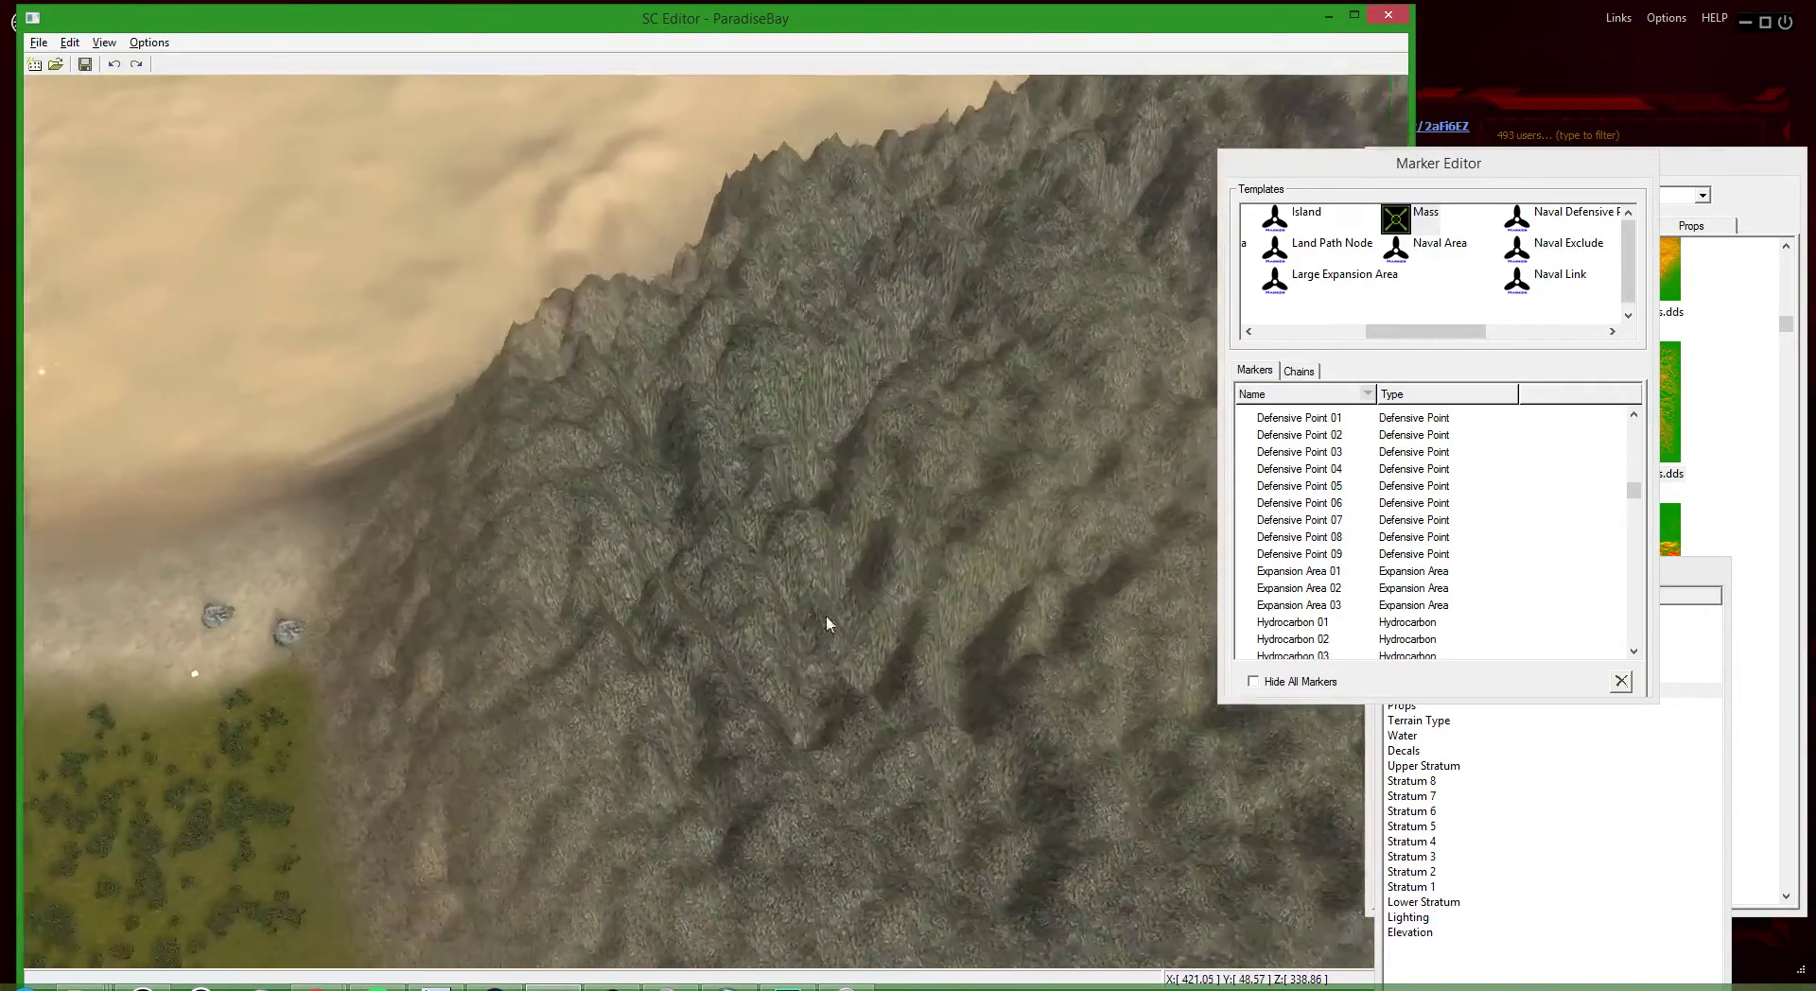
pyautogui.scroll(-8, 1035, 639)
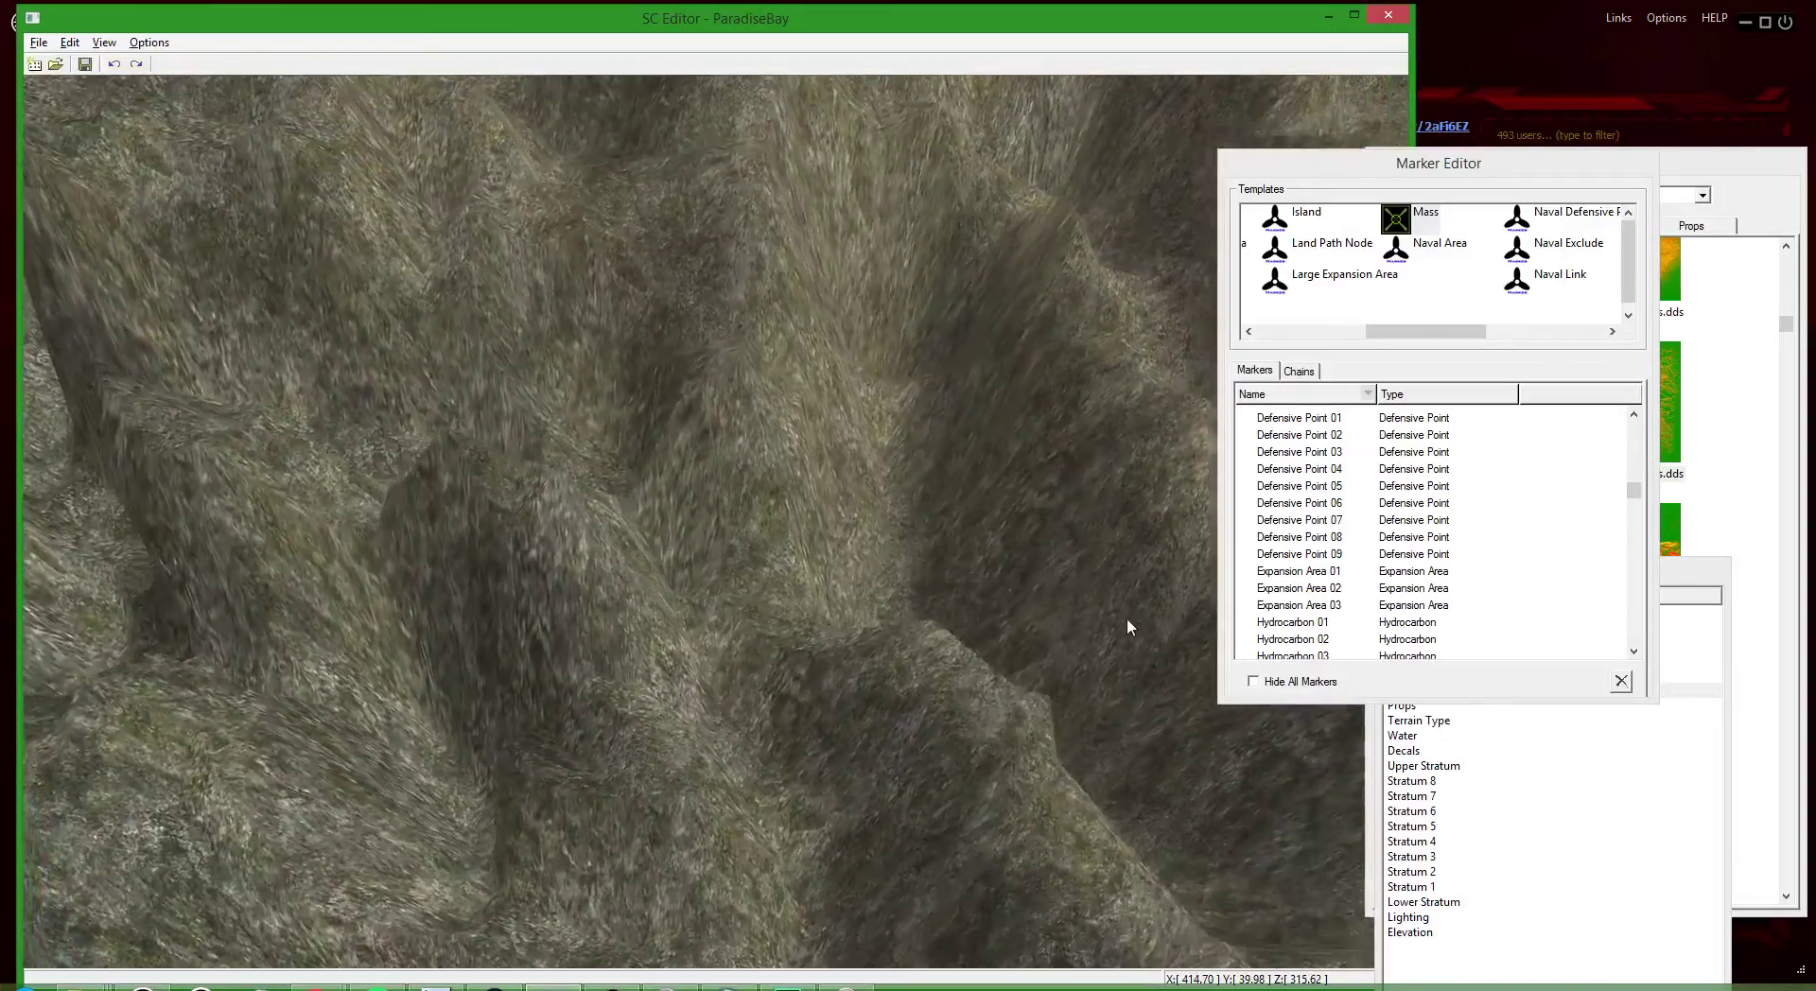
pyautogui.scroll(10, 779, 416)
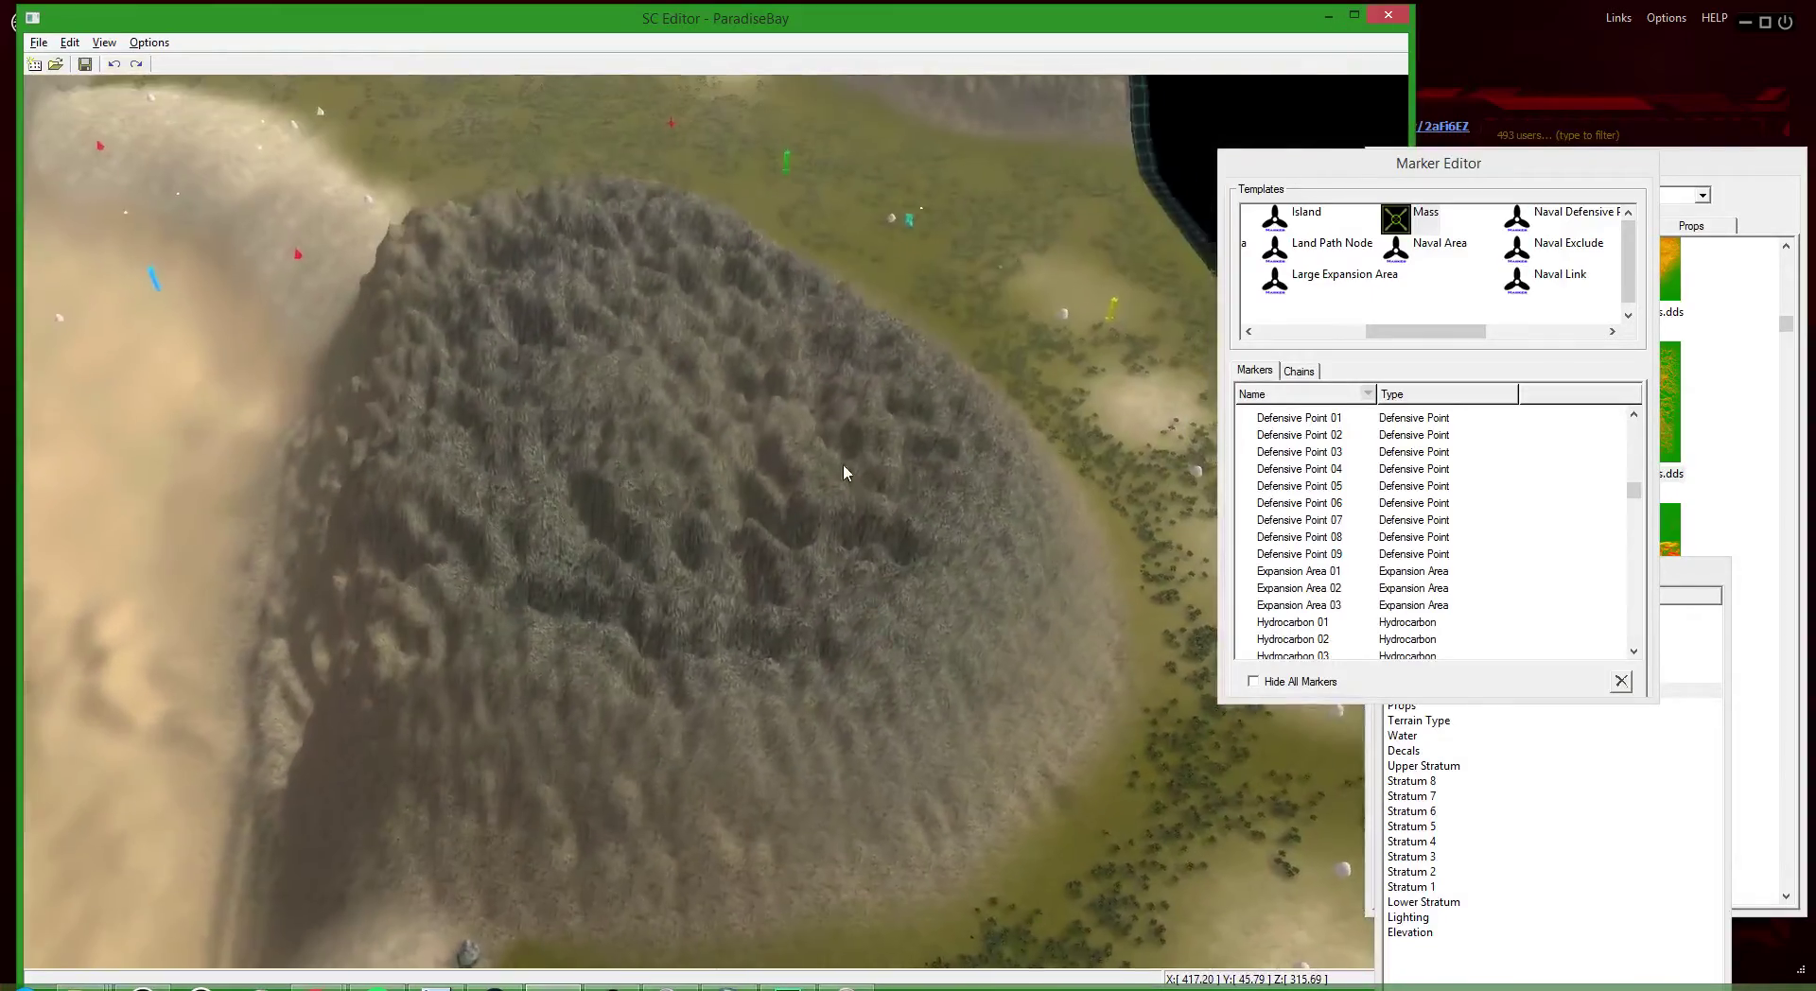
pyautogui.scroll(-6, 658, 479)
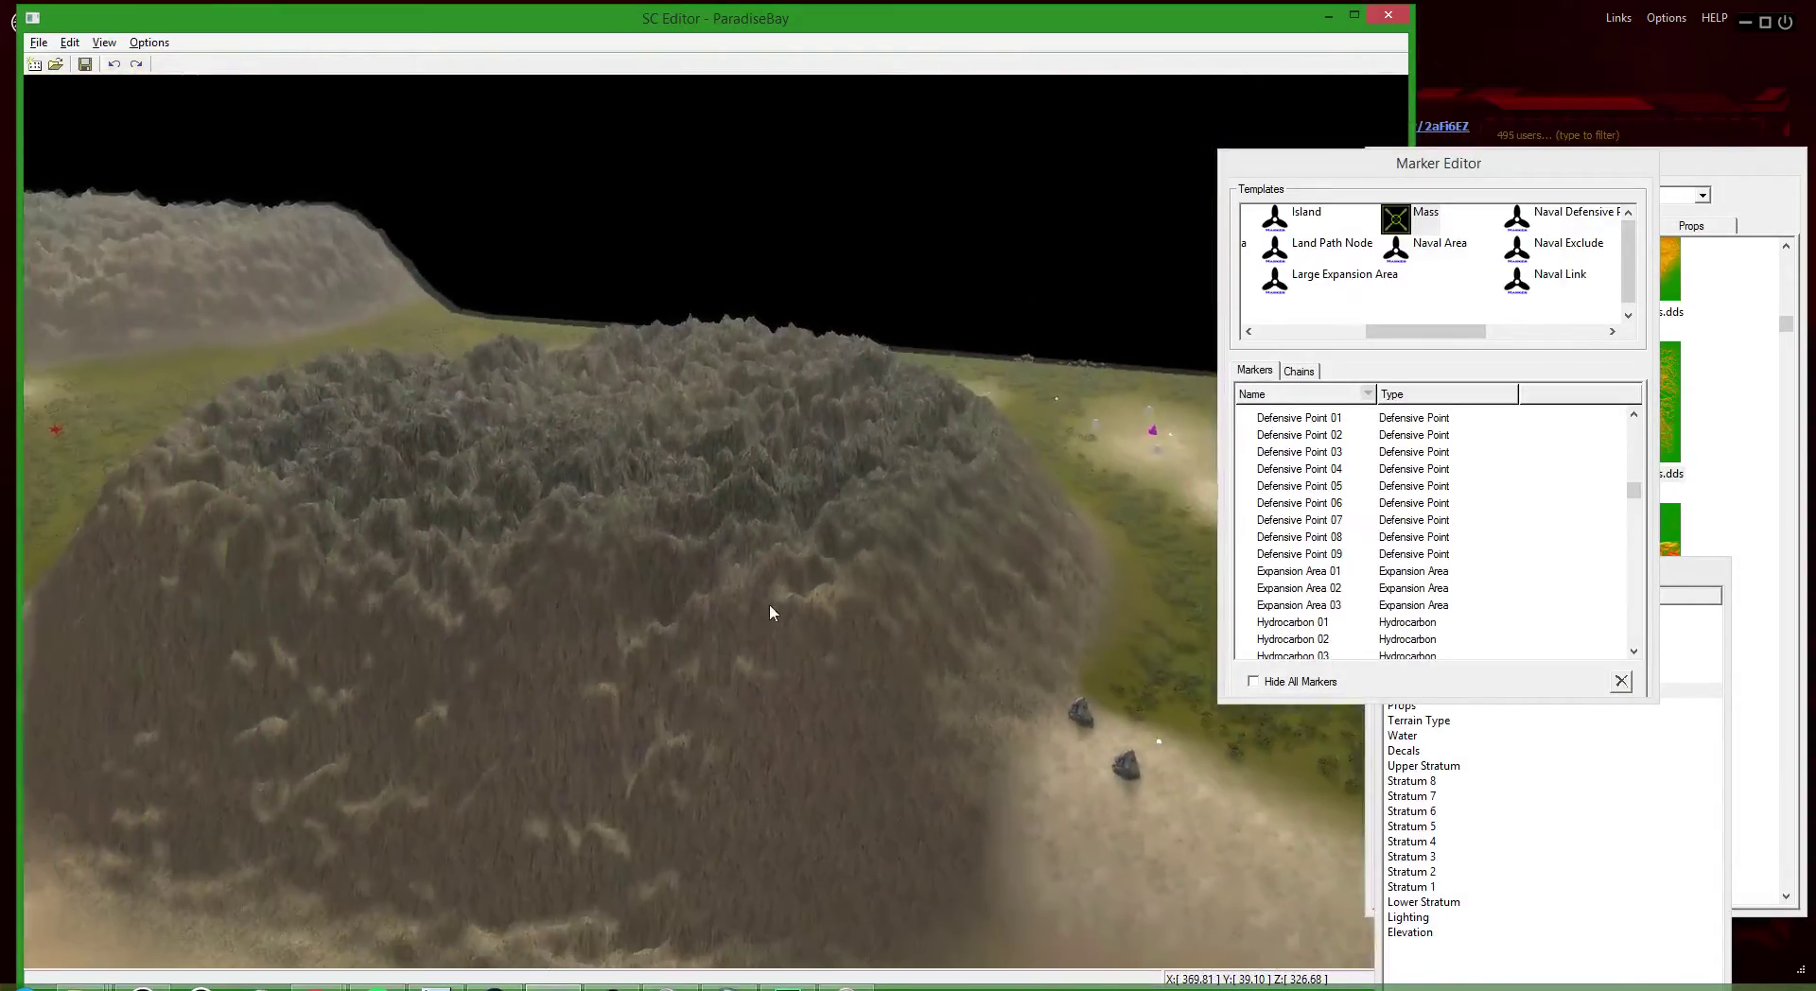
pyautogui.scroll(6, 769, 605)
pyautogui.scroll(-3, 689, 667)
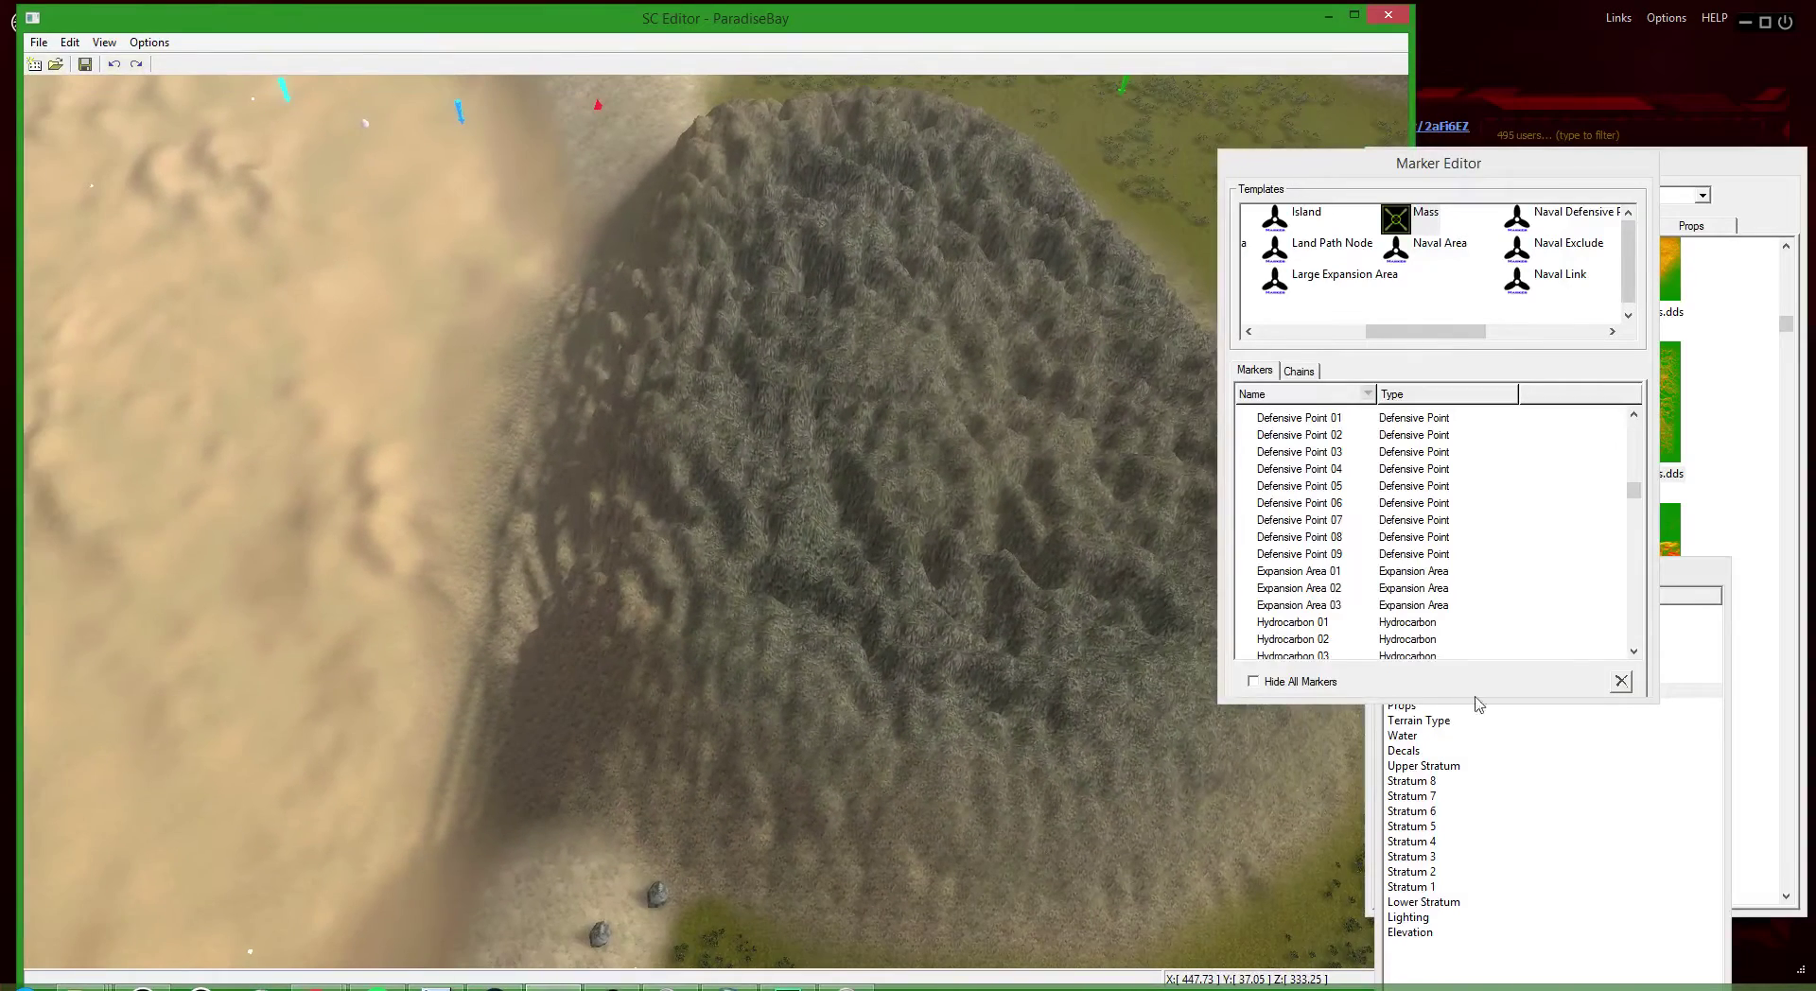
# - Smooth the jagged elevation of the eastern plateau with the unsharp128_hard filter brush
pyautogui.click(1411, 933)
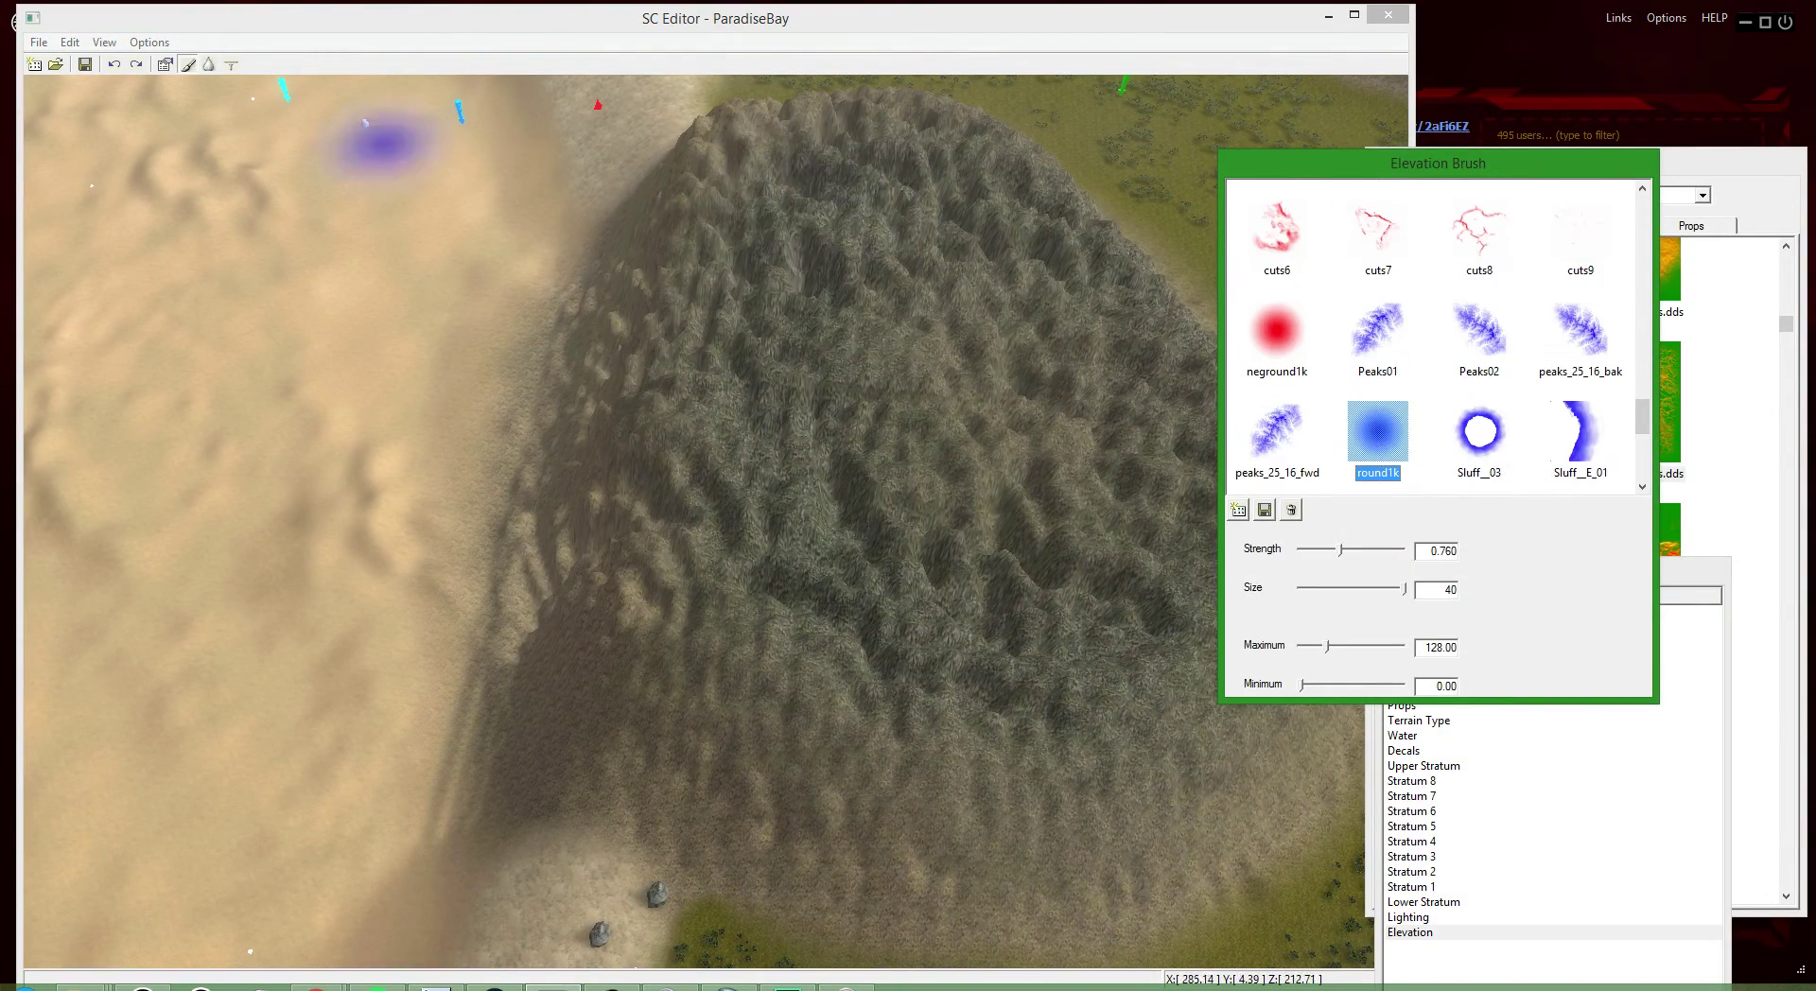
pyautogui.click(206, 83)
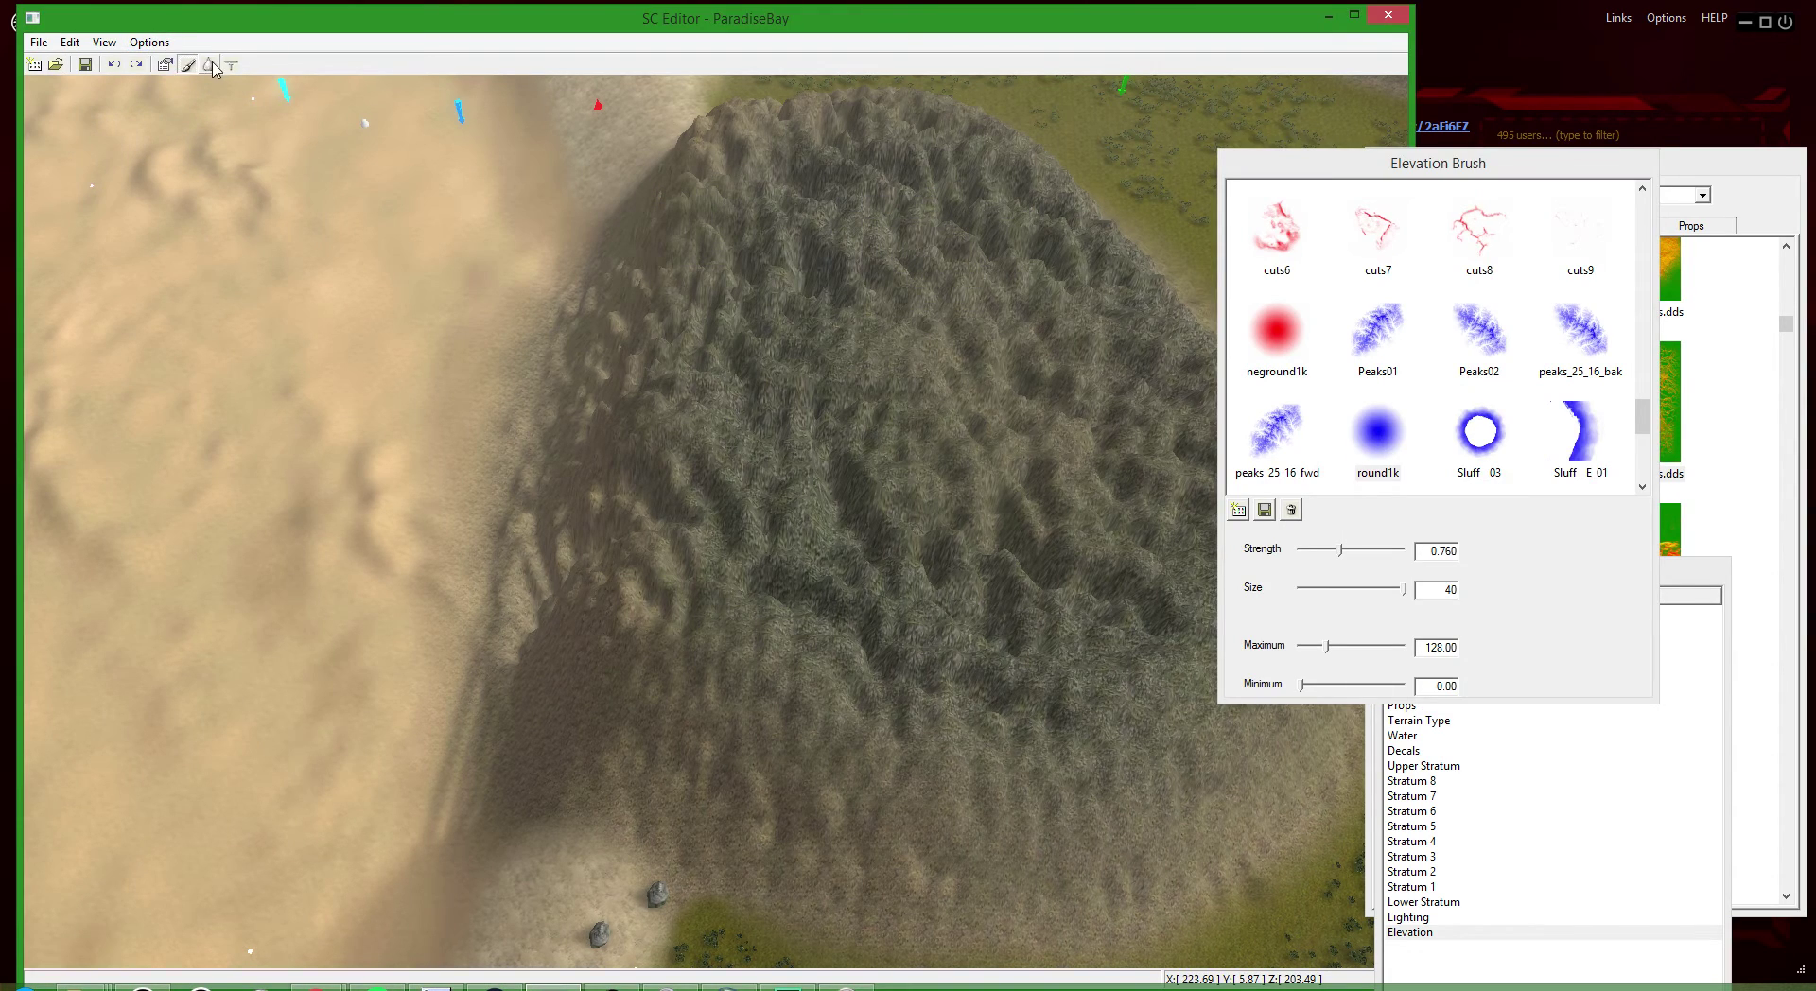
pyautogui.click(1580, 213)
pyautogui.click(917, 548)
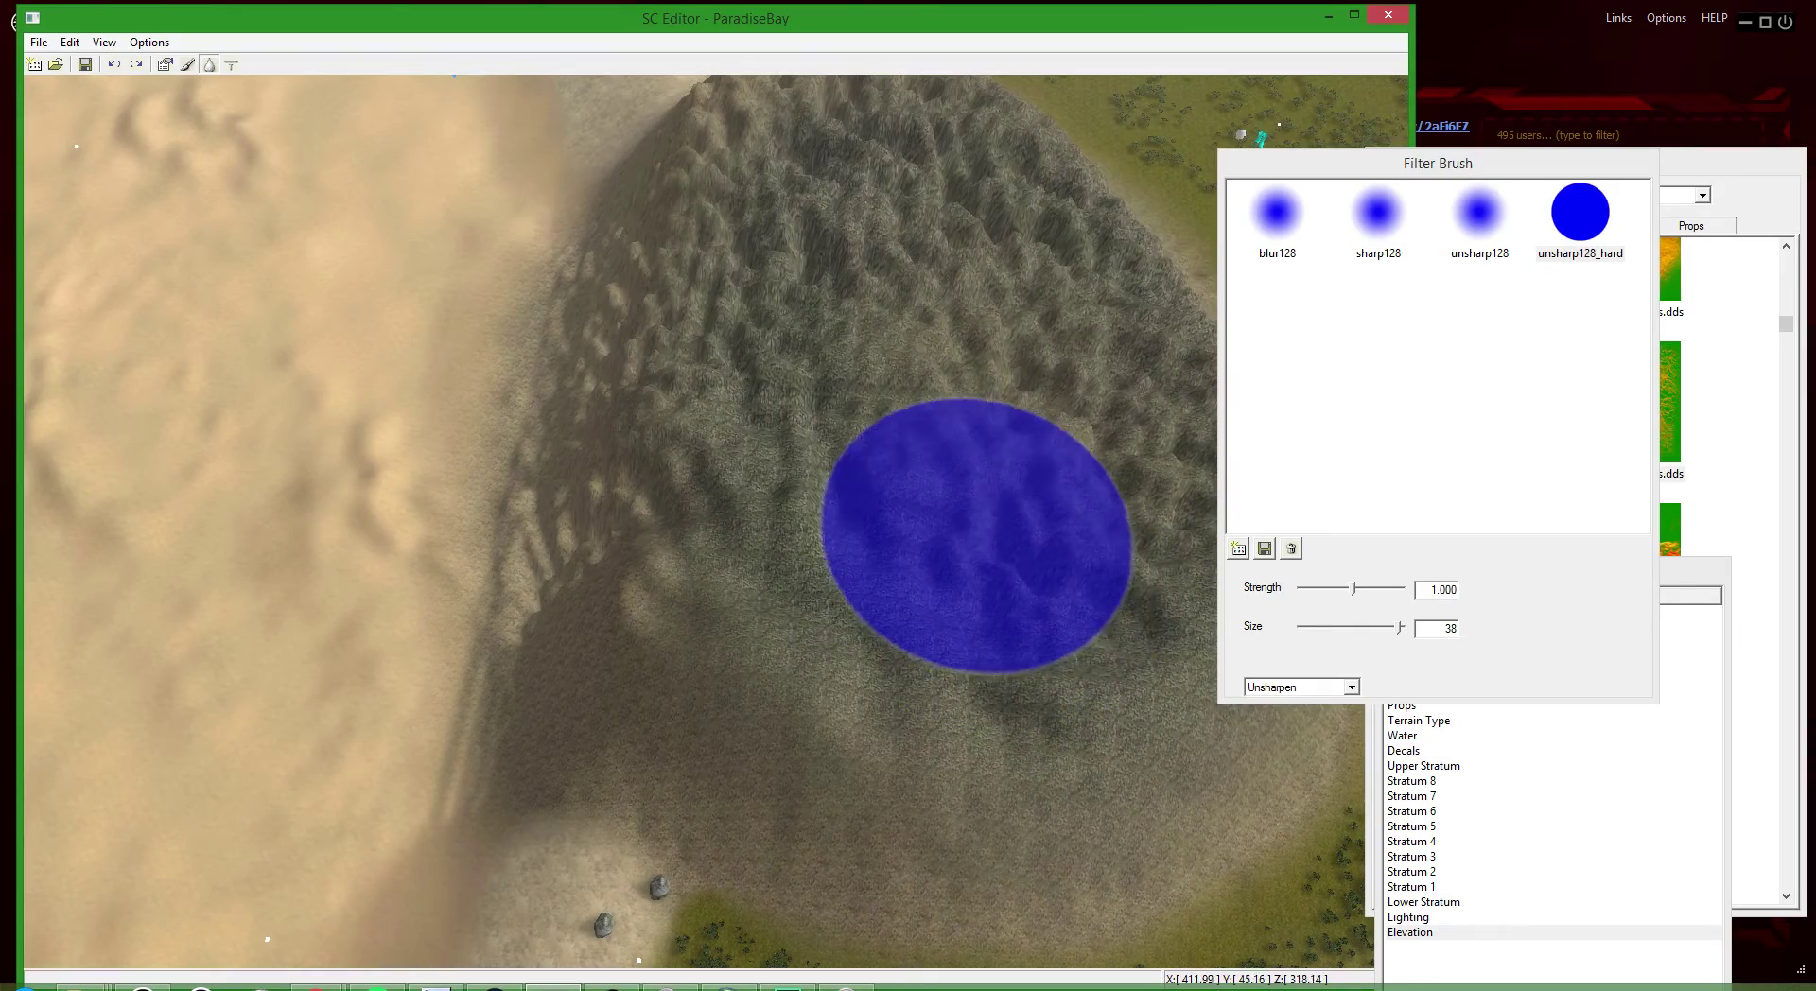
pyautogui.scroll(5, 1119, 749)
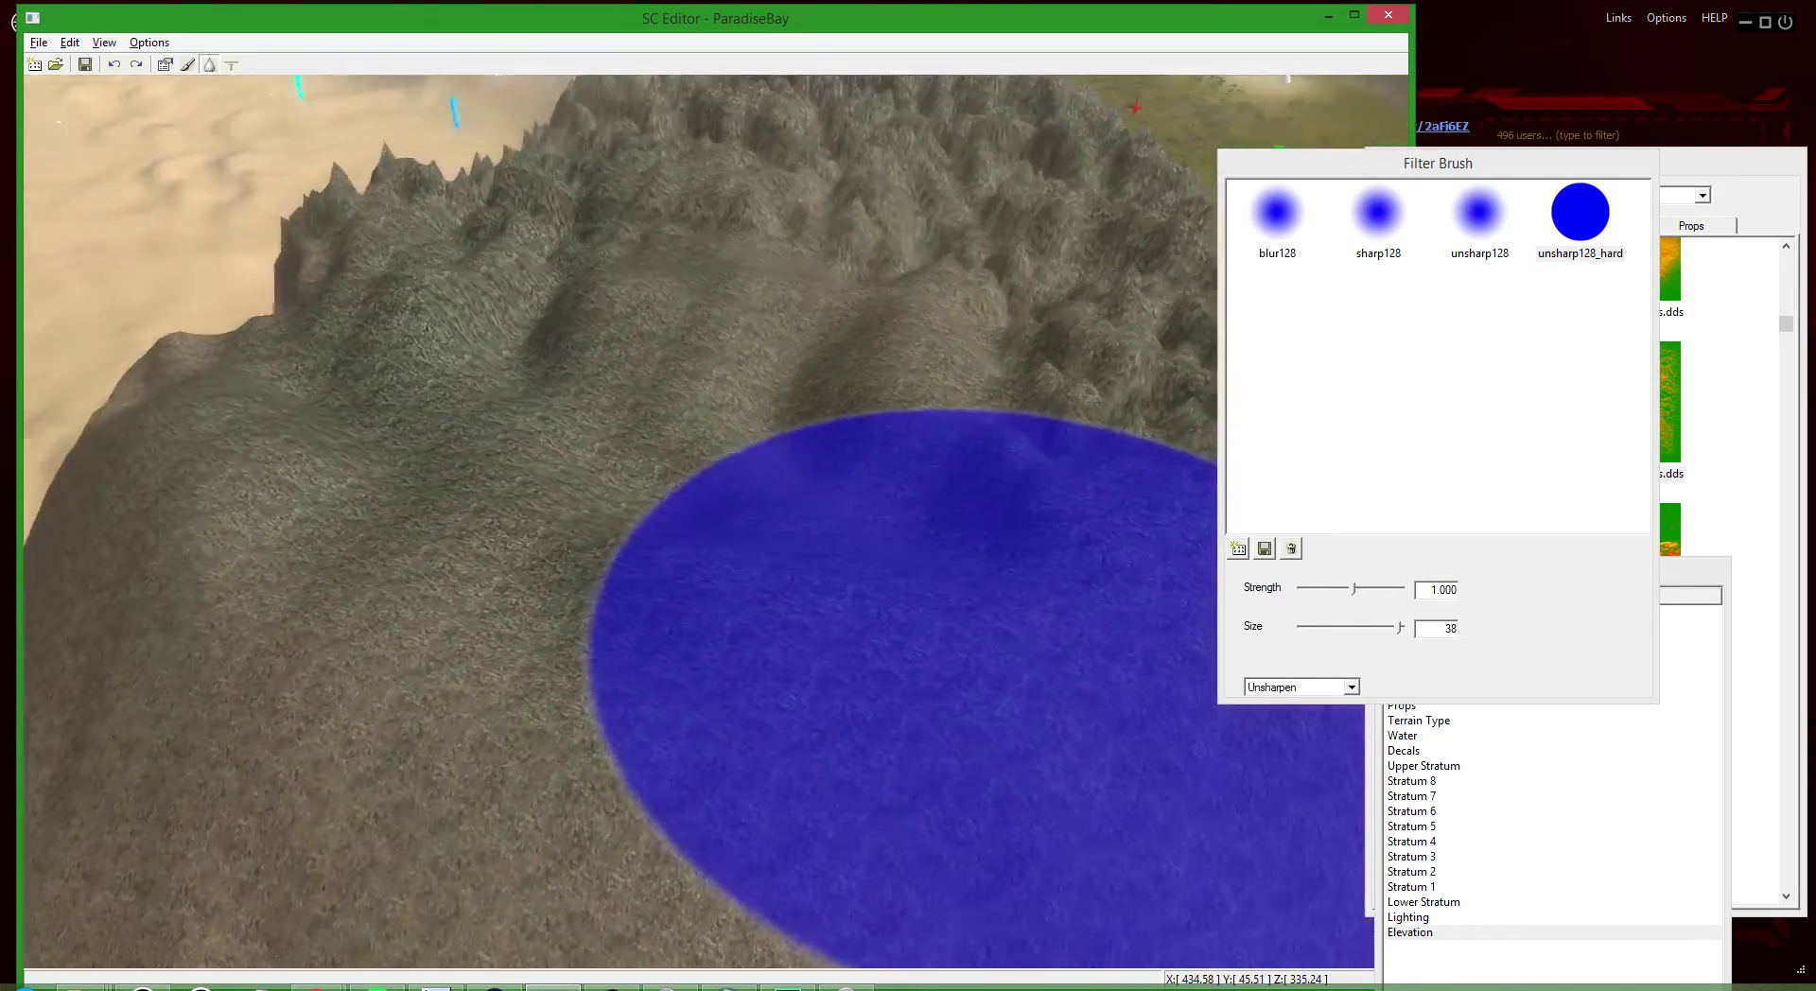
pyautogui.scroll(-5, 42, 638)
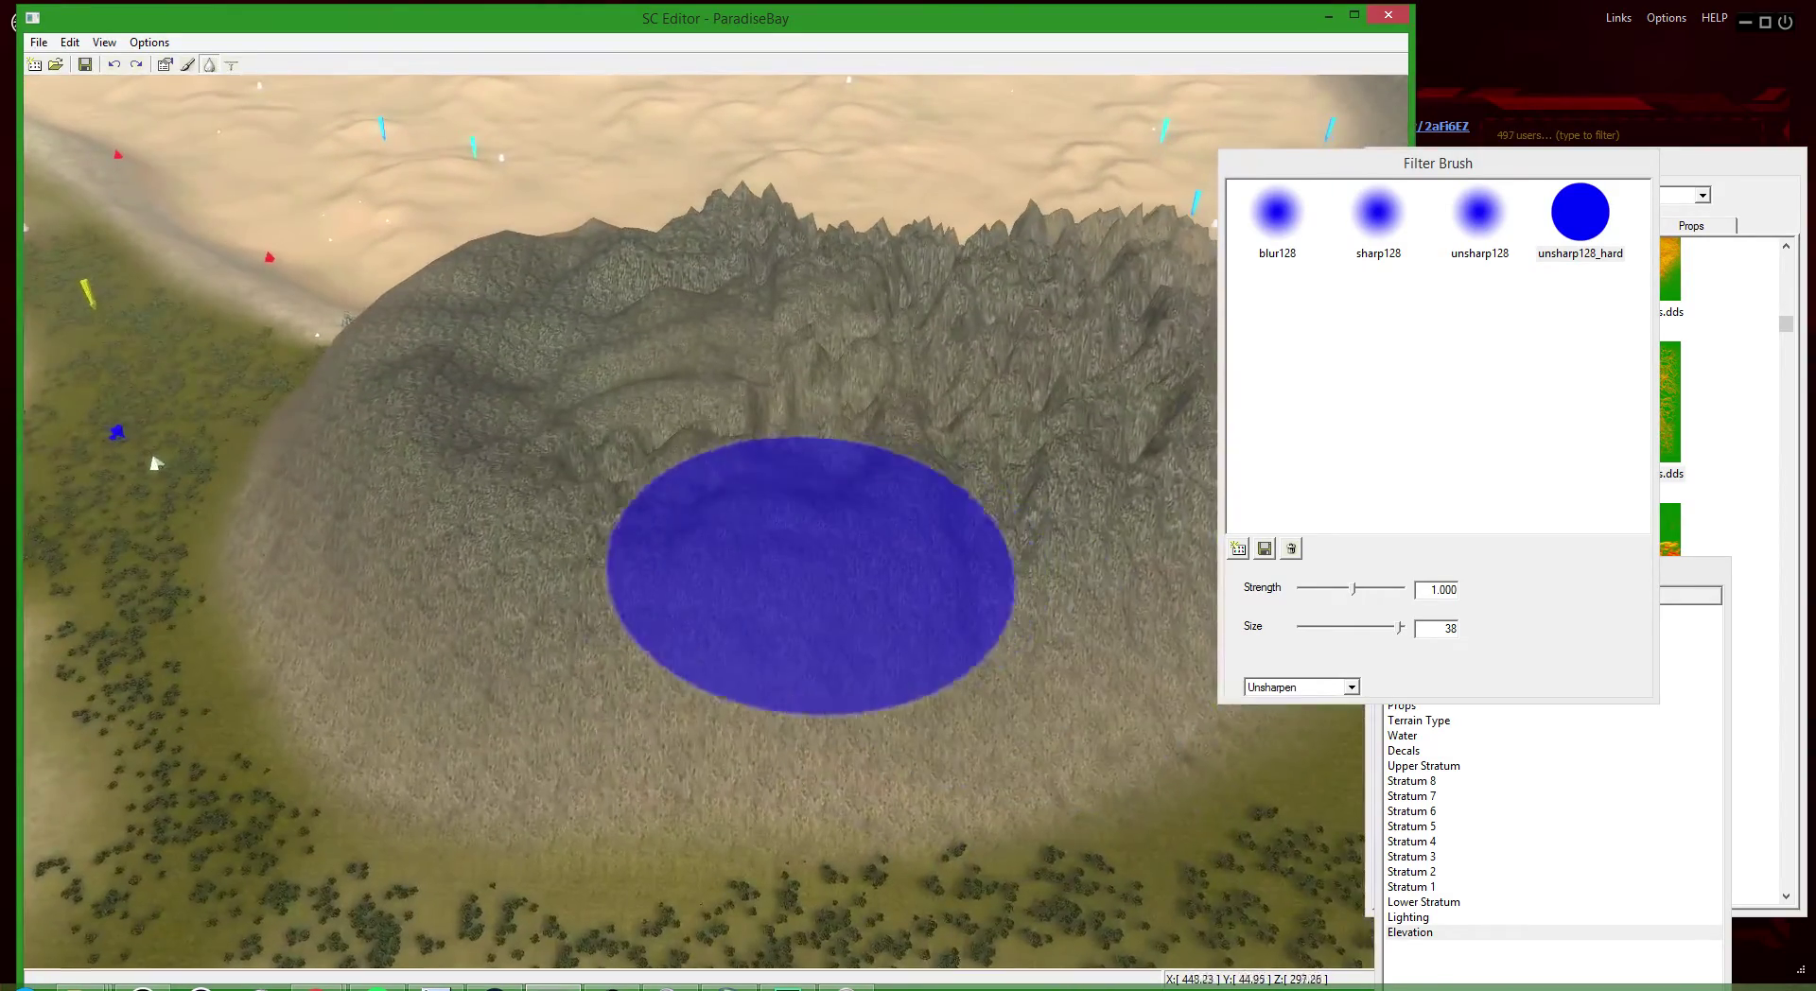
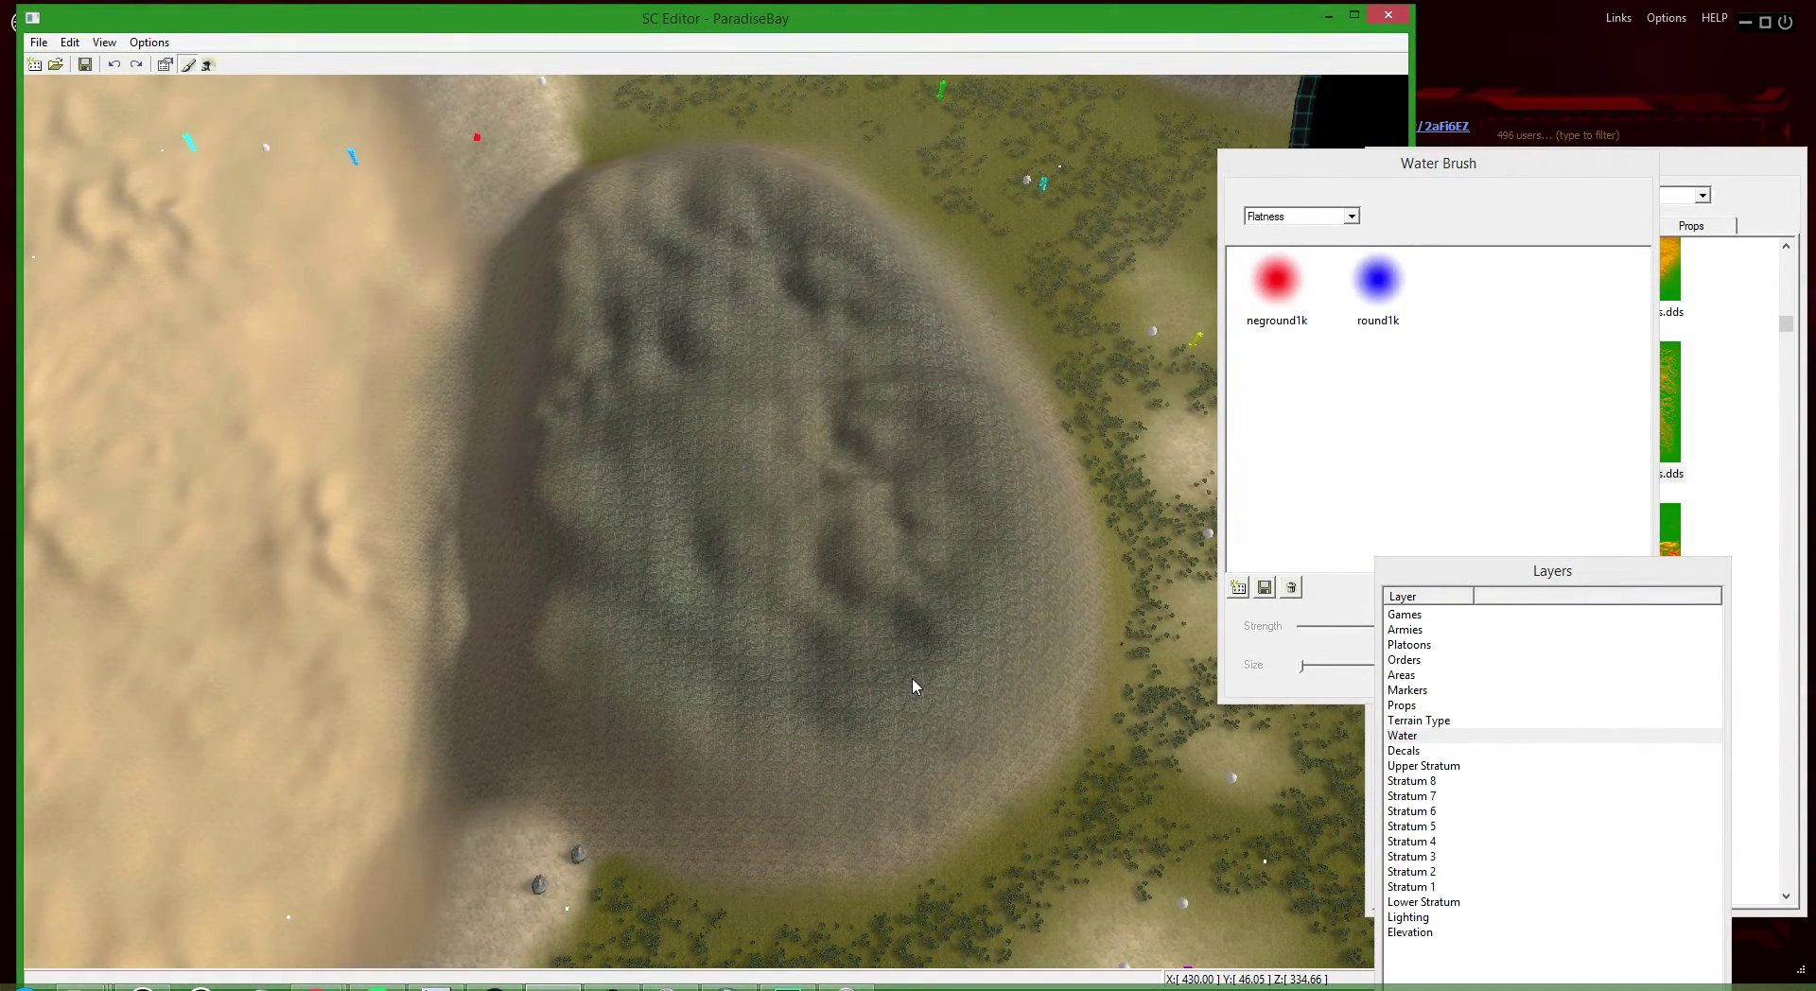
# - Check the Stratum 4 and Stratum 3 textures, testing Stratum 3's visibility on the terrain
pyautogui.click(1445, 841)
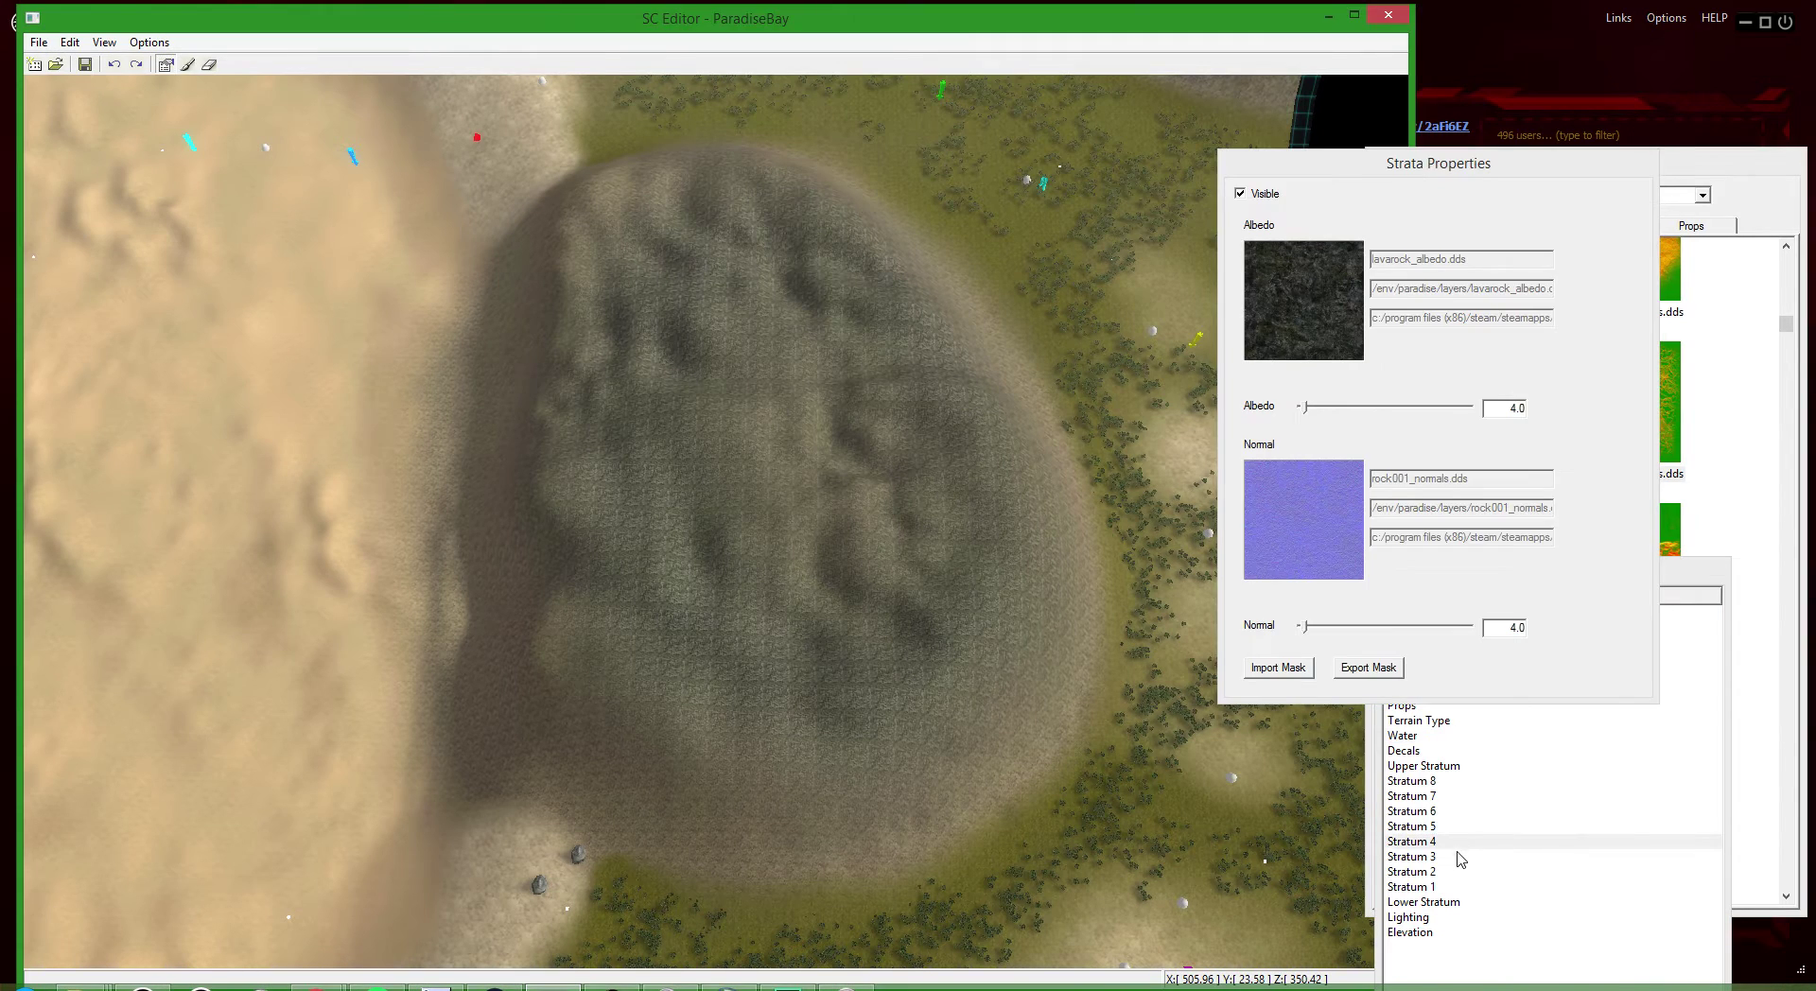
pyautogui.click(1456, 858)
pyautogui.click(1239, 195)
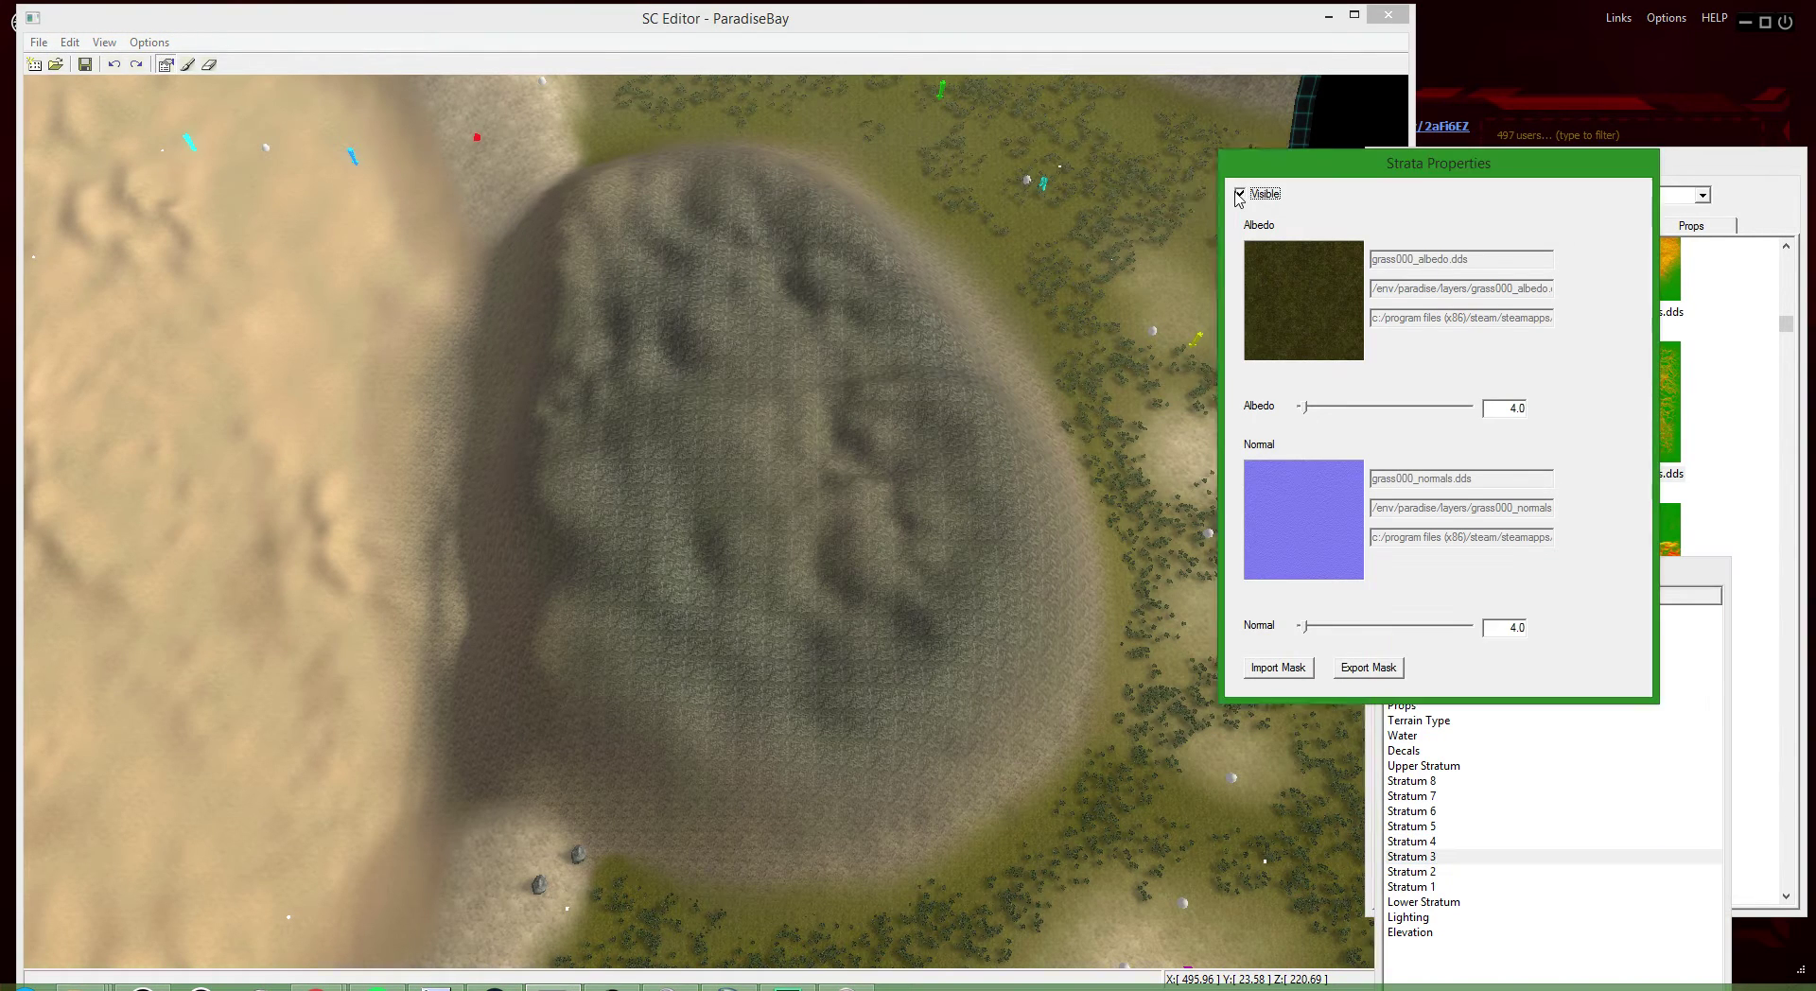
# - Switch the visibility of Stratum 4 off and on to compare the eastern plateau with and without its lavarock texture
pyautogui.click(1461, 842)
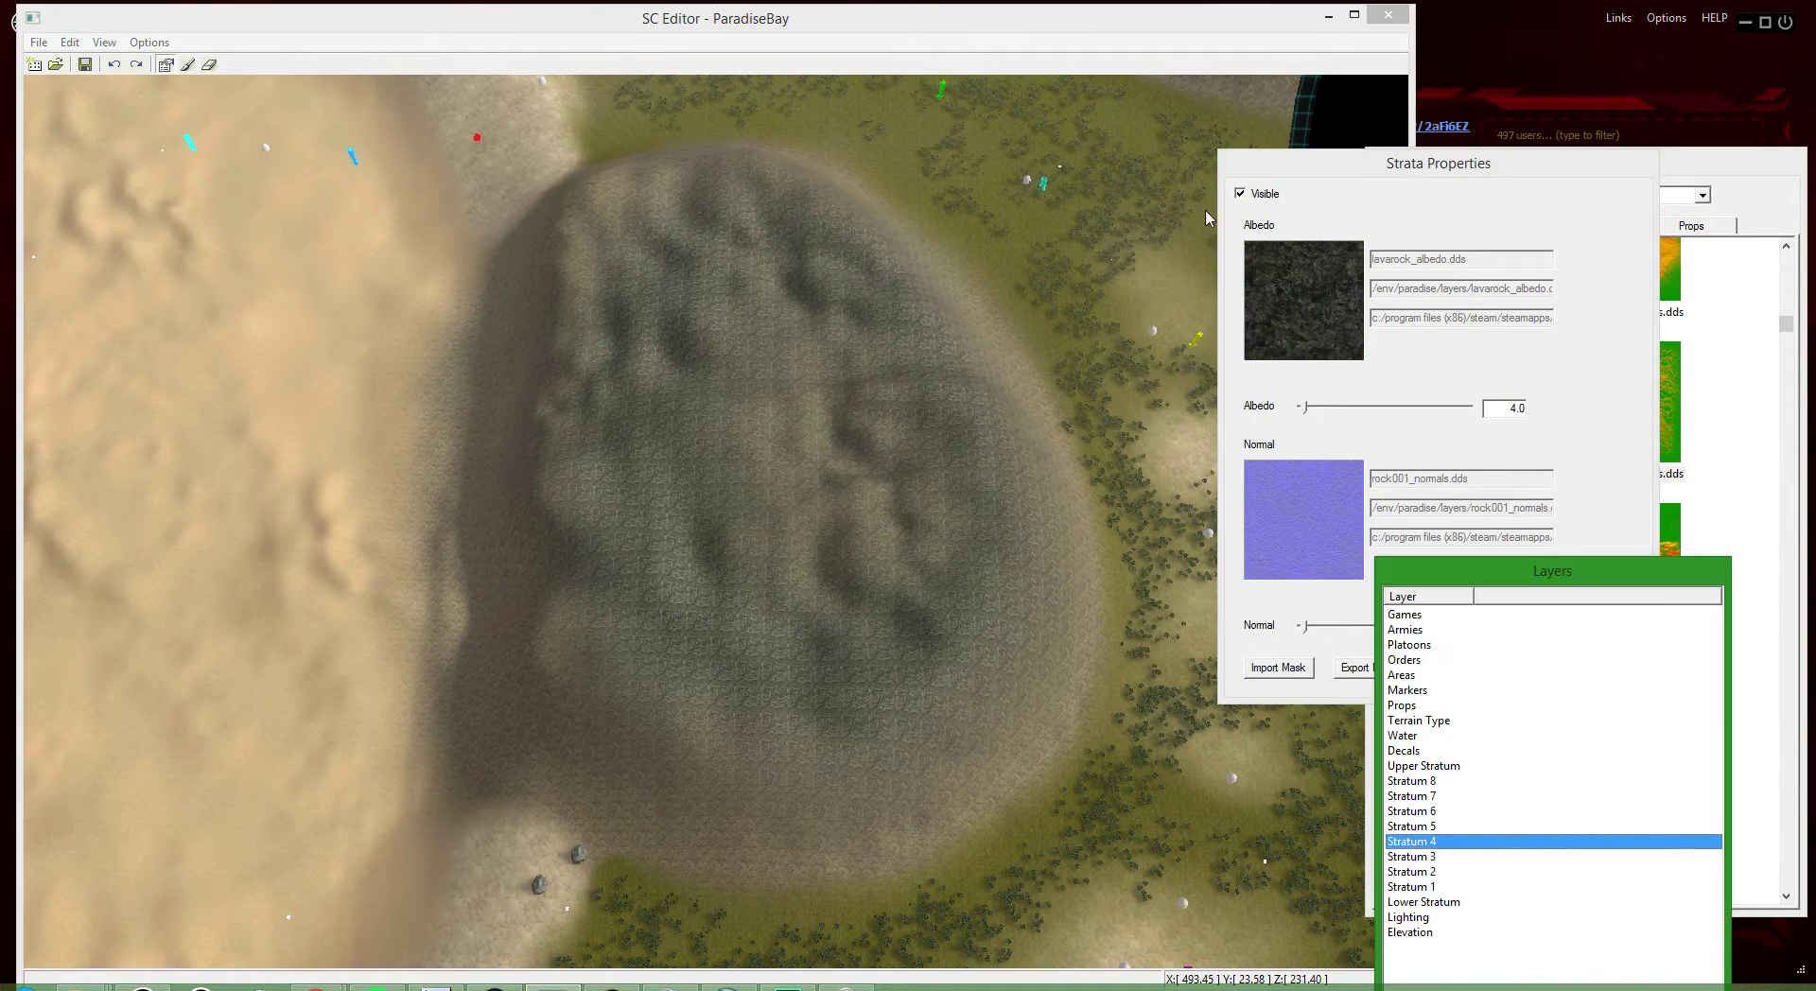
pyautogui.click(1239, 194)
pyautogui.click(1241, 193)
pyautogui.scroll(4, 956, 421)
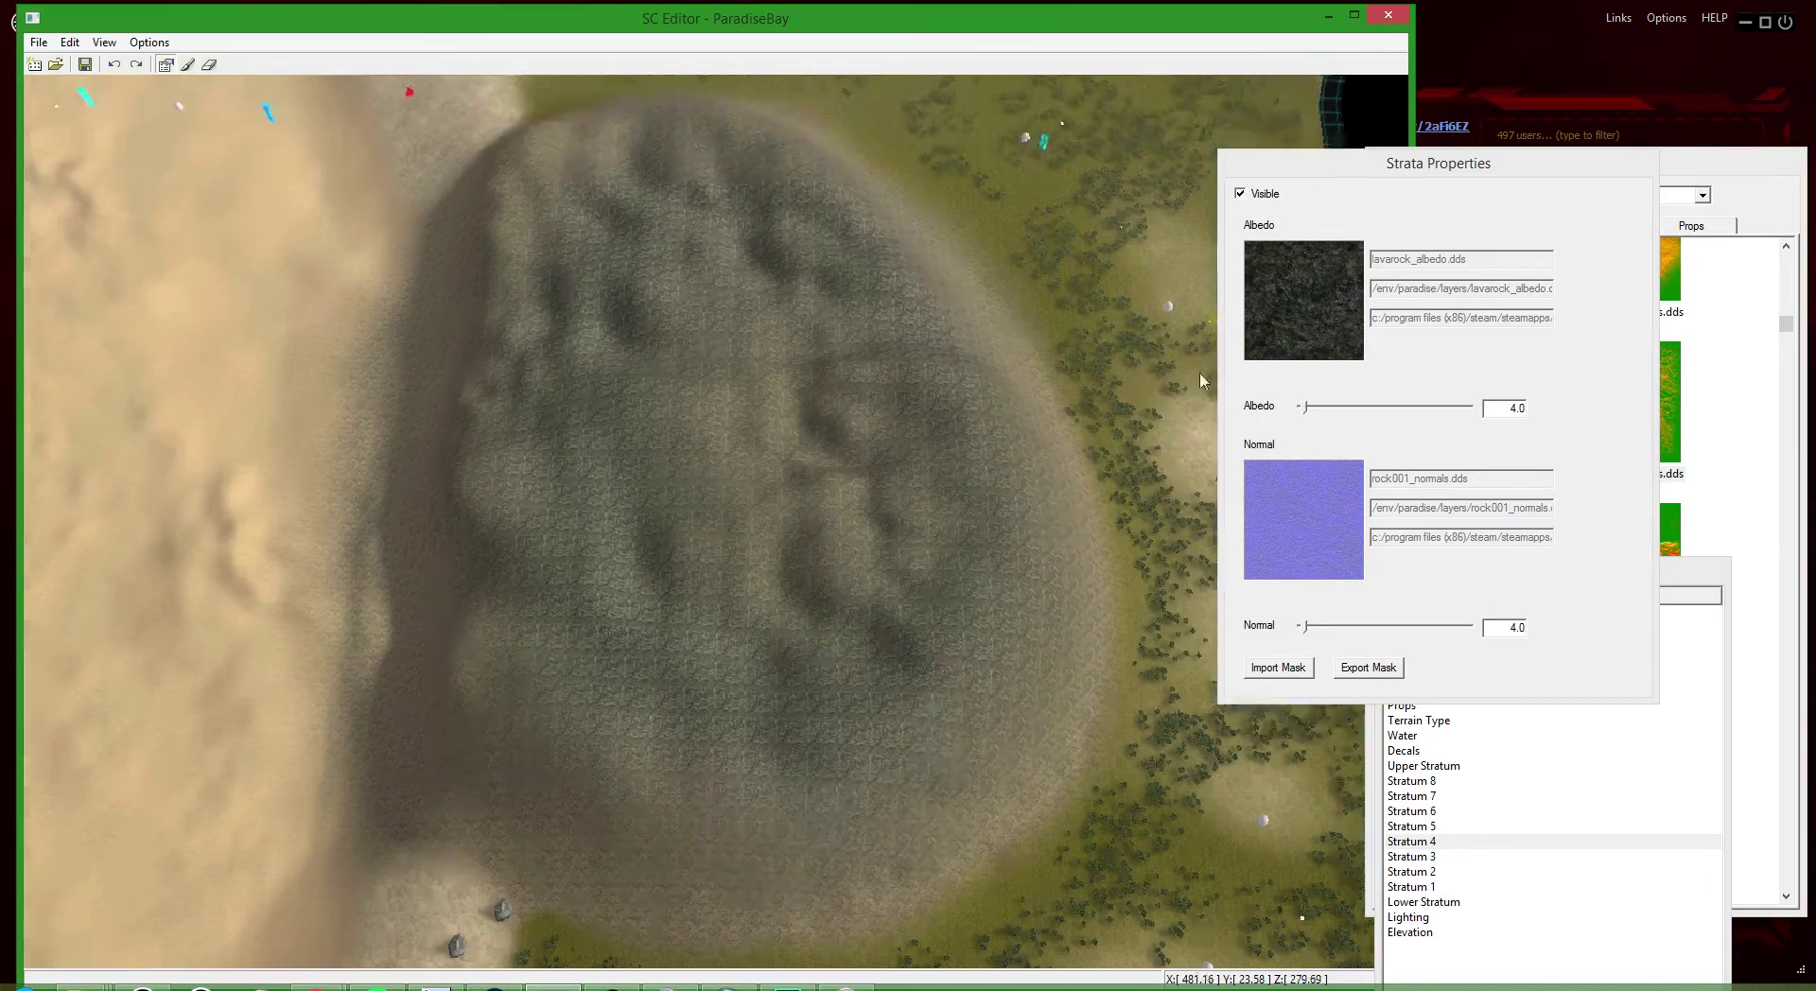
pyautogui.click(1241, 194)
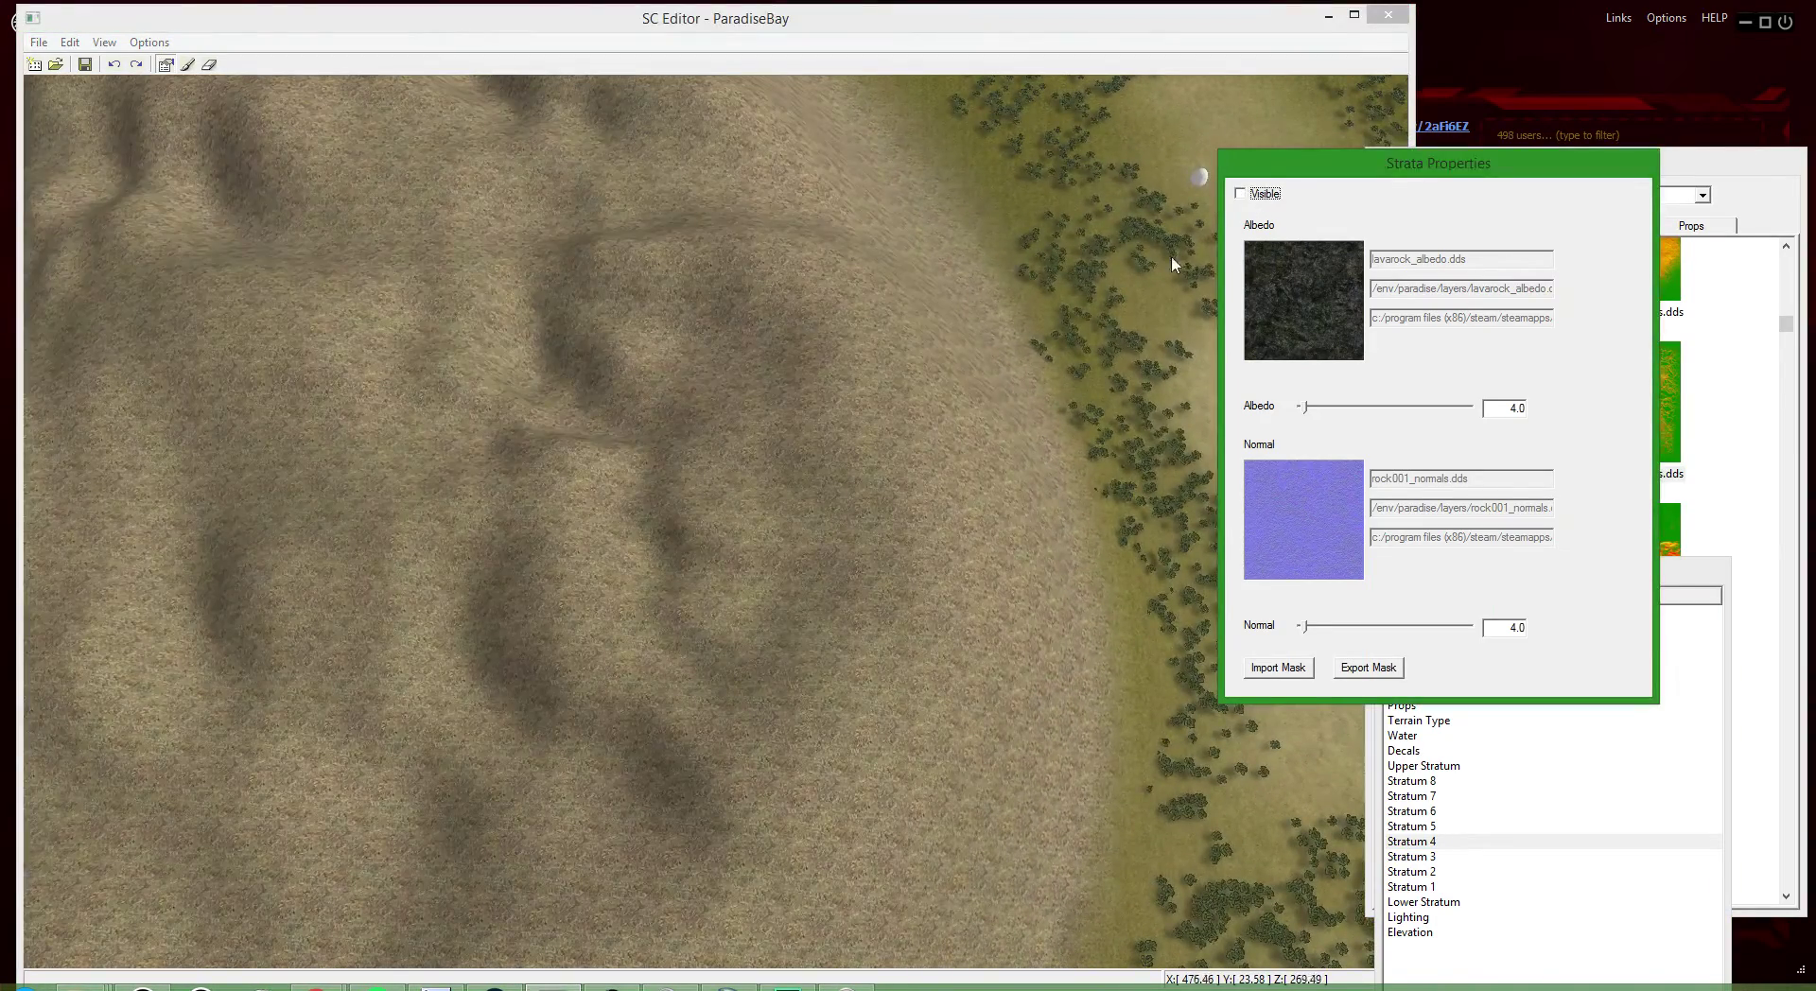
pyautogui.click(1240, 195)
pyautogui.click(1240, 194)
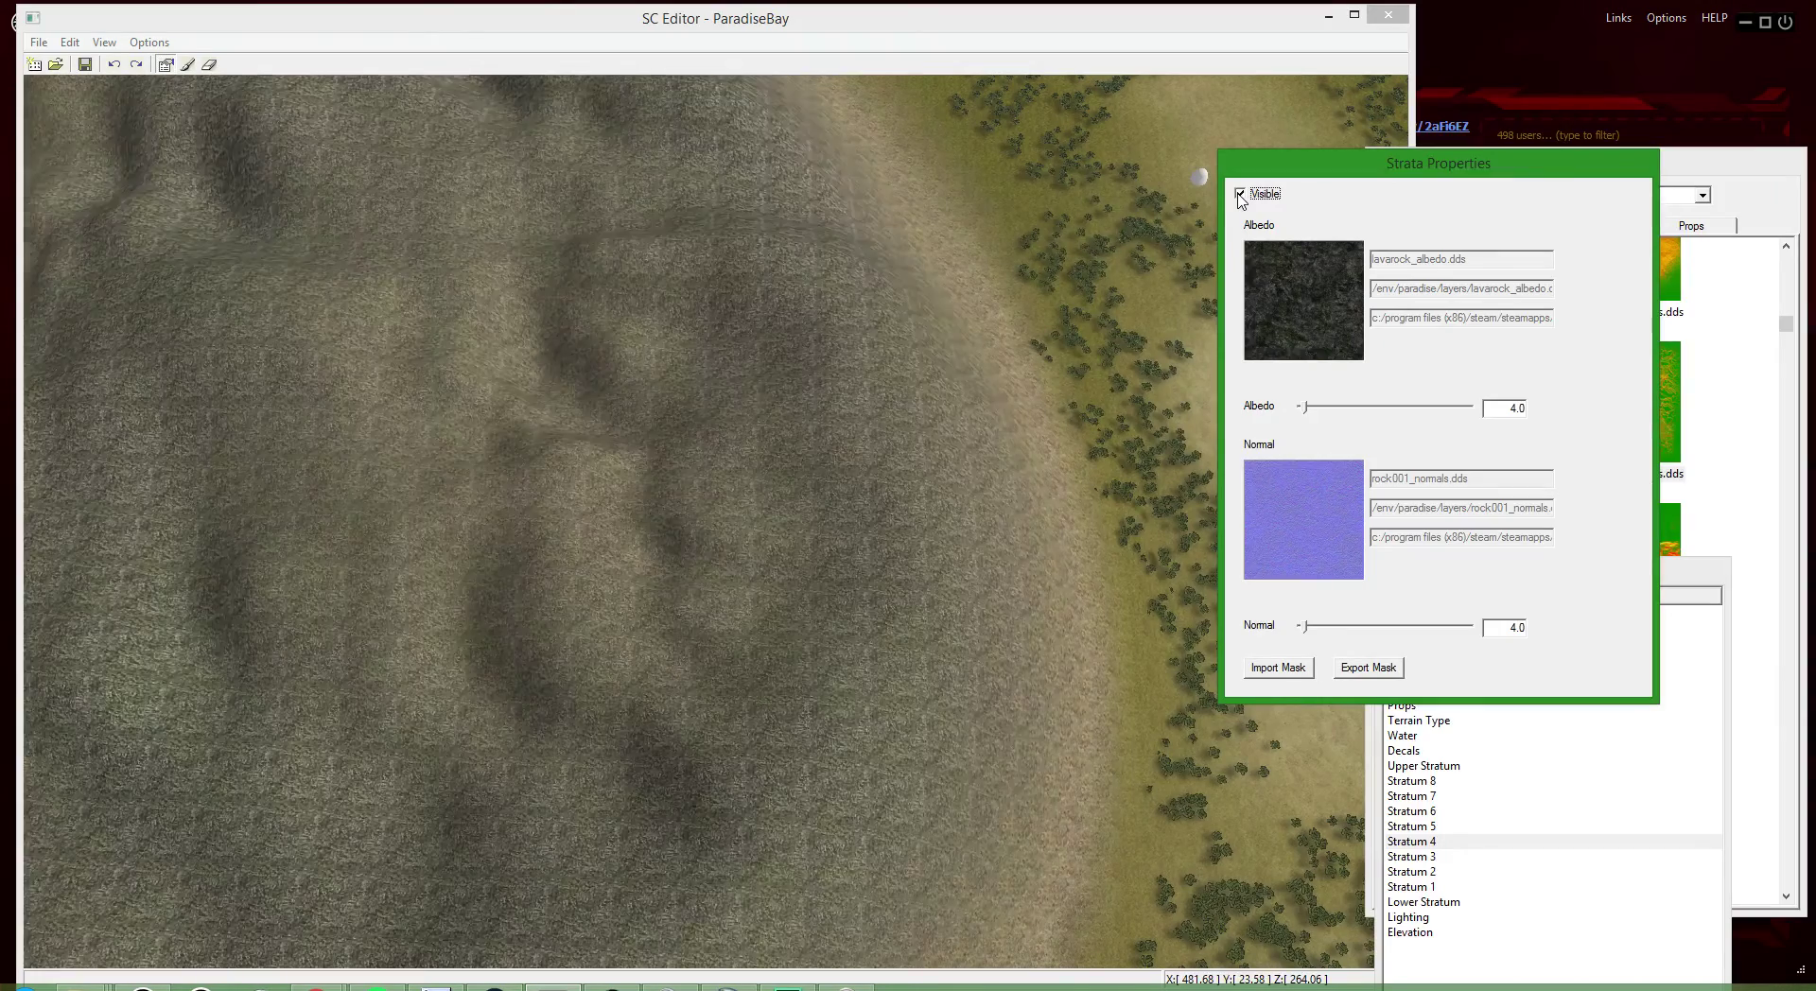
pyautogui.click(1240, 195)
pyautogui.click(1240, 195)
# - Try an albedo scale of 114.3 for Stratum 4 and inspect the rock texture on the eastern plateau
pyautogui.moveTo(1305, 414); pyautogui.dragTo(1455, 413)
pyautogui.click(811, 473)
pyautogui.scroll(-6, 811, 473)
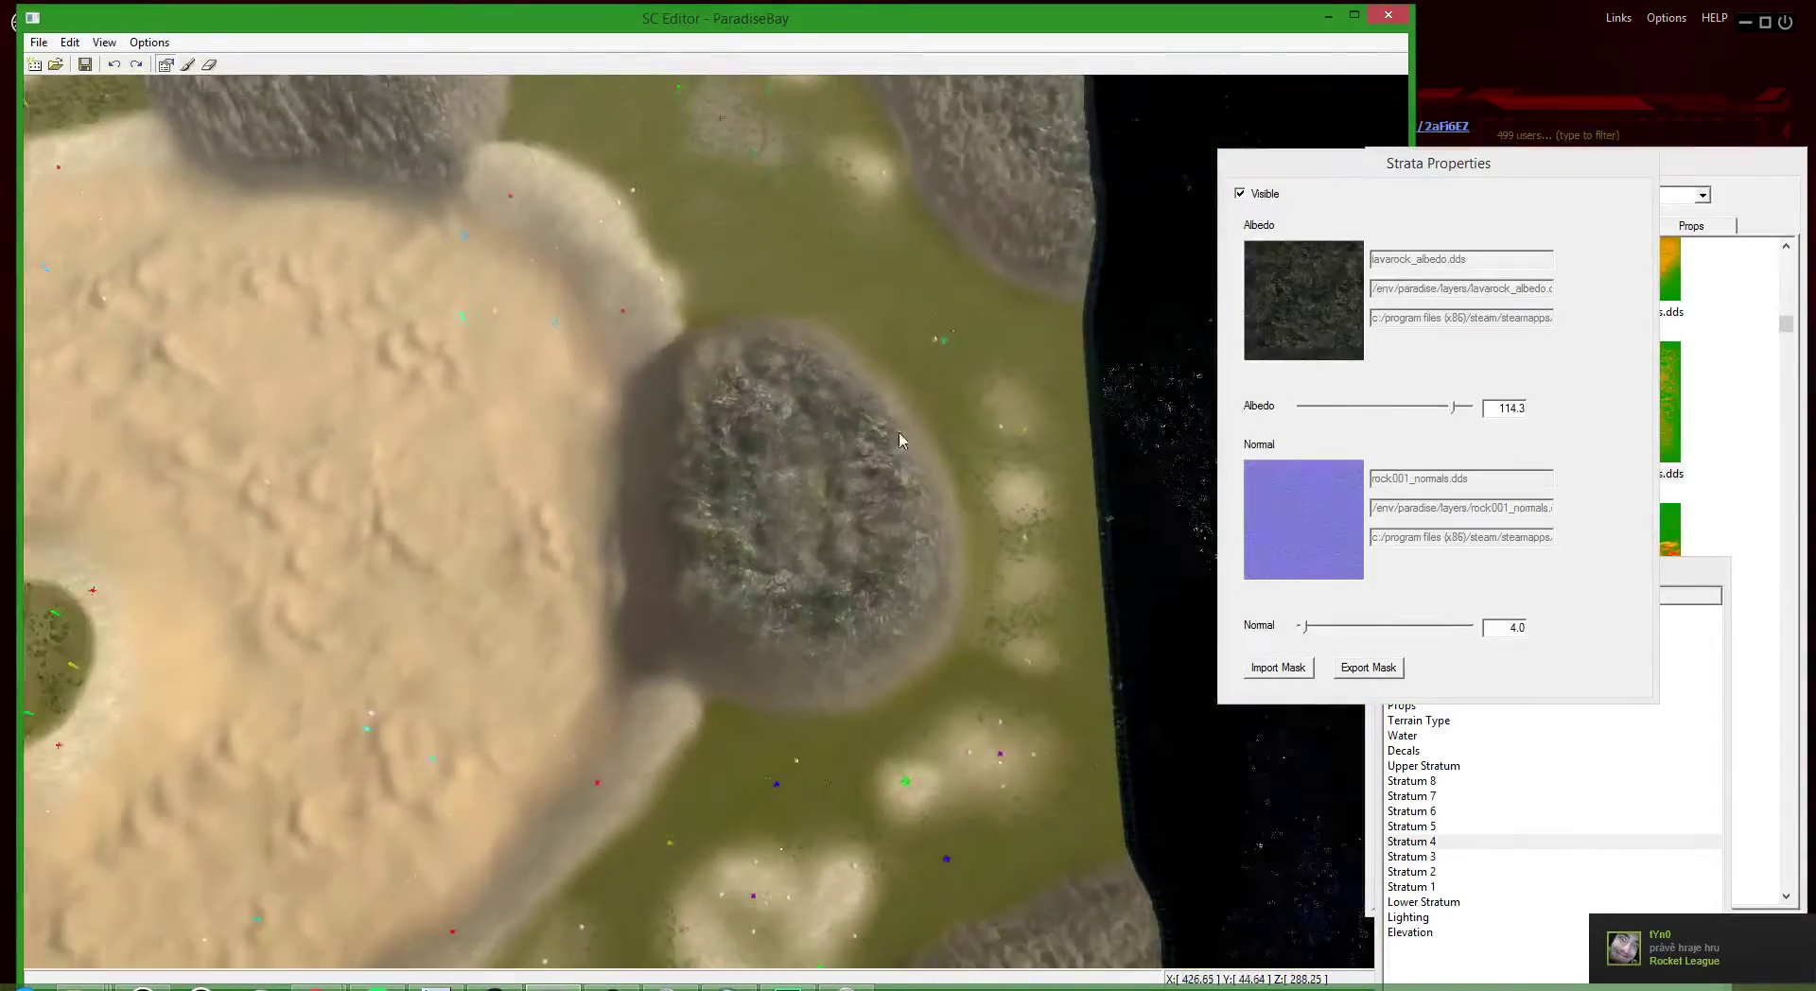
pyautogui.scroll(3, 900, 474)
pyautogui.scroll(3, 838, 543)
pyautogui.press('space')
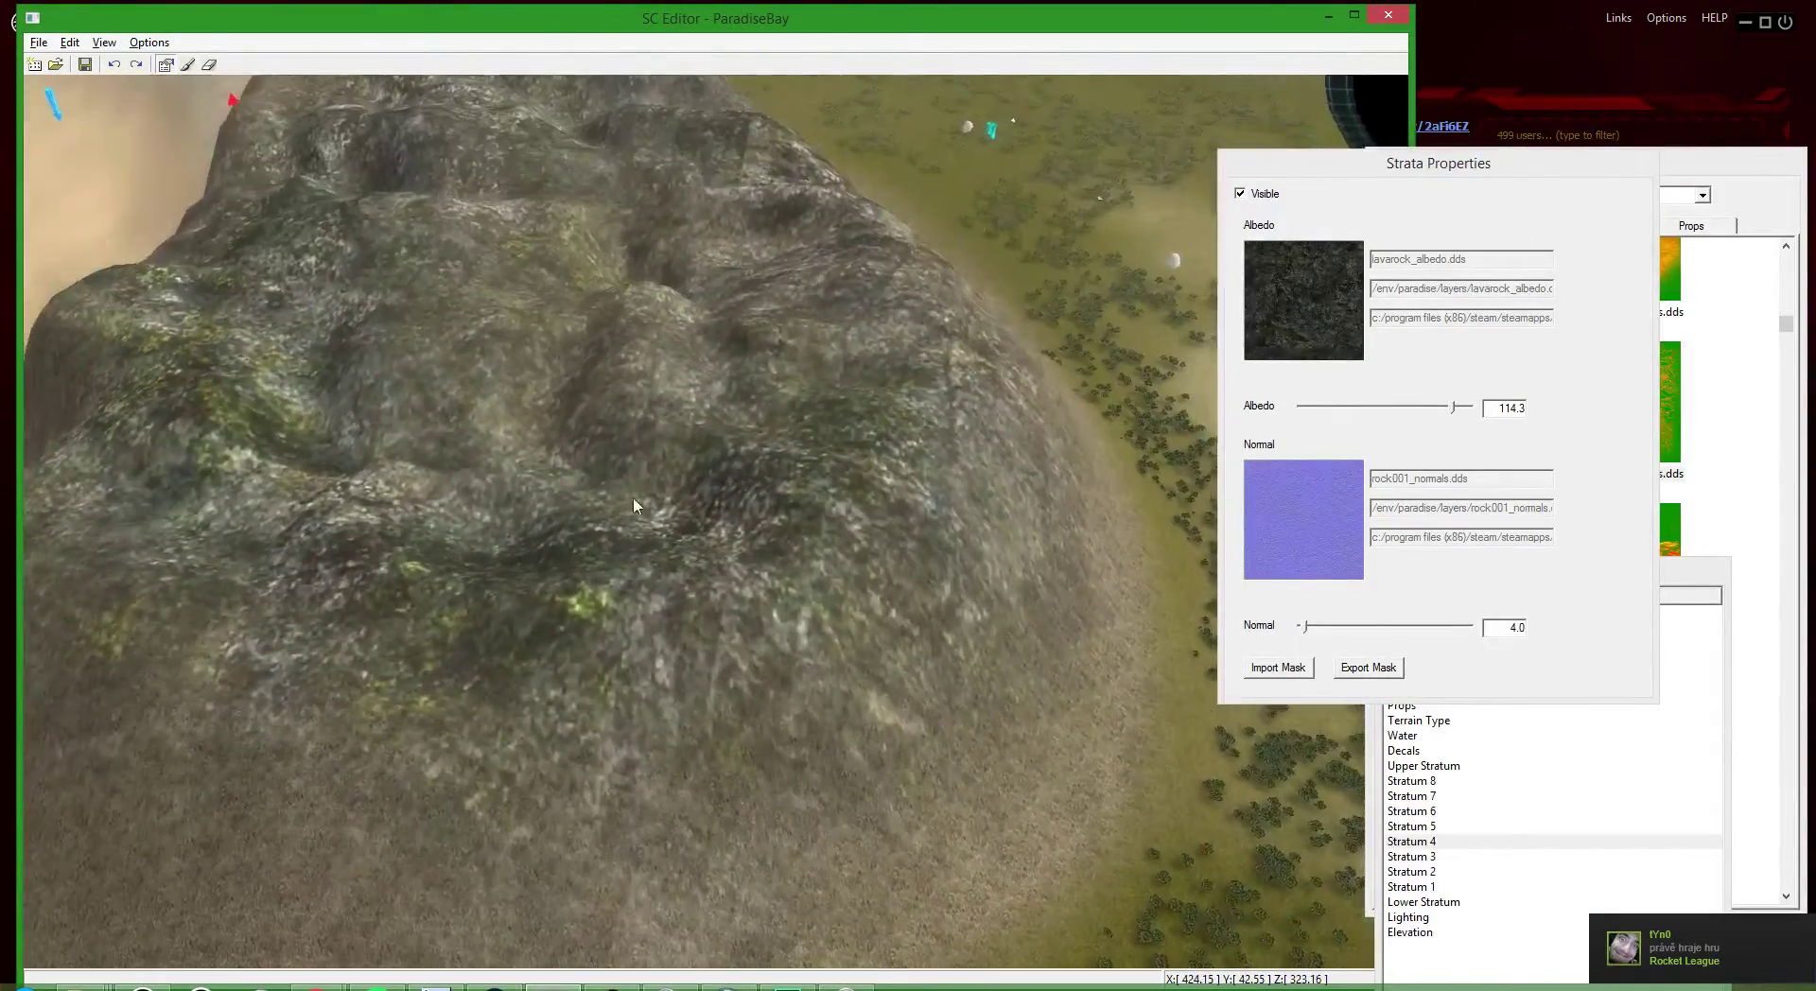
pyautogui.scroll(1, 462, 401)
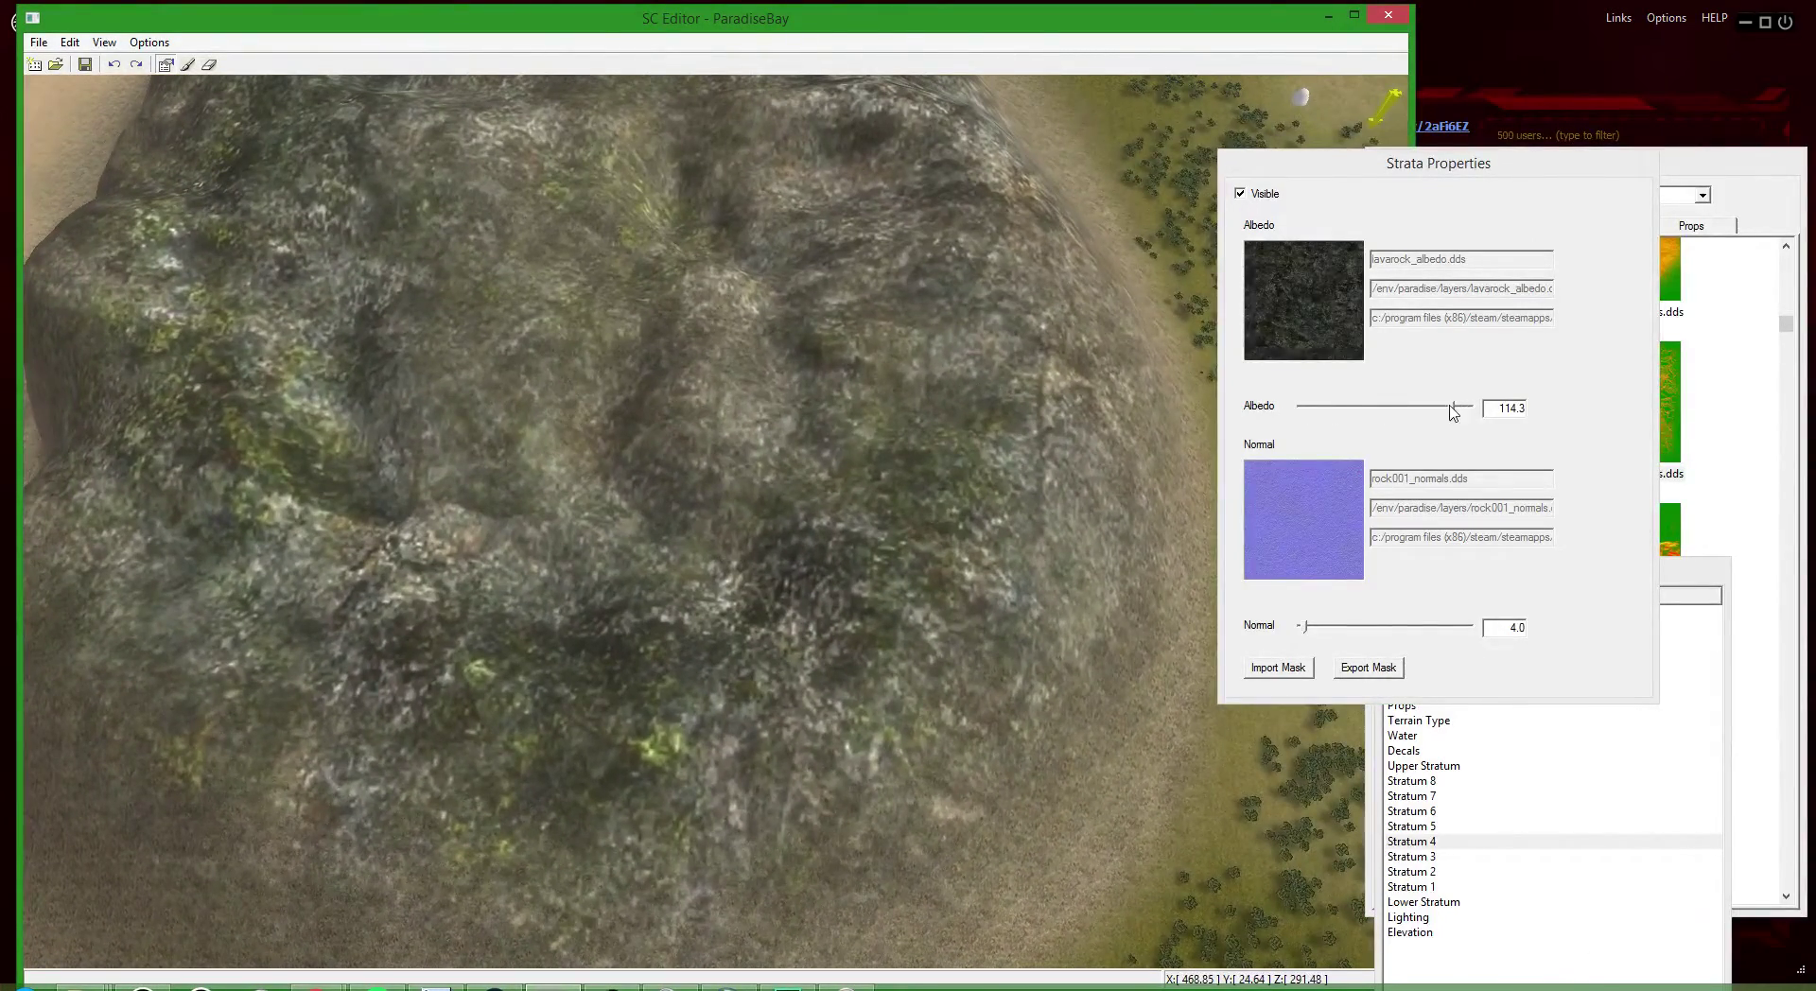
# - Try an albedo scale of 11.5 for Stratum 4 and check the plateau's texture near and far
pyautogui.moveTo(1454, 413); pyautogui.dragTo(1317, 410)
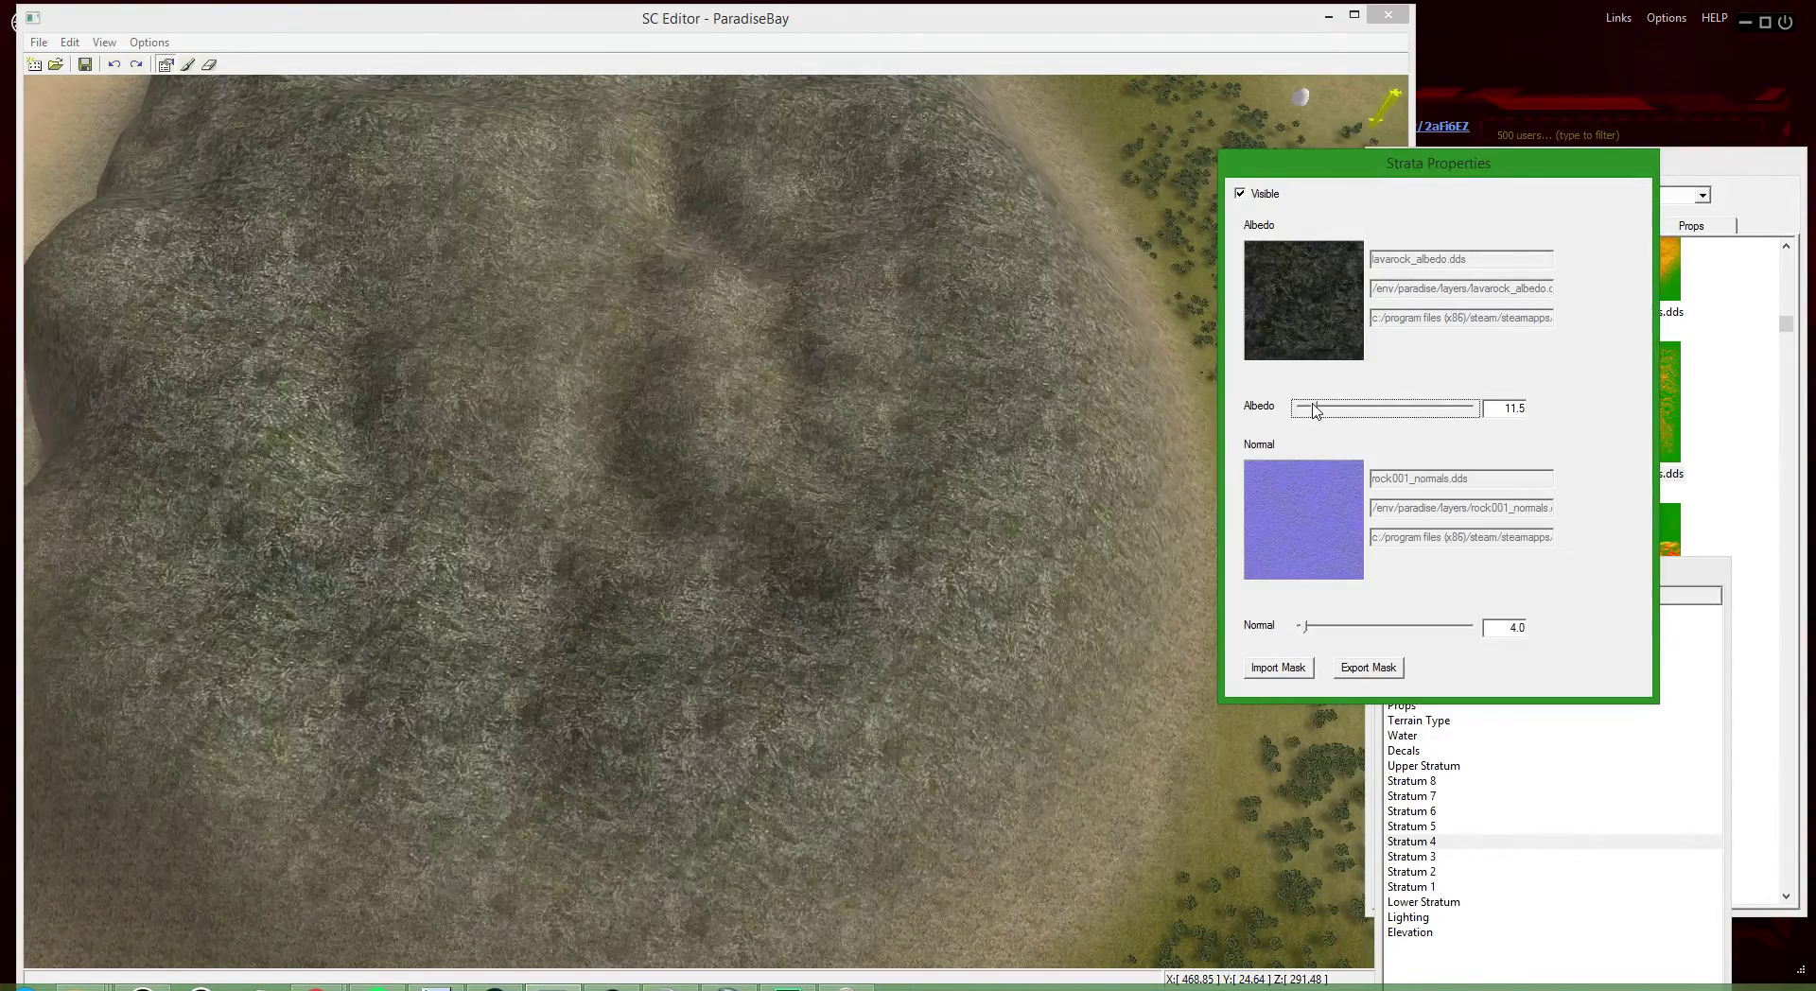
pyautogui.click(661, 535)
pyautogui.scroll(-5, 661, 535)
pyautogui.press('space')
pyautogui.scroll(5, 742, 645)
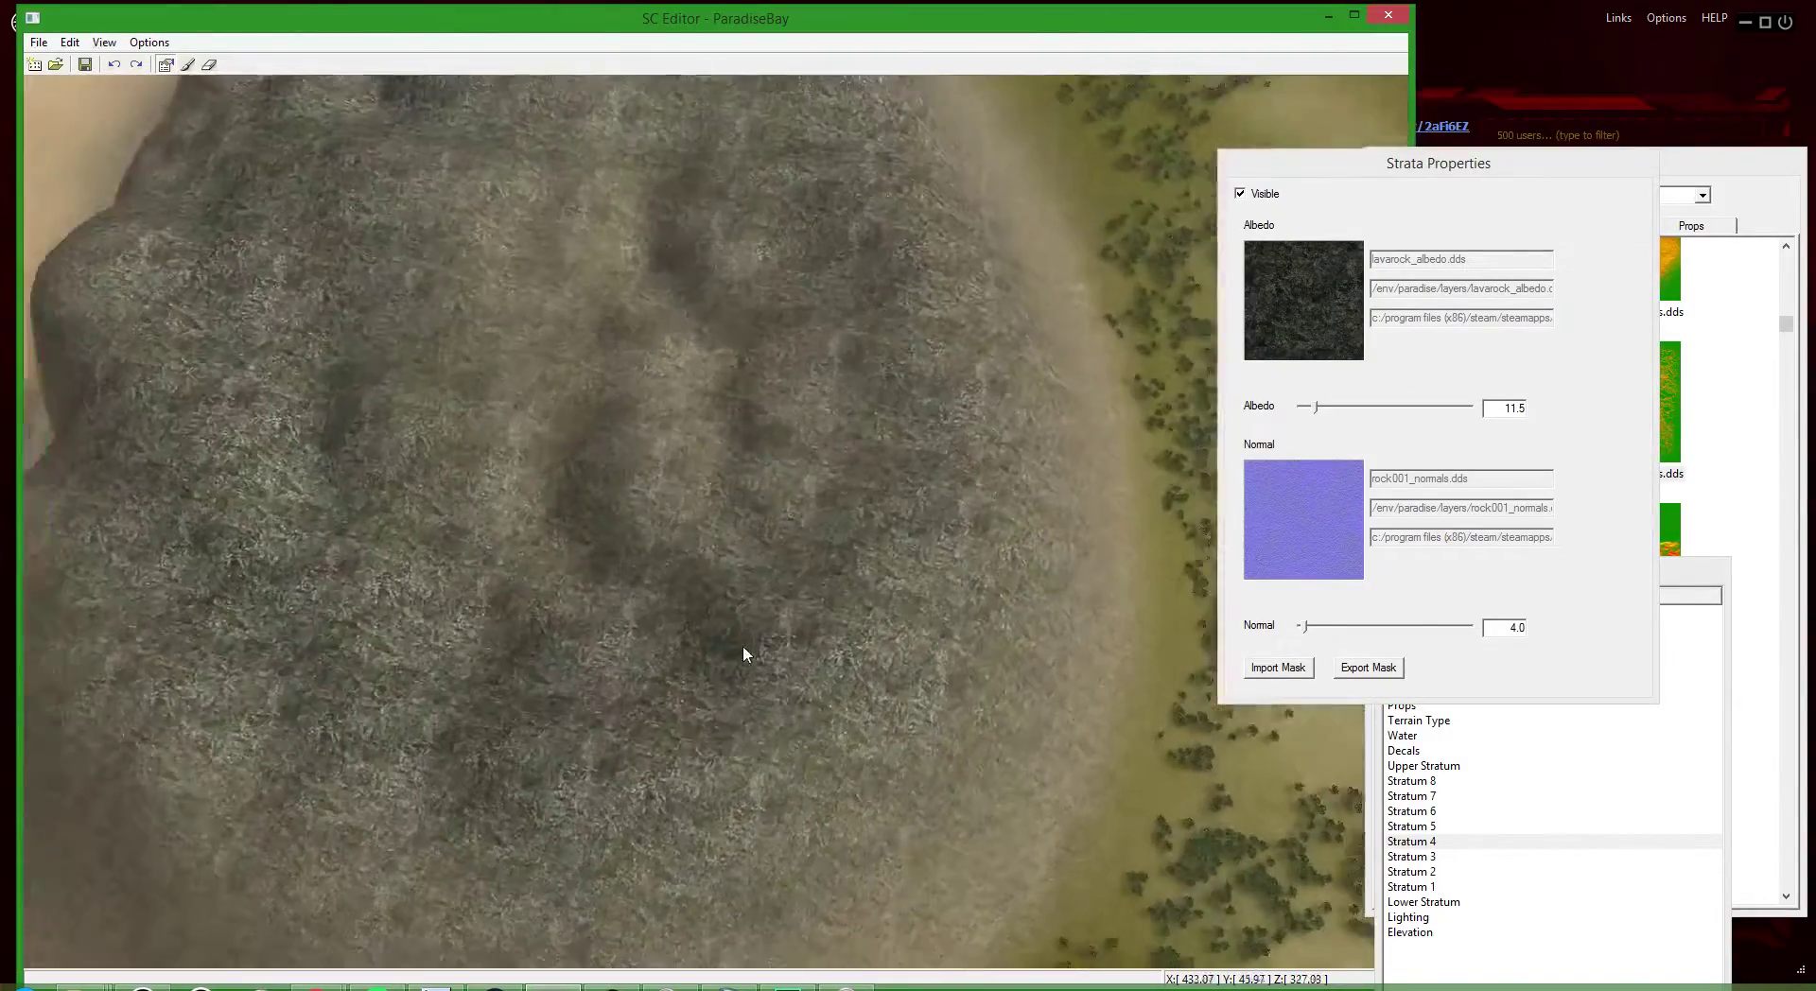
pyautogui.scroll(-6, 742, 645)
pyautogui.scroll(-4, 674, 478)
pyautogui.scroll(4, 936, 507)
# - Set Stratum 4's albedo scale to 12.0 and inspect the resulting rock texture on the eastern plateau
pyautogui.moveTo(1500, 408); pyautogui.dragTo(1543, 407)
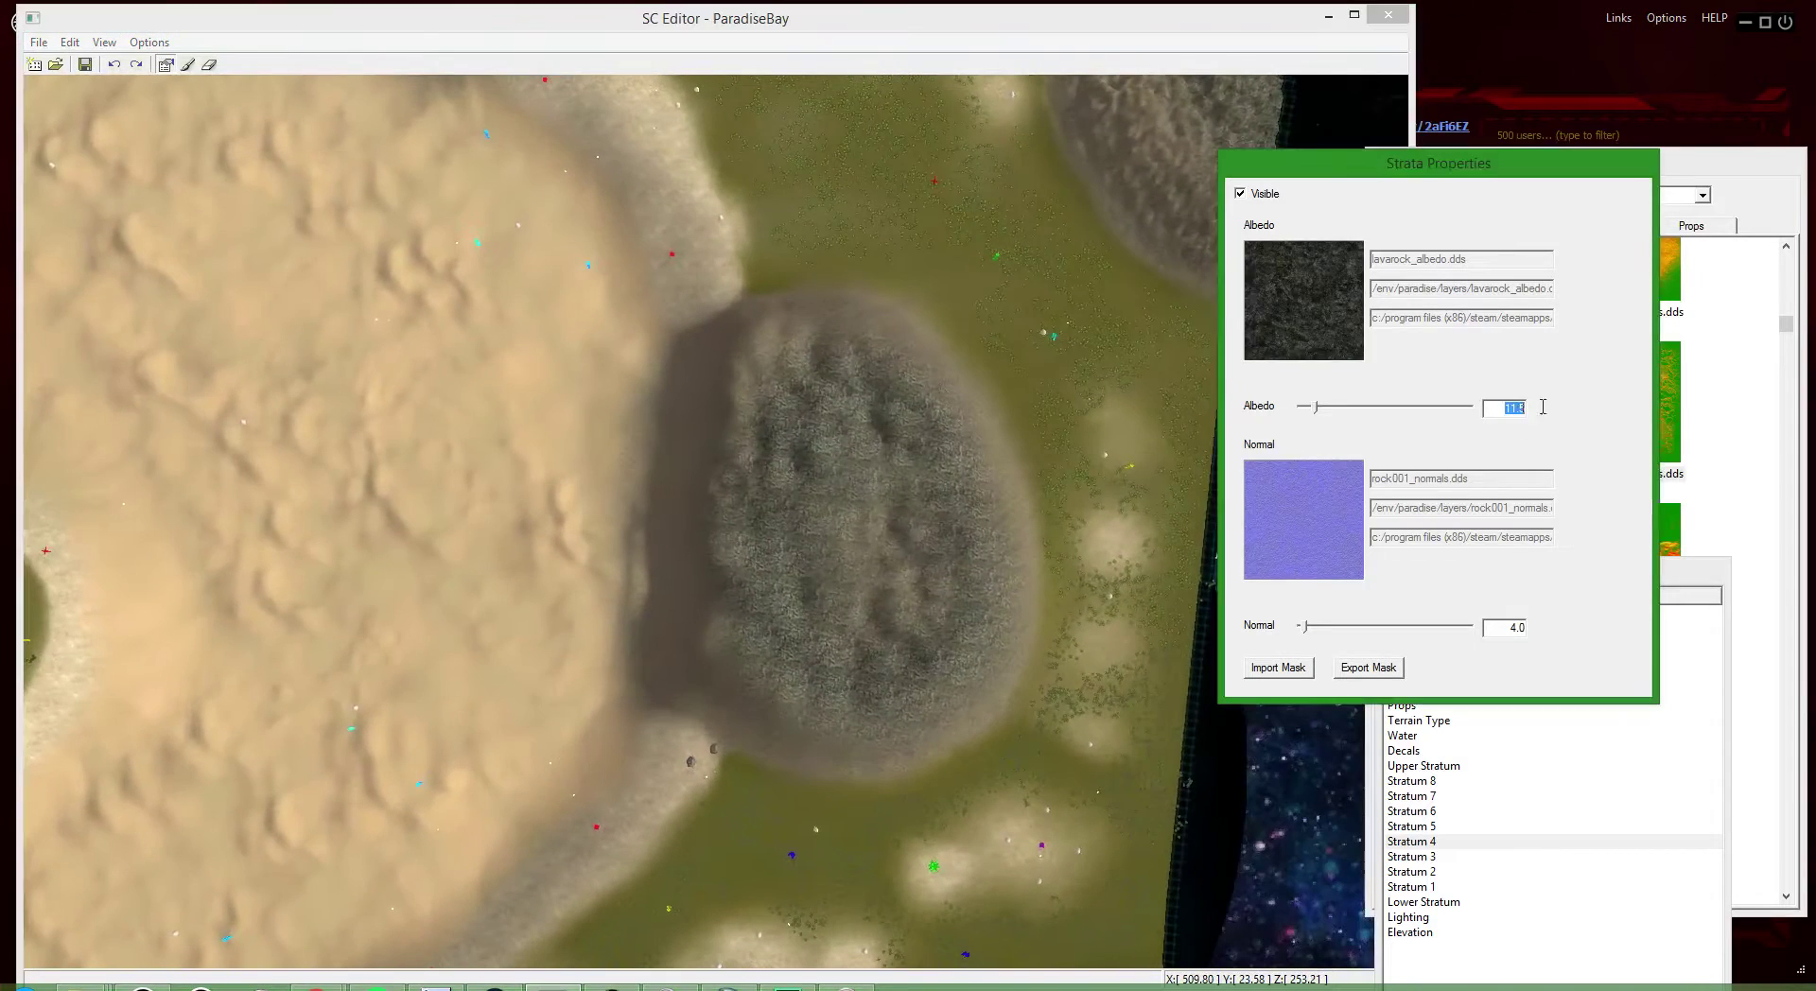
pyautogui.write('4.0')
pyautogui.write('12.0')
pyautogui.click(935, 441)
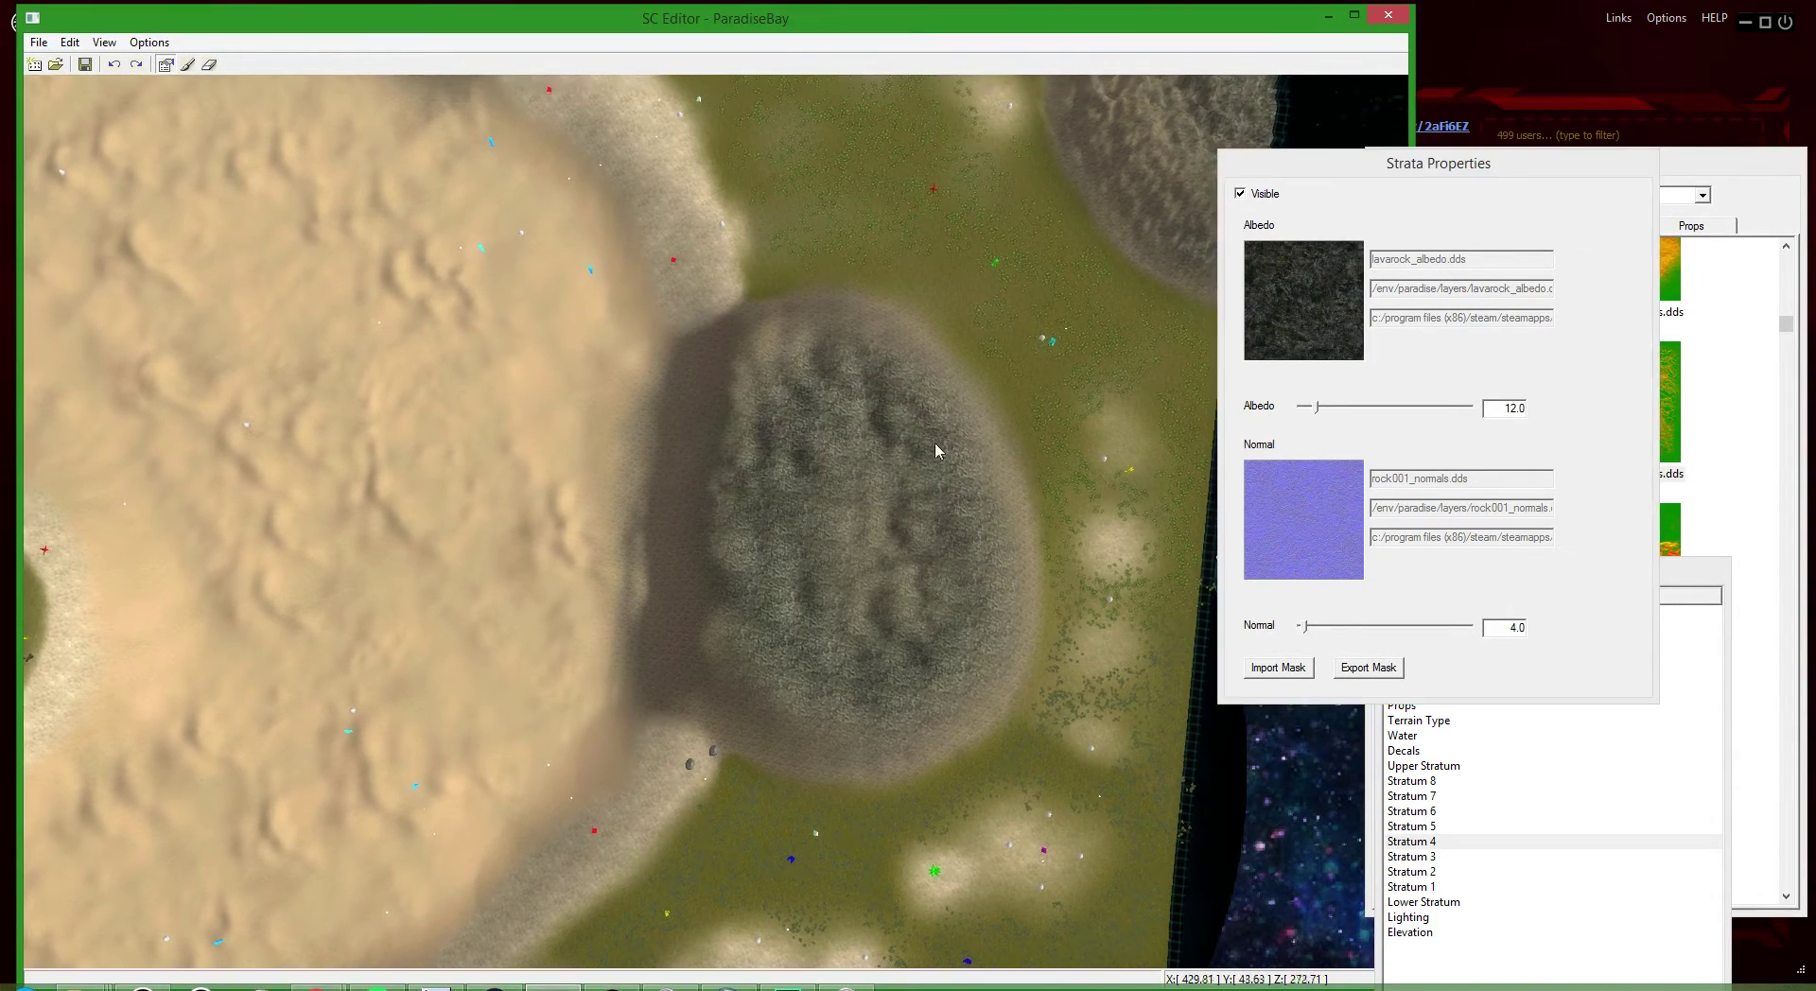
pyautogui.scroll(6, 934, 441)
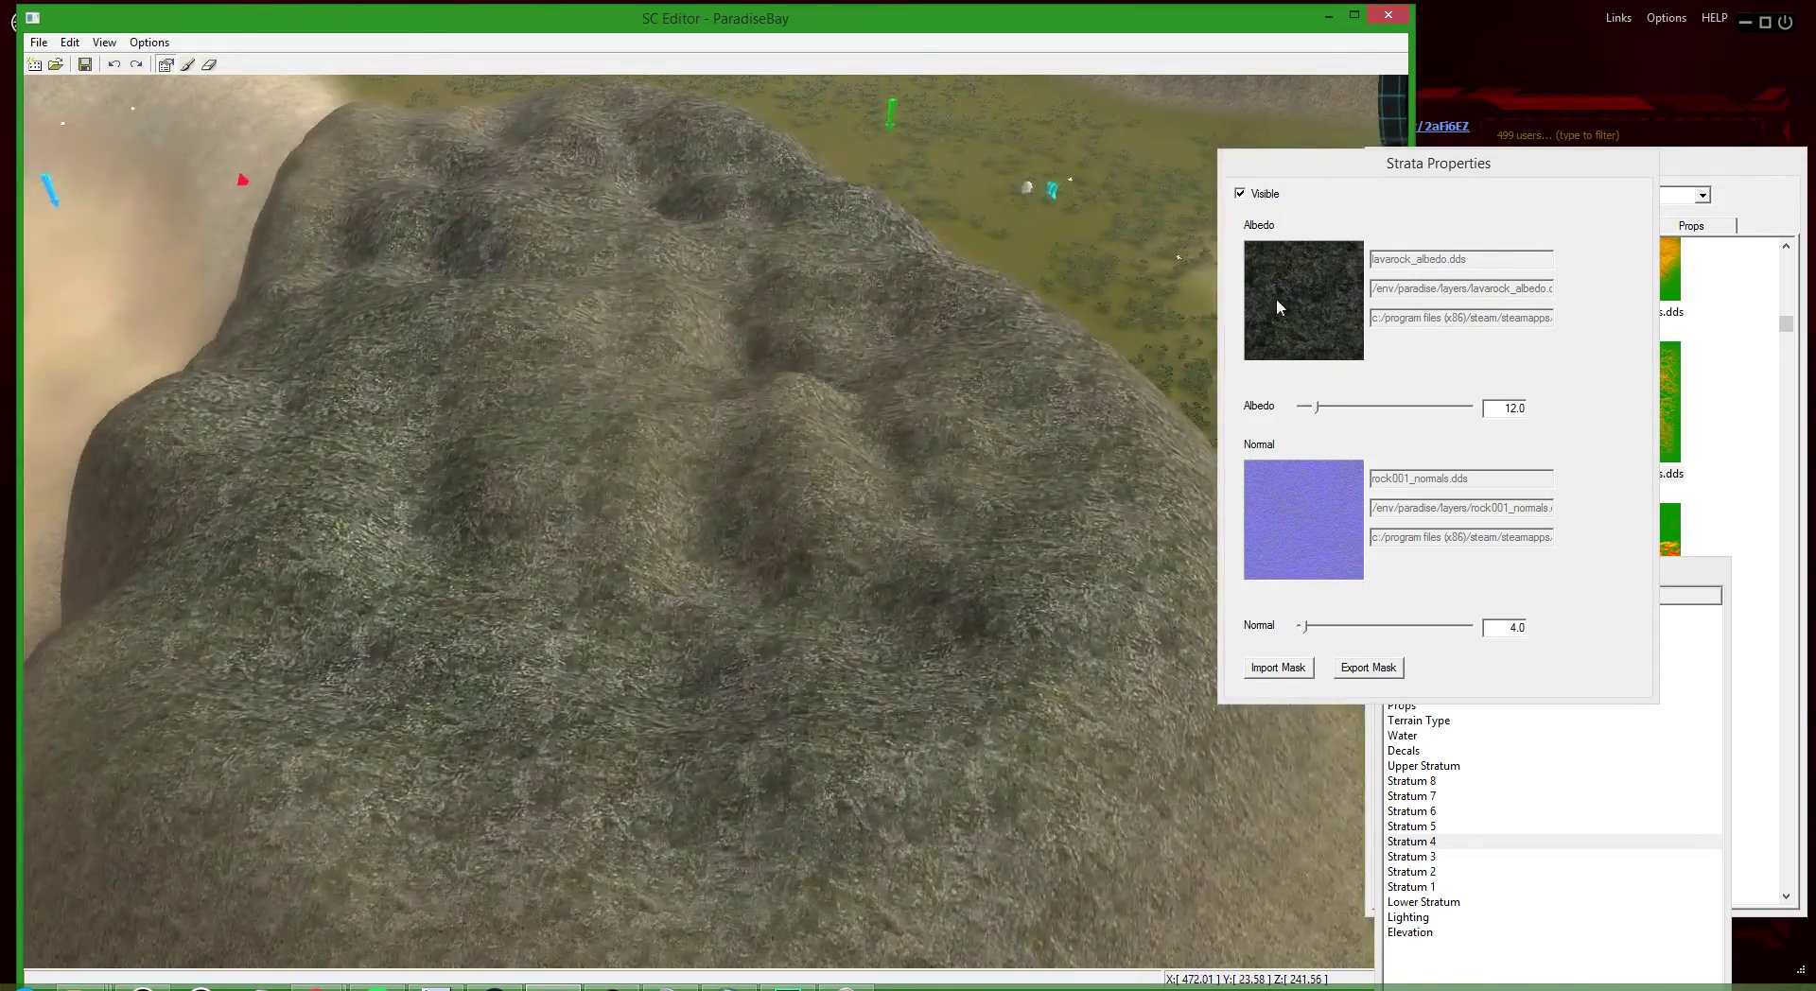
pyautogui.scroll(-5, 925, 581)
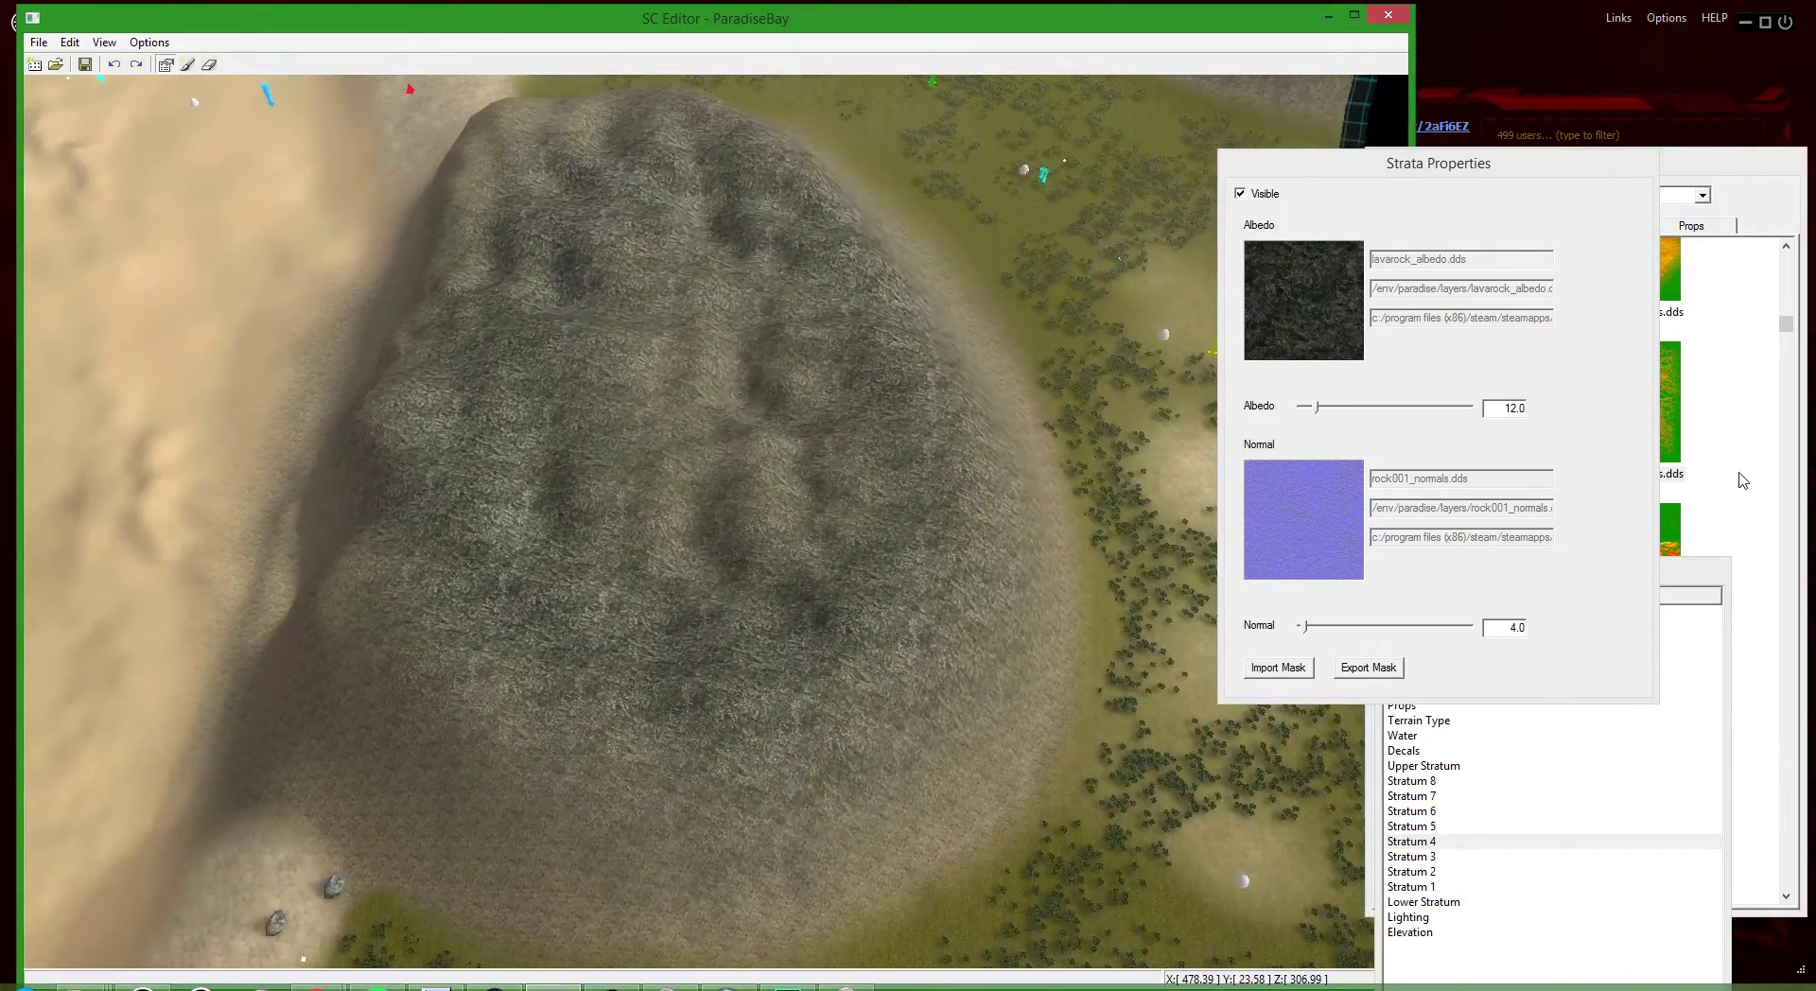
# - Switch the Resource Browser to the stratum textures of the evergreen2 tileset and find the evrock textures
pyautogui.click(1743, 479)
pyautogui.click(1525, 195)
pyautogui.click(1526, 195)
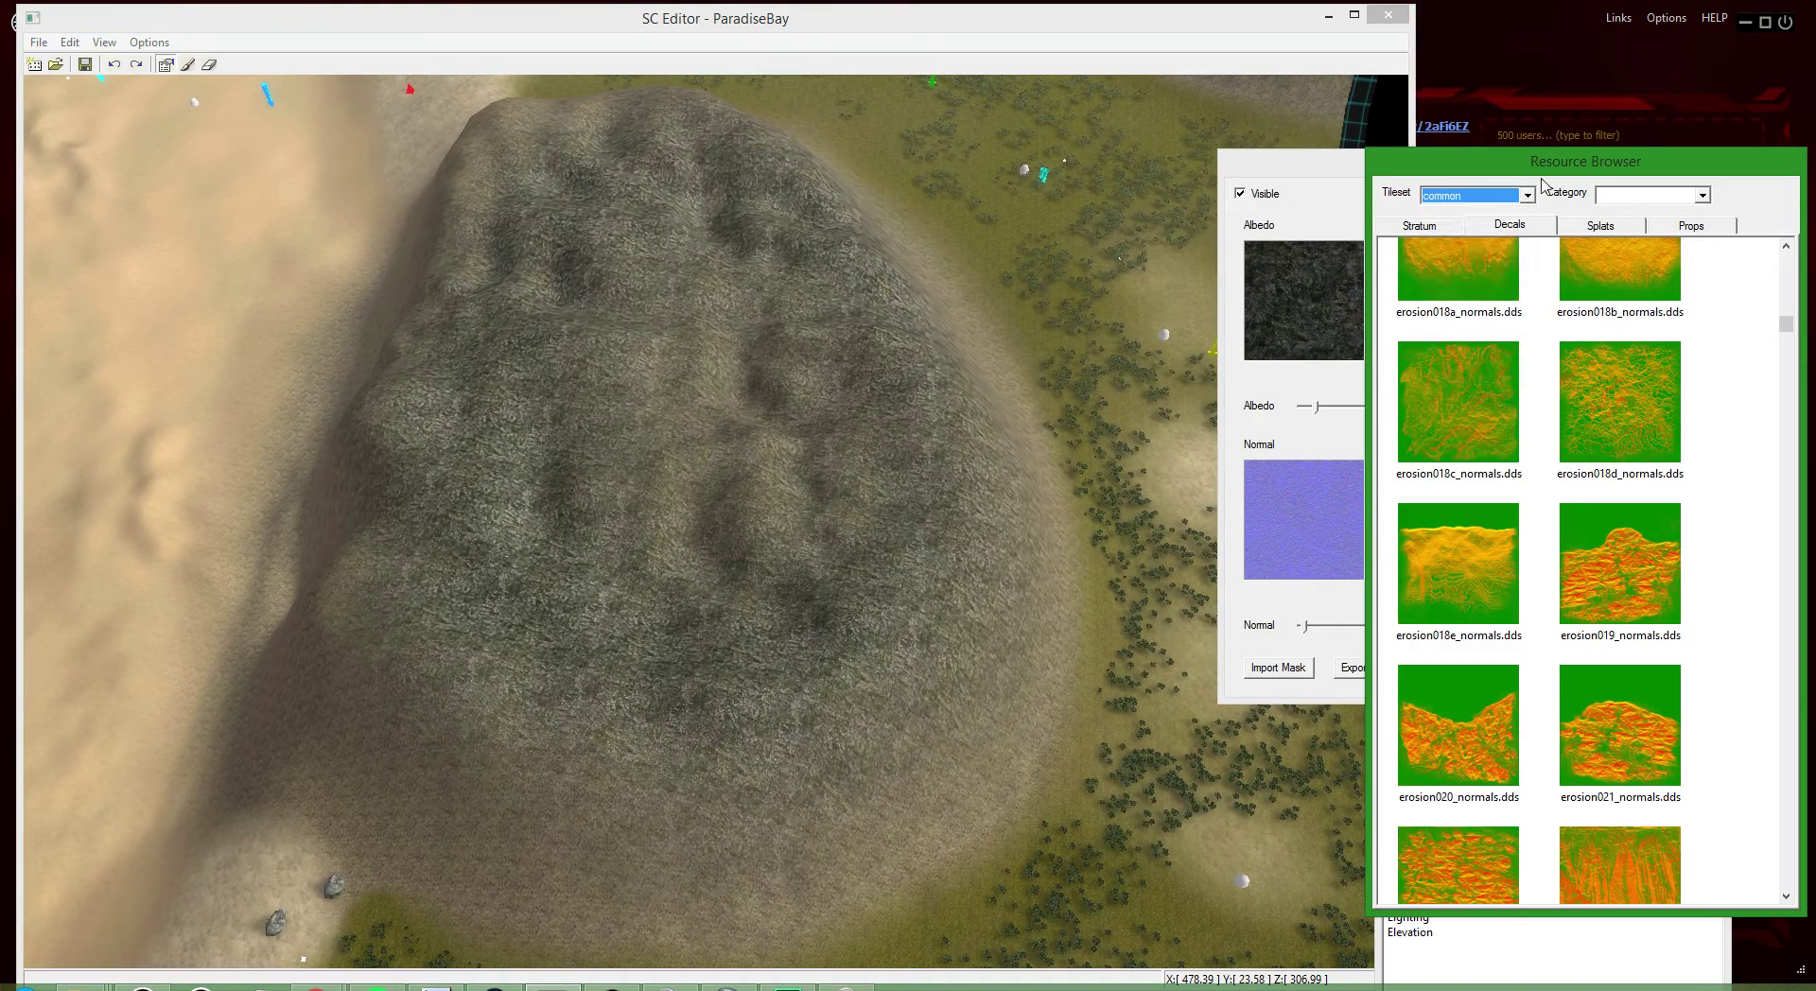
pyautogui.click(1457, 223)
pyautogui.click(1514, 195)
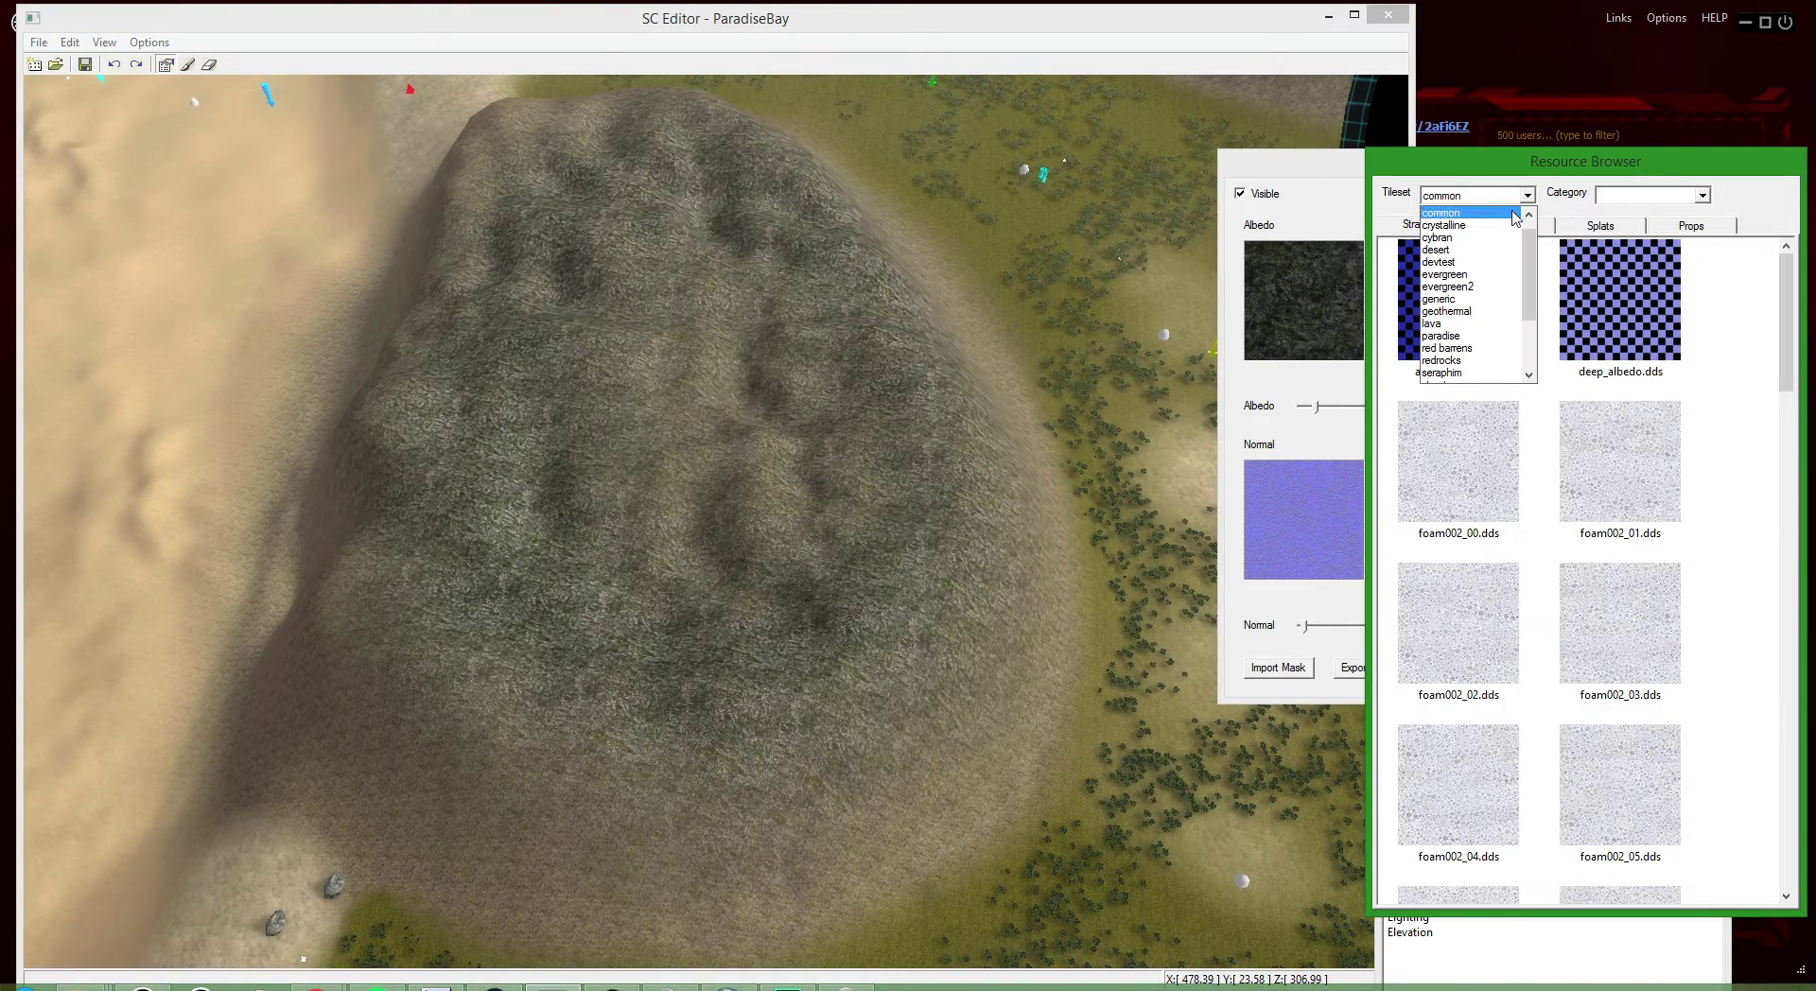
pyautogui.click(1466, 293)
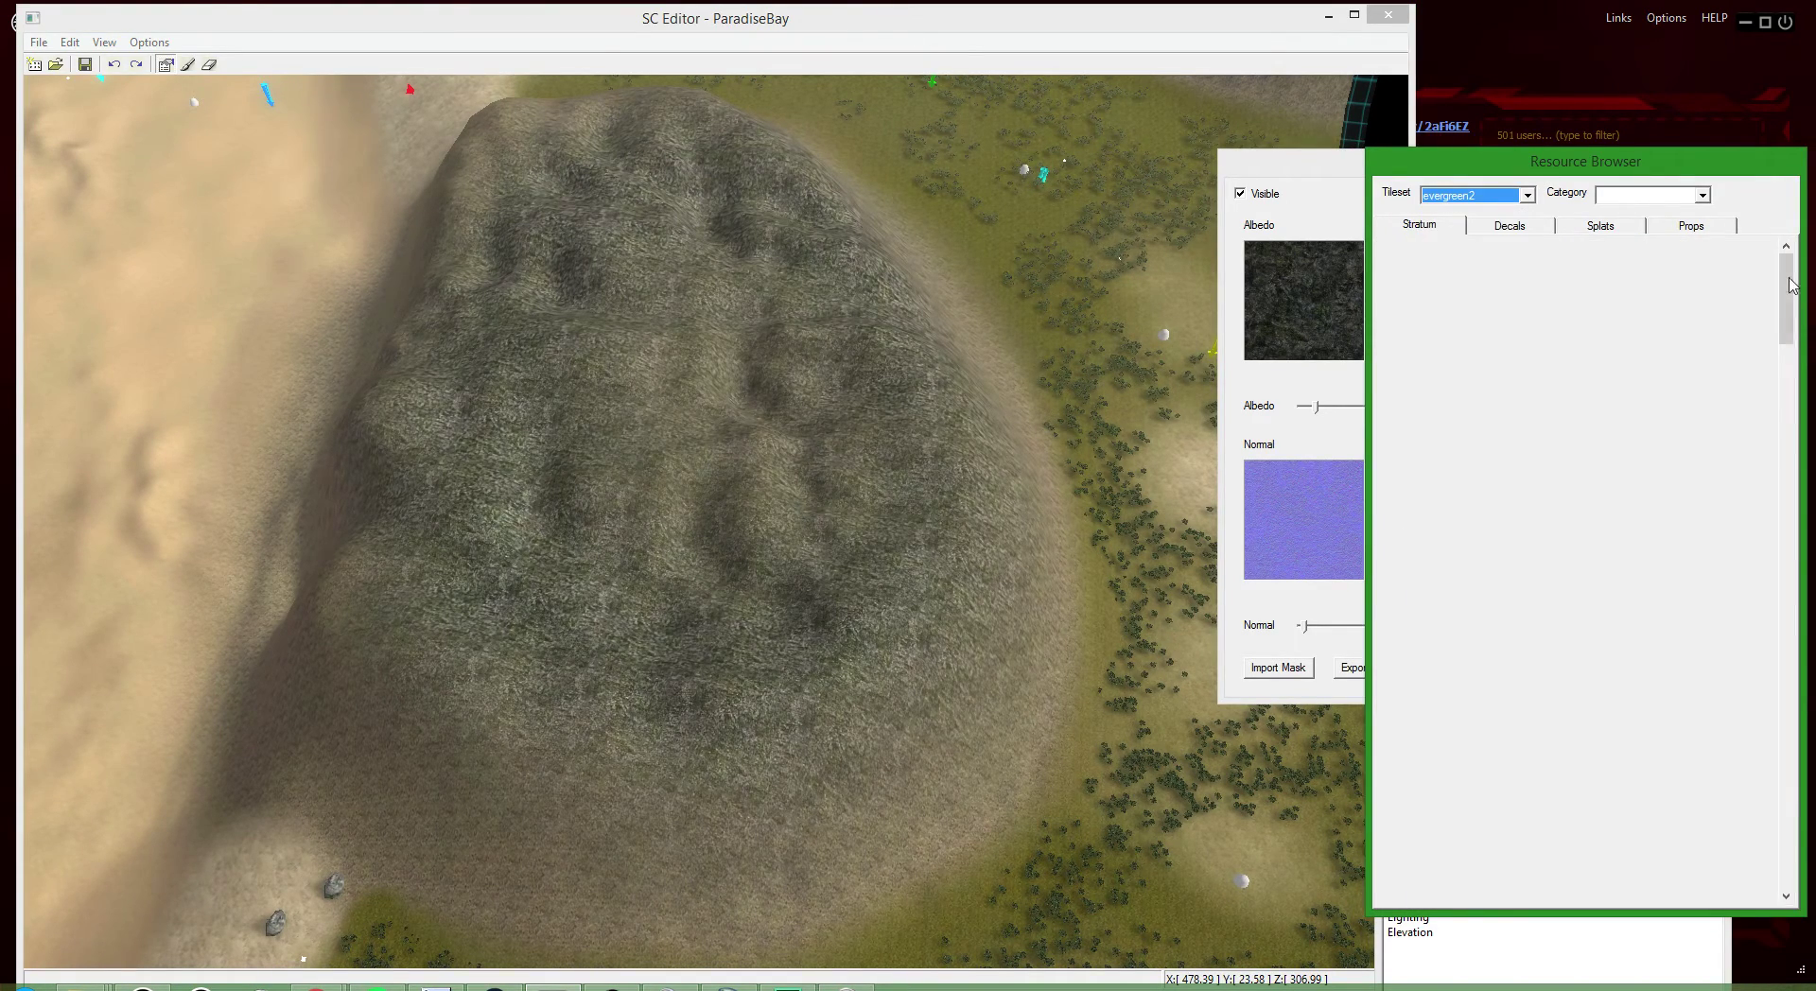
pyautogui.moveTo(1791, 285); pyautogui.dragTo(1793, 718)
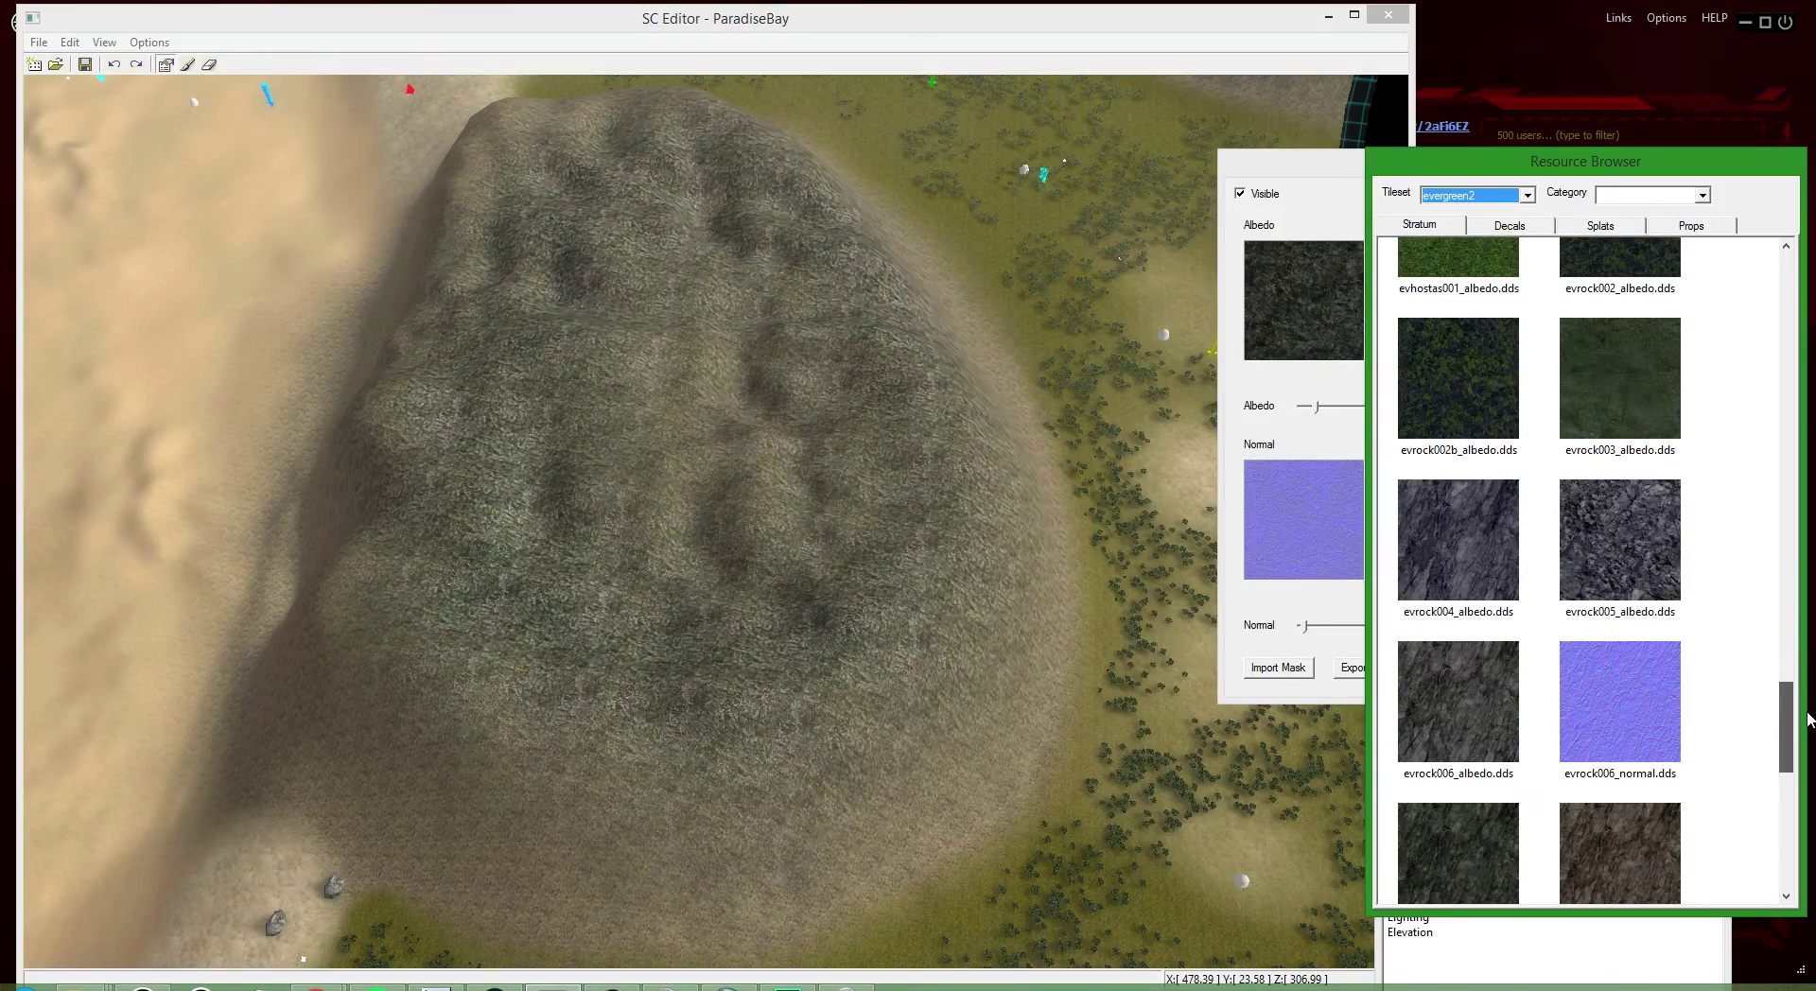
# - Assign evrock006_albedo.dds as Stratum 4's albedo texture and inspect the eastern plateau from near and far
pyautogui.moveTo(1504, 701); pyautogui.dragTo(1315, 283)
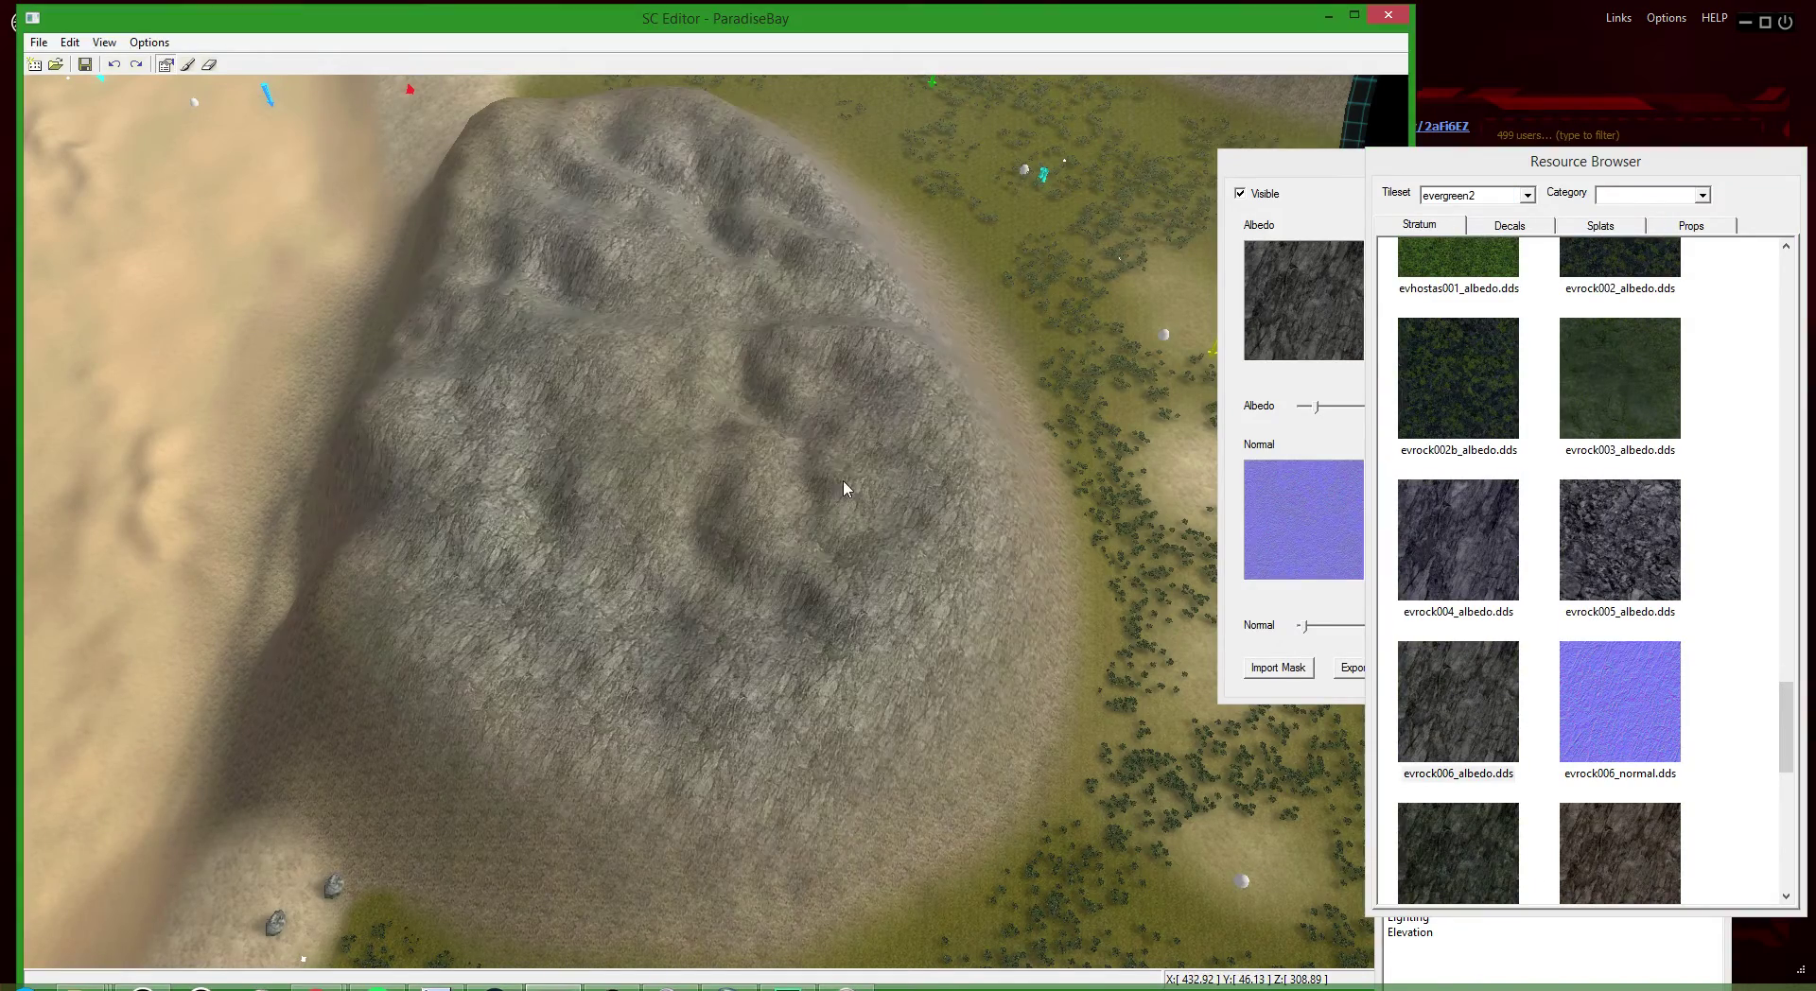
pyautogui.scroll(-3, 806, 634)
pyautogui.scroll(3, 699, 533)
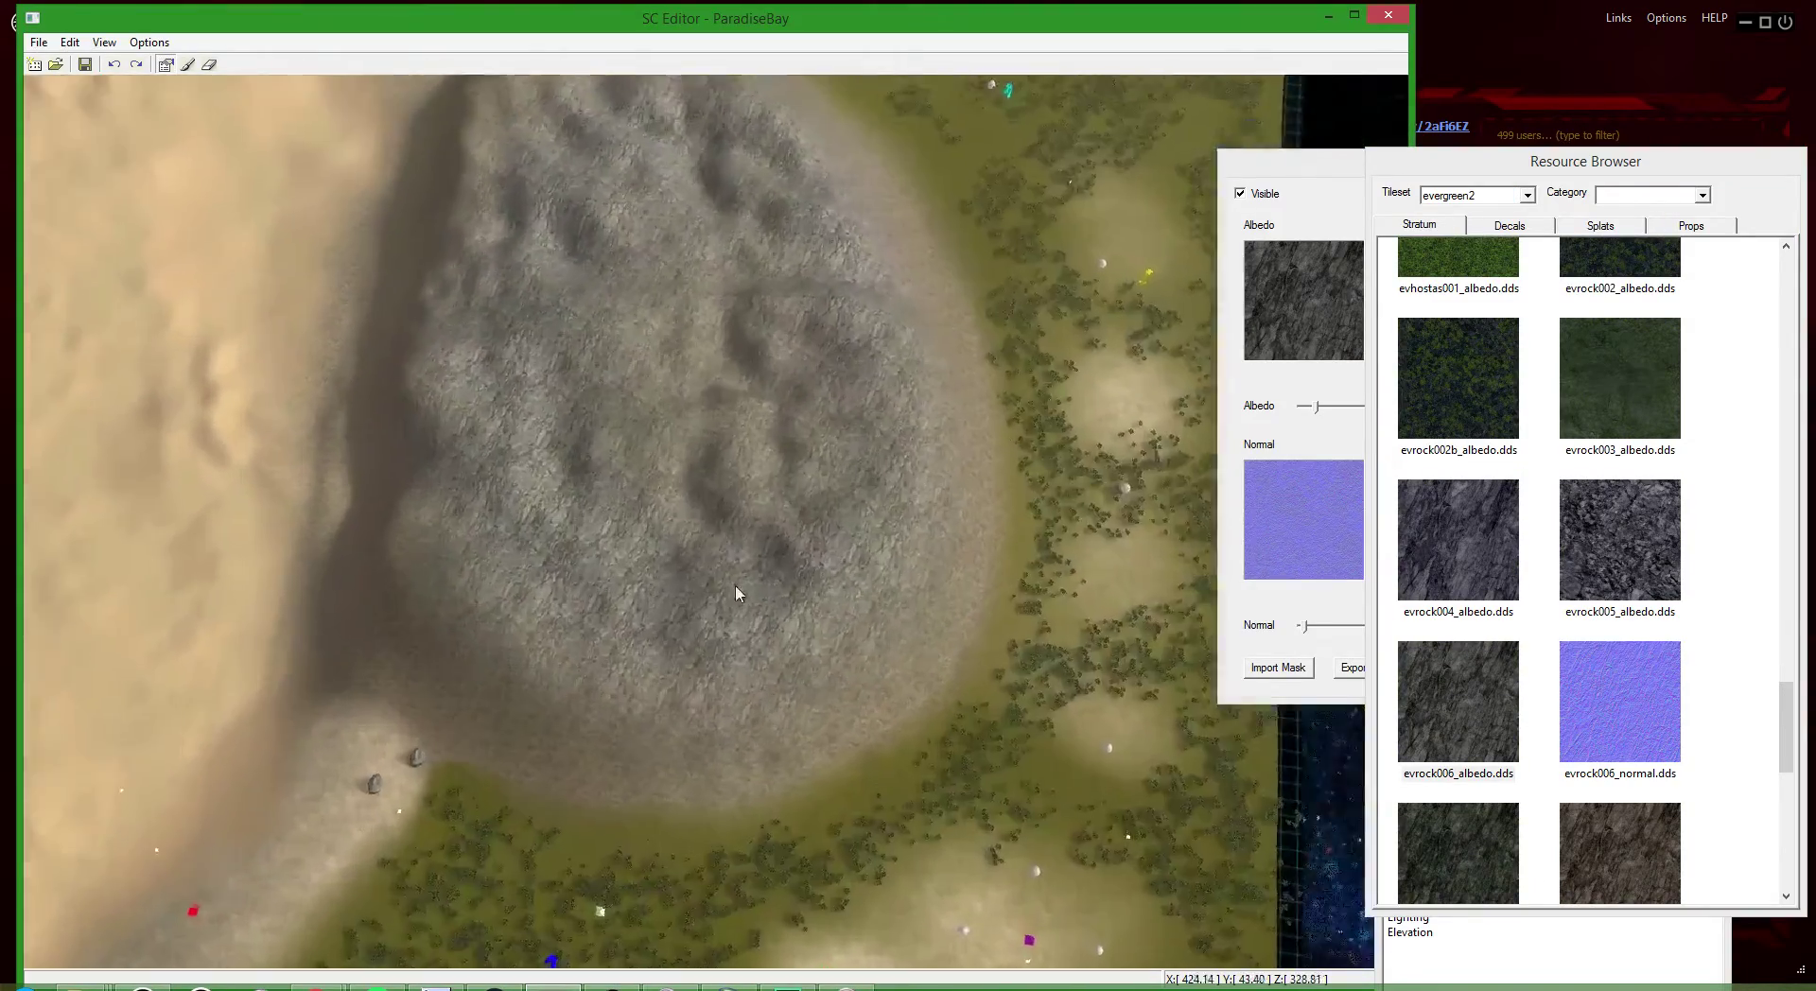
pyautogui.press('space')
pyautogui.scroll(-3, 809, 501)
pyautogui.scroll(5, 782, 438)
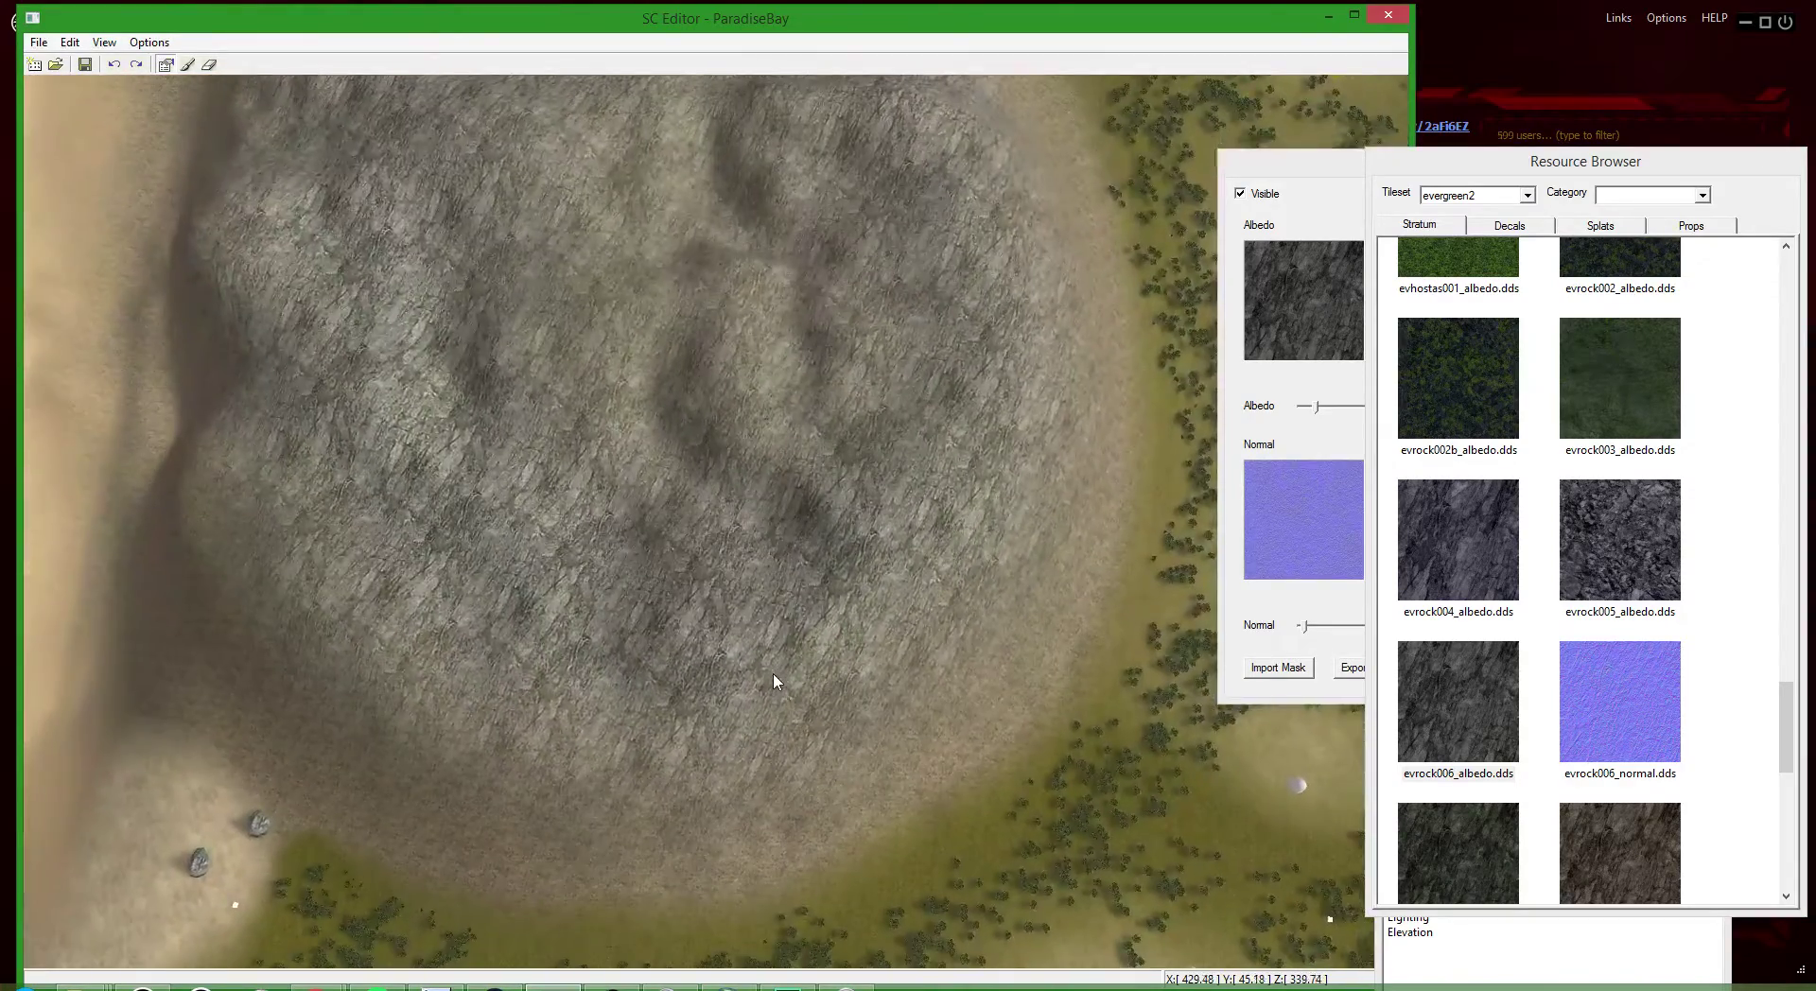
pyautogui.scroll(-2, 775, 680)
# - Set Stratum 4's albedo scale to 4.0 and check the rock pattern on the eastern plateau
pyautogui.click(1304, 441)
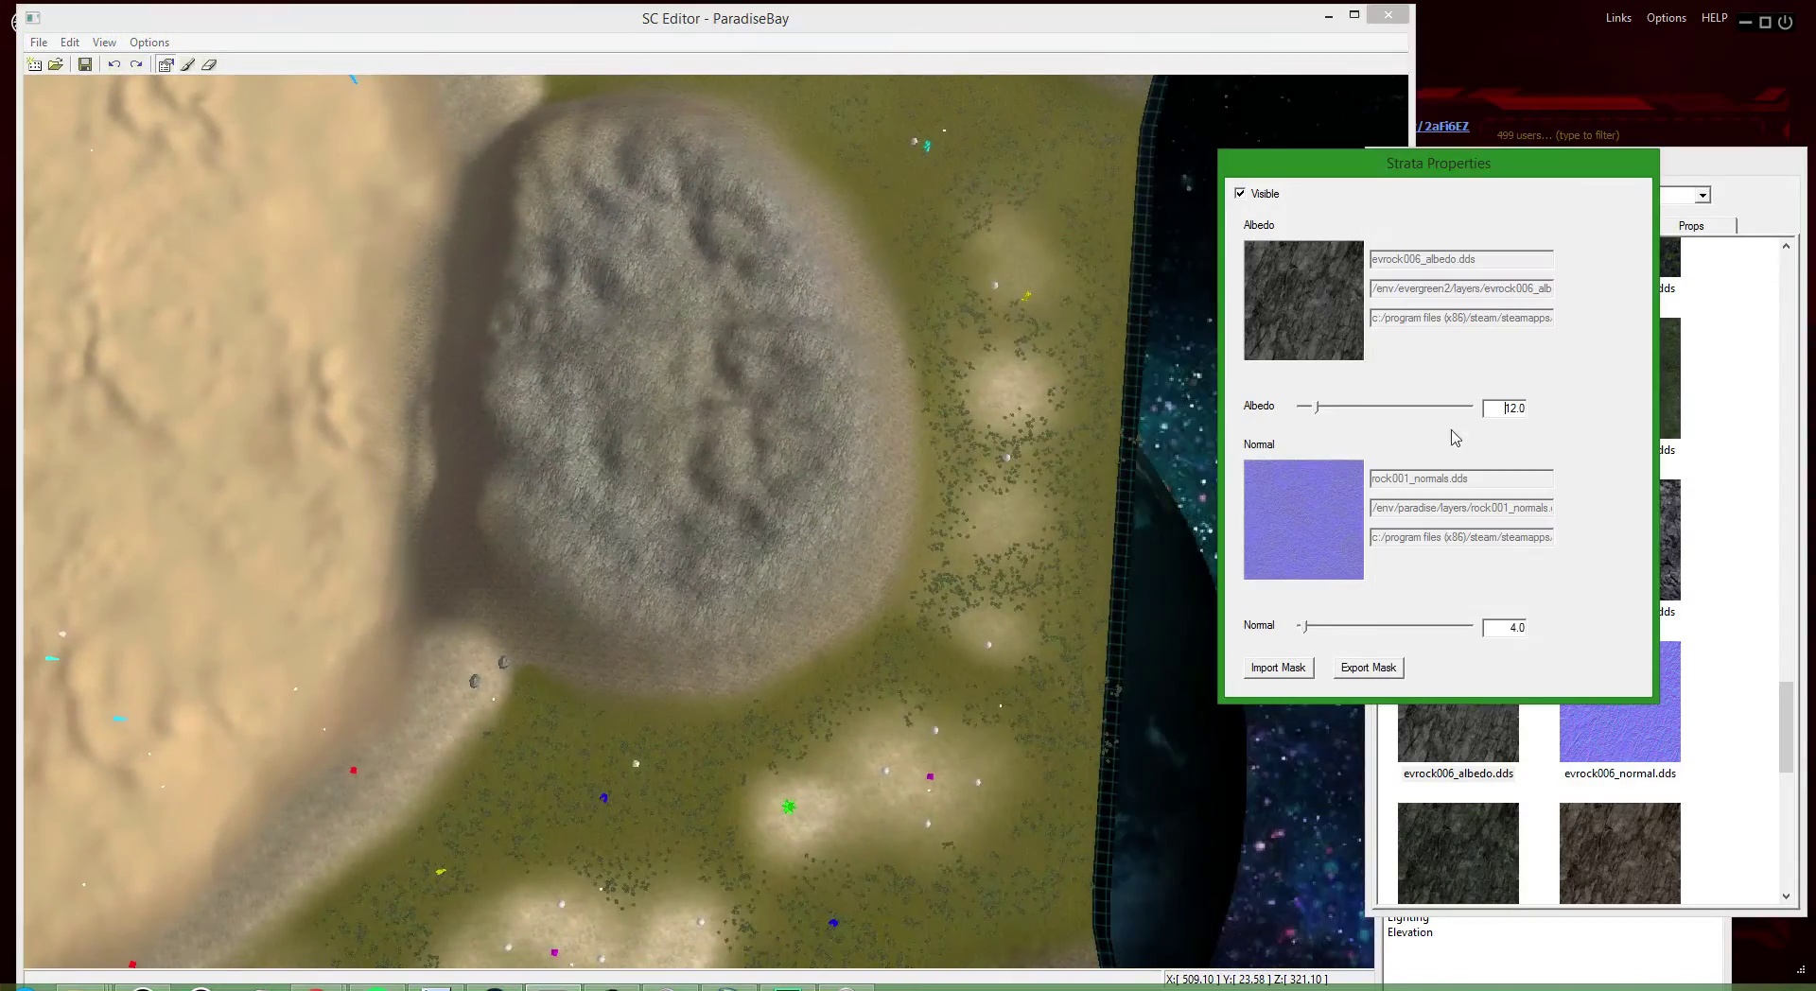
pyautogui.write('4')
pyautogui.press('Return')
pyautogui.click(758, 551)
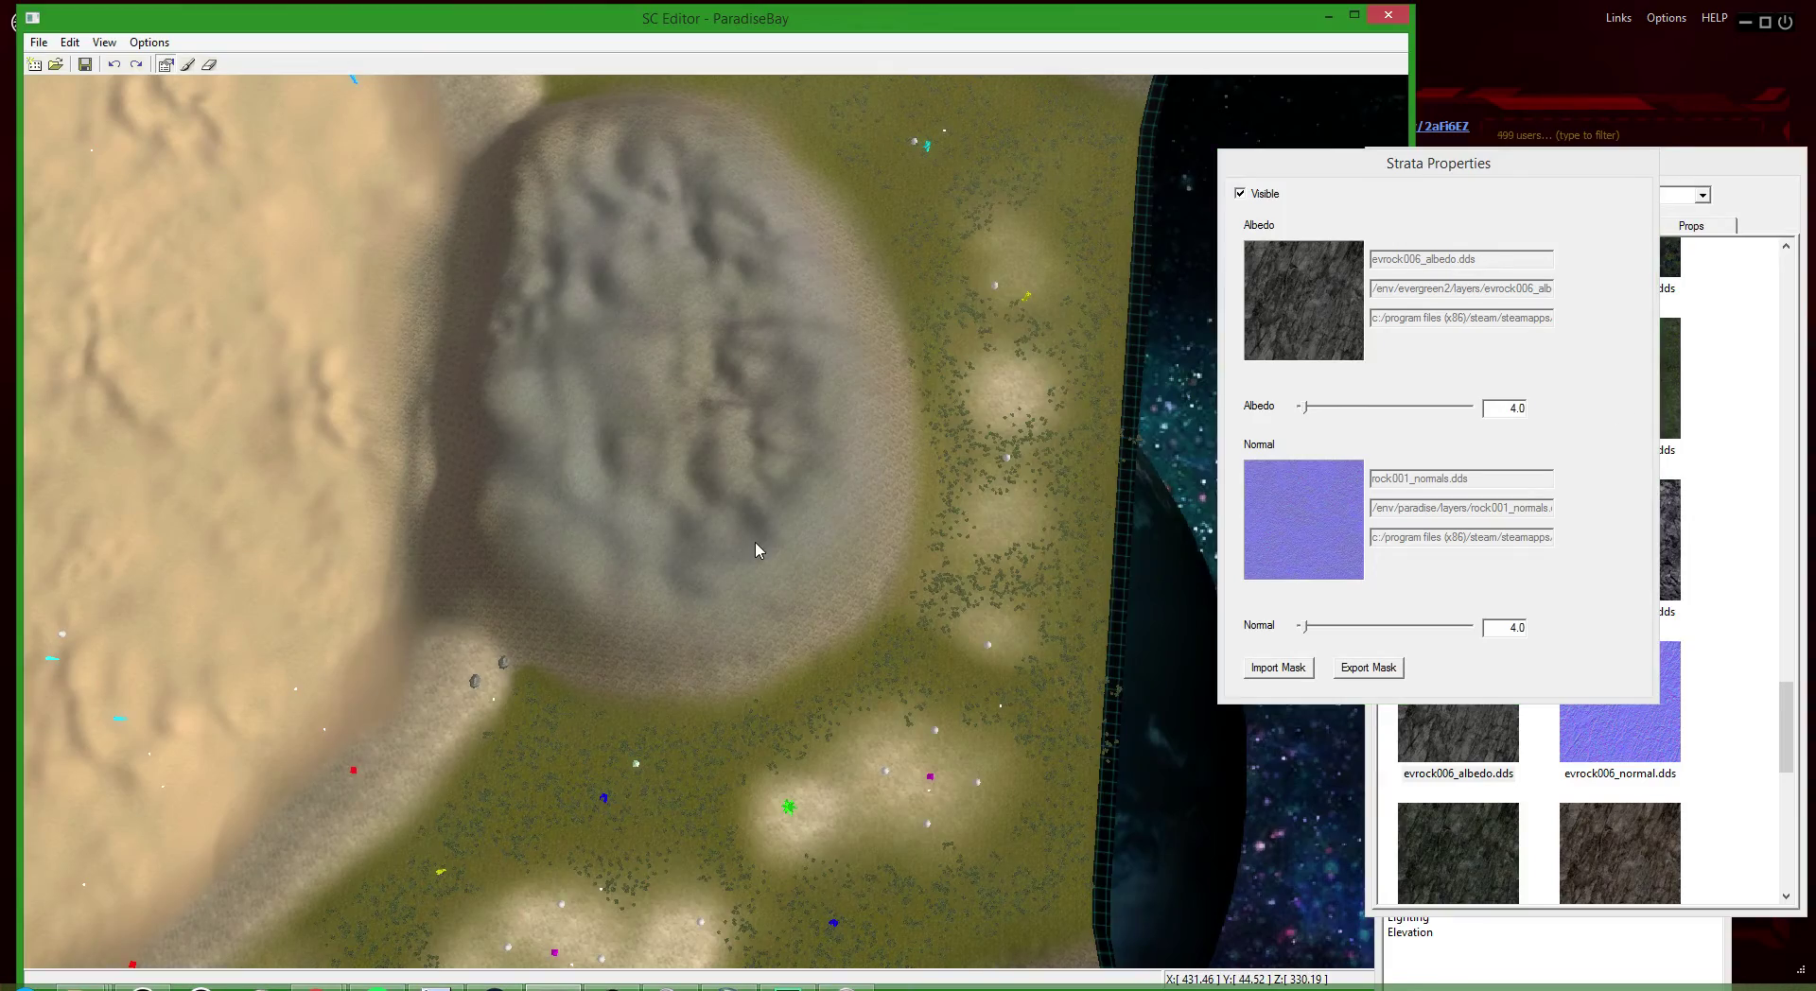
pyautogui.scroll(-3, 759, 551)
pyautogui.scroll(3, 929, 519)
pyautogui.scroll(4, 917, 685)
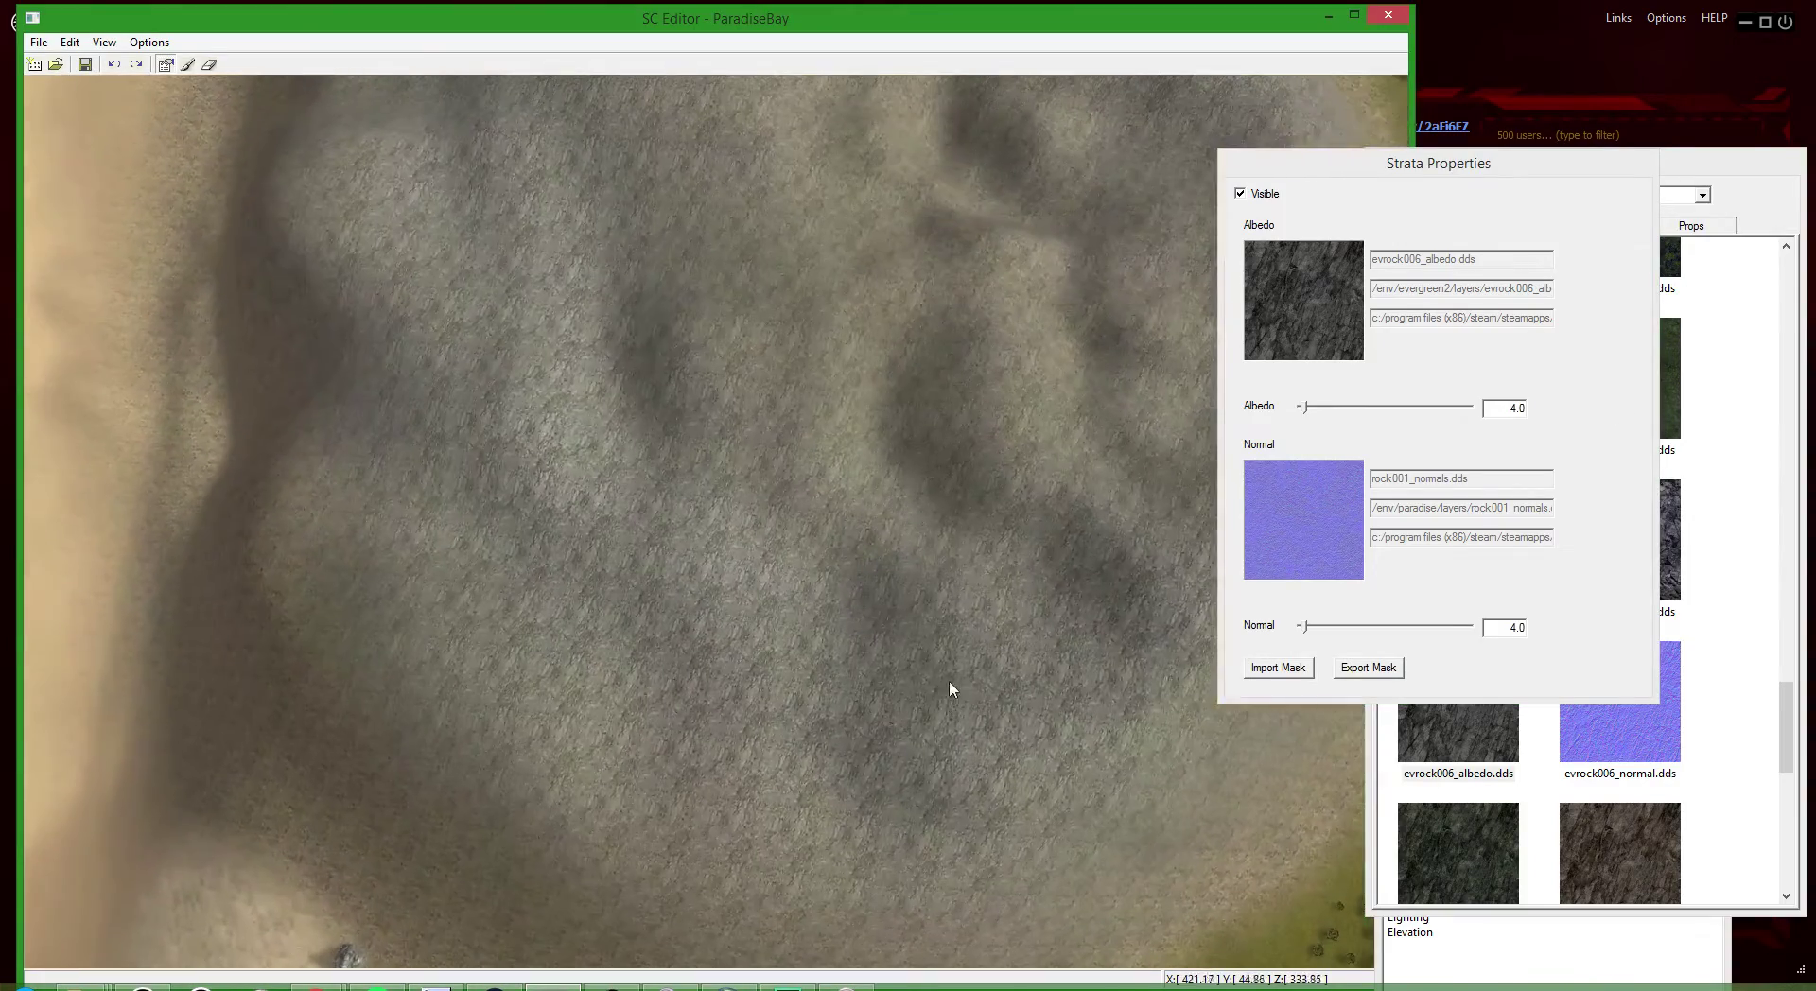
pyautogui.moveTo(936, 636); pyautogui.dragTo(917, 565, button='middle')
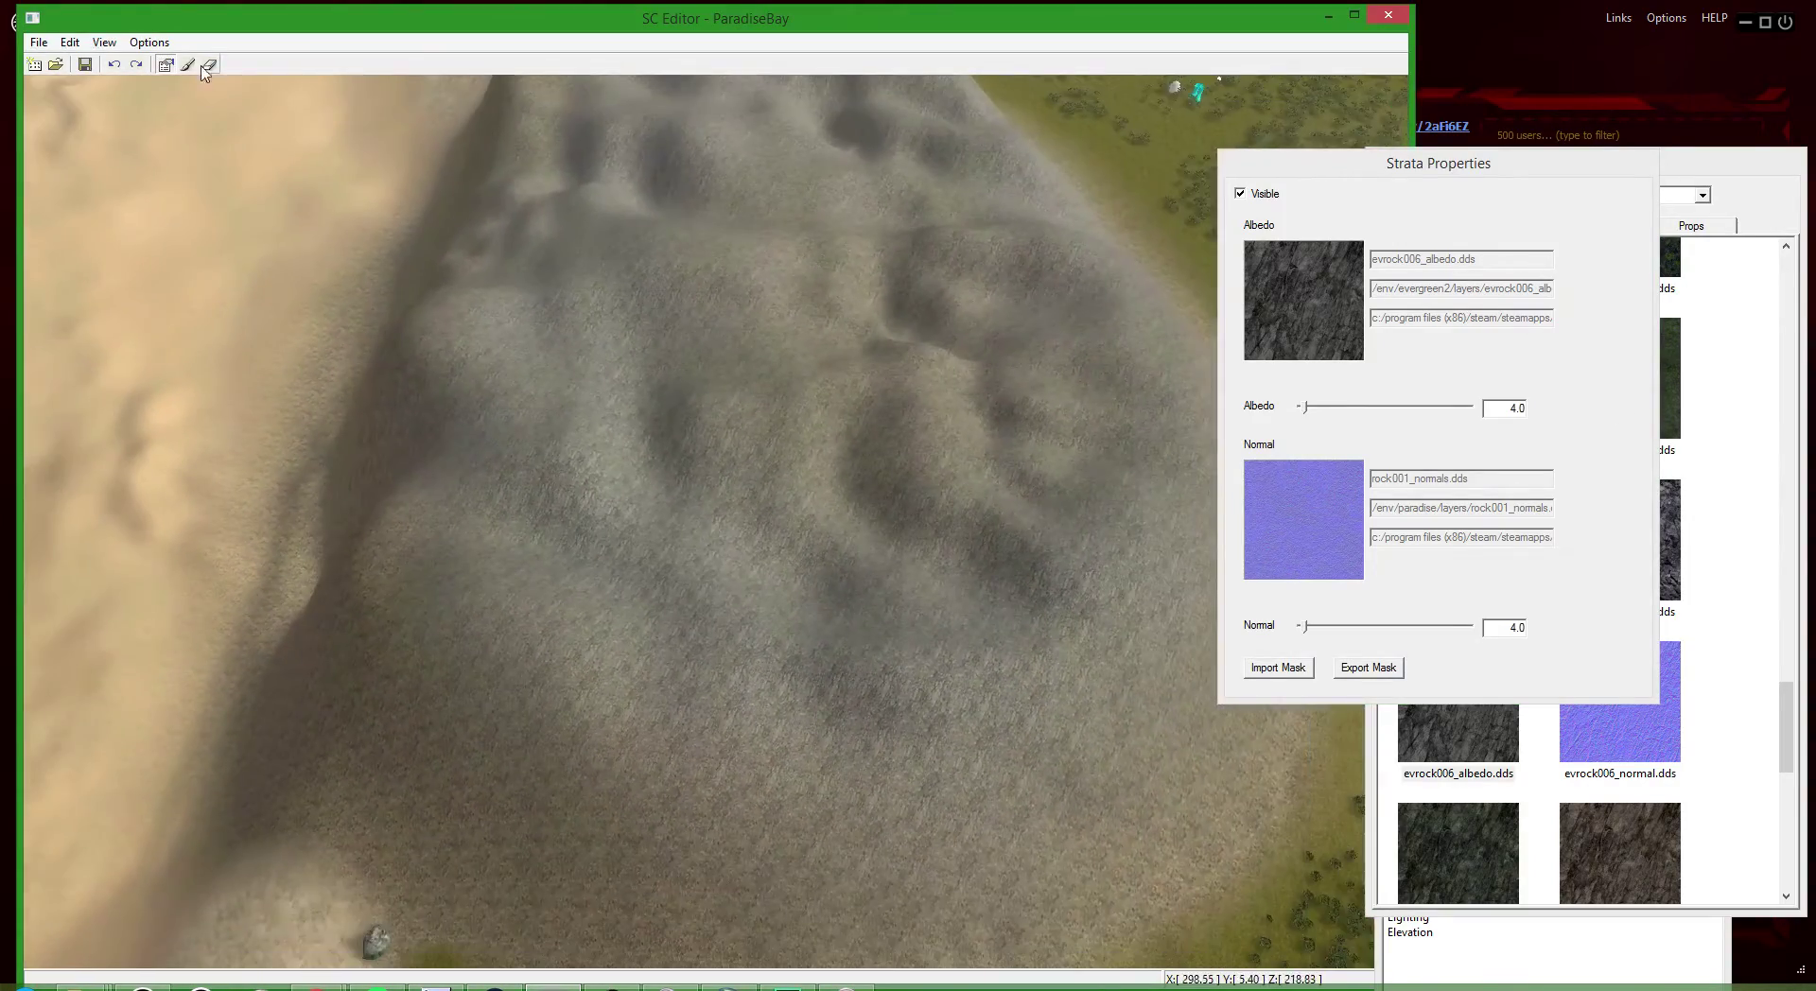
# - Paint Stratum 4 over the eastern plateau's slopes and outer edges with the round1k brush at strength 0.76 and size 40
pyautogui.click(208, 66)
pyautogui.click(1276, 511)
pyautogui.scroll(-1, 1433, 397)
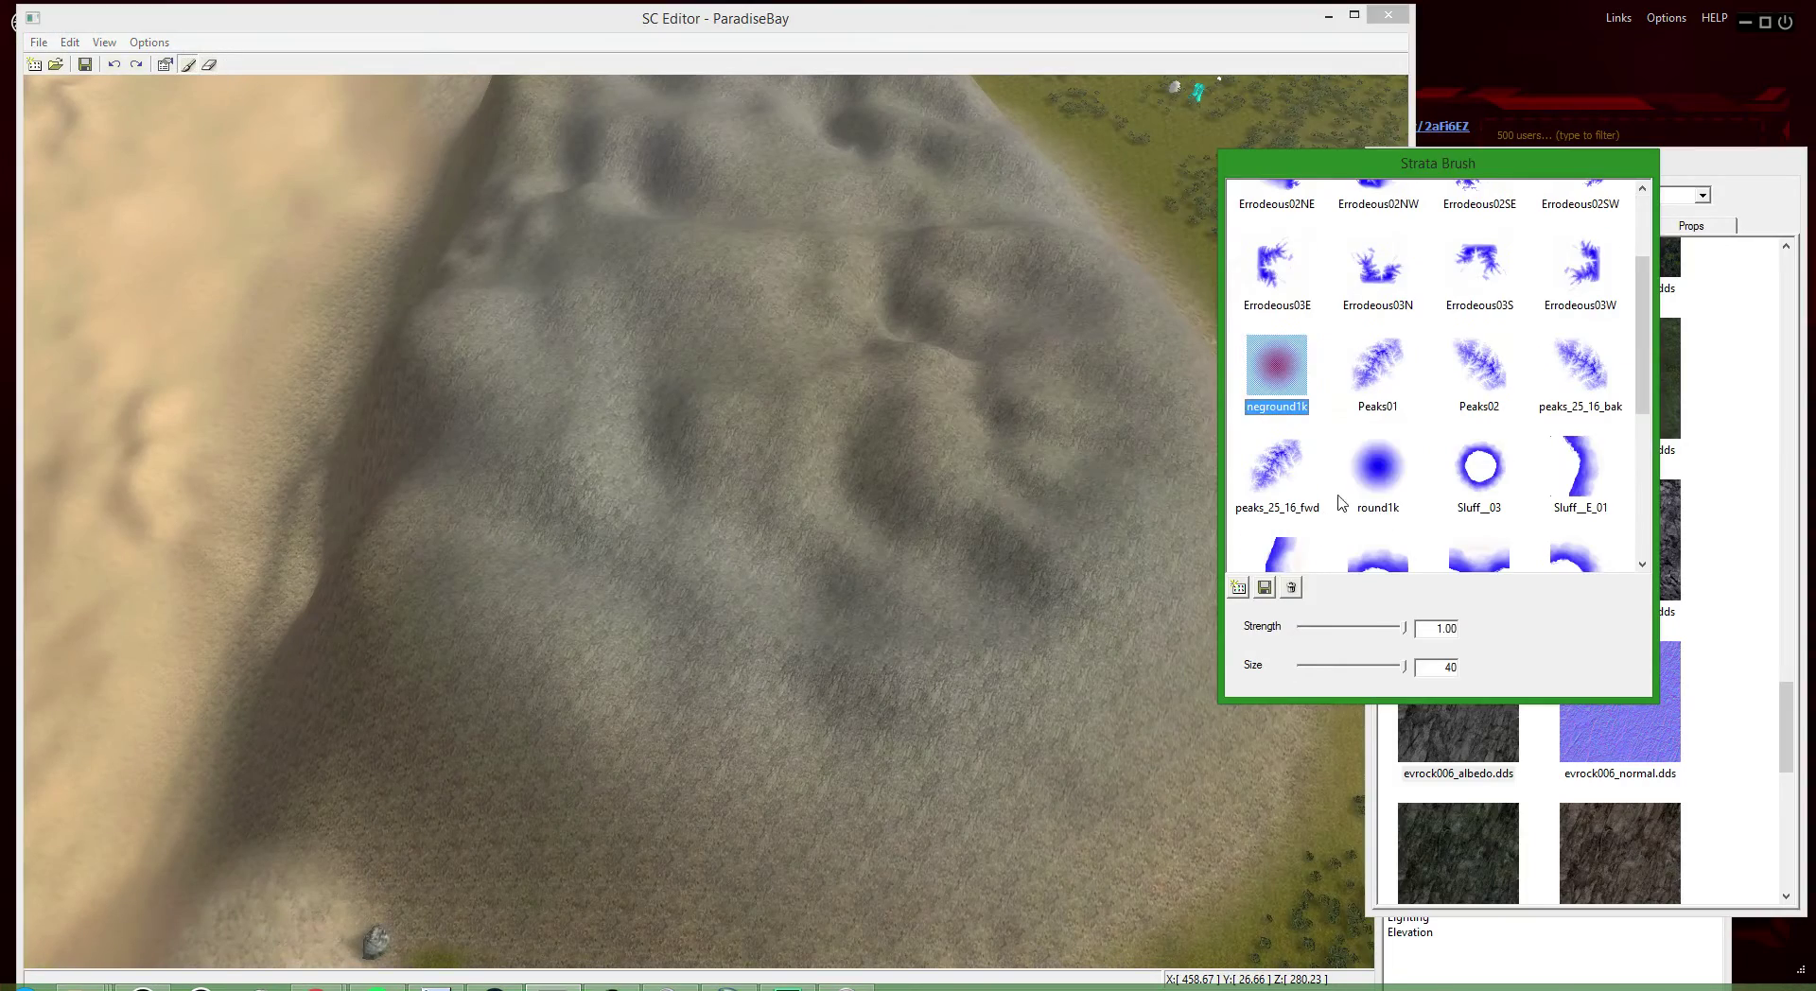
pyautogui.click(797, 528)
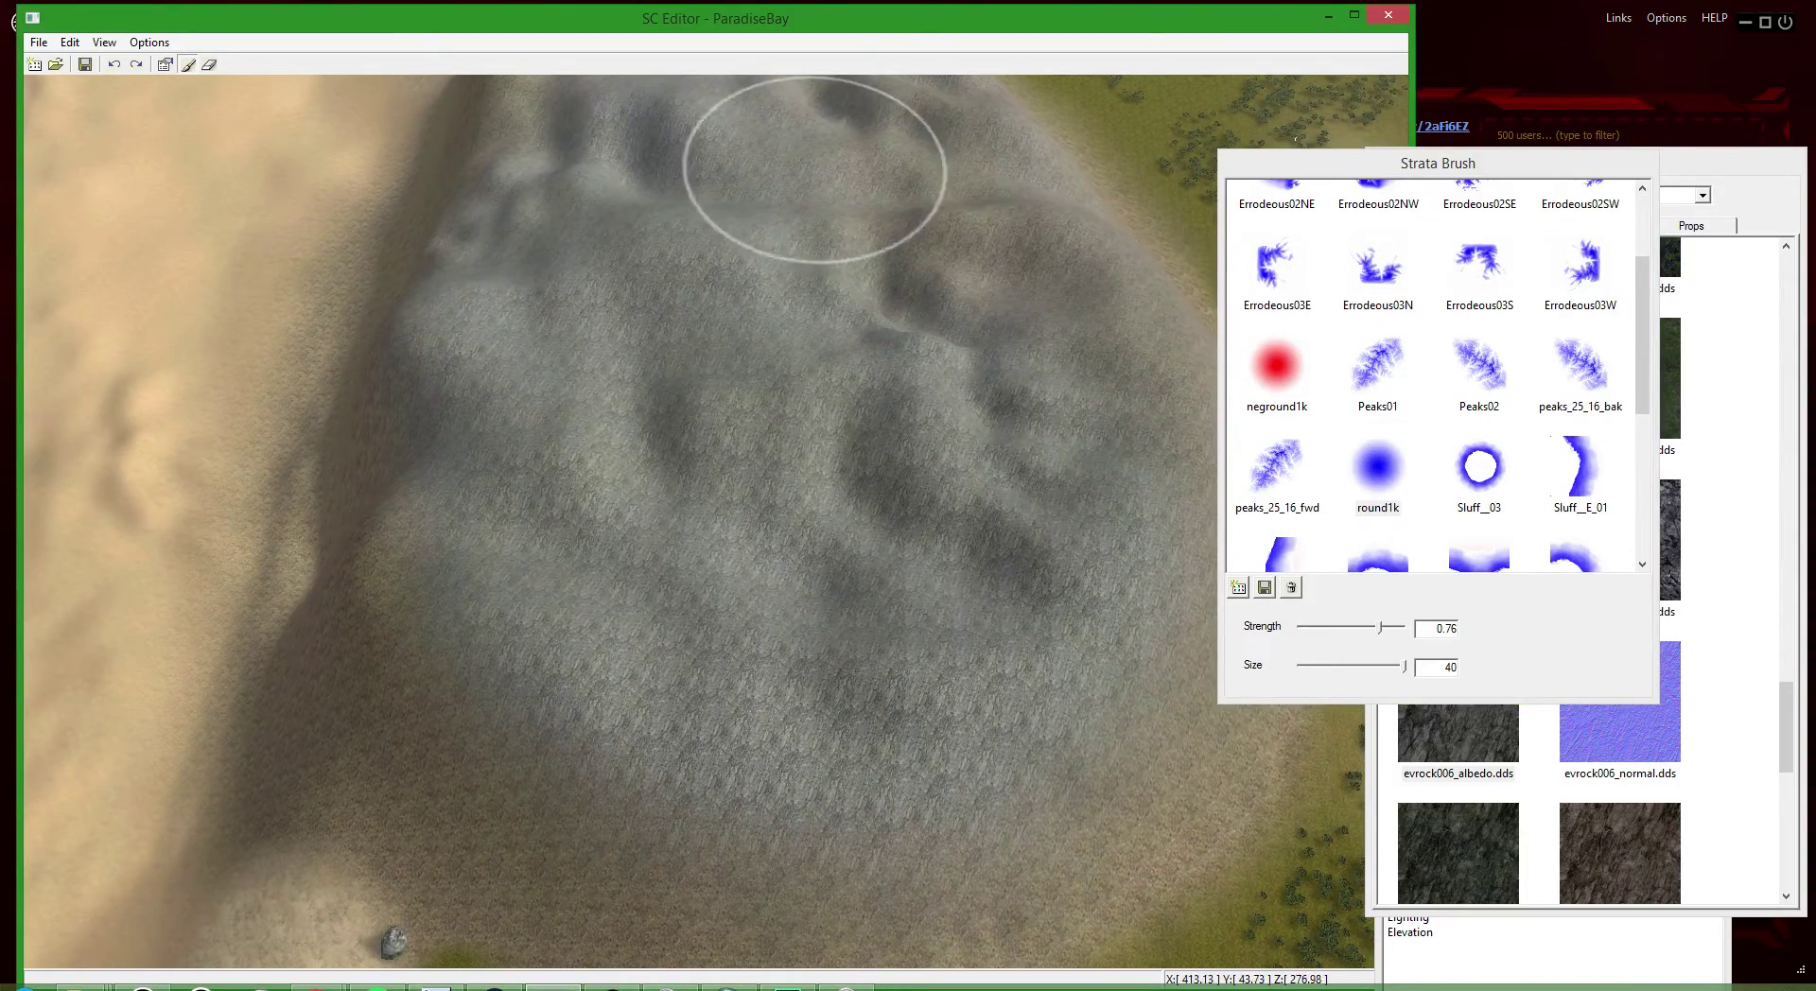
pyautogui.scroll(-4, 1066, 443)
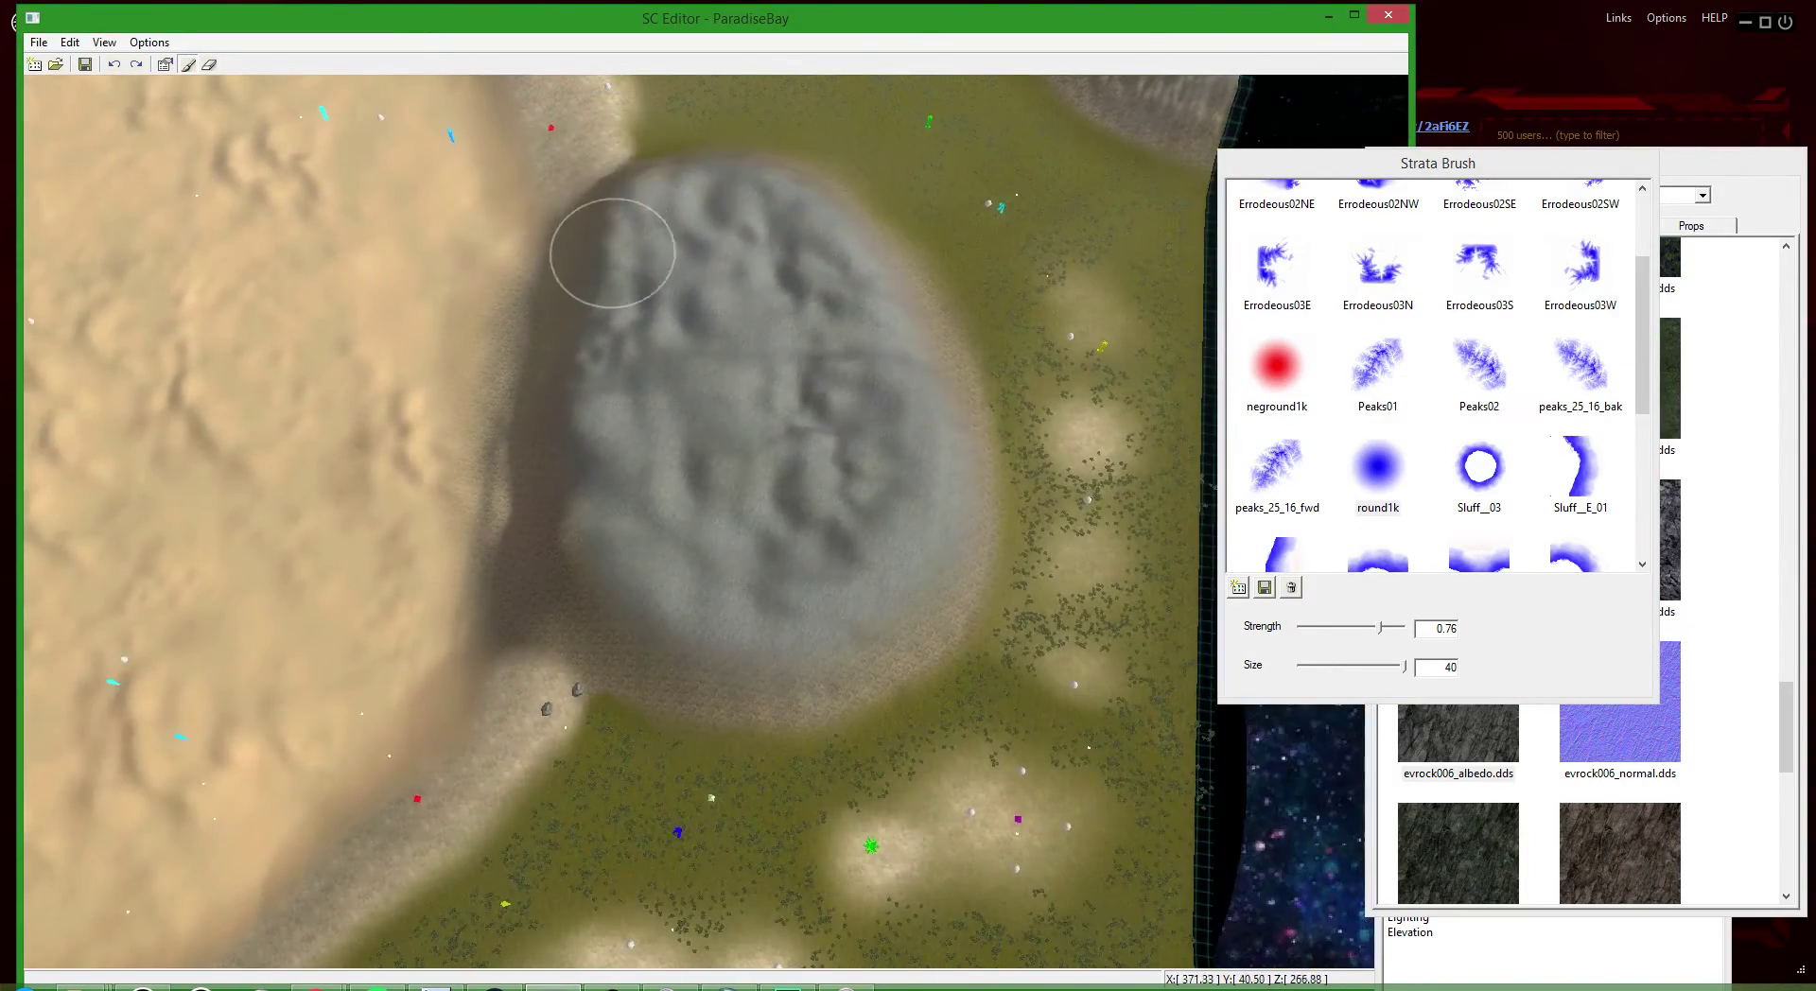
pyautogui.moveTo(693, 669)
pyautogui.mouseDown()
pyautogui.moveTo(940, 417)
pyautogui.moveTo(571, 417)
pyautogui.moveTo(569, 251)
pyautogui.mouseUp()
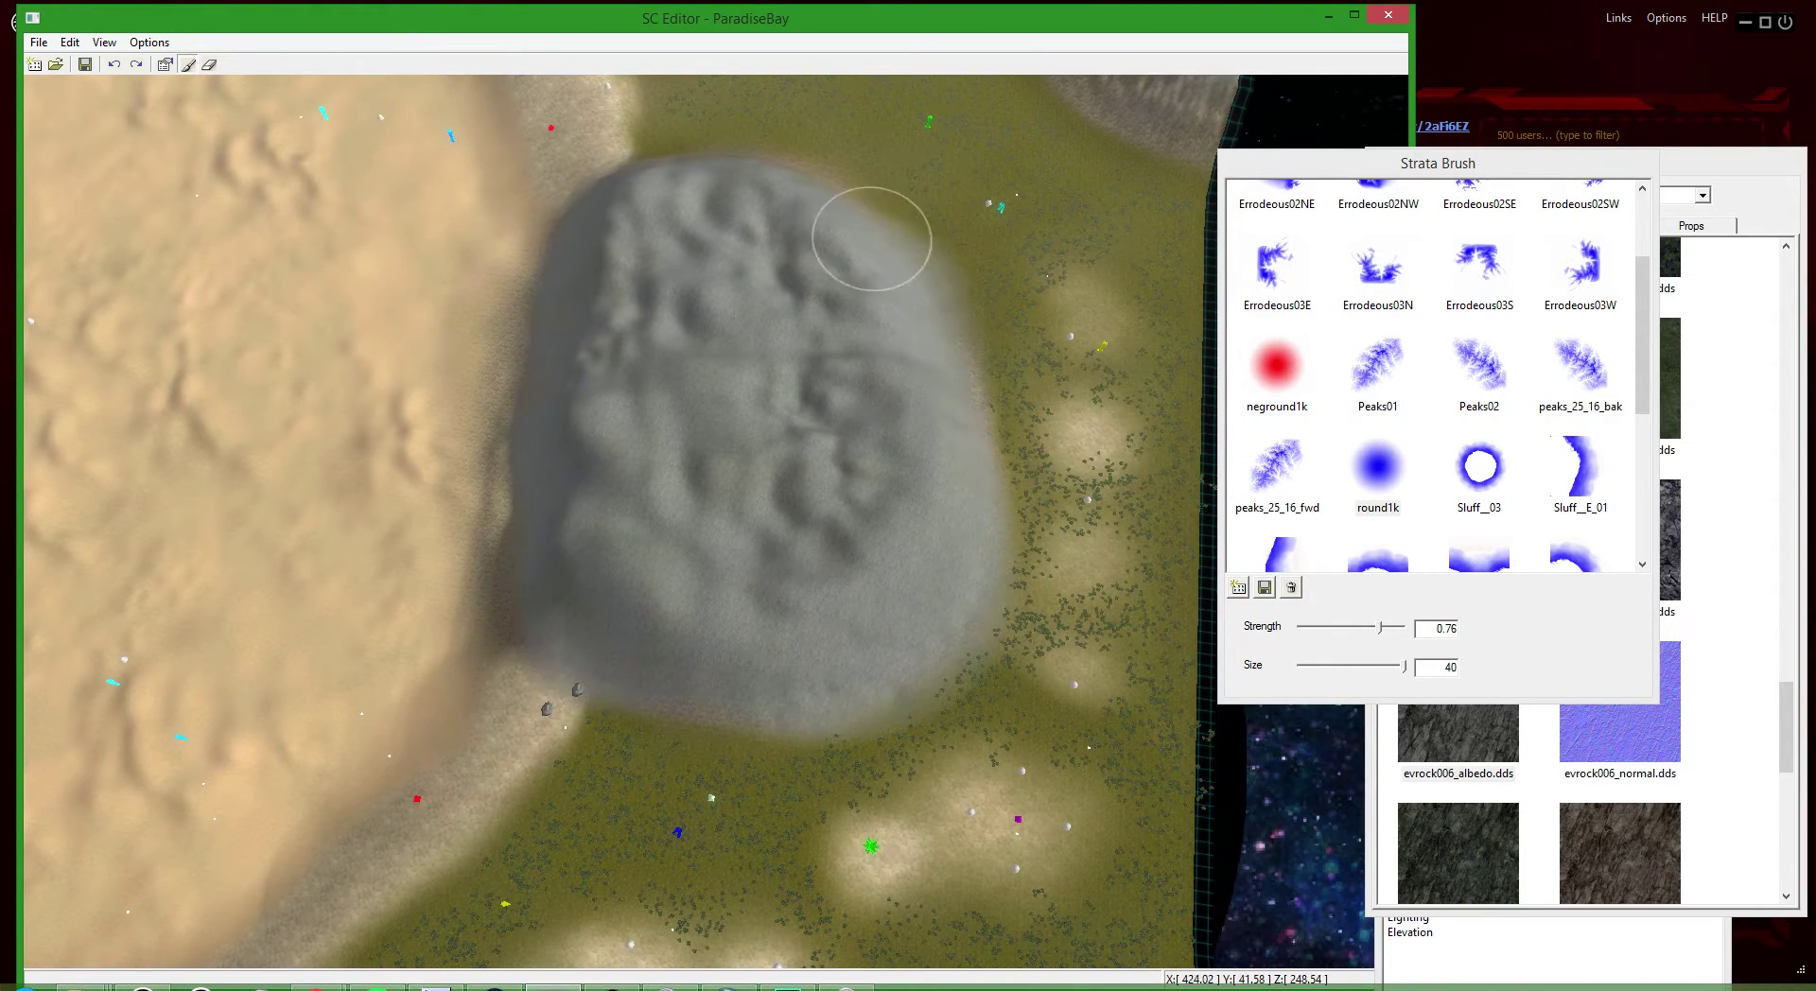
# - Compare the repainted eastern plateau with the whole map and examine its rock texture up close
pyautogui.scroll(-3, 964, 413)
pyautogui.scroll(-4, 964, 414)
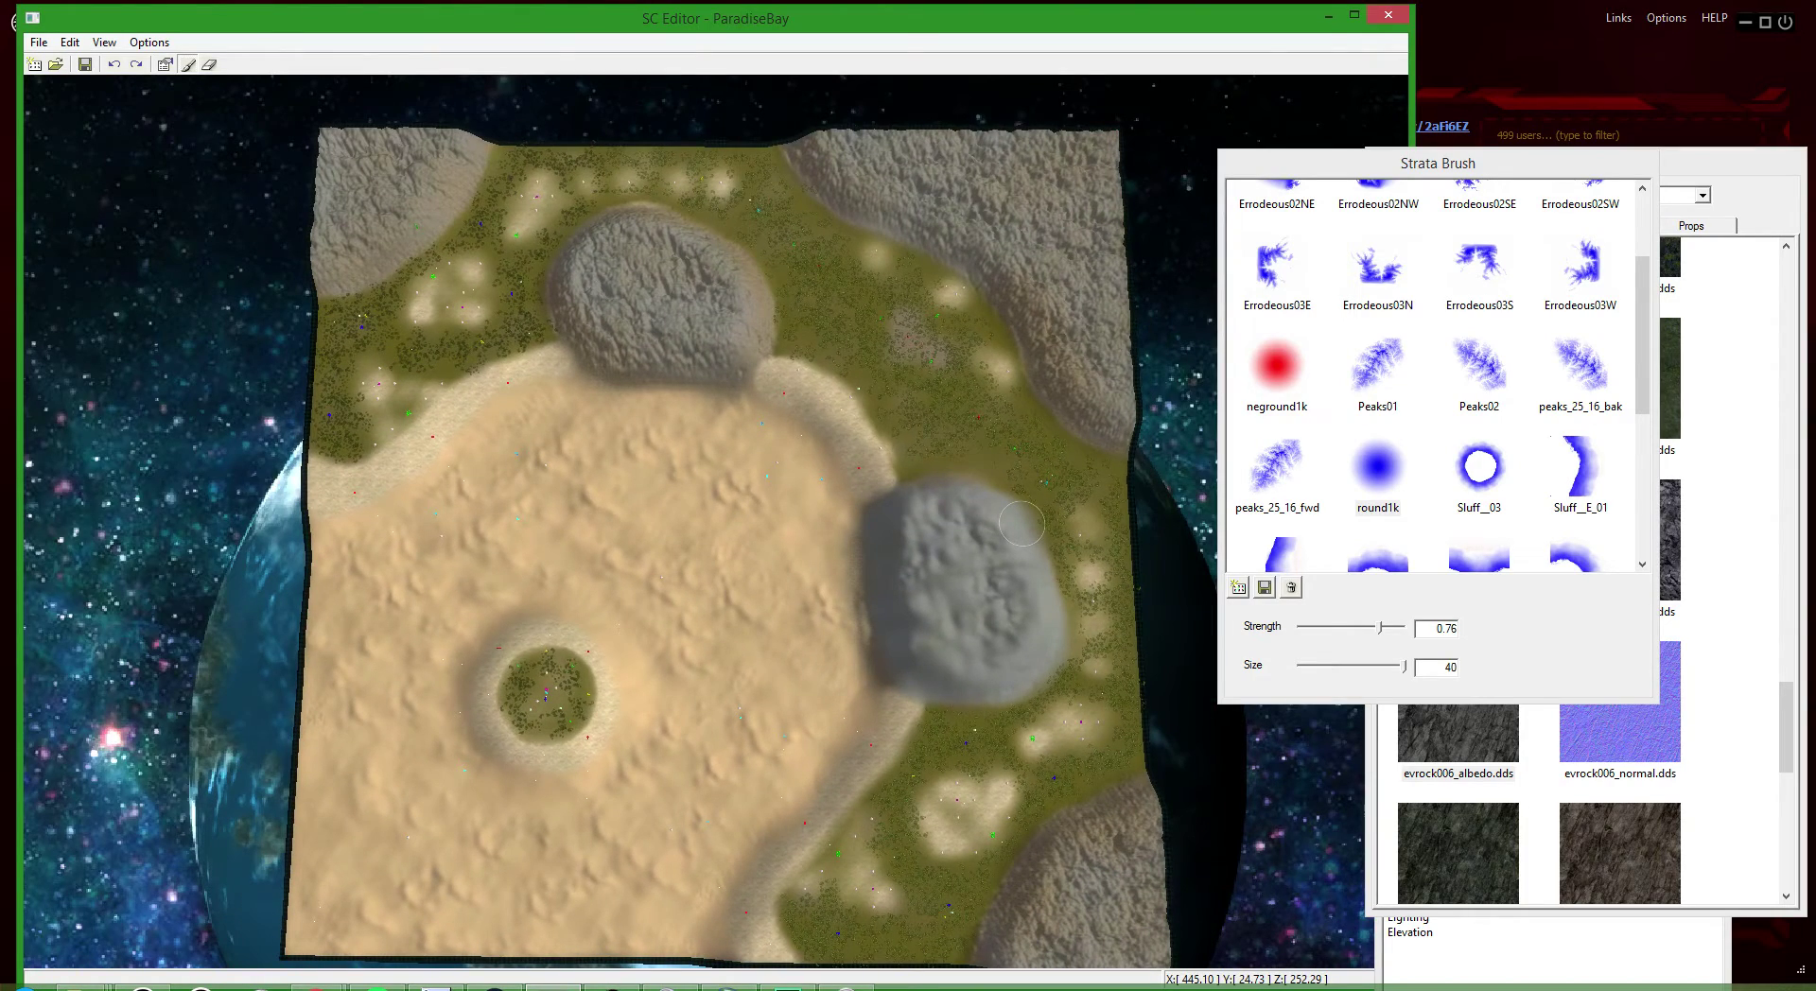
pyautogui.scroll(5, 981, 584)
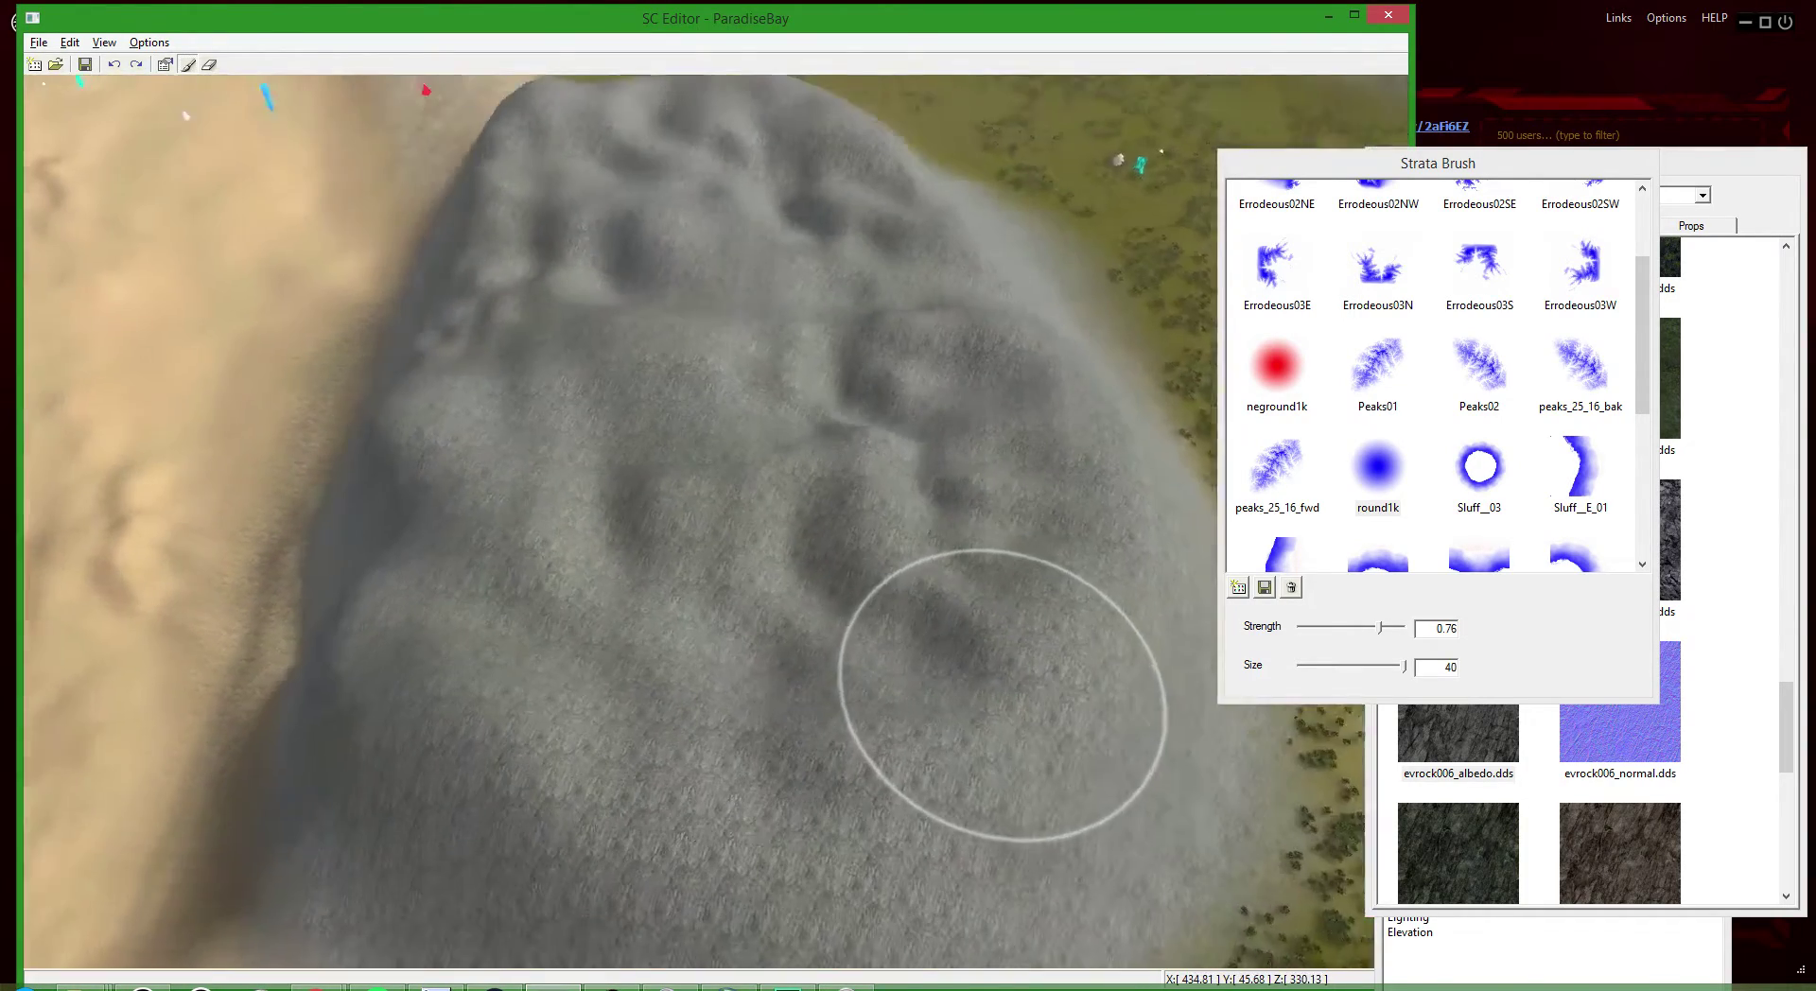
pyautogui.scroll(-4, 875, 653)
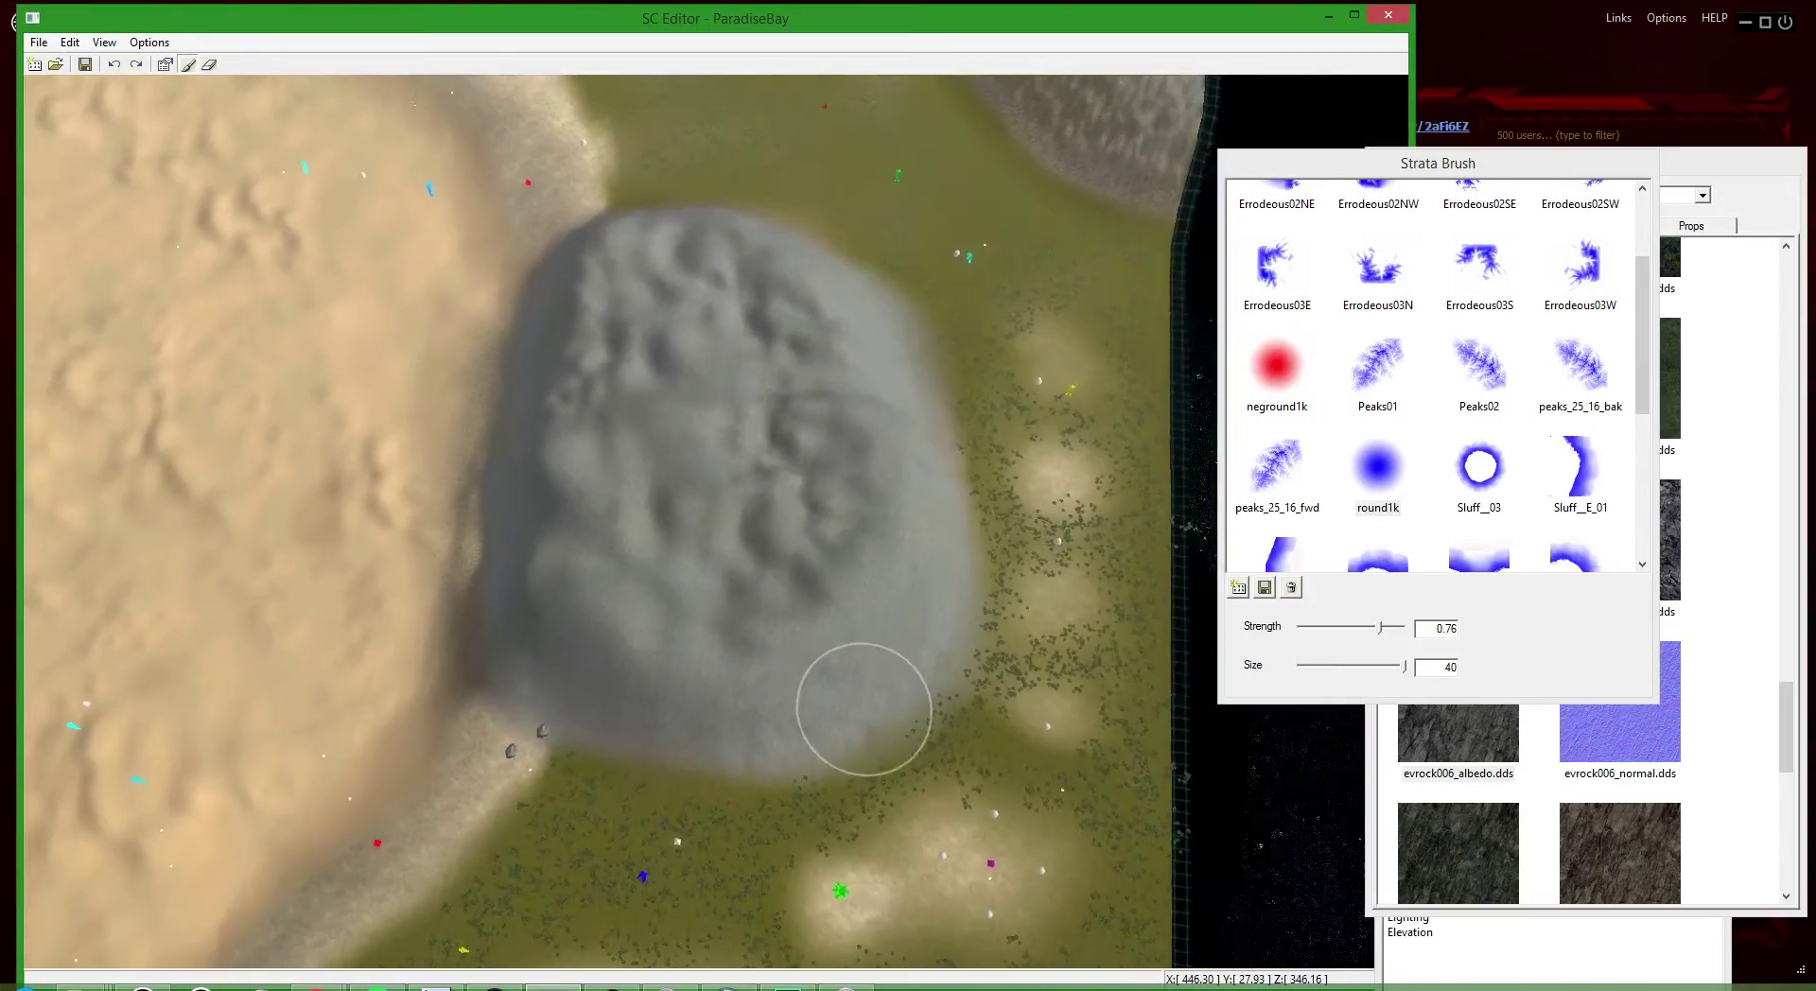
pyautogui.scroll(4, 814, 695)
pyautogui.scroll(3, 785, 615)
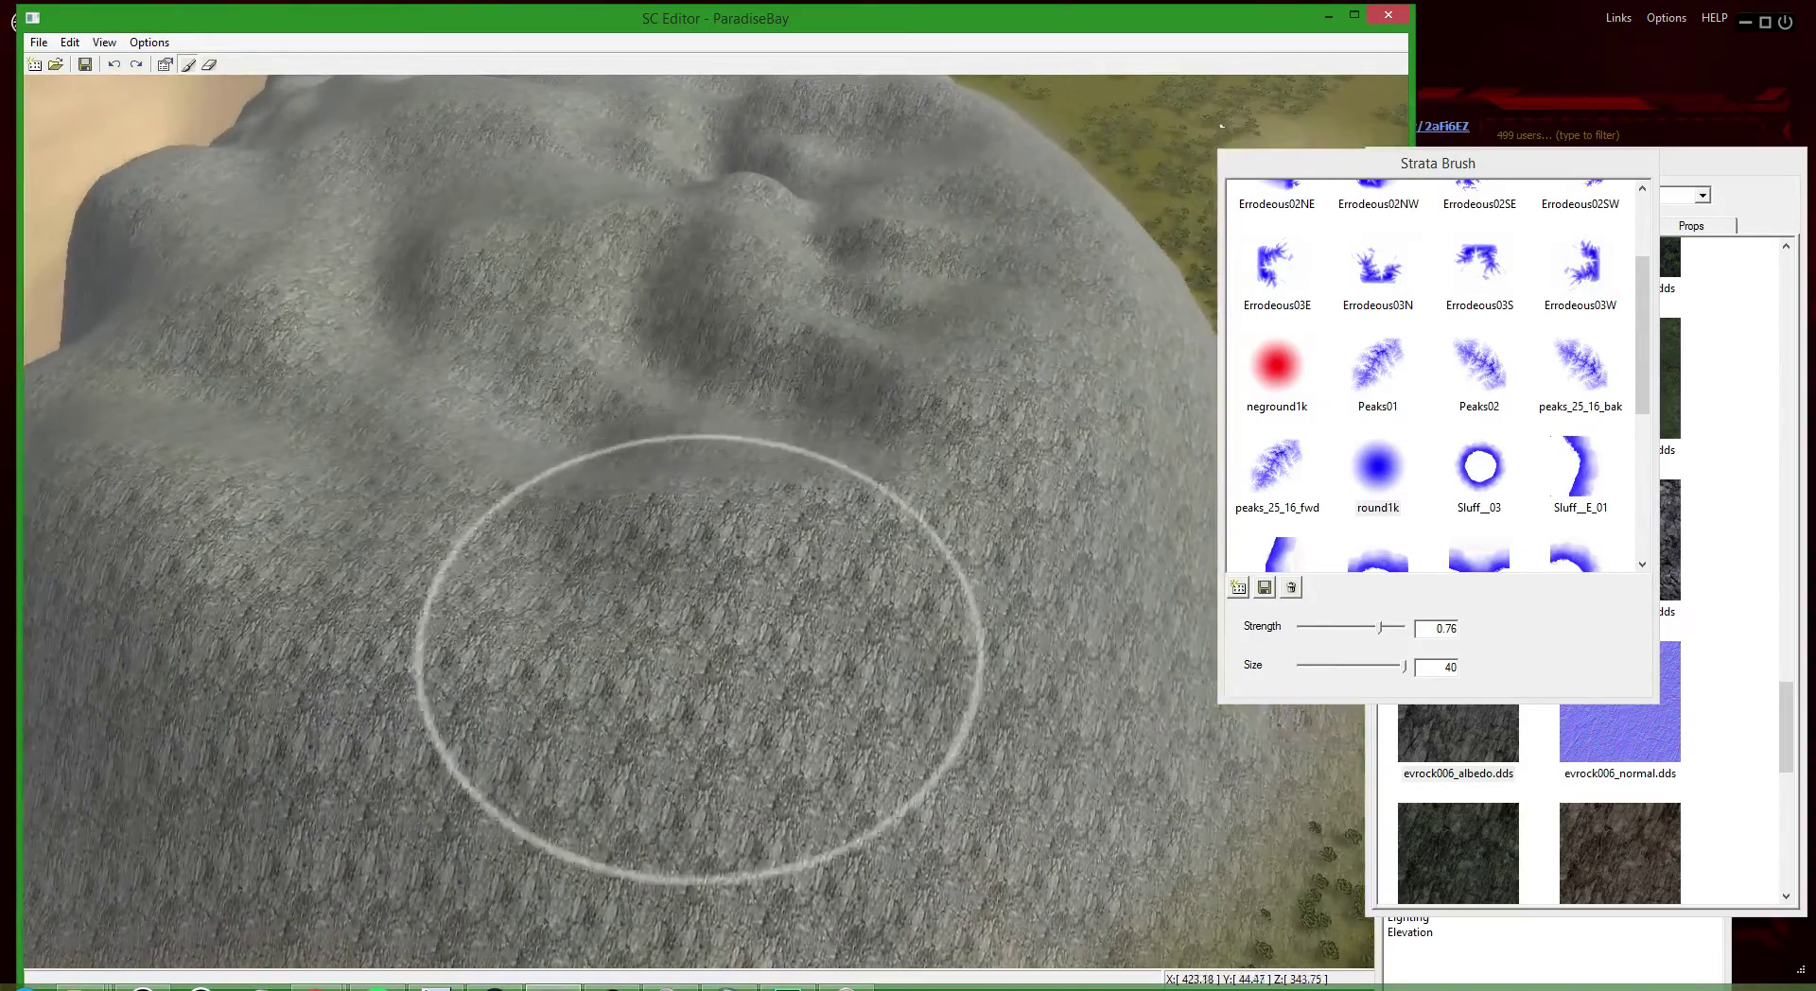
pyautogui.scroll(3, 700, 592)
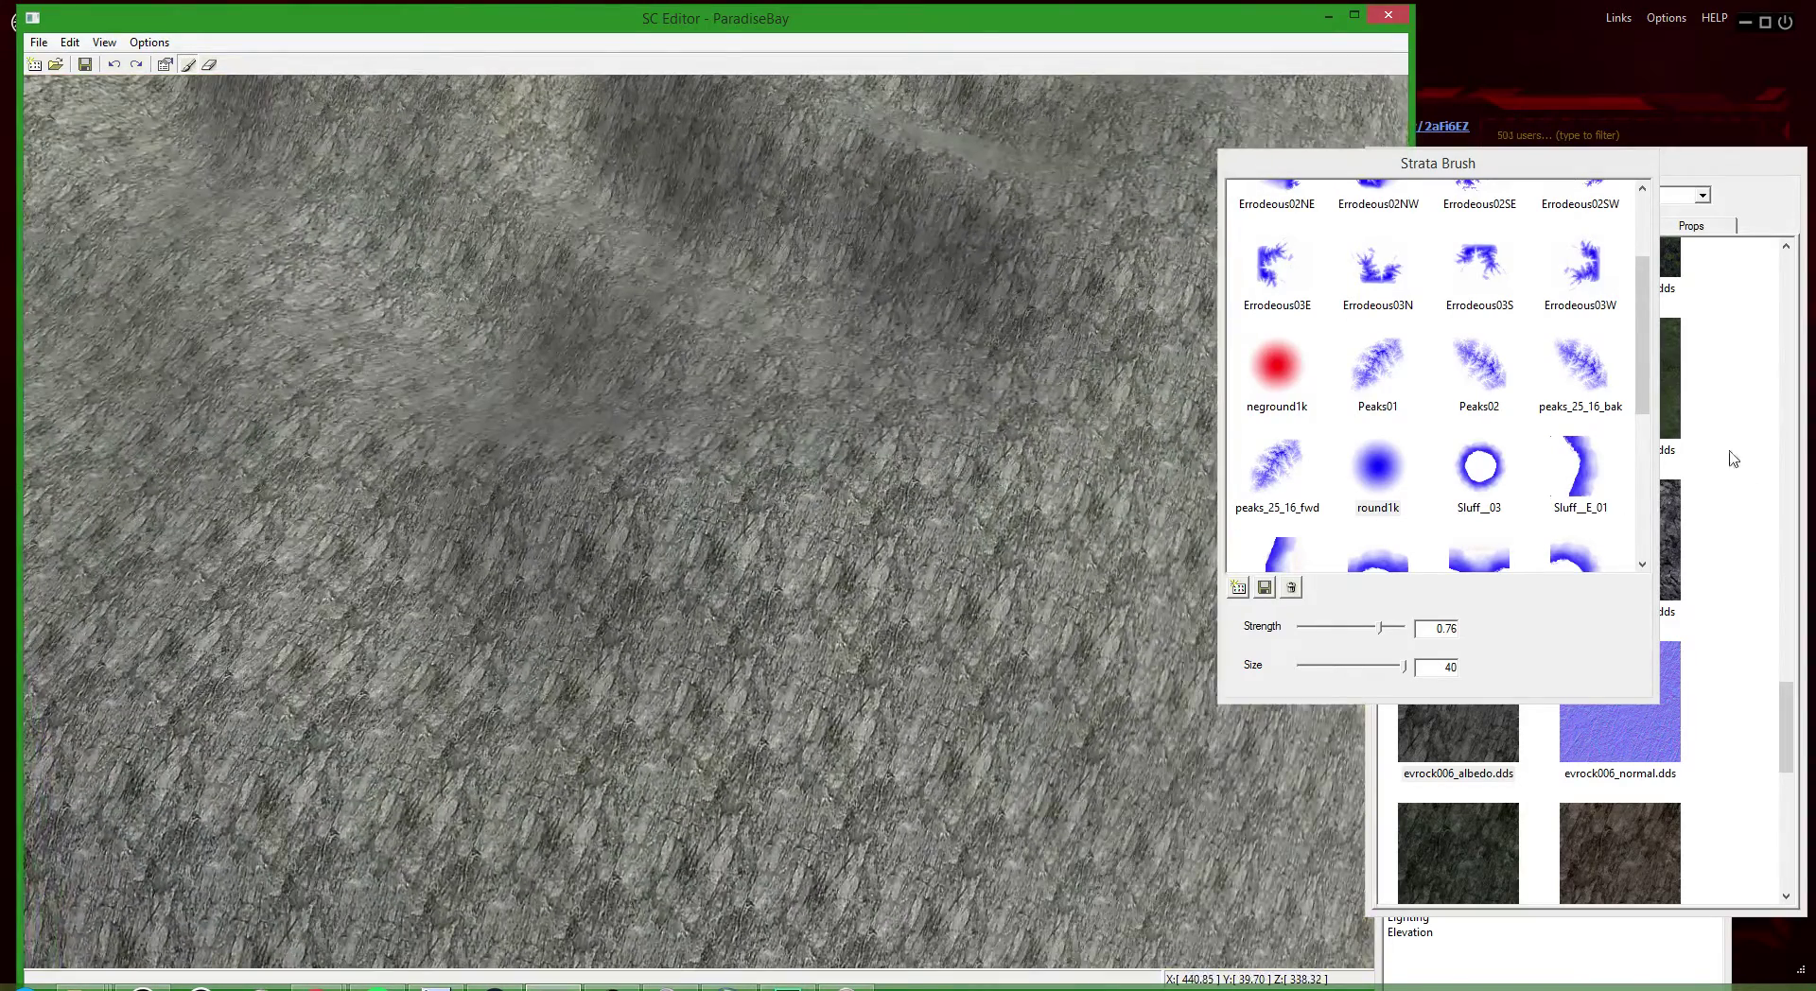
# - Rearrange the floating windows and assign evrock006_normal.dds as Stratum 4's normal texture
pyautogui.moveTo(1534, 164)
pyautogui.mouseDown()
pyautogui.moveTo(1105, 131)
pyautogui.moveTo(1336, 134)
pyautogui.moveTo(1303, 121)
pyautogui.mouseUp()
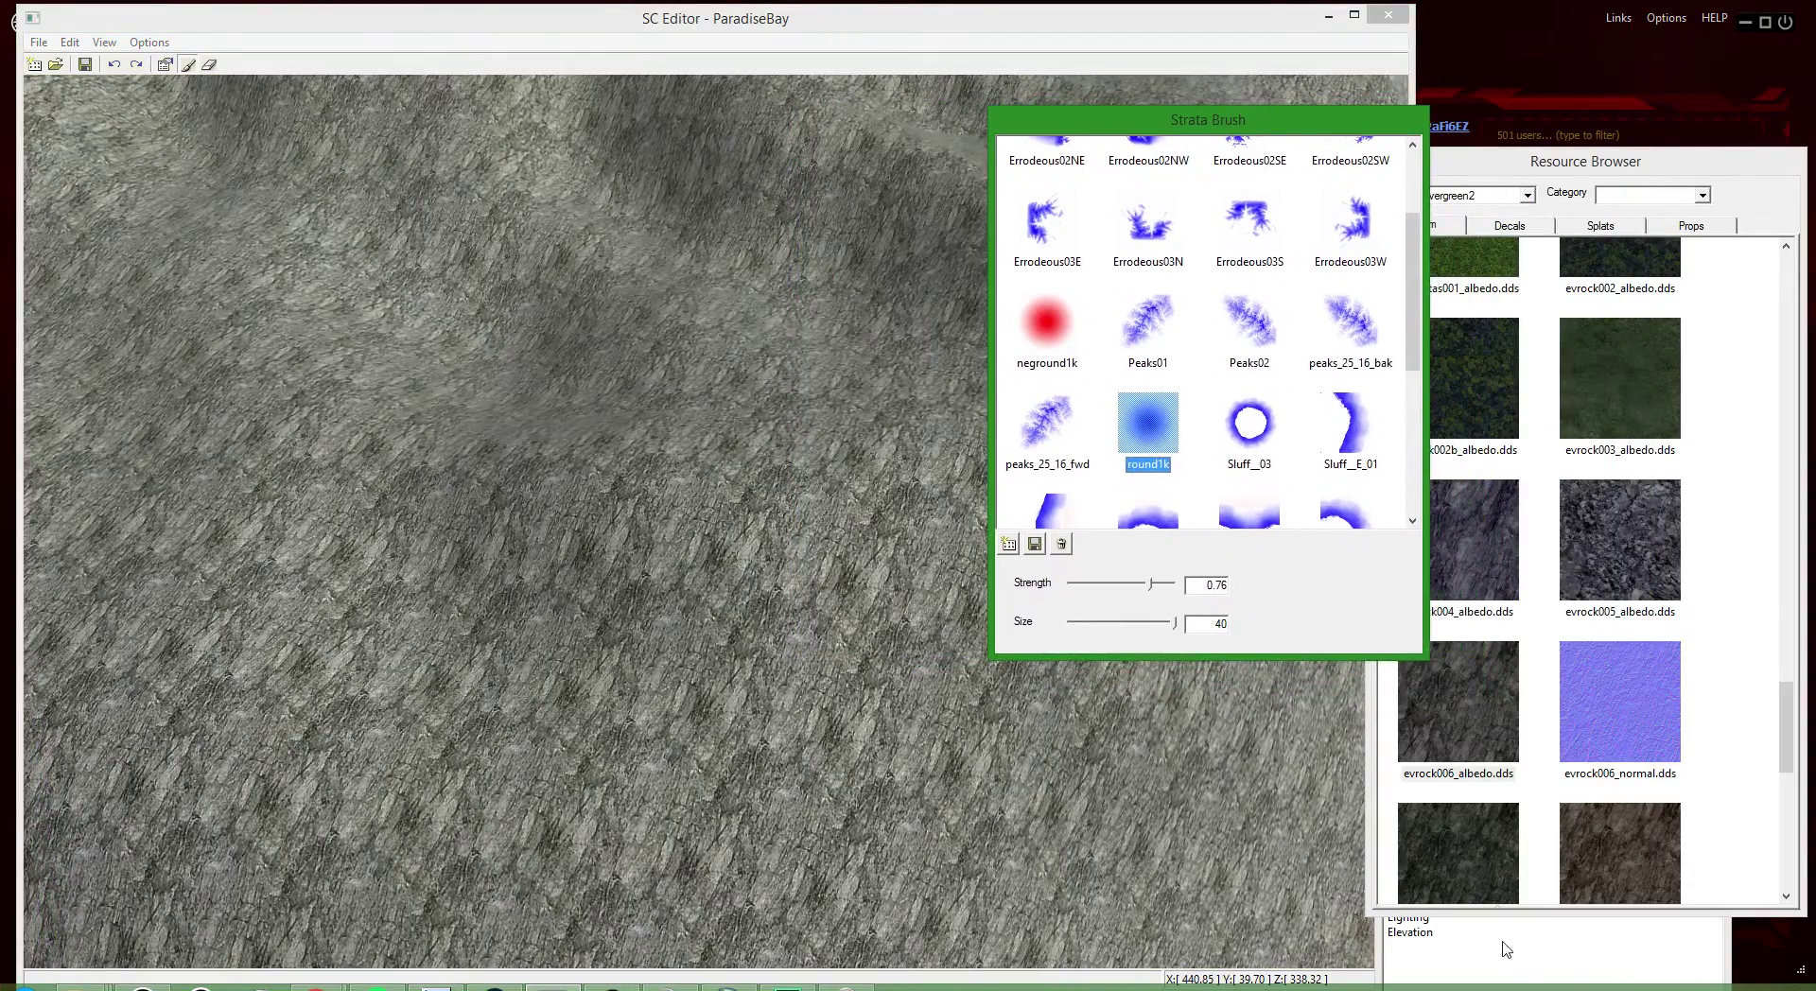
pyautogui.click(1501, 965)
pyautogui.moveTo(1535, 177)
pyautogui.mouseDown()
pyautogui.moveTo(1525, 189)
pyautogui.moveTo(1170, 38)
pyautogui.moveTo(1651, 89)
pyautogui.moveTo(1623, 83)
pyautogui.mouseUp()
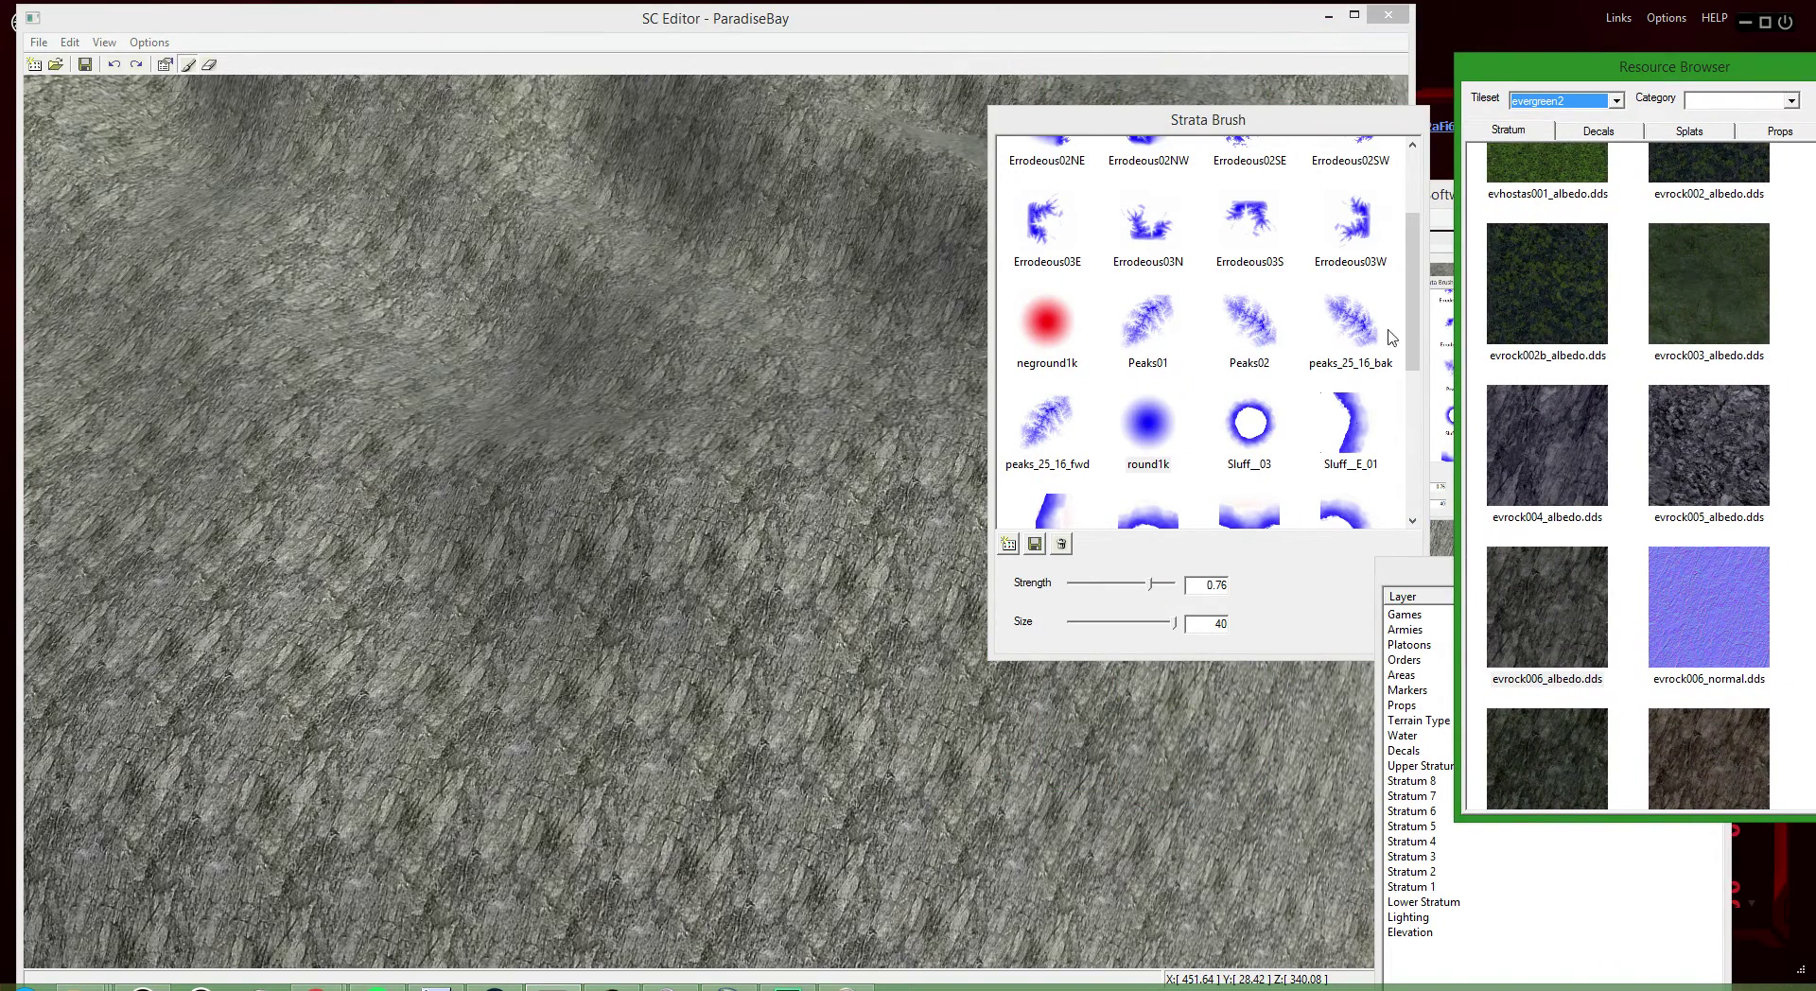
pyautogui.click(165, 63)
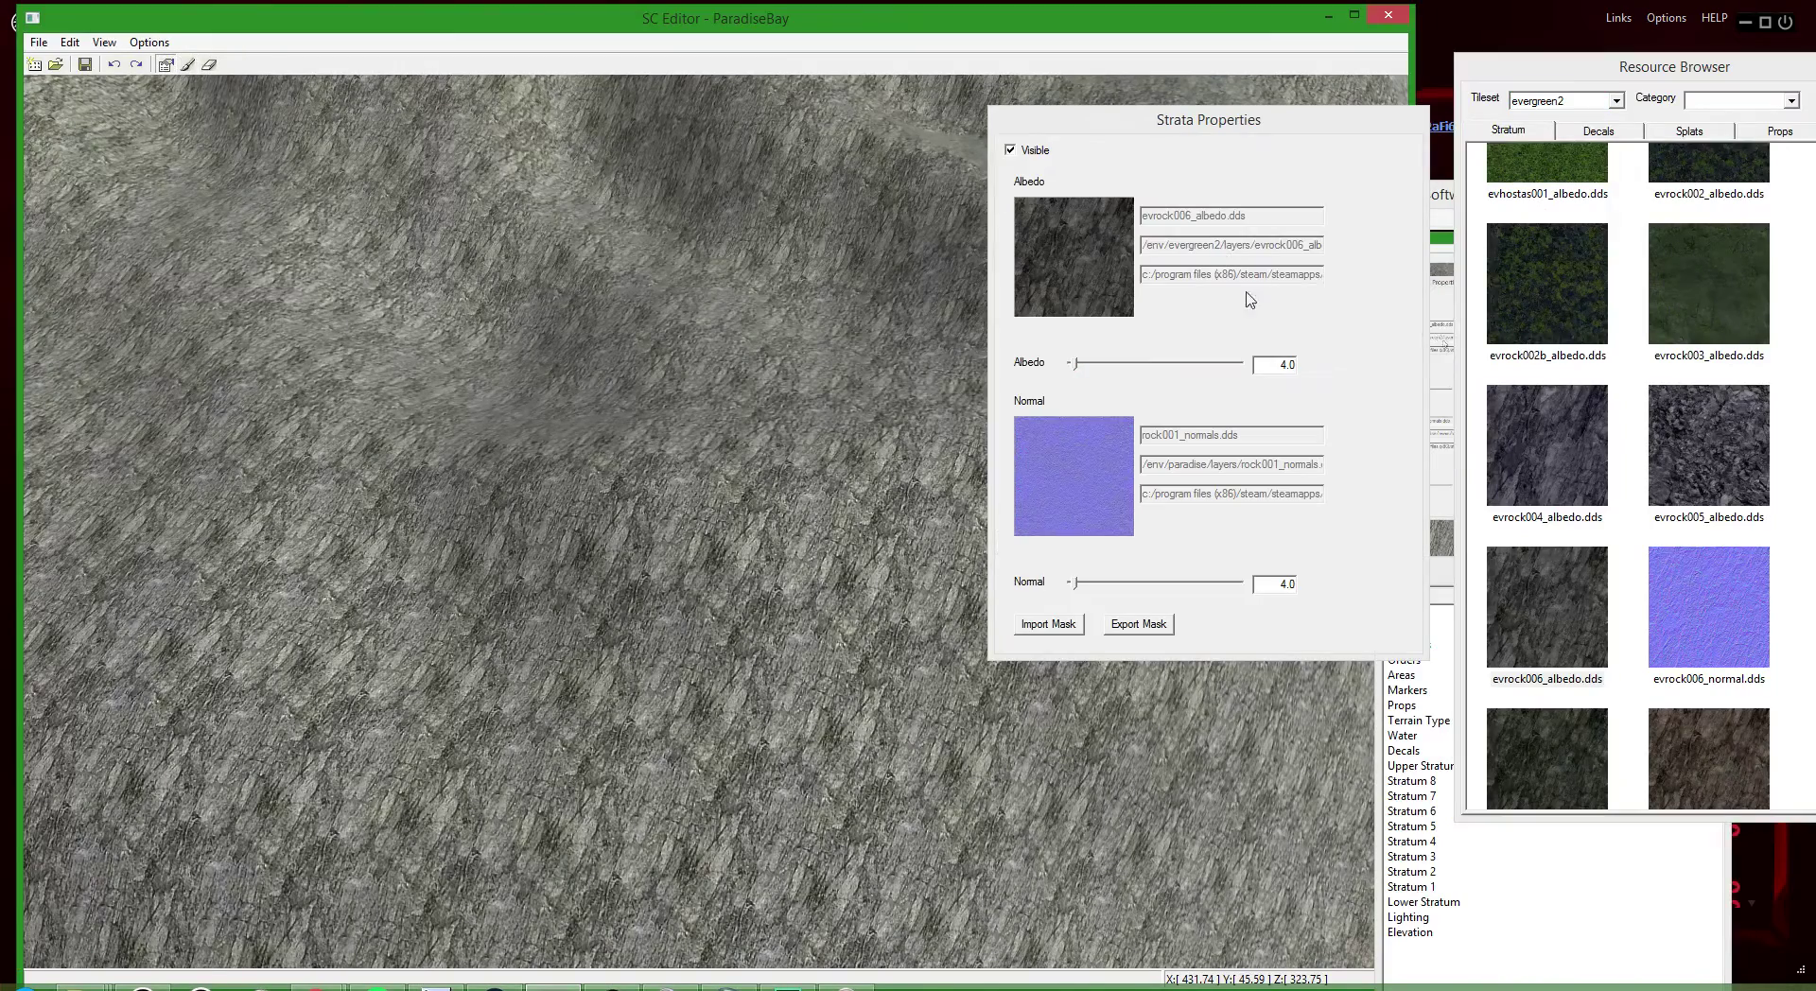
pyautogui.click(1194, 447)
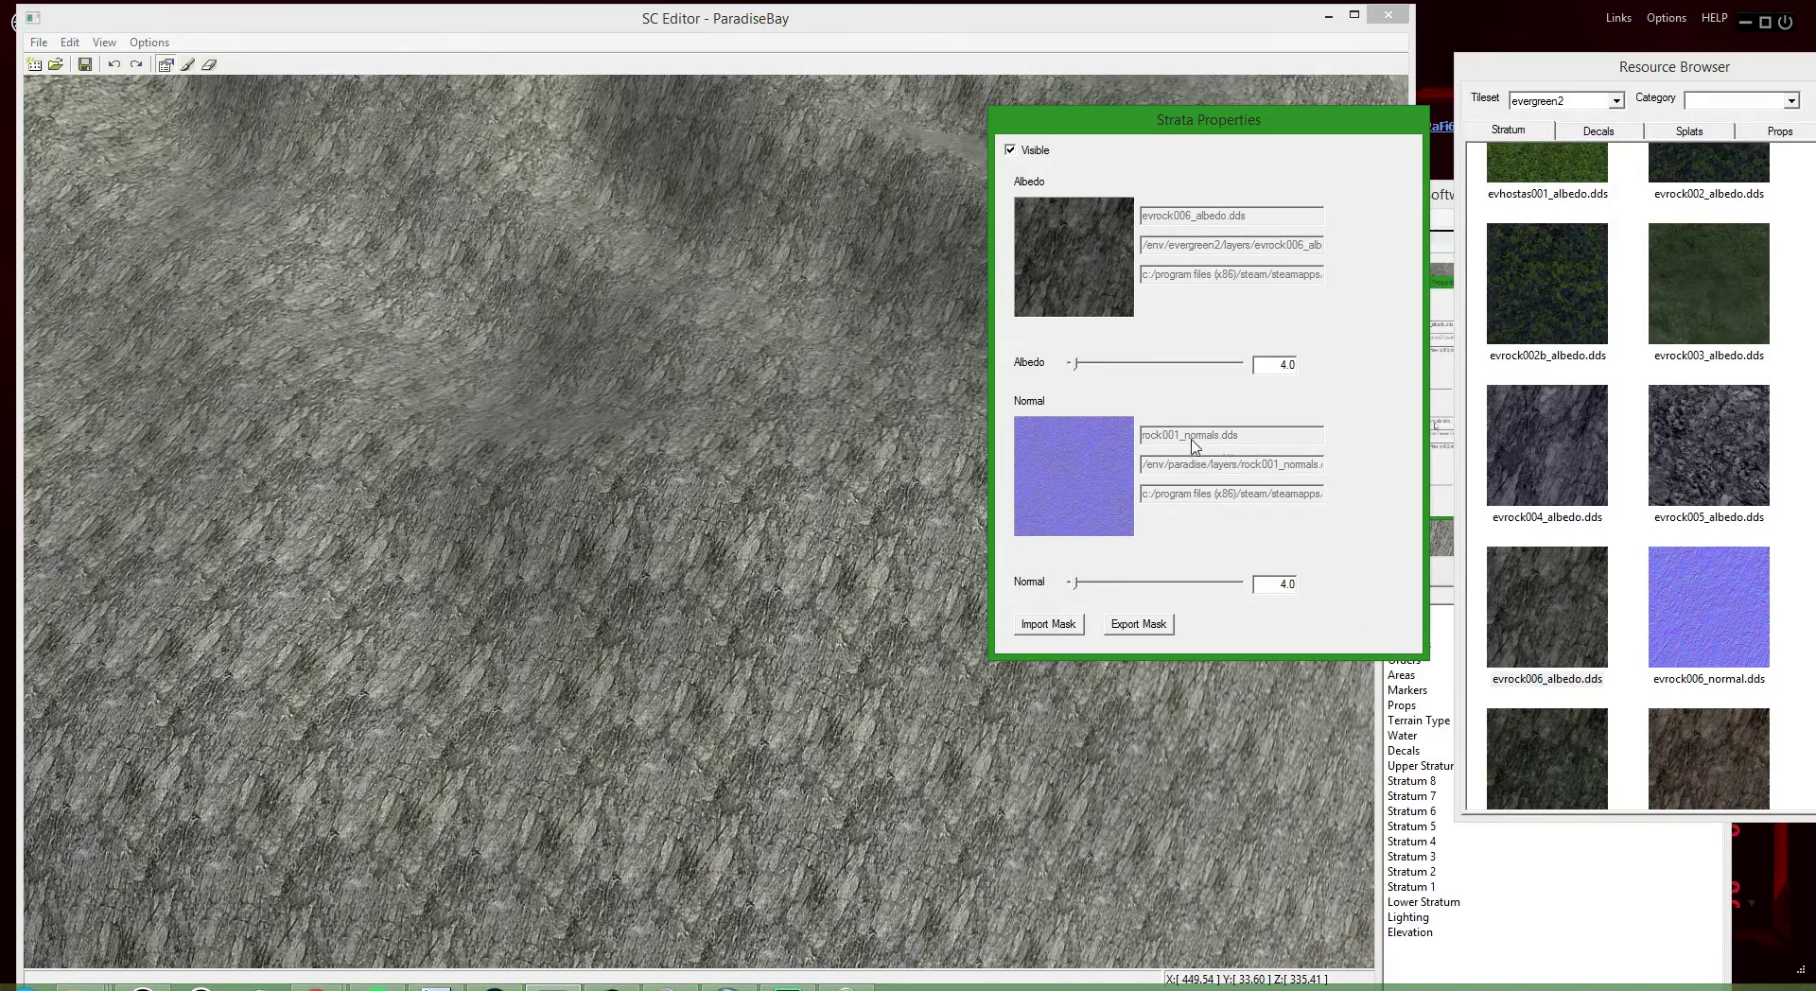
pyautogui.moveTo(1744, 568); pyautogui.dragTo(1107, 494)
pyautogui.click(884, 498)
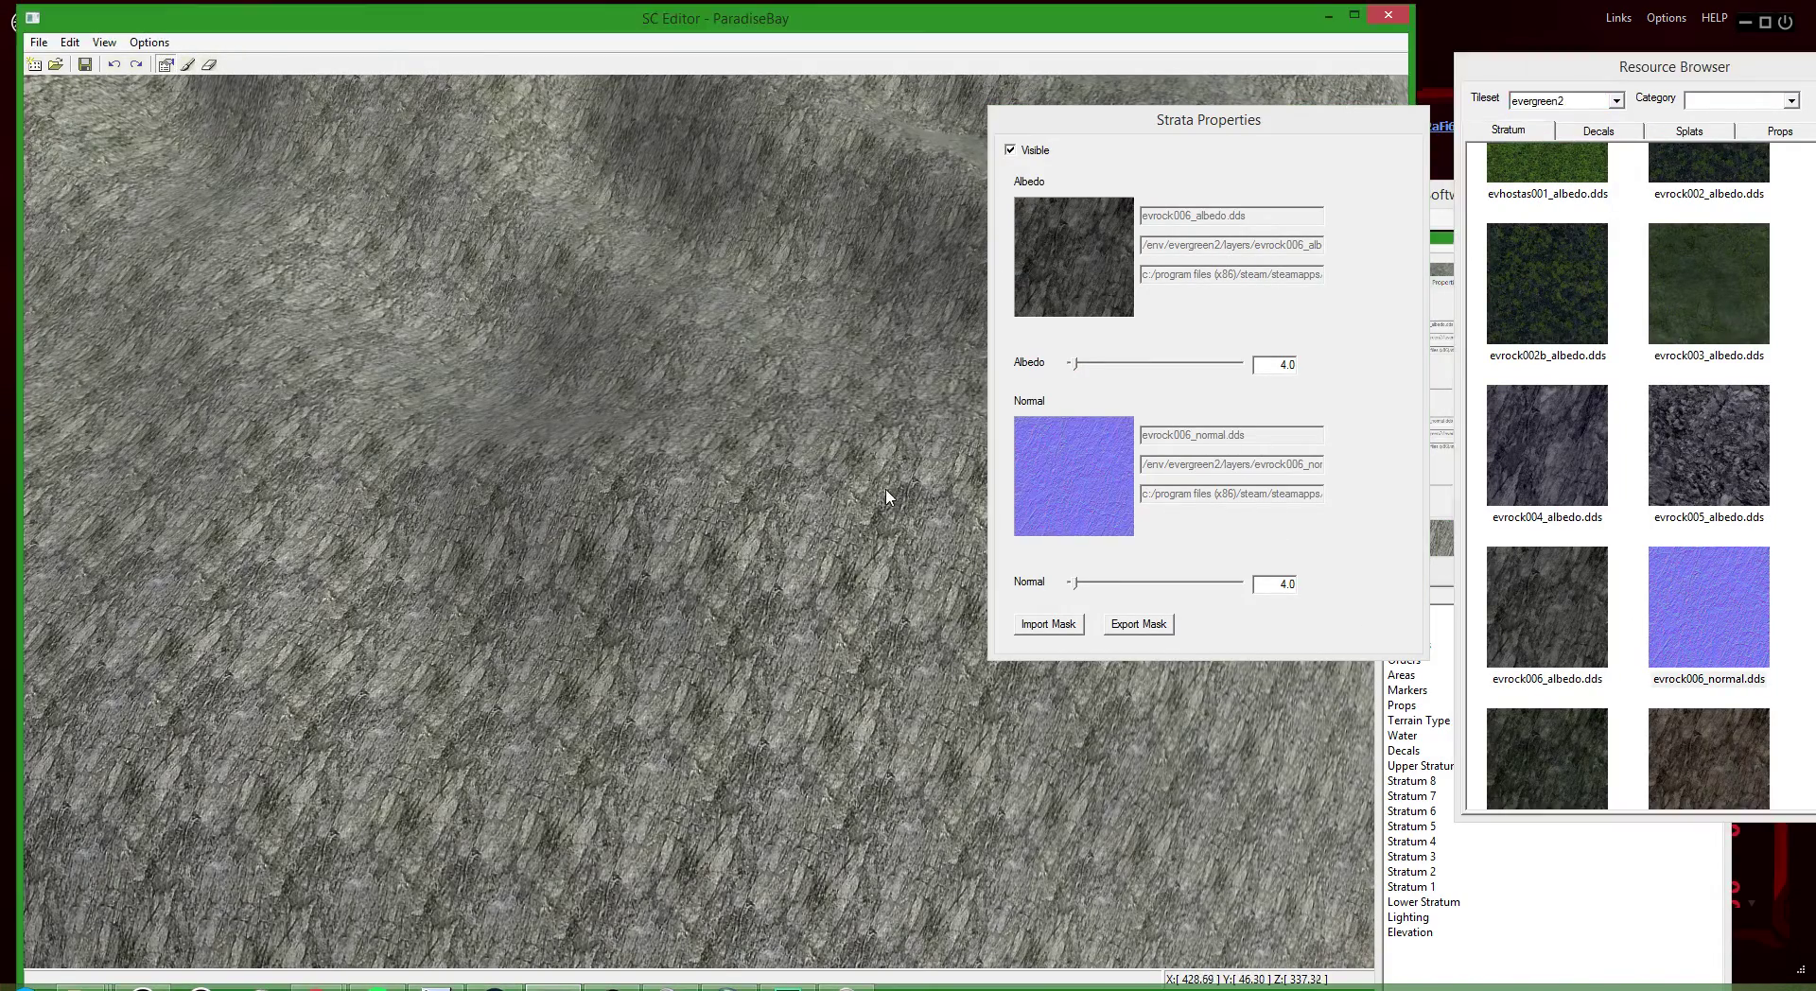
# - Try normal scales of 1.0 and 5.0 for Stratum 4 and inspect the plateau's surface relief
pyautogui.scroll(-5, 868, 514)
pyautogui.scroll(-2, 866, 508)
pyautogui.moveTo(1273, 585); pyautogui.dragTo(1334, 592)
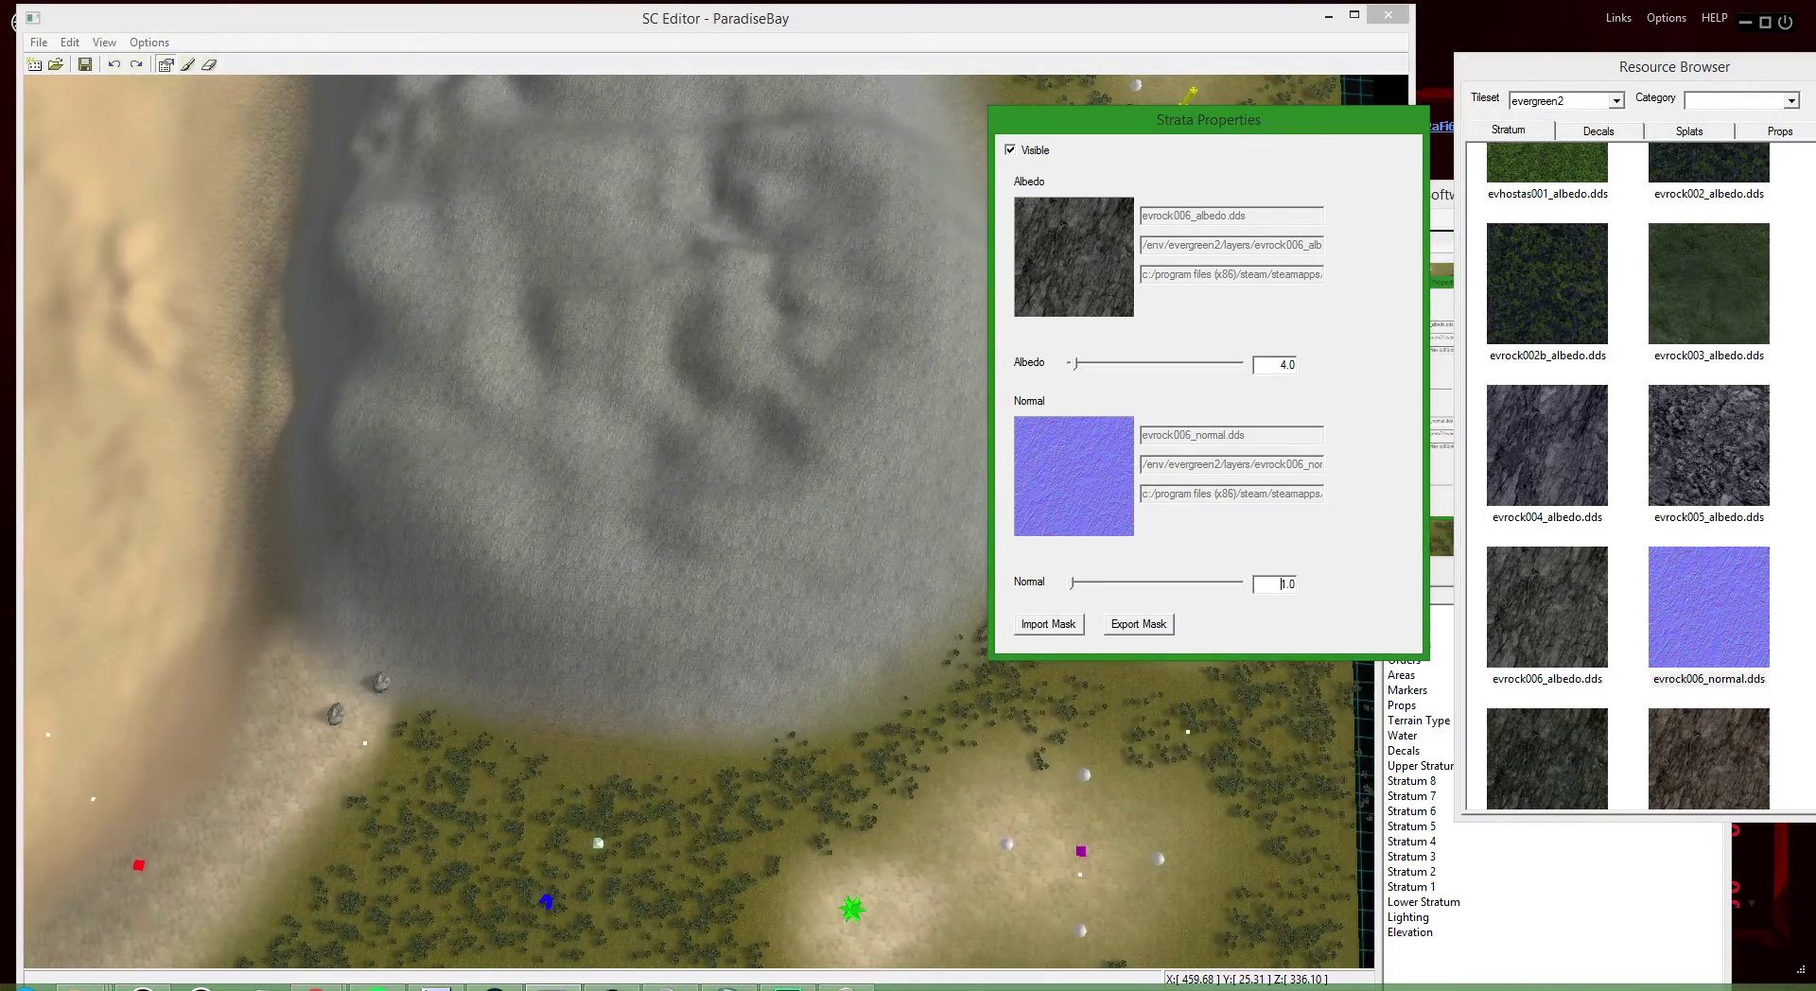
pyautogui.scroll(3, 774, 584)
pyautogui.click(1318, 594)
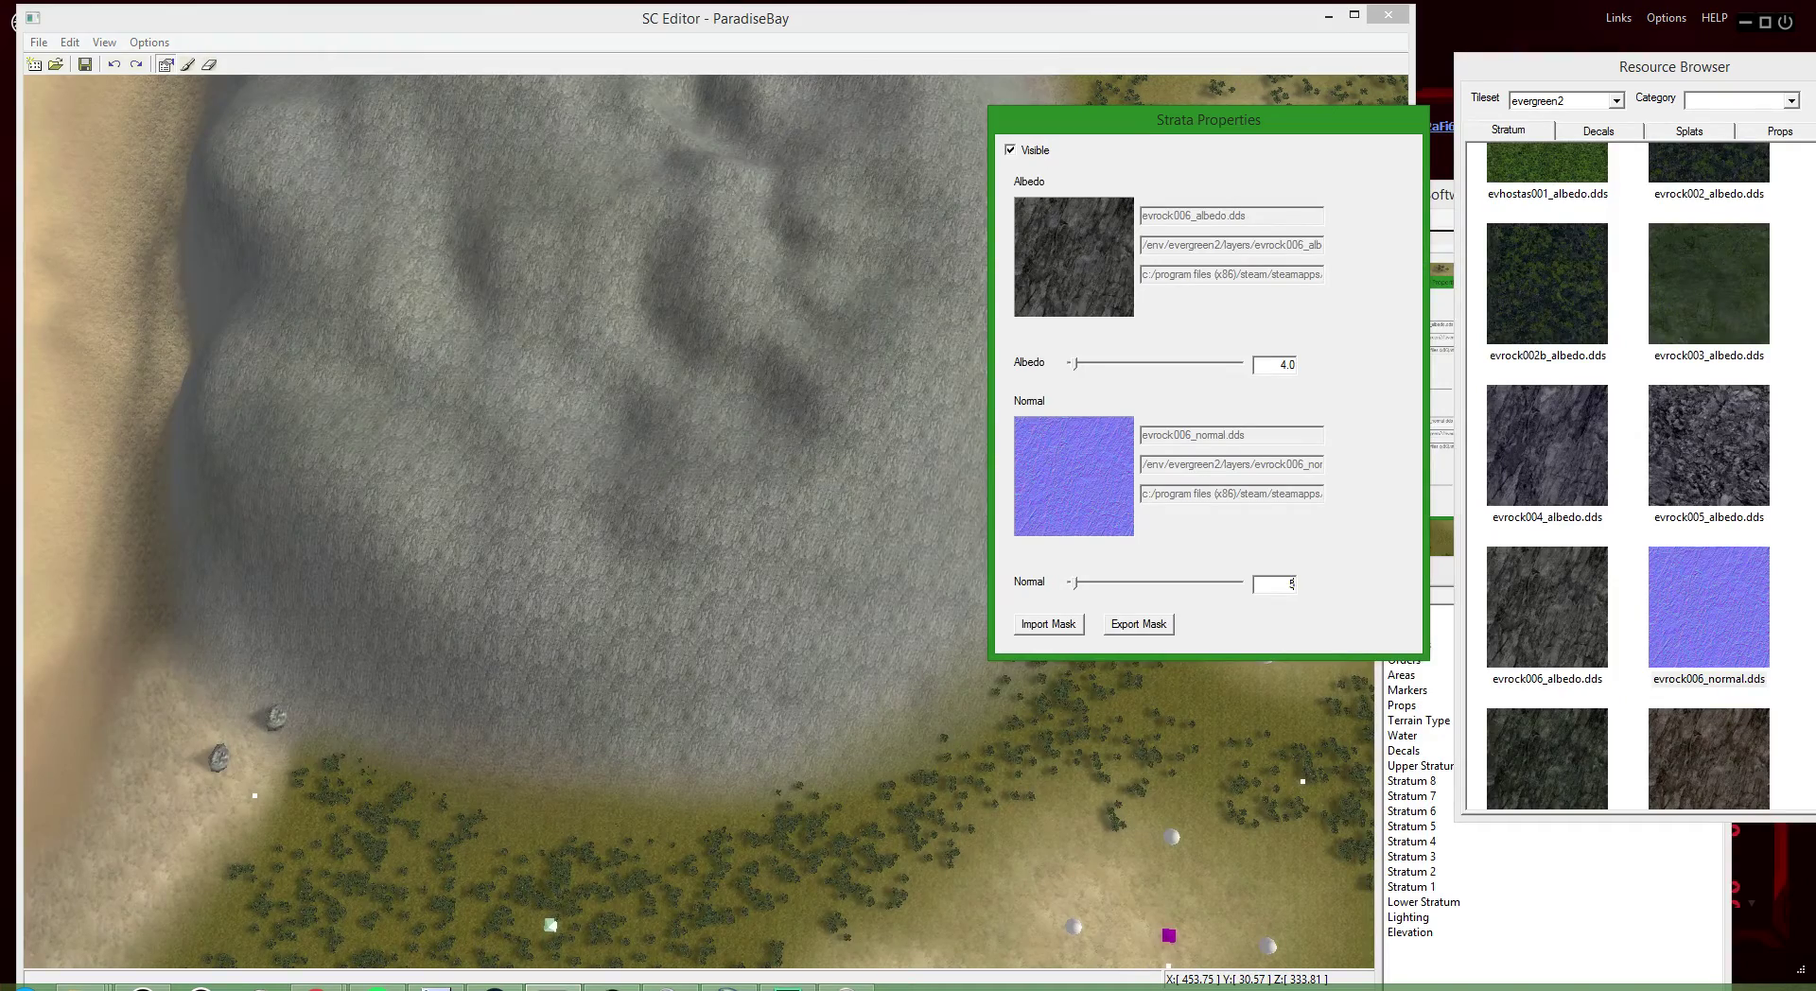
pyautogui.click(810, 567)
pyautogui.scroll(5, 811, 567)
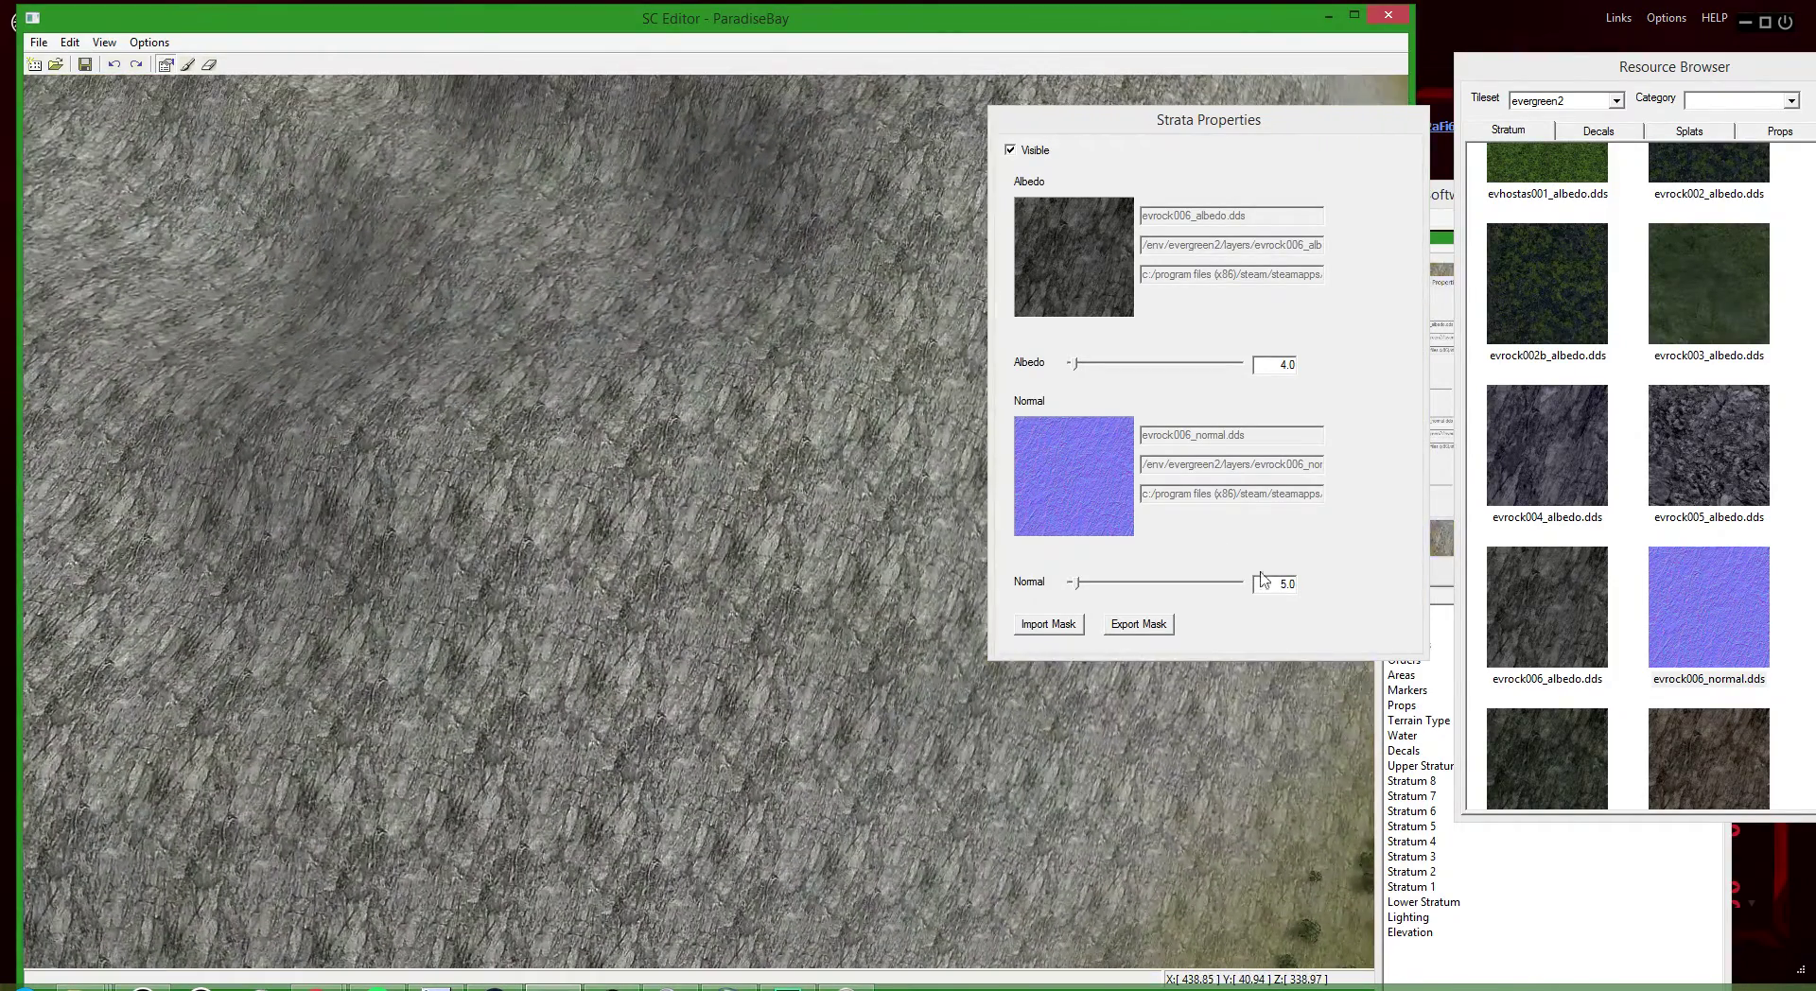
# - Set Stratum 4's normal scale to 4.0 and examine the plateau and its transition into the sand
pyautogui.click(1264, 581)
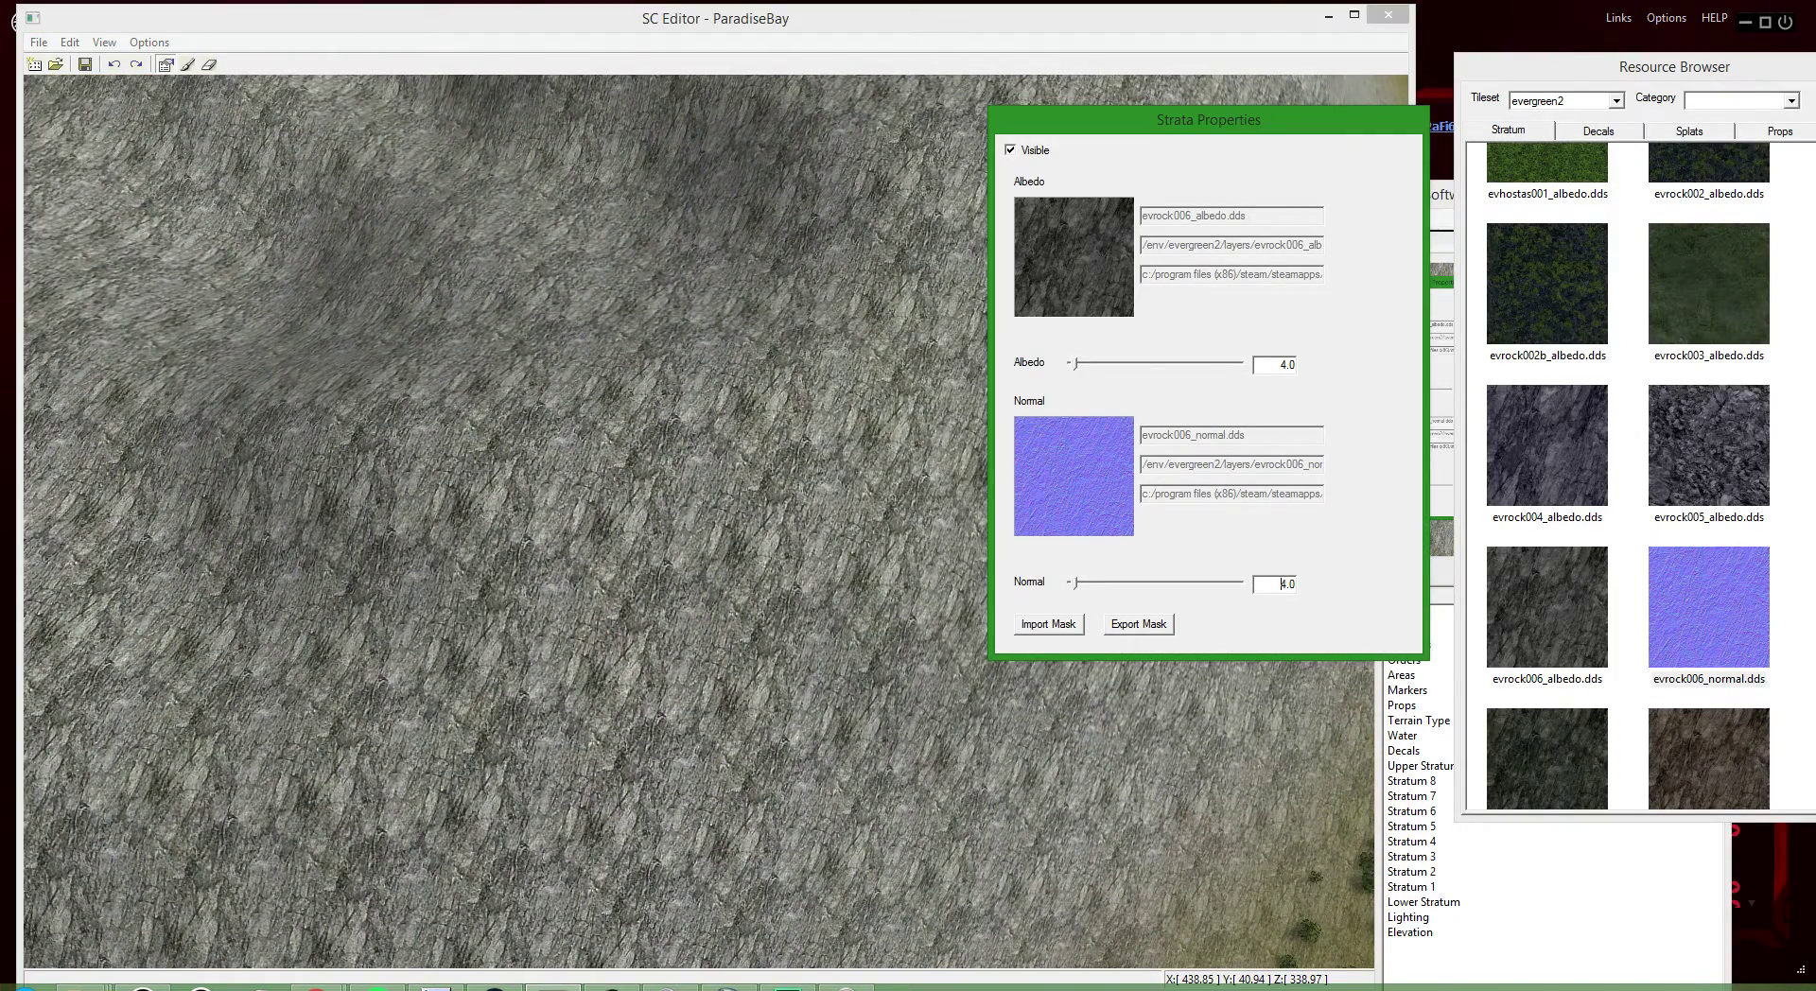
pyautogui.click(523, 687)
pyautogui.scroll(-5, 586, 608)
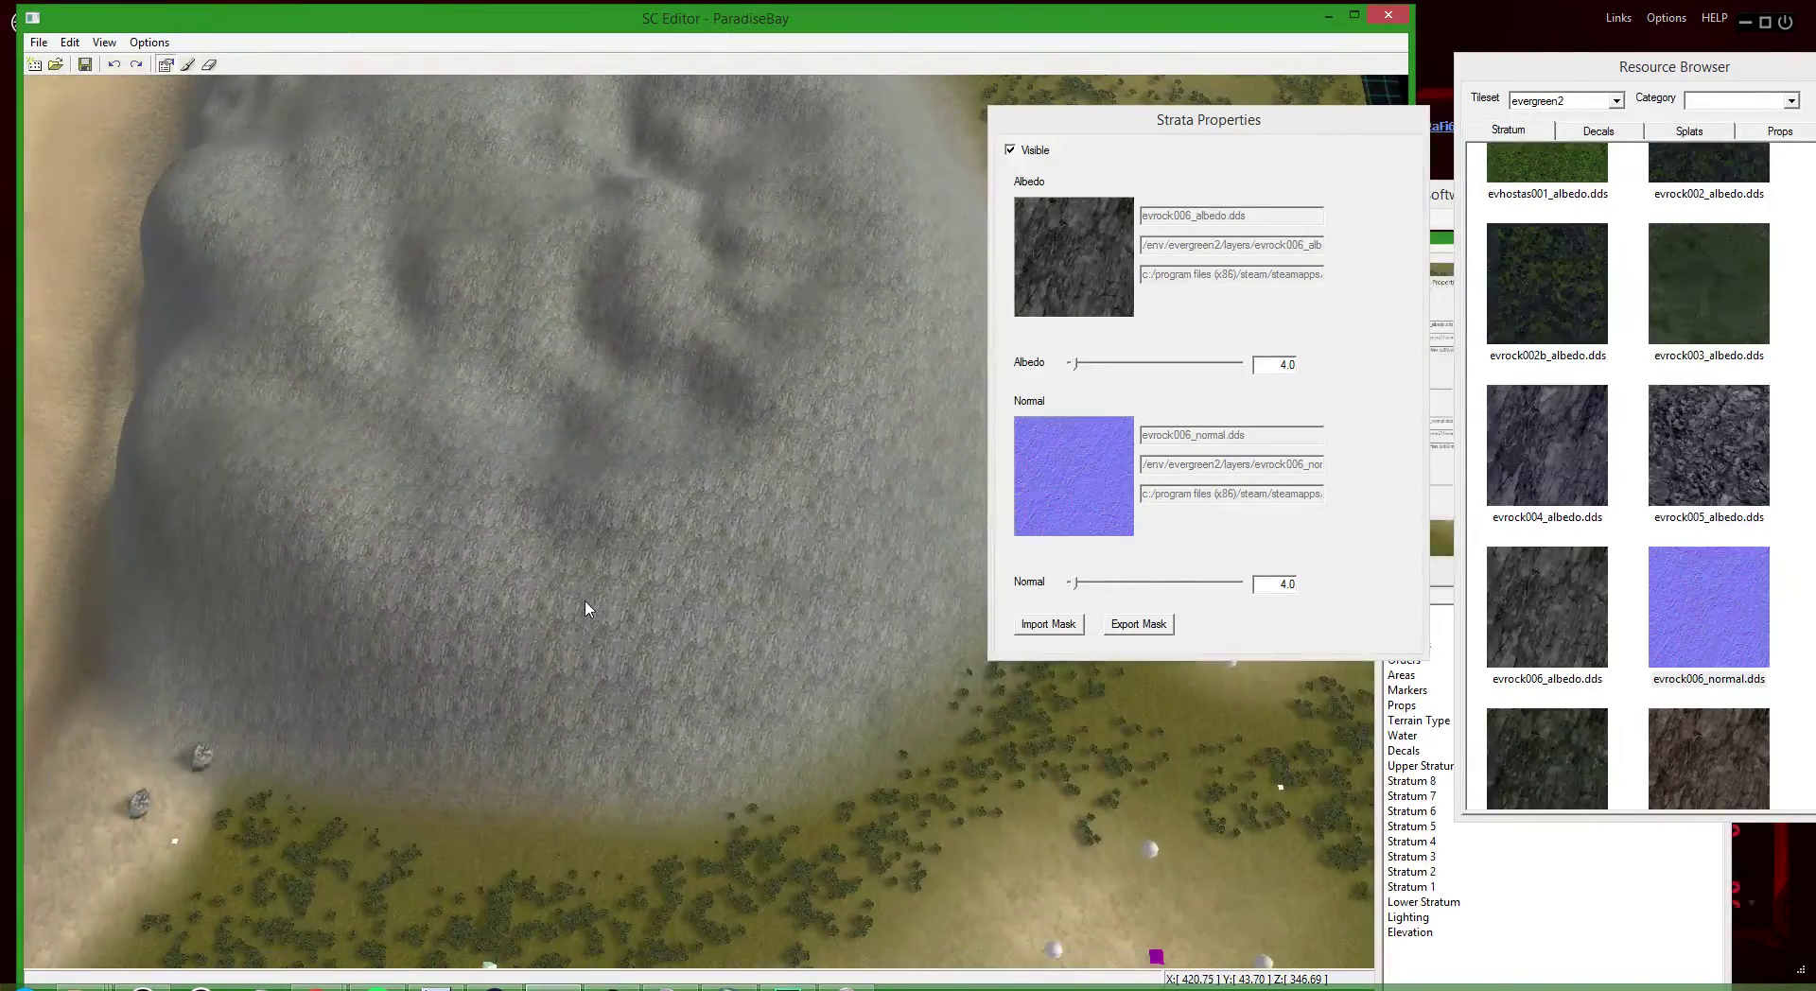
pyautogui.scroll(-3, 596, 539)
pyautogui.scroll(-2, 625, 549)
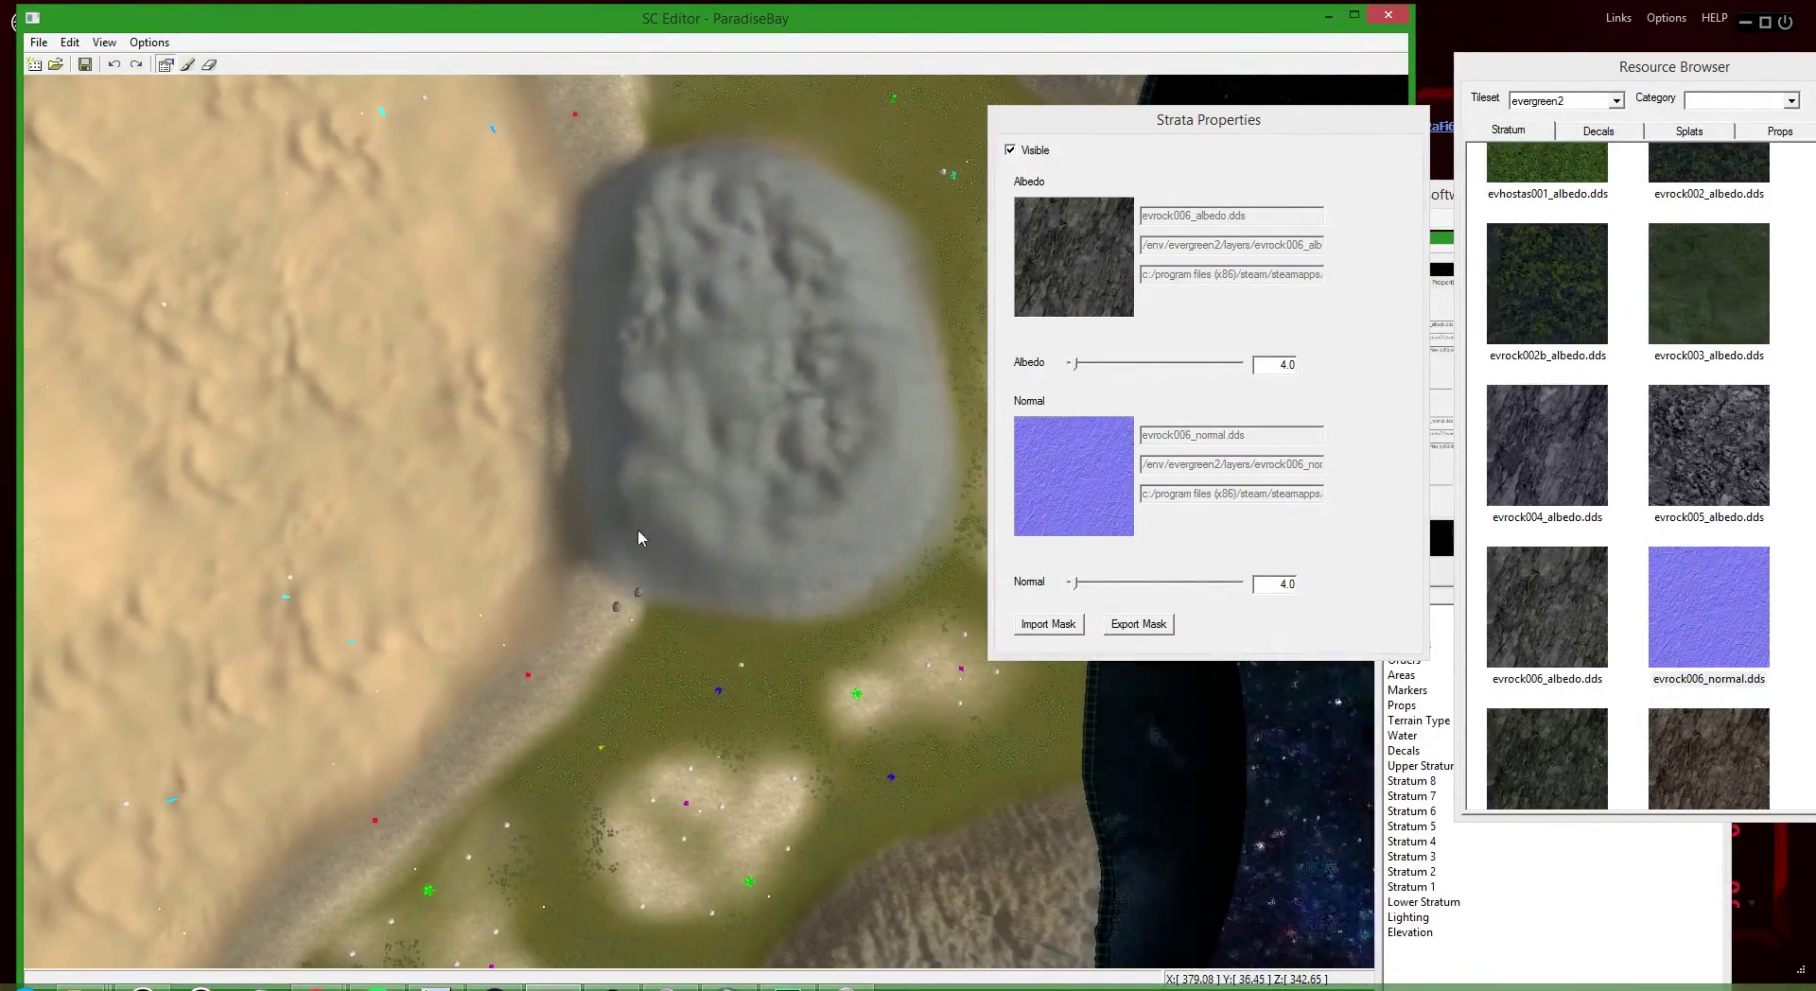
pyautogui.scroll(5, 662, 406)
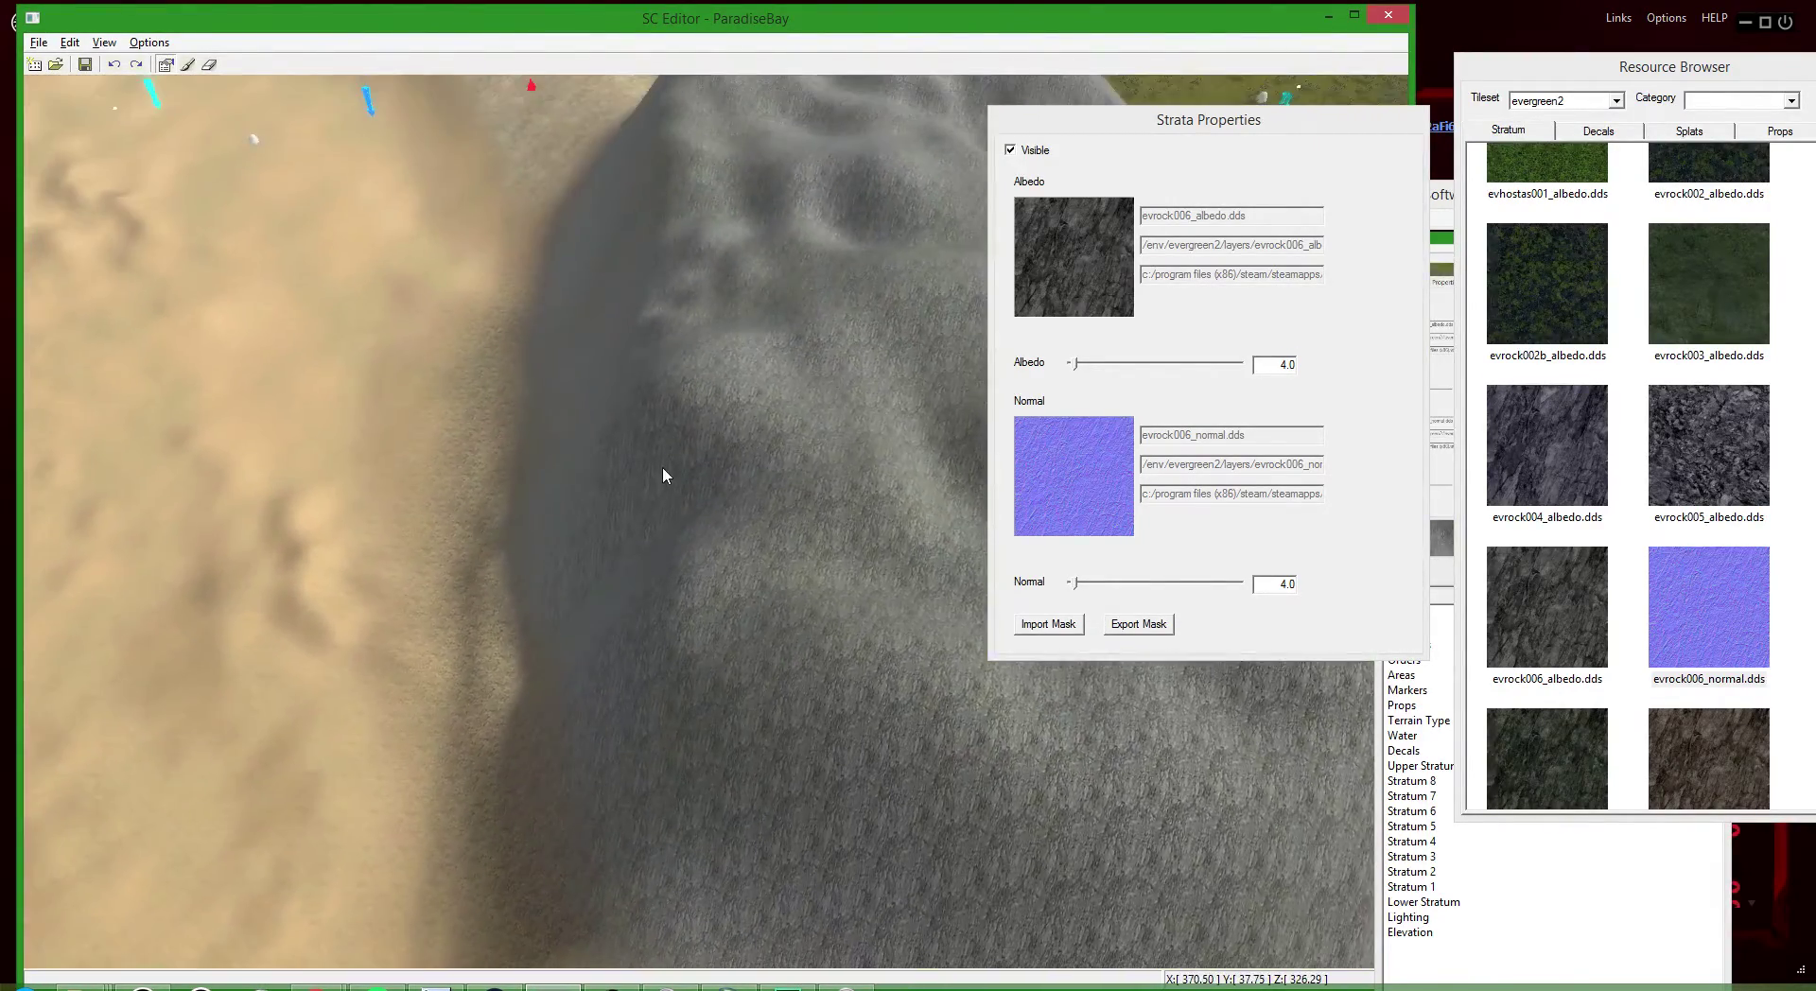
pyautogui.scroll(3, 664, 494)
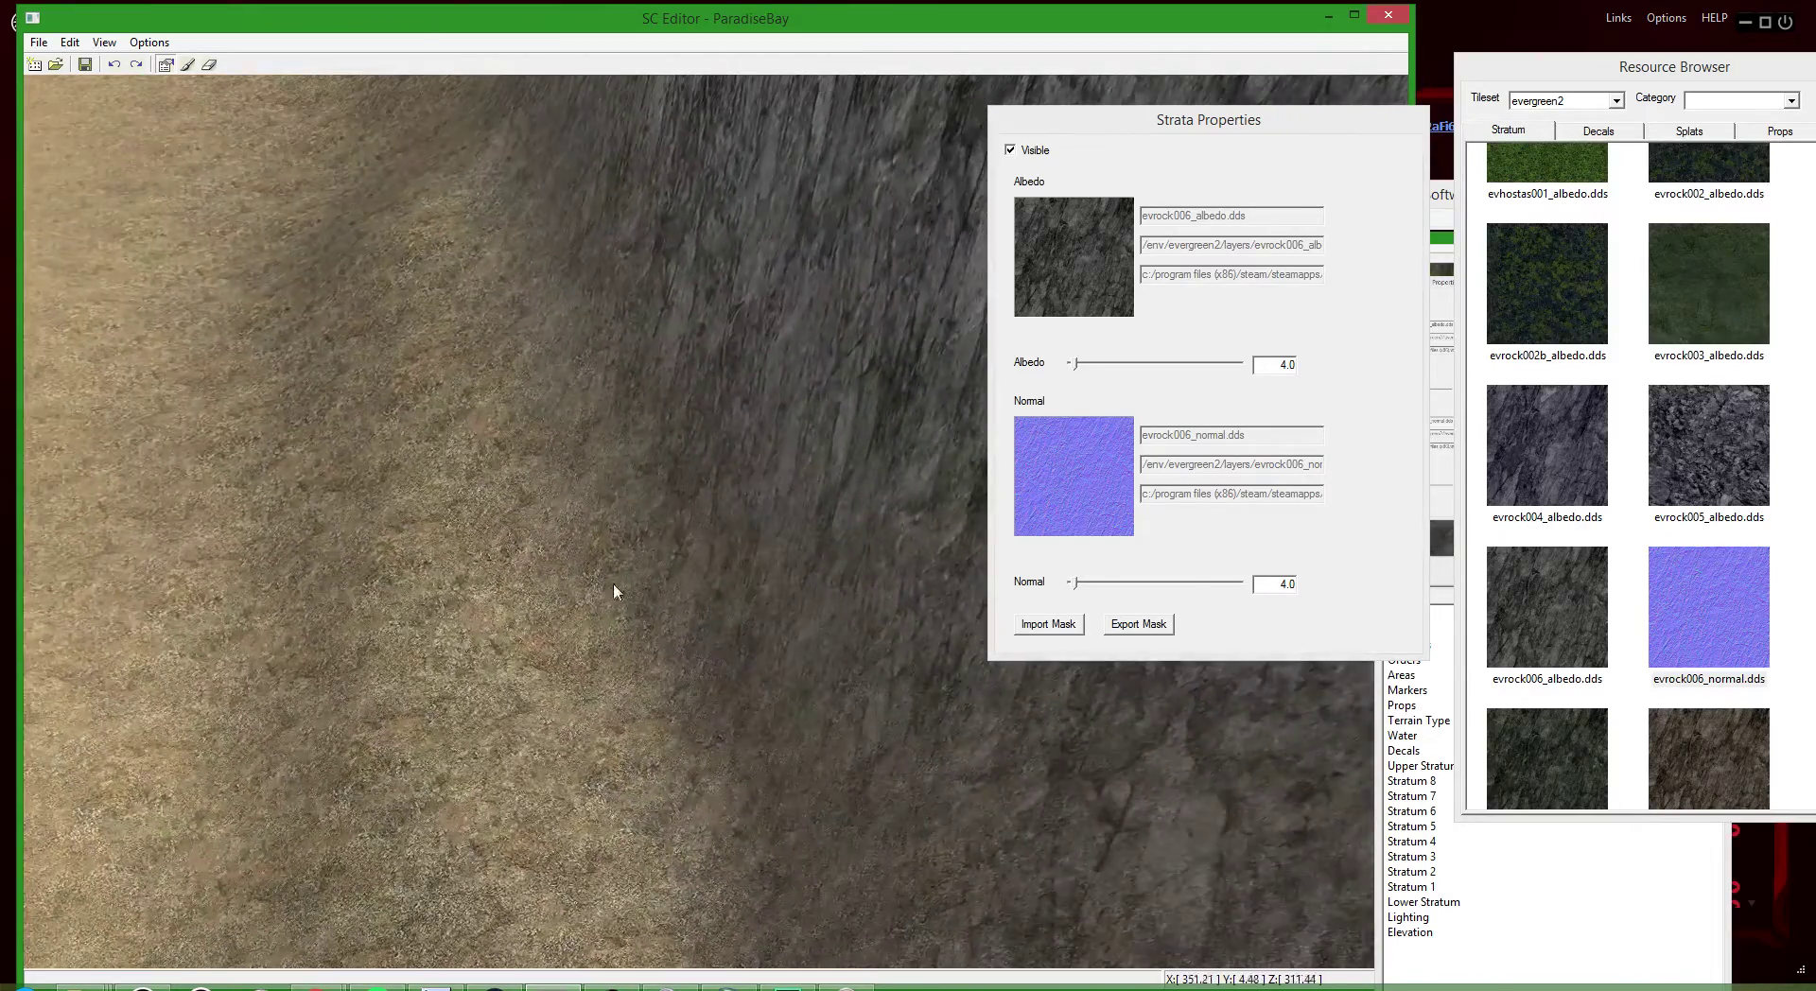
pyautogui.scroll(-3, 728, 653)
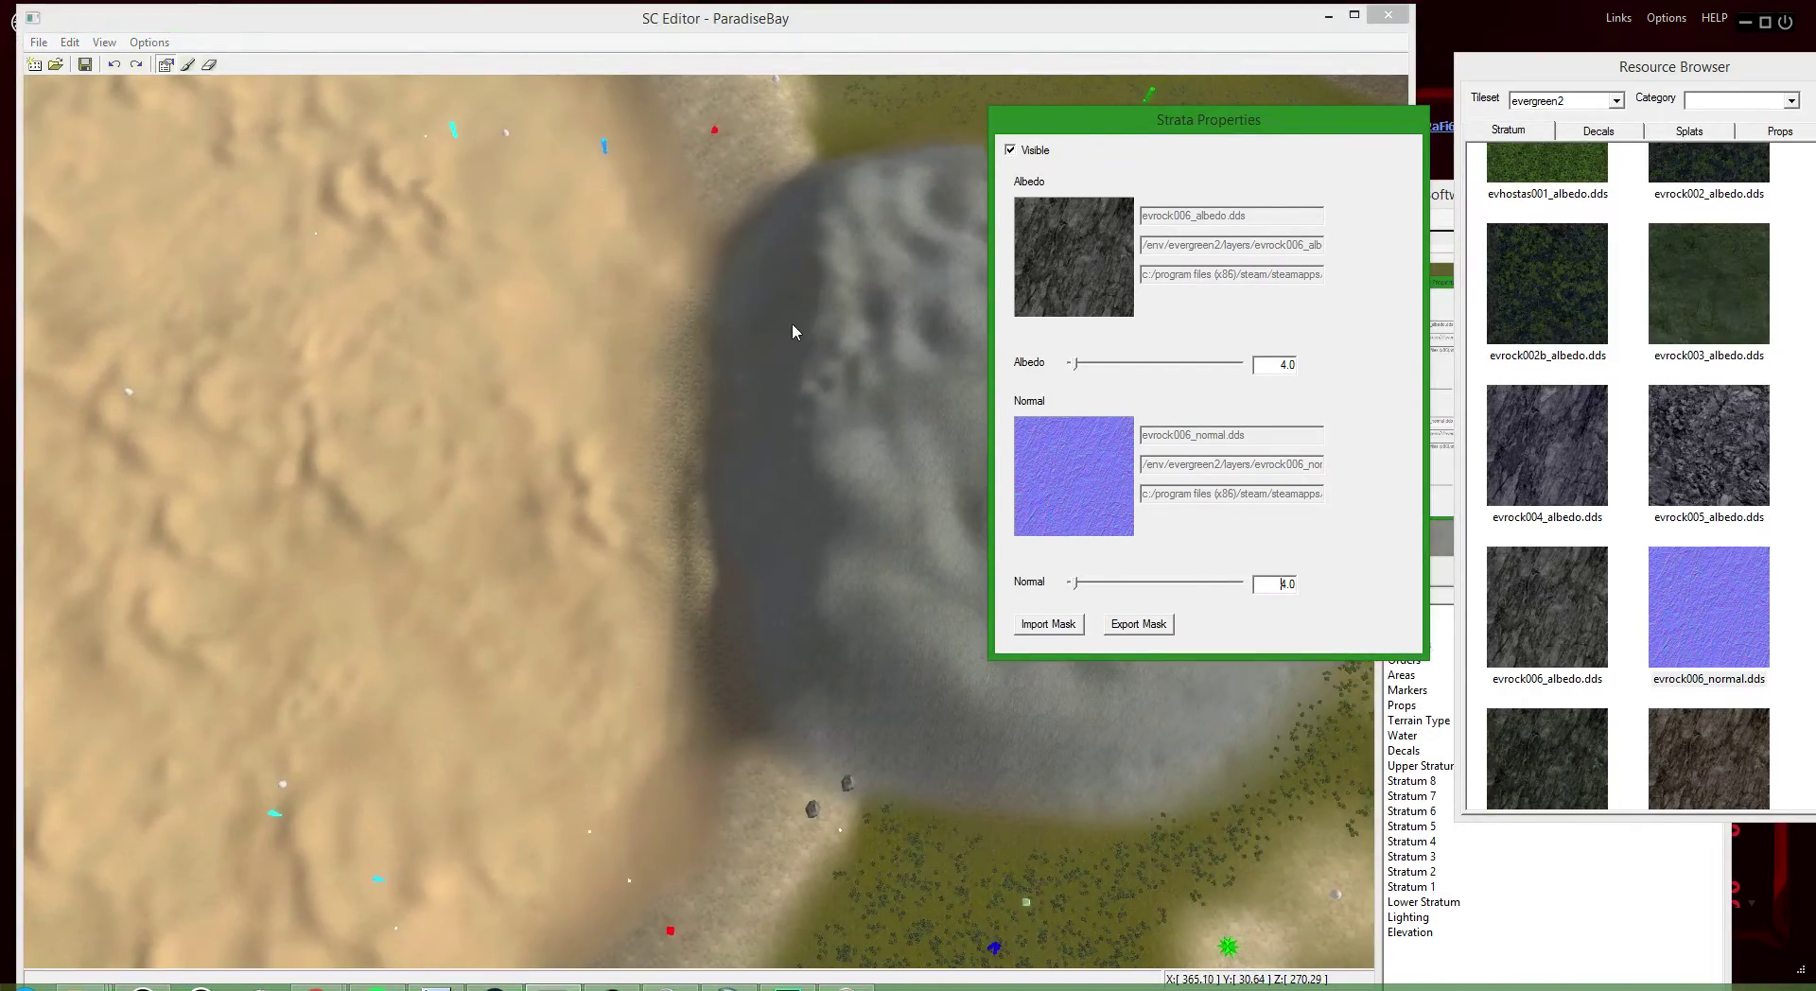
pyautogui.scroll(6, 682, 669)
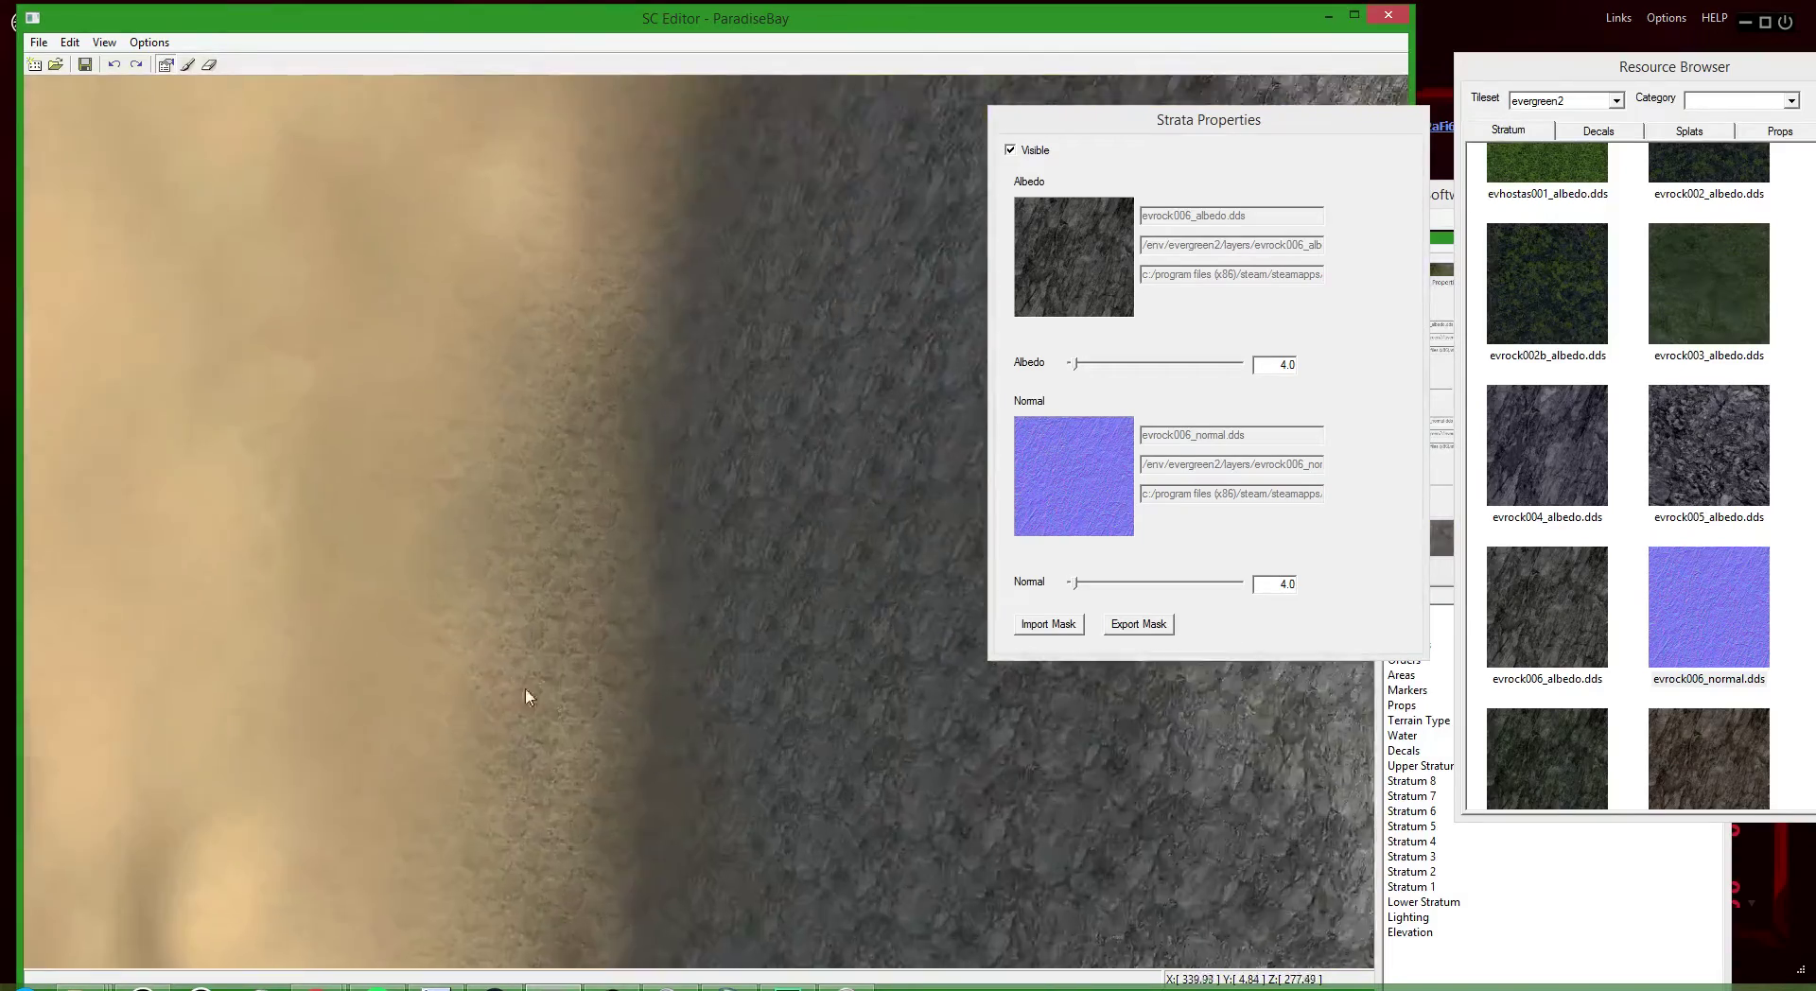
# - Move the Strata Properties window off the terrain and compare the retextured plateau with the whole map from an angled view
pyautogui.scroll(-5, 589, 674)
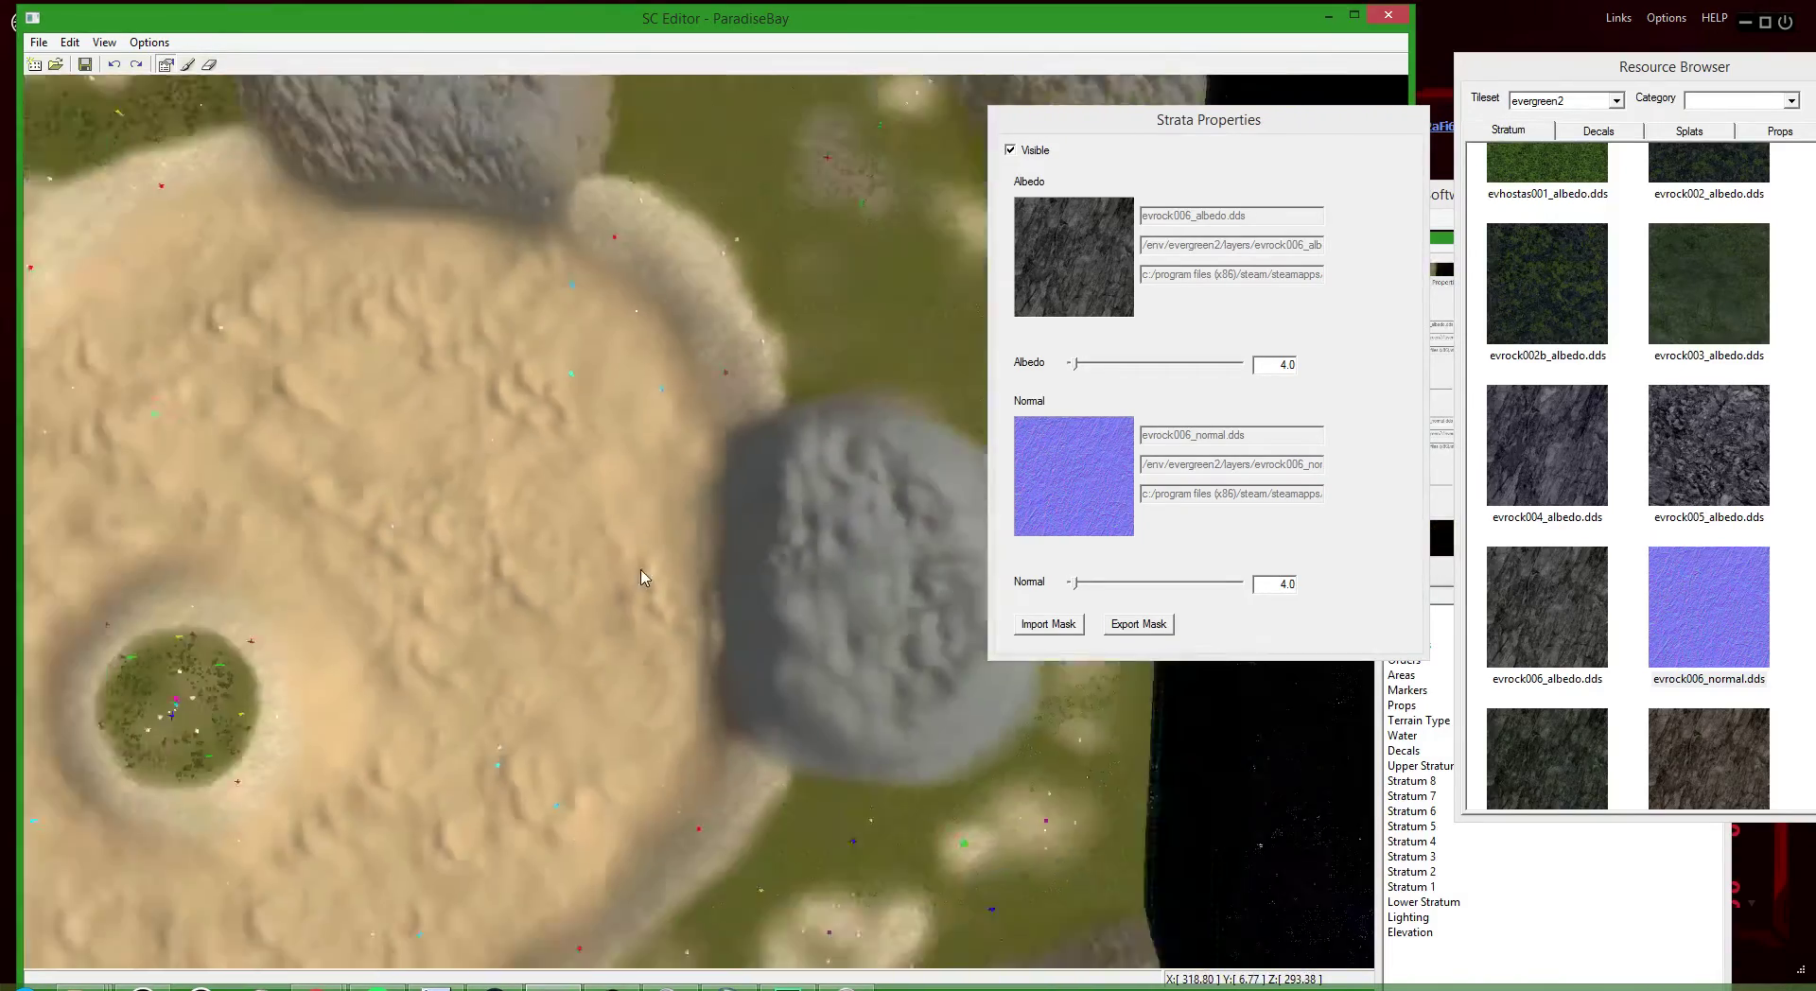
pyautogui.scroll(-3, 641, 578)
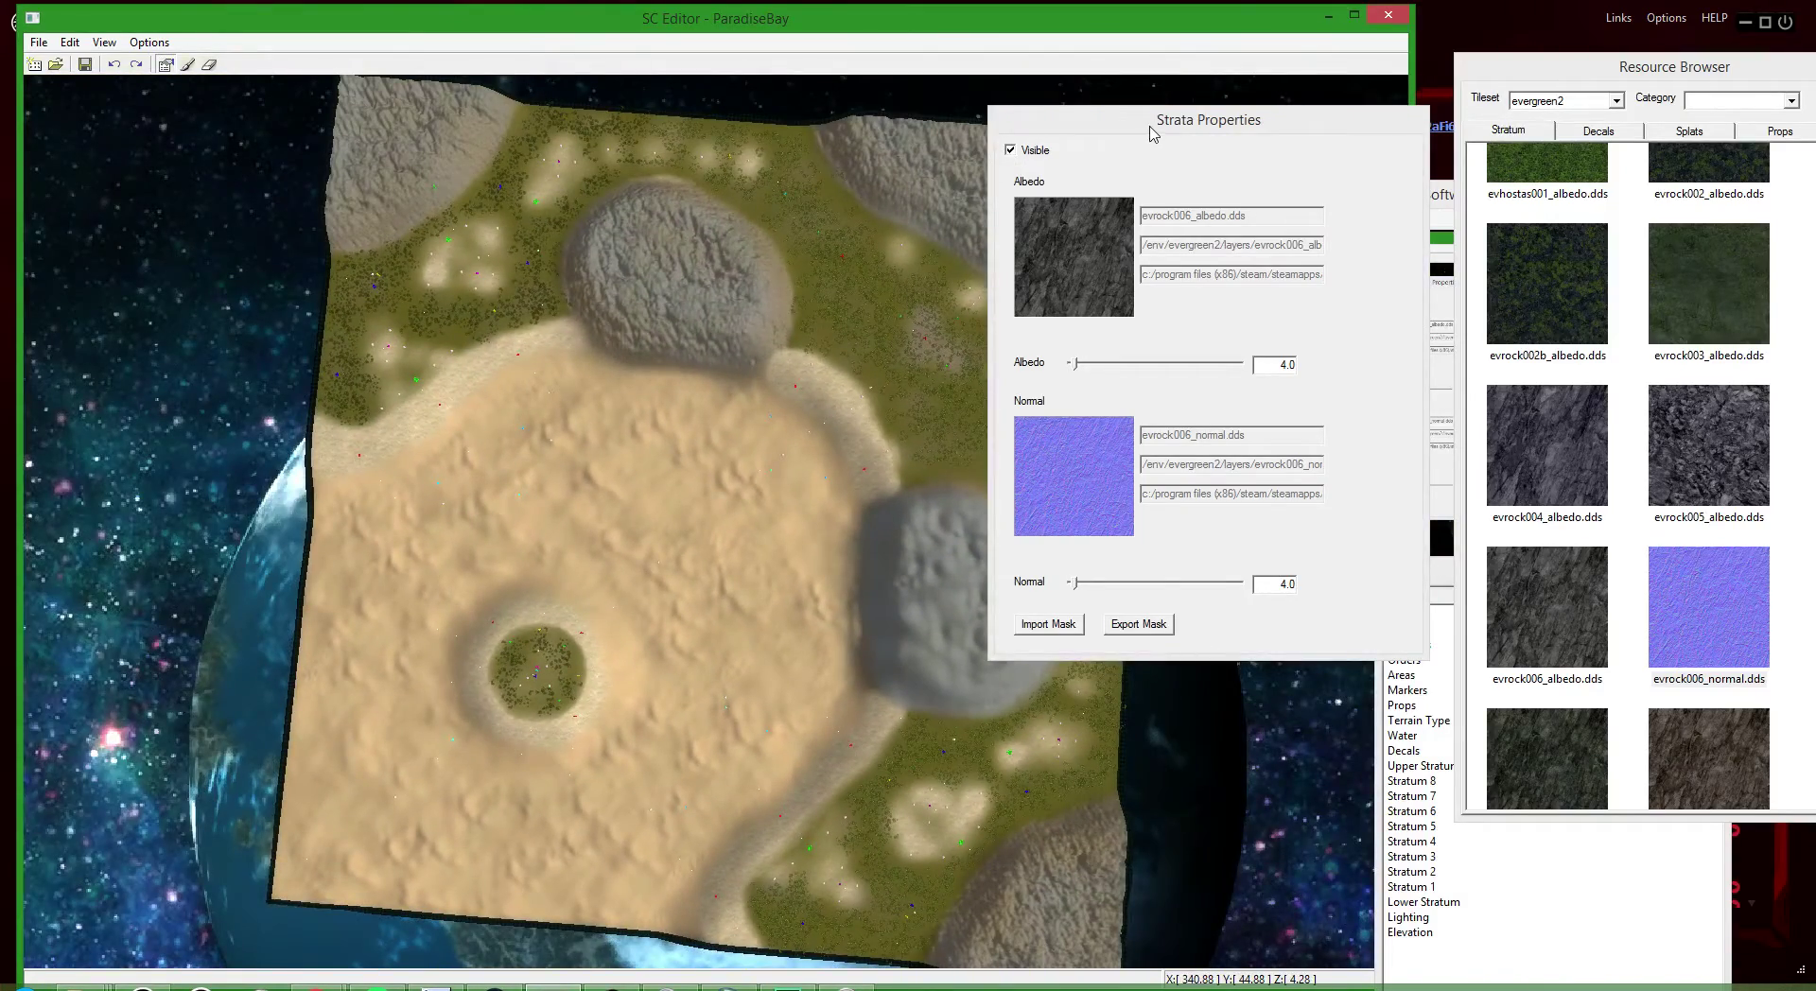
pyautogui.moveTo(1150, 133); pyautogui.dragTo(1350, 148)
pyautogui.moveTo(844, 524); pyautogui.dragTo(876, 362, button='middle')
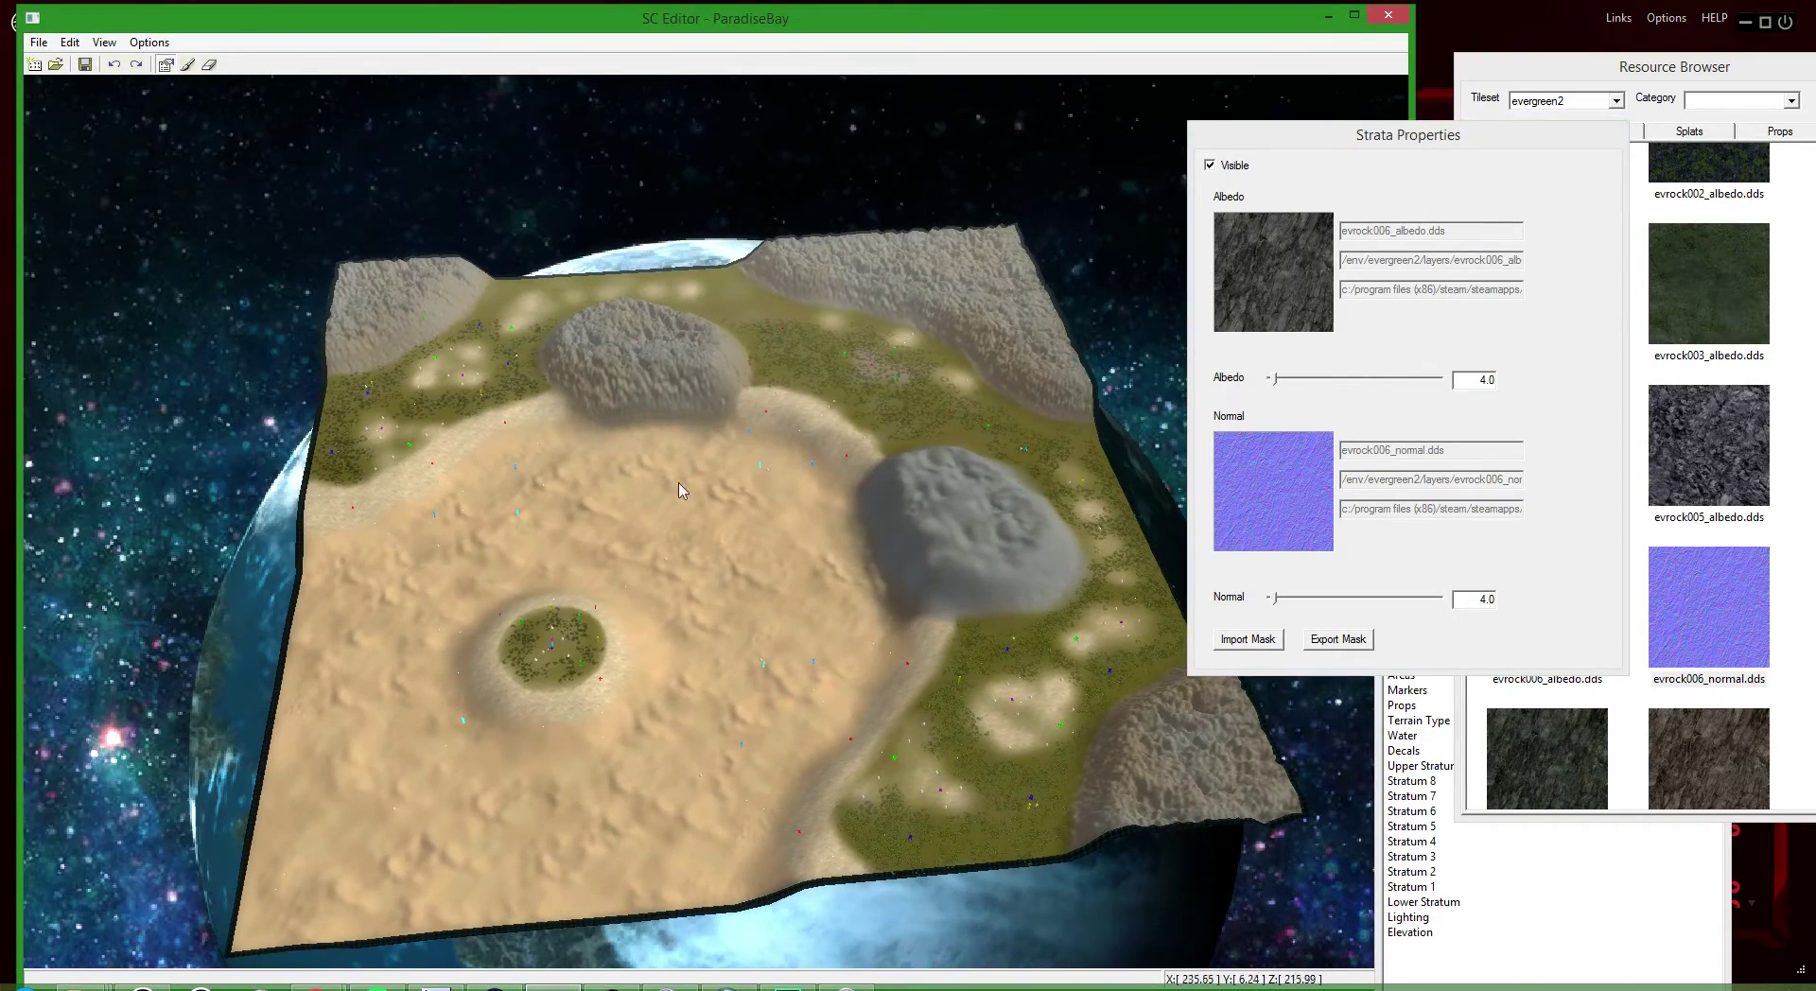
# - Examine the central grassy crater, its pale rim, and the surrounding sand from close up and from above
pyautogui.scroll(5, 643, 461)
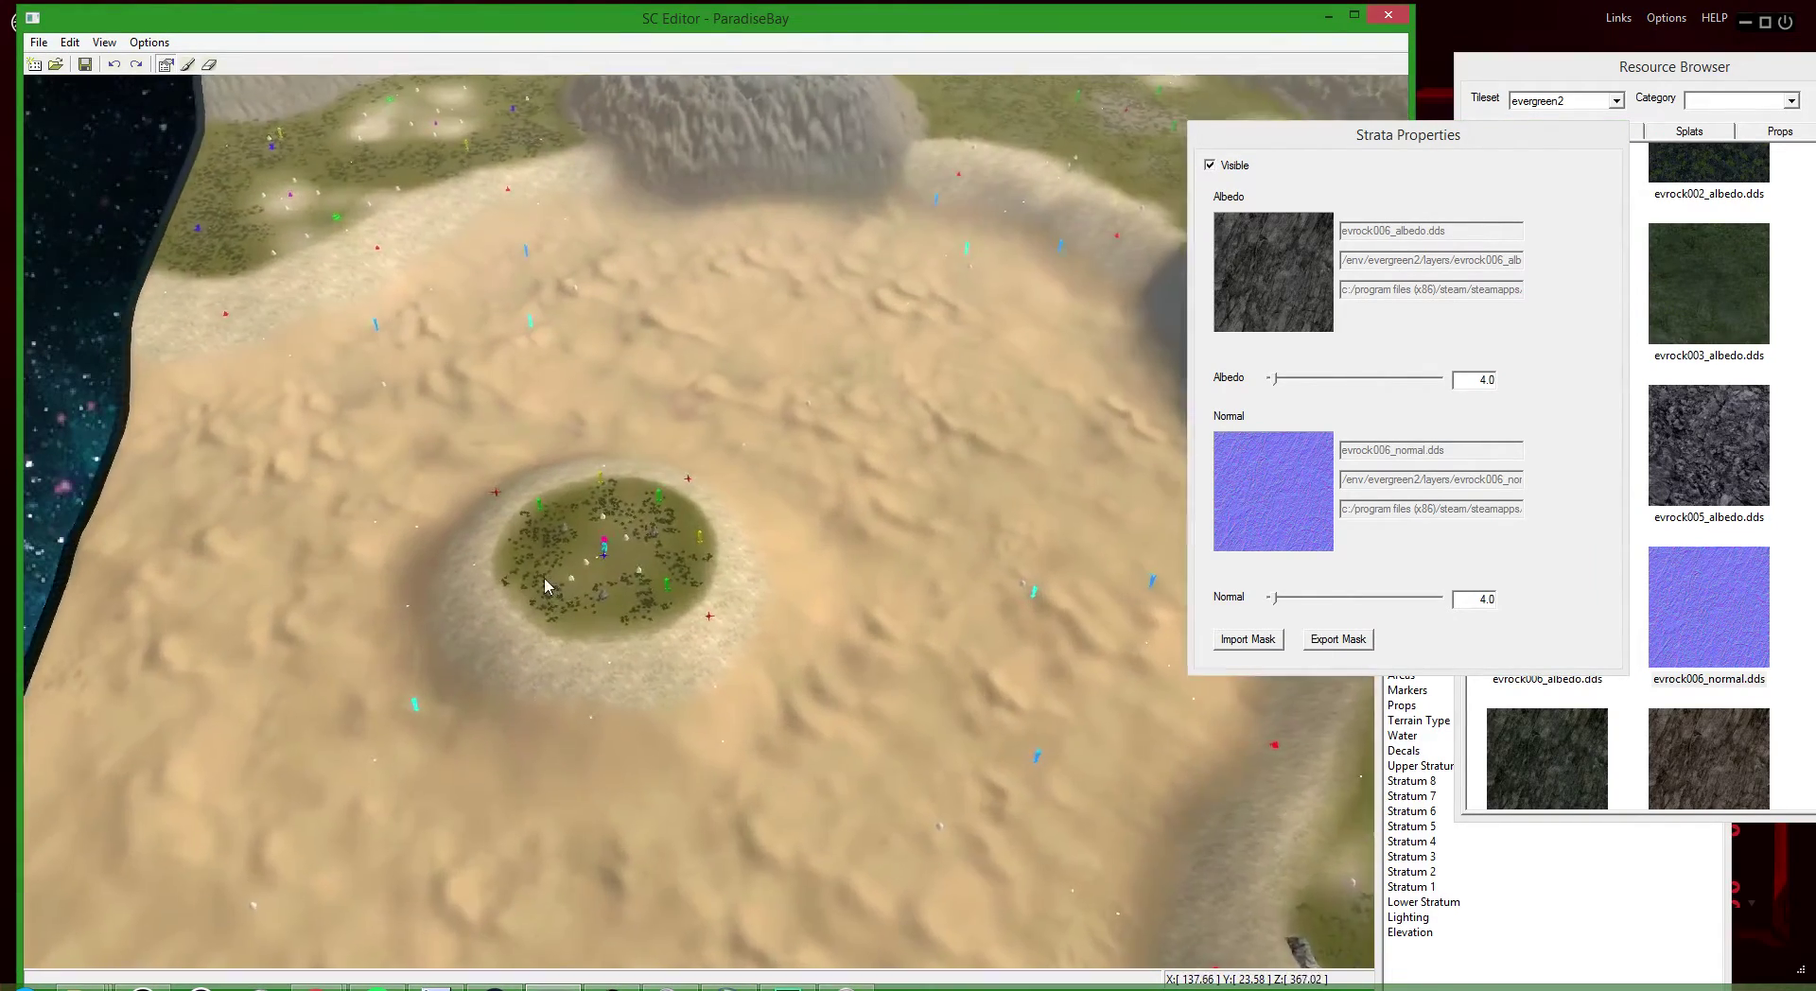
pyautogui.moveTo(541, 452); pyautogui.dragTo(679, 737, button='middle')
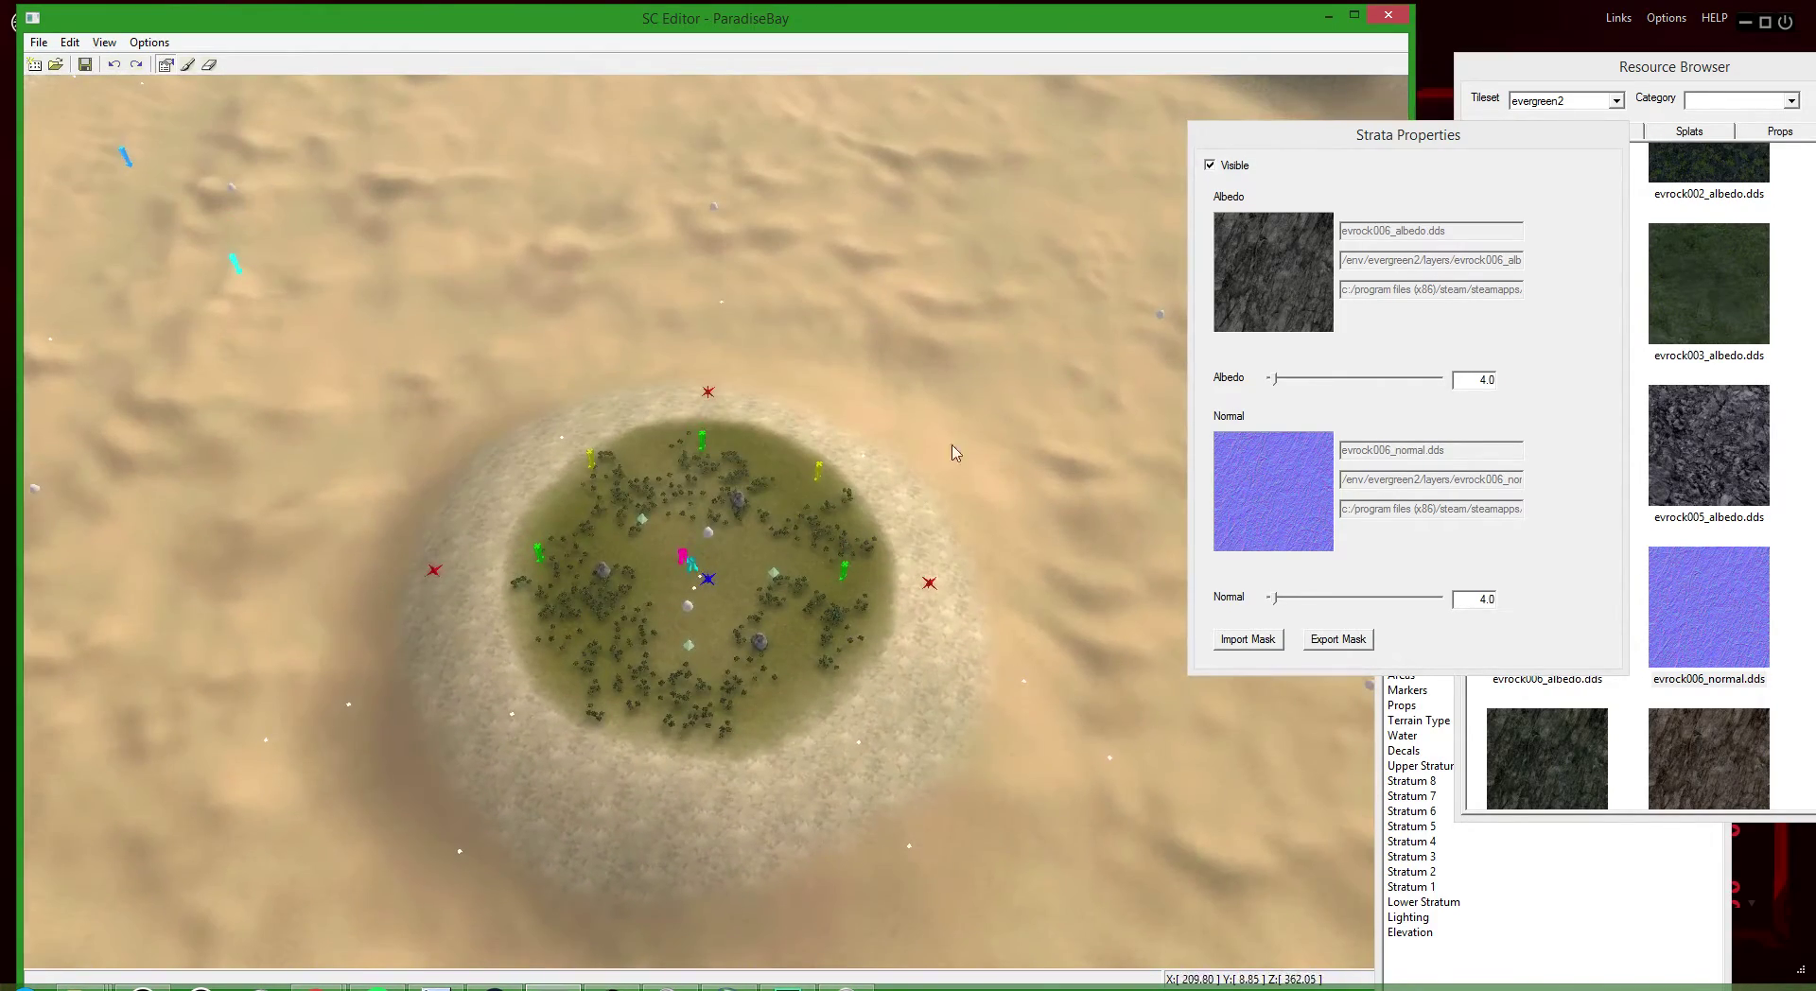
pyautogui.scroll(-3, 996, 315)
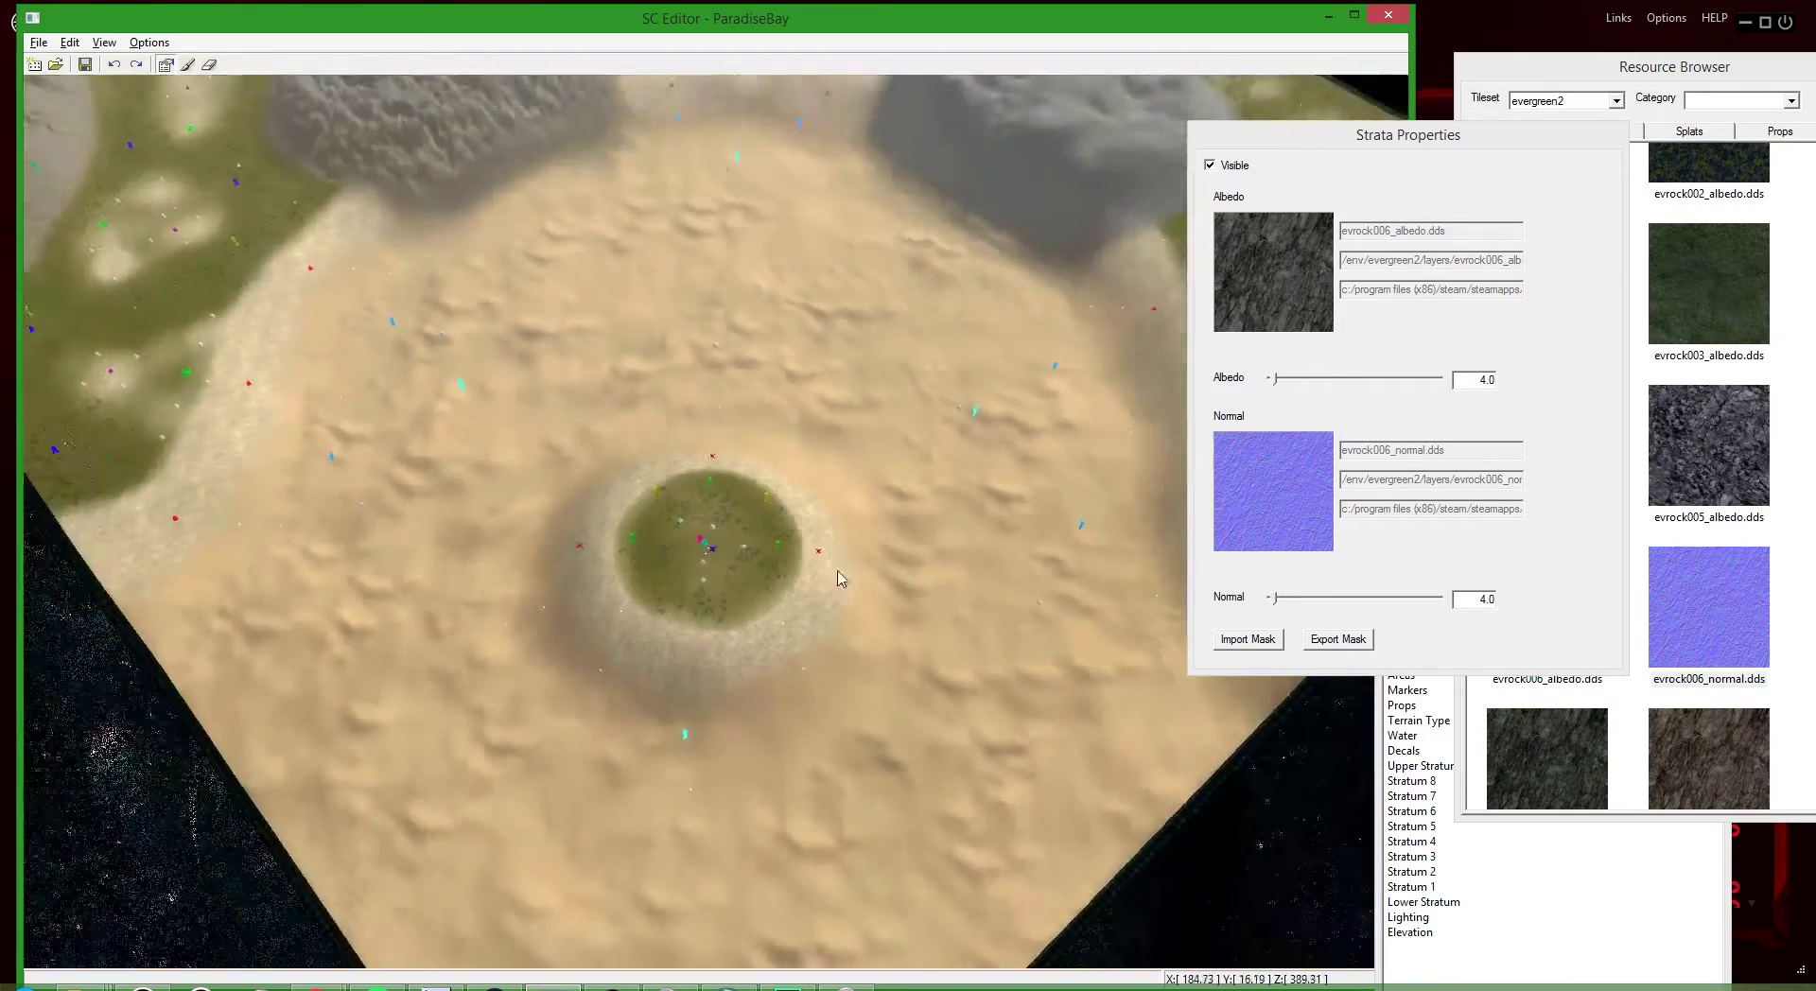
pyautogui.moveTo(839, 577); pyautogui.dragTo(837, 797, button='middle')
pyautogui.moveTo(790, 648); pyautogui.dragTo(810, 972, button='middle')
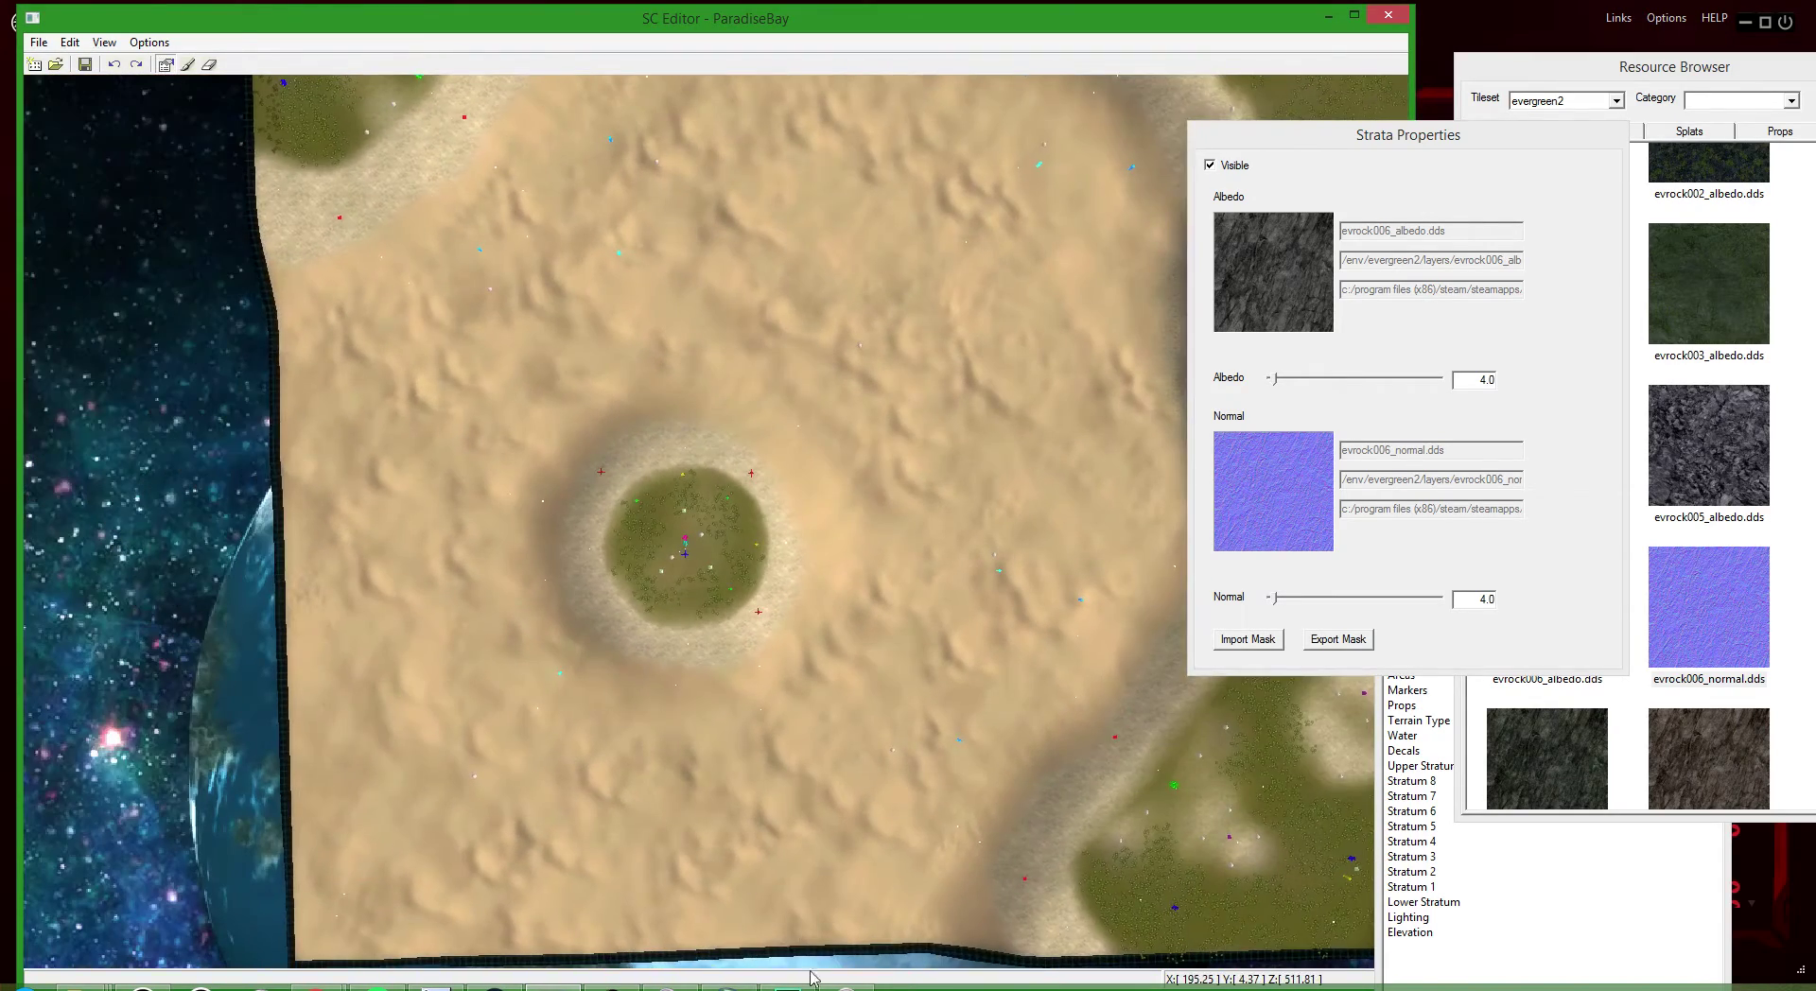
# - Switch to Forged Alliance, keep the map type filter on Official, and preview Betrayal Ocean and its neighbouring maps
pyautogui.moveTo(847, 988)
pyautogui.click(851, 903)
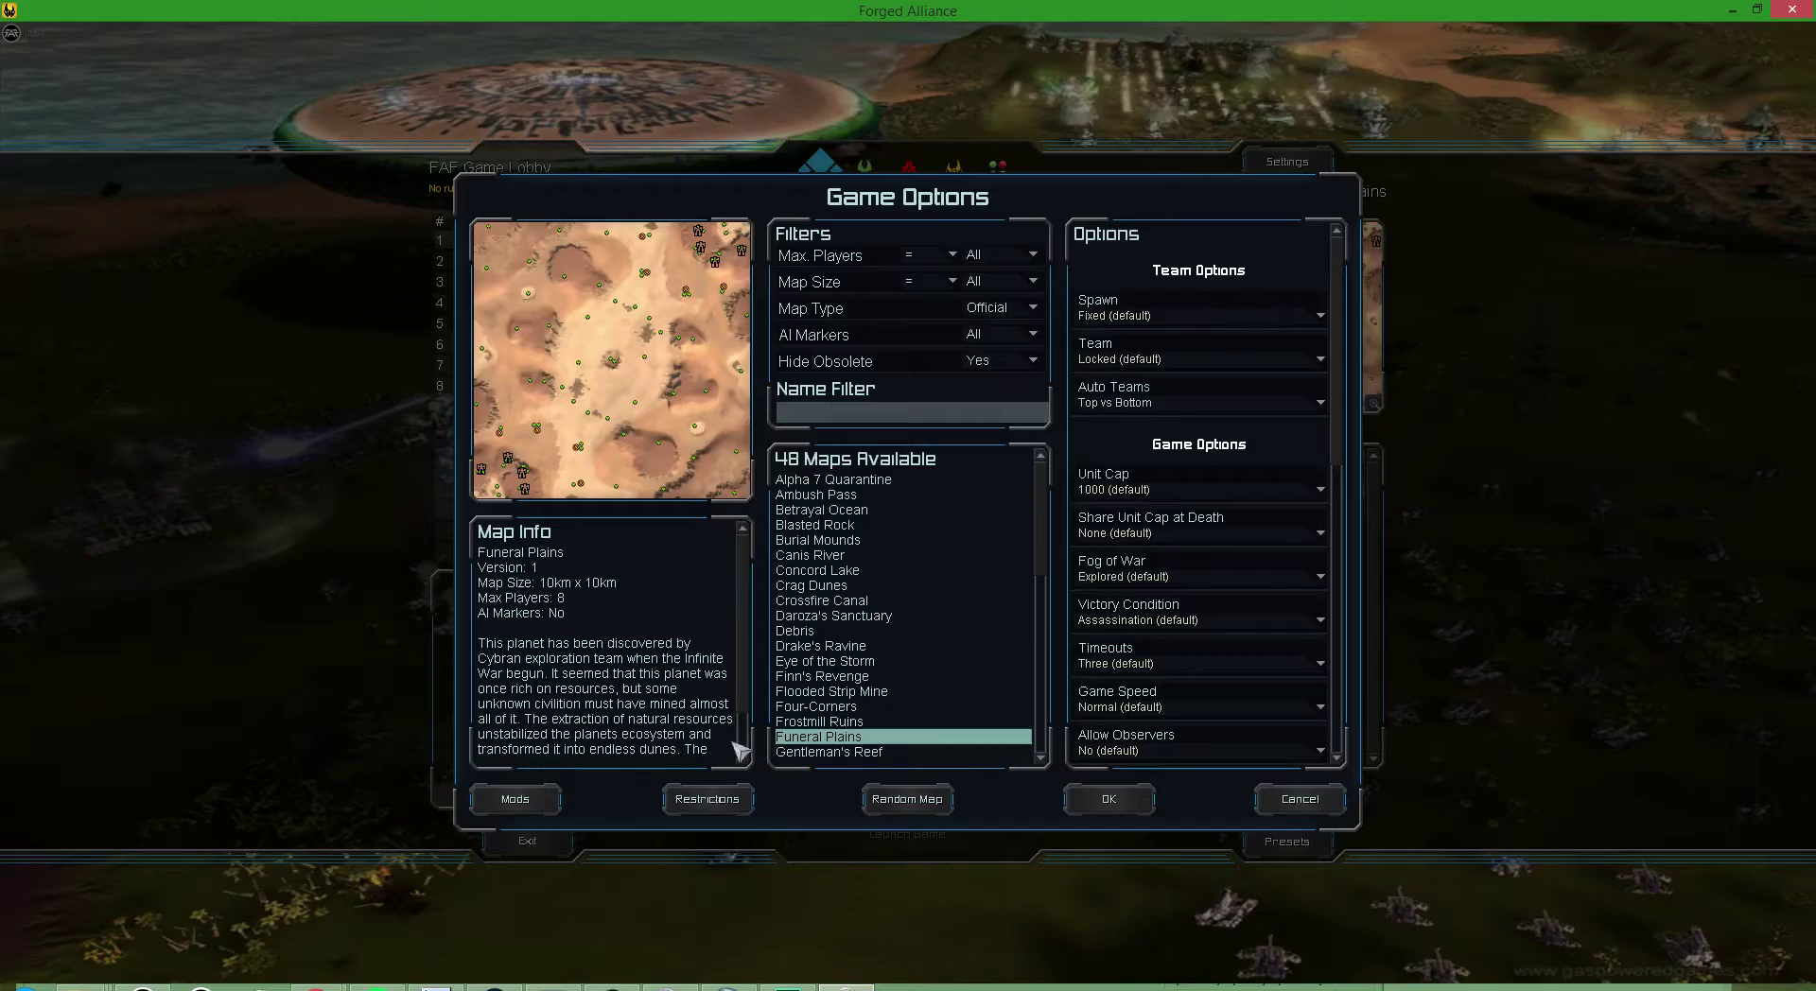
pyautogui.click(1008, 315)
pyautogui.click(995, 349)
pyautogui.click(933, 509)
pyautogui.press('Up')
pyautogui.press('Up')
pyautogui.press('Down')
pyautogui.press('Down')
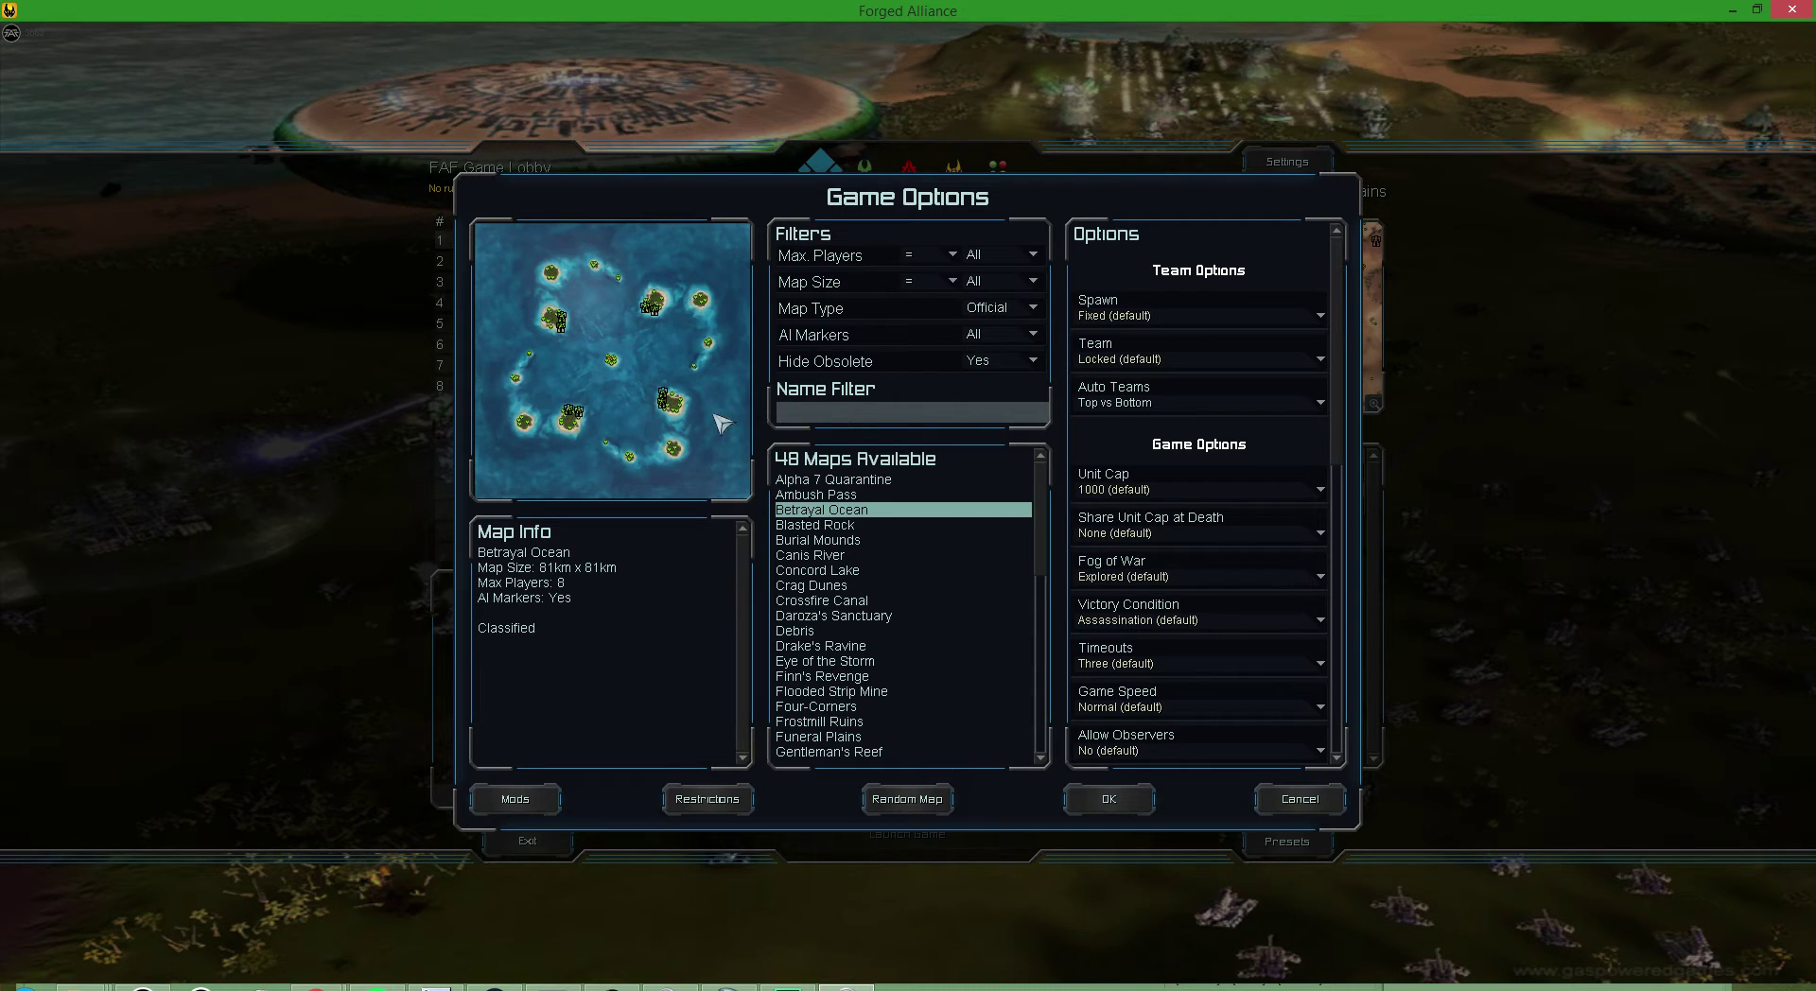
# - Preview the official maps from Blasted Rock through Eye of the Storm
pyautogui.press('Down')
pyautogui.press('Up')
pyautogui.press('Down')
pyautogui.press('Down')
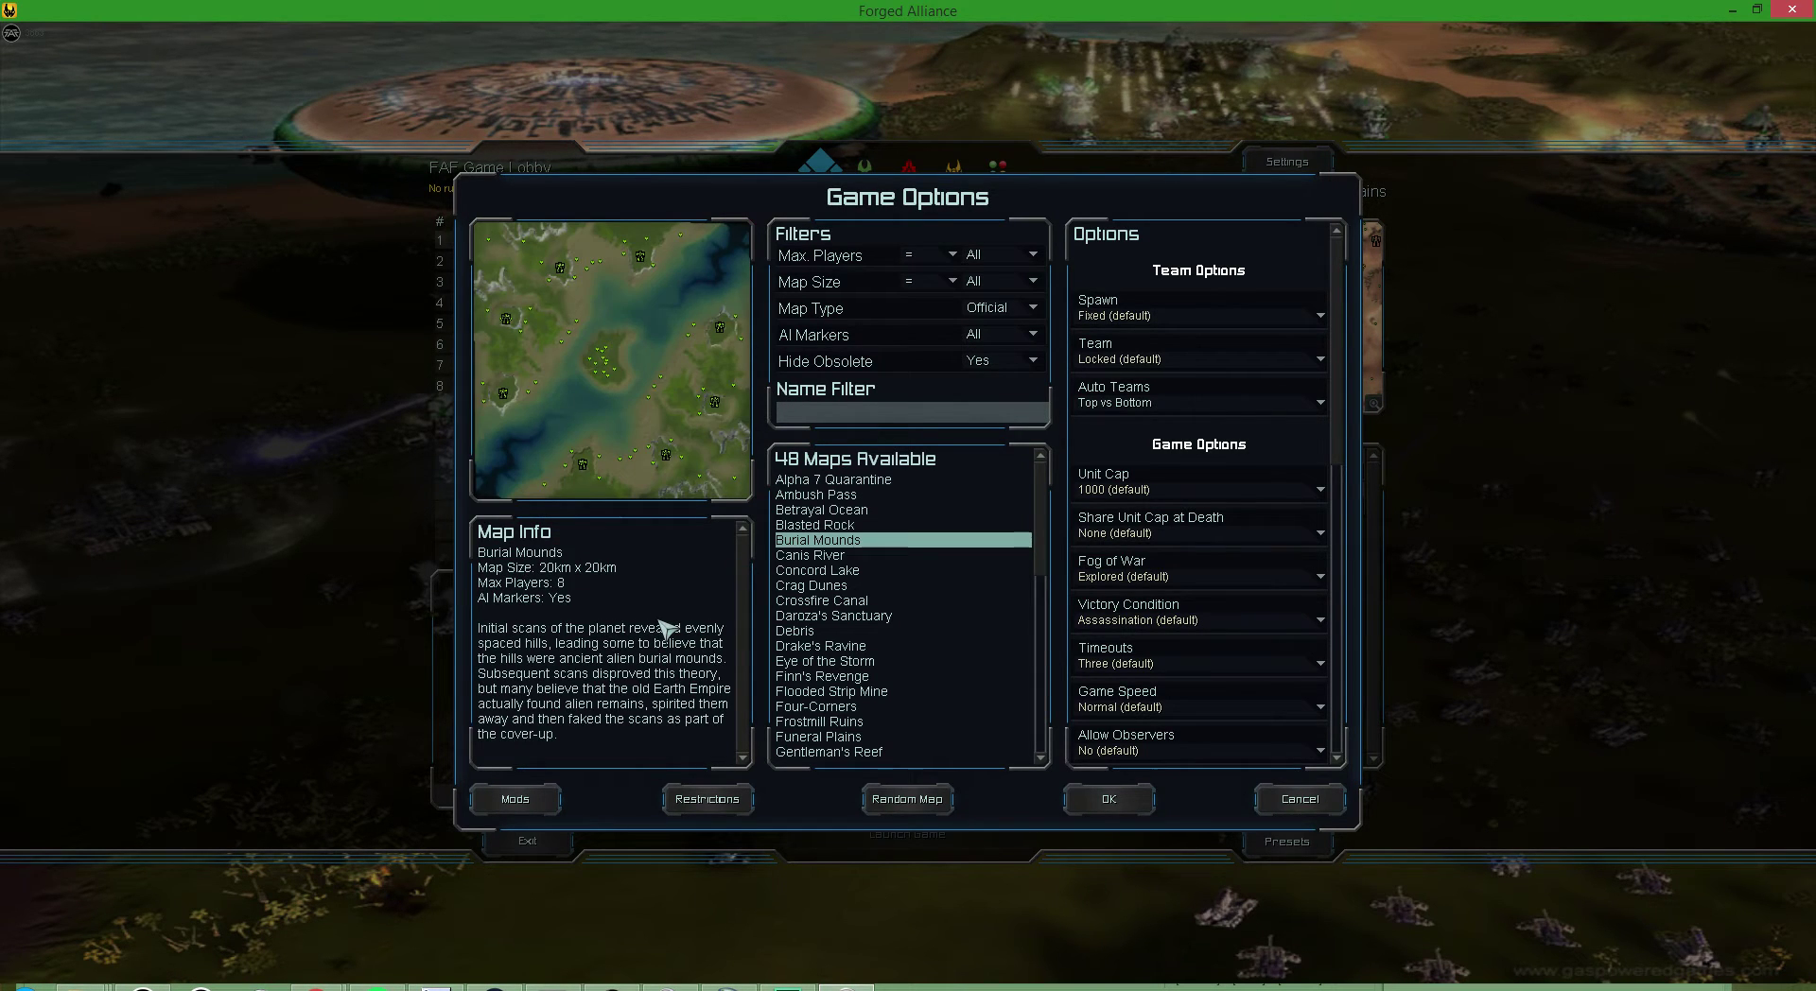
pyautogui.press('Down')
pyautogui.press('Down')
pyautogui.press('Down')
pyautogui.press('Down')
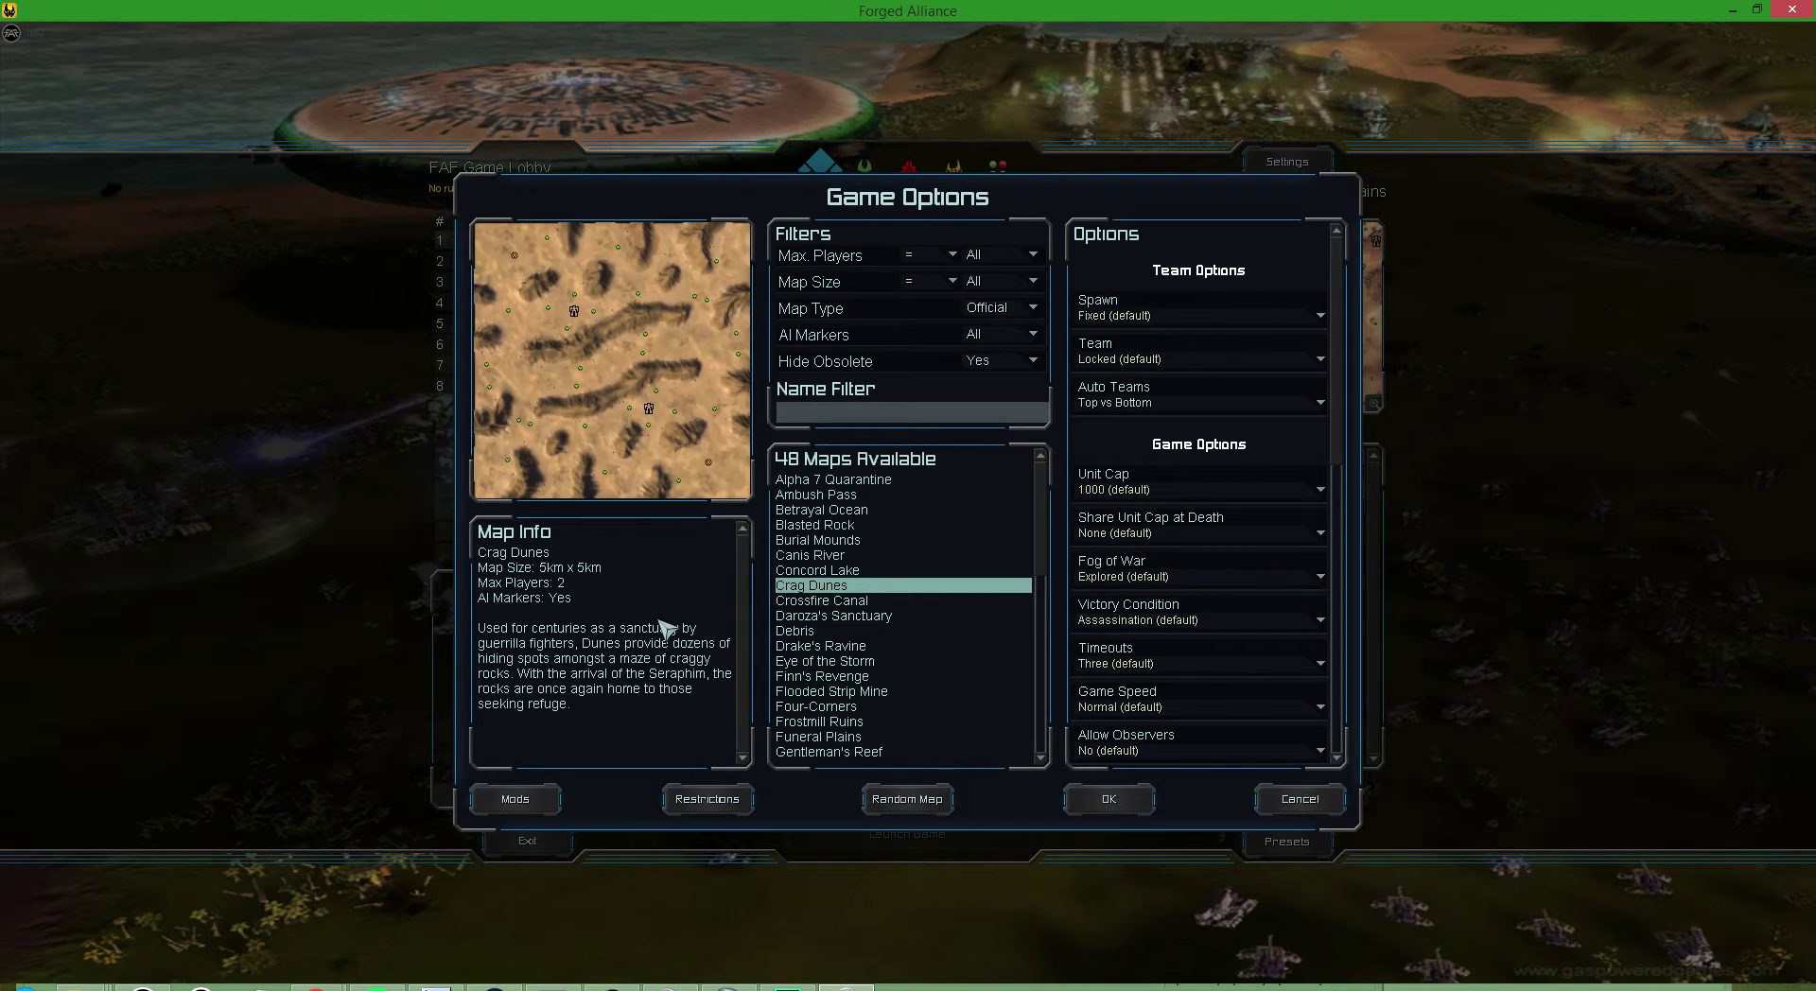
pyautogui.press('Down')
pyautogui.press('Down')
pyautogui.press('Down')
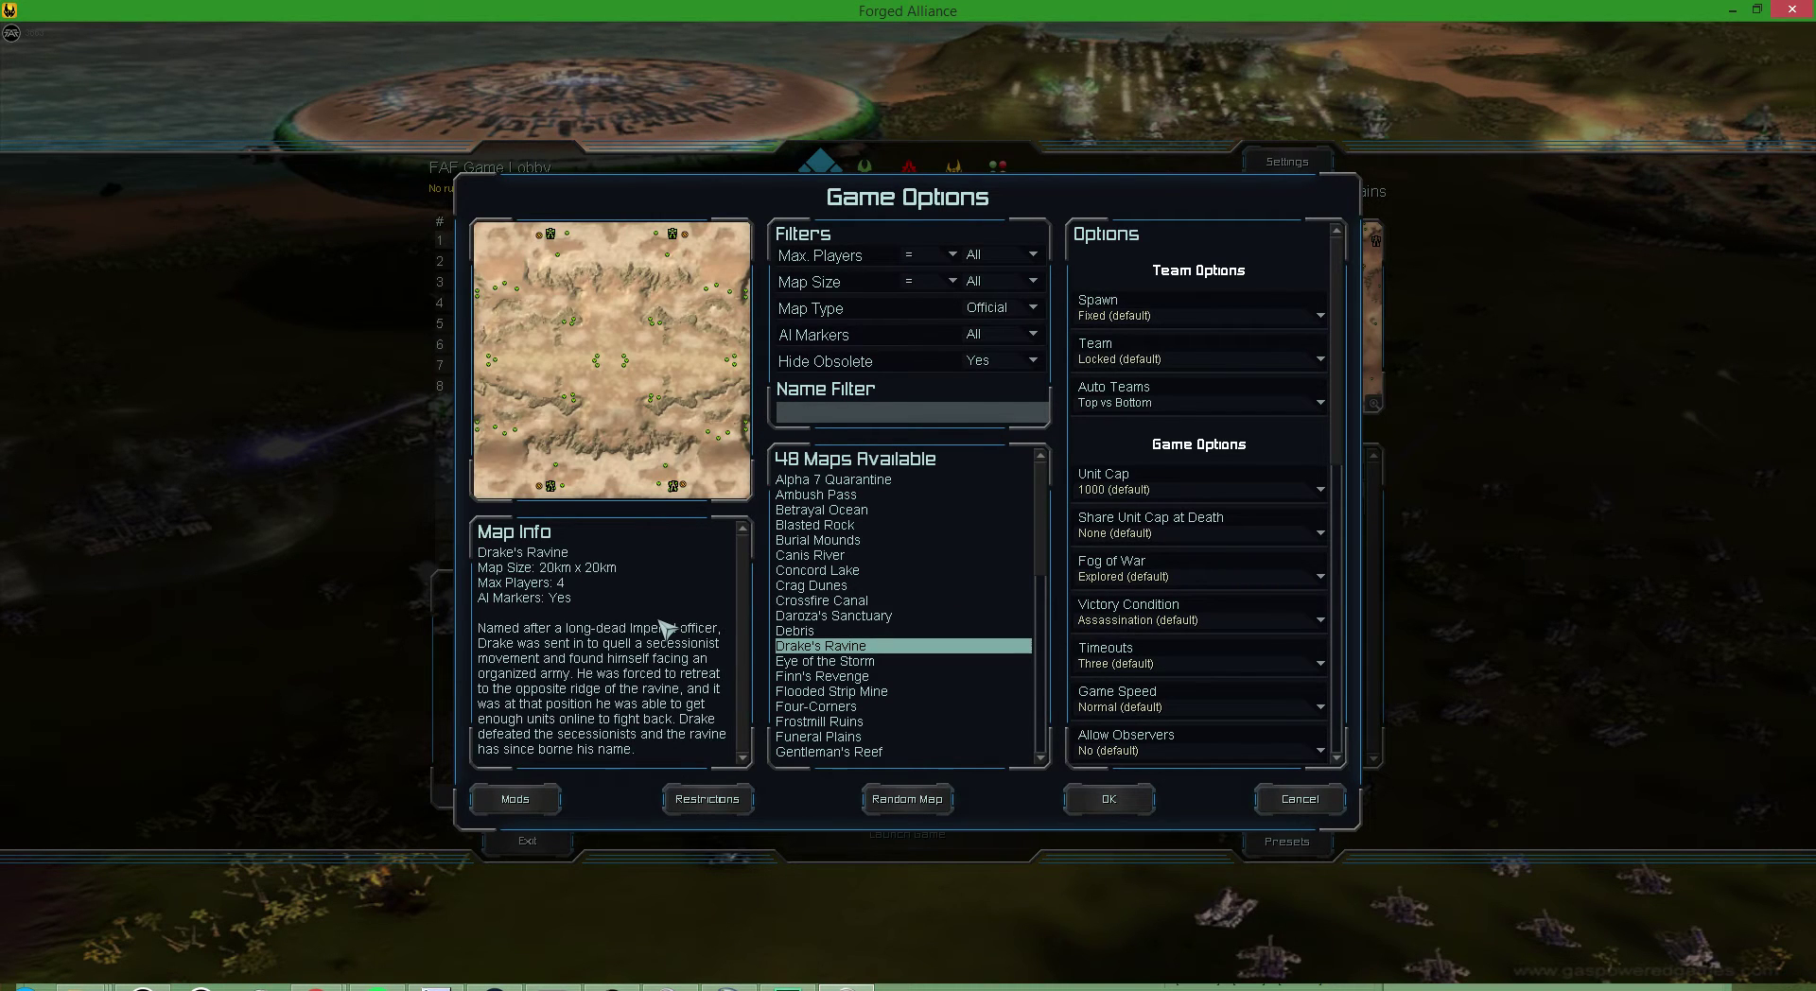
pyautogui.press('Up')
pyautogui.press('Down')
pyautogui.press('Down')
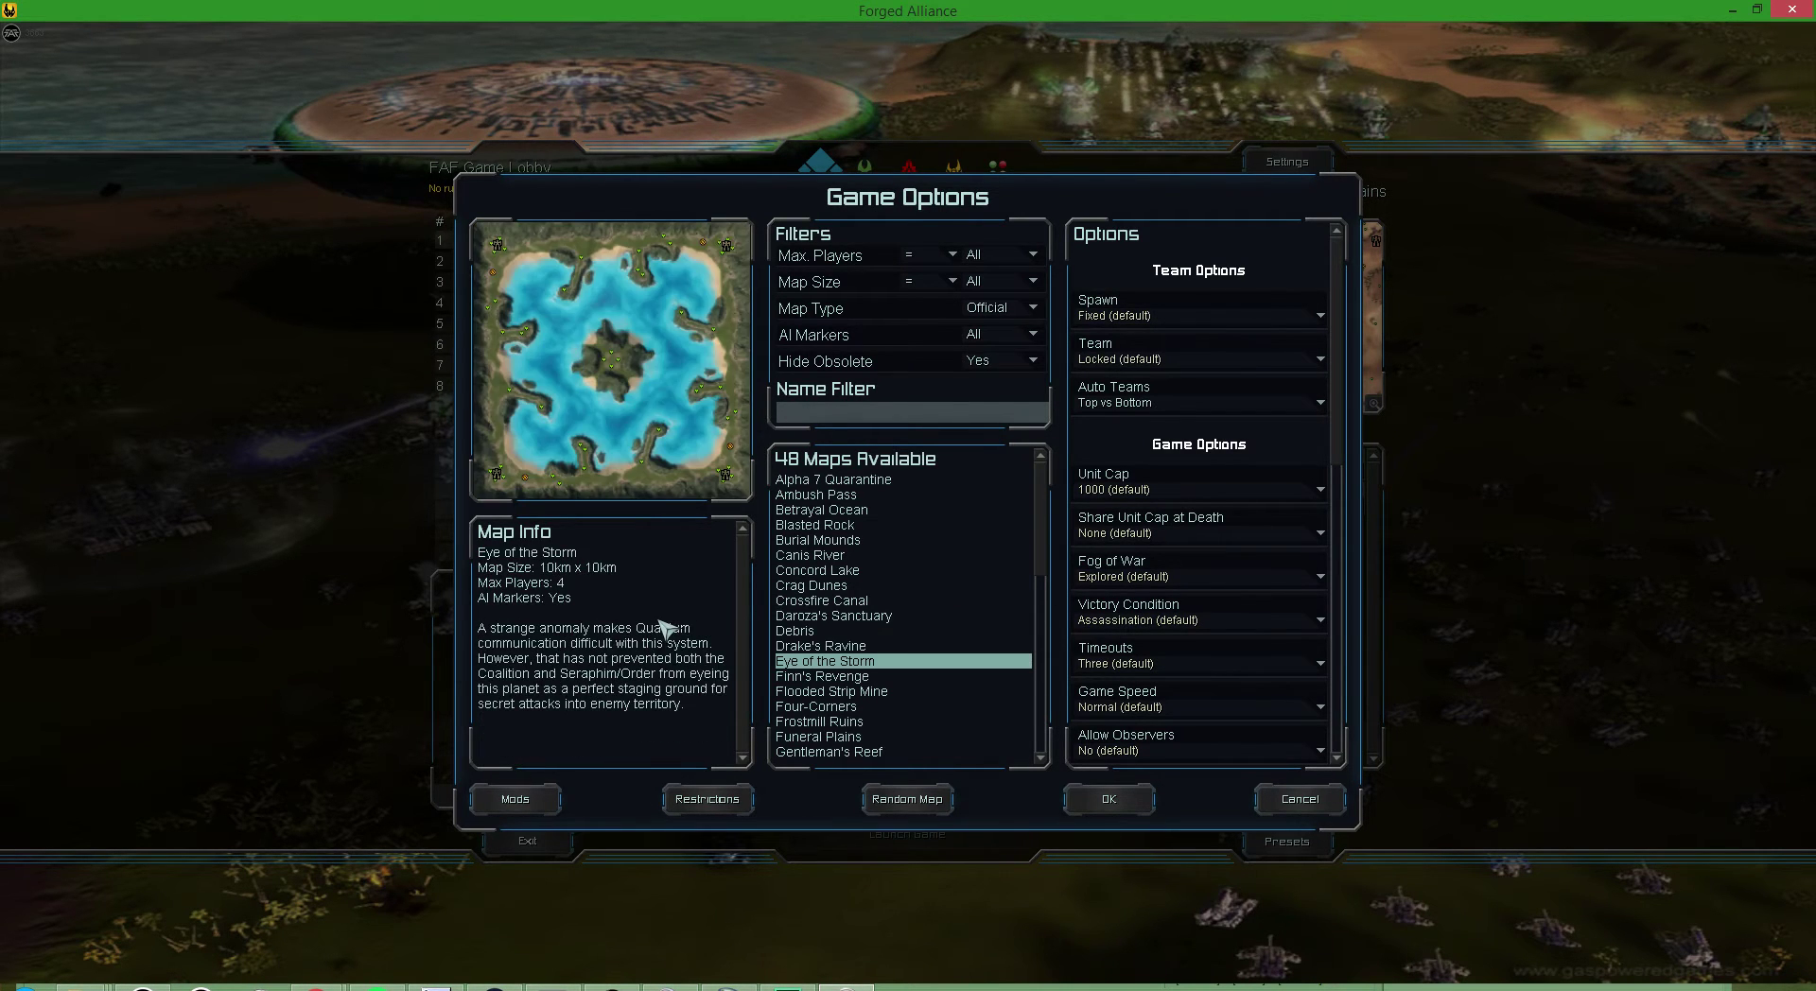
# - Filter the available maps to a map size of 20km or smaller
pyautogui.click(1037, 248)
pyautogui.click(1012, 301)
pyautogui.click(1000, 289)
pyautogui.click(1009, 356)
pyautogui.click(932, 284)
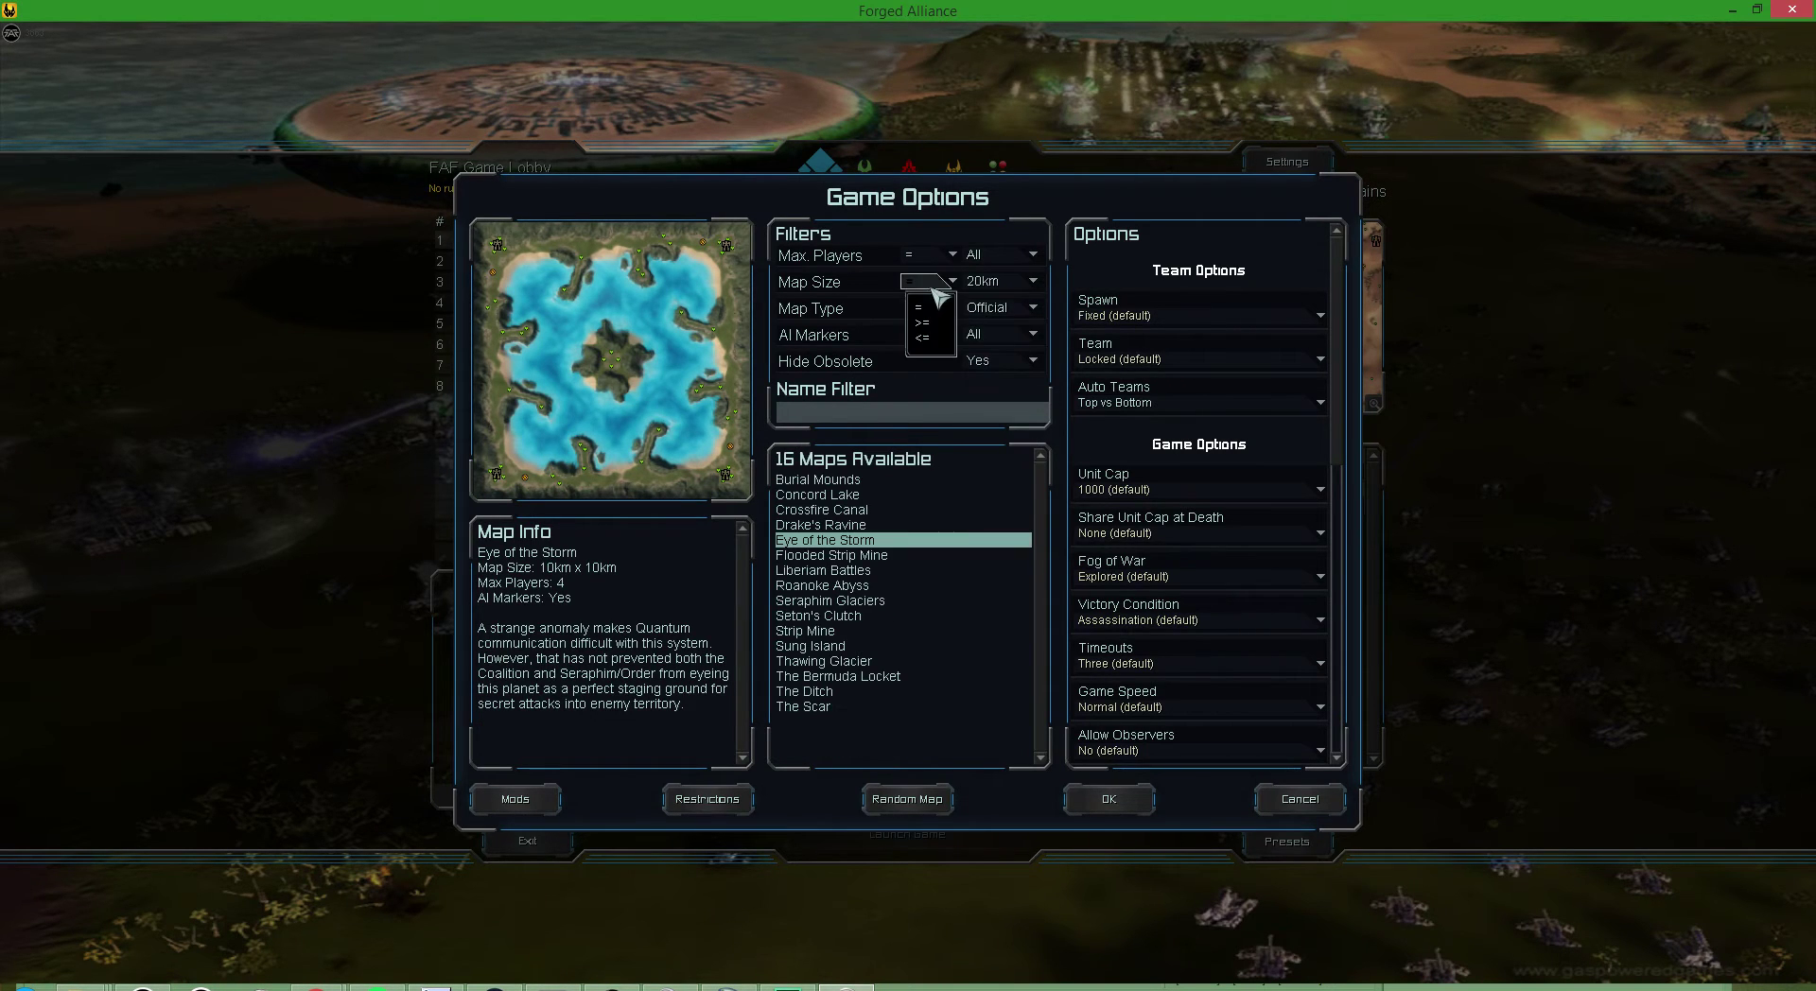
pyautogui.click(946, 336)
# - Preview the maps at the end of the filtered list, from Winter Duel back to The Wilderness
pyautogui.scroll(-5, 922, 634)
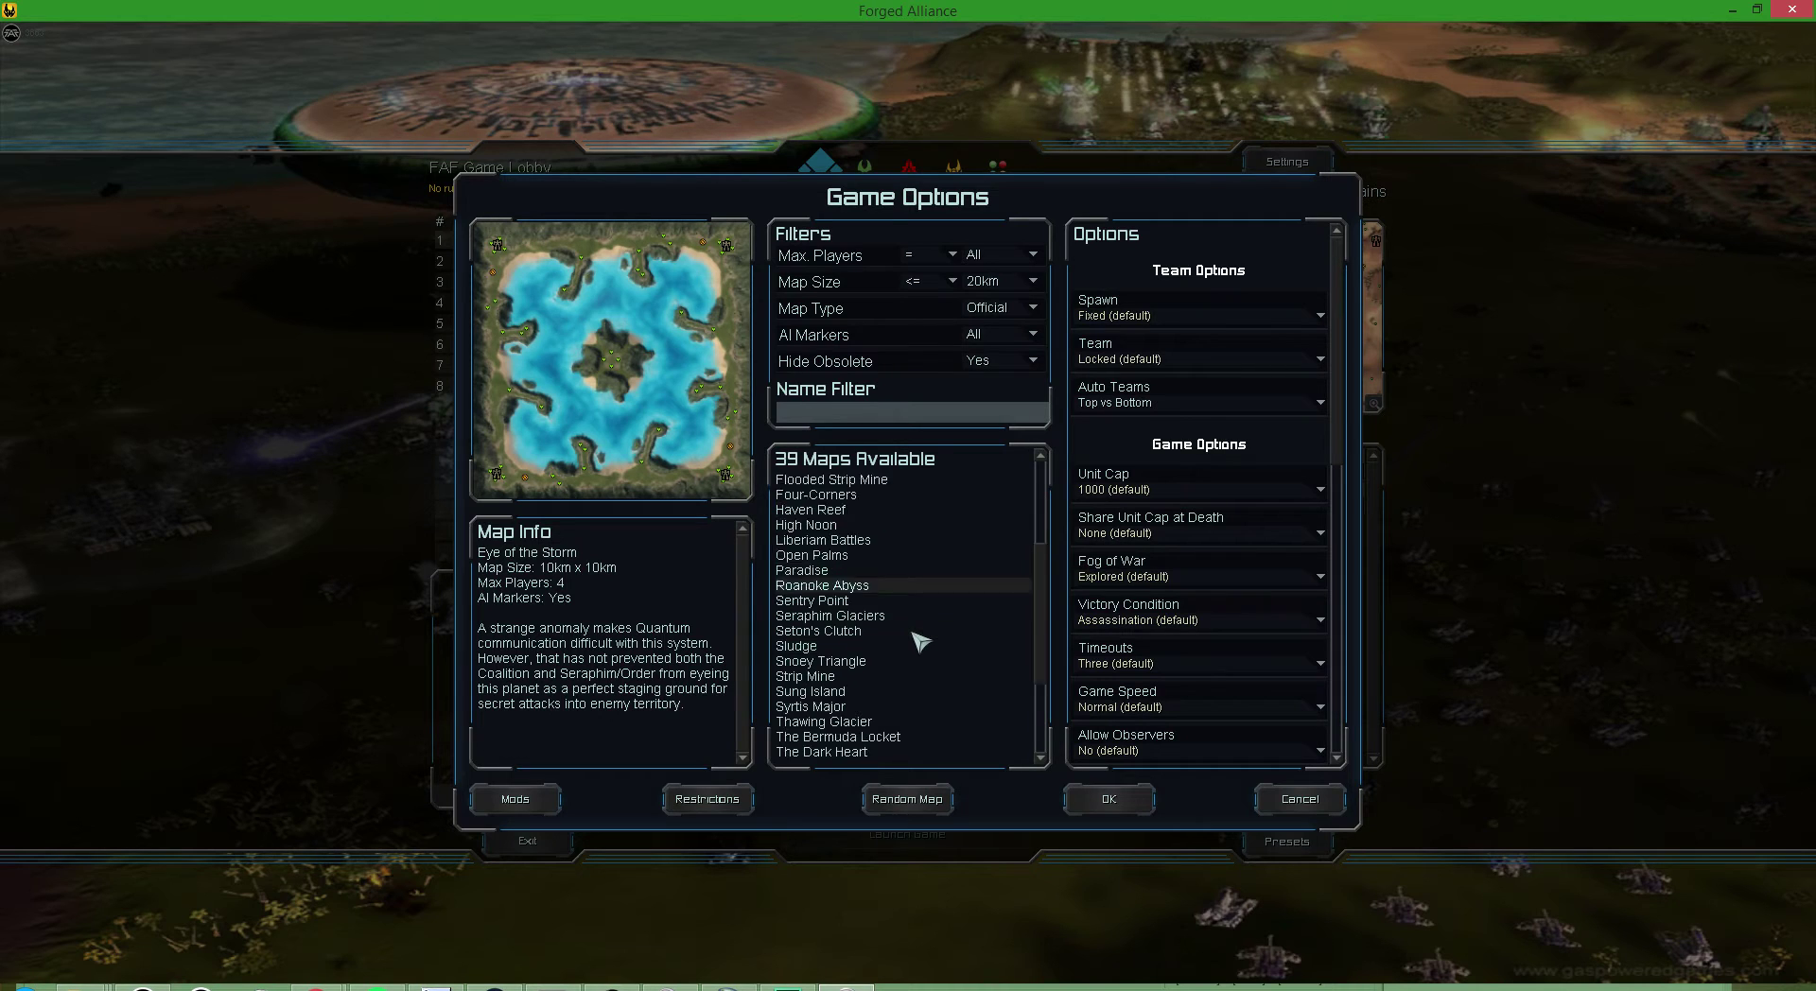
pyautogui.scroll(-3, 899, 681)
pyautogui.click(865, 737)
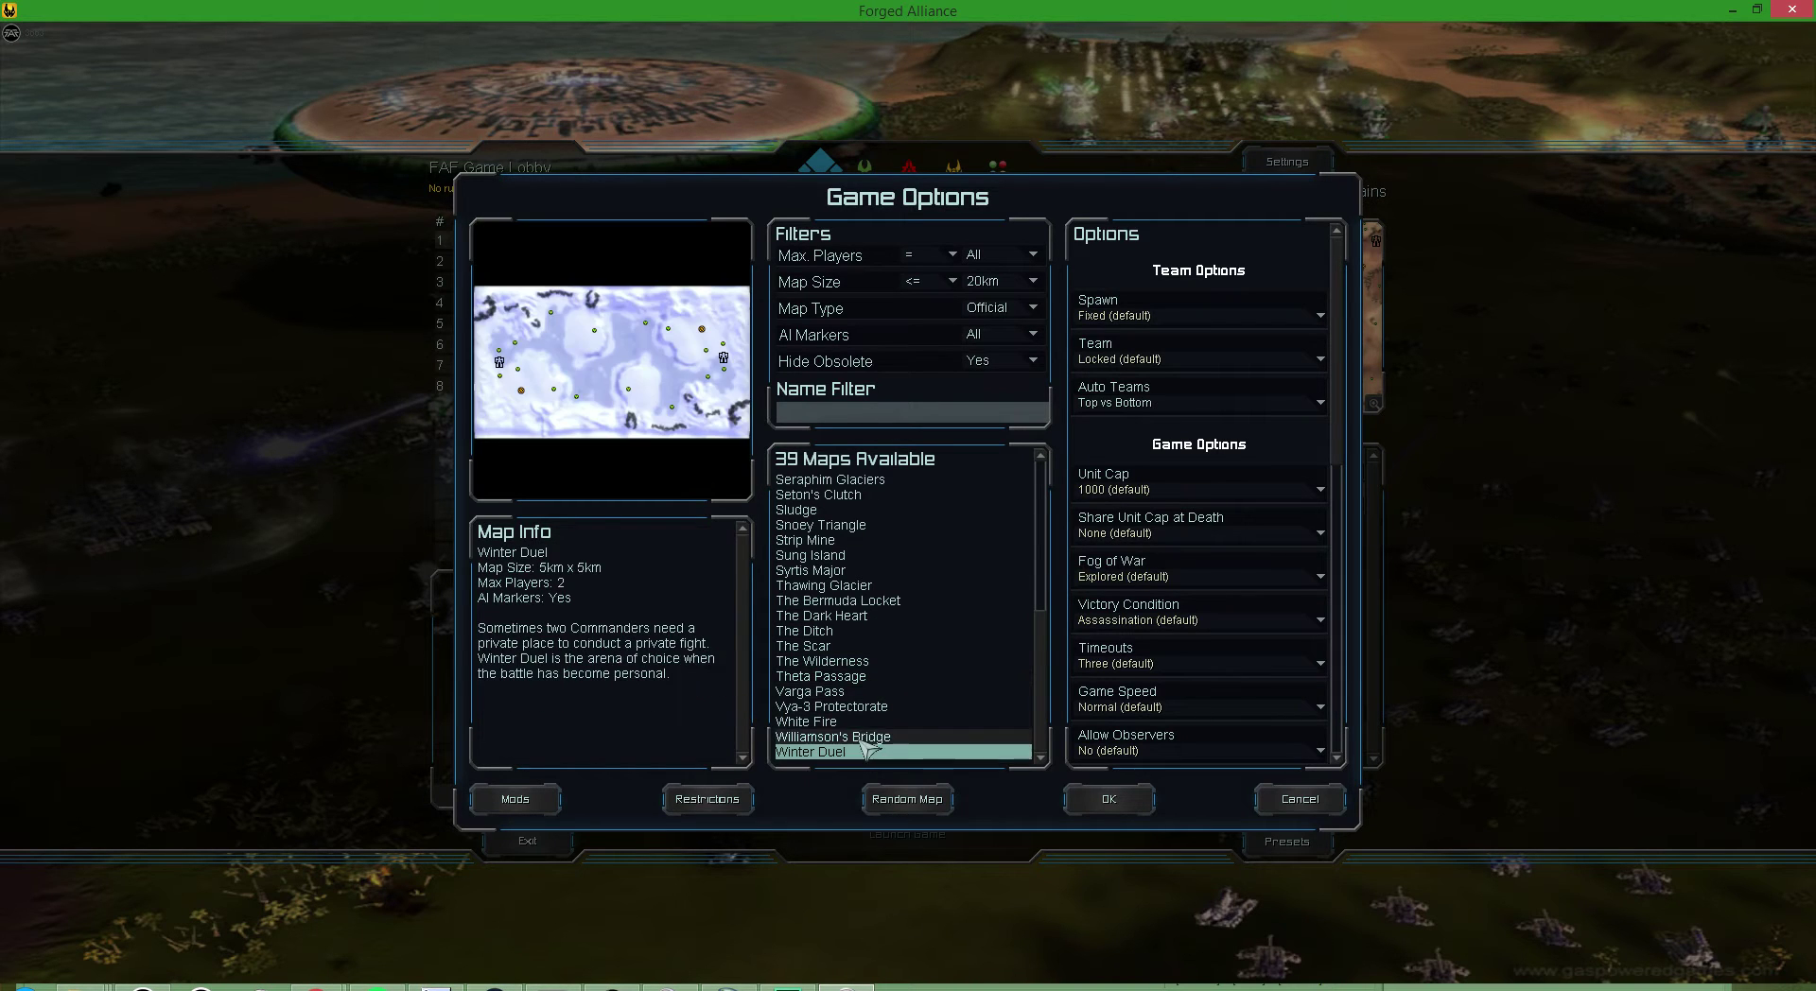
pyautogui.press('Up')
pyautogui.press('Up')
pyautogui.press('Up')
pyautogui.press('Up')
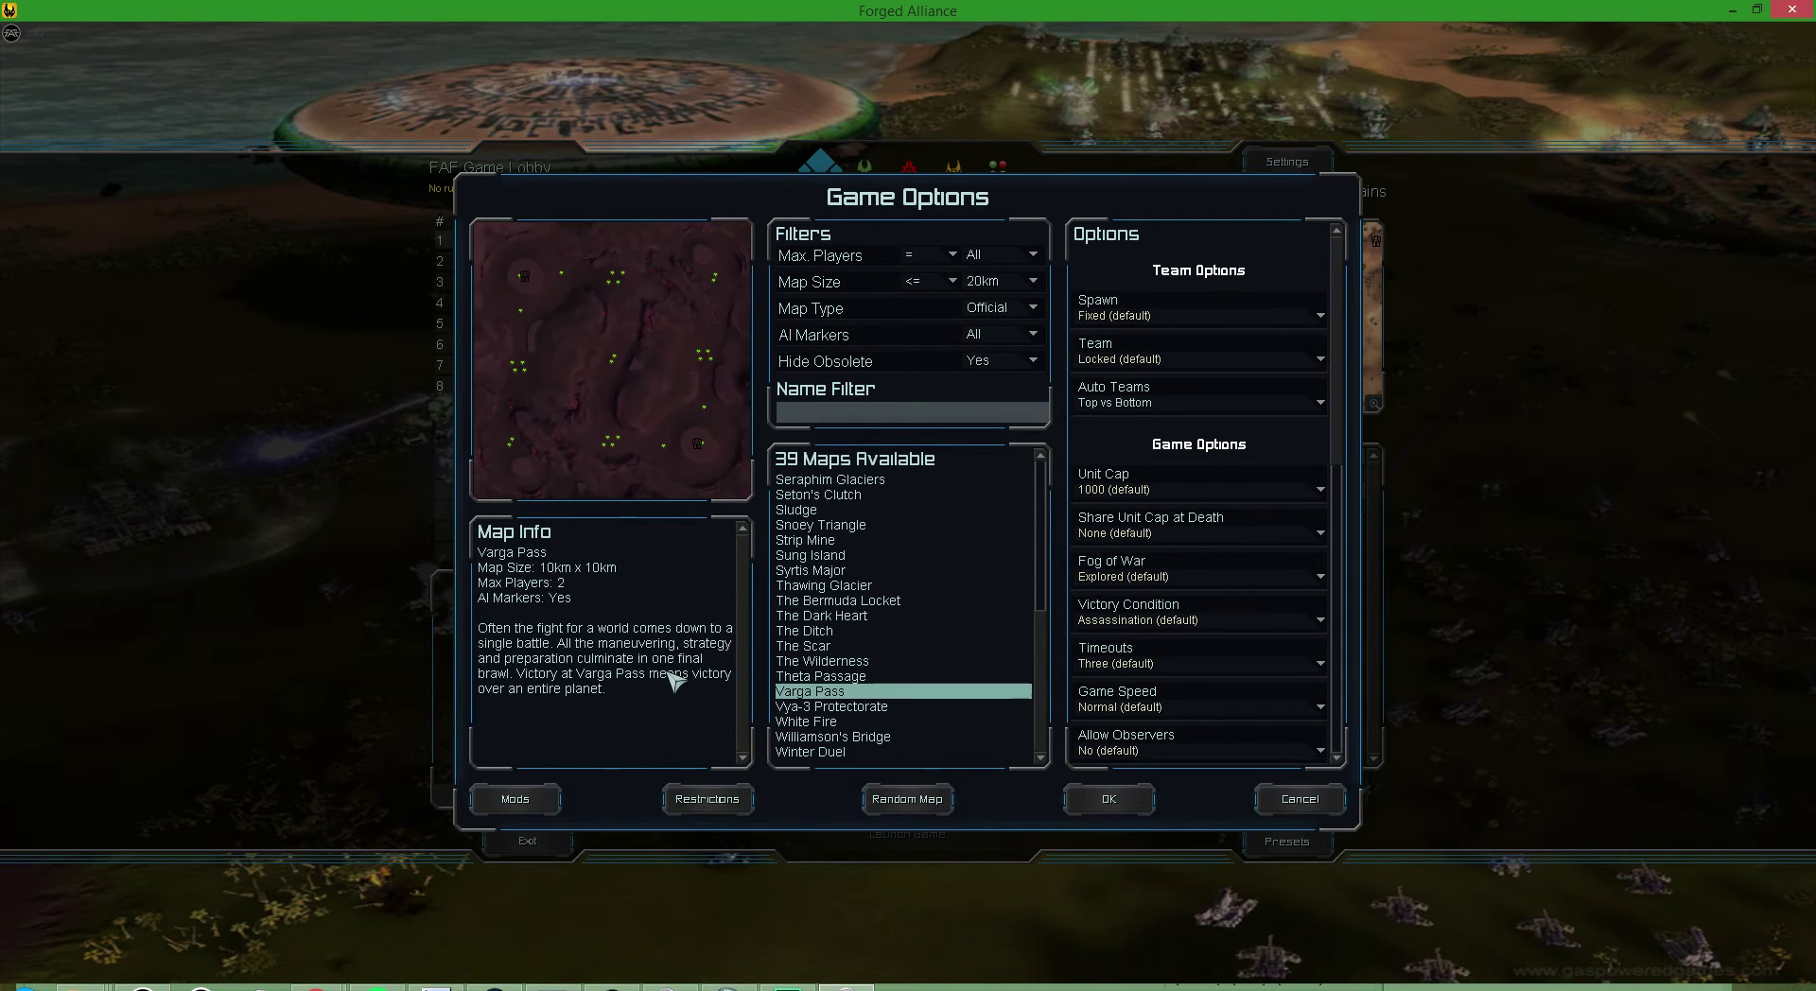
pyautogui.press('Up')
pyautogui.press('Up')
pyautogui.press('Down')
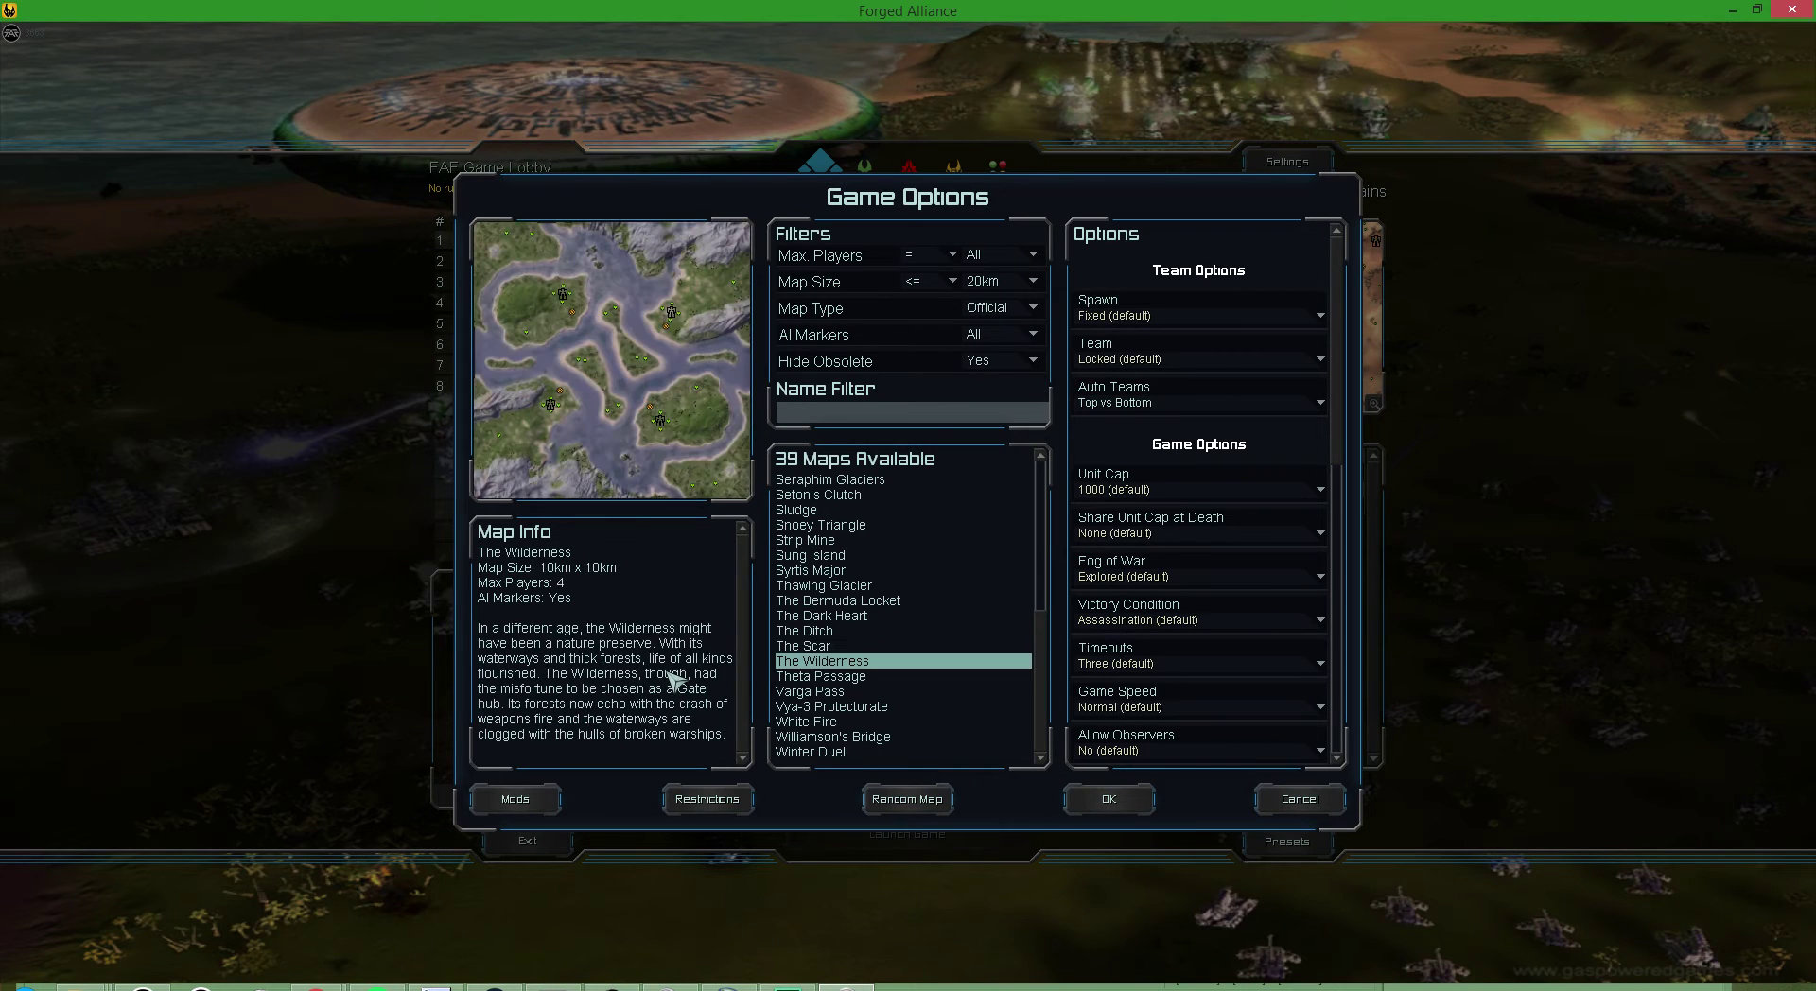
# - Preview the maps from The Scar back through The Bermuda Locket to Sludge
pyautogui.press('Up')
pyautogui.press('Up')
pyautogui.press('Up')
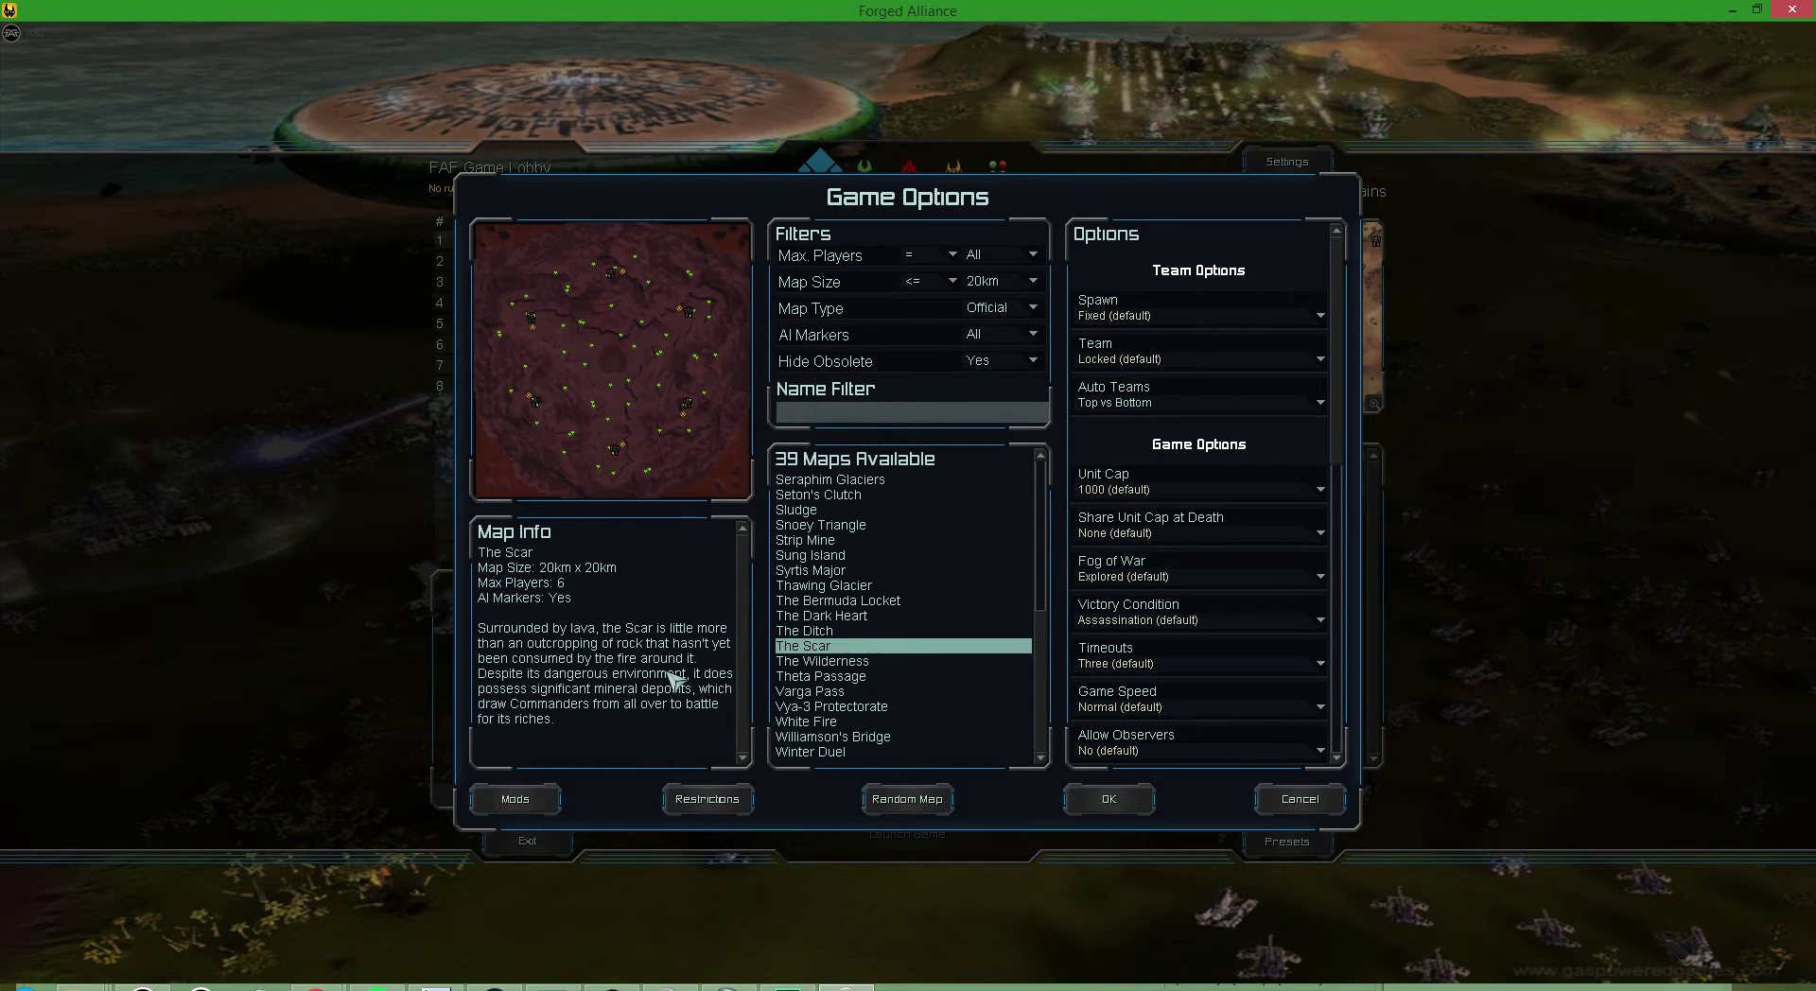
pyautogui.press('Up')
pyautogui.press('Up')
pyautogui.press('Up')
pyautogui.press('Up')
pyautogui.press('Up')
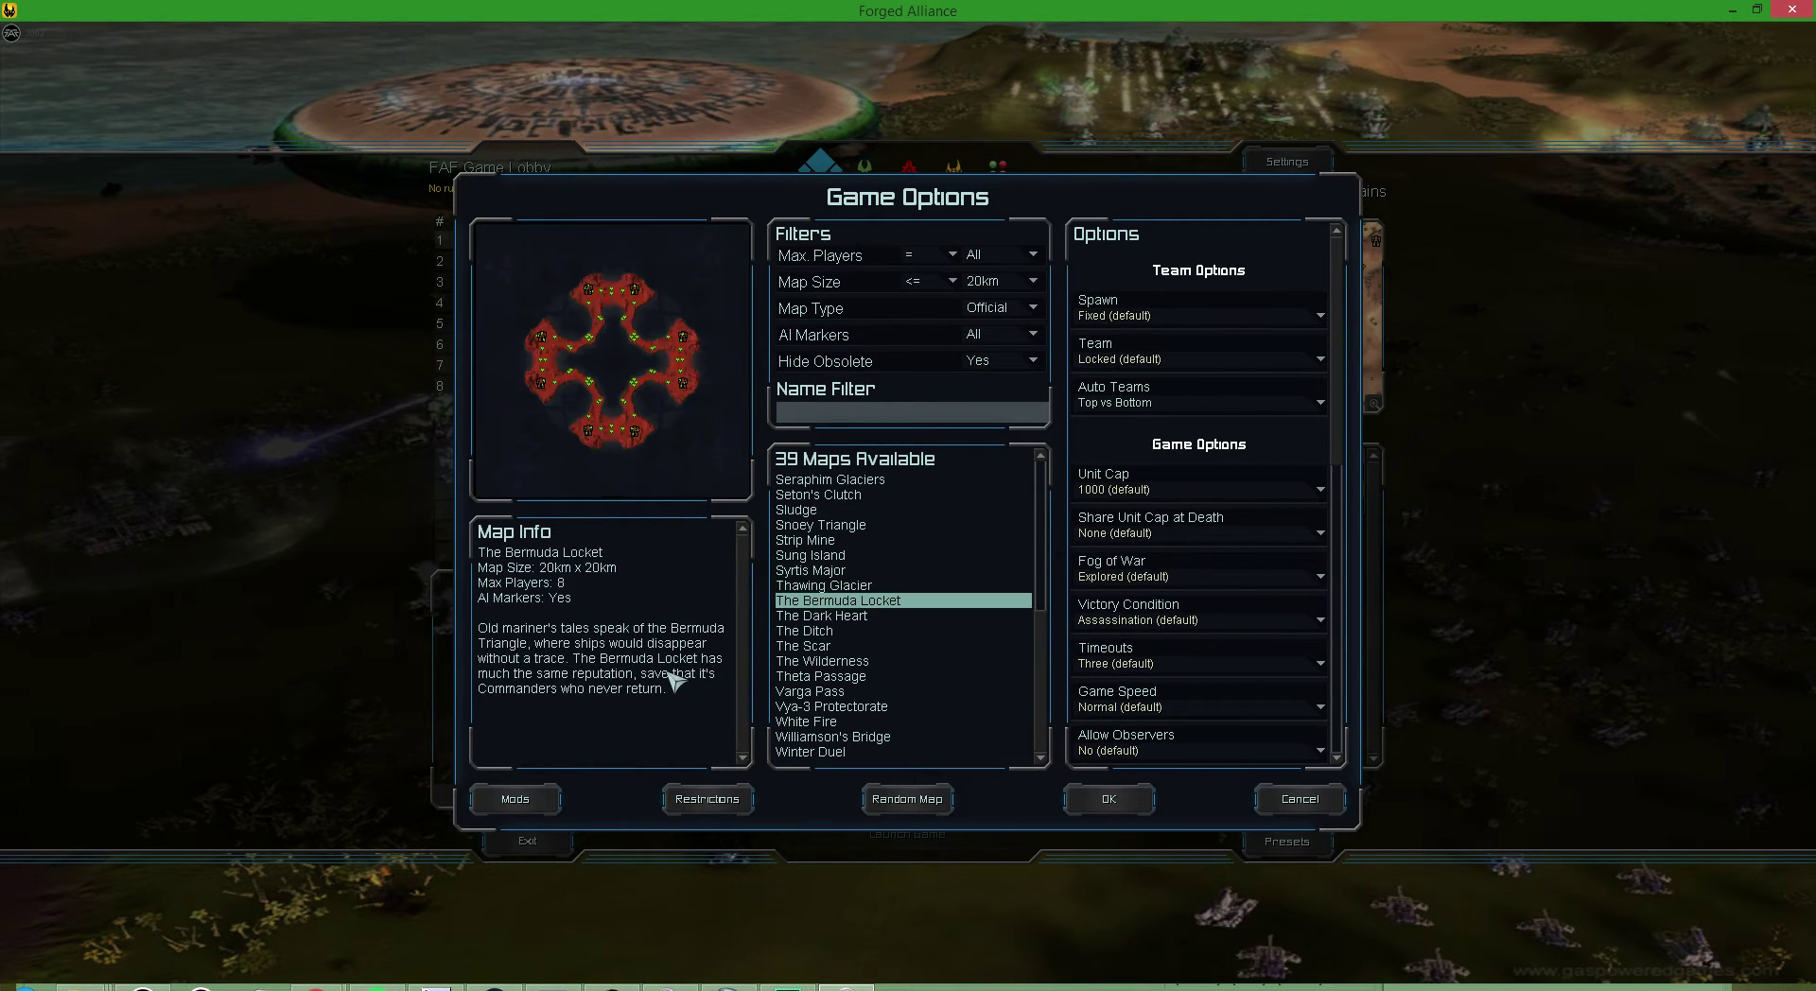
pyautogui.press('Up')
pyautogui.press('Up')
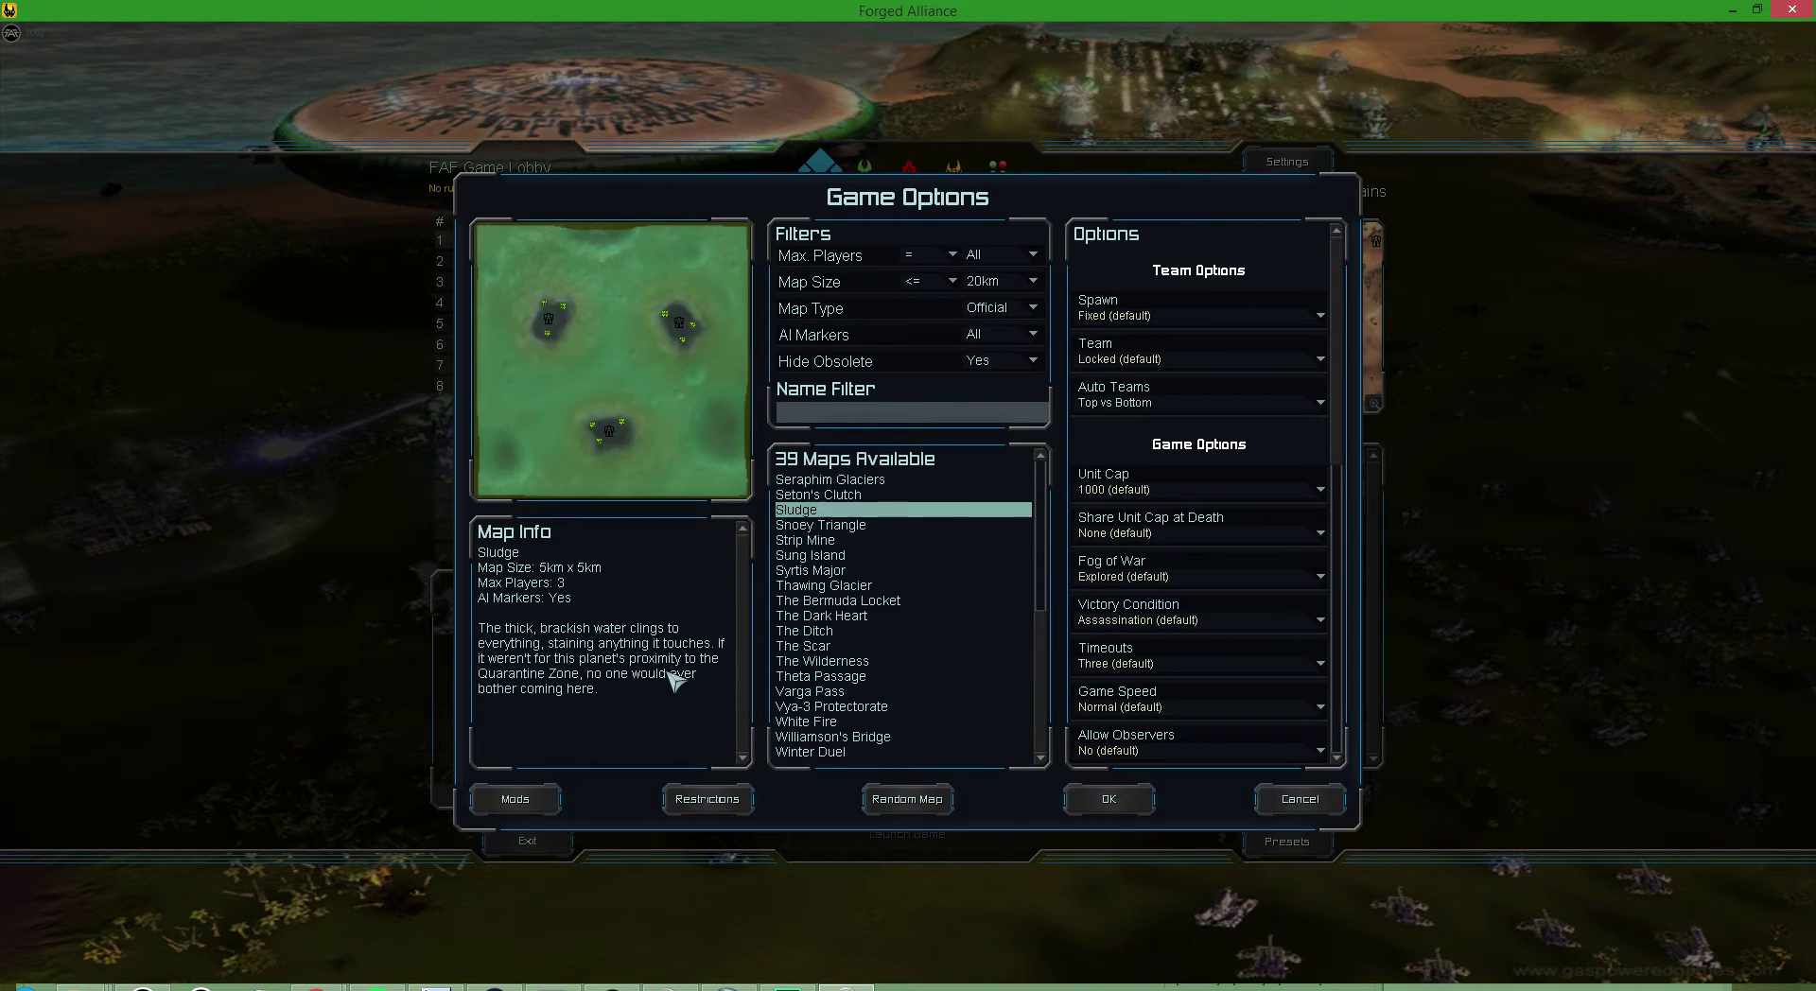
# - Preview the maps around Seton's Clutch and Seraphim Glaciers
pyautogui.press('Up')
pyautogui.press('Down')
pyautogui.press('Up')
pyautogui.press('Up')
pyautogui.press('Up')
pyautogui.press('Up')
pyautogui.press('Up')
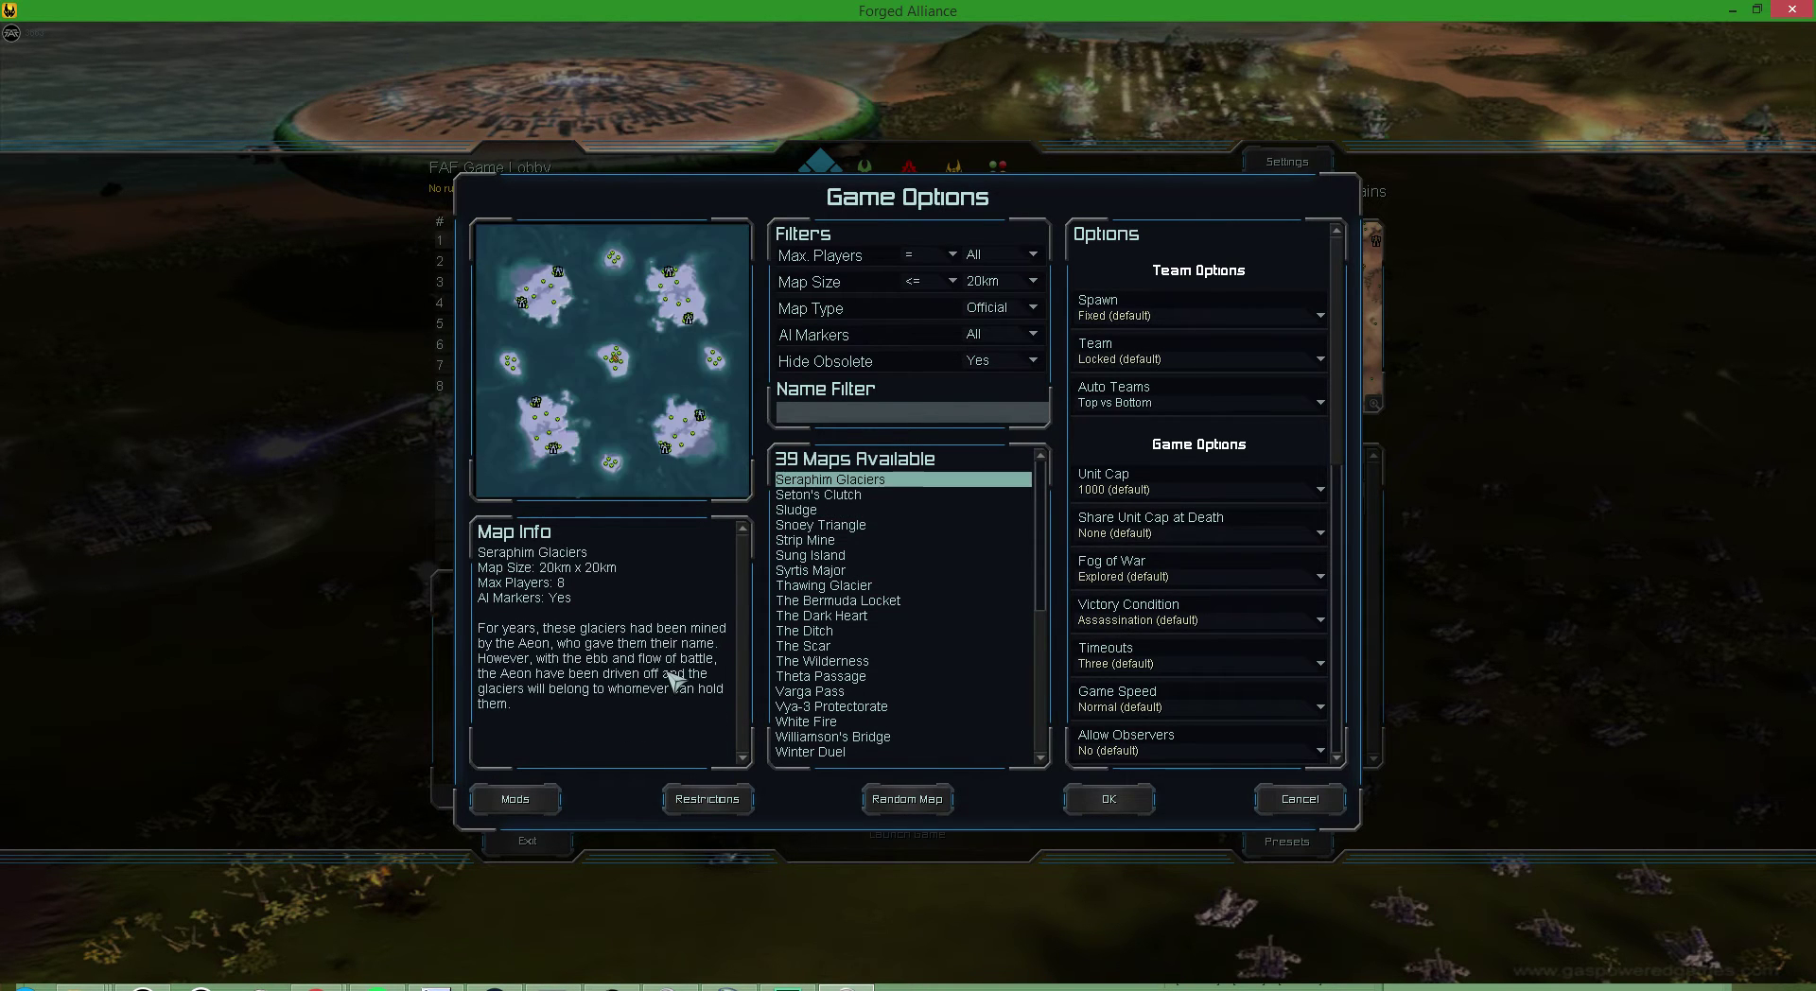
# - Compare the Roanoke Abyss, Paradise, and Open Palms previews and choose Paradise as the lobby's map
pyautogui.press('Down')
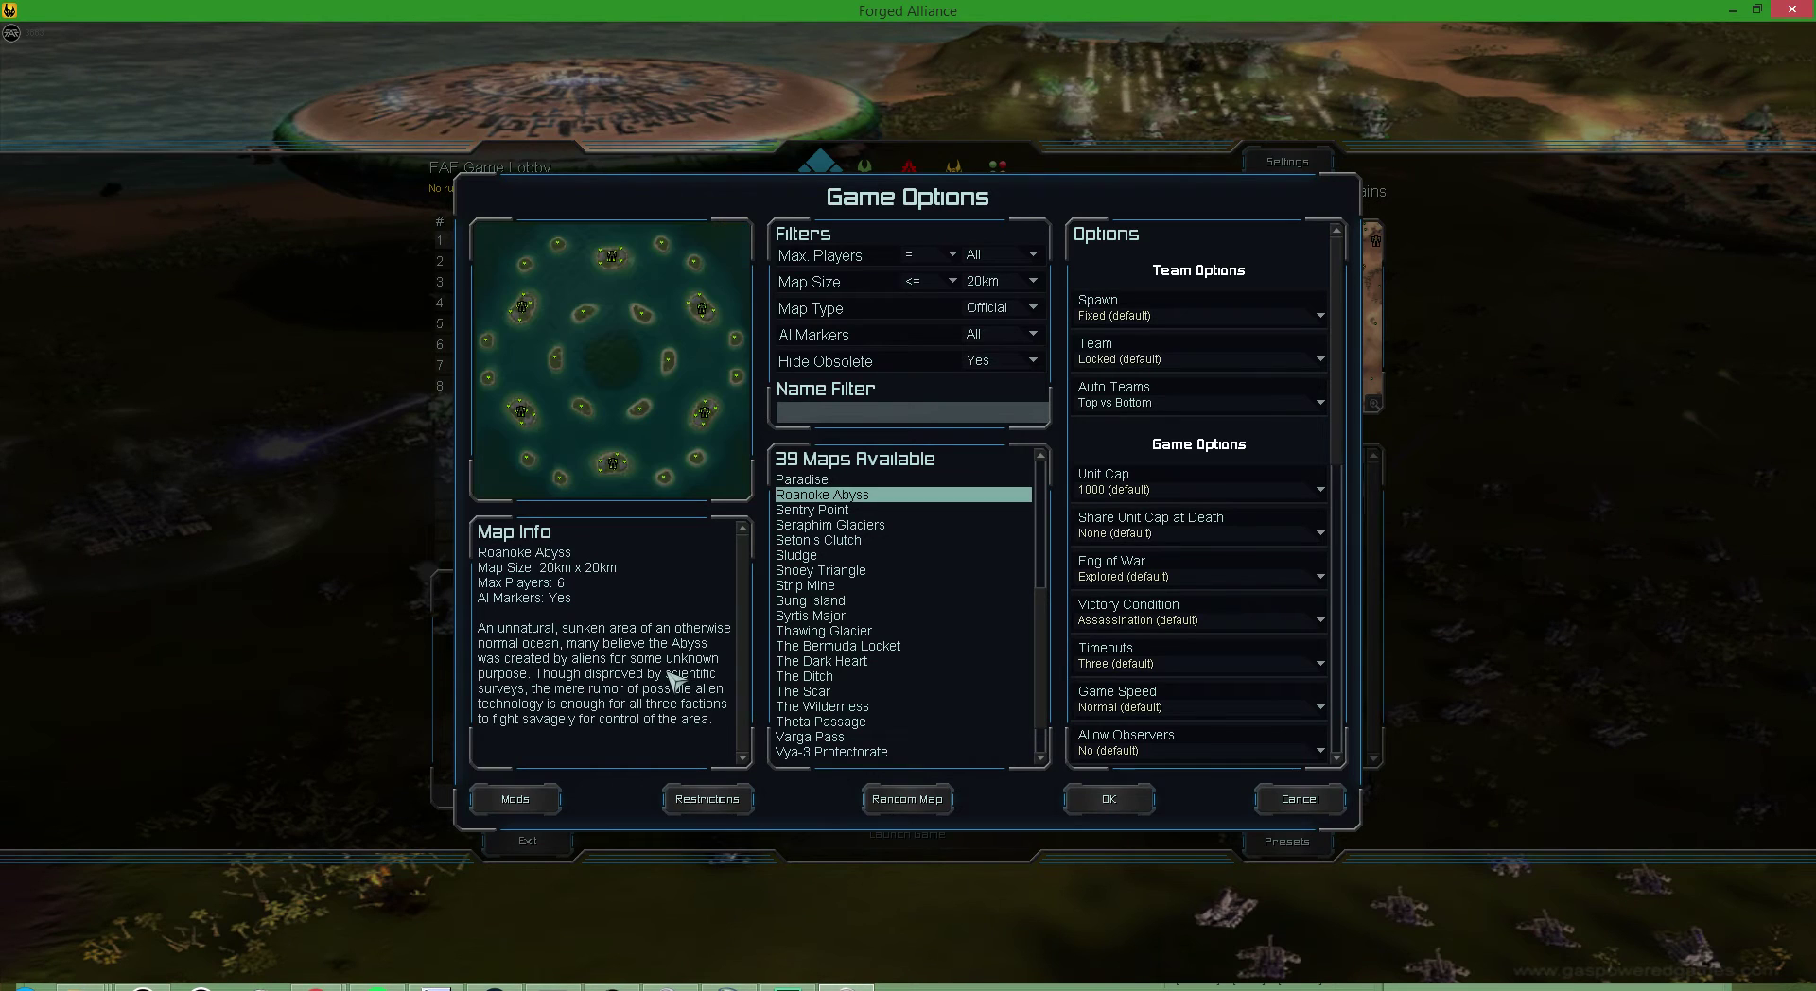
pyautogui.press('Up')
pyautogui.press('Down')
pyautogui.press('Up')
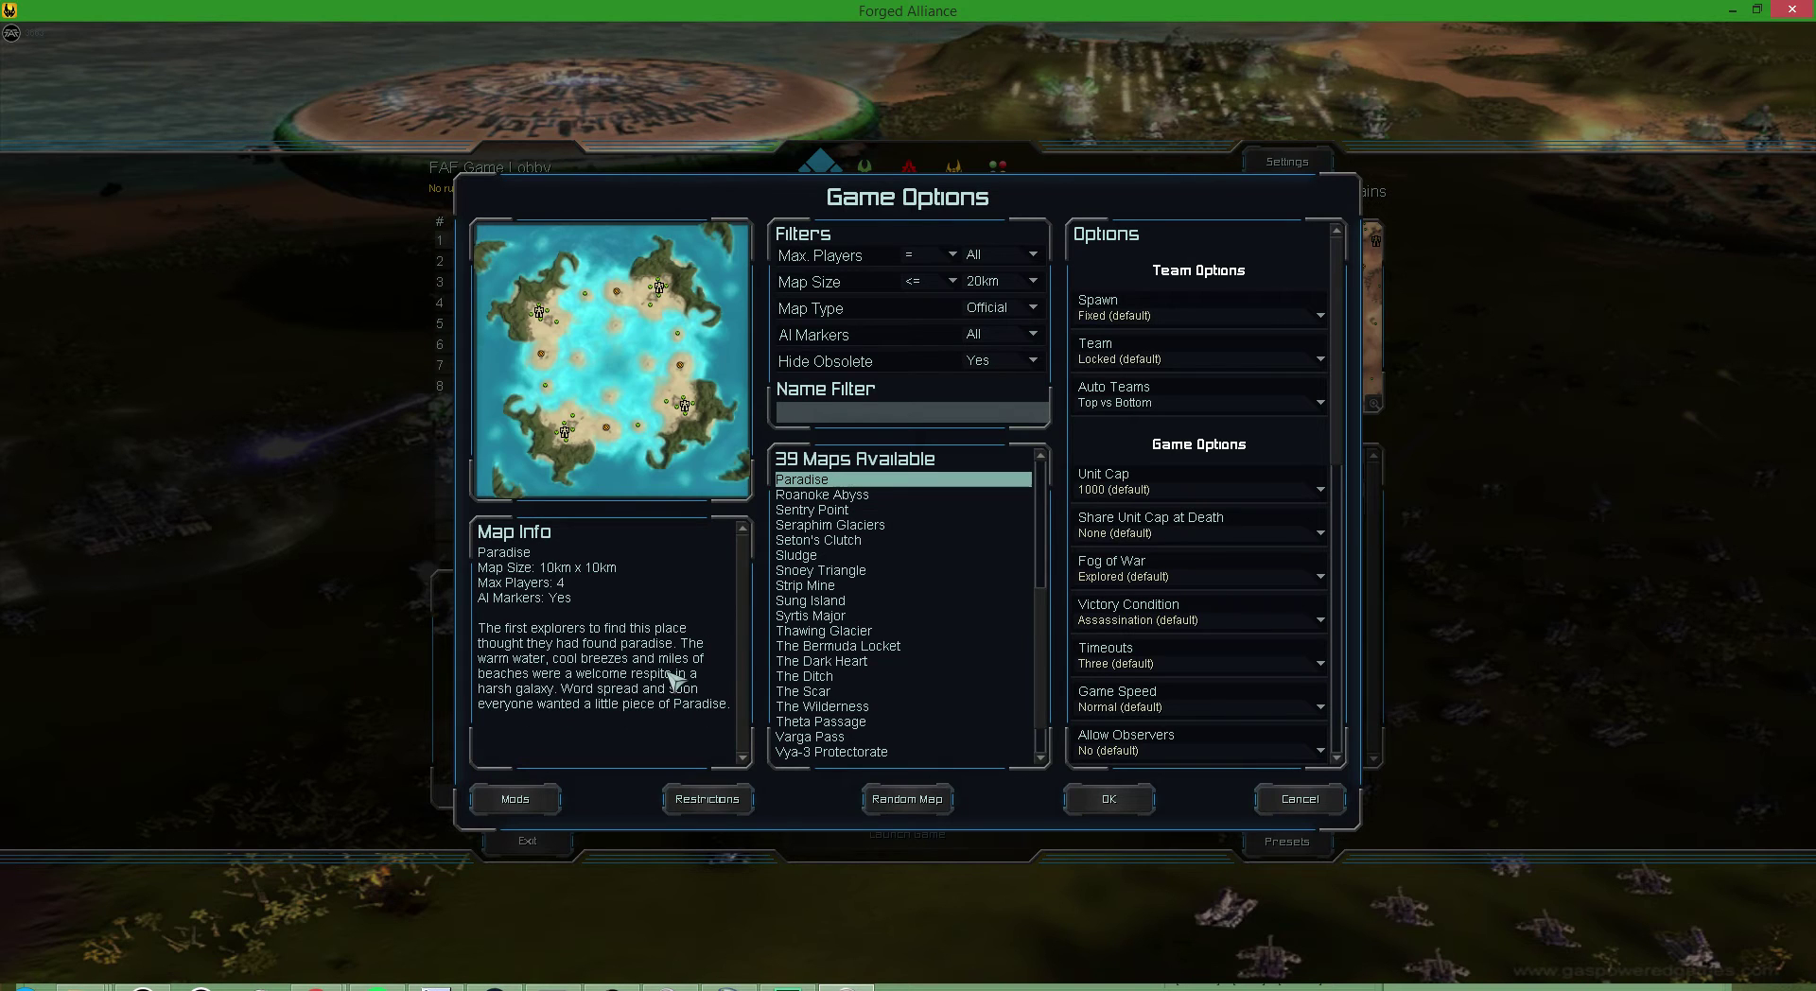
pyautogui.press('Up')
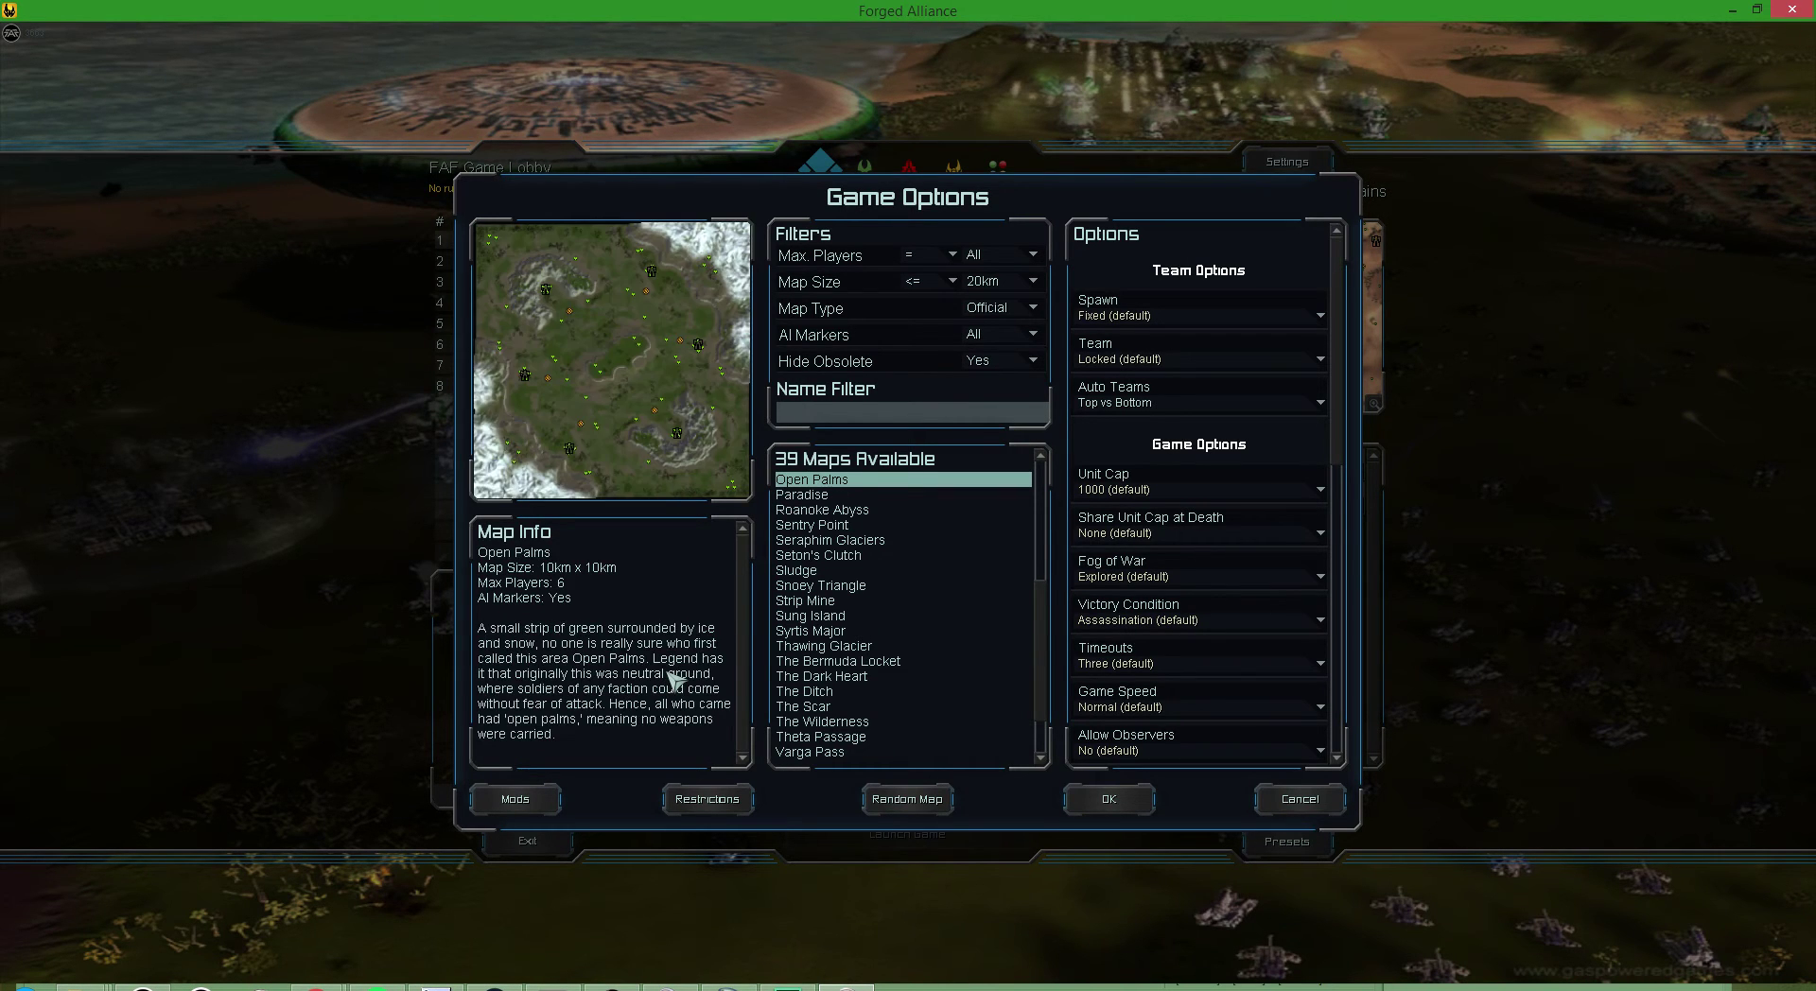
pyautogui.press('Up')
pyautogui.press('Down')
pyautogui.press('Down')
pyautogui.press('Return')
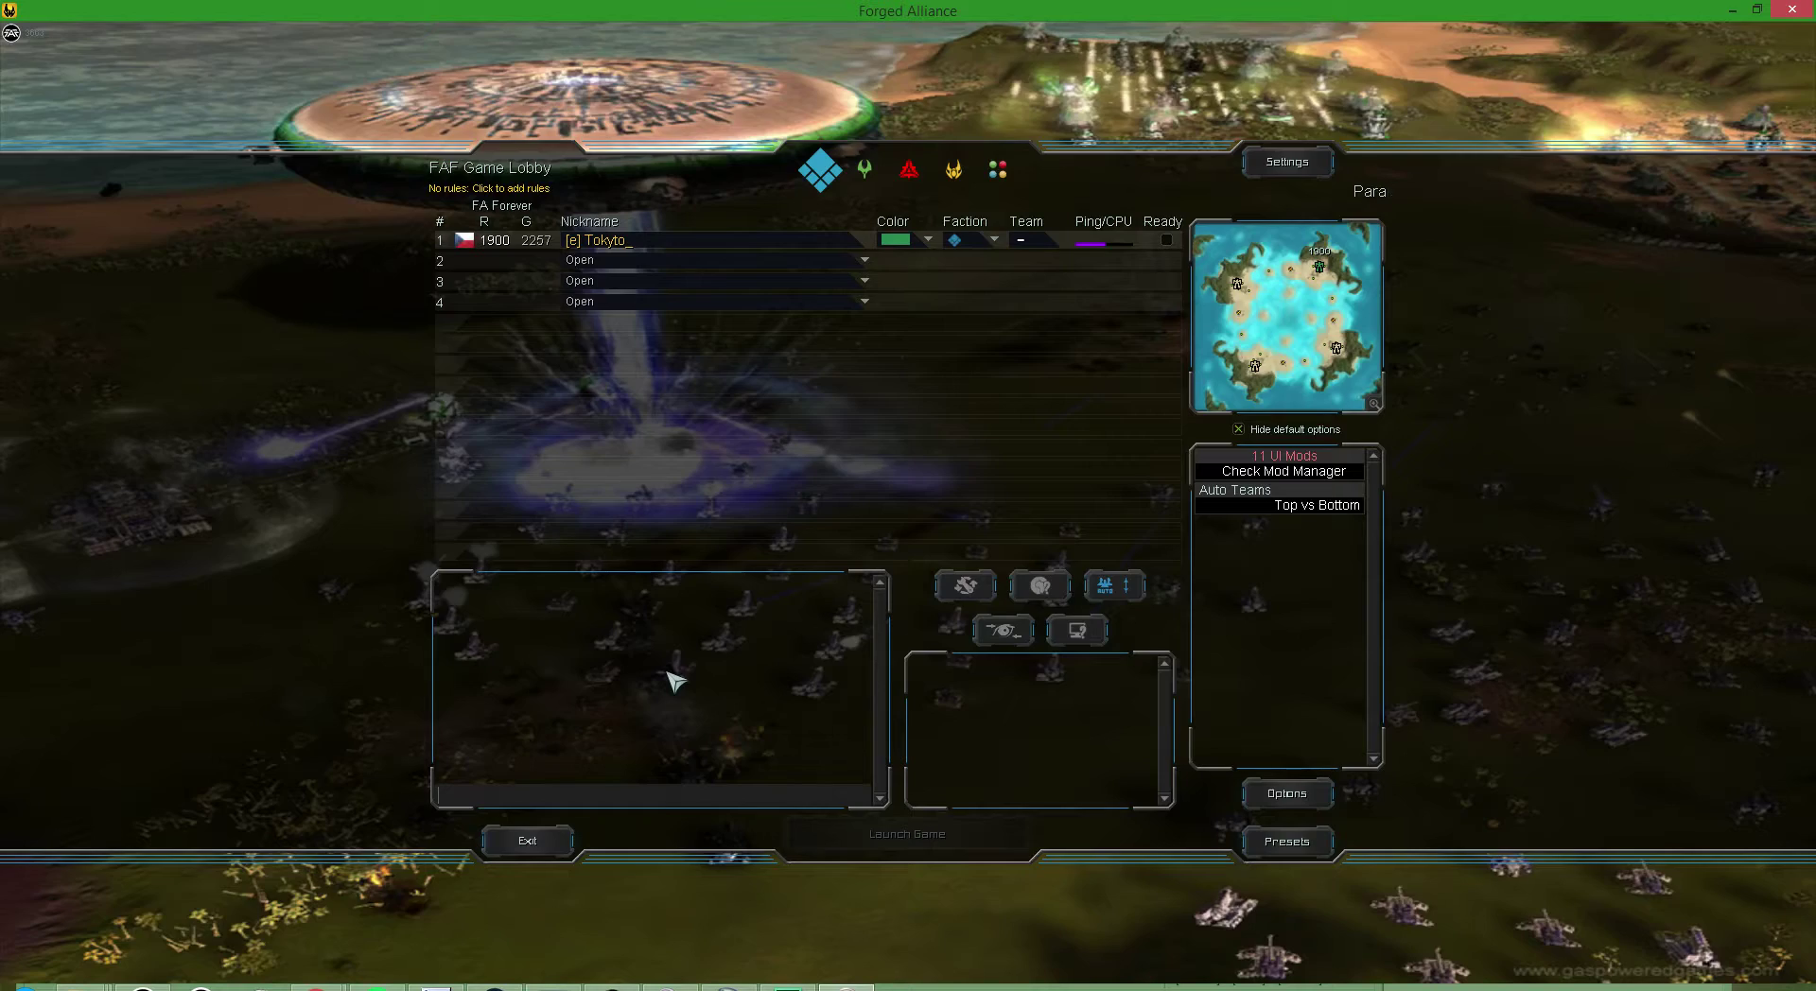
# - Examine the enlarged preview of the Paradise map and reopen the game options
pyautogui.click(1377, 407)
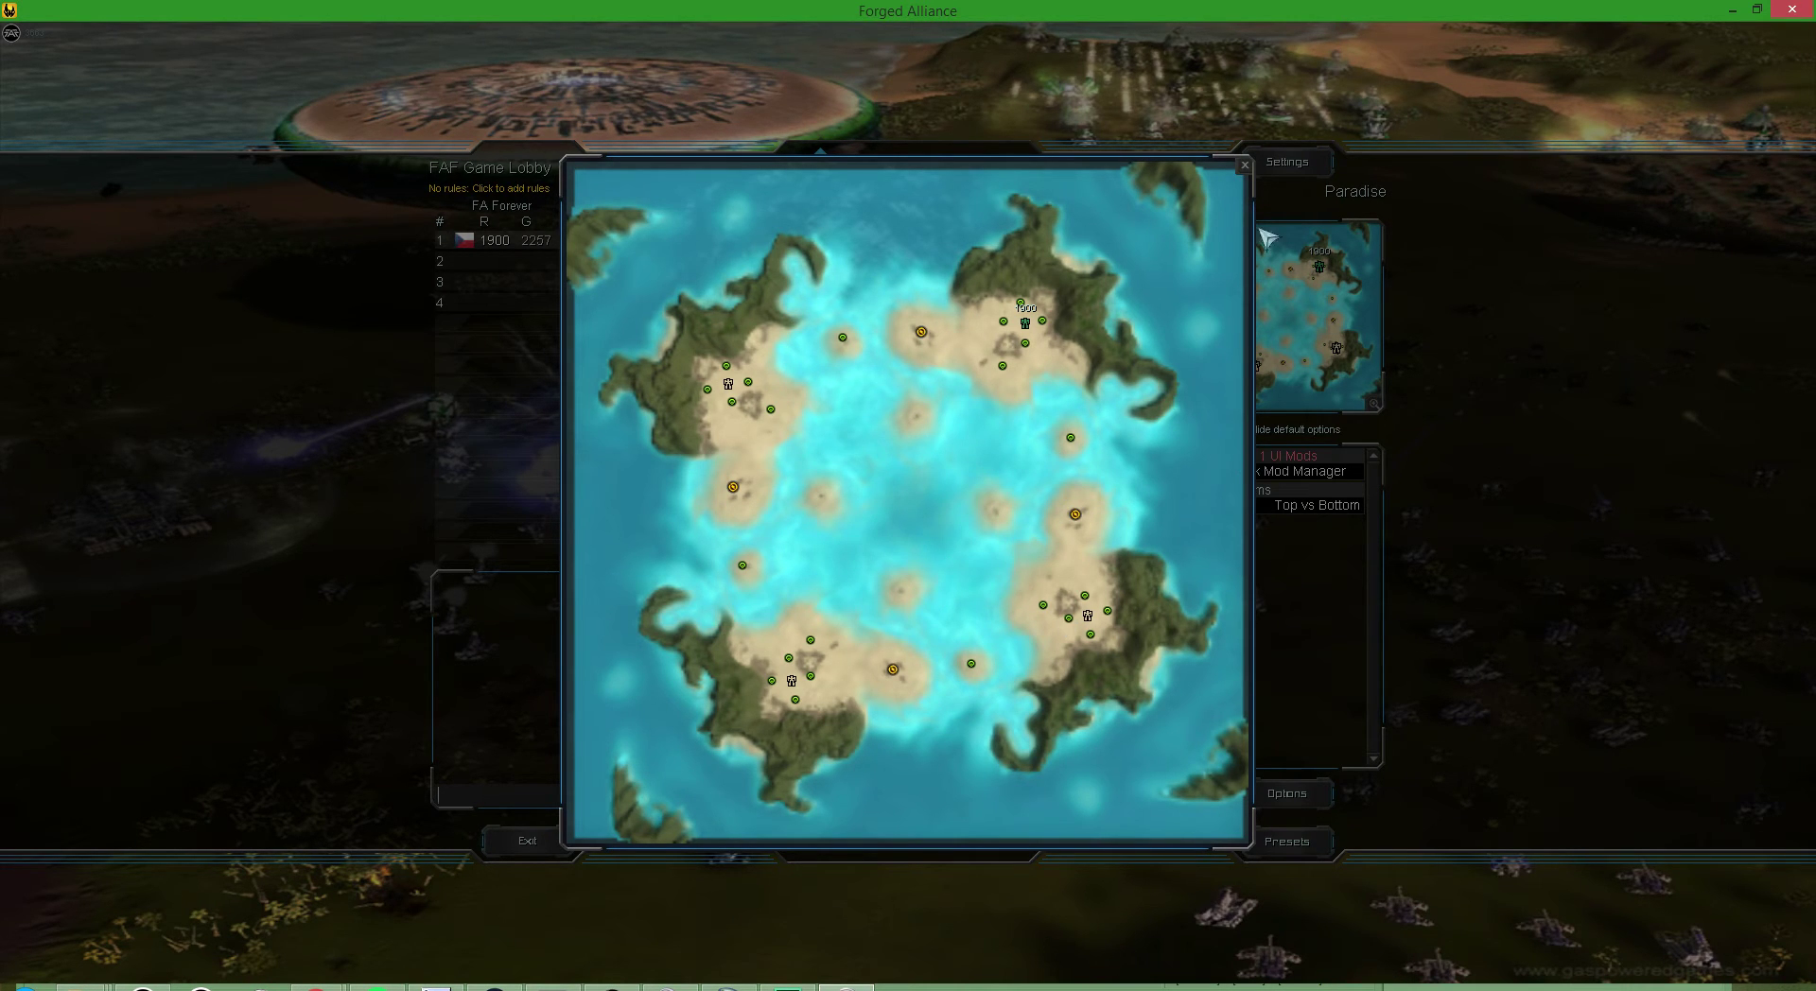
pyautogui.click(1245, 165)
pyautogui.click(1286, 794)
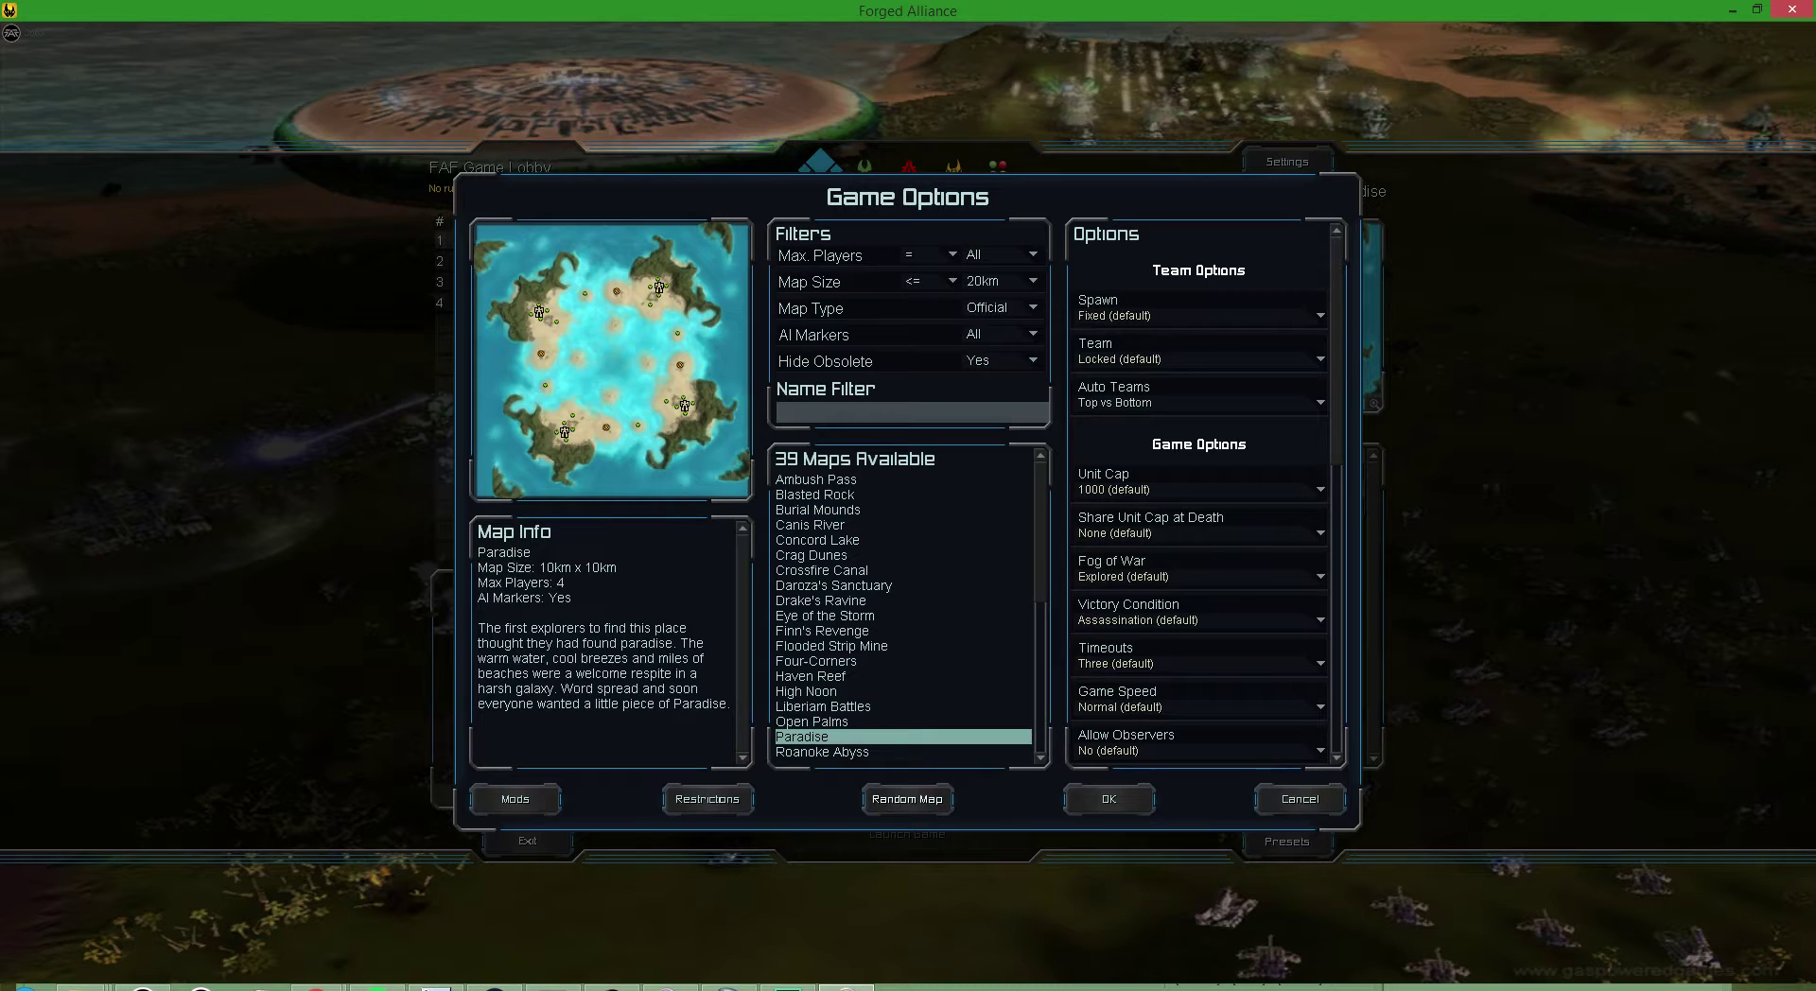
# - Preview the maps listed before Paradise, from Open Palms back to Finn's Revenge
pyautogui.press('Up')
pyautogui.press('Up')
pyautogui.press('Up')
pyautogui.press('Up')
pyautogui.press('Down')
pyautogui.press('Down')
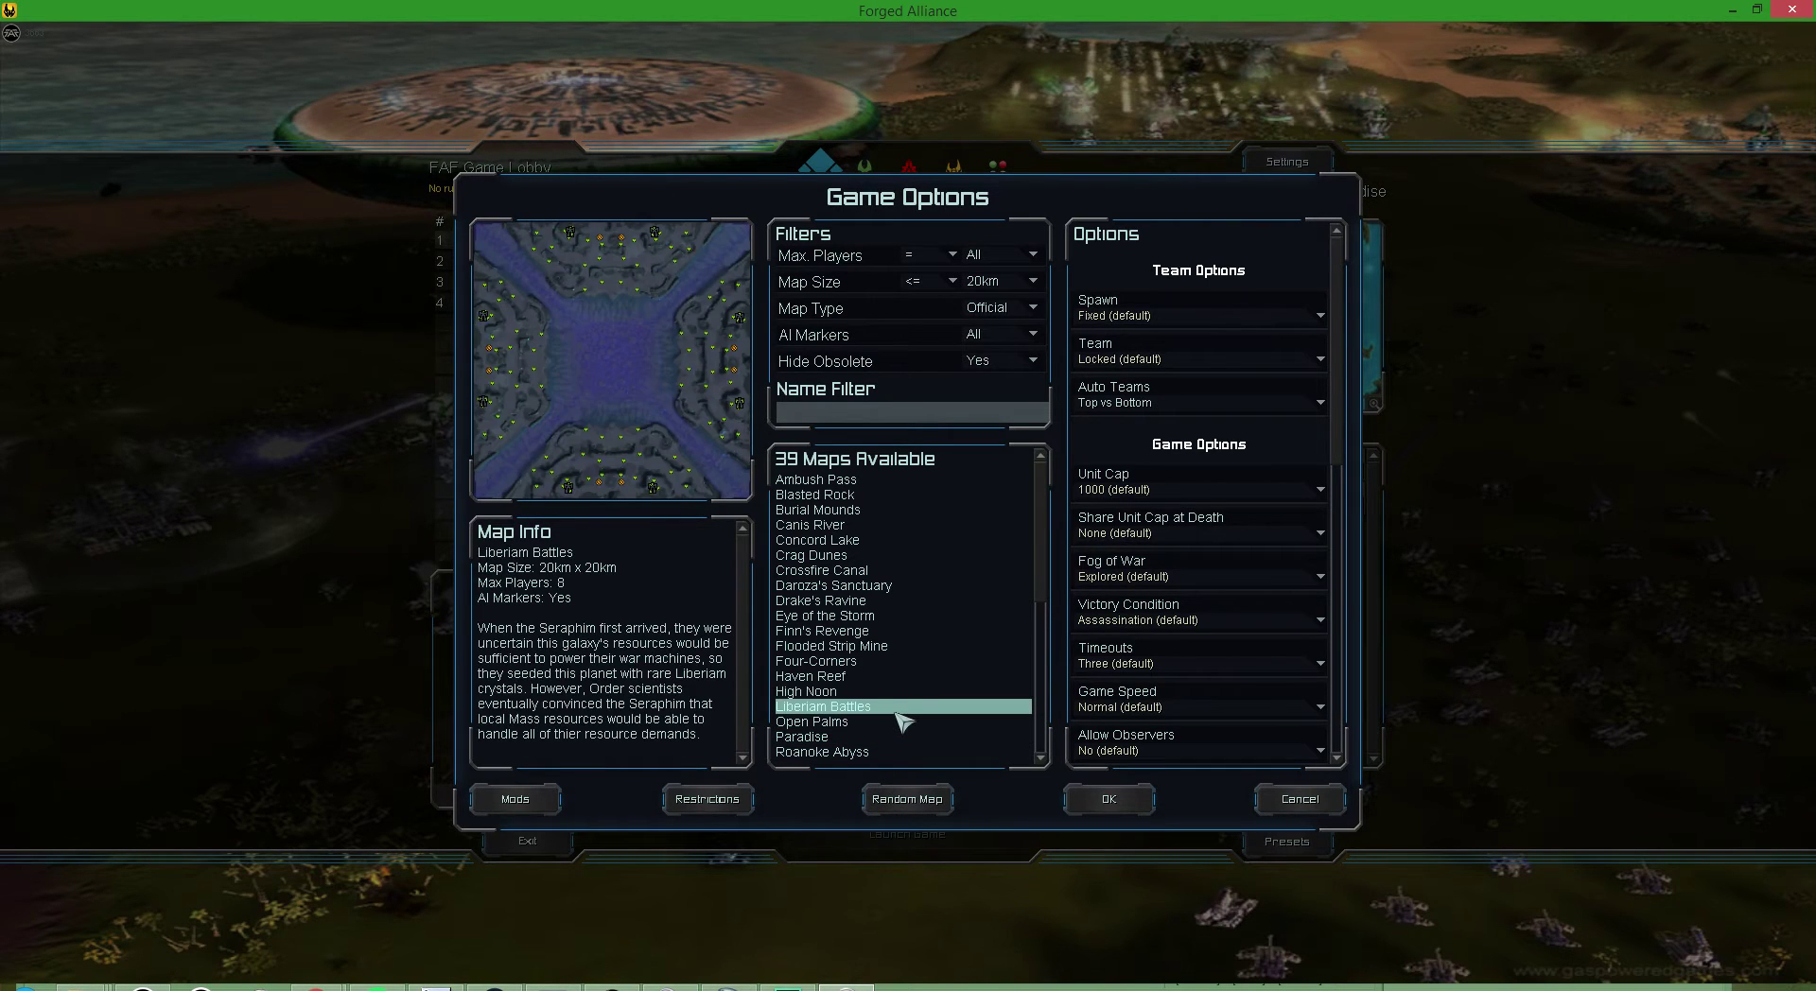
pyautogui.press('Up')
pyautogui.press('Up')
pyautogui.press('Up')
pyautogui.press('Up')
pyautogui.press('Up')
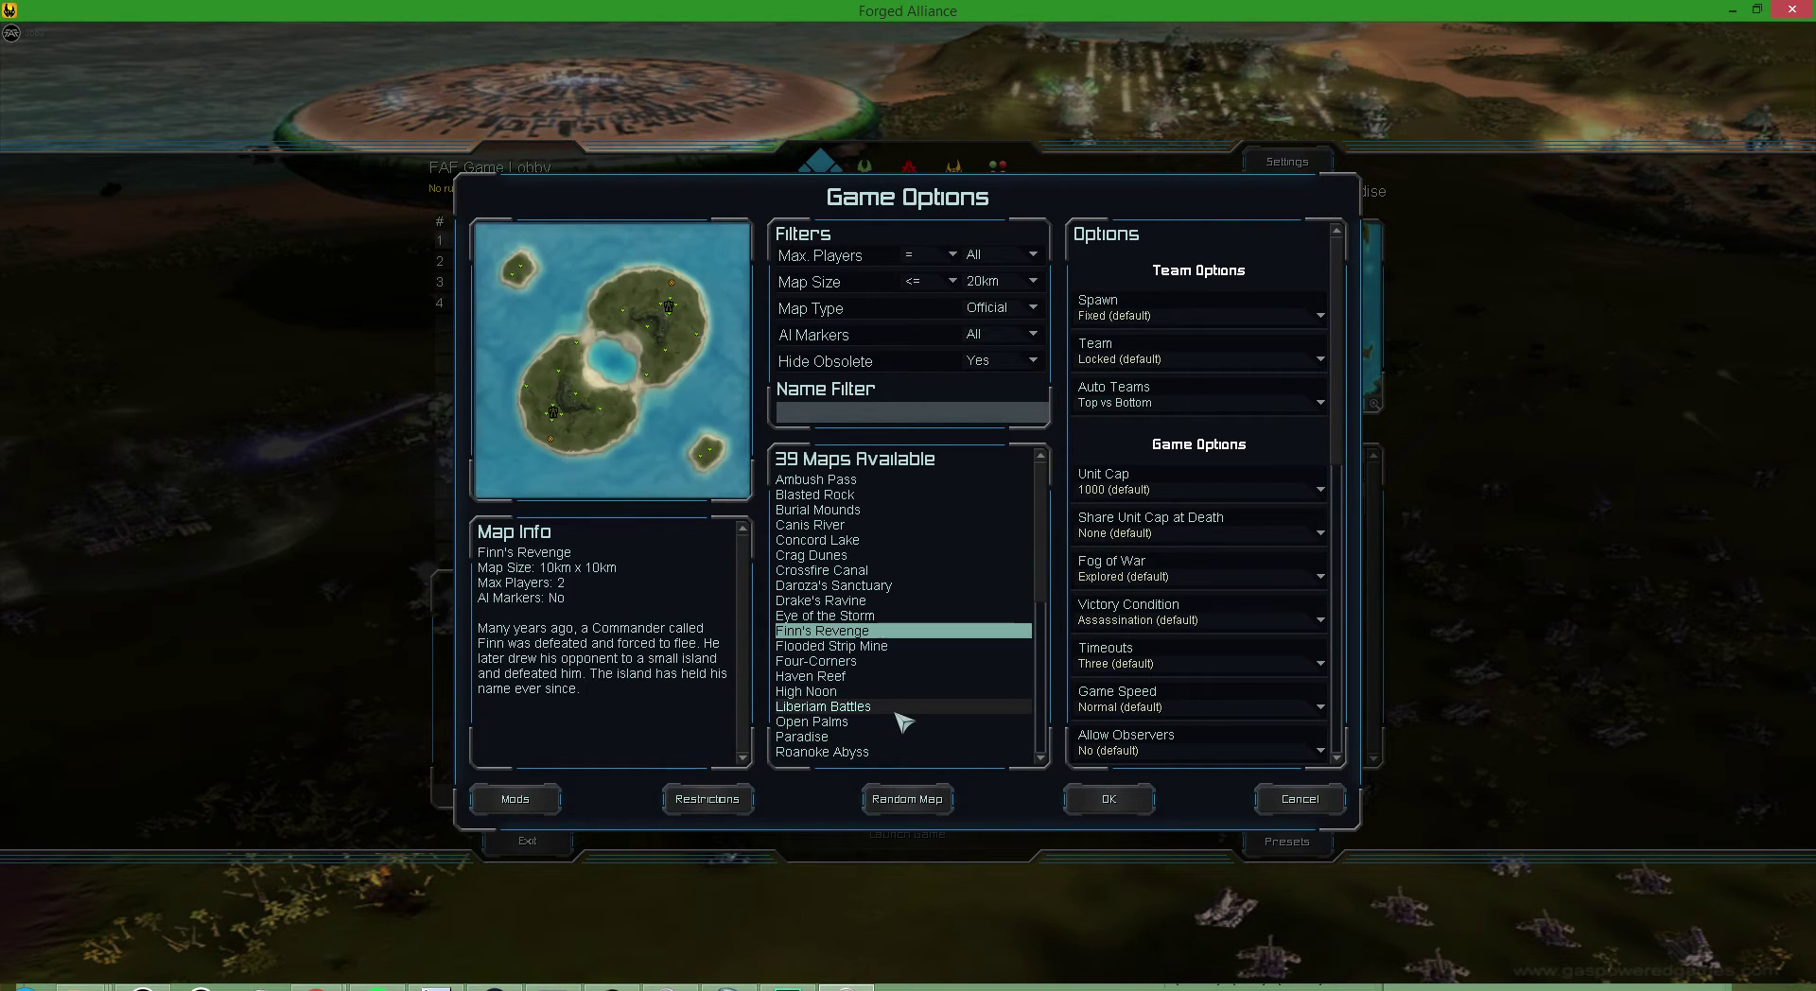
# - Continue previewing the earlier maps through Daroza's Sanctuary back to Canis River
pyautogui.press('Down')
pyautogui.press('Up')
pyautogui.press('Up')
pyautogui.press('Up')
pyautogui.press('Up')
pyautogui.press('Up')
pyautogui.press('Up')
pyautogui.press('Up')
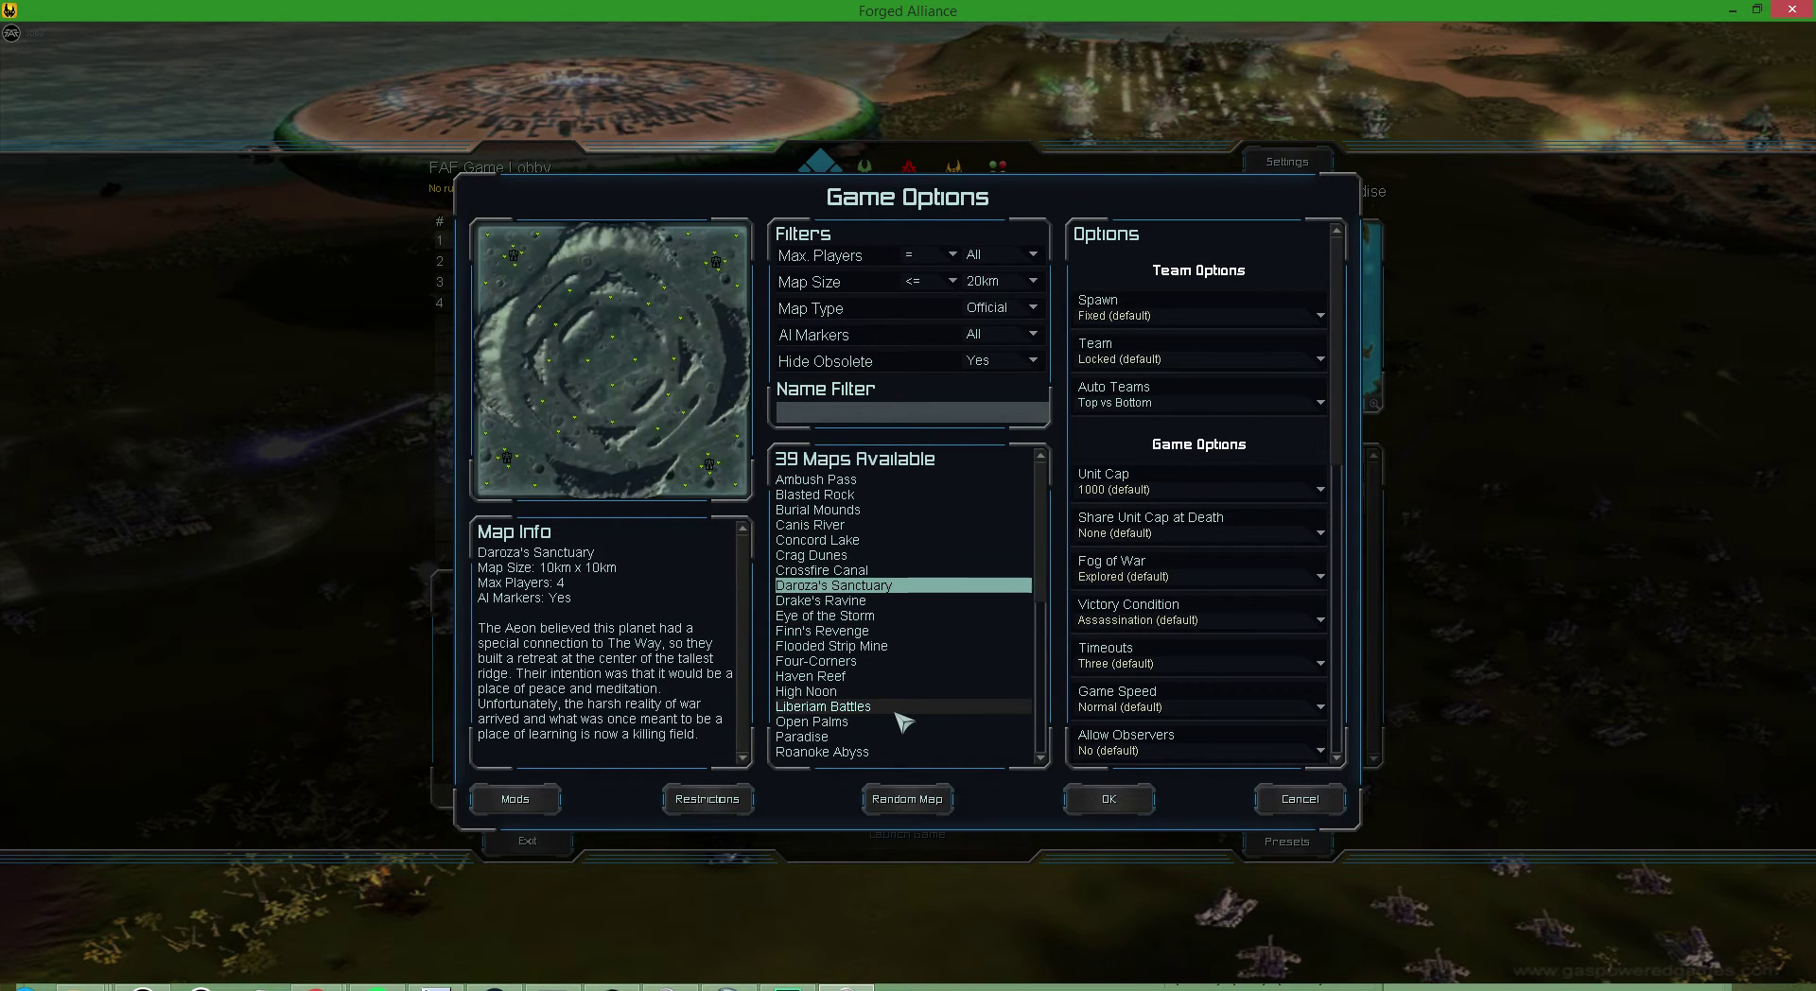
pyautogui.press('Up')
# - Compare the preview of Paradise with that of Roanoke Abyss
pyautogui.scroll(-5, 903, 722)
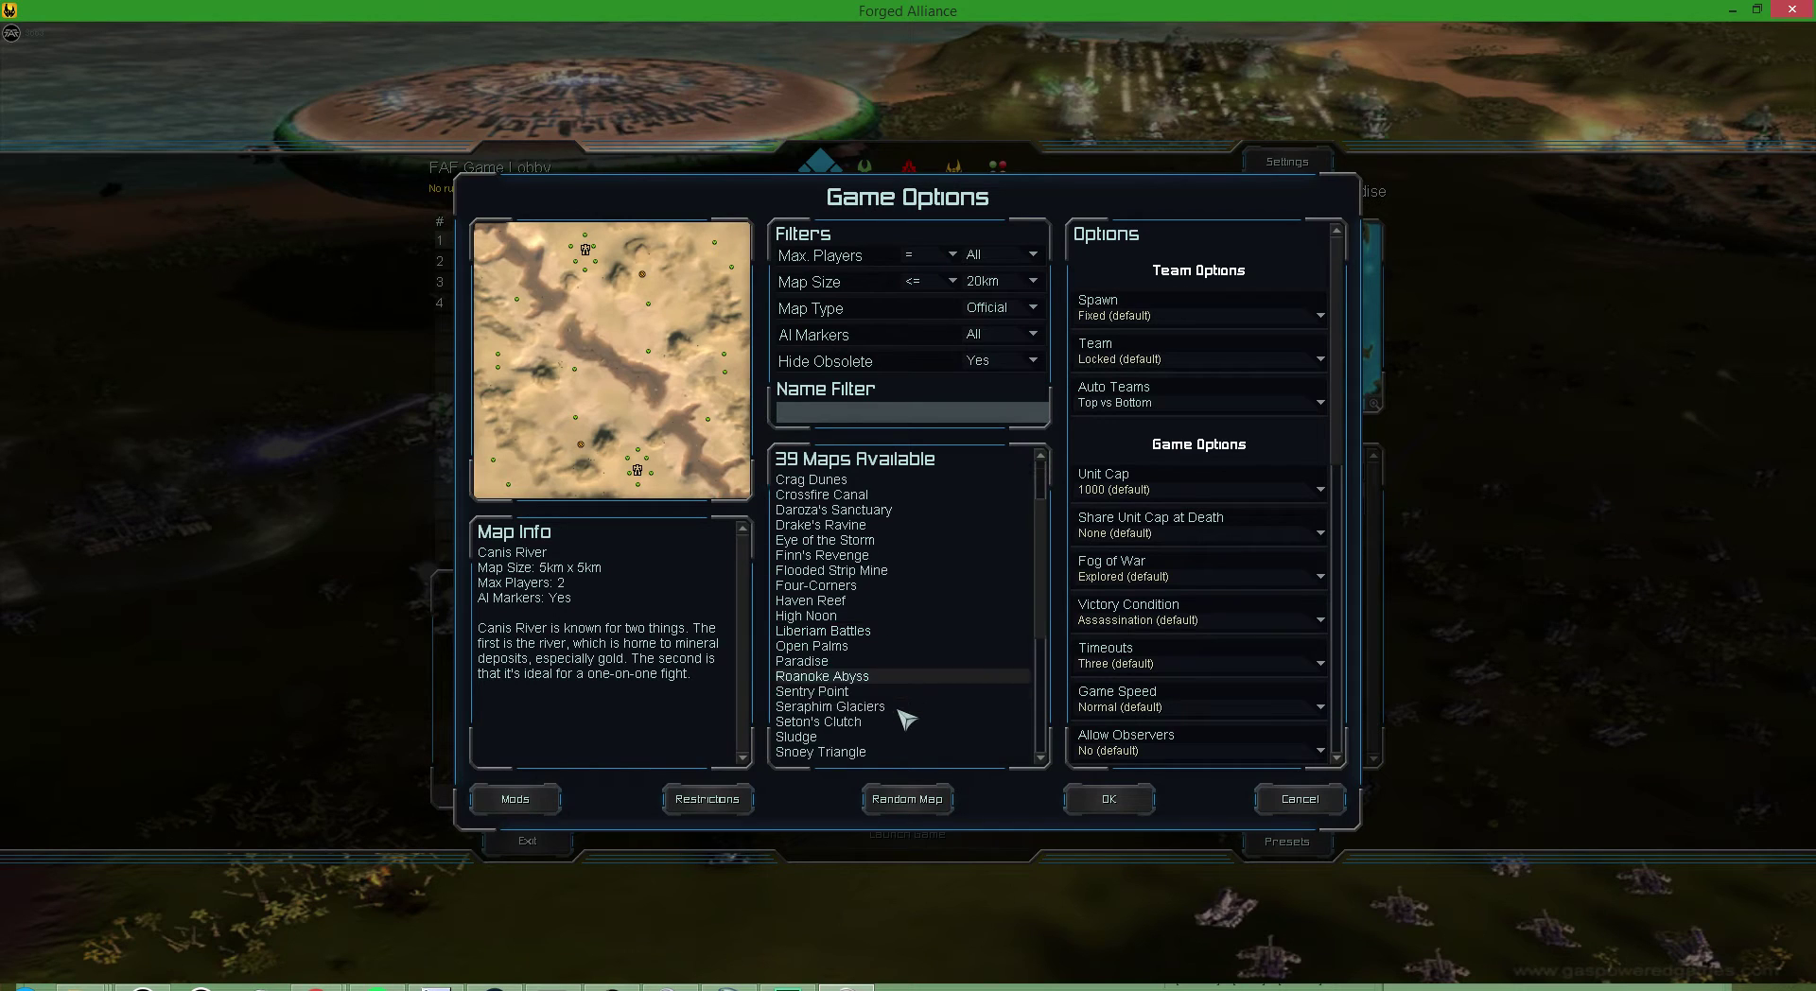
pyautogui.click(931, 601)
pyautogui.press('Up')
pyautogui.press('Up')
pyautogui.press('Down')
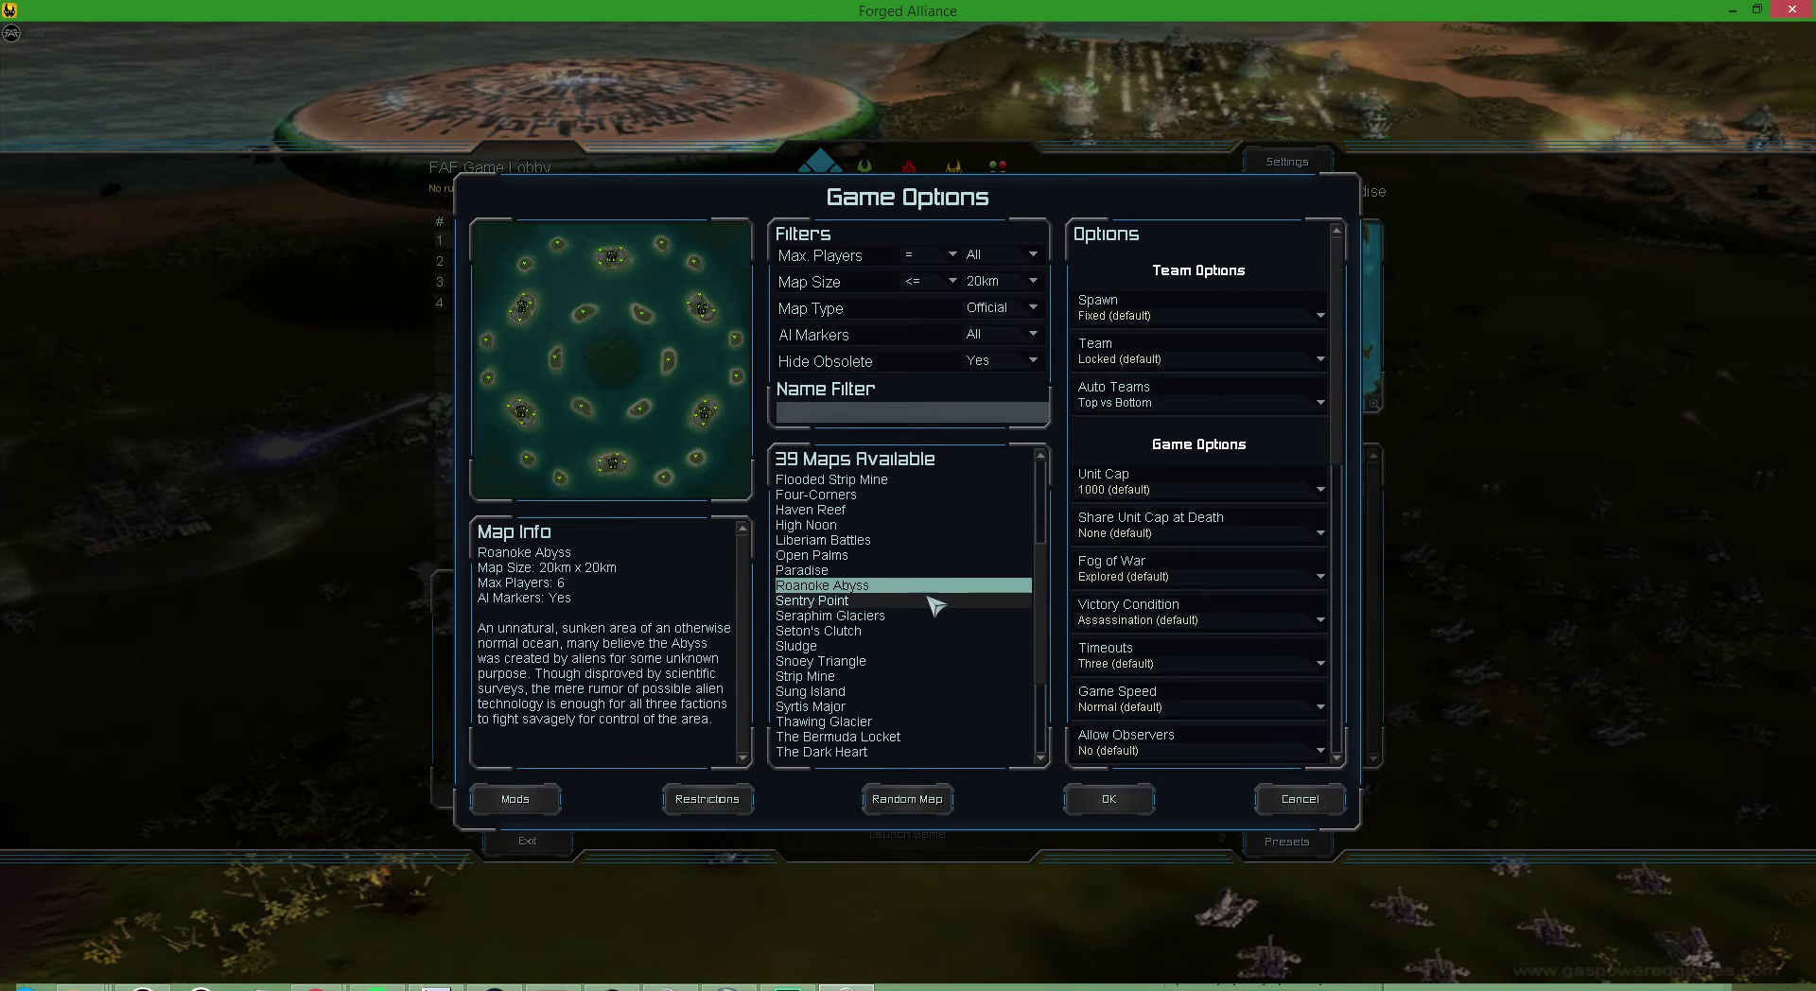
pyautogui.press('Up')
pyautogui.press('Down')
pyautogui.press('Up')
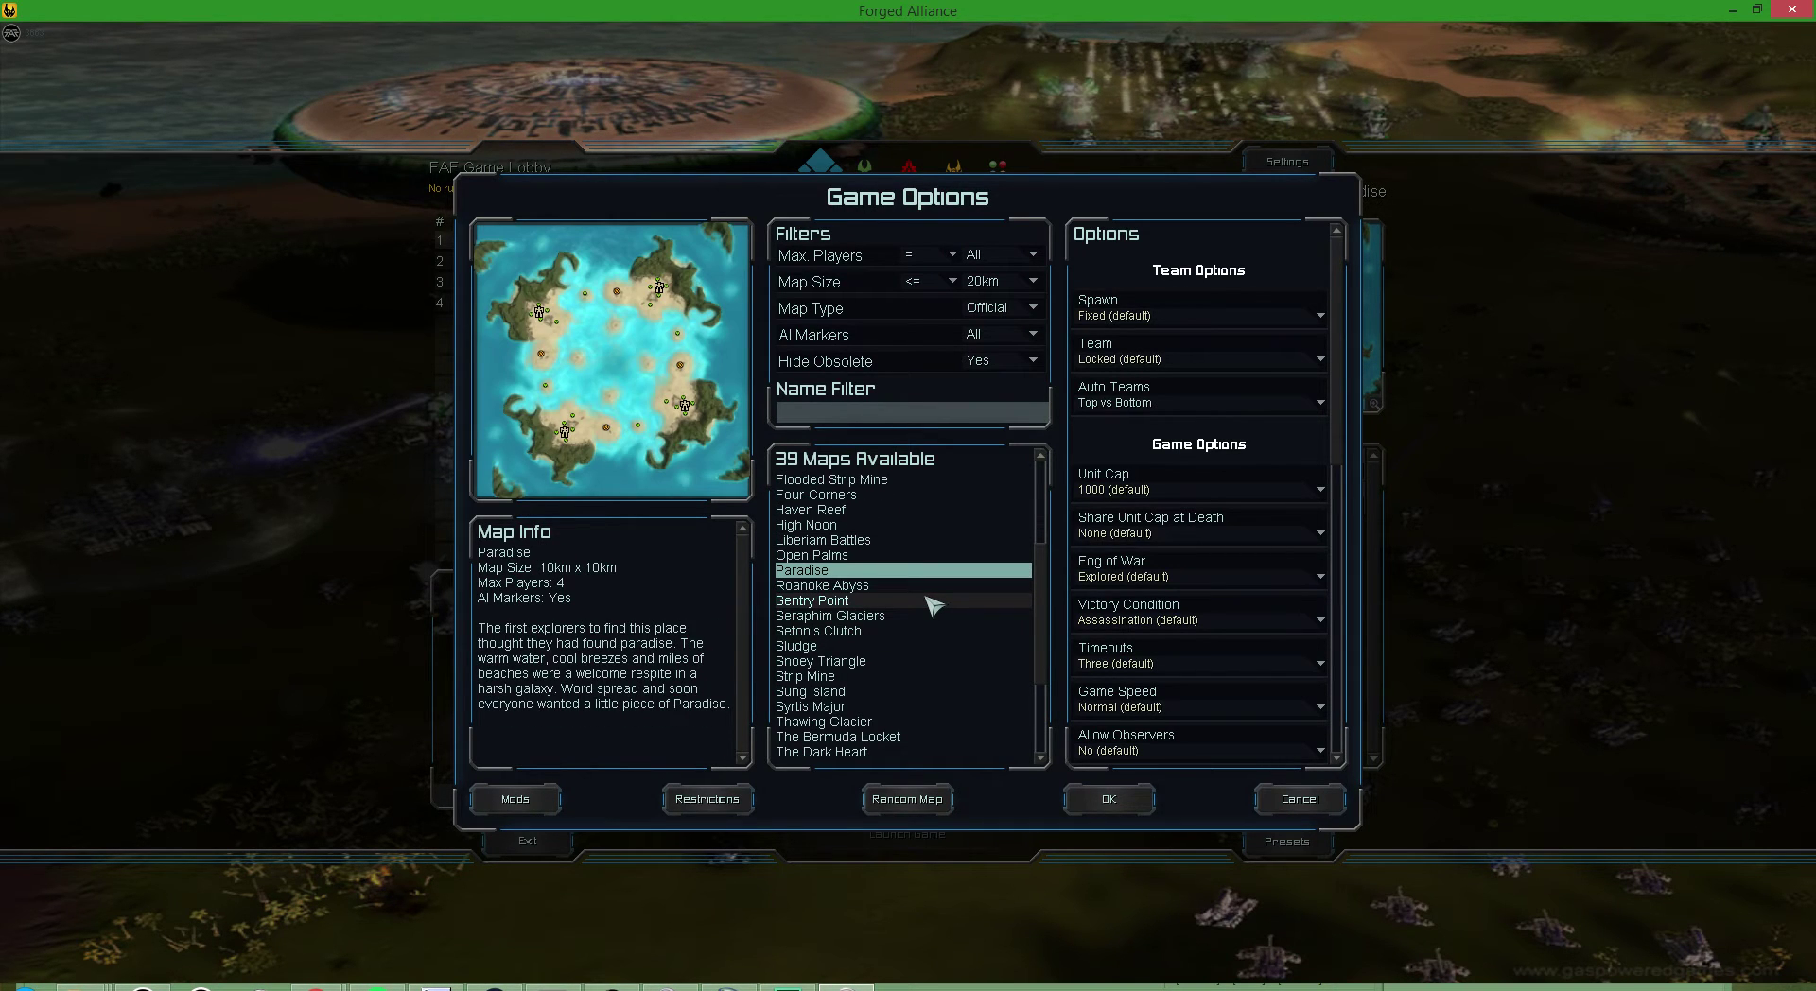
pyautogui.press('Down')
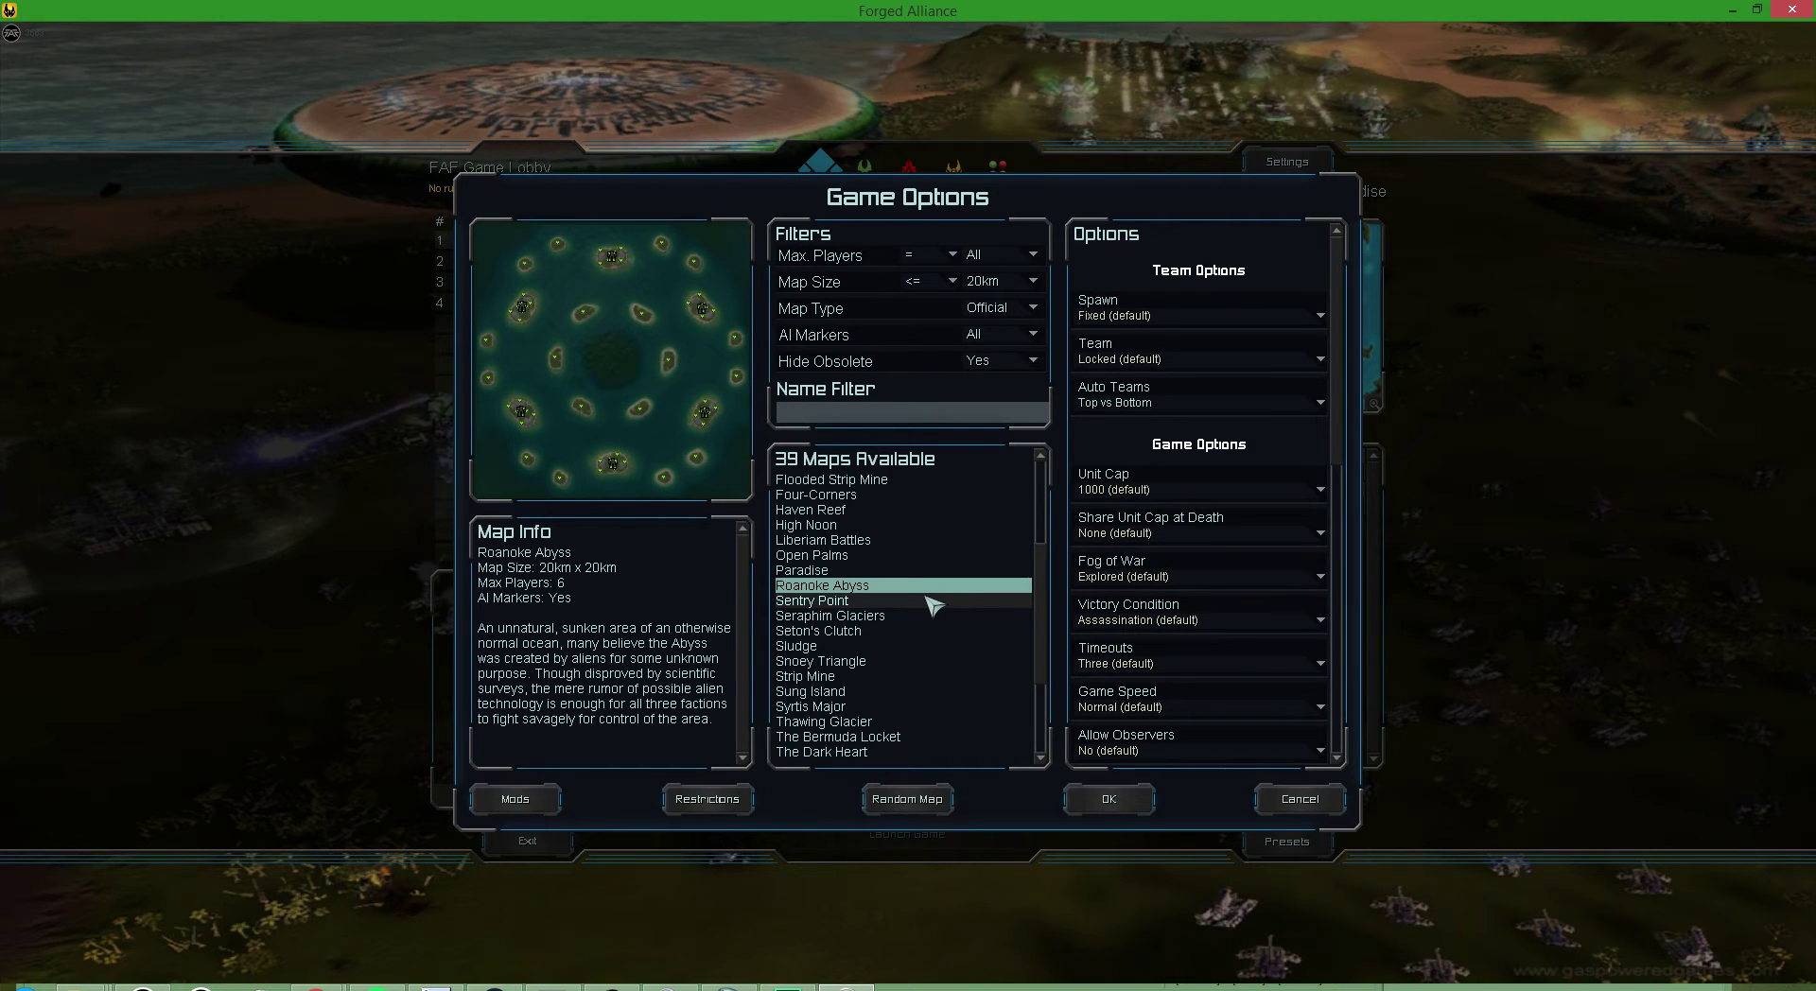
# - Preview the maps listed after Roanoke Abyss, through Seraphim Glaciers and Seton's Clutch down to Snoey Triangle
pyautogui.press('Down')
pyautogui.press('Down')
pyautogui.press('Down')
pyautogui.press('Down')
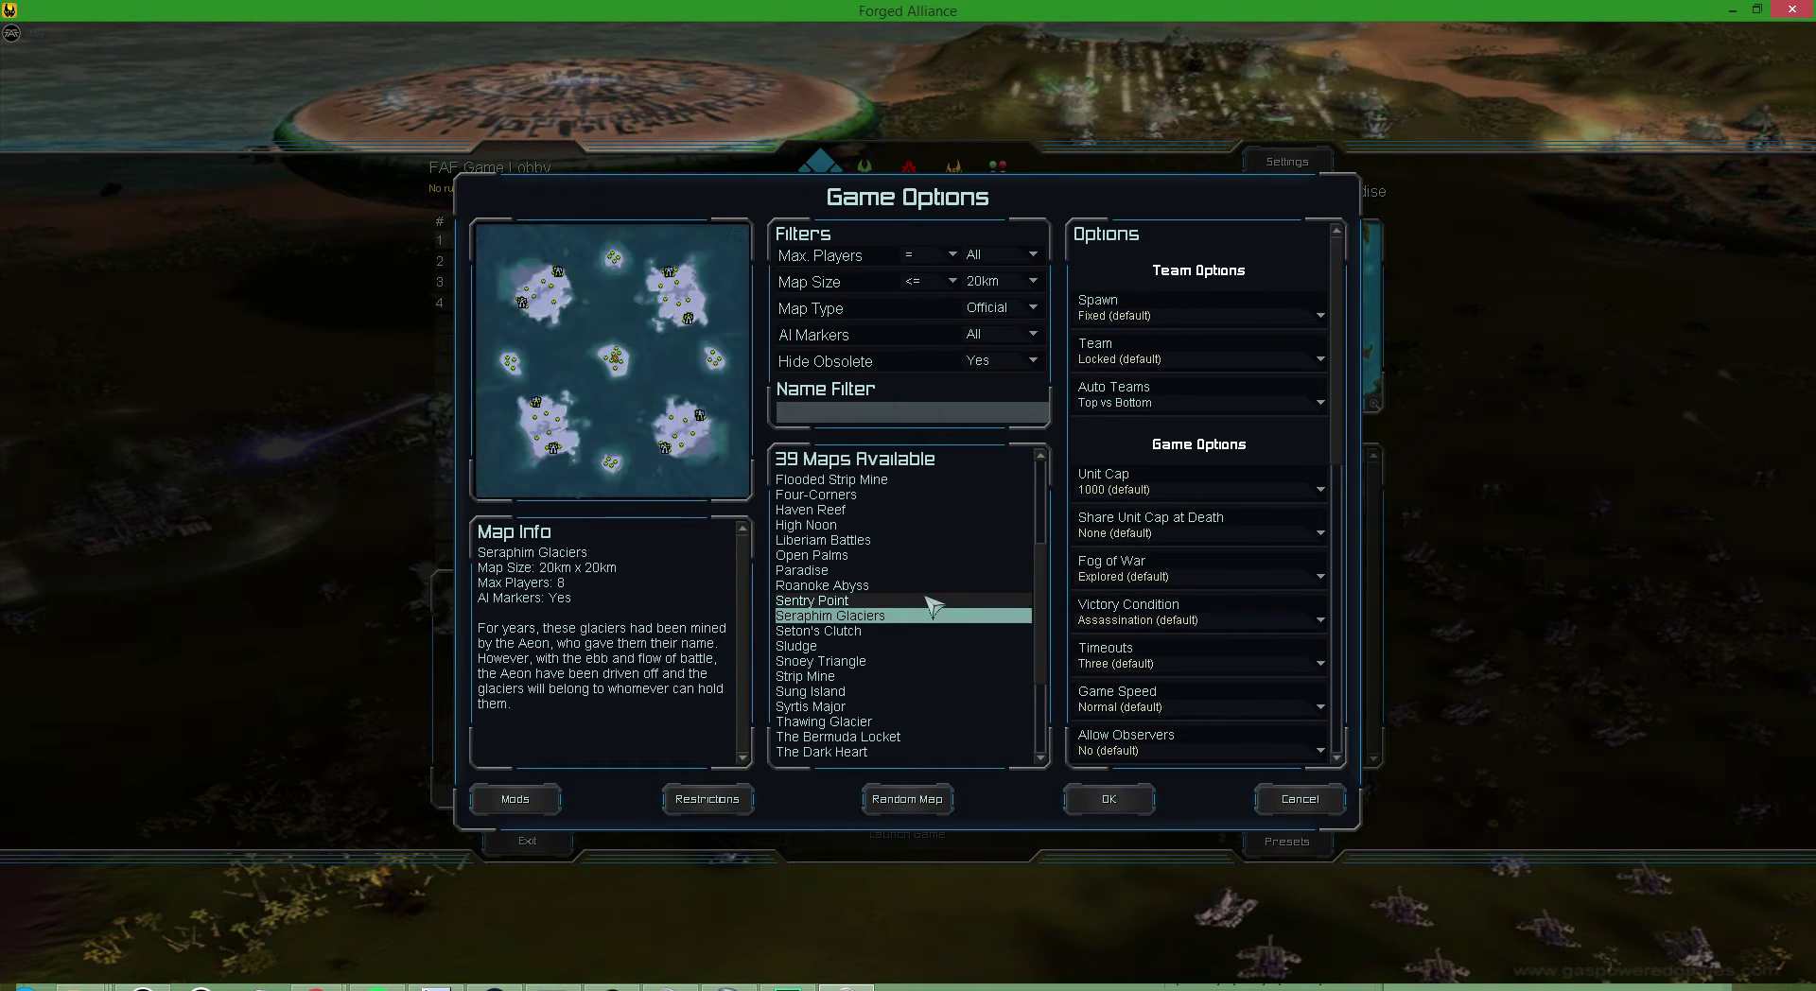
pyautogui.press('Up')
pyautogui.press('Up')
pyautogui.press('Down')
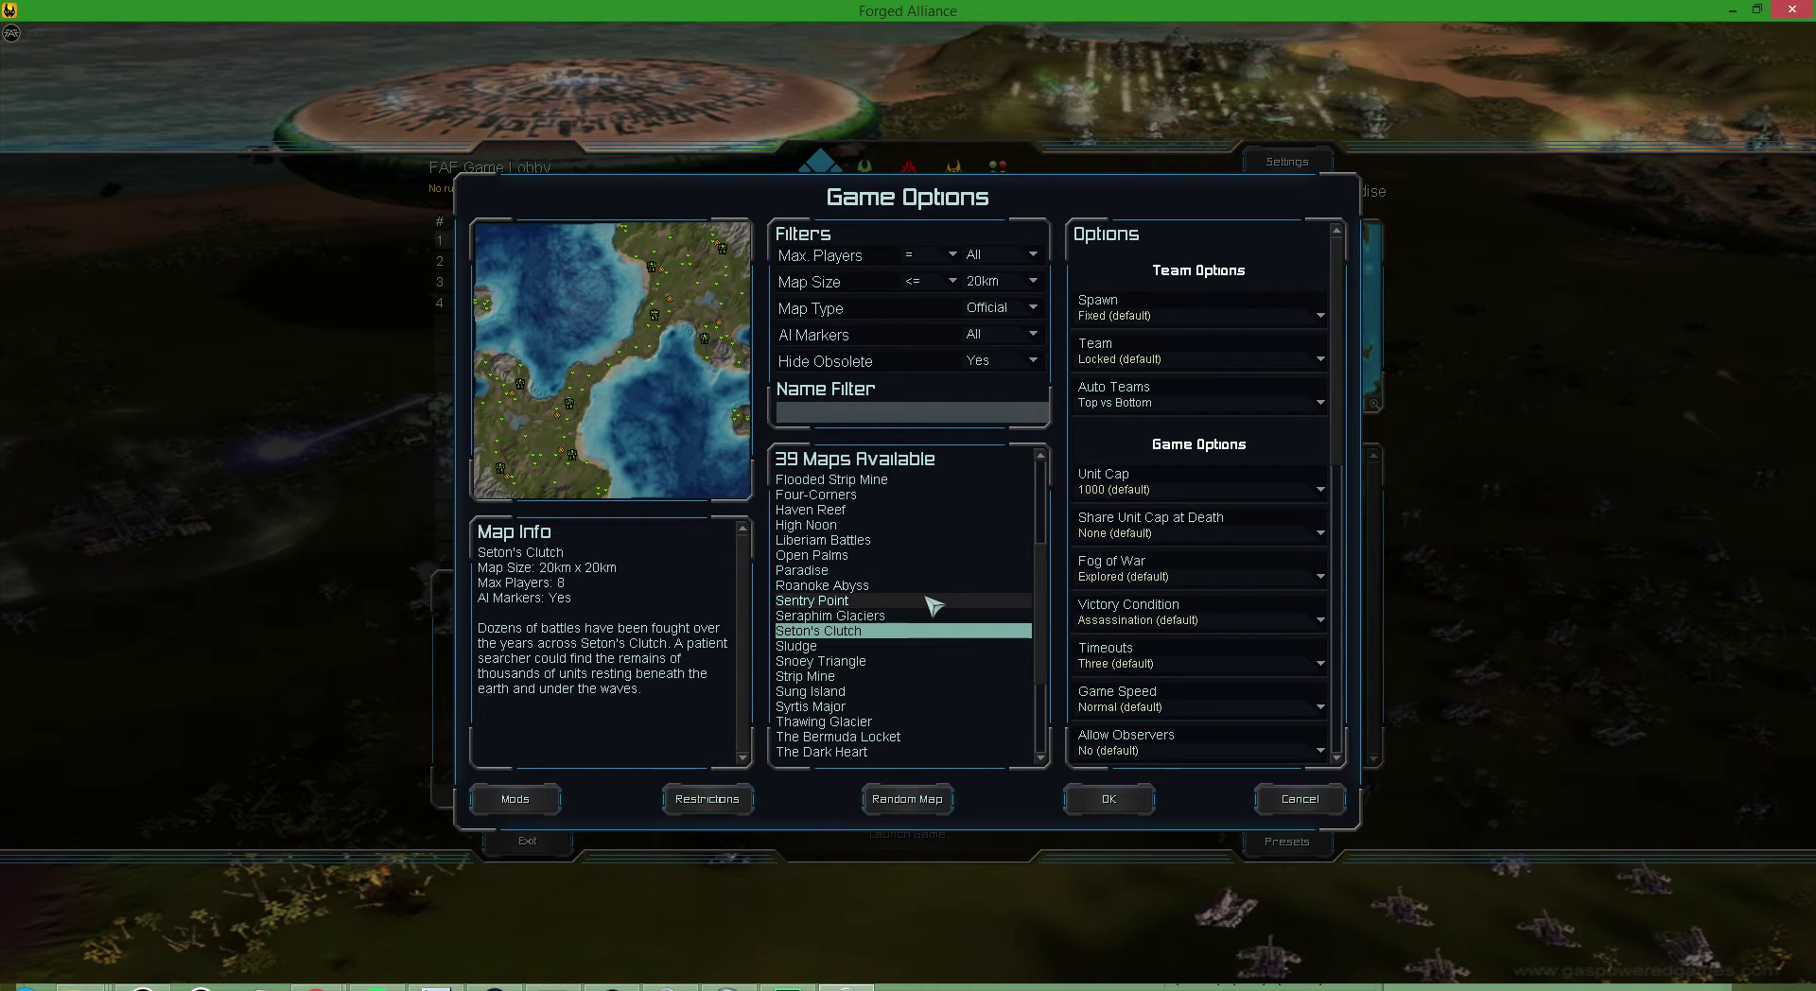
pyautogui.press('Down')
pyautogui.press('Down')
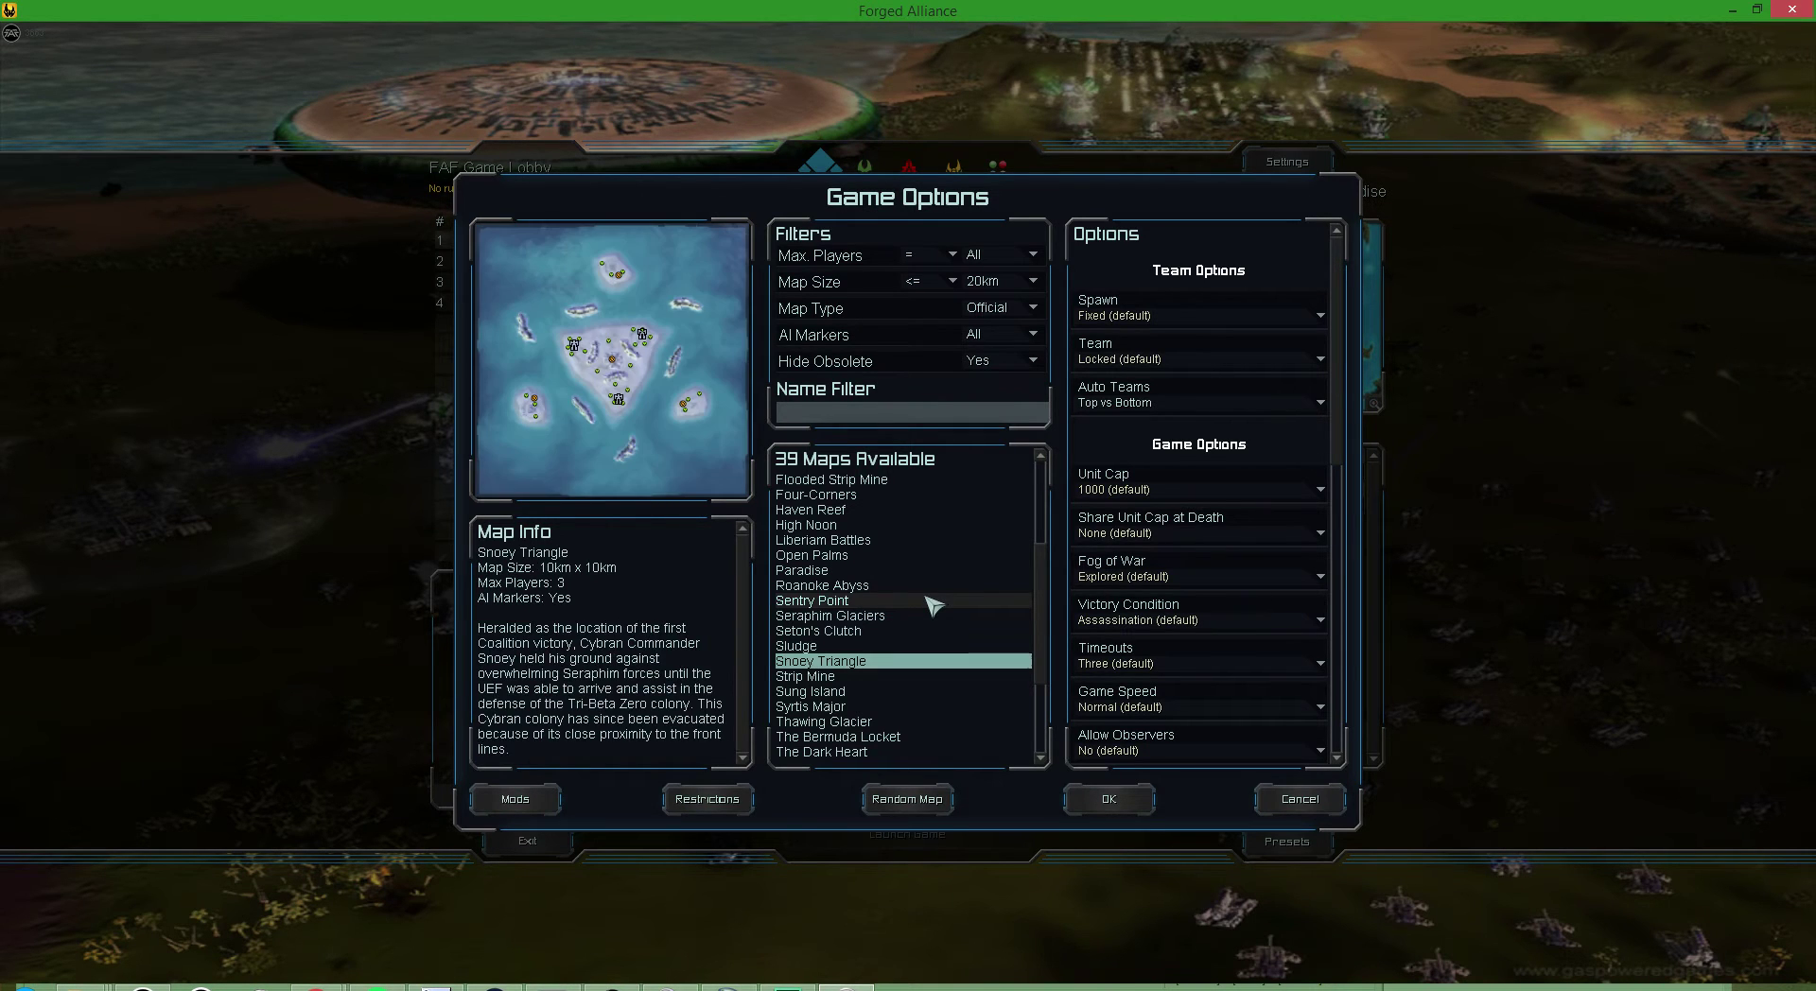
# - Continue previewing the official maps from Snoey Triangle through Sung Island down to The Ditch
pyautogui.press('Down')
pyautogui.press('Up')
pyautogui.press('Down')
pyautogui.press('Down')
pyautogui.press('Down')
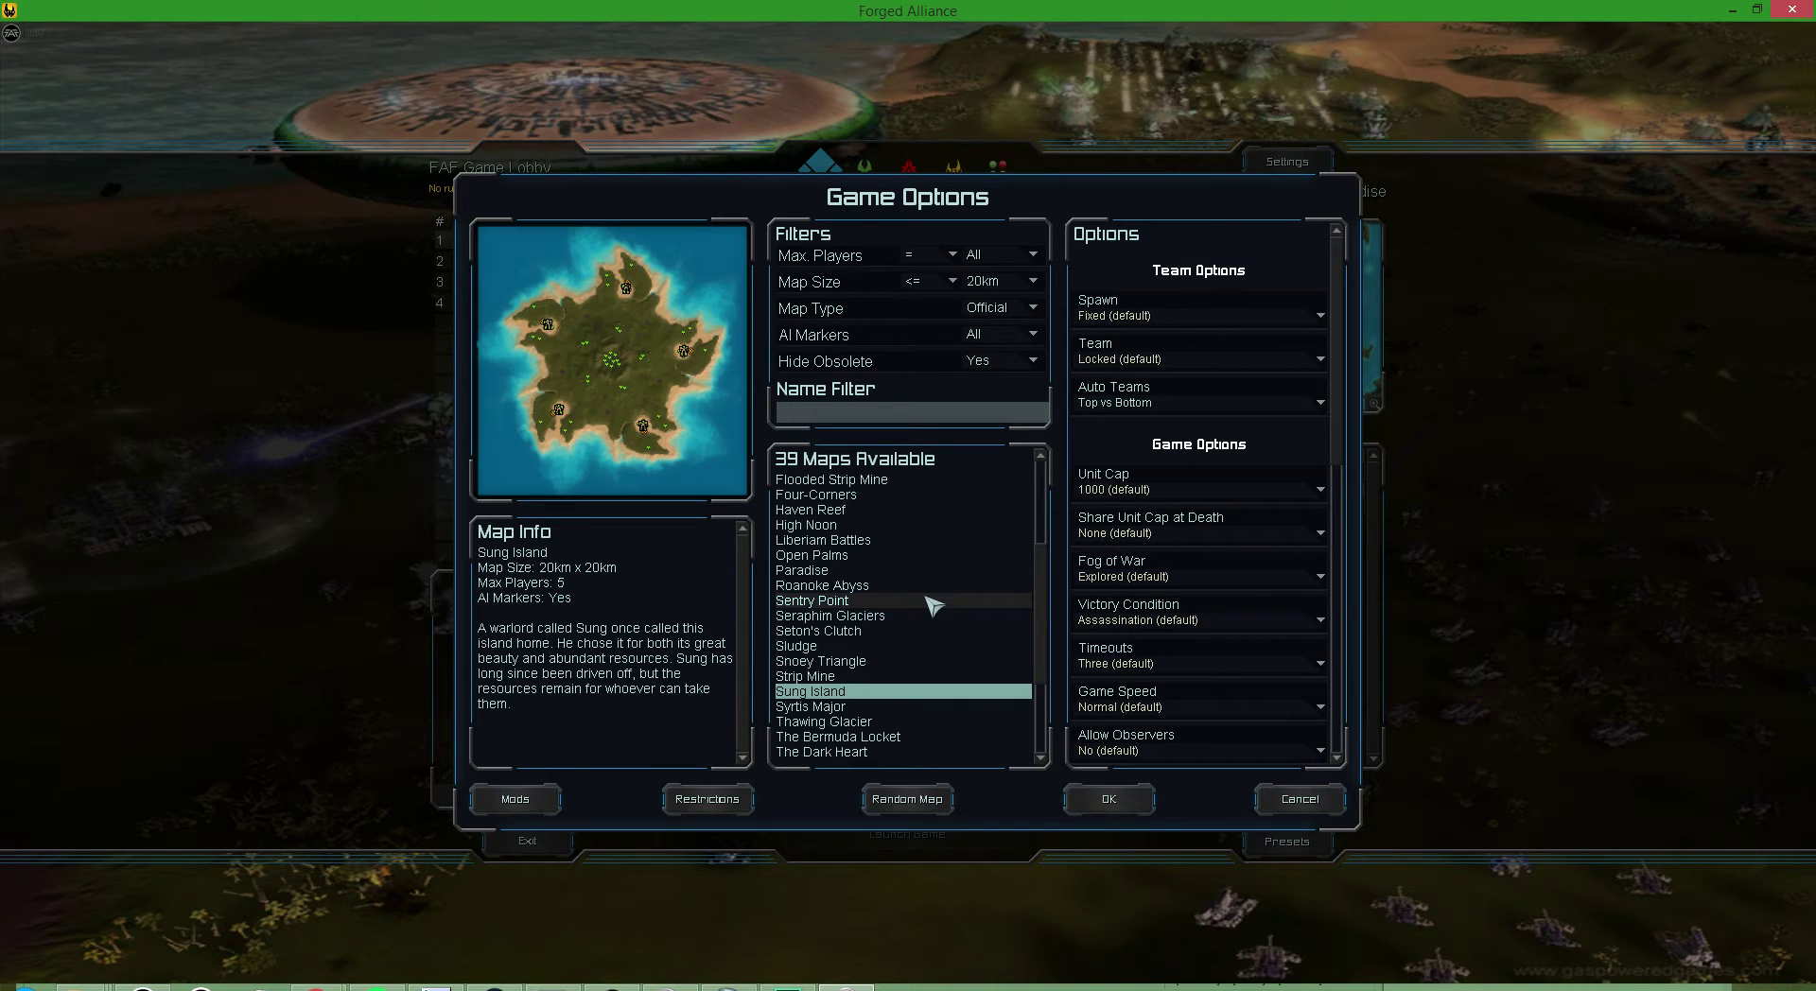
pyautogui.press('Up')
pyautogui.press('Down')
pyautogui.press('Down')
pyautogui.press('Down')
pyautogui.press('Down')
pyautogui.press('Down')
pyautogui.press('Down')
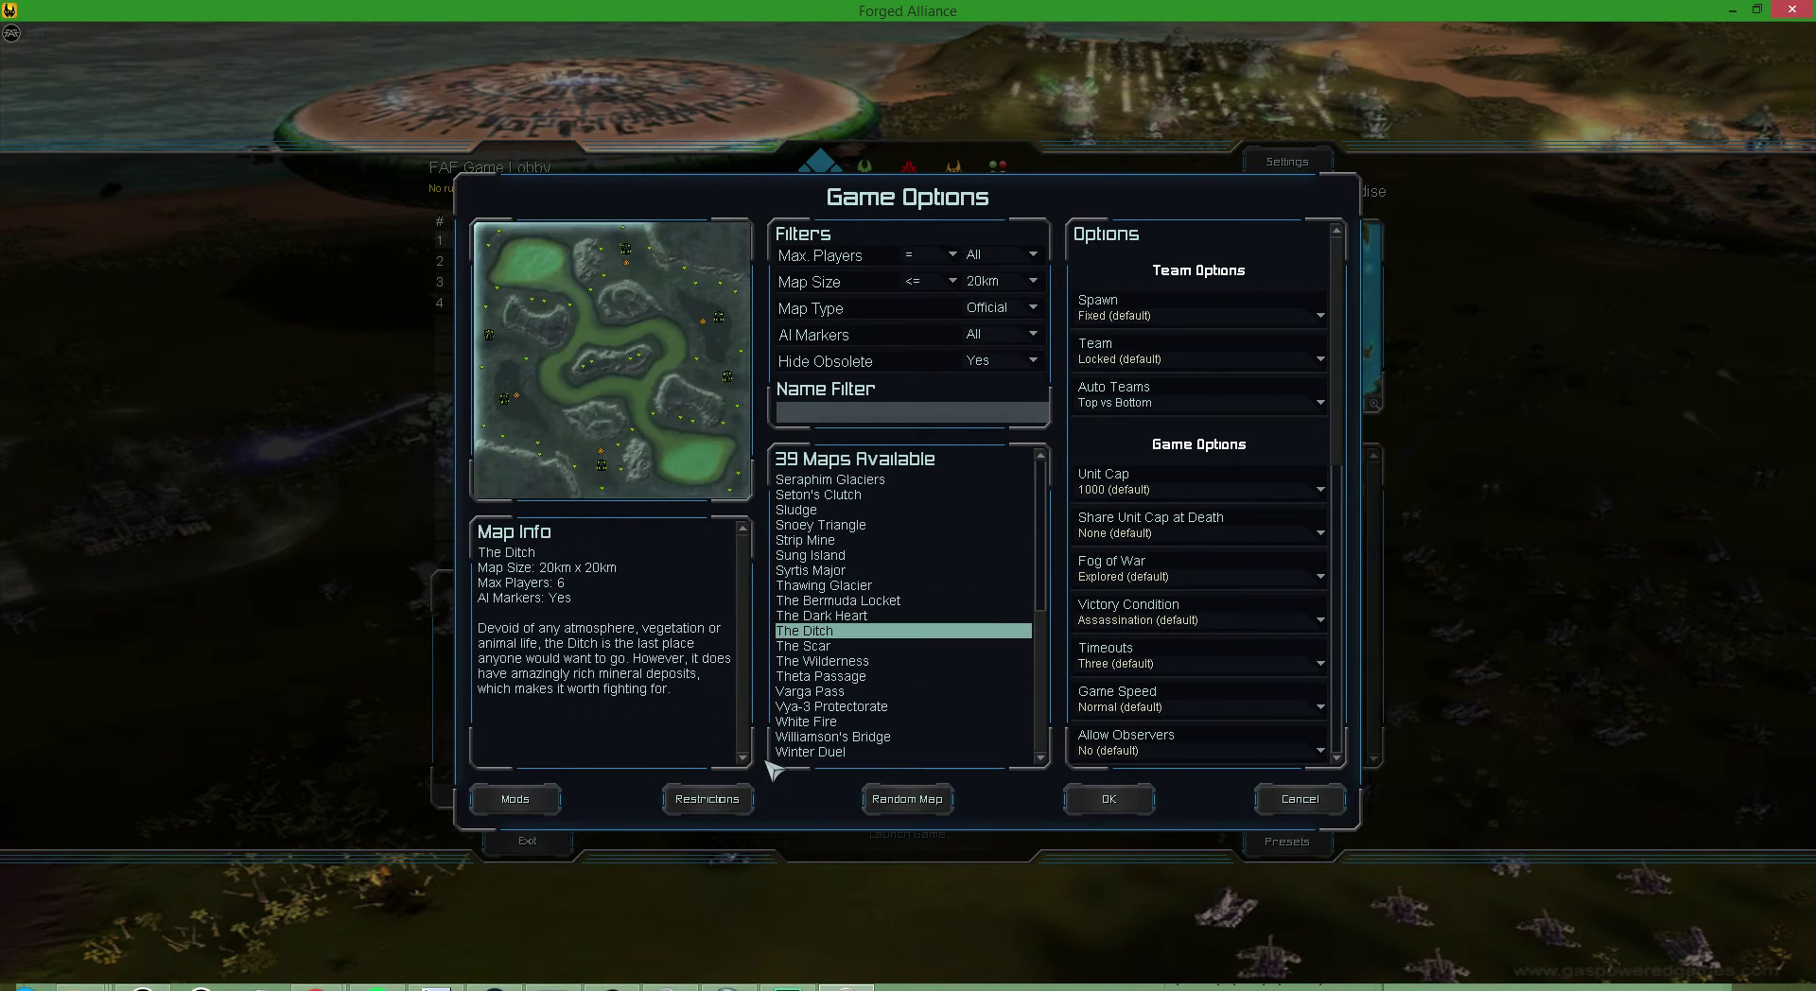
# - Preview the maps from The Ditch back to Thawing Glacier and examine the whole ParadiseBay terrain in SC Editor for comparison
pyautogui.press('Up')
pyautogui.press('Up')
pyautogui.press('Up')
pyautogui.press('Up')
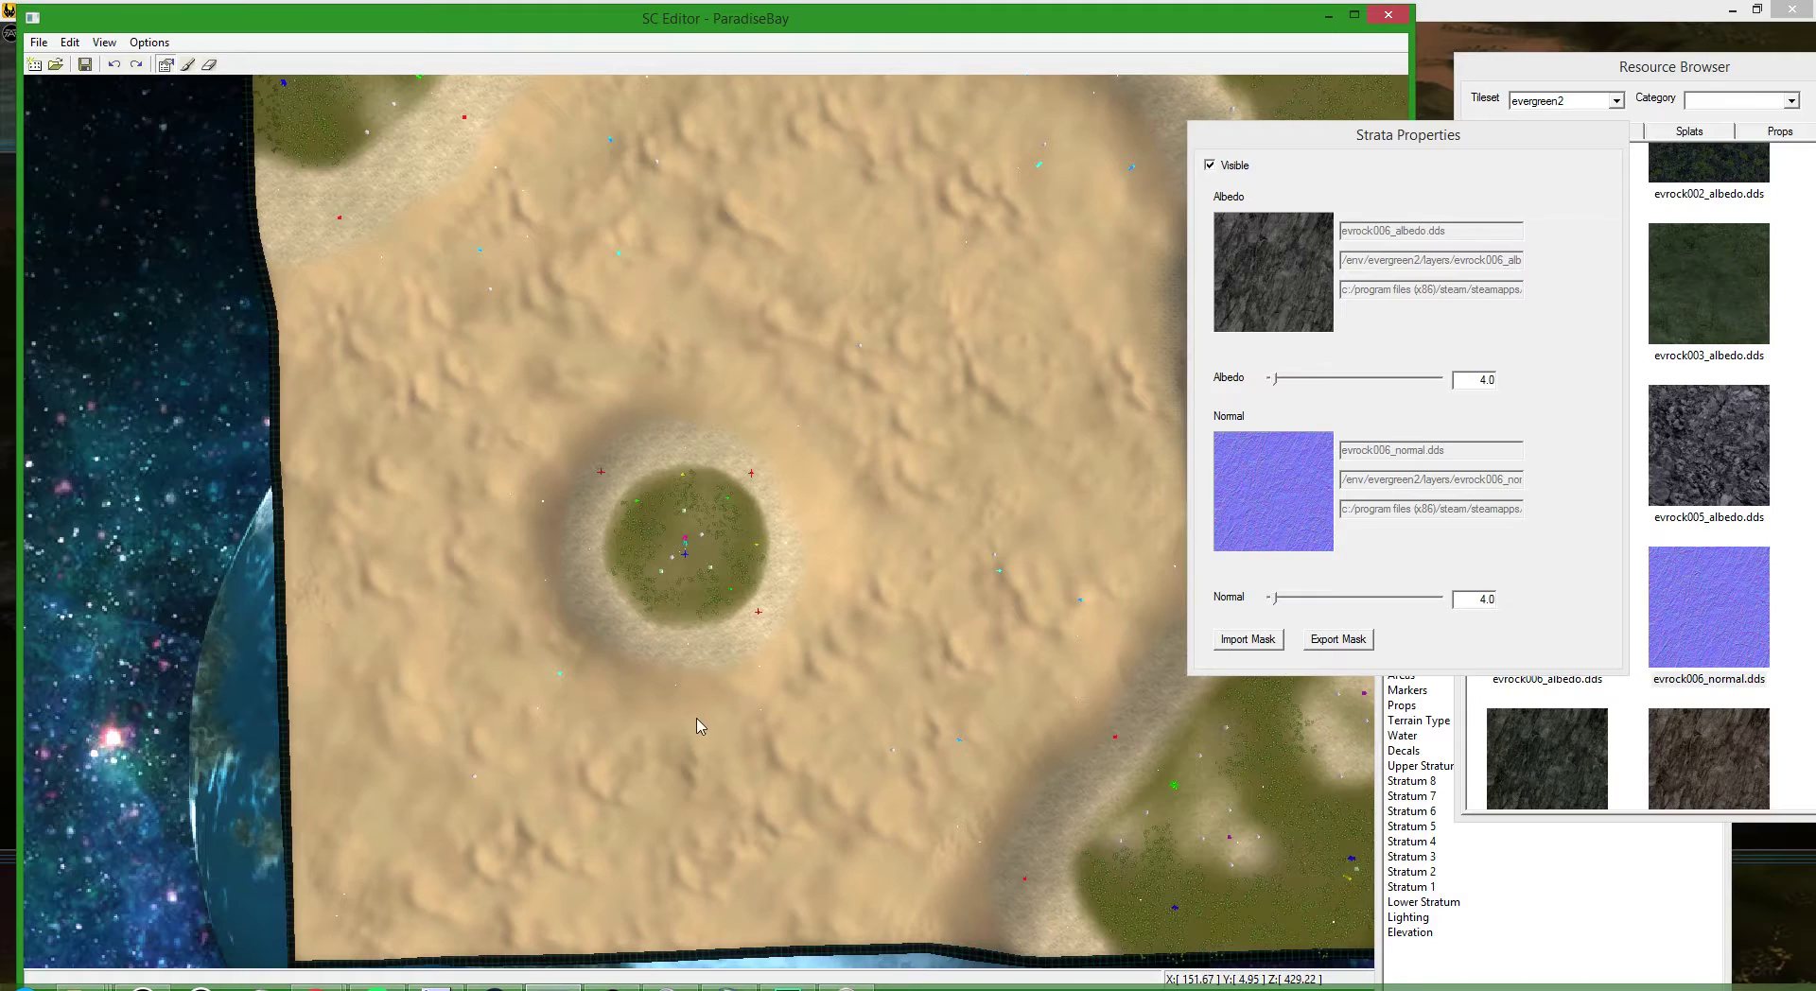
pyautogui.scroll(-5, 698, 719)
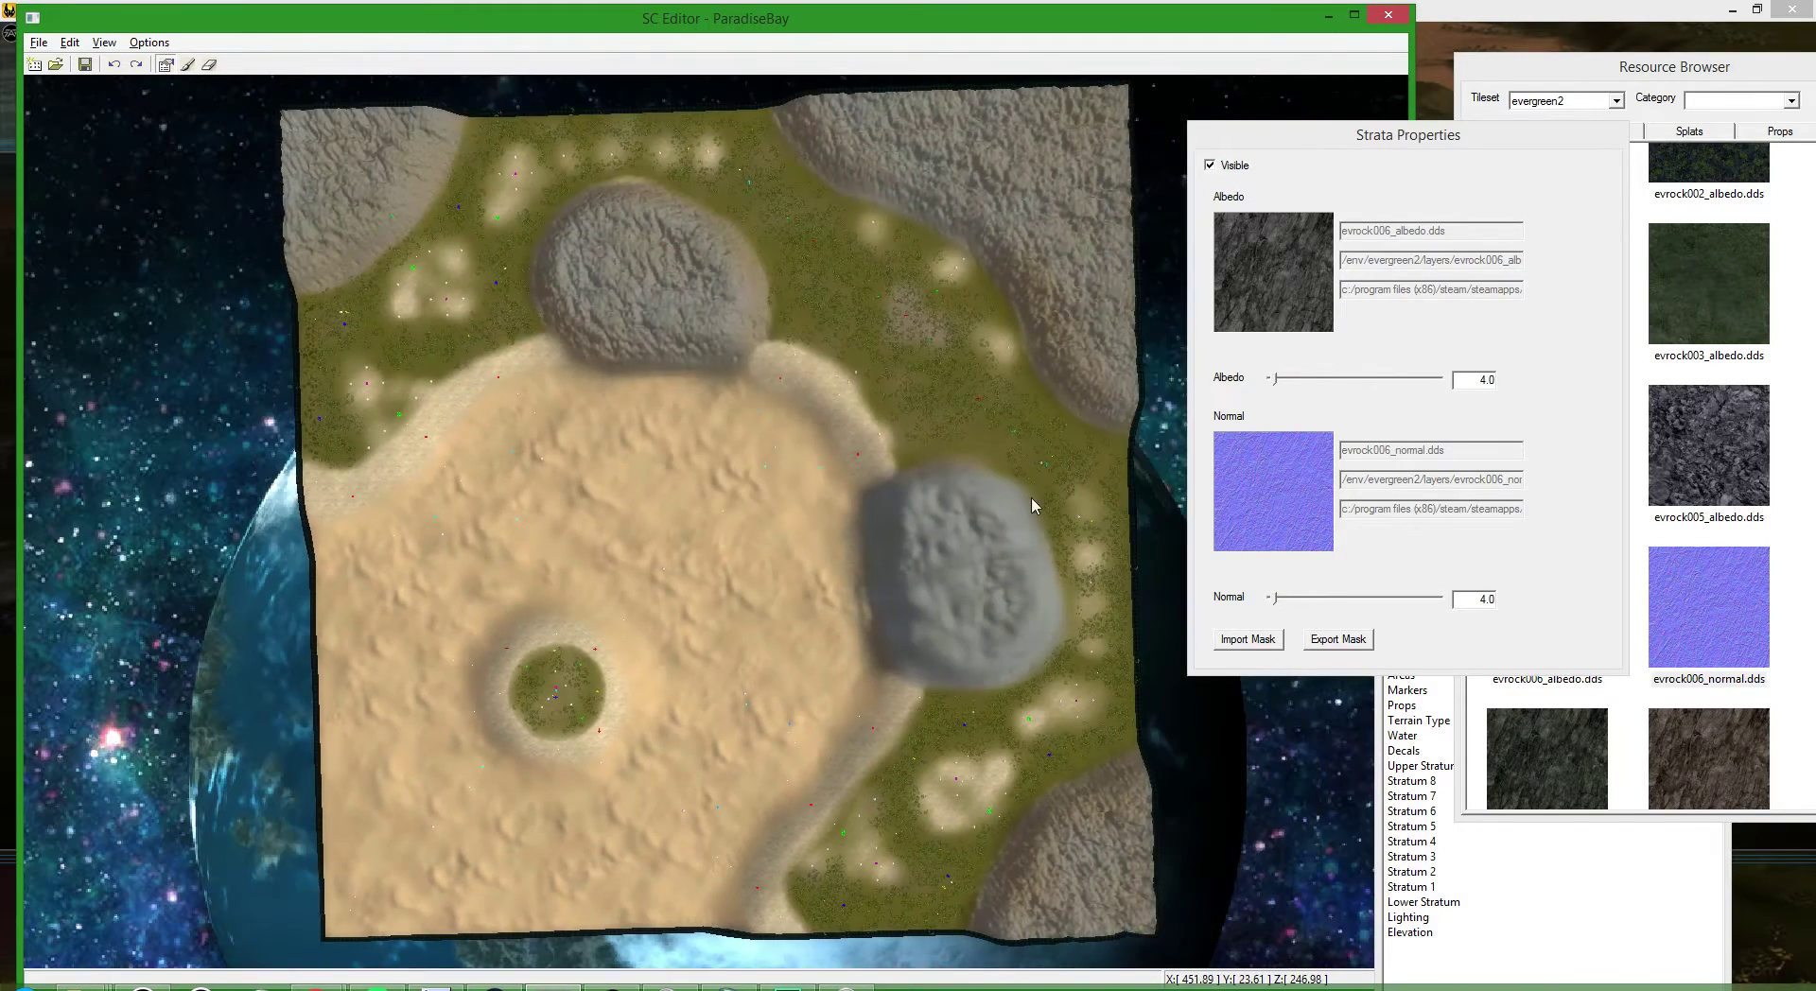
pyautogui.moveTo(1034, 507); pyautogui.dragTo(1006, 599, button='middle')
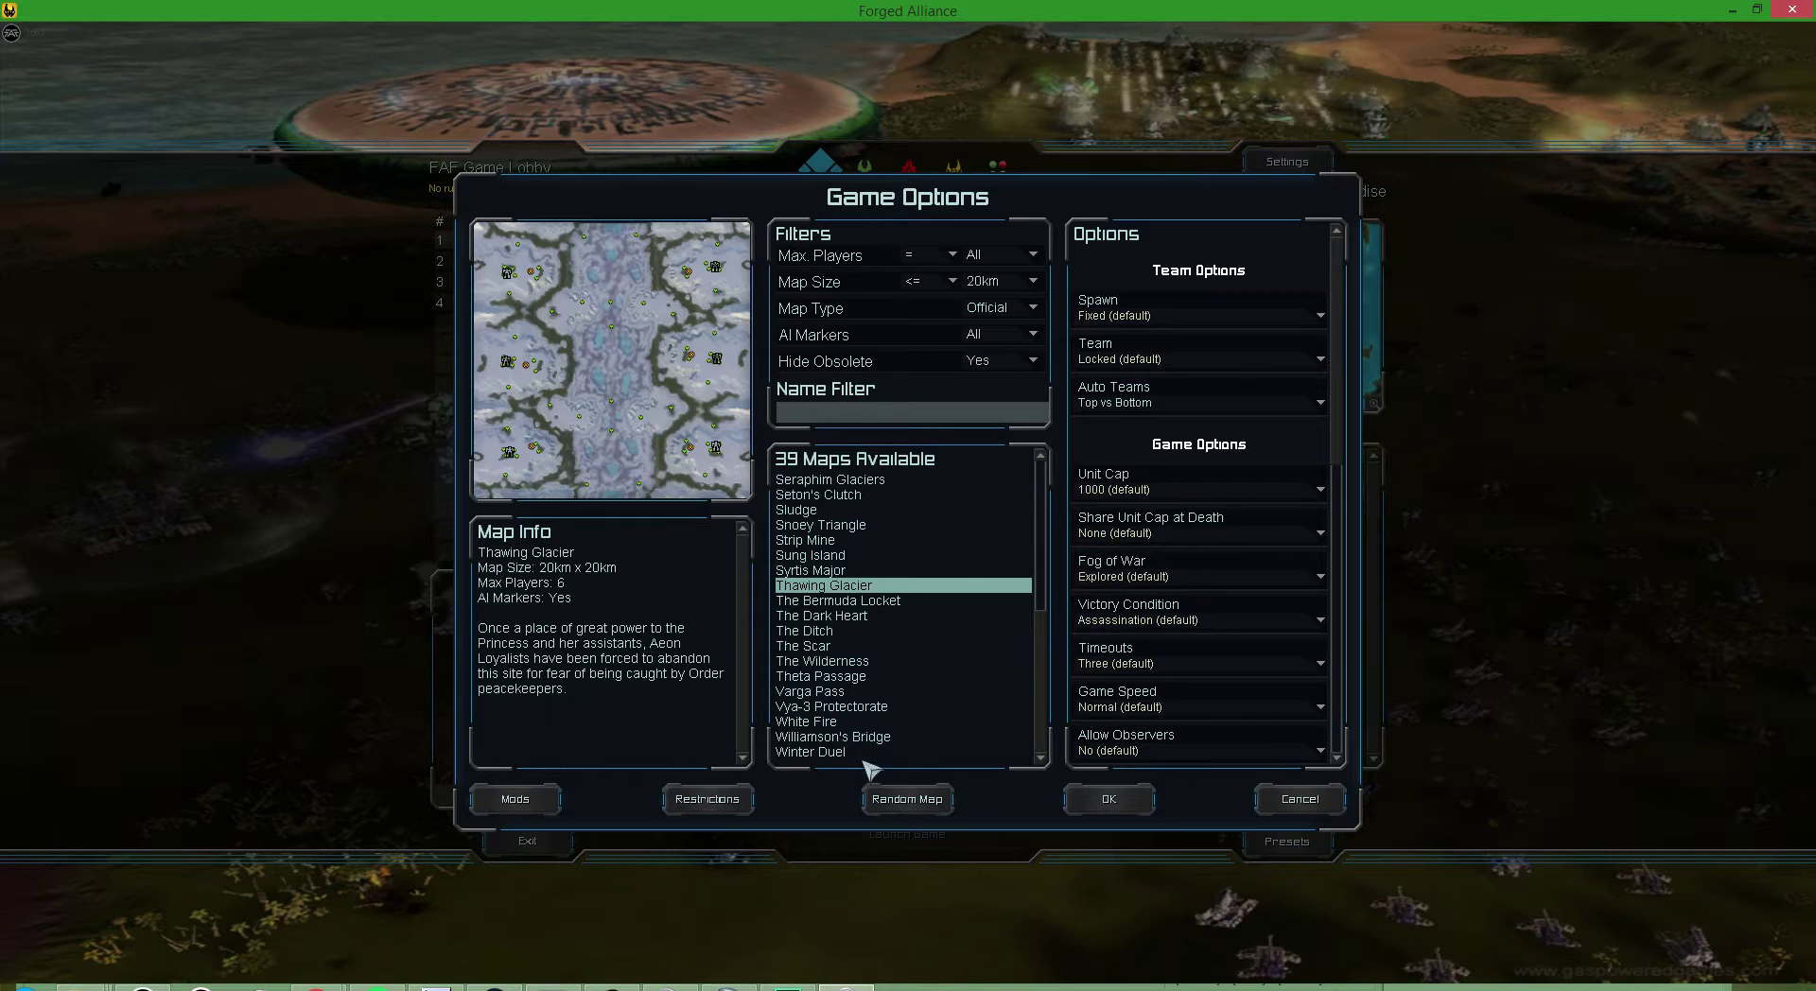
# - Return to the game options and preview the maps between Thawing Glacier and Sludge, finishing on Sung Island
pyautogui.press('Up')
pyautogui.press('Up')
pyautogui.press('Up')
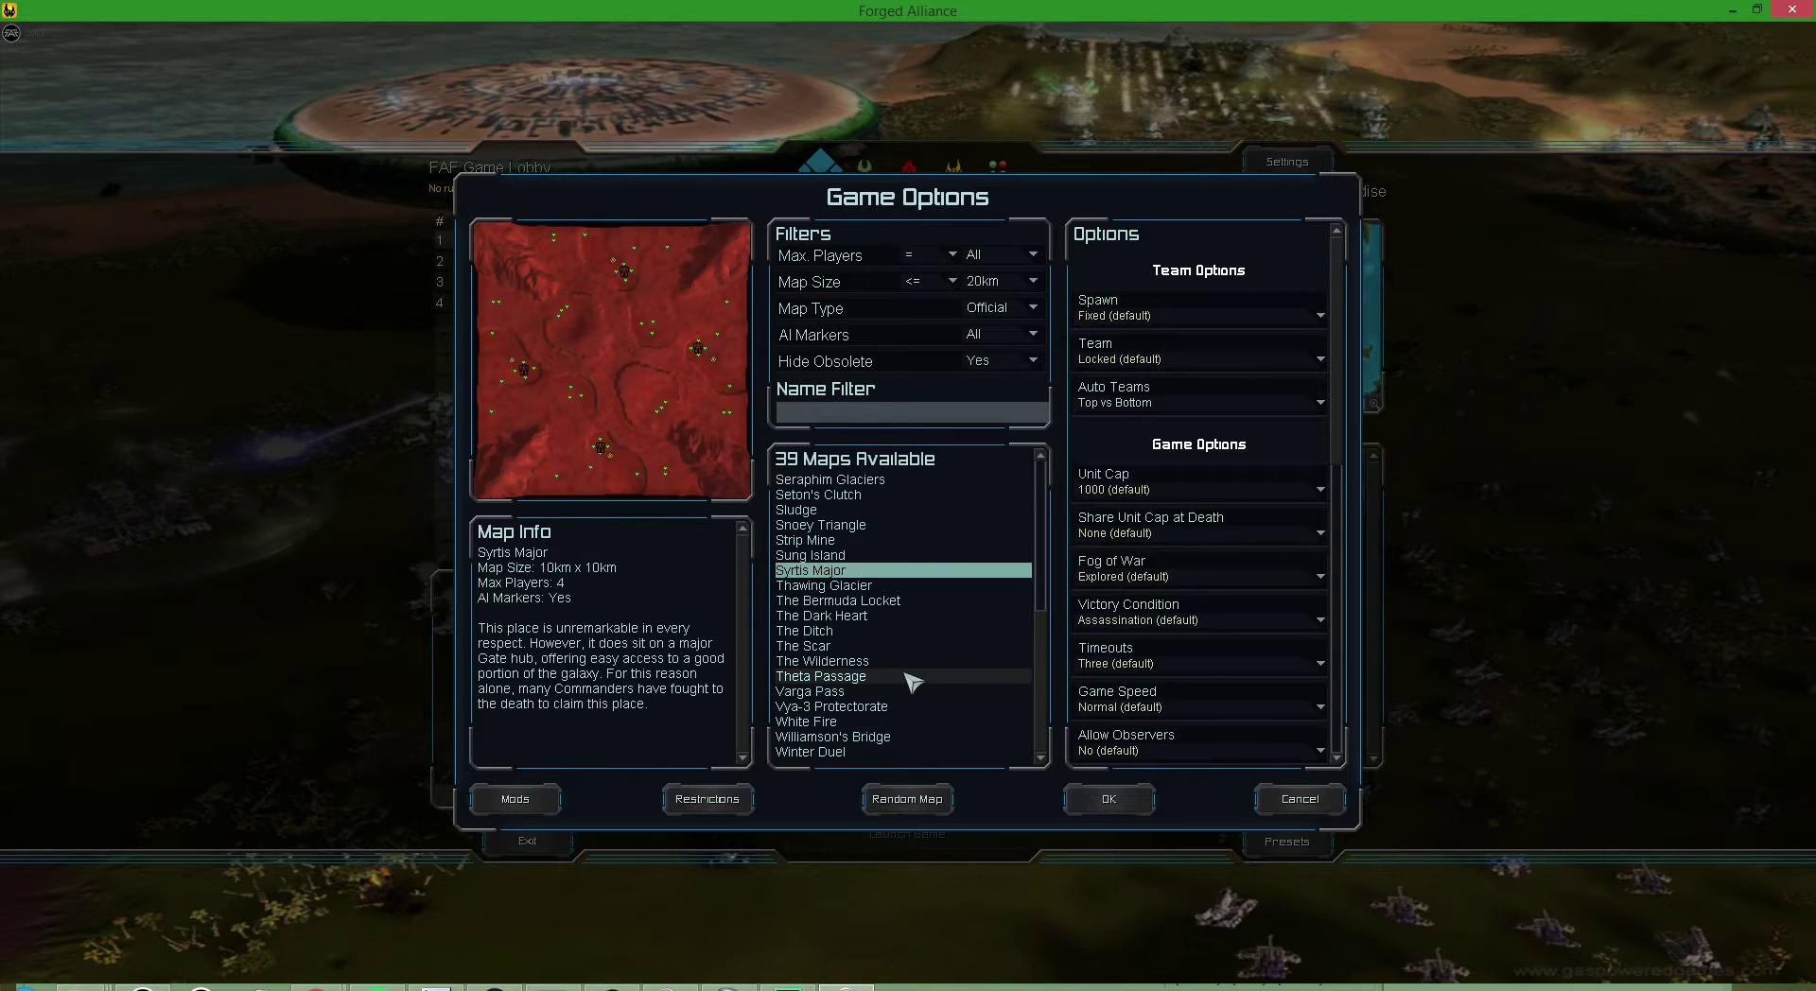
pyautogui.press('Up')
pyautogui.press('Up')
pyautogui.press('Up')
pyautogui.press('Down')
pyautogui.press('Down')
pyautogui.press('Down')
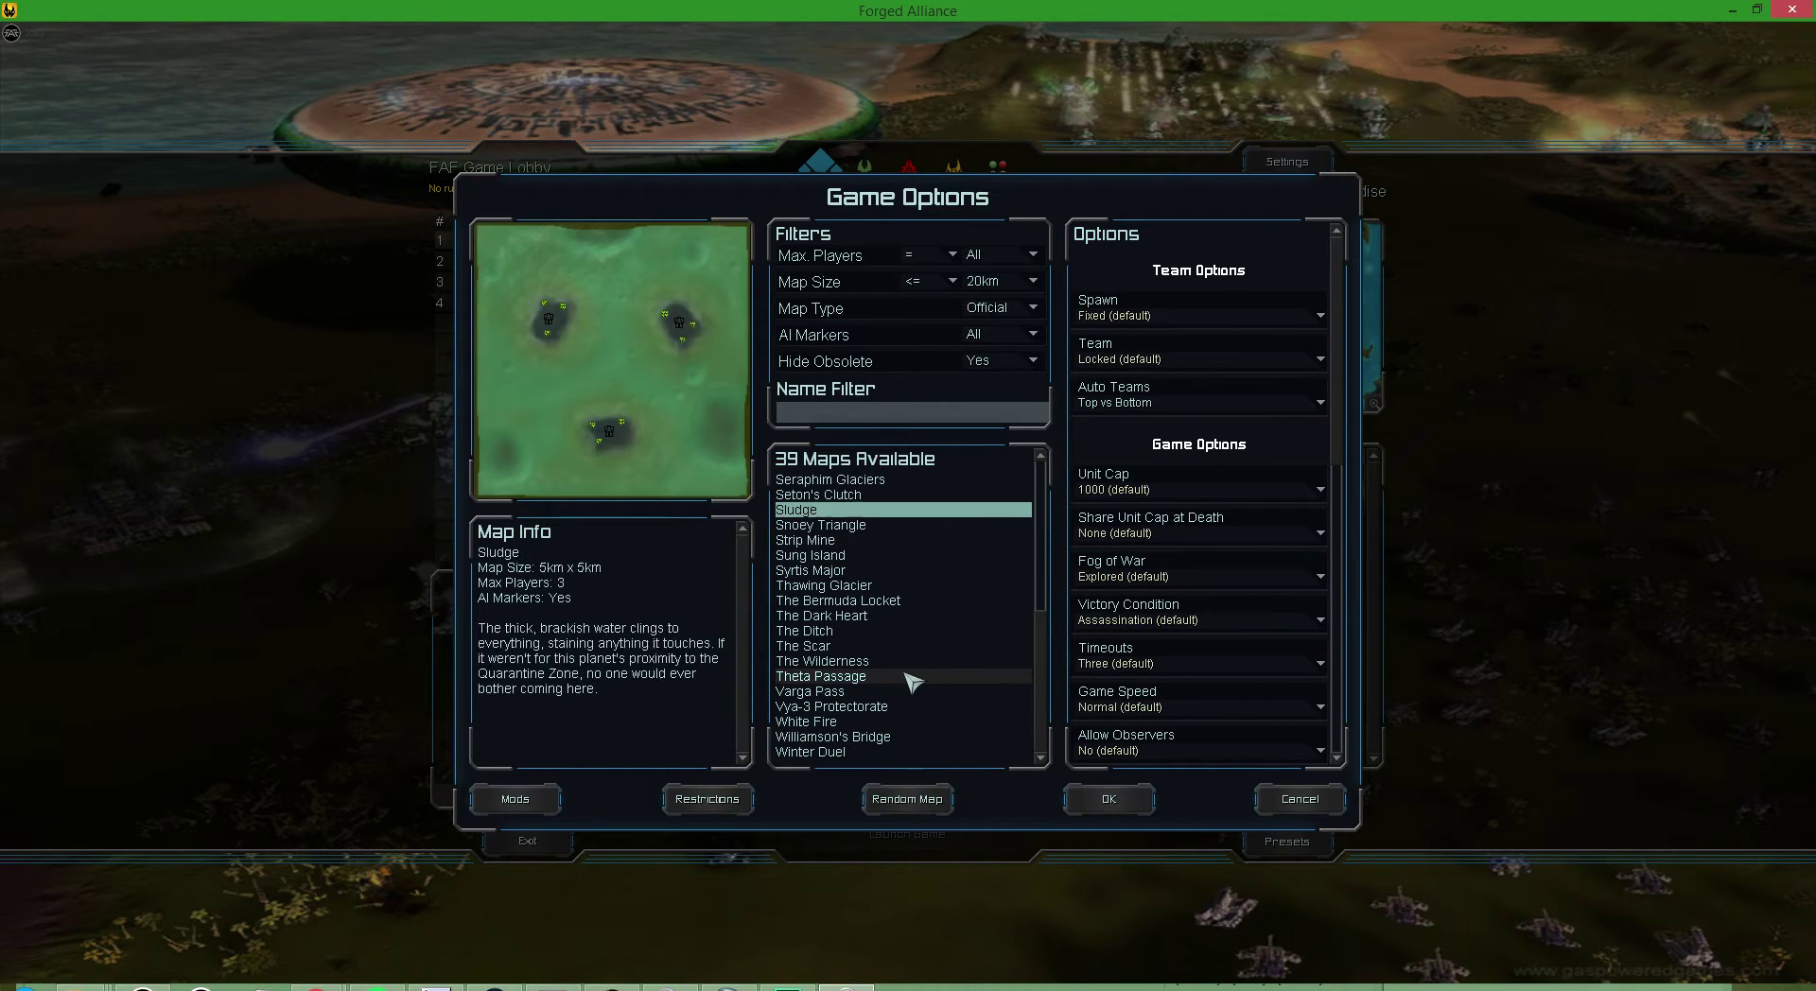
pyautogui.press('Down')
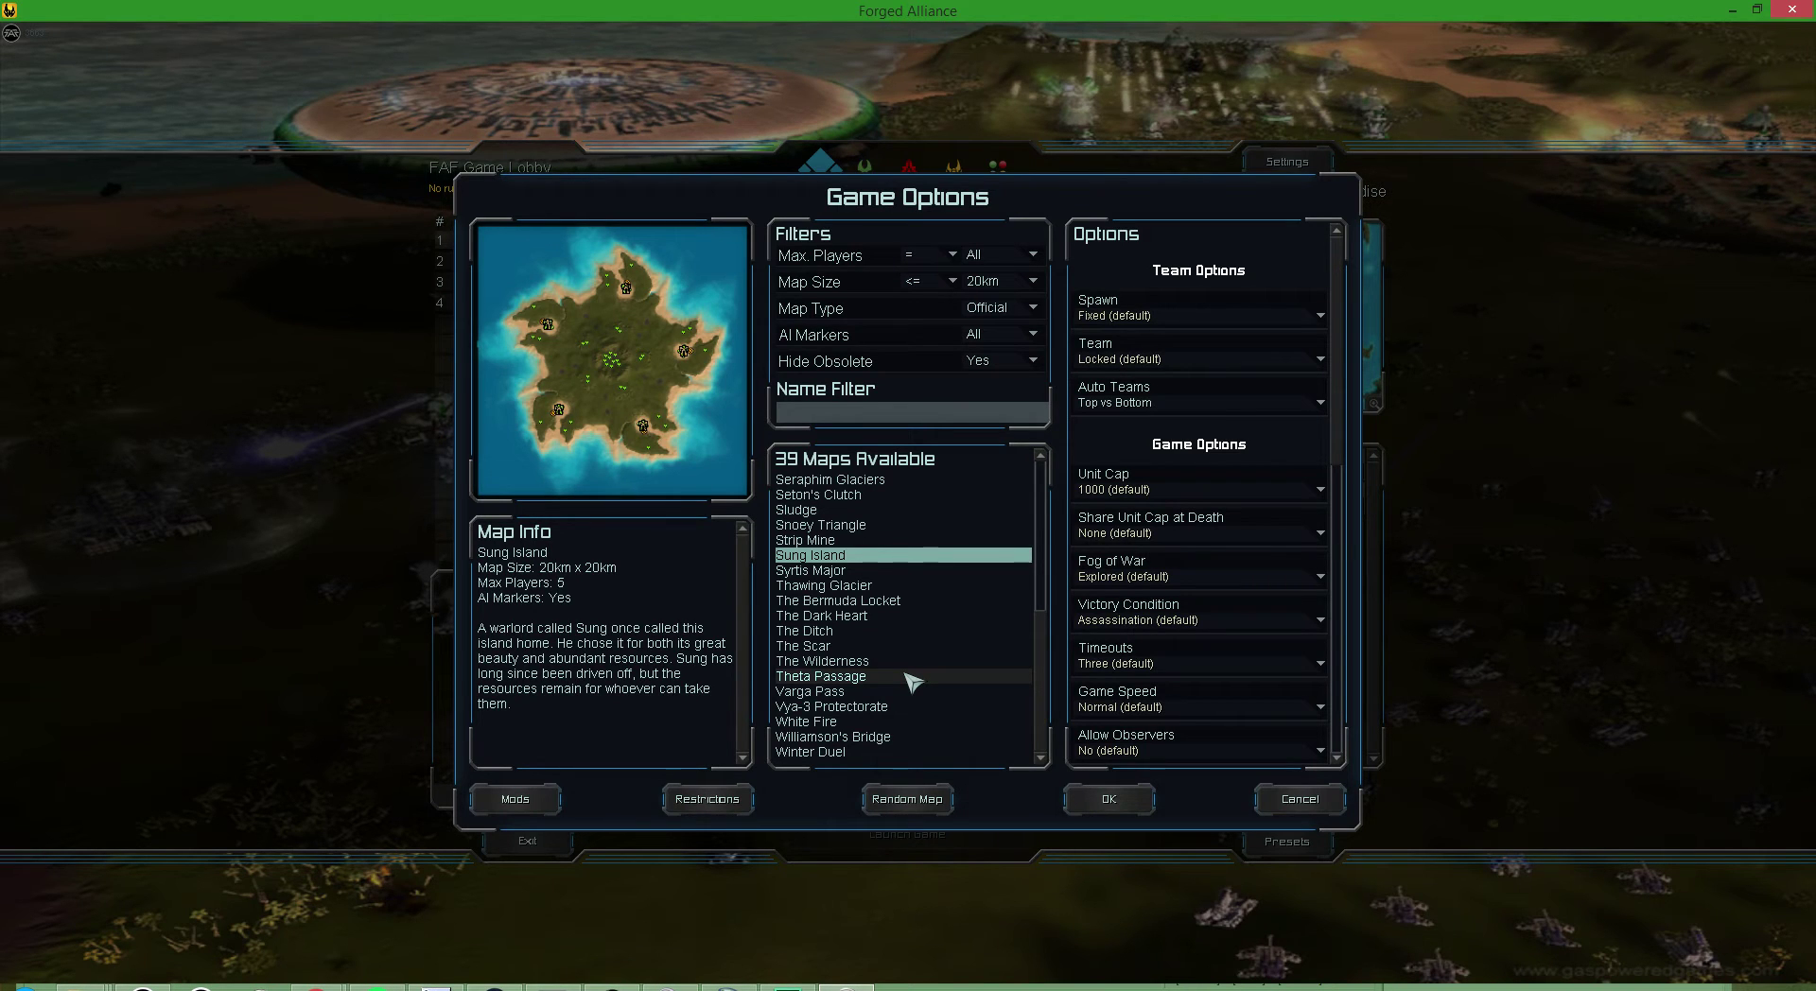
# - Preview the maps before Sung Island, comparing Seraphim Glaciers with Seton's Clutch
pyautogui.press('Up')
pyautogui.press('Up')
pyautogui.press('Up')
pyautogui.press('Up')
pyautogui.press('Up')
pyautogui.press('Up')
pyautogui.press('Up')
pyautogui.press('Down')
pyautogui.press('Down')
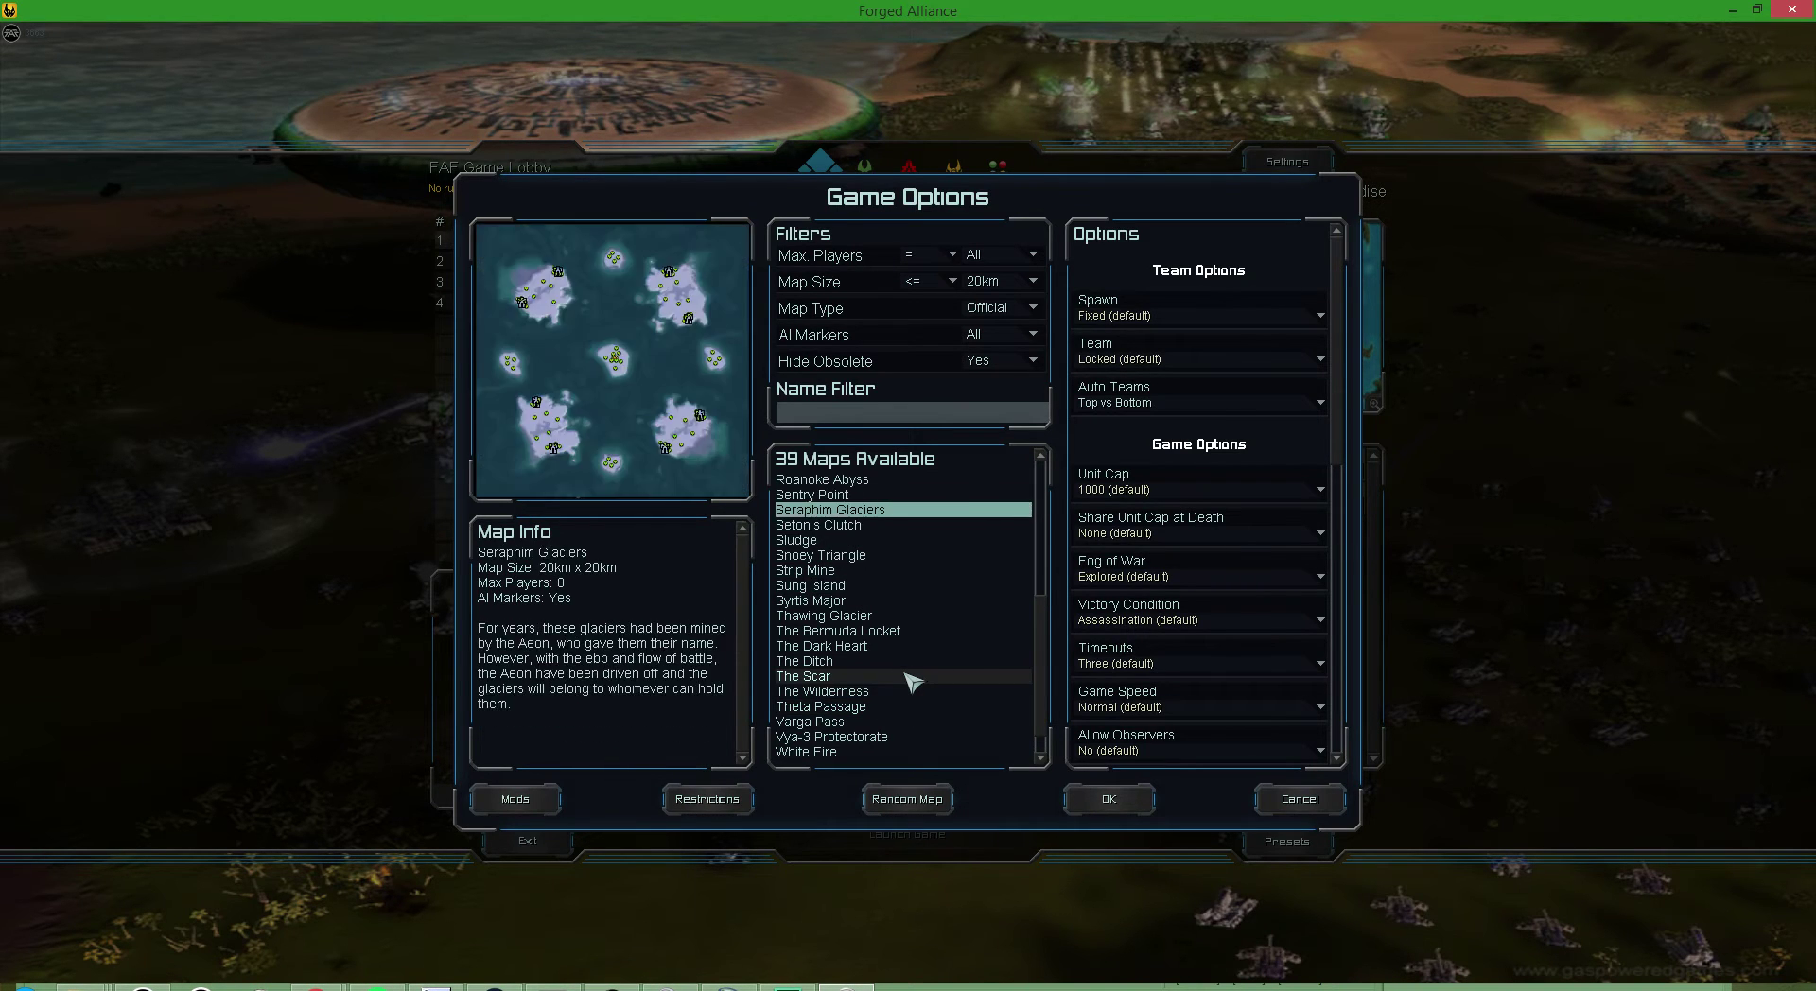
pyautogui.press('Down')
pyautogui.press('Down')
pyautogui.press('Up')
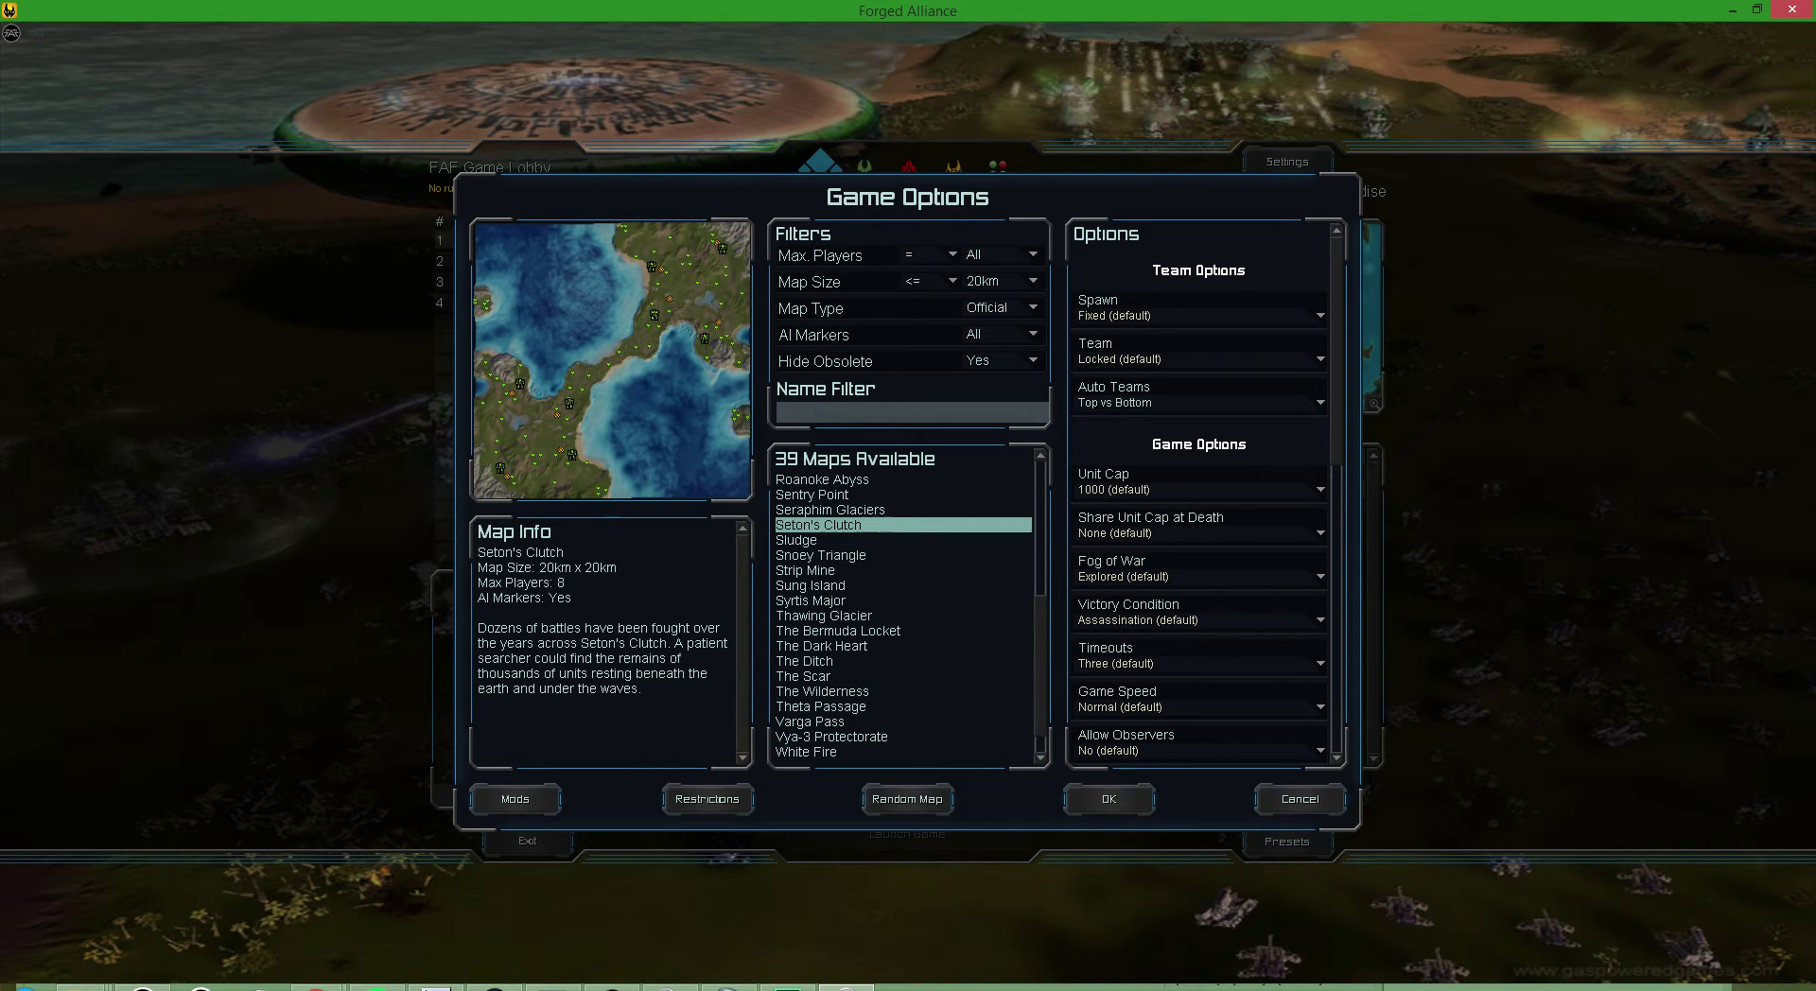
# - Preview the maps from Seton's Clutch back to Open Palms and compare Open Palms with Paradise
pyautogui.press('Up')
pyautogui.press('Up')
pyautogui.press('Up')
pyautogui.press('Up')
pyautogui.press('Up')
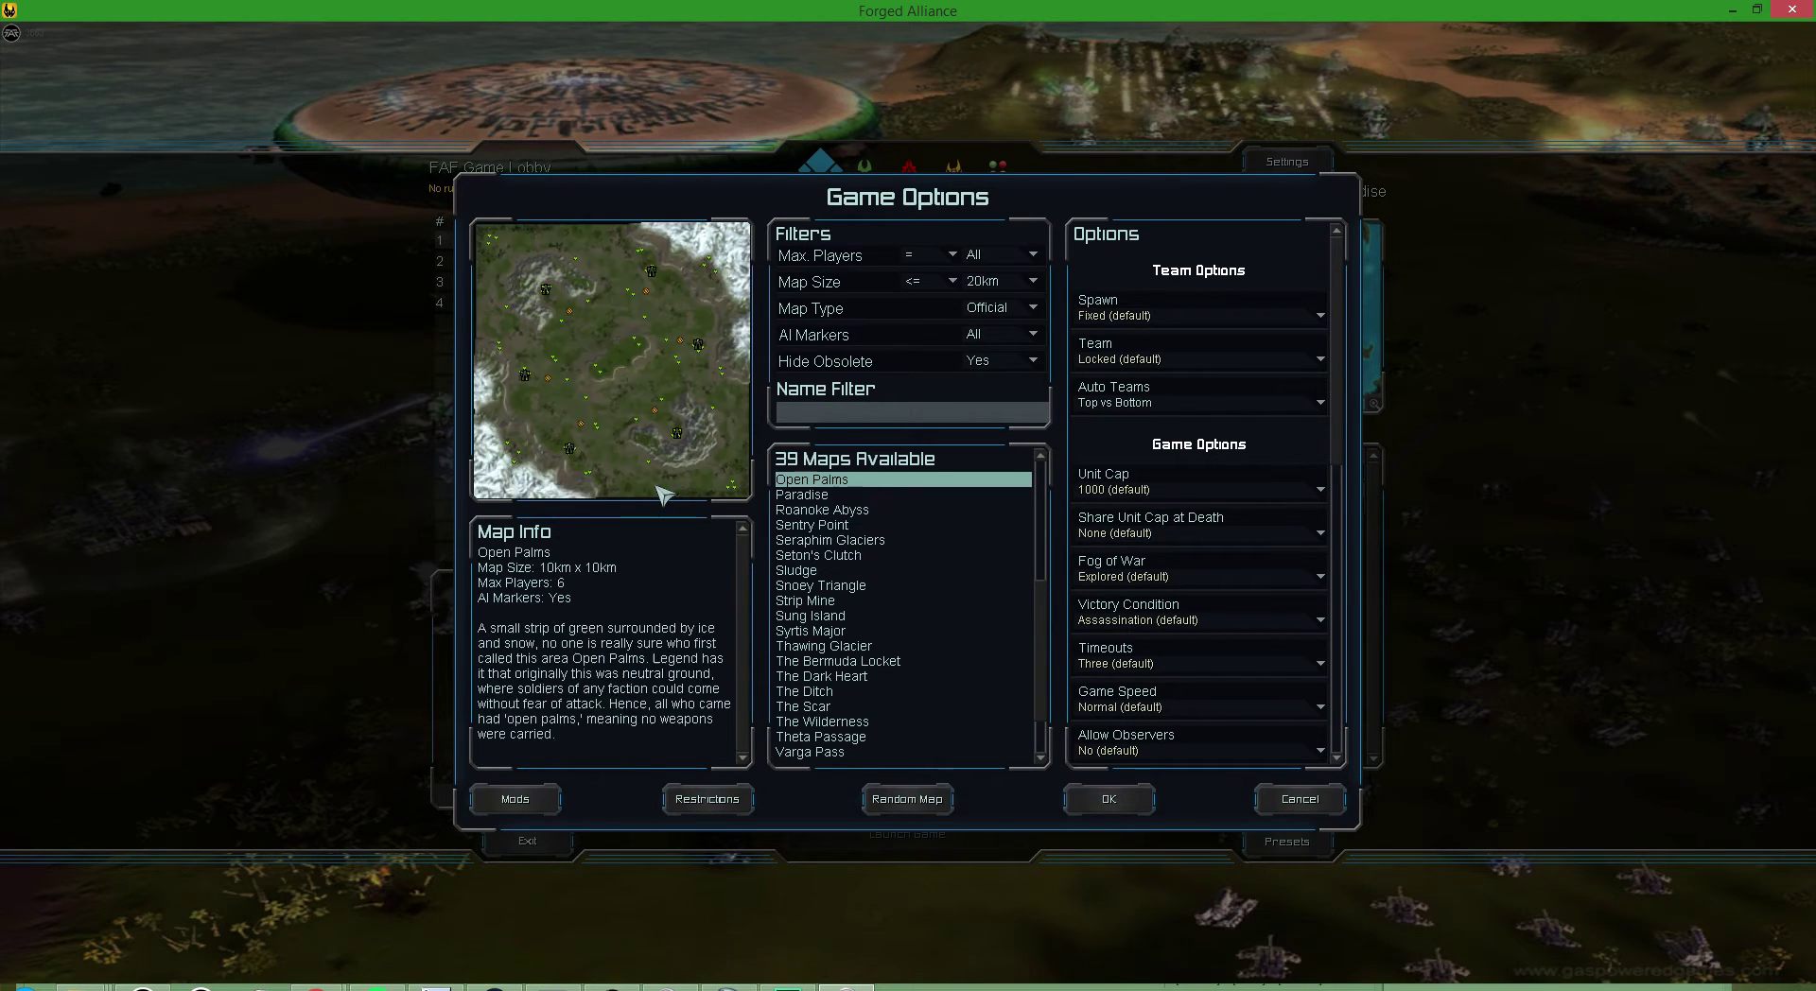
pyautogui.press('Down')
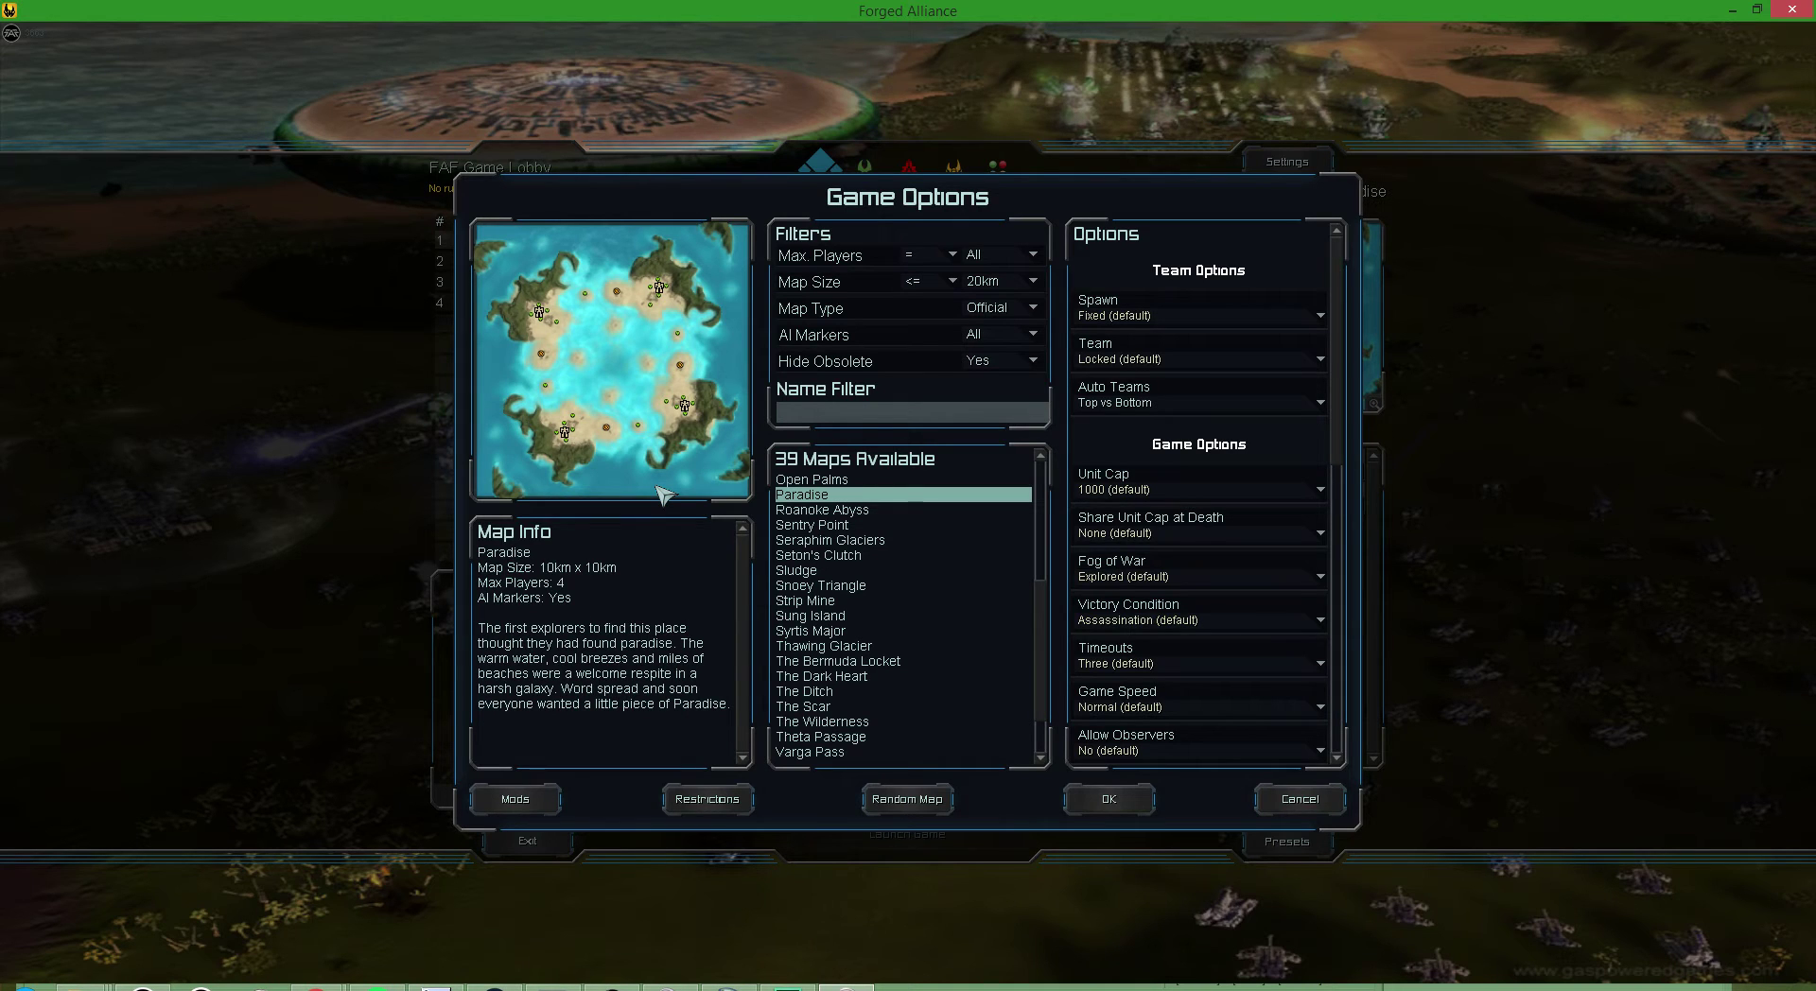
# - Preview the maps before Paradise back to Flooded Strip Mine, inspect Four-Corners, and cancel the game options
pyautogui.press('Up')
pyautogui.press('Up')
pyautogui.press('Up')
pyautogui.press('Up')
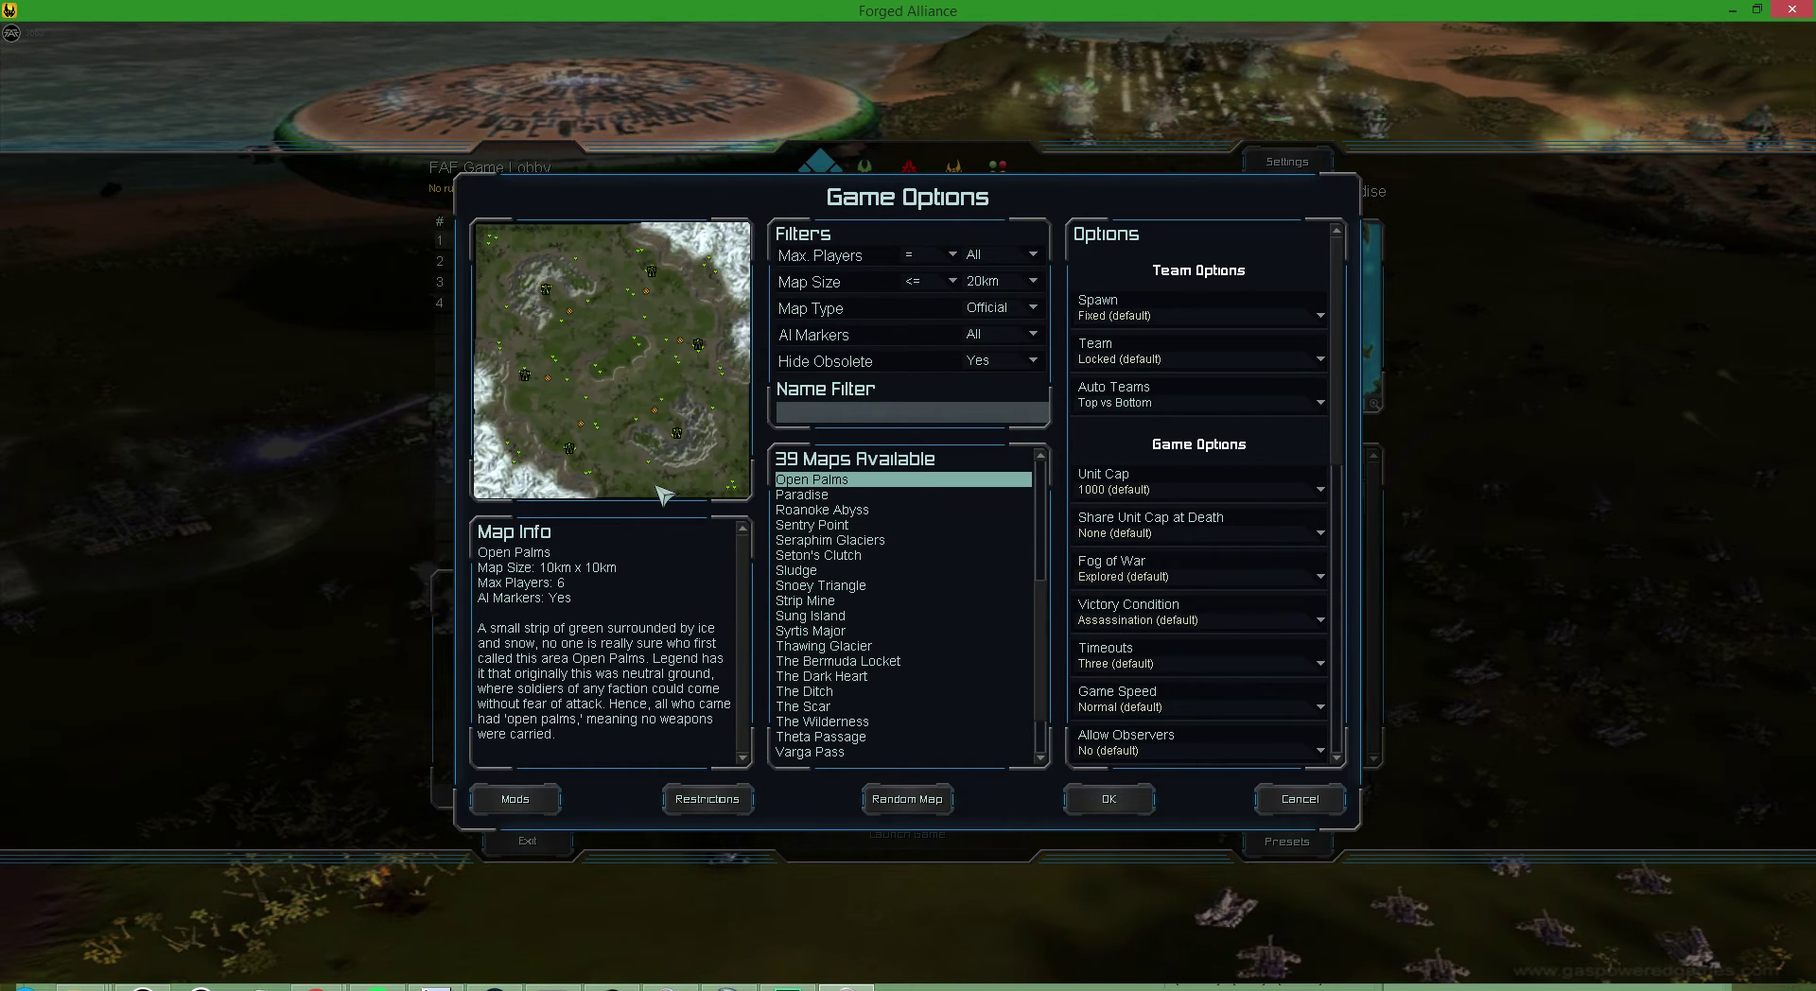
pyautogui.press('Up')
pyautogui.press('Up')
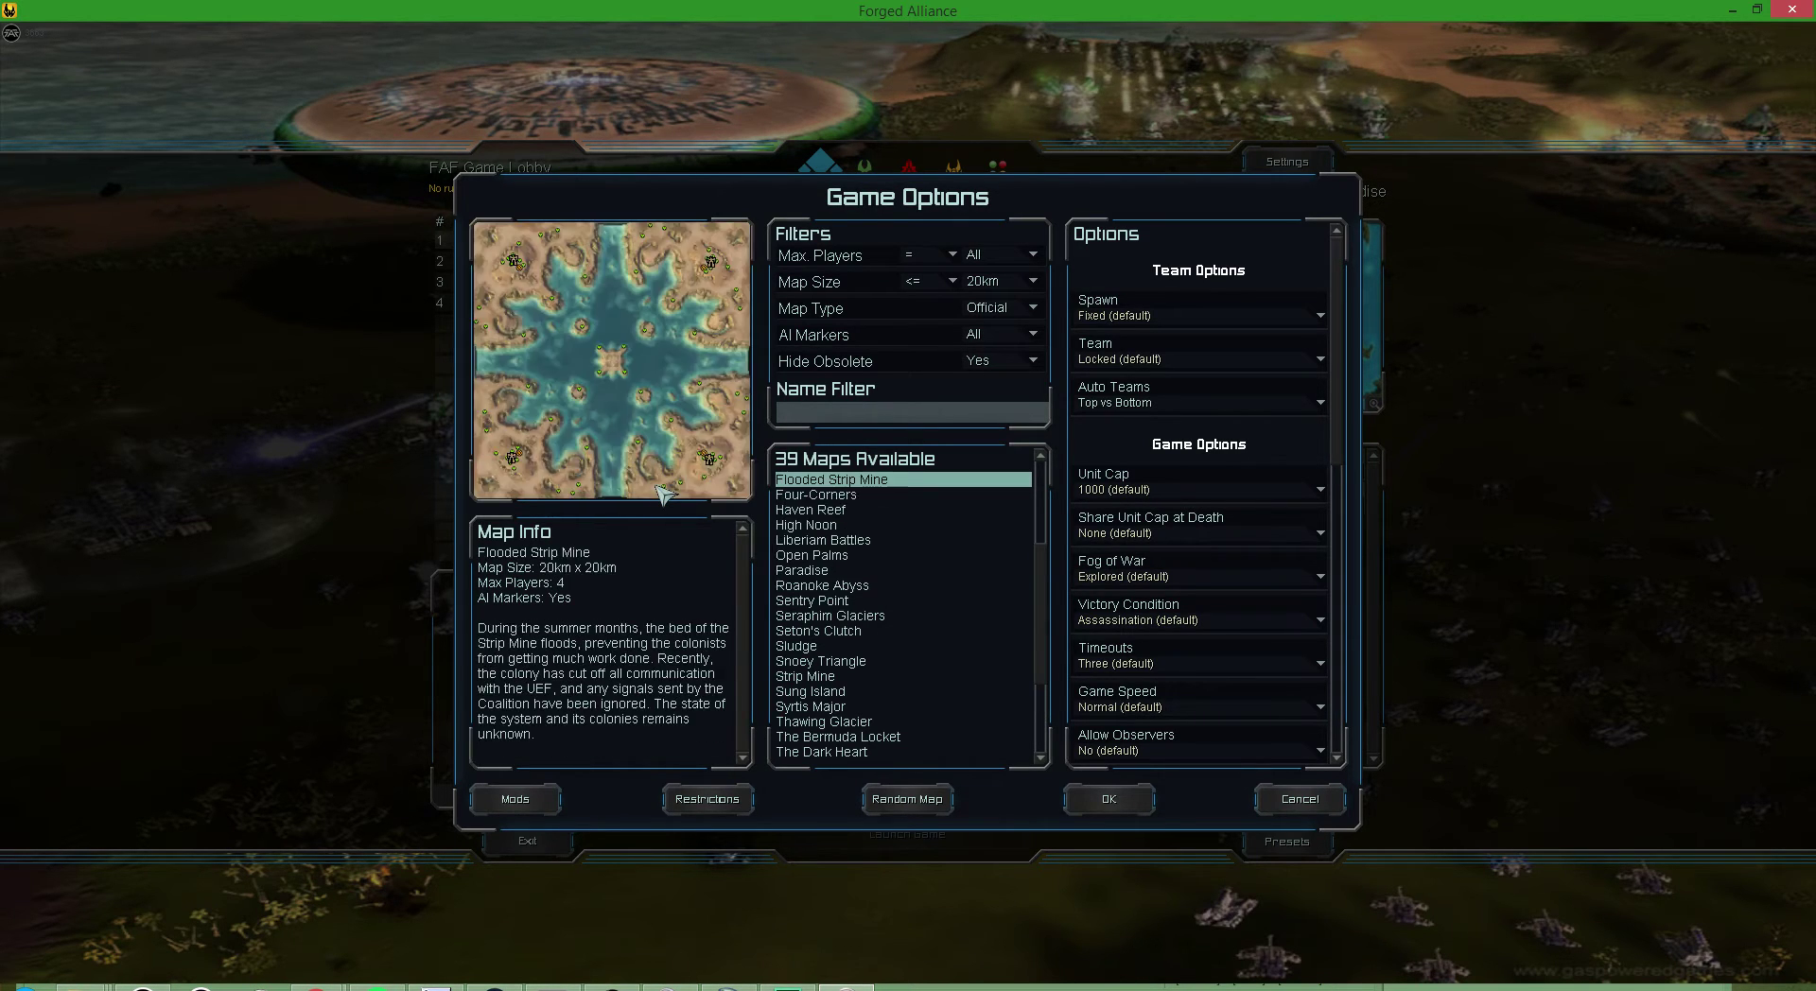
pyautogui.press('Down')
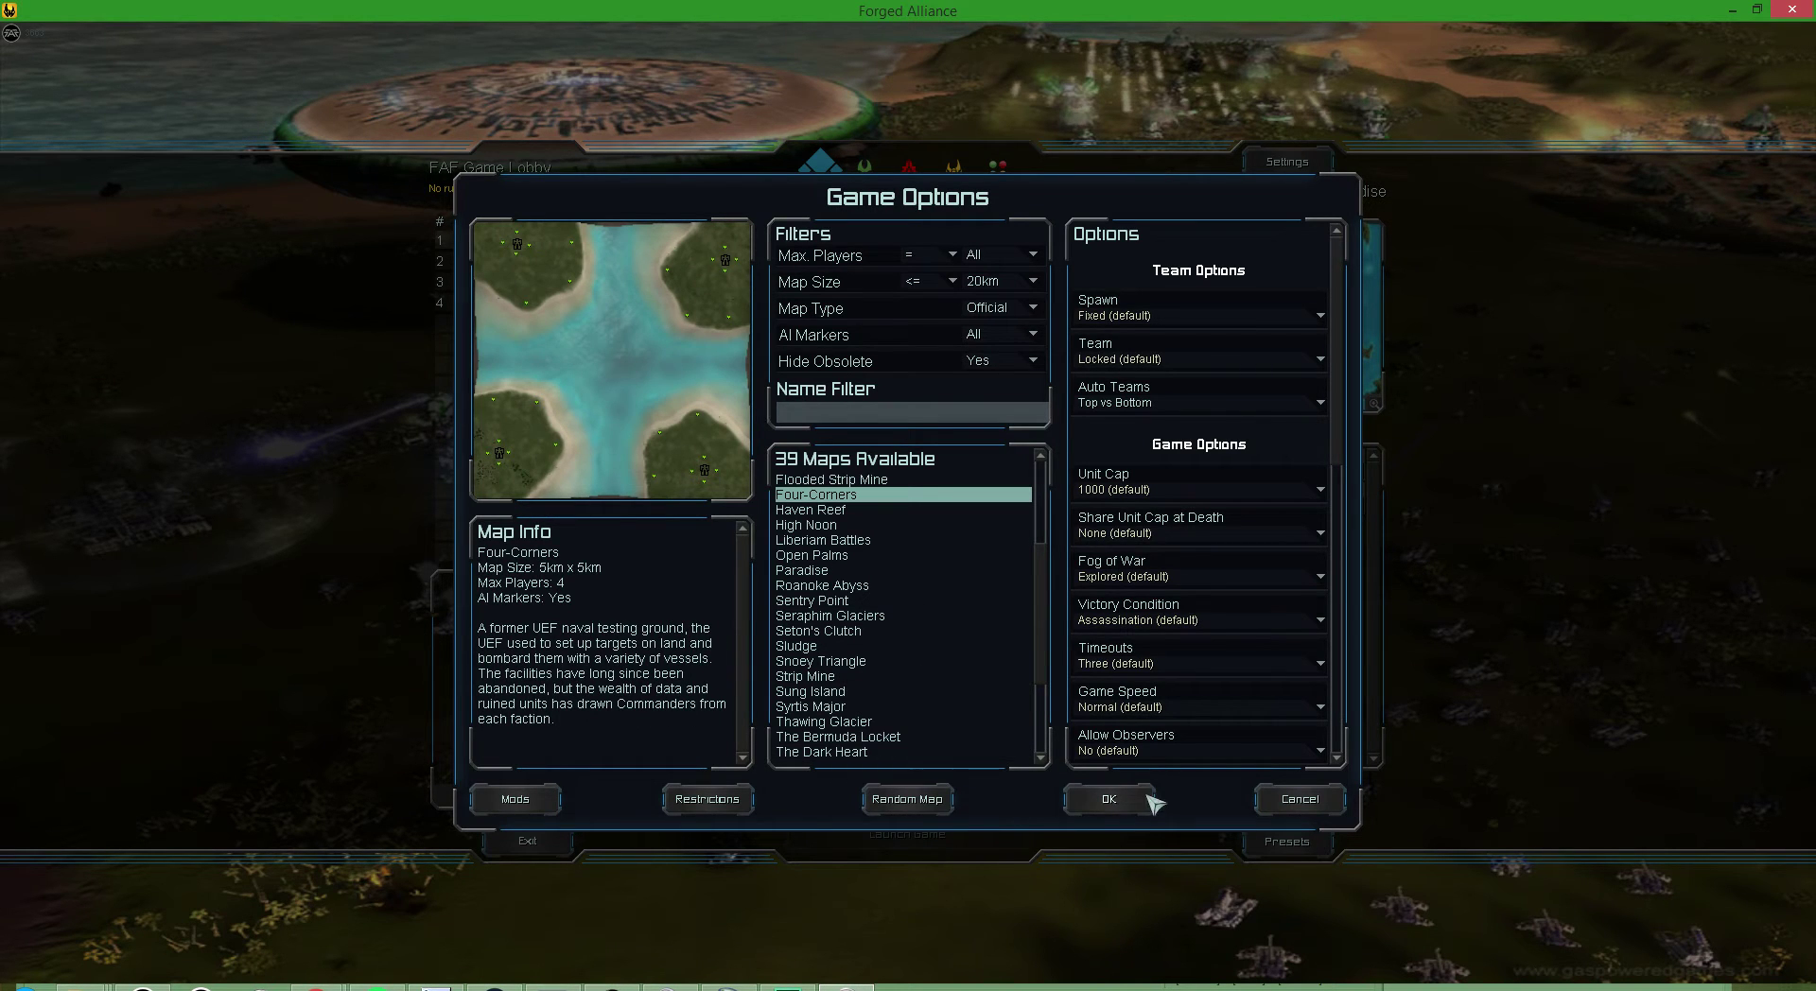
pyautogui.click(1296, 800)
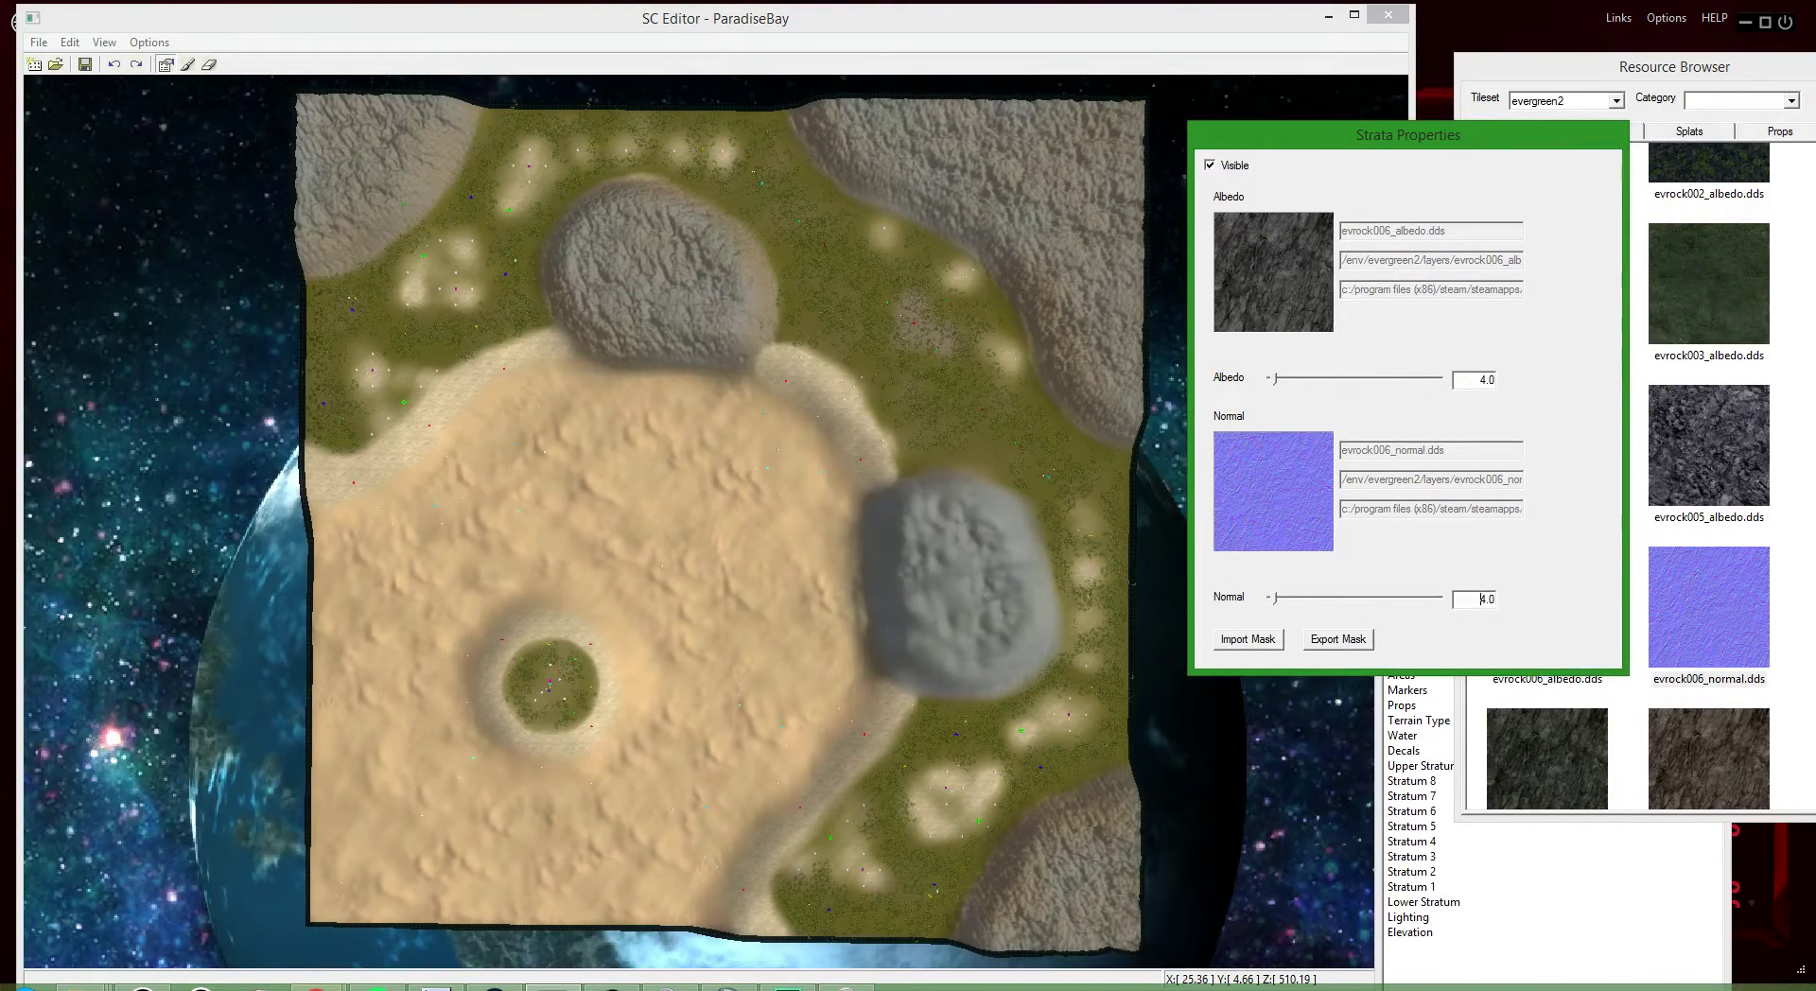
# - Switch to the Map Editor wiki page in Chrome and return to its table of contents
pyautogui.moveTo(316, 985)
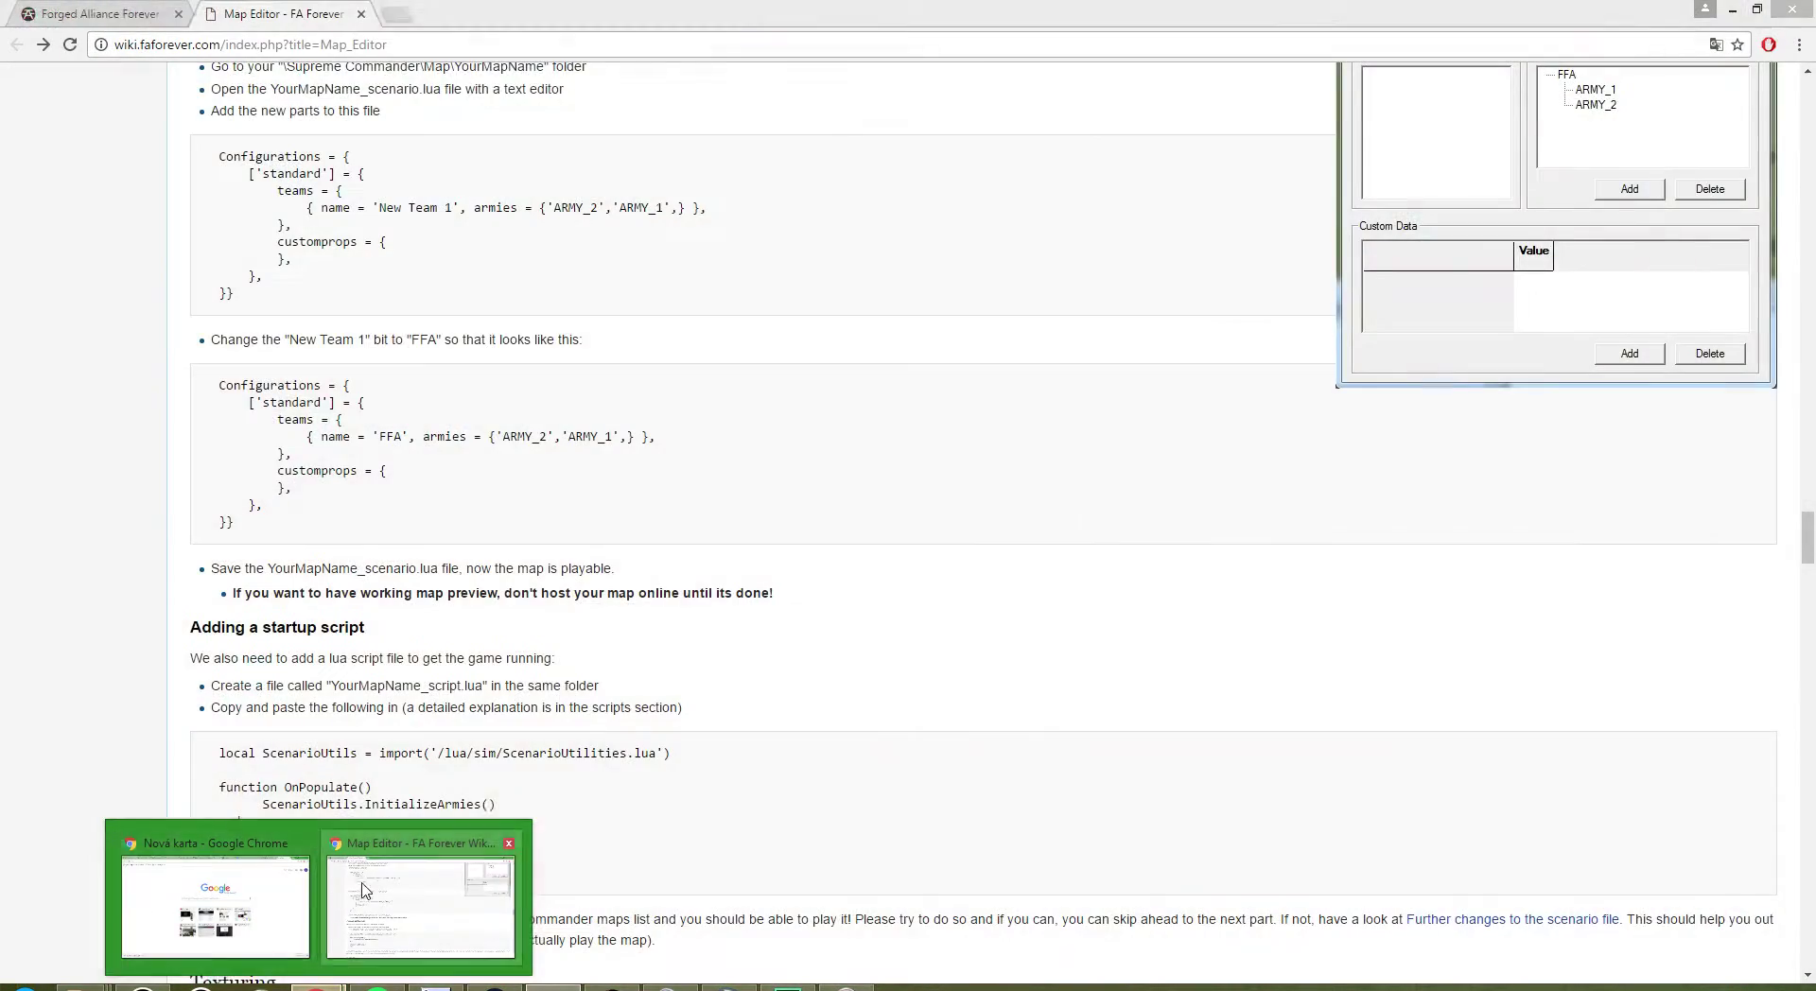
pyautogui.click(365, 889)
pyautogui.scroll(20, 710, 555)
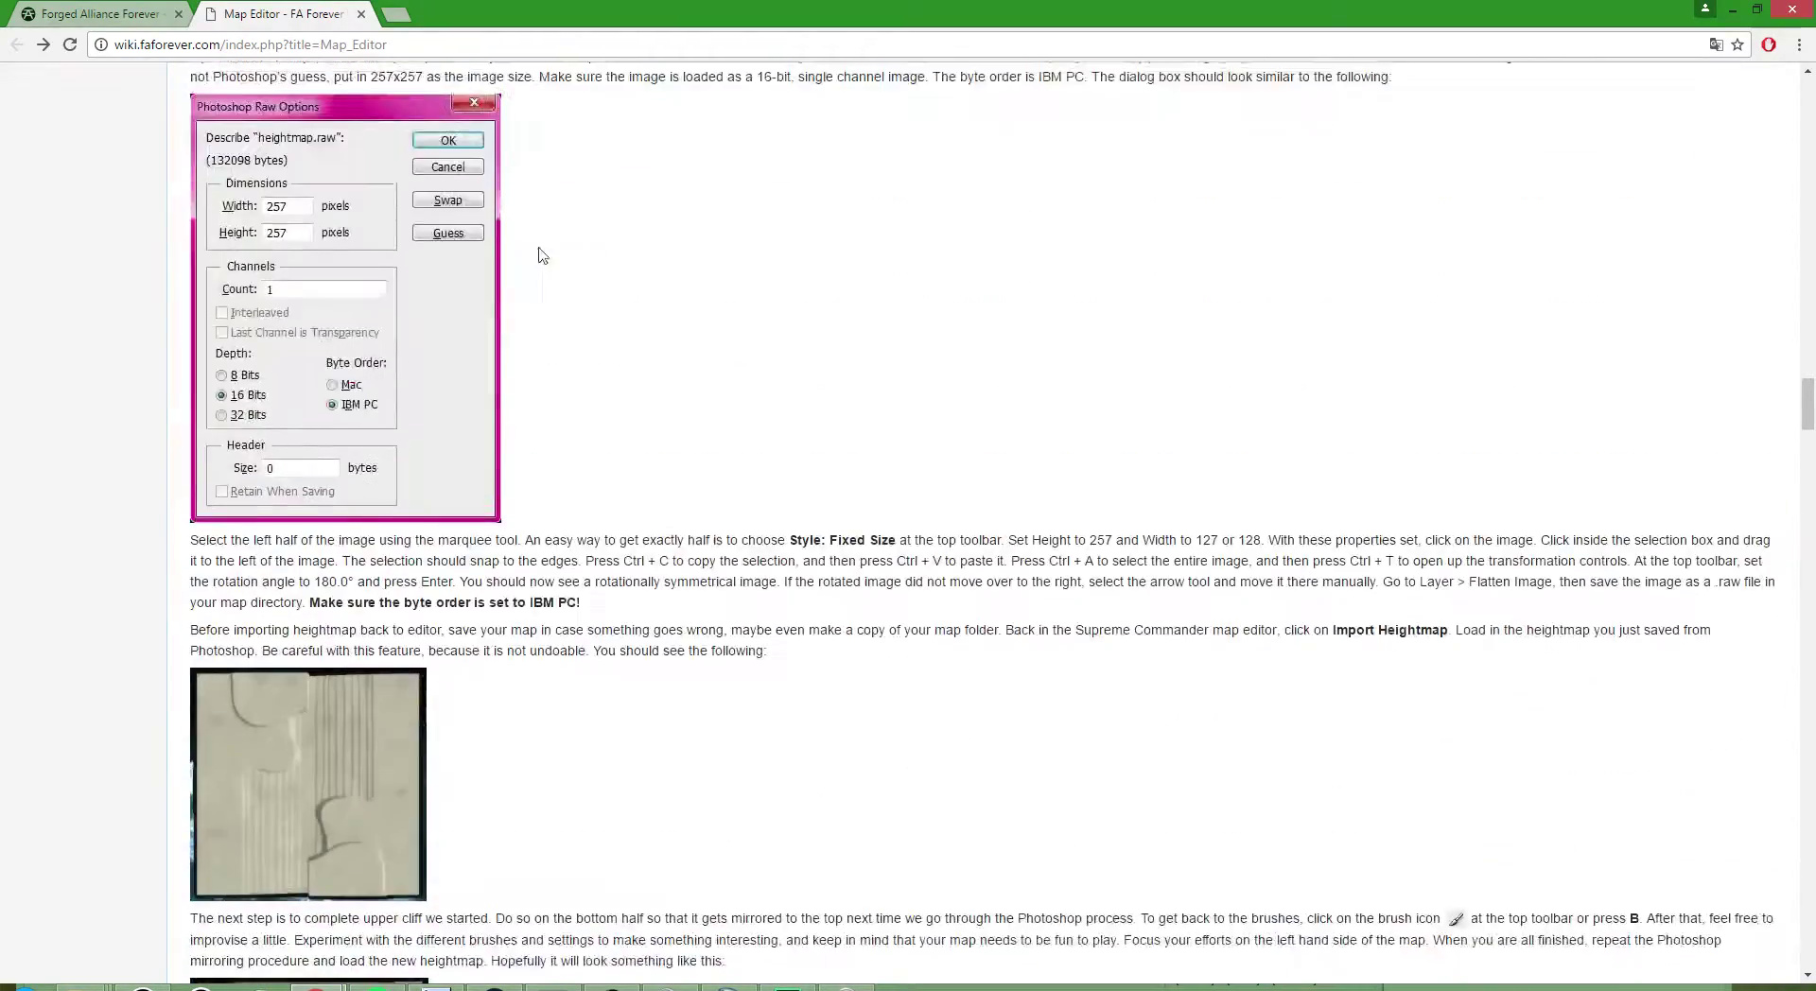
pyautogui.click(484, 54)
pyautogui.scroll(15, 681, 388)
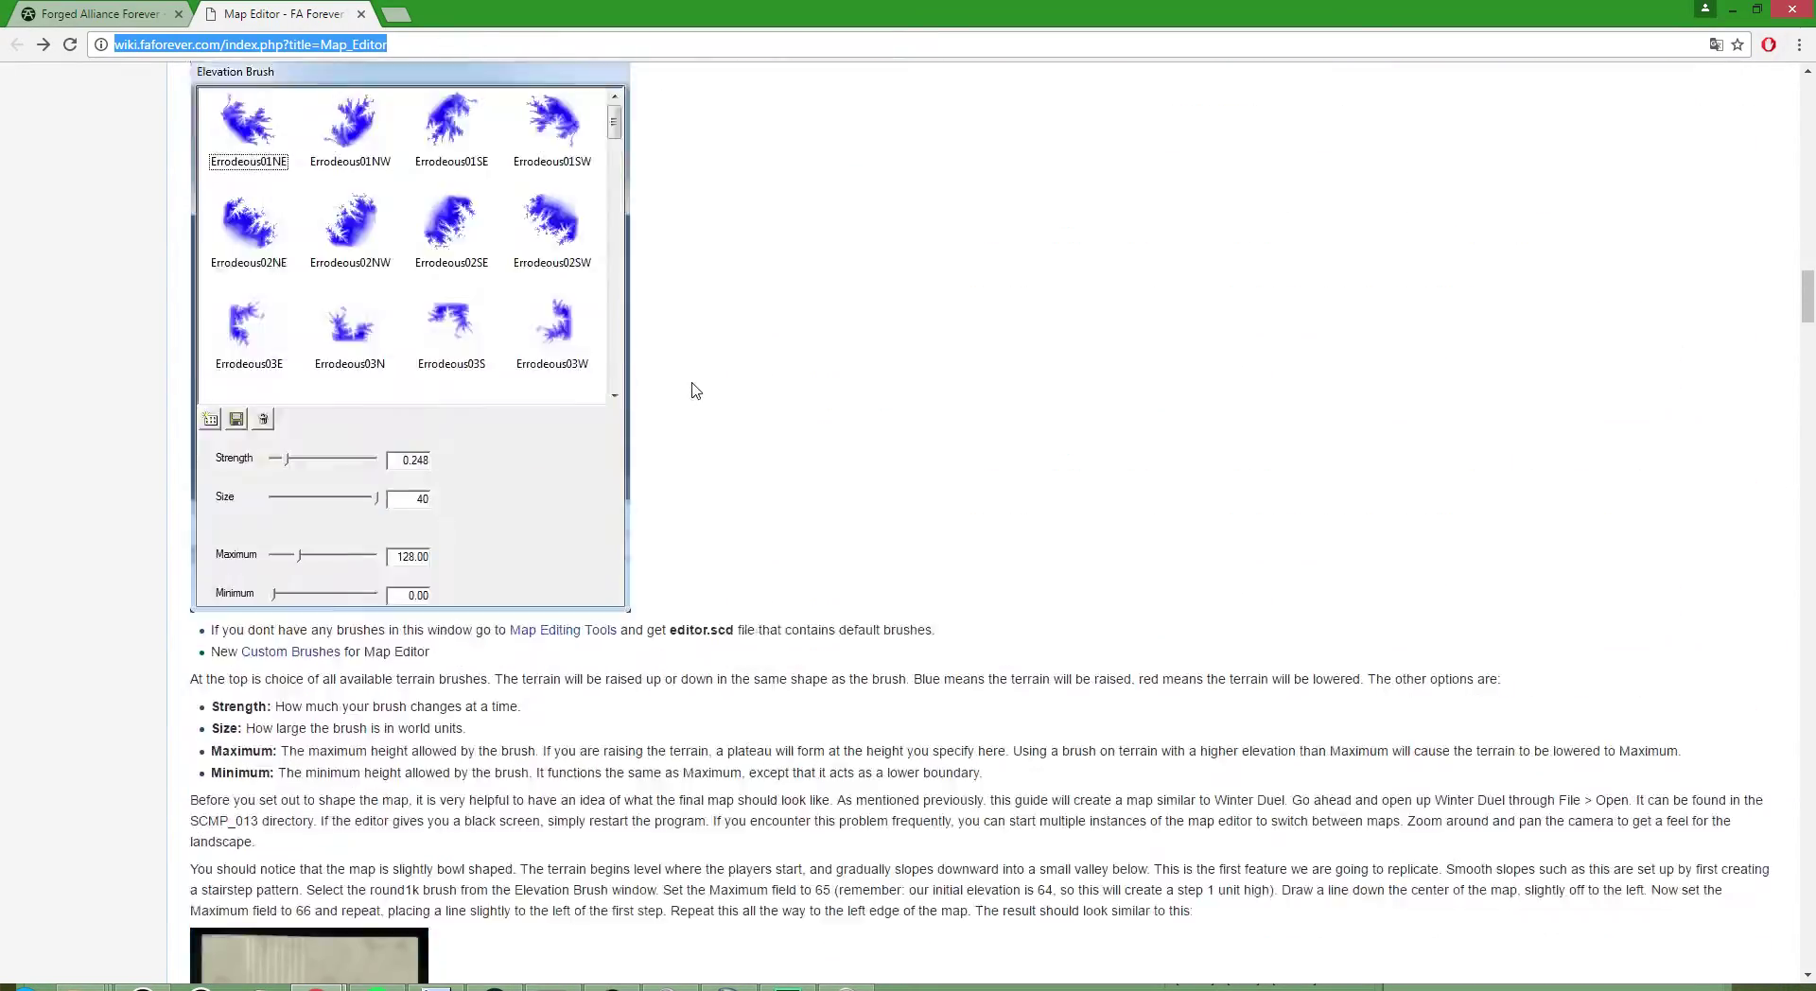
pyautogui.click(1331, 369)
pyautogui.scroll(20, 1332, 369)
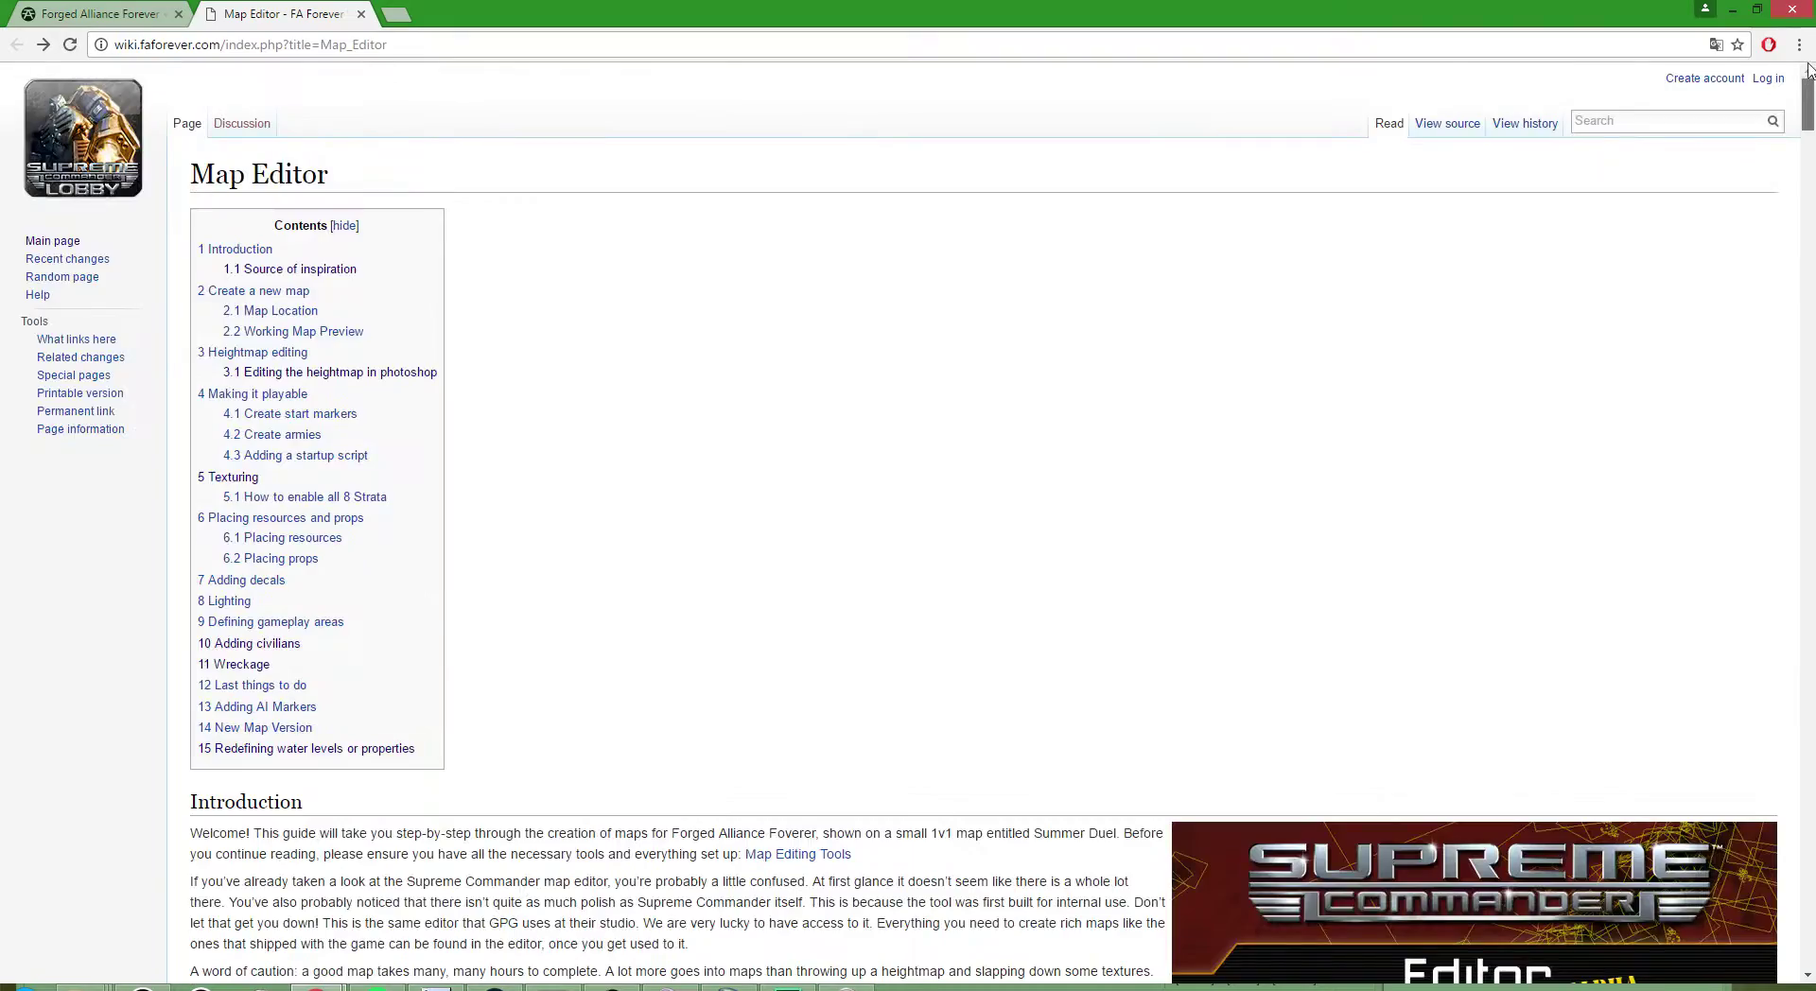
# - Expand the Original Maps table under Source of inspiration and read the folder names beside the map names
pyautogui.scroll(-4, 1022, 414)
pyautogui.scroll(-1, 1024, 421)
pyautogui.moveTo(293, 771); pyautogui.dragTo(192, 734)
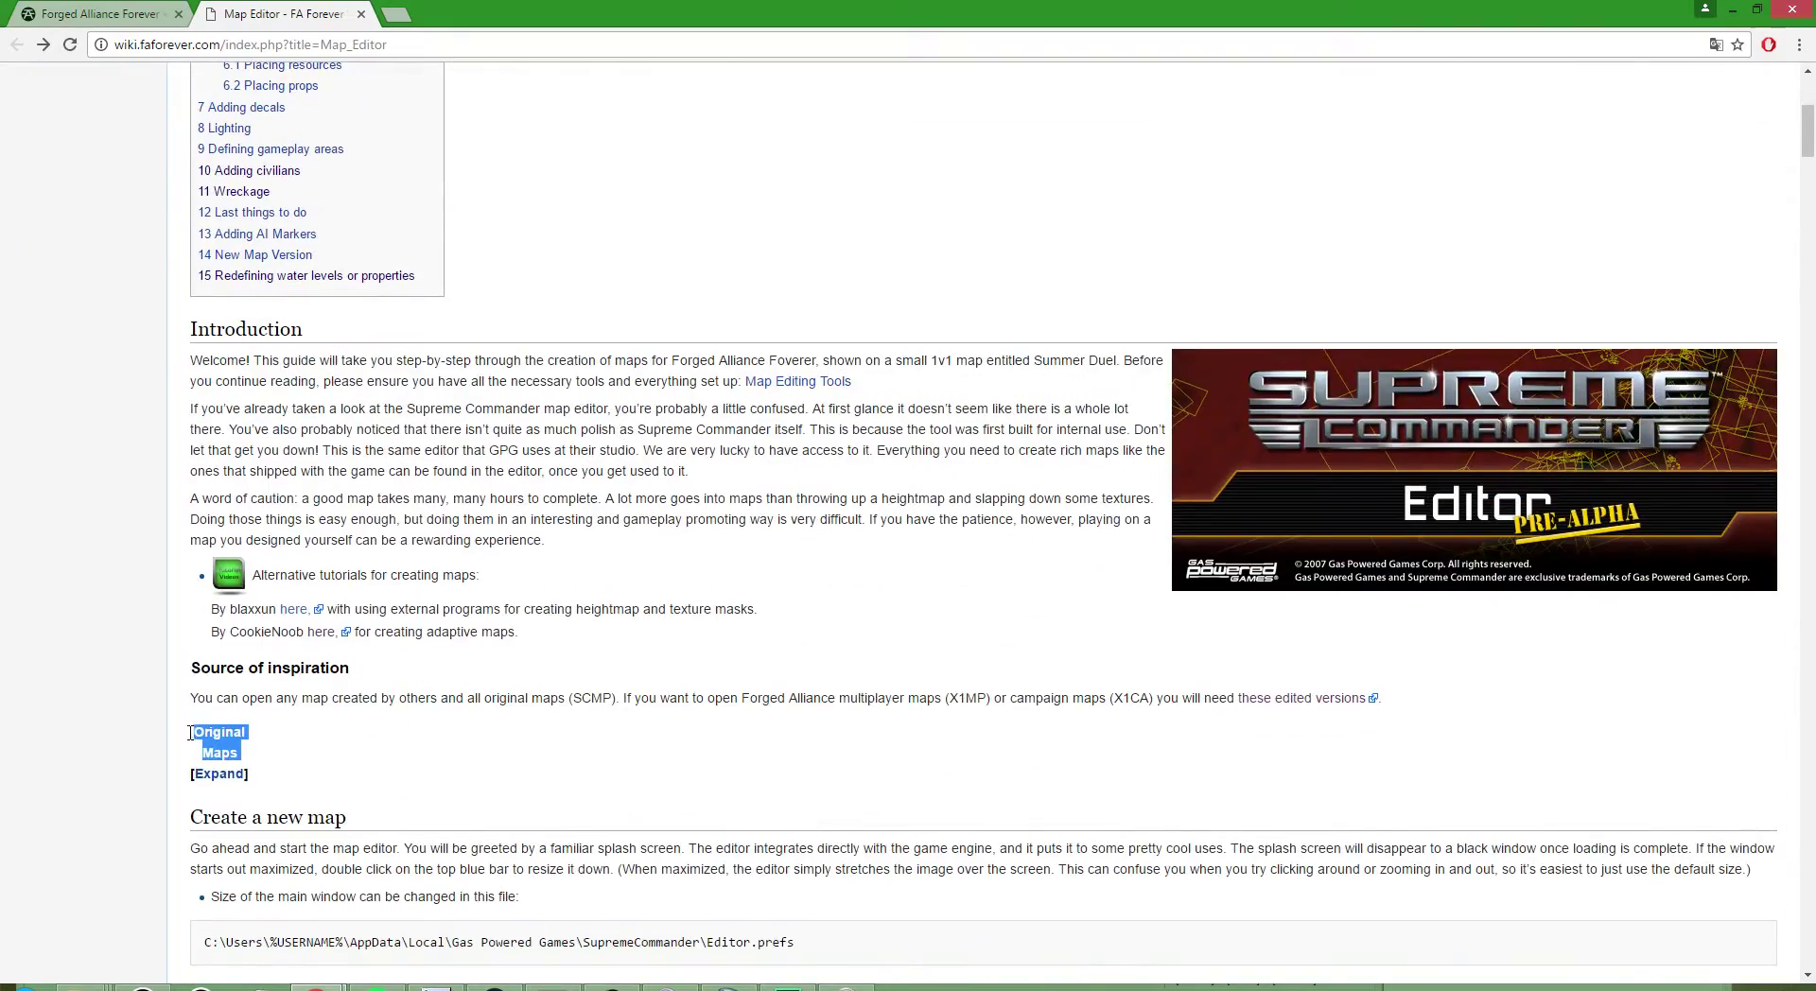
pyautogui.click(218, 775)
pyautogui.scroll(-4, 424, 627)
pyautogui.click(488, 487)
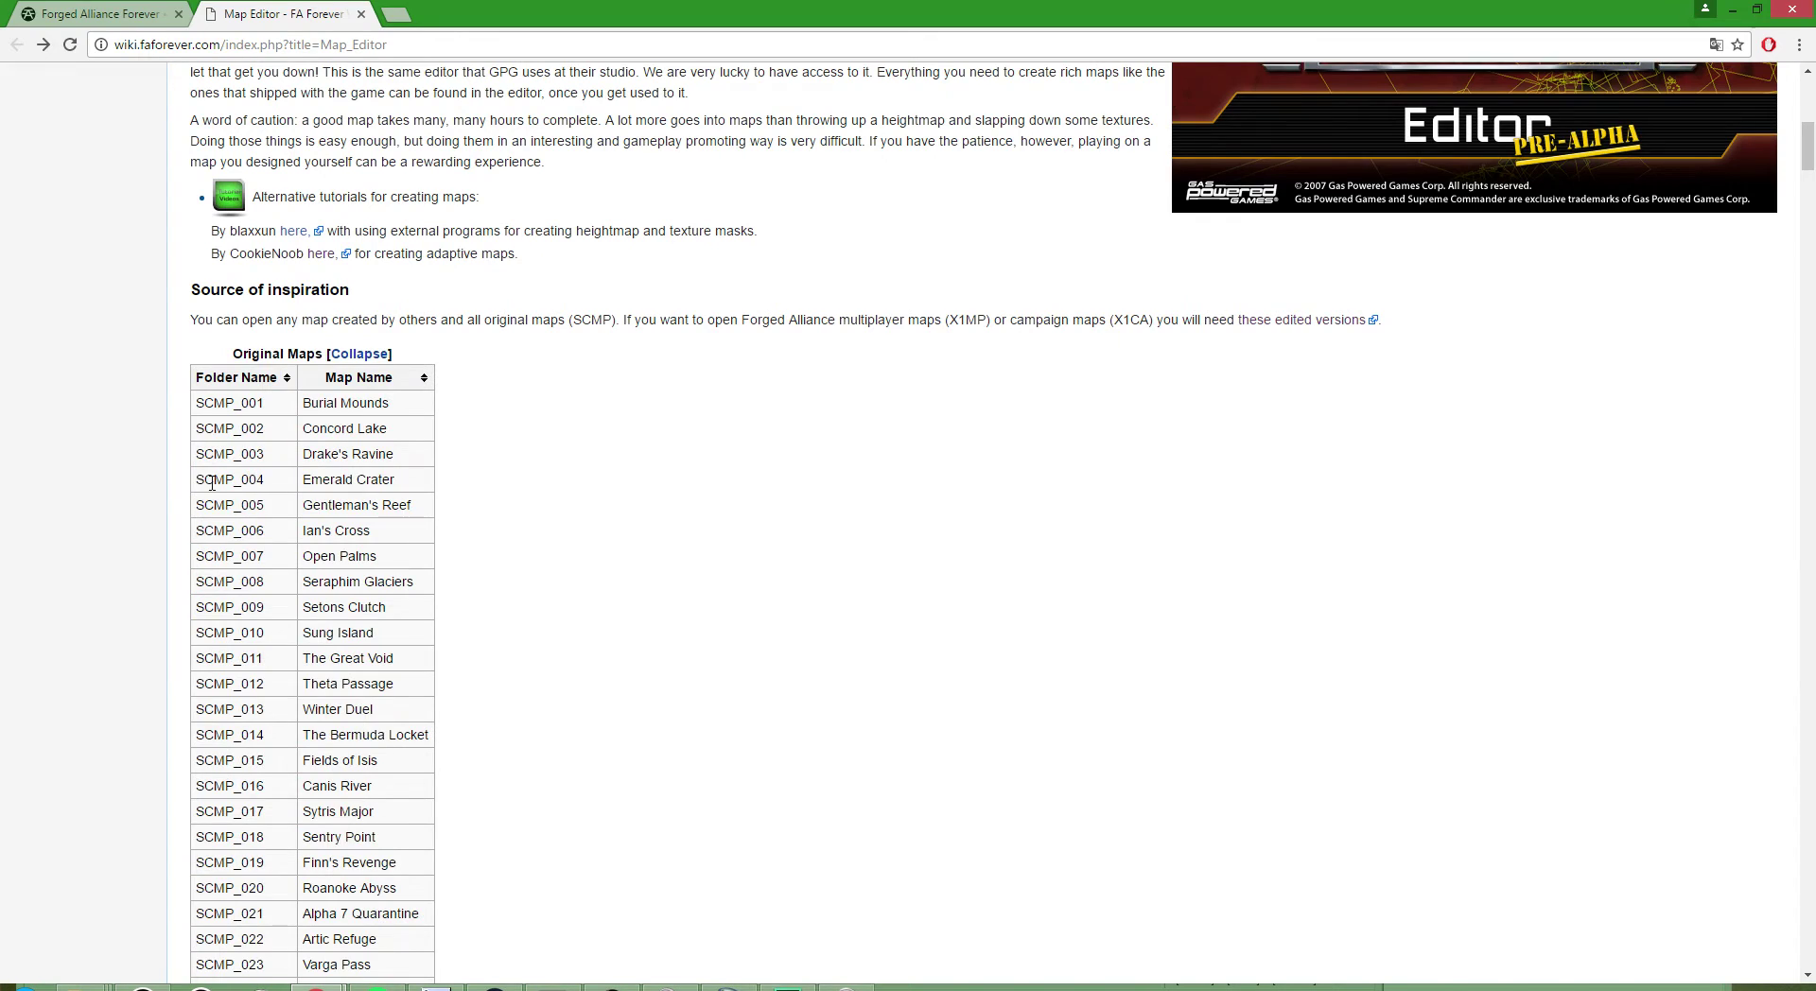
pyautogui.moveTo(195, 482); pyautogui.dragTo(268, 482)
pyautogui.moveTo(268, 710); pyautogui.dragTo(201, 711)
pyautogui.scroll(-4, 293, 715)
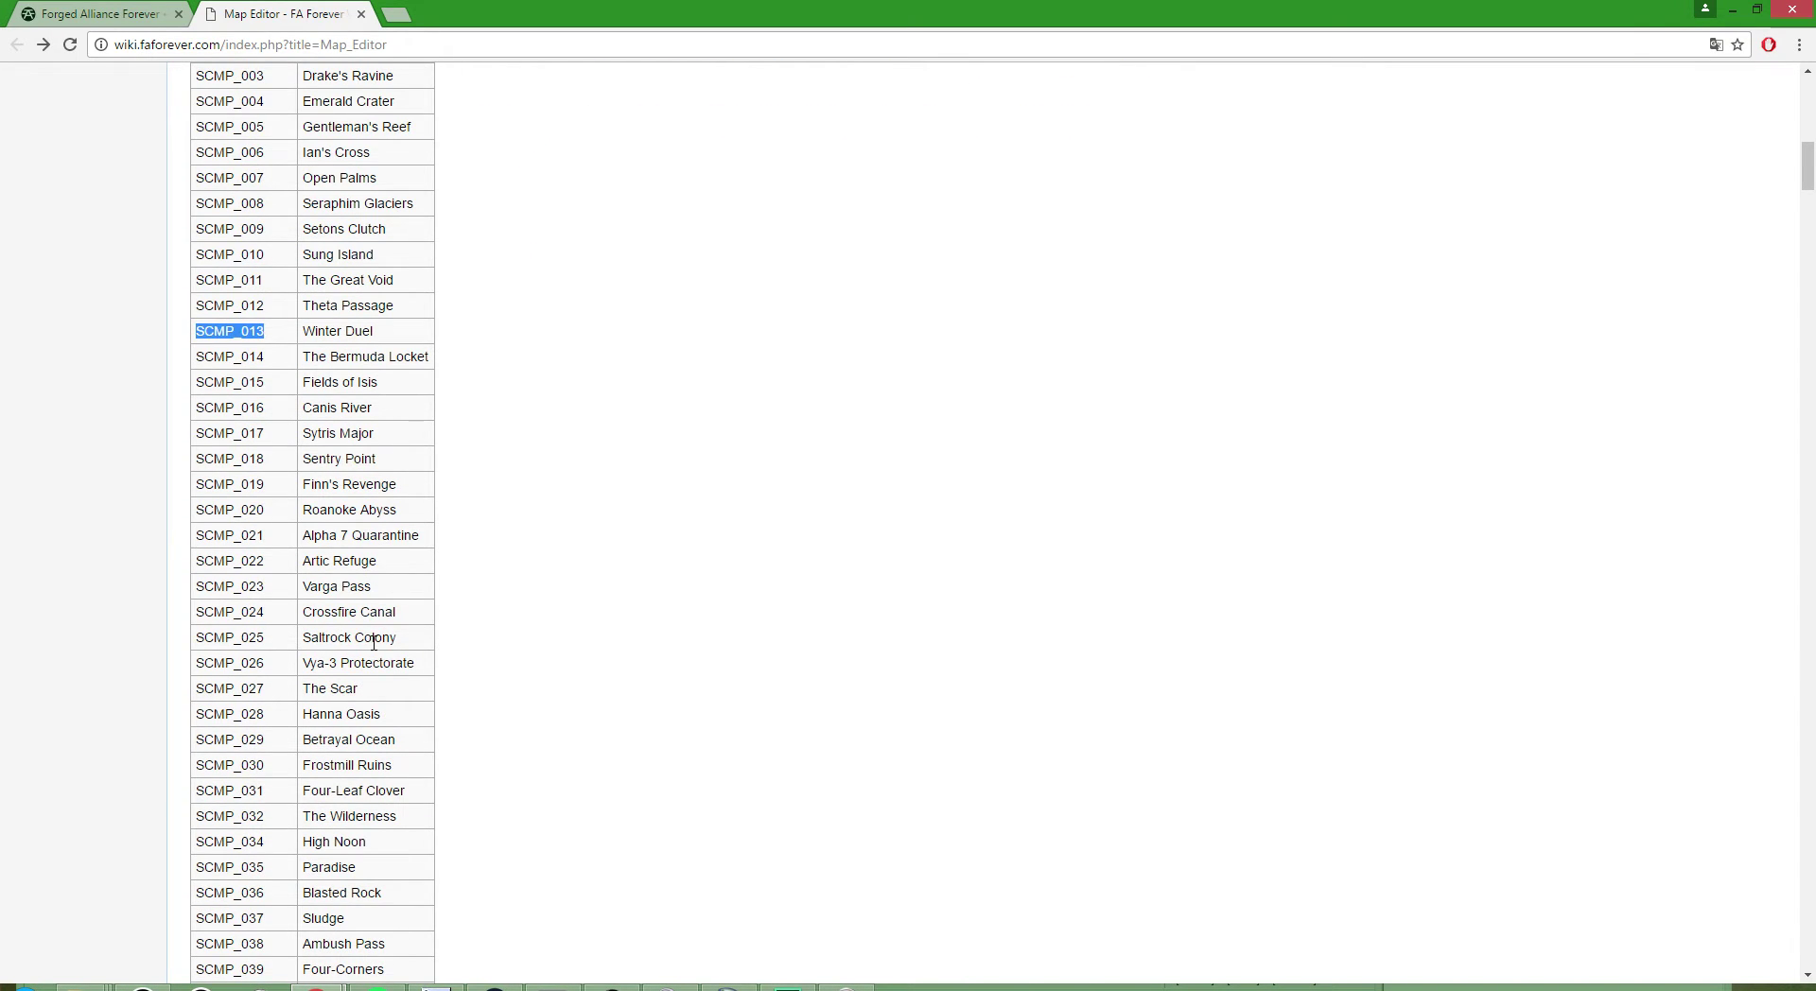
# - Search the wiki page for "four" and look up the folder name of the Four-Corners map
pyautogui.click(374, 642)
pyautogui.hotkey('ctrl', 'f')
pyautogui.write('four')
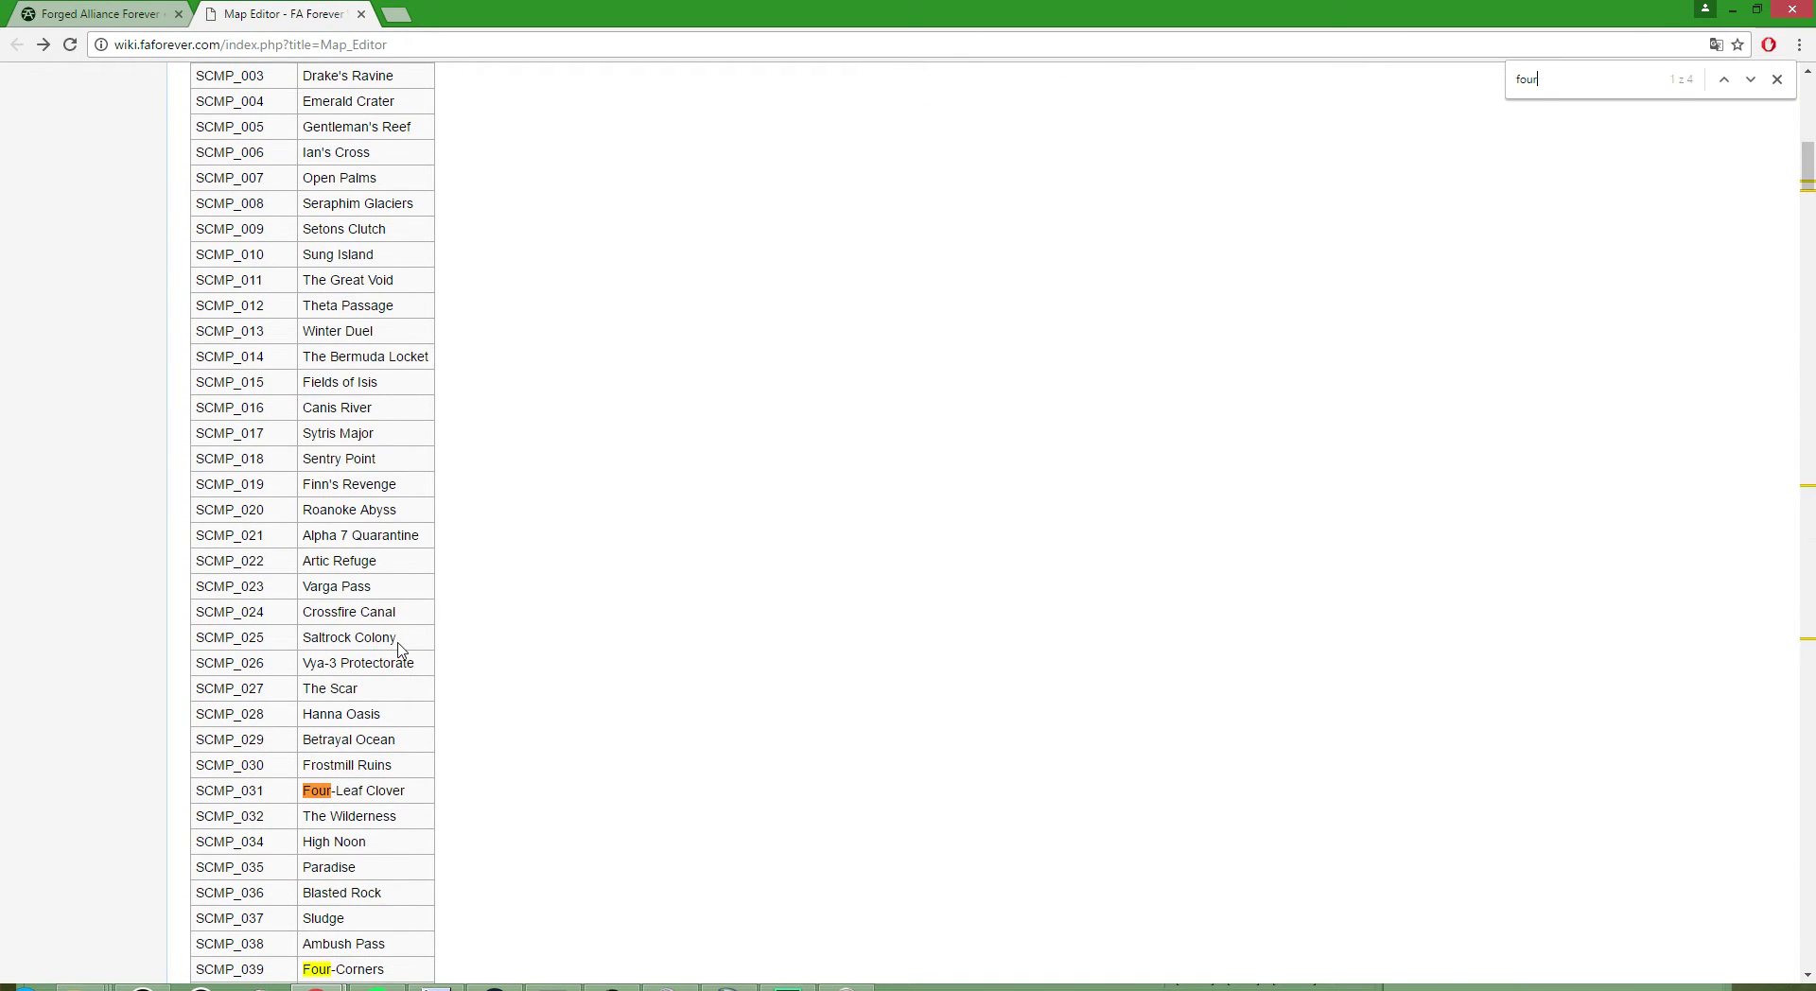
pyautogui.scroll(-2, 402, 646)
pyautogui.moveTo(386, 780); pyautogui.dragTo(183, 778)
pyautogui.scroll(-3, 223, 782)
pyautogui.click(397, 512)
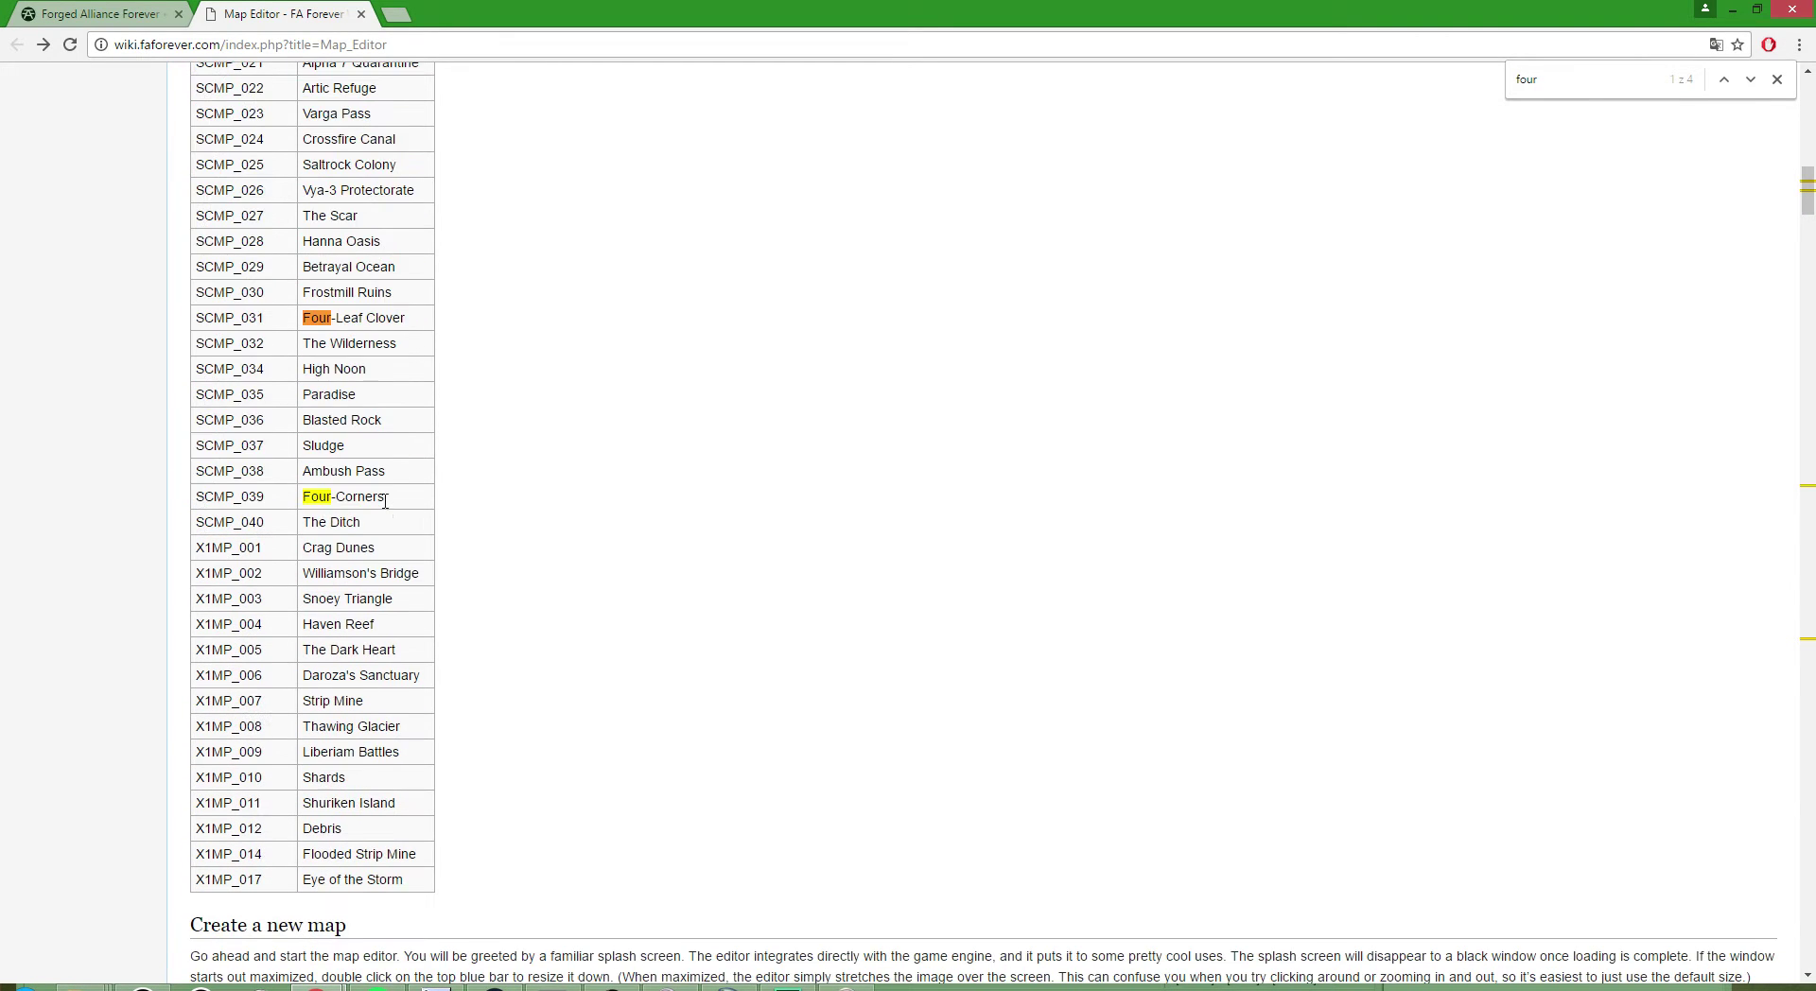
pyautogui.moveTo(384, 501); pyautogui.dragTo(188, 501)
pyautogui.click(244, 503)
# - Start a second instance of Supcom Map Editor from the Supreme Commander bin folder and put the folder window away
pyautogui.click(533, 987)
pyautogui.click(83, 986)
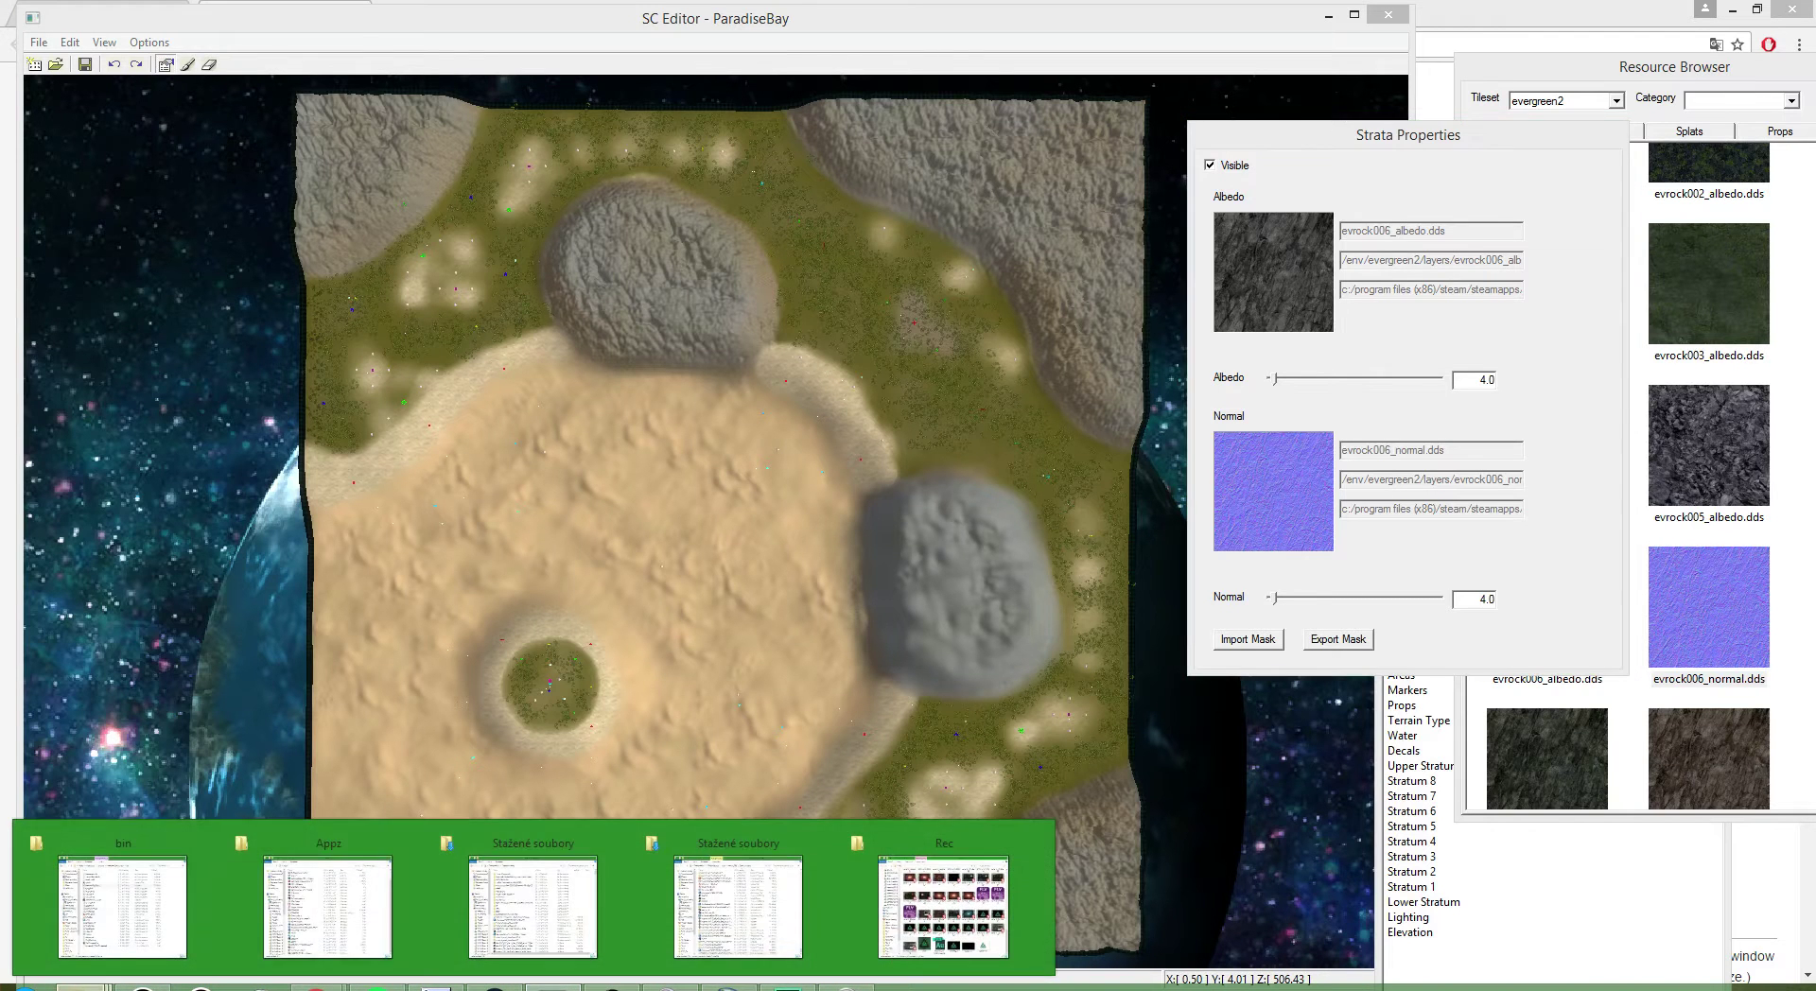
pyautogui.click(123, 906)
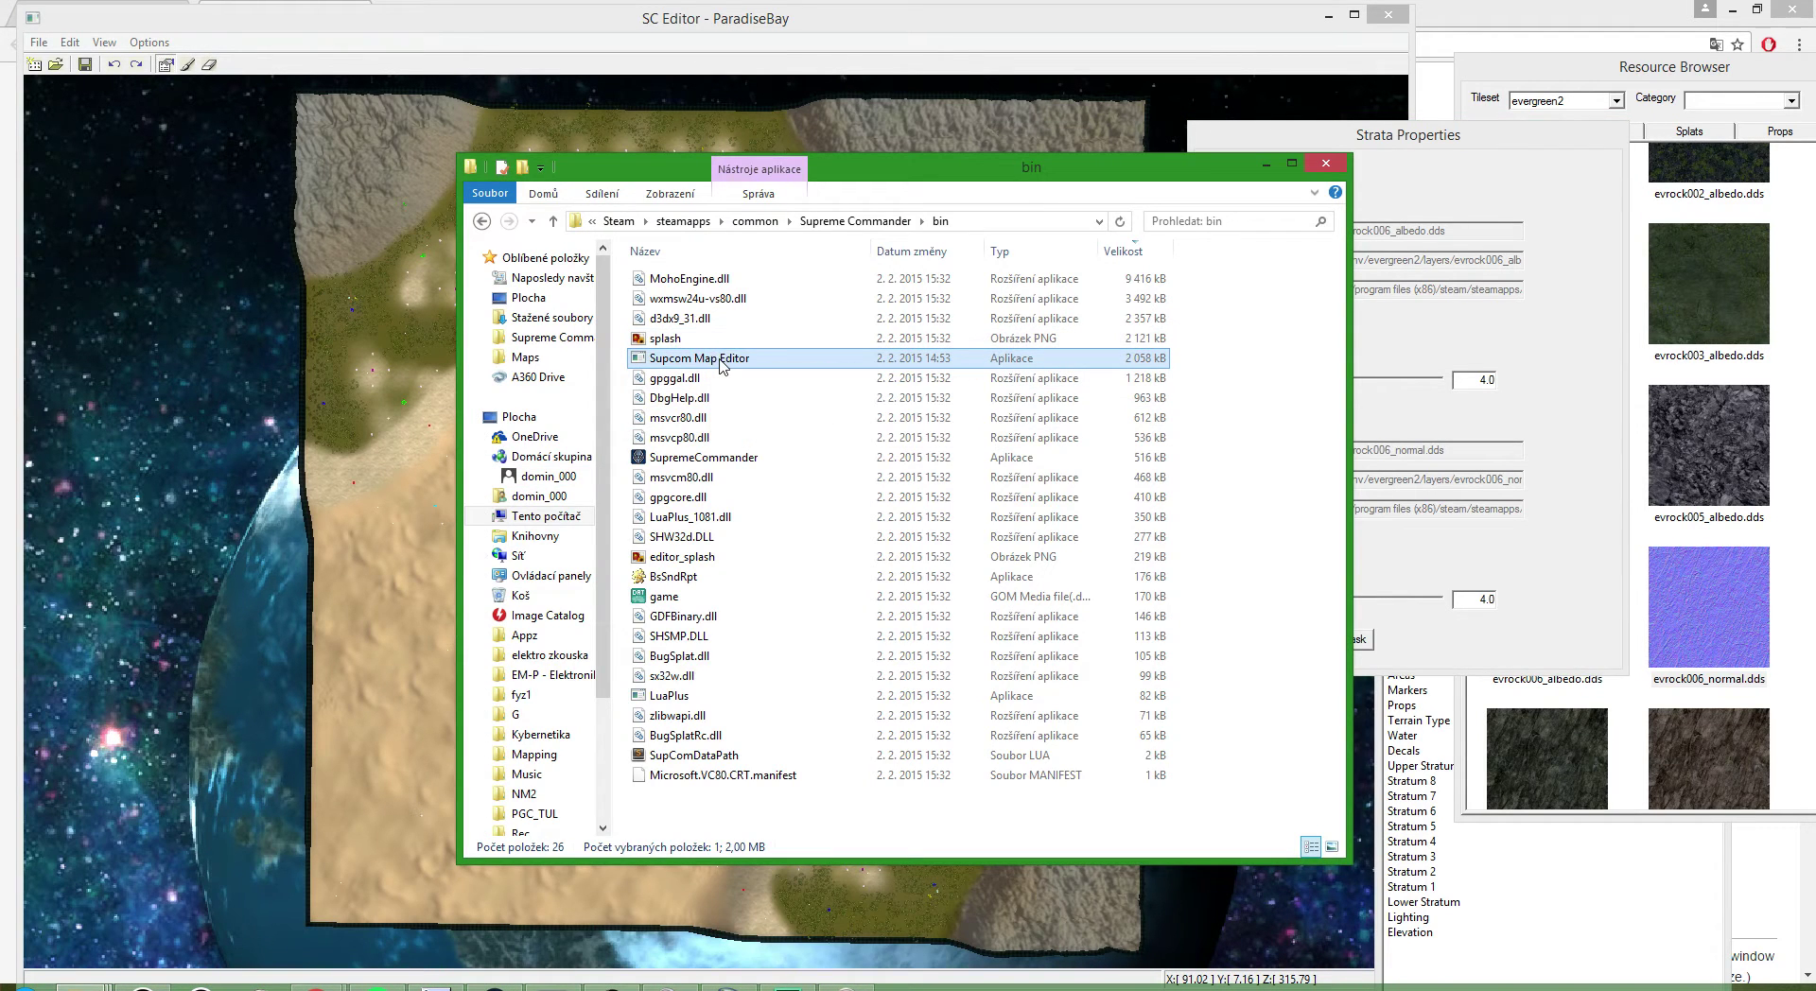
pyautogui.click(1266, 164)
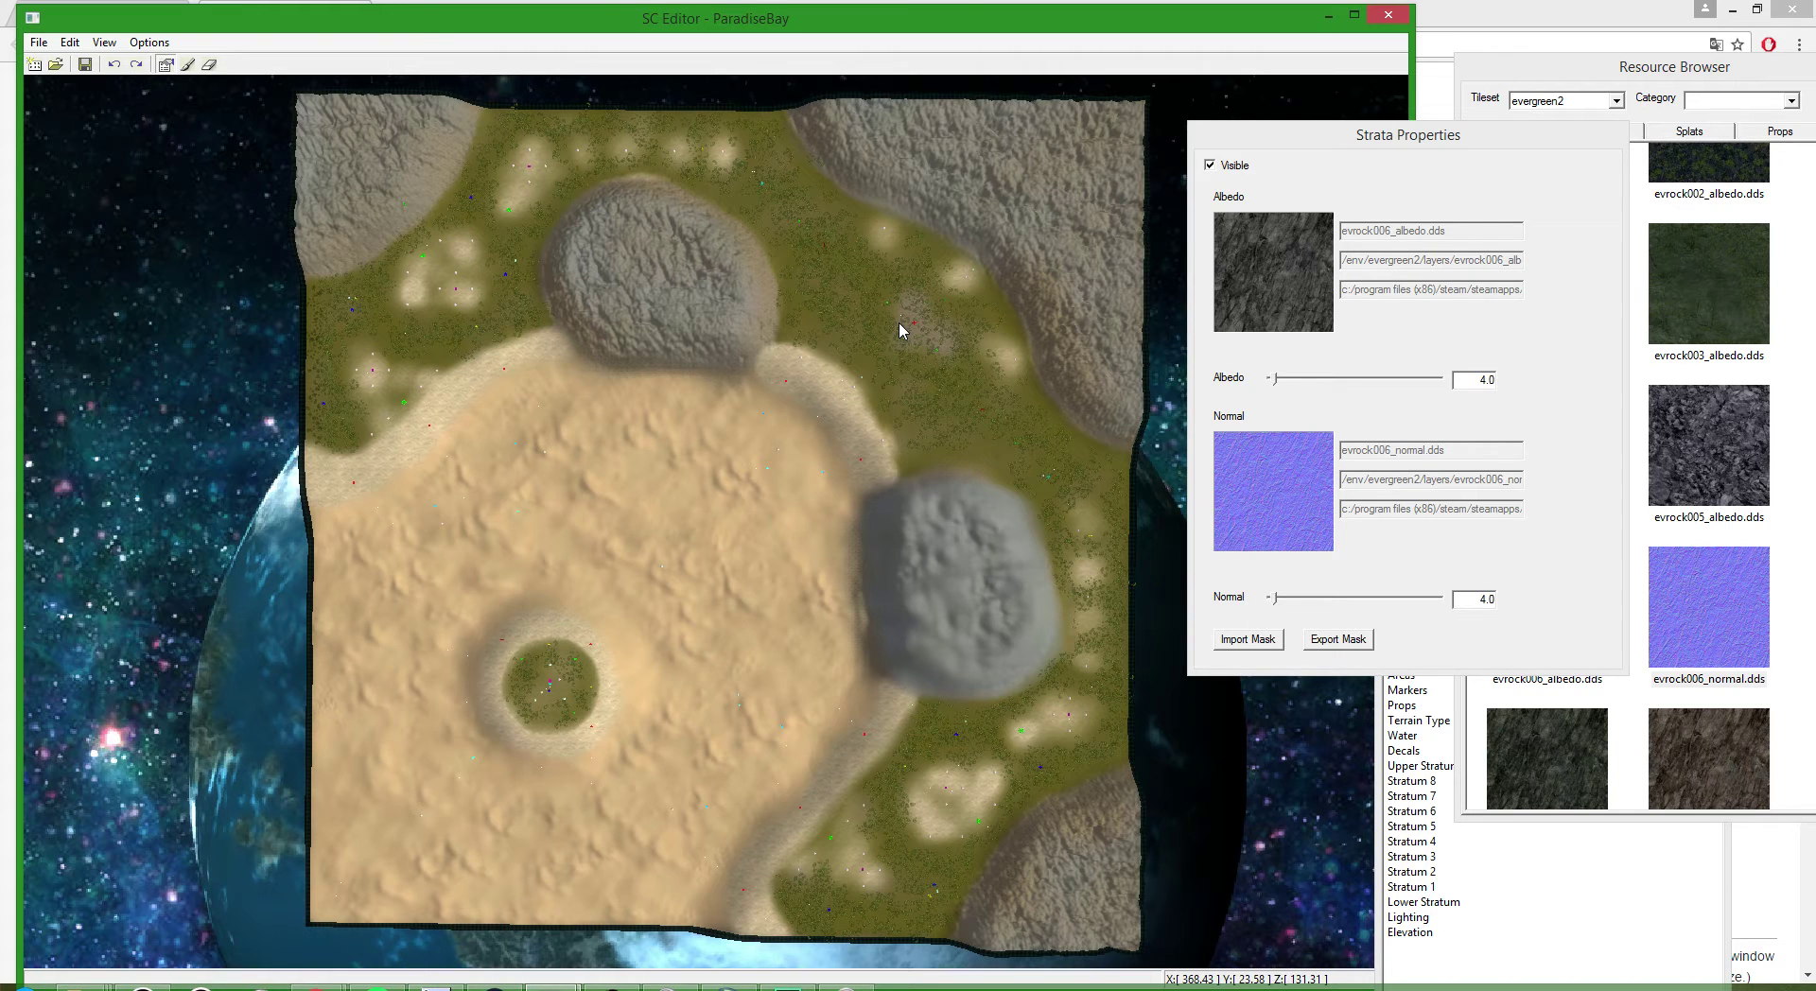
# - Switch to the second SC Editor and load the scmp_039_scenario file from the SCMP_039 map folder
pyautogui.moveTo(603, 984)
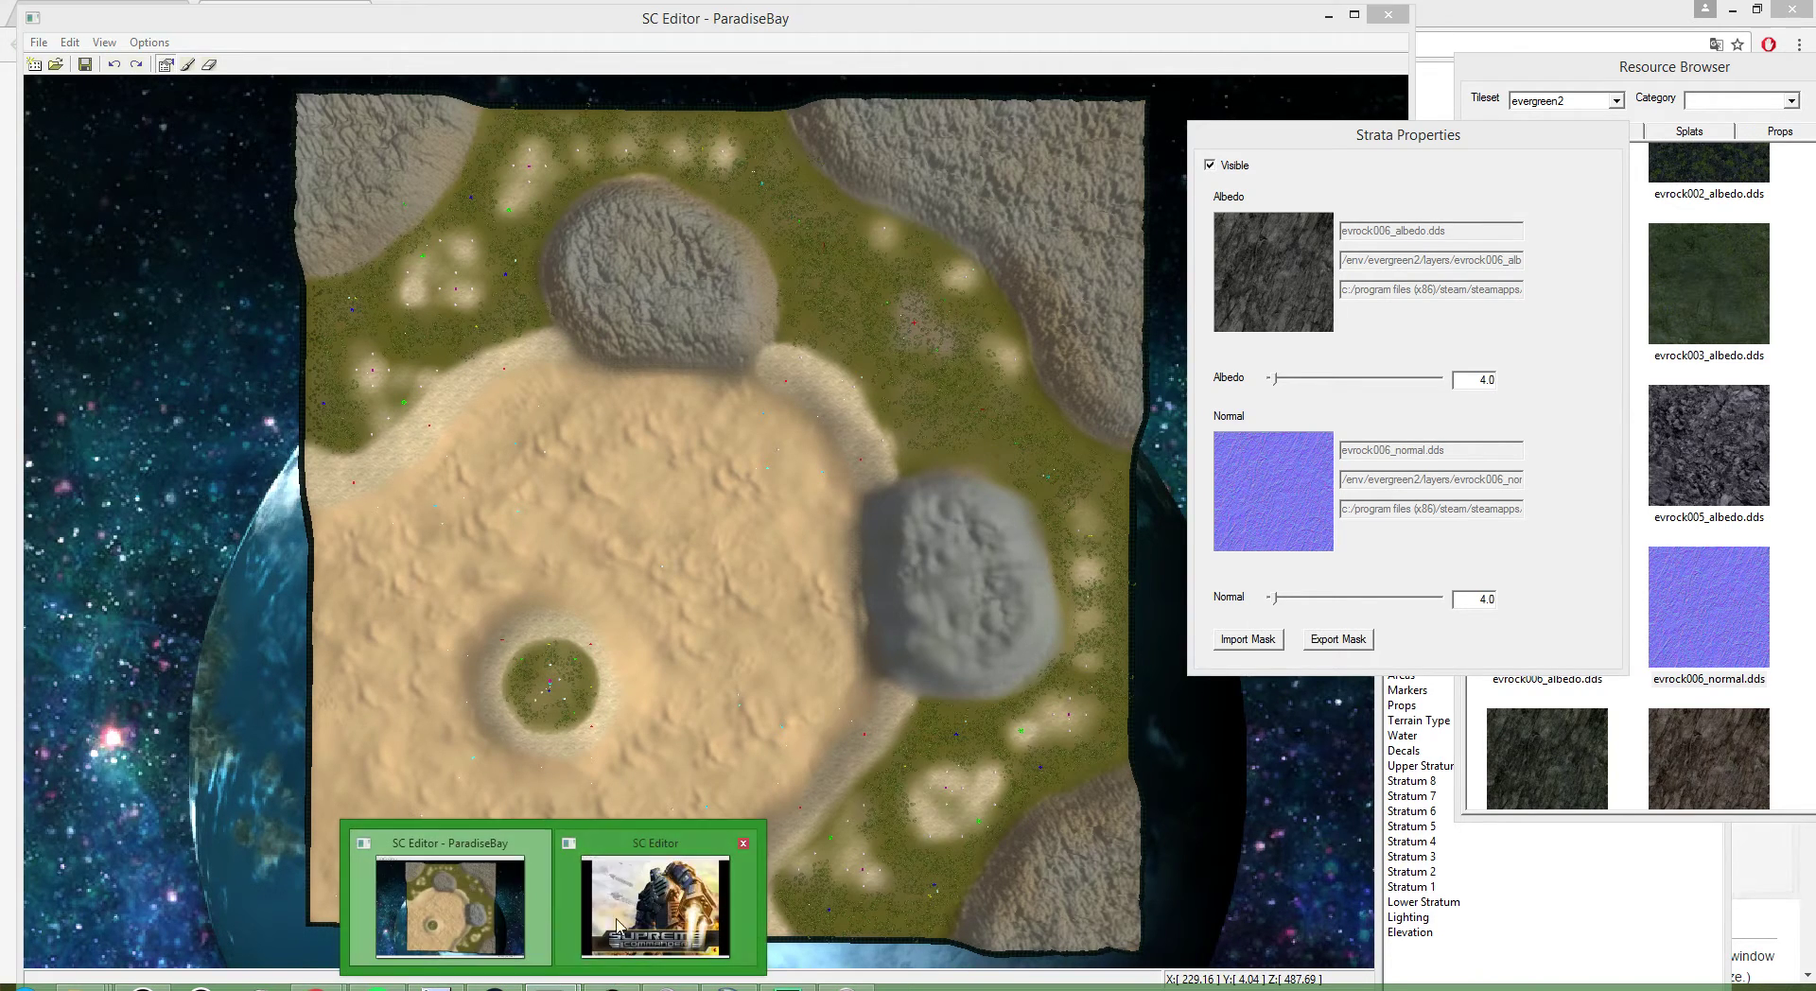
pyautogui.click(678, 908)
pyautogui.click(55, 62)
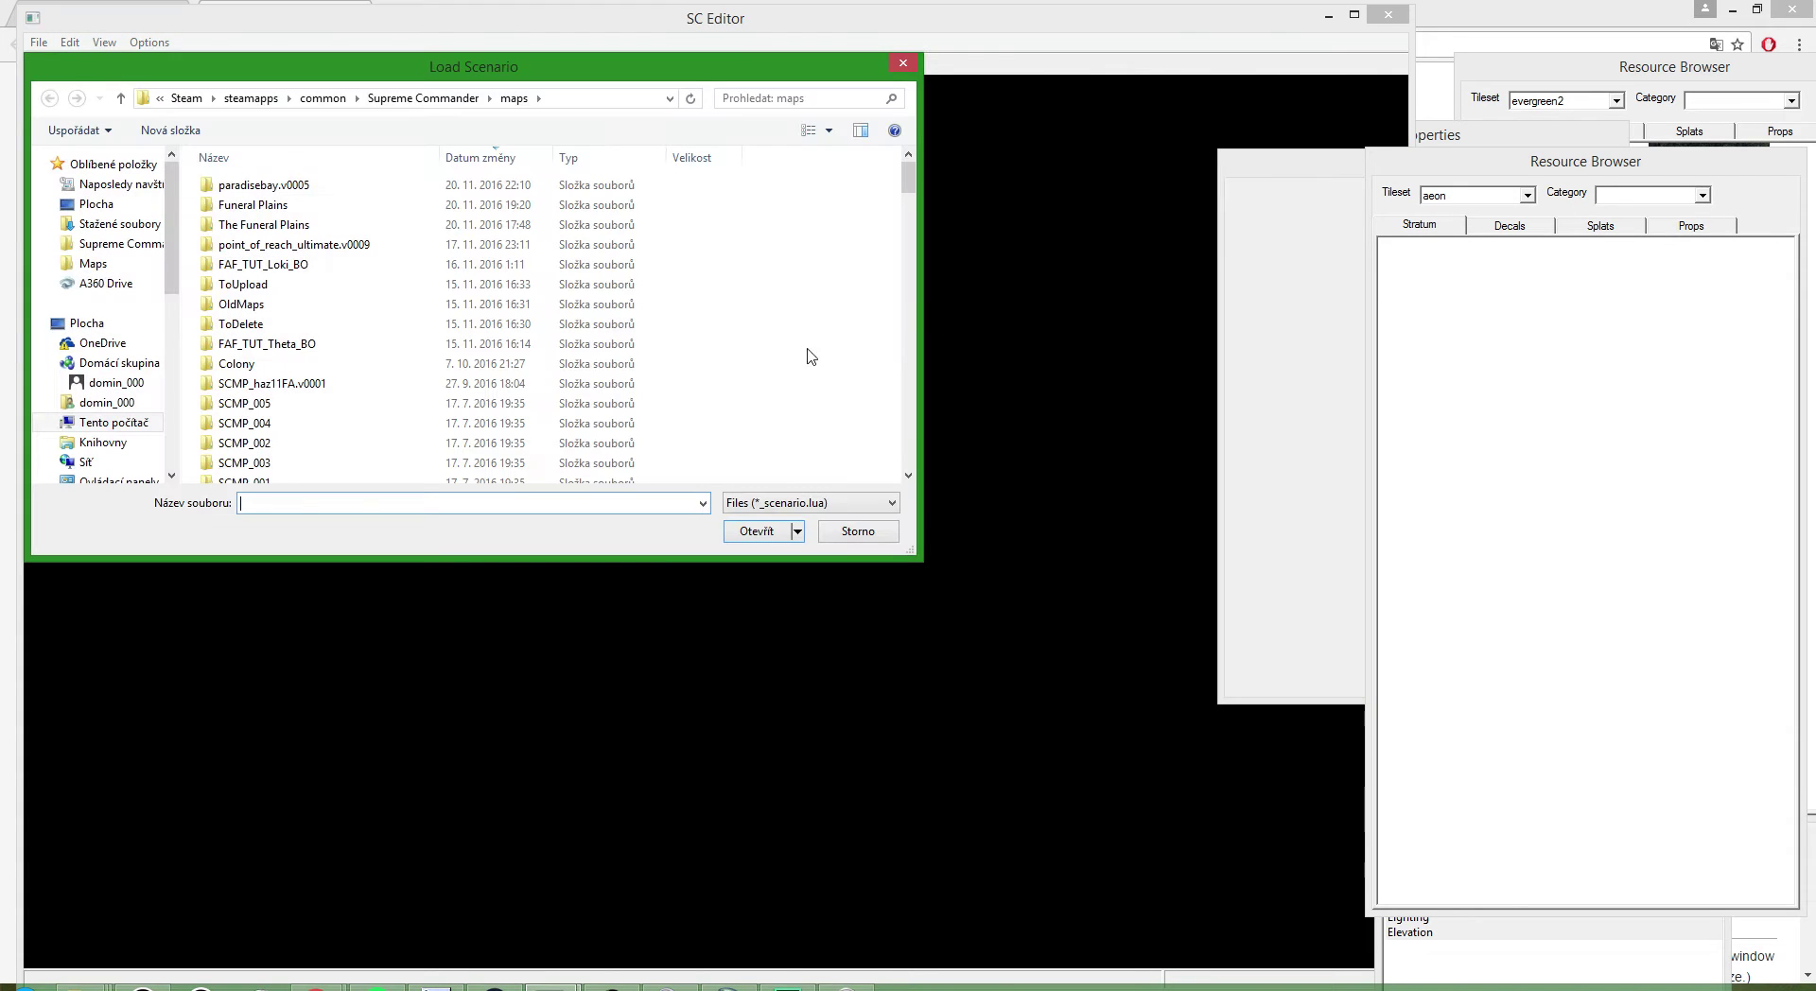
pyautogui.write('smp')
pyautogui.press('Left')
pyautogui.press('Left')
pyautogui.write('cmp')
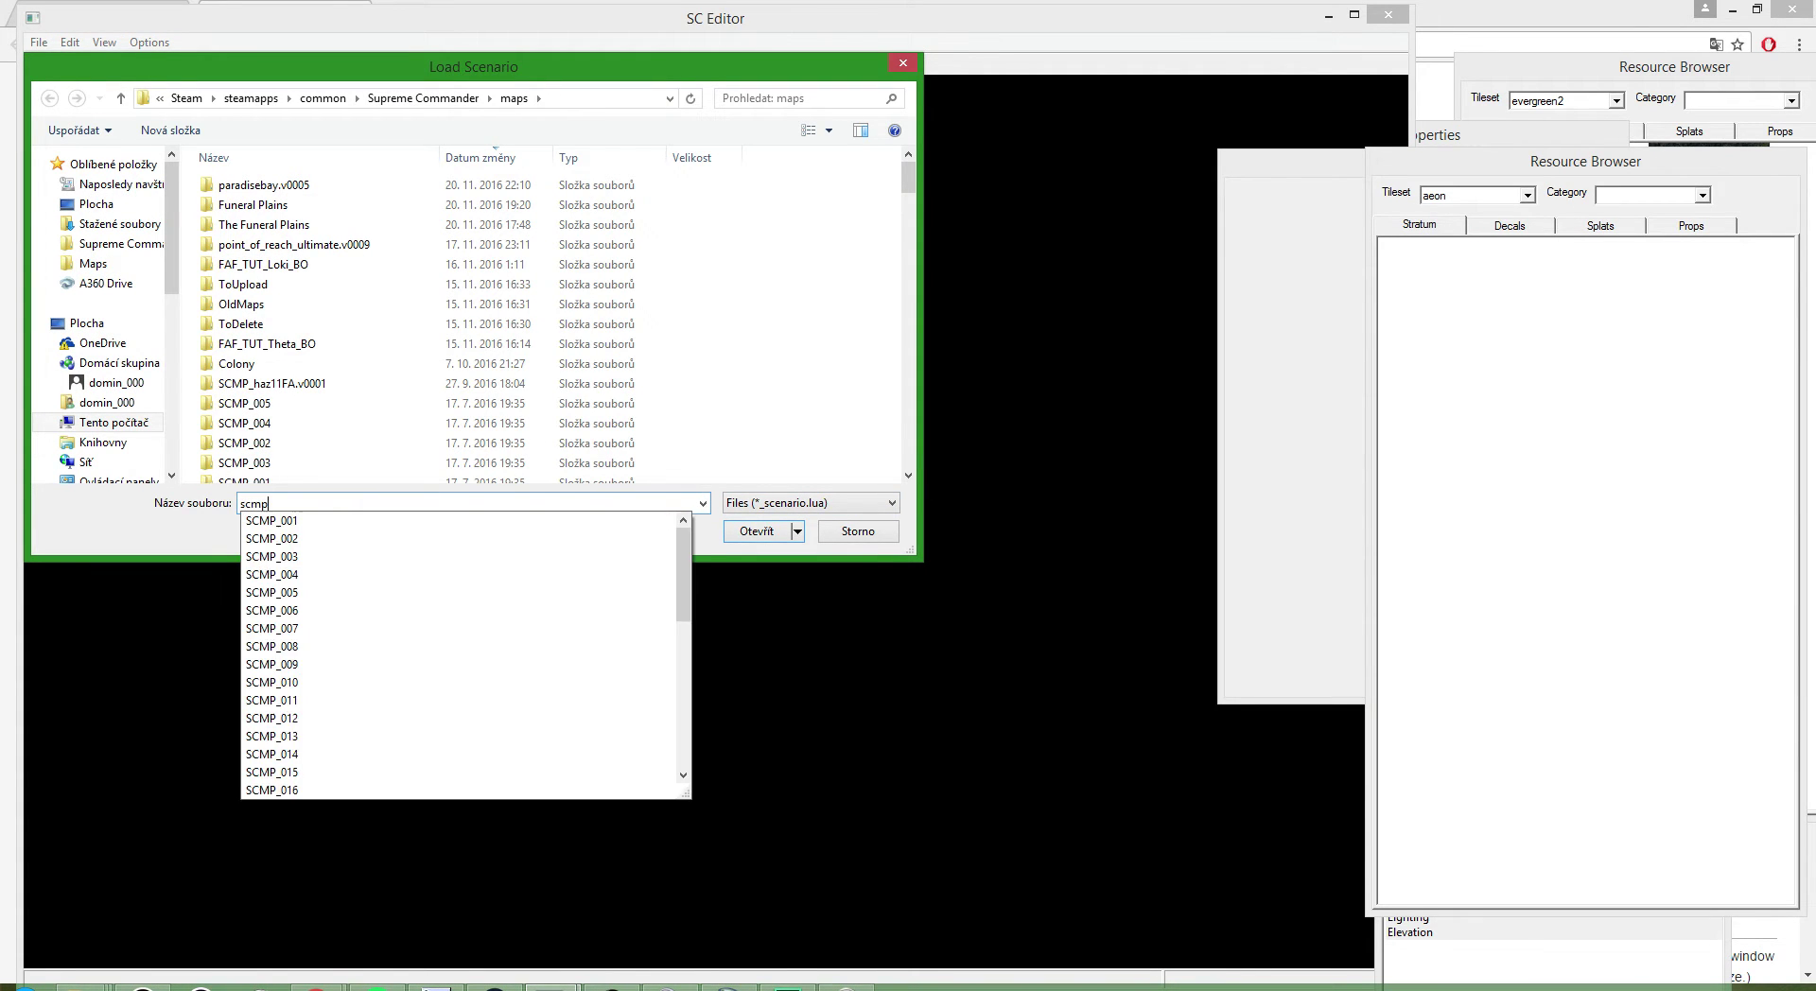
pyautogui.write('_03')
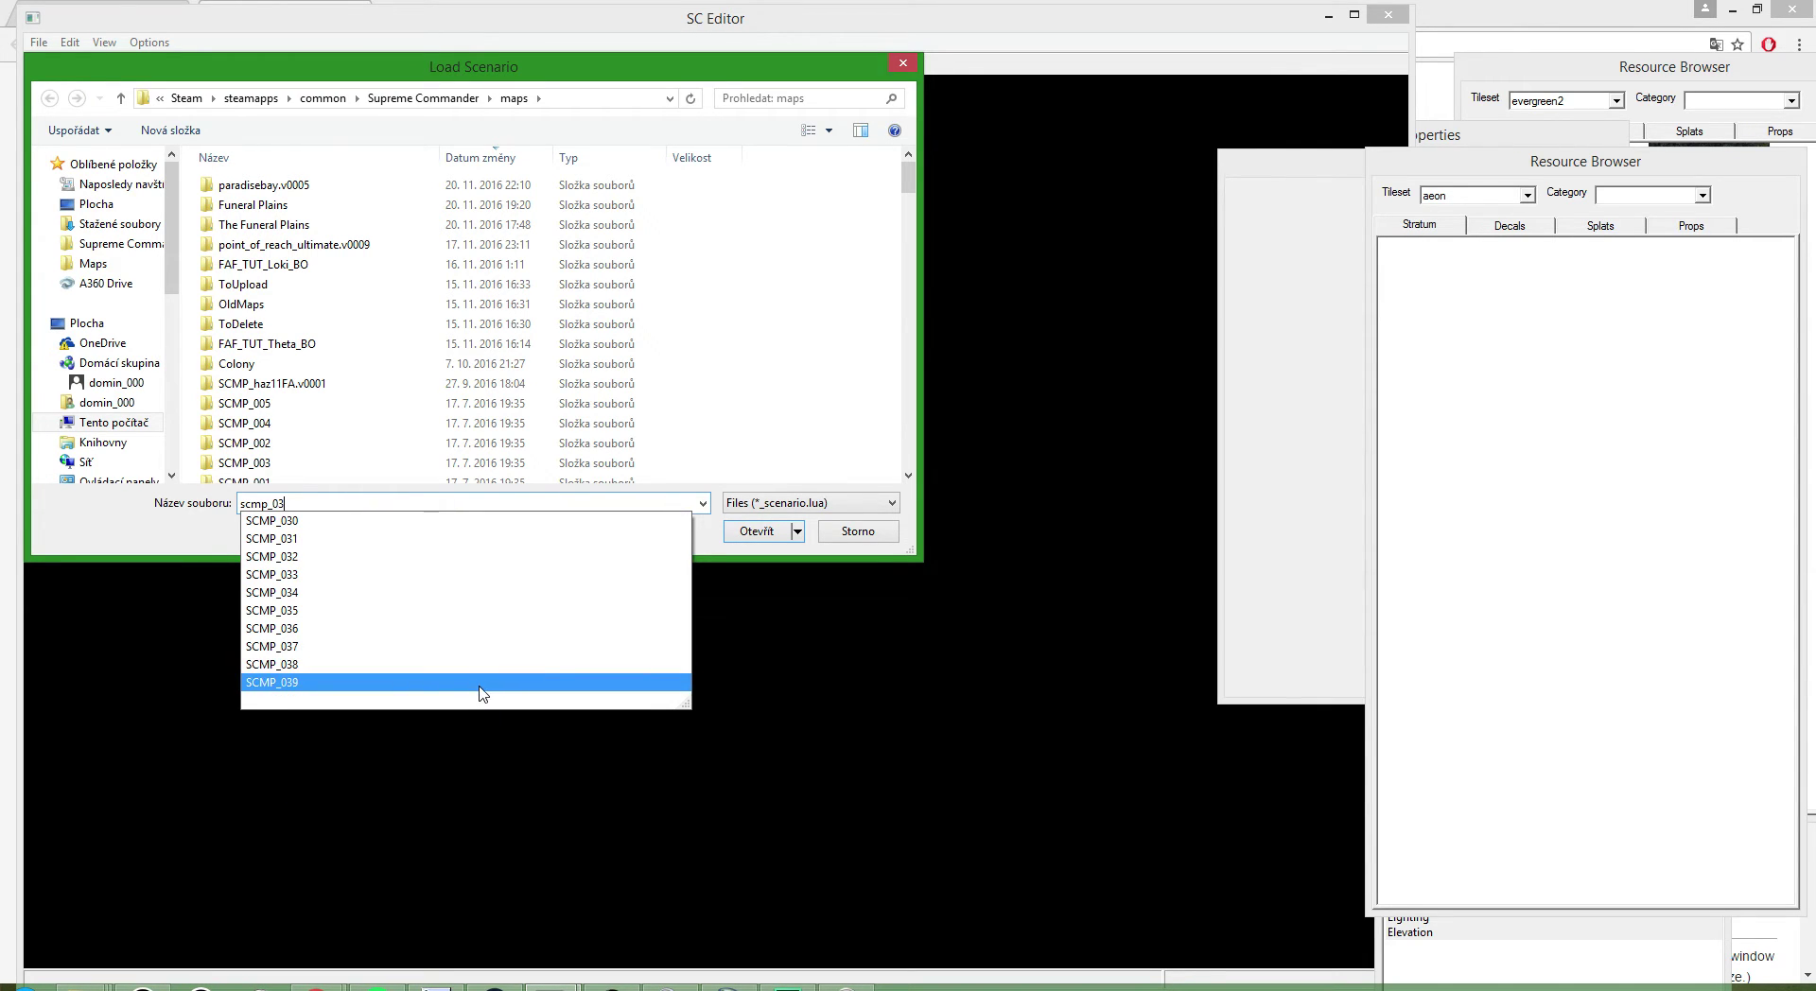
pyautogui.click(479, 686)
pyautogui.click(762, 532)
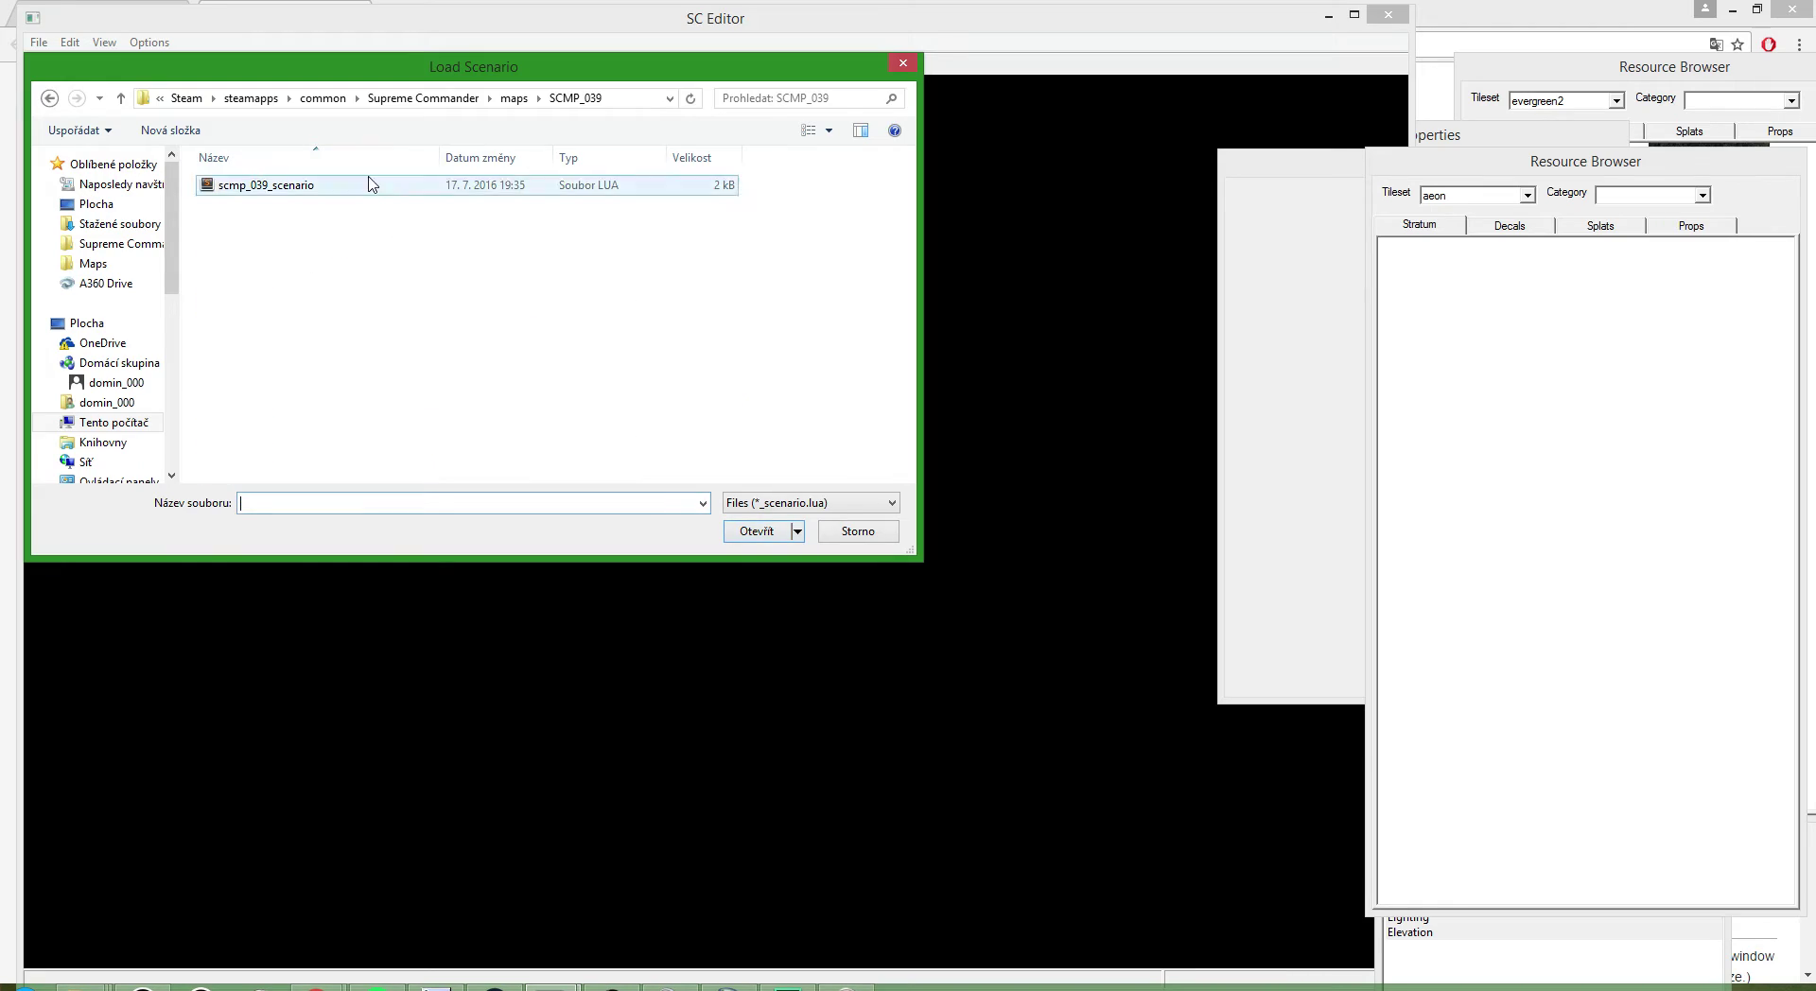
pyautogui.doubleClick(371, 186)
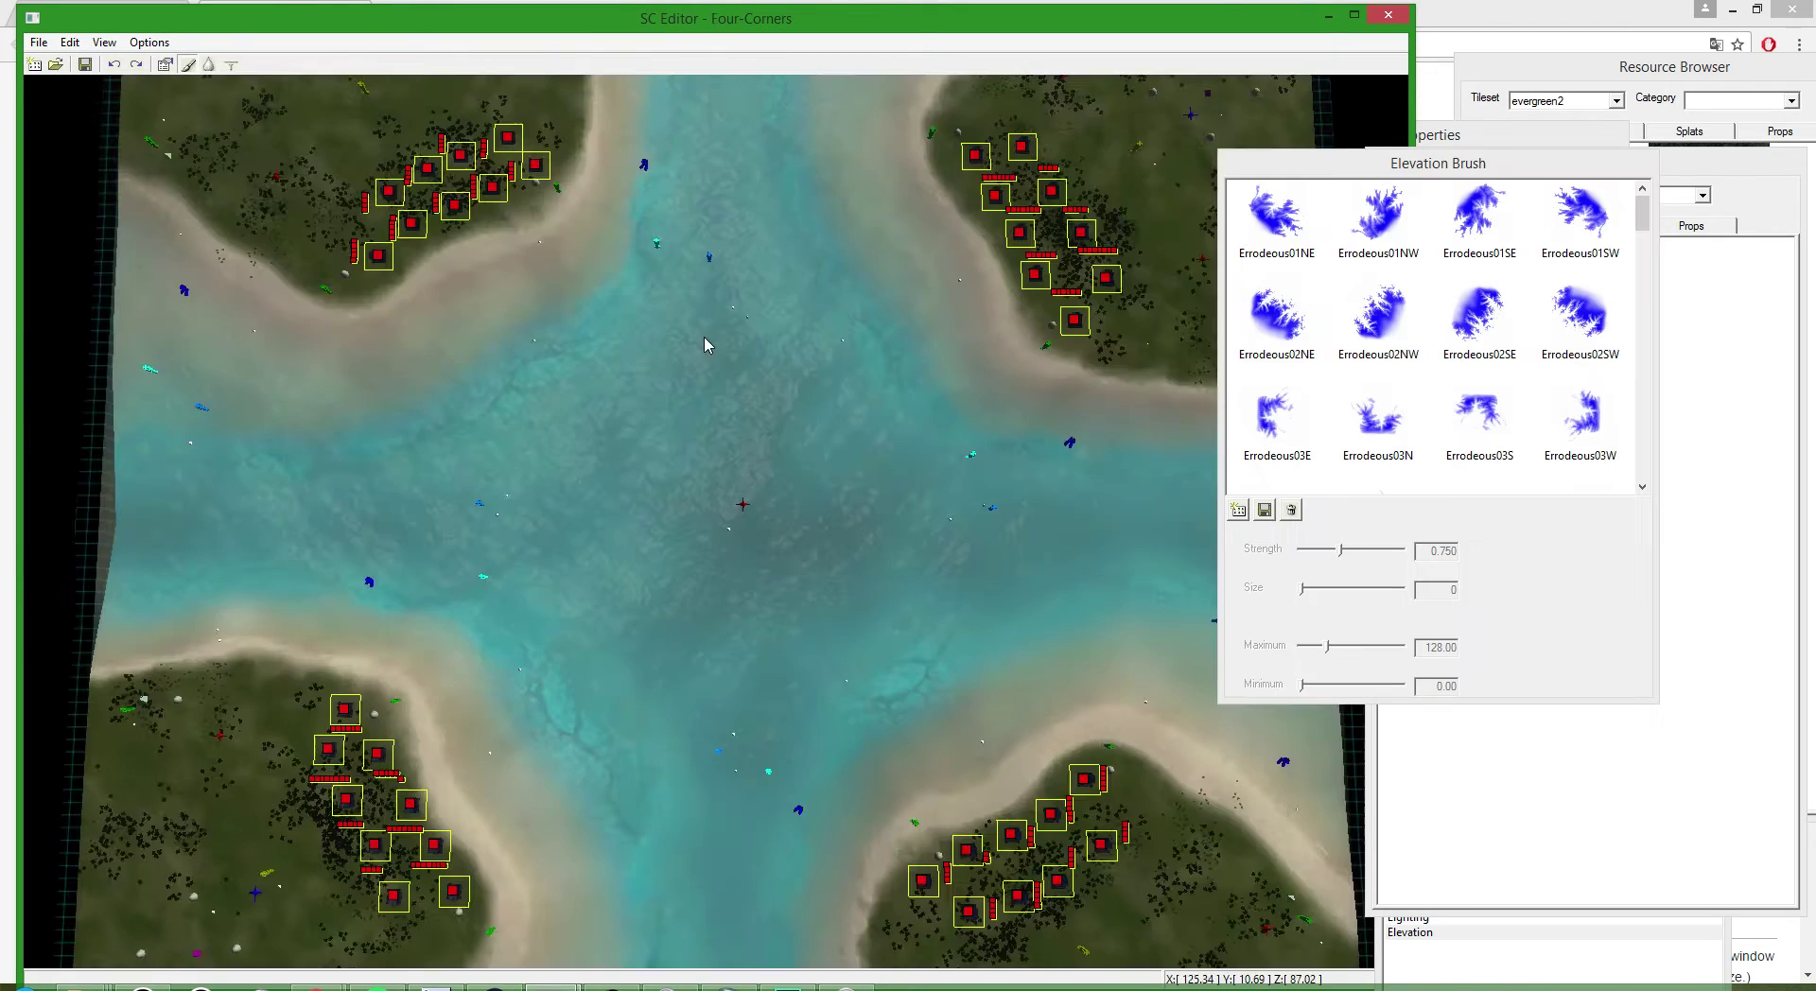
# - Examine the Four-Corners map from above and up close, following the beaches, shoreline waves and shallow water around its corner landmasses
pyautogui.scroll(-2, 716, 387)
pyautogui.scroll(6, 1022, 826)
pyautogui.scroll(-5, 734, 498)
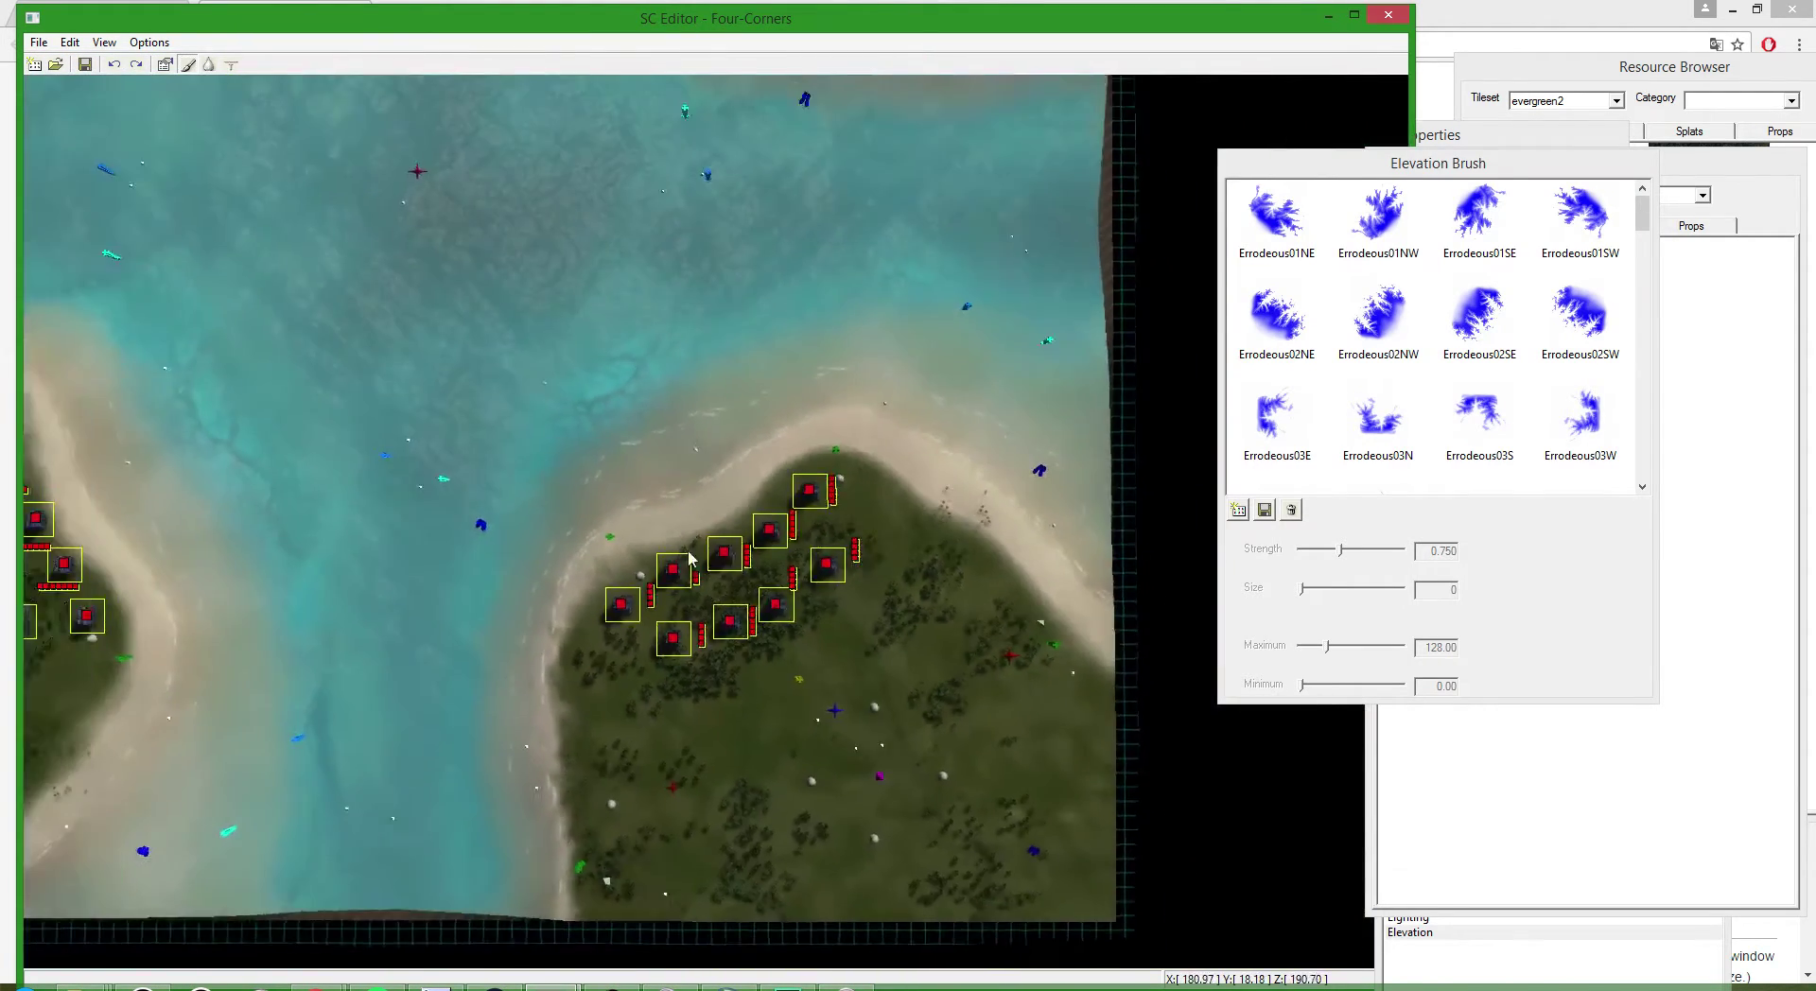
pyautogui.scroll(8, 962, 800)
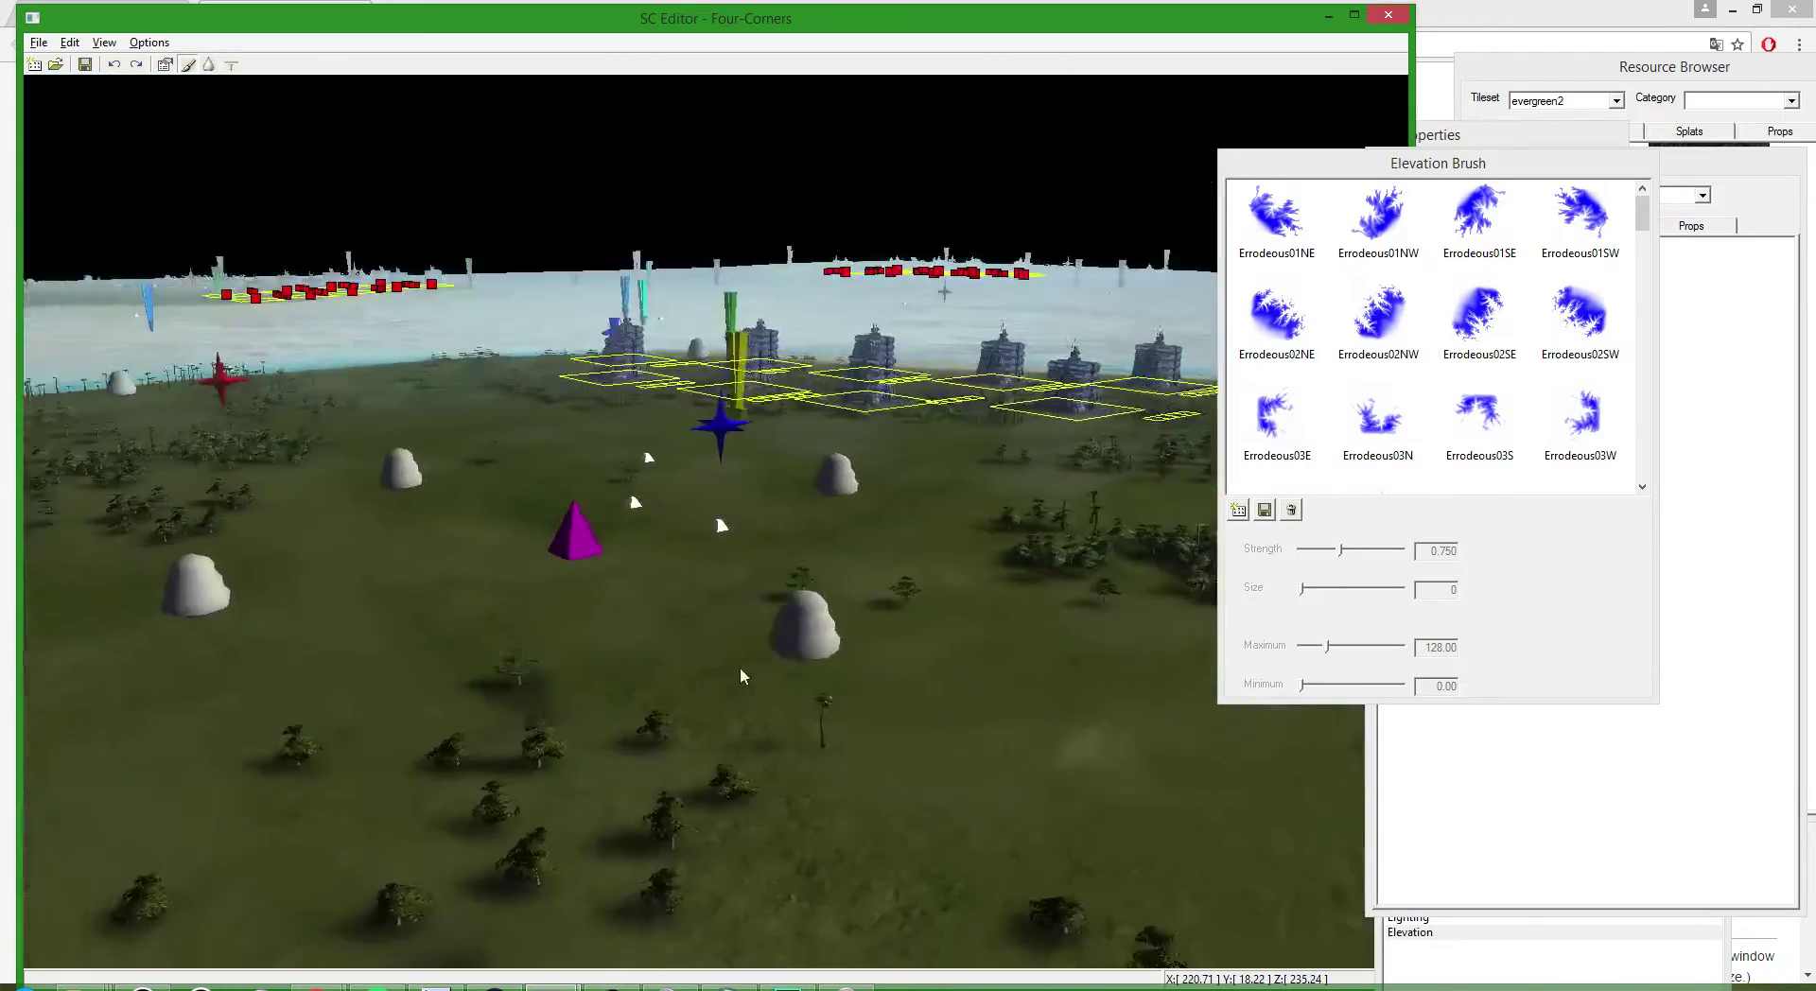
pyautogui.scroll(-10, 688, 698)
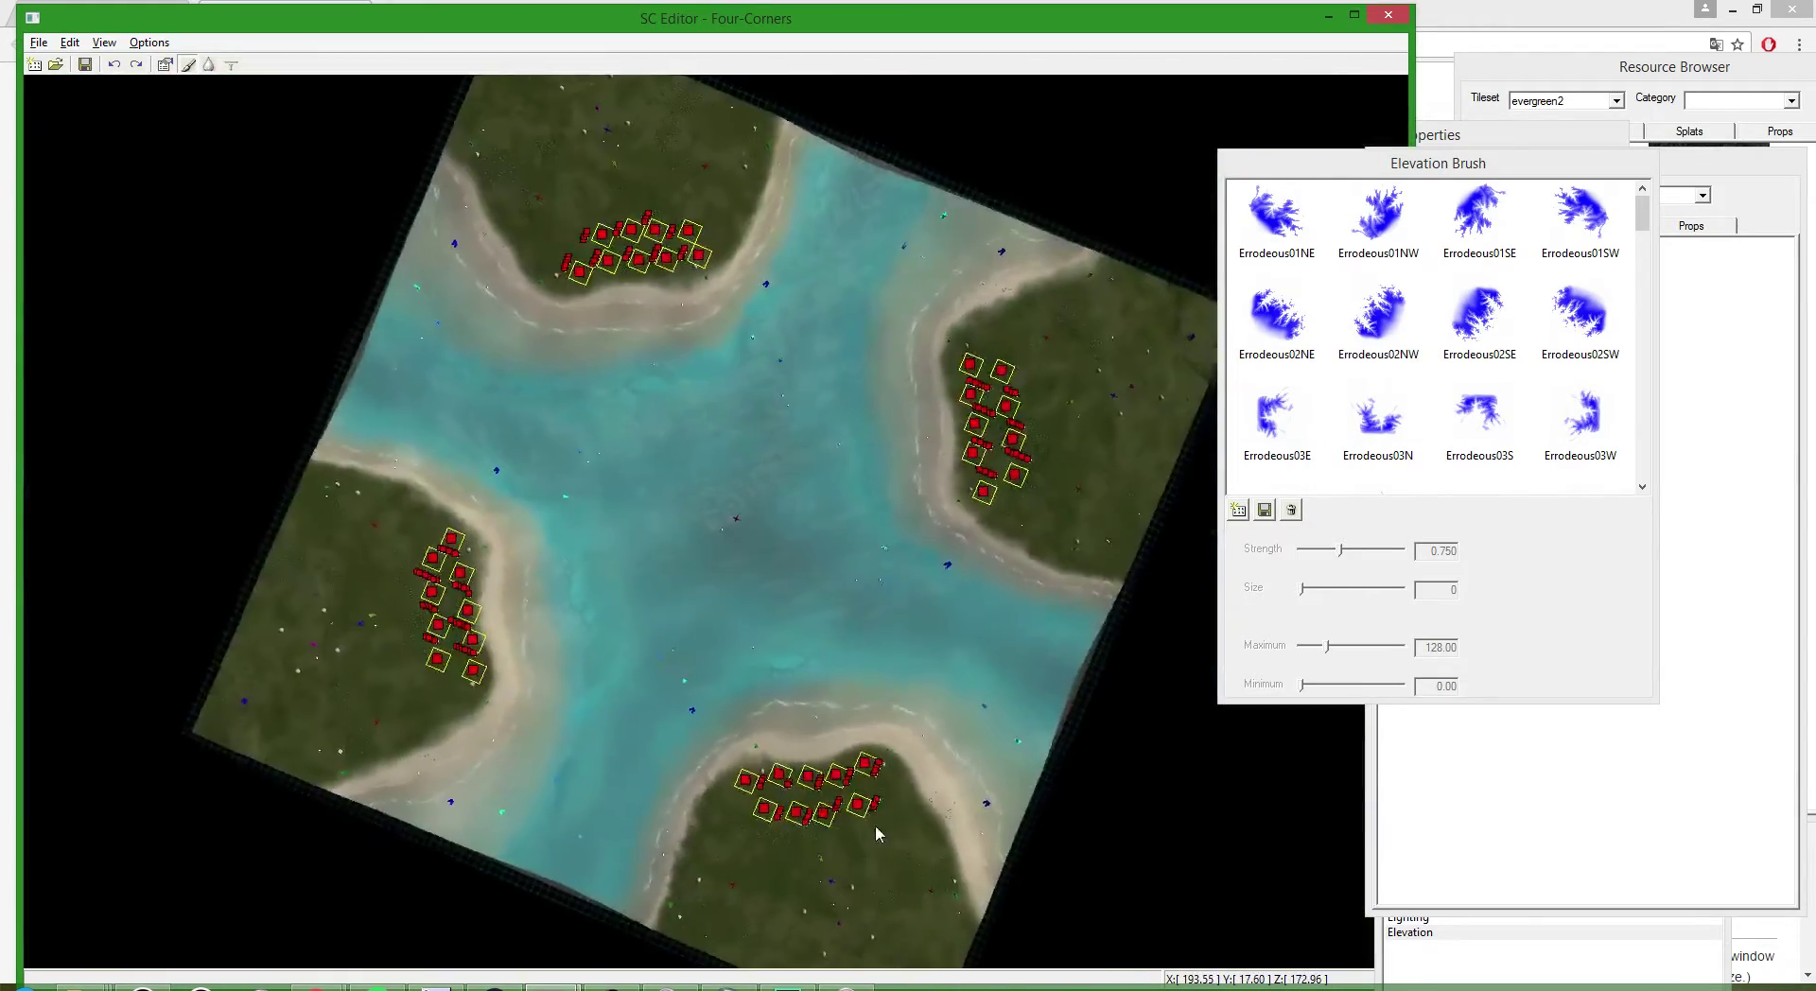
pyautogui.scroll(8, 392, 875)
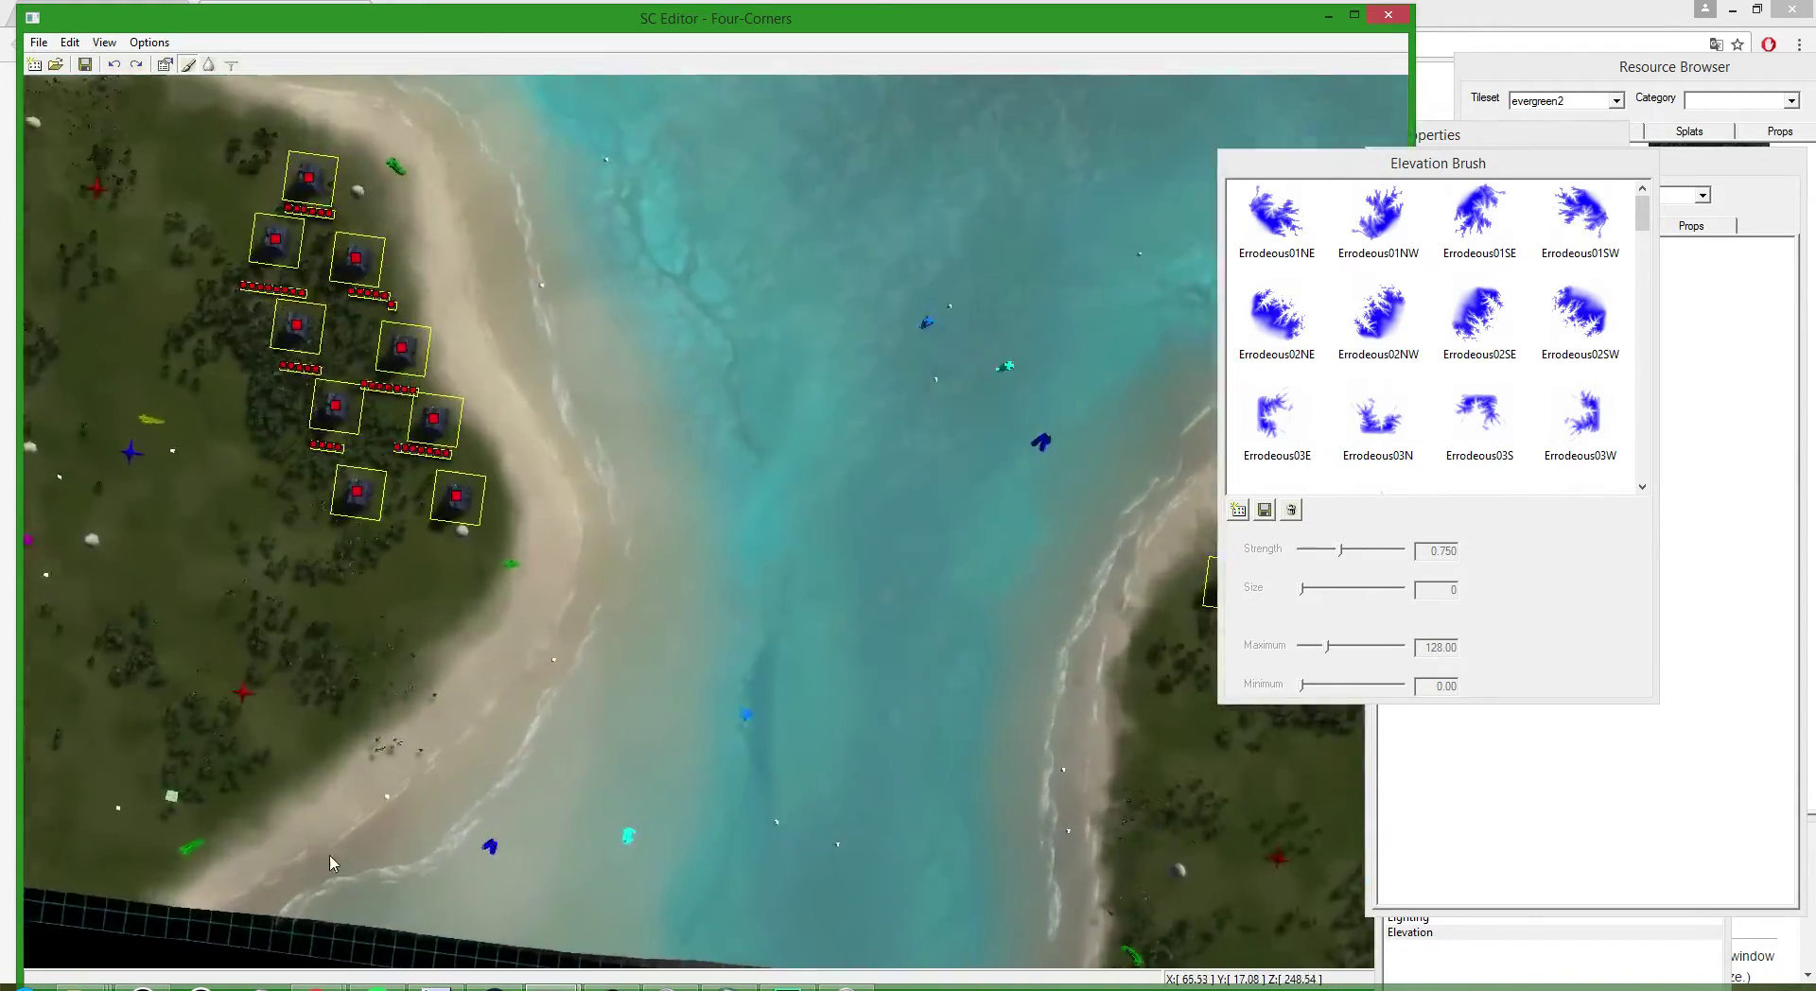
pyautogui.scroll(-8, 358, 696)
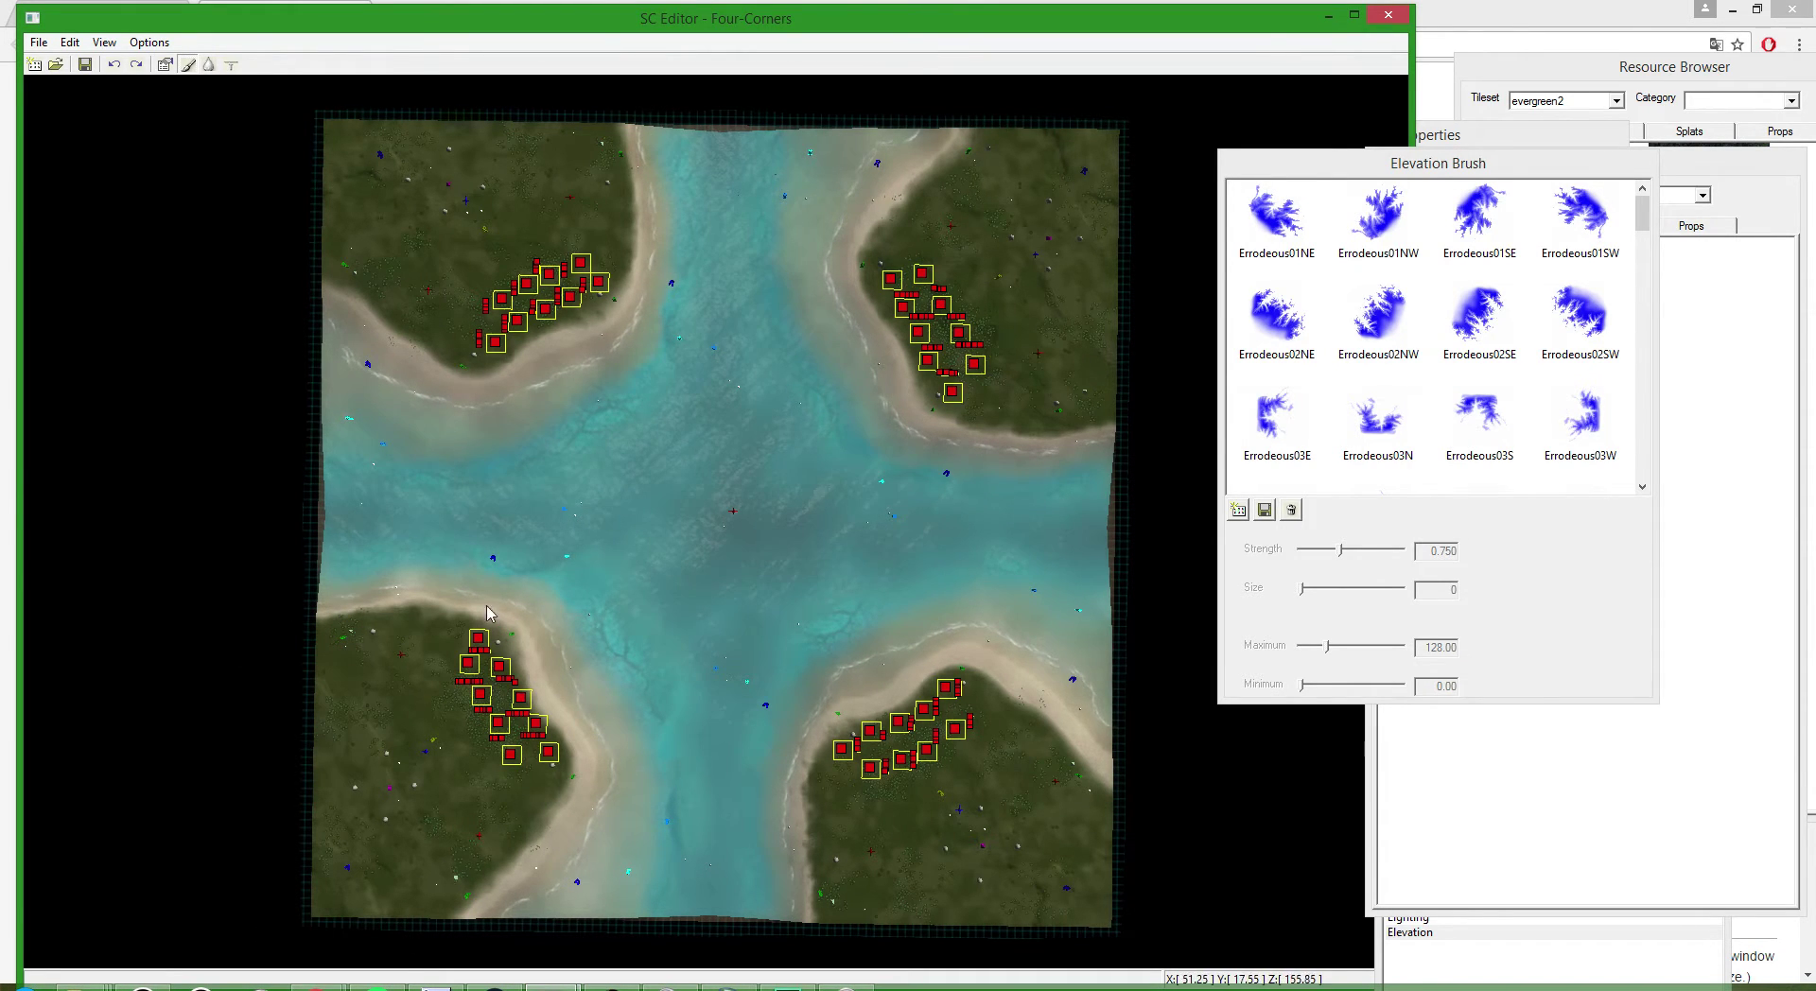
pyautogui.scroll(10, 530, 930)
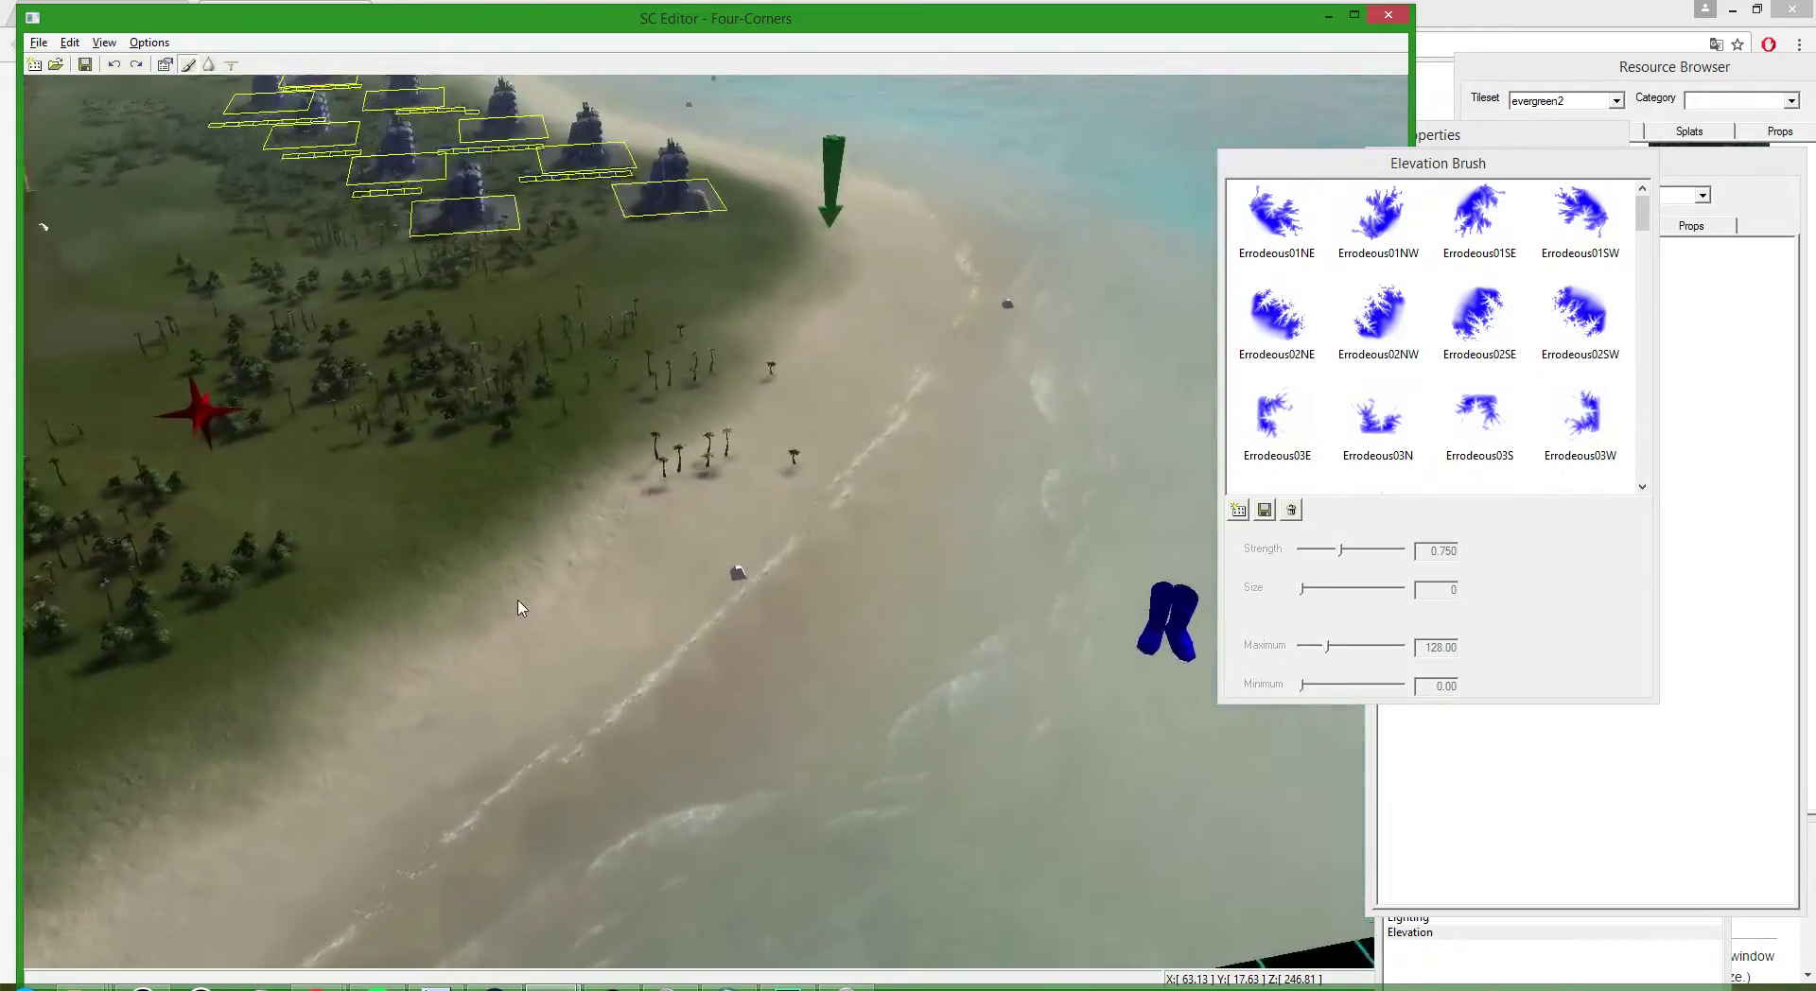
pyautogui.scroll(-10, 960, 597)
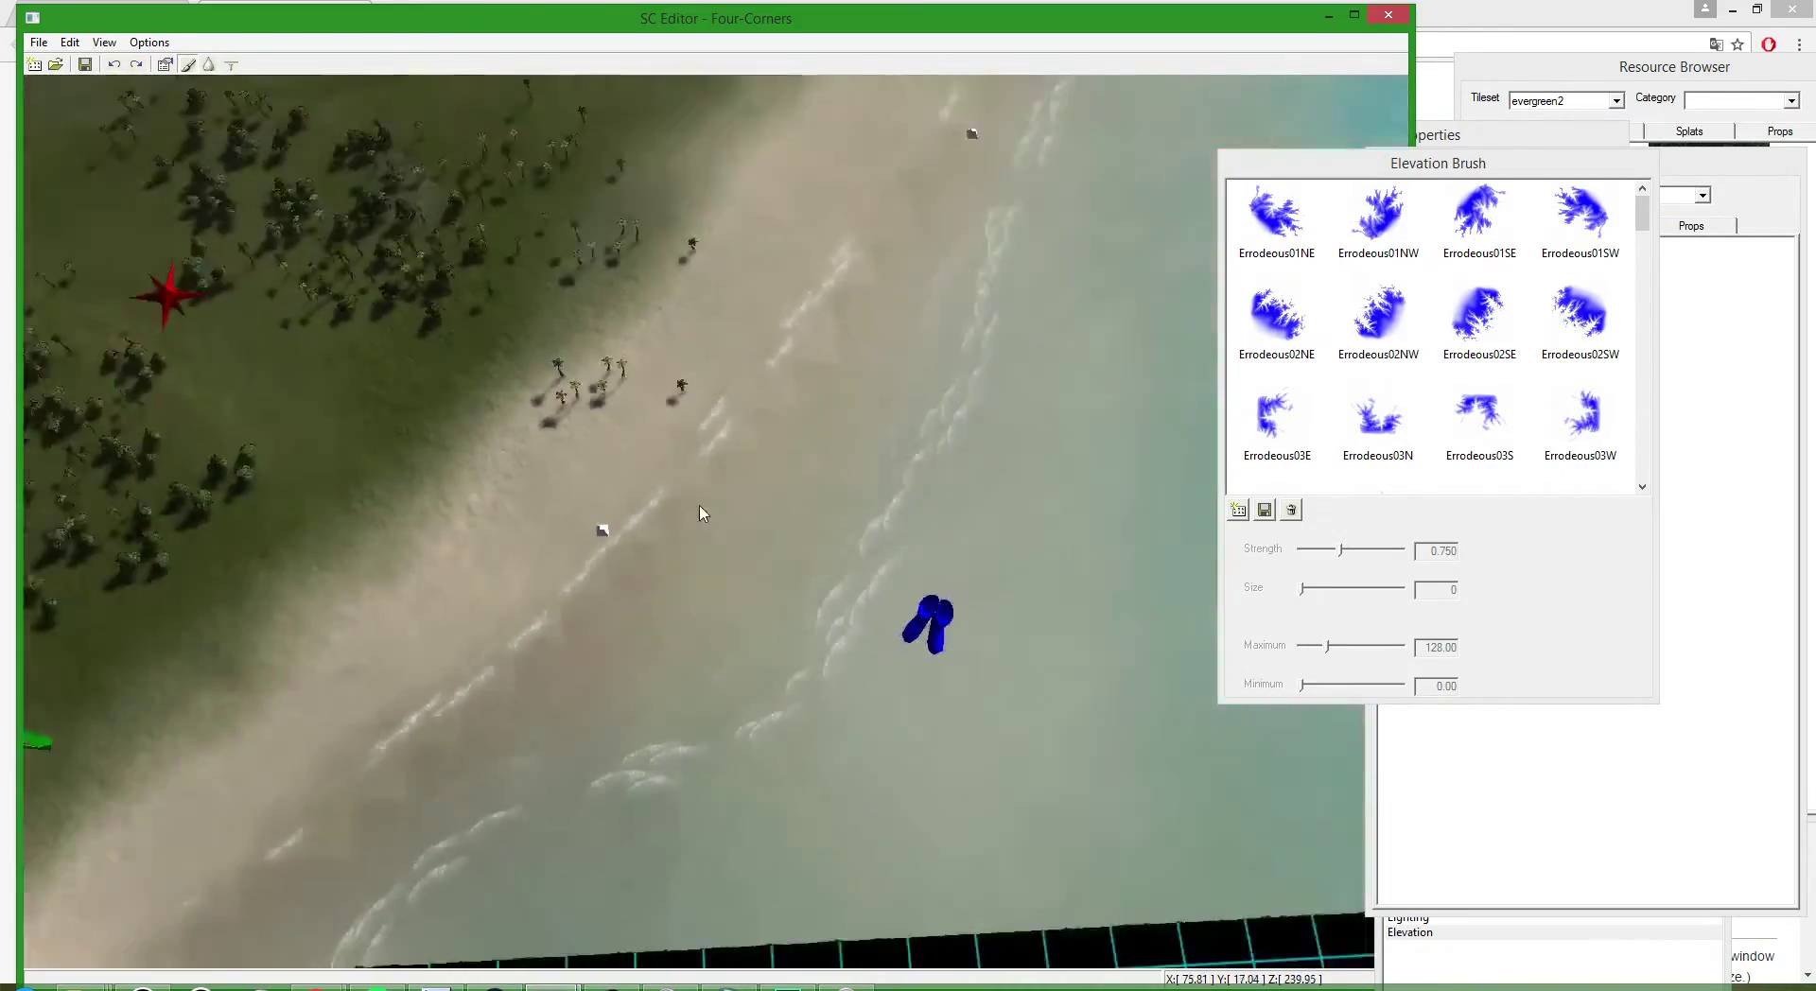
pyautogui.scroll(-3, 716, 700)
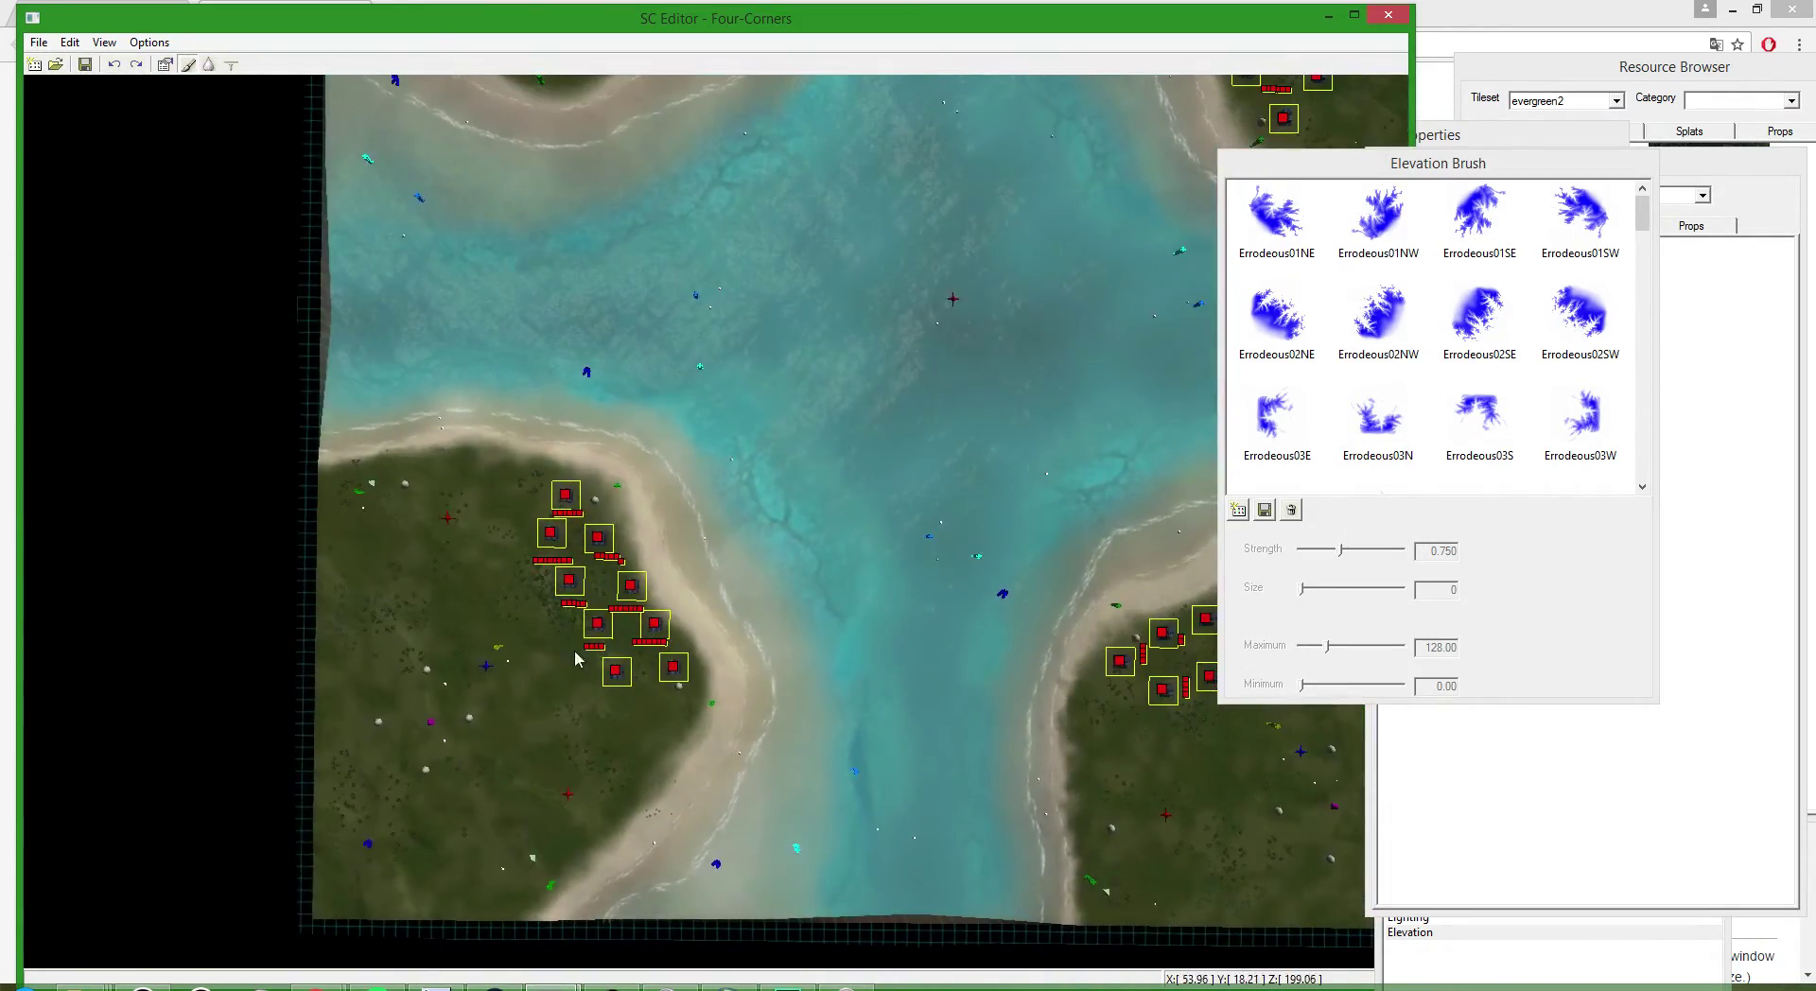
pyautogui.scroll(10, 821, 630)
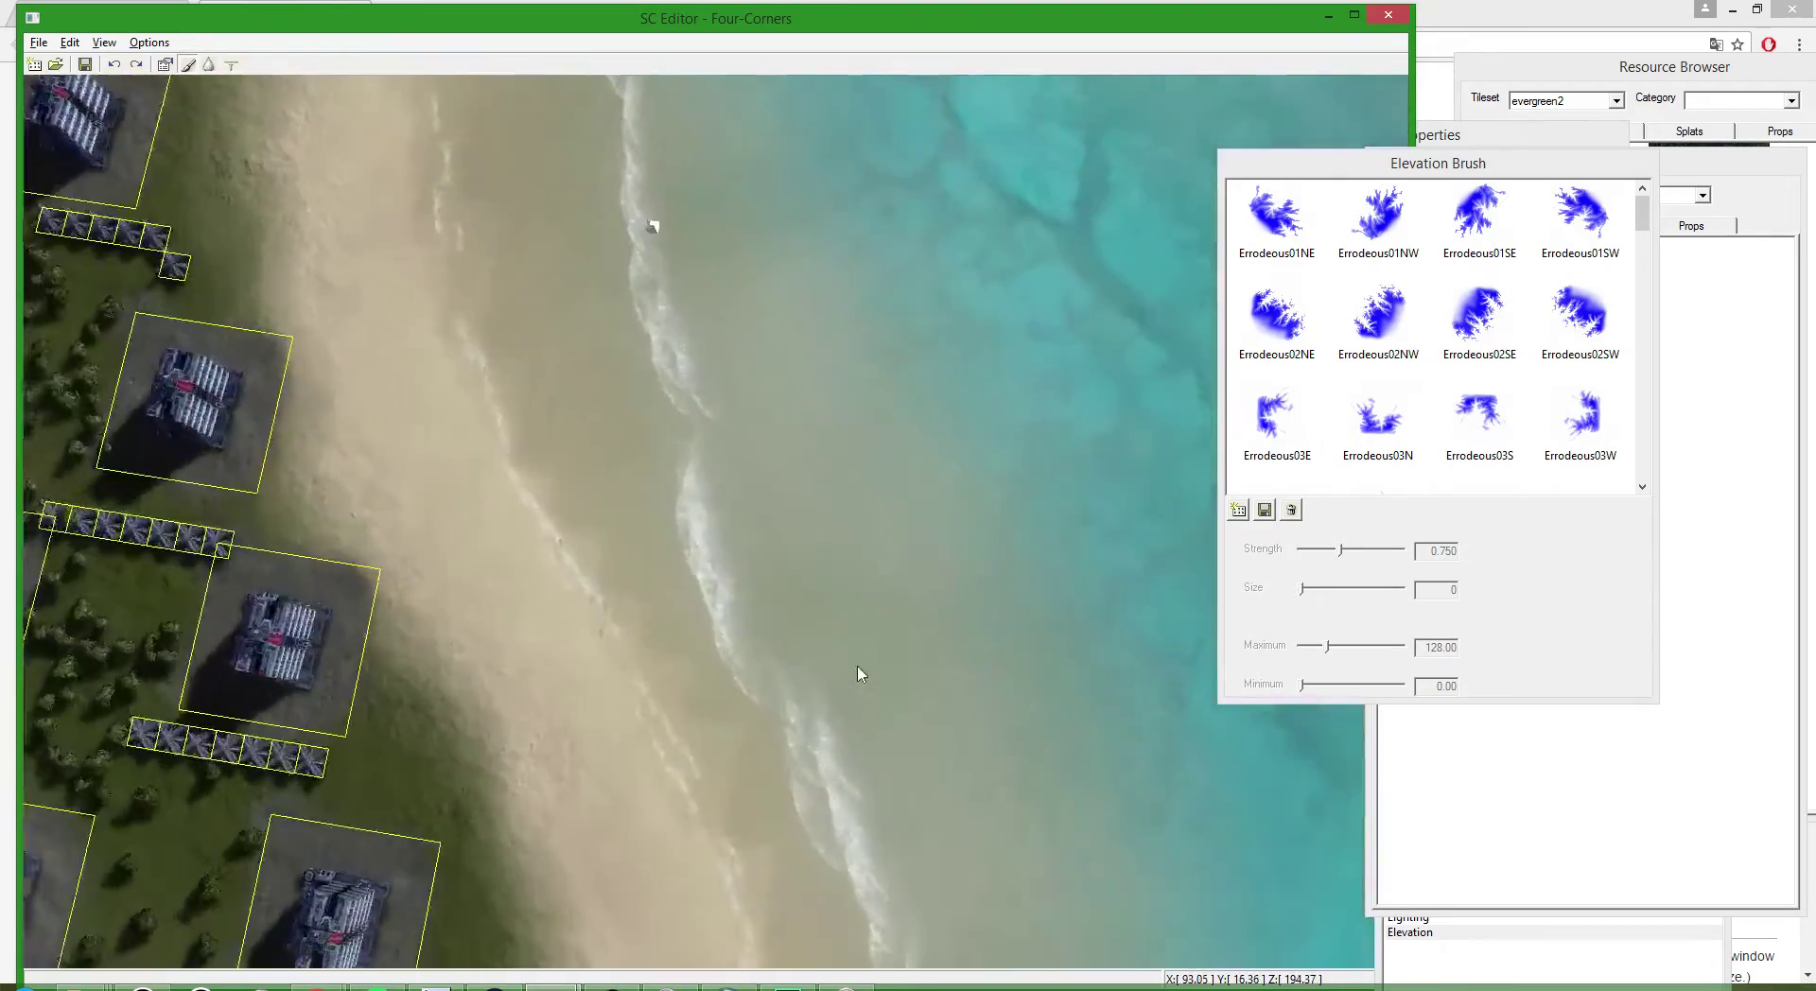
pyautogui.scroll(-10, 821, 630)
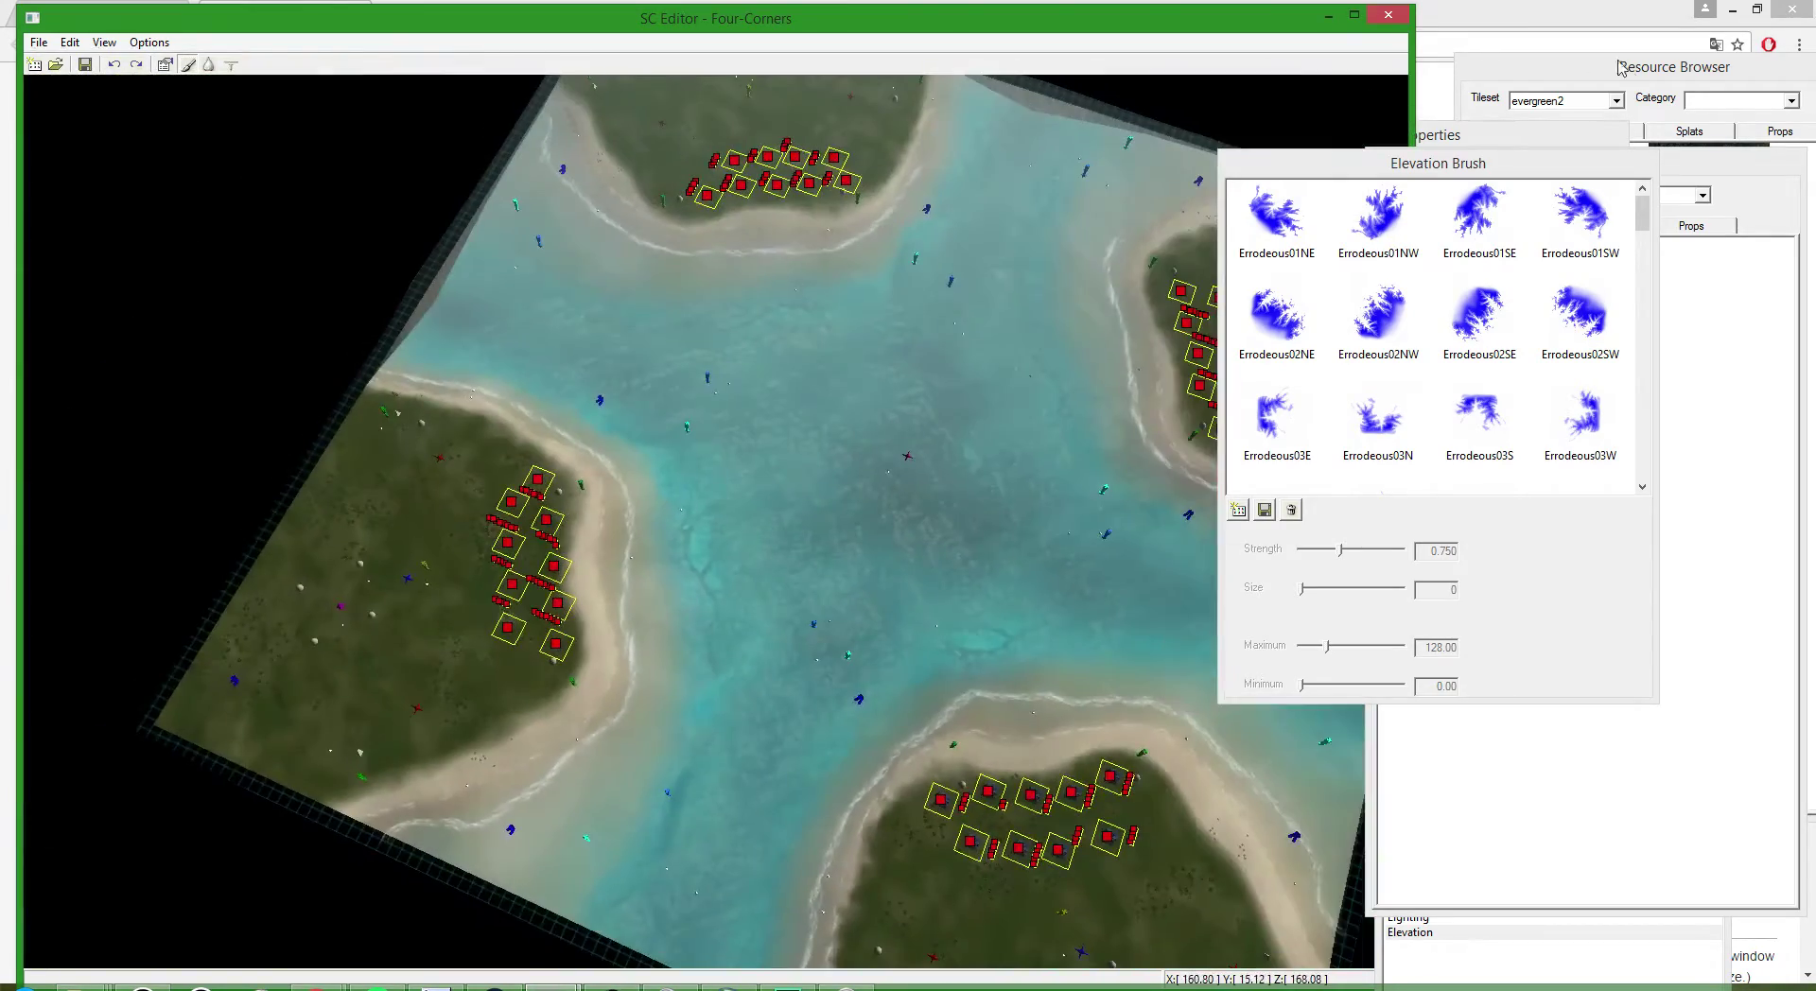
# - Lower the Four-Corners water's Surface, Deep and Abyss elevations to 0.0 and inspect the exposed seabed
pyautogui.click(1458, 951)
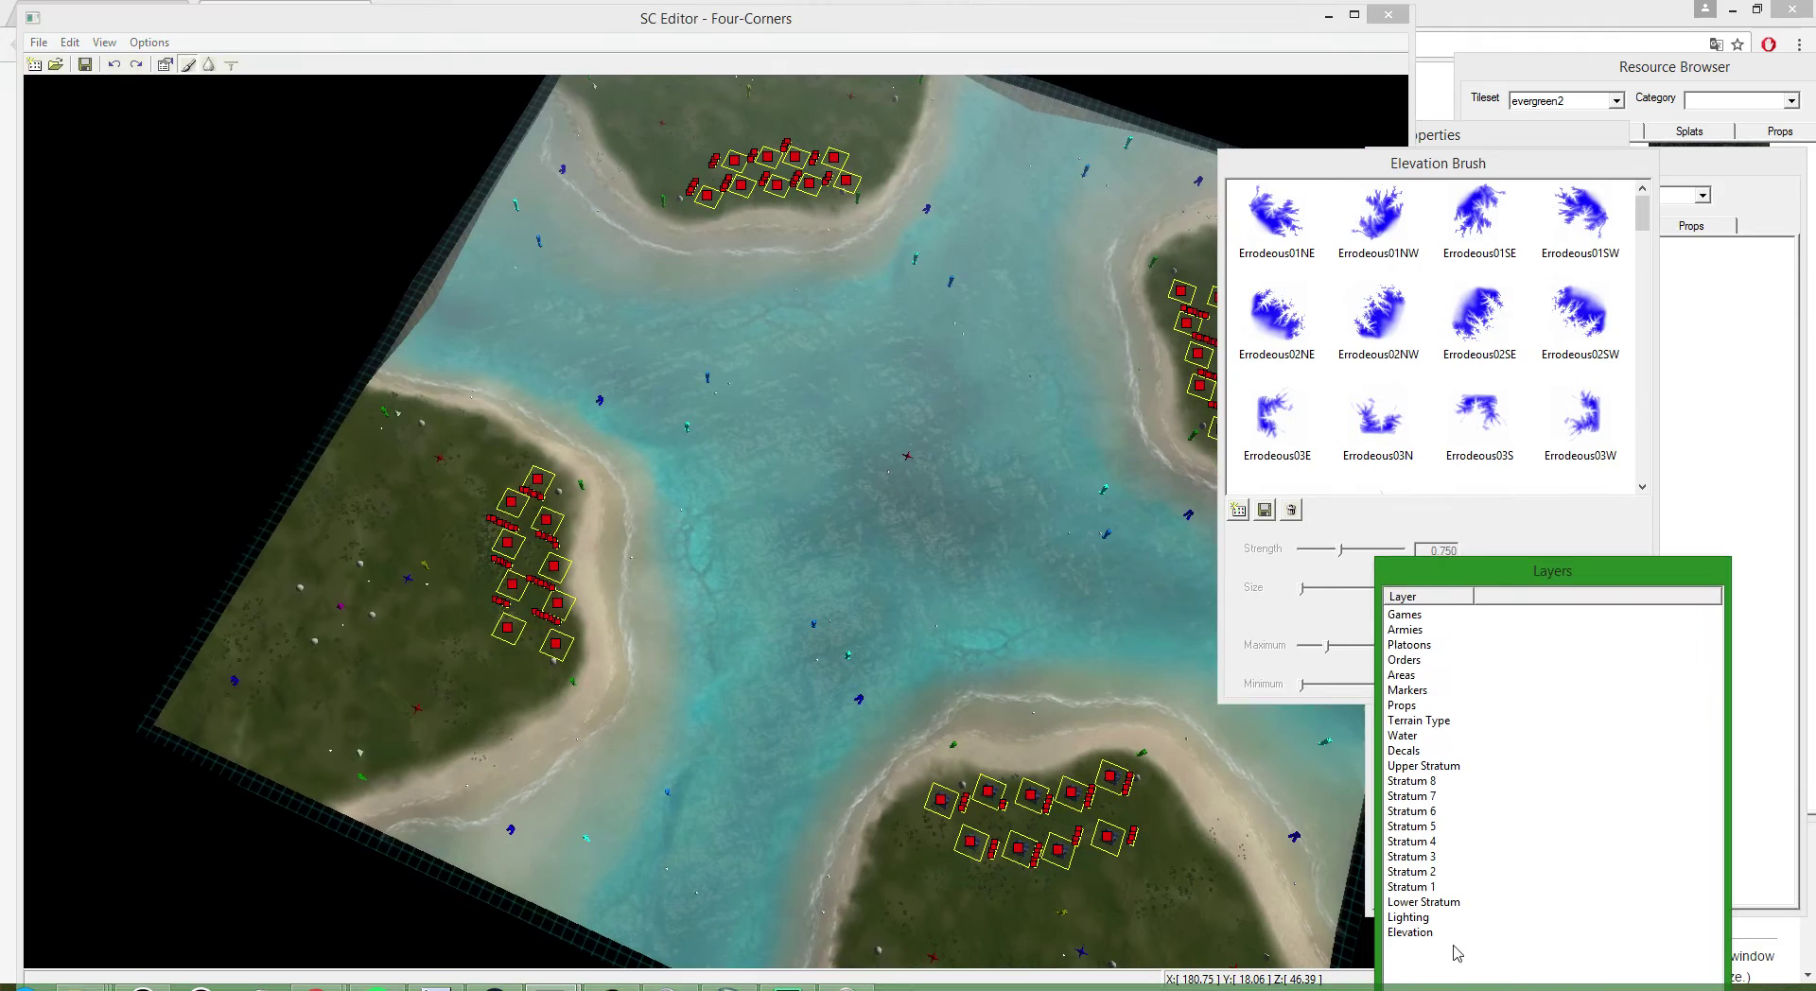
pyautogui.click(1403, 737)
pyautogui.click(171, 64)
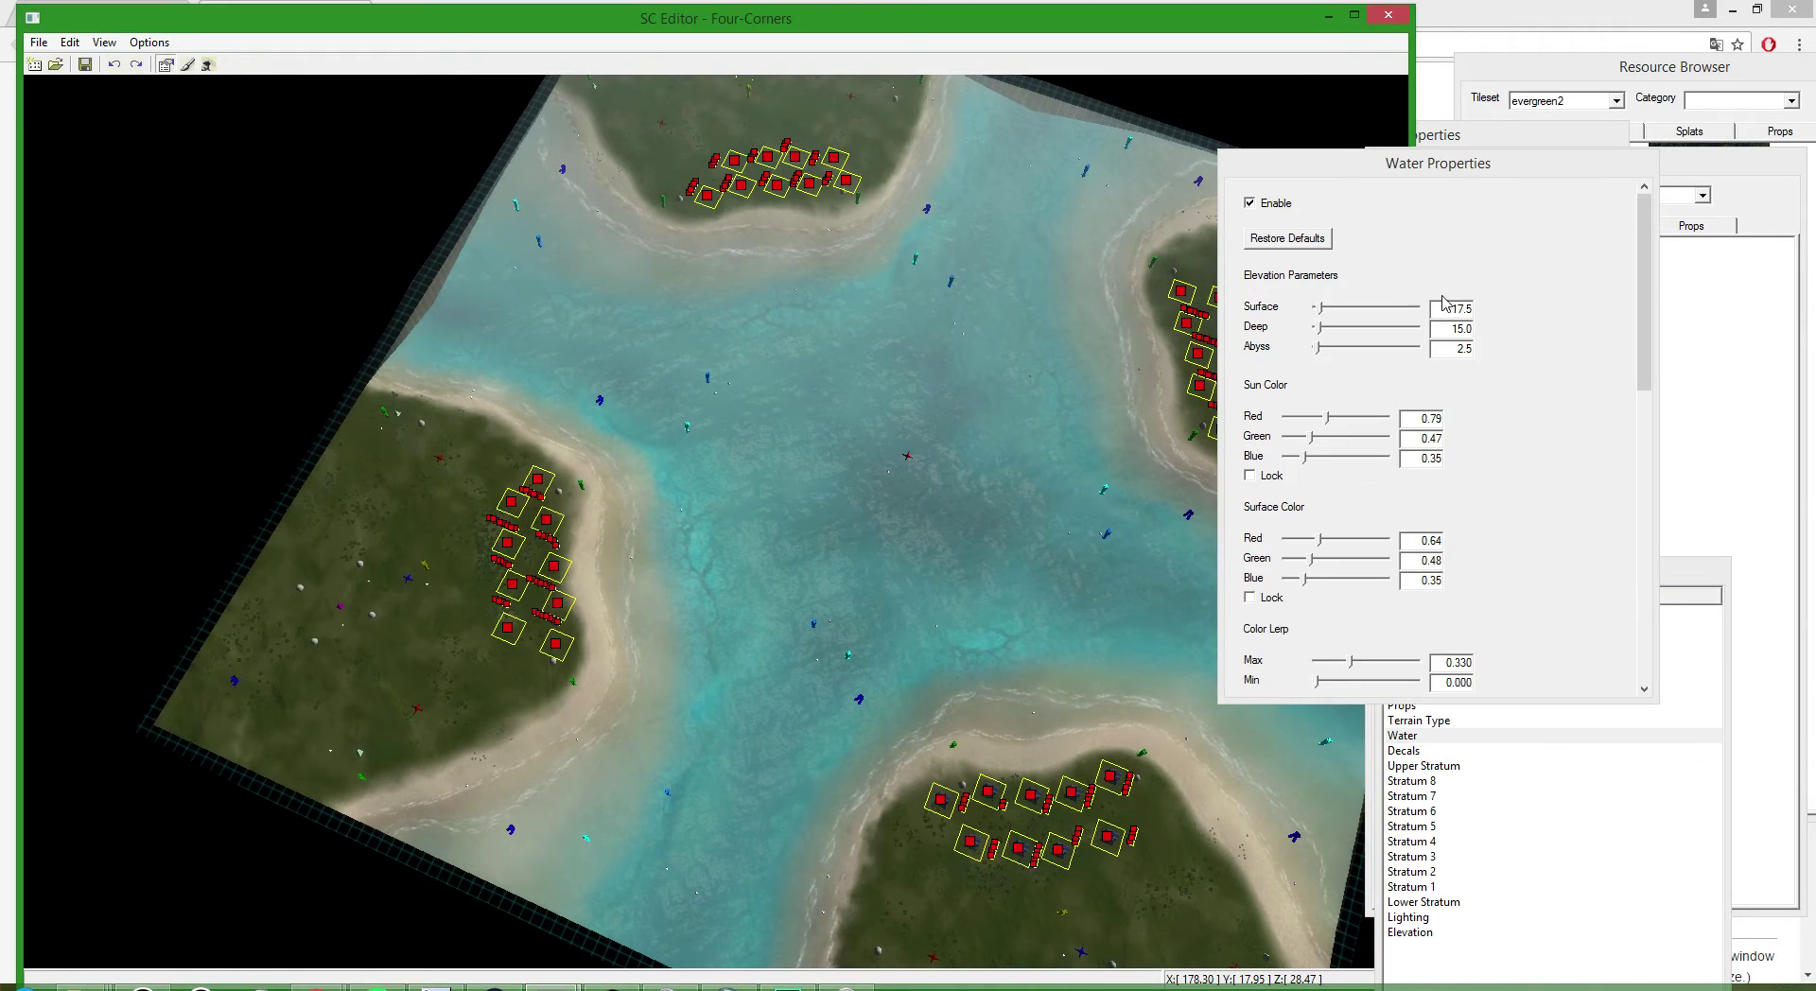
pyautogui.moveTo(1310, 310); pyautogui.dragTo(1296, 311)
pyautogui.click(894, 478)
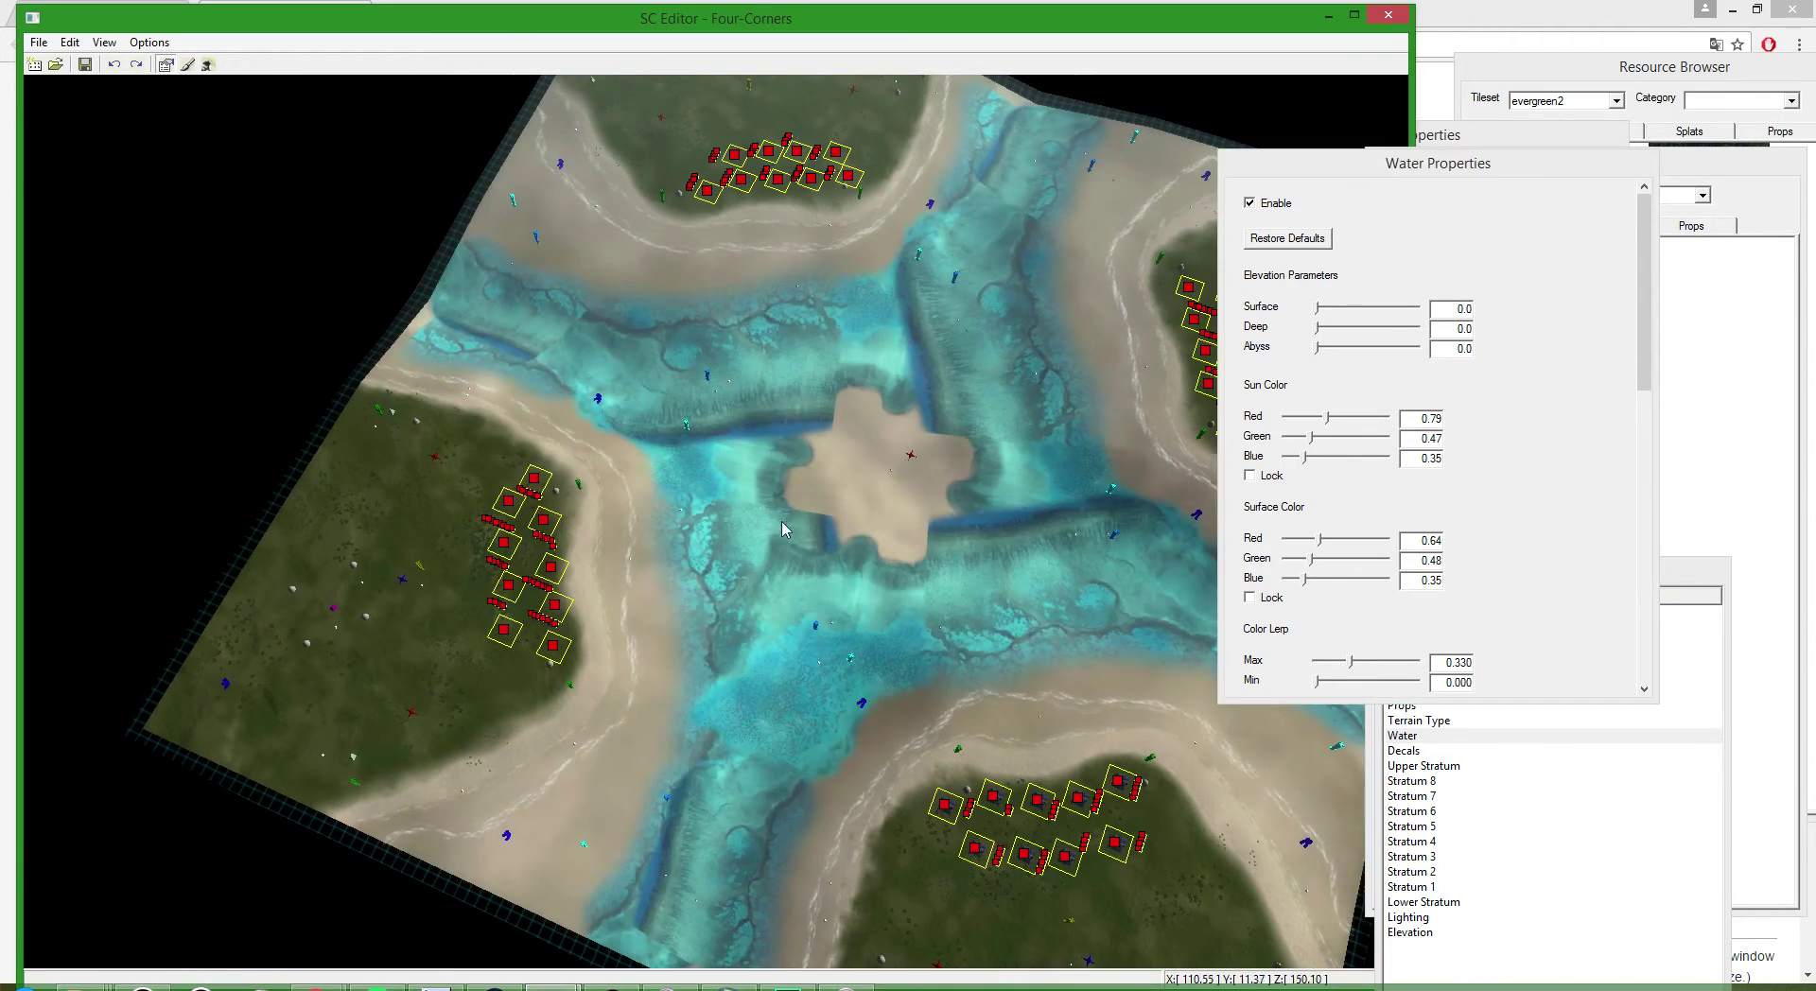
pyautogui.scroll(5, 840, 516)
pyautogui.moveTo(840, 518); pyautogui.dragTo(990, 460, button='middle')
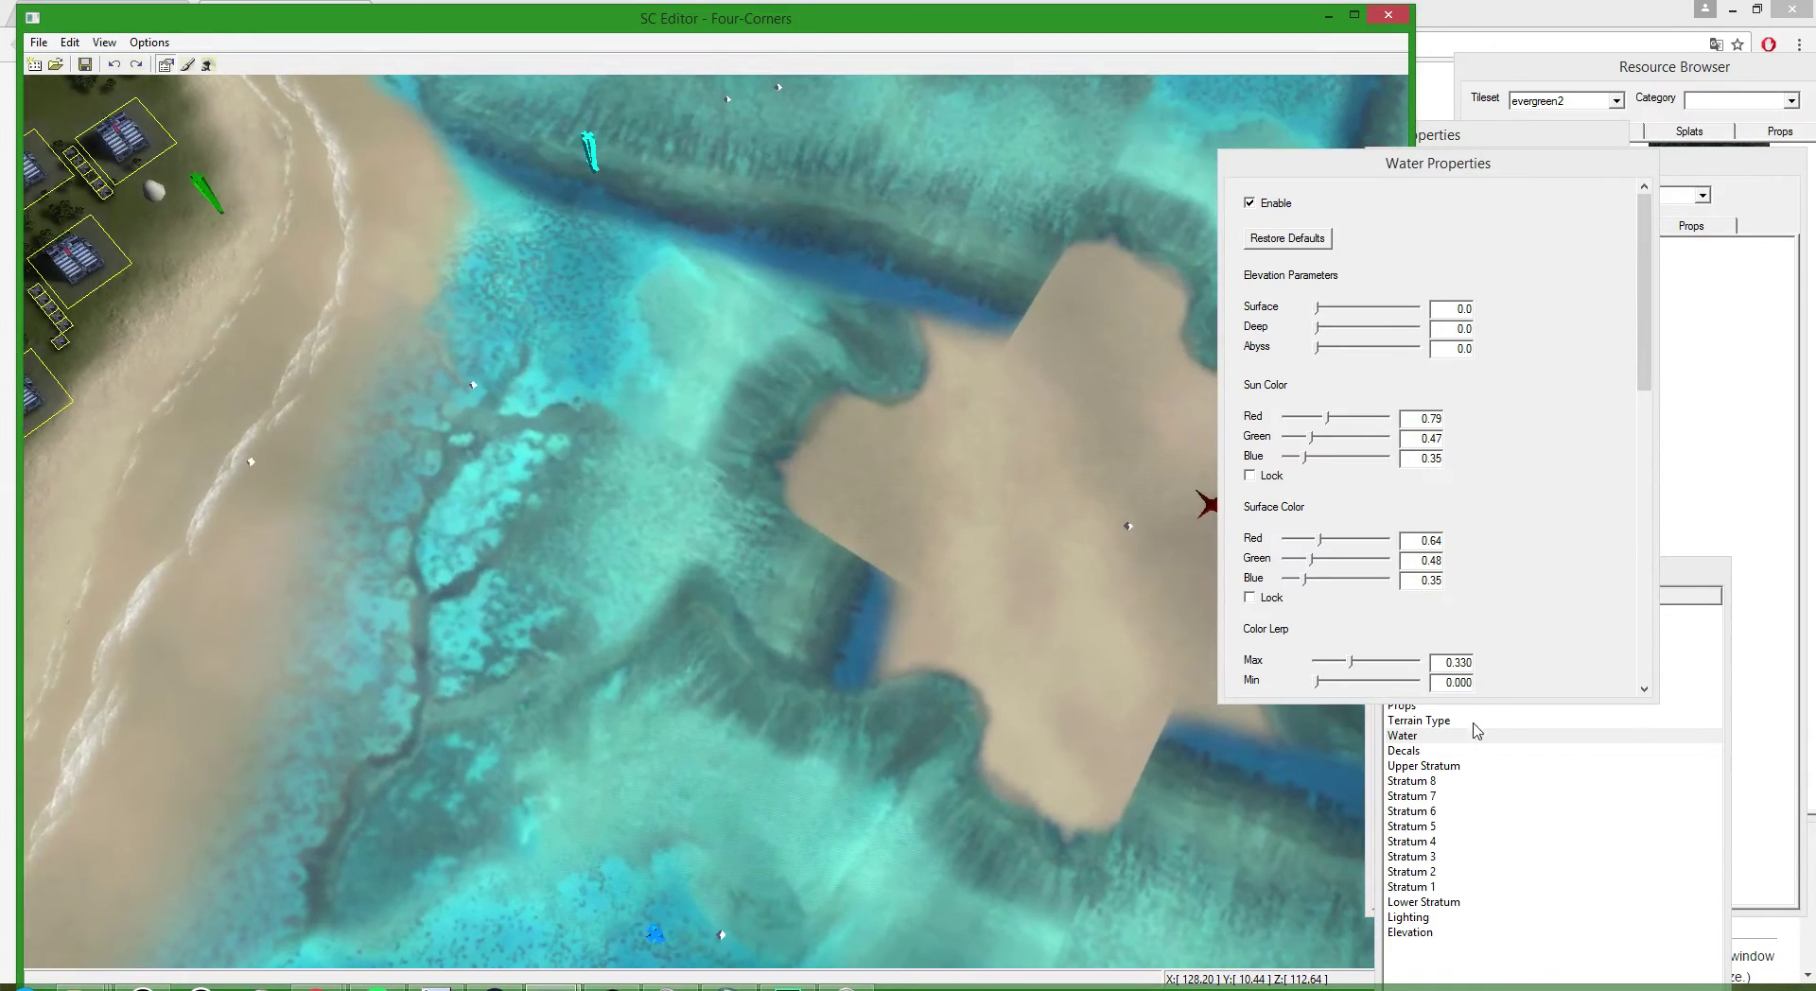
# - Activate the Decals layer of Four-Corners and toggle the decals' visibility to compare the seabed with and without them
pyautogui.click(1424, 766)
pyautogui.click(1422, 751)
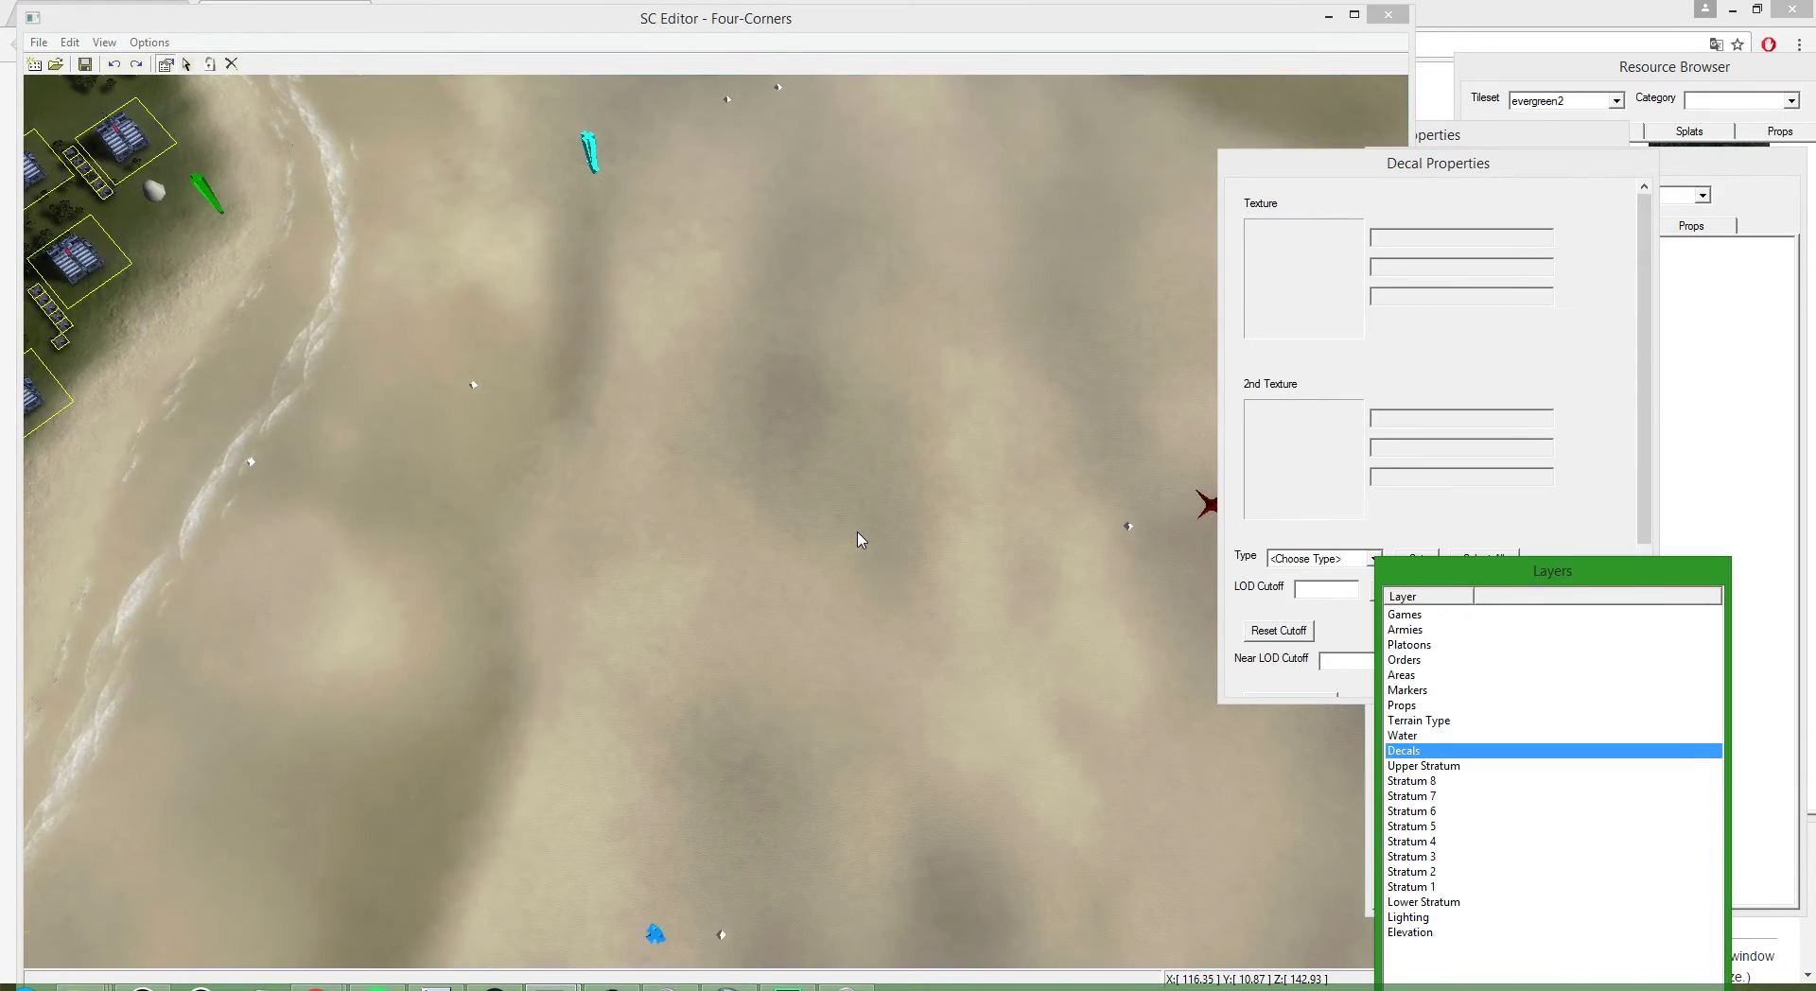
pyautogui.click(858, 540)
pyautogui.scroll(-6, 843, 527)
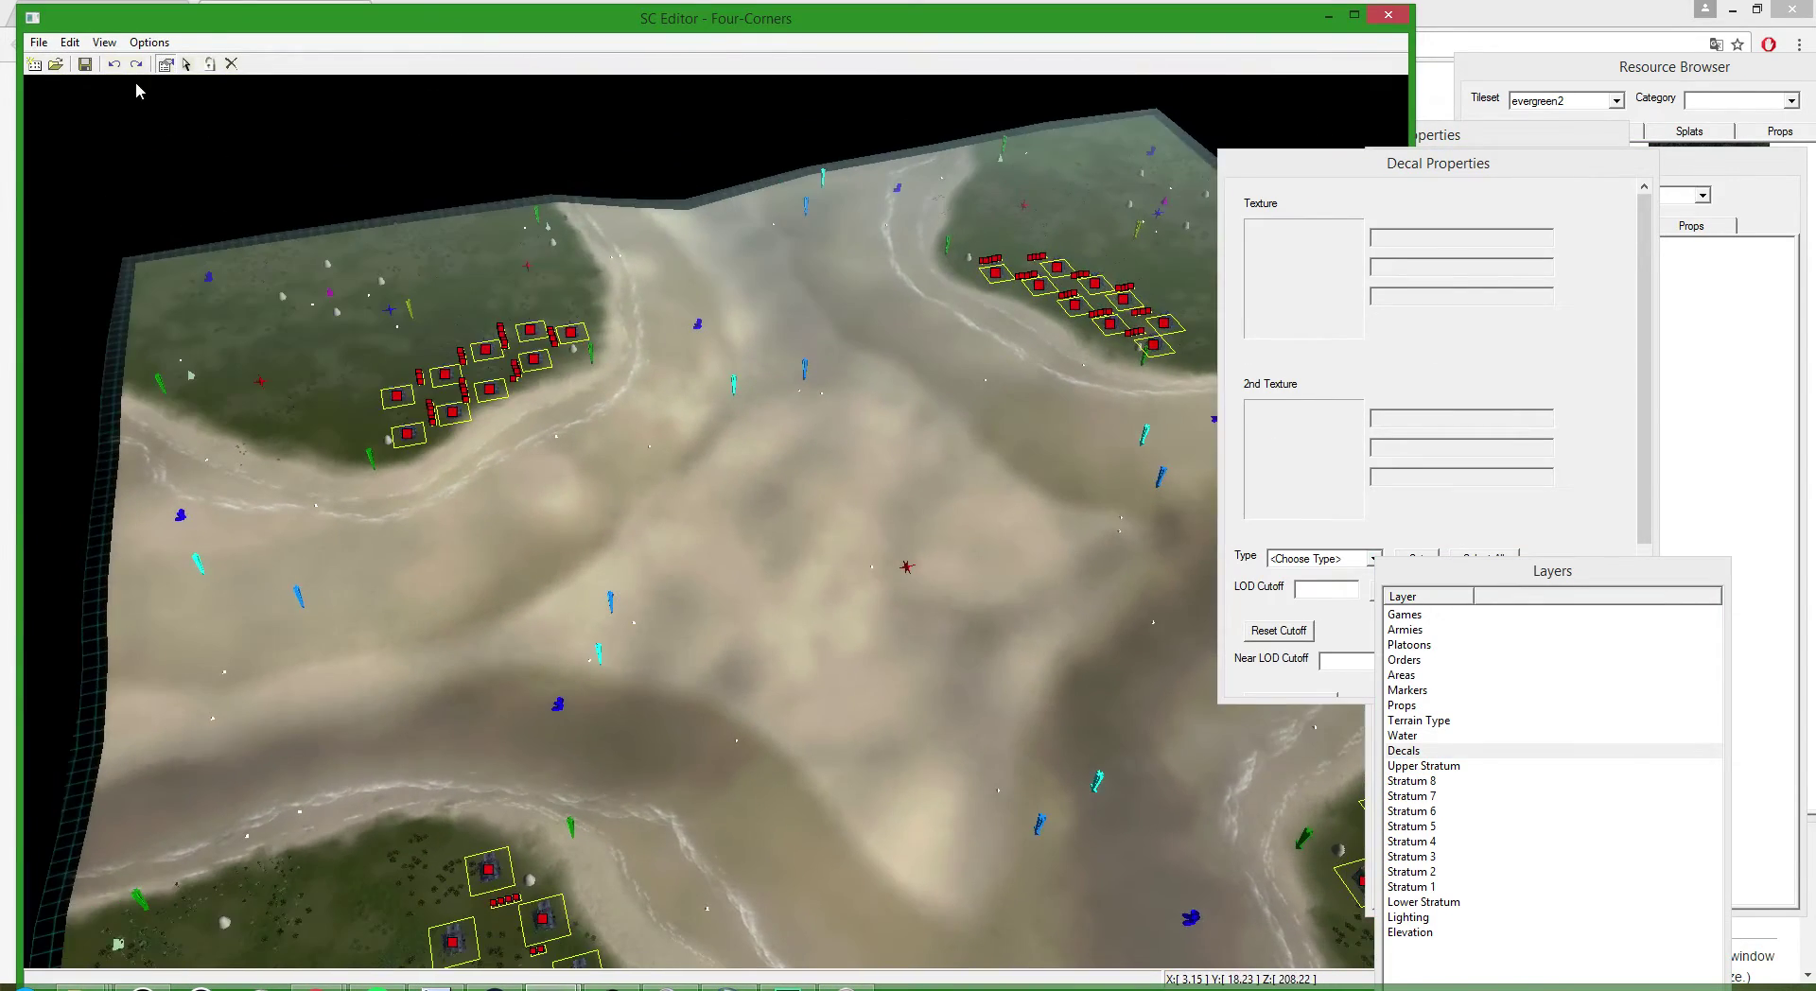
pyautogui.click(138, 64)
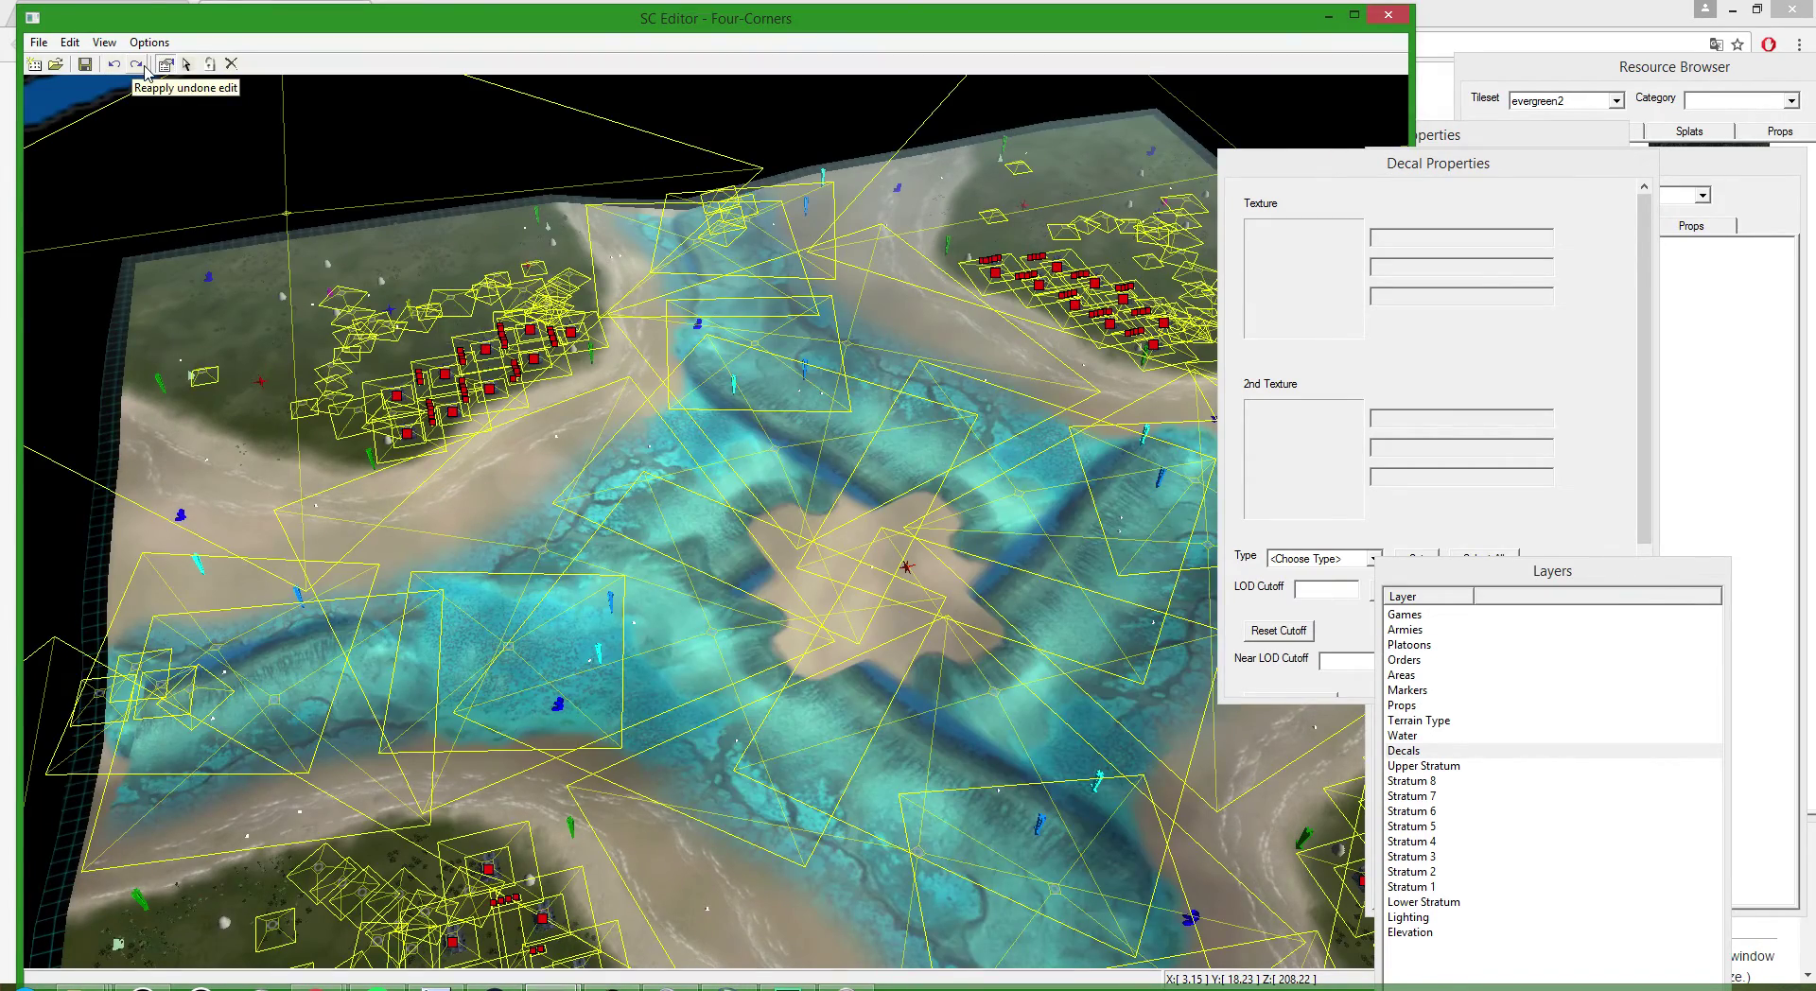
# - Examine the bare Four-Corners terrain at low angles, from the beach slope down to the channel at the map edge
pyautogui.scroll(10, 854, 526)
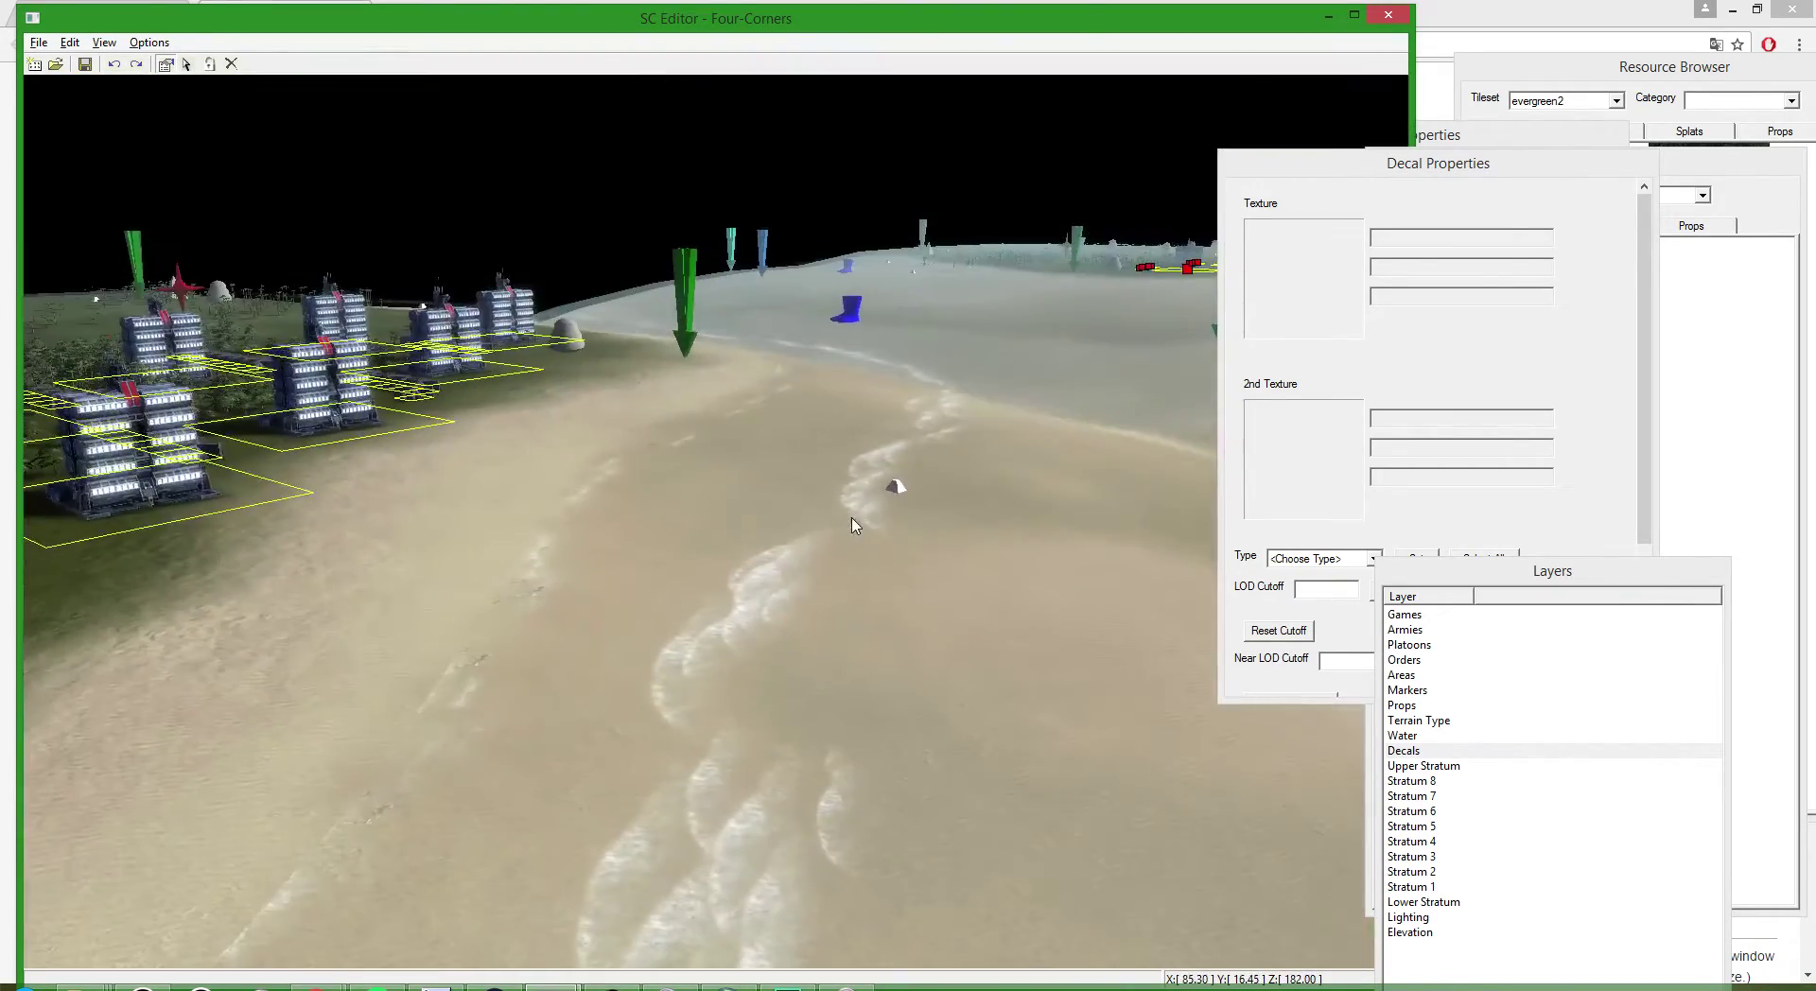
pyautogui.scroll(-3, 852, 518)
pyautogui.moveTo(985, 632); pyautogui.dragTo(1012, 555, button='middle')
pyautogui.moveTo(1063, 523); pyautogui.dragTo(570, 553, button='middle')
pyautogui.moveTo(1167, 728); pyautogui.dragTo(811, 764, button='middle')
pyautogui.scroll(-5, 819, 757)
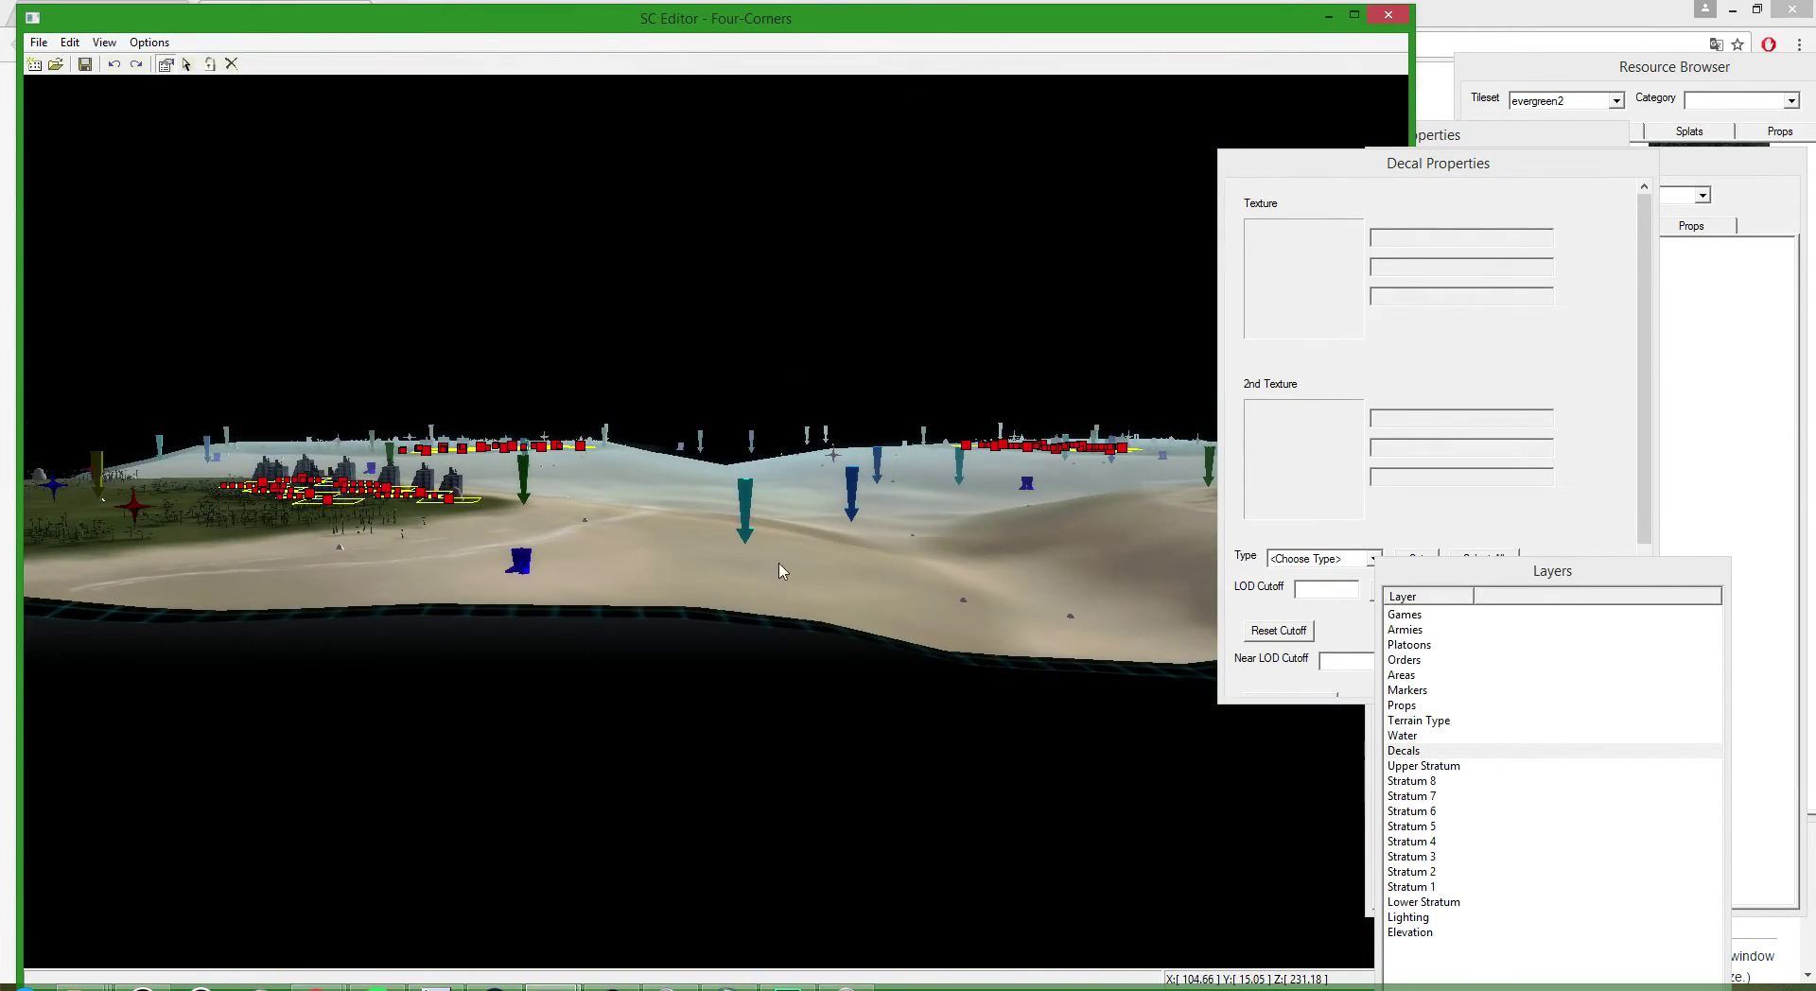
pyautogui.moveTo(1031, 637); pyautogui.dragTo(557, 580, button='middle')
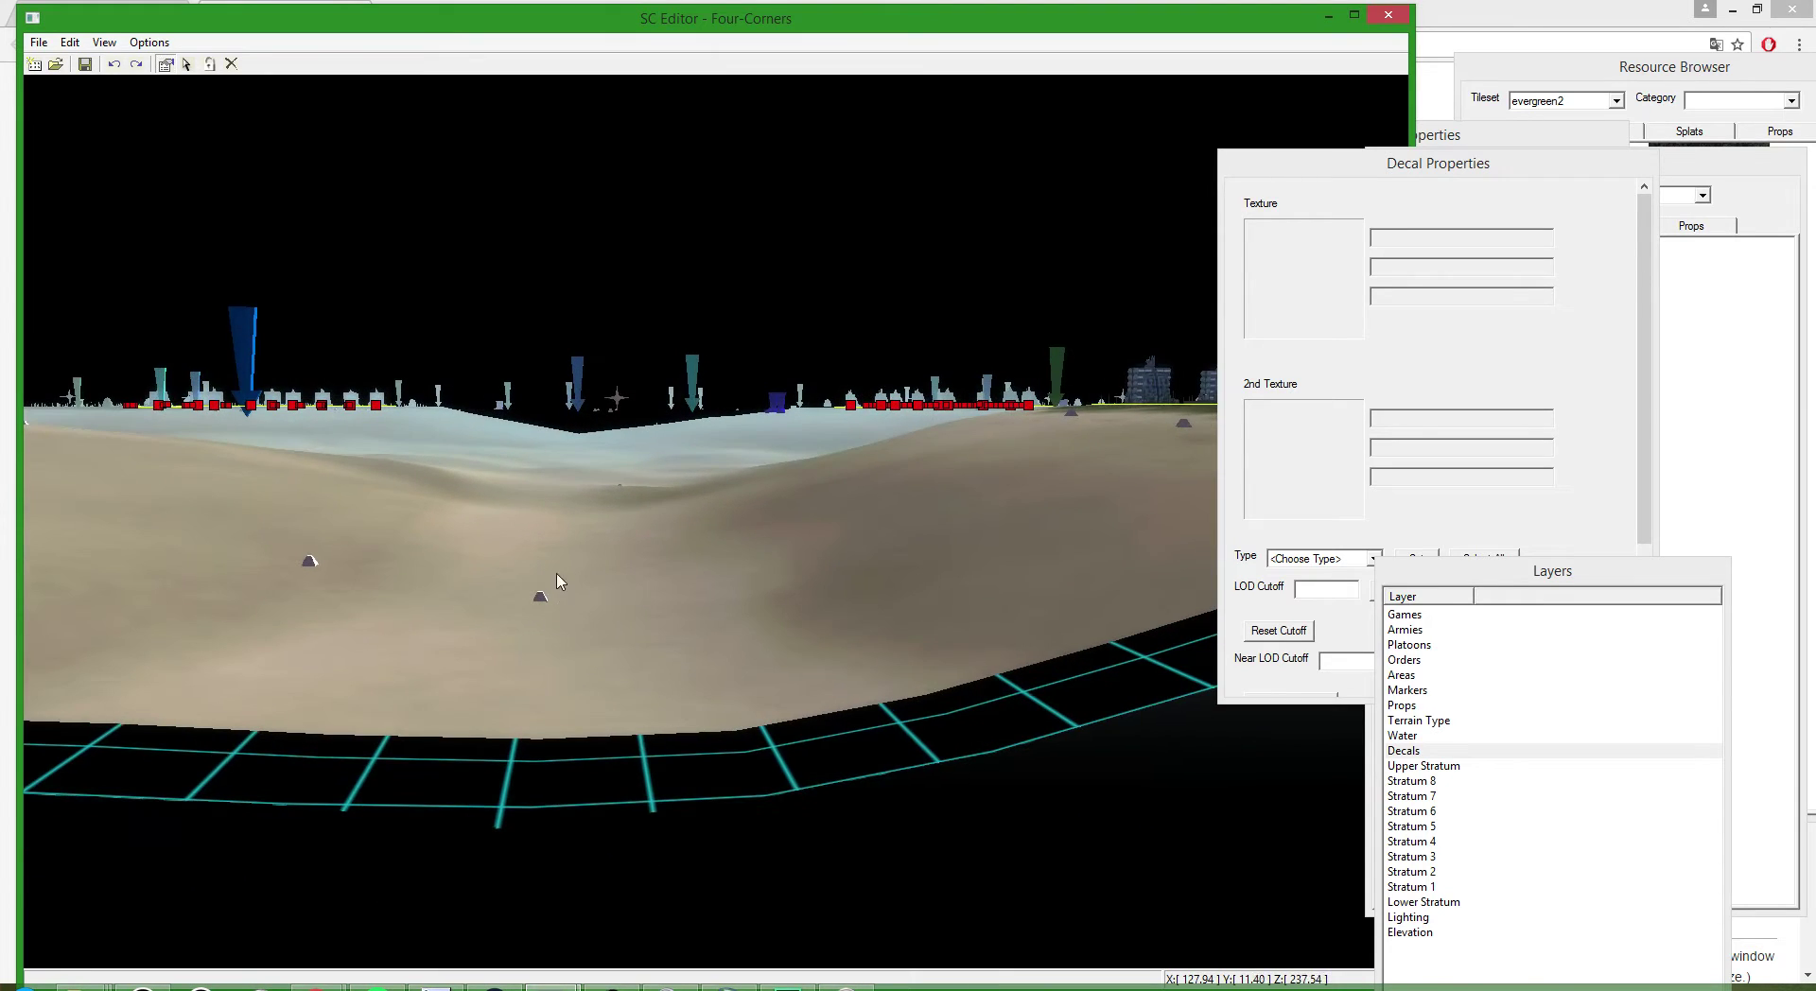
pyautogui.moveTo(552, 516); pyautogui.dragTo(504, 586, button='middle')
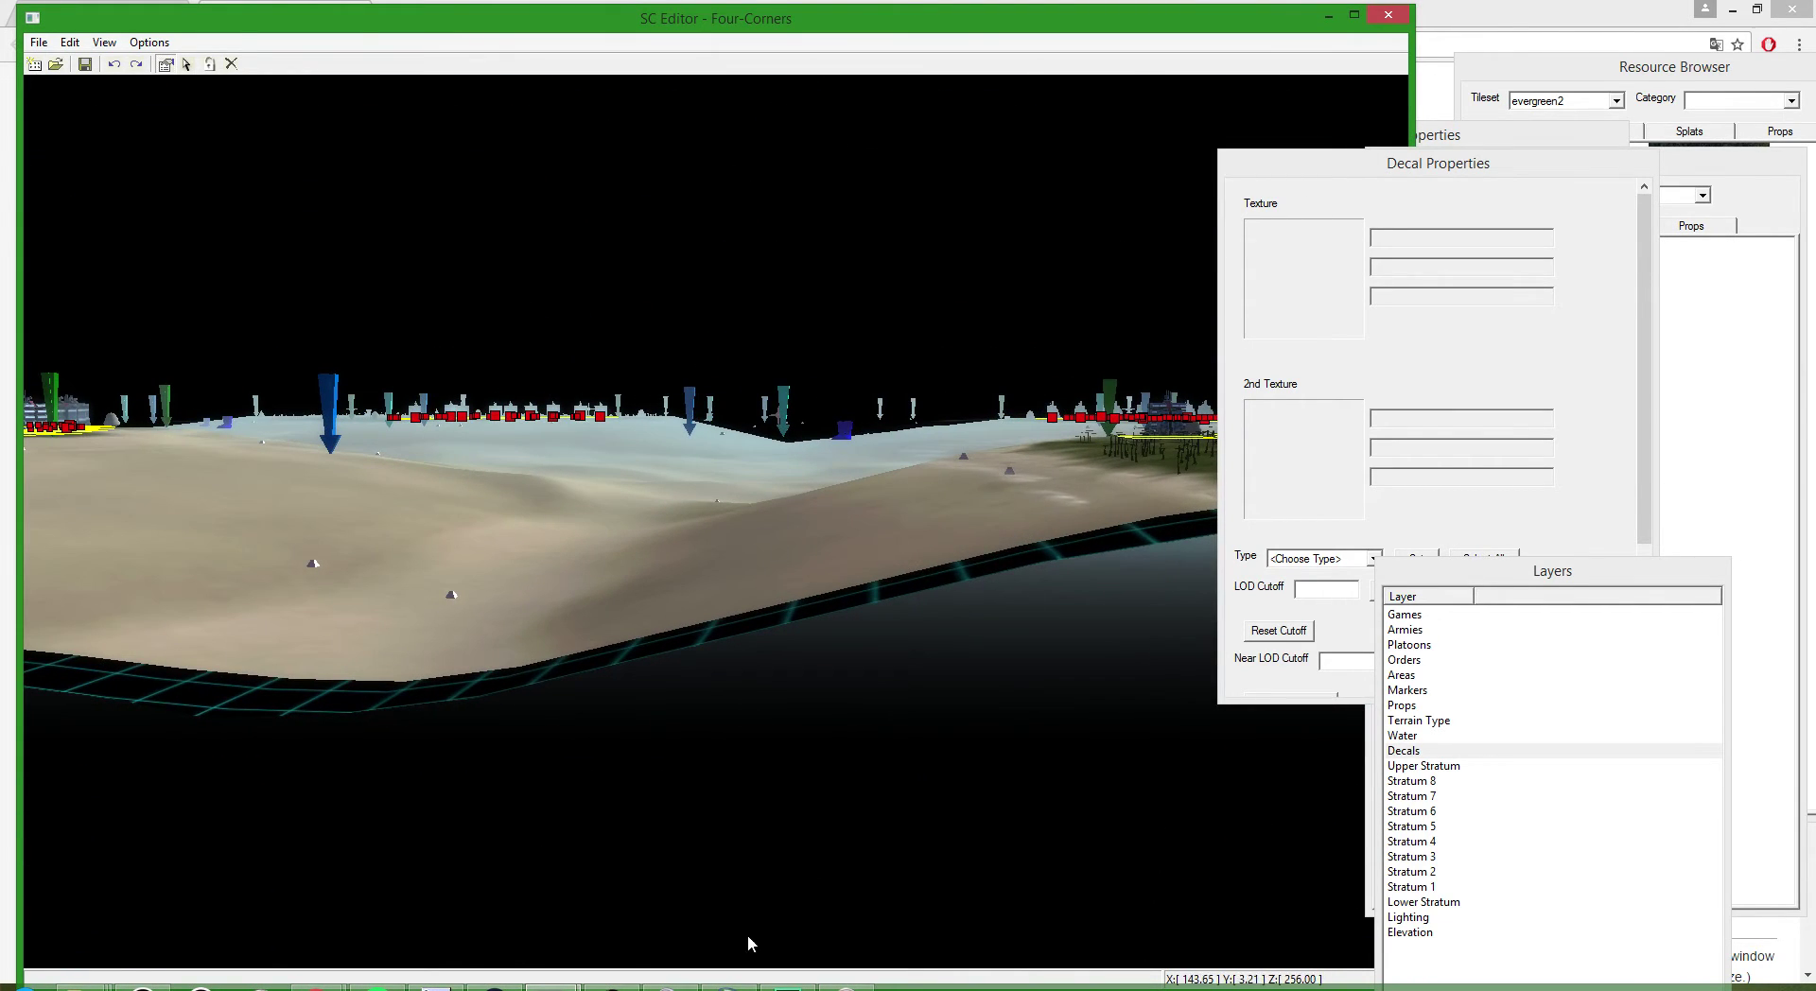
# - Switch to the ParadiseBay editor and examine how the shore slopes down to the sandy seabed near the map edge
pyautogui.click(551, 987)
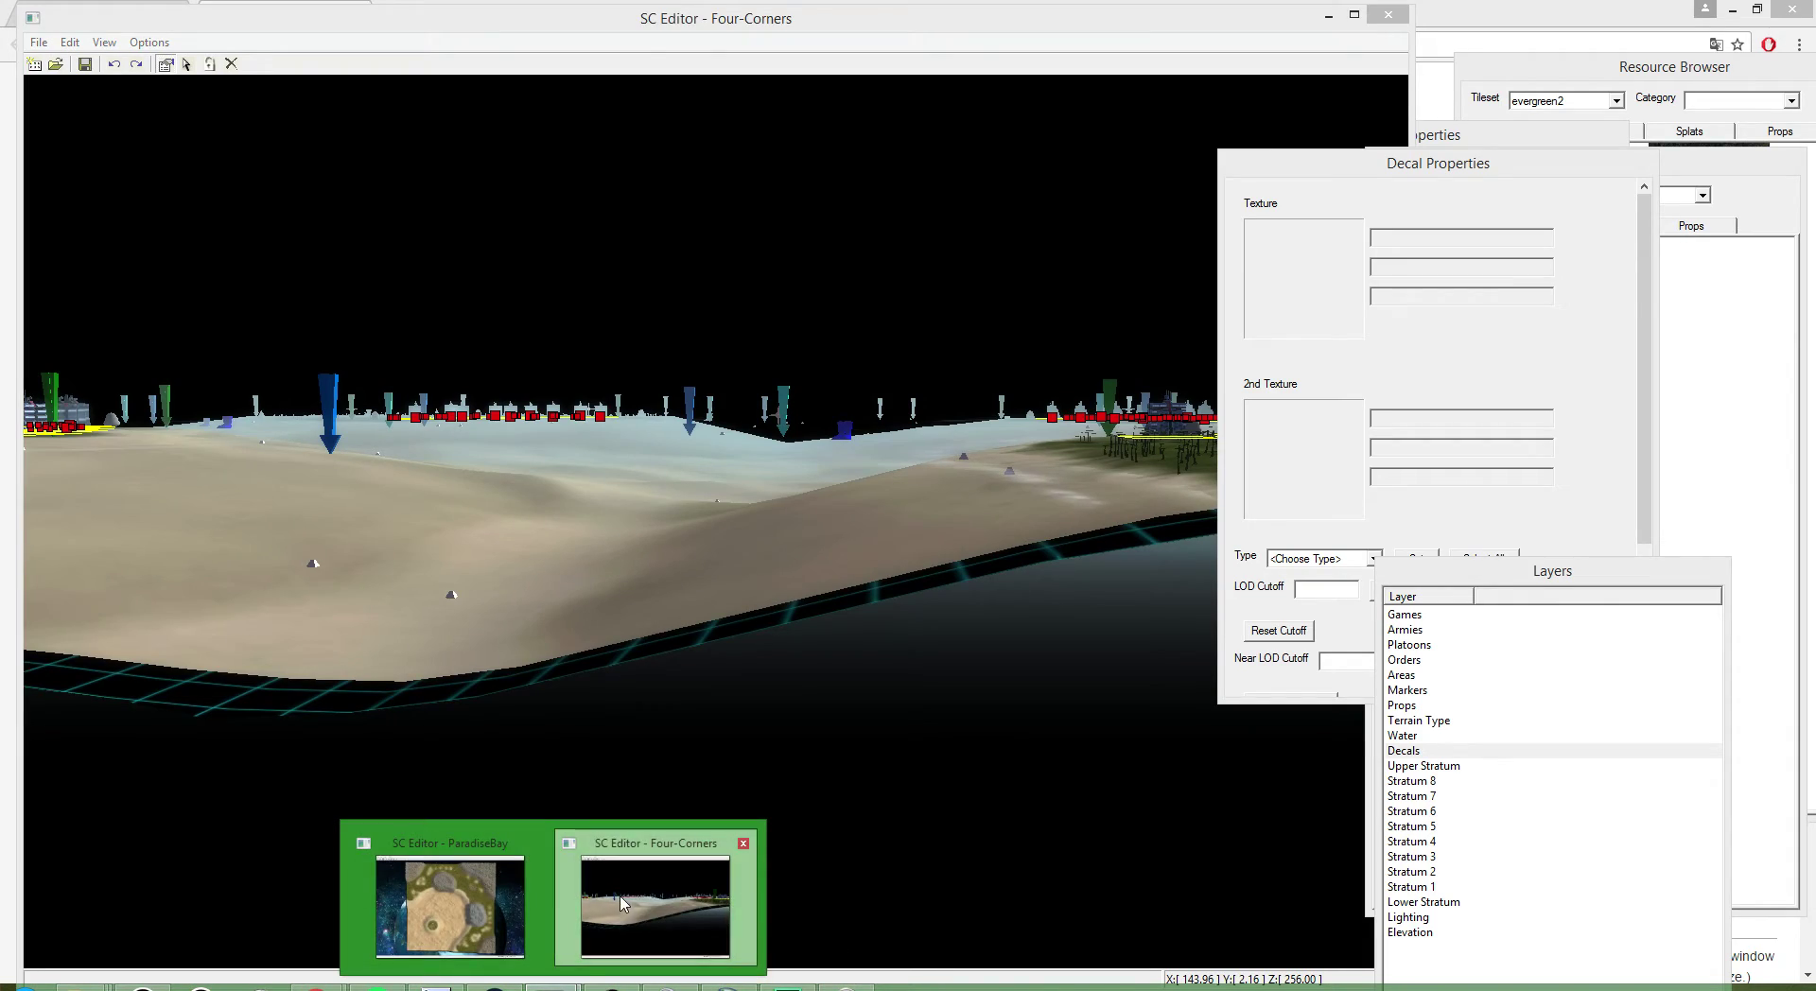
pyautogui.click(450, 907)
pyautogui.scroll(8, 983, 854)
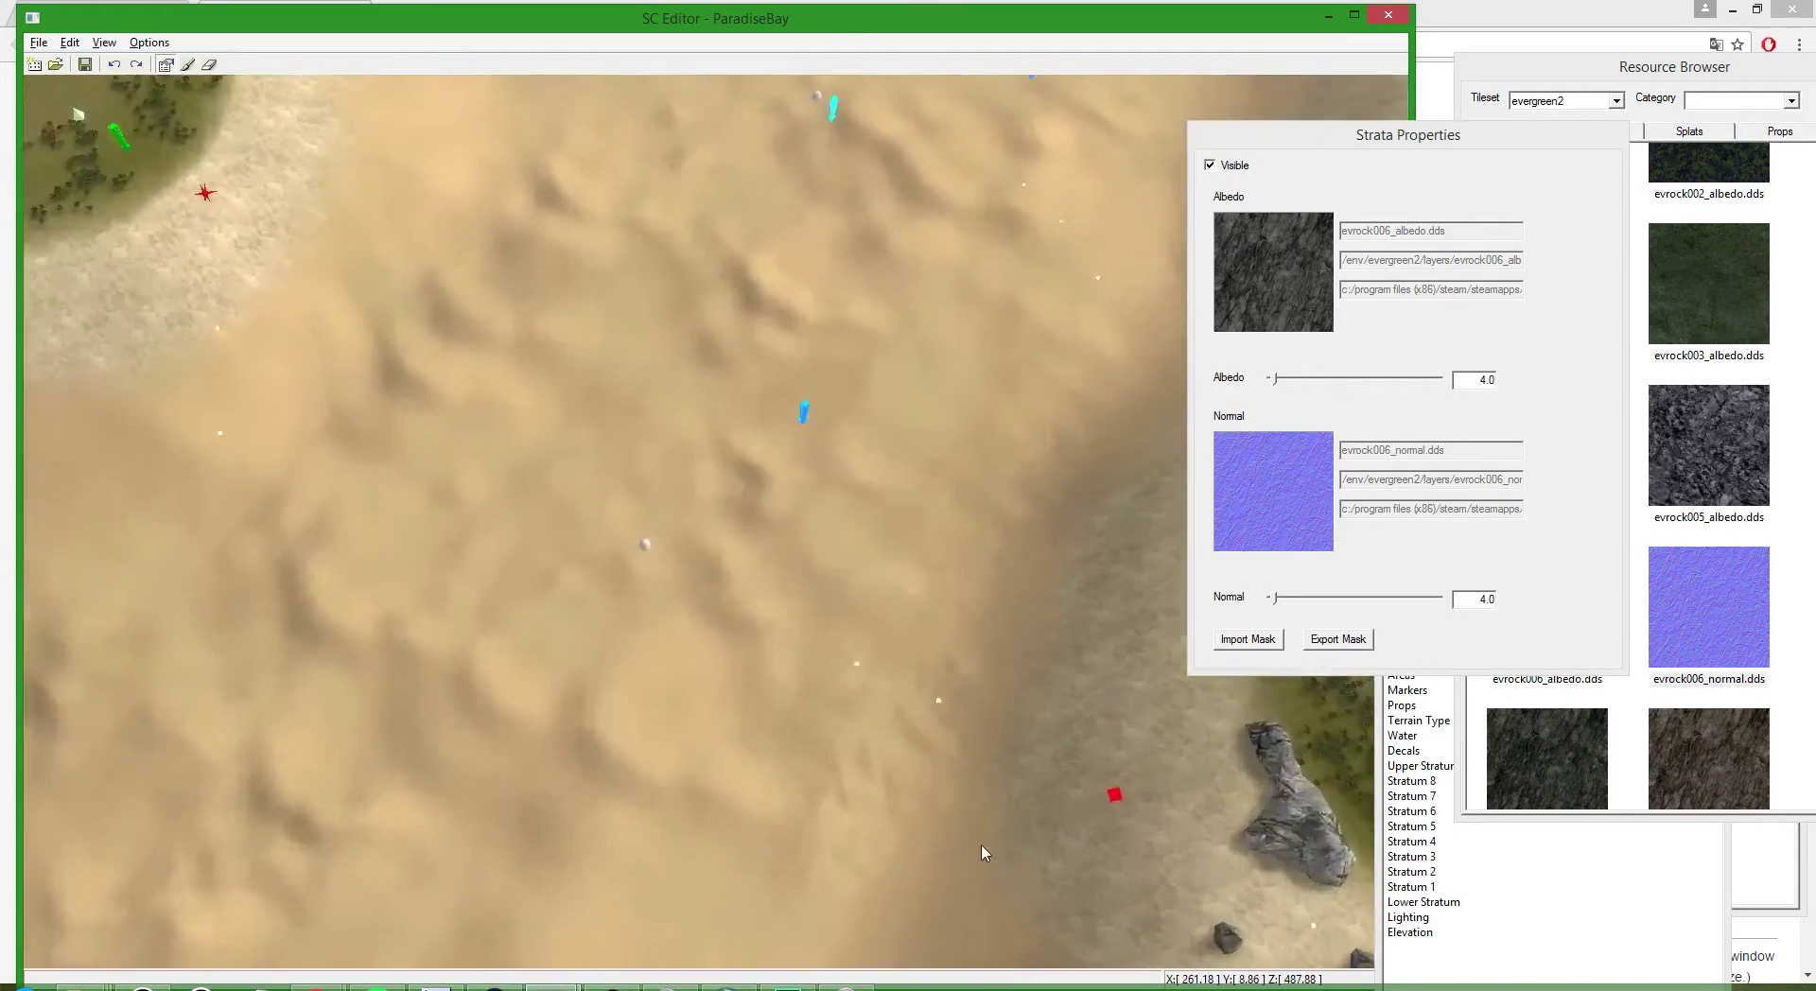
pyautogui.moveTo(982, 853); pyautogui.dragTo(1059, 687, button='middle')
pyautogui.scroll(-5, 1061, 685)
pyautogui.scroll(6, 1166, 437)
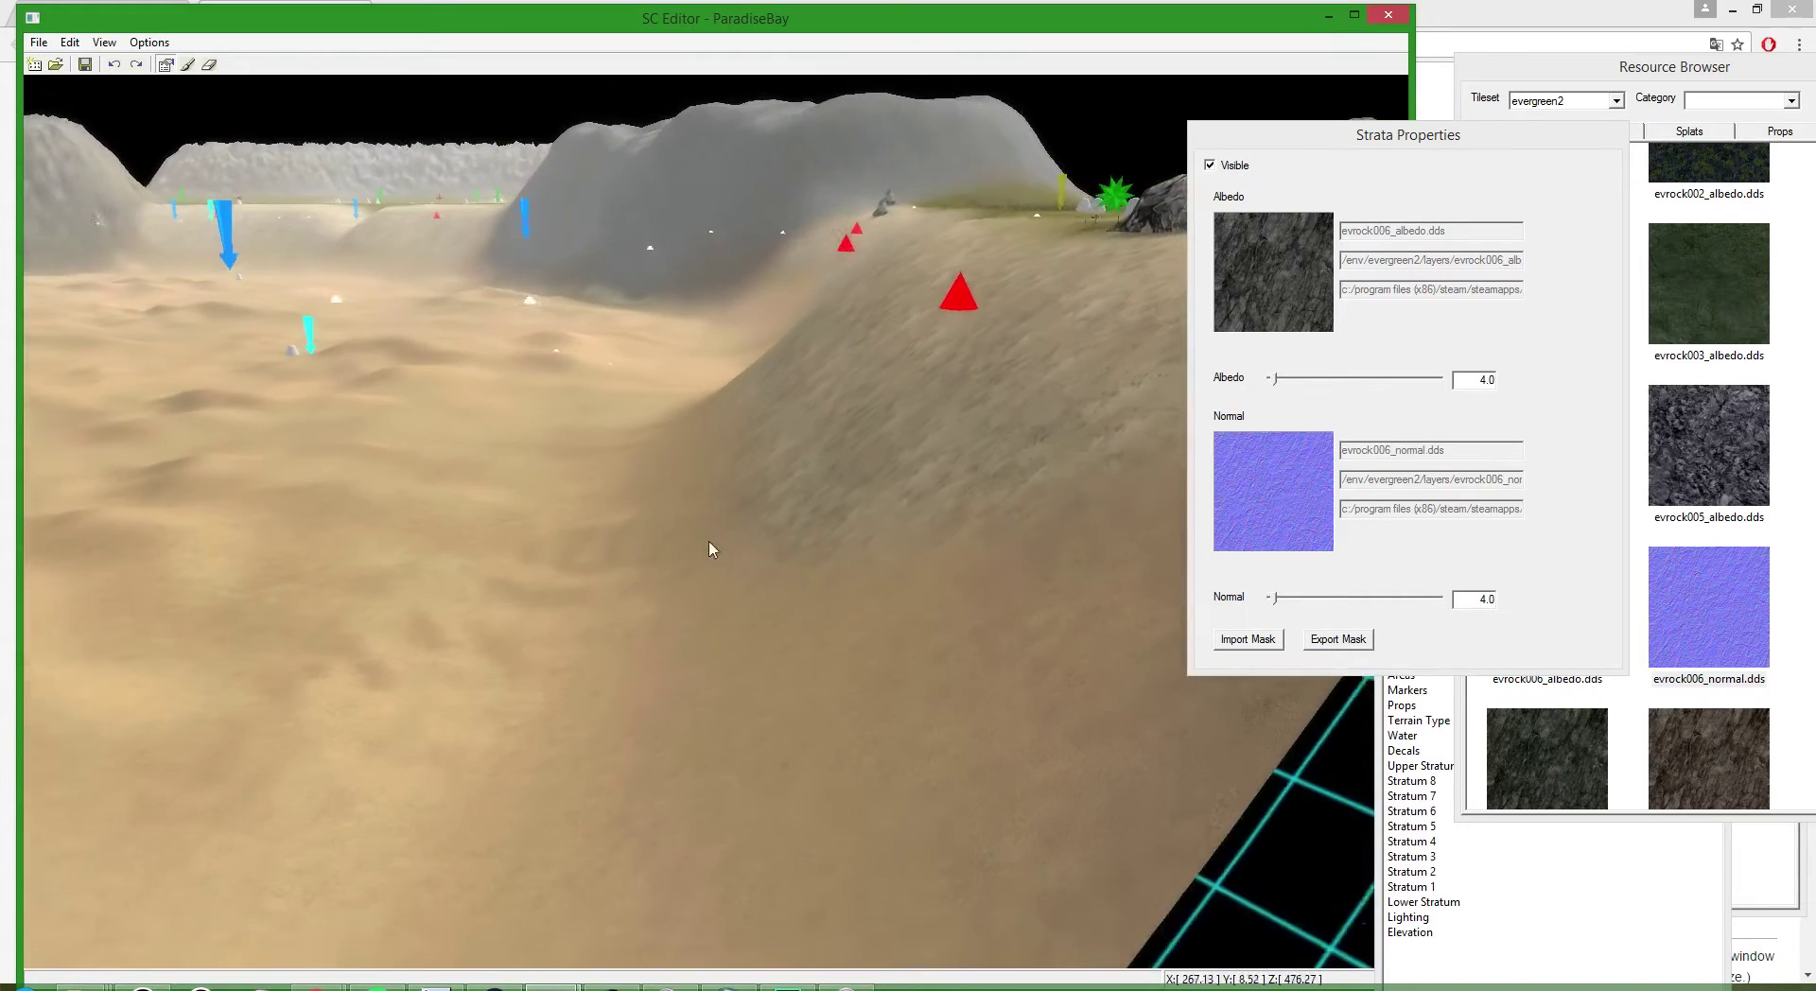
pyautogui.scroll(1, 872, 486)
pyautogui.scroll(-3, 864, 490)
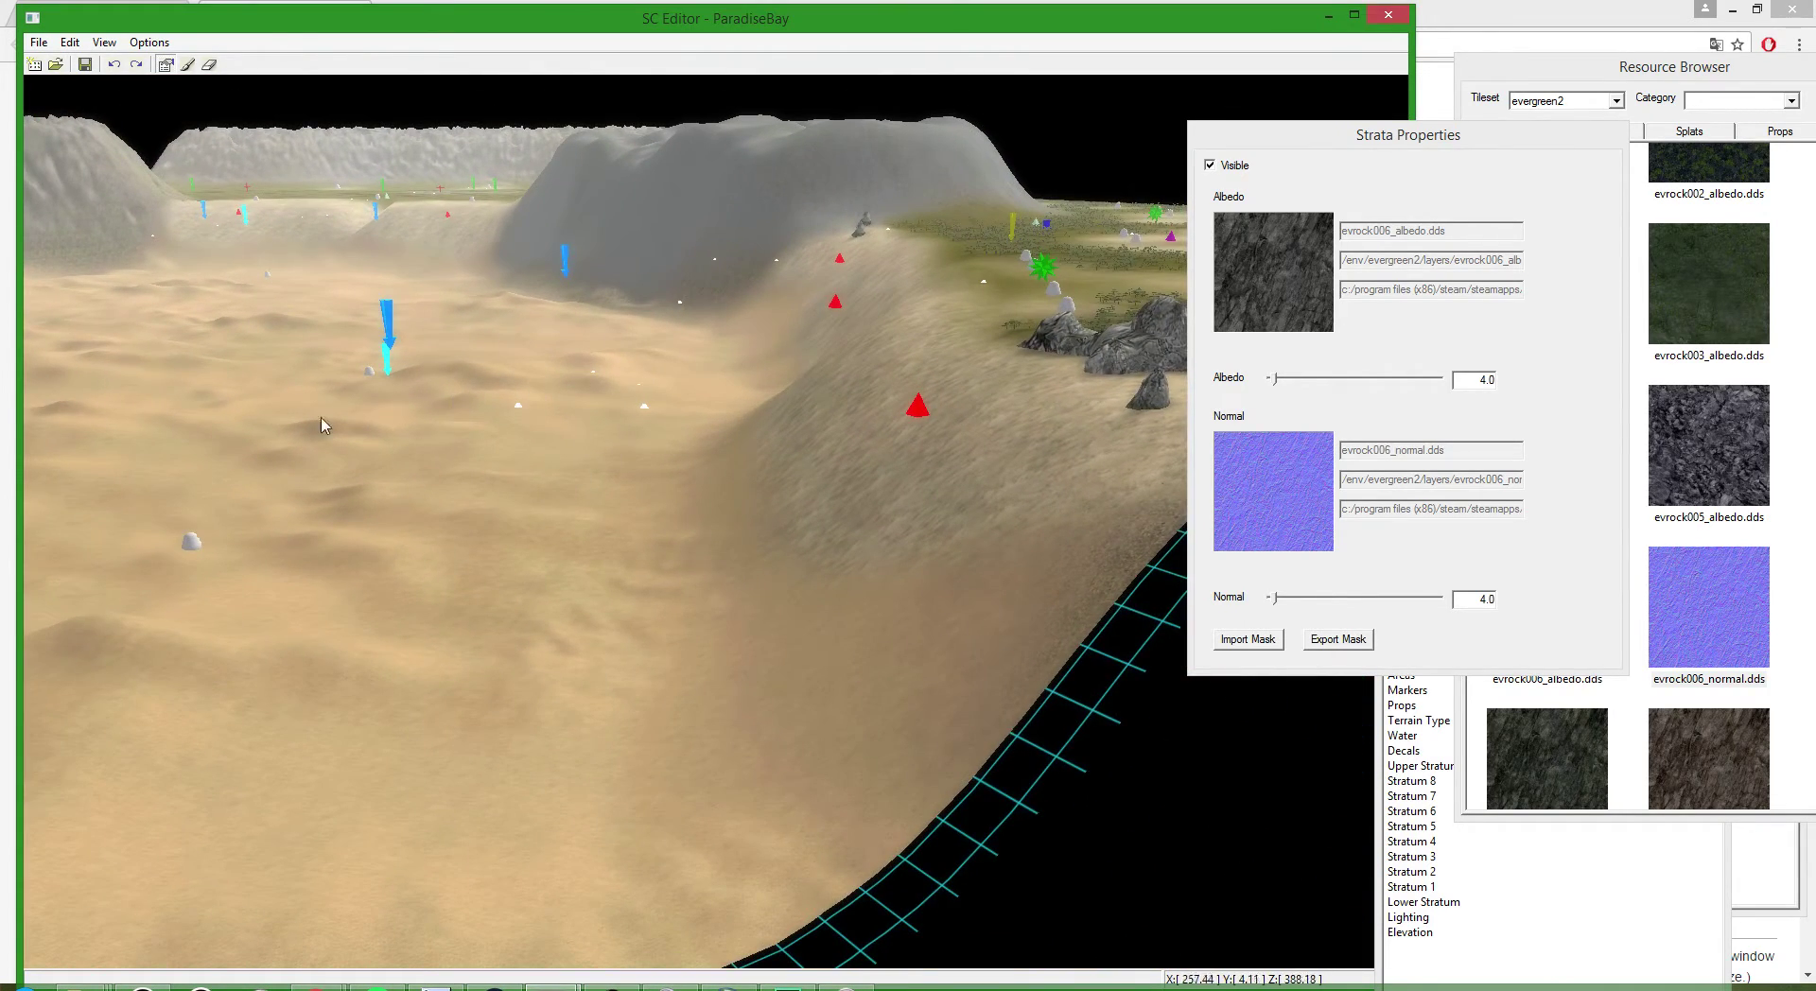
pyautogui.moveTo(321, 419); pyautogui.dragTo(737, 519, button='middle')
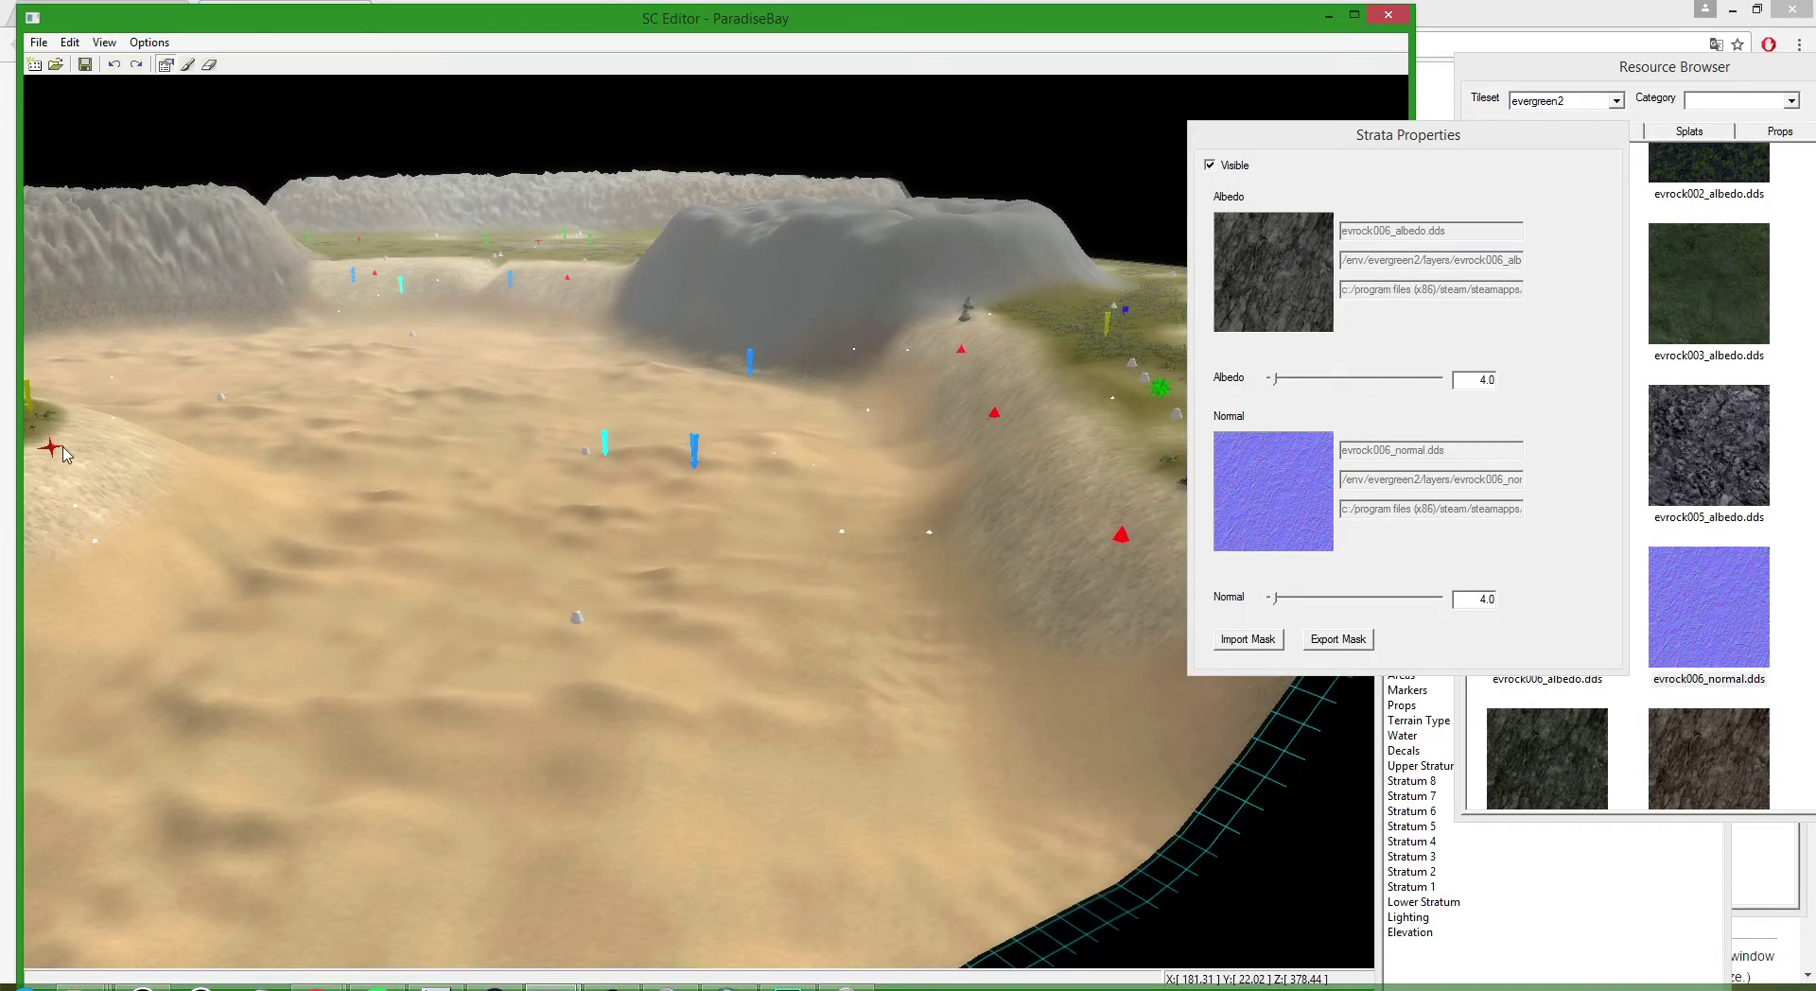
# - Examine the round grassy island in ParadiseBay and the uneven seabed around it from above and from low angles
pyautogui.scroll(-3, 62, 454)
pyautogui.scroll(4, 379, 544)
pyautogui.scroll(-2, 1018, 667)
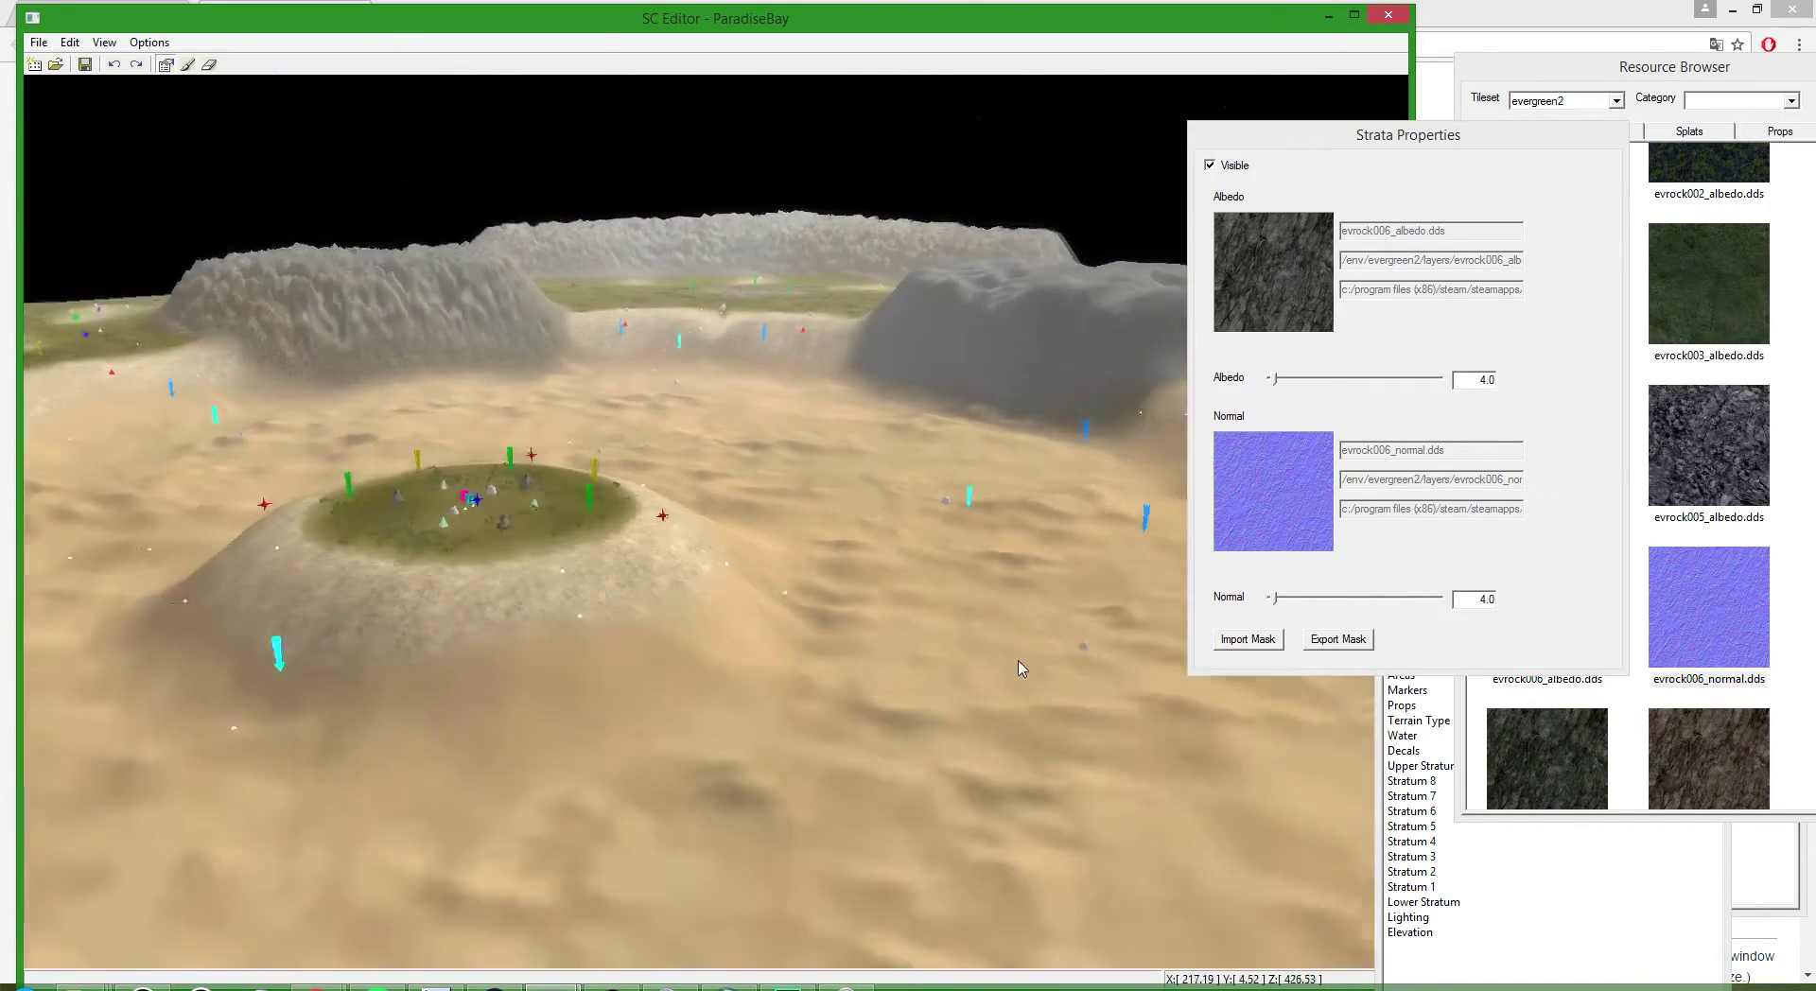
pyautogui.scroll(-3, 1017, 661)
pyautogui.moveTo(1040, 581)
pyautogui.mouseDown(button='middle')
pyautogui.moveTo(885, 746)
pyautogui.moveTo(986, 669)
pyautogui.moveTo(1018, 590)
pyautogui.mouseUp(button='middle')
pyautogui.scroll(5, 1021, 811)
pyautogui.moveTo(1022, 811); pyautogui.dragTo(1007, 730, button='middle')
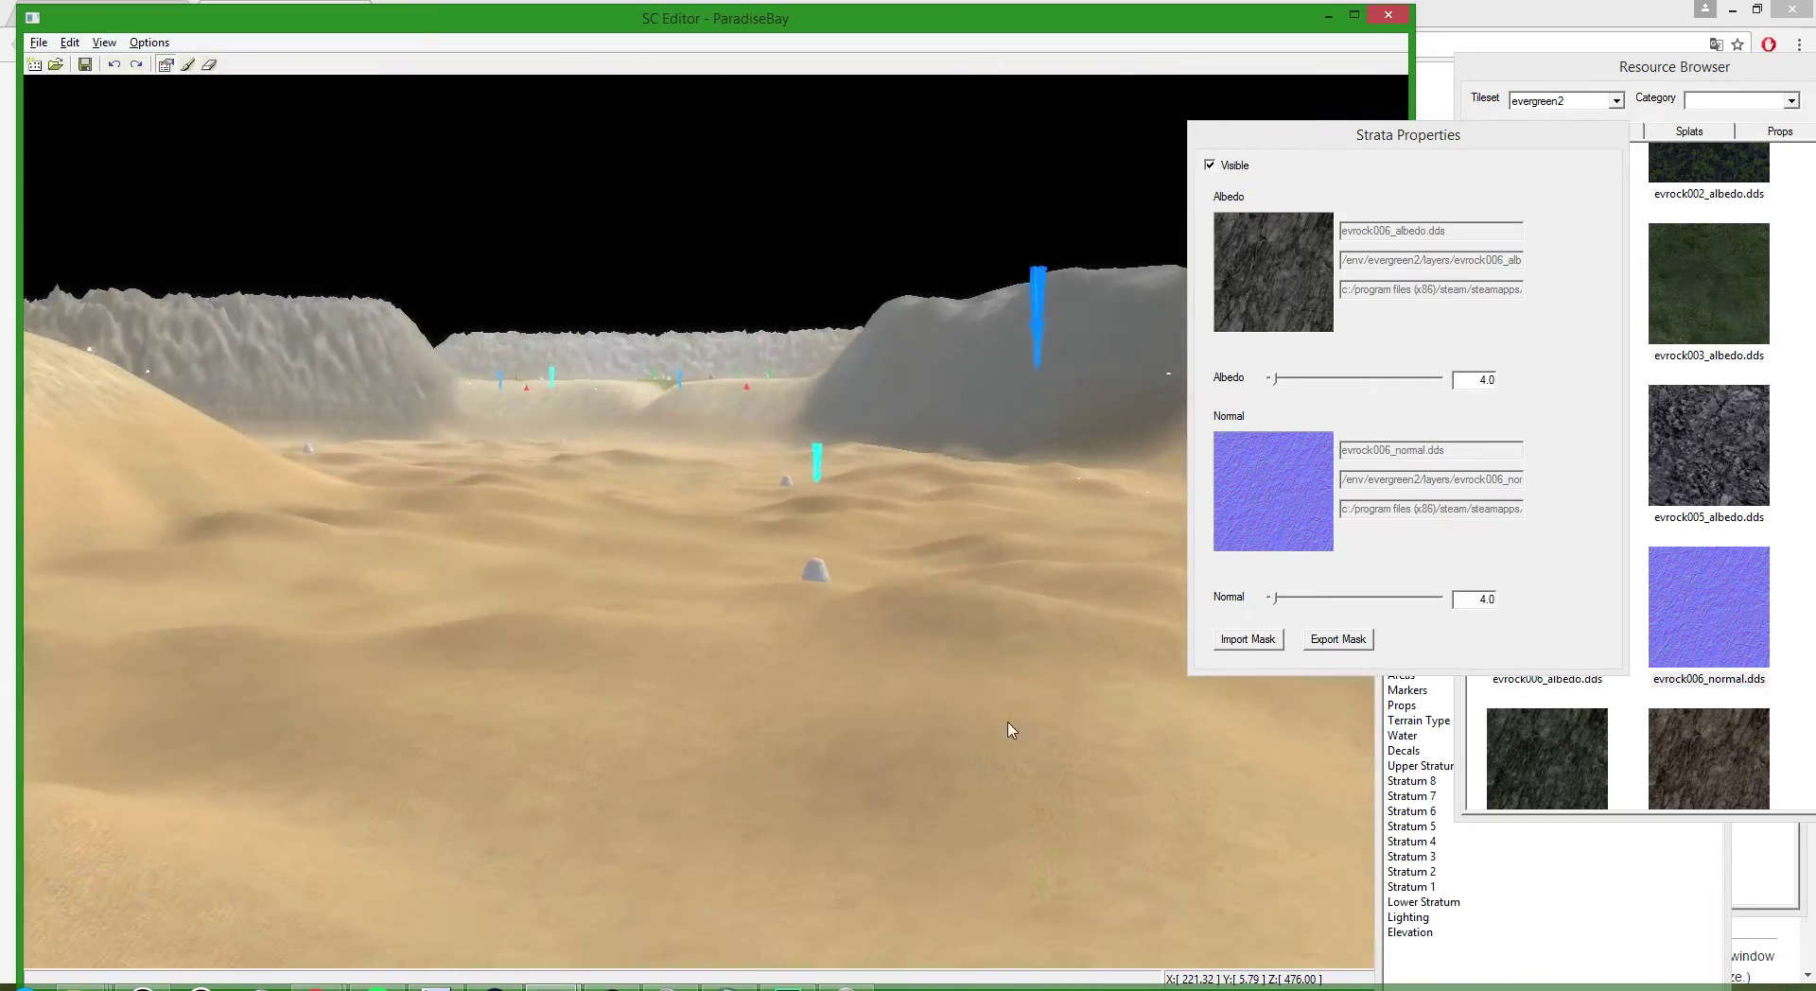
pyautogui.scroll(-5, 1010, 730)
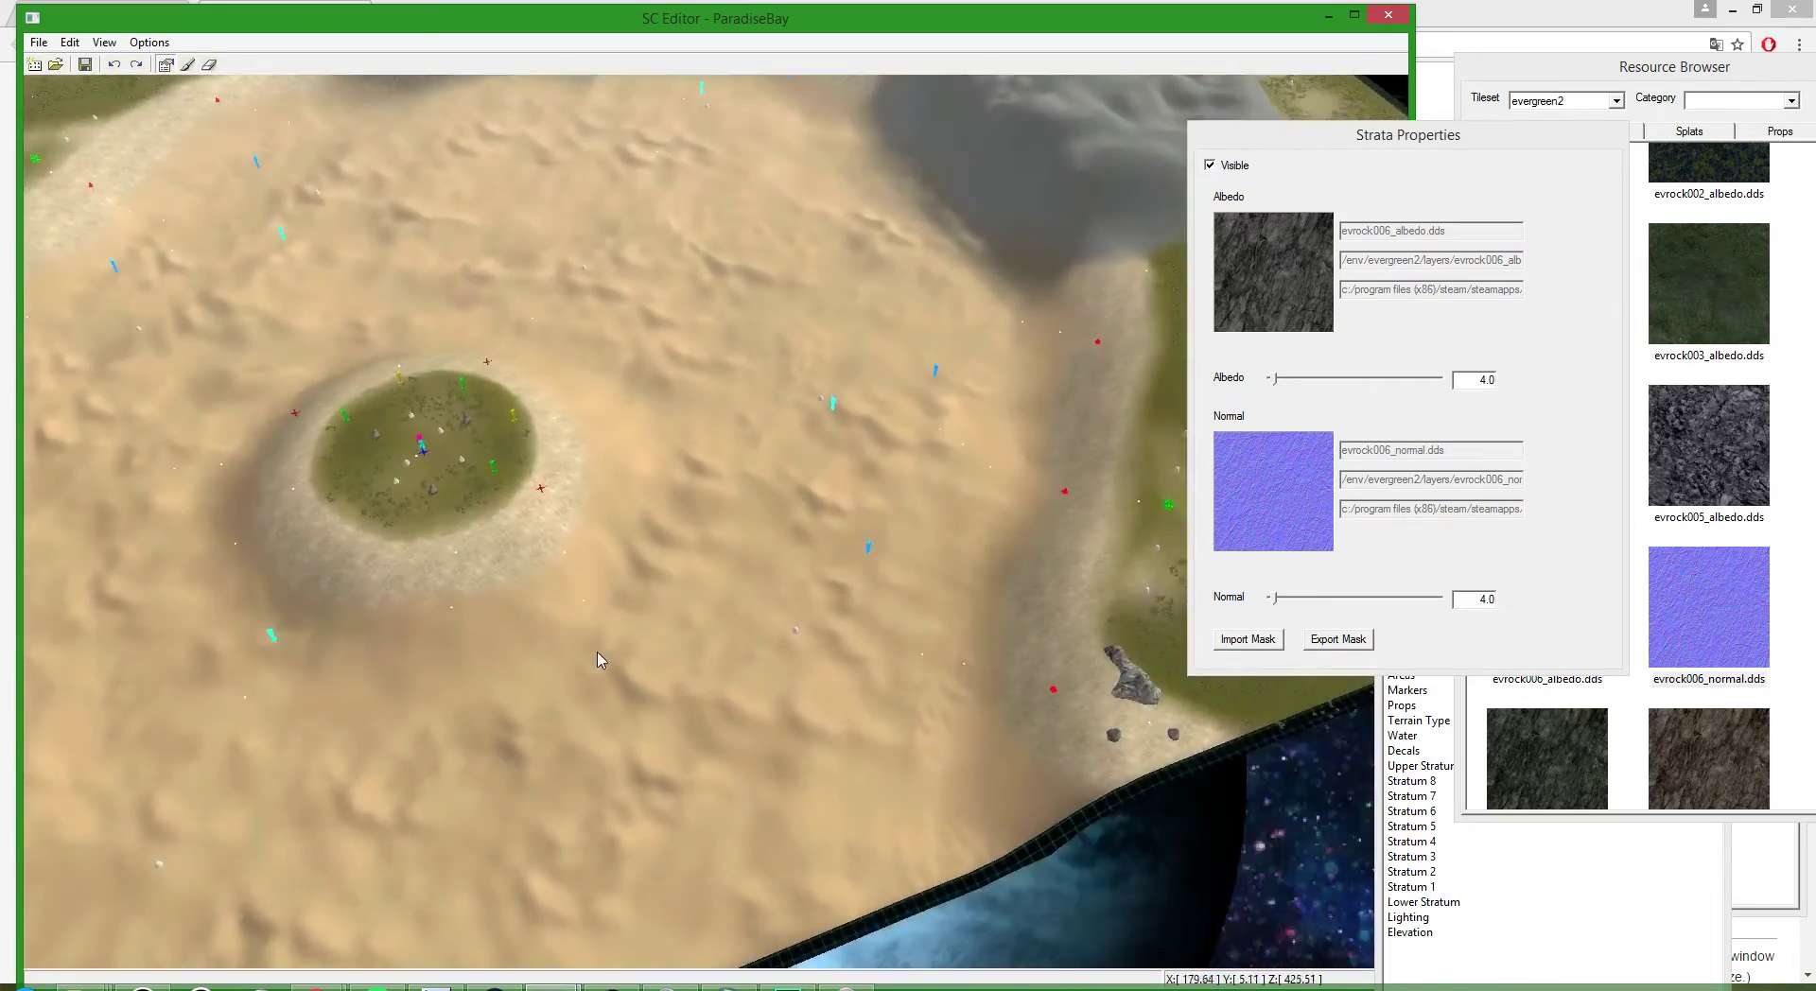
pyautogui.scroll(5, 803, 718)
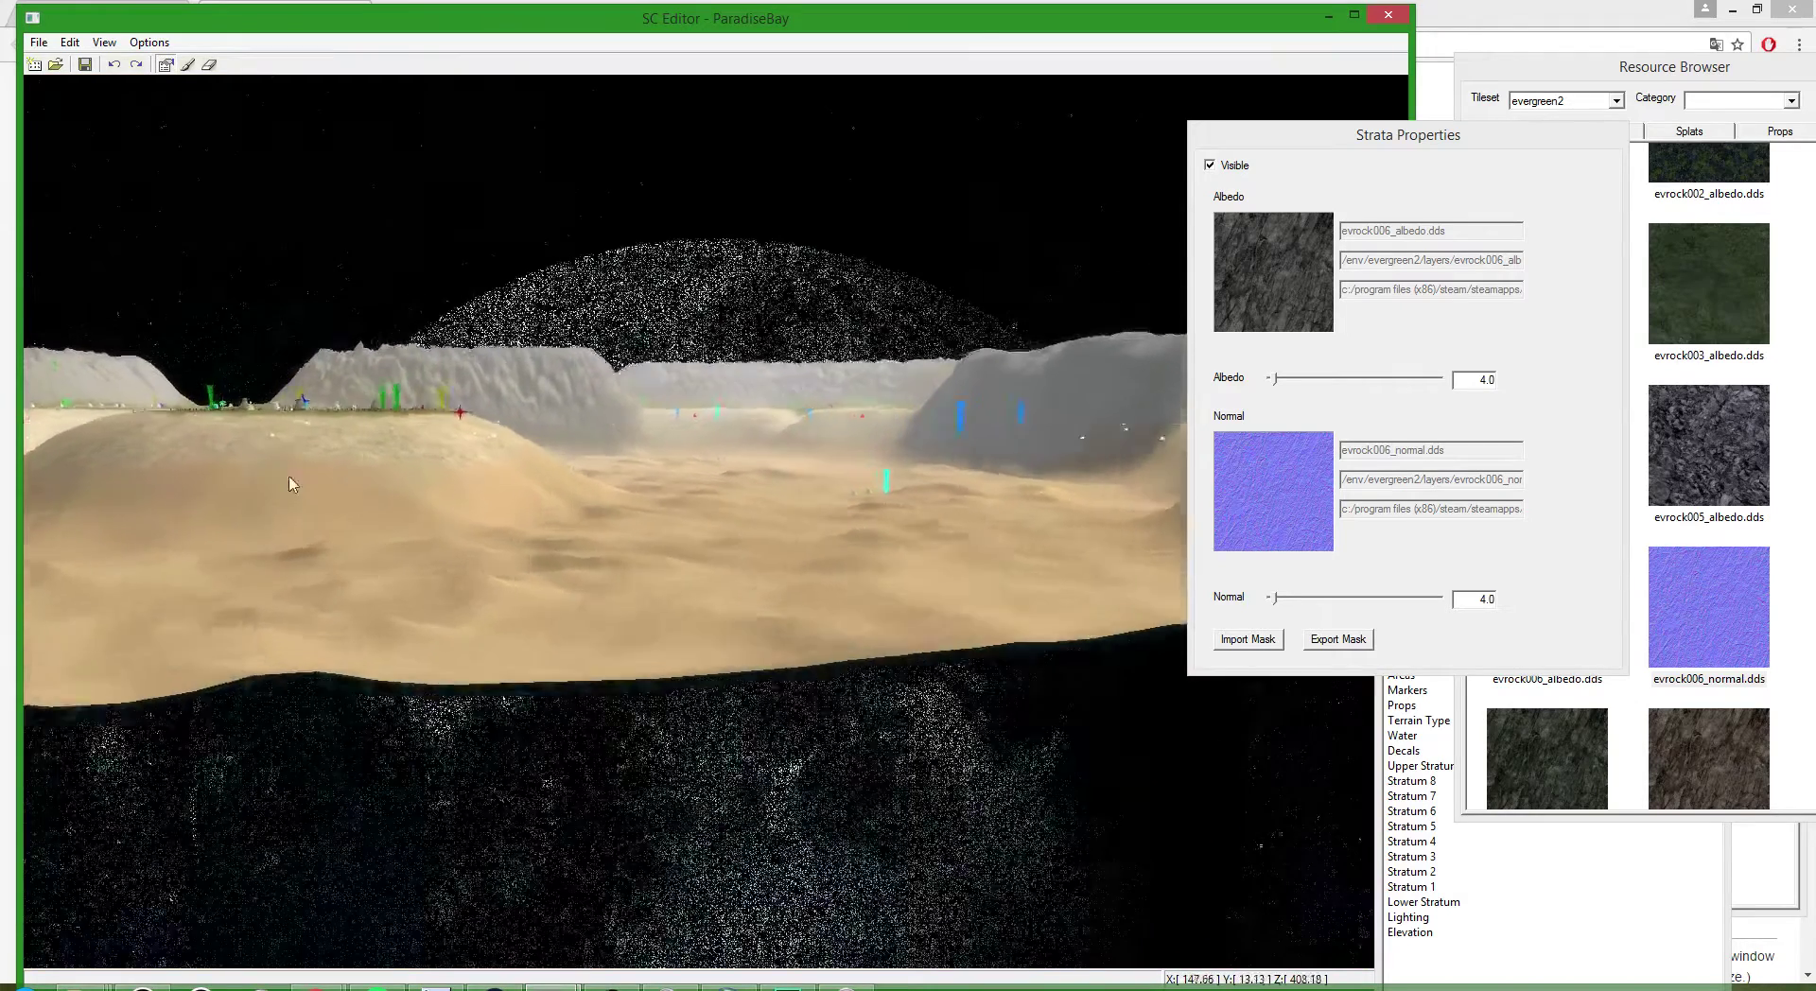
pyautogui.scroll(3, 289, 478)
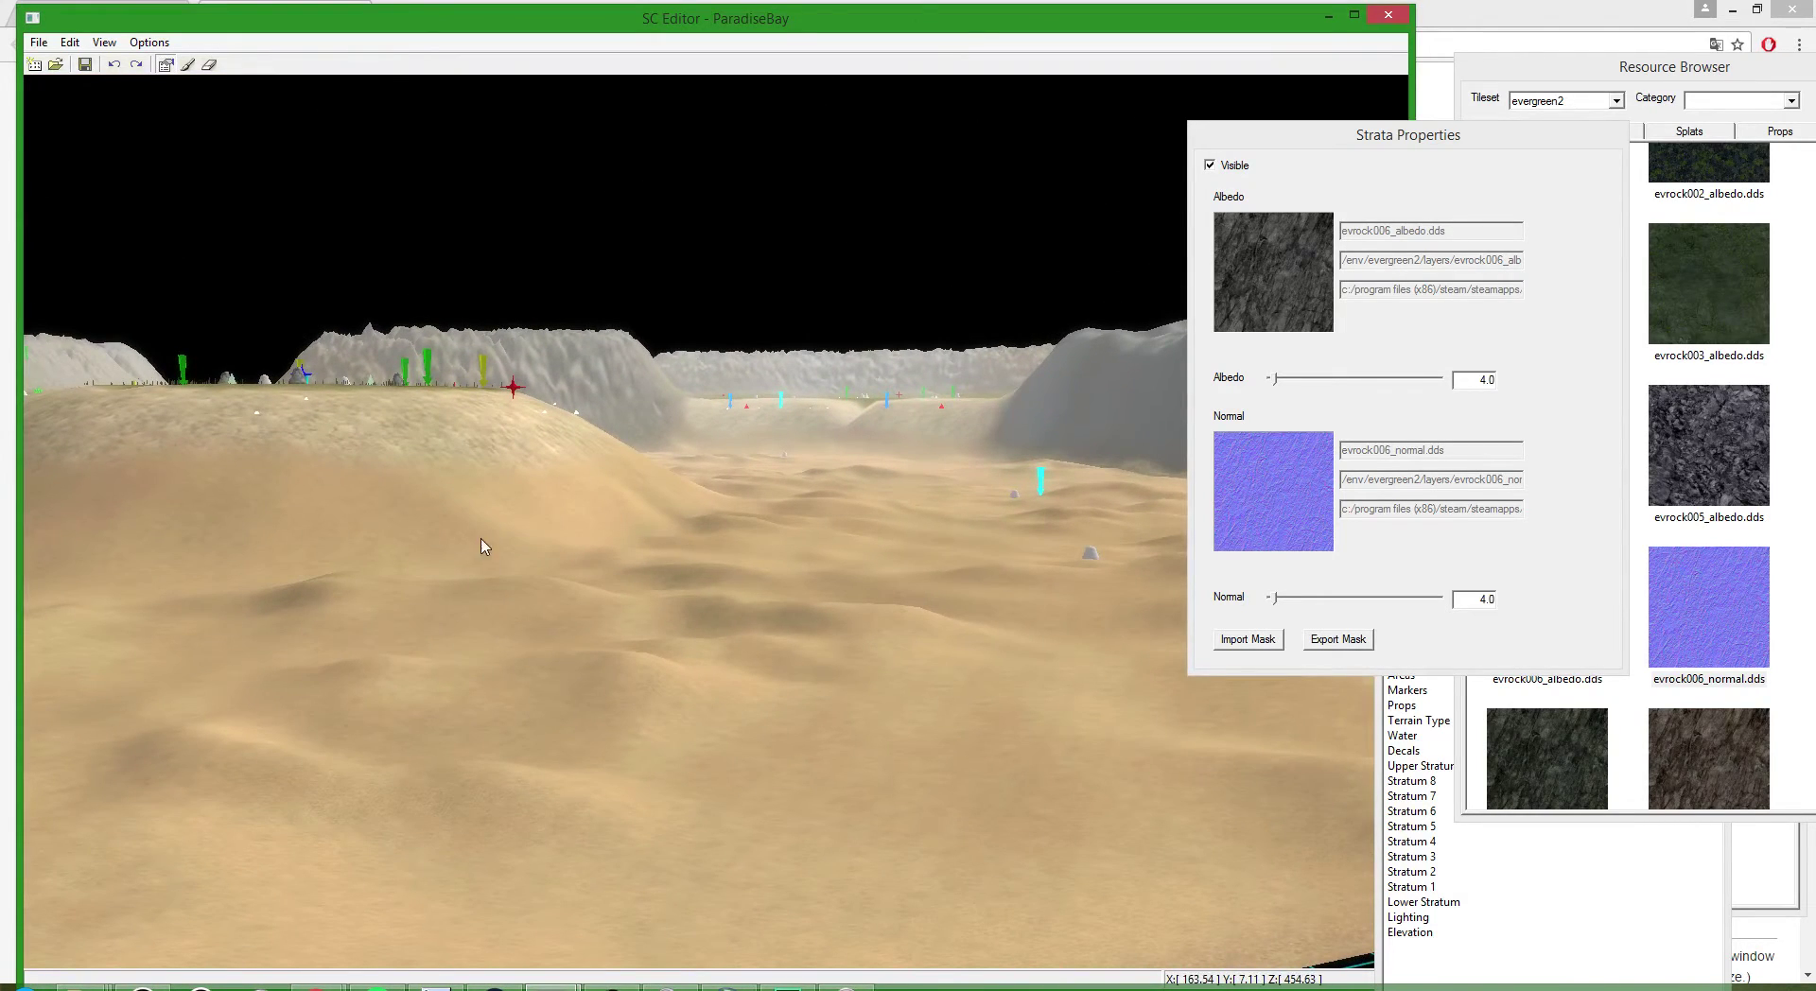
# - Activate ParadiseBay's Elevation layer and choose the round1k brush for reshaping the seabed
pyautogui.click(1427, 902)
pyautogui.click(1409, 918)
pyautogui.click(1411, 932)
pyautogui.click(1327, 435)
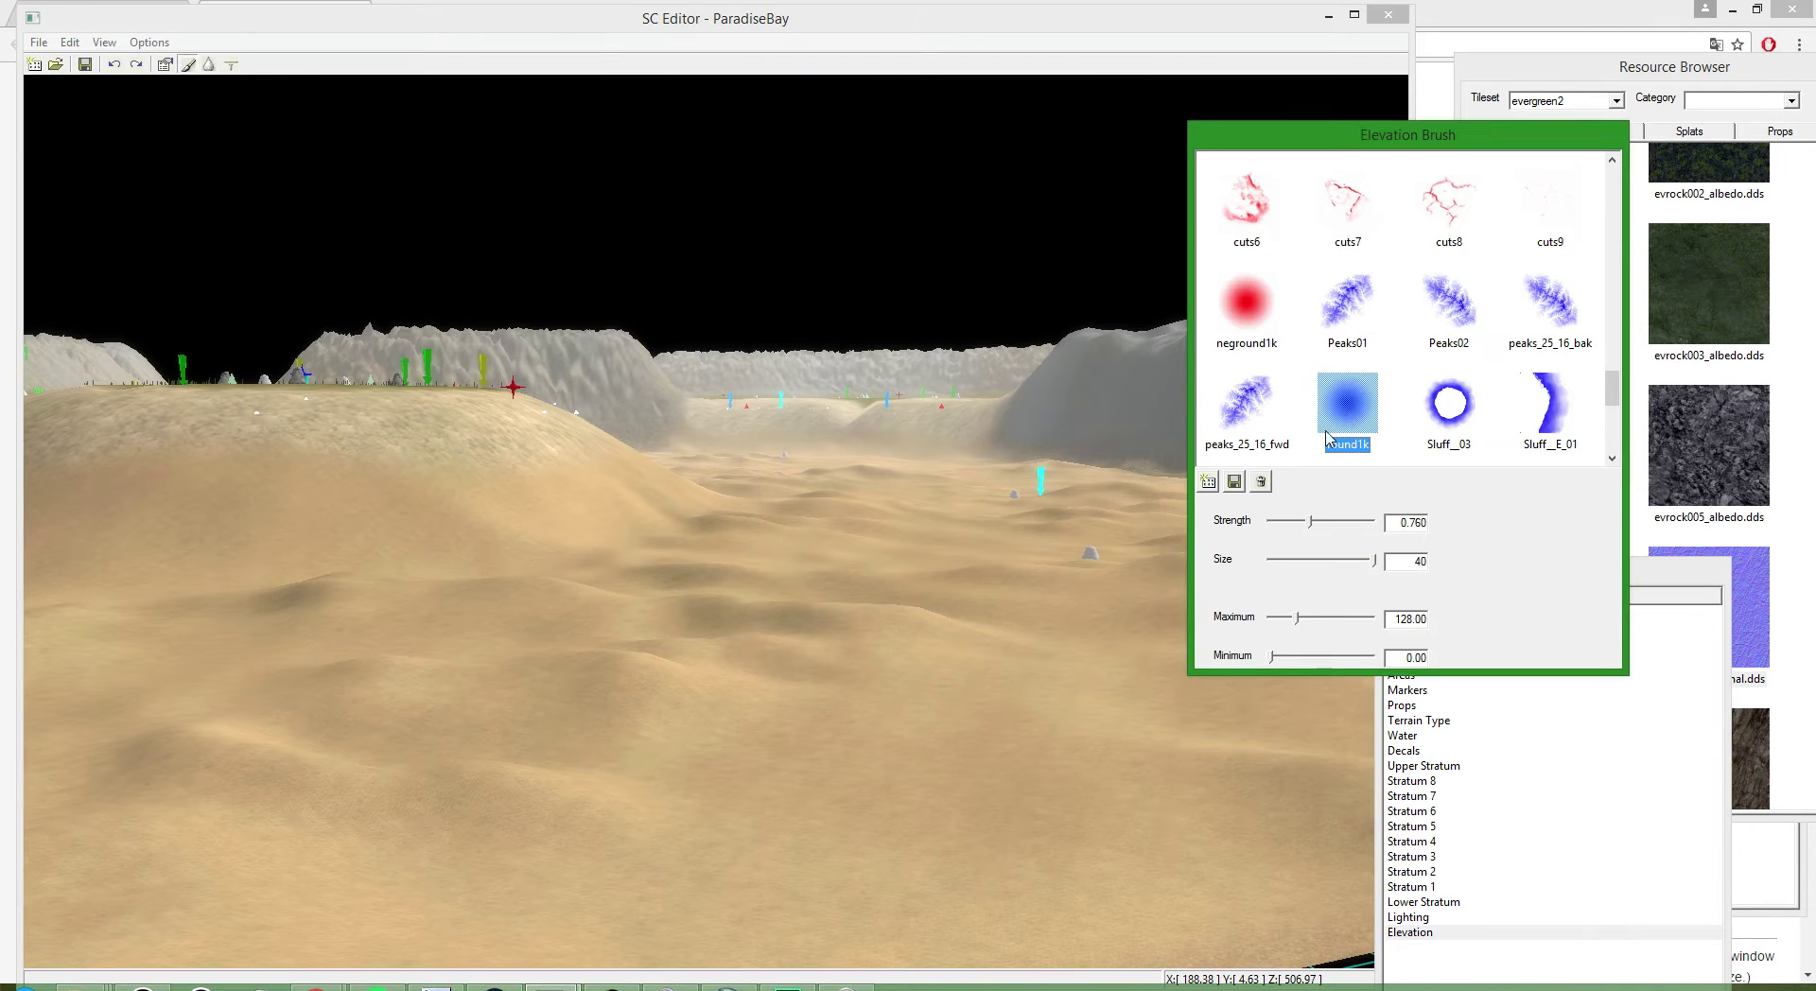
pyautogui.scroll(-3, 970, 662)
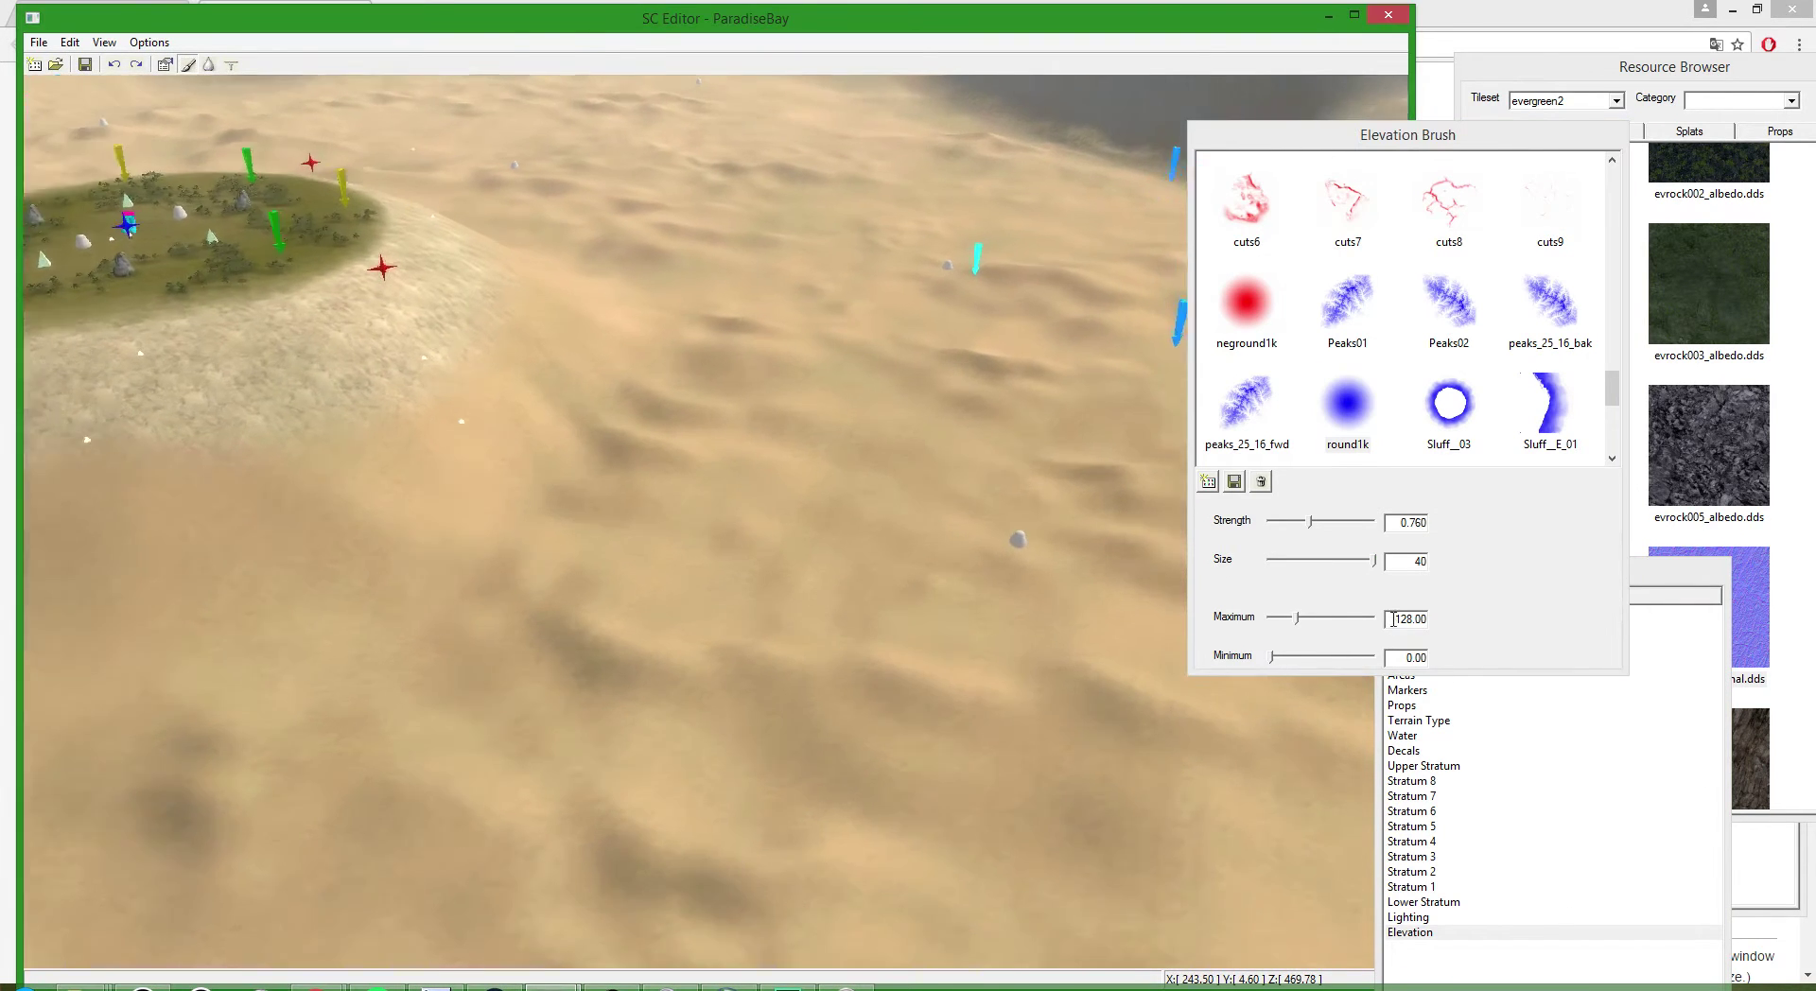
# - Set the elevation brush maximum to 20 and raise a flat-topped mound on the sand with the round1k brush
pyautogui.moveTo(1395, 620); pyautogui.dragTo(1517, 615)
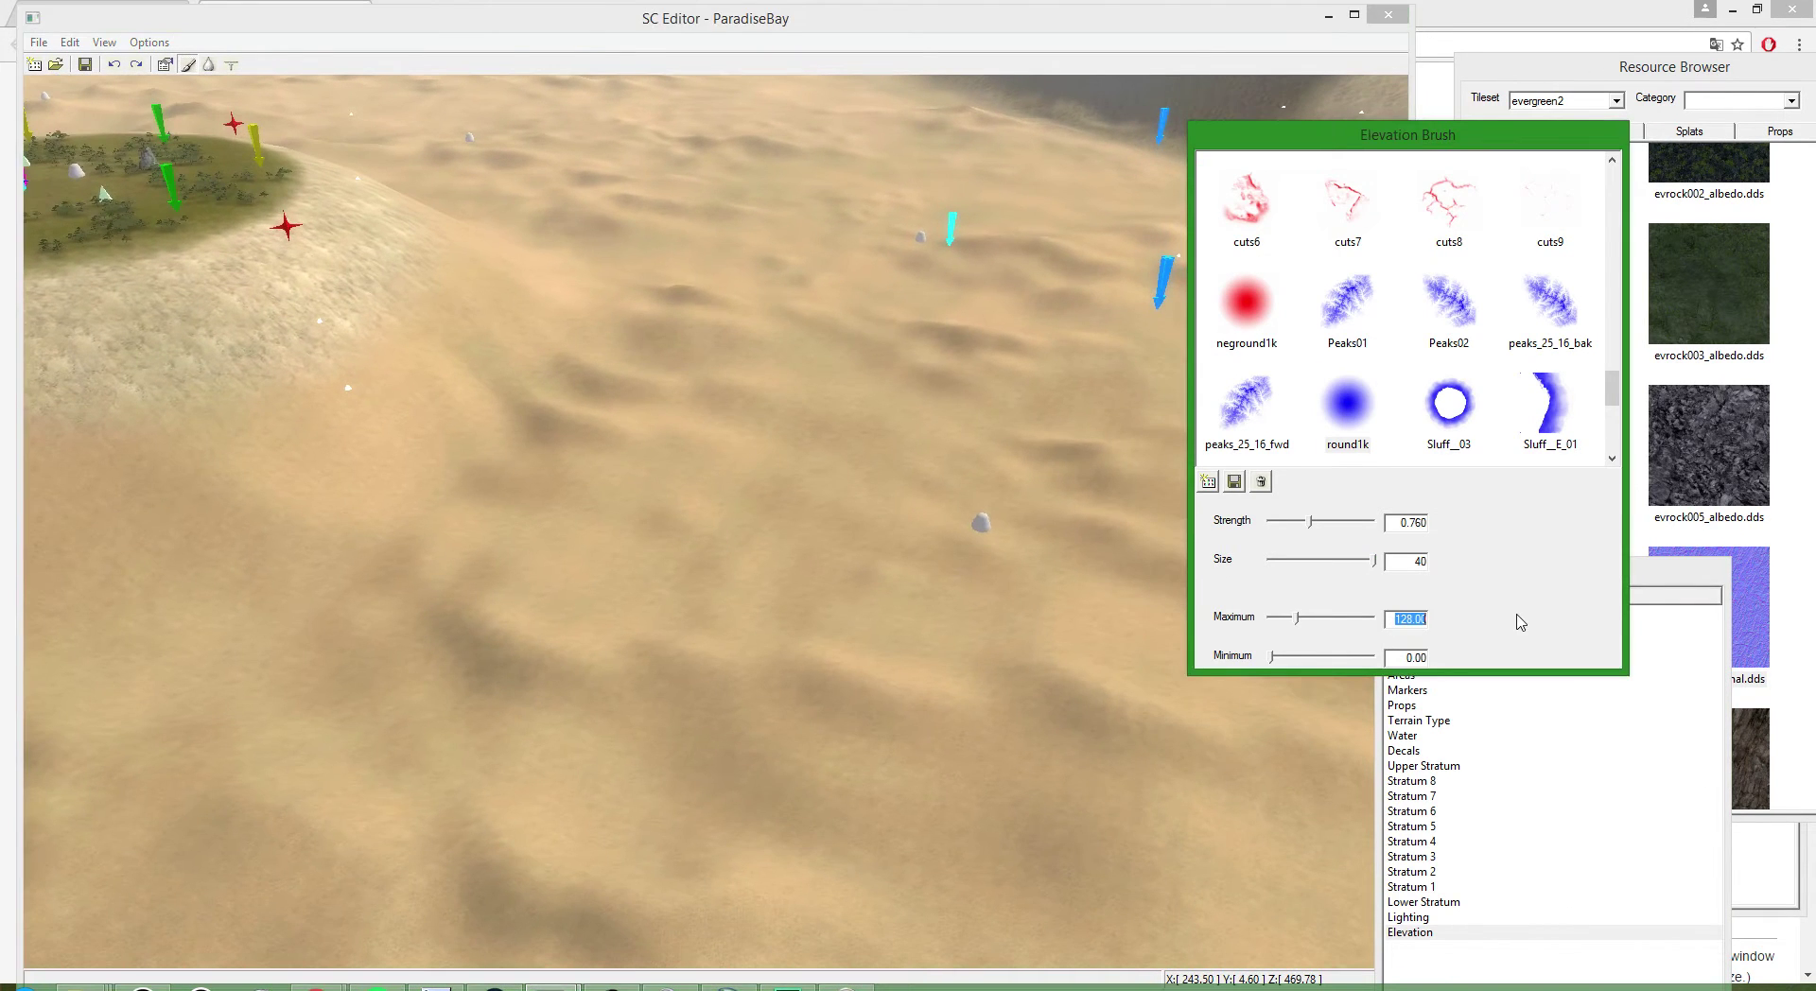
pyautogui.moveTo(869, 674); pyautogui.dragTo(876, 649)
pyautogui.moveTo(876, 649)
pyautogui.mouseDown(button='middle')
pyautogui.moveTo(896, 558)
pyautogui.moveTo(903, 605)
pyautogui.mouseUp(button='middle')
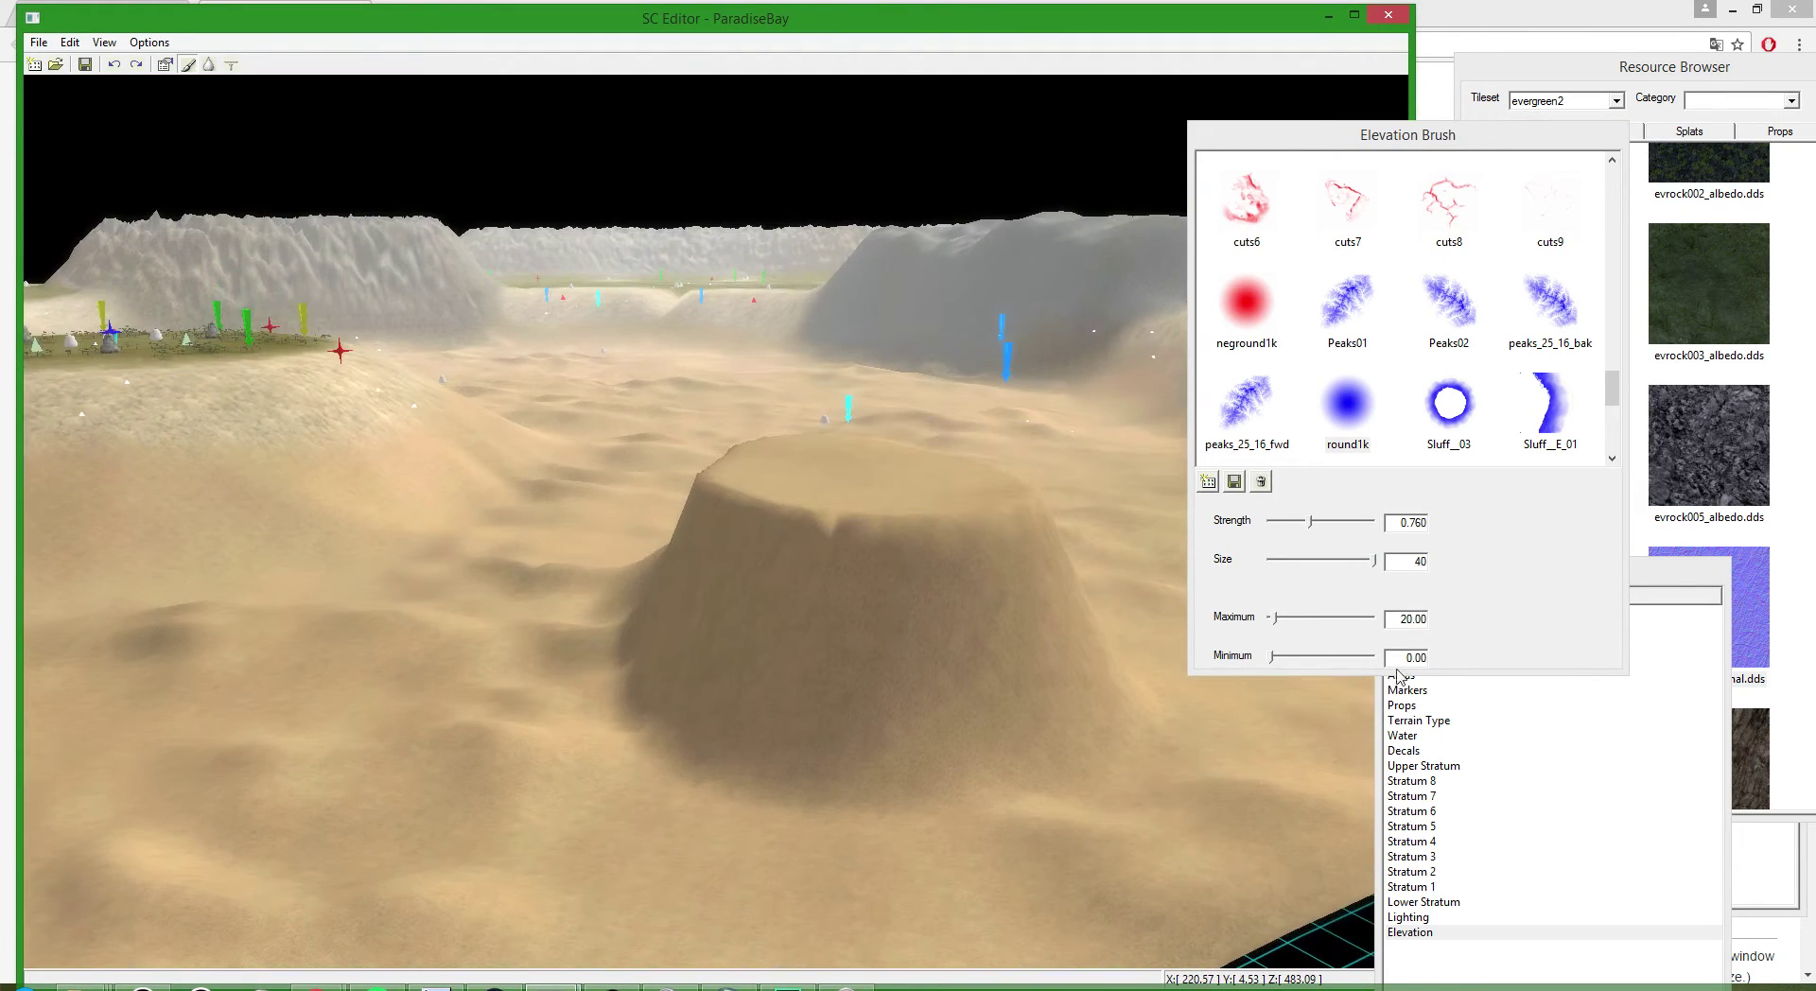
# - Set the brush maximum to 2 and flatten the mound and surrounding sand into a shallow basin
pyautogui.moveTo(1399, 620); pyautogui.dragTo(1426, 621)
pyautogui.moveTo(1109, 599)
pyautogui.mouseDown()
pyautogui.moveTo(1087, 680)
pyautogui.moveTo(820, 554)
pyautogui.mouseUp()
pyautogui.moveTo(837, 734); pyautogui.dragTo(846, 677, button='middle')
pyautogui.scroll(-5, 855, 710)
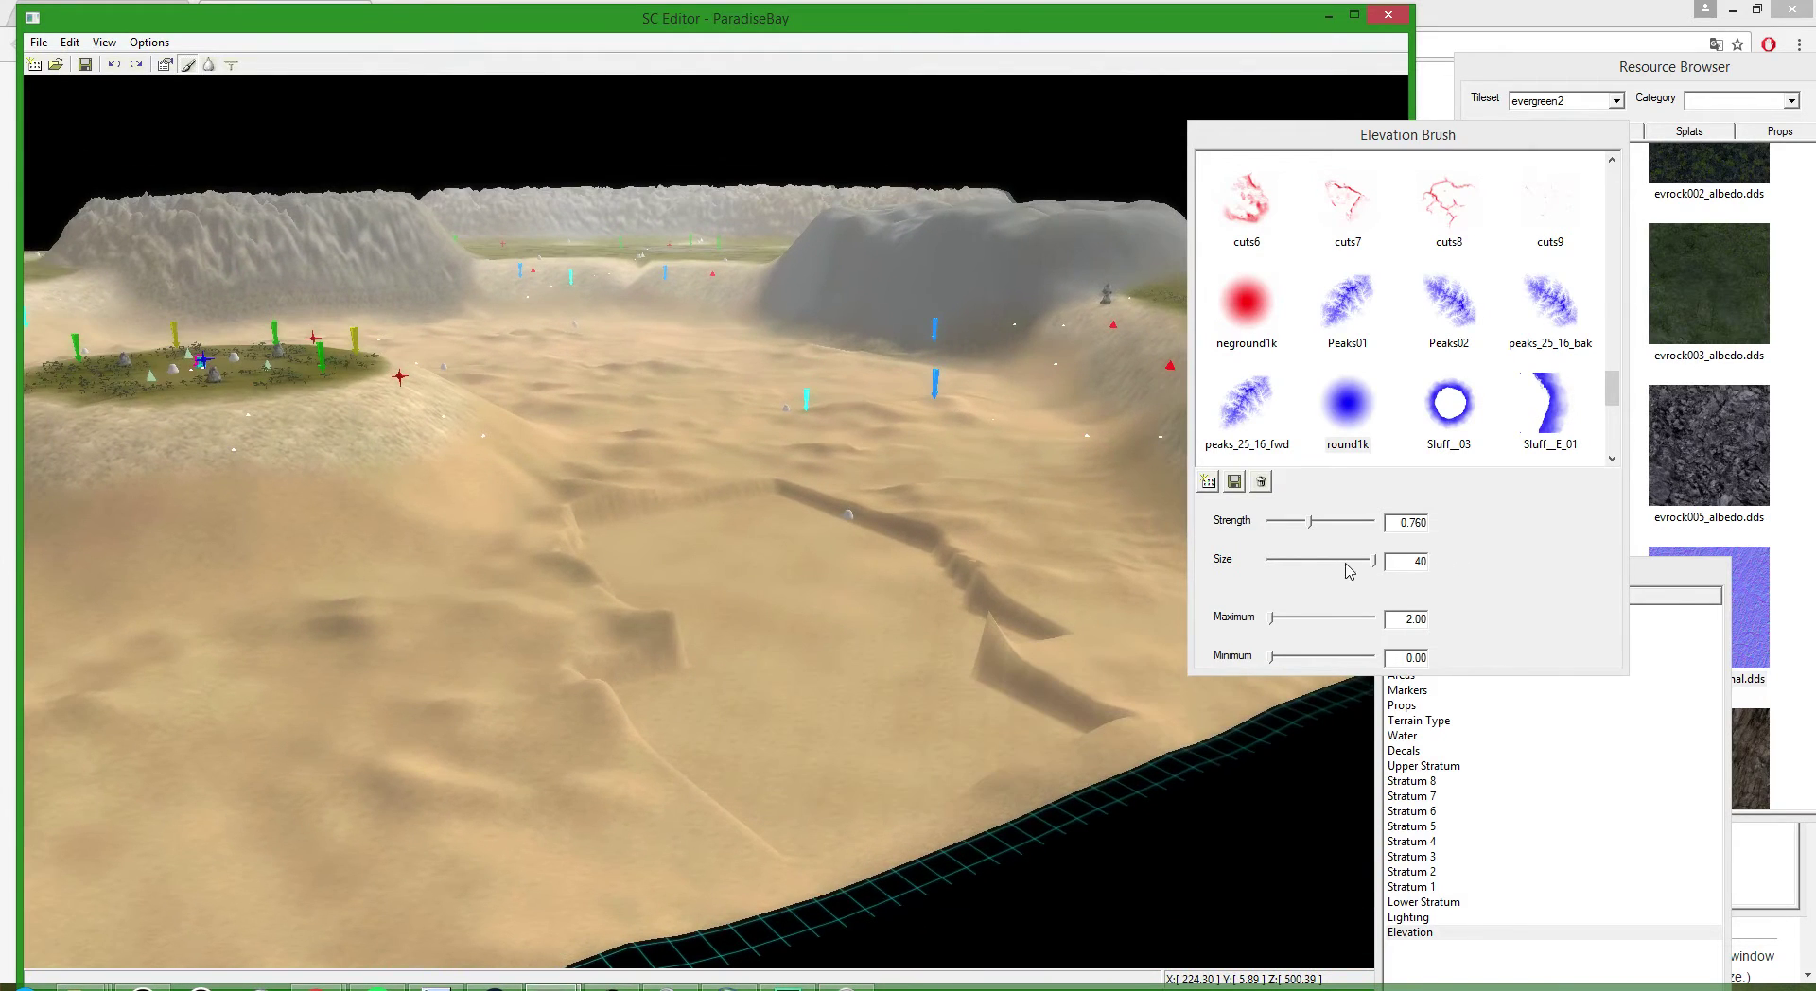
# - Set the brush strength to 1.960, size to 11 and maximum to 5, and raise the ground at the basin's near end
pyautogui.click(1294, 560)
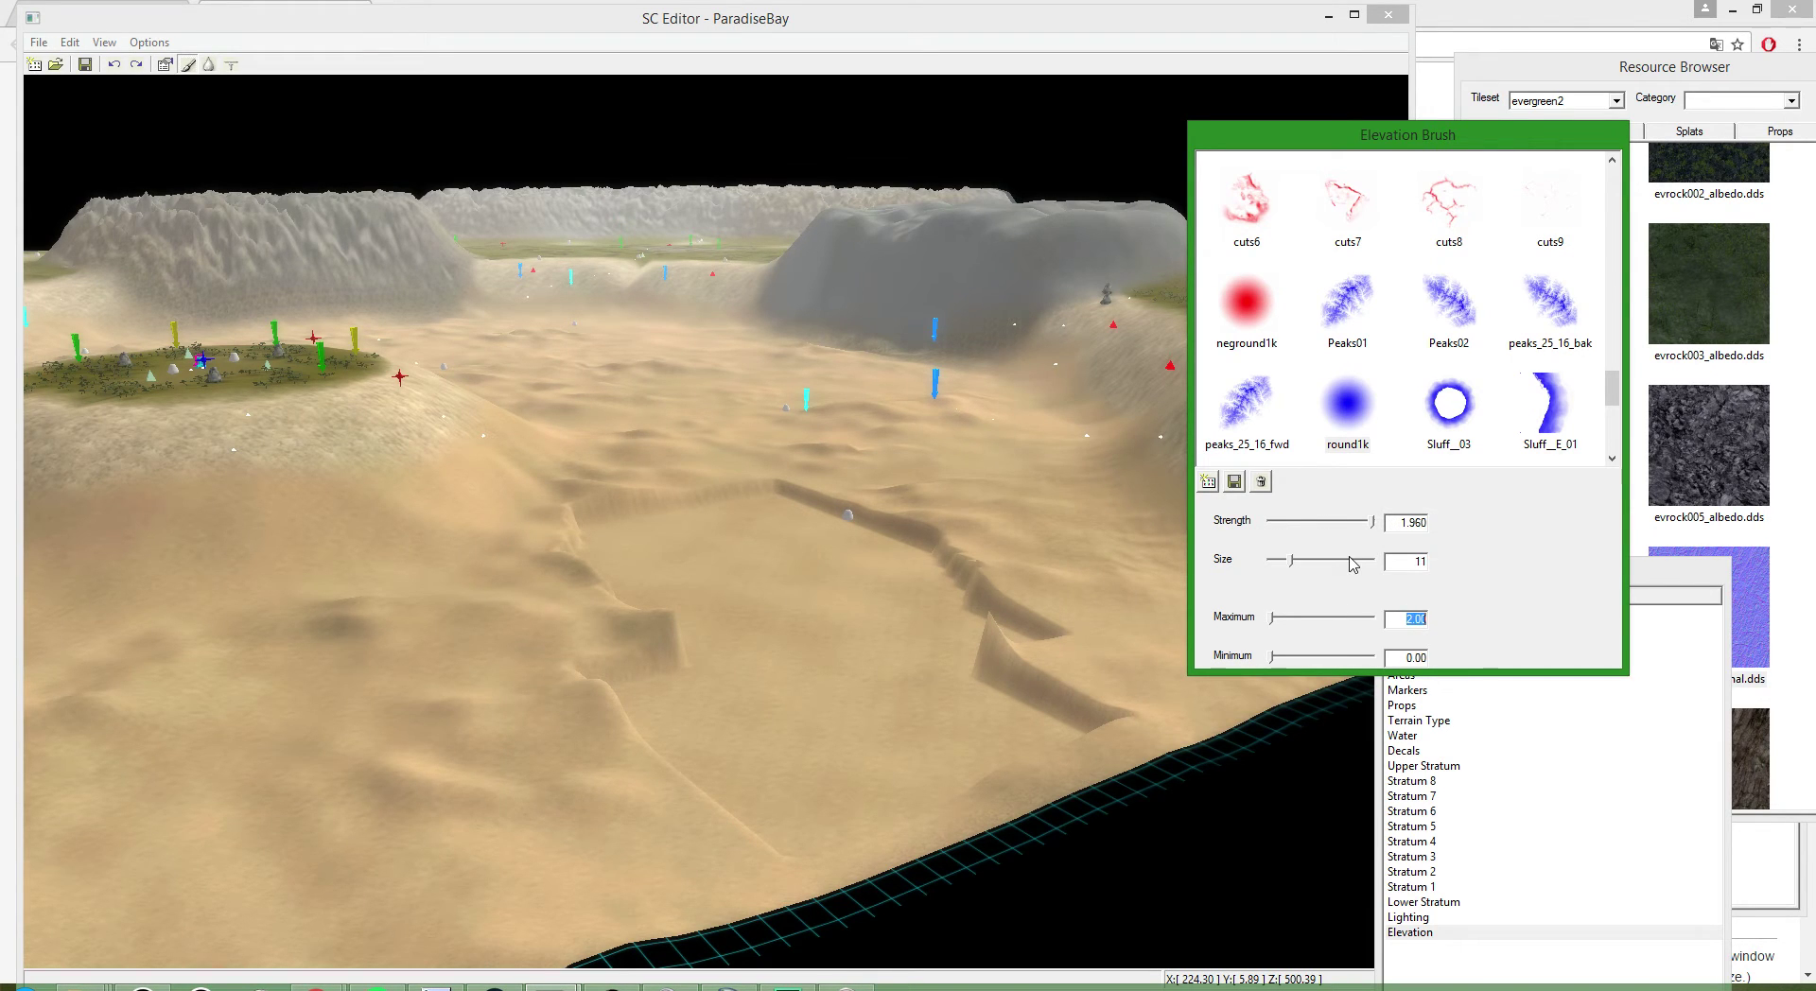
pyautogui.scroll(-3, 559, 707)
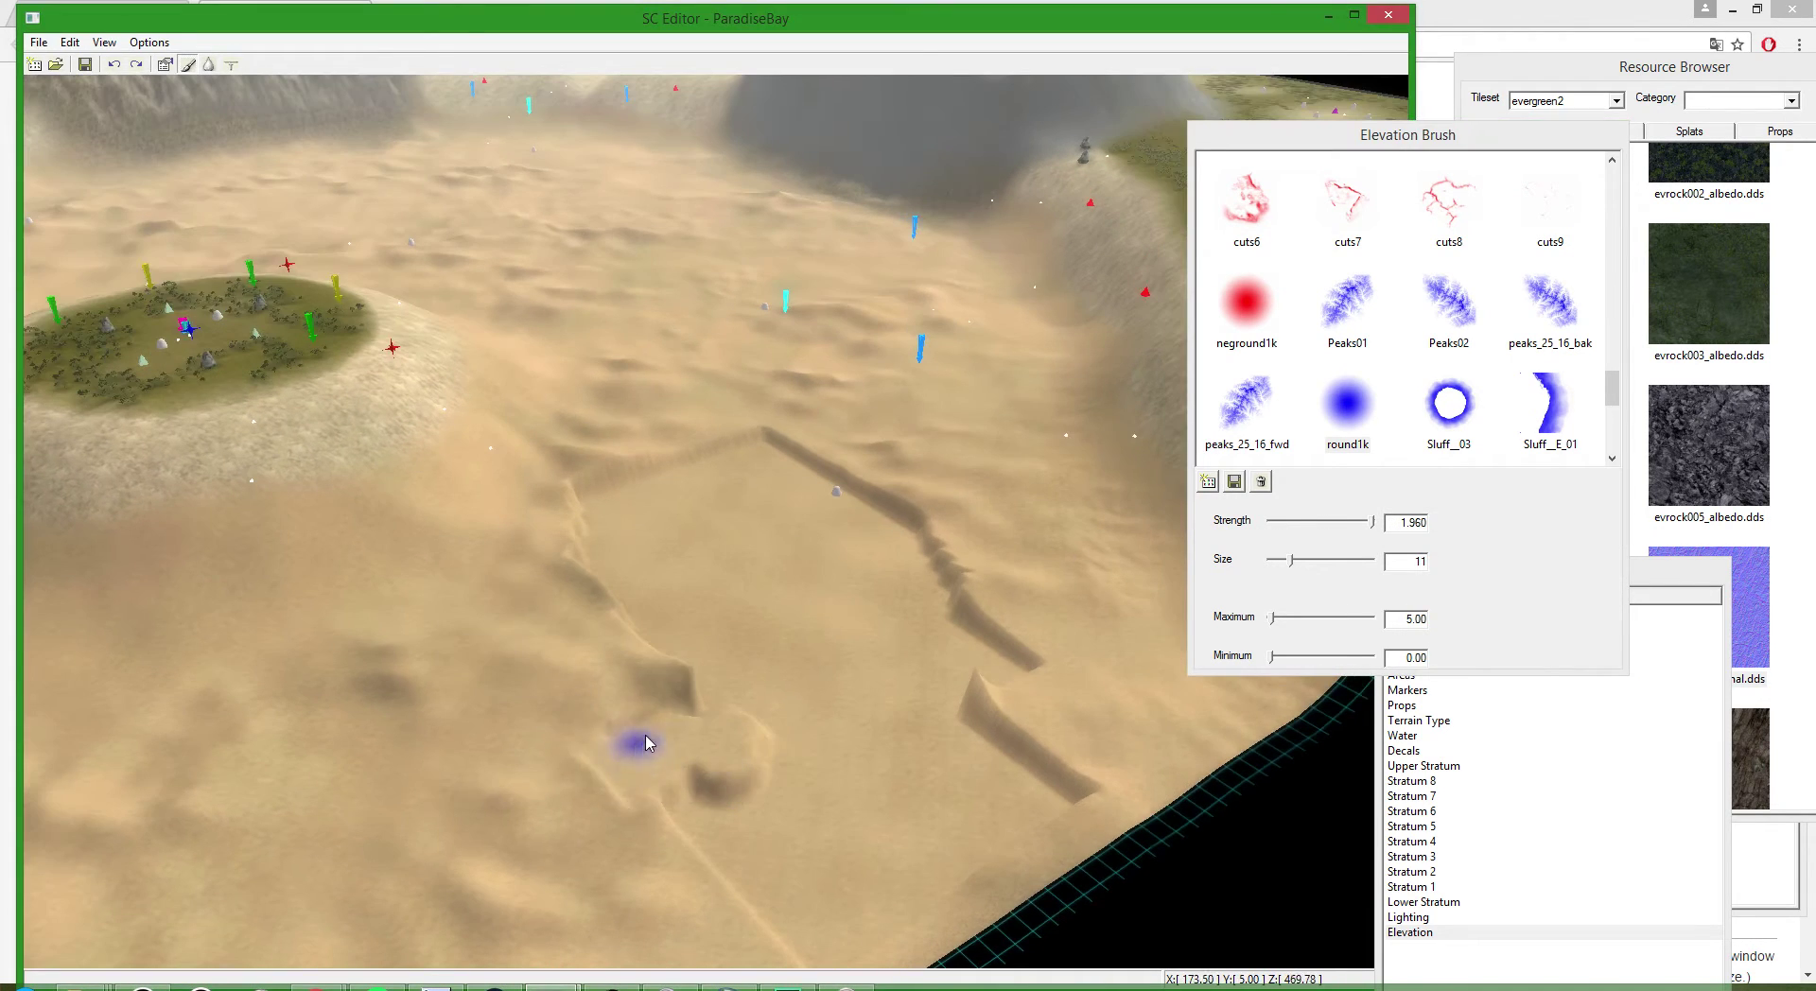
pyautogui.scroll(3, 636, 826)
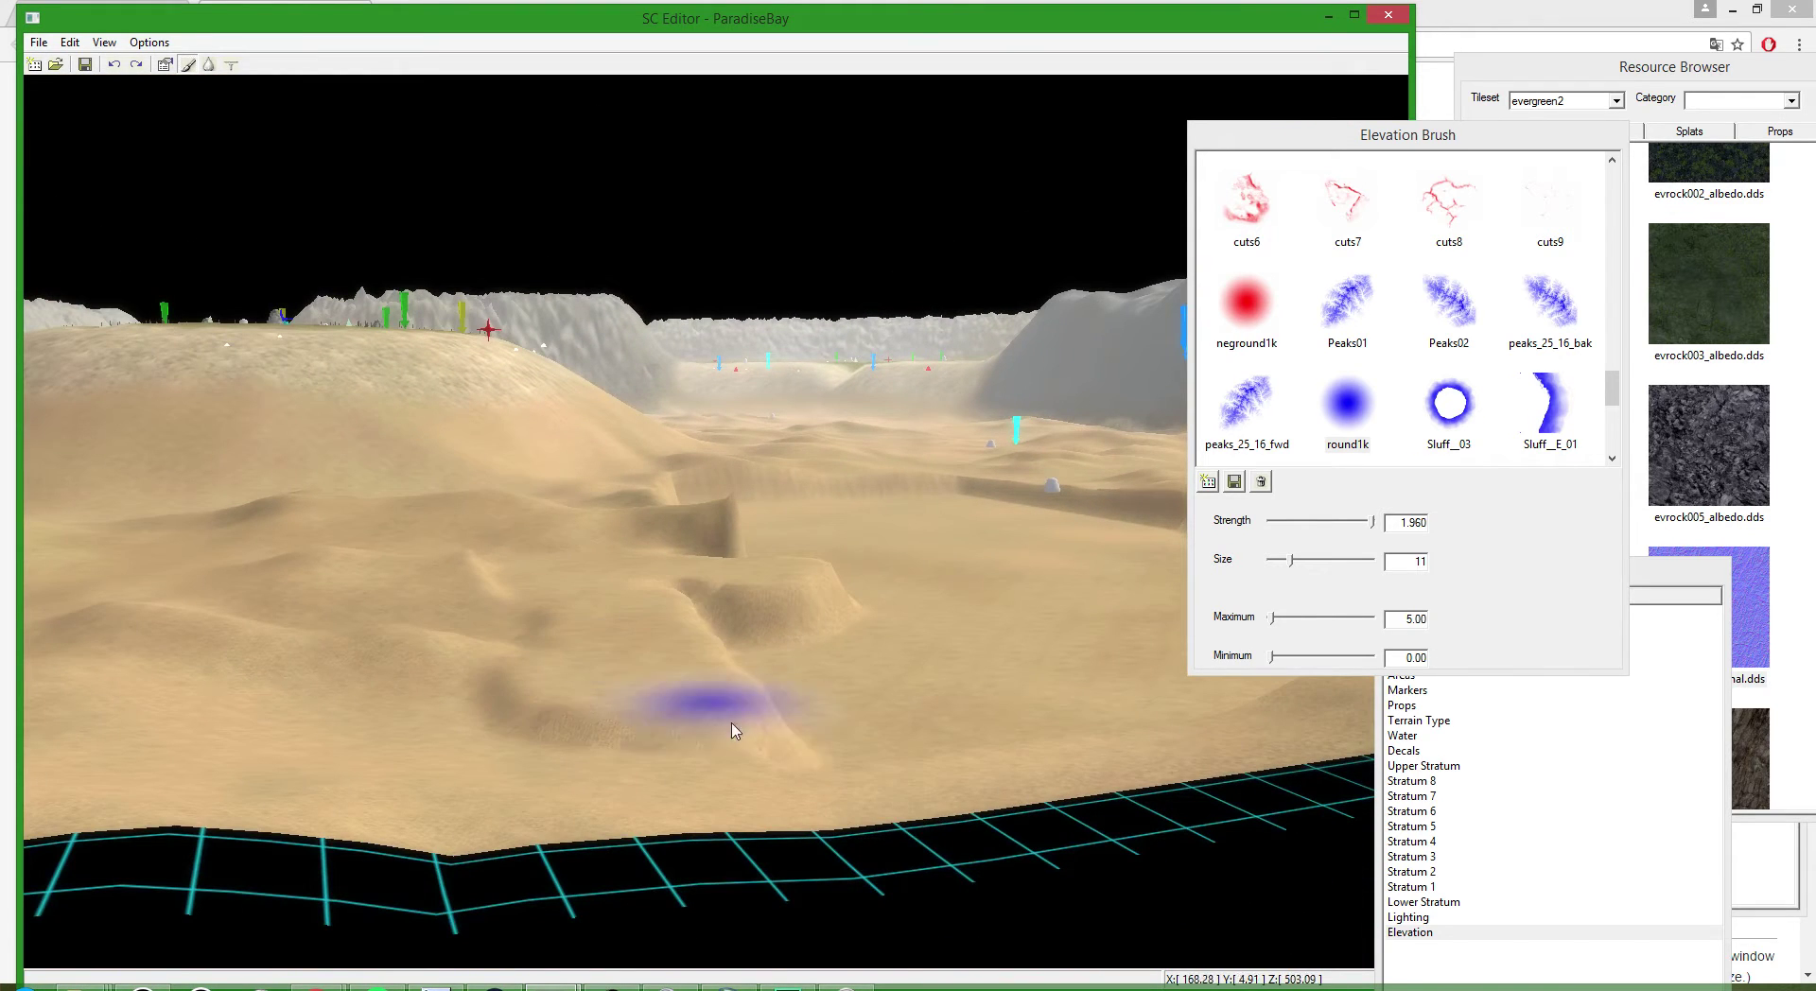
pyautogui.moveTo(798, 706)
pyautogui.mouseDown()
pyautogui.moveTo(714, 587)
pyautogui.moveTo(892, 701)
pyautogui.moveTo(830, 638)
pyautogui.mouseUp()
pyautogui.scroll(-3, 1094, 683)
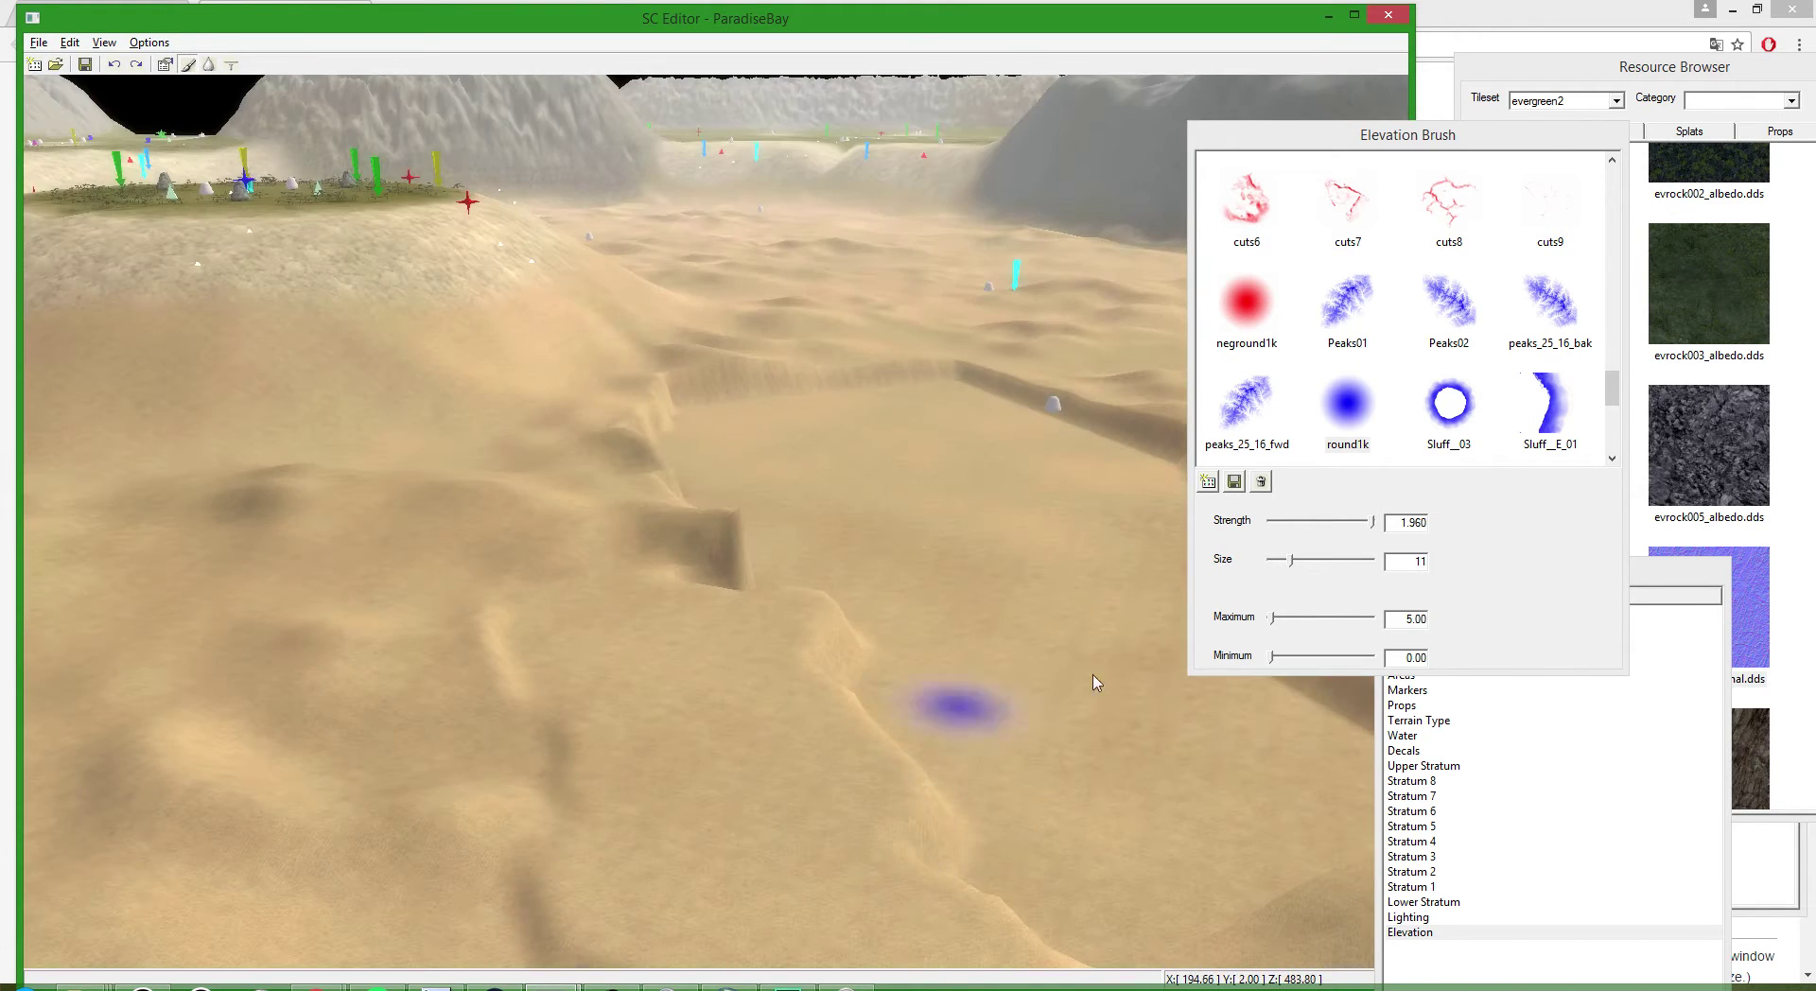
# - Set the brush size to 22 and fill the rest of the sunken basin up to the maximum height of 5
pyautogui.moveTo(1291, 565); pyautogui.dragTo(1324, 564)
pyautogui.scroll(-3, 917, 734)
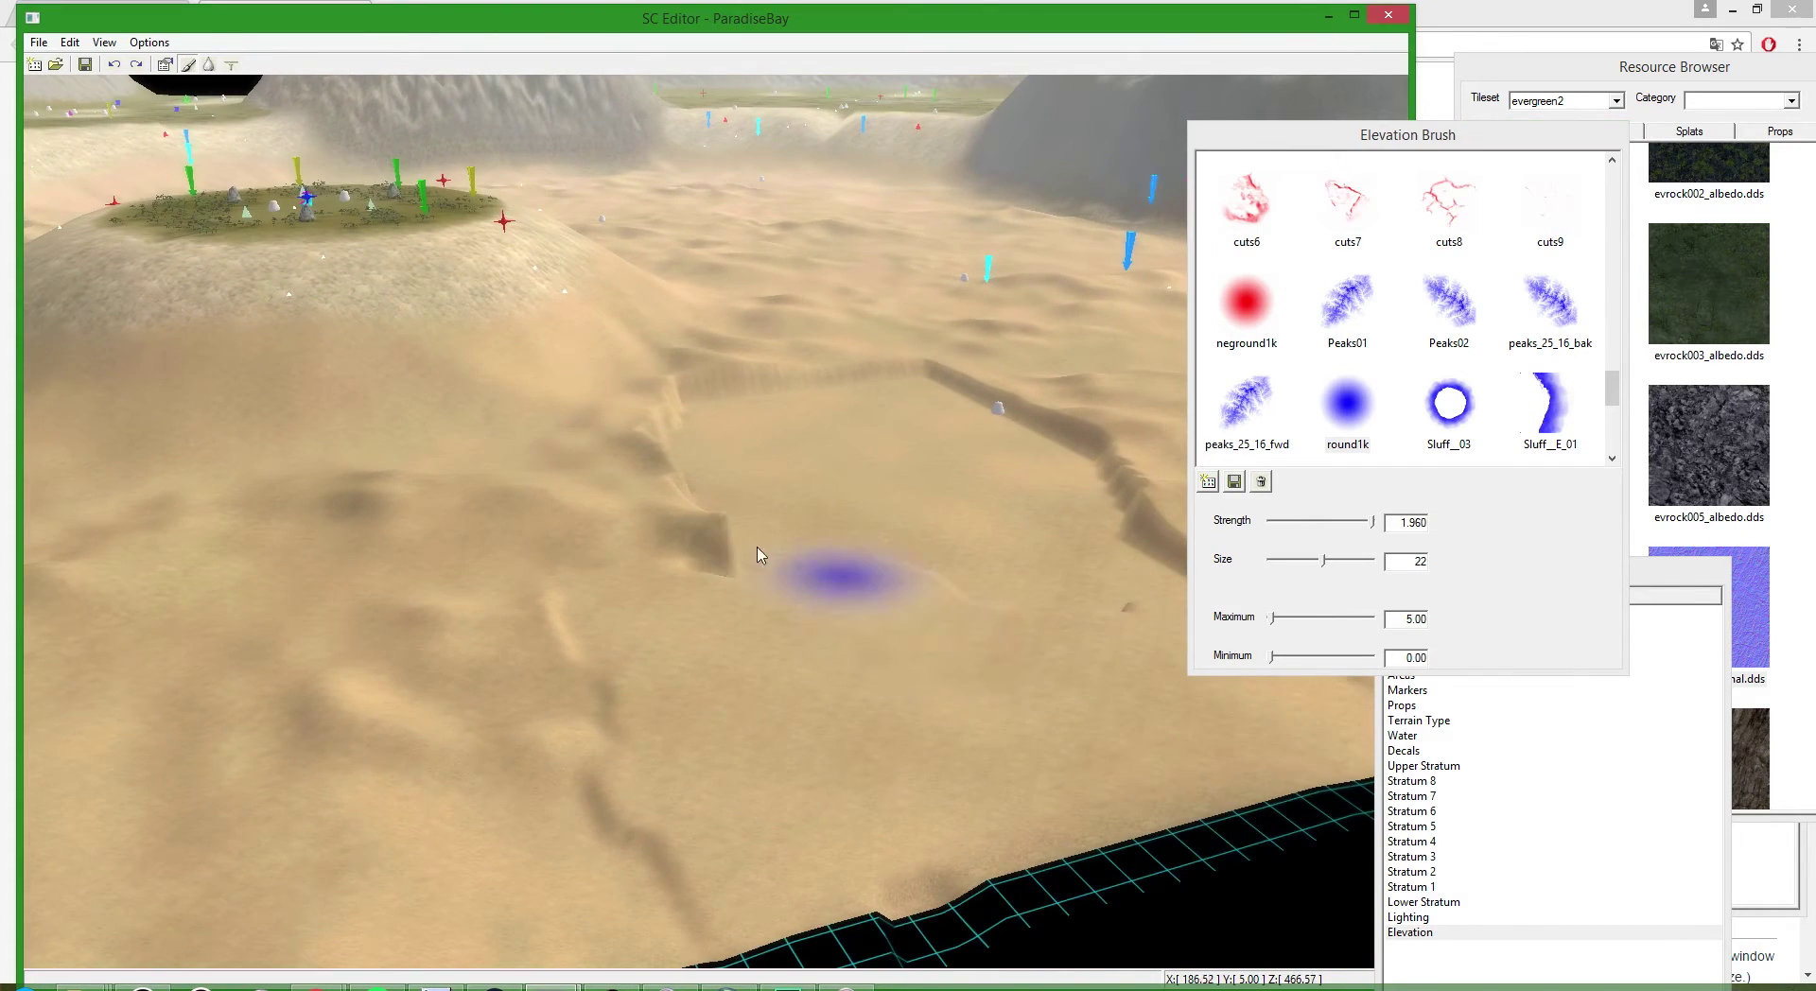
pyautogui.scroll(2, 762, 555)
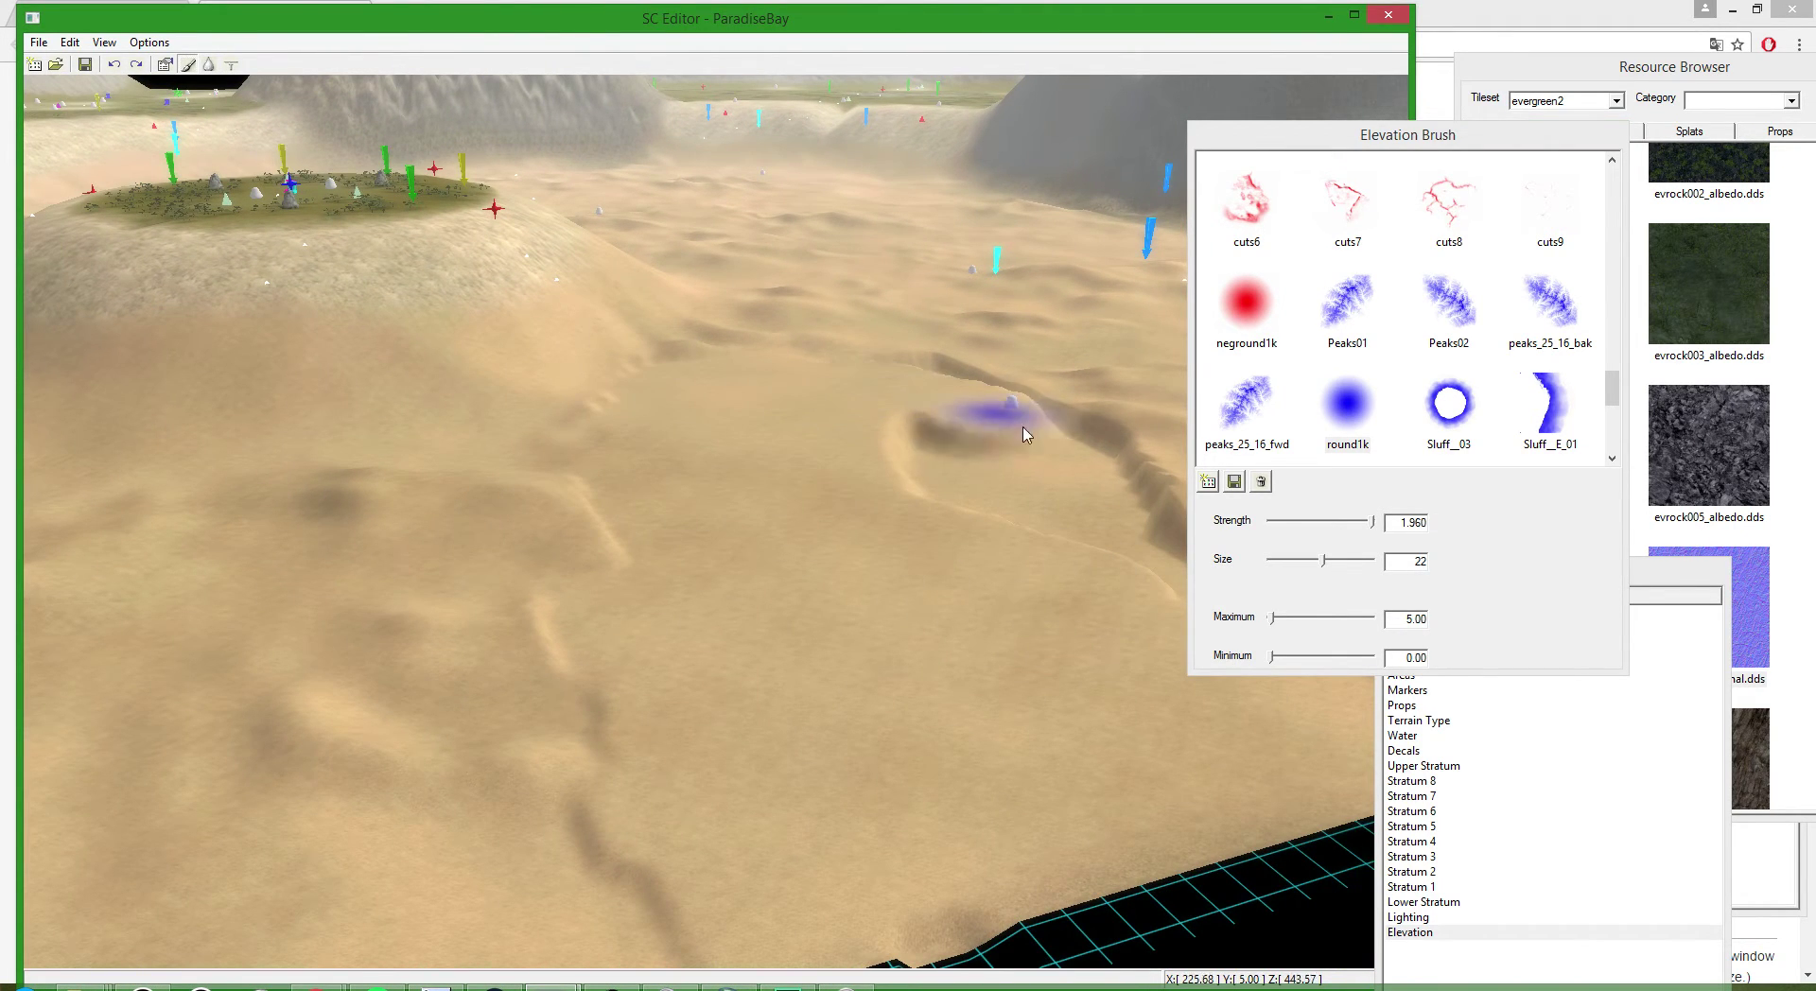
pyautogui.moveTo(1023, 435); pyautogui.dragTo(1103, 501)
pyautogui.moveTo(1079, 558); pyautogui.dragTo(785, 602, button='middle')
pyautogui.moveTo(988, 548); pyautogui.dragTo(878, 411)
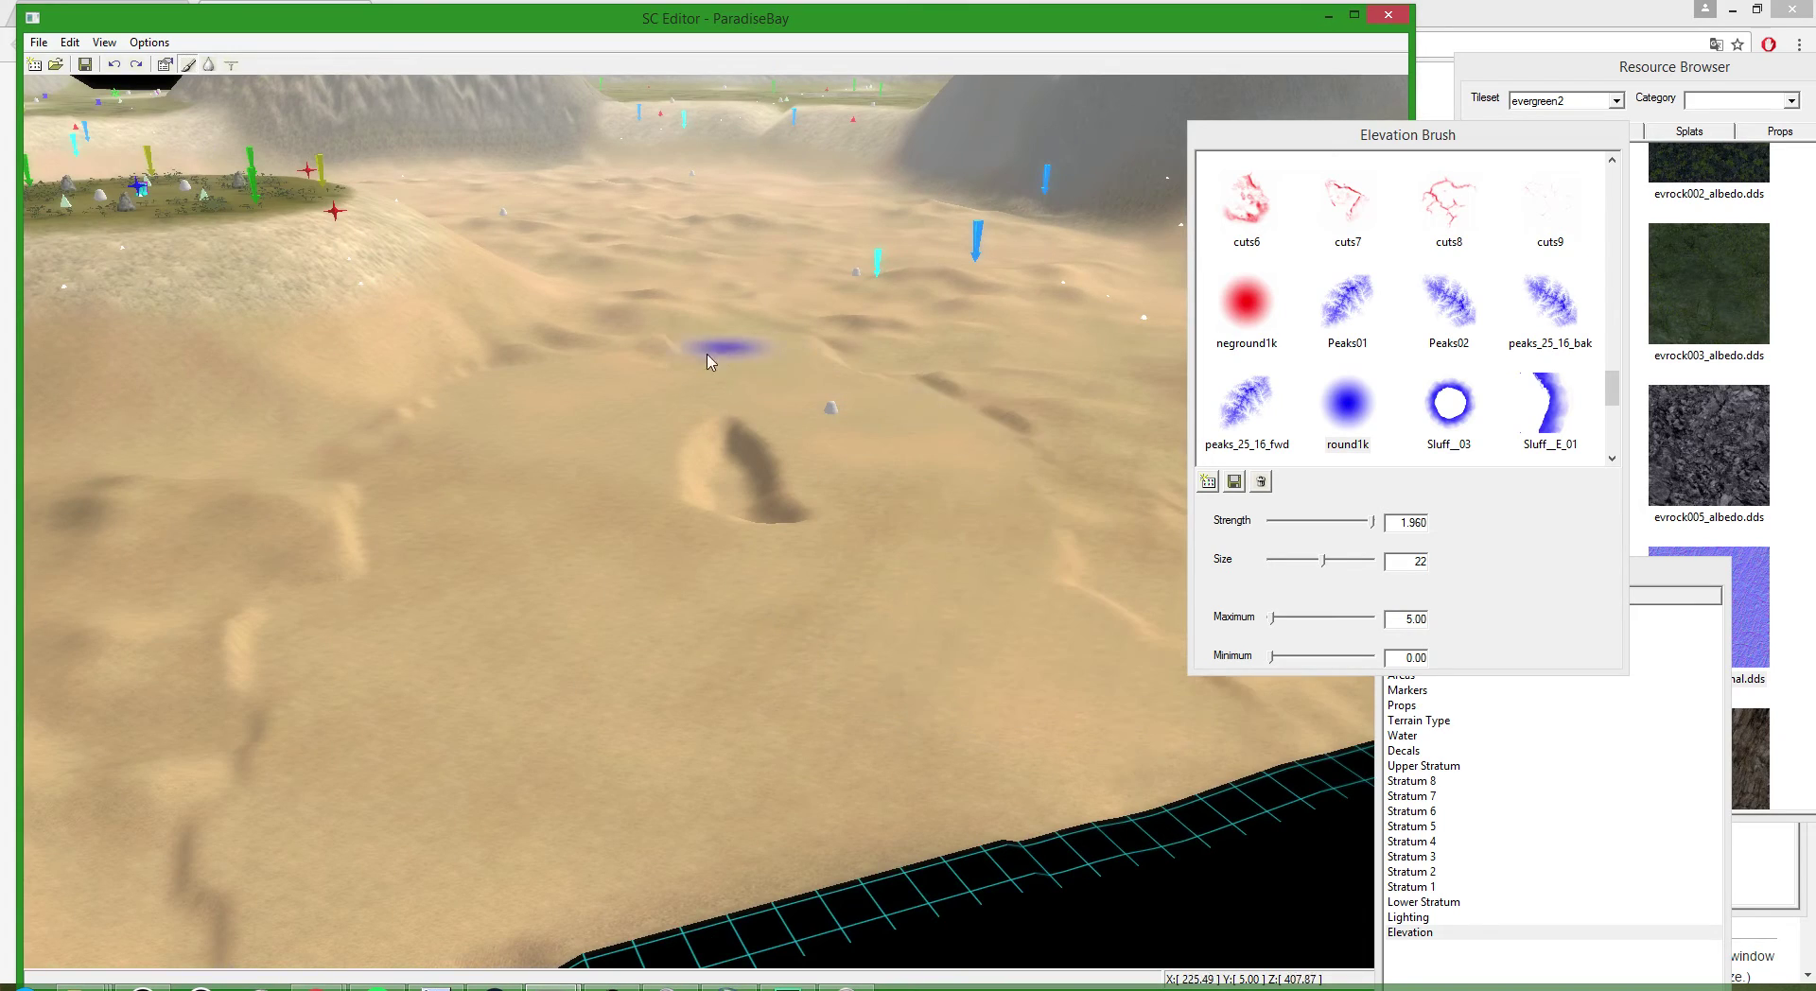
pyautogui.moveTo(768, 589)
pyautogui.mouseDown(button='middle')
pyautogui.moveTo(357, 491)
pyautogui.moveTo(552, 385)
pyautogui.moveTo(516, 498)
pyautogui.moveTo(629, 554)
pyautogui.moveTo(549, 525)
pyautogui.moveTo(606, 601)
pyautogui.moveTo(818, 327)
pyautogui.moveTo(823, 405)
pyautogui.moveTo(956, 397)
pyautogui.mouseUp(button='middle')
# - Set the brush maximum to 10 and raise a plateau on the levelled sand beside the grassy hill
pyautogui.click(1407, 617)
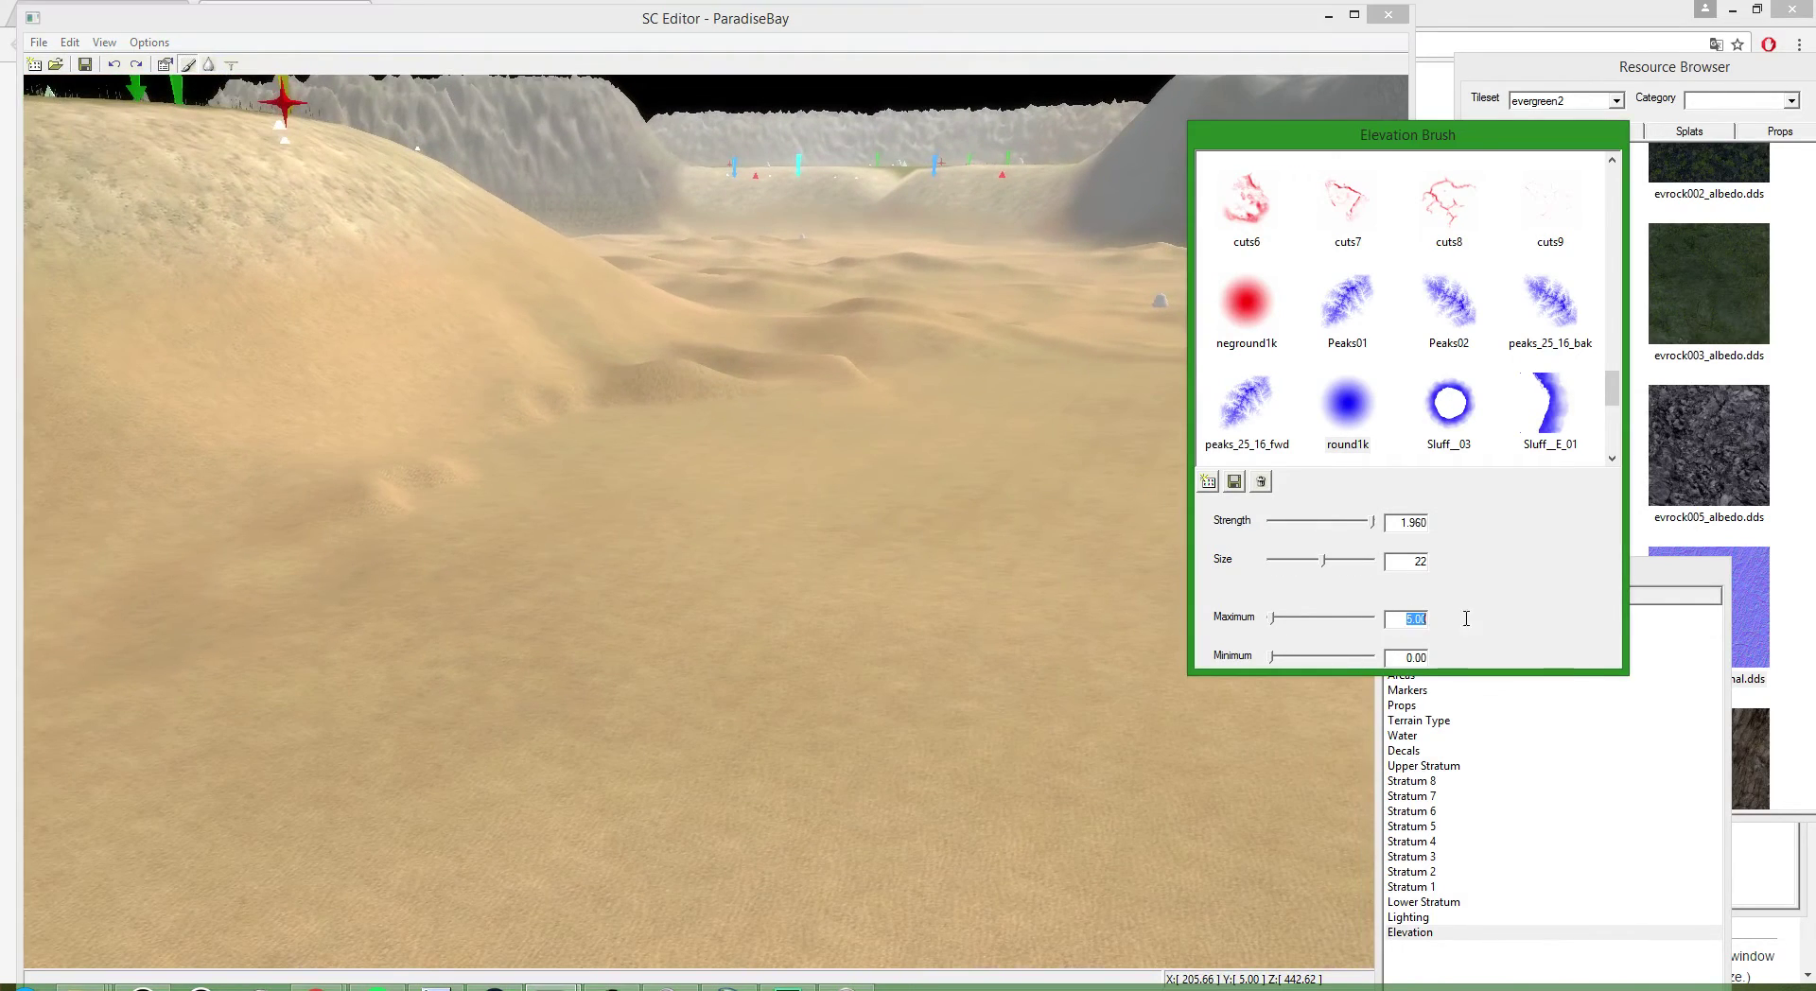
pyautogui.click(933, 599)
pyautogui.moveTo(933, 599)
pyautogui.mouseDown()
pyautogui.moveTo(842, 469)
pyautogui.moveTo(709, 401)
pyautogui.moveTo(556, 442)
pyautogui.moveTo(821, 352)
pyautogui.mouseUp()
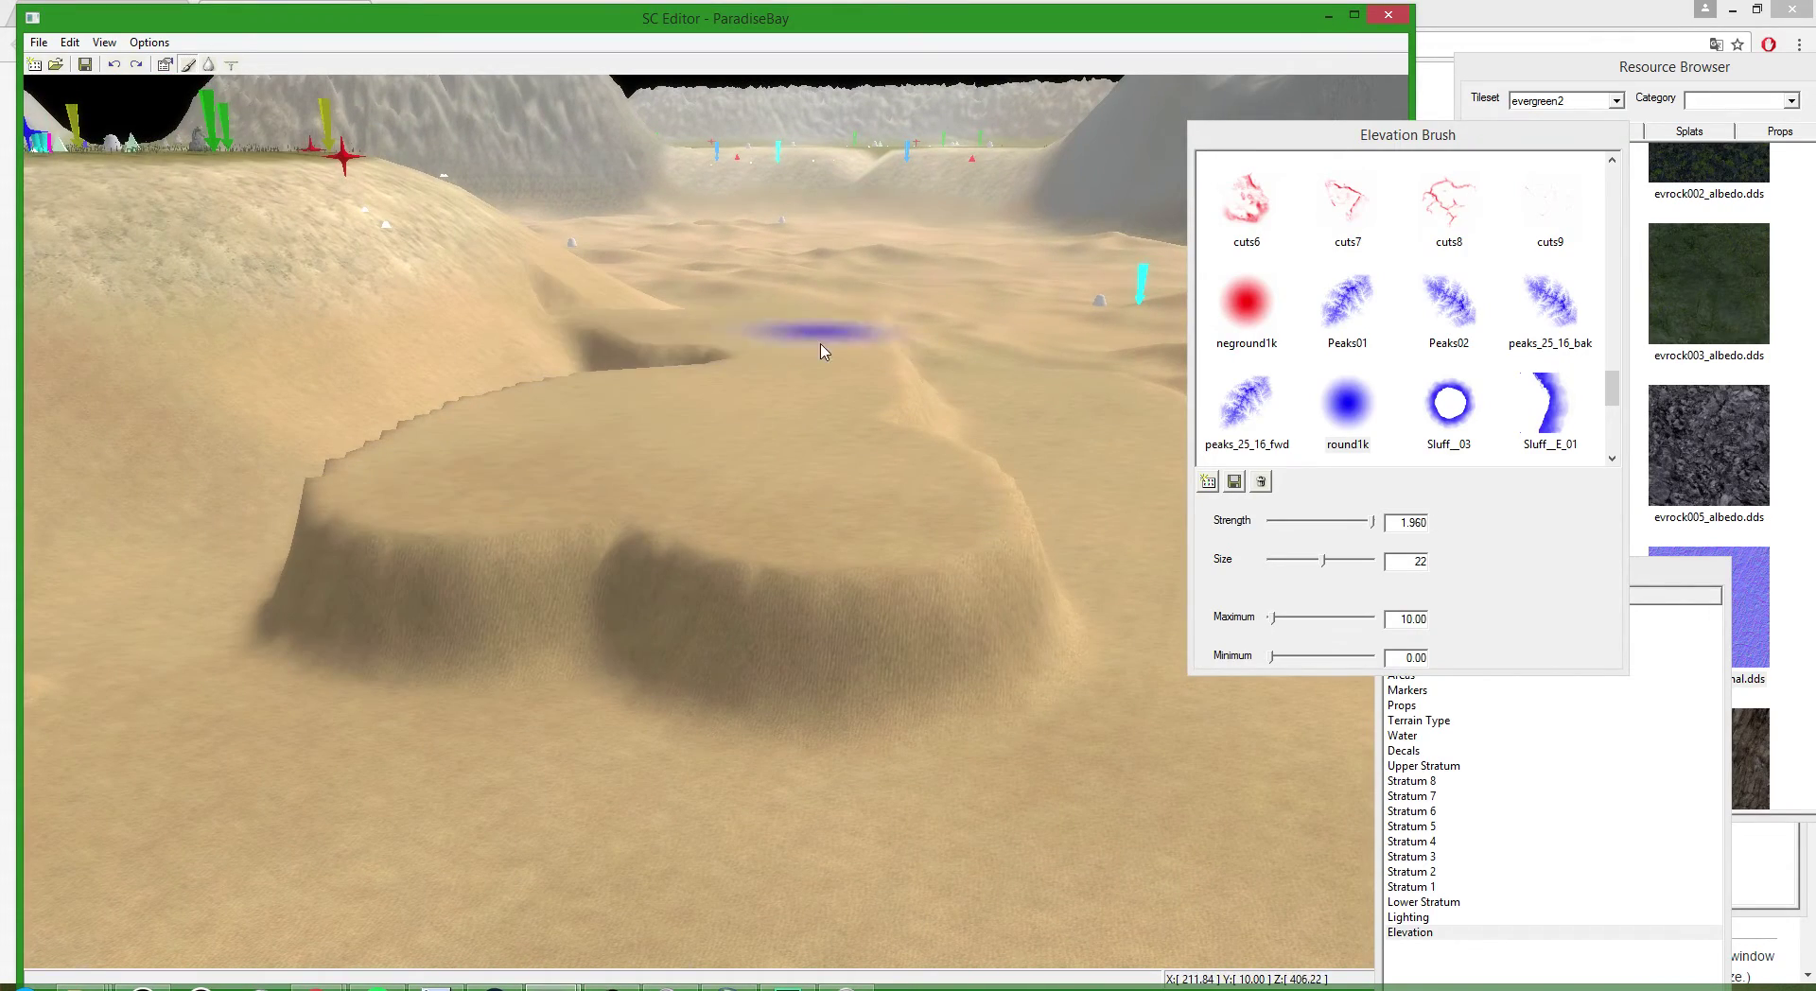
# - Paint height-10 terrain from the map's side along the shore and fill the area between the grassy hill and the map edge
pyautogui.scroll(-10, 660, 375)
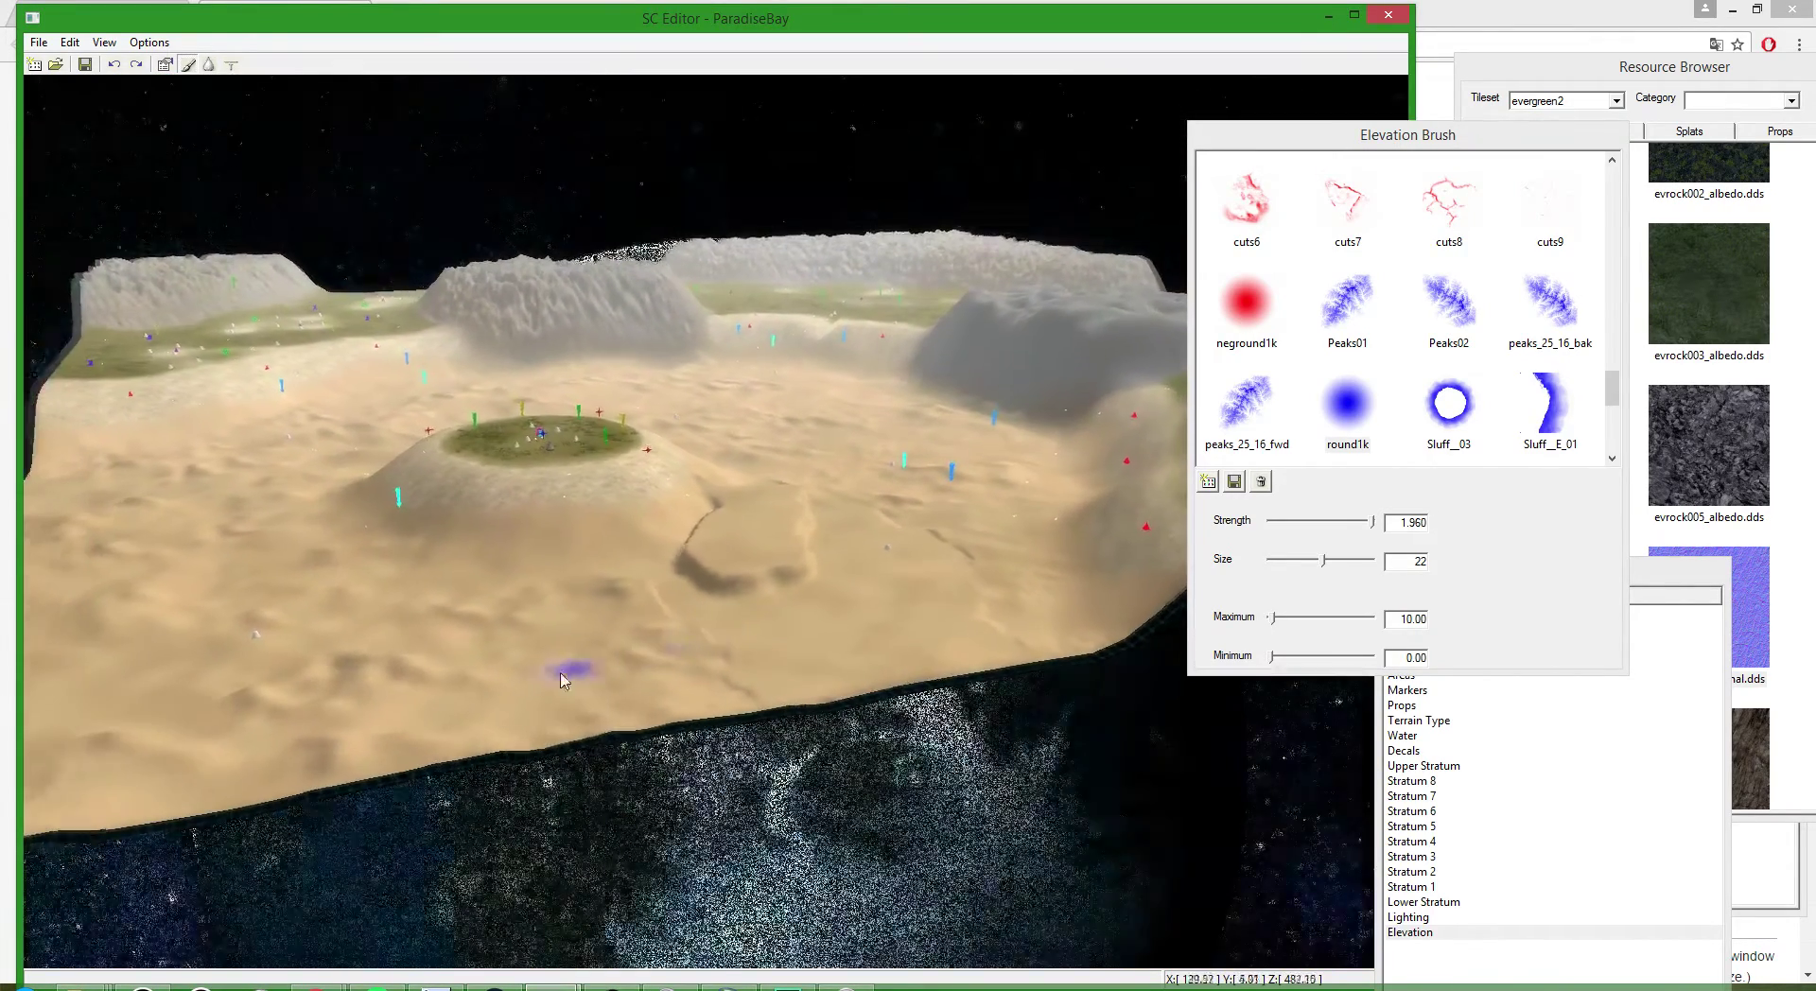
pyautogui.scroll(-3, 649, 660)
pyautogui.scroll(4, 215, 830)
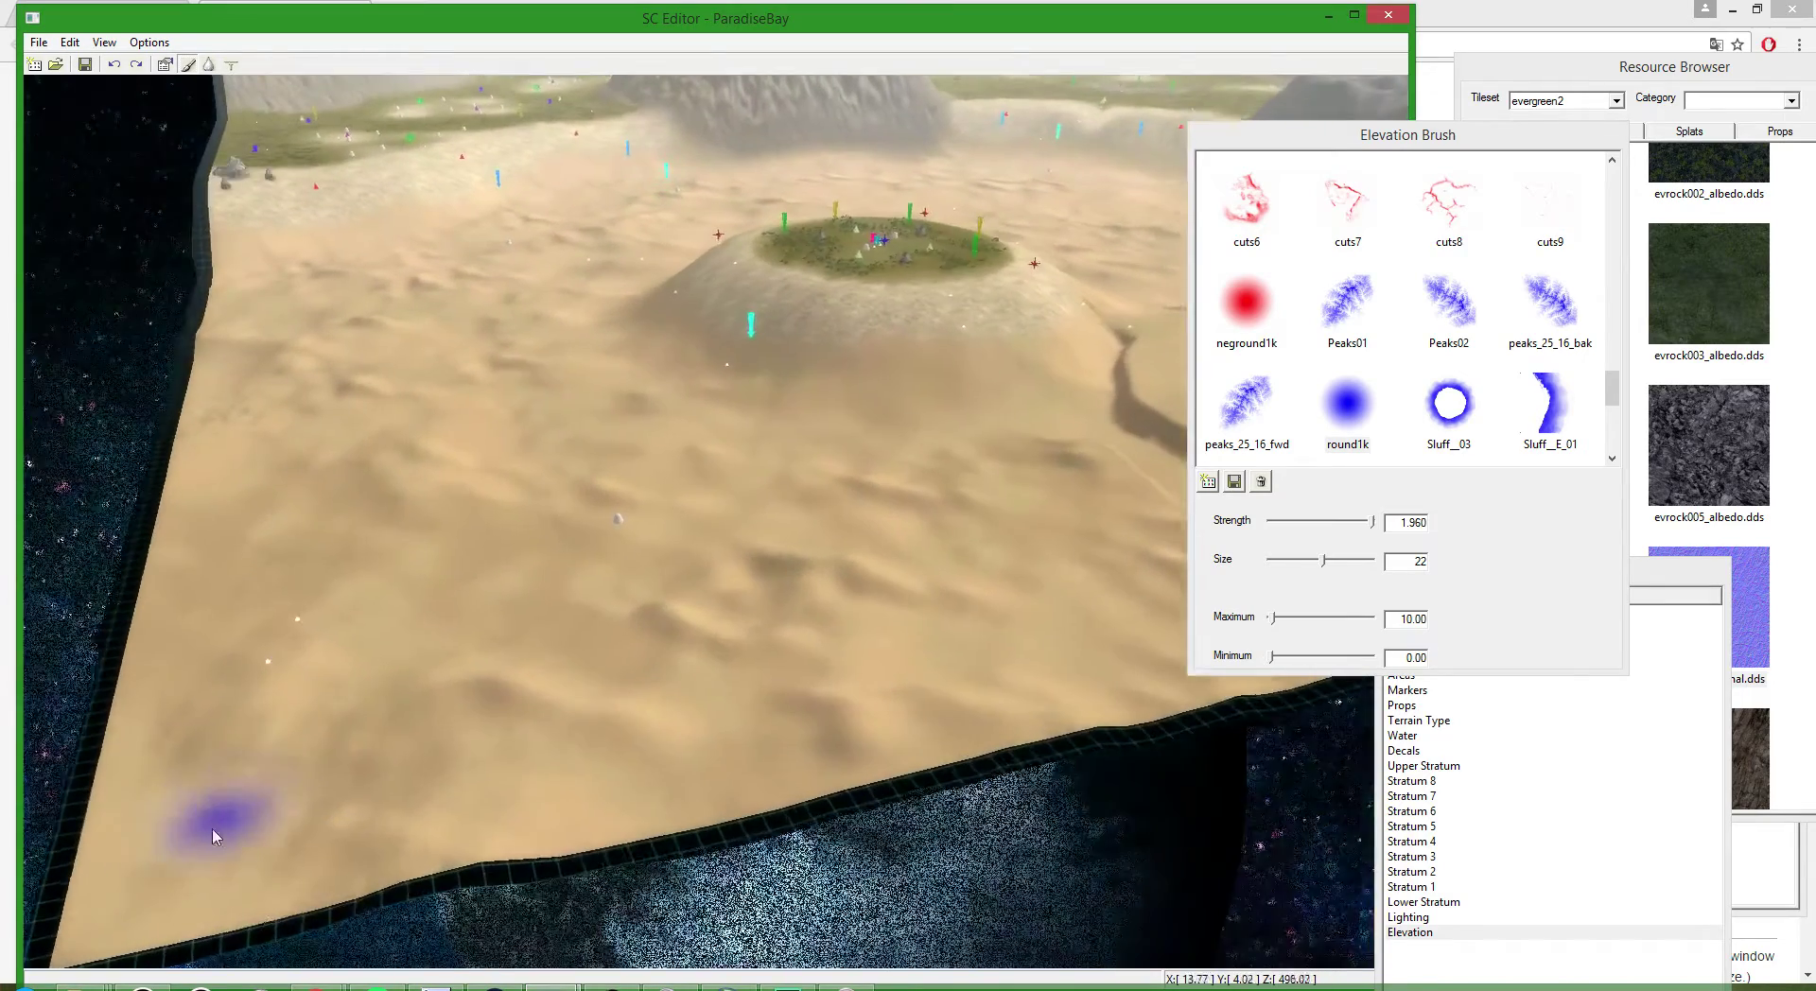
pyautogui.scroll(-2, 305, 865)
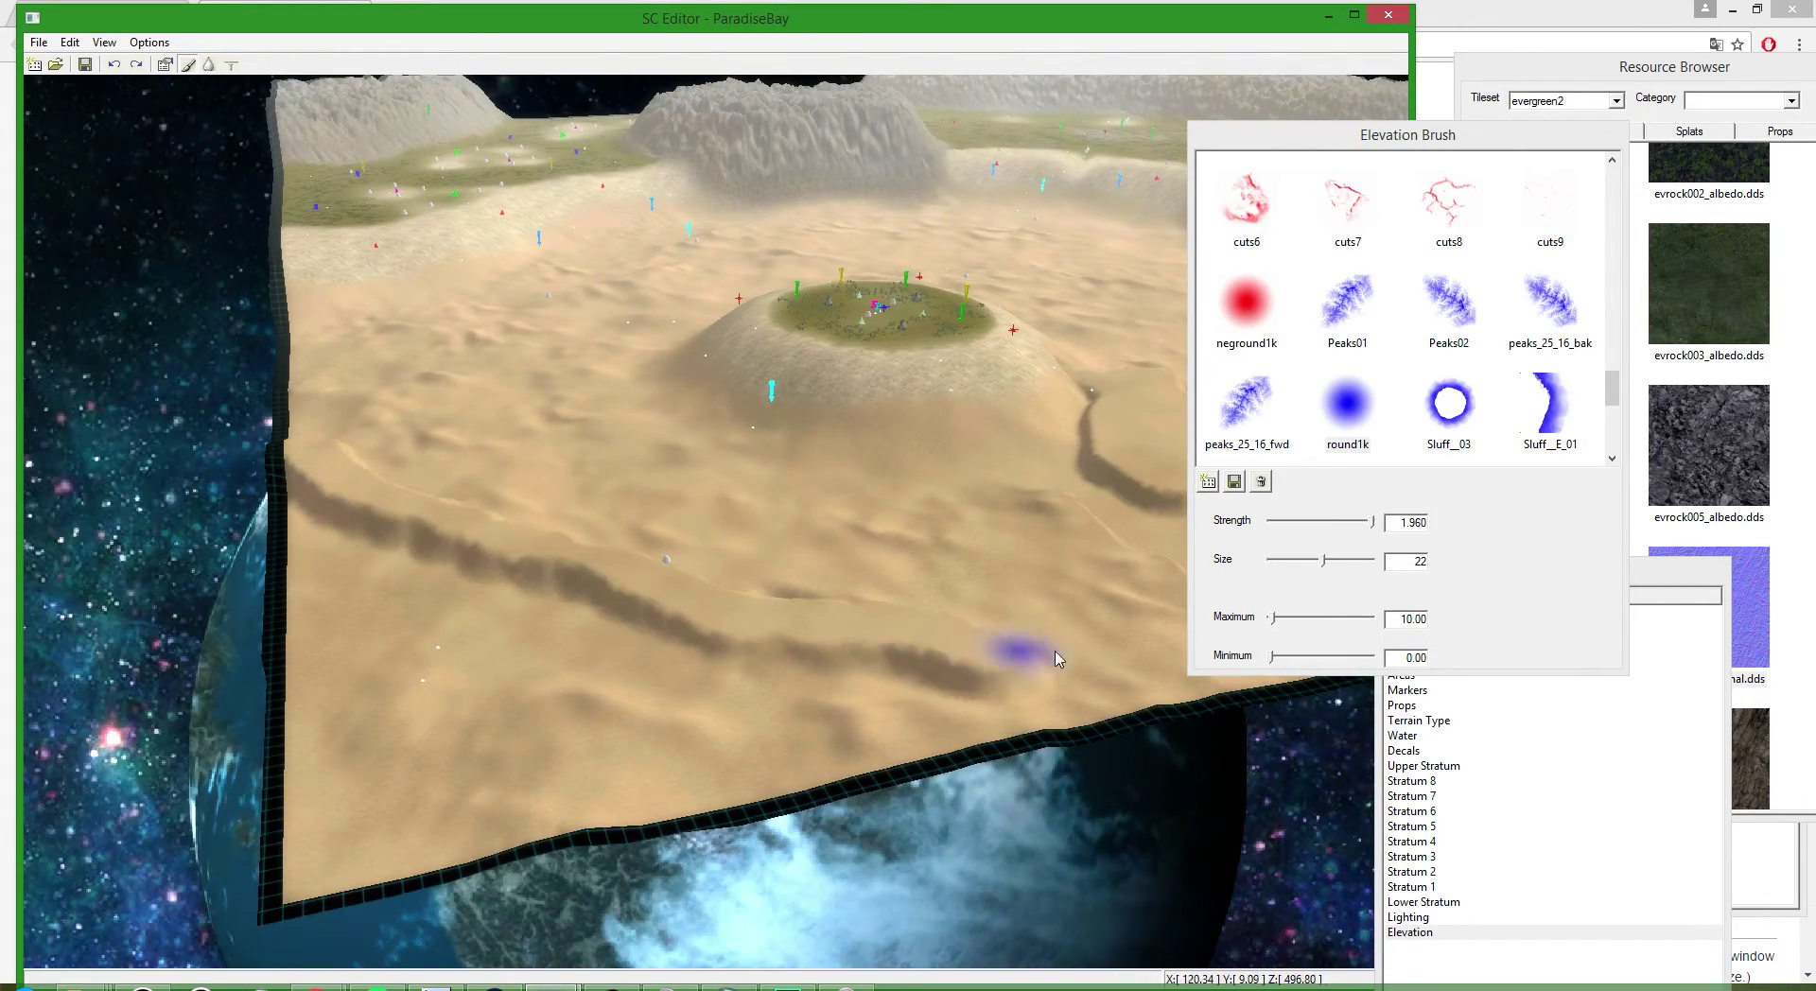
pyautogui.scroll(5, 628, 648)
pyautogui.moveTo(640, 831)
pyautogui.mouseDown()
pyautogui.moveTo(750, 857)
pyautogui.moveTo(828, 558)
pyautogui.mouseUp()
pyautogui.moveTo(518, 793)
pyautogui.mouseDown()
pyautogui.moveTo(525, 662)
pyautogui.moveTo(749, 454)
pyautogui.moveTo(649, 546)
pyautogui.mouseUp()
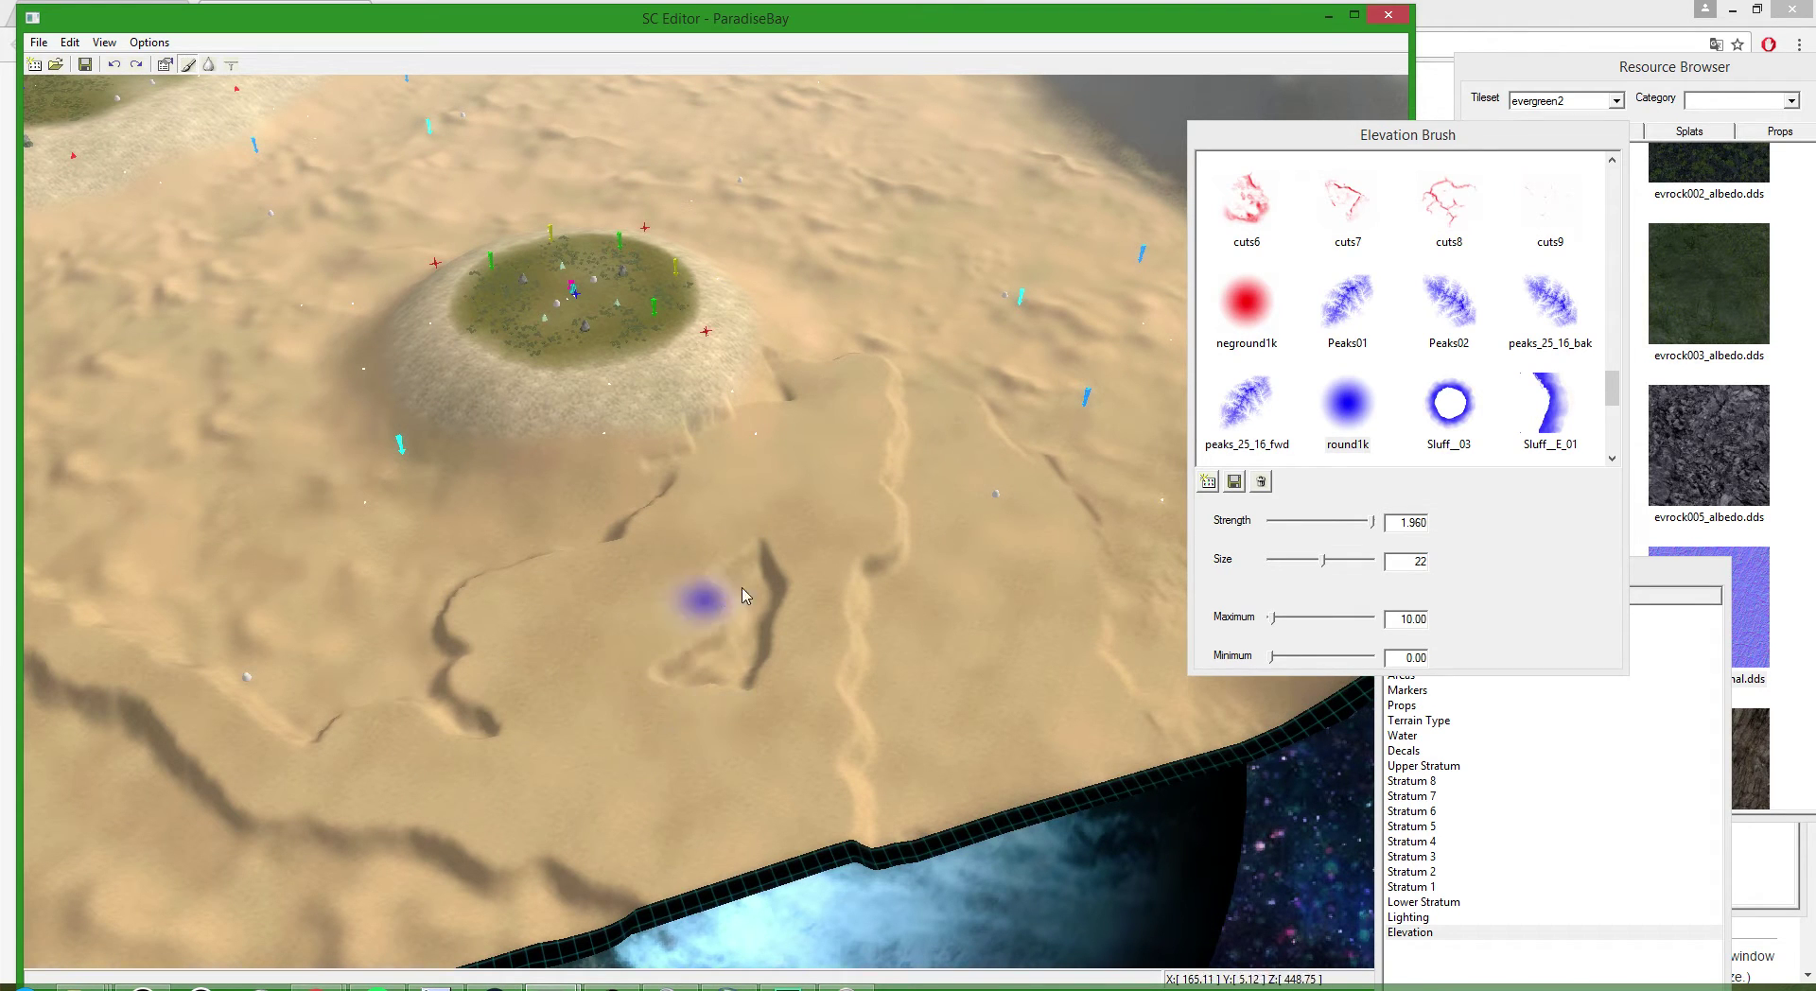
pyautogui.scroll(5, 746, 360)
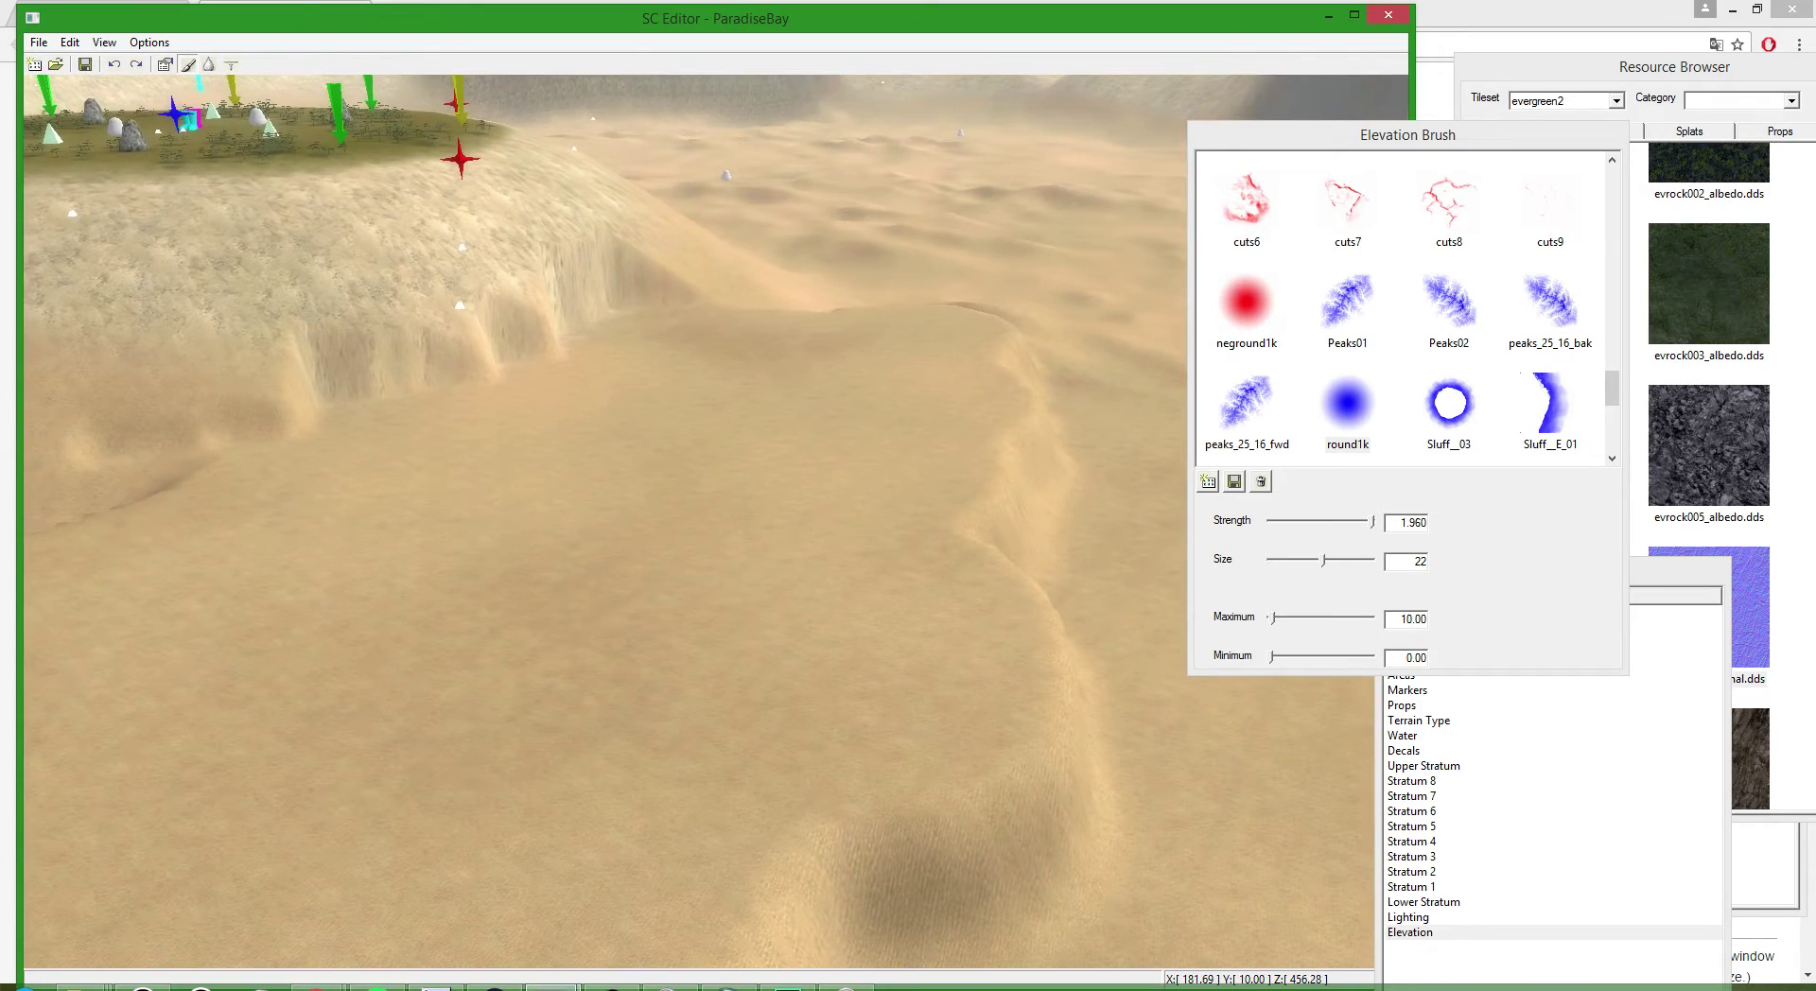
# - Switch to the Map Editor wiki page in Chrome and read how stair-step slopes and cliffs are shaped
pyautogui.click(553, 986)
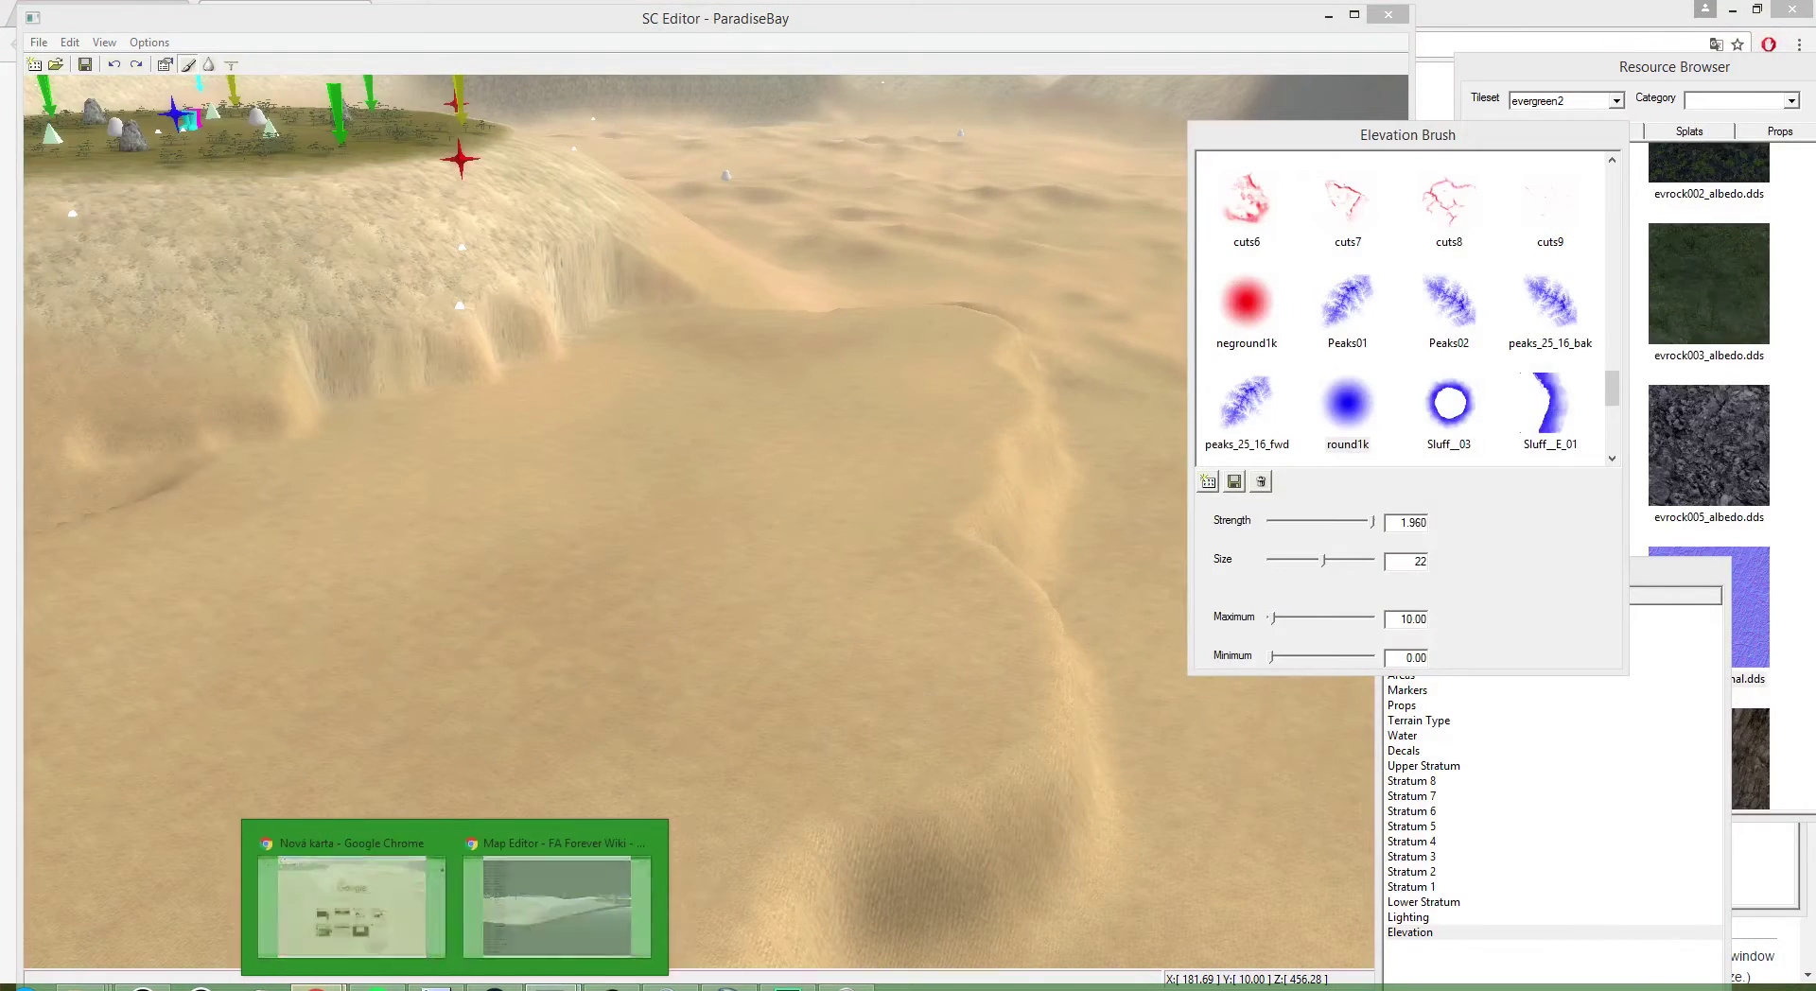
pyautogui.click(488, 928)
pyautogui.scroll(-20, 649, 516)
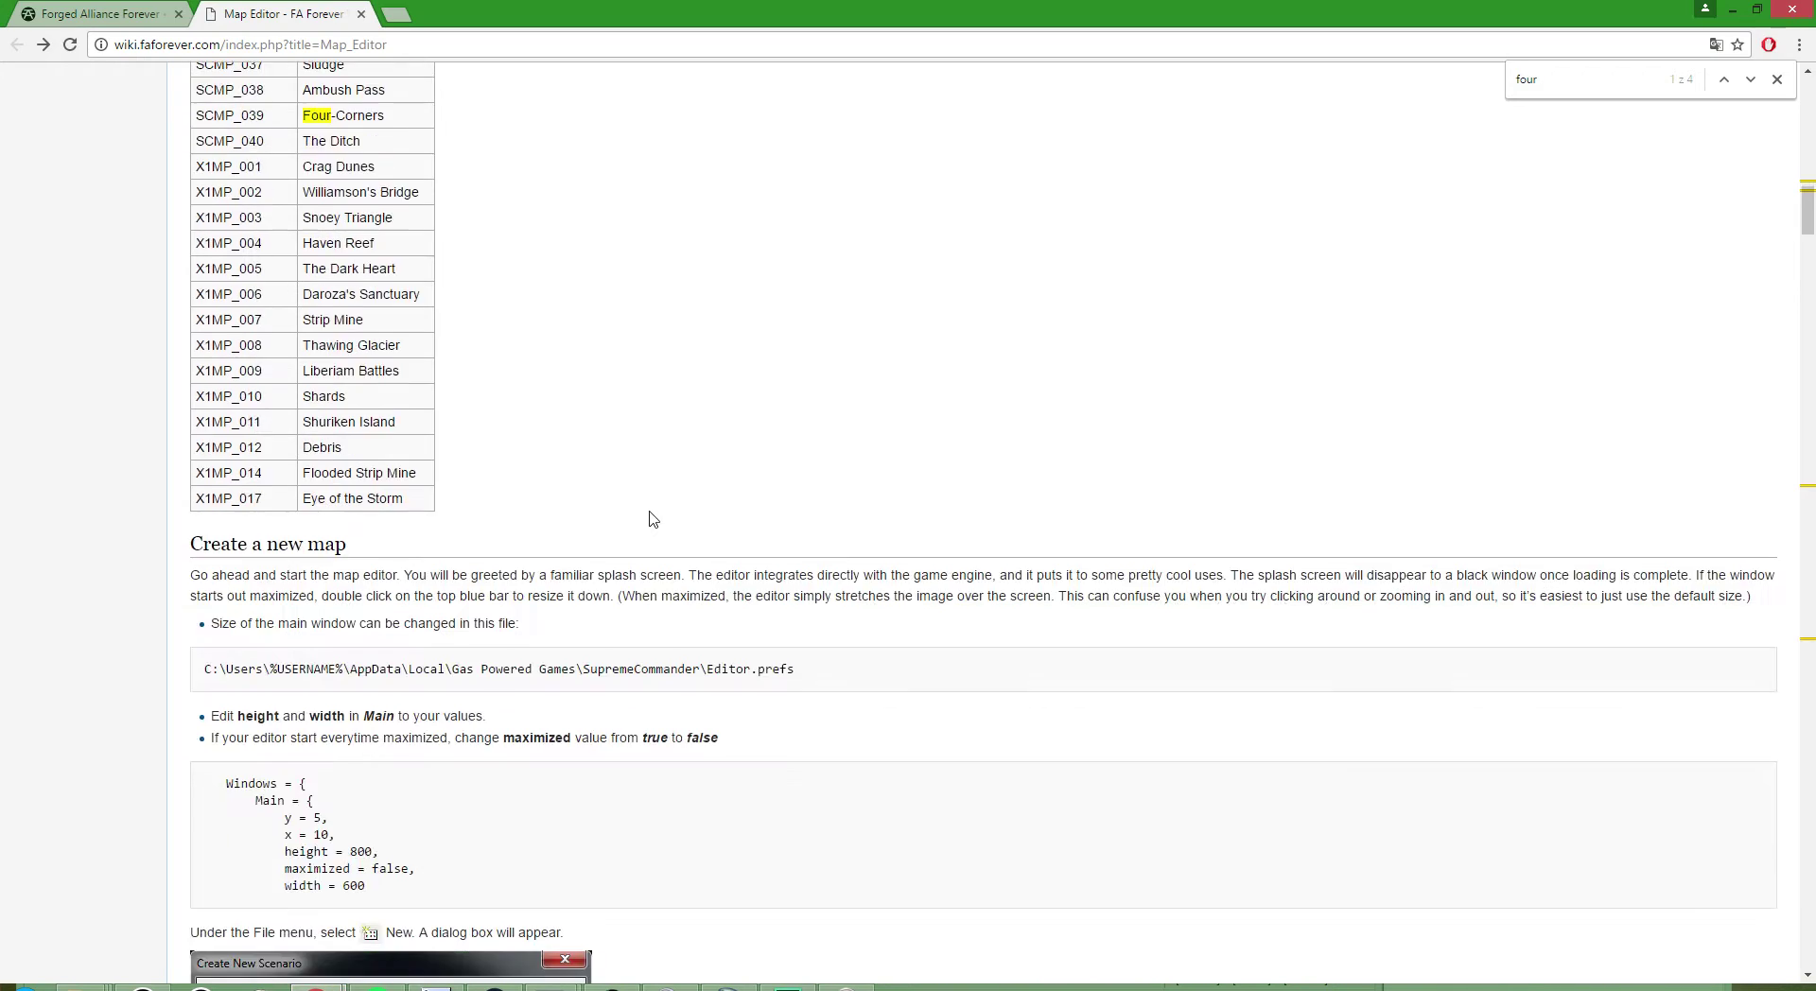
pyautogui.scroll(-7, 657, 516)
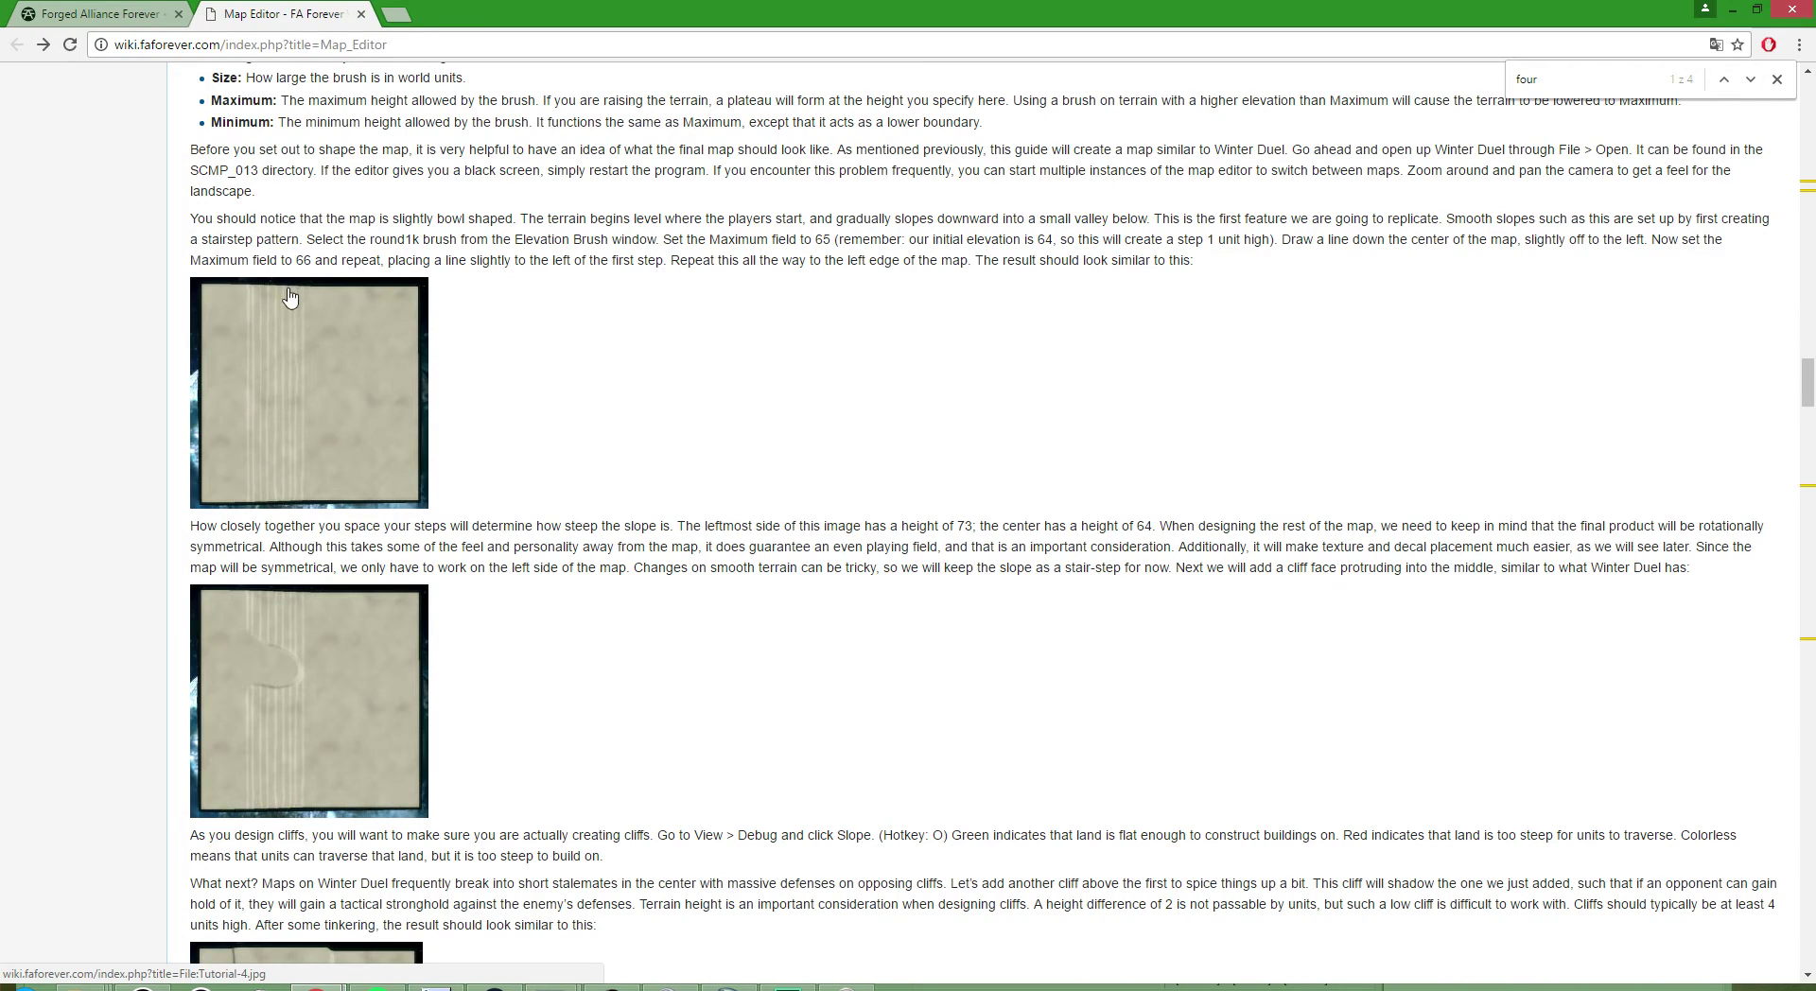
pyautogui.scroll(-1, 240, 312)
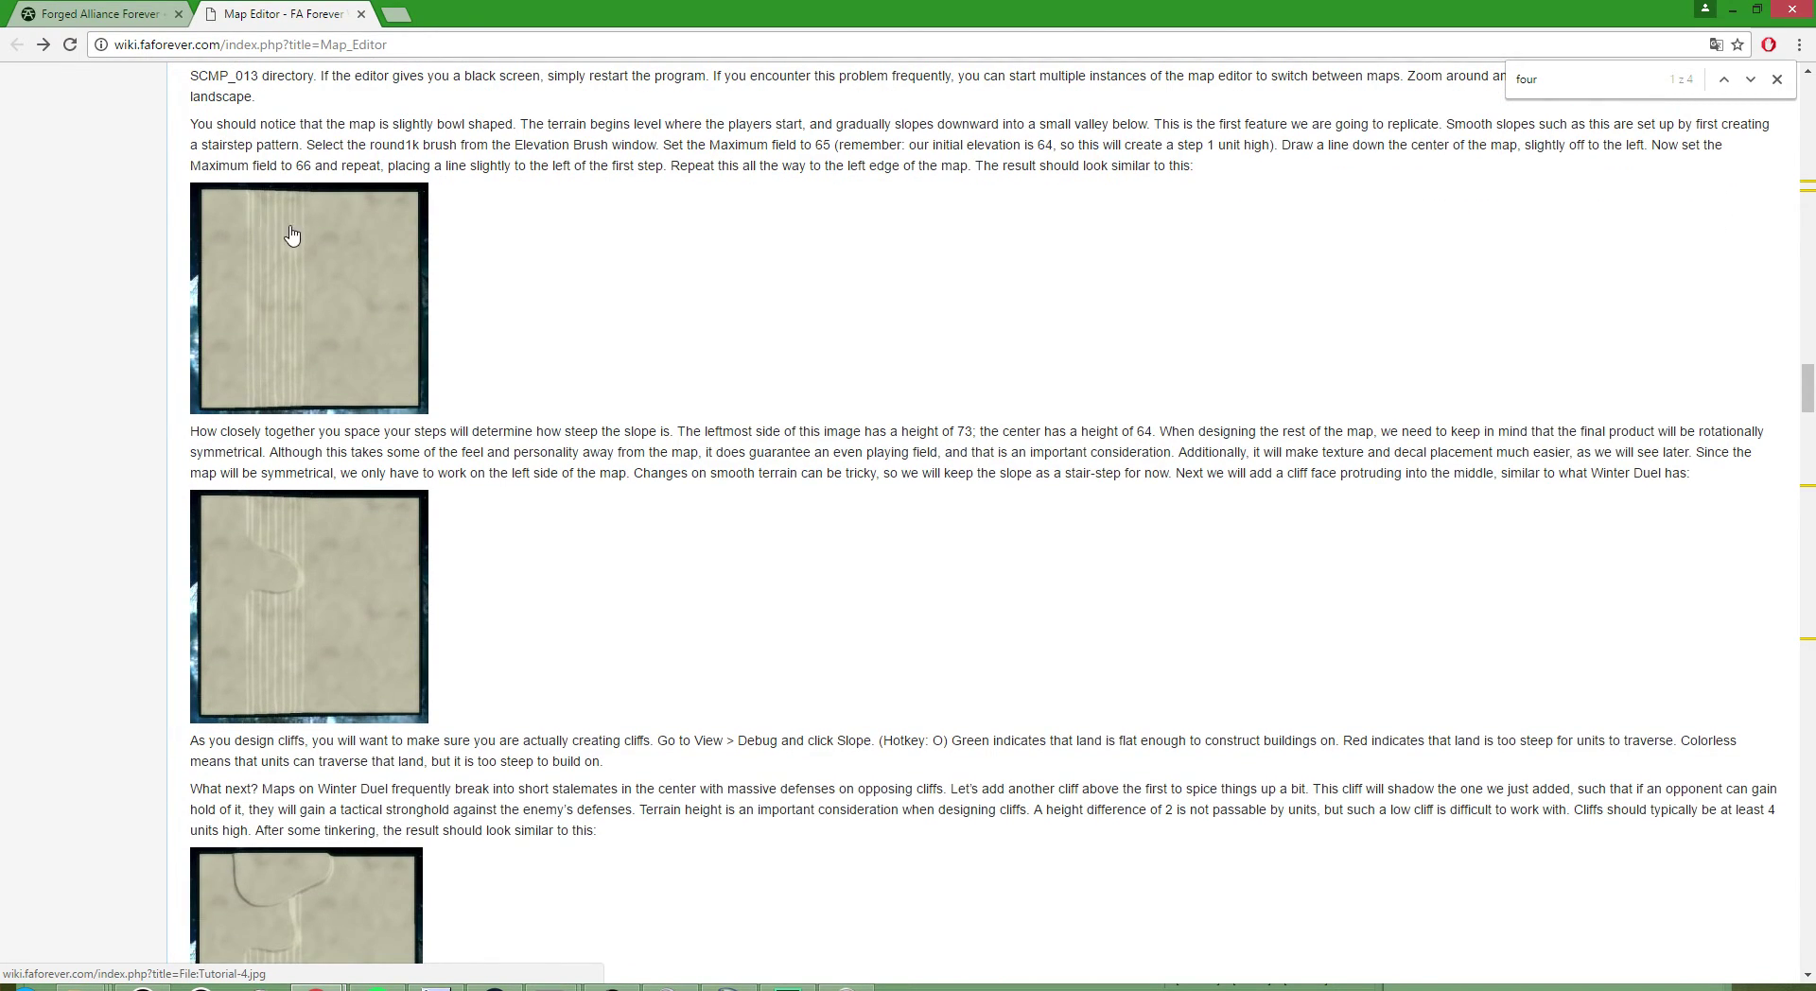
pyautogui.scroll(-1, 369, 416)
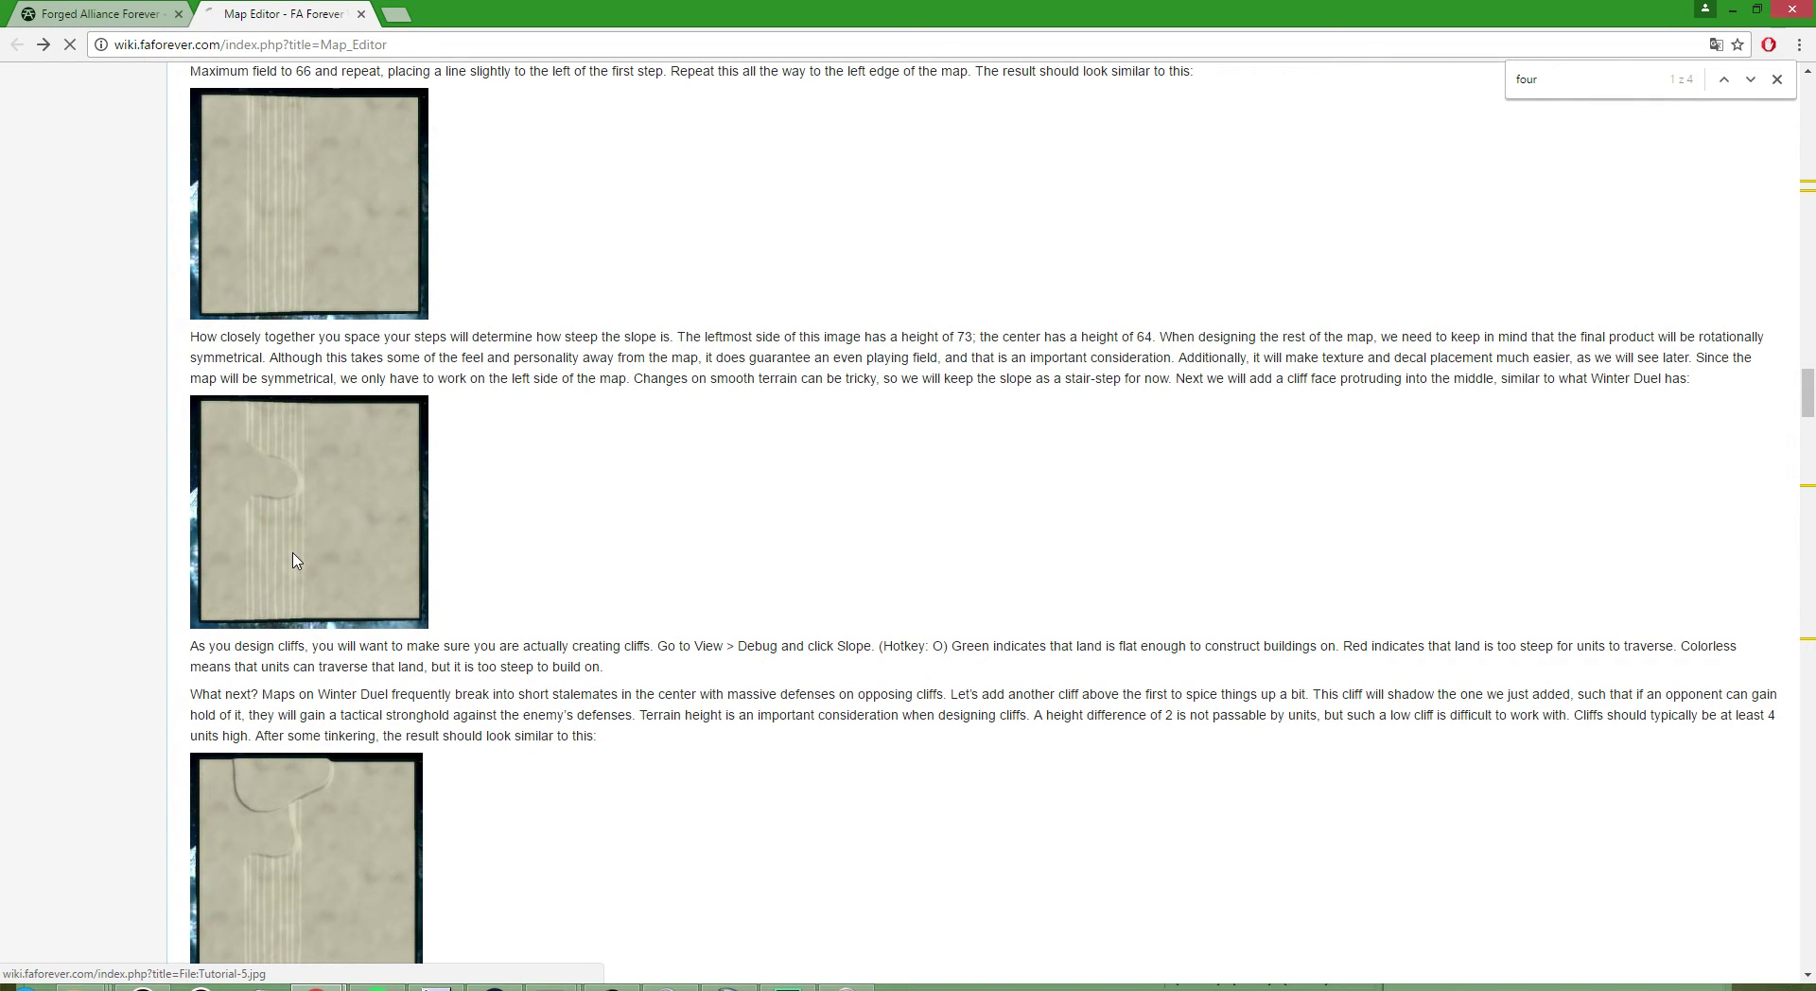
pyautogui.click(19, 44)
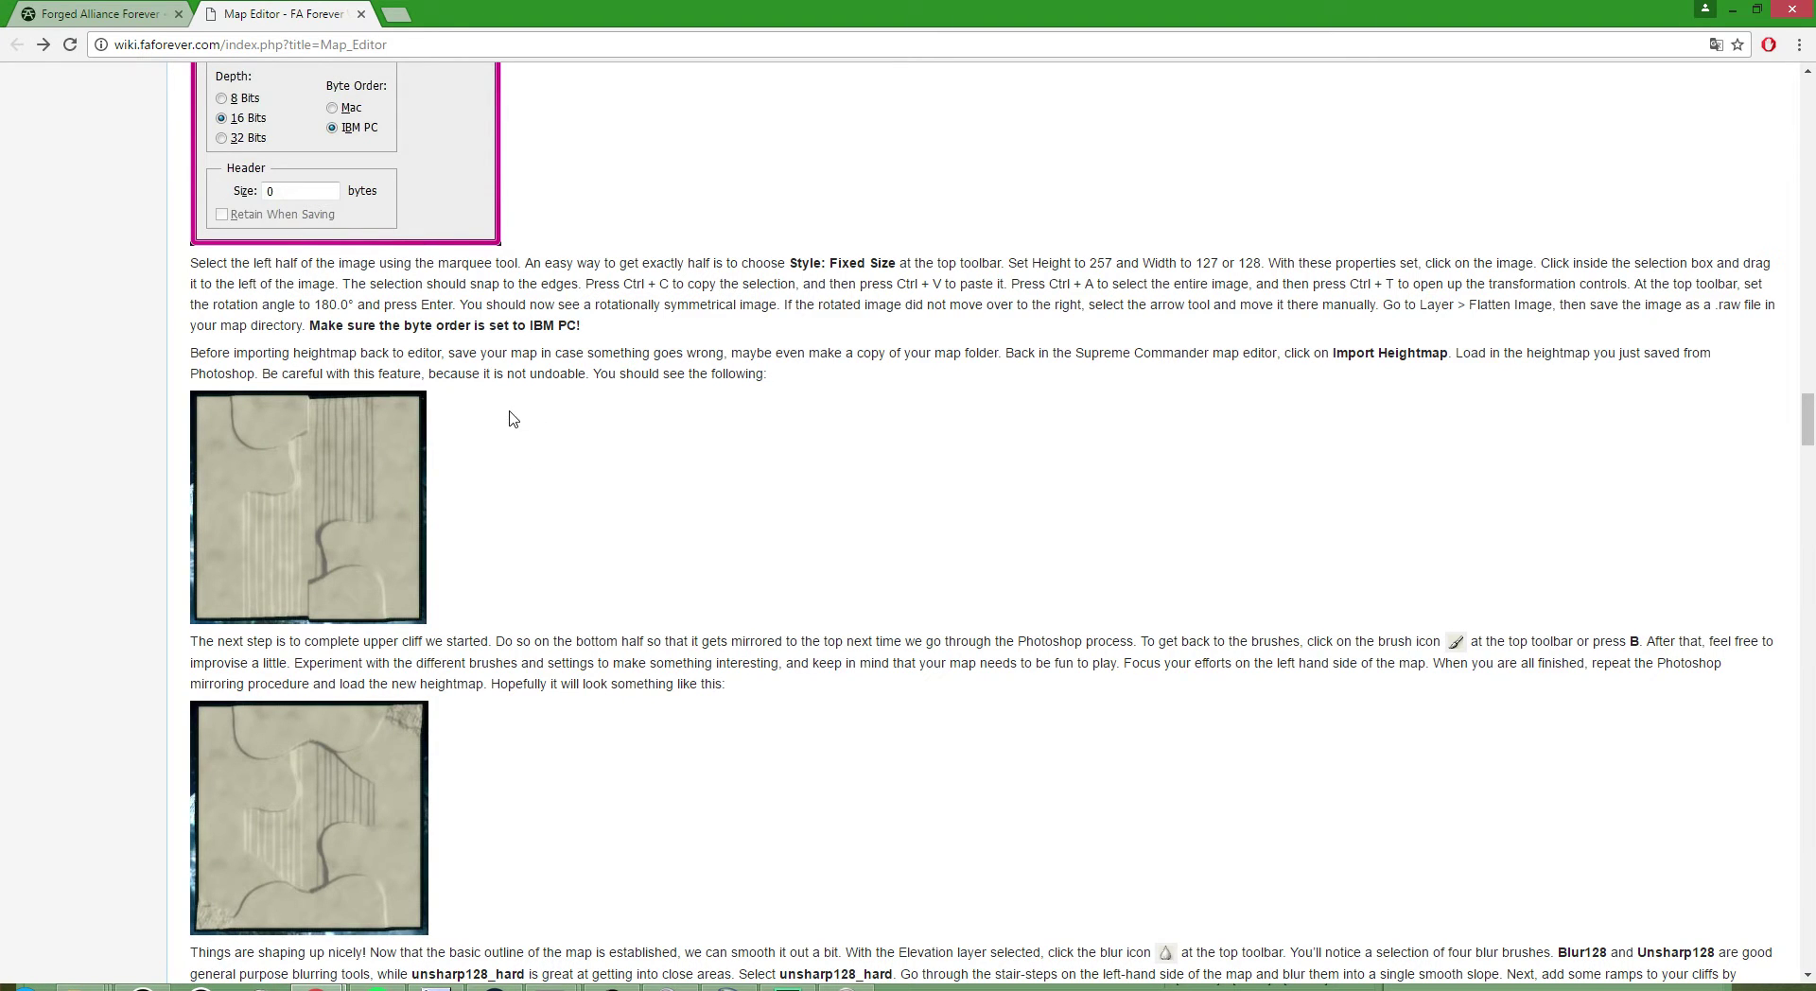
# - Examine the wiki's heightmap mirroring, blurring and Photoshop sections with the page enlarged, then restore the default page zoom
pyautogui.scroll(-2, 321, 489)
pyautogui.scroll(-1, 387, 732)
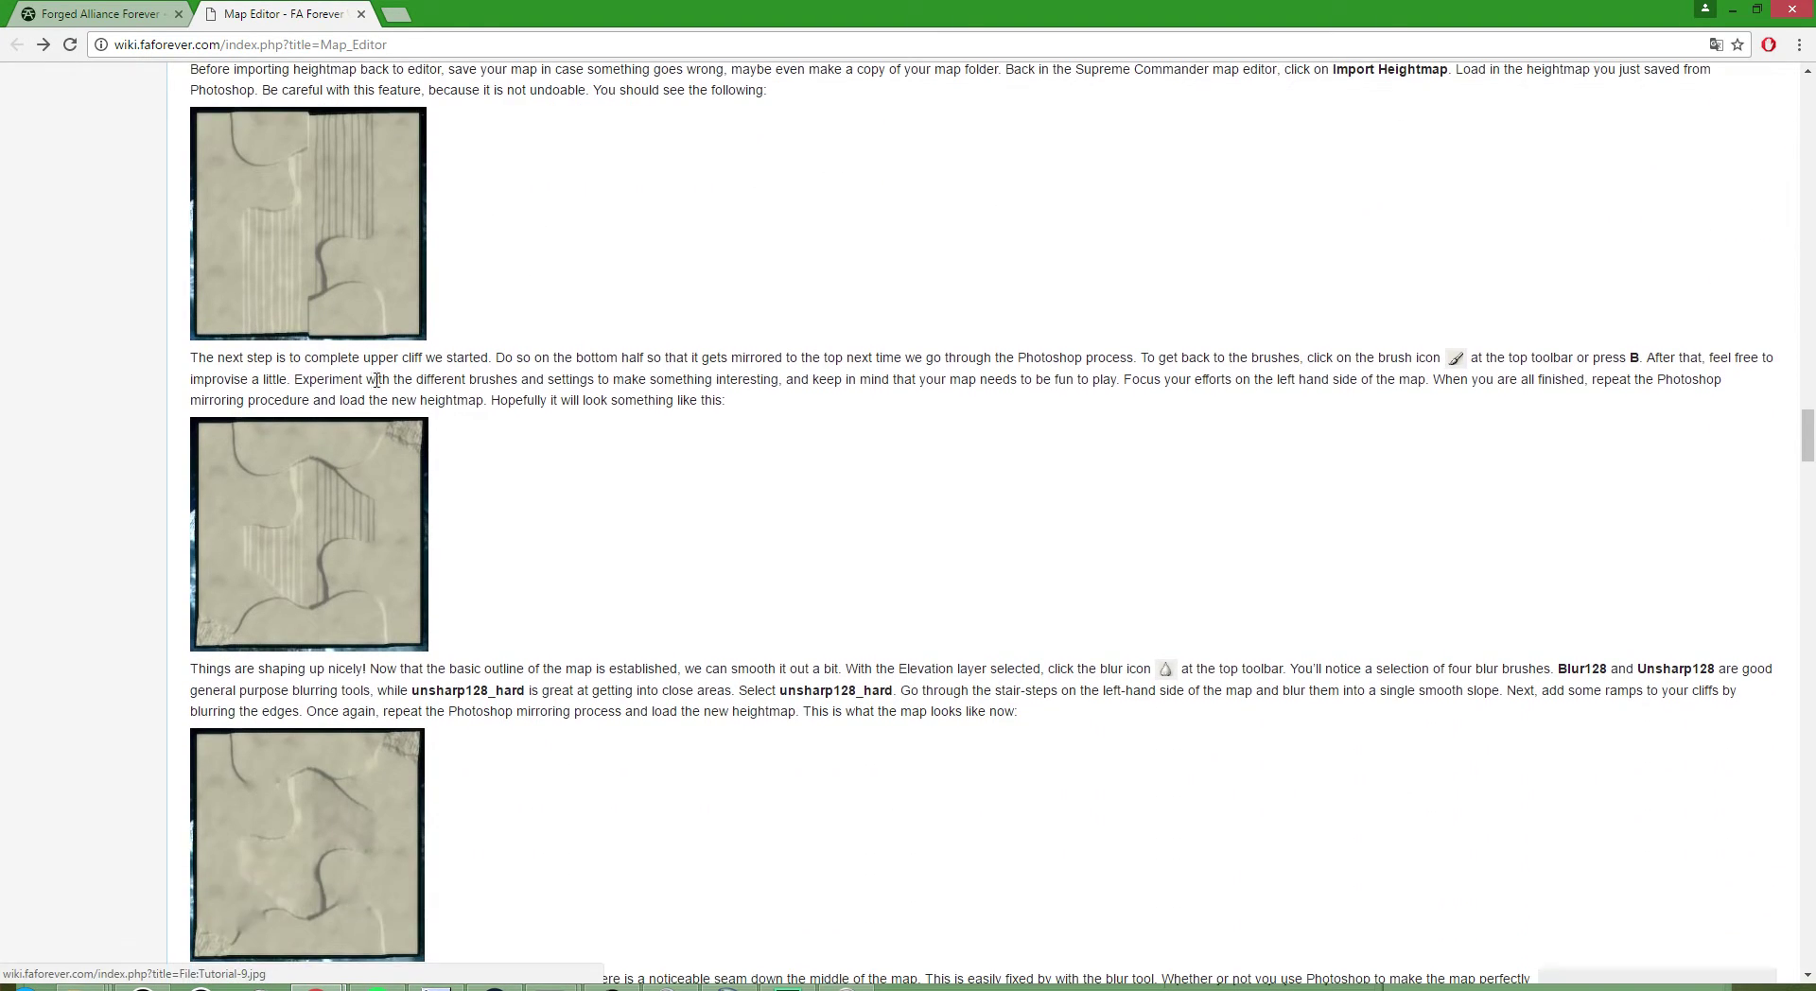
pyautogui.keyDown('ctrl'); pyautogui.scroll(4, 309, 616); pyautogui.keyUp('ctrl')
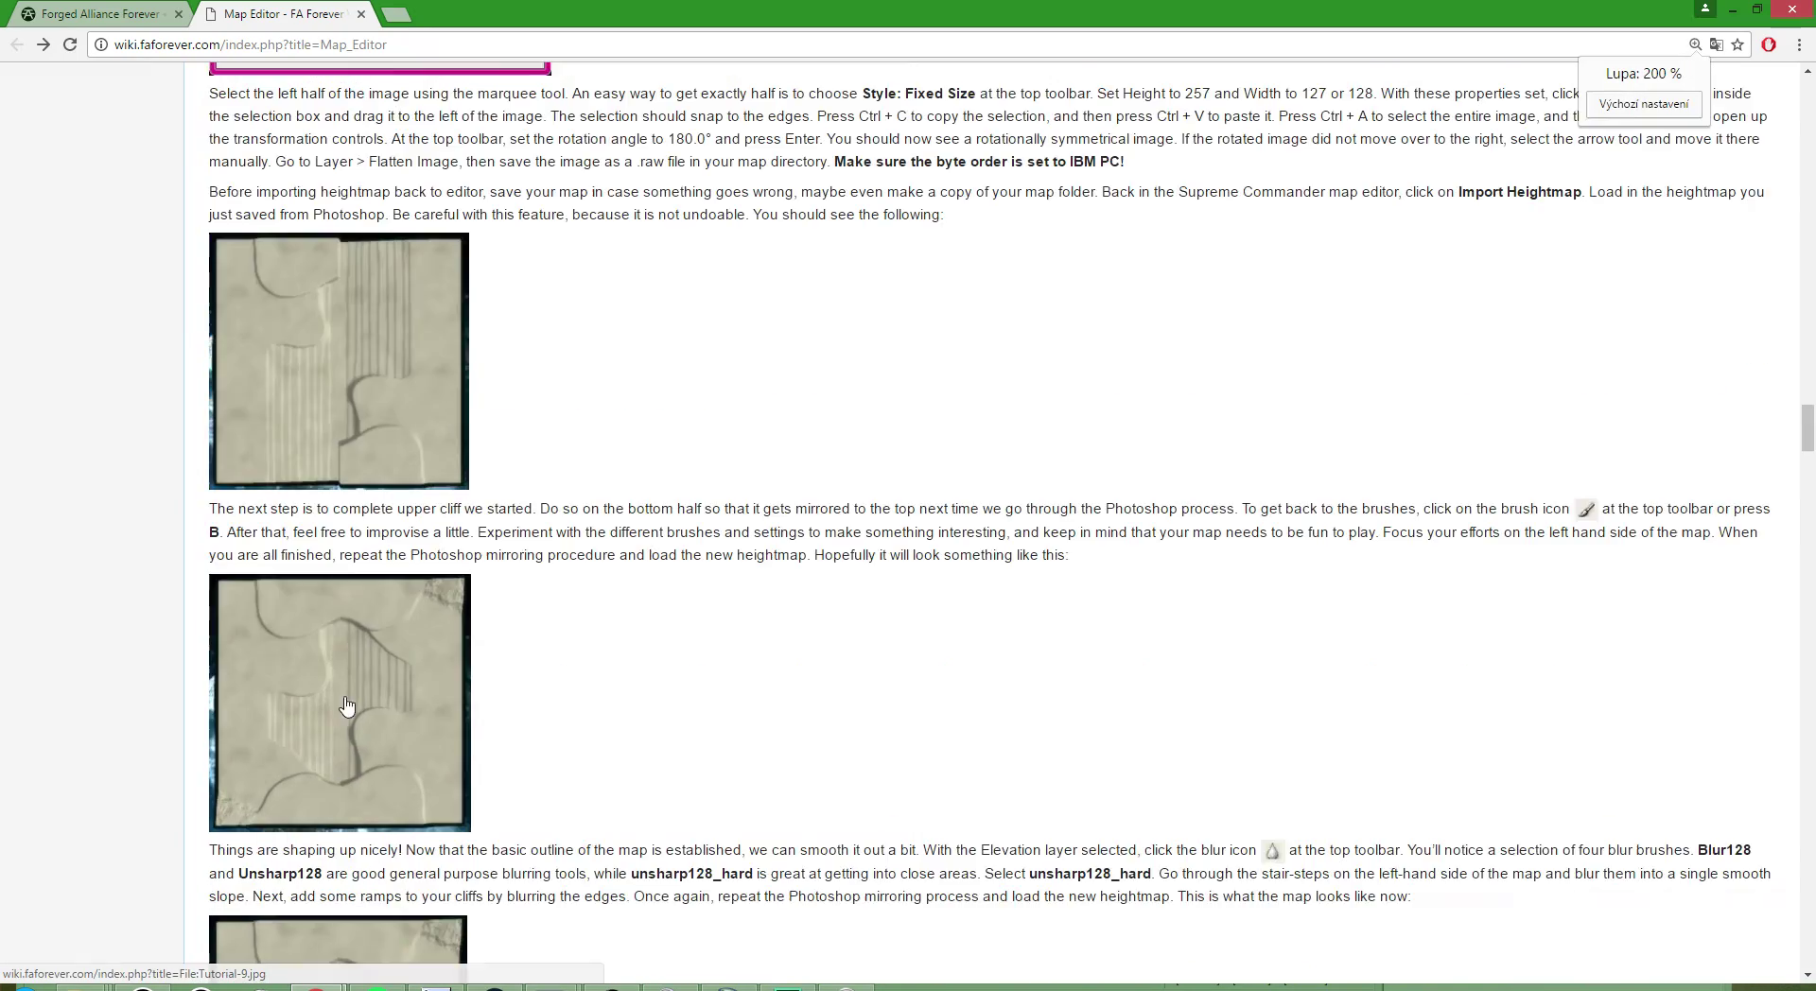
pyautogui.scroll(-20, 667, 521)
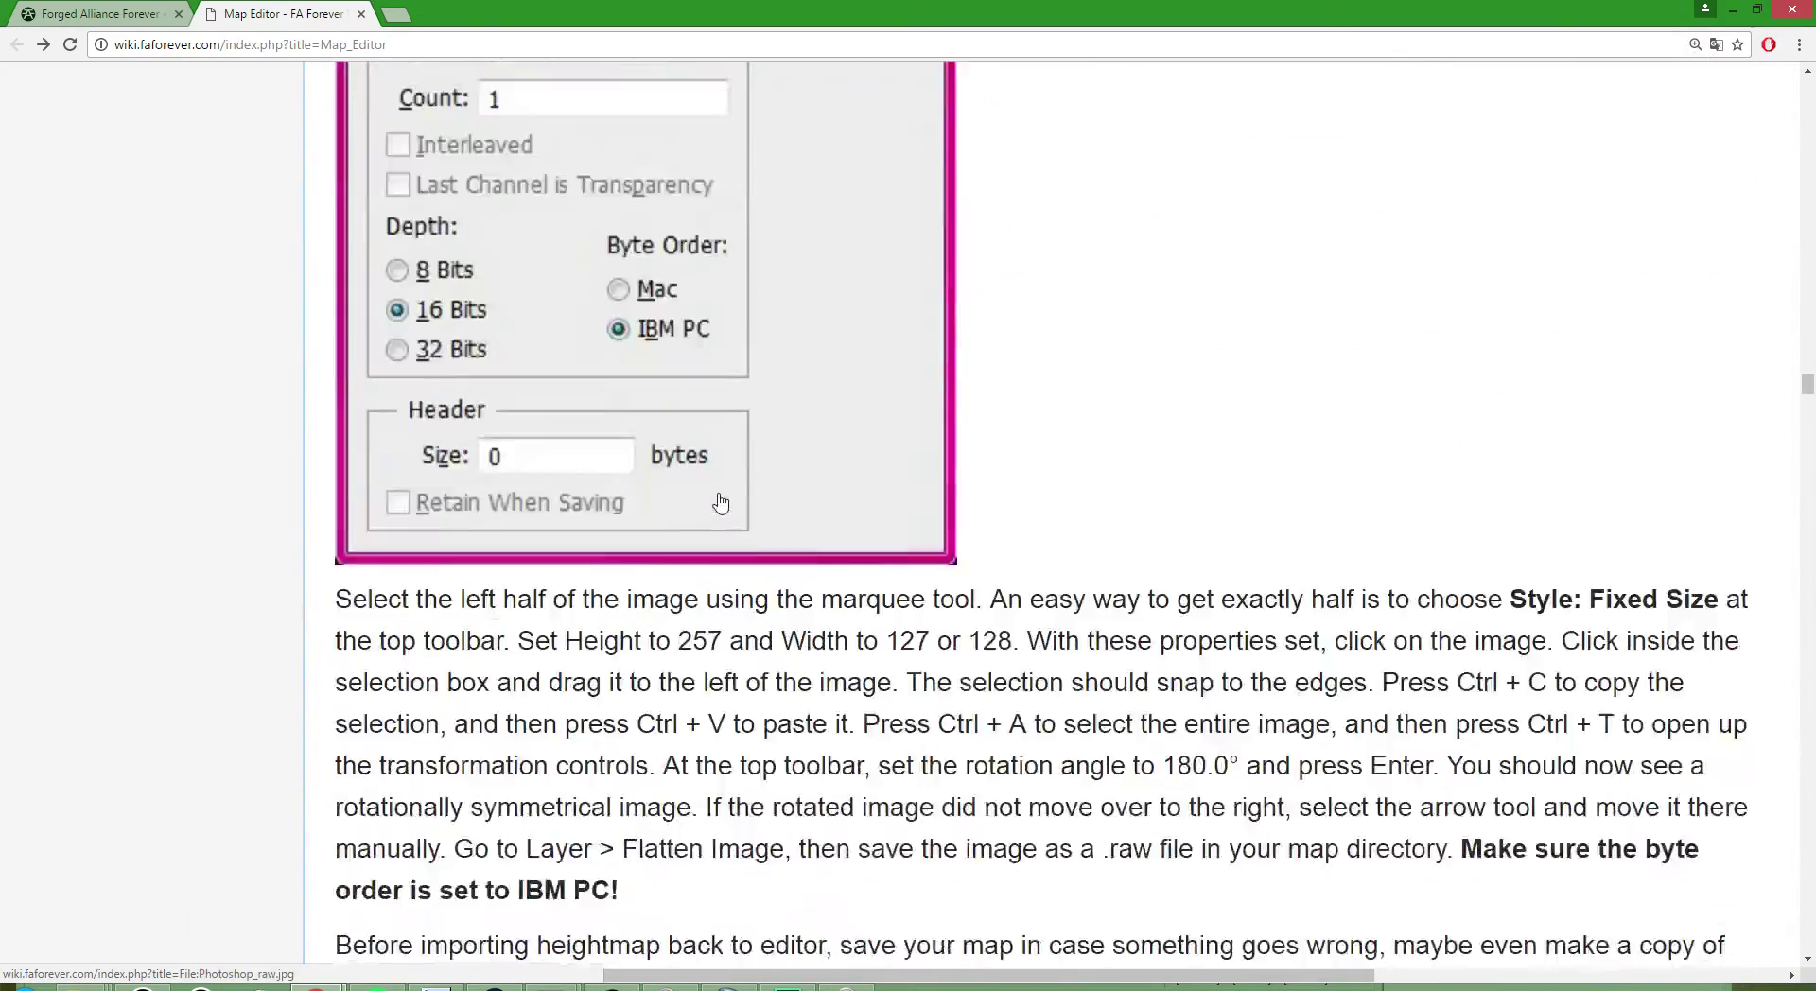
pyautogui.scroll(-3, 577, 530)
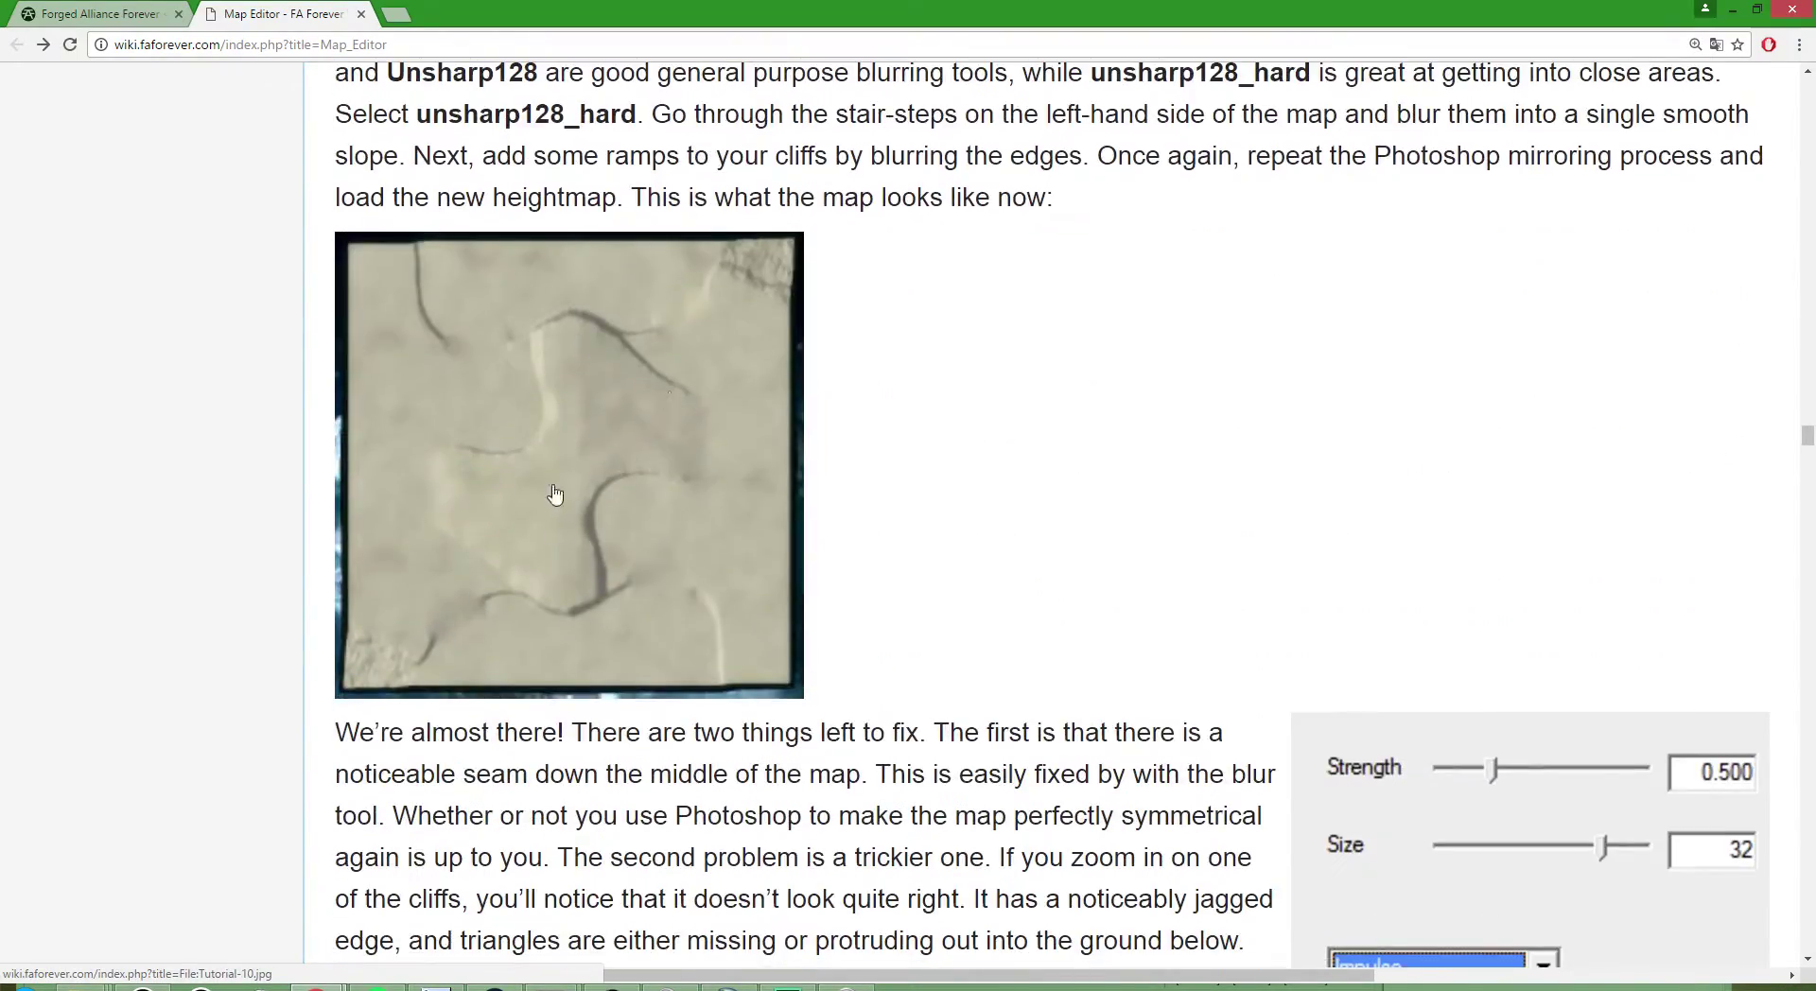
pyautogui.scroll(1, 1213, 357)
pyautogui.keyDown('ctrl'); pyautogui.scroll(2, 1212, 357); pyautogui.keyUp('ctrl')
pyautogui.scroll(15, 1552, 165)
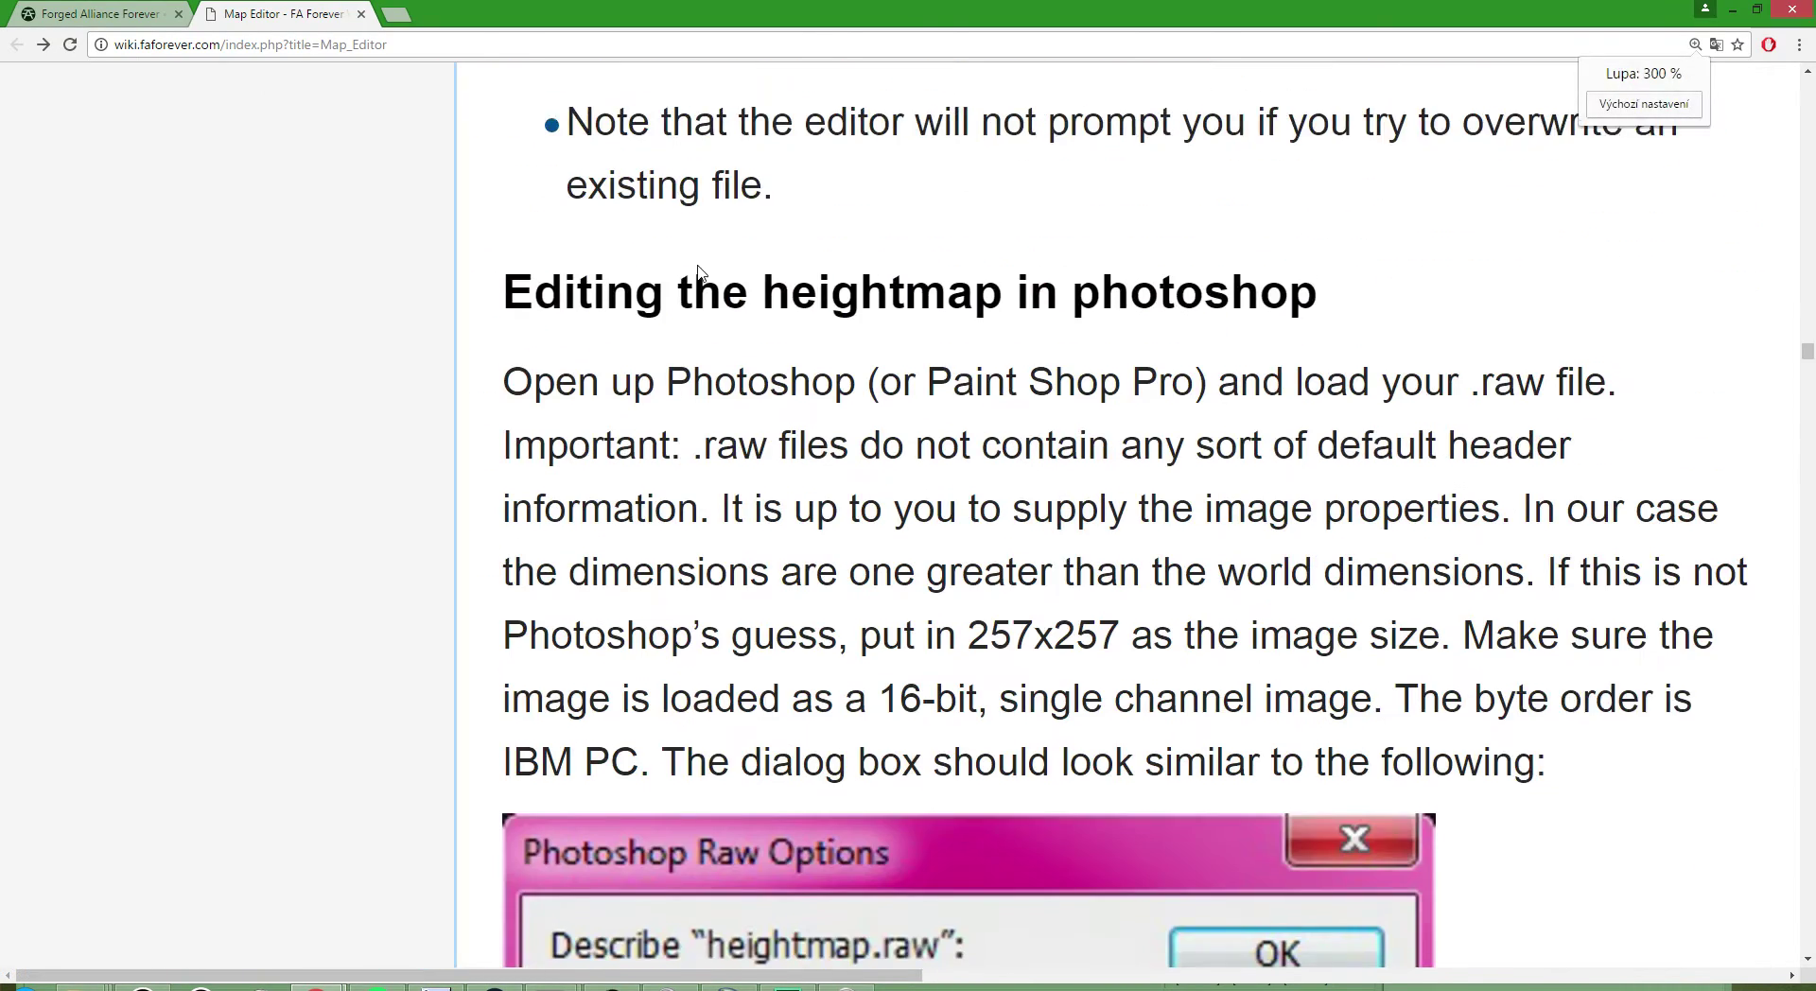
pyautogui.scroll(-2, 1559, 161)
pyautogui.click(1643, 114)
# - Close the Supreme Commander Forged Alliance Application window and switch back to the ParadiseBay map in SC Editor
pyautogui.click(844, 987)
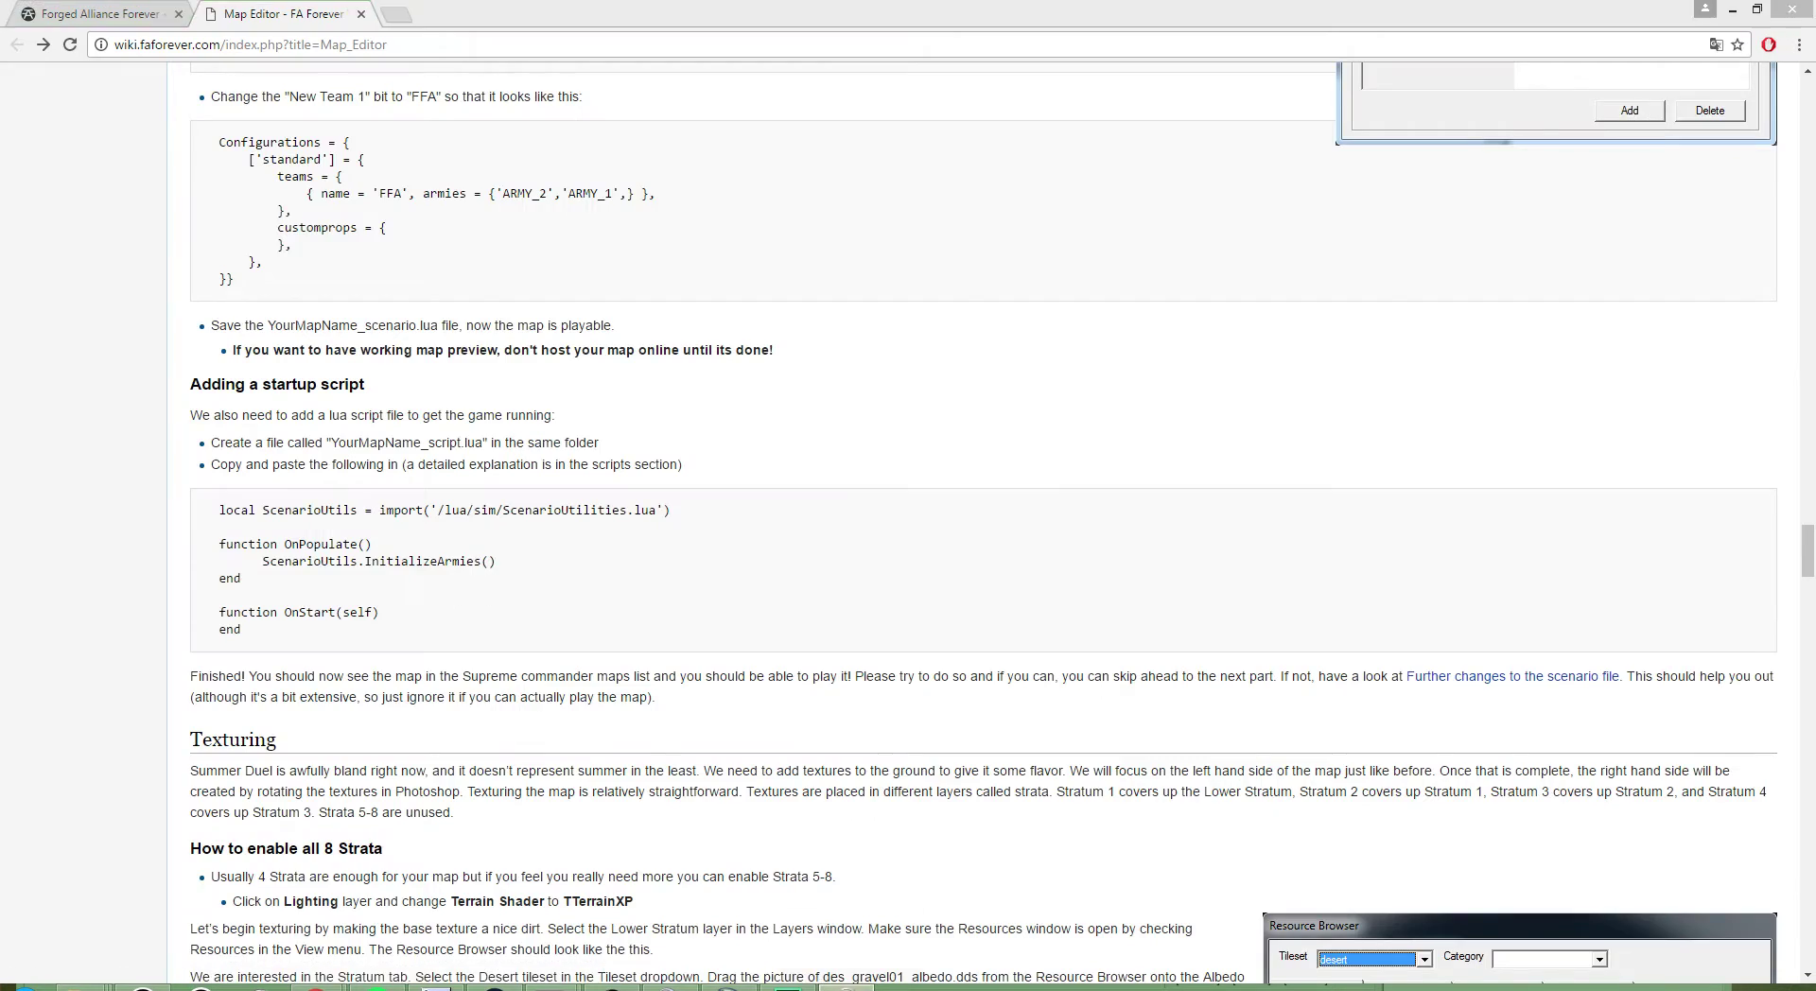
pyautogui.click(844, 987)
pyautogui.rightClick(844, 987)
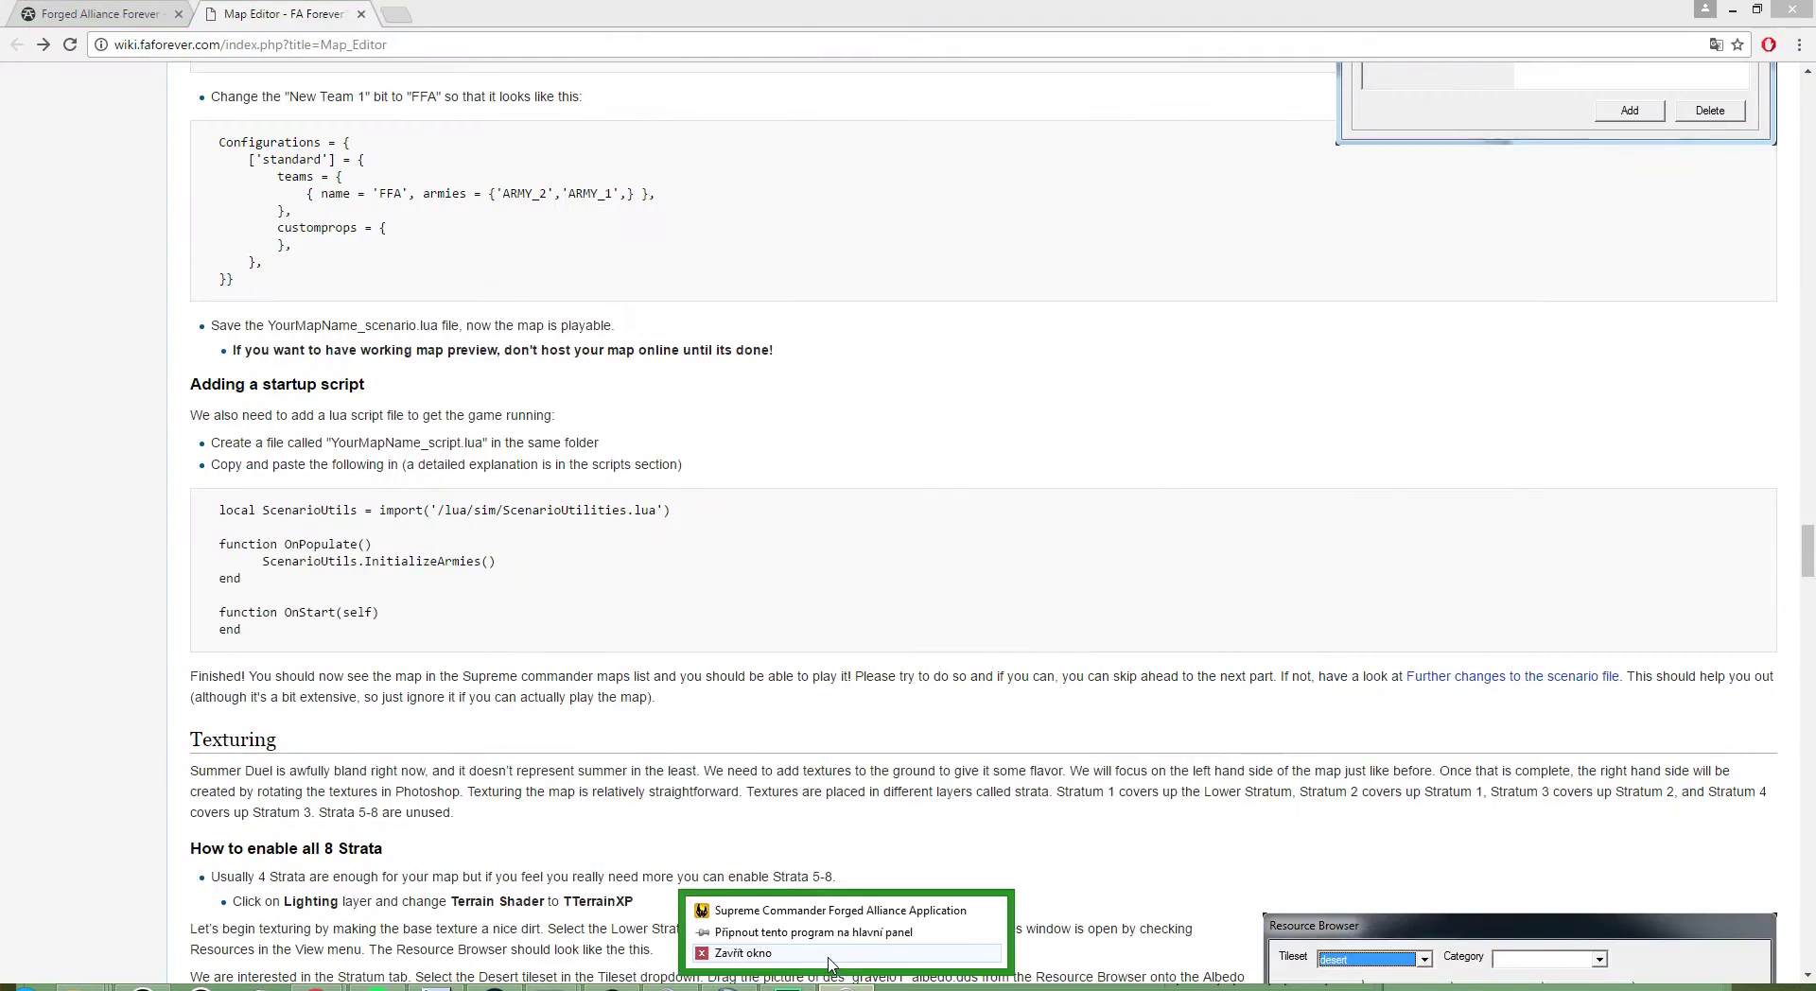
pyautogui.click(800, 956)
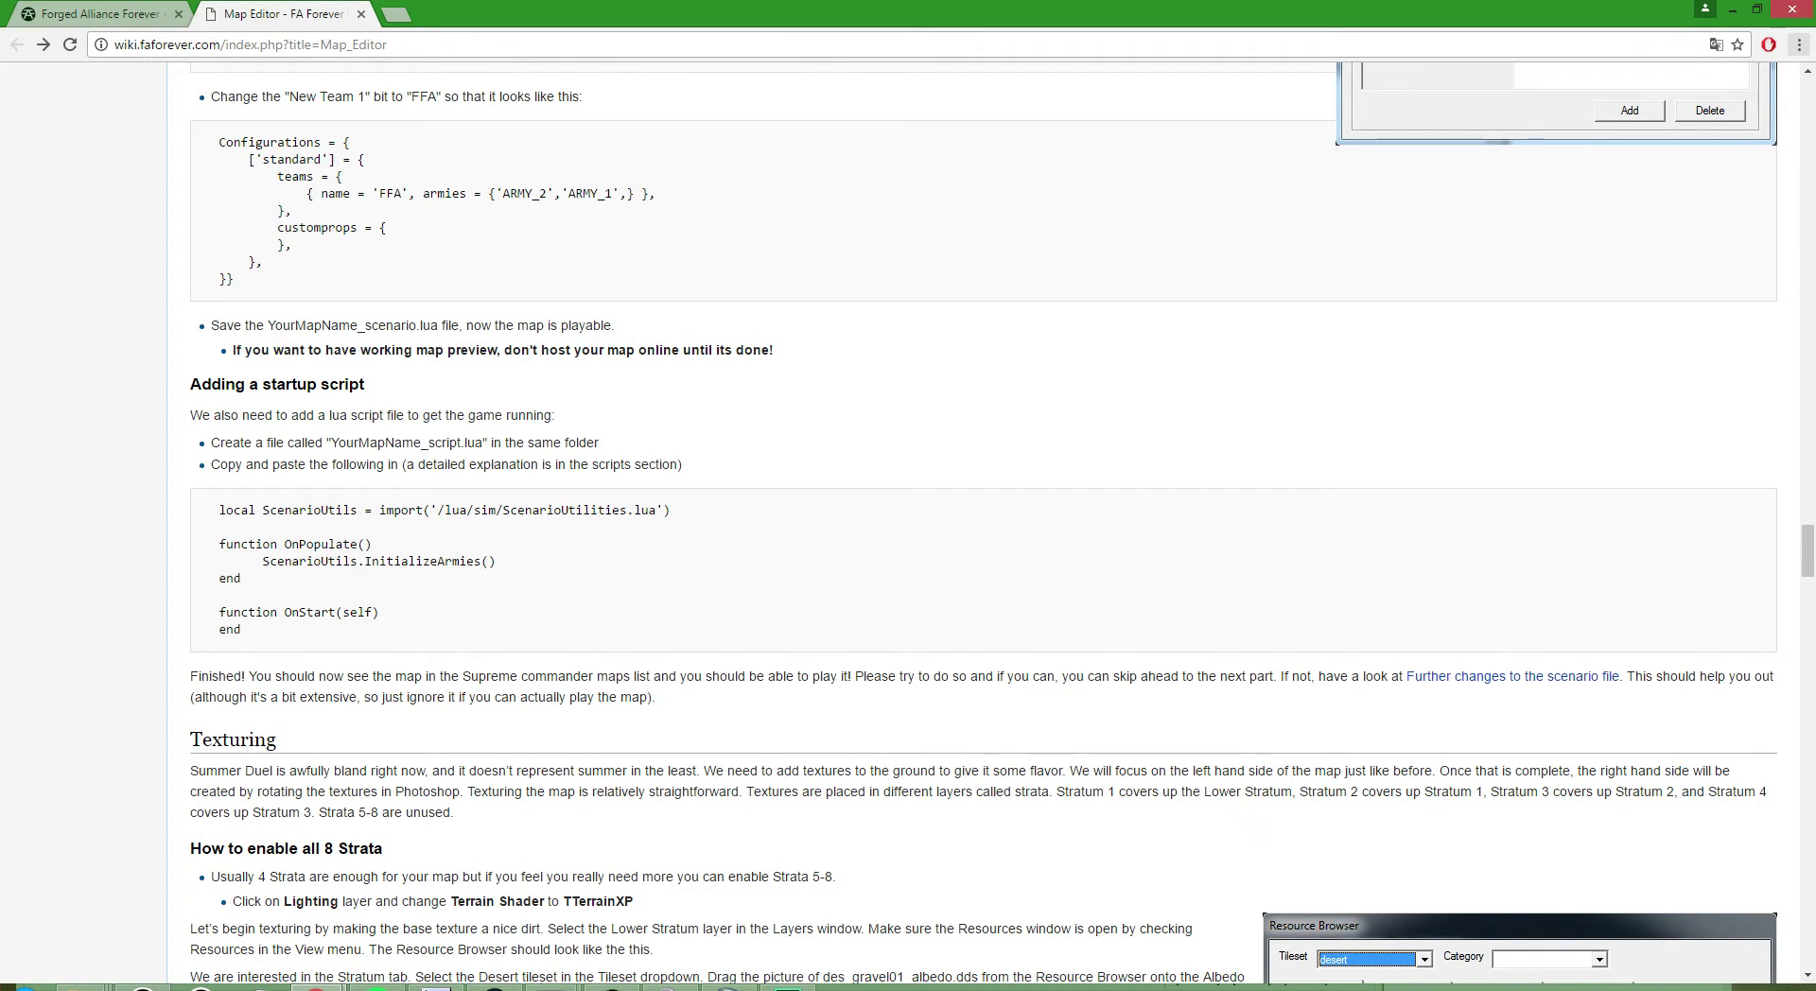
pyautogui.click(550, 986)
pyautogui.click(487, 906)
# - Extend the height-10 terrain around the foot of the grassy hill with the round1k brush
pyautogui.scroll(-5, 676, 608)
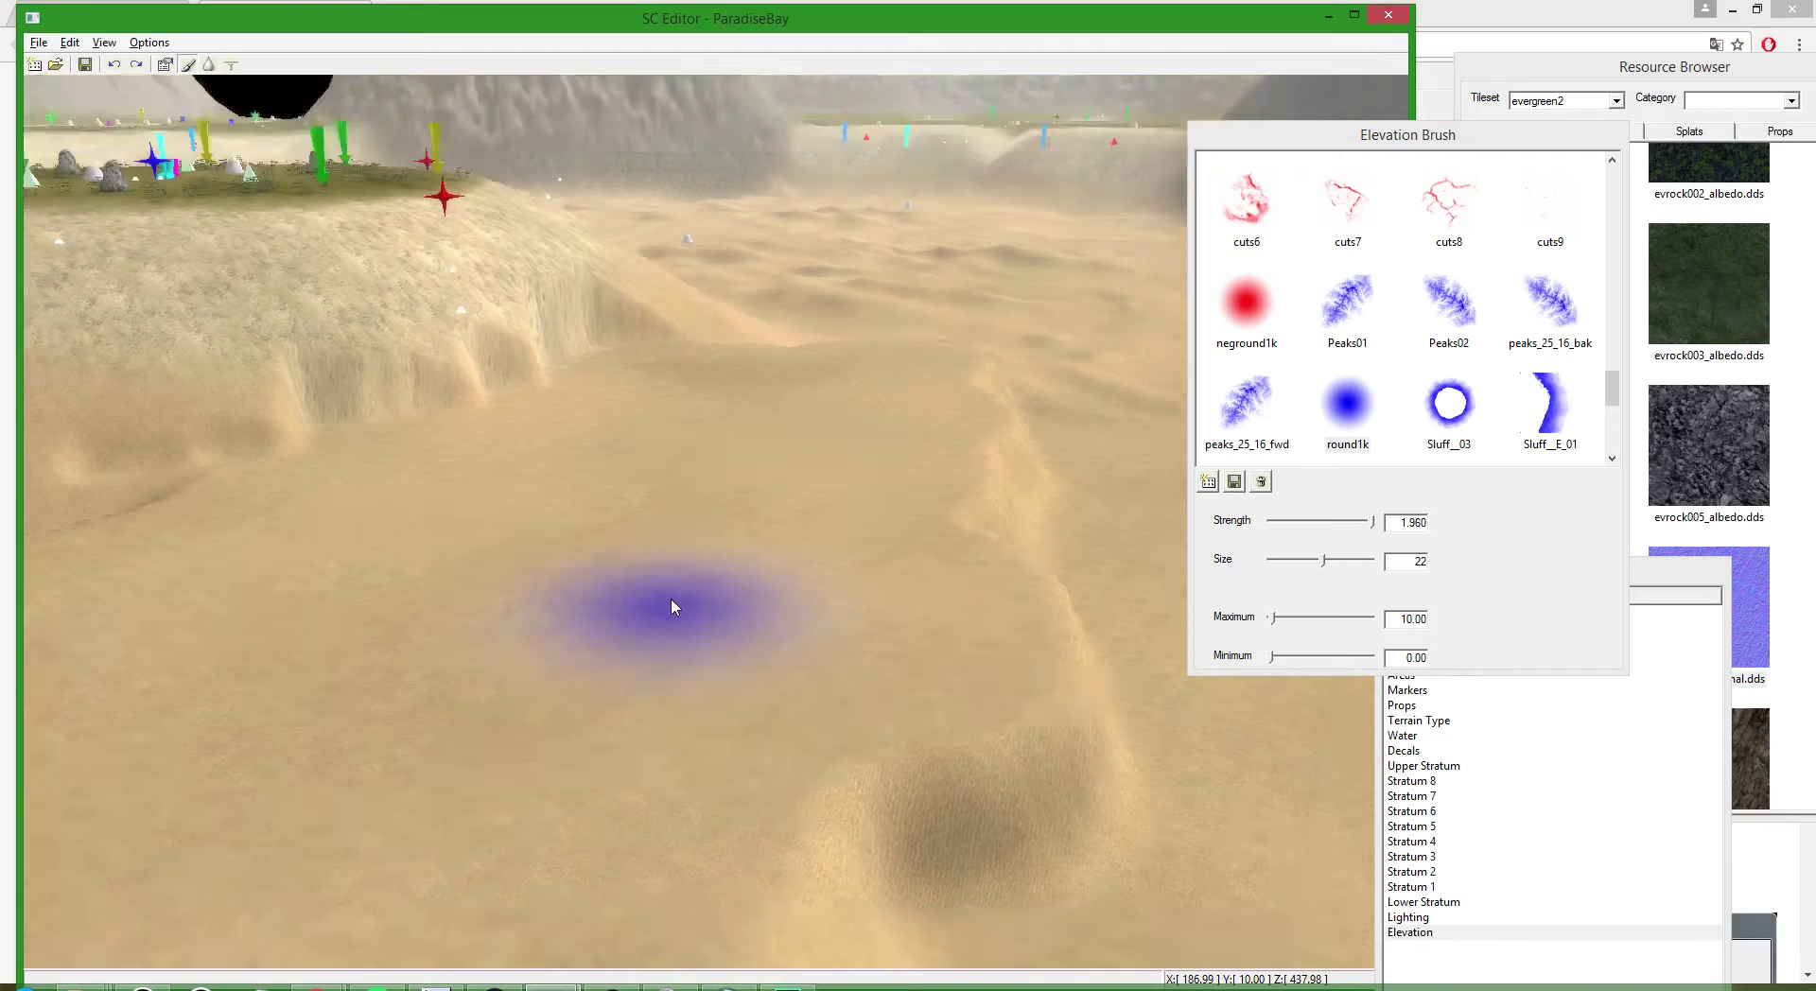
pyautogui.scroll(5, 708, 709)
pyautogui.scroll(-5, 707, 710)
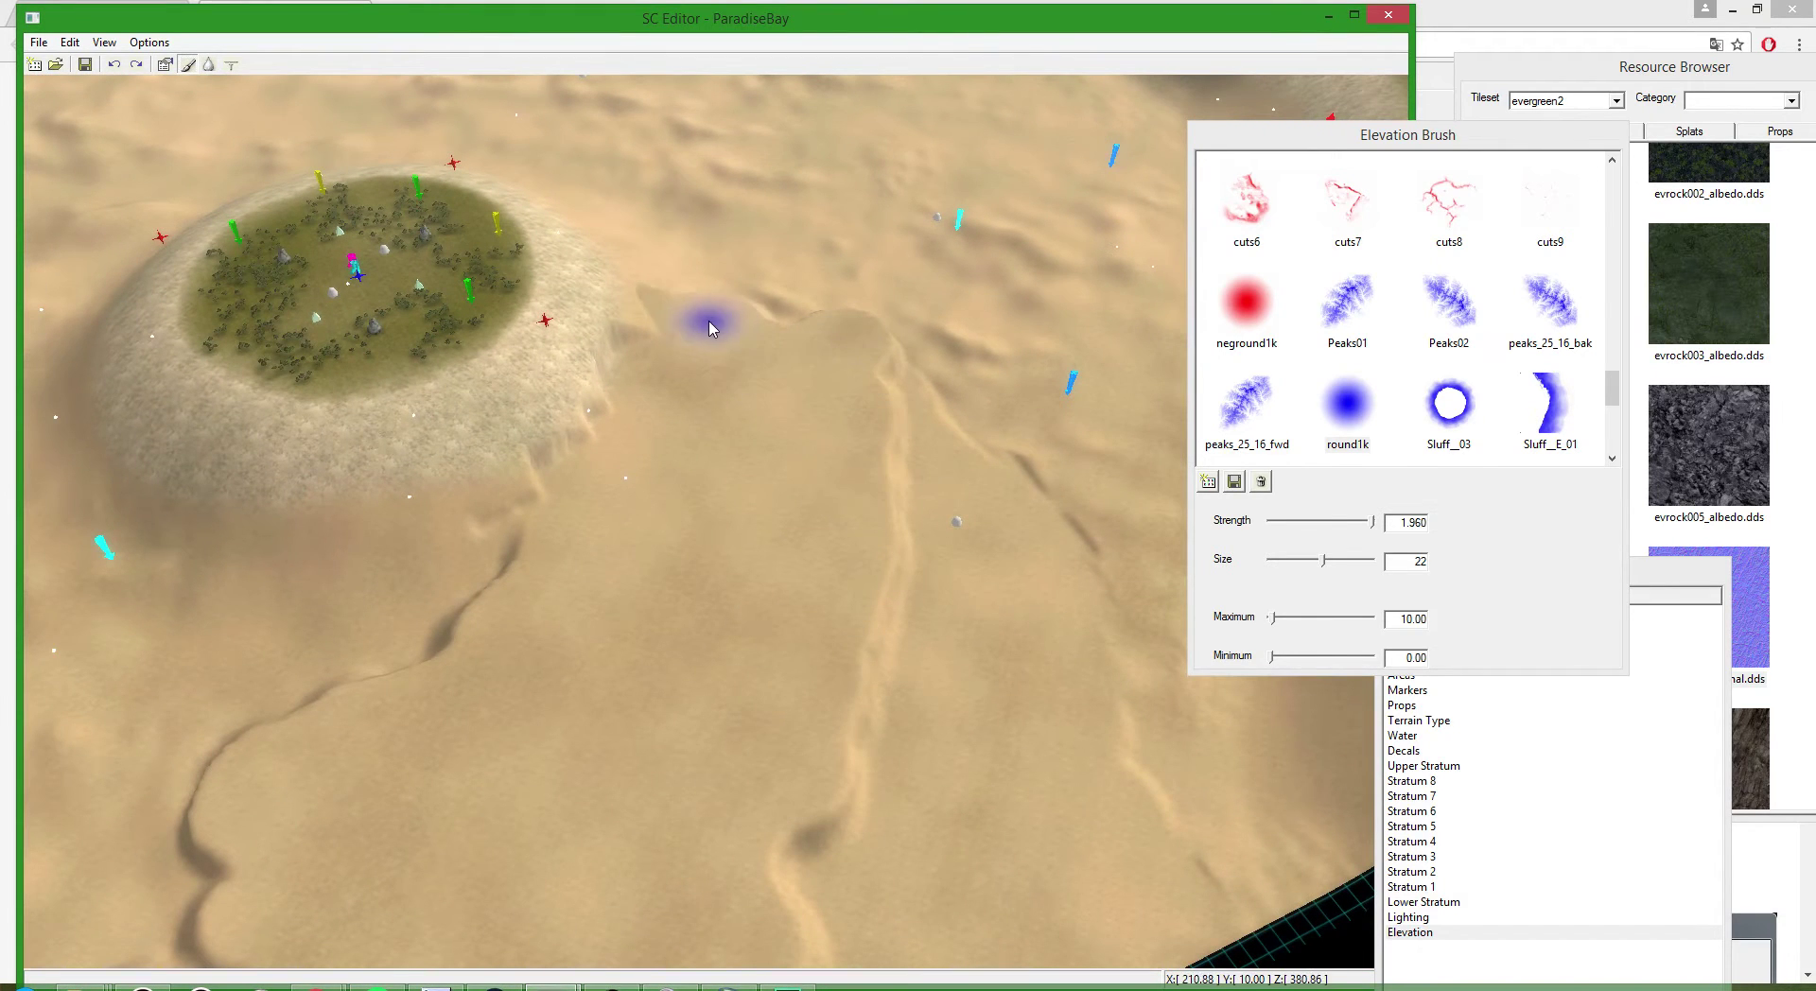
pyautogui.scroll(5, 812, 346)
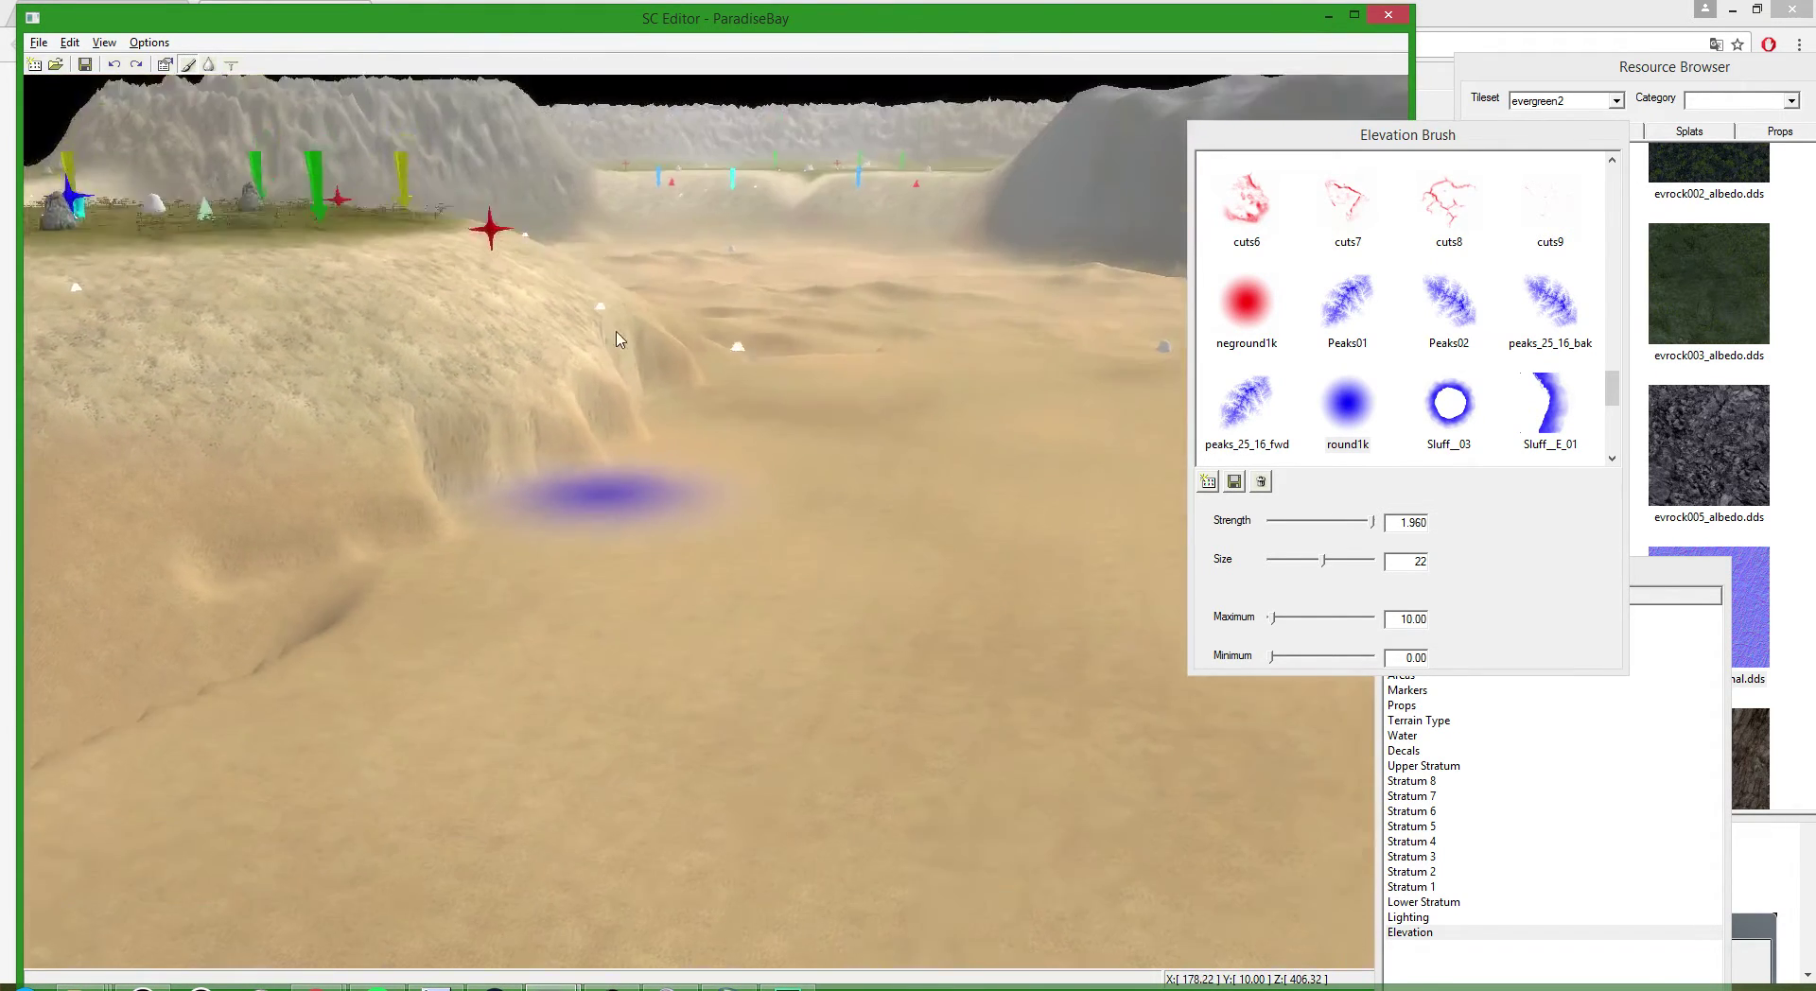
pyautogui.scroll(3, 527, 329)
pyautogui.scroll(-5, 567, 416)
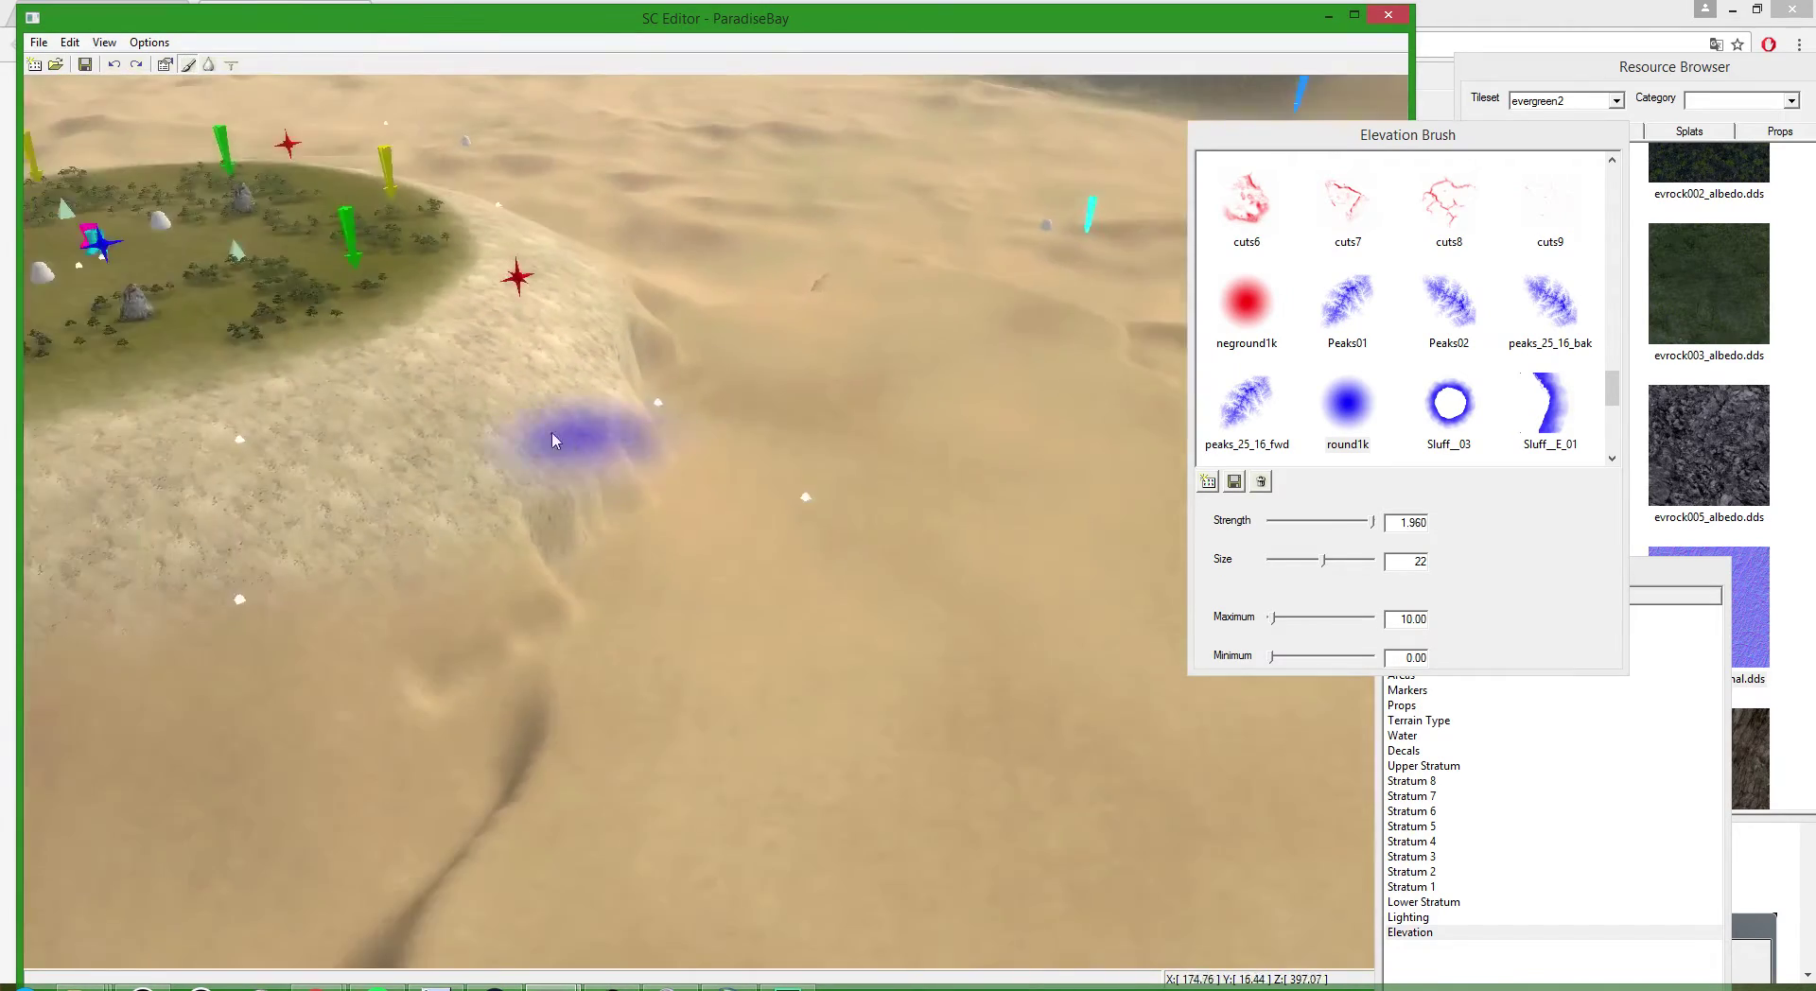
# - Try brushing the near side of the grassy hilltop with the elevation maximum at 20 and at 22
pyautogui.scroll(3, 189, 307)
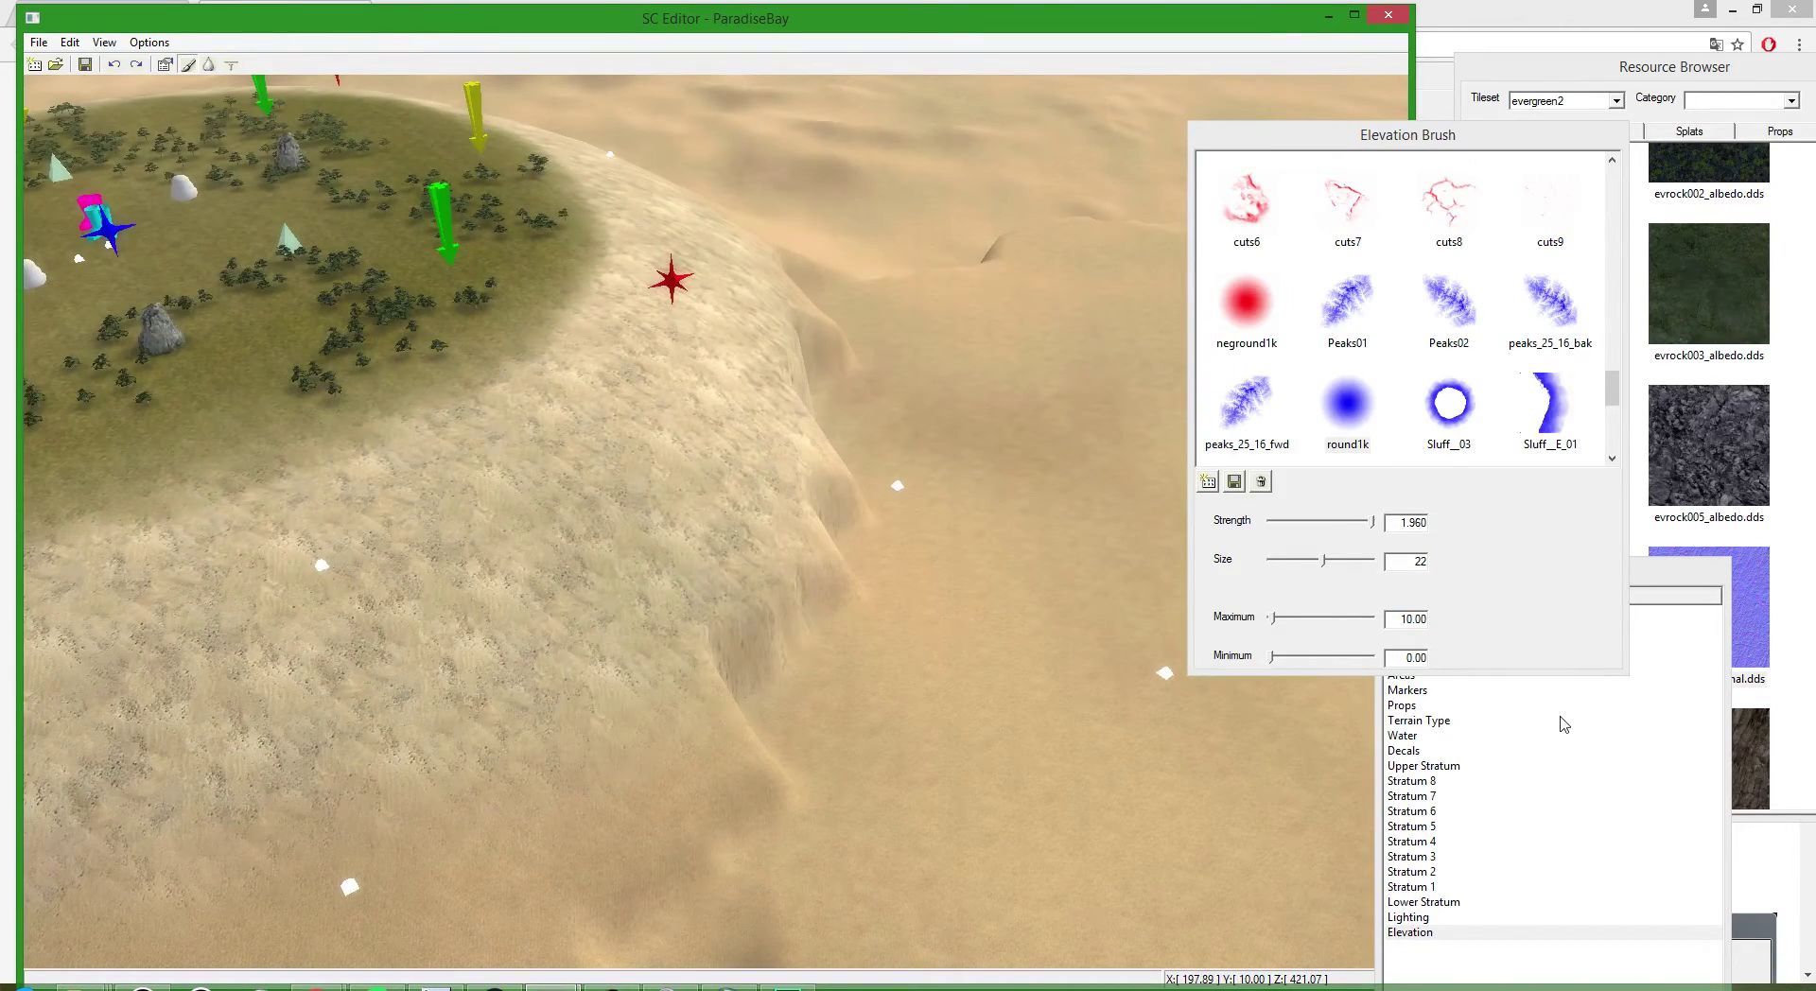
pyautogui.doubleClick(1405, 620)
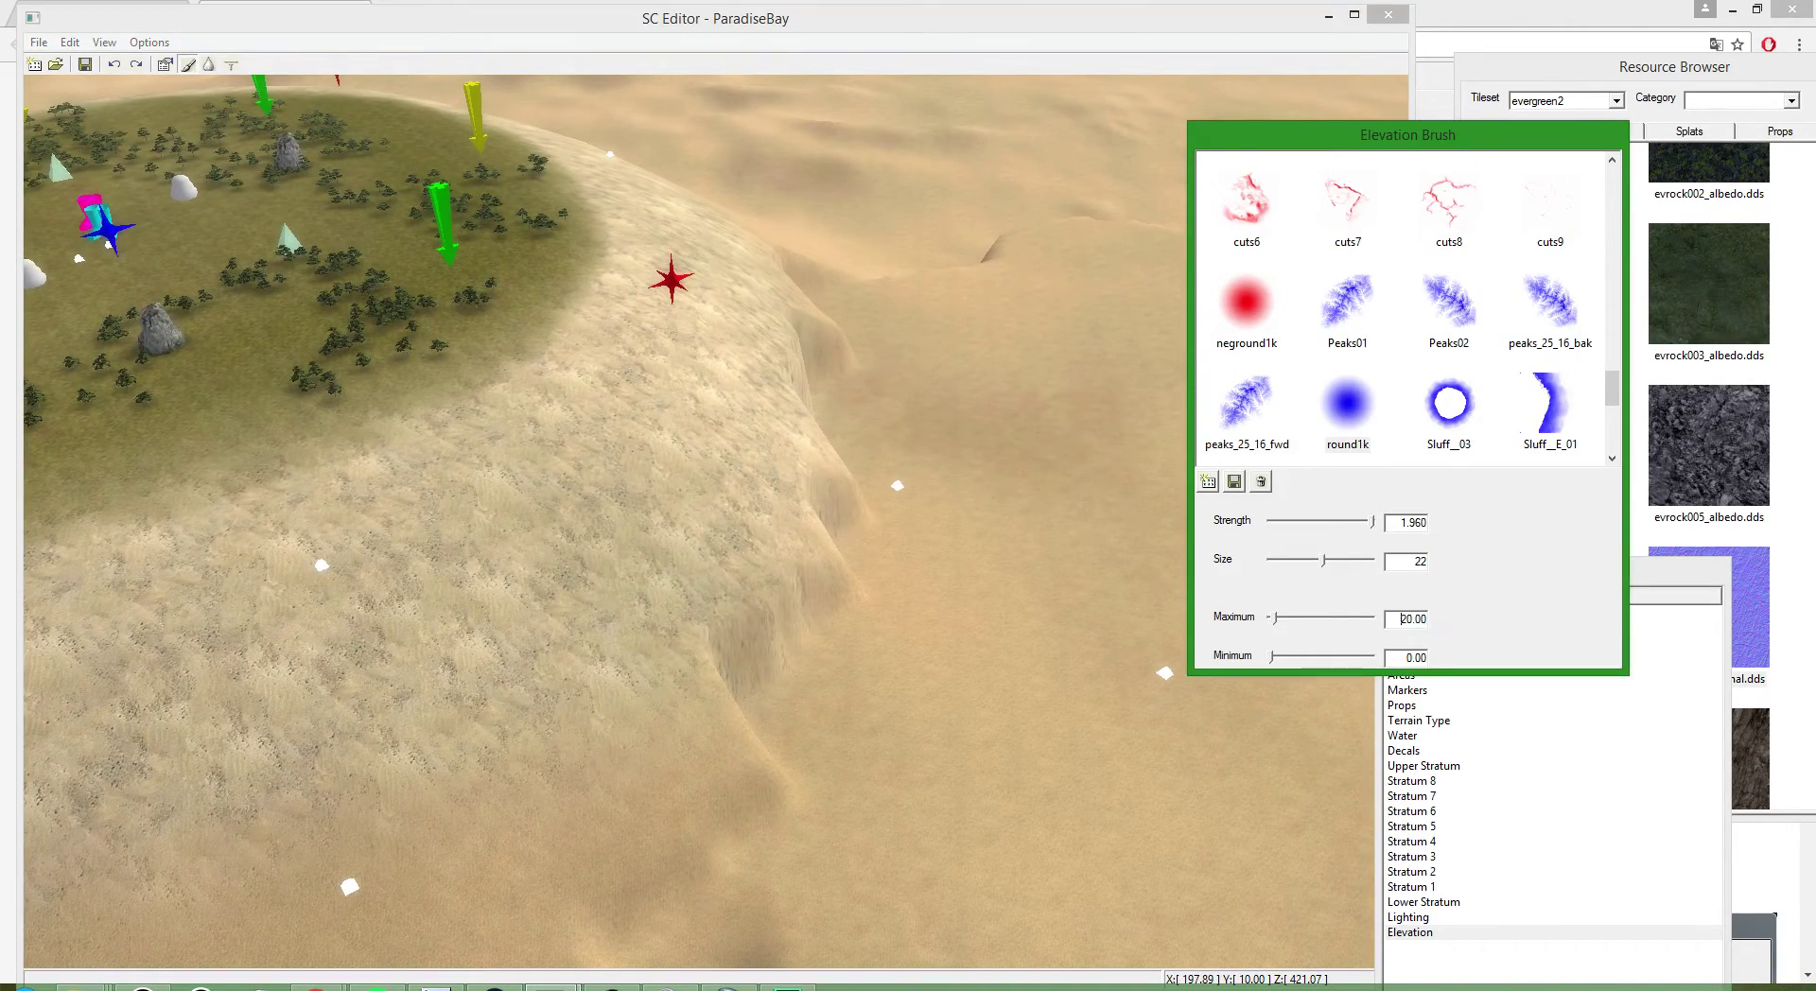
pyautogui.moveTo(264, 620); pyautogui.dragTo(378, 300)
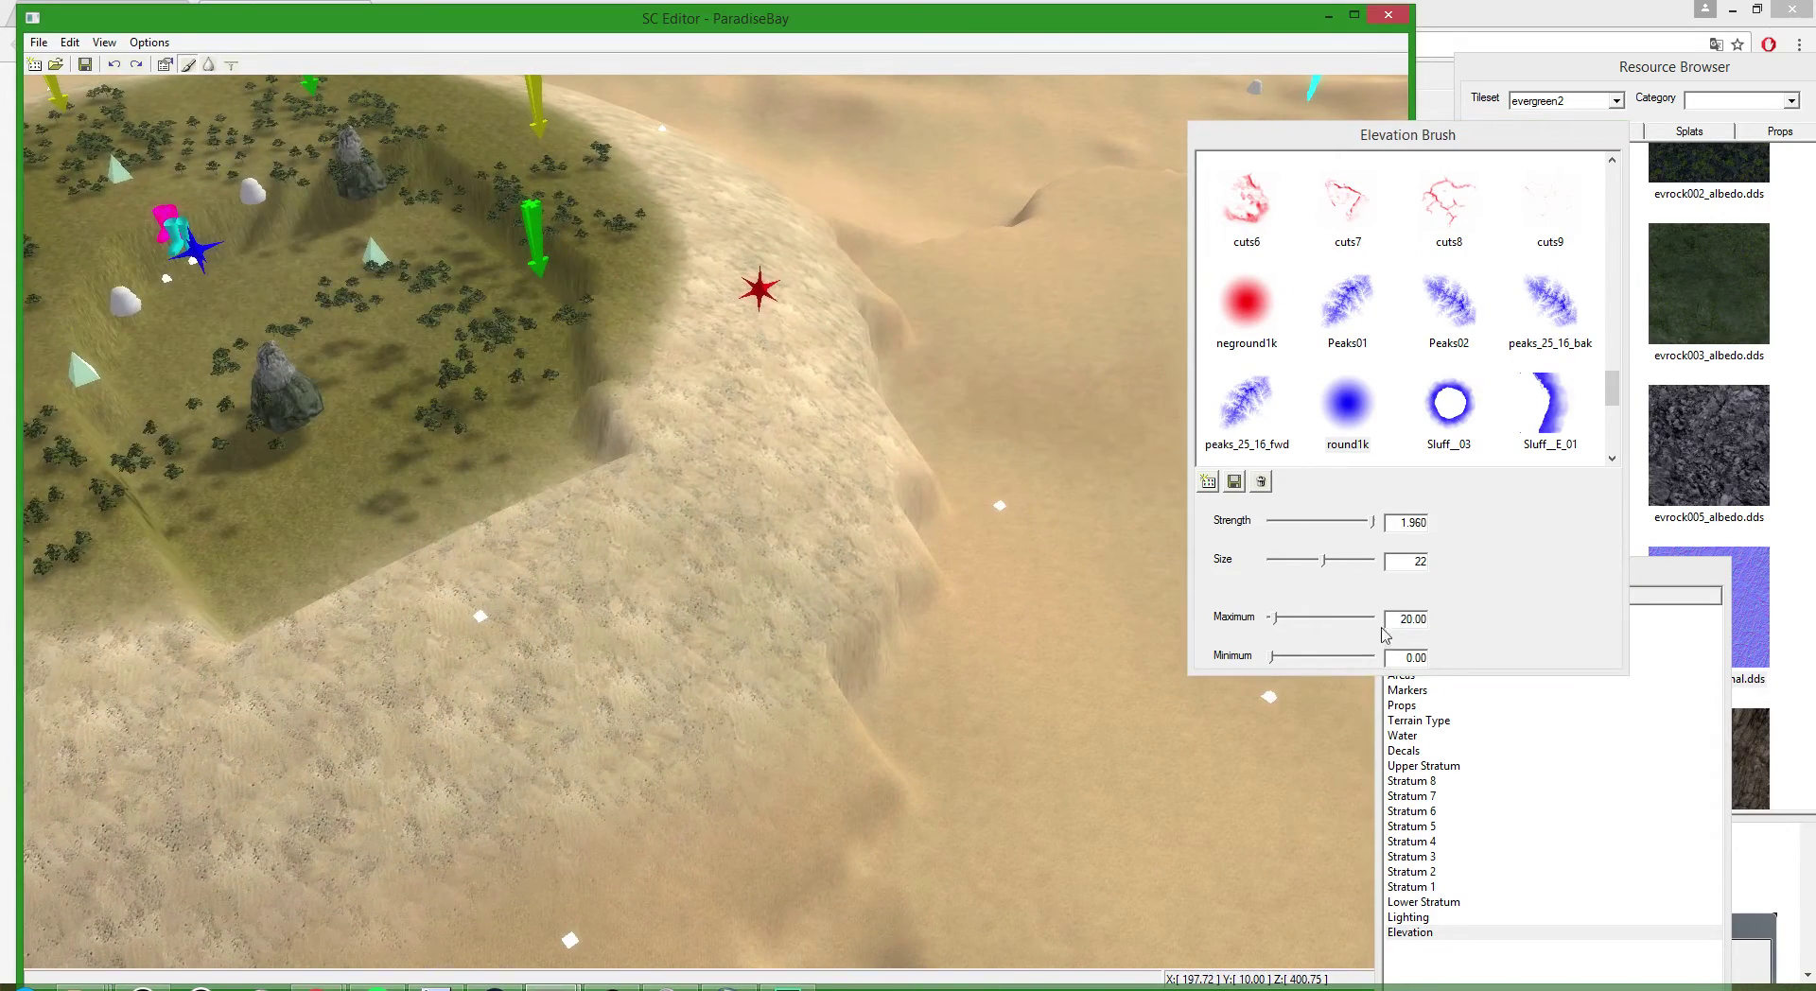
pyautogui.doubleClick(1407, 620)
pyautogui.moveTo(367, 526)
pyautogui.mouseDown()
pyautogui.moveTo(343, 401)
pyautogui.moveTo(244, 285)
pyautogui.moveTo(263, 481)
pyautogui.moveTo(457, 397)
pyautogui.moveTo(342, 208)
pyautogui.moveTo(407, 388)
pyautogui.mouseUp()
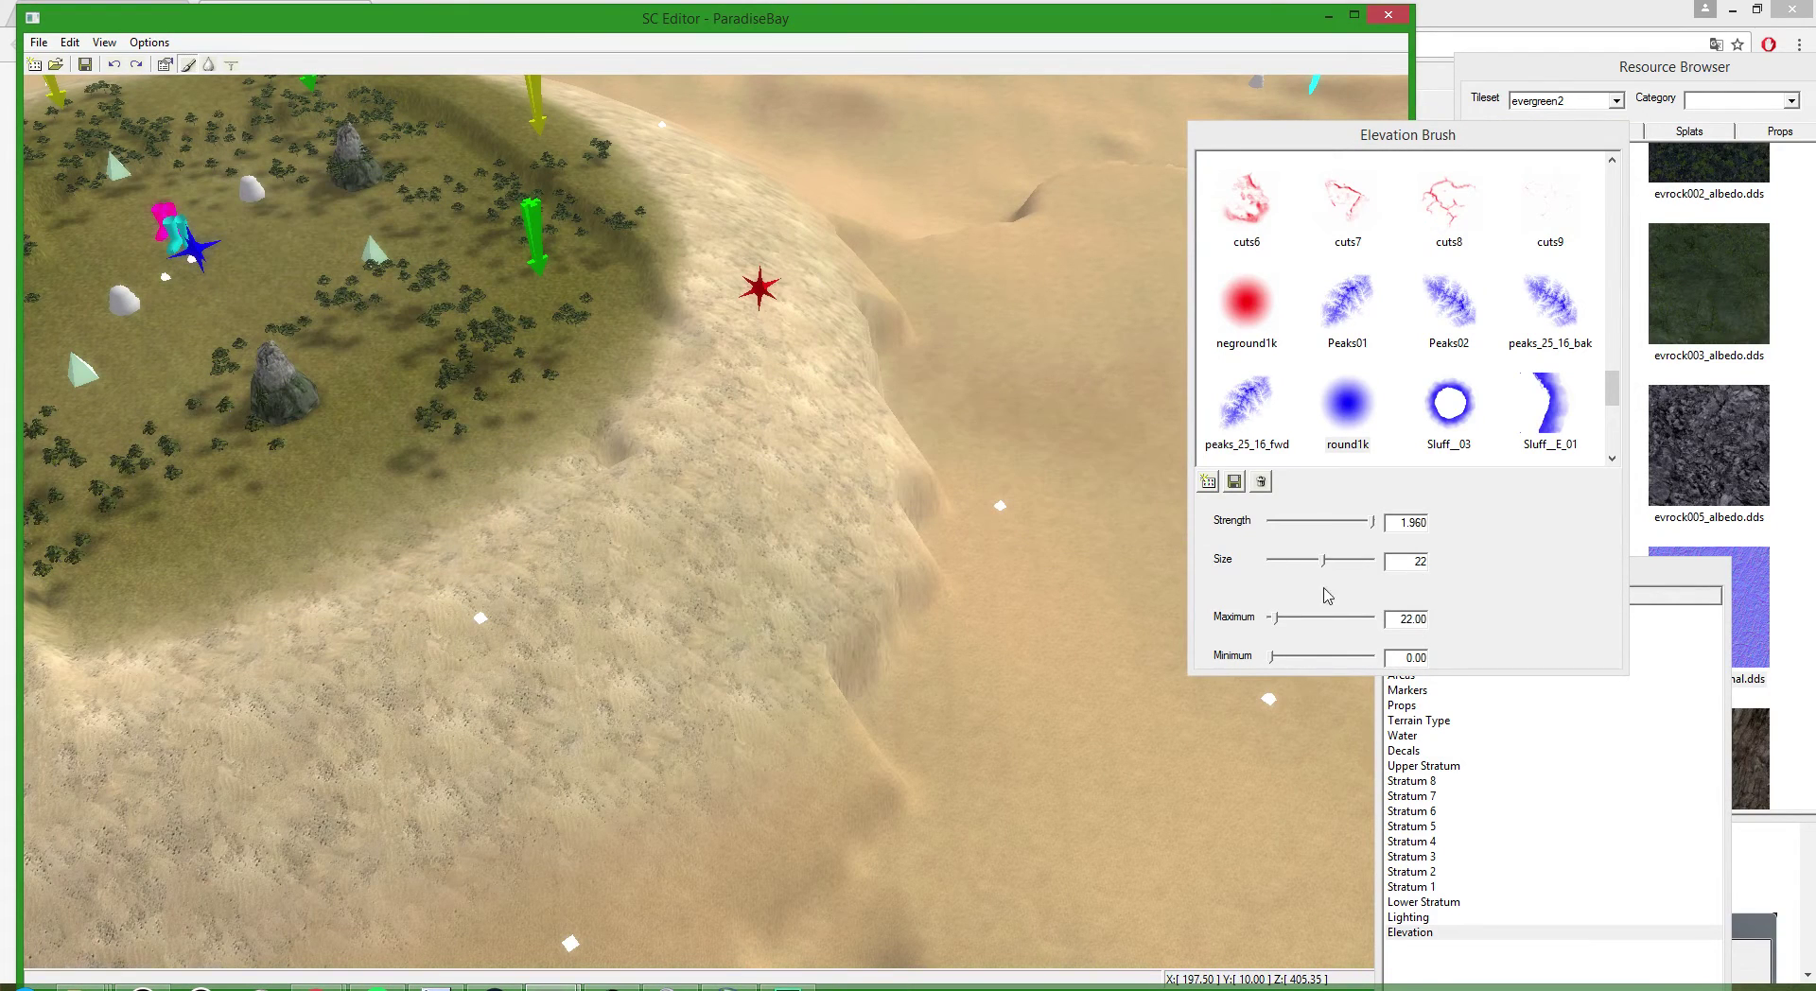
# - Set the elevation maximum to 23 and brush across the grassy hilltop to level it at that height
pyautogui.doubleClick(1397, 624)
pyautogui.press('Return')
pyautogui.moveTo(473, 295)
pyautogui.mouseDown()
pyautogui.moveTo(422, 279)
pyautogui.moveTo(367, 172)
pyautogui.moveTo(331, 184)
pyautogui.mouseUp()
pyautogui.scroll(-2, 351, 254)
pyautogui.moveTo(351, 254); pyautogui.dragTo(454, 324, button='middle')
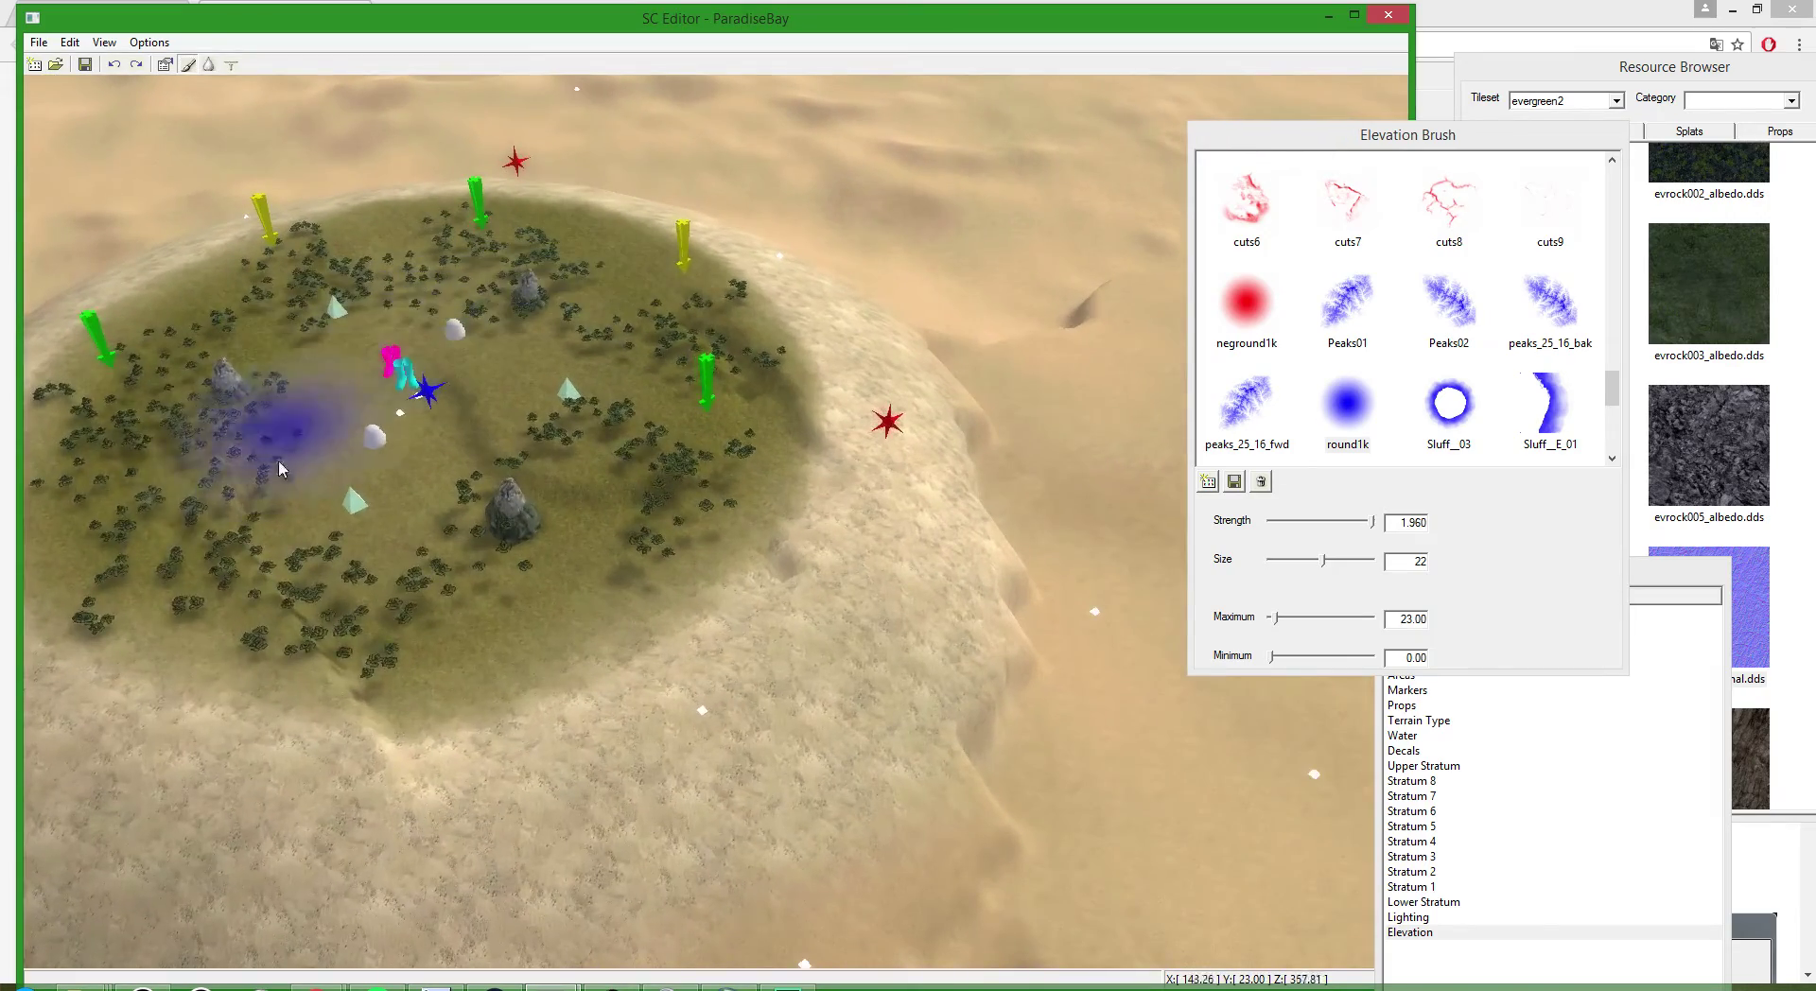
pyautogui.moveTo(280, 466)
pyautogui.mouseDown()
pyautogui.moveTo(543, 685)
pyautogui.moveTo(796, 362)
pyautogui.moveTo(328, 252)
pyautogui.moveTo(138, 632)
pyautogui.moveTo(470, 543)
pyautogui.moveTo(478, 424)
pyautogui.mouseUp()
# - Set the brush size to 10 and maximum to 22, and paint a ledge along the slope just outside the grassy hilltop
pyautogui.scroll(1, 955, 564)
pyautogui.scroll(5, 993, 511)
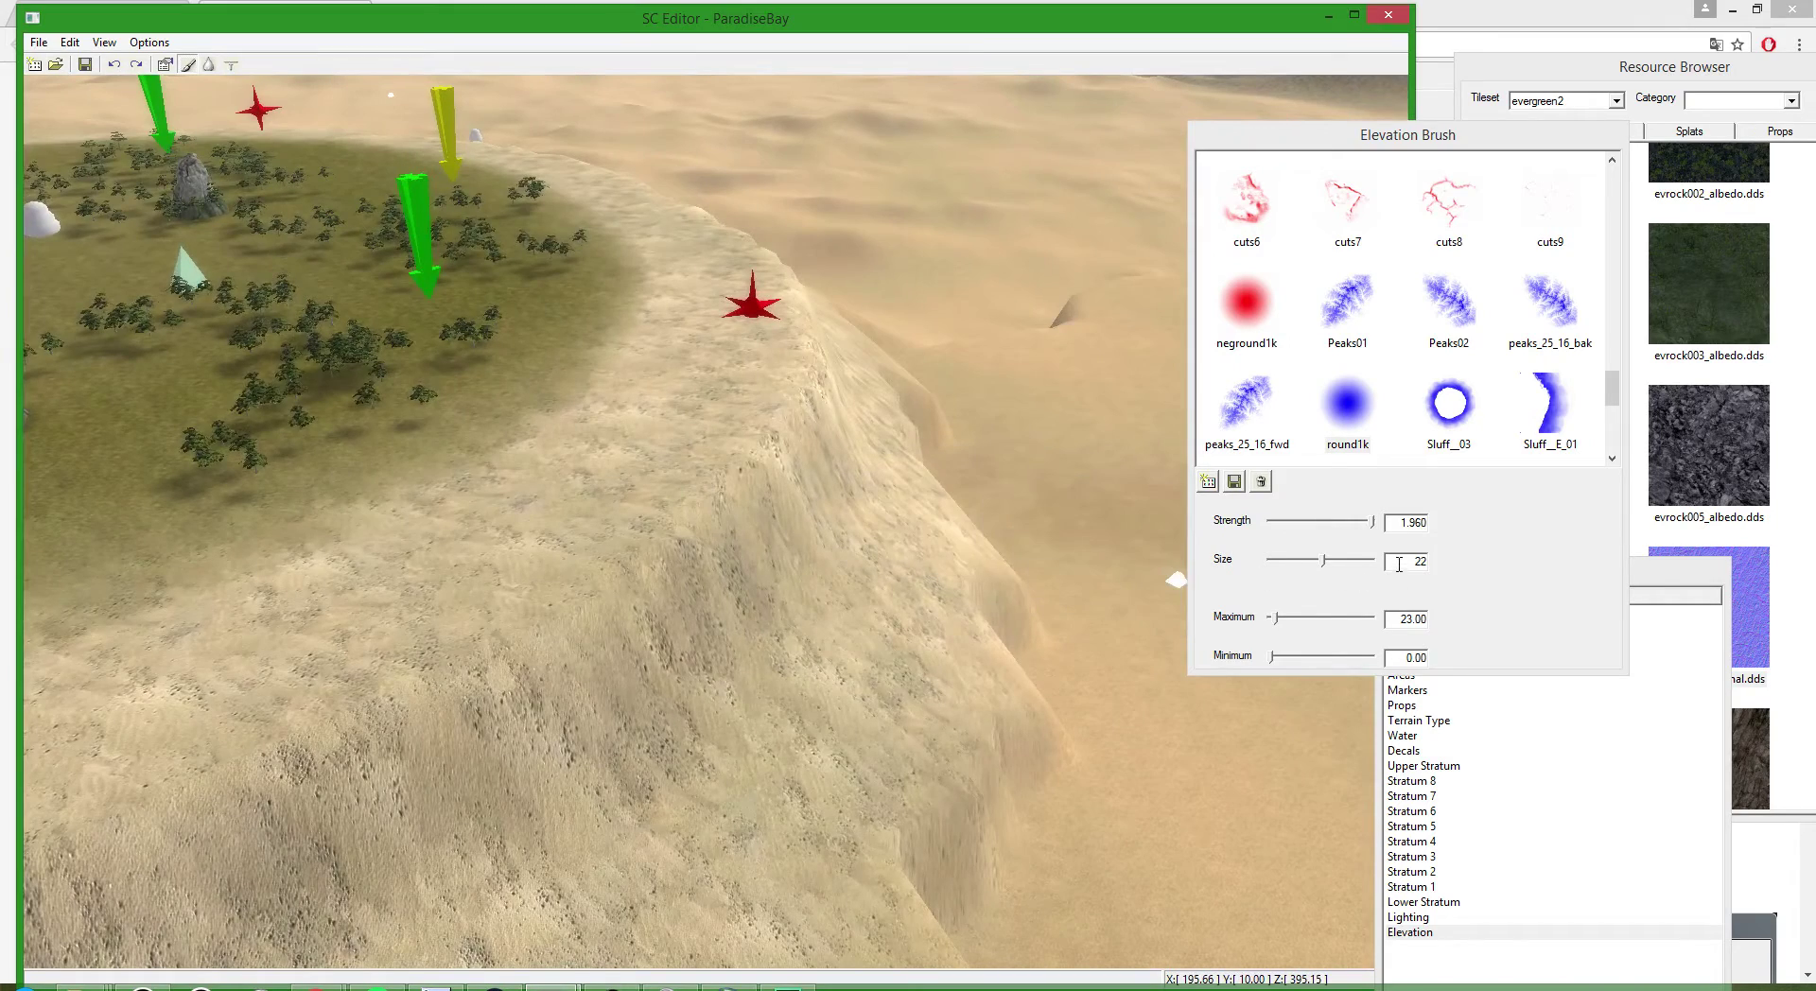
pyautogui.doubleClick(1399, 562)
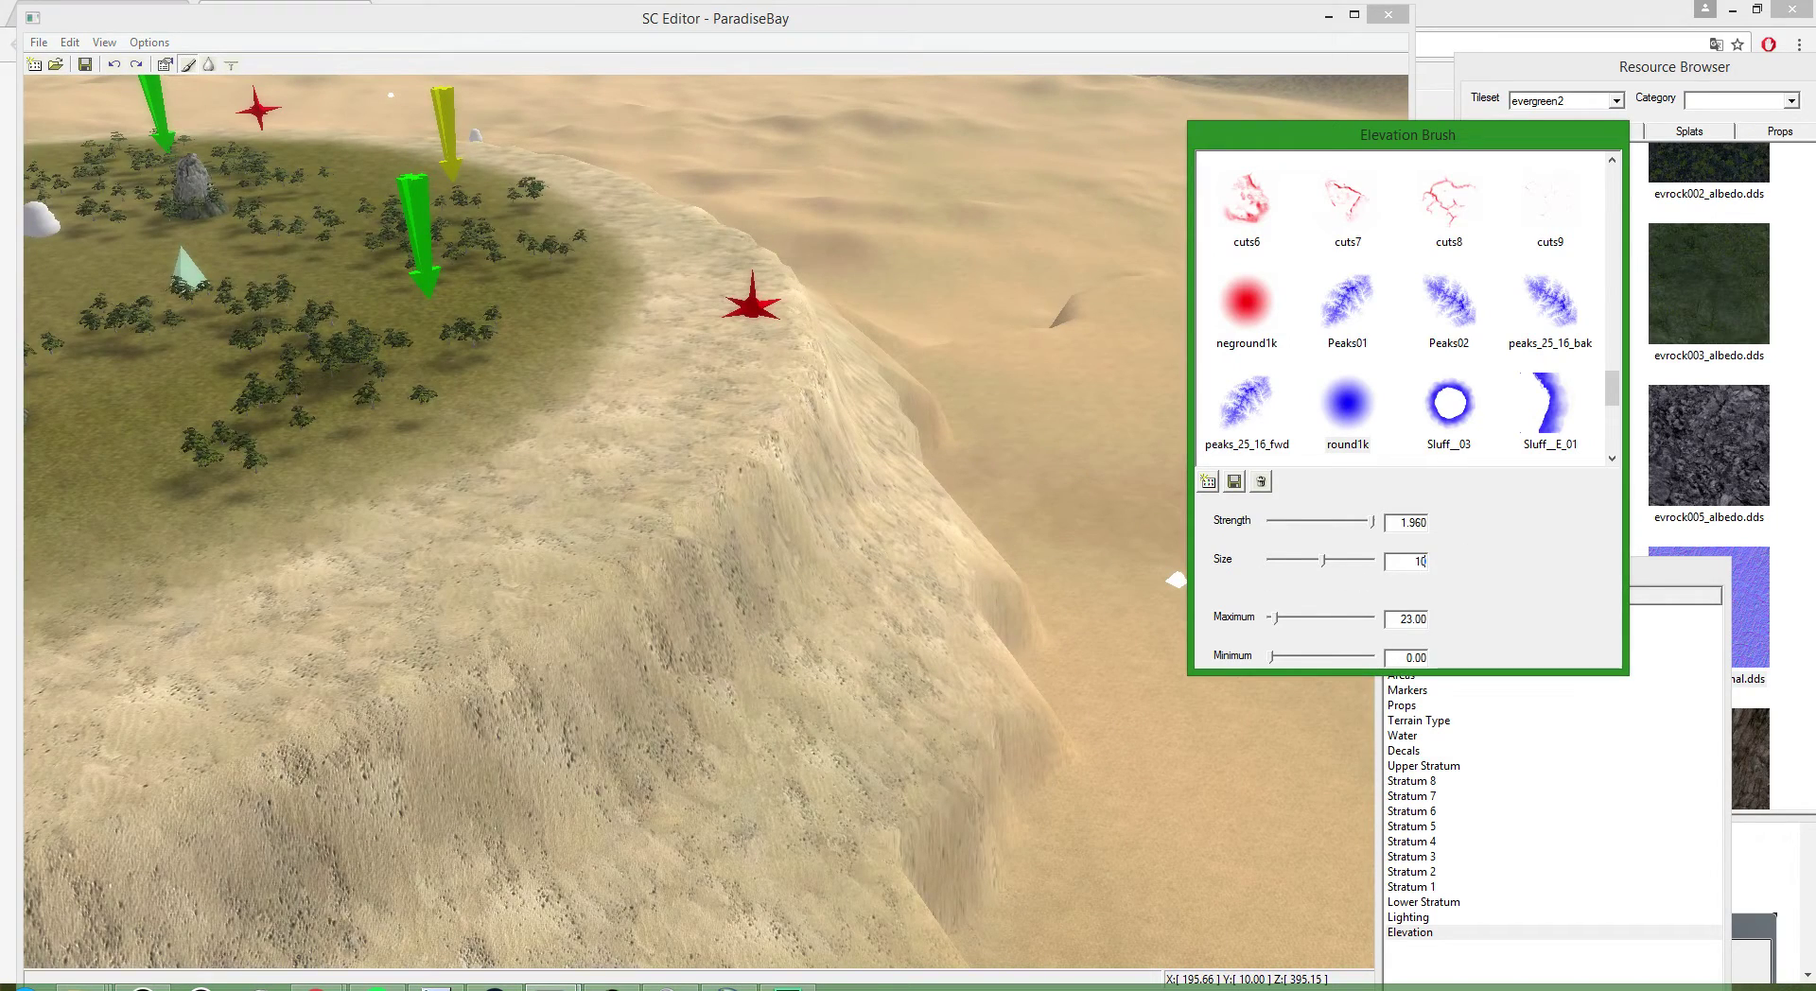
pyautogui.click(640, 475)
pyautogui.scroll(-1, 640, 510)
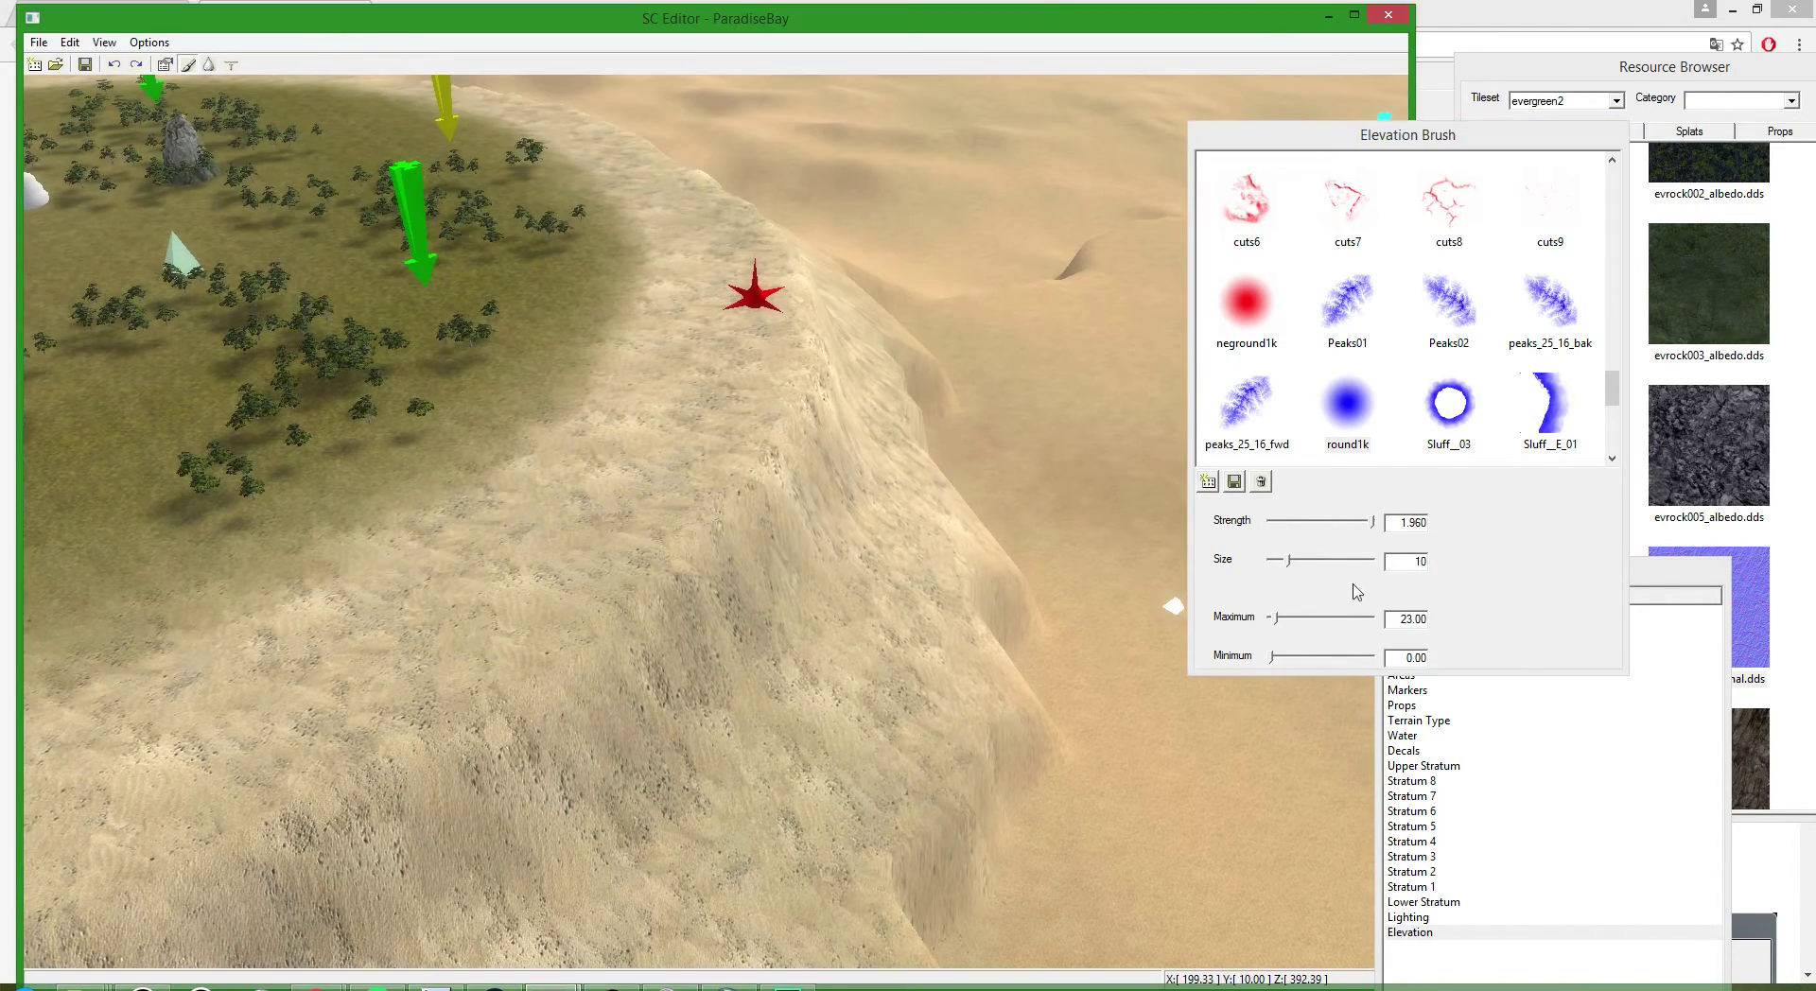
pyautogui.doubleClick(1403, 617)
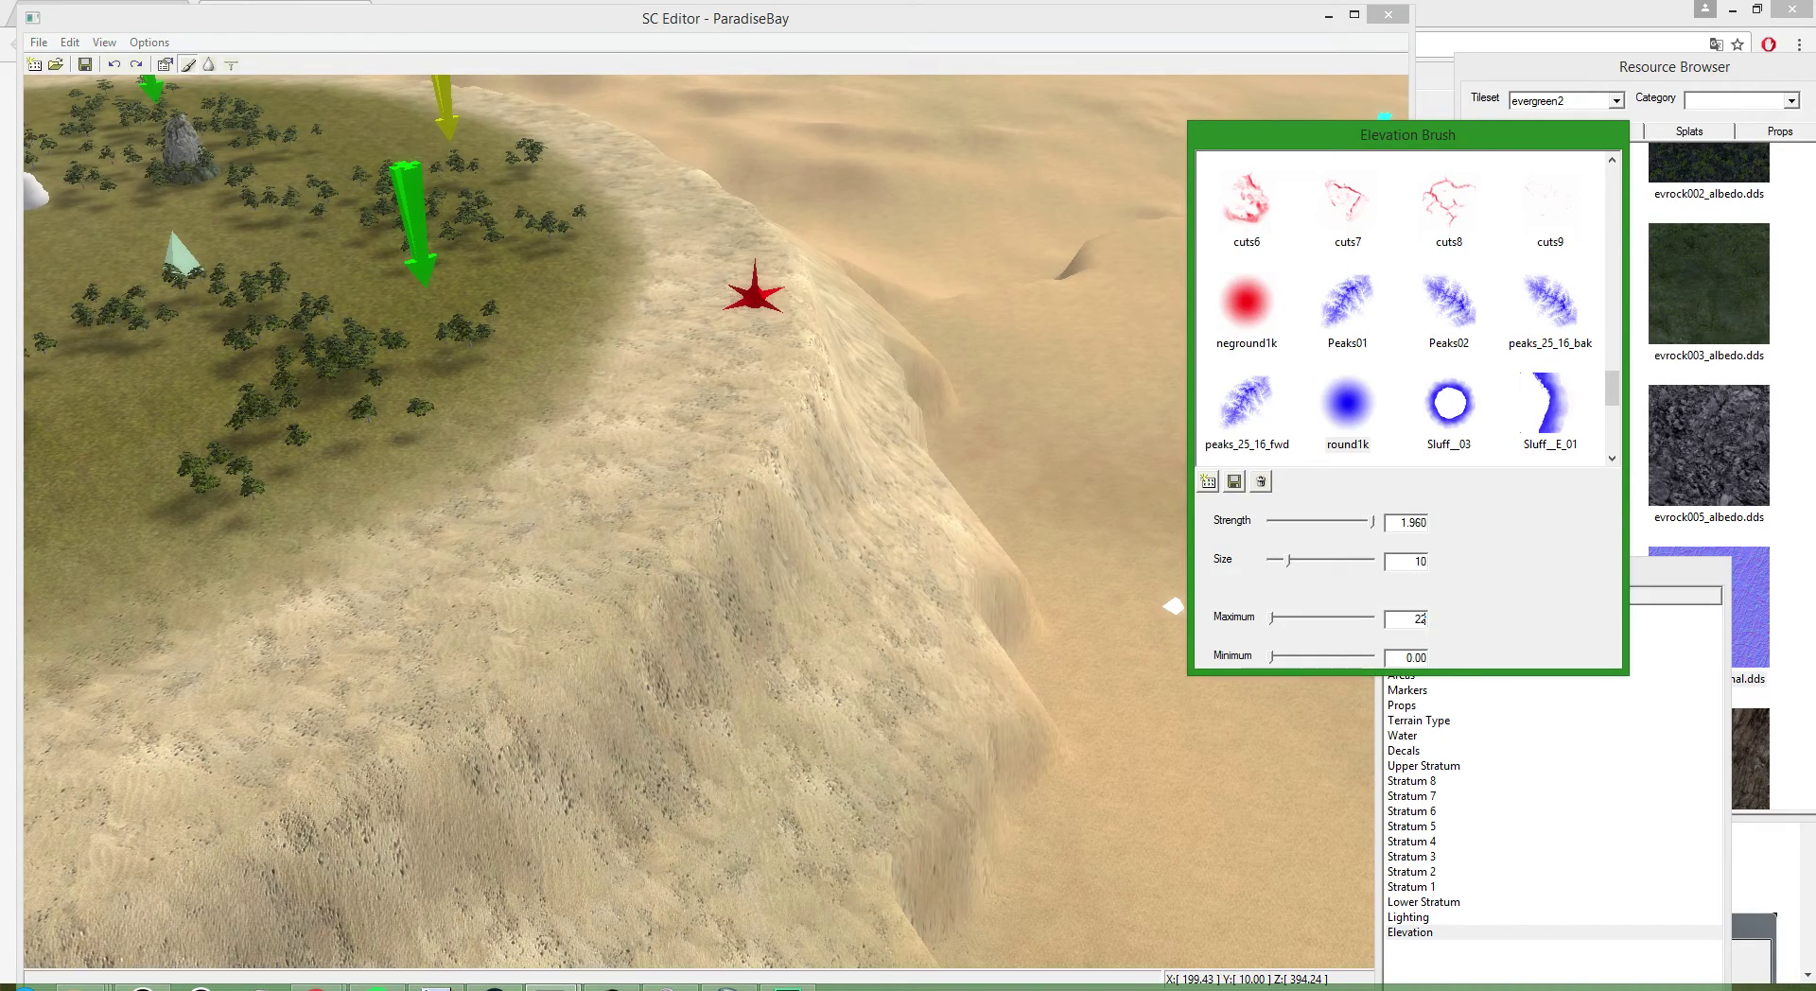
pyautogui.click(710, 486)
pyautogui.scroll(1, 710, 486)
pyautogui.scroll(-2, 582, 615)
pyautogui.moveTo(454, 742)
pyautogui.mouseDown()
pyautogui.moveTo(552, 775)
pyautogui.moveTo(747, 570)
pyautogui.moveTo(811, 409)
pyautogui.moveTo(803, 272)
pyautogui.moveTo(722, 146)
pyautogui.mouseUp()
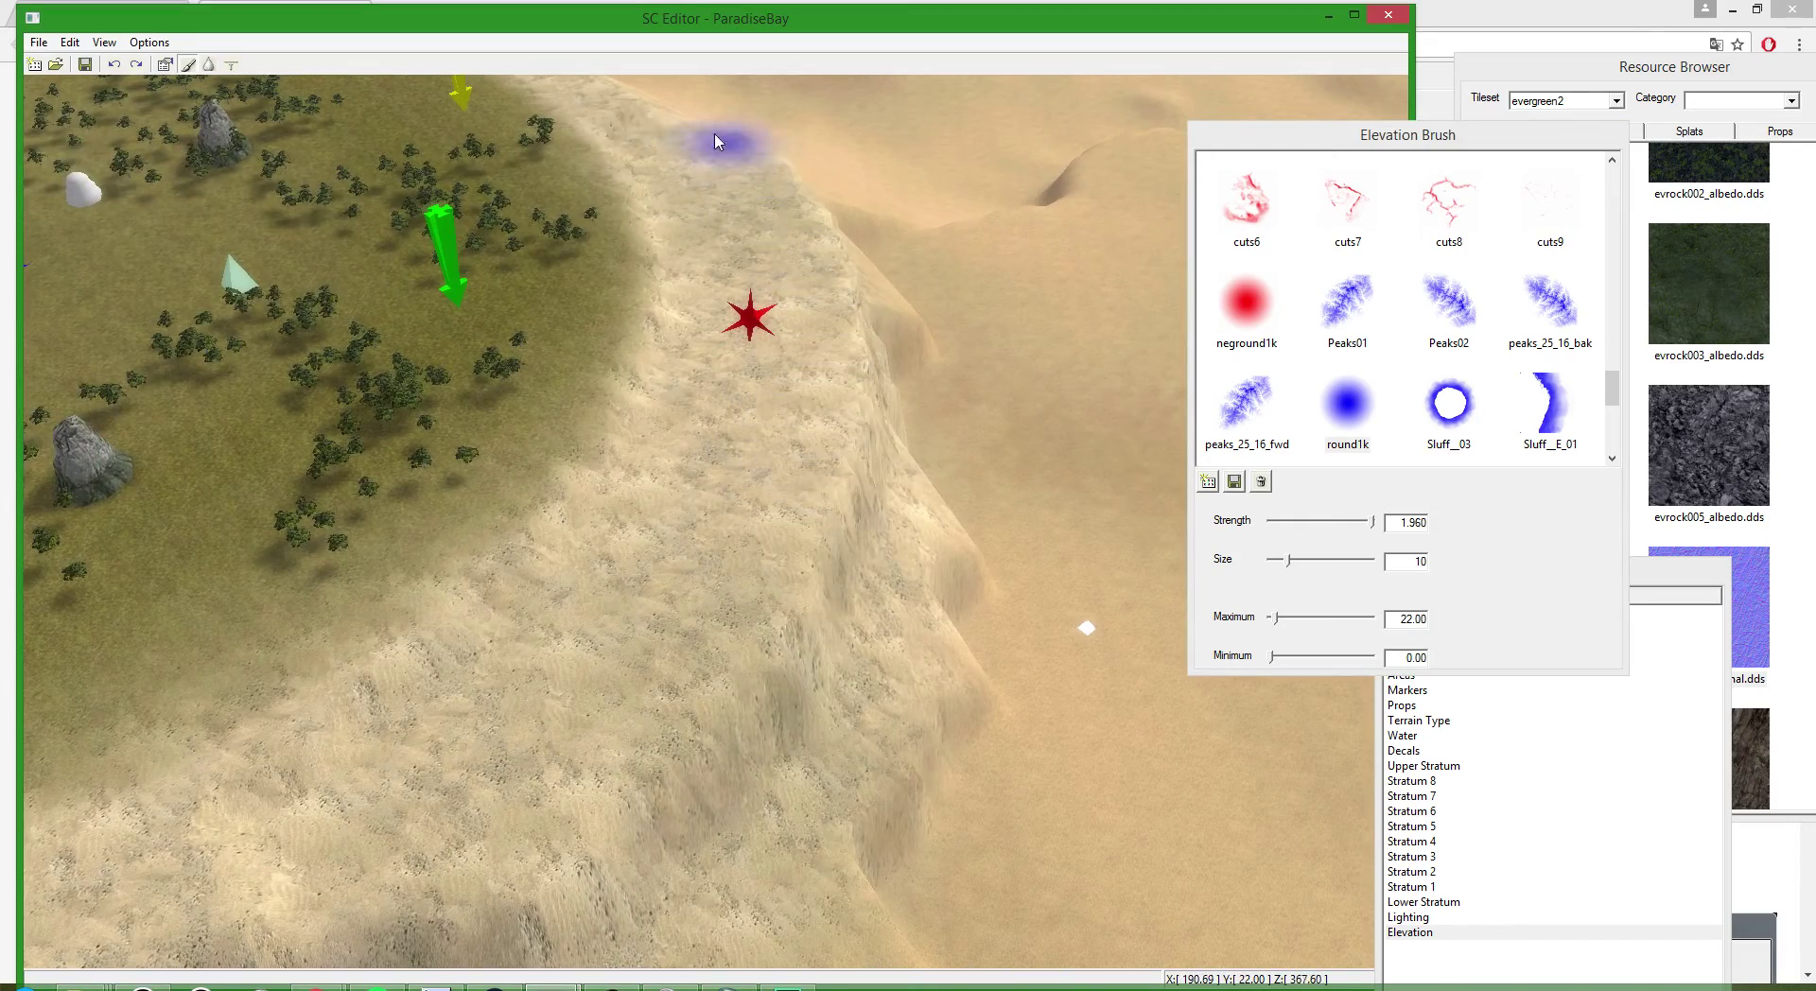
# - Set the brush maximum to 21 and size to 8, and paint the next lower ledge along the hill's outer edge
pyautogui.press('space')
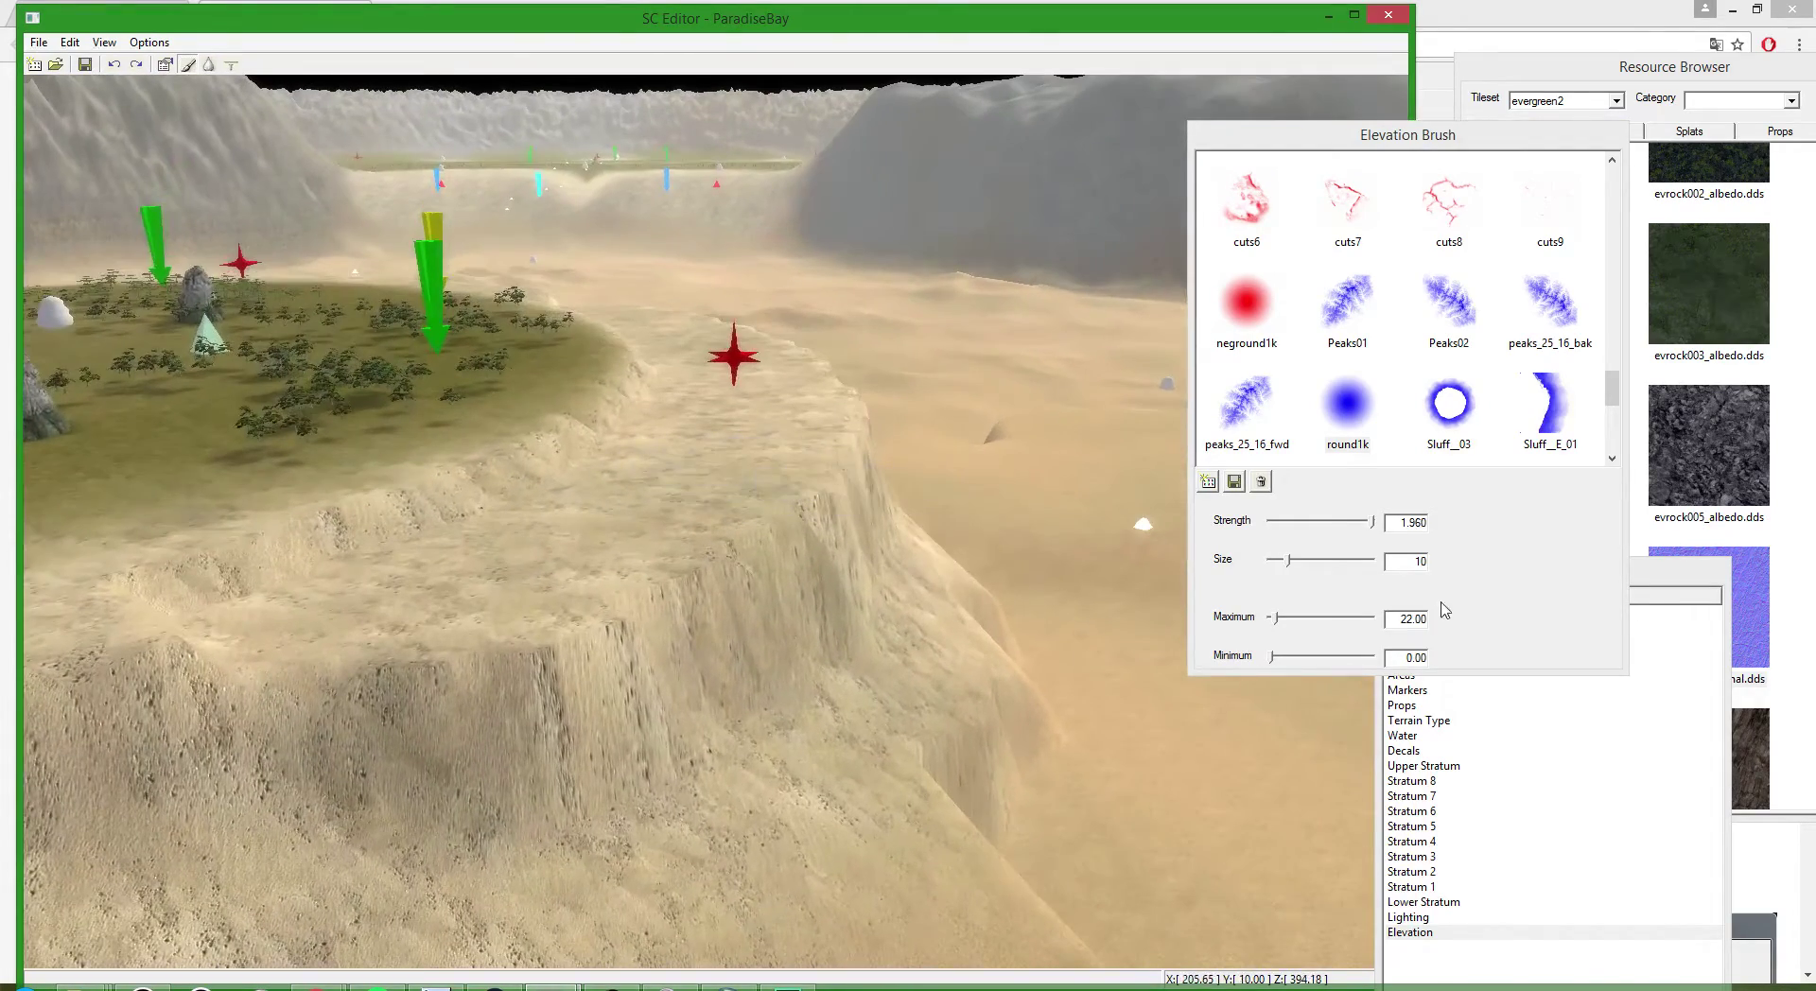
pyautogui.moveTo(1396, 617); pyautogui.dragTo(1426, 618)
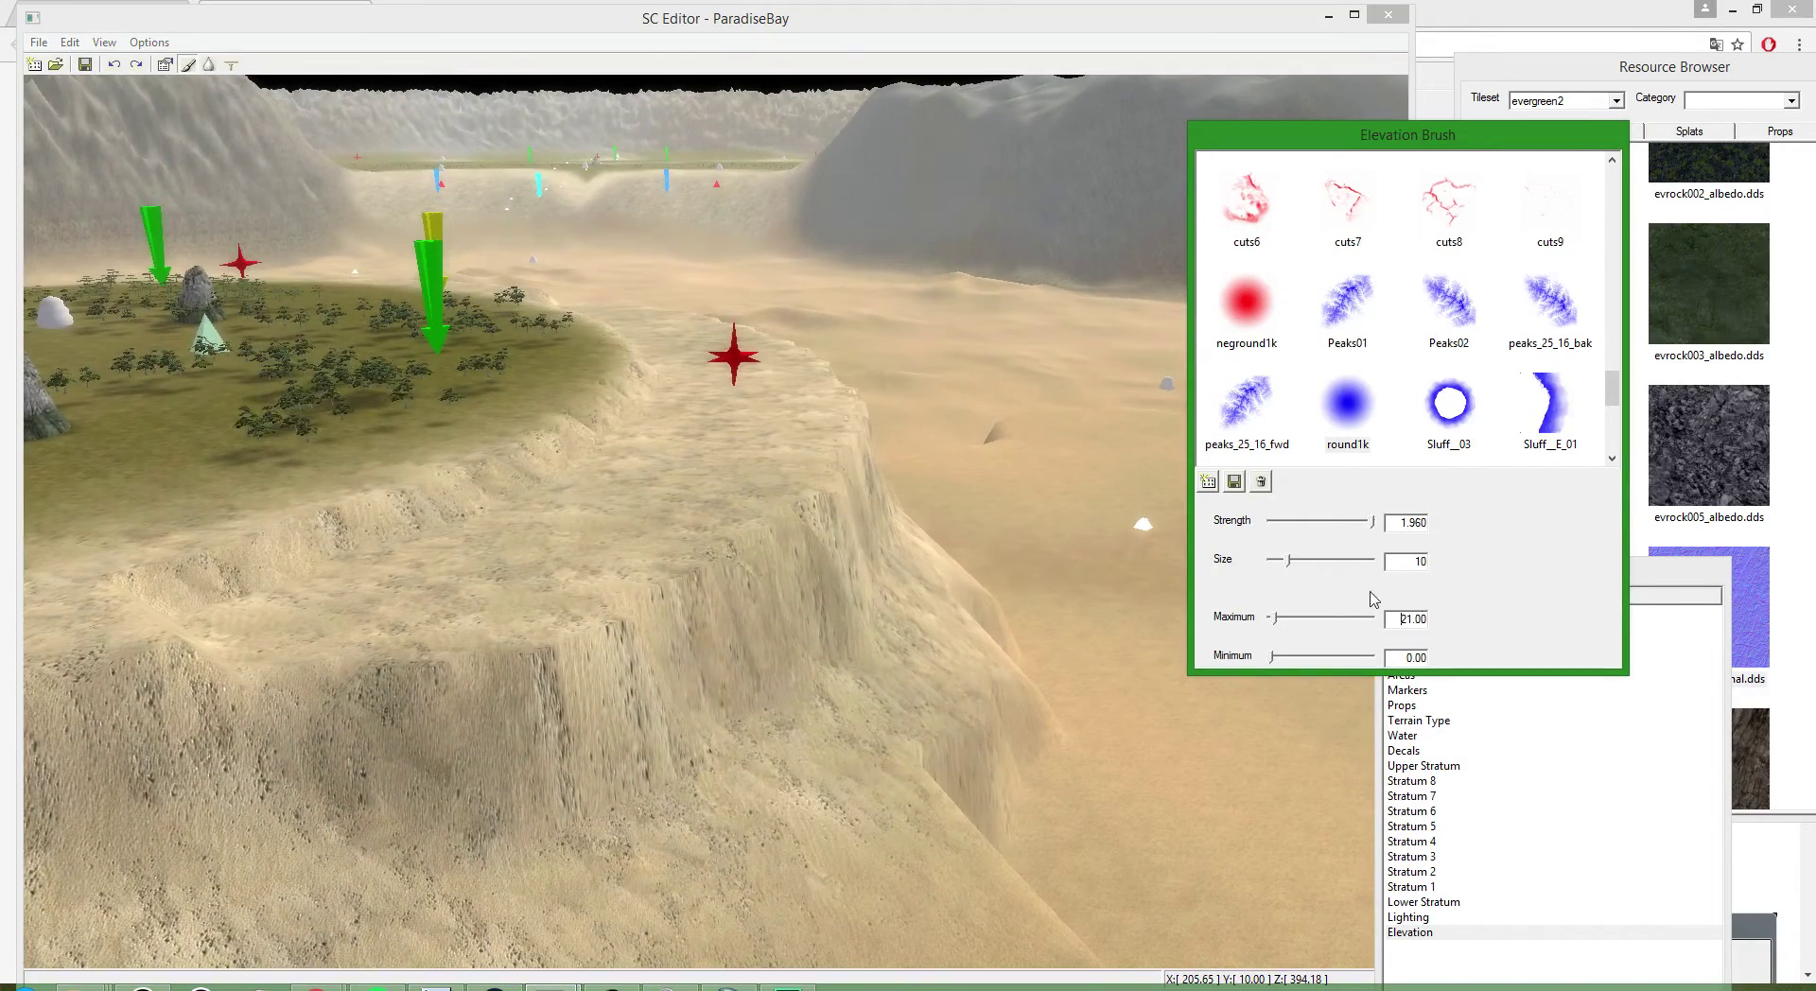
pyautogui.scroll(3, 874, 633)
pyautogui.doubleClick(1424, 562)
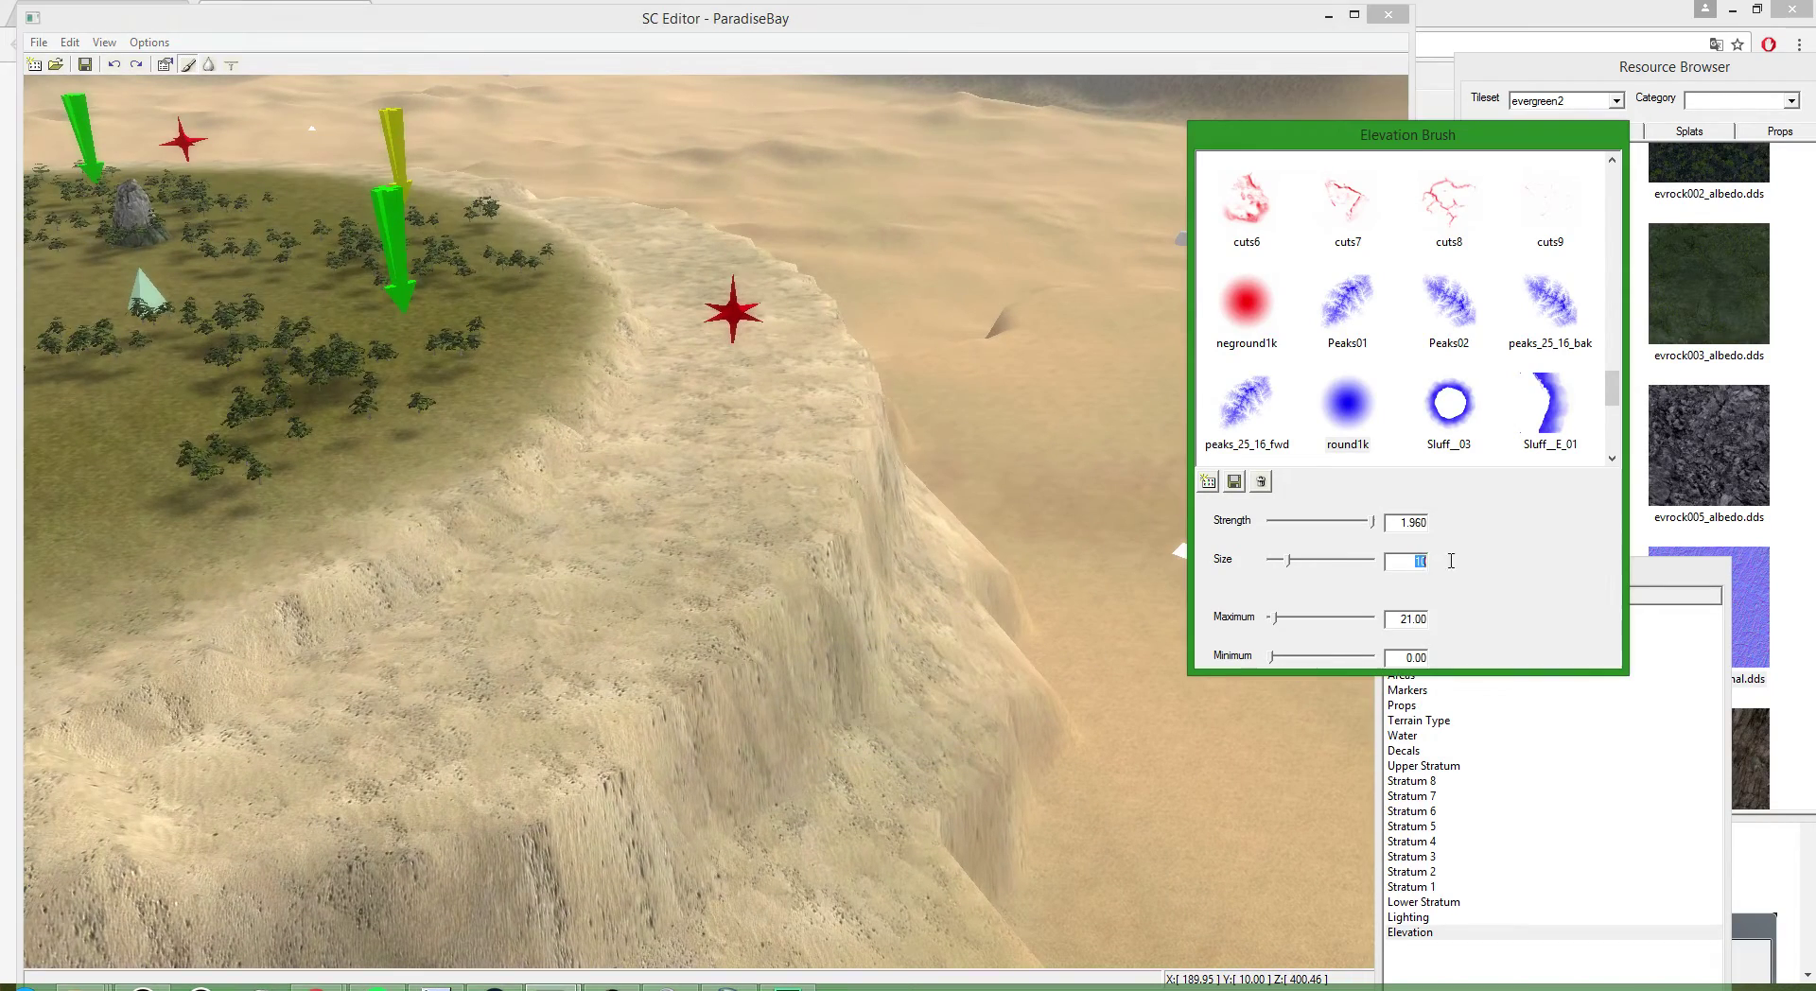
pyautogui.moveTo(932, 624)
pyautogui.mouseDown()
pyautogui.moveTo(547, 798)
pyautogui.moveTo(775, 597)
pyautogui.moveTo(855, 368)
pyautogui.moveTo(809, 260)
pyautogui.mouseUp()
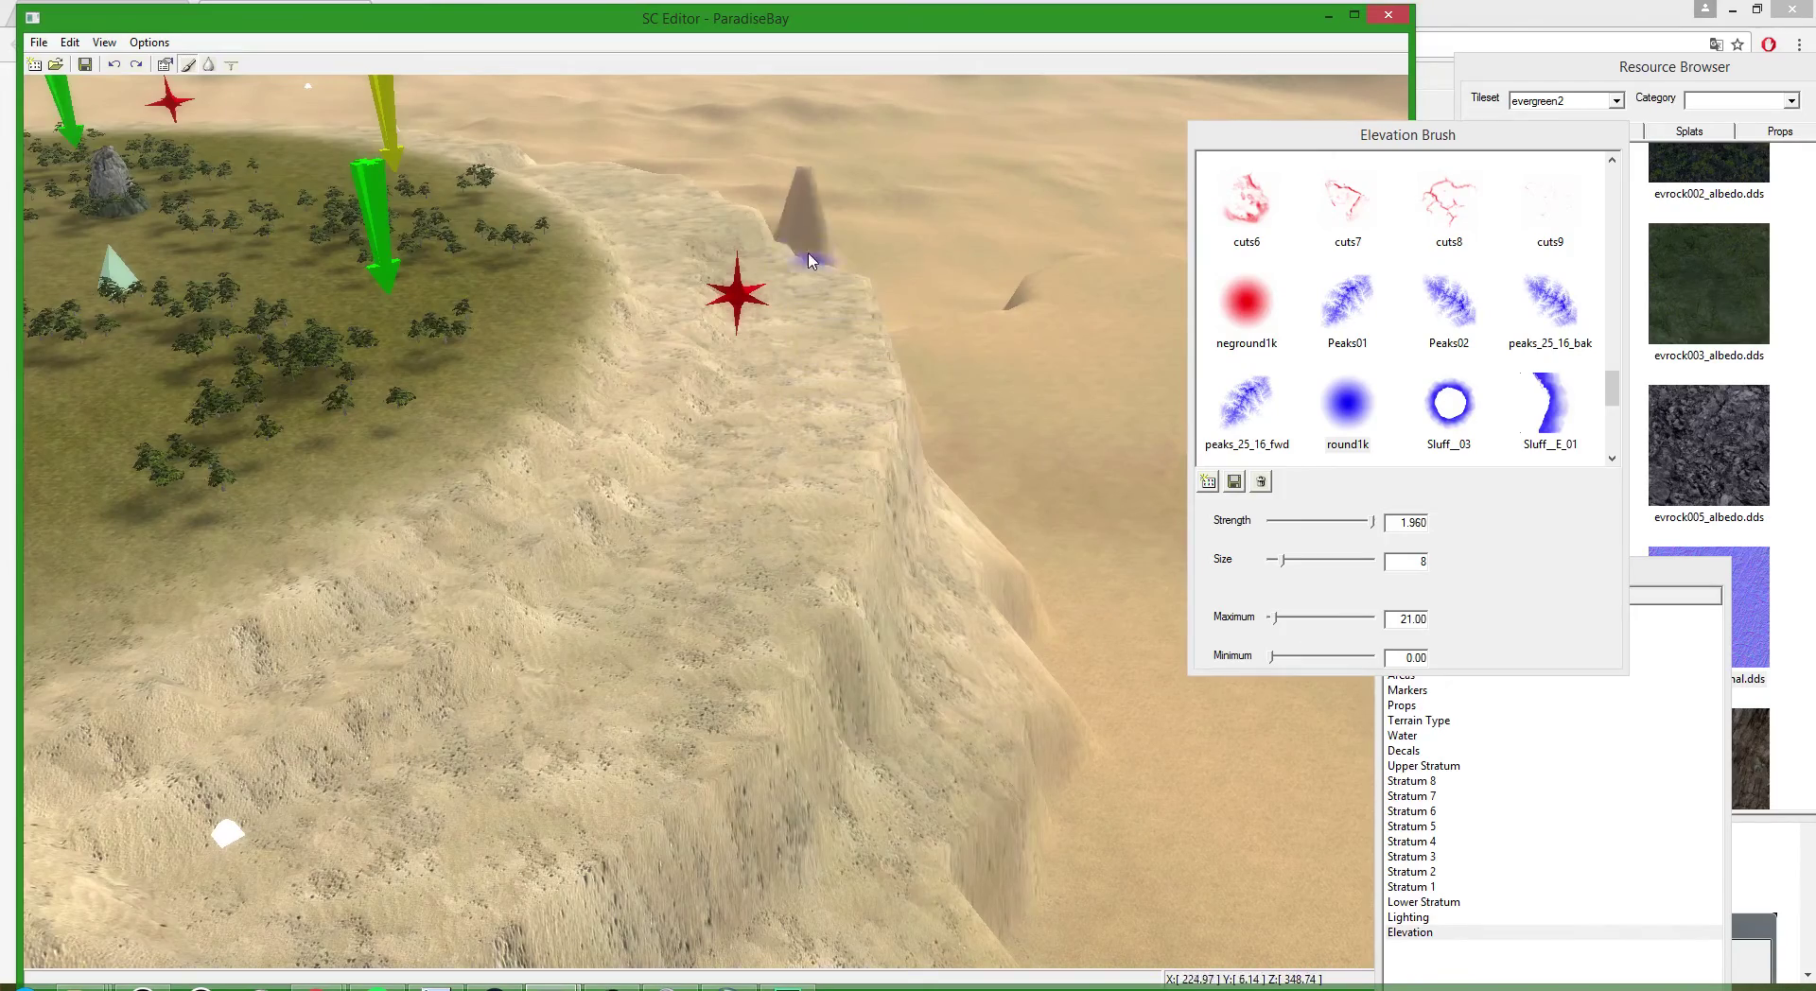
pyautogui.scroll(3, 881, 348)
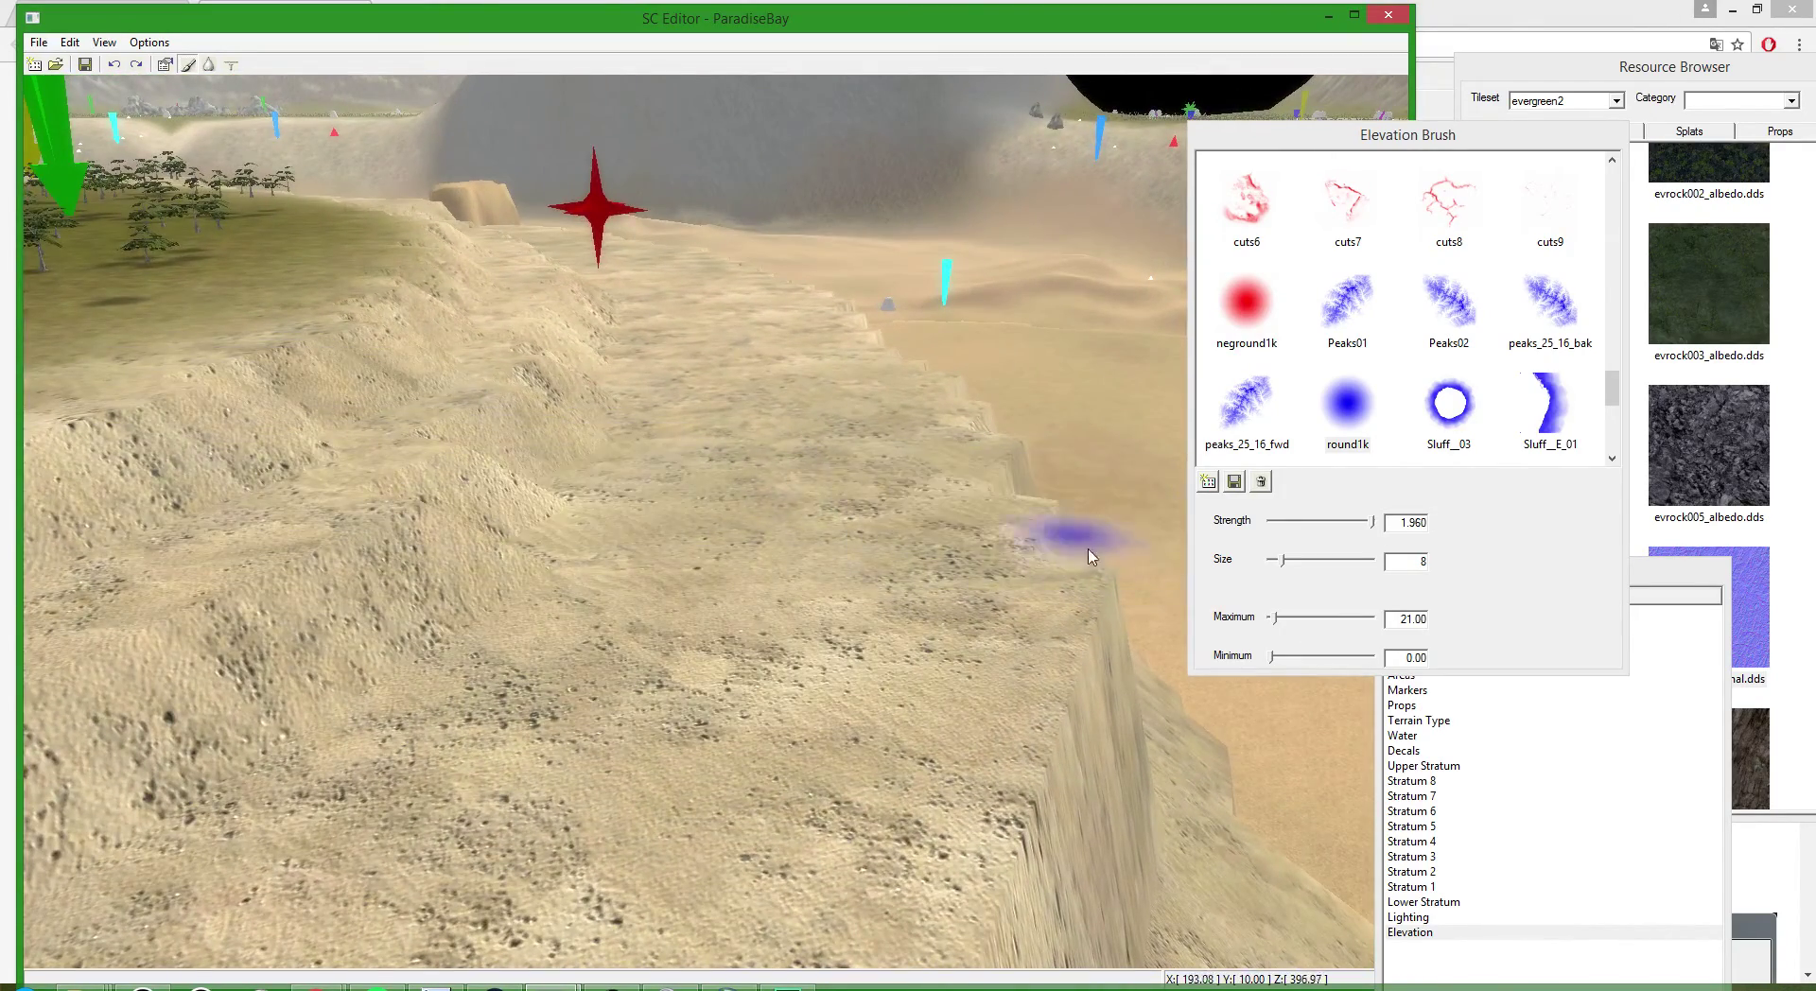
pyautogui.scroll(-4, 1050, 560)
pyautogui.scroll(4, 984, 645)
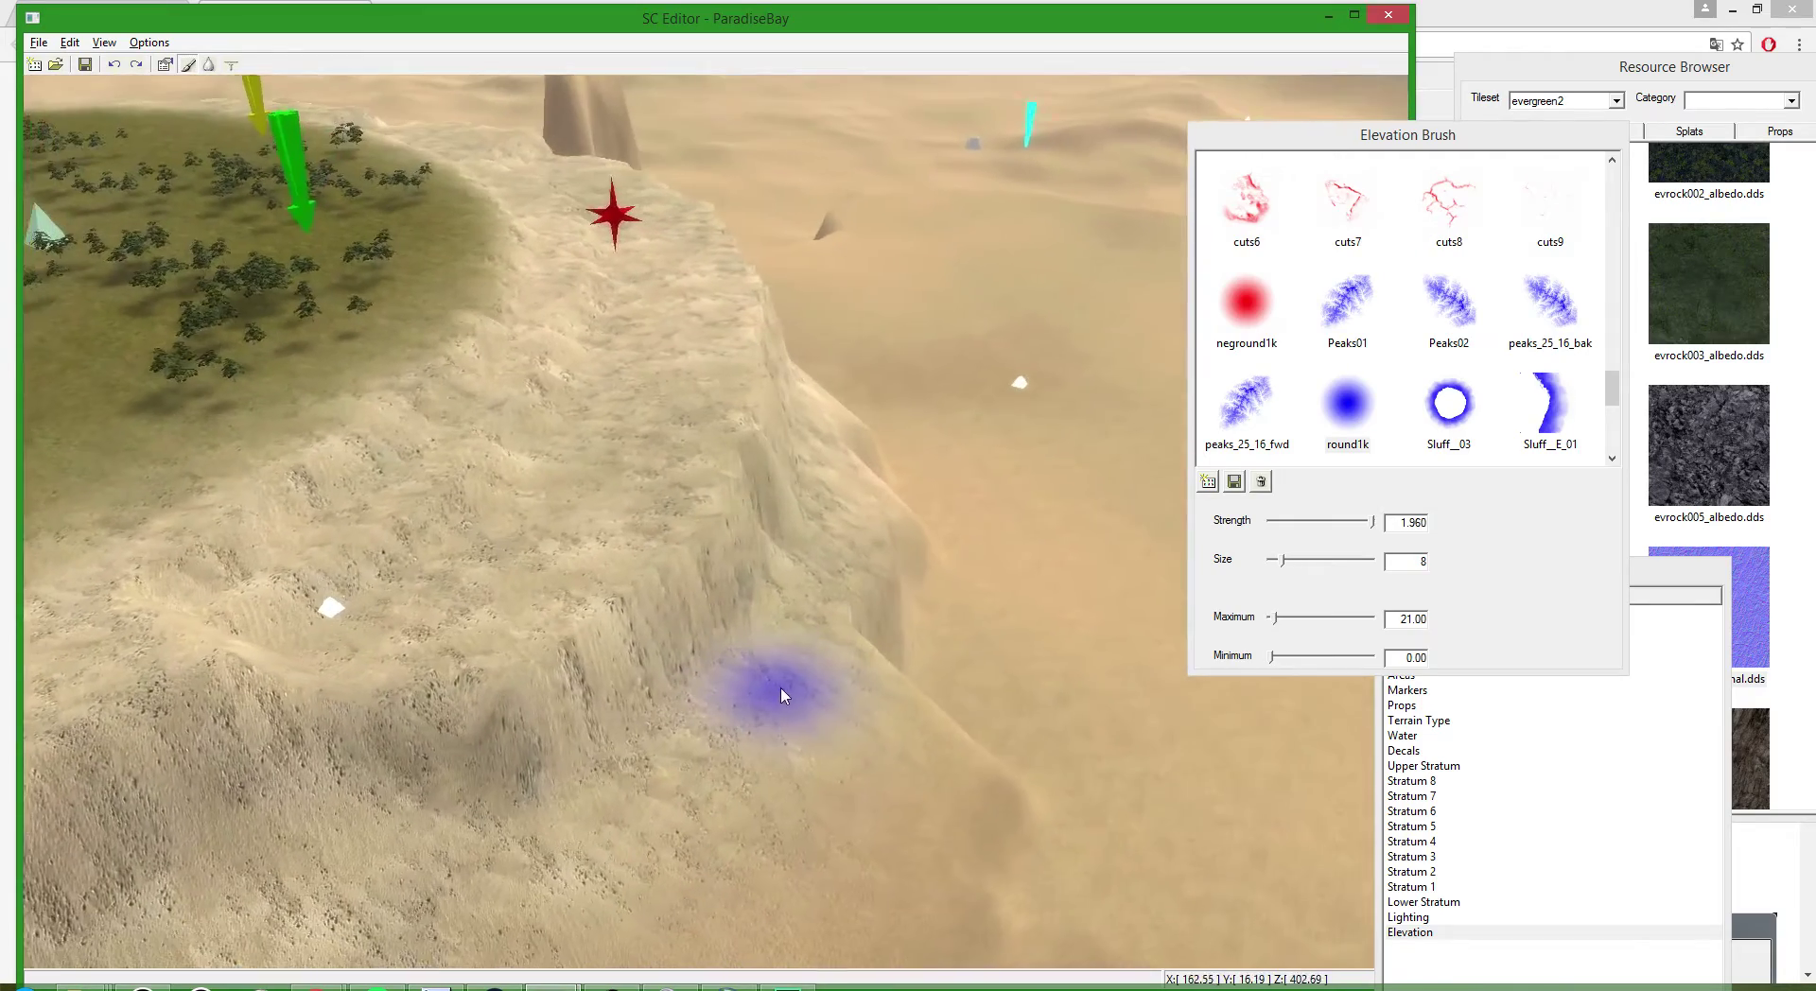
pyautogui.scroll(3, 417, 468)
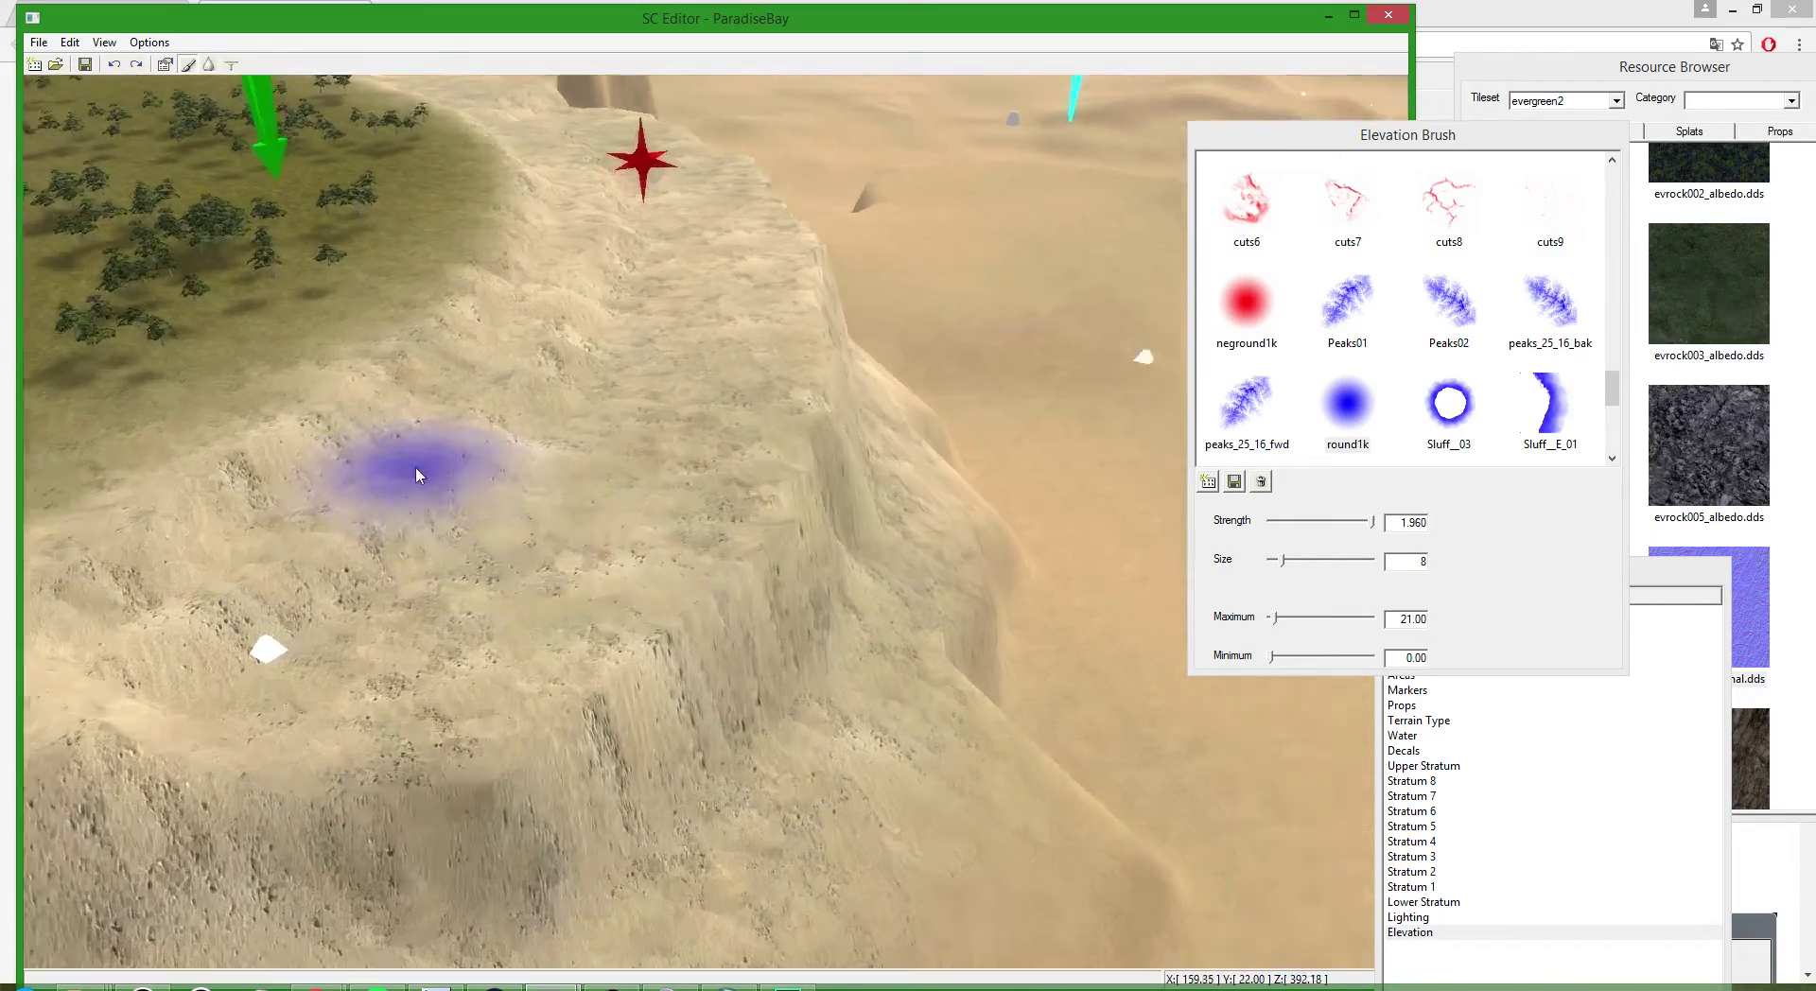
pyautogui.moveTo(498, 501); pyautogui.dragTo(548, 448, button='middle')
pyautogui.scroll(-4, 557, 450)
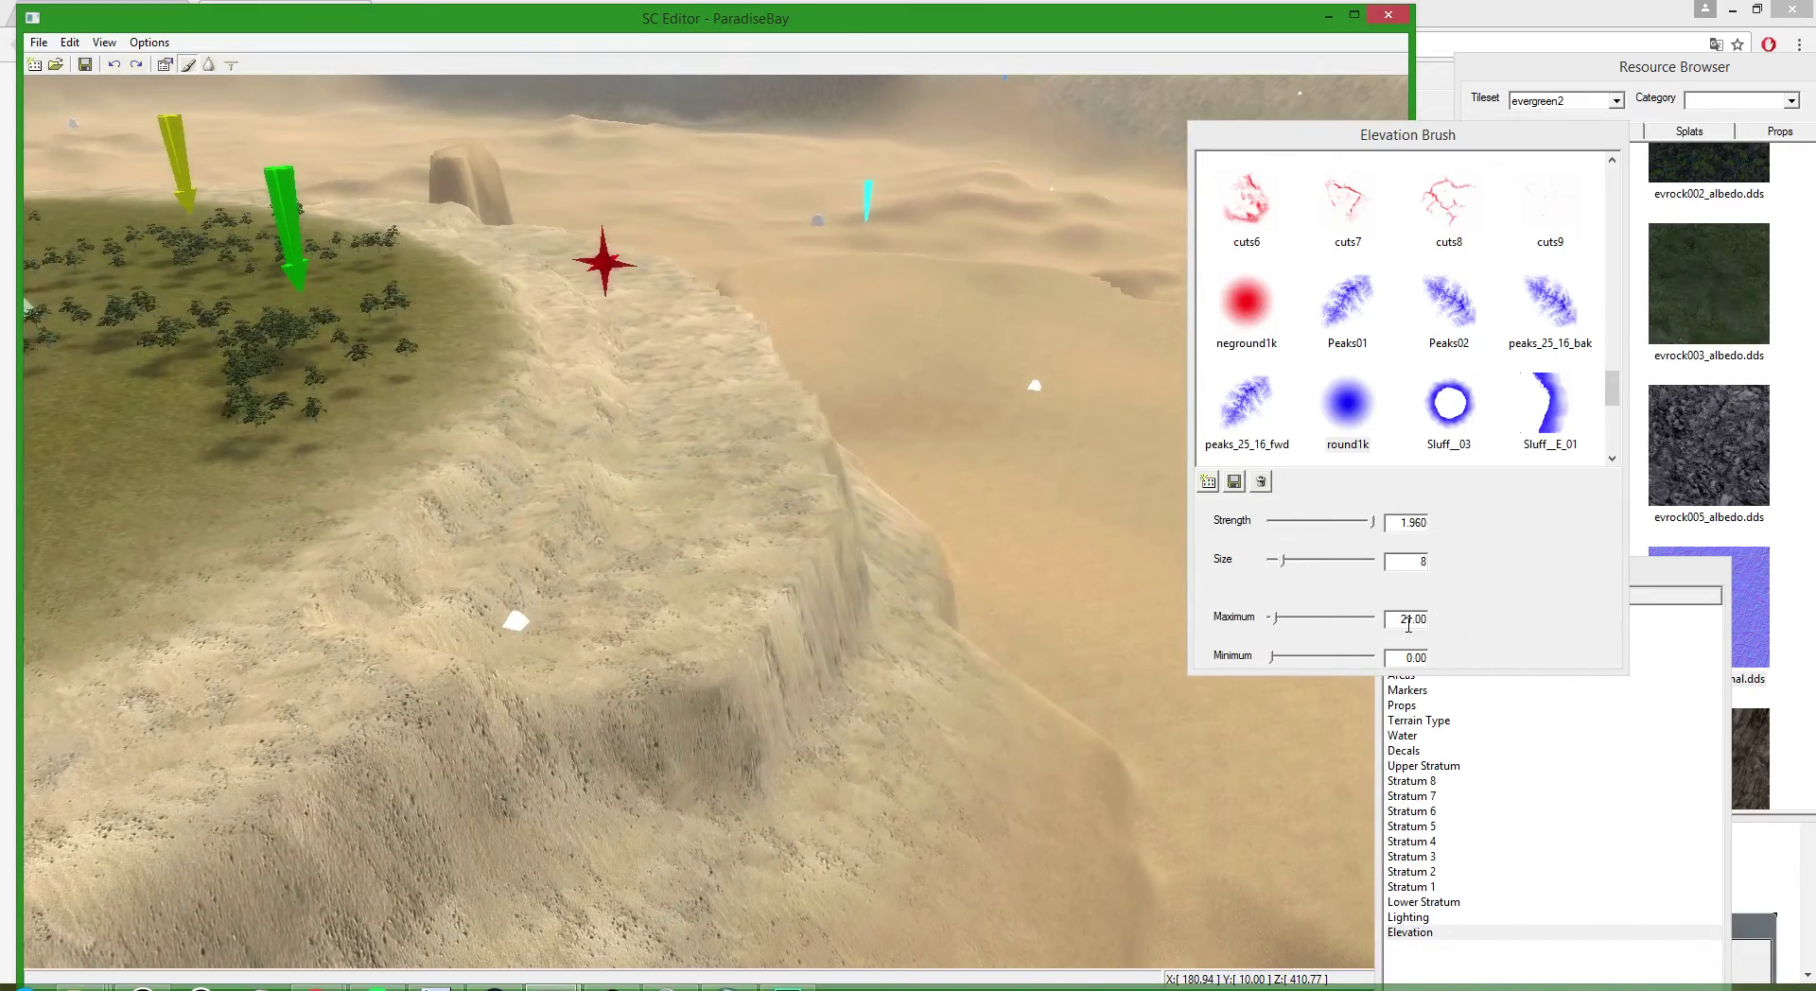
# - Set the elevation maximum to 20 and paint another ledge outside the previous one, extending it around the front of the hill
pyautogui.doubleClick(1408, 621)
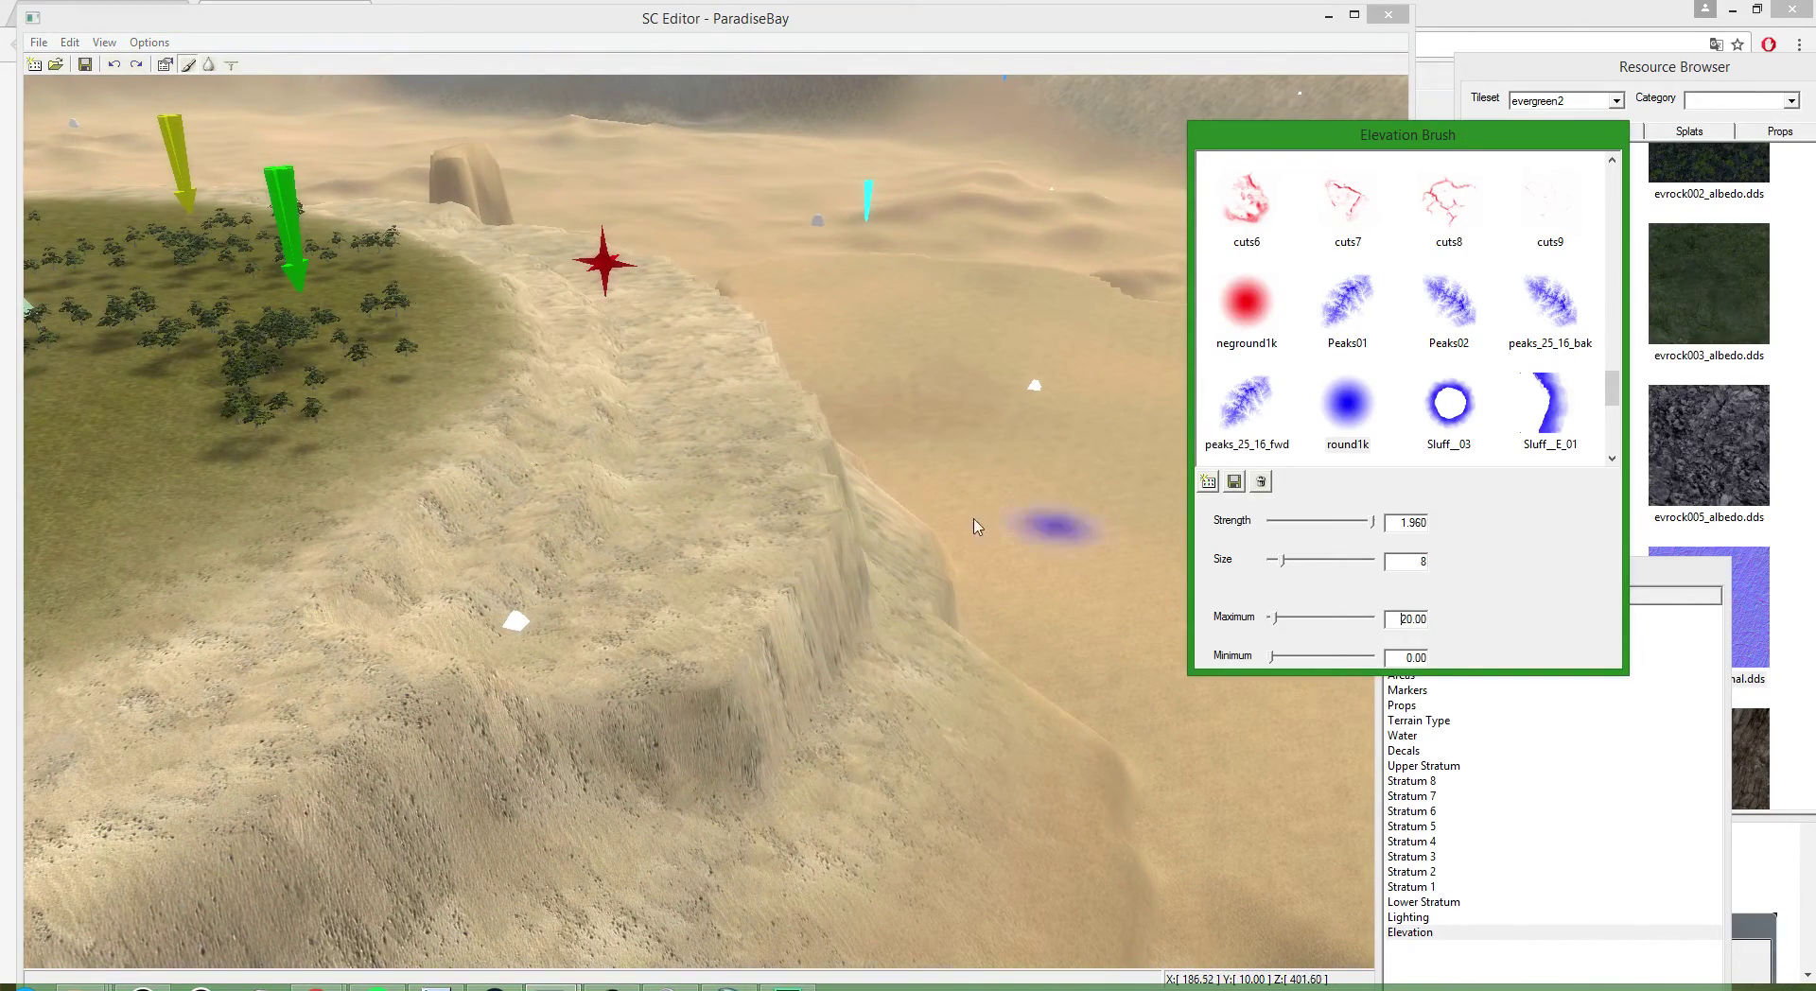
pyautogui.moveTo(975, 520); pyautogui.dragTo(625, 669, button='middle')
pyautogui.moveTo(625, 669)
pyautogui.mouseDown()
pyautogui.moveTo(729, 738)
pyautogui.moveTo(892, 575)
pyautogui.moveTo(929, 379)
pyautogui.moveTo(870, 186)
pyautogui.mouseUp()
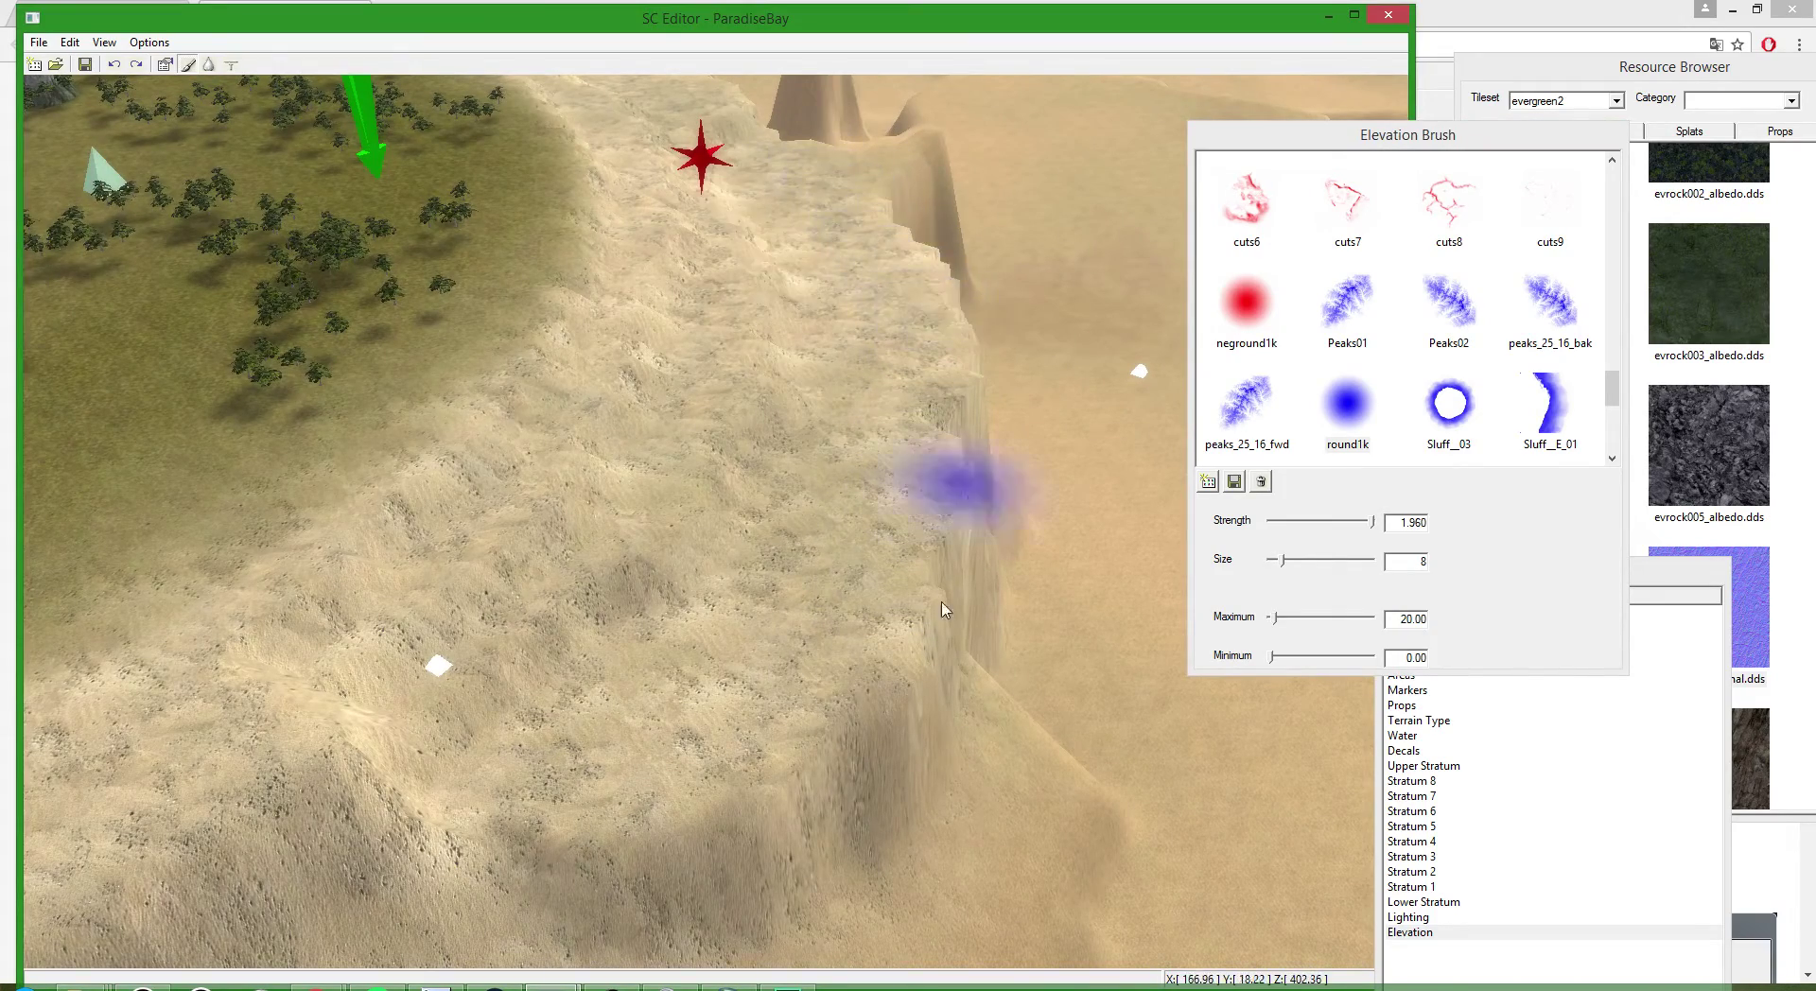
pyautogui.scroll(-5, 943, 610)
pyautogui.scroll(2, 750, 567)
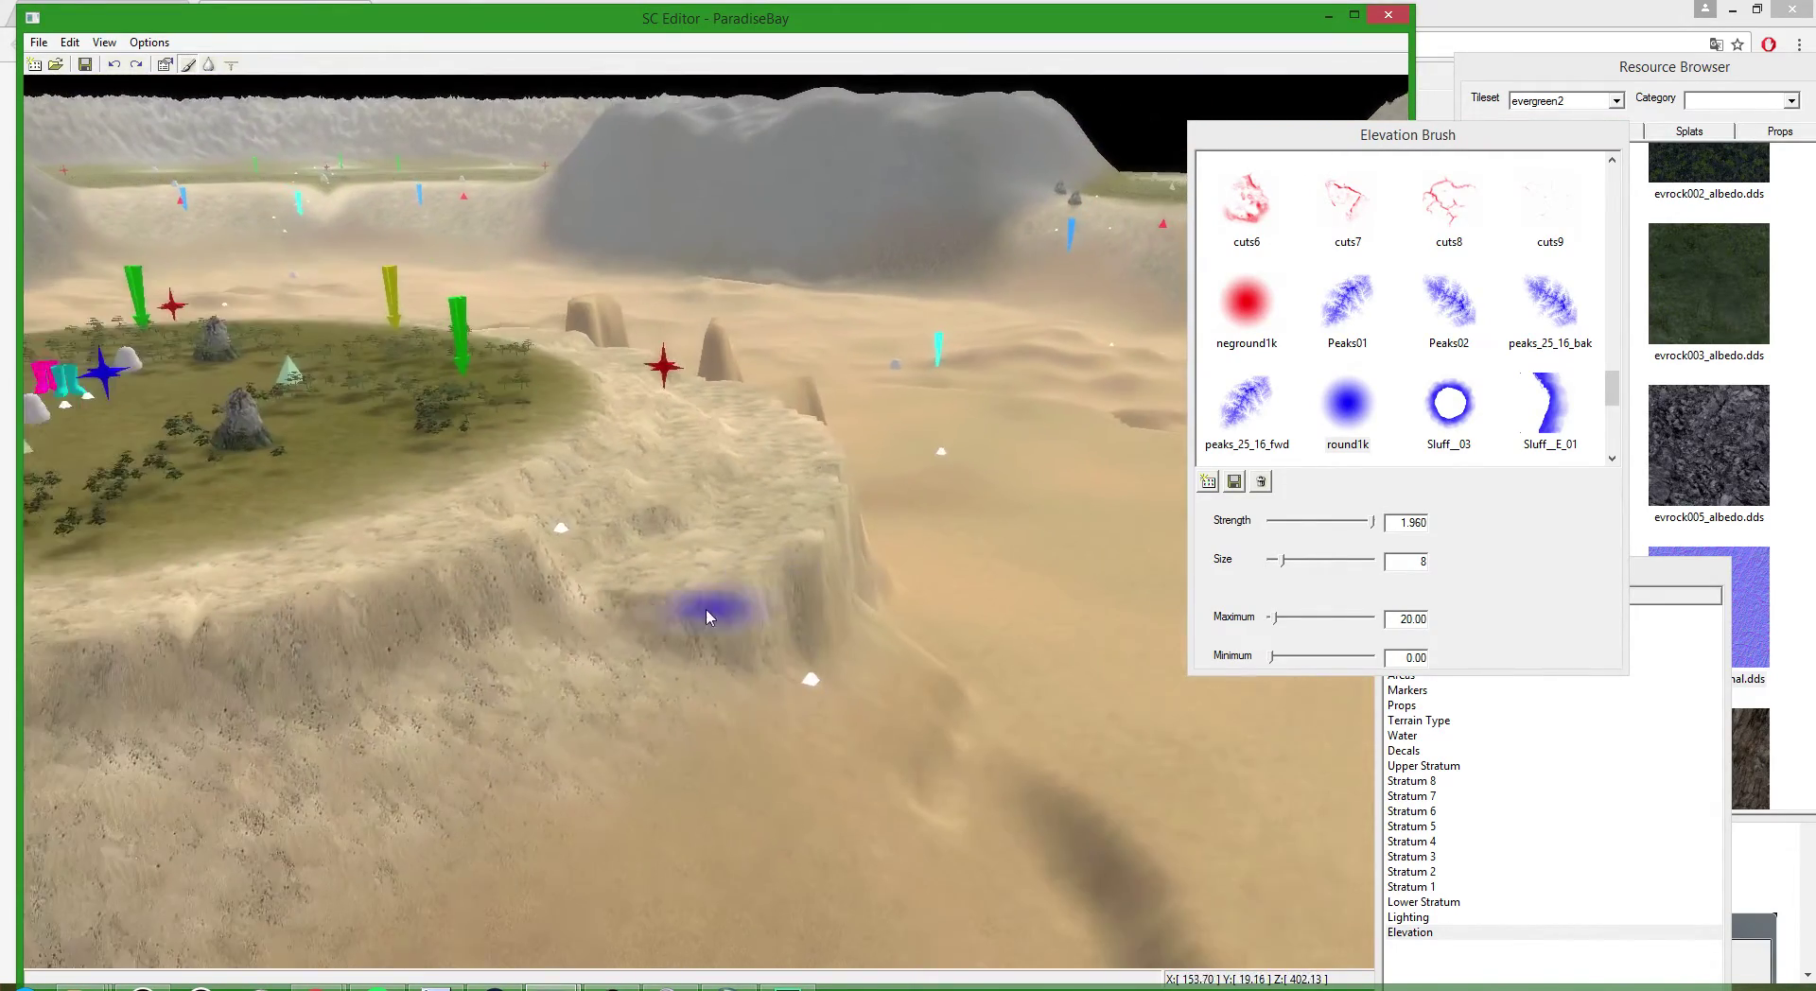
pyautogui.moveTo(710, 617)
pyautogui.mouseDown()
pyautogui.moveTo(616, 656)
pyautogui.moveTo(811, 530)
pyautogui.moveTo(628, 640)
pyautogui.moveTo(841, 576)
pyautogui.mouseUp()
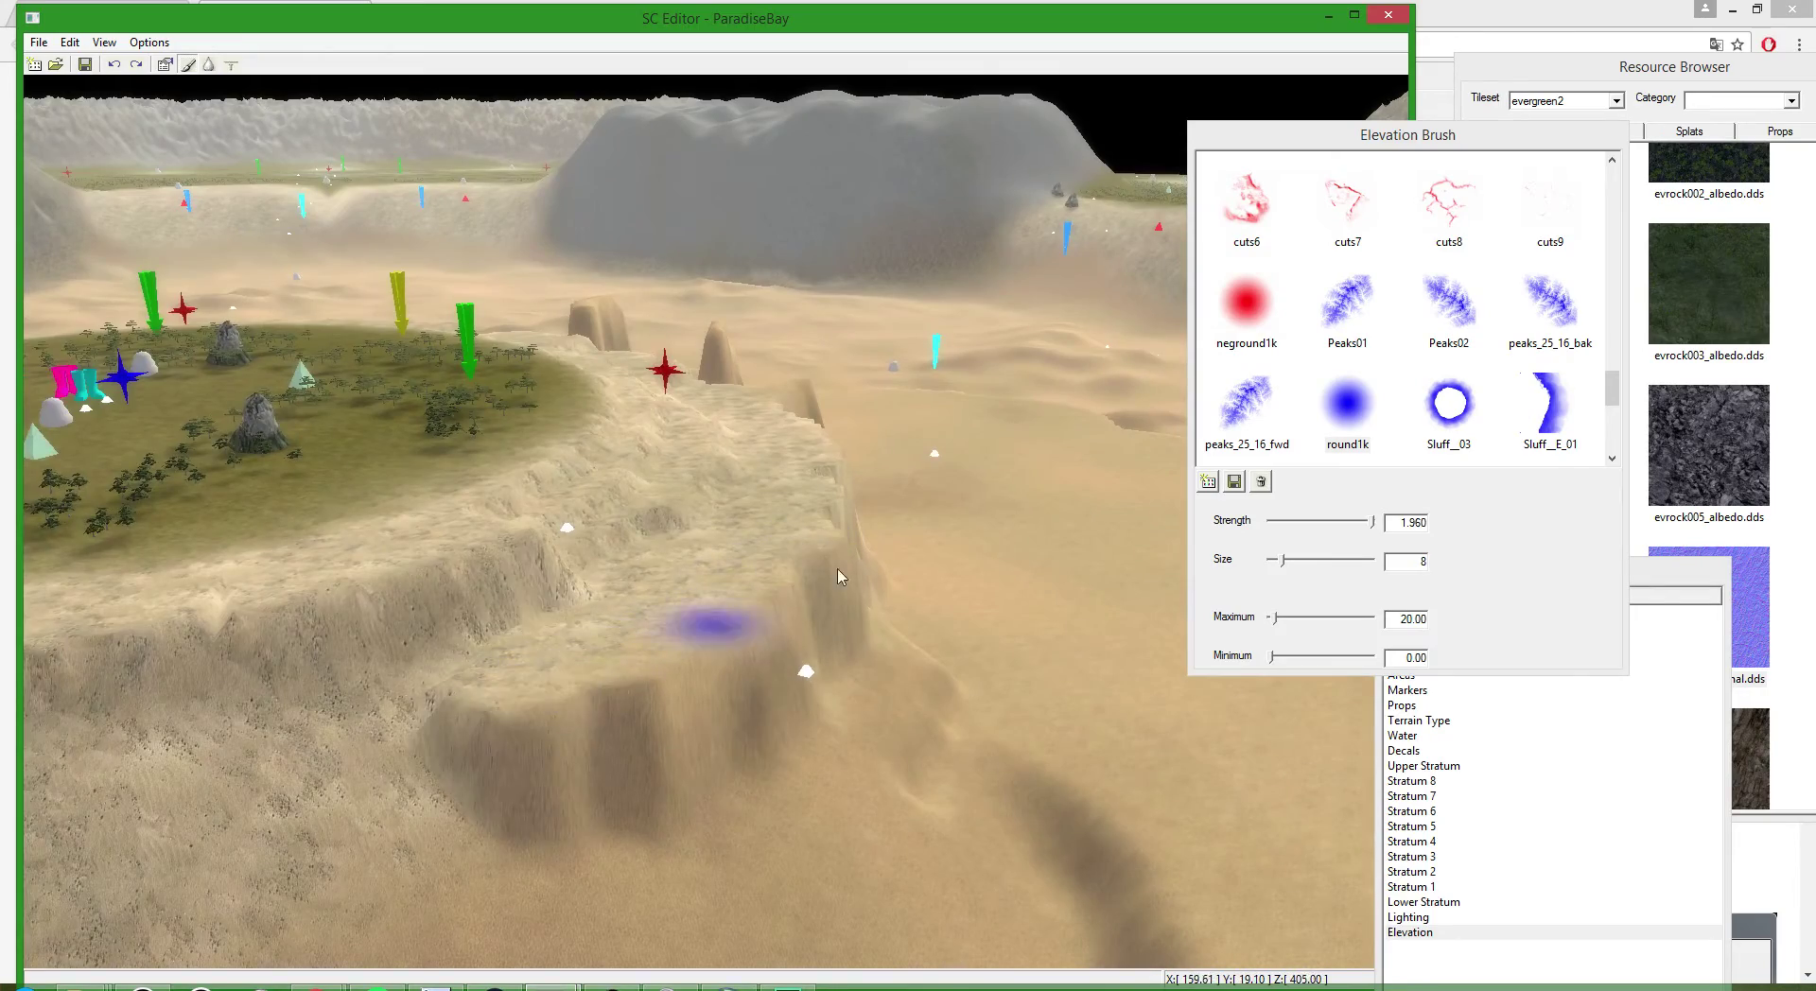
pyautogui.scroll(6, 880, 579)
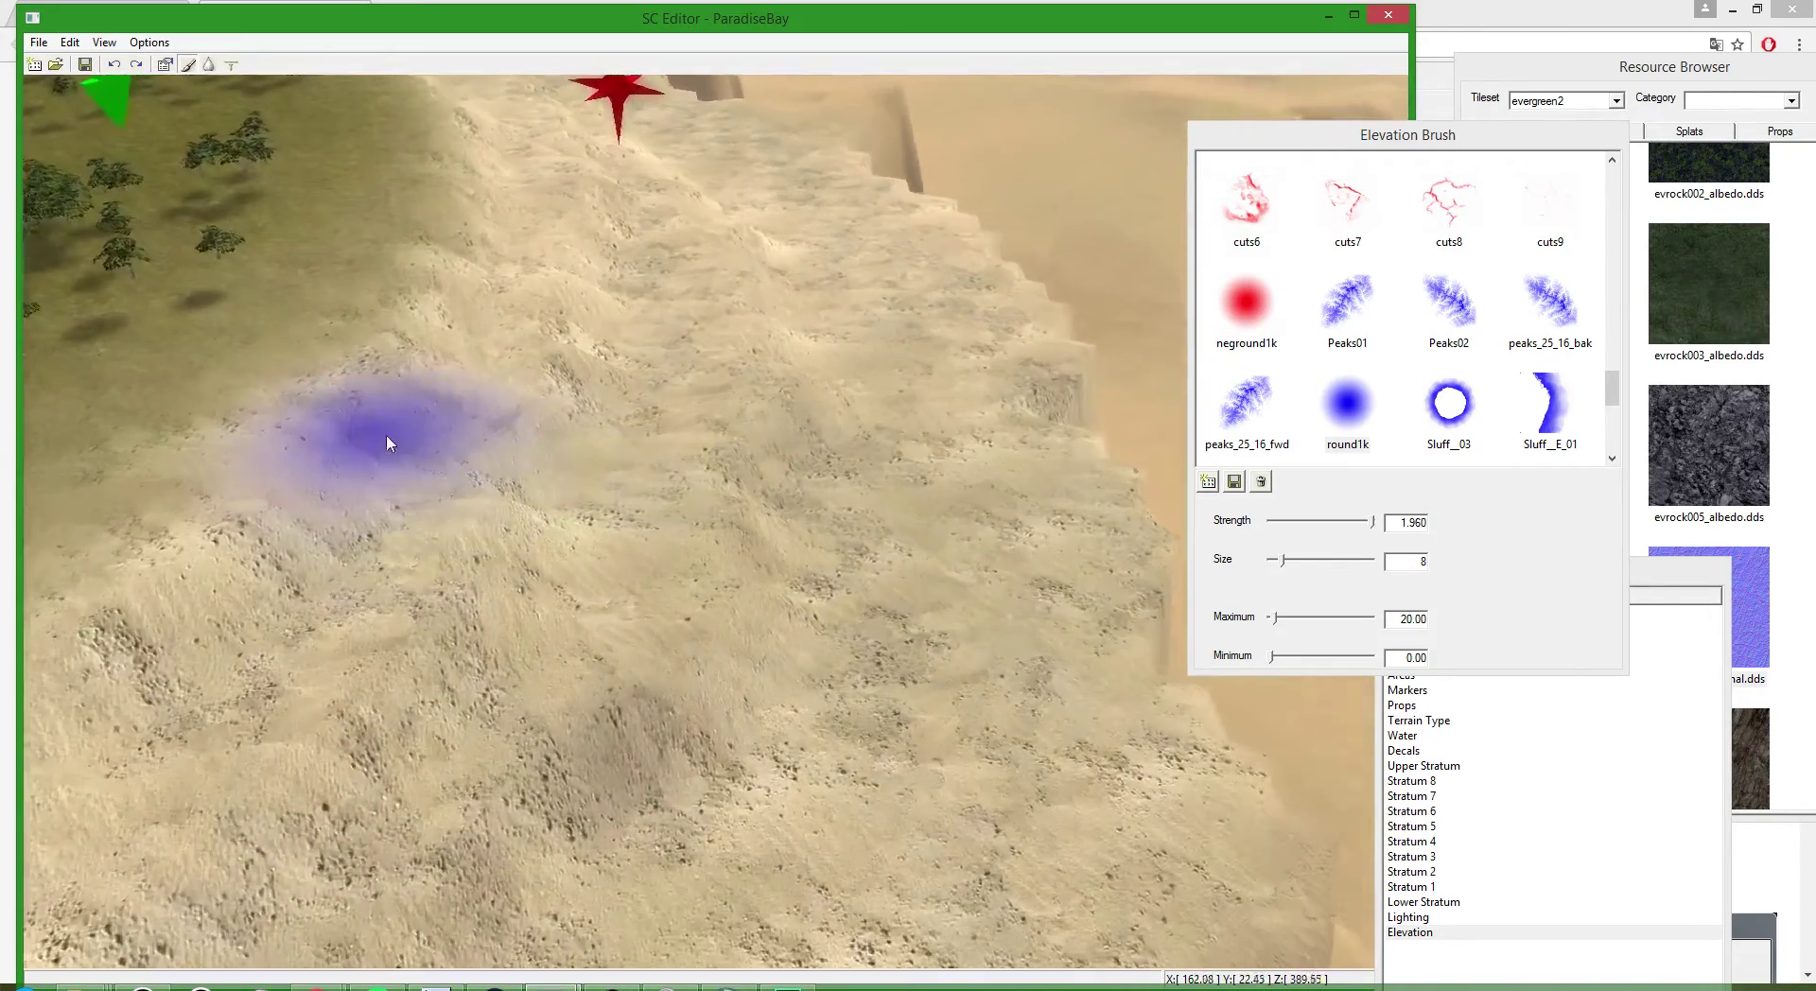
pyautogui.scroll(2, 386, 436)
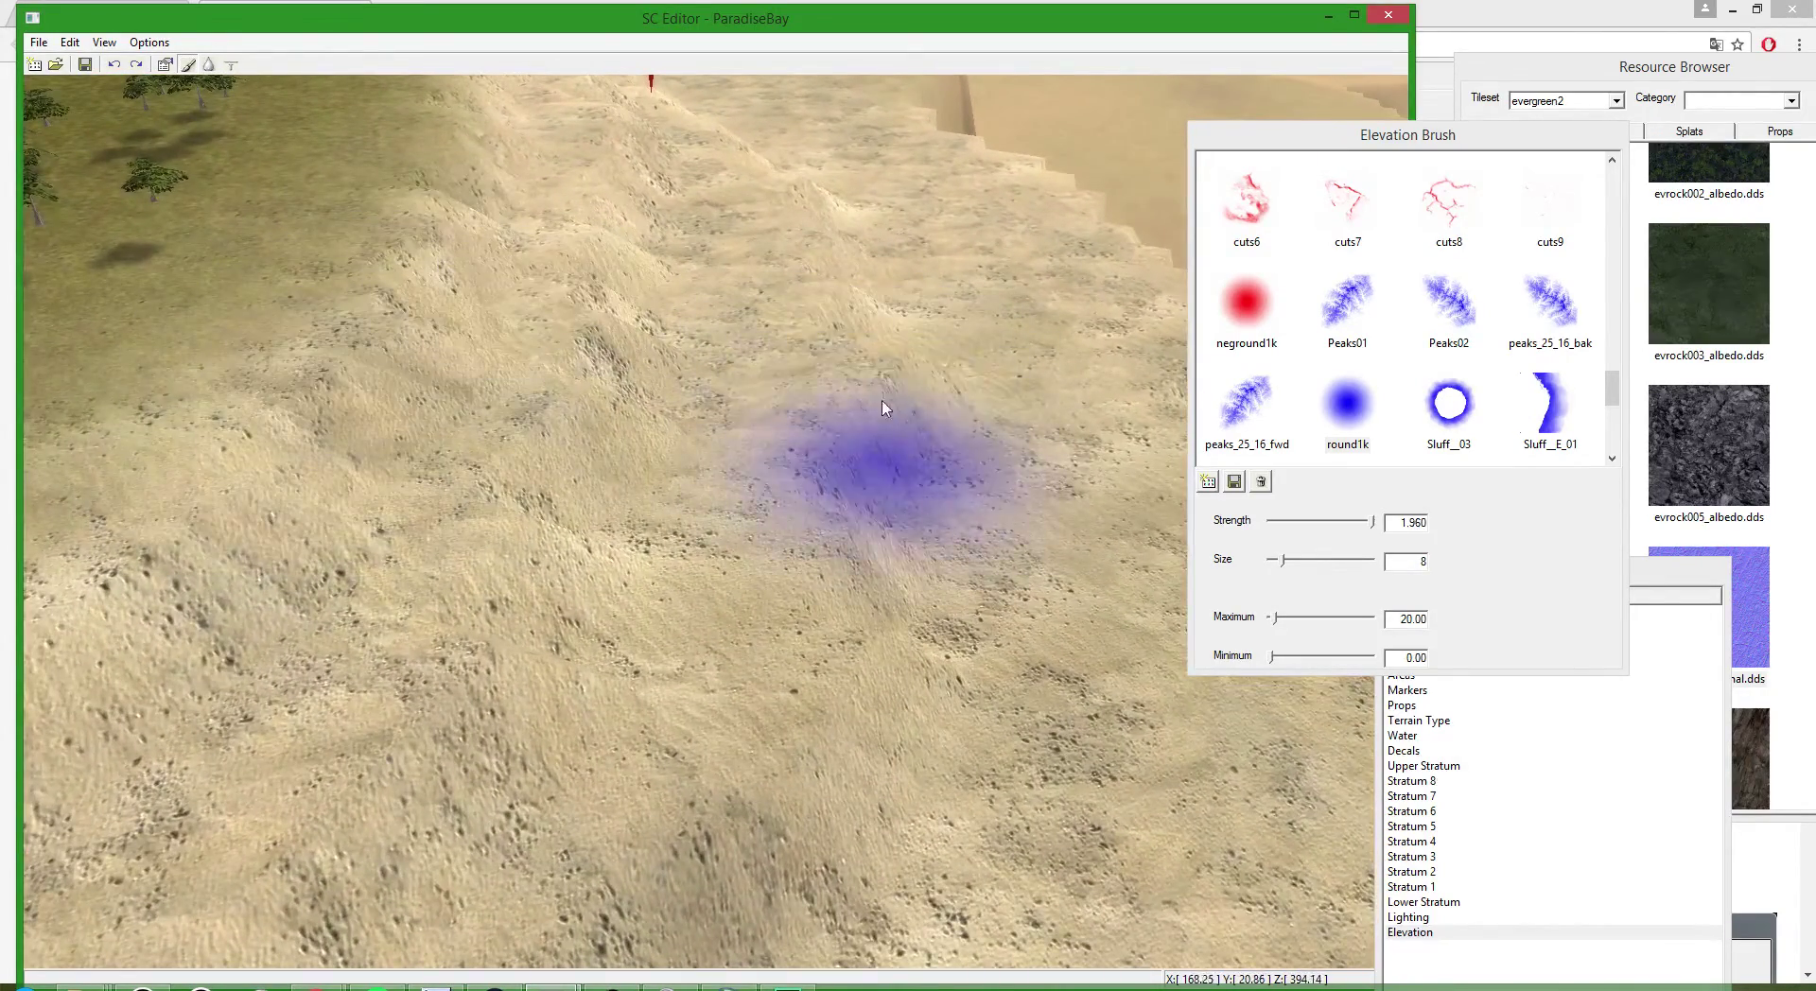
# - Set the elevation maximum to 19 and paint the next terrace step along the outer edge of the height-20 ledge
pyautogui.scroll(-8, 945, 510)
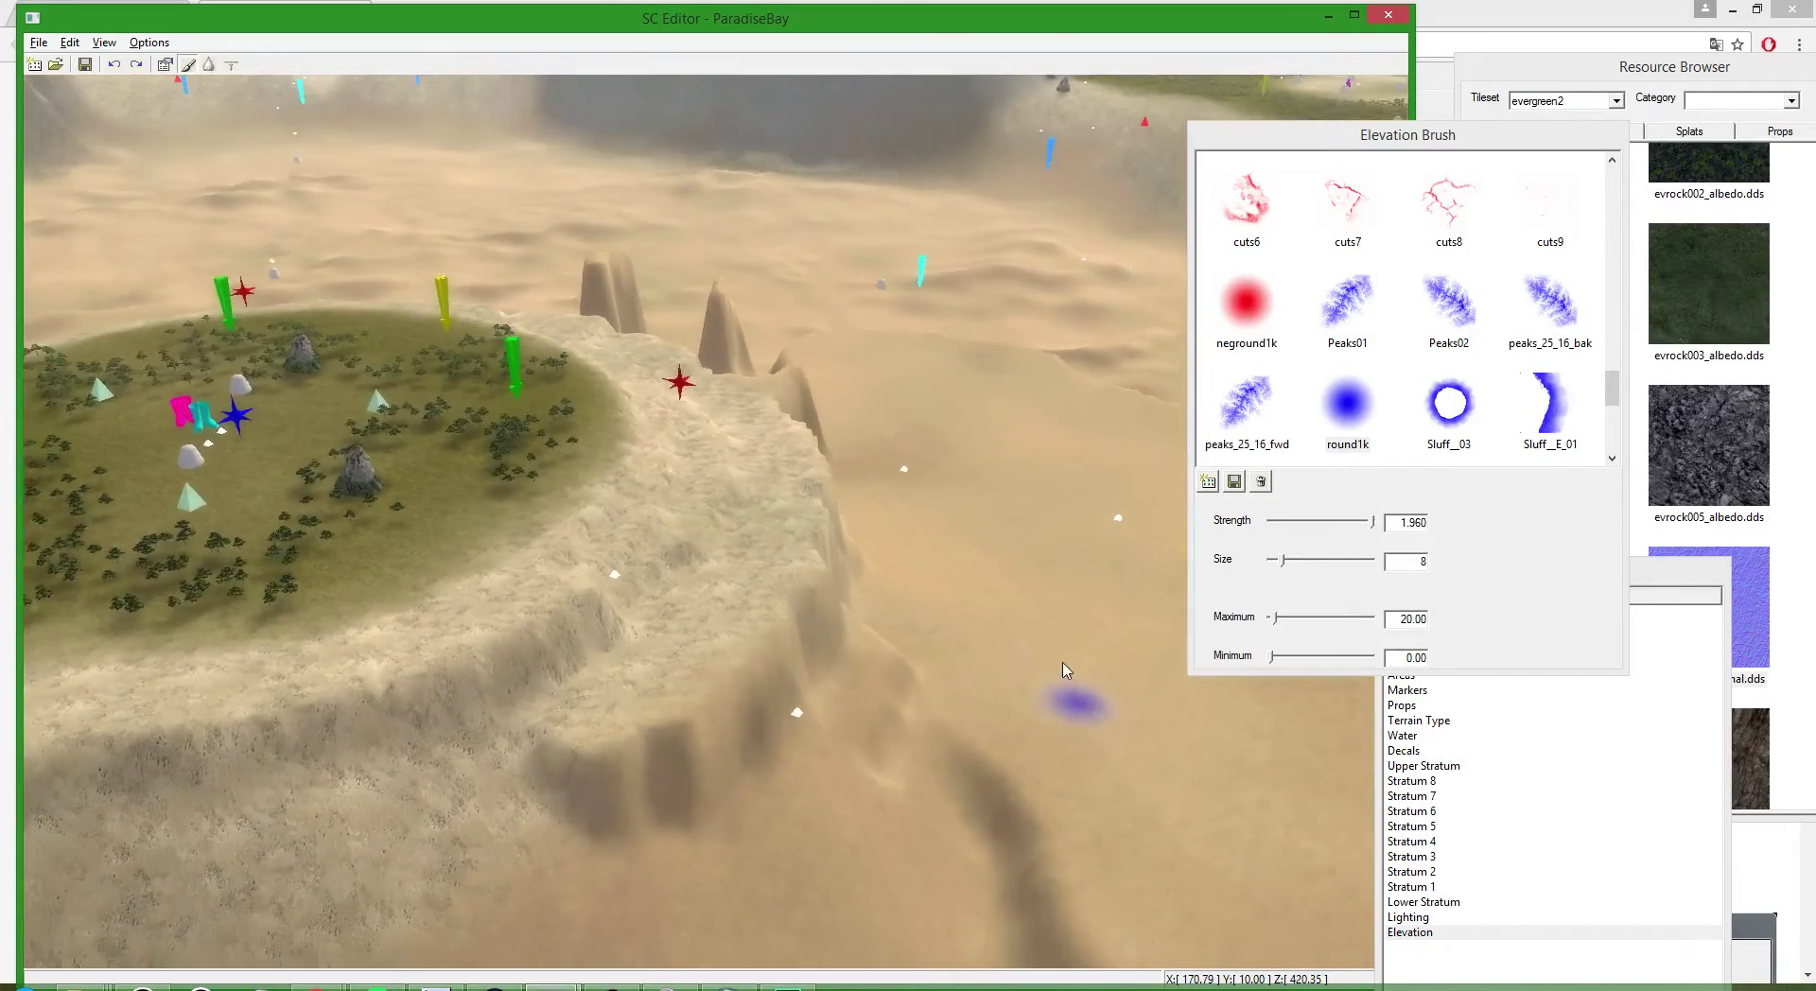
pyautogui.click(1286, 613)
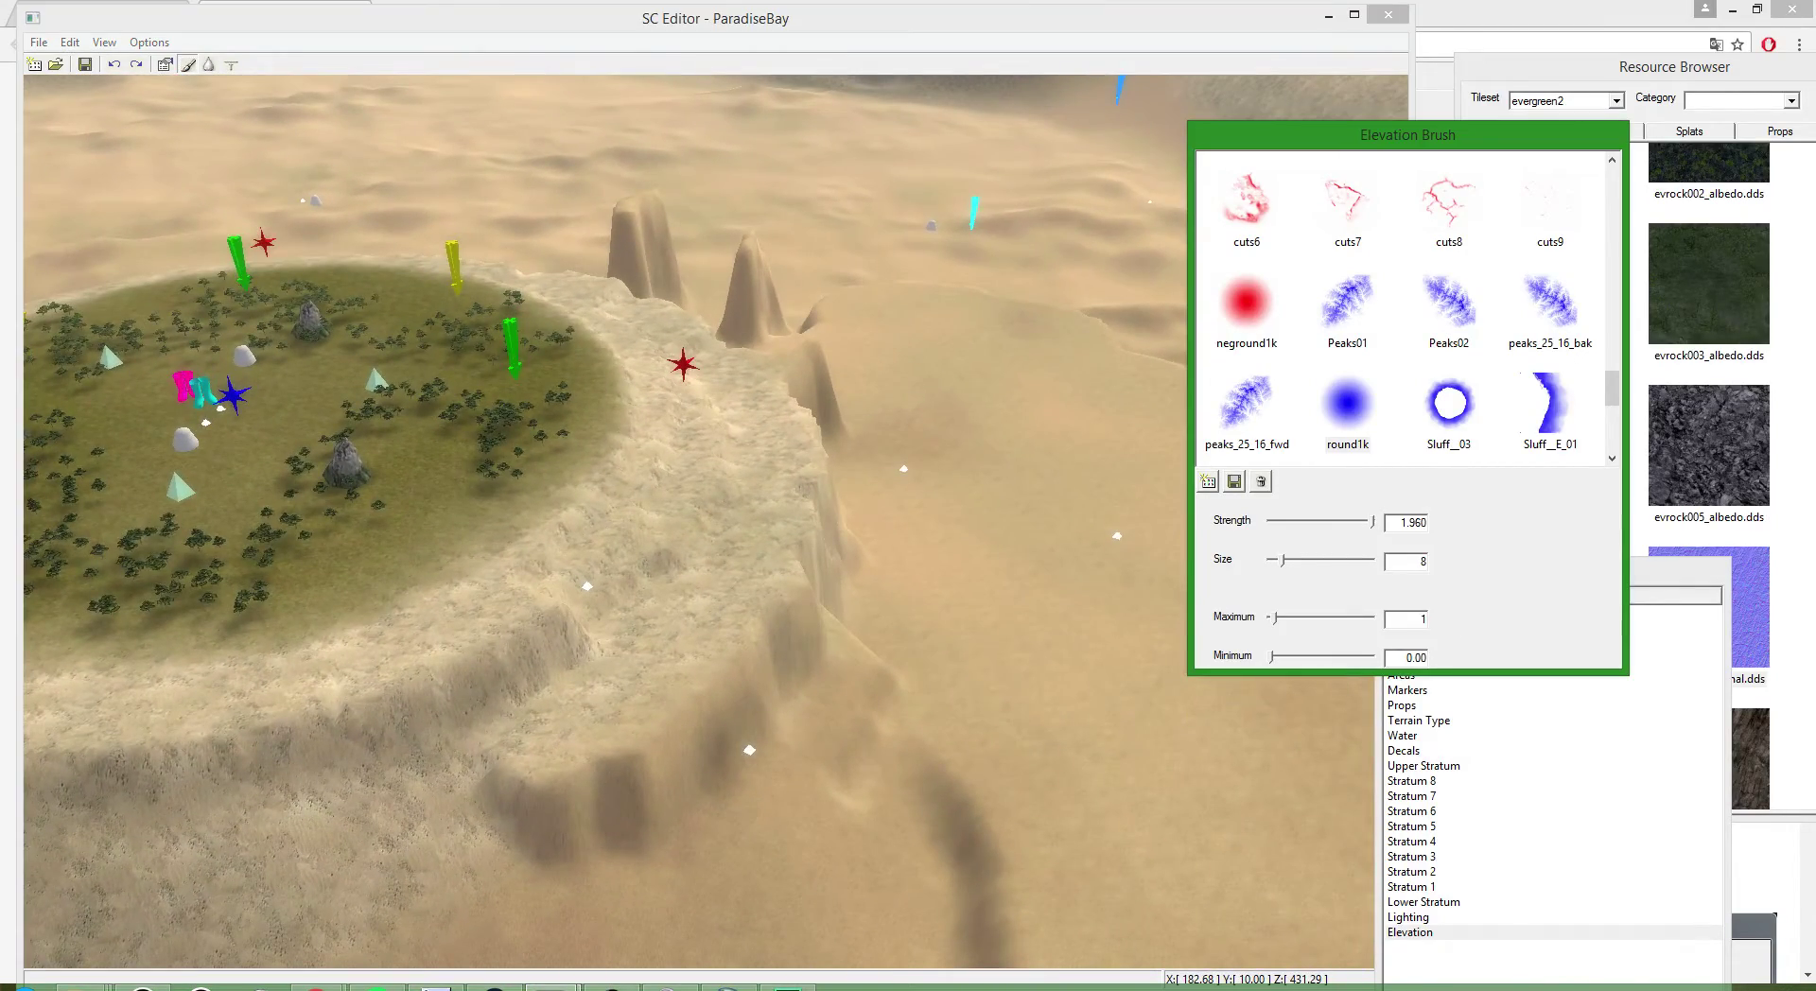
pyautogui.click(911, 733)
pyautogui.moveTo(694, 842)
pyautogui.mouseDown()
pyautogui.moveTo(829, 621)
pyautogui.moveTo(858, 523)
pyautogui.moveTo(860, 539)
pyautogui.mouseUp()
pyautogui.scroll(5, 832, 322)
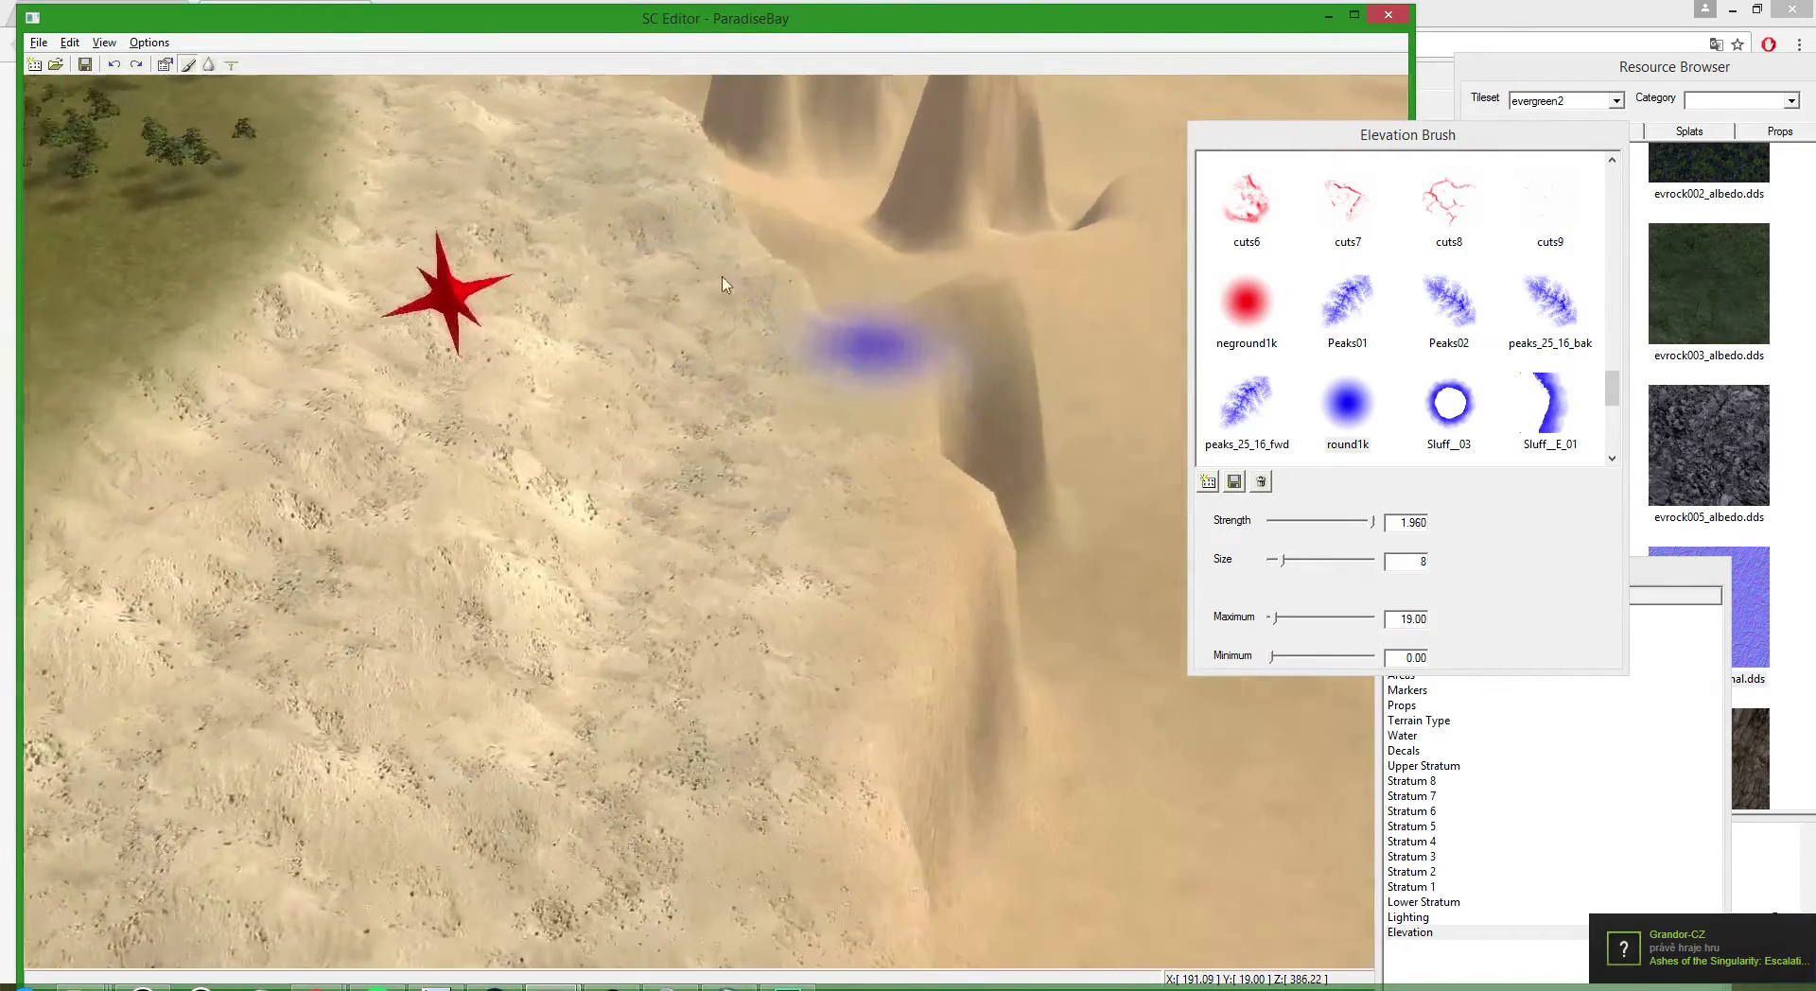
pyautogui.scroll(-2, 832, 322)
pyautogui.scroll(3, 776, 262)
pyautogui.scroll(-8, 865, 531)
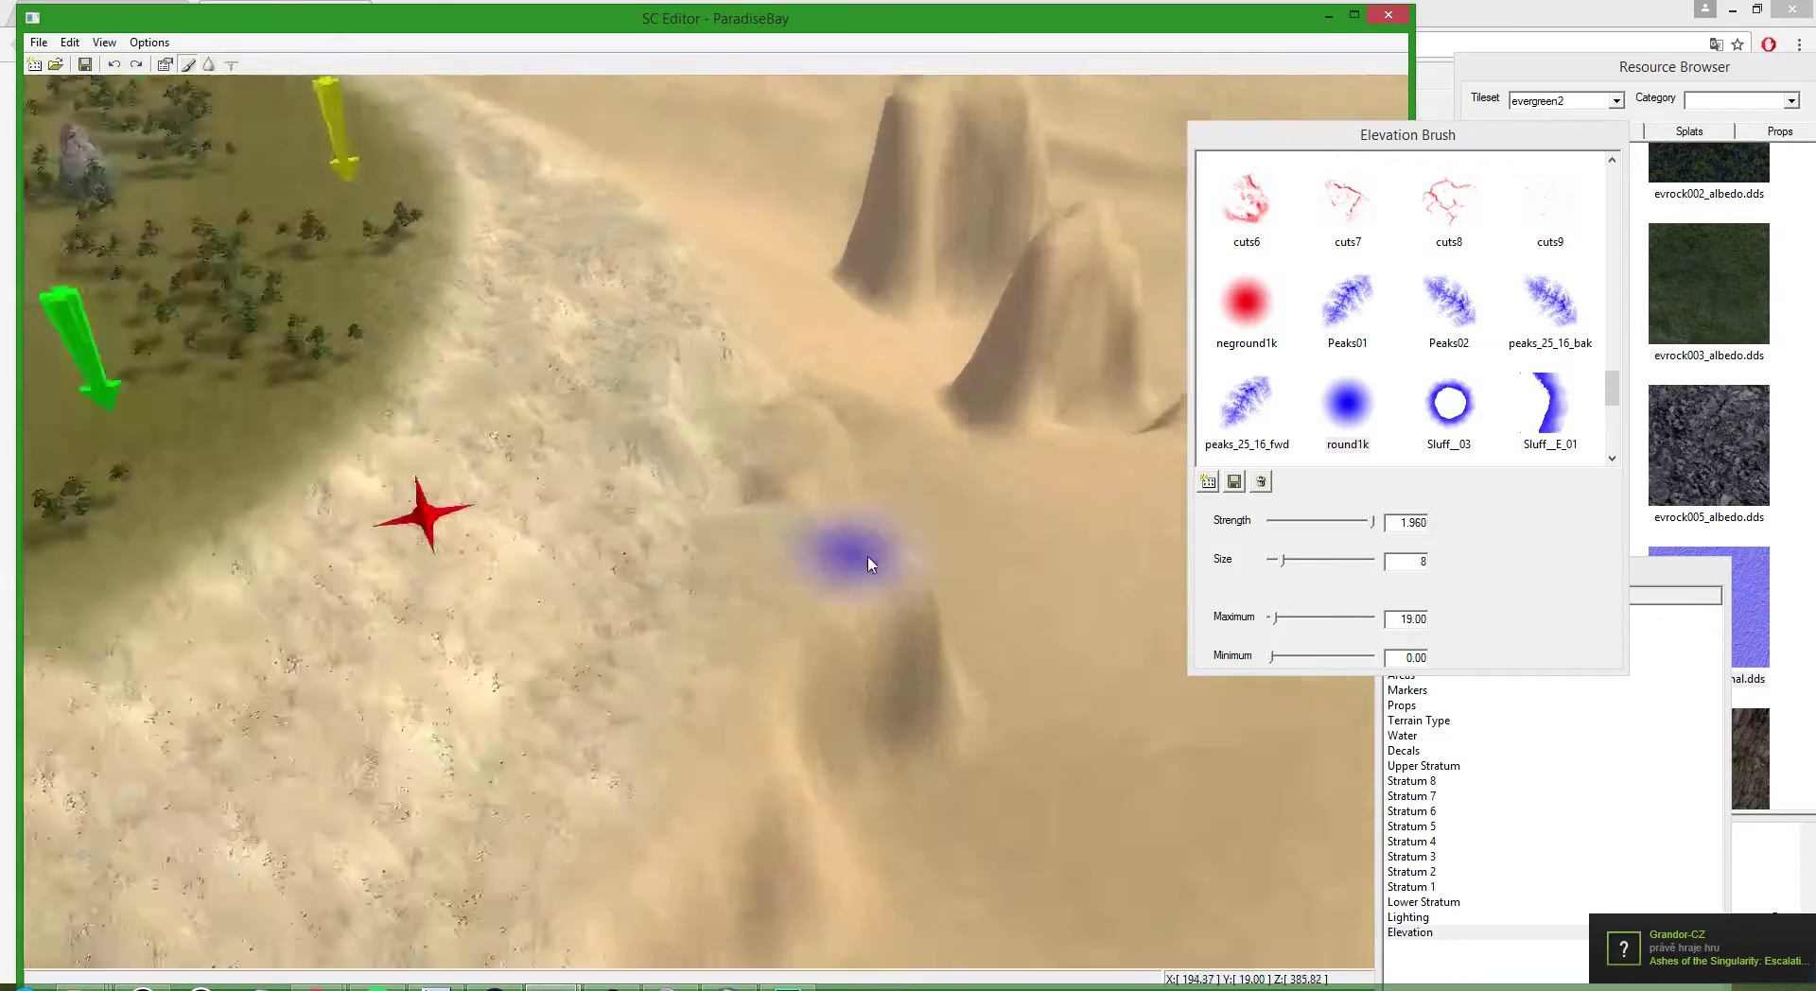
# - Set the elevation maximum to 18 and brush a further step outside the height-19 terrace
pyautogui.scroll(6, 482, 574)
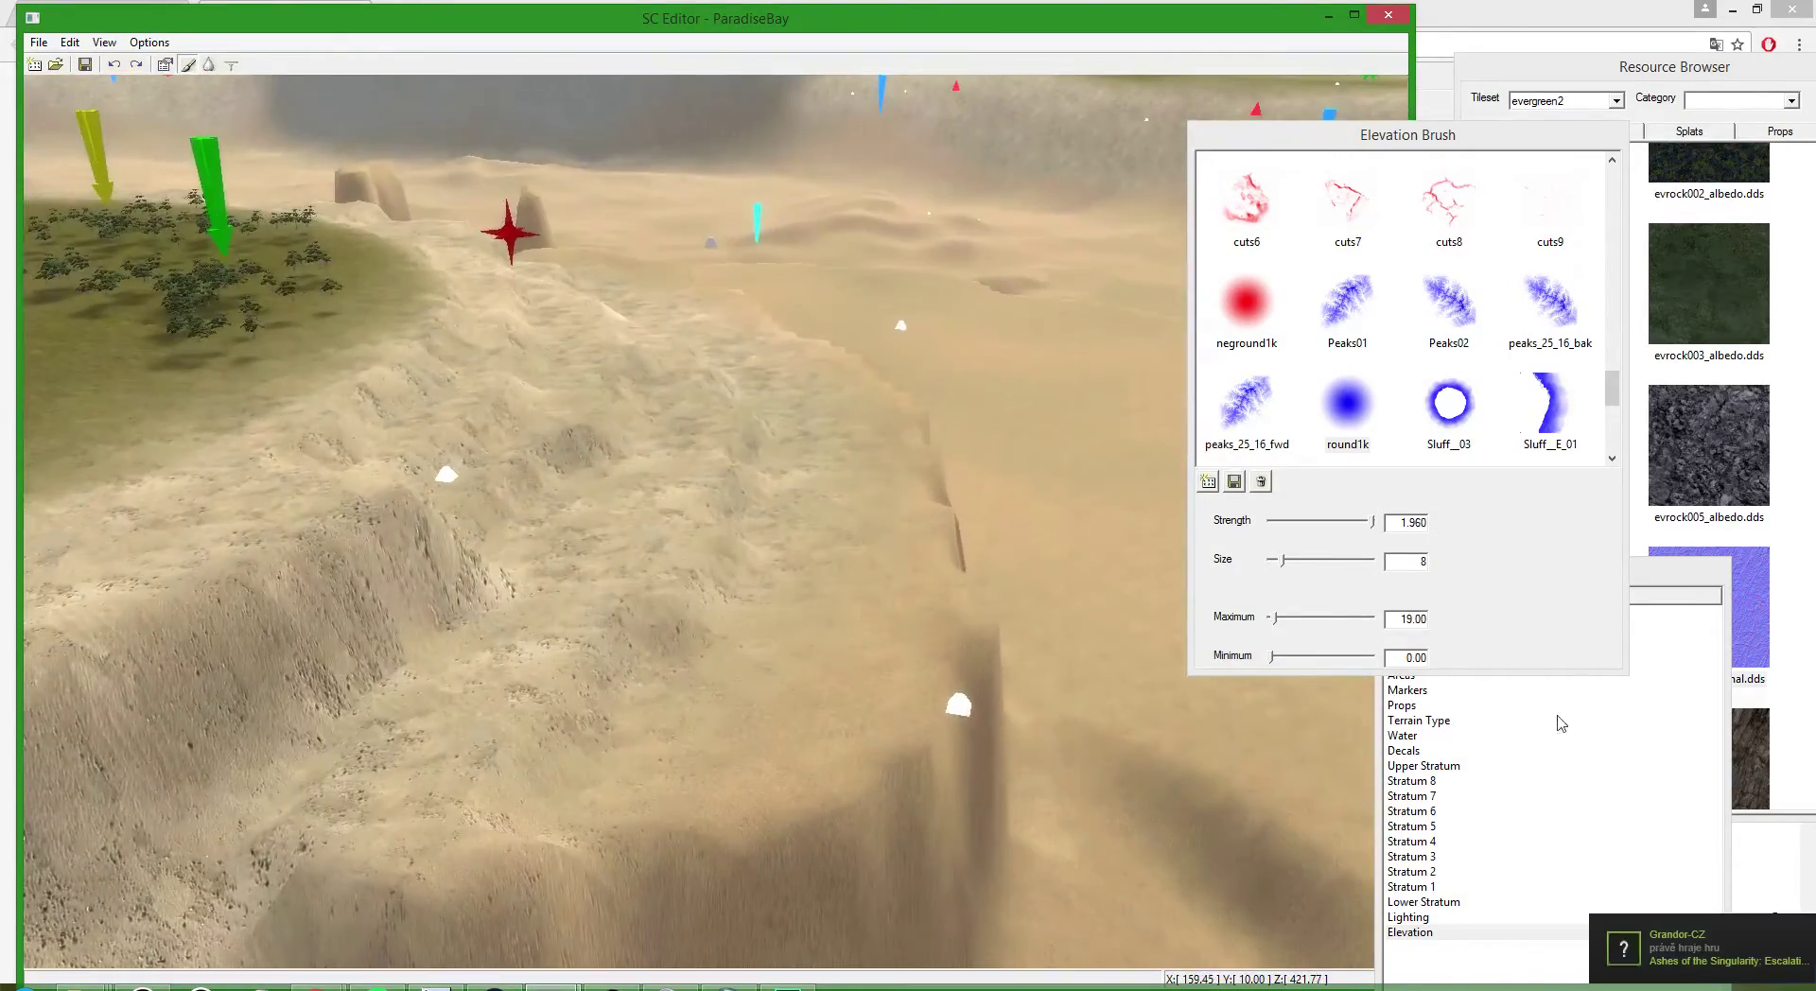
pyautogui.moveTo(1395, 615); pyautogui.dragTo(1476, 619)
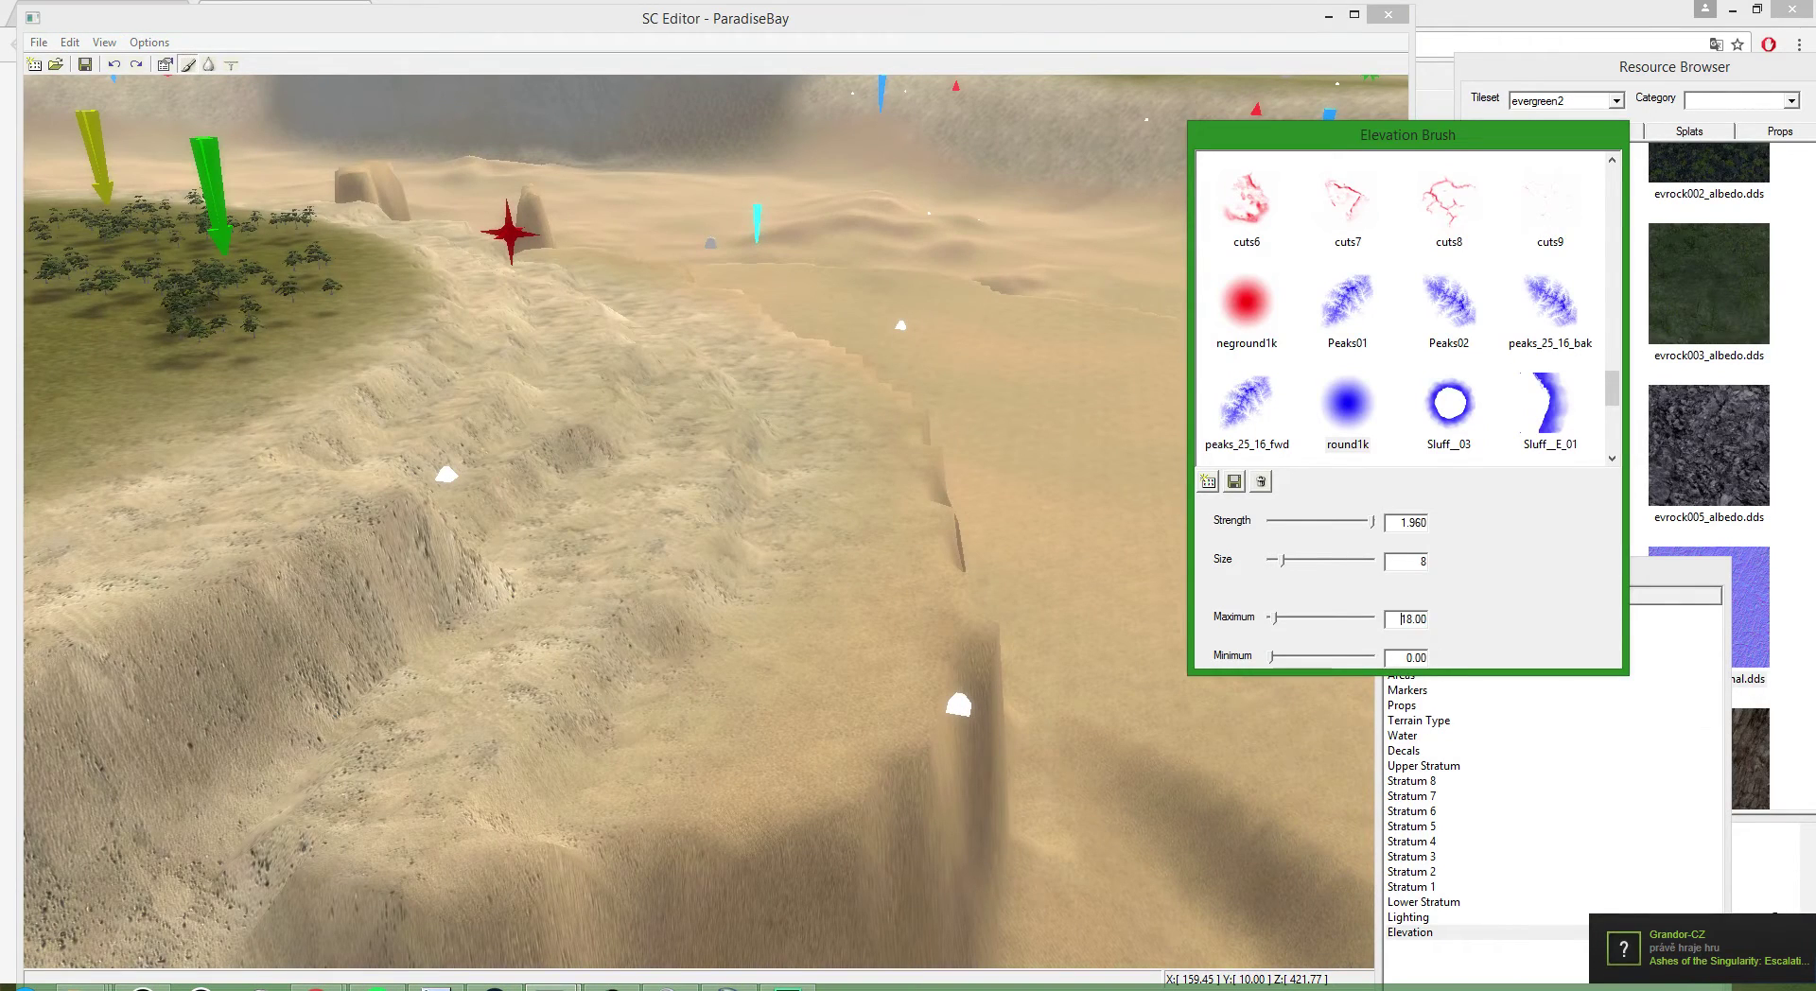
pyautogui.moveTo(758, 586)
pyautogui.mouseDown()
pyautogui.moveTo(884, 865)
pyautogui.moveTo(994, 752)
pyautogui.moveTo(1022, 539)
pyautogui.moveTo(945, 373)
pyautogui.moveTo(1026, 585)
pyautogui.moveTo(1047, 838)
pyautogui.moveTo(976, 792)
pyautogui.moveTo(860, 627)
pyautogui.mouseUp()
pyautogui.scroll(-2, 1047, 838)
pyautogui.scroll(-3, 862, 634)
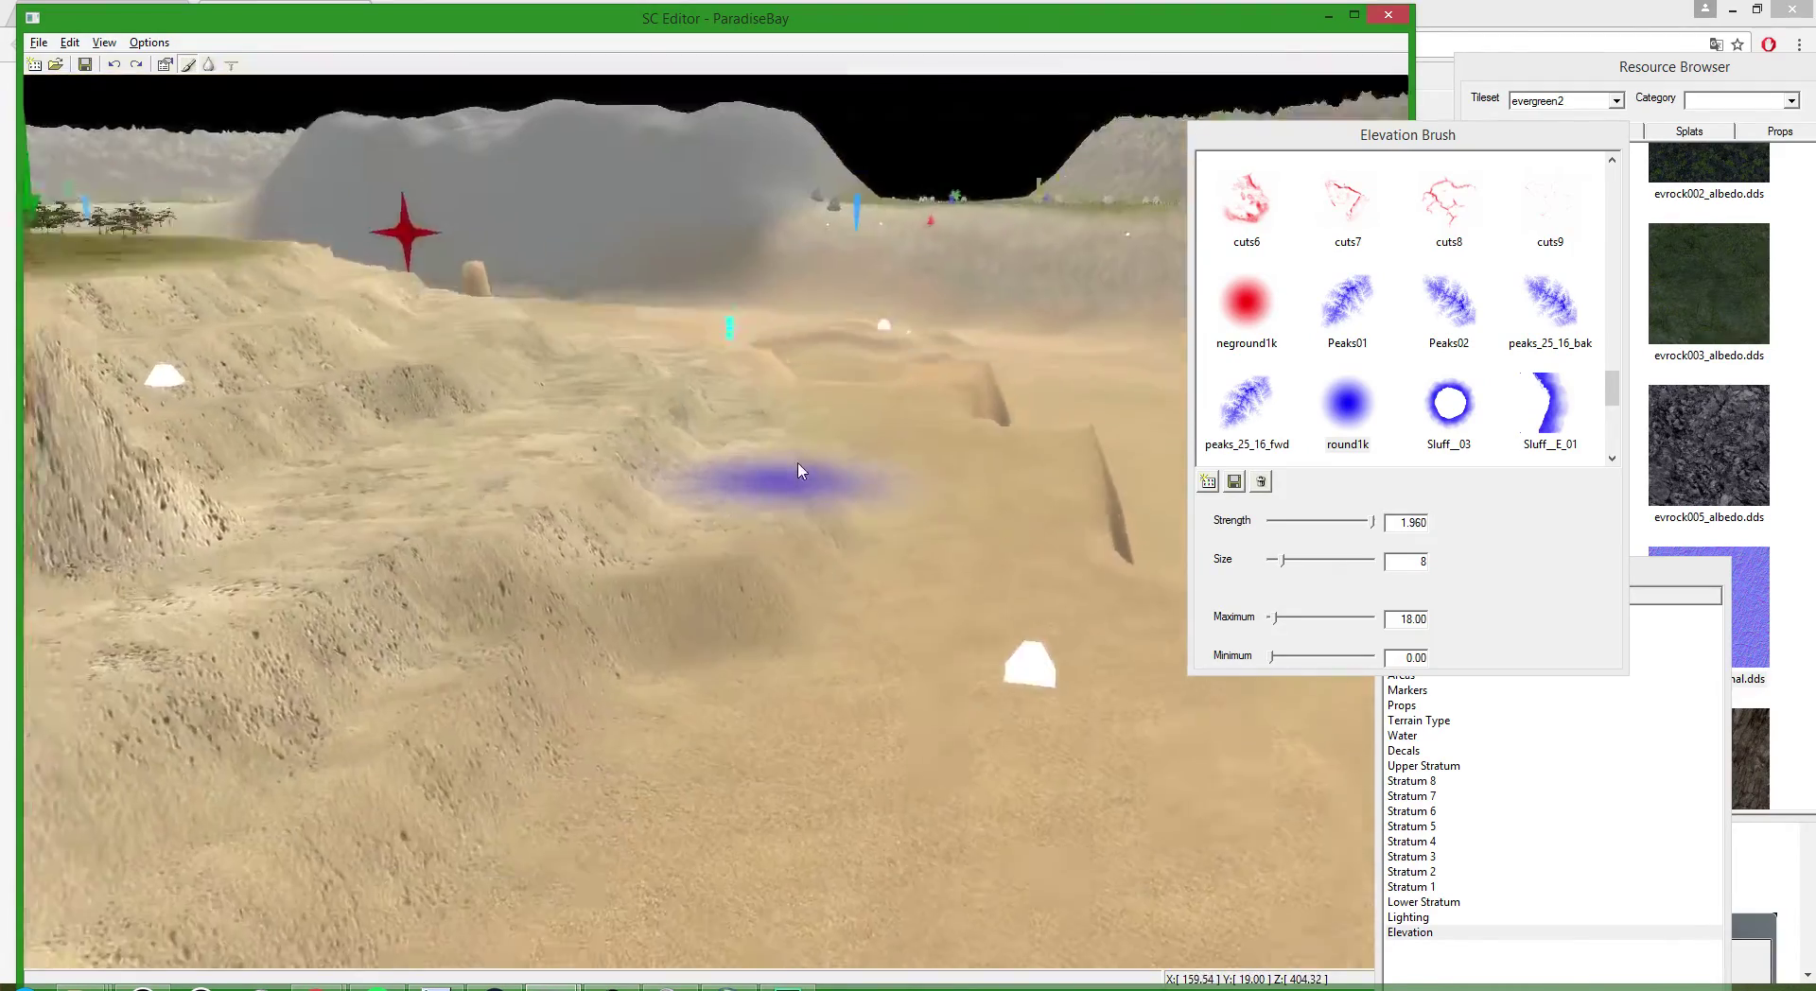
# - Set the elevation maximum to 17 and brush the next lower ledge along the outer edge of the height-18 terrace
pyautogui.scroll(3, 851, 540)
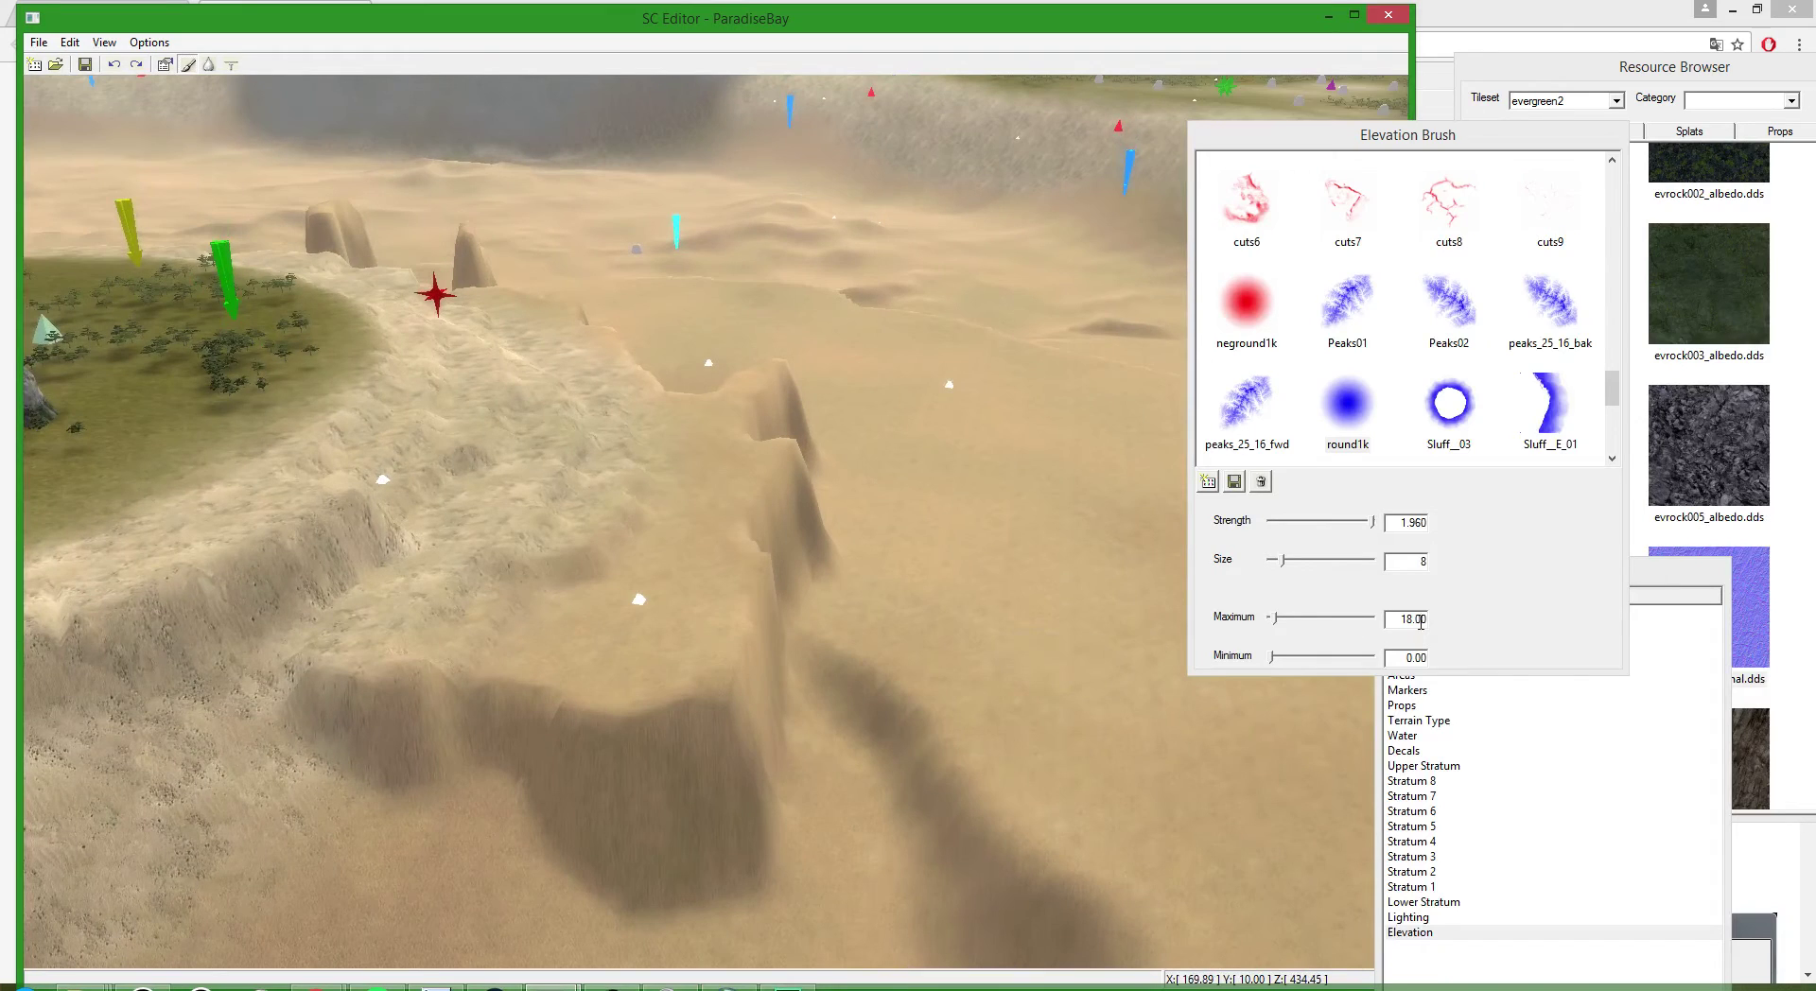
pyautogui.doubleClick(1421, 622)
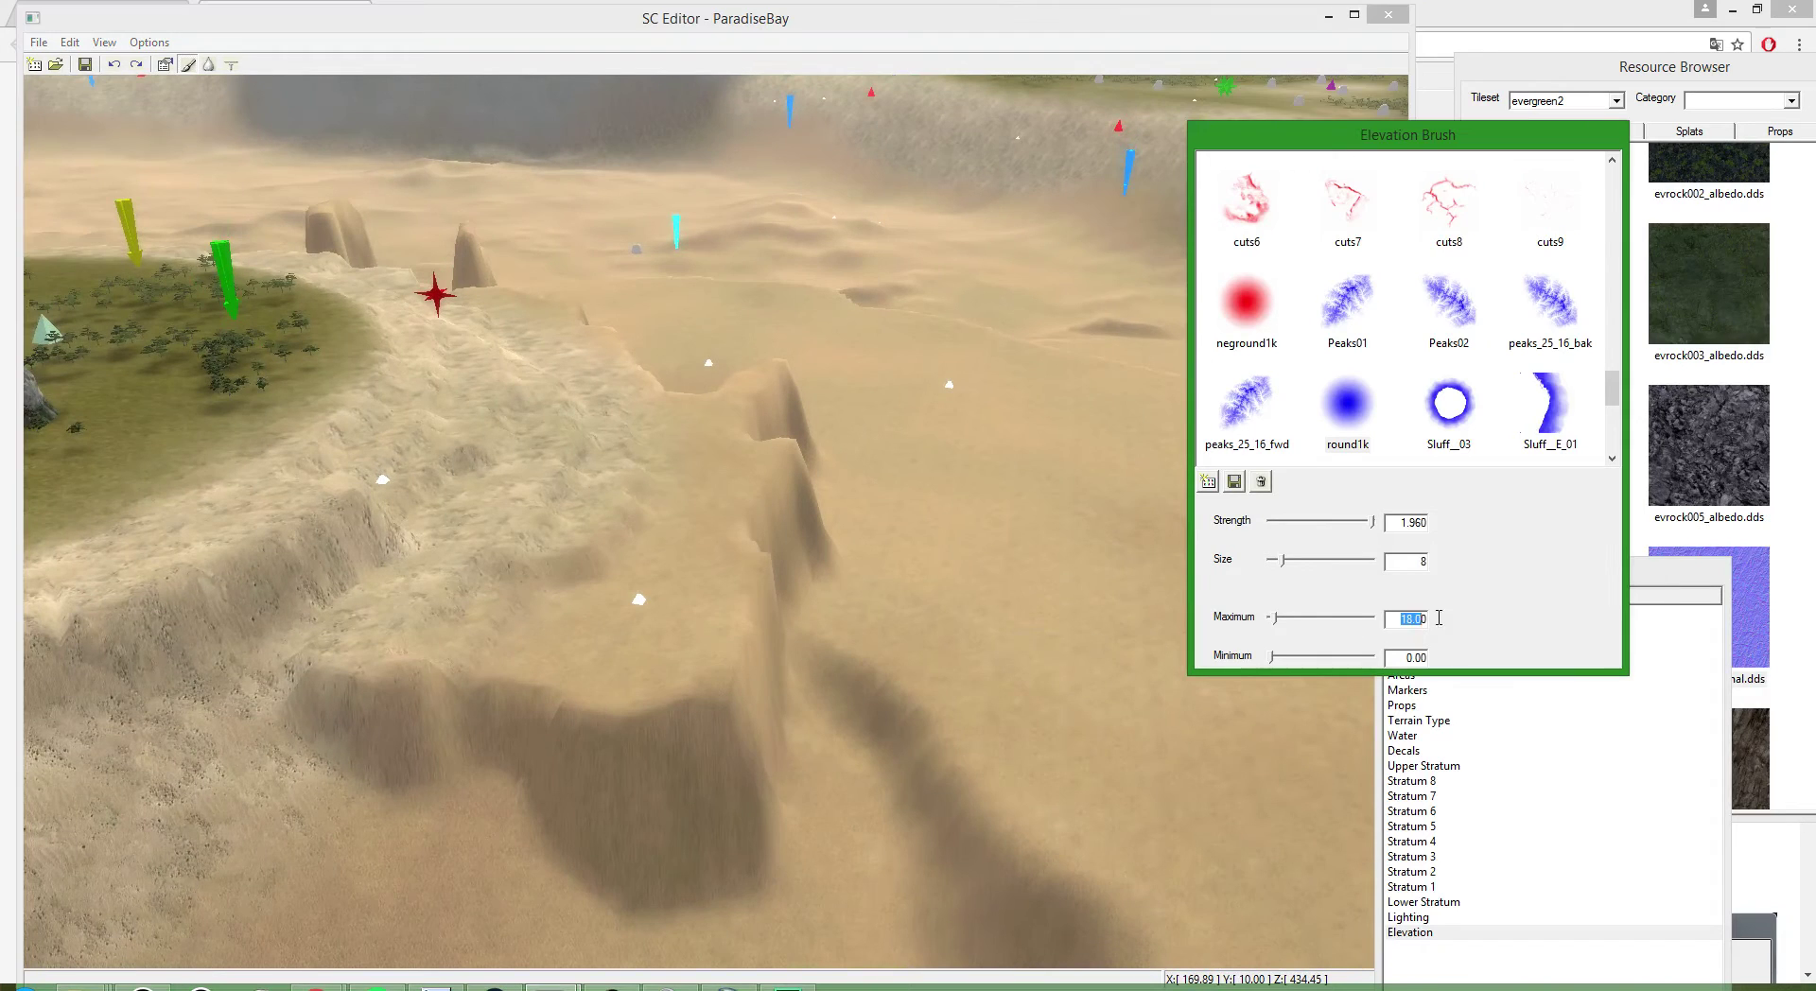
pyautogui.scroll(3, 791, 586)
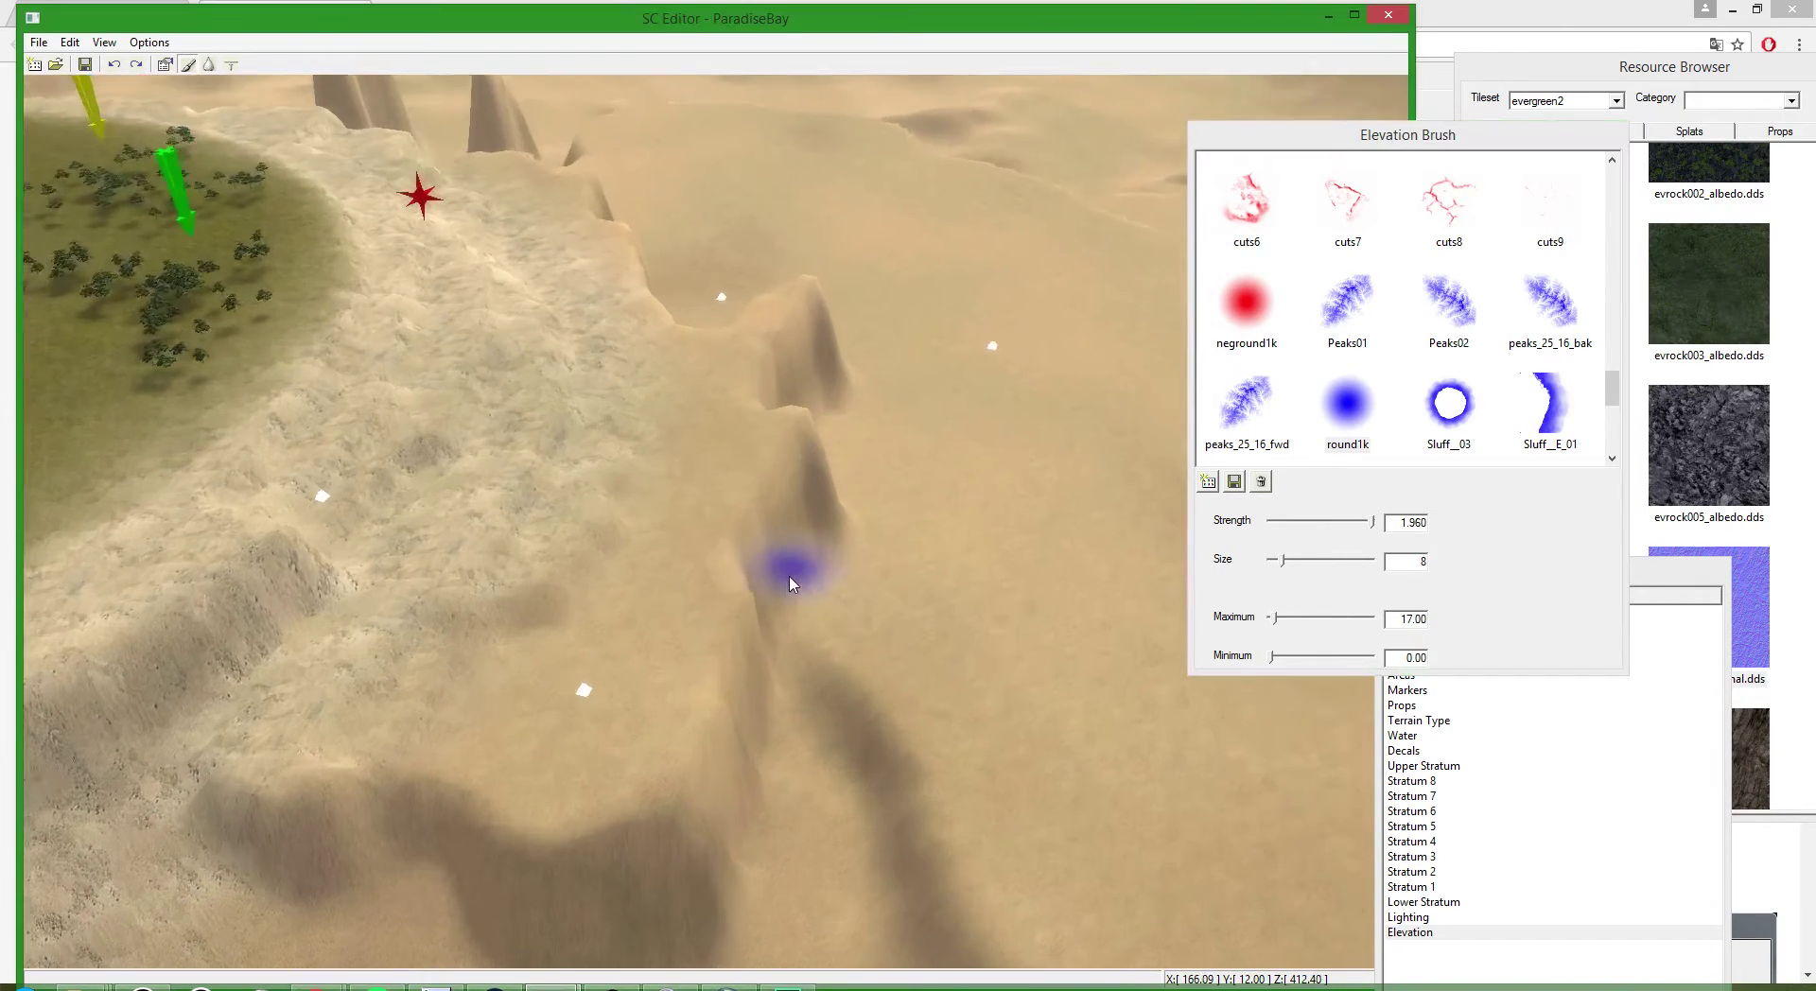
pyautogui.moveTo(791, 587)
pyautogui.mouseDown()
pyautogui.moveTo(750, 737)
pyautogui.moveTo(791, 595)
pyautogui.moveTo(812, 354)
pyautogui.mouseUp()
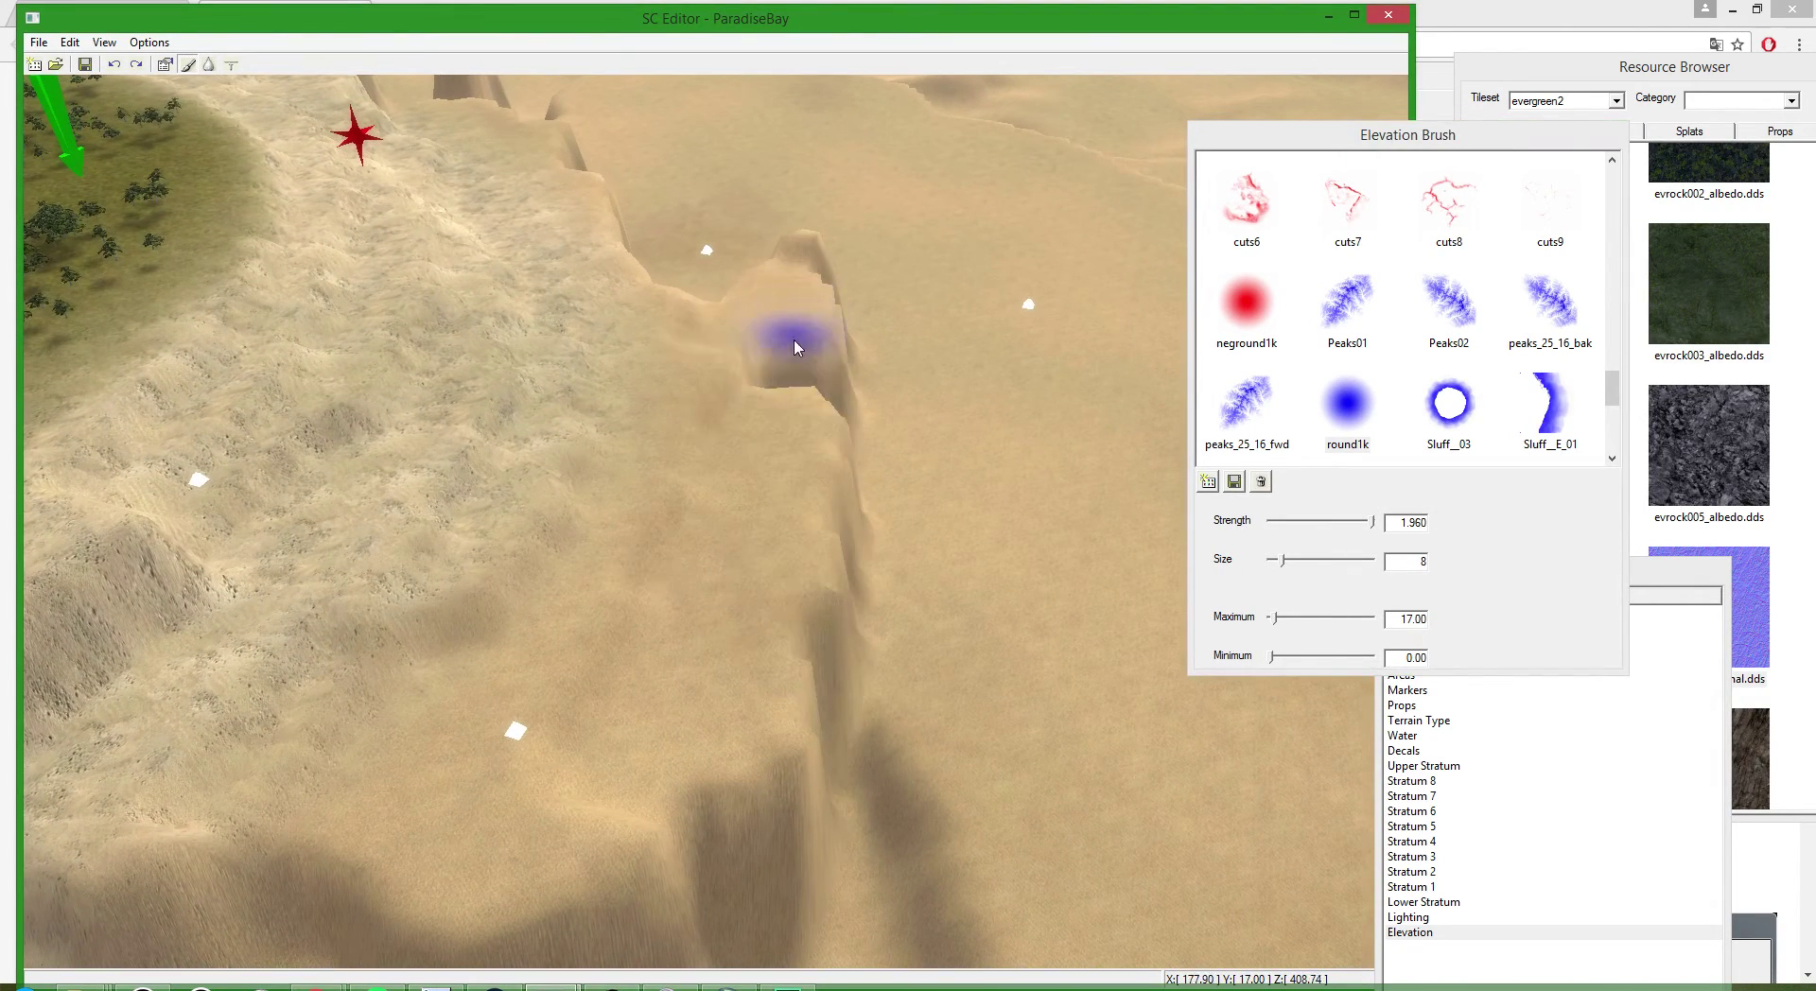
# - Set the elevation maximum to 16 and paint another ledge outside the height-17 step, extending it around the front of the hill
pyautogui.scroll(-6, 956, 793)
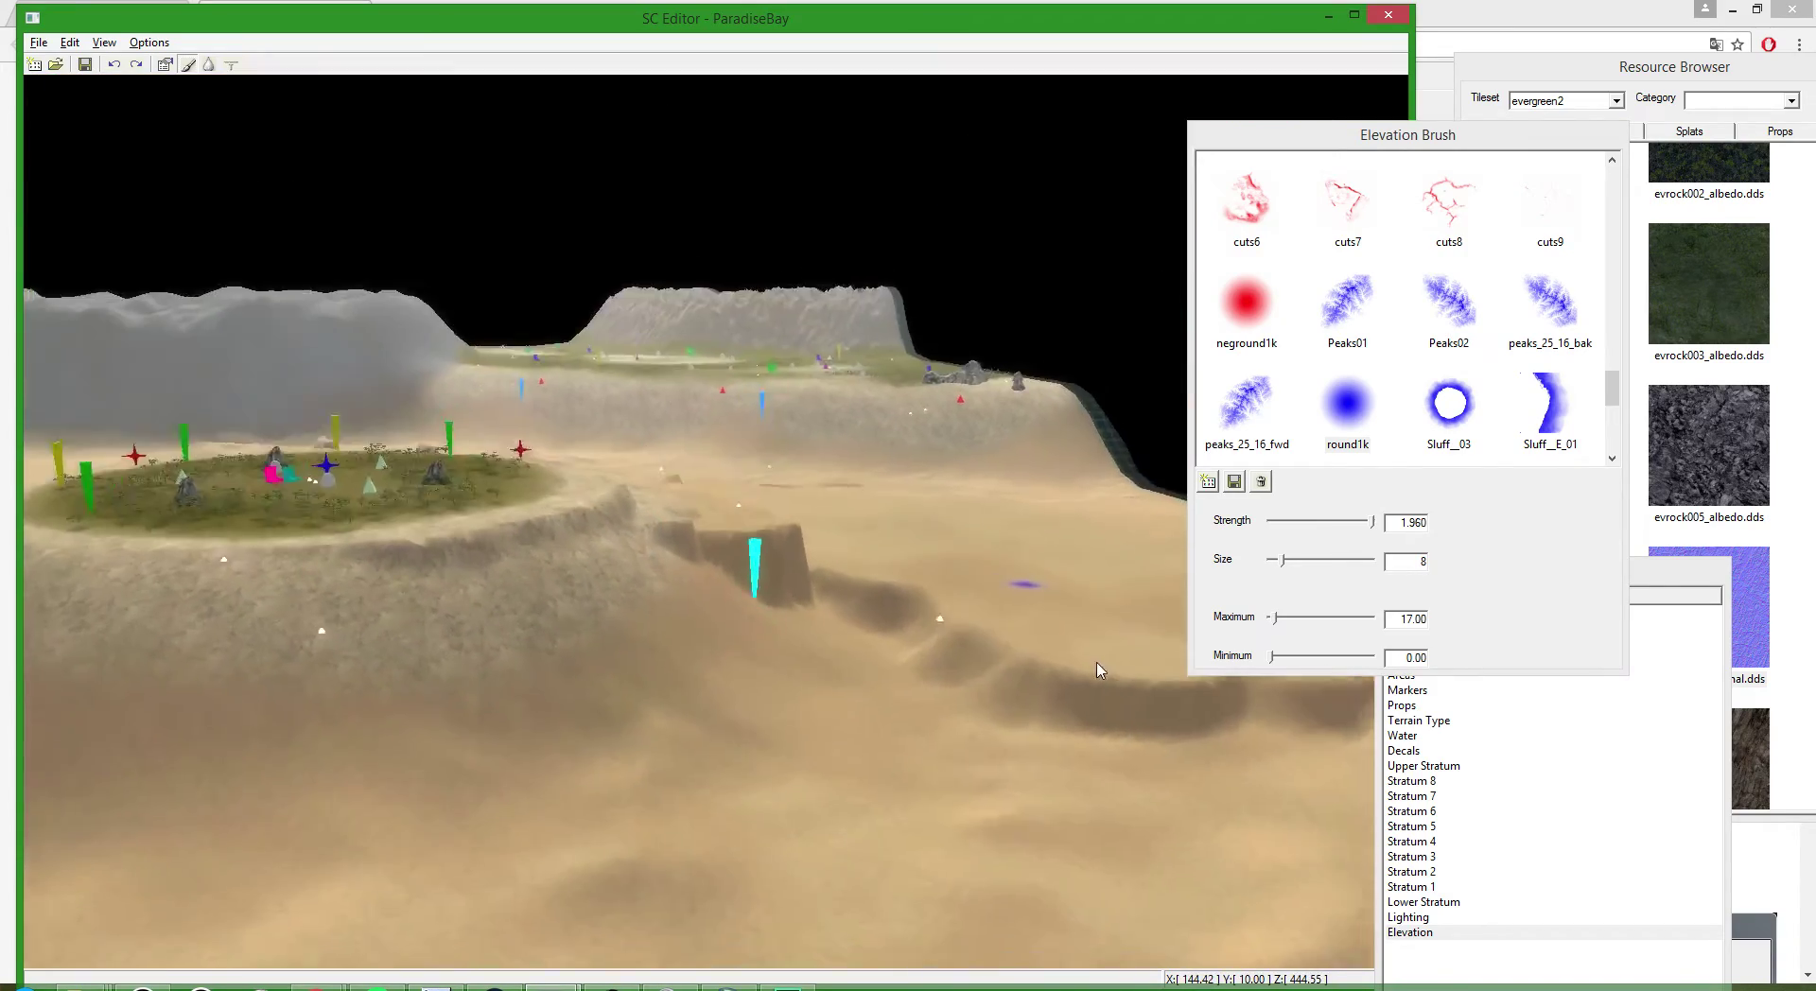
pyautogui.scroll(-4, 855, 747)
pyautogui.scroll(6, 750, 576)
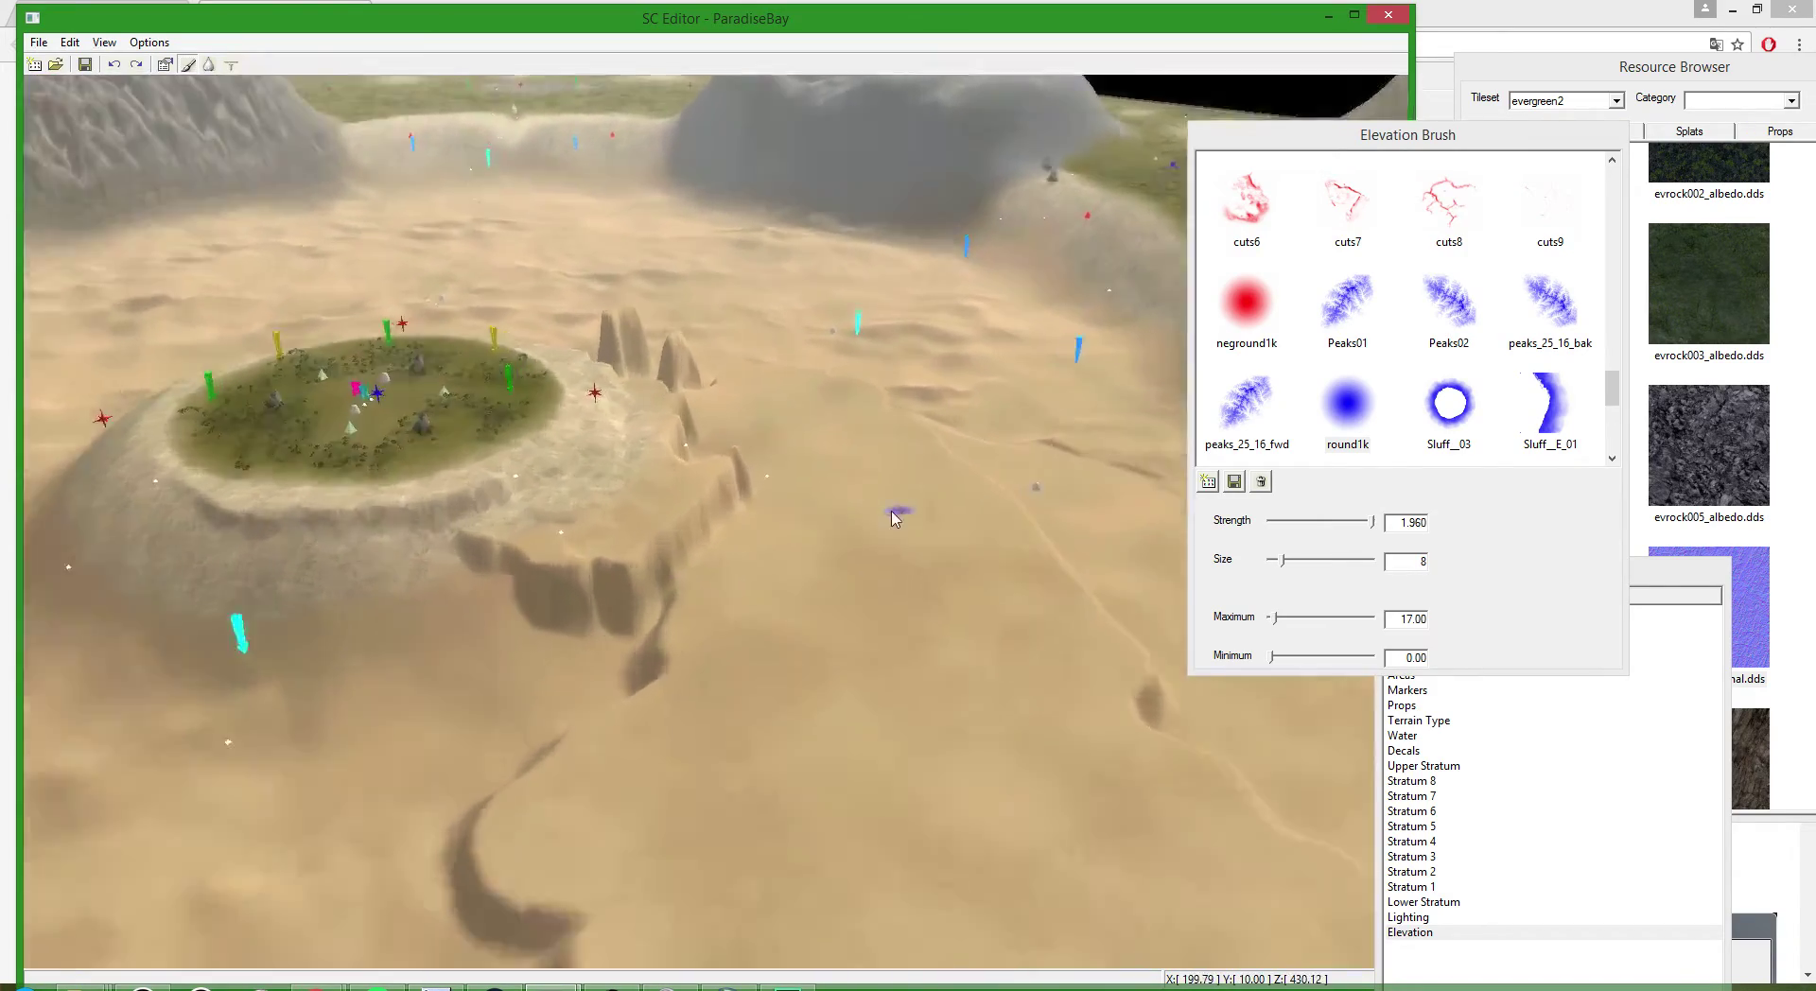
pyautogui.moveTo(656, 506)
pyautogui.mouseDown(button='middle')
pyautogui.moveTo(701, 493)
pyautogui.moveTo(711, 519)
pyautogui.mouseUp(button='middle')
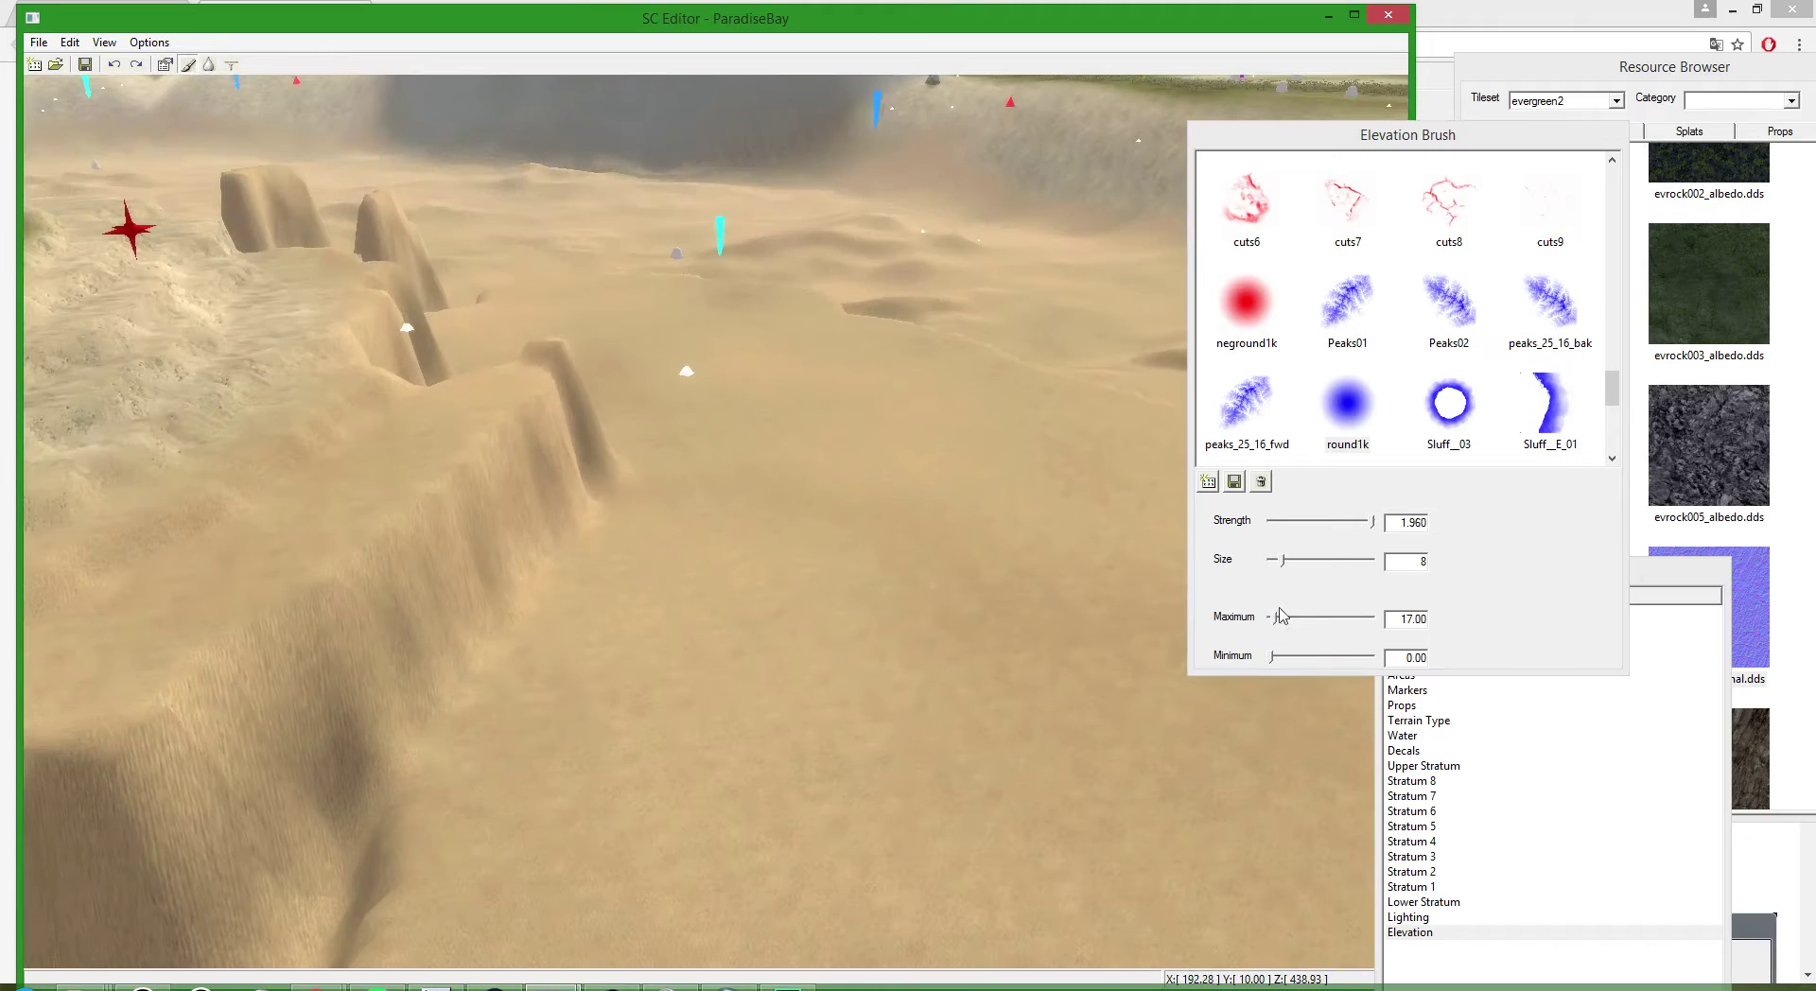
pyautogui.click(1401, 620)
pyautogui.press('Return')
pyautogui.moveTo(708, 670); pyautogui.dragTo(737, 640, button='middle')
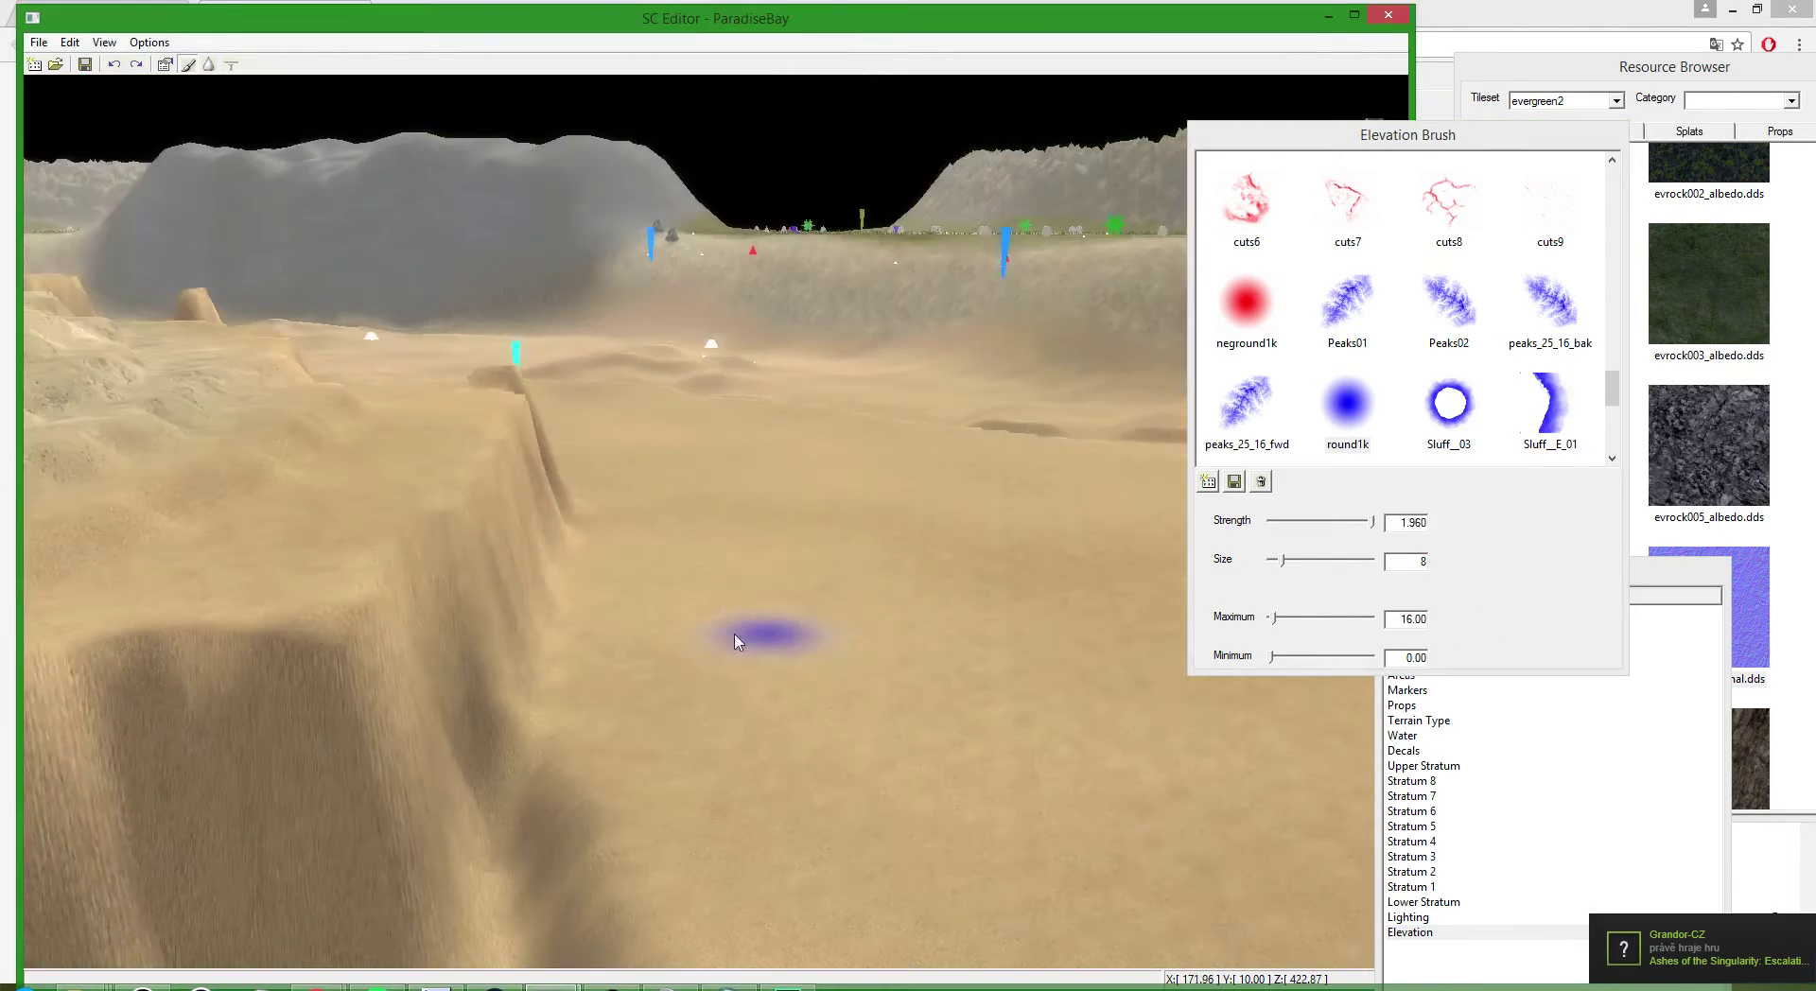
pyautogui.scroll(-3, 690, 676)
pyautogui.moveTo(649, 712); pyautogui.dragTo(596, 693, button='middle')
pyautogui.moveTo(596, 700)
pyautogui.mouseDown()
pyautogui.moveTo(633, 526)
pyautogui.moveTo(580, 712)
pyautogui.moveTo(344, 505)
pyautogui.mouseUp()
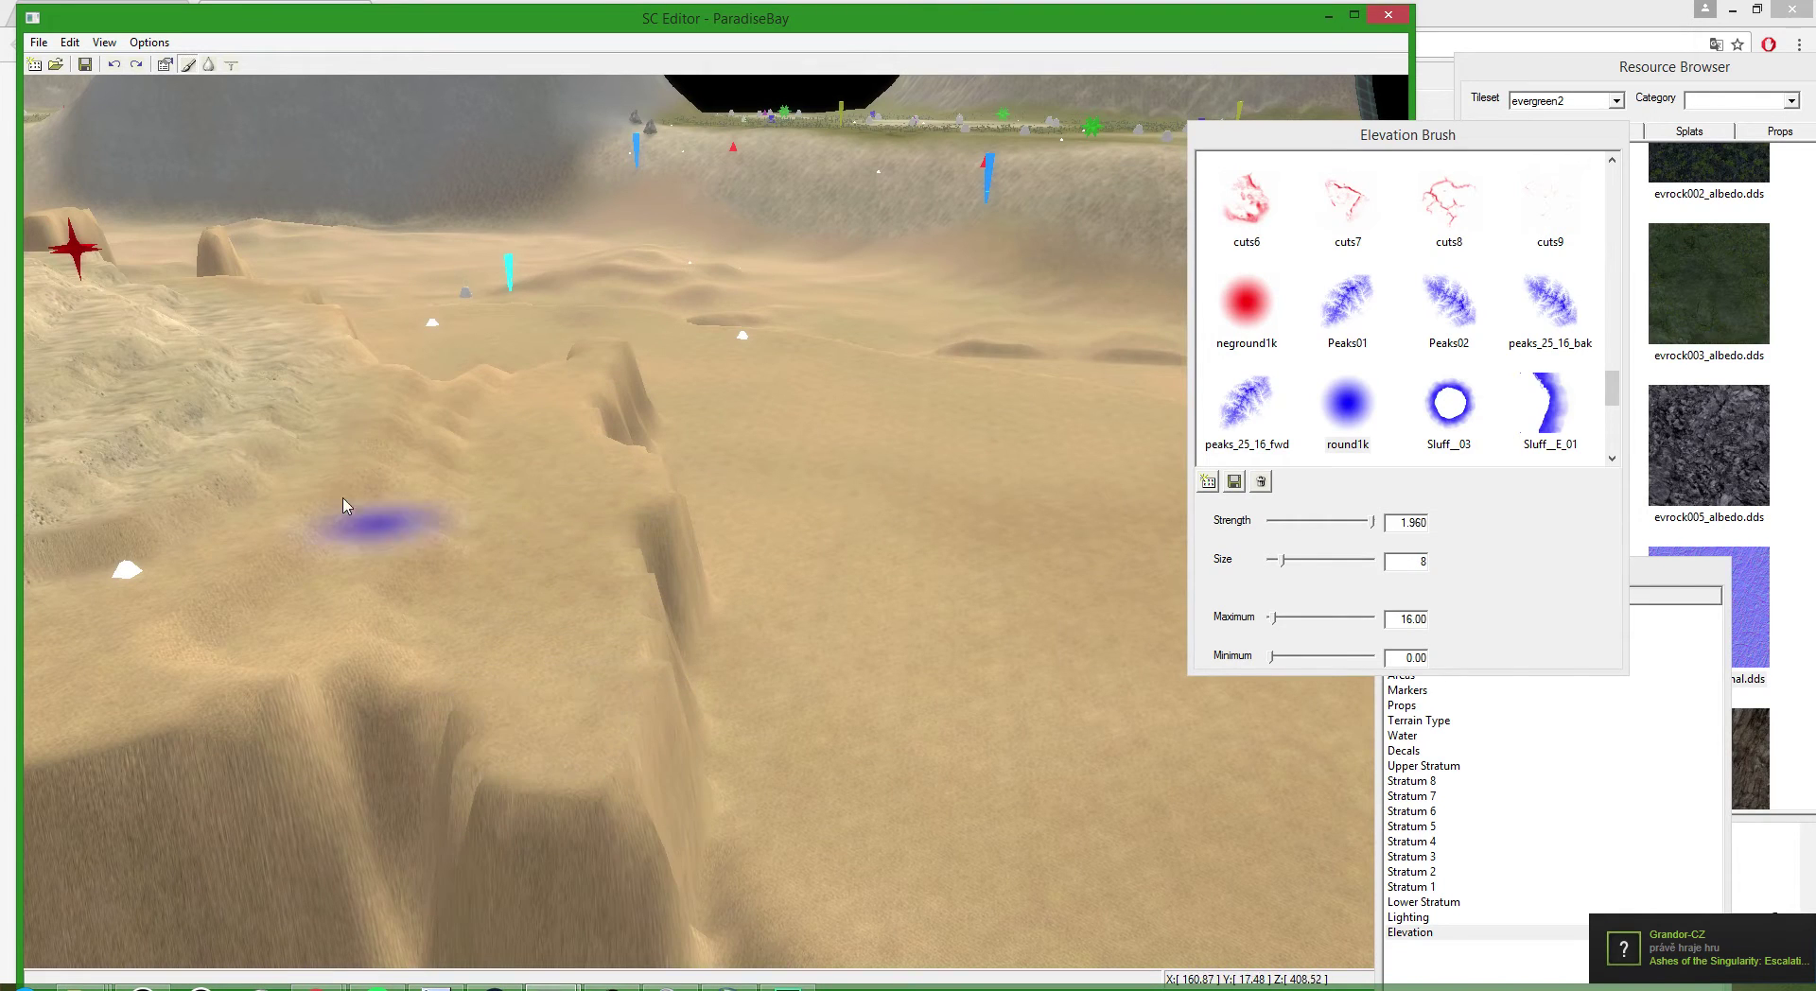
# - Set the elevation maximum to 15 and brush a narrow ledge along the outer side of the height-16 terrace
pyautogui.click(1498, 624)
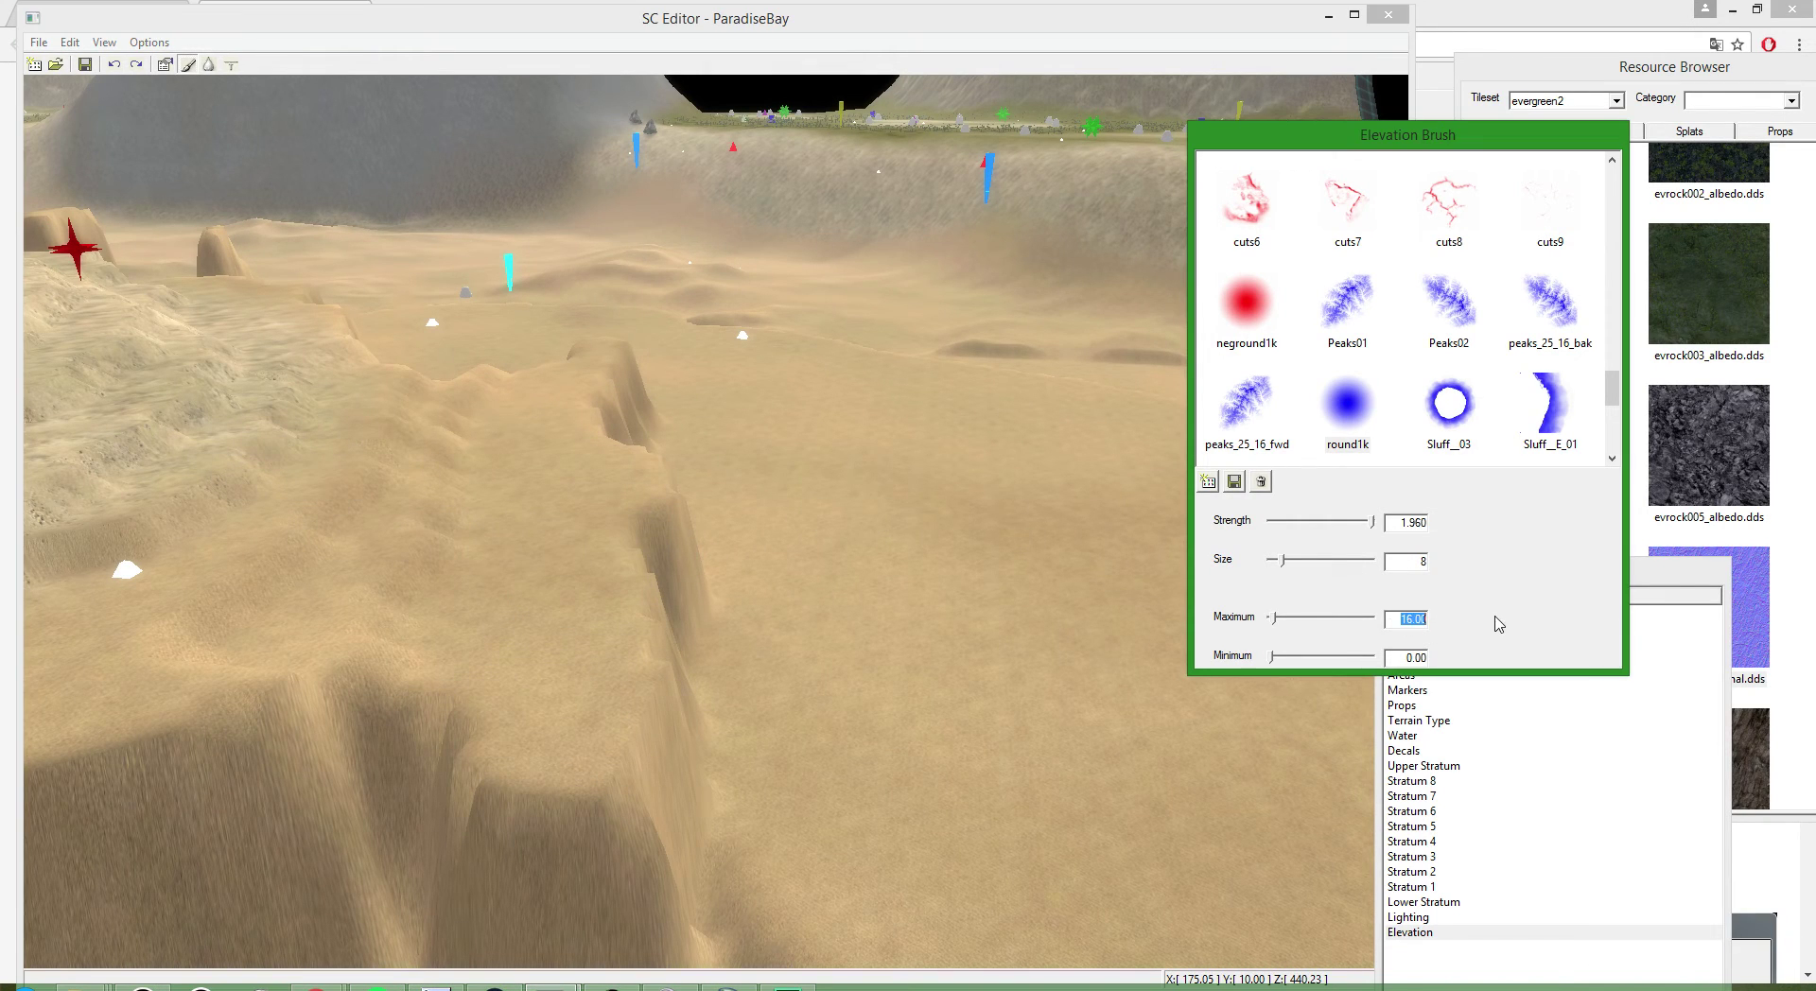
pyautogui.scroll(-2, 984, 568)
pyautogui.moveTo(681, 842)
pyautogui.mouseDown()
pyautogui.moveTo(593, 912)
pyautogui.moveTo(690, 410)
pyautogui.mouseUp()
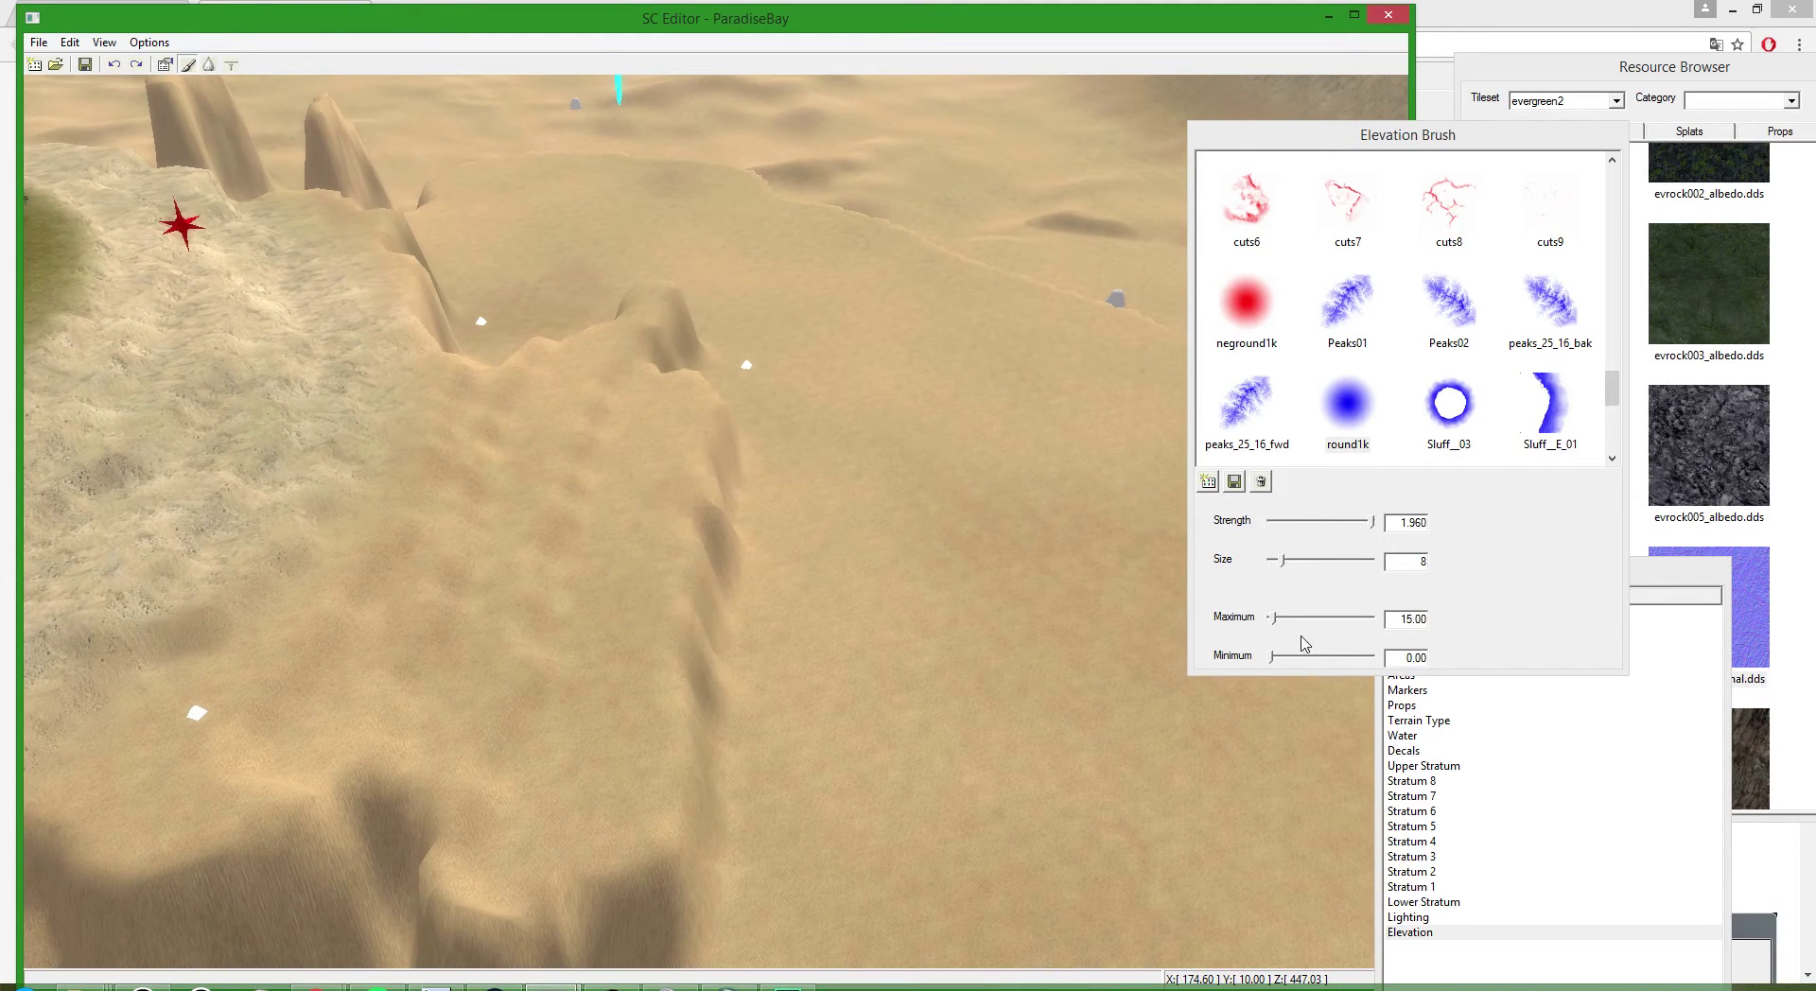
# - Set the elevation maximum to 14 and paint the following step outside the height-15 ledge
pyautogui.click(1496, 633)
pyautogui.click(738, 798)
pyautogui.moveTo(738, 797)
pyautogui.mouseDown()
pyautogui.moveTo(709, 730)
pyautogui.moveTo(768, 465)
pyautogui.mouseUp()
# - Set the elevation maximum to 13 and paint a wider ledge beyond the height-14 step, filling it in toward the hill
pyautogui.click(1498, 622)
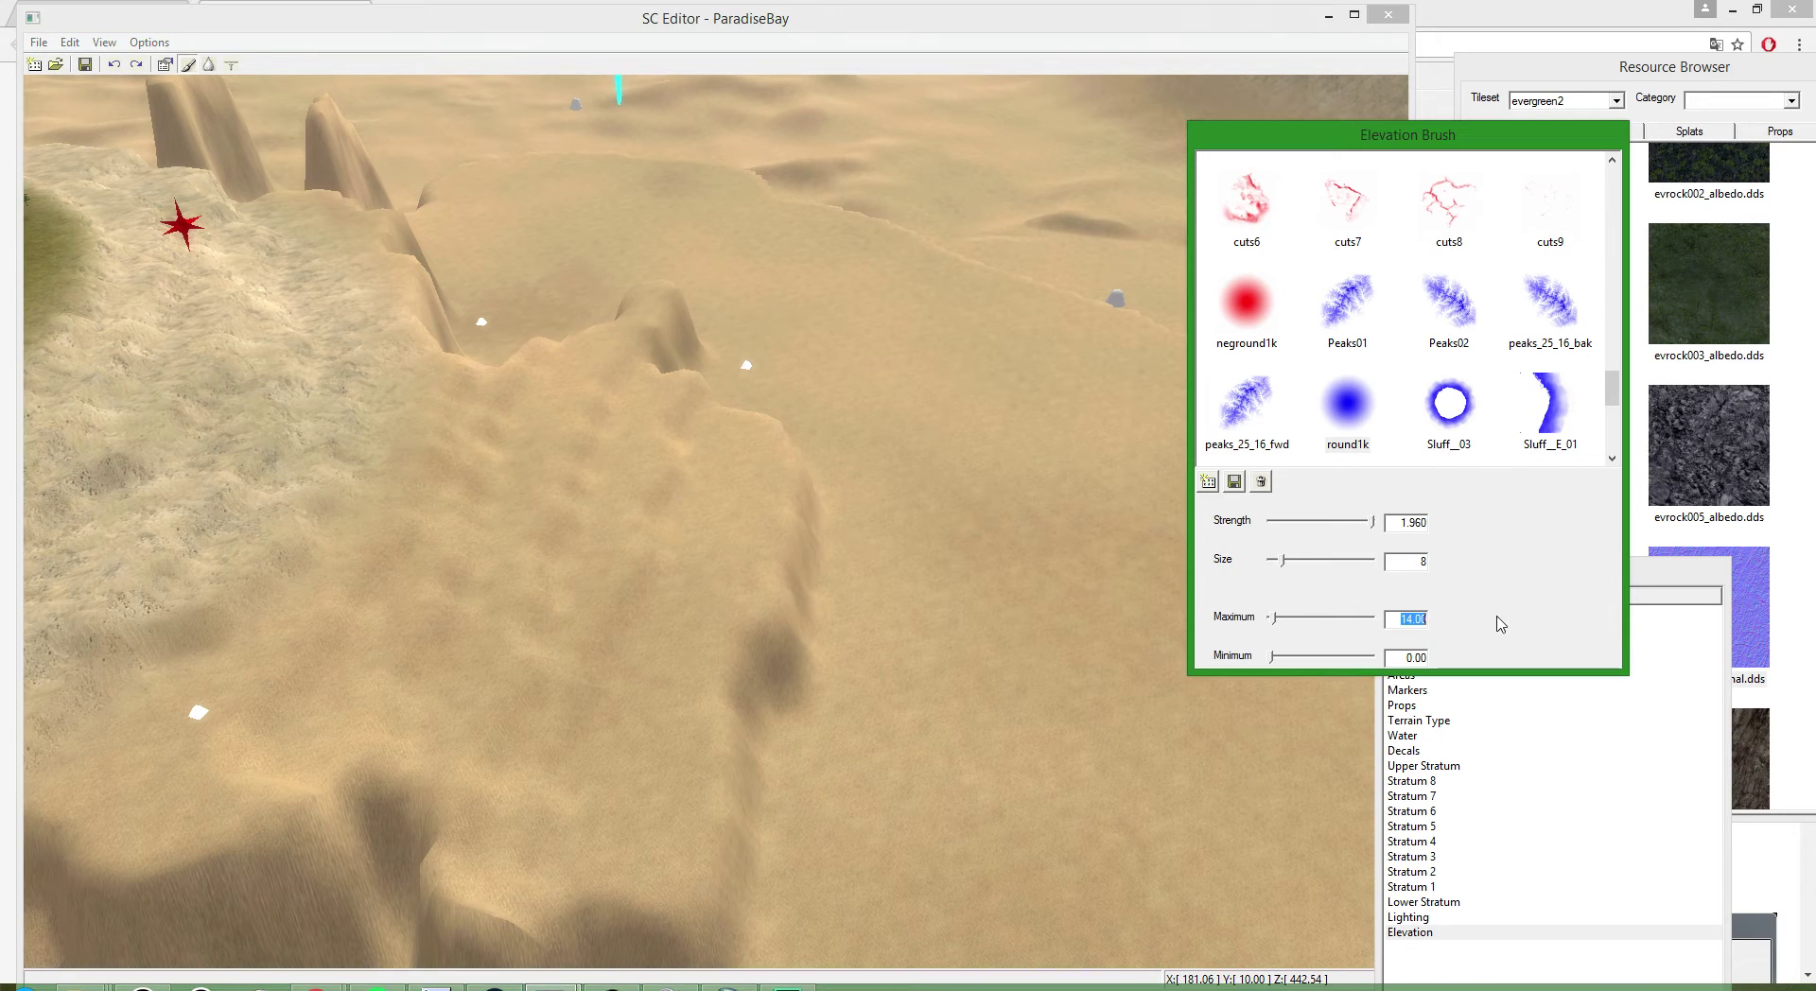
pyautogui.write('13')
pyautogui.click(783, 860)
pyautogui.moveTo(782, 860)
pyautogui.mouseDown()
pyautogui.moveTo(852, 515)
pyautogui.moveTo(819, 766)
pyautogui.mouseUp()
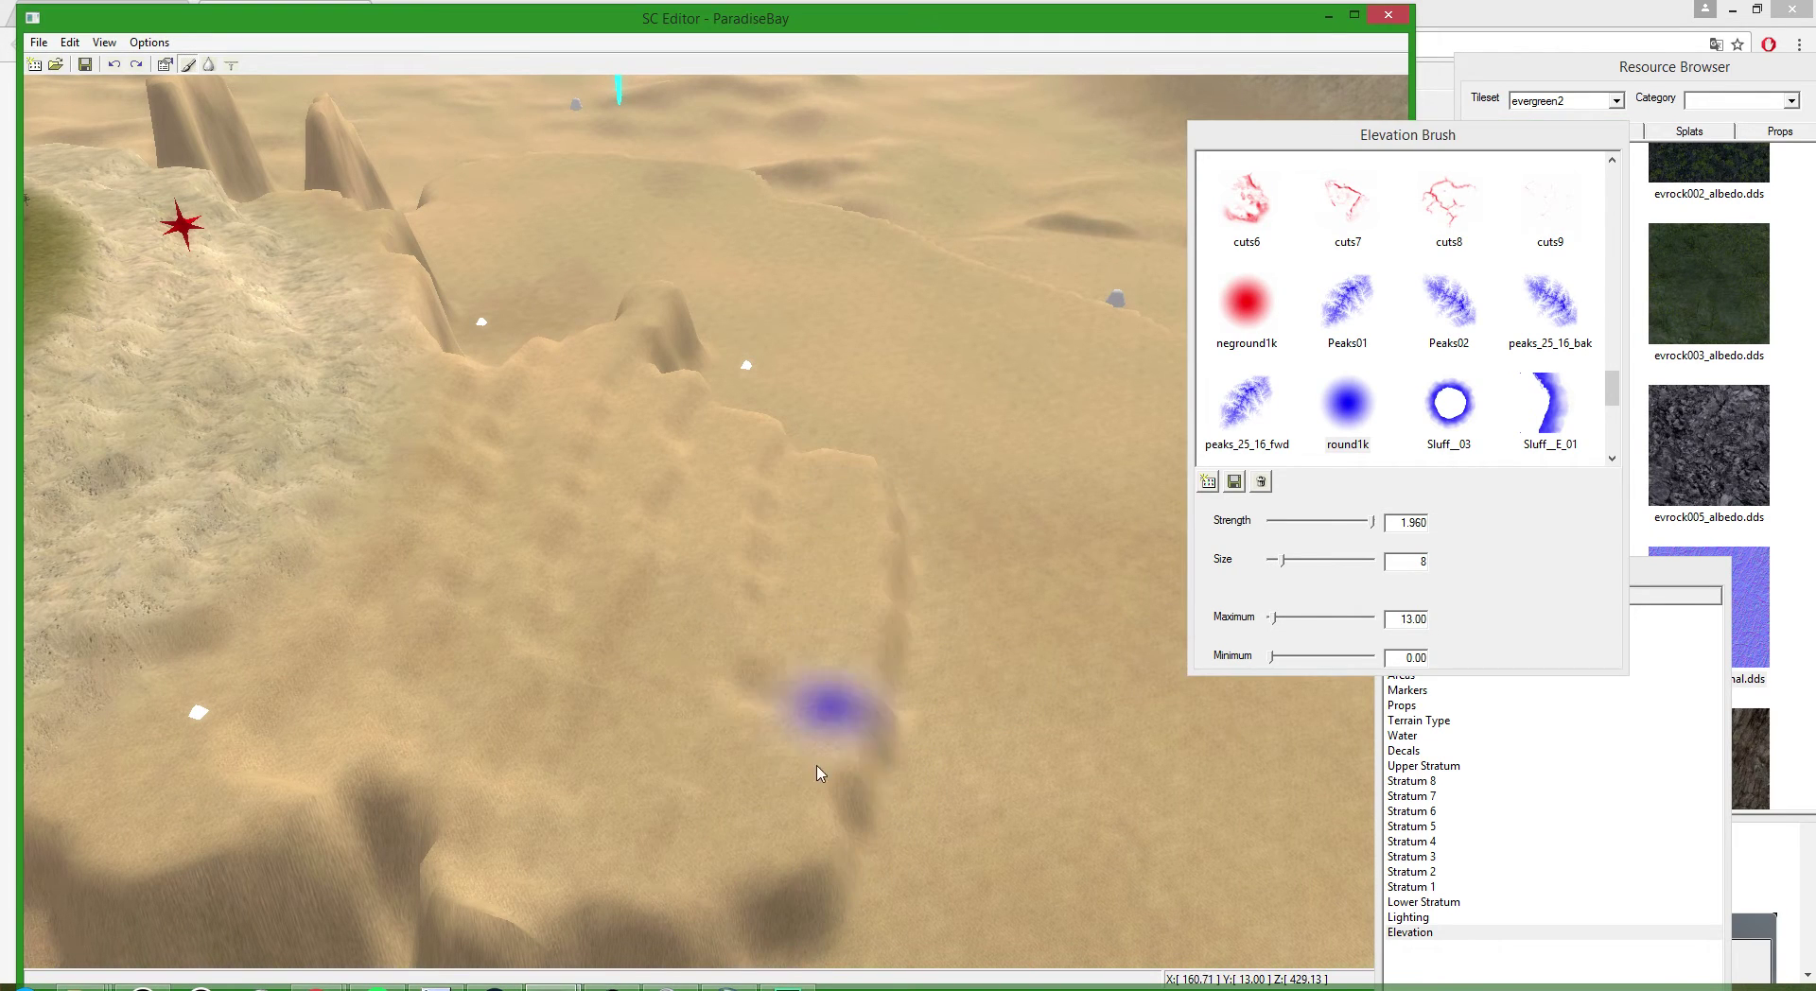
pyautogui.moveTo(756, 685); pyautogui.dragTo(808, 624)
pyautogui.click(1486, 620)
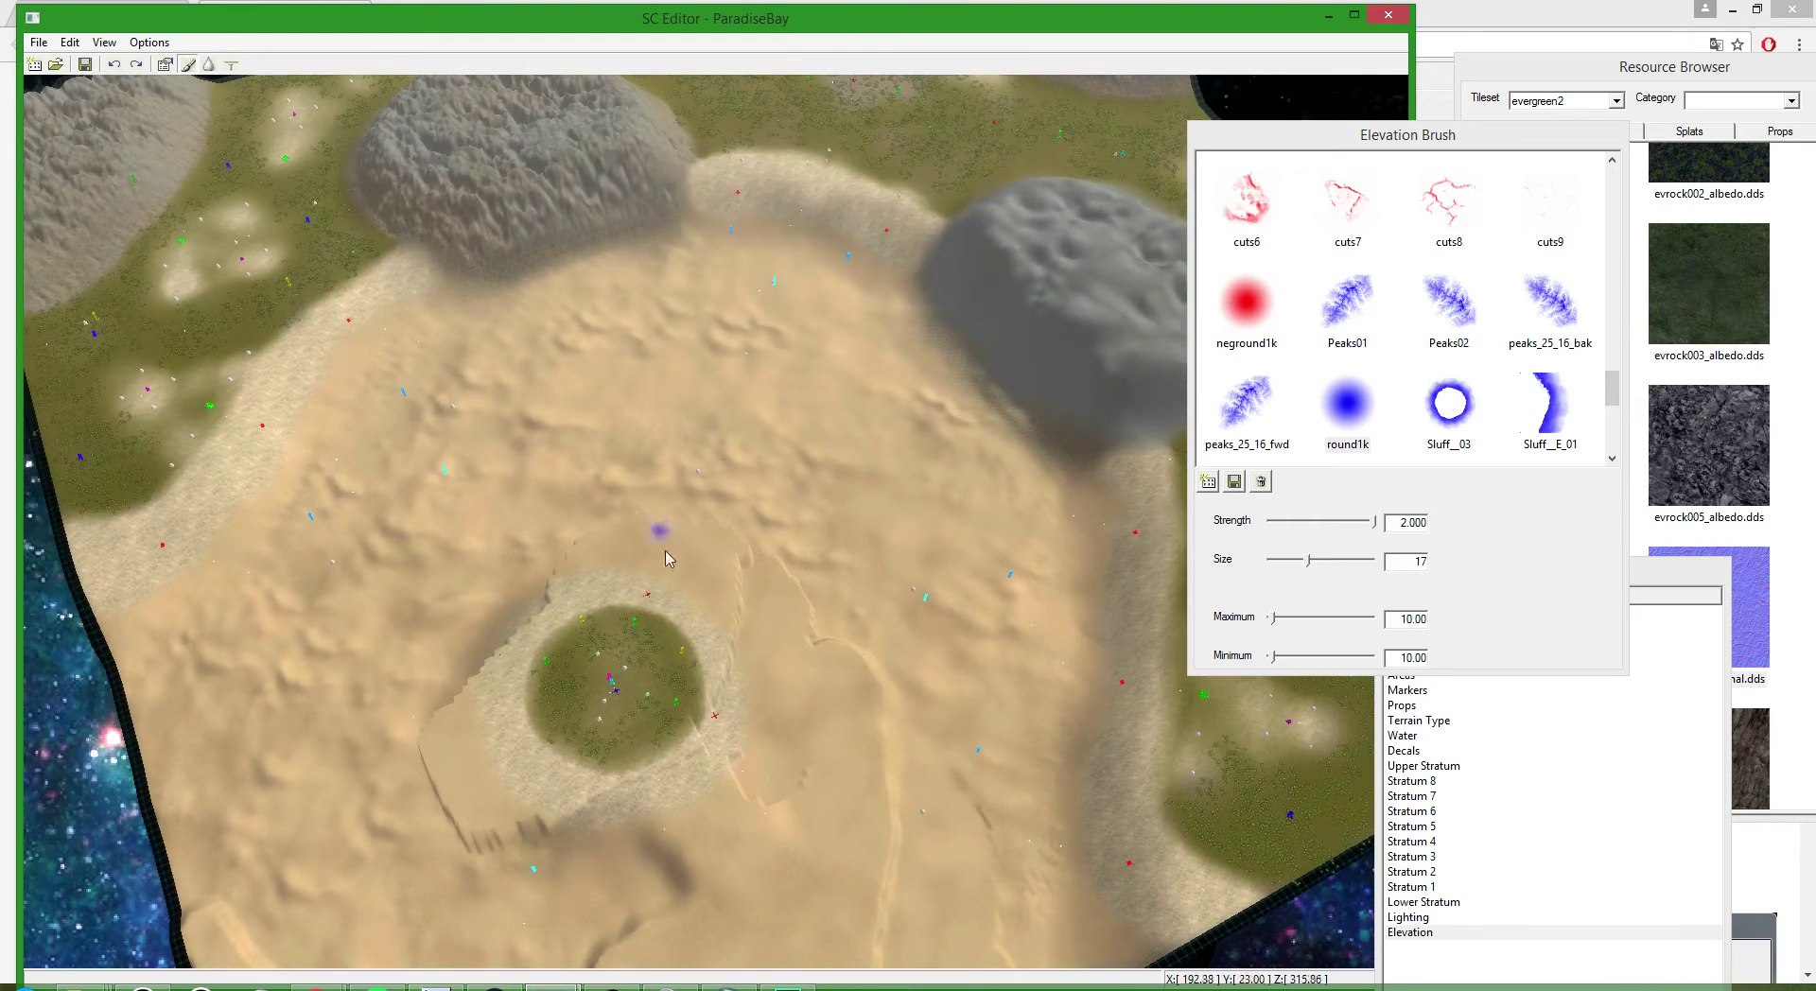
# - Flatten the ground around the grassy hill into a steep cliff, using the round1k brush at strength 2, size 17, maximum and minimum 10
pyautogui.press('space')
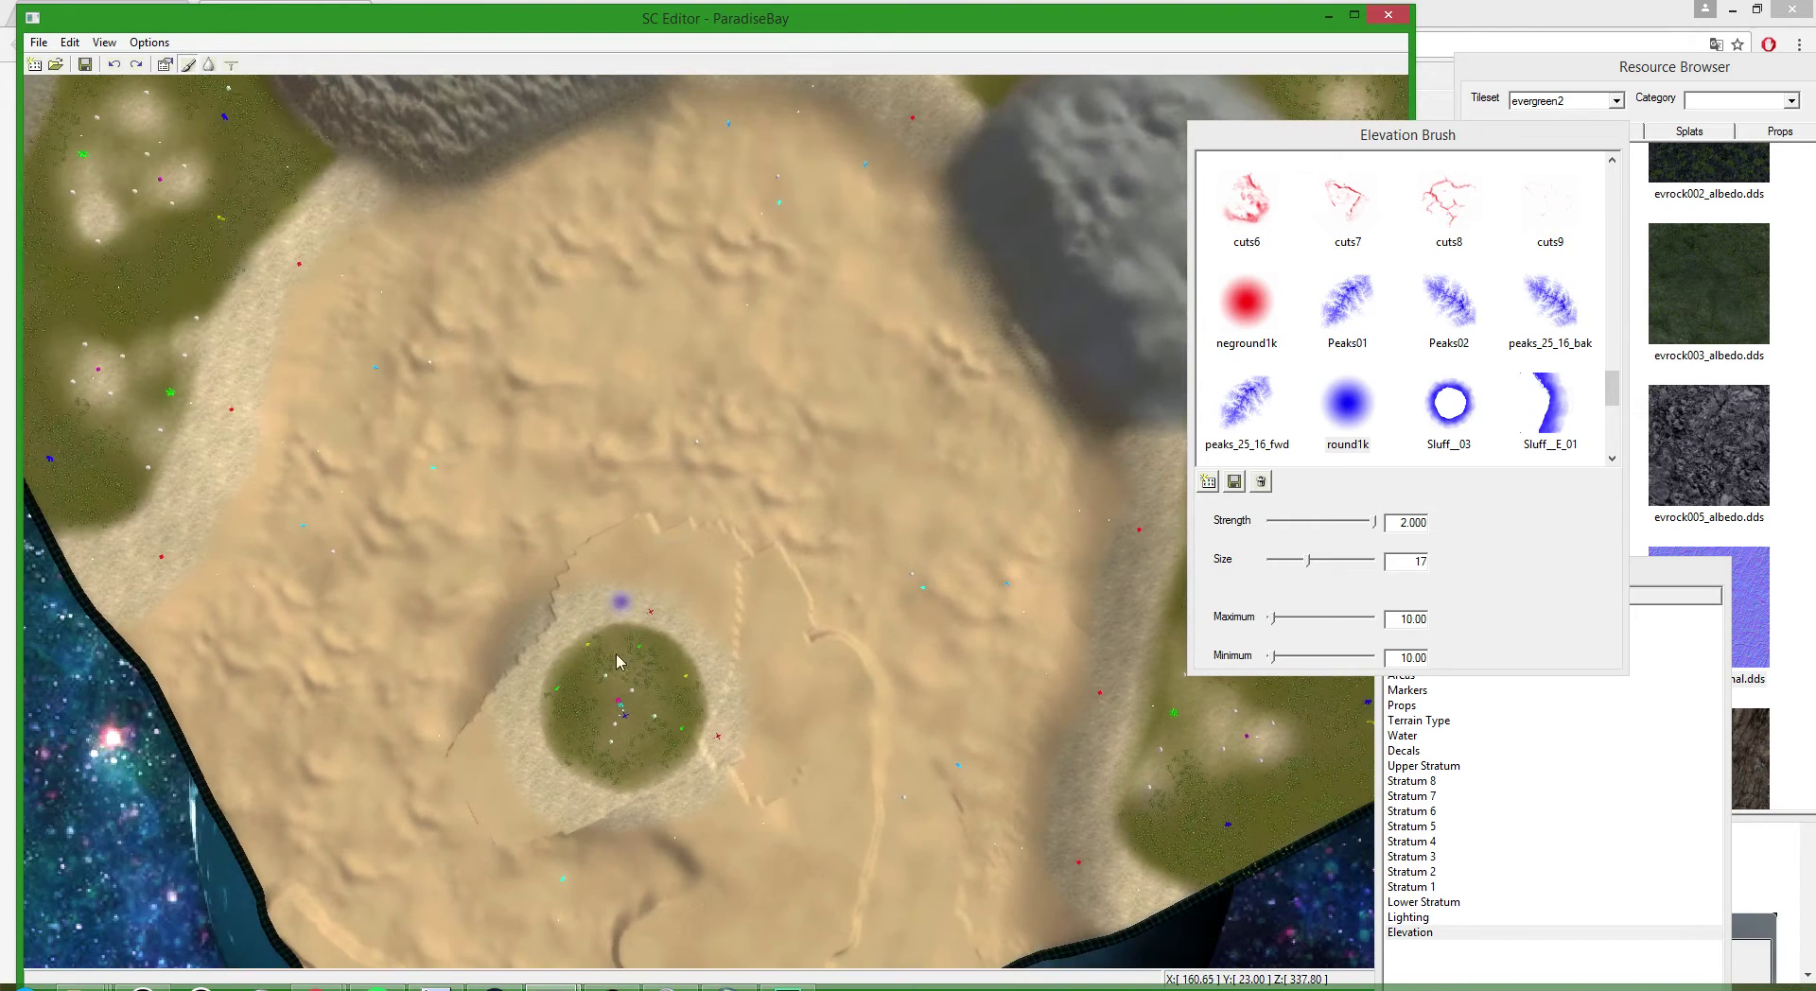
pyautogui.scroll(4, 614, 674)
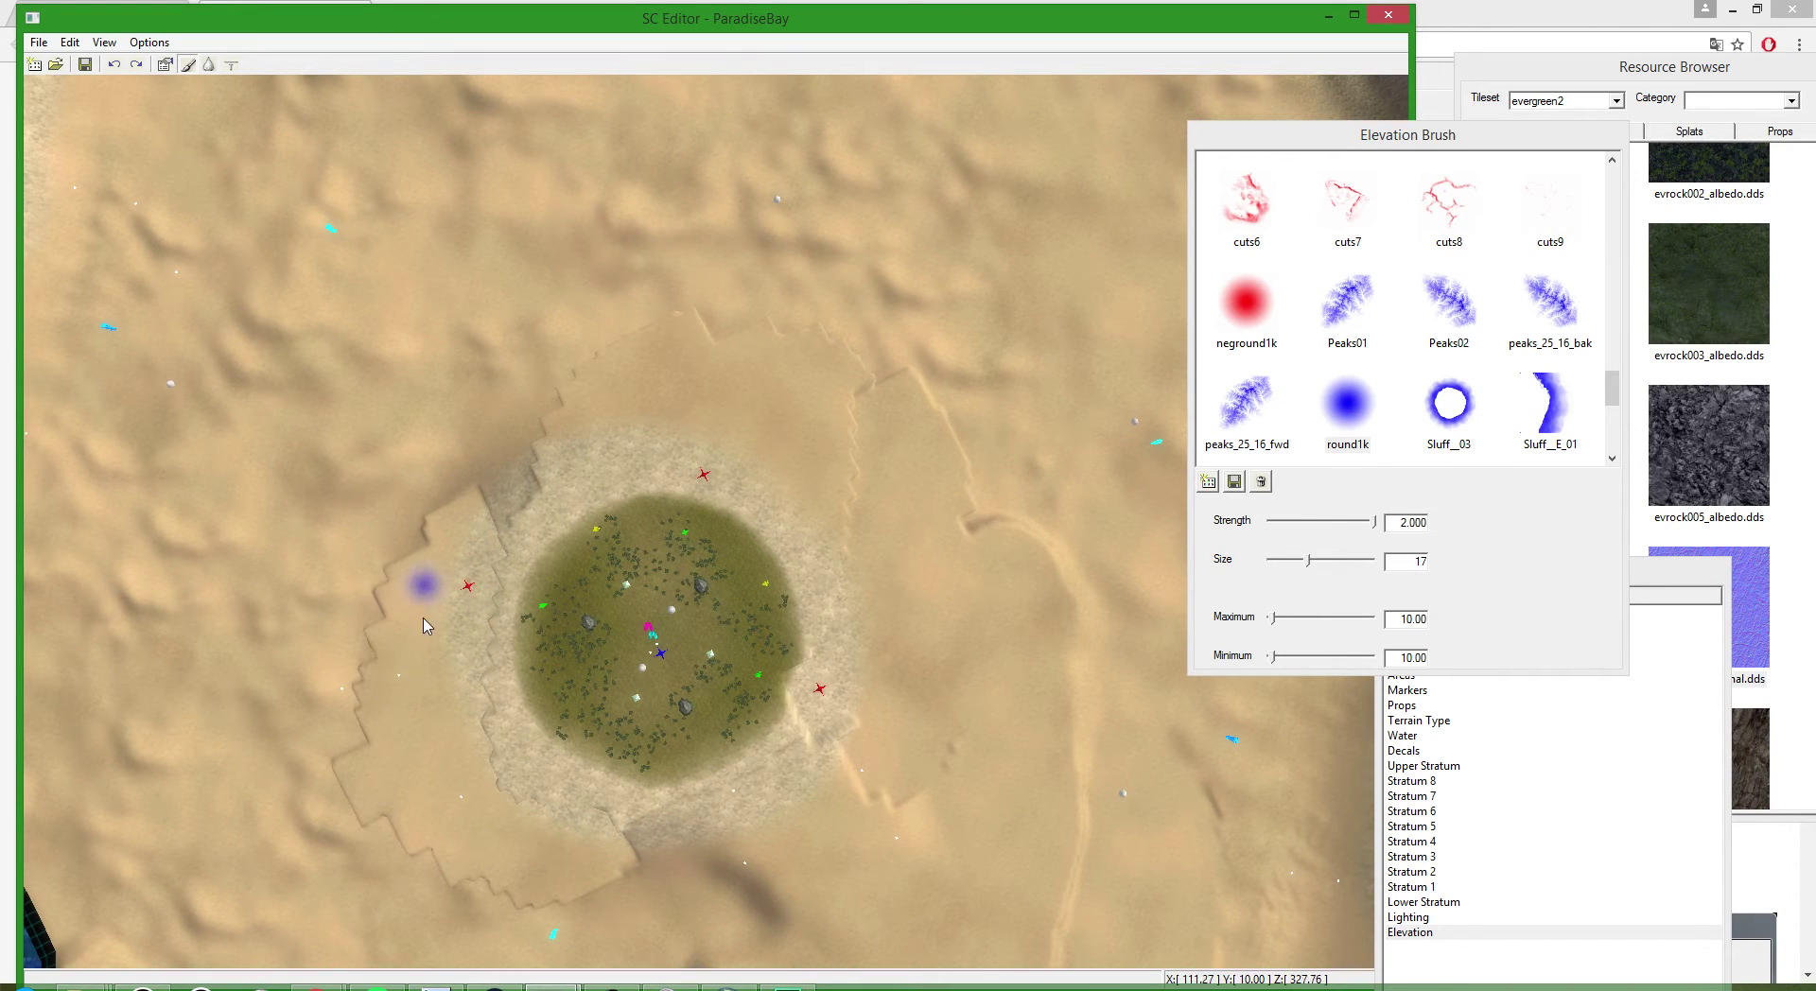
pyautogui.moveTo(426, 627); pyautogui.dragTo(258, 648, button='middle')
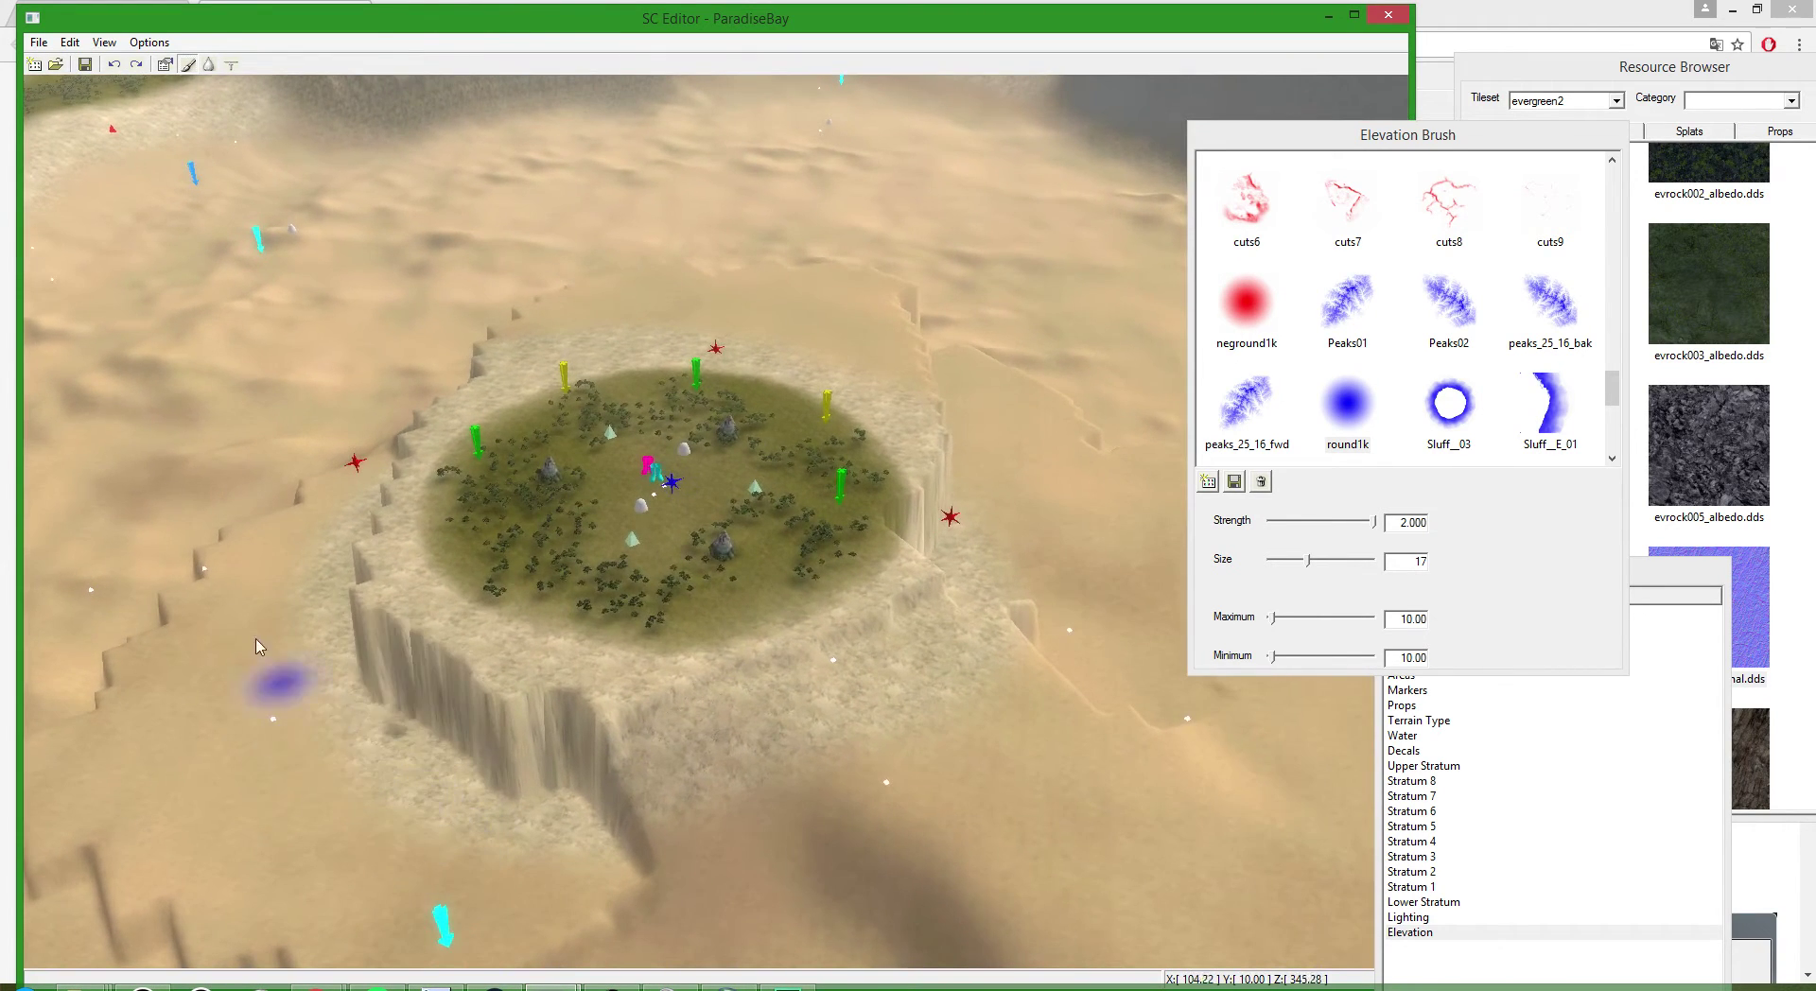
pyautogui.scroll(-3, 559, 766)
pyautogui.moveTo(749, 695); pyautogui.dragTo(851, 587)
pyautogui.moveTo(851, 586); pyautogui.dragTo(652, 596, button='middle')
pyautogui.scroll(3, 674, 616)
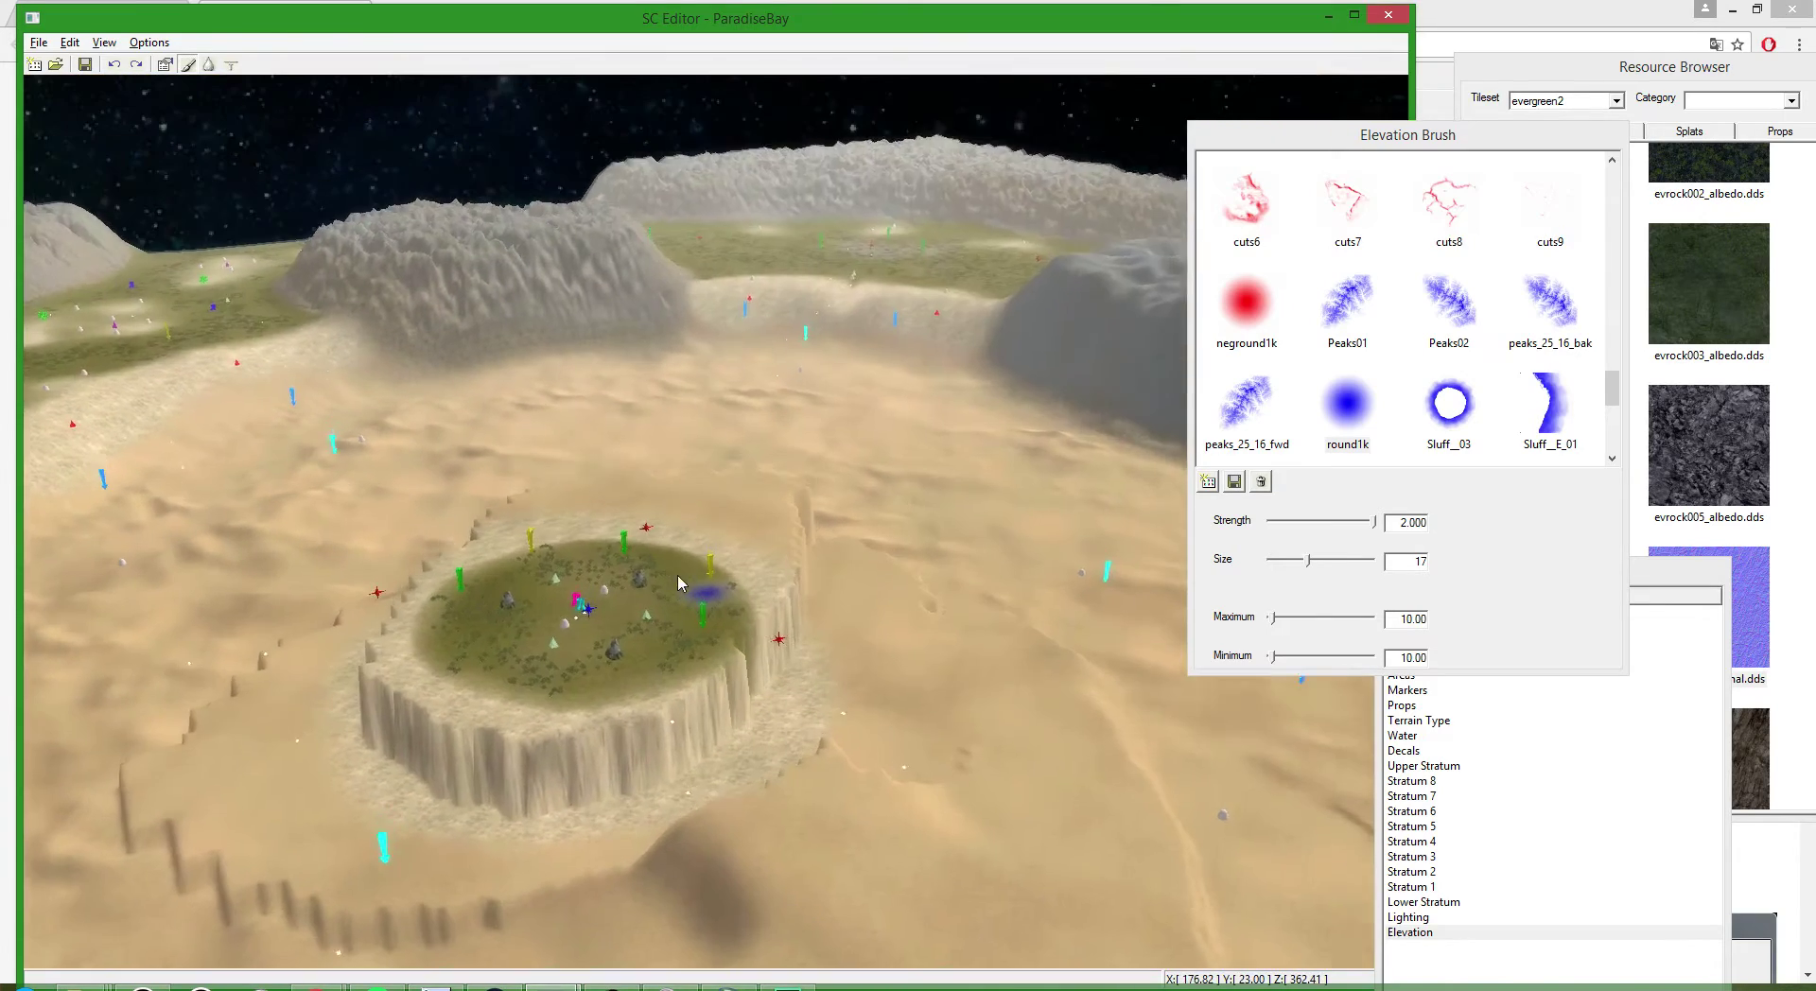
pyautogui.scroll(5, 676, 625)
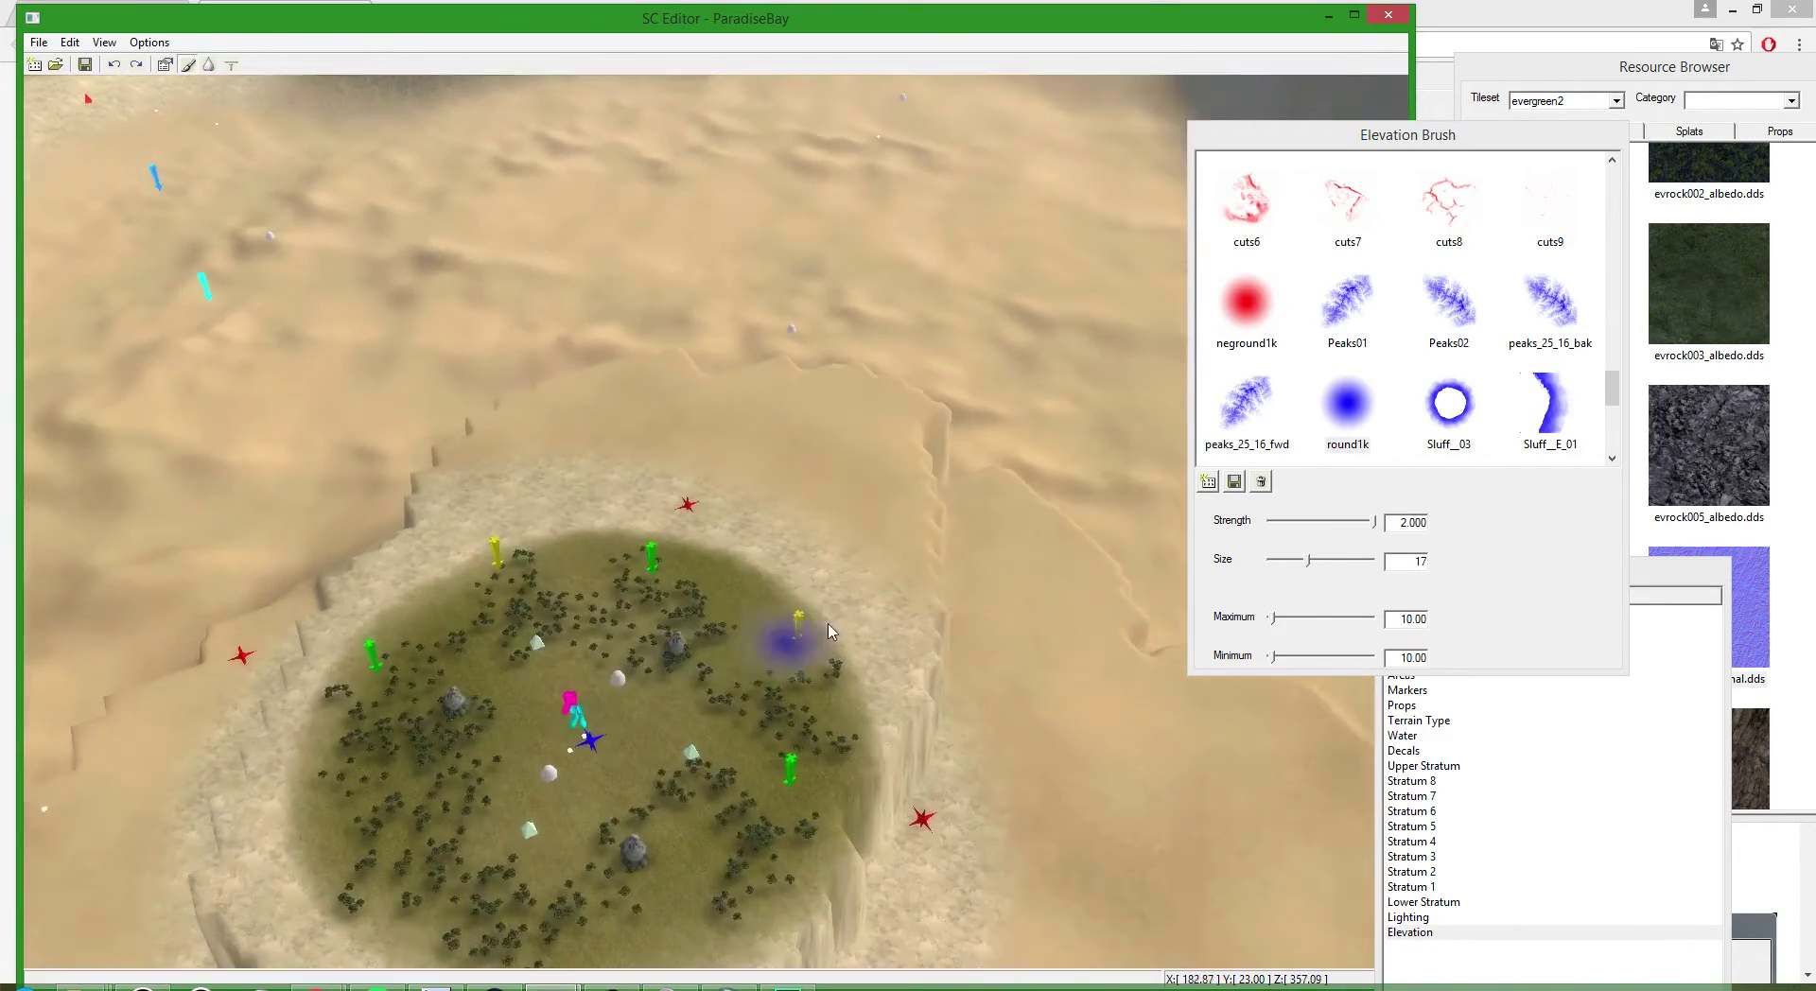
# - Smooth the cliff around the hill with the unsharp128_hard filter brush in Unsharpen mode, strength 2 and size 38
pyautogui.scroll(-4, 829, 632)
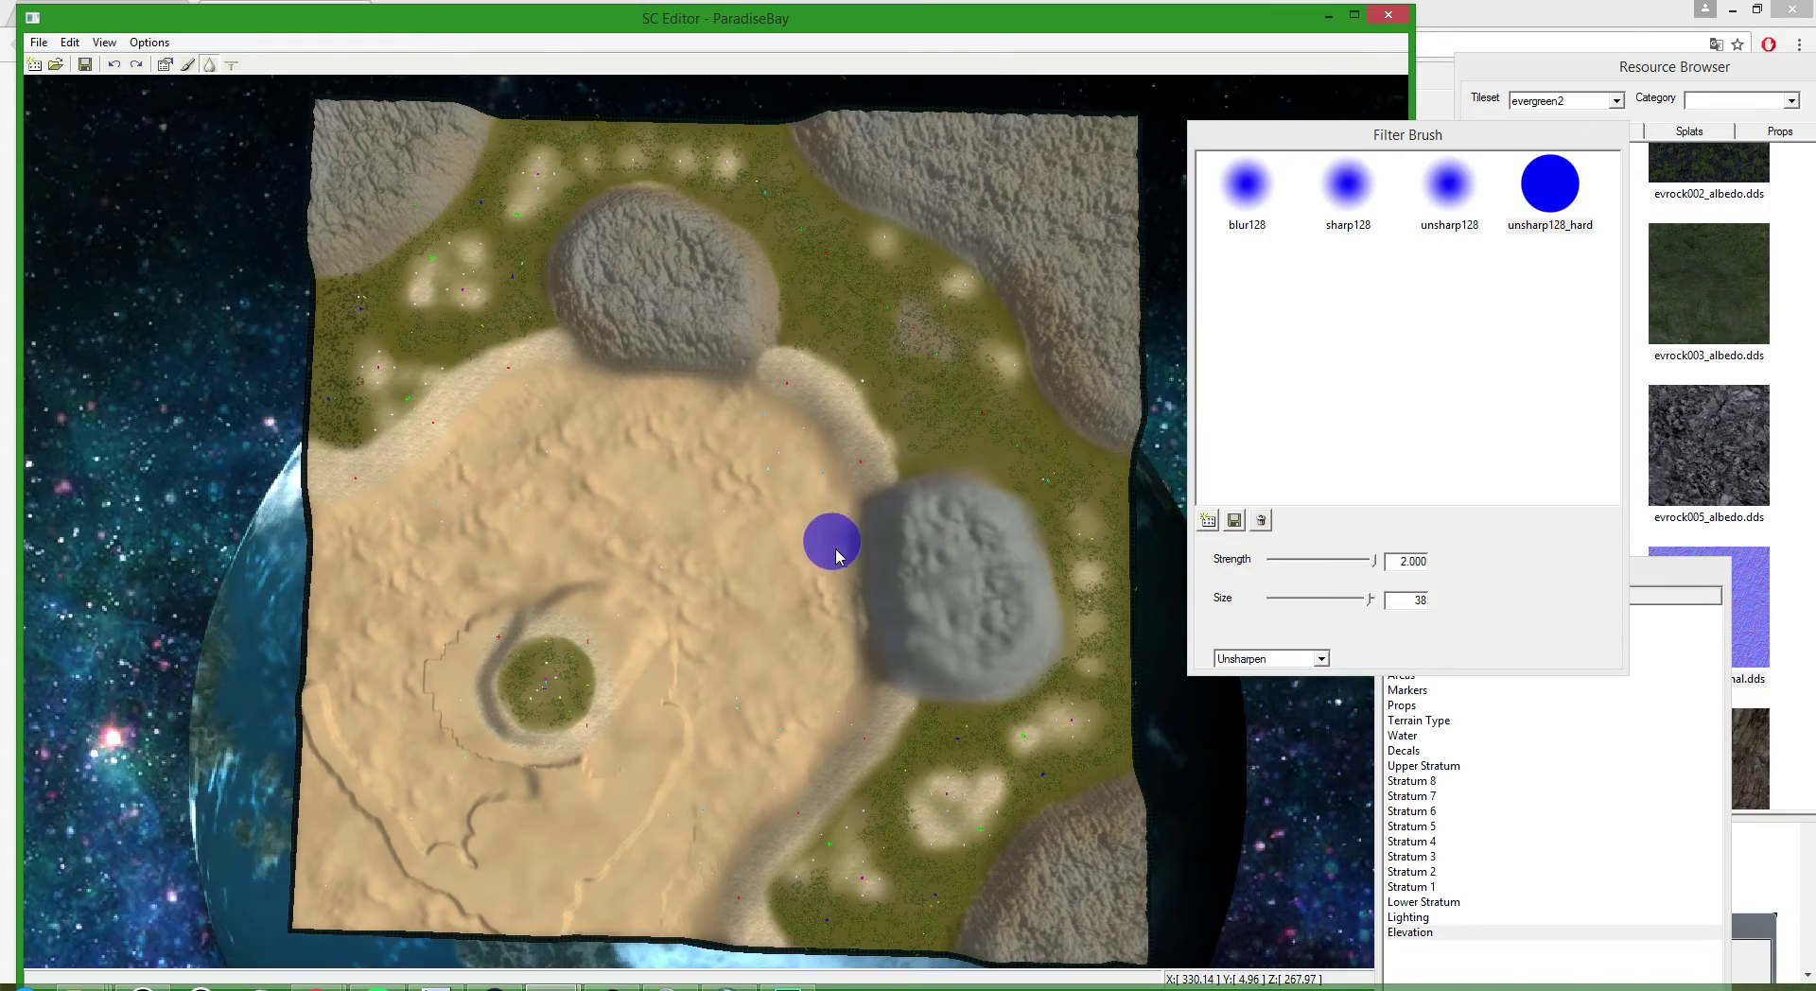
pyautogui.moveTo(836, 556); pyautogui.dragTo(843, 613, button='middle')
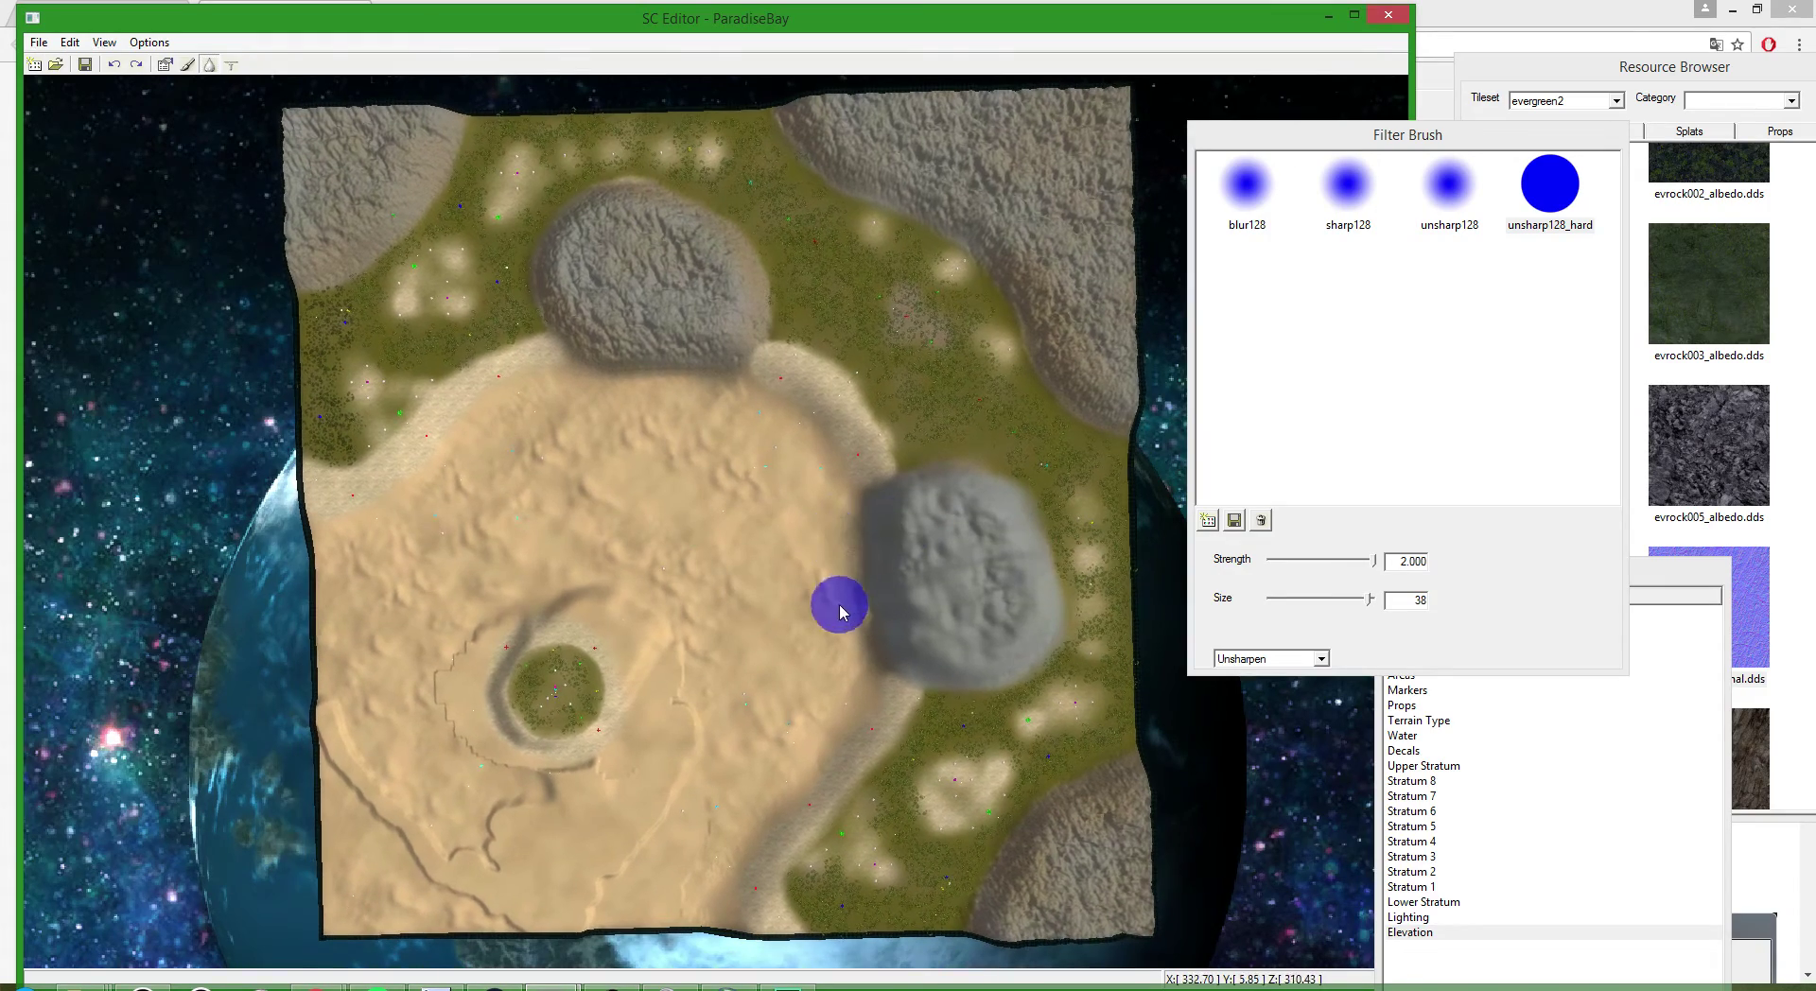
pyautogui.scroll(6, 567, 710)
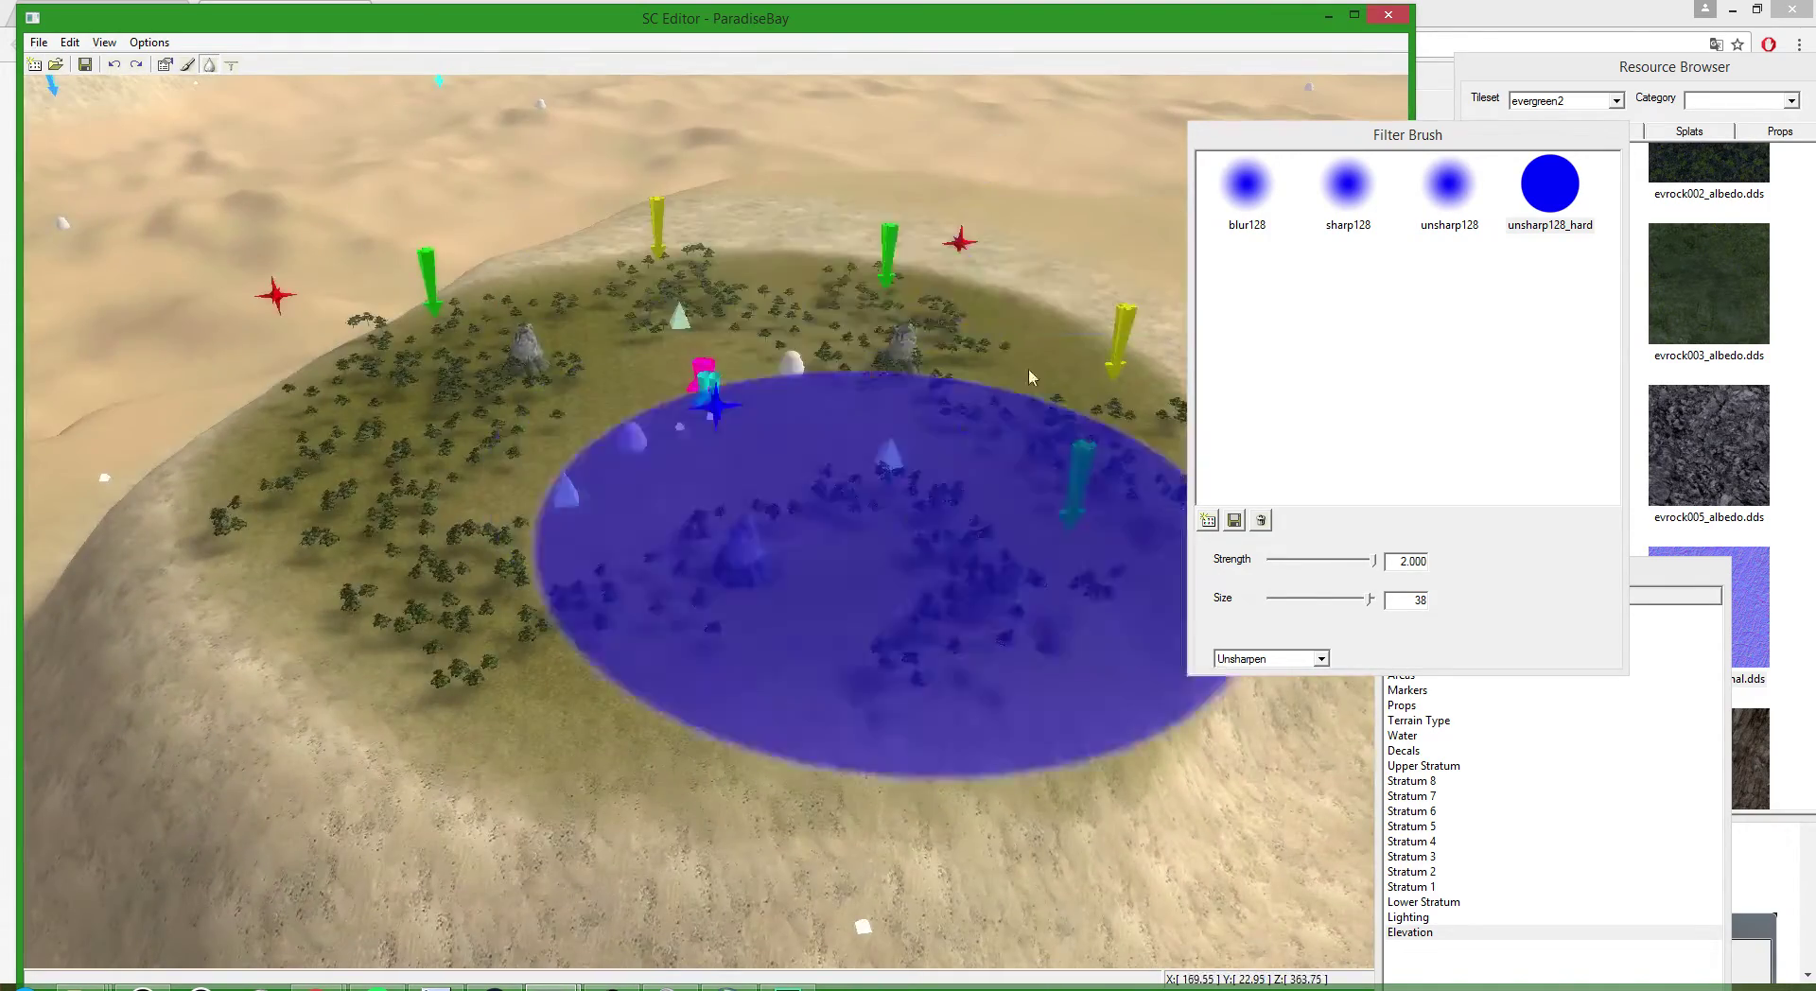
pyautogui.scroll(-6, 783, 344)
pyautogui.moveTo(751, 219); pyautogui.dragTo(686, 355, button='middle')
pyautogui.scroll(5, 791, 397)
pyautogui.moveTo(790, 398)
pyautogui.mouseDown()
pyautogui.moveTo(686, 355)
pyautogui.moveTo(923, 392)
pyautogui.moveTo(860, 369)
pyautogui.moveTo(790, 401)
pyautogui.mouseUp()
pyautogui.scroll(-8, 770, 510)
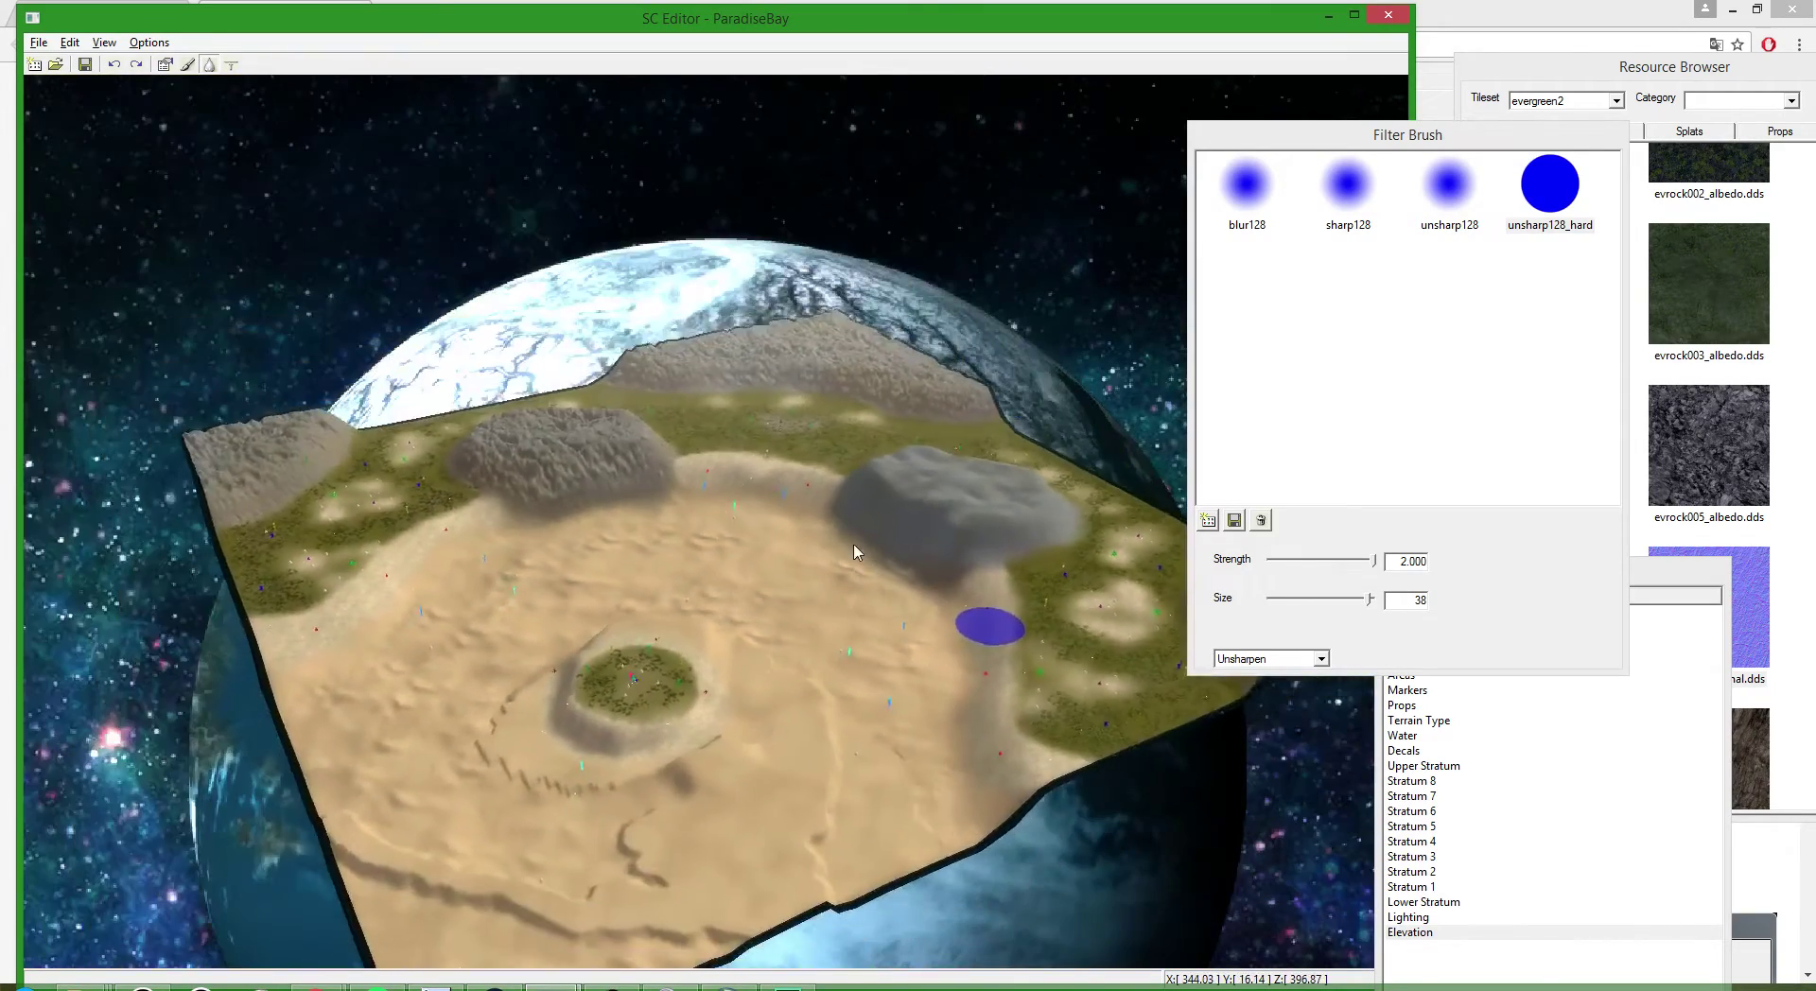
# - Examine the slopes between the sandy basin, the grey rock plateau and the surrounding grassland from several angles
pyautogui.scroll(6, 872, 624)
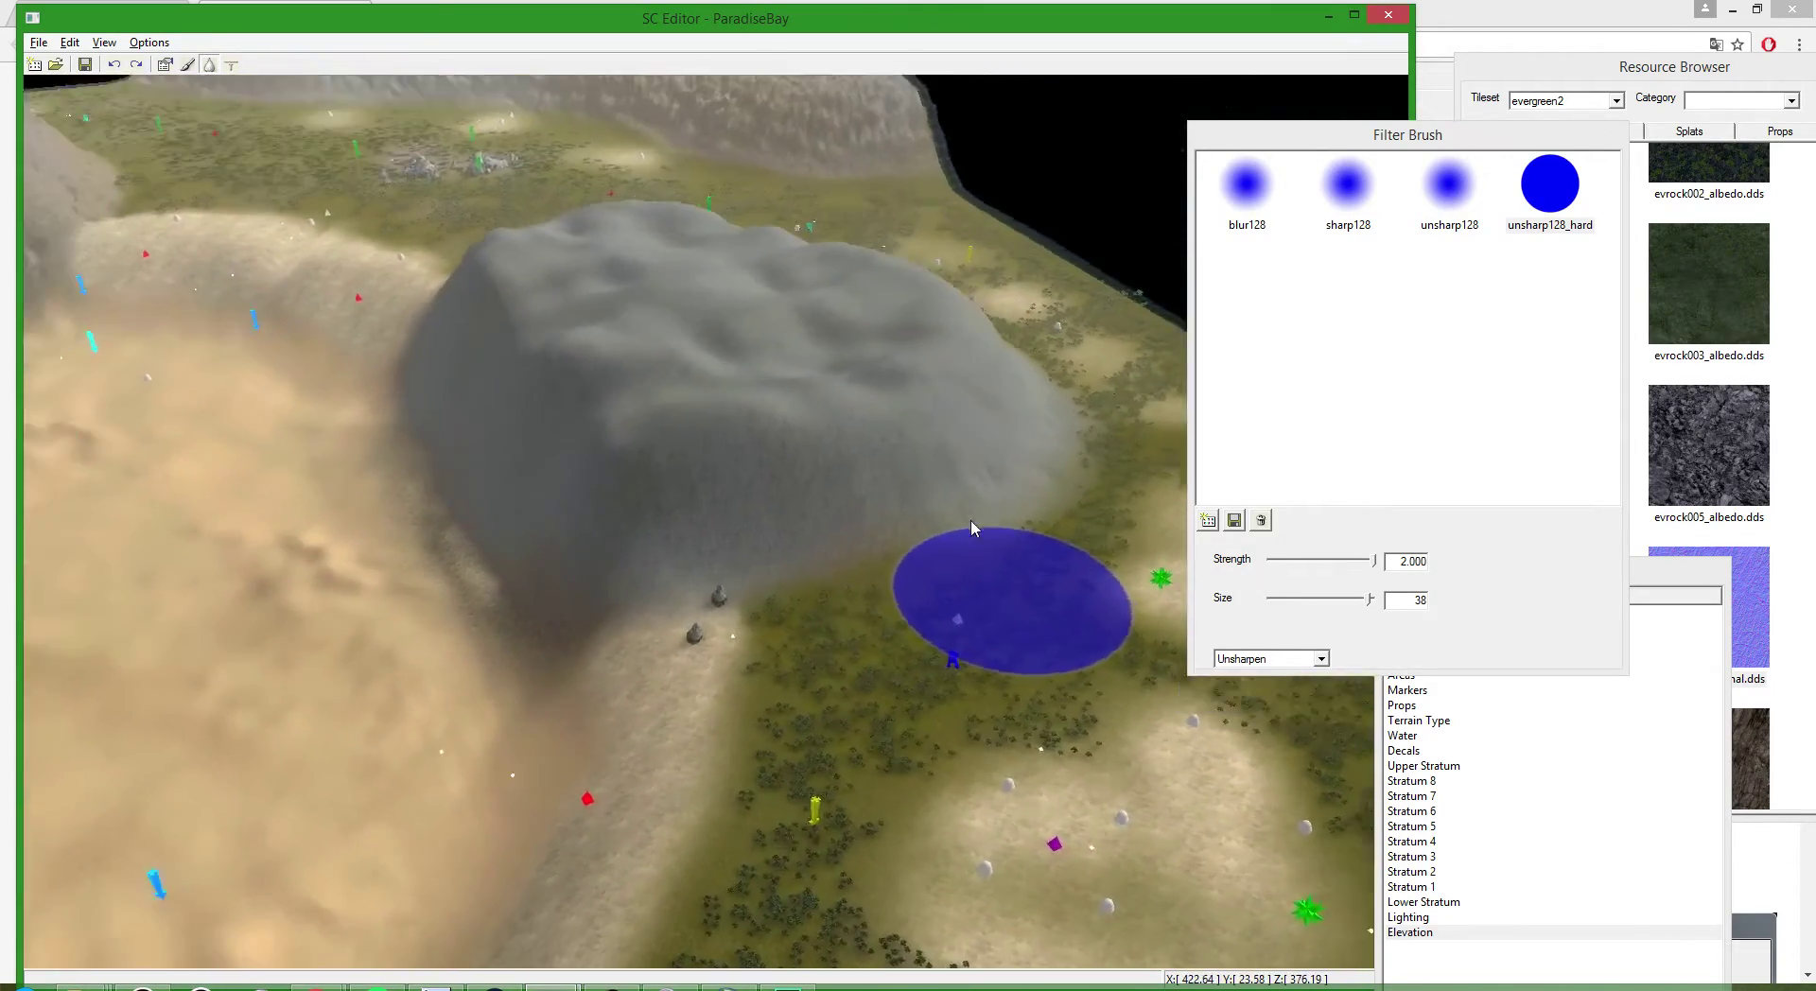
pyautogui.scroll(-7, 458, 327)
pyautogui.scroll(4, 1029, 923)
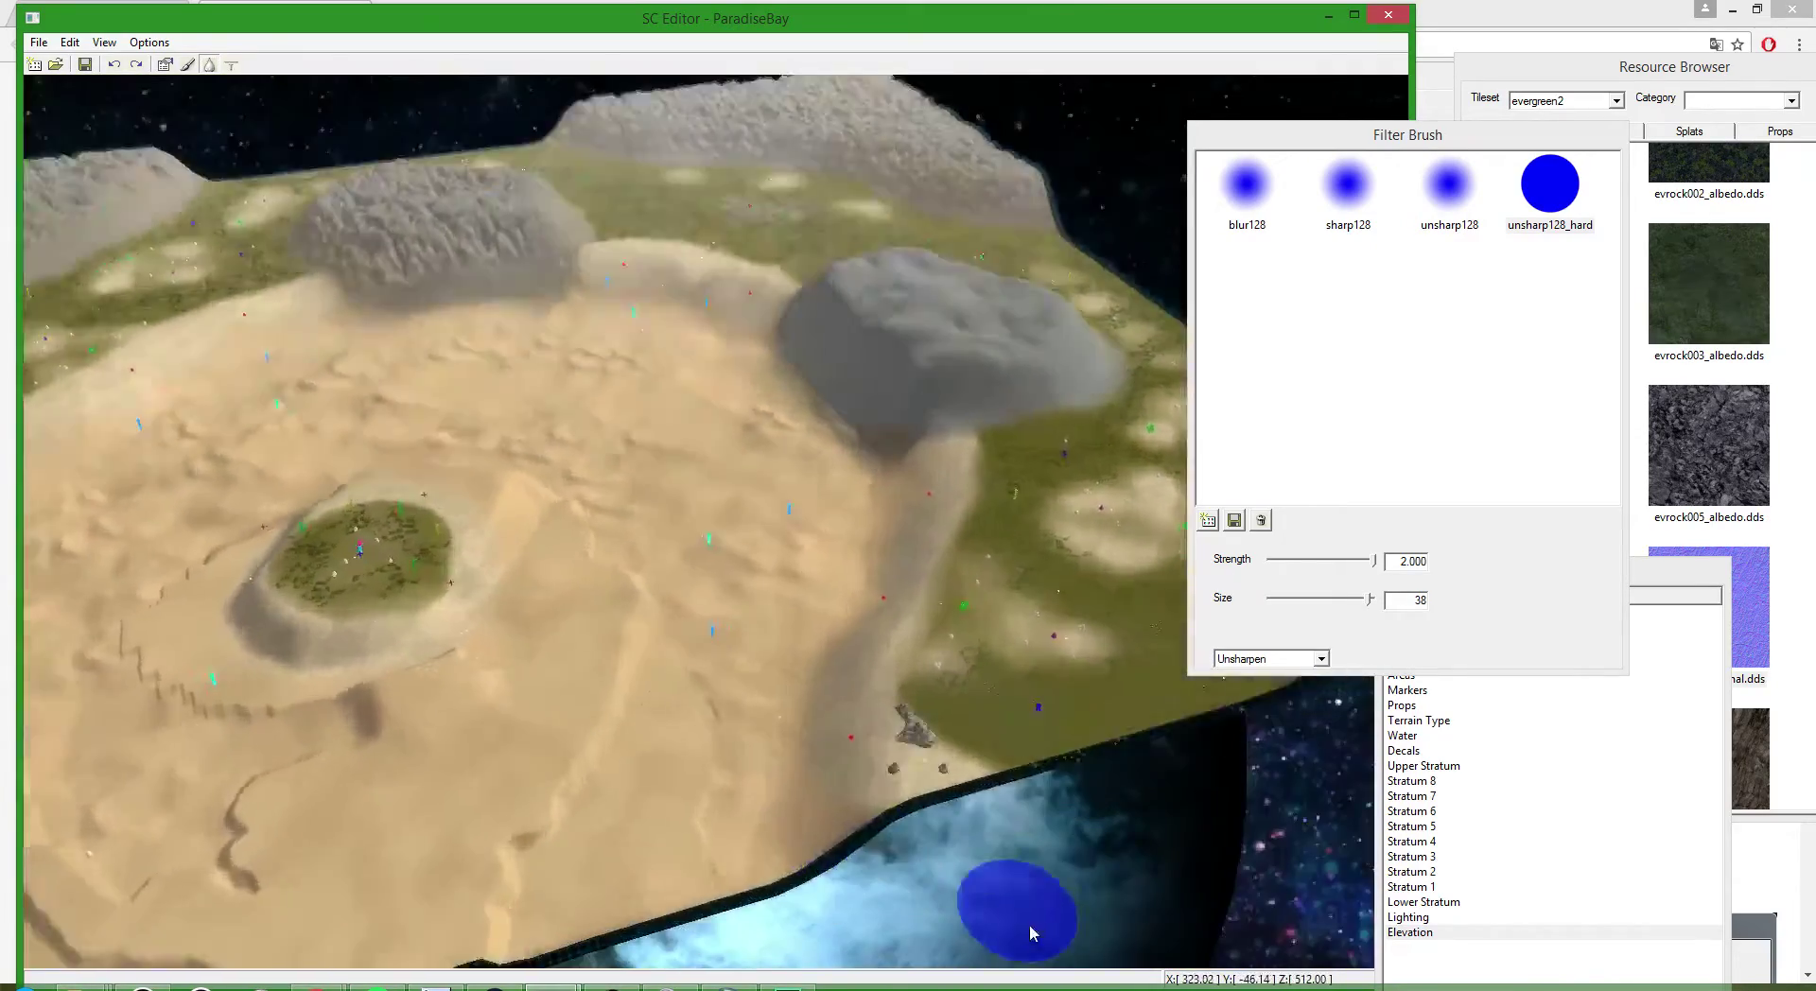
pyautogui.scroll(6, 642, 527)
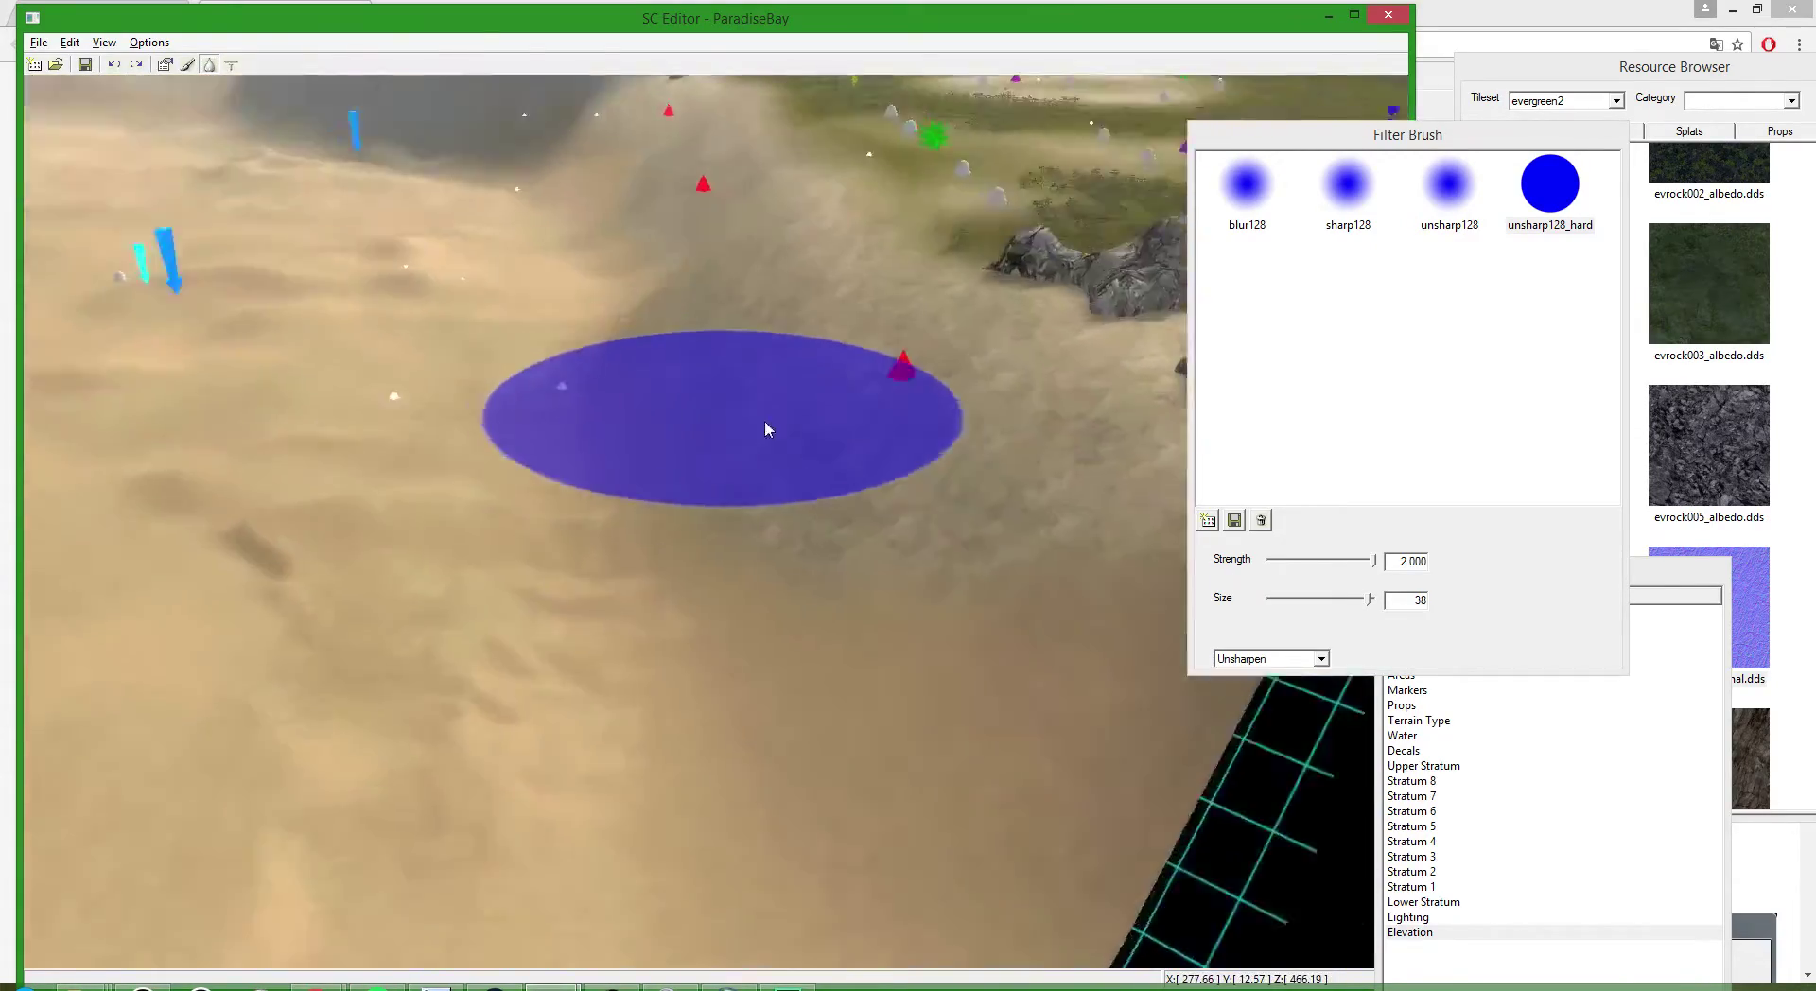
pyautogui.scroll(-7, 740, 543)
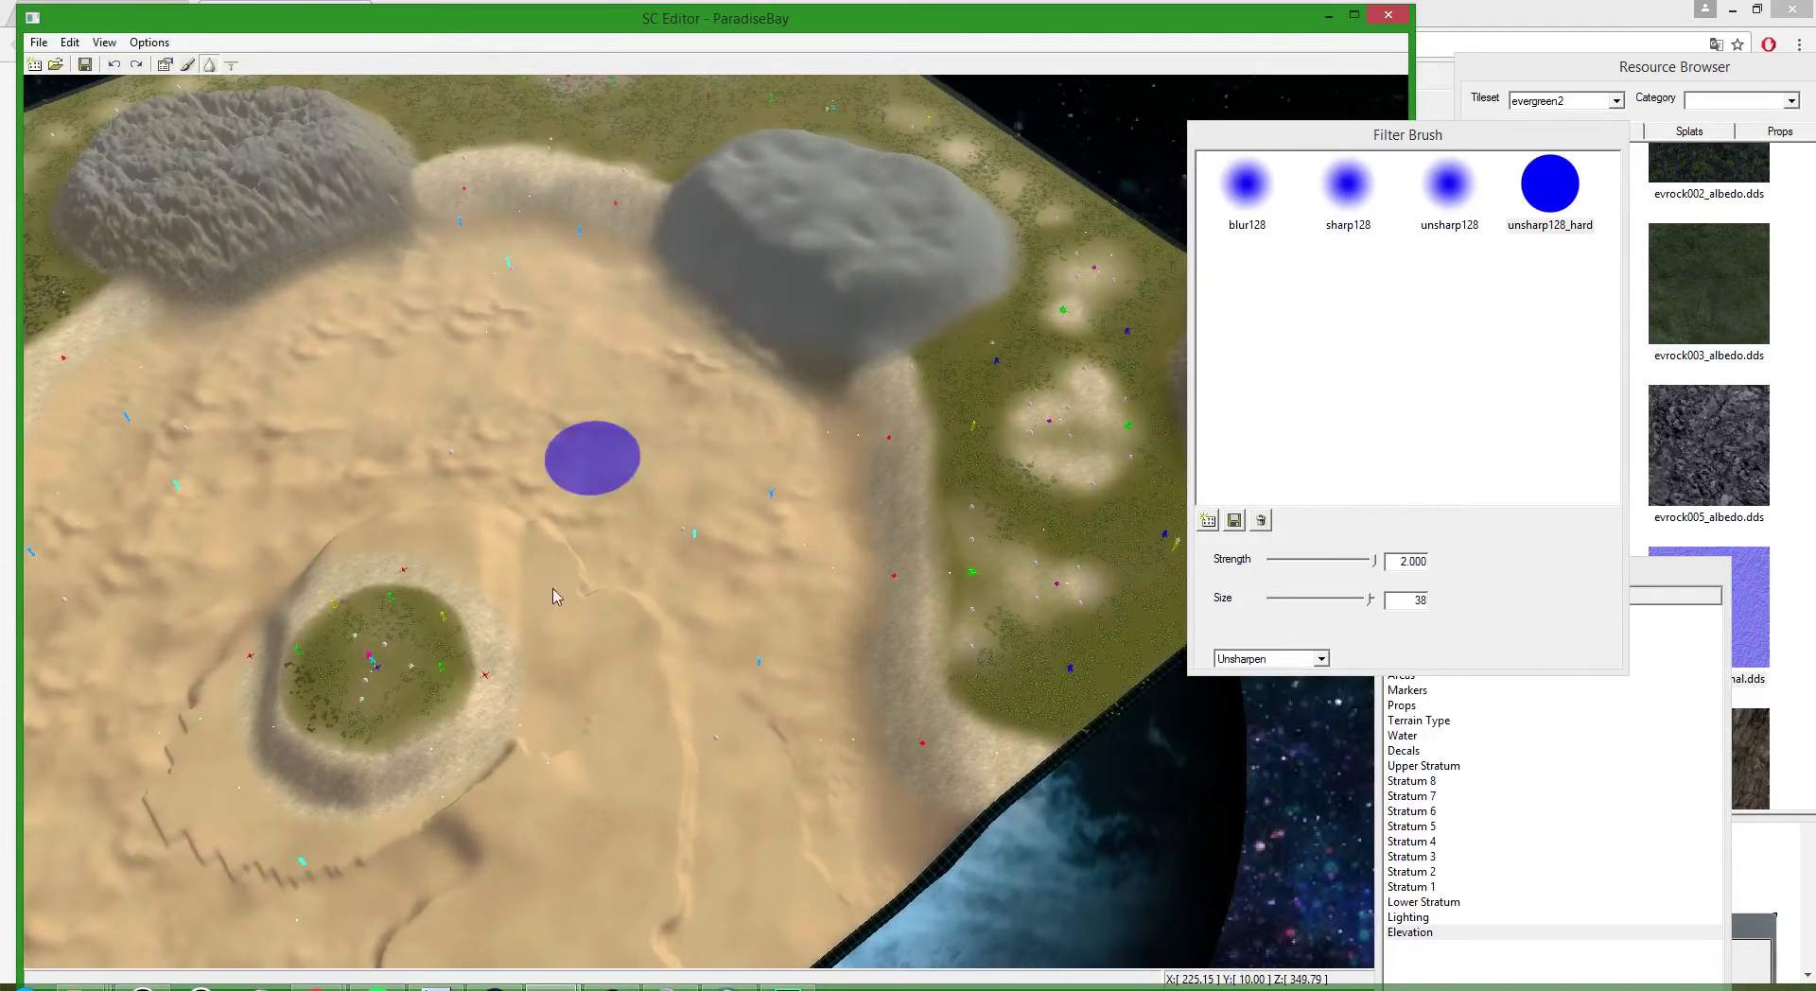
pyautogui.scroll(-3, 555, 775)
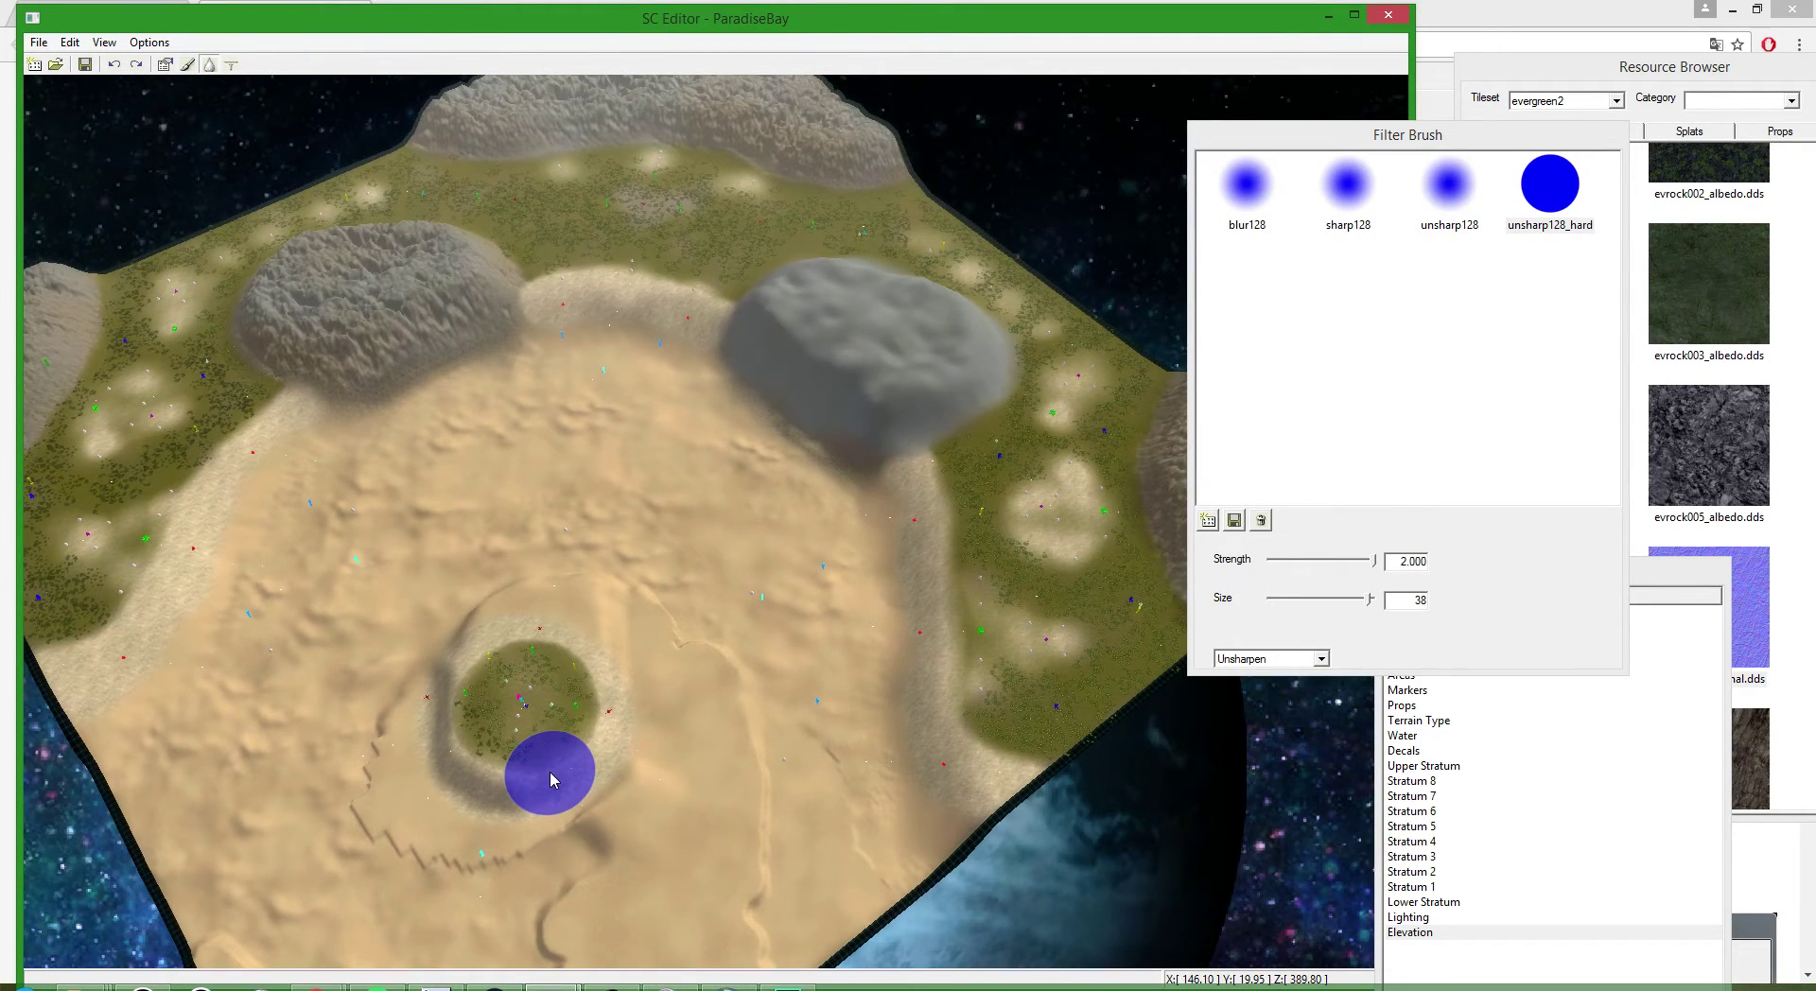
pyautogui.scroll(1, 966, 811)
pyautogui.scroll(10, 965, 802)
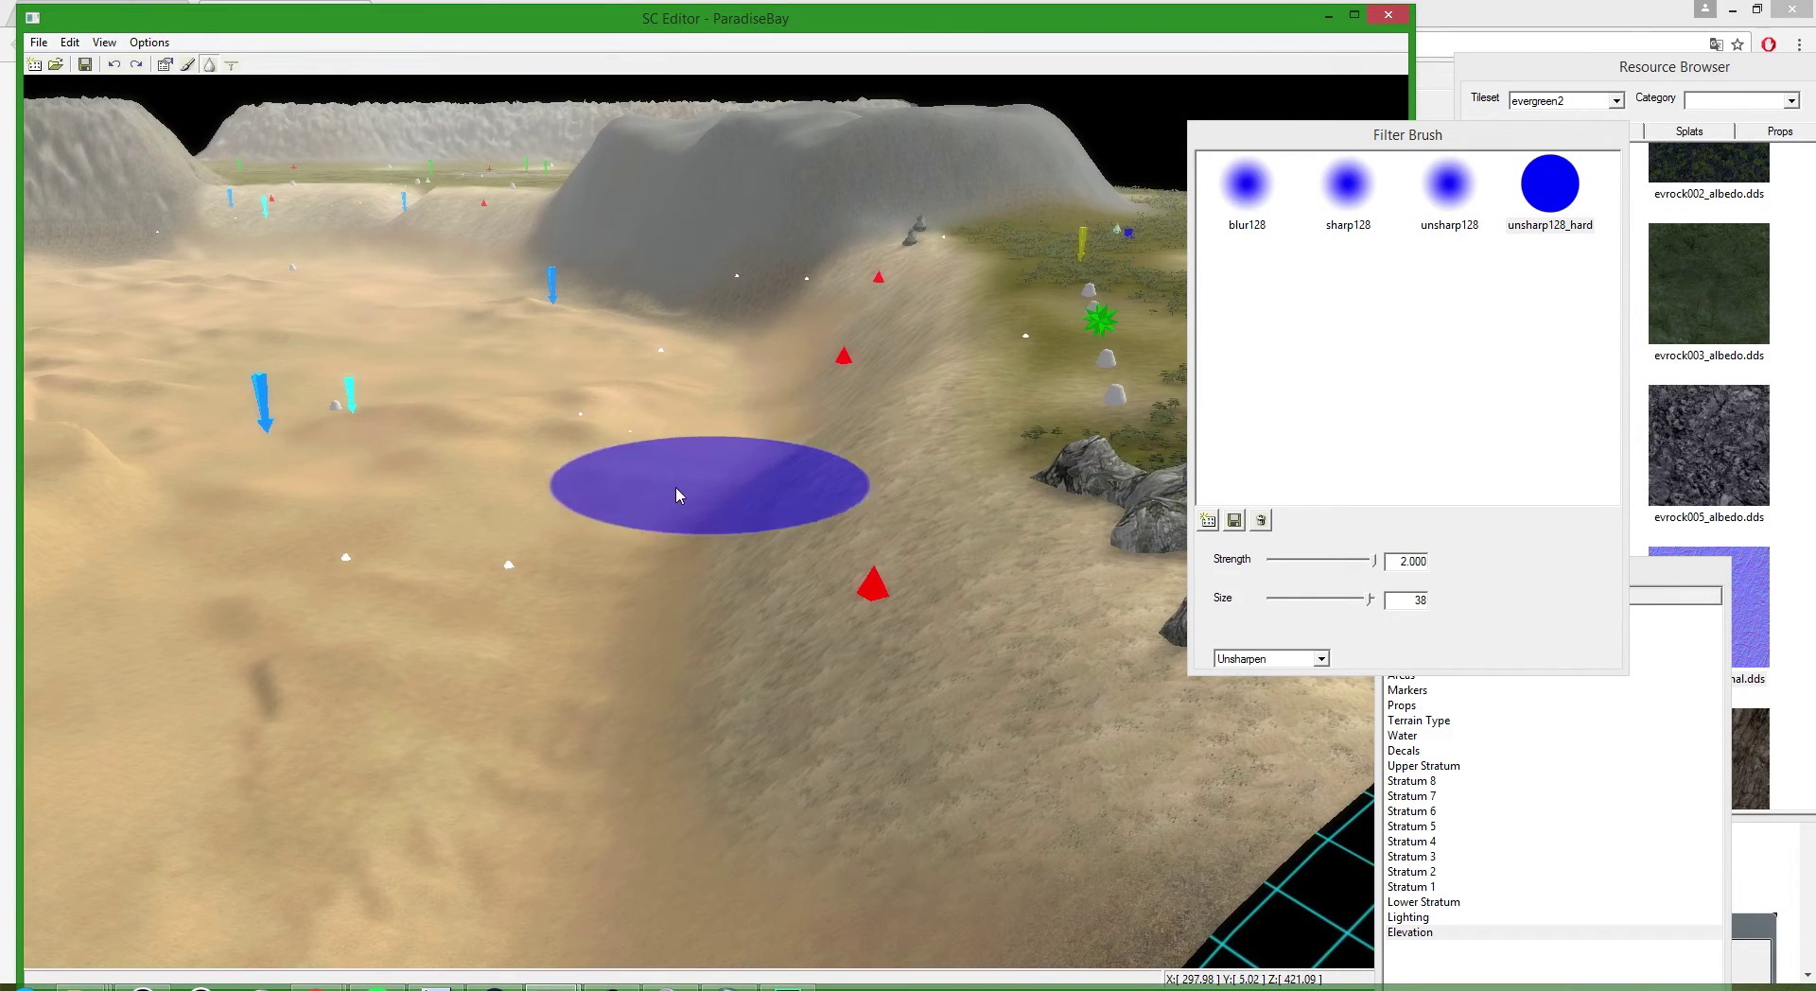
pyautogui.moveTo(620, 538); pyautogui.dragTo(908, 586, button='middle')
pyautogui.moveTo(176, 662); pyautogui.dragTo(842, 369, button='middle')
pyautogui.moveTo(326, 487)
pyautogui.mouseDown(button='middle')
pyautogui.moveTo(468, 443)
pyautogui.moveTo(223, 560)
pyautogui.moveTo(275, 519)
pyautogui.moveTo(393, 510)
pyautogui.moveTo(887, 652)
pyautogui.moveTo(397, 471)
pyautogui.moveTo(1013, 616)
pyautogui.moveTo(836, 728)
pyautogui.mouseUp(button='middle')
pyautogui.scroll(-4, 992, 651)
pyautogui.scroll(3, 1126, 549)
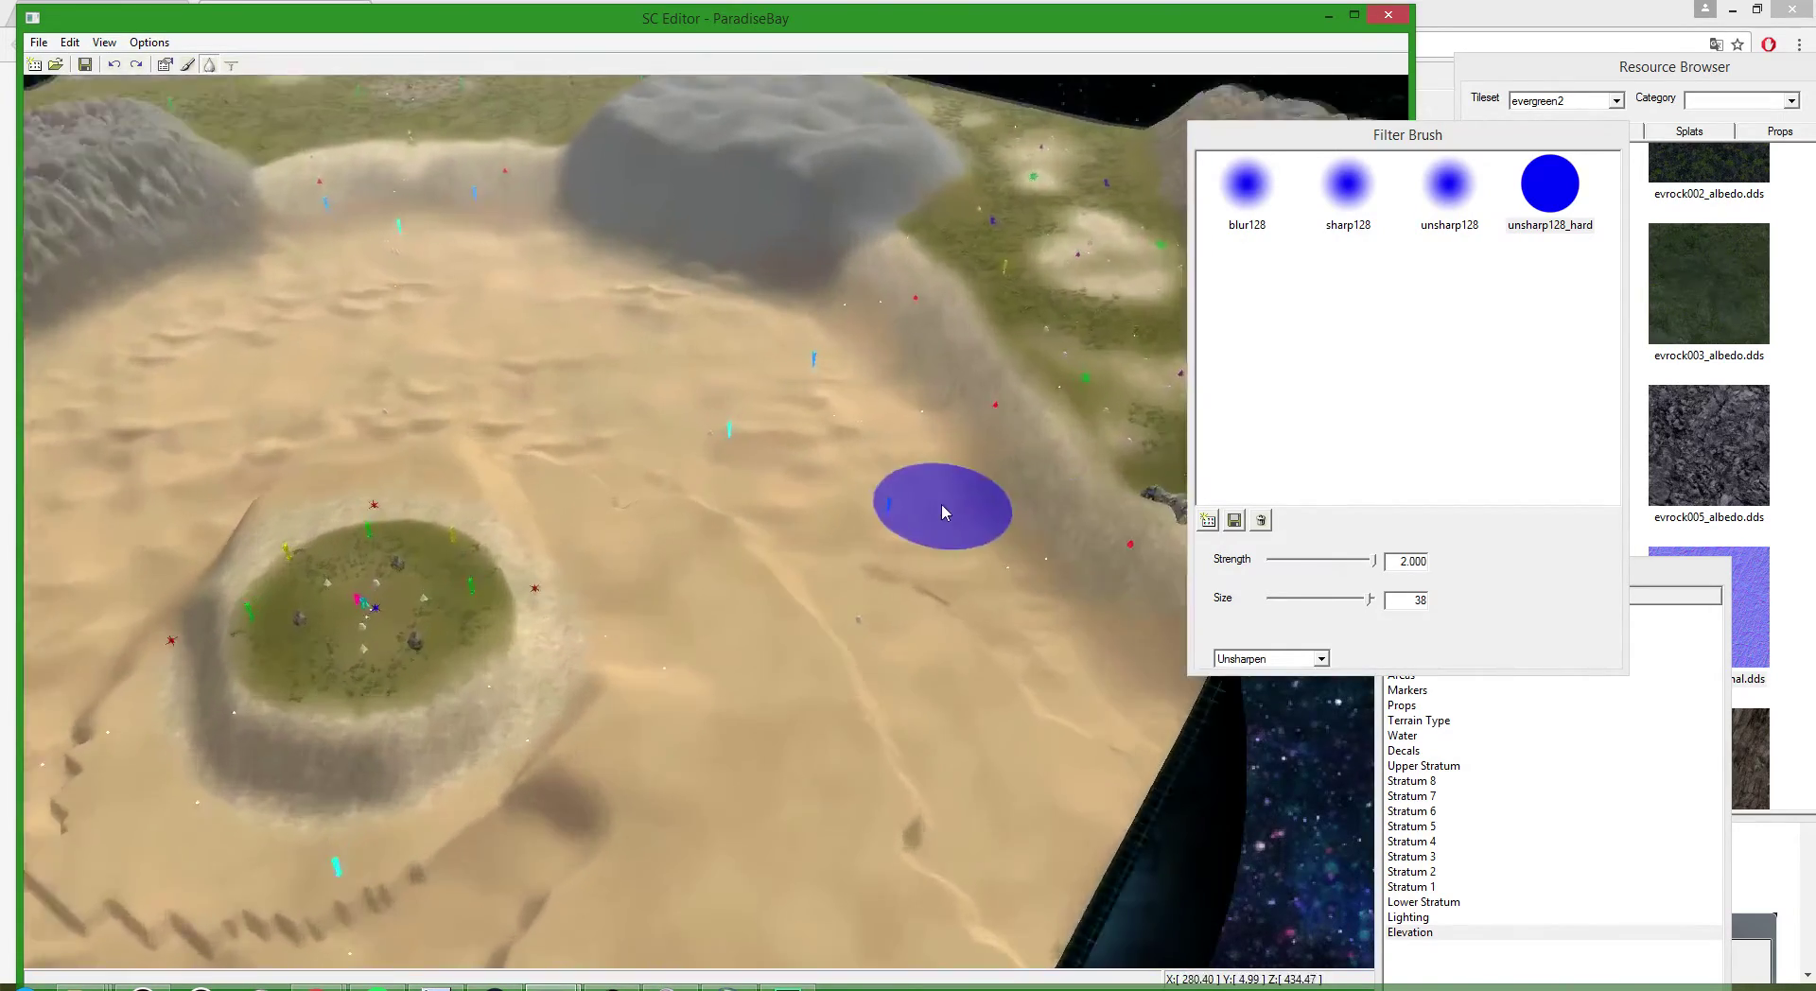
# - Level the outer part of the grey rock plateau with the neground1k elevation brush at strength 1, size 40, maximum and minimum 23
pyautogui.moveTo(944, 512)
pyautogui.mouseDown(button='middle')
pyautogui.moveTo(864, 589)
pyautogui.moveTo(655, 904)
pyautogui.moveTo(427, 740)
pyautogui.moveTo(495, 771)
pyautogui.moveTo(482, 550)
pyautogui.moveTo(486, 709)
pyautogui.moveTo(709, 627)
pyautogui.moveTo(994, 587)
pyautogui.moveTo(958, 457)
pyautogui.mouseUp(button='middle')
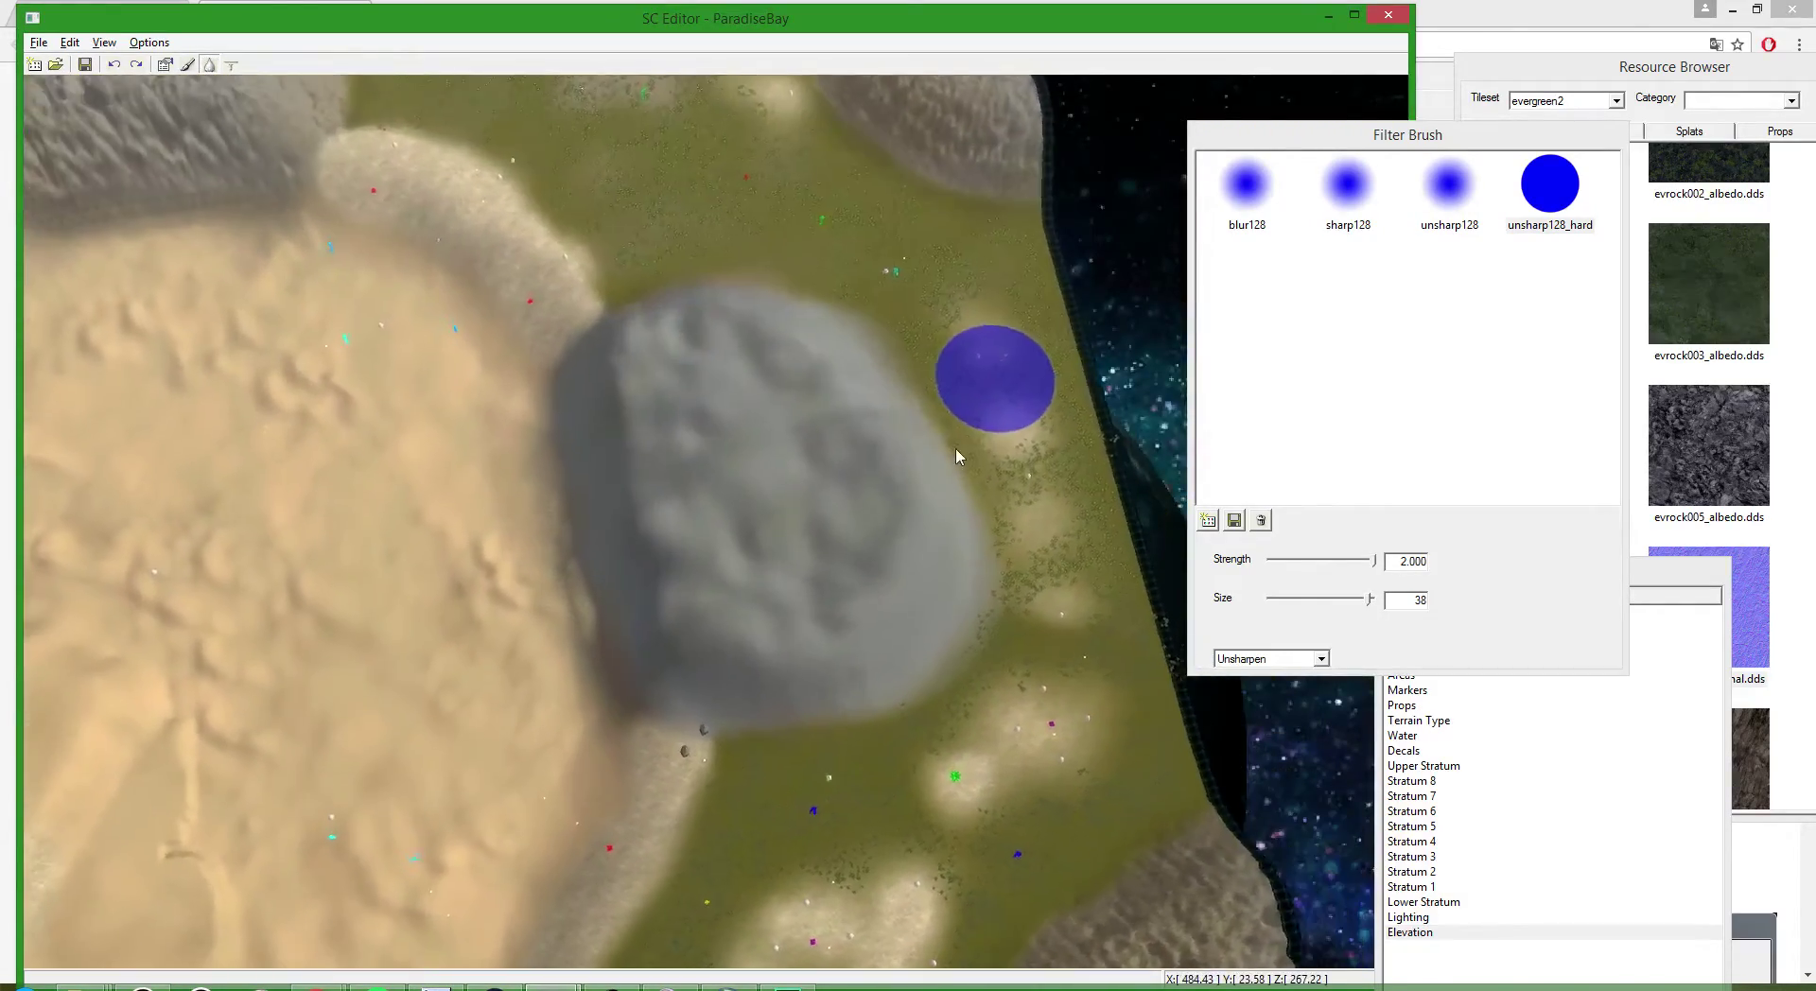
pyautogui.scroll(3, 958, 457)
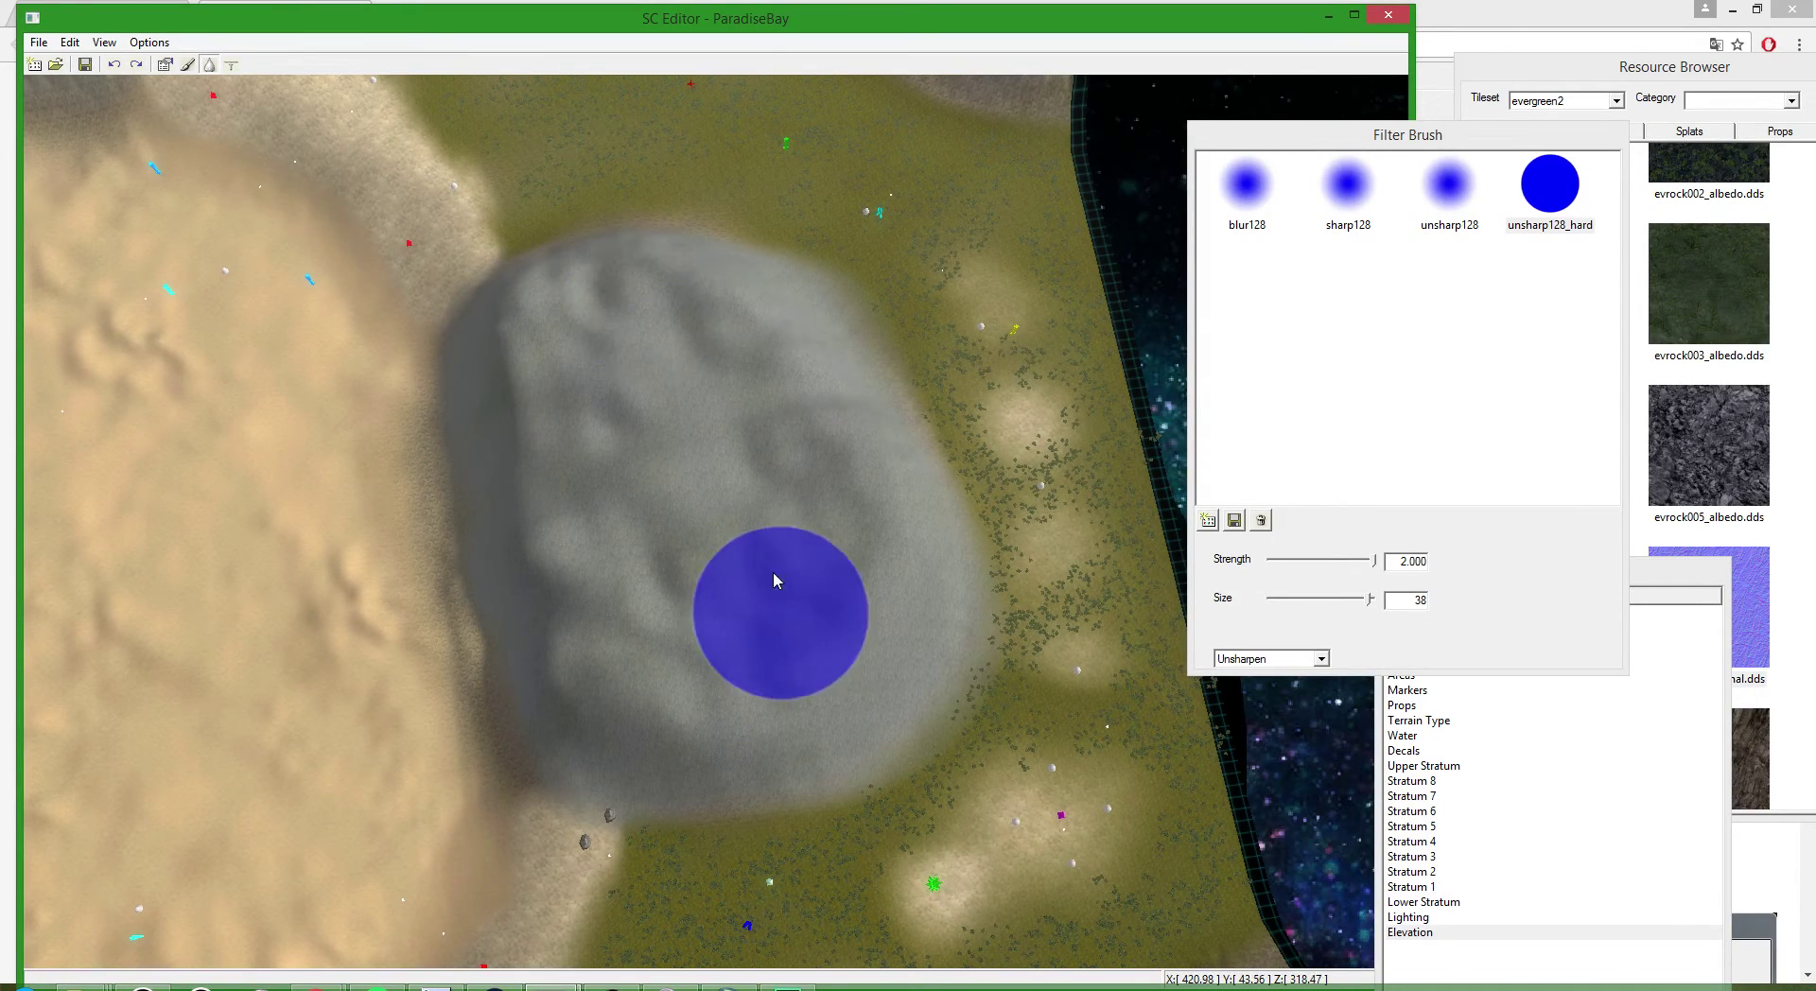
pyautogui.scroll(-3, 799, 607)
pyautogui.moveTo(820, 770)
pyautogui.mouseDown(button='middle')
pyautogui.moveTo(823, 559)
pyautogui.moveTo(832, 684)
pyautogui.mouseUp(button='middle')
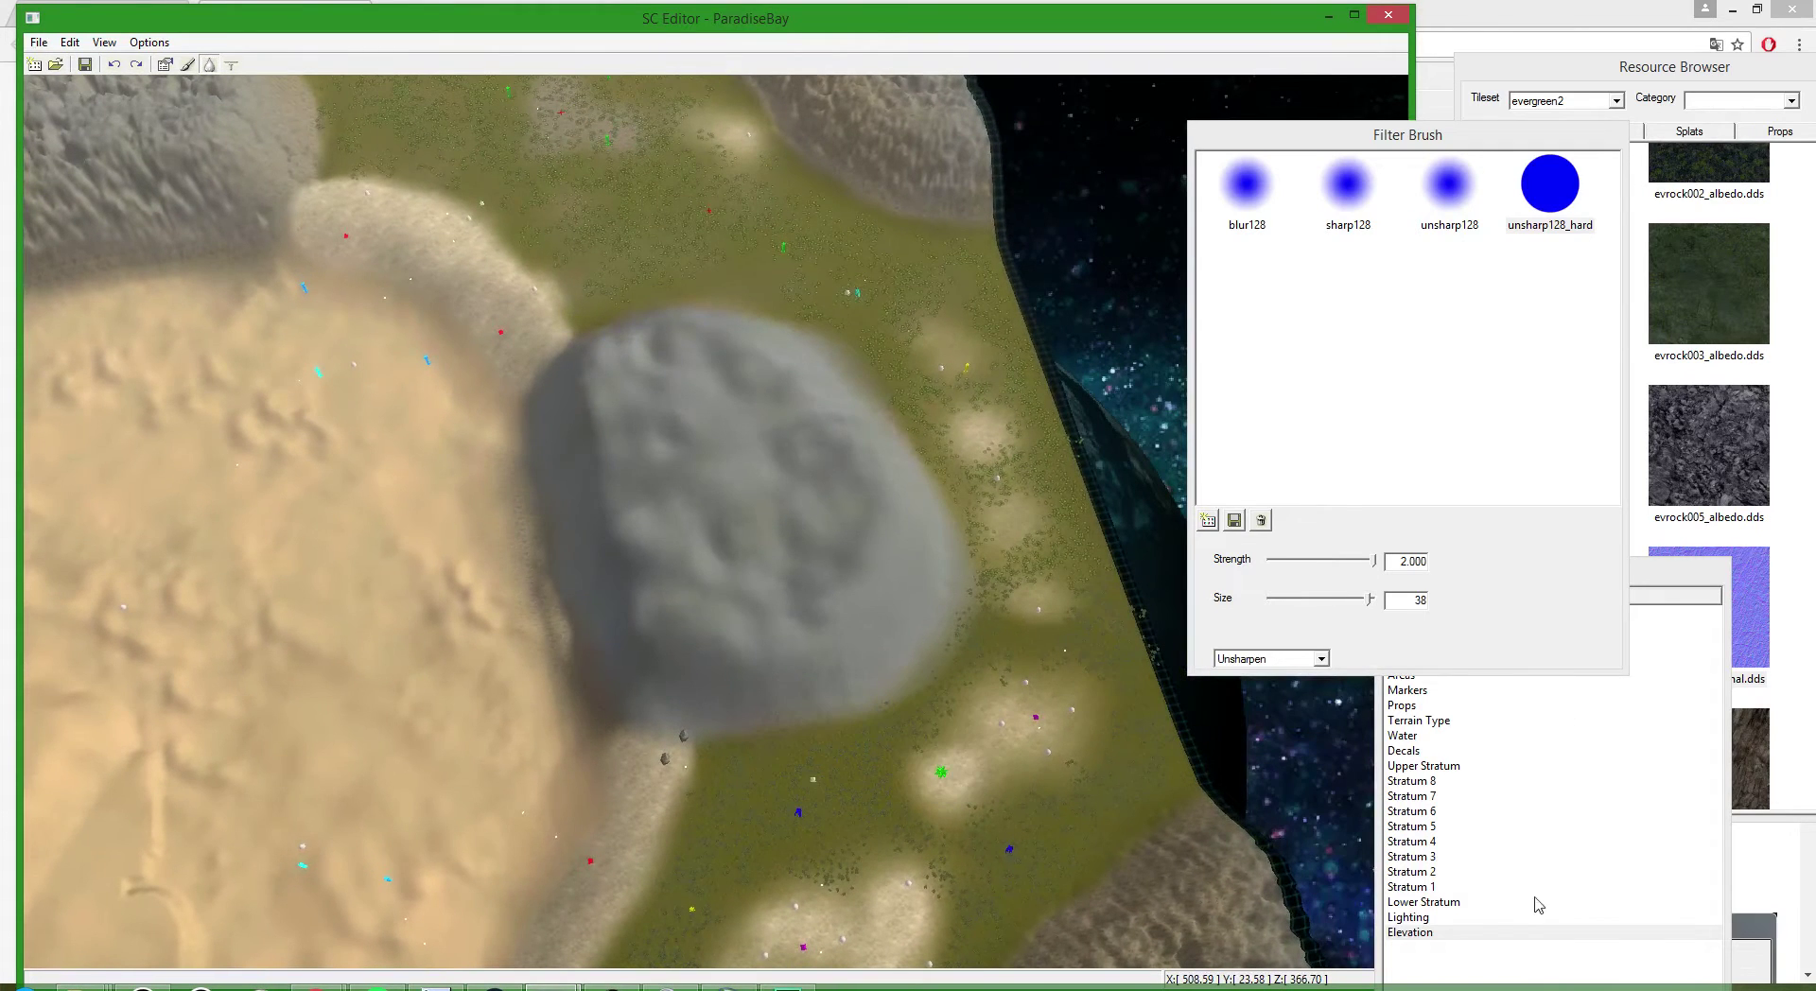
pyautogui.click(1409, 933)
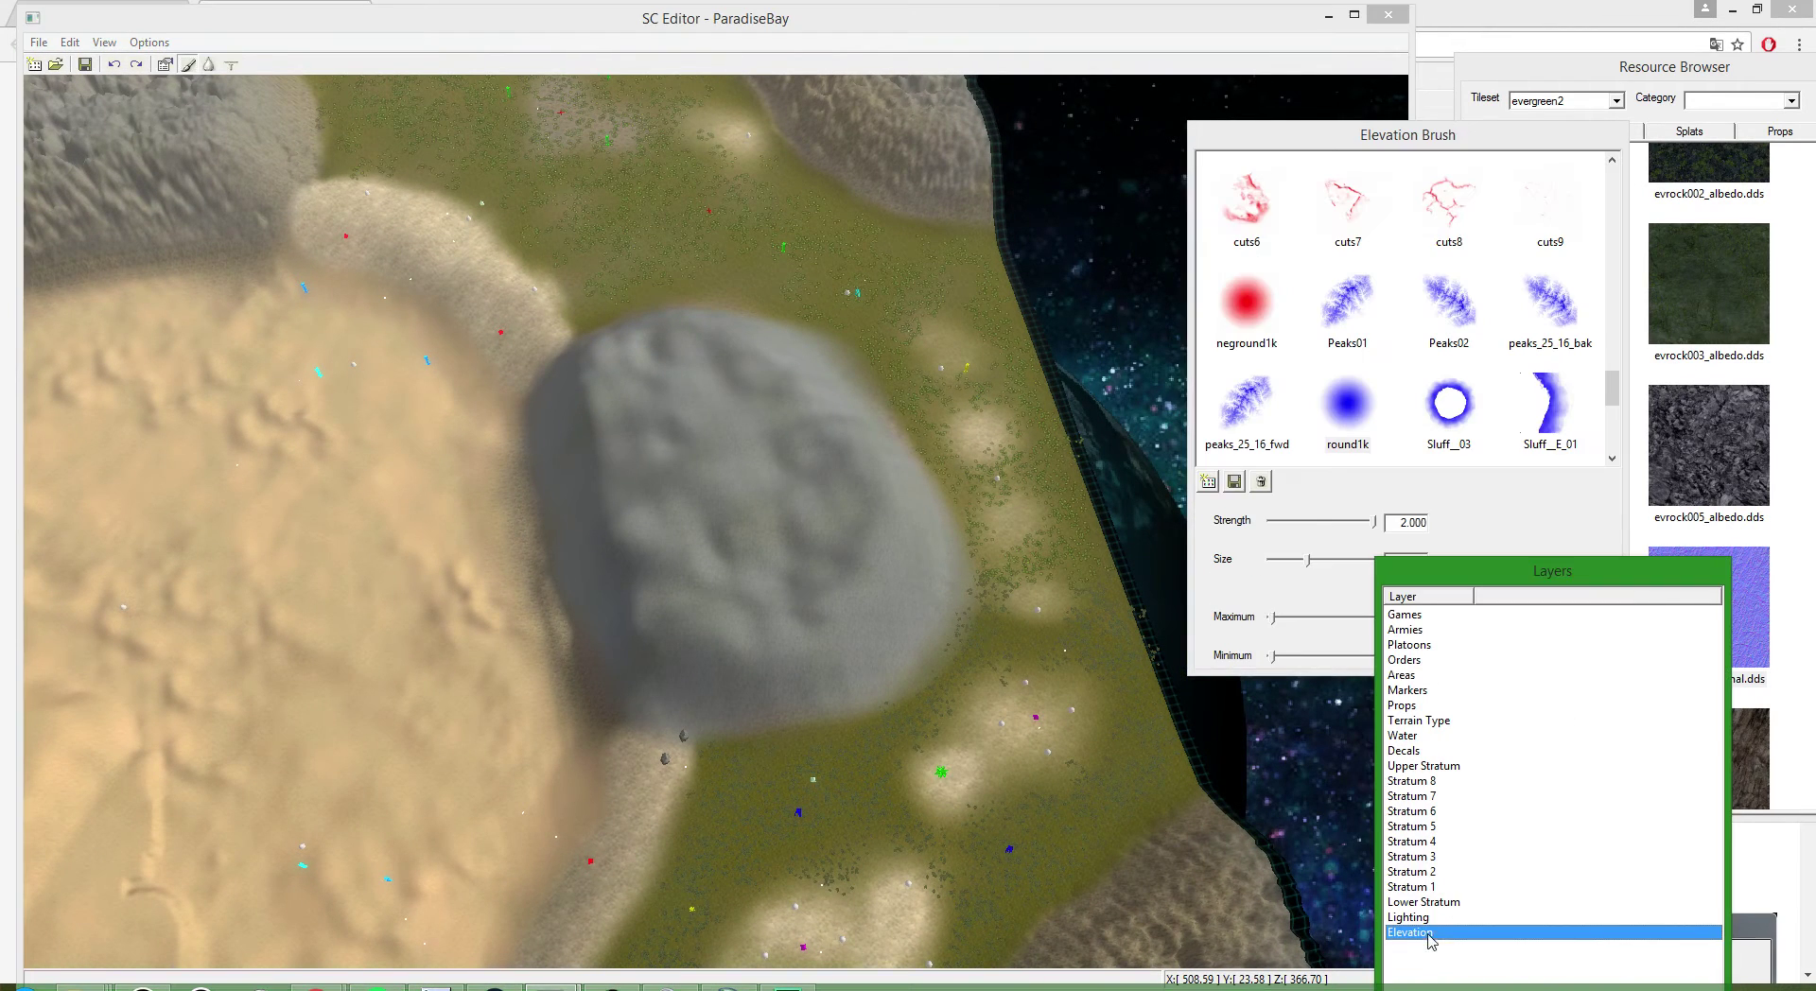
pyautogui.click(1268, 322)
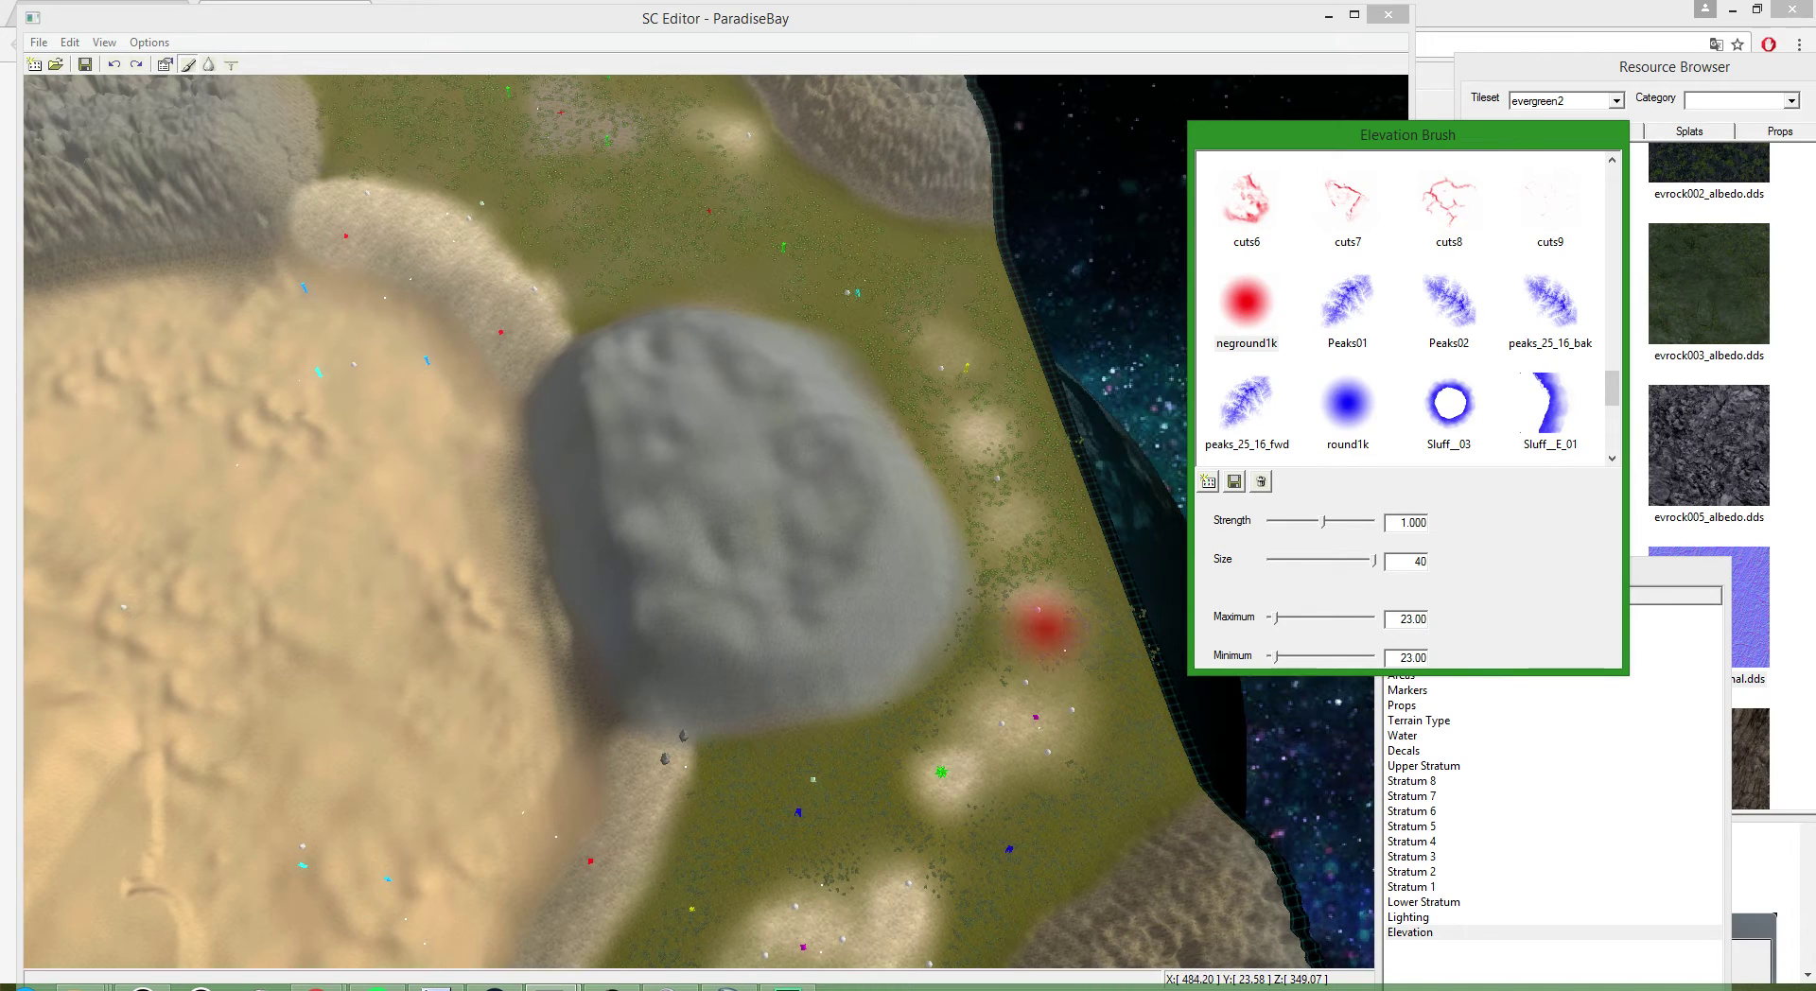
pyautogui.moveTo(1045, 626); pyautogui.dragTo(981, 702)
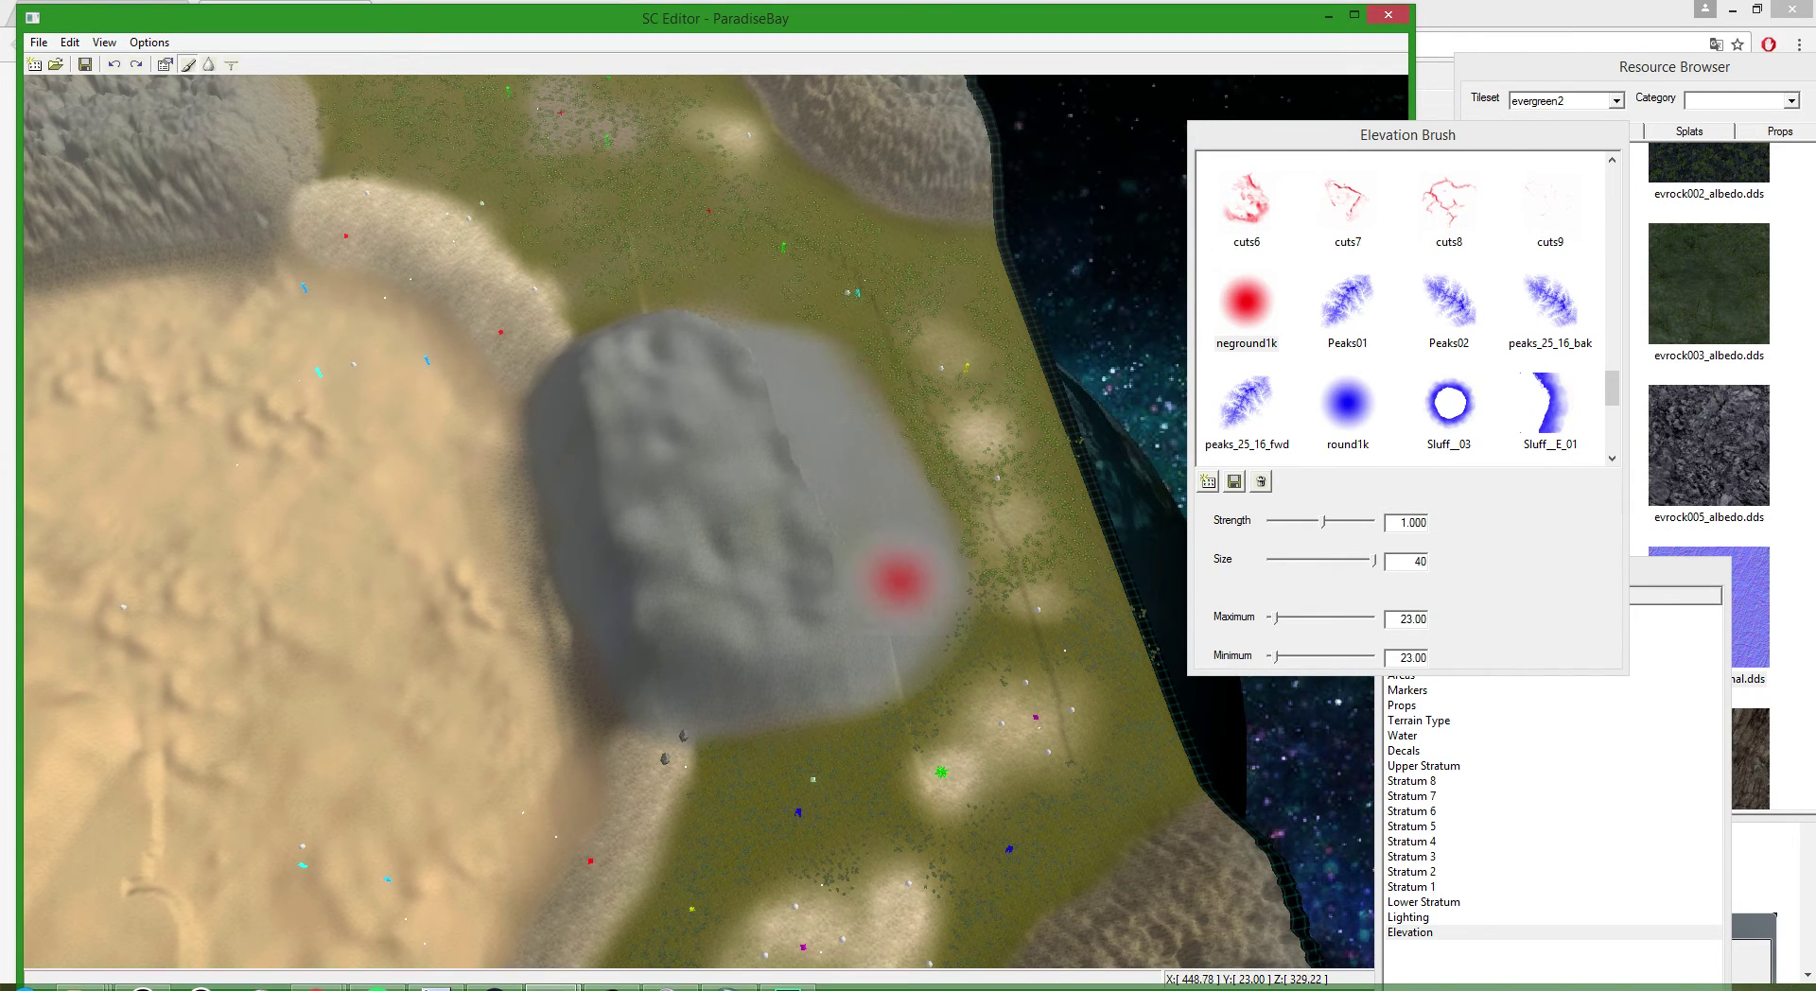
# - Smooth the steep cut along the grey rock plateau with the unsharp128_hard filter brush in Unsharpen mode, strength 2 and size 38
pyautogui.scroll(3, 904, 757)
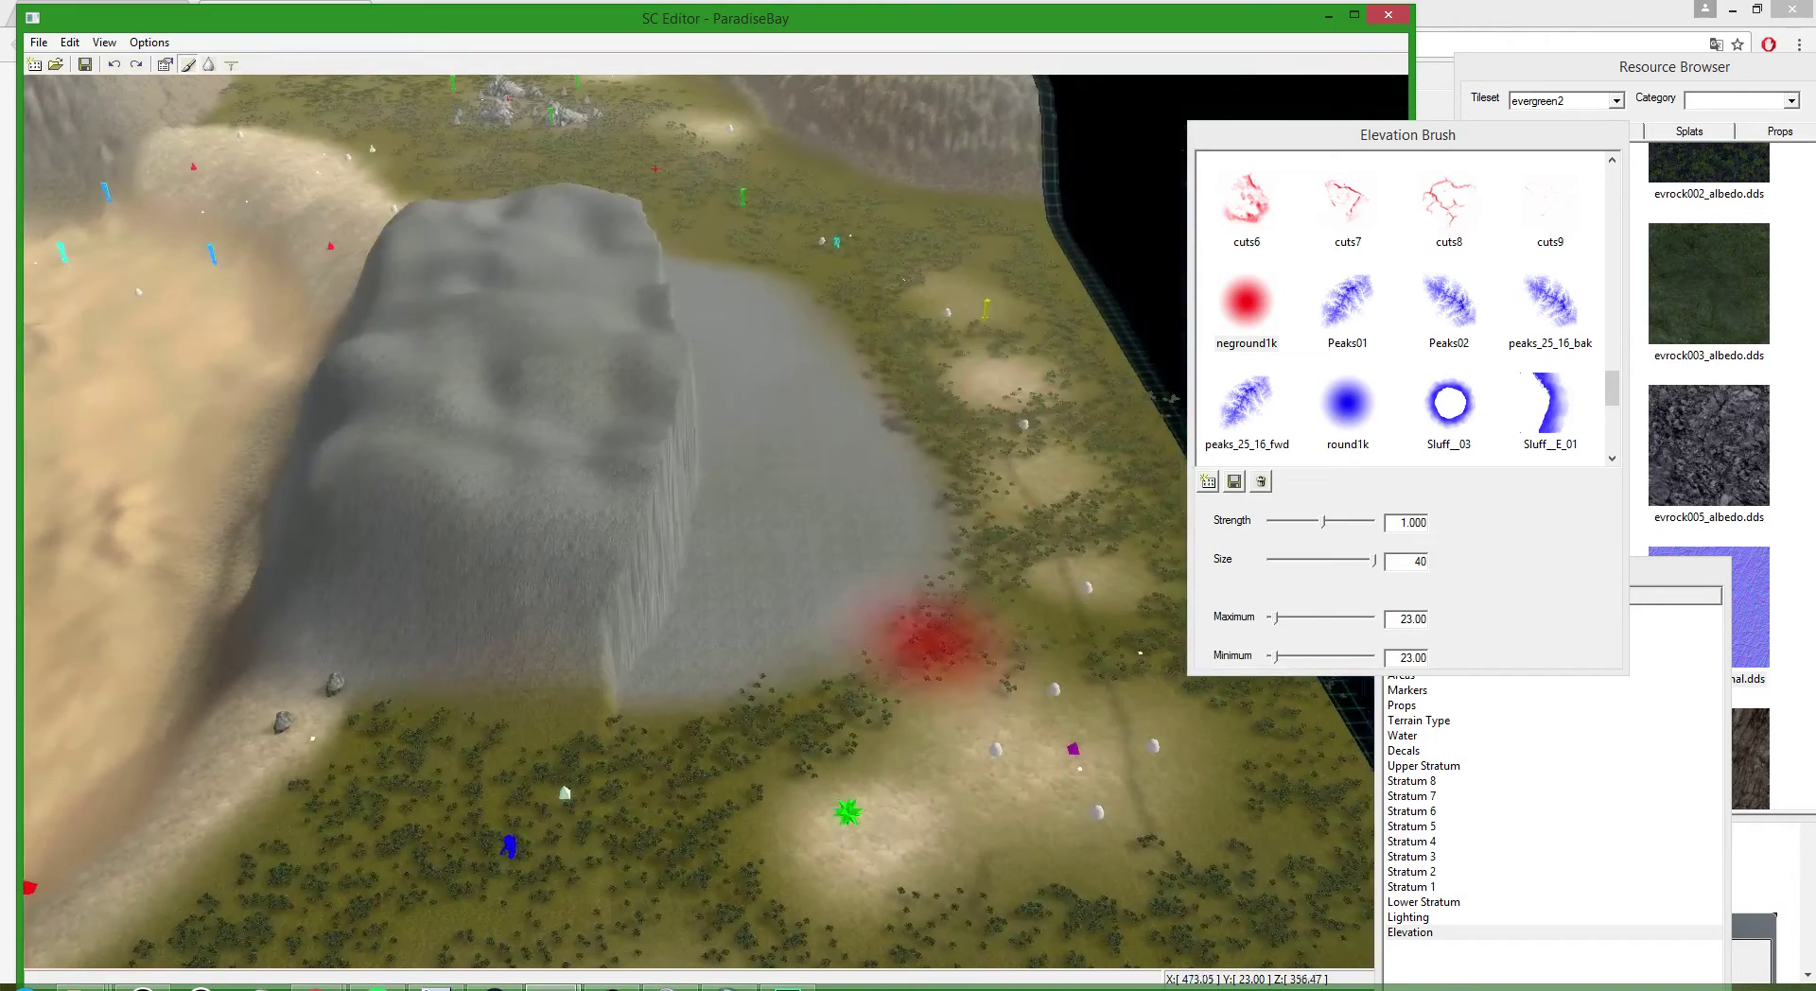
pyautogui.scroll(2, 790, 416)
pyautogui.click(210, 63)
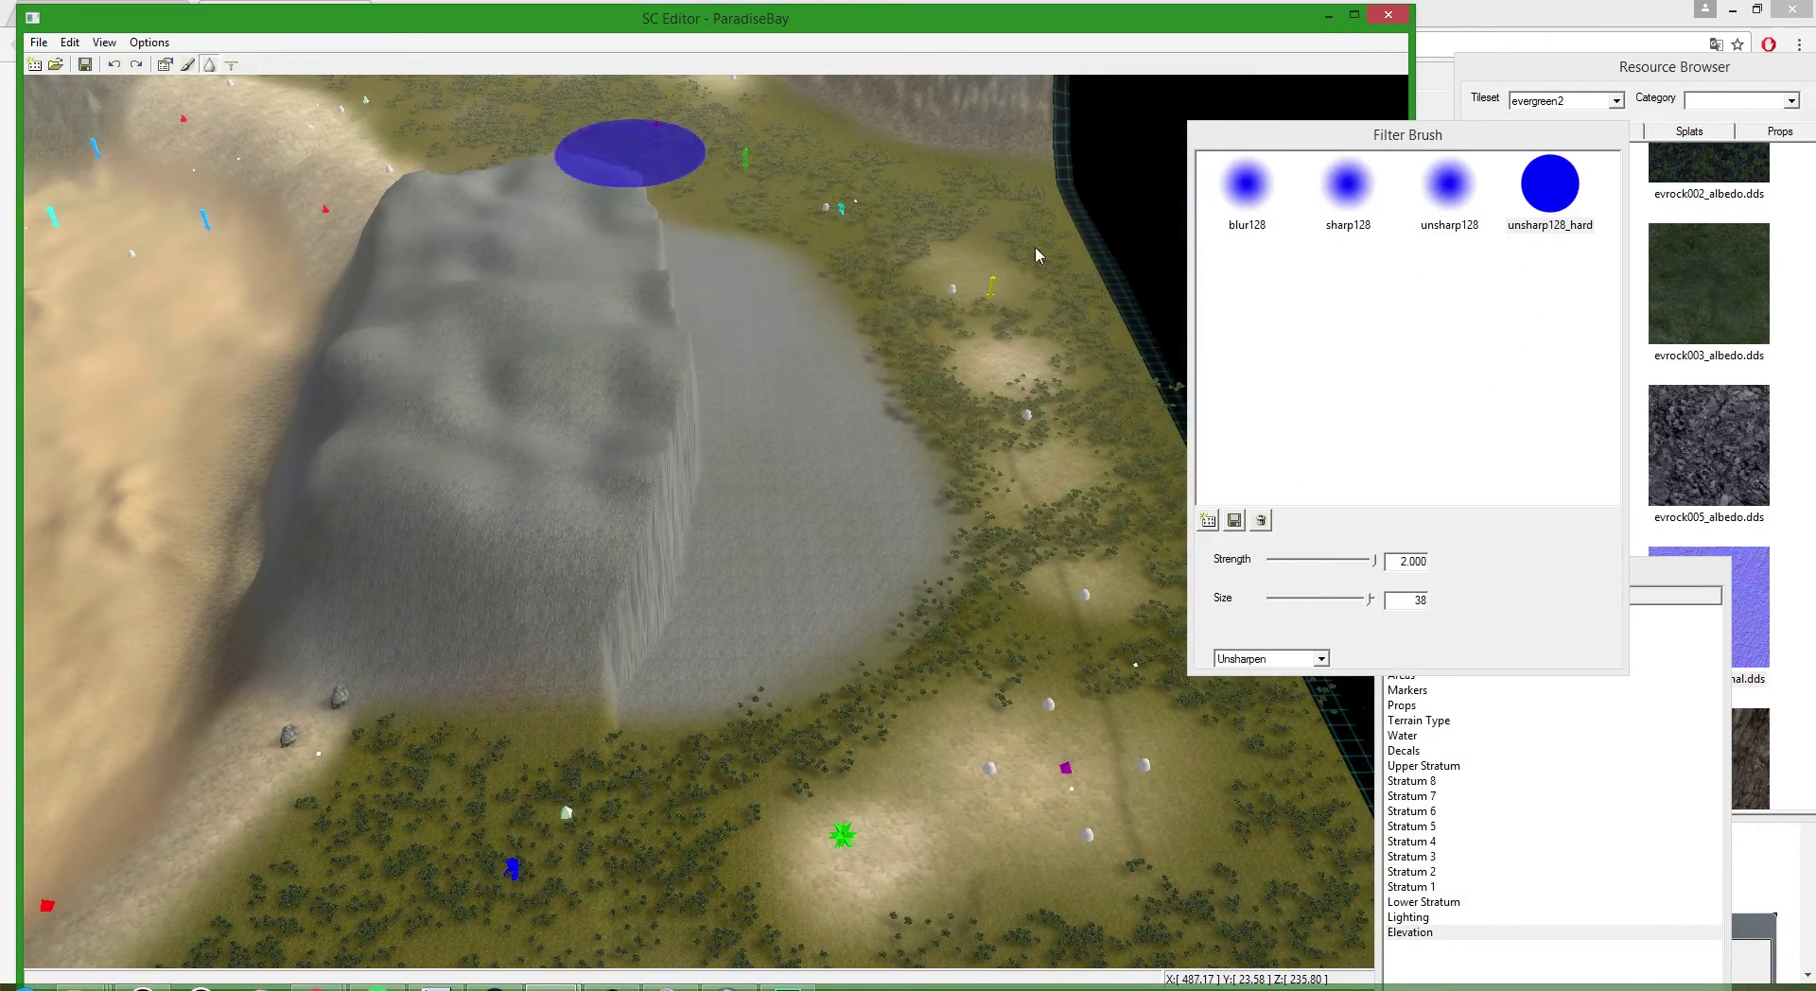
pyautogui.moveTo(628, 580)
pyautogui.mouseDown()
pyautogui.moveTo(568, 656)
pyautogui.moveTo(659, 361)
pyautogui.moveTo(649, 277)
pyautogui.mouseUp()
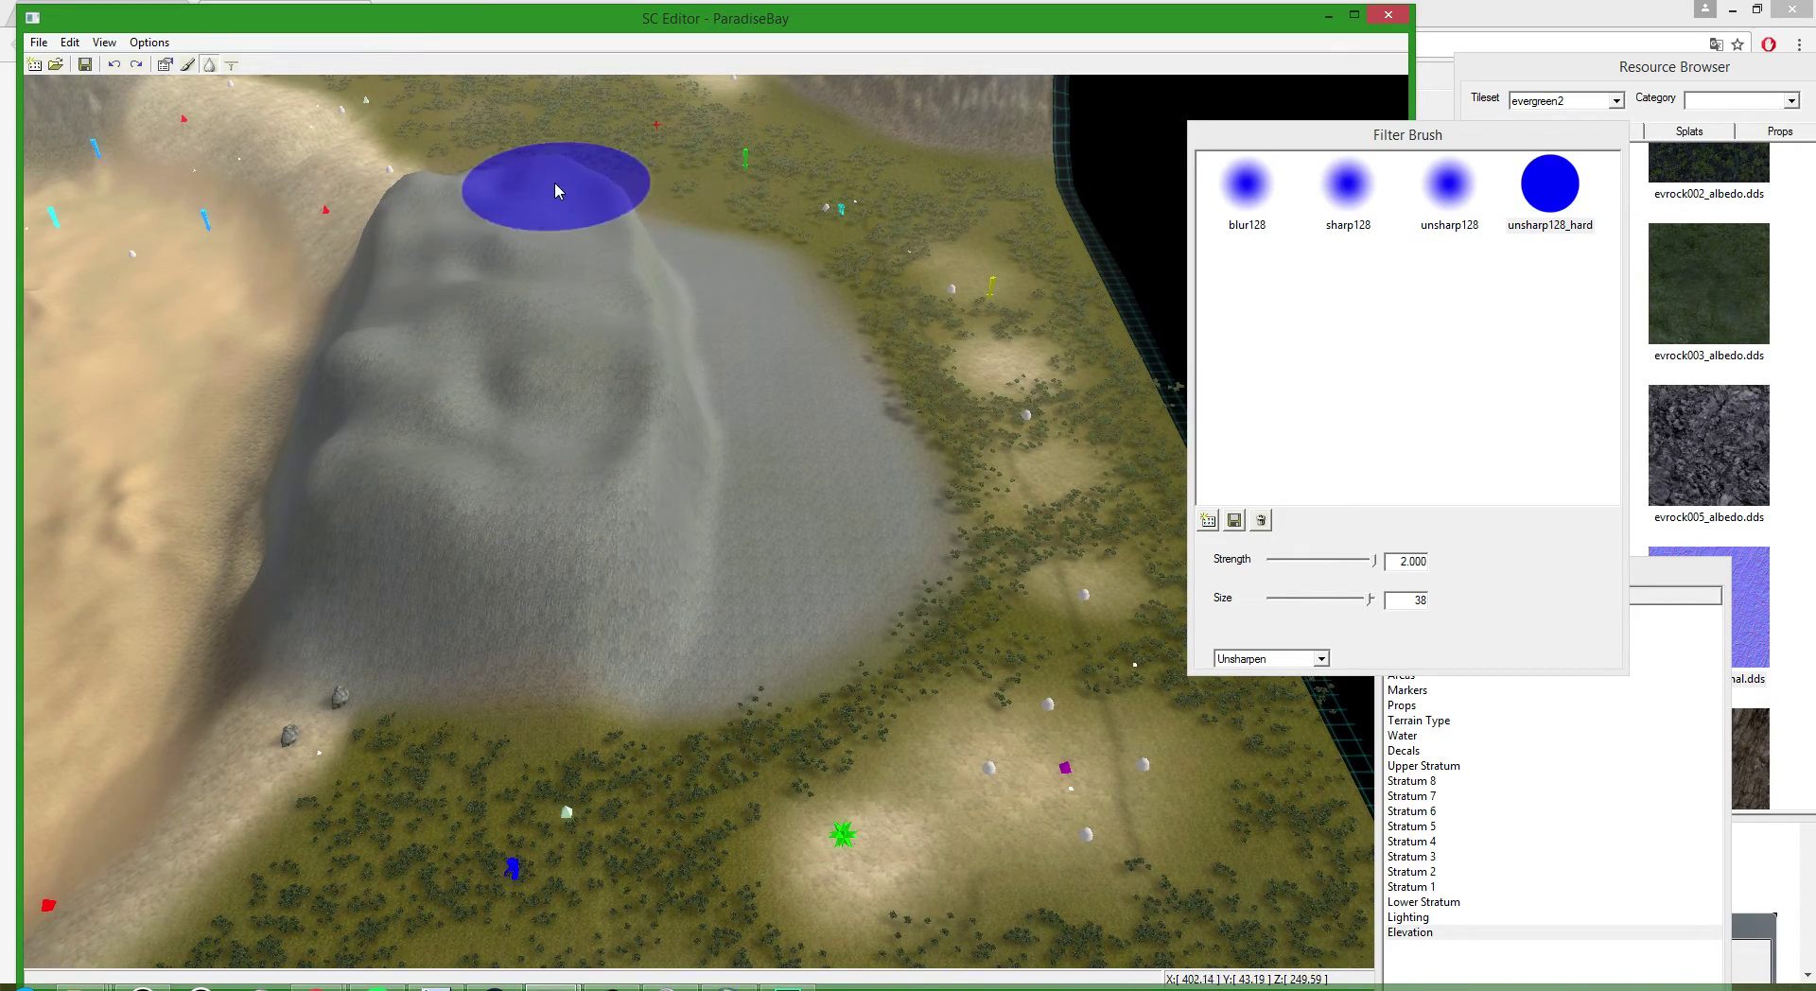
# - Examine the grey rock plateau's smoothed slope and the levelled passage beside it from above and from low angles
pyautogui.scroll(-4, 650, 537)
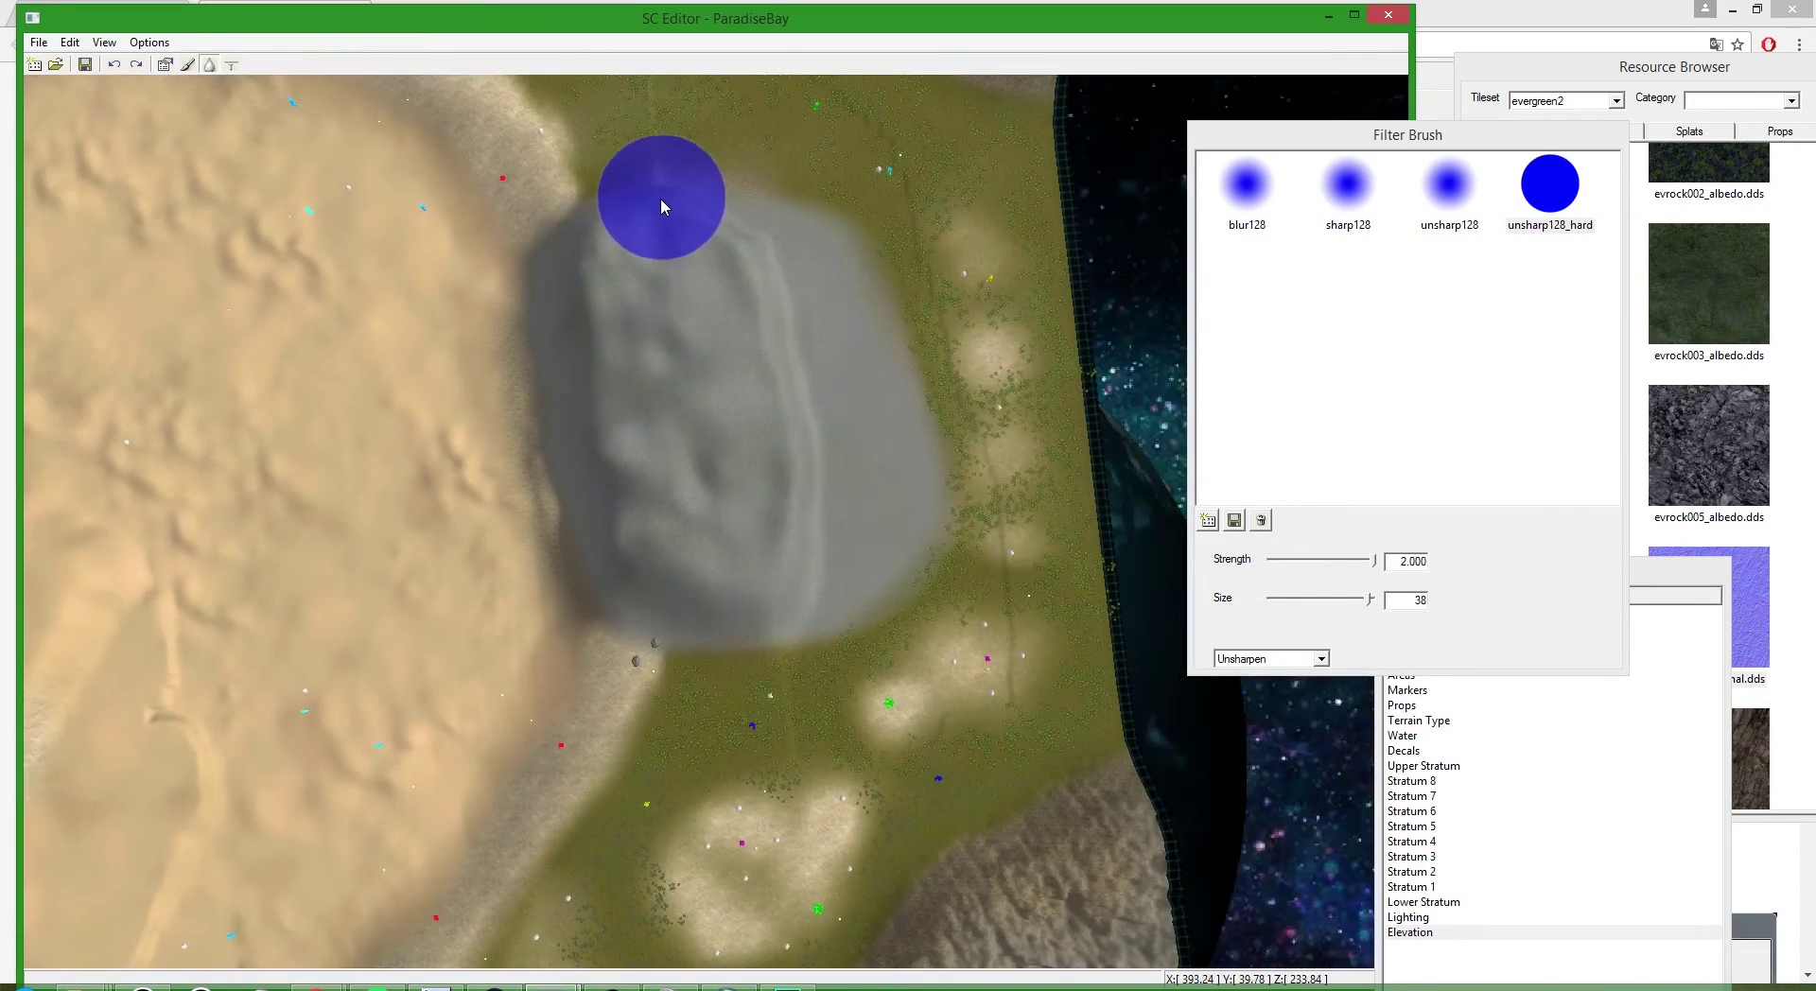
pyautogui.scroll(5, 777, 587)
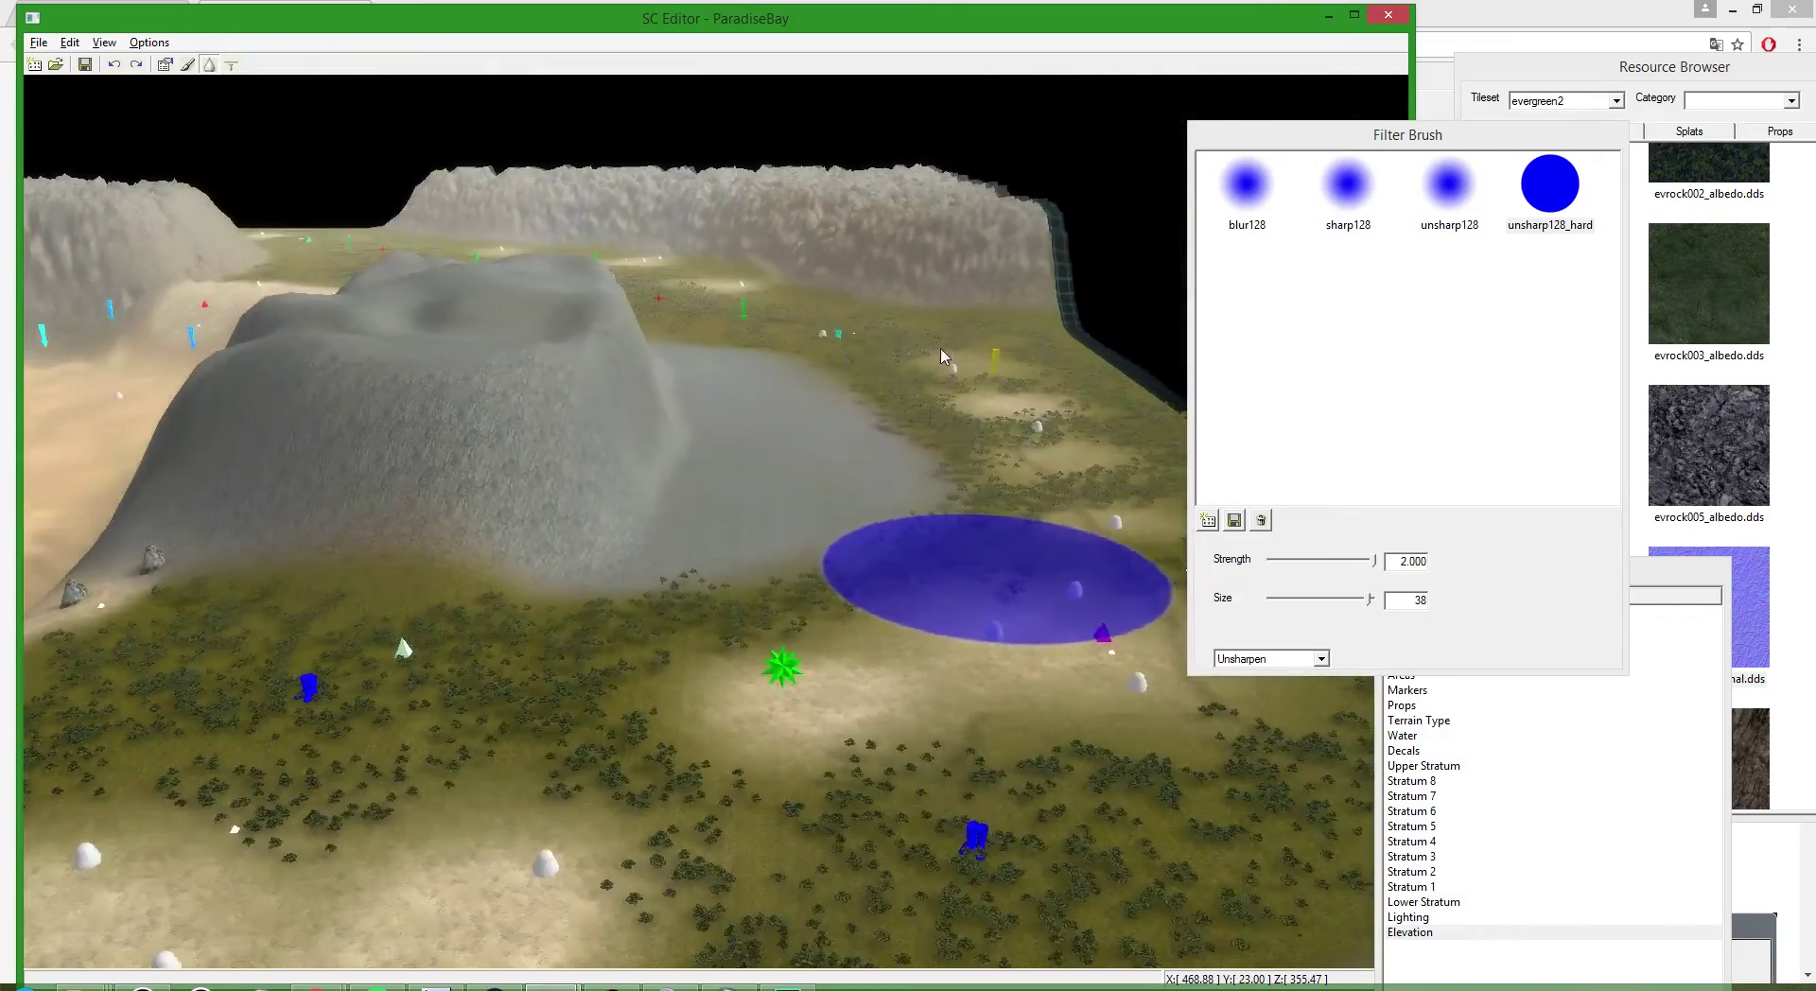
pyautogui.scroll(-5, 859, 700)
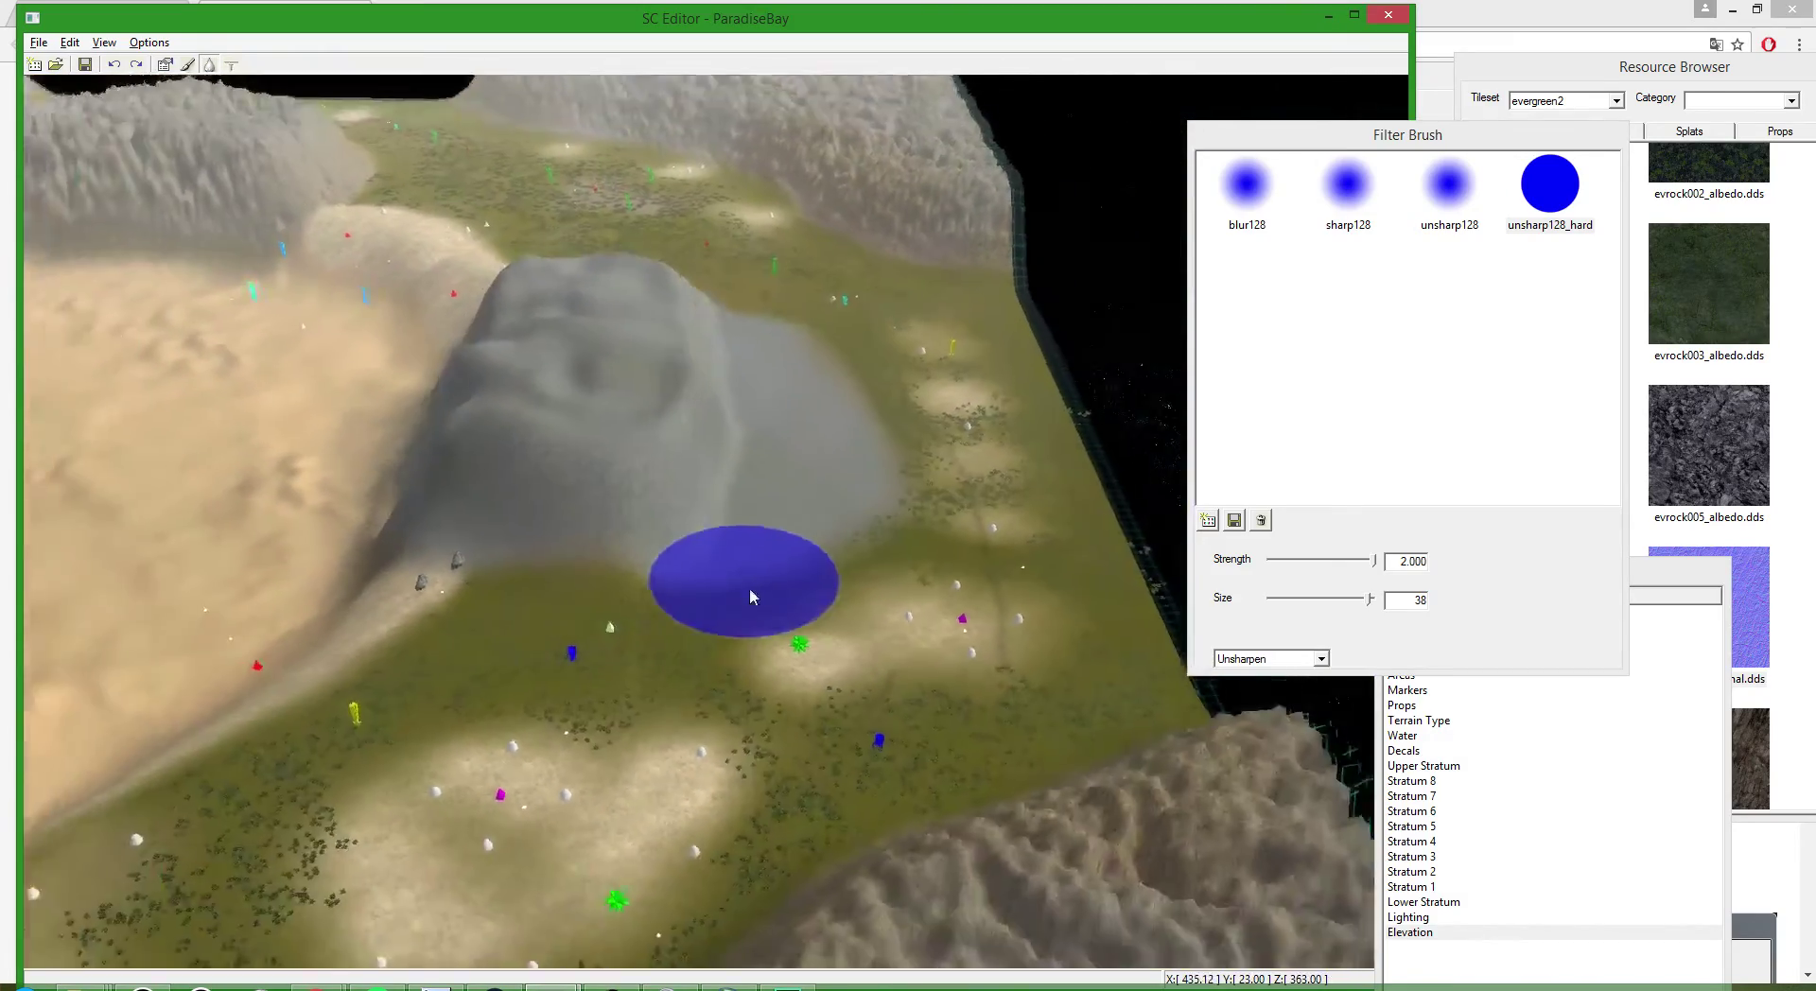
pyautogui.scroll(-2, 938, 723)
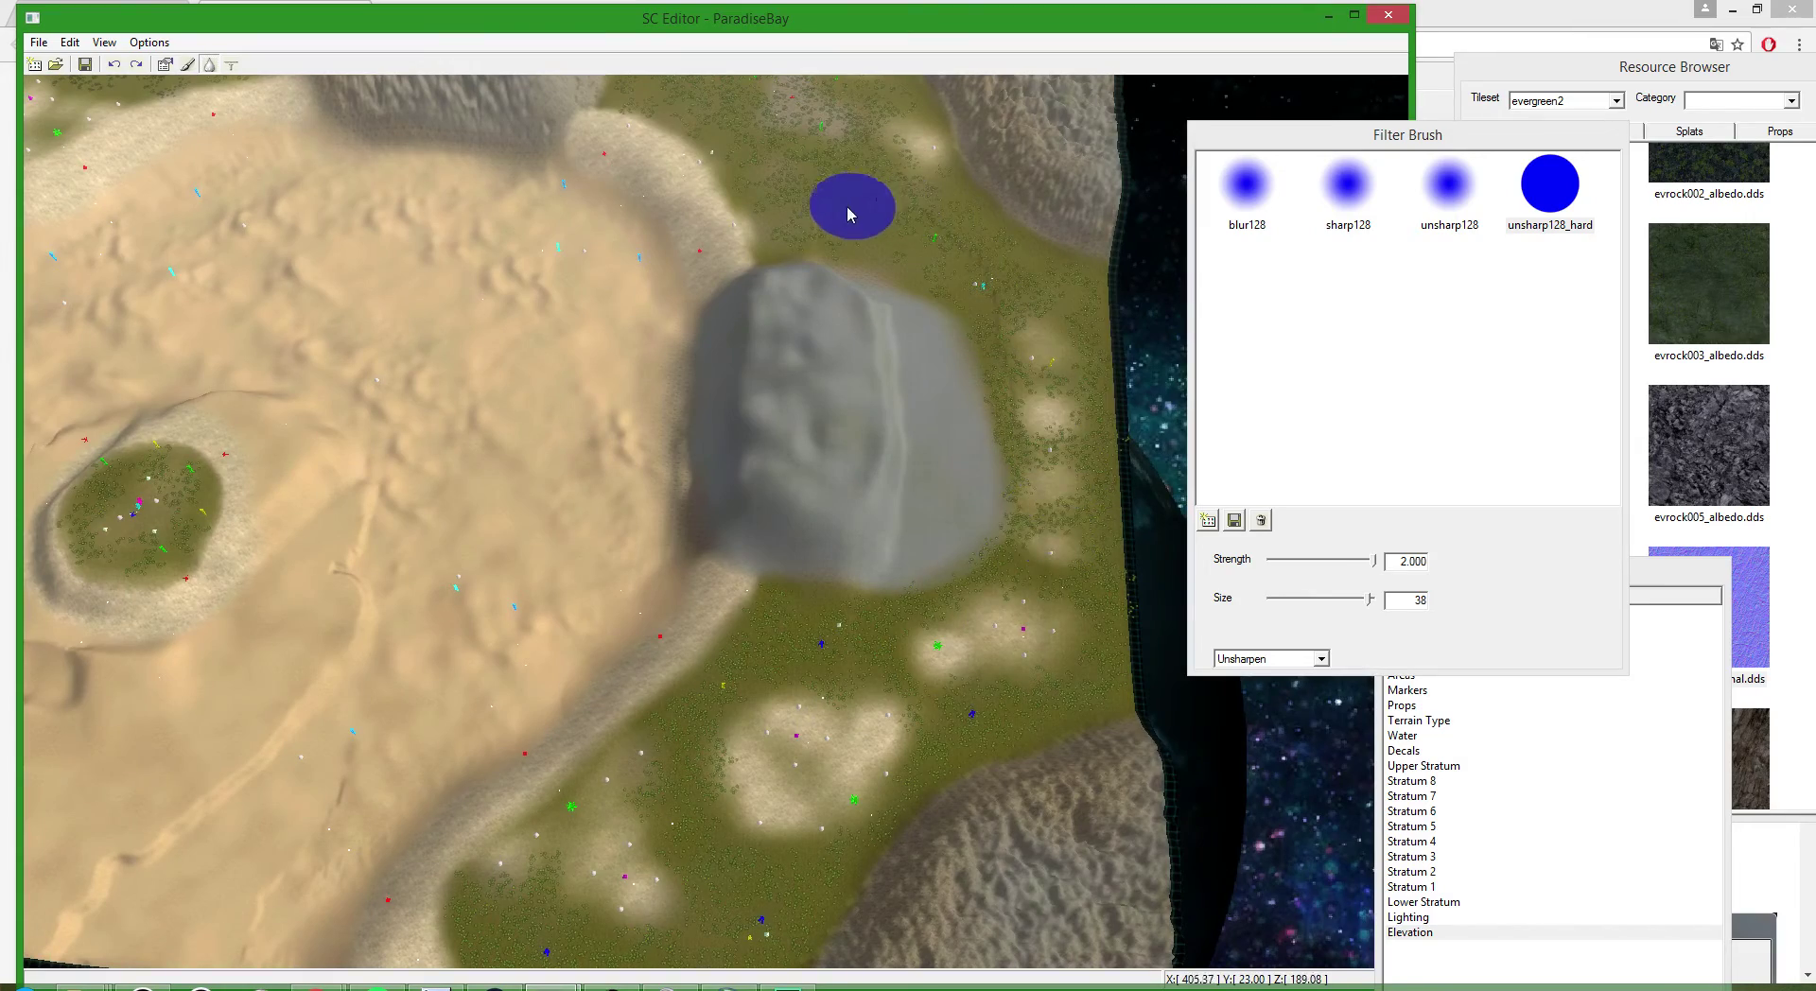
pyautogui.scroll(5, 999, 609)
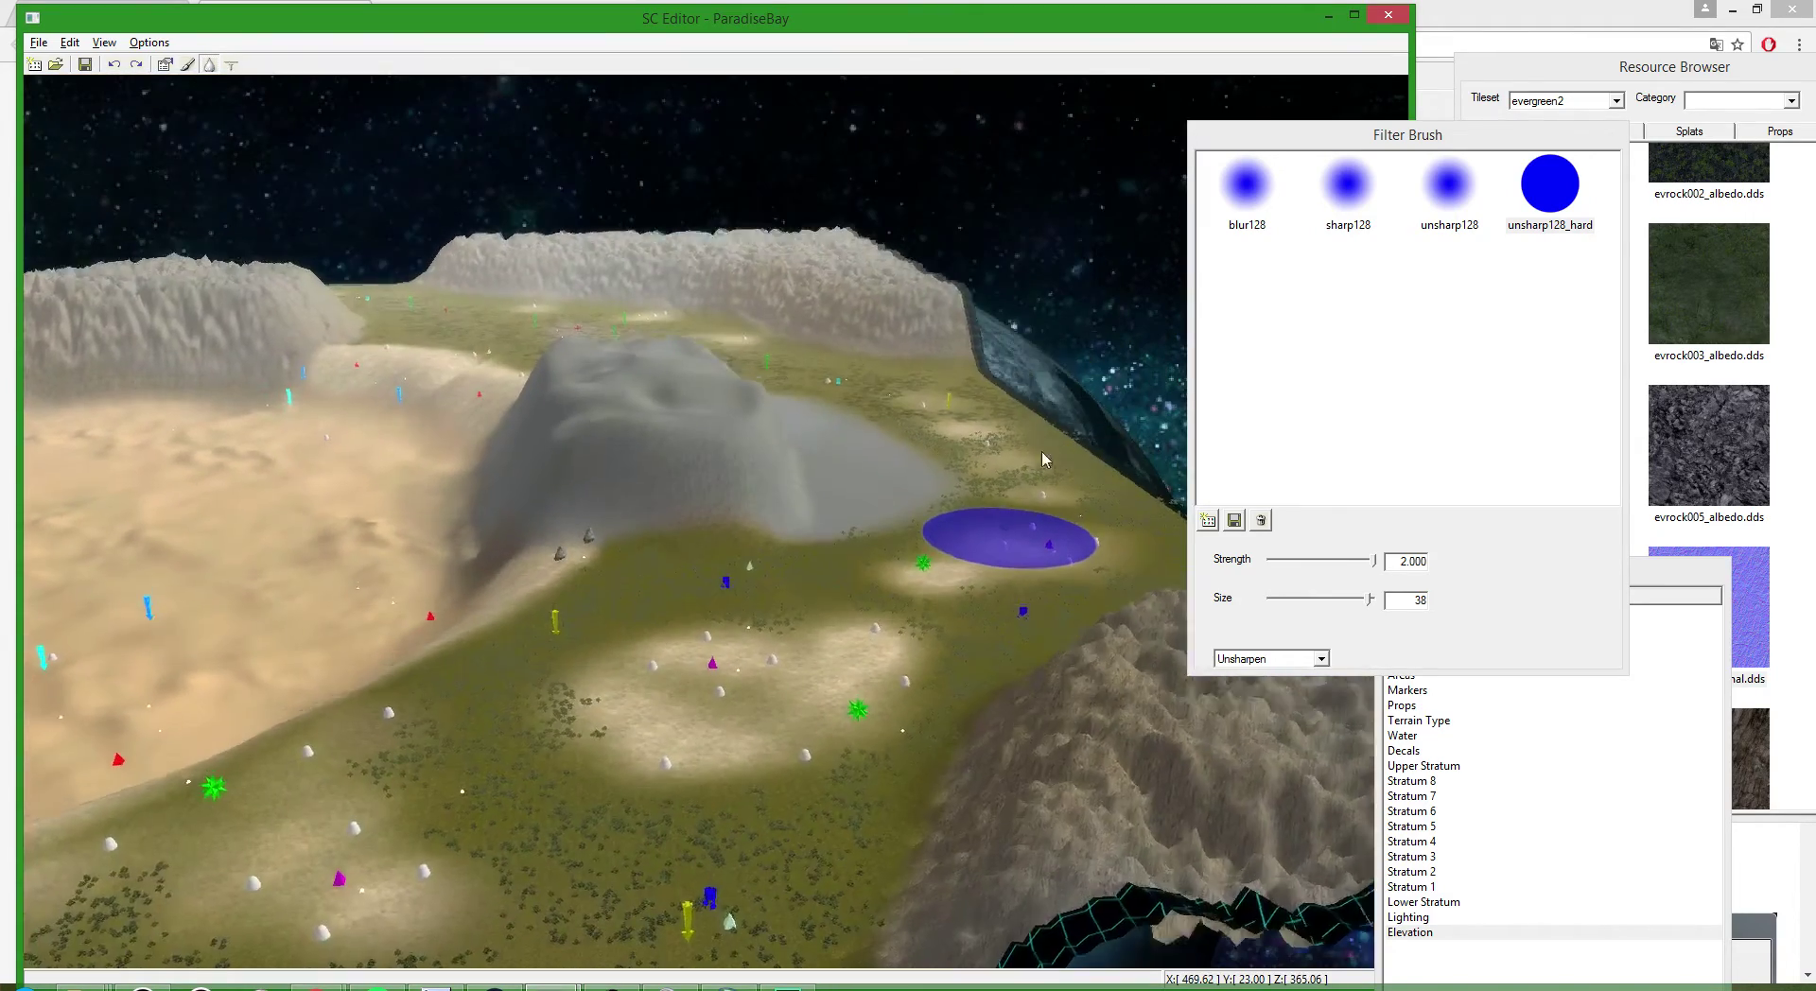
pyautogui.scroll(5, 1032, 528)
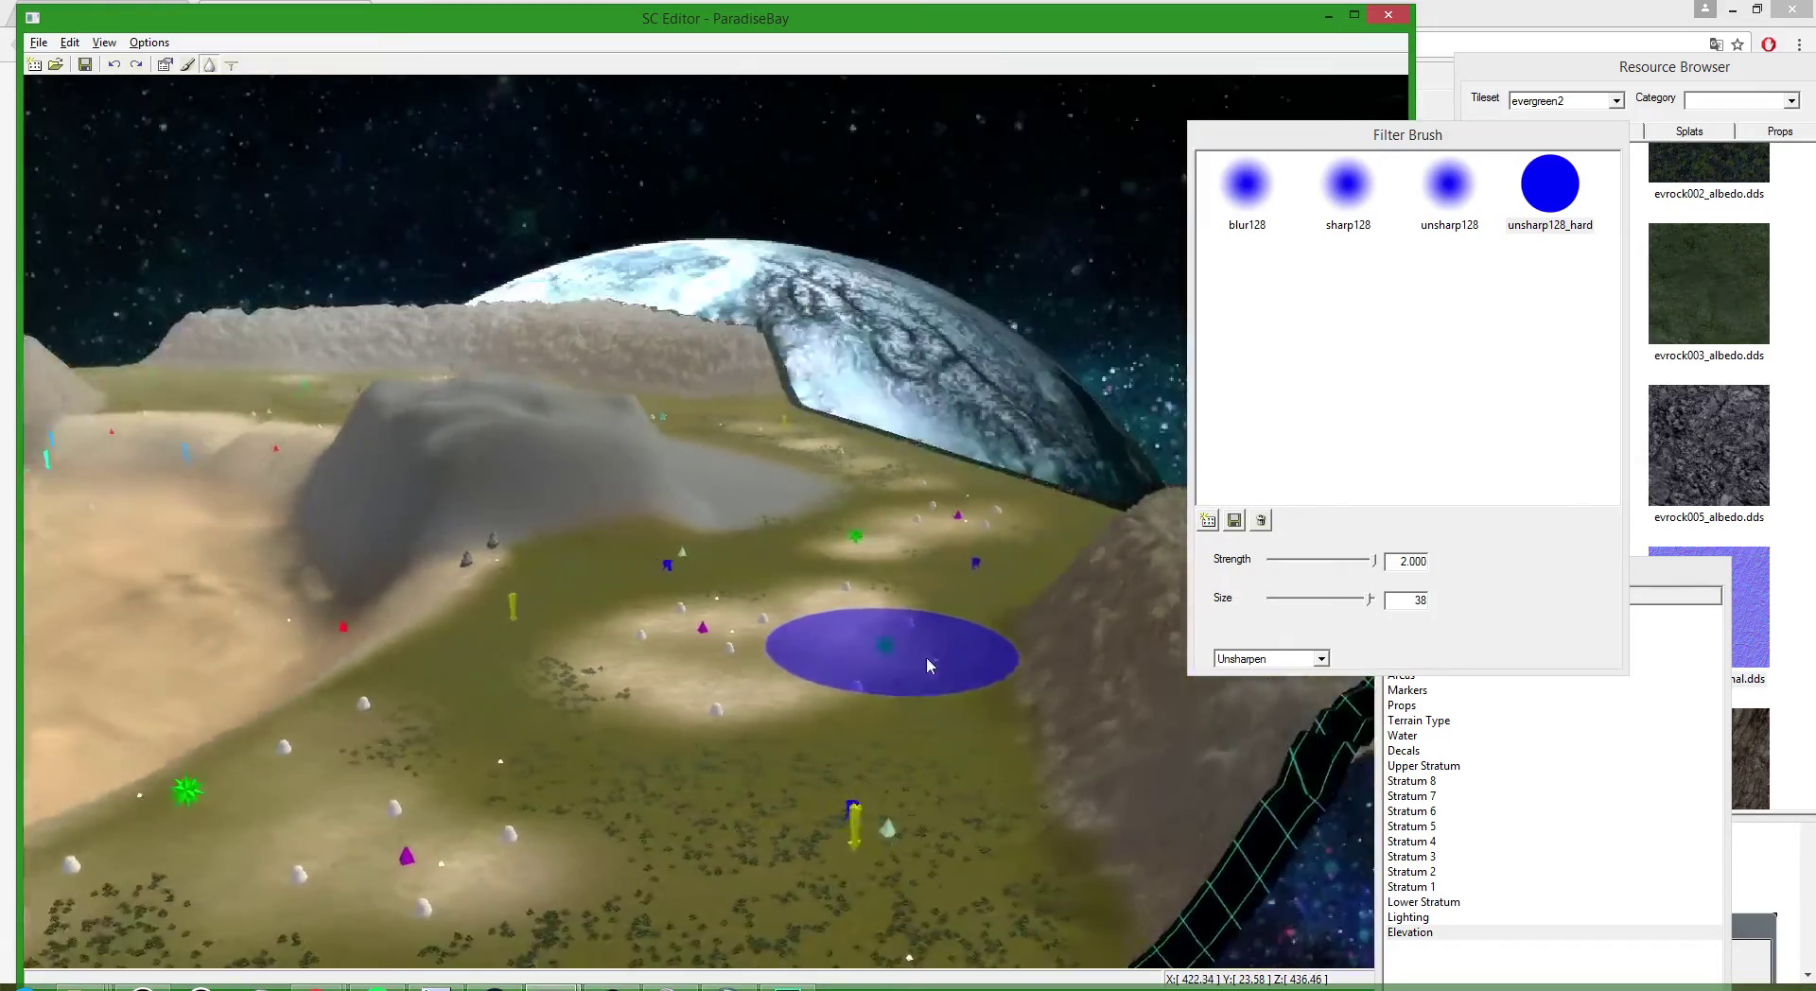
pyautogui.moveTo(927, 658)
pyautogui.mouseDown(button='middle')
pyautogui.moveTo(884, 667)
pyautogui.moveTo(870, 782)
pyautogui.mouseUp(button='middle')
pyautogui.scroll(5, 1040, 514)
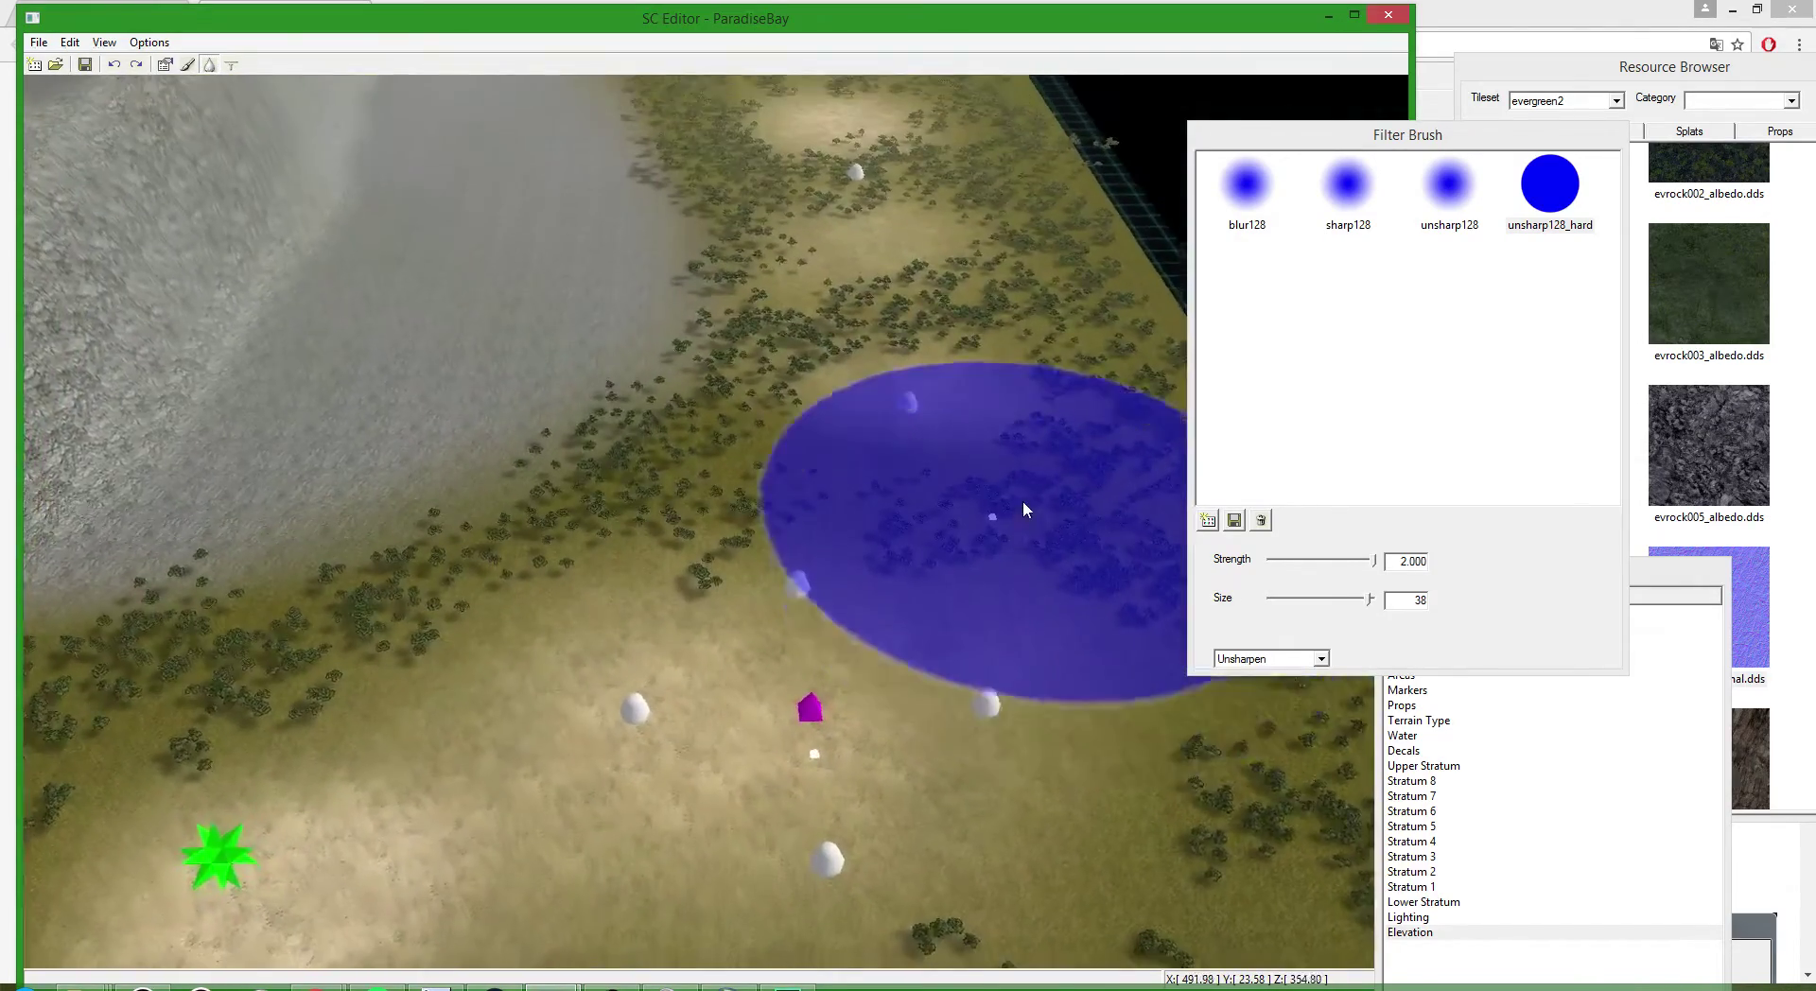
pyautogui.scroll(-3, 1024, 509)
pyautogui.scroll(4, 823, 323)
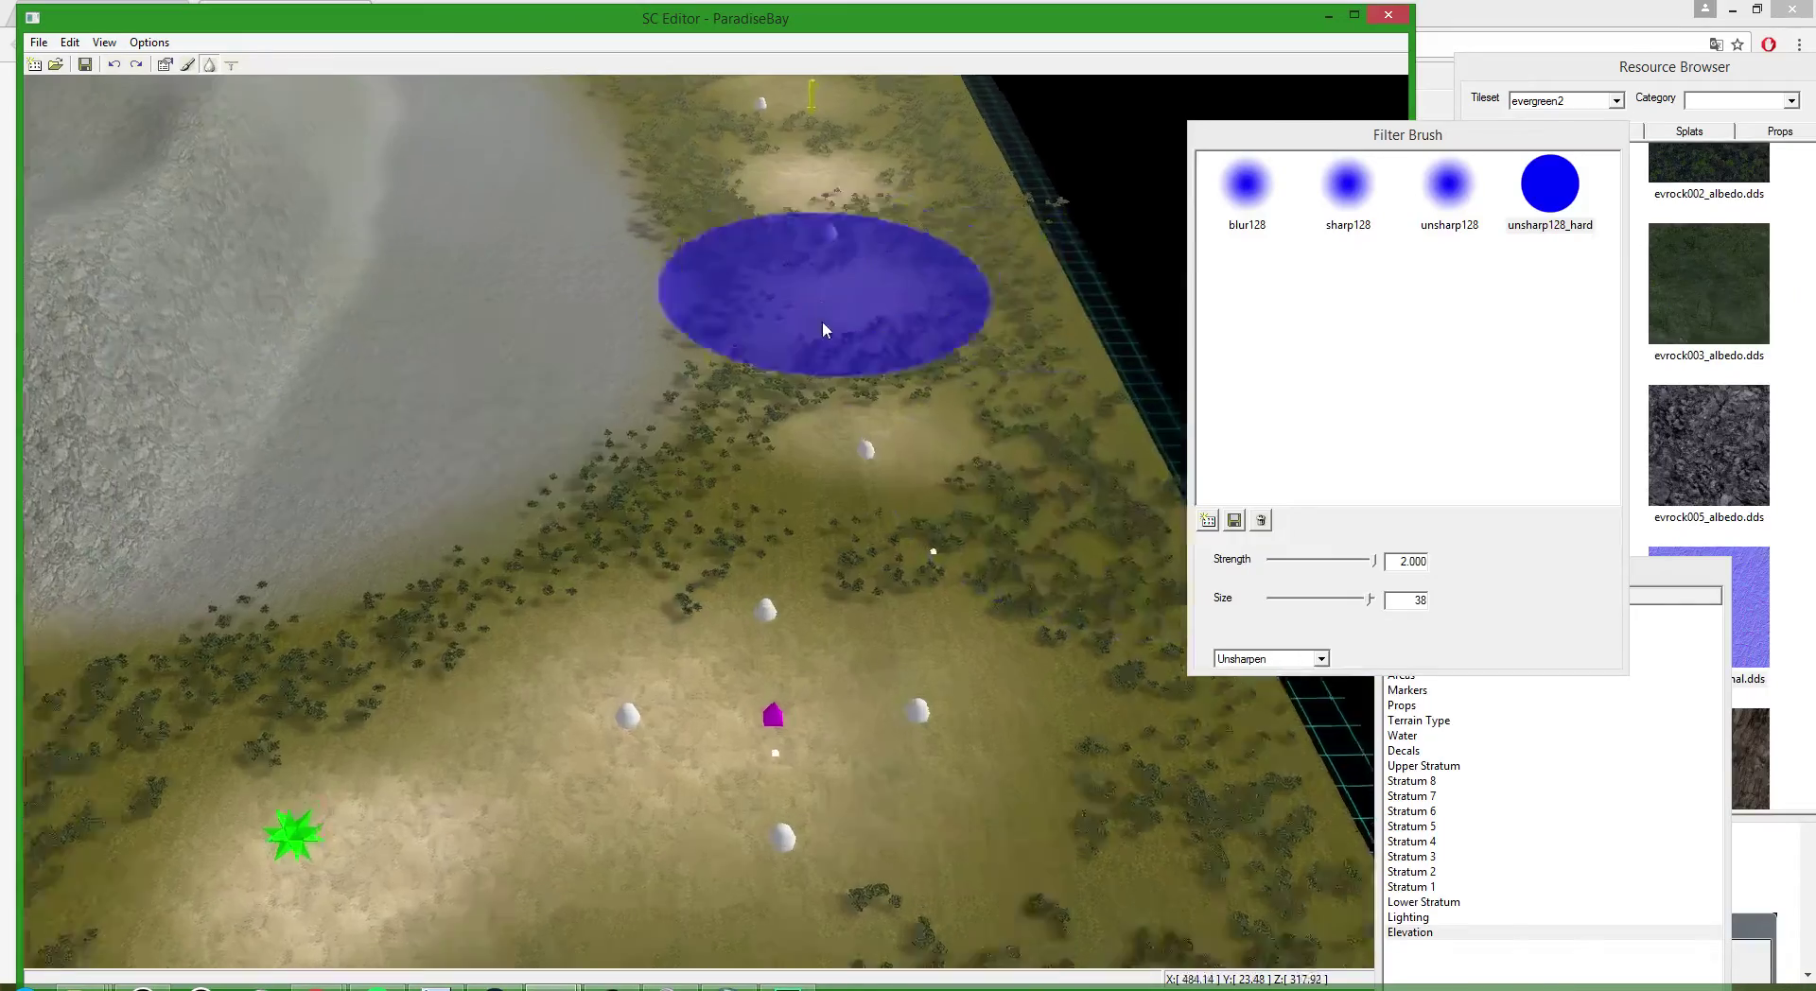
pyautogui.scroll(-3, 837, 286)
pyautogui.press('space')
pyautogui.scroll(3, 658, 502)
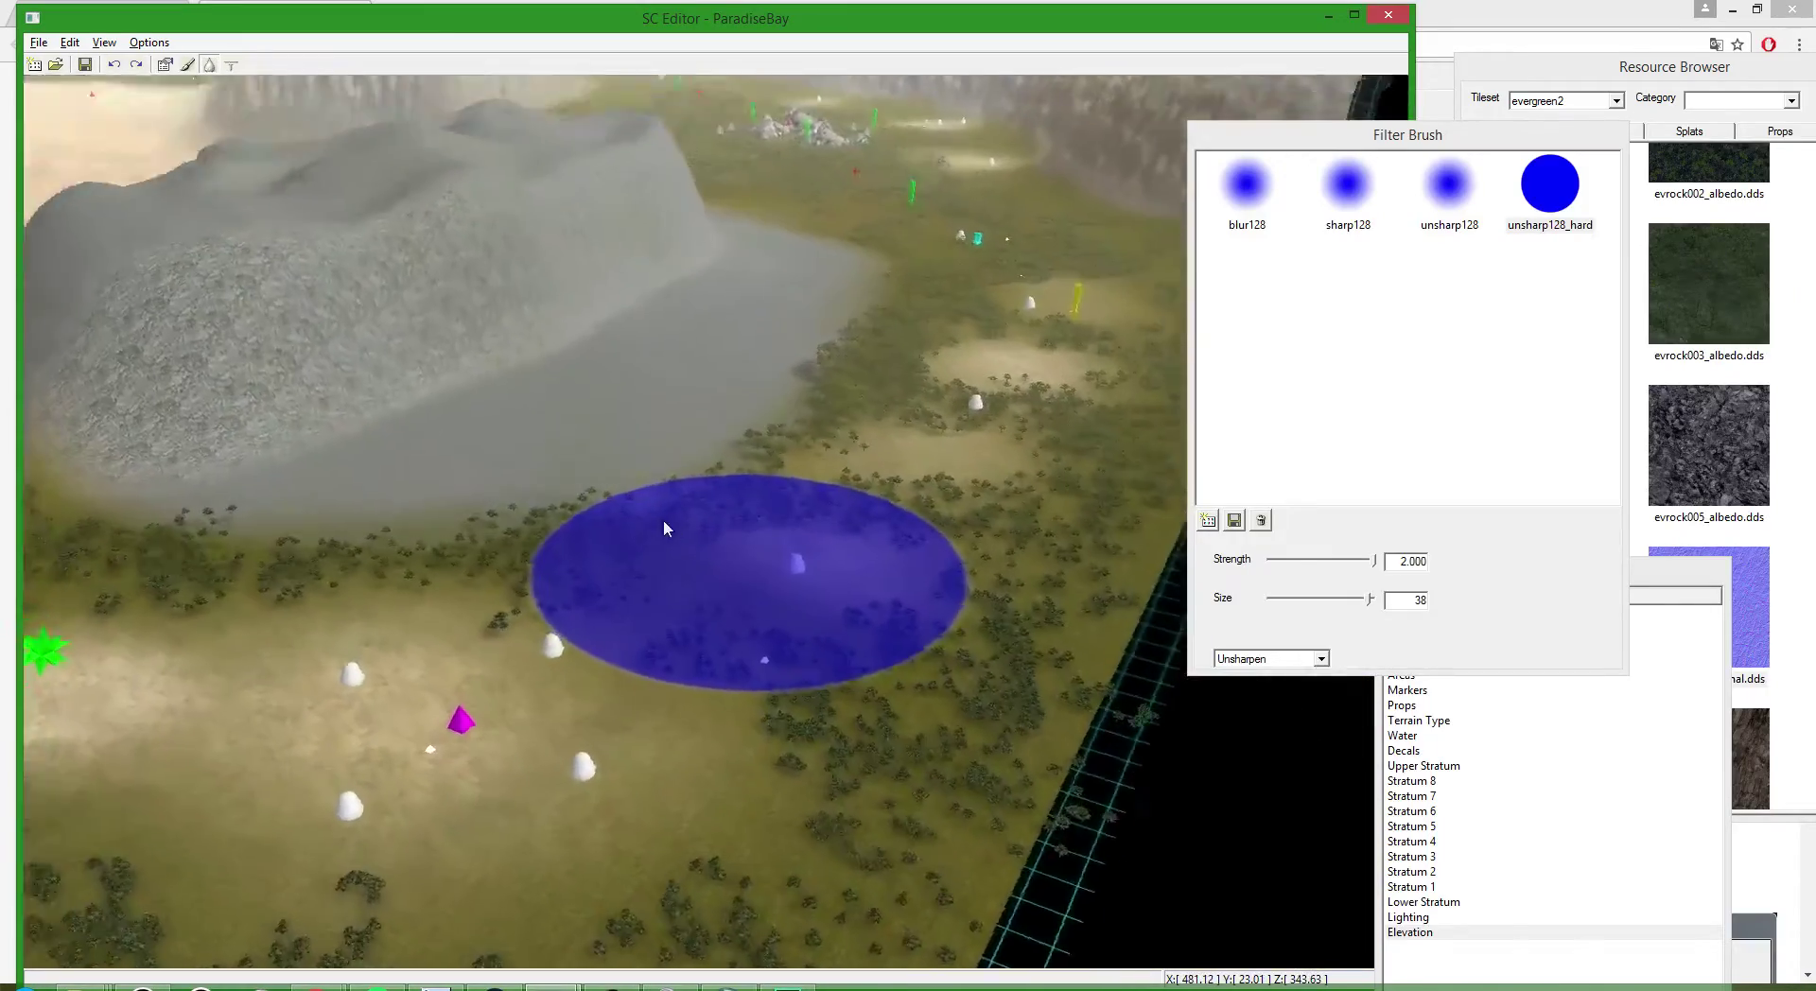
pyautogui.scroll(-5, 331, 482)
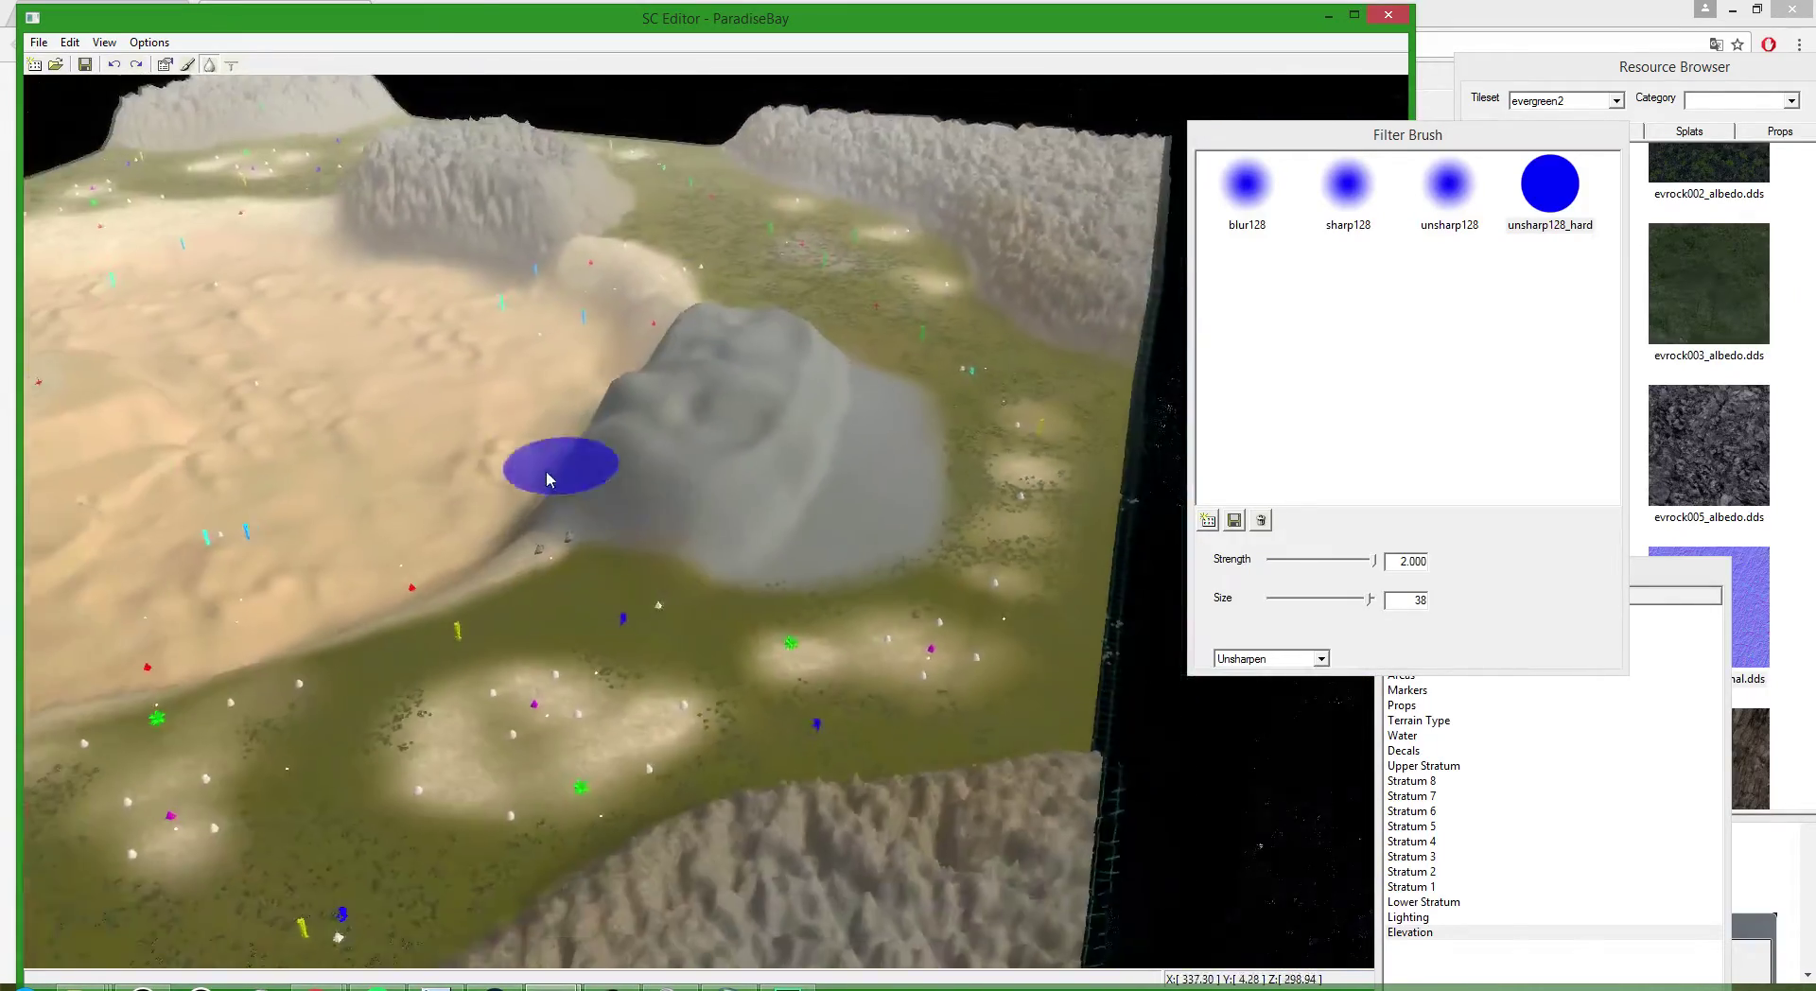
pyautogui.scroll(6, 555, 466)
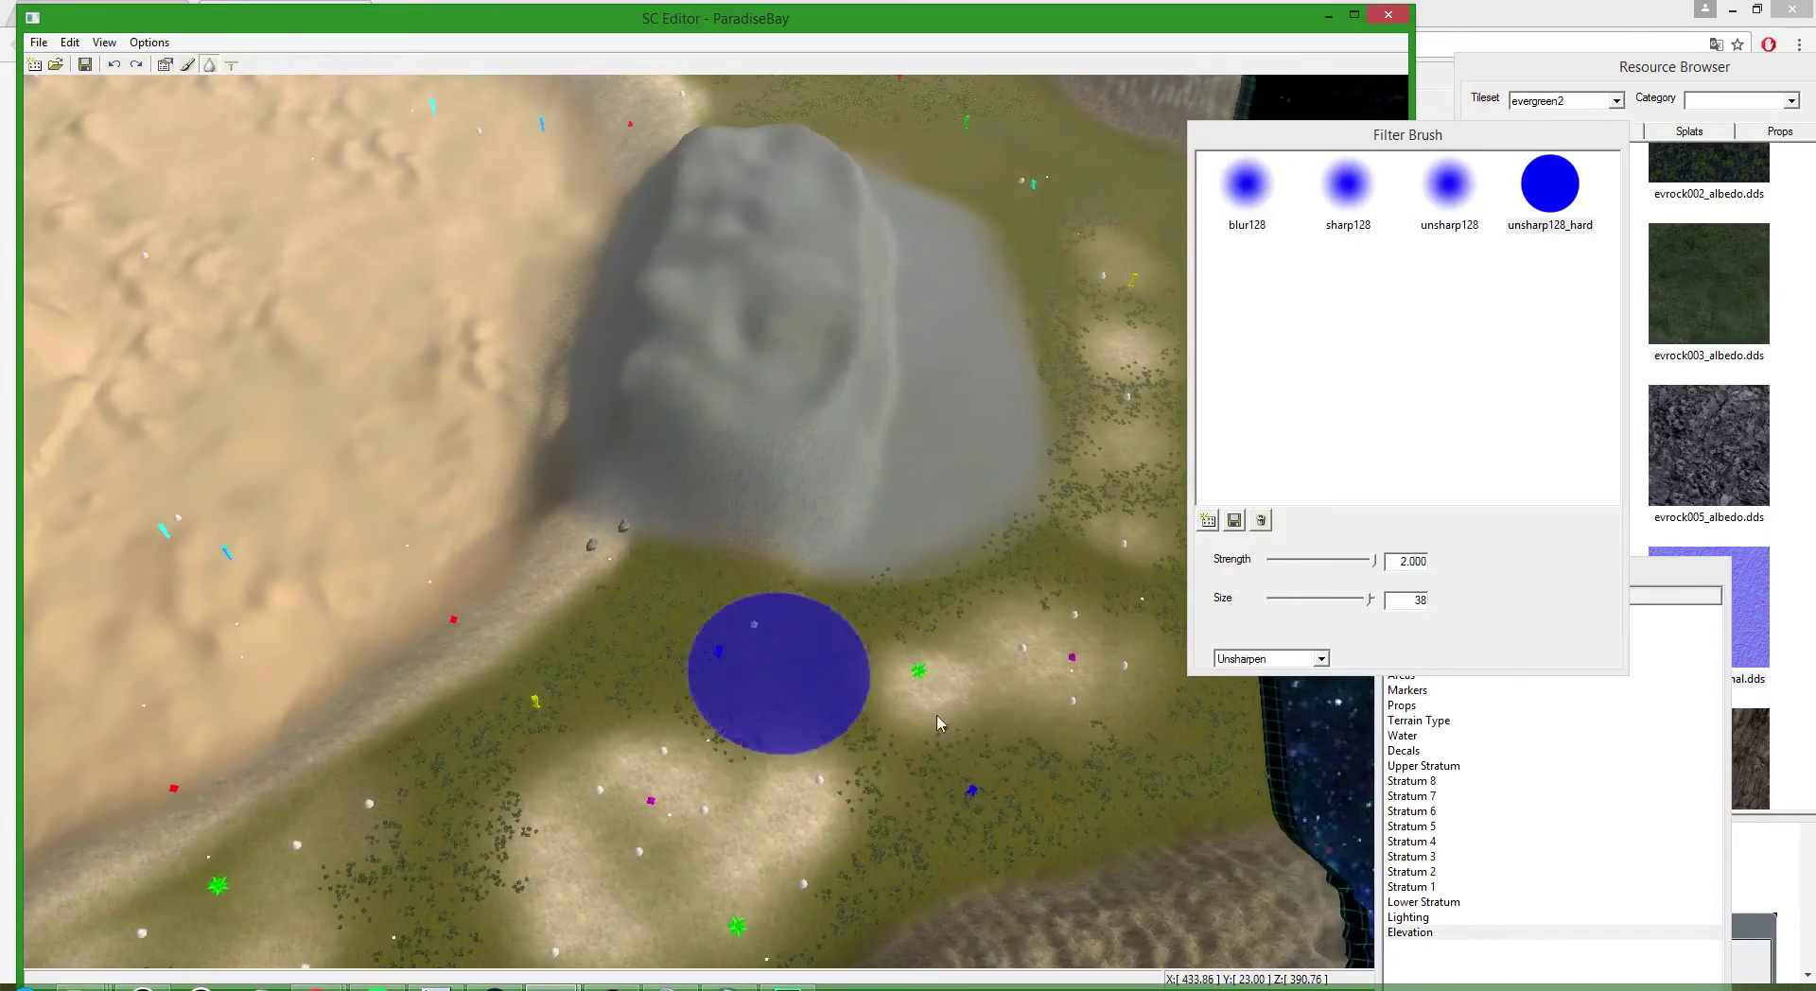
pyautogui.scroll(-5, 438, 531)
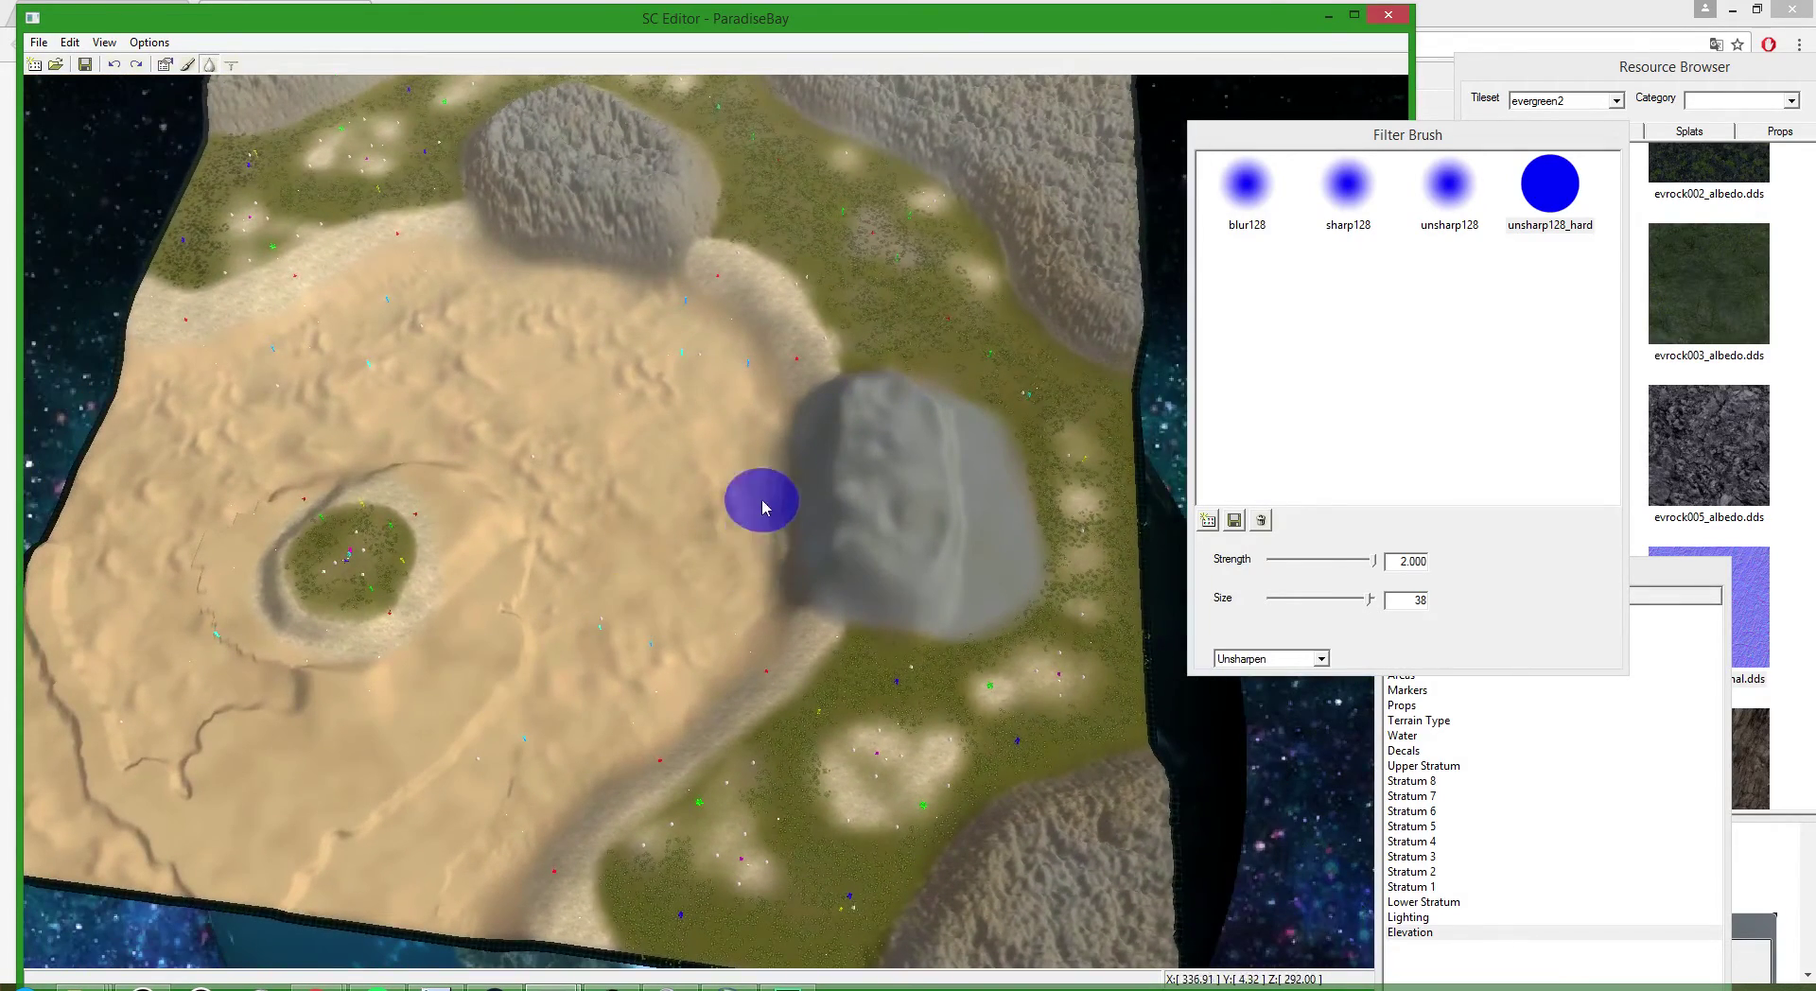
# - Examine the bumpy surface of the sandy basin around the grassy hill, comparing the whole-map overview with close, low-angle views
pyautogui.scroll(-2, 647, 791)
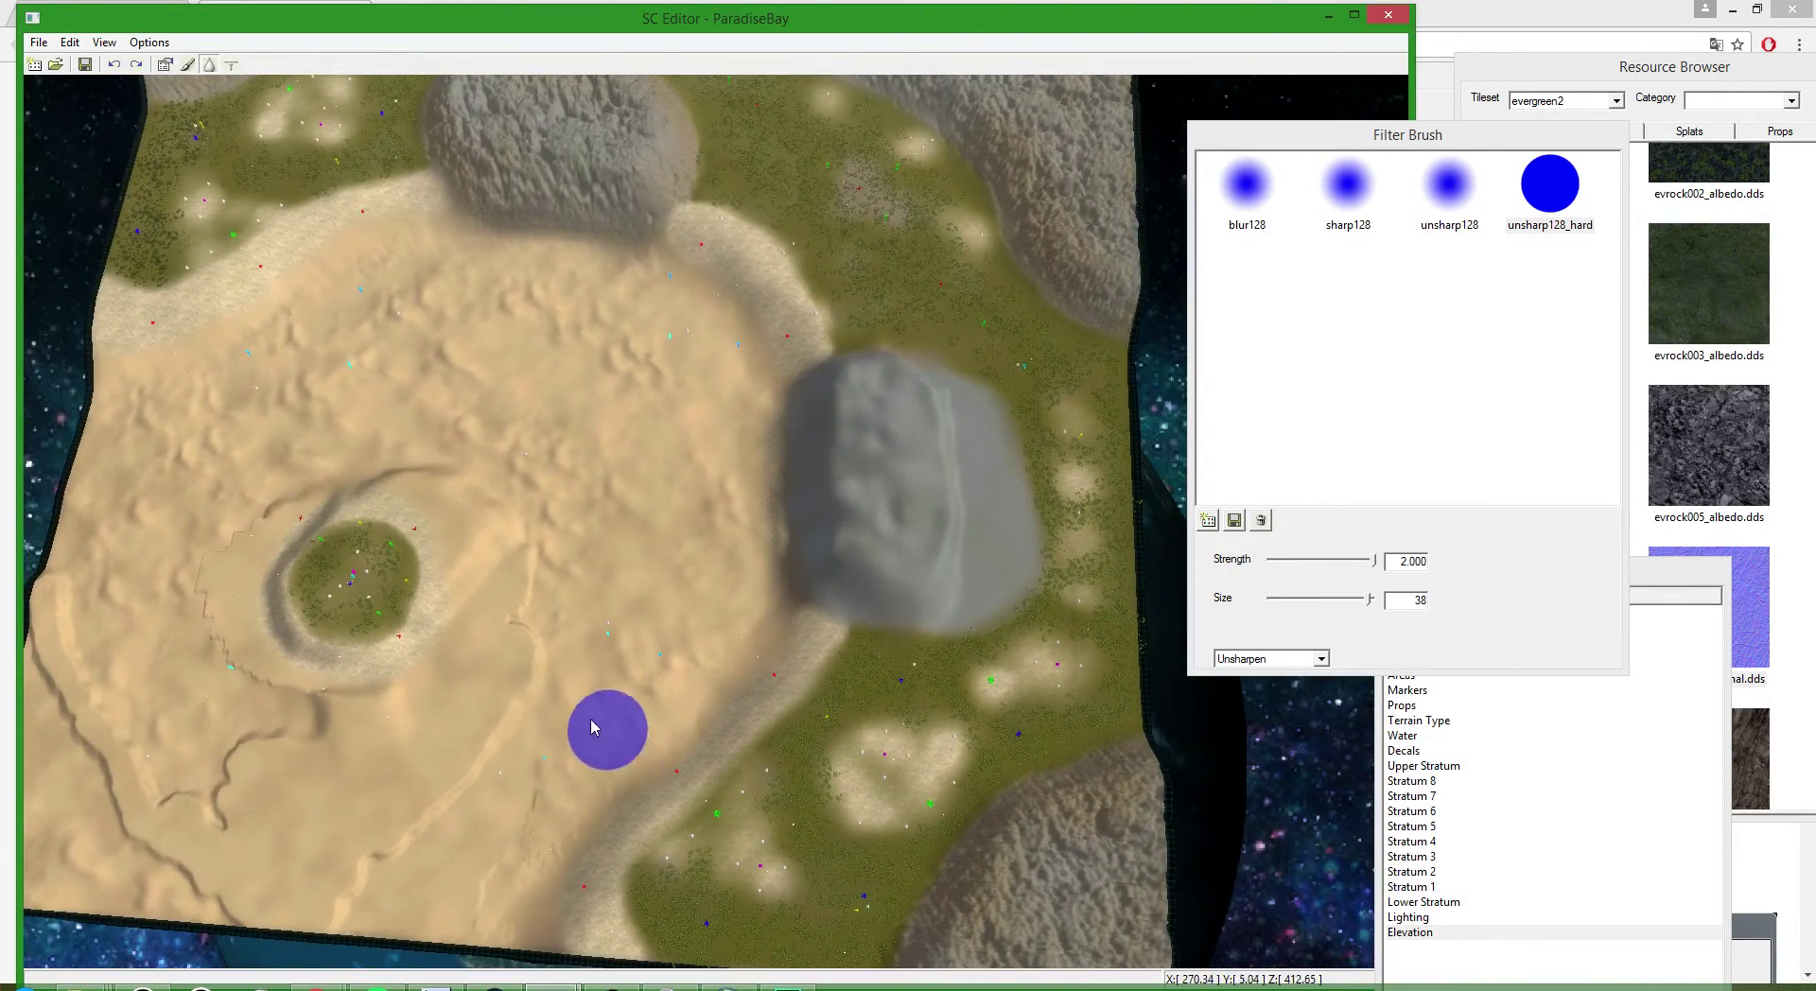
pyautogui.scroll(4, 530, 444)
pyautogui.scroll(-3, 170, 510)
pyautogui.scroll(4, 195, 616)
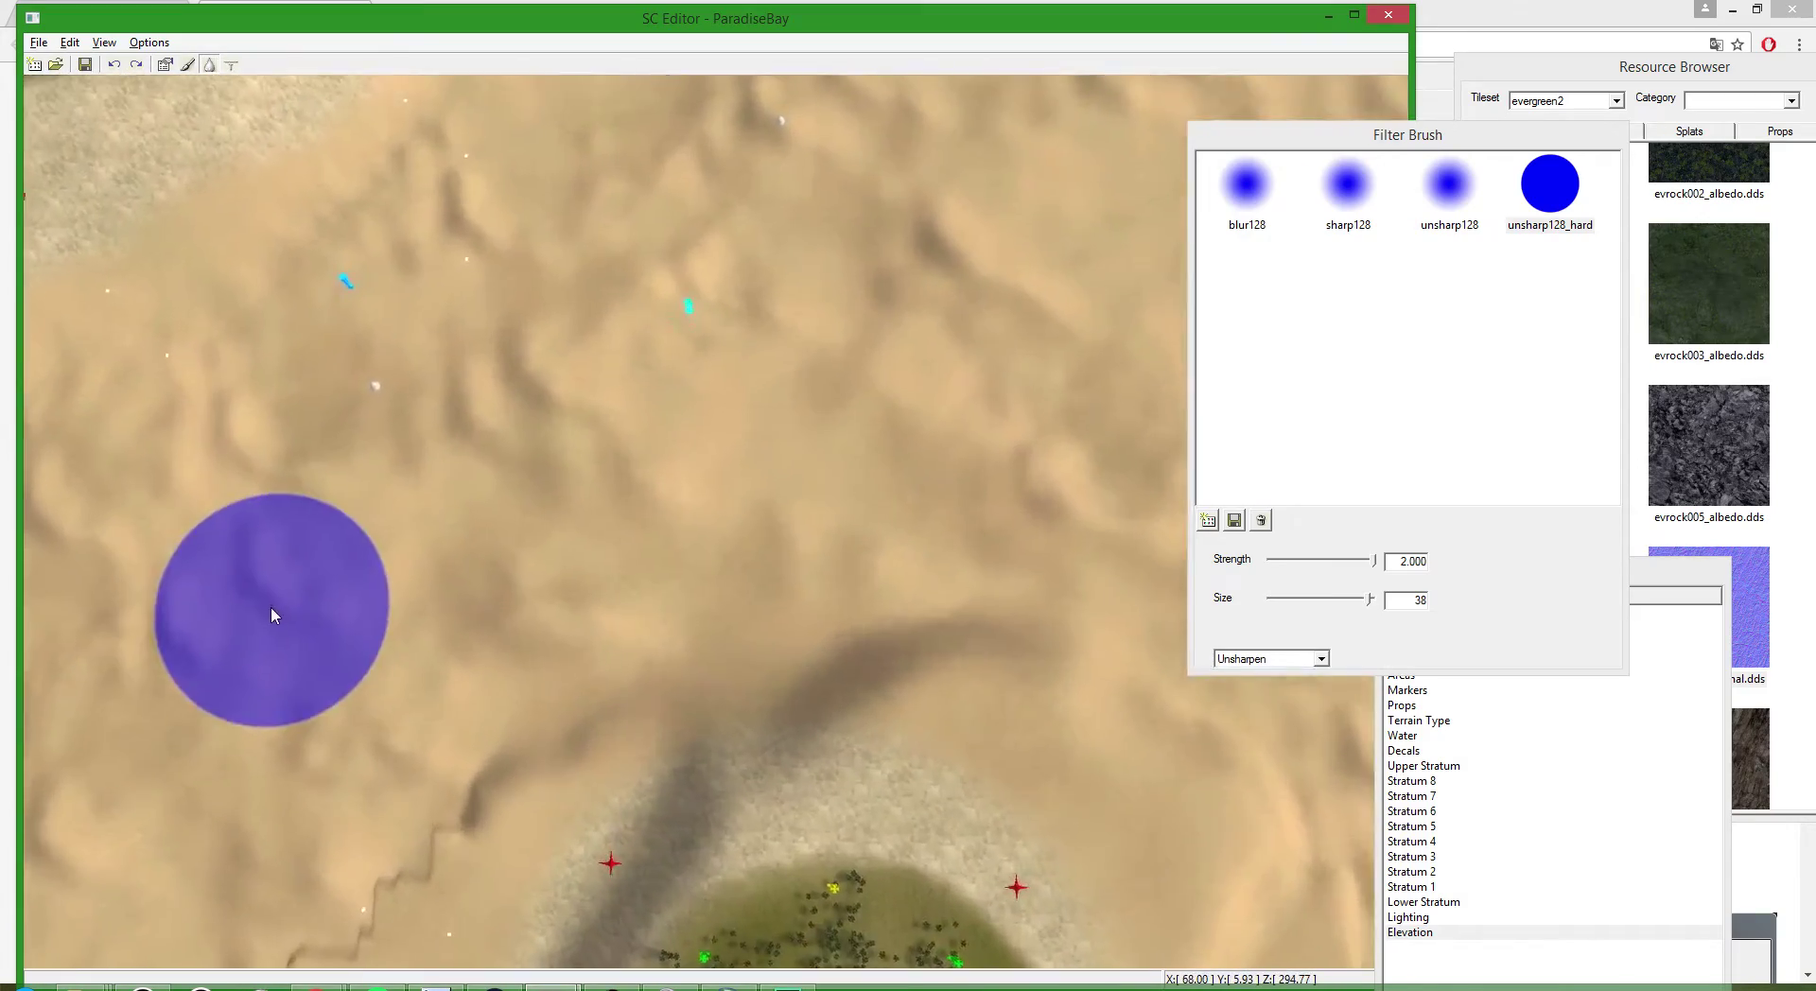
pyautogui.moveTo(271, 607); pyautogui.dragTo(541, 303, button='middle')
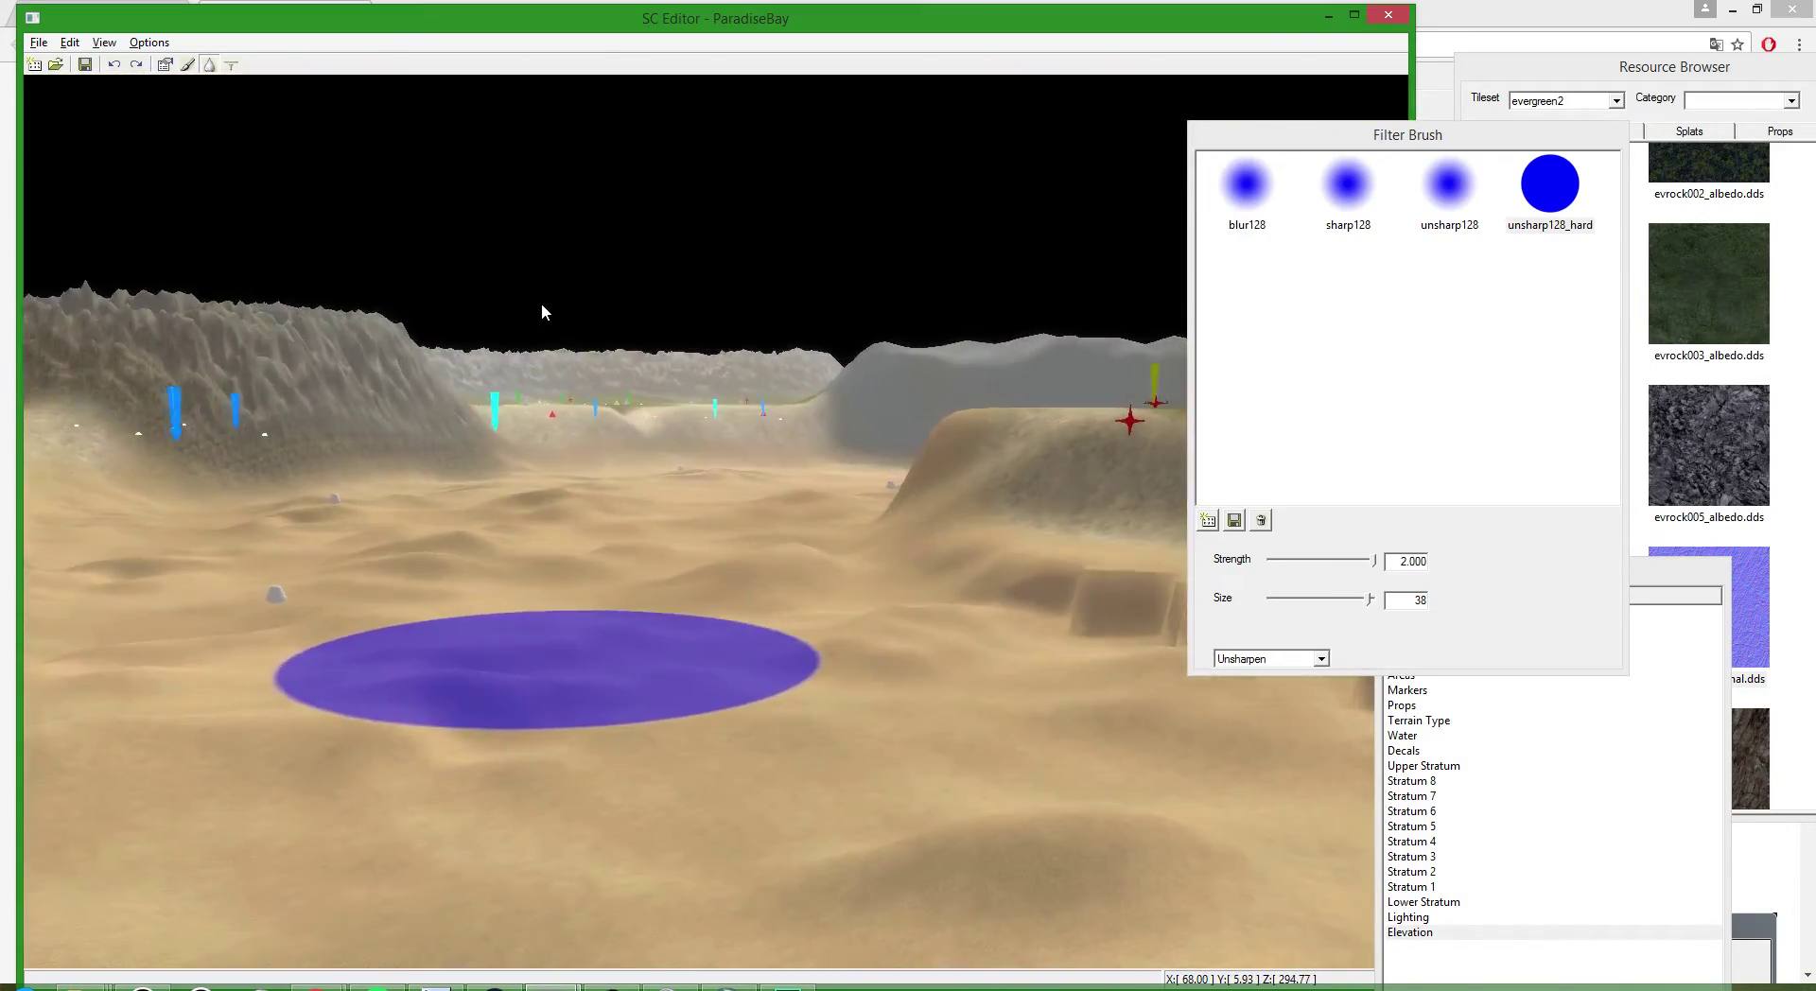
pyautogui.scroll(-5, 542, 311)
pyautogui.scroll(-1, 924, 315)
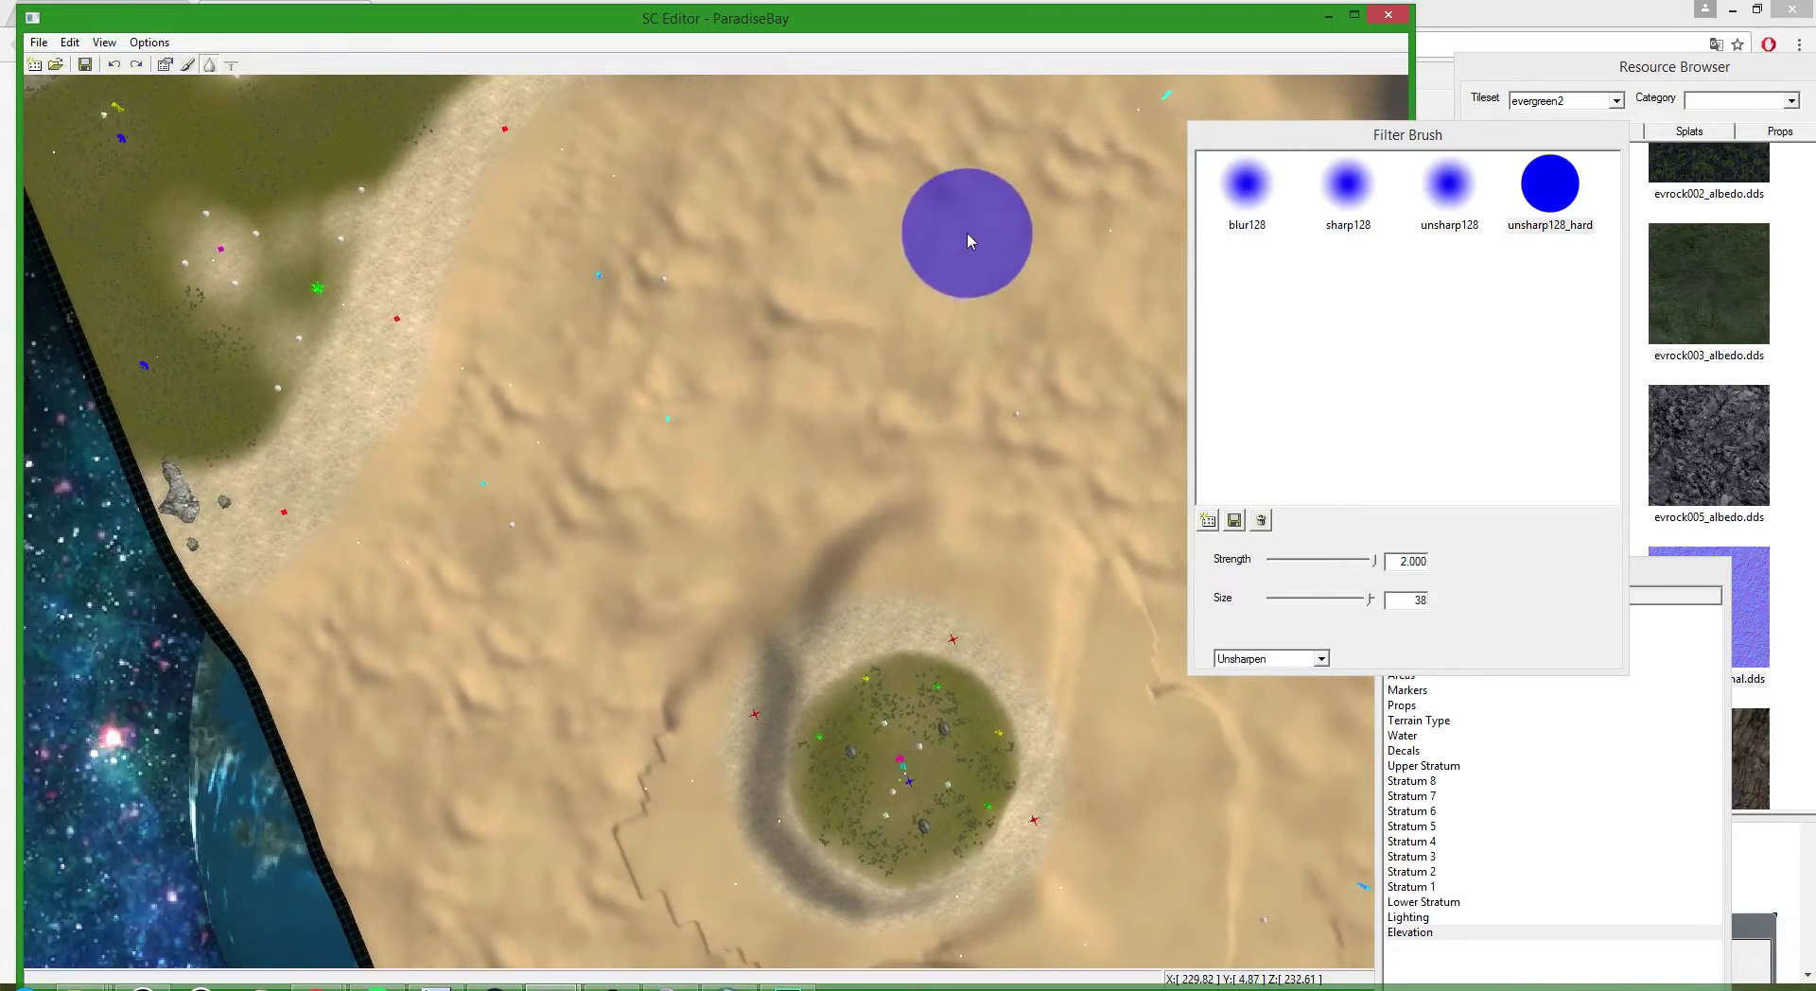
pyautogui.scroll(-6, 882, 398)
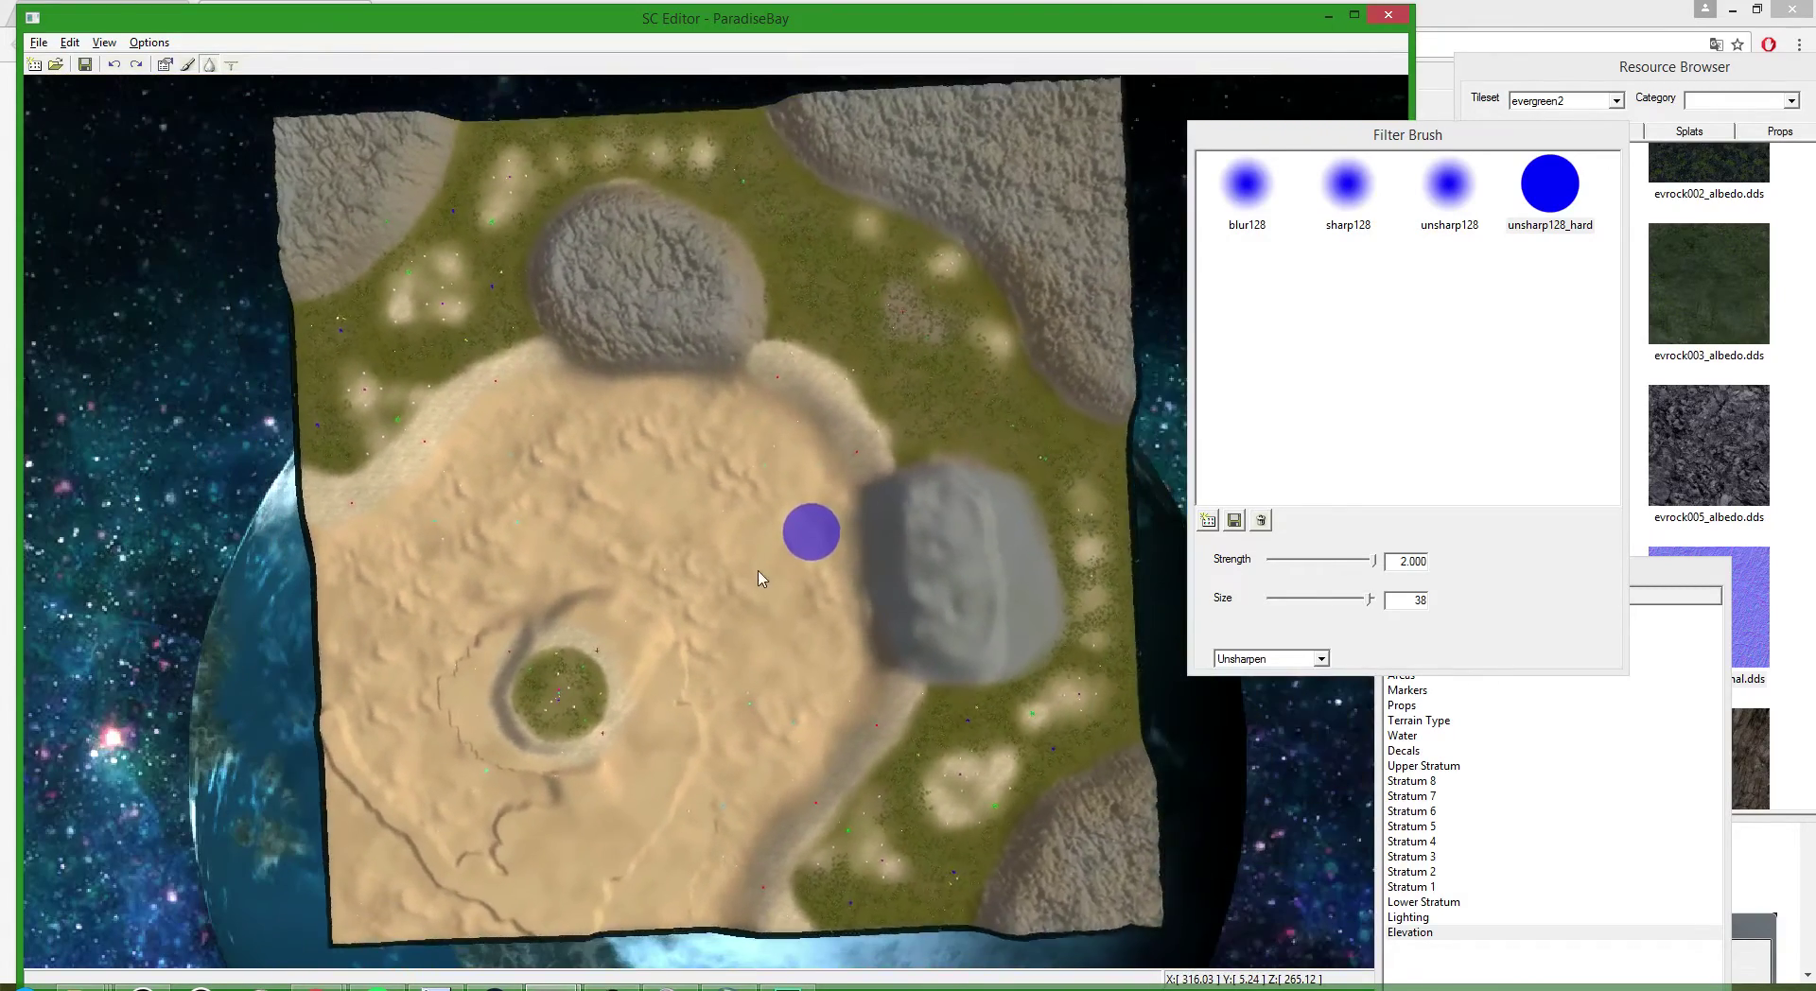
pyautogui.scroll(5, 734, 616)
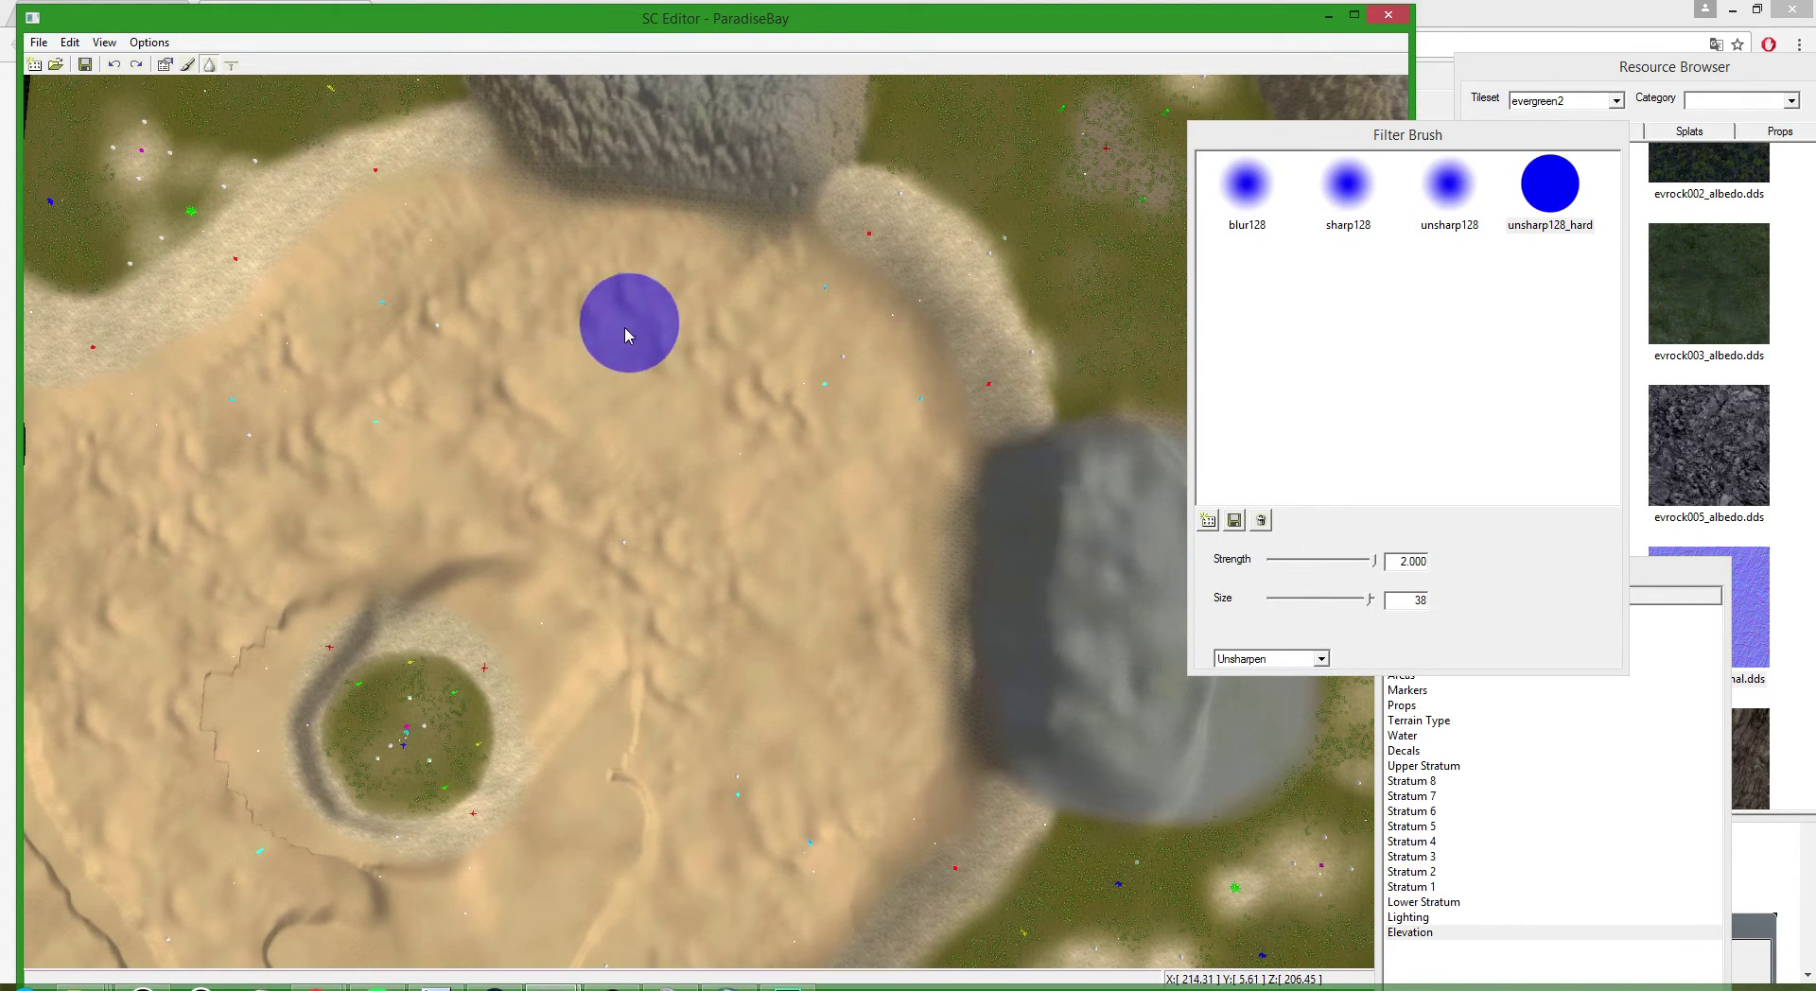
pyautogui.scroll(-5, 405, 490)
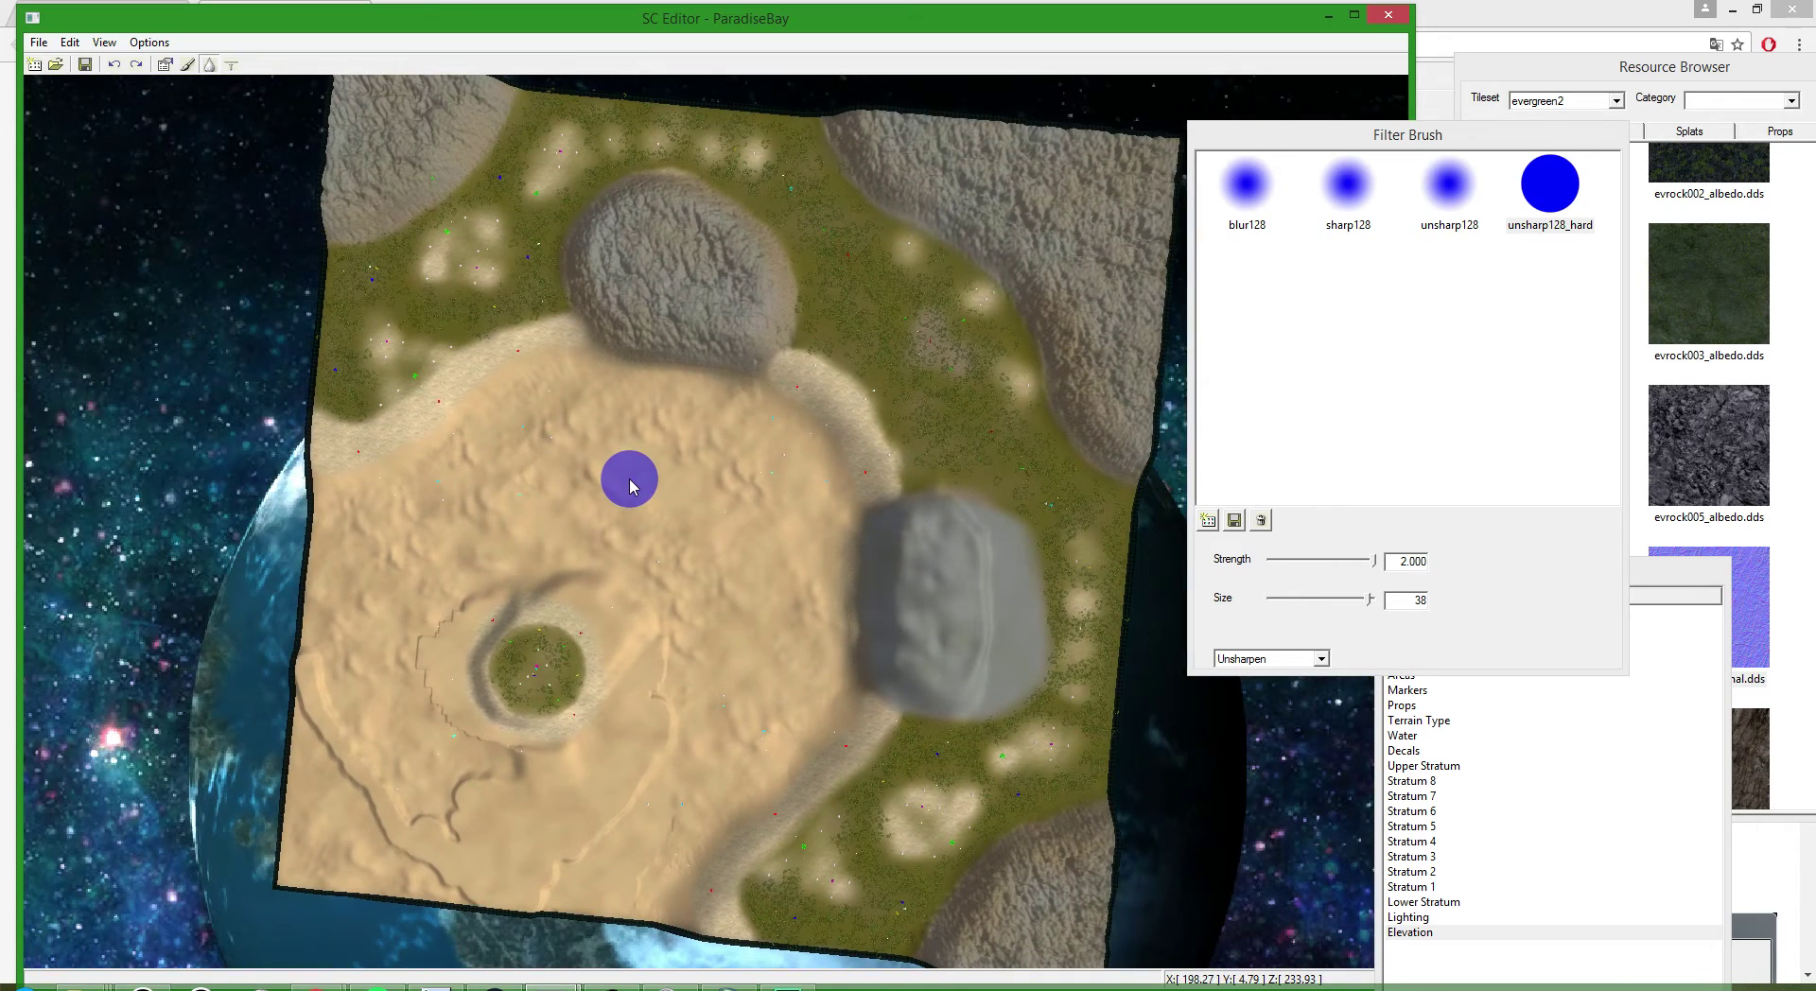
pyautogui.scroll(5, 605, 473)
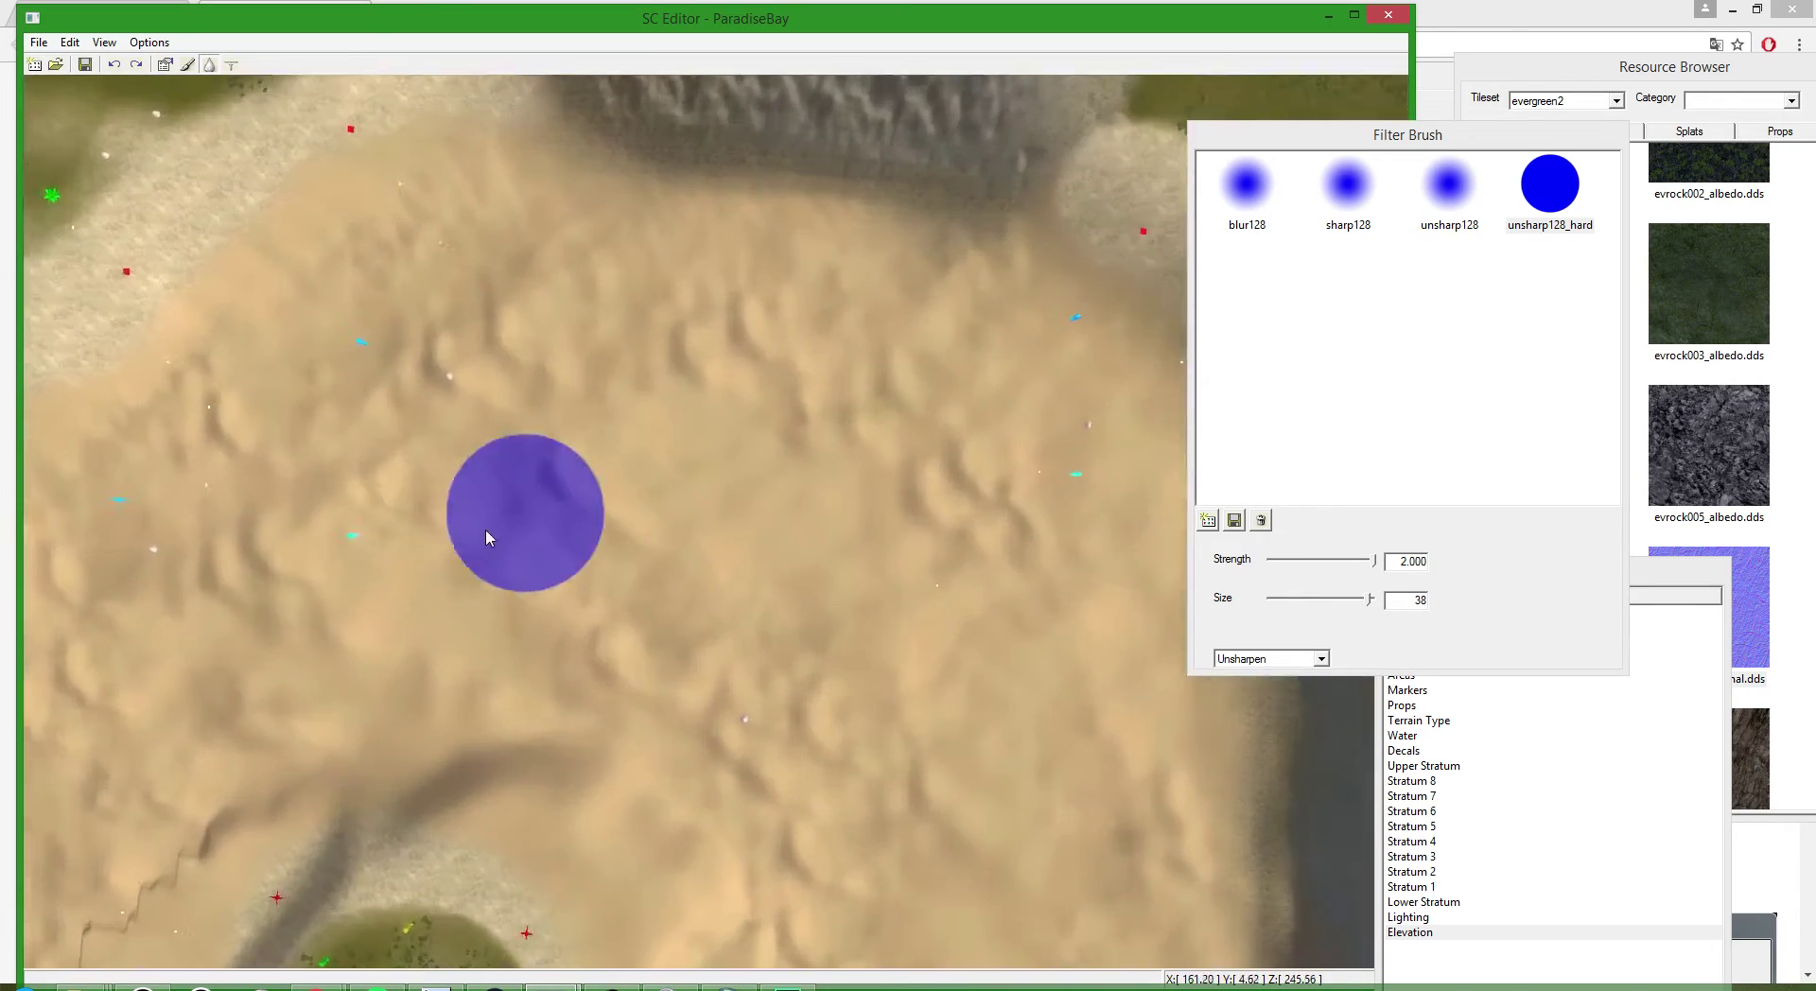
pyautogui.scroll(5, 217, 689)
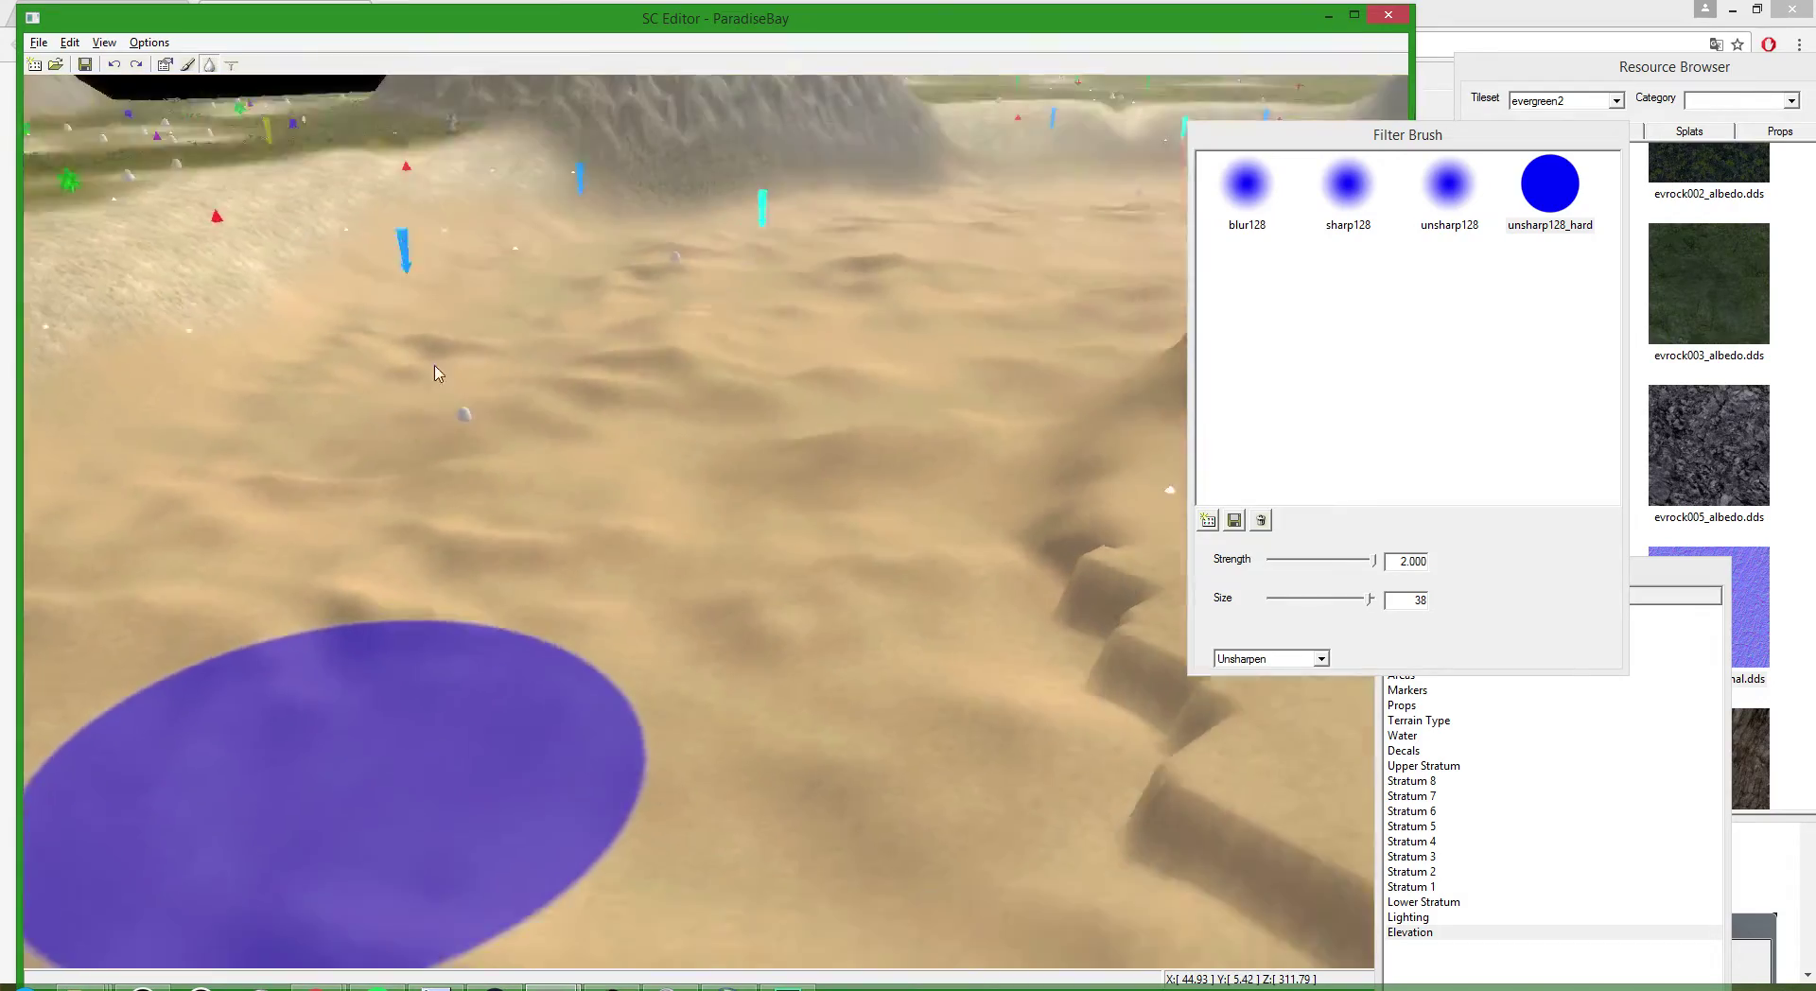
pyautogui.scroll(-8, 535, 355)
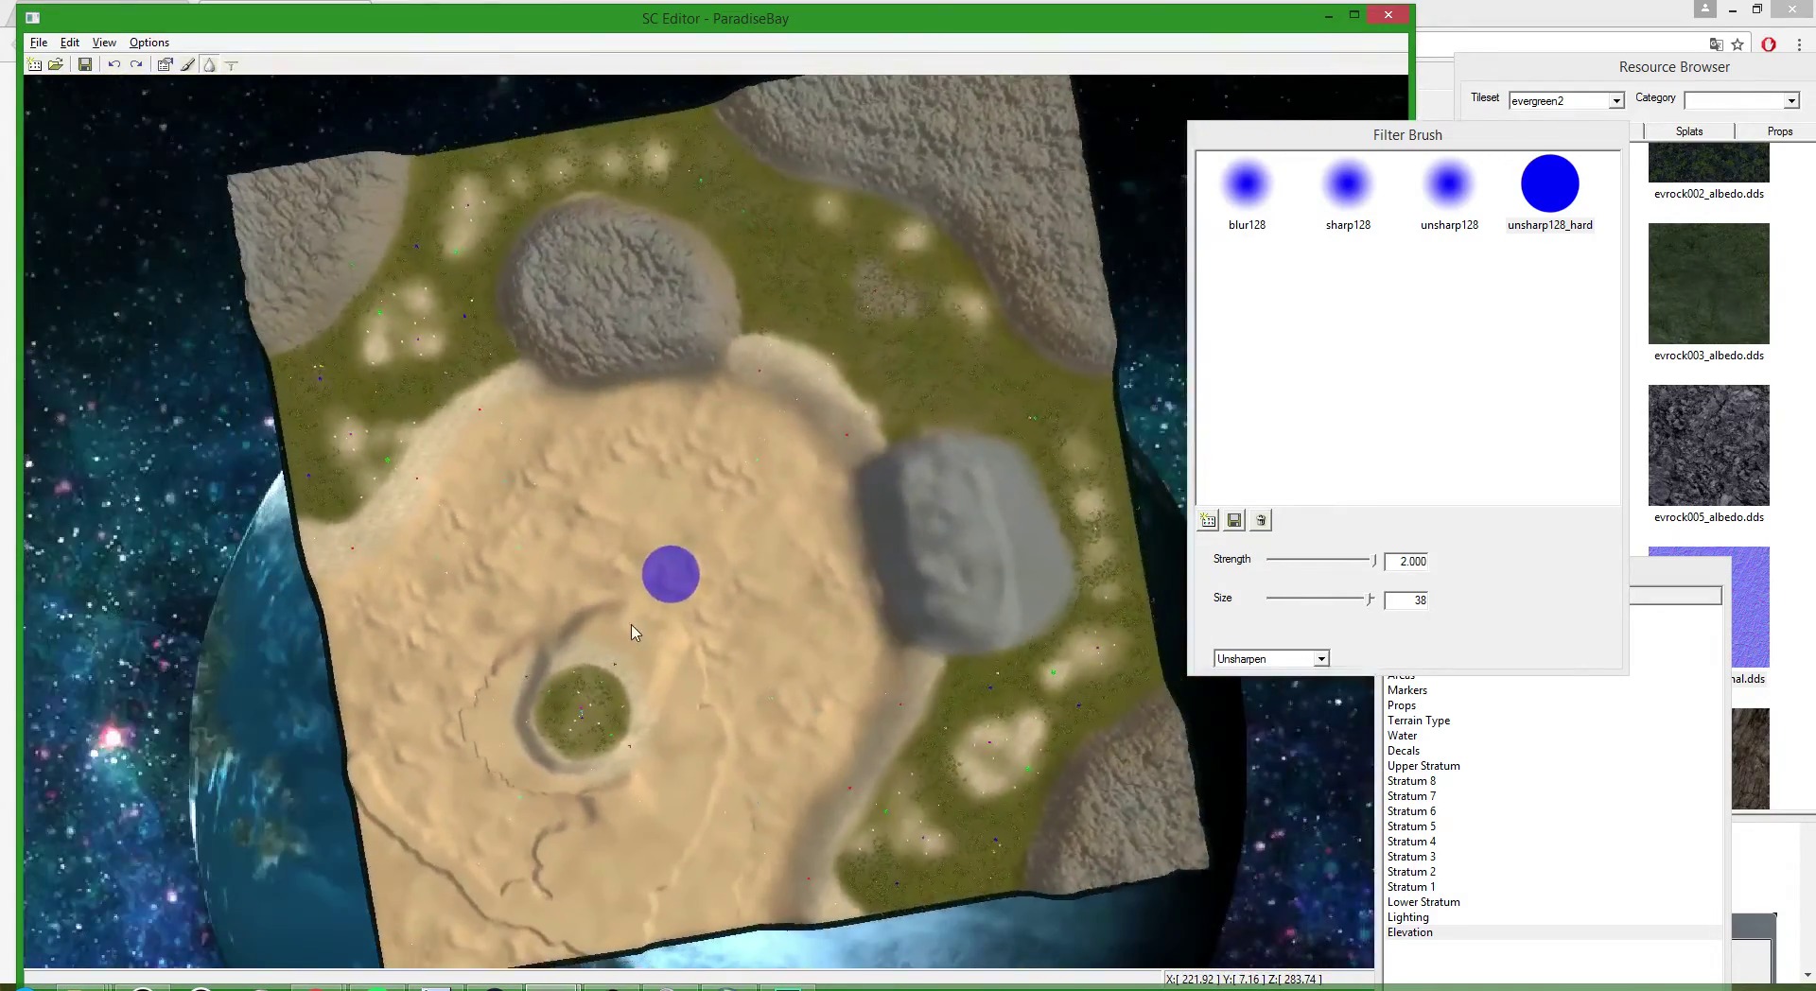
pyautogui.scroll(3, 369, 525)
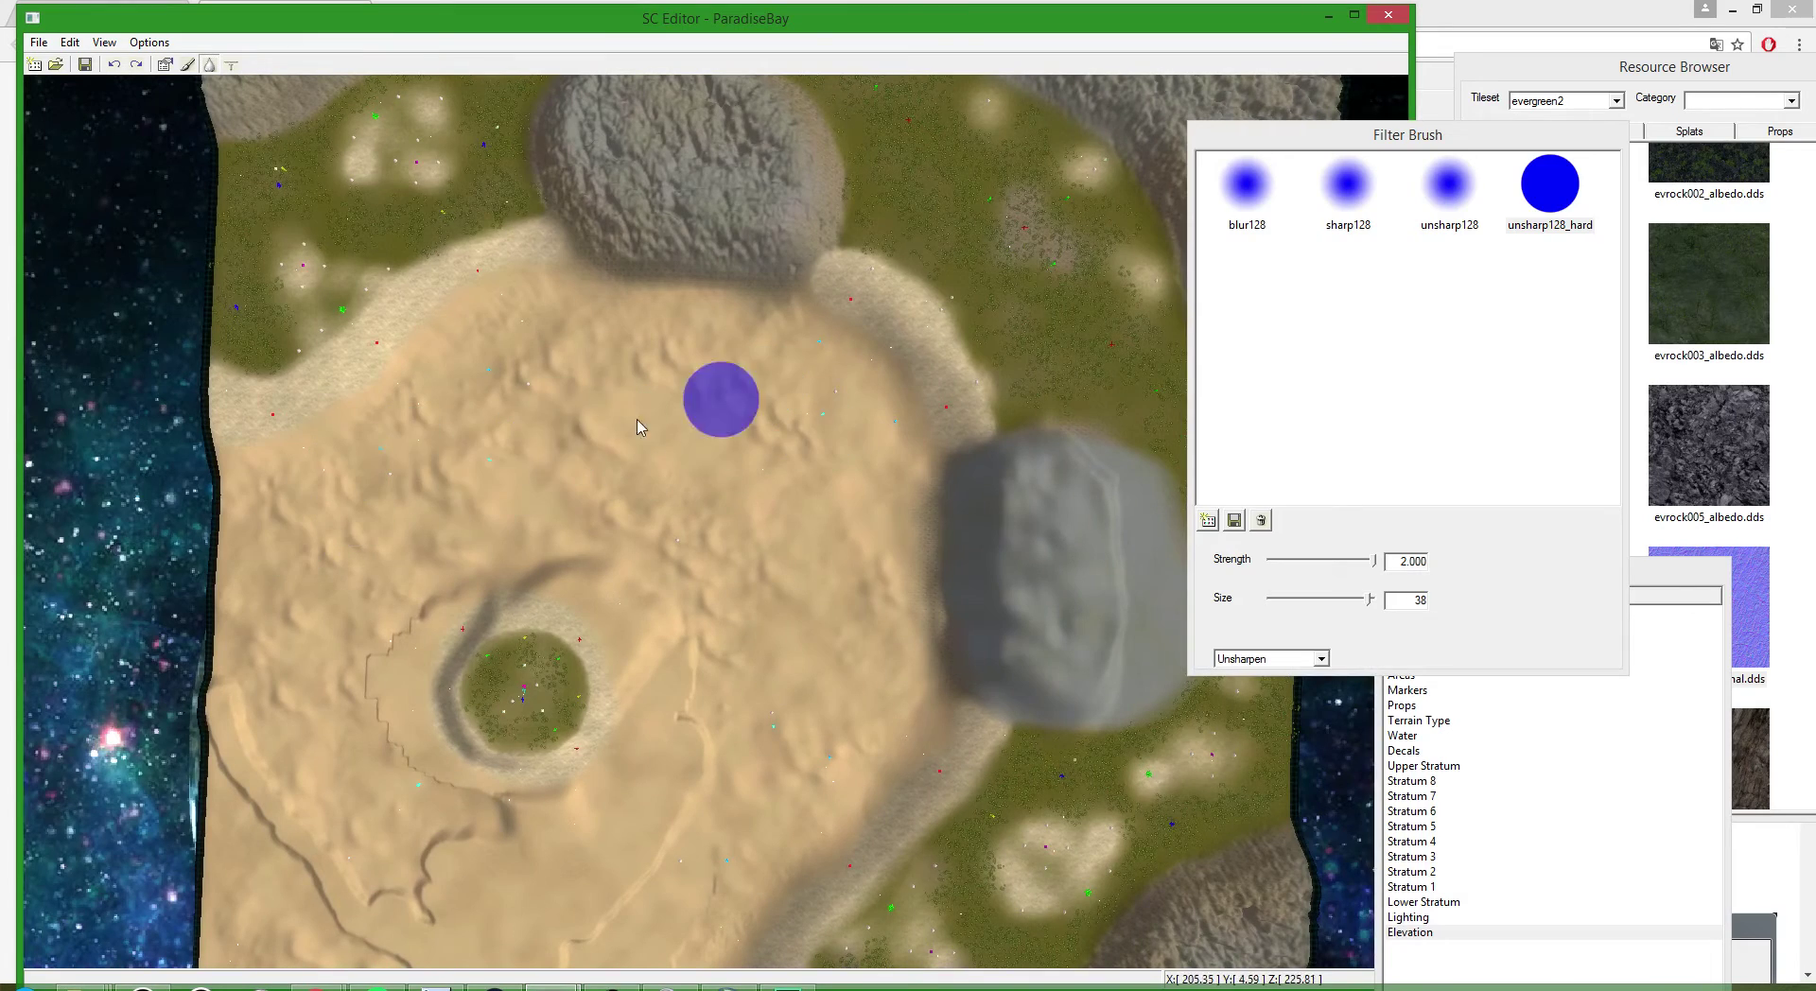
pyautogui.scroll(5, 440, 469)
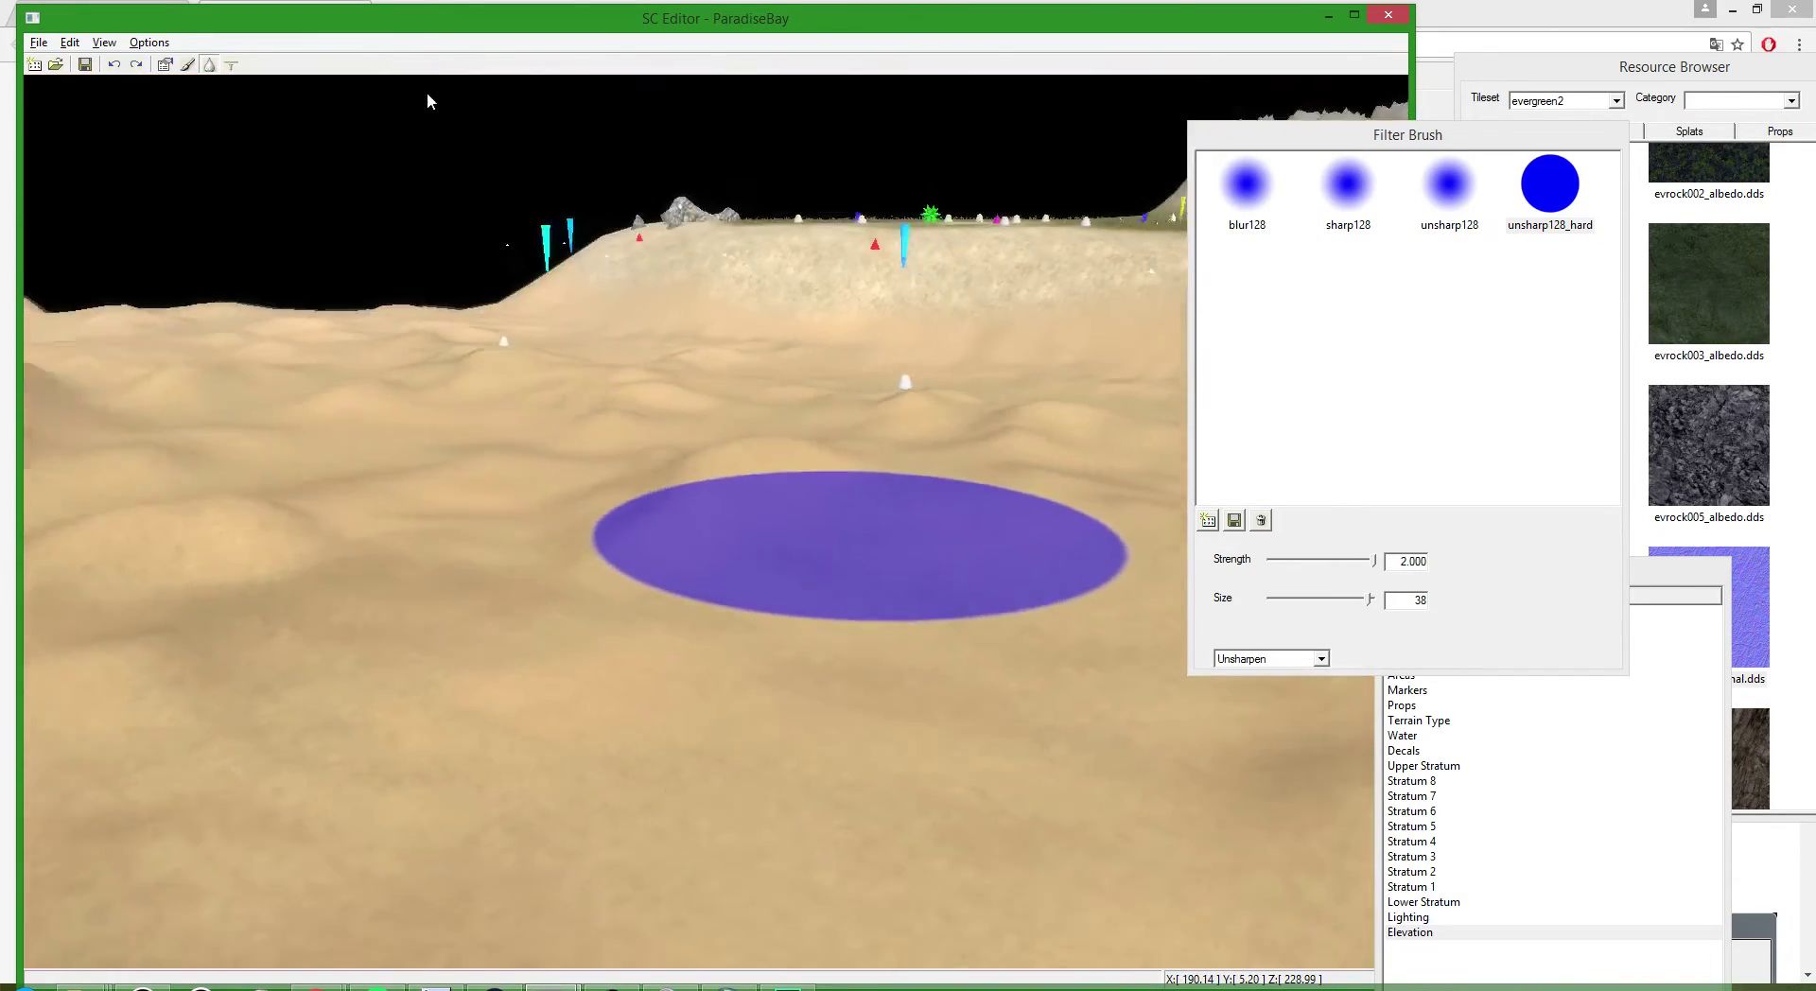
pyautogui.moveTo(427, 92); pyautogui.dragTo(292, 182, button='middle')
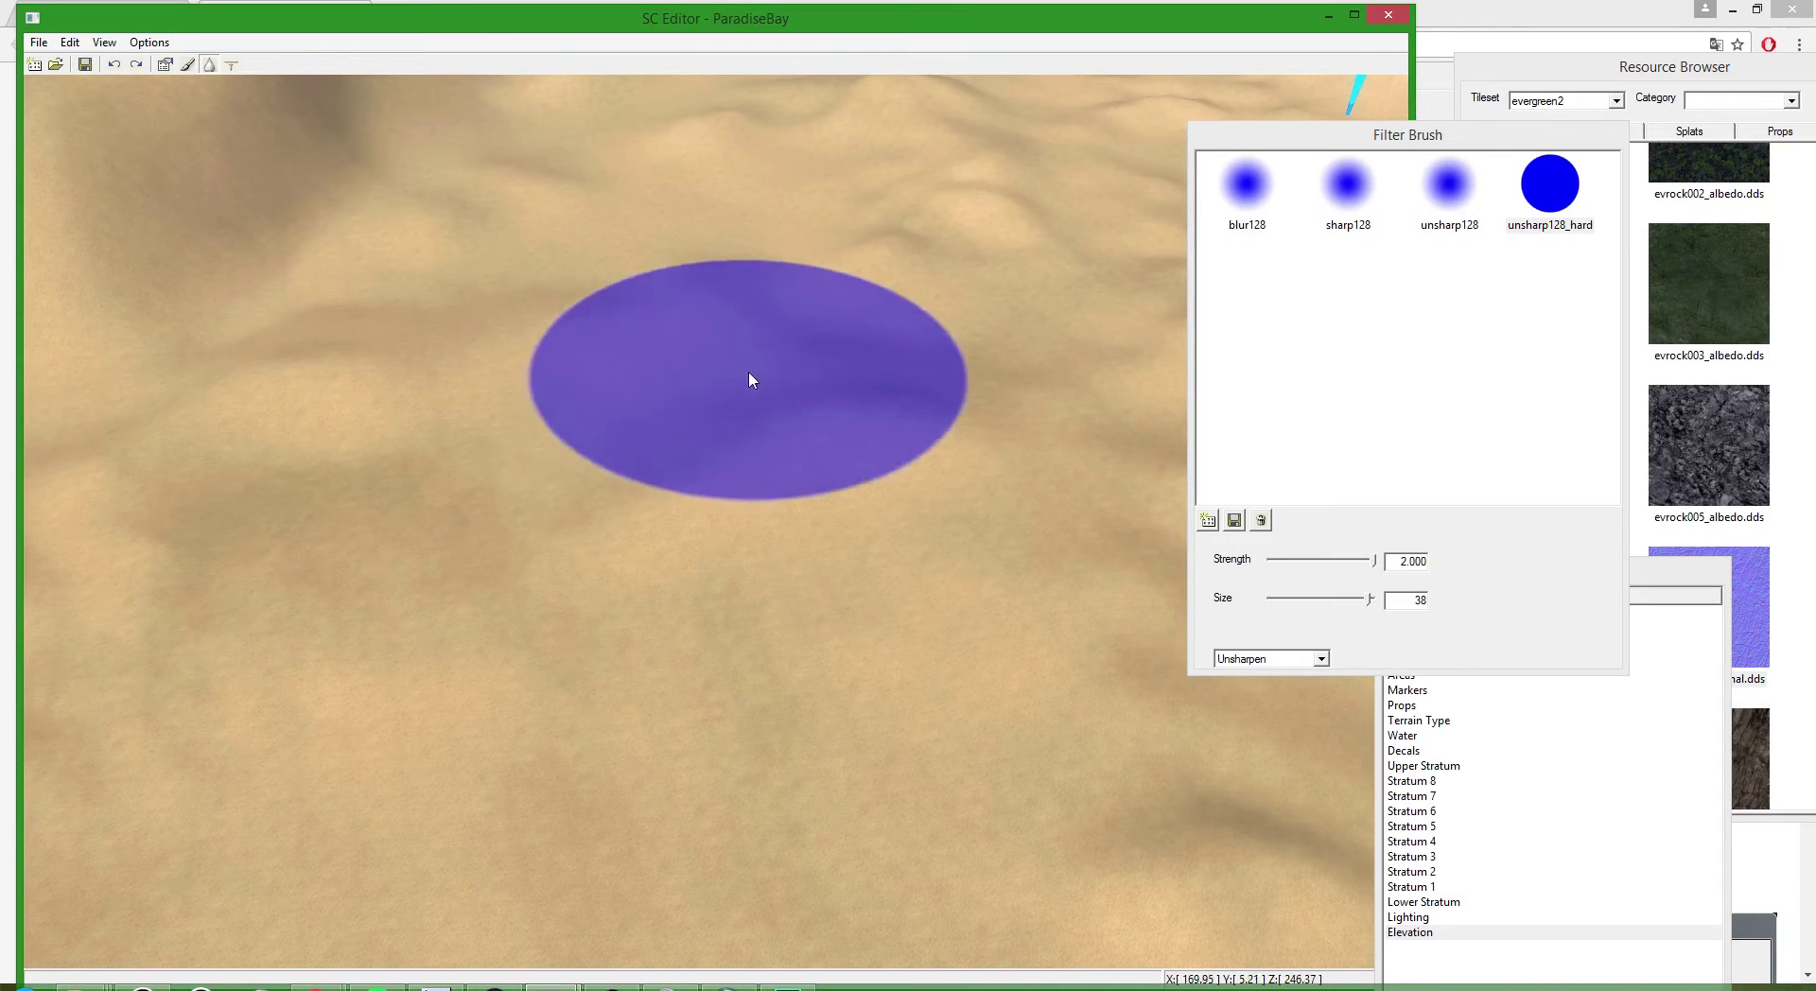
pyautogui.scroll(-3, 462, 393)
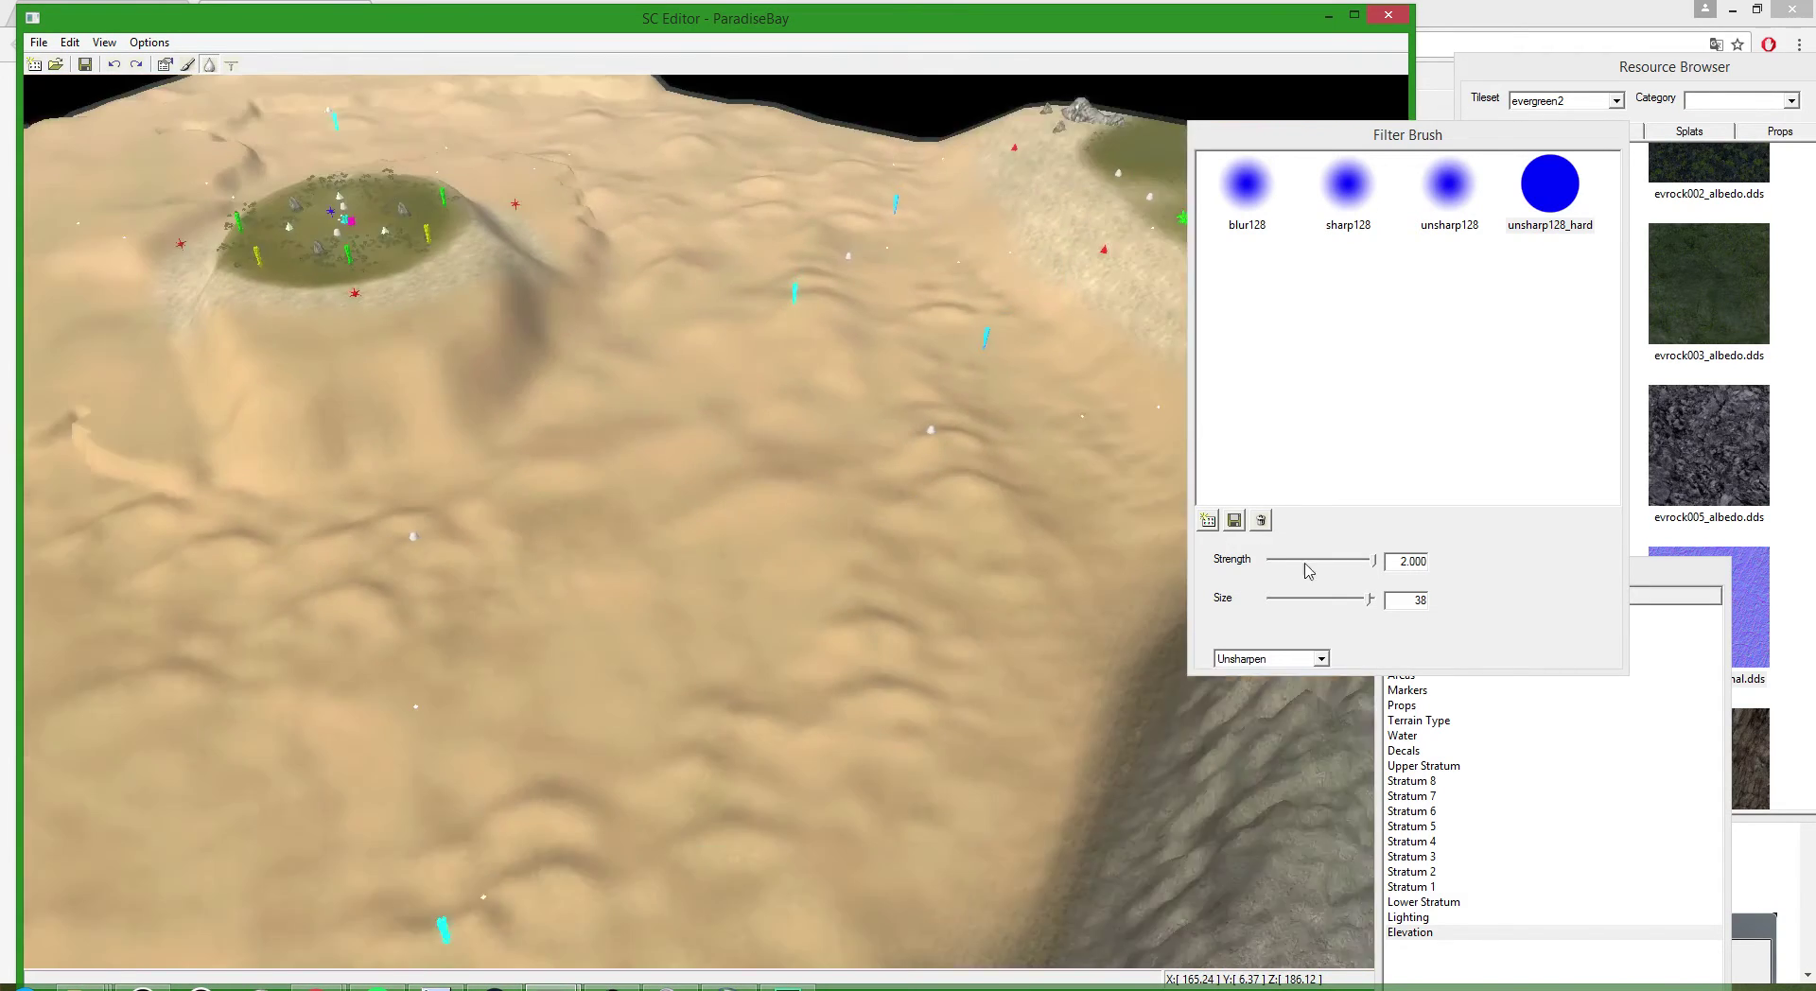
# - Set the unsharp128_hard filter brush's size to 40 for work on the sandy basin around the grassy hill
pyautogui.moveTo(1369, 600); pyautogui.dragTo(1374, 599)
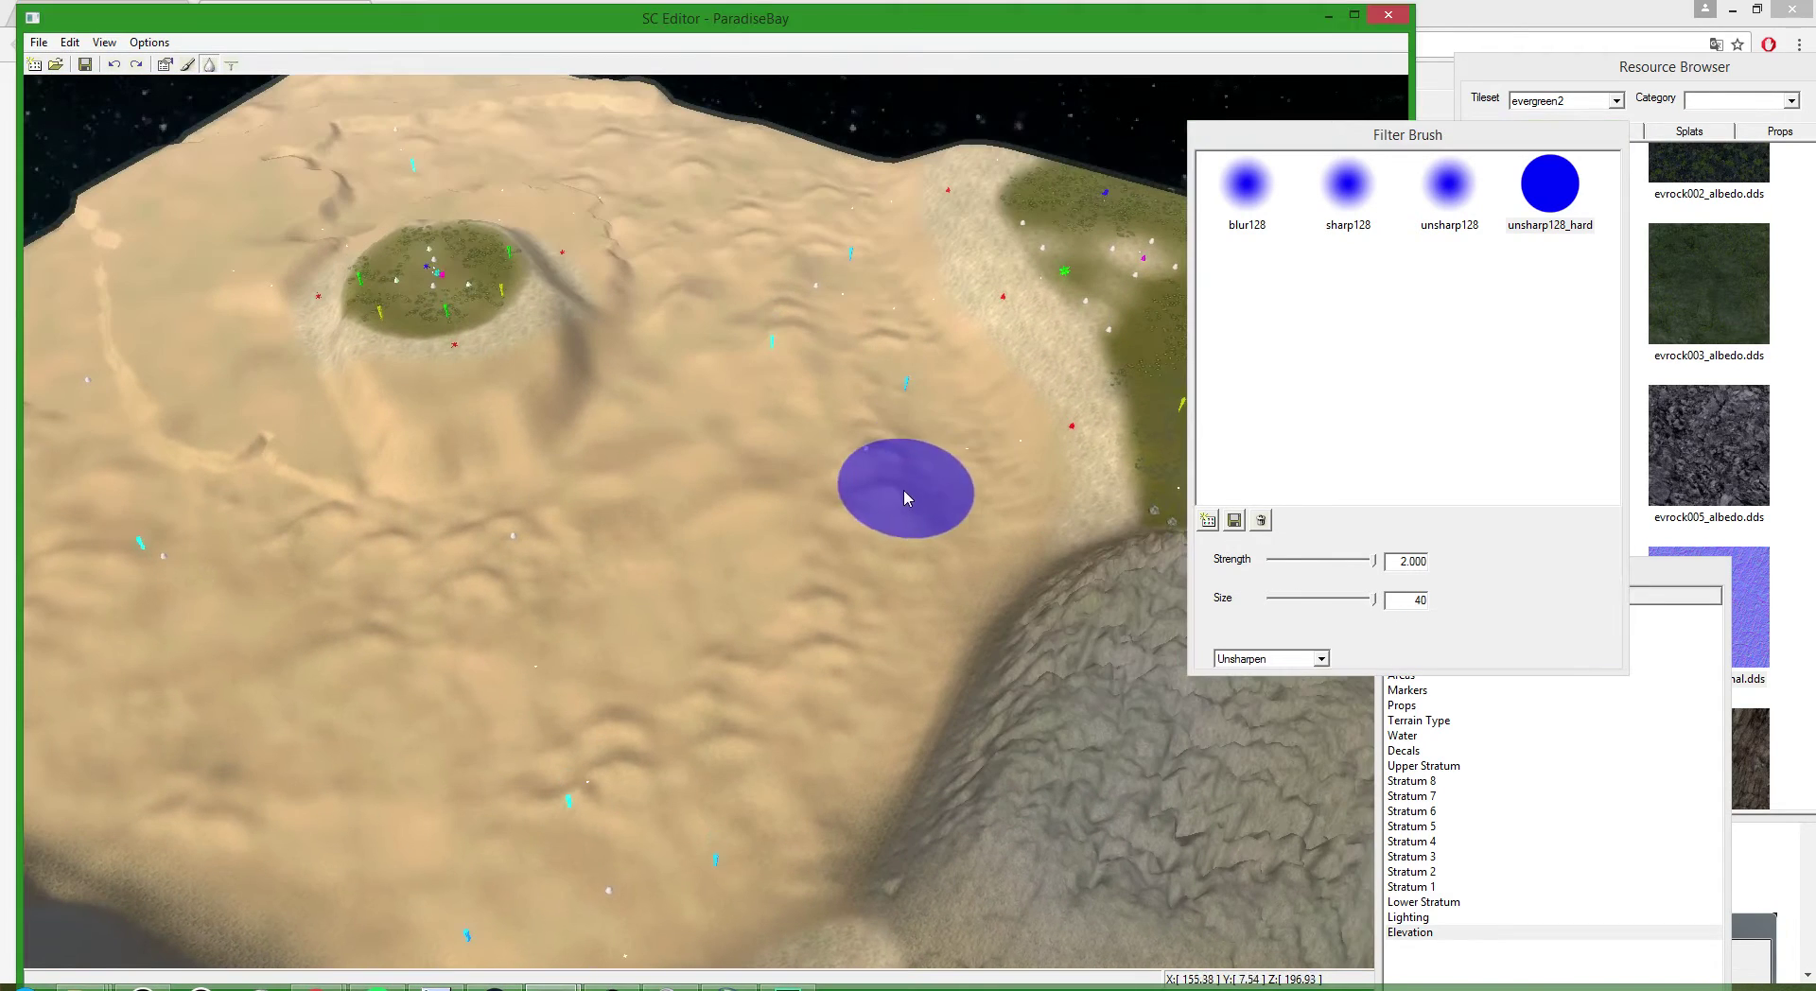
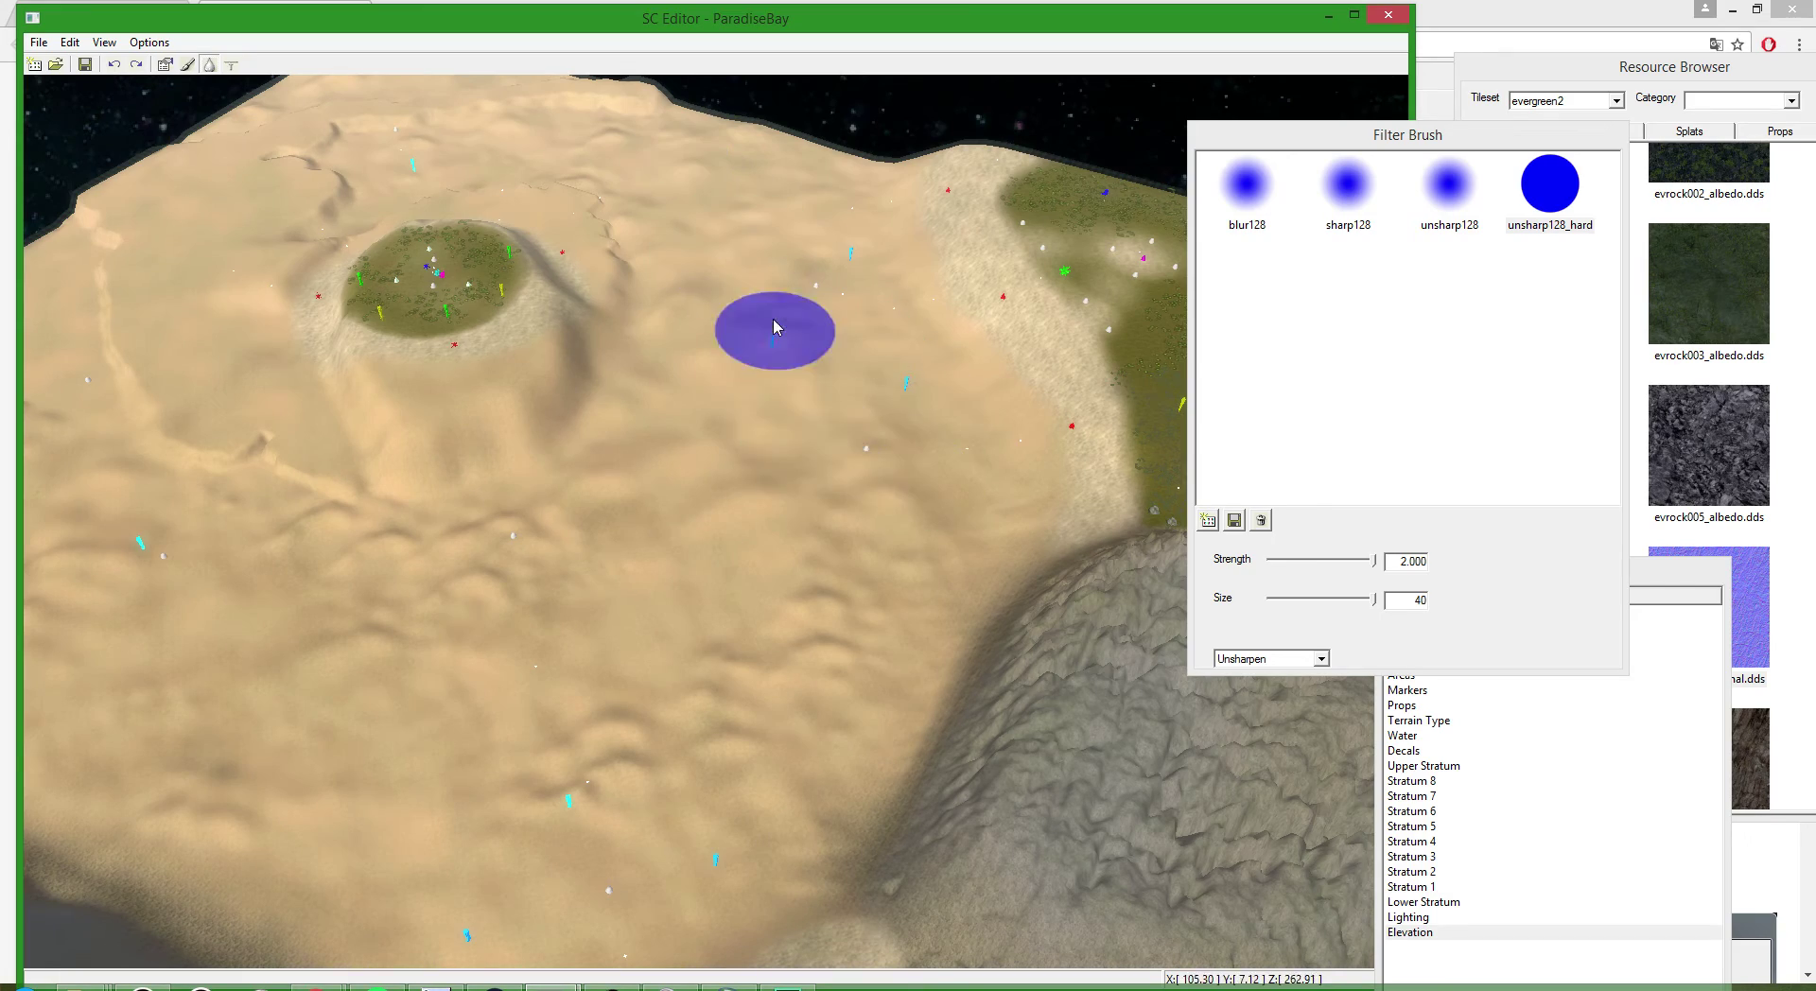
pyautogui.scroll(-5, 864, 507)
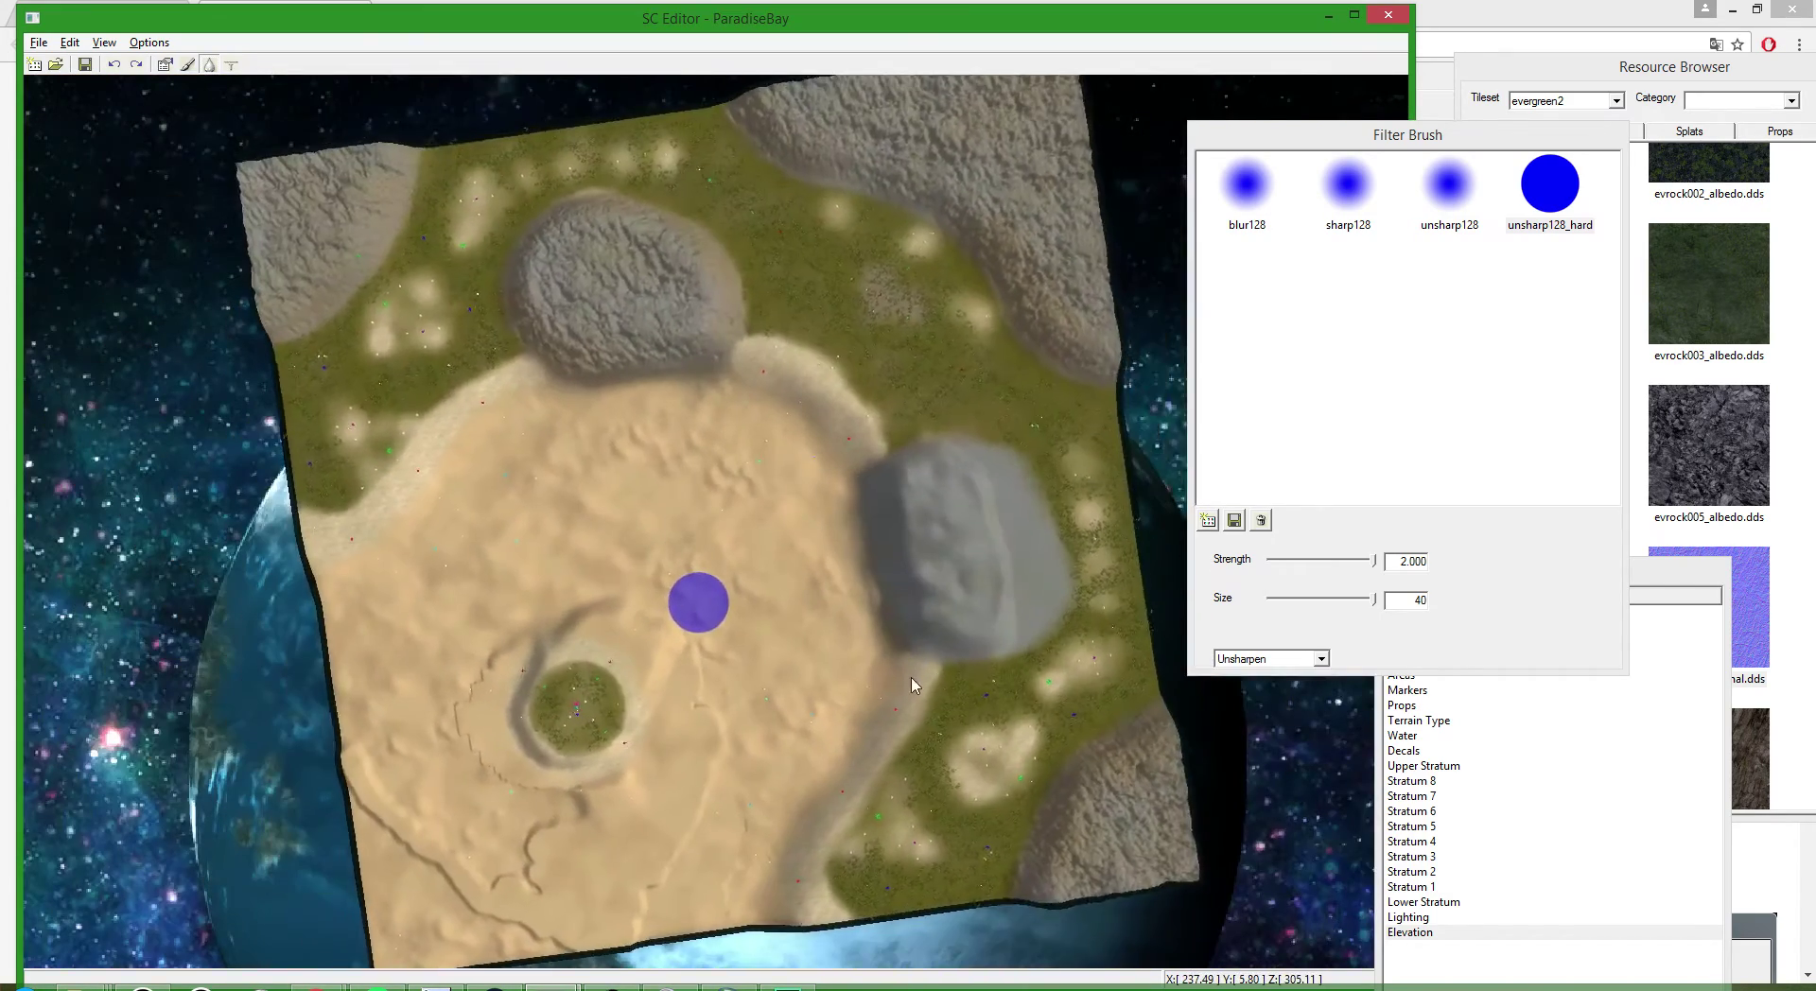
pyautogui.scroll(5, 913, 685)
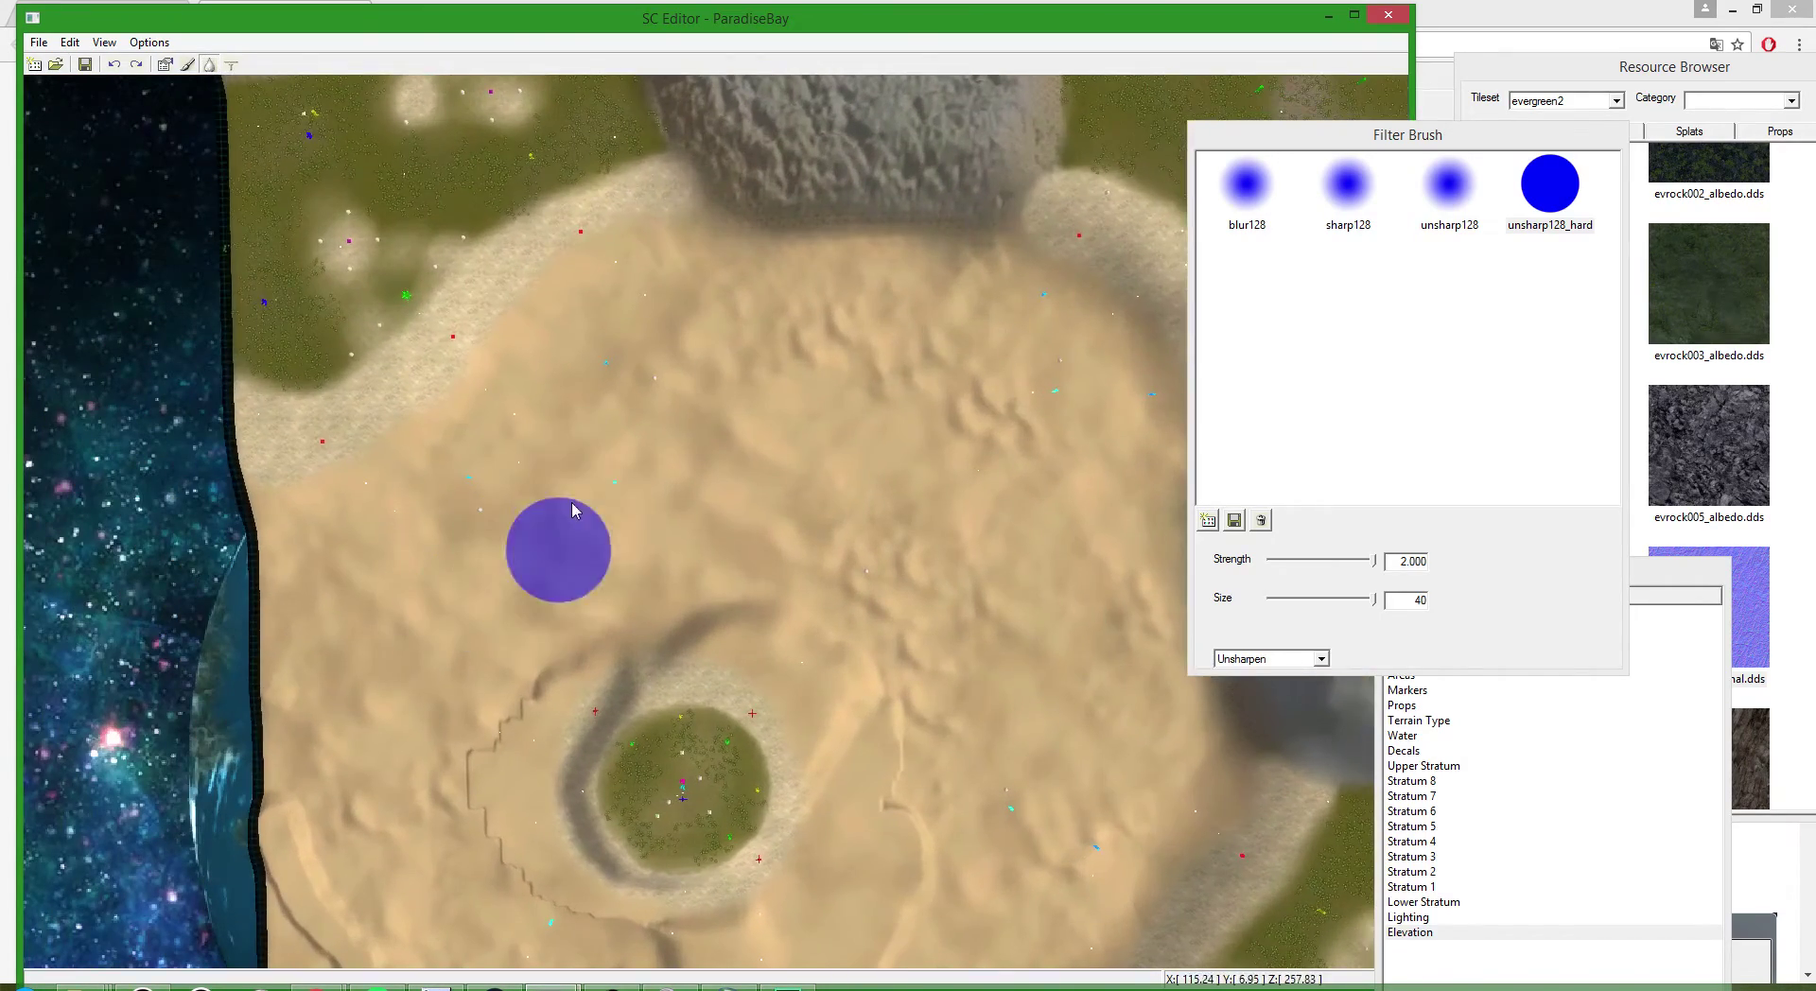
# - Apply the Unsharpen filter brush to the sand beside the grassy hill and display the terrain slope overlay correctly
pyautogui.press('s')
pyautogui.click(542, 548)
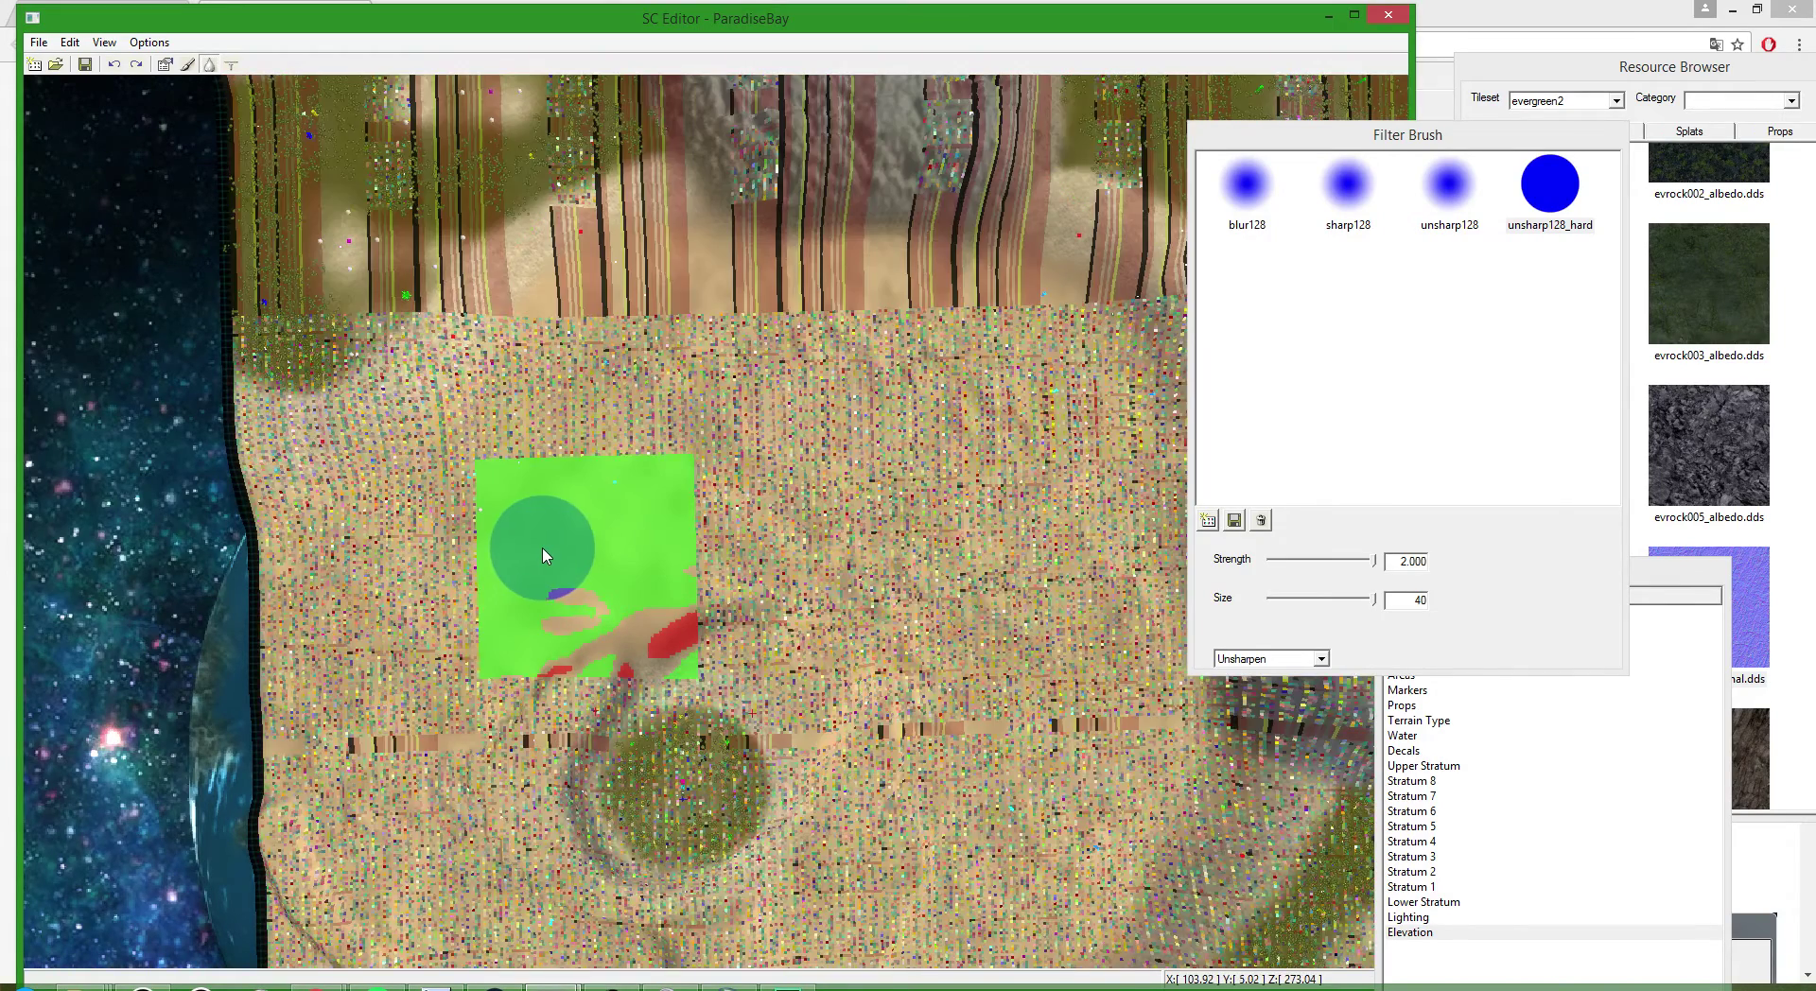
pyautogui.press('s')
pyautogui.scroll(1, 540, 520)
pyautogui.press('s')
pyautogui.press('s')
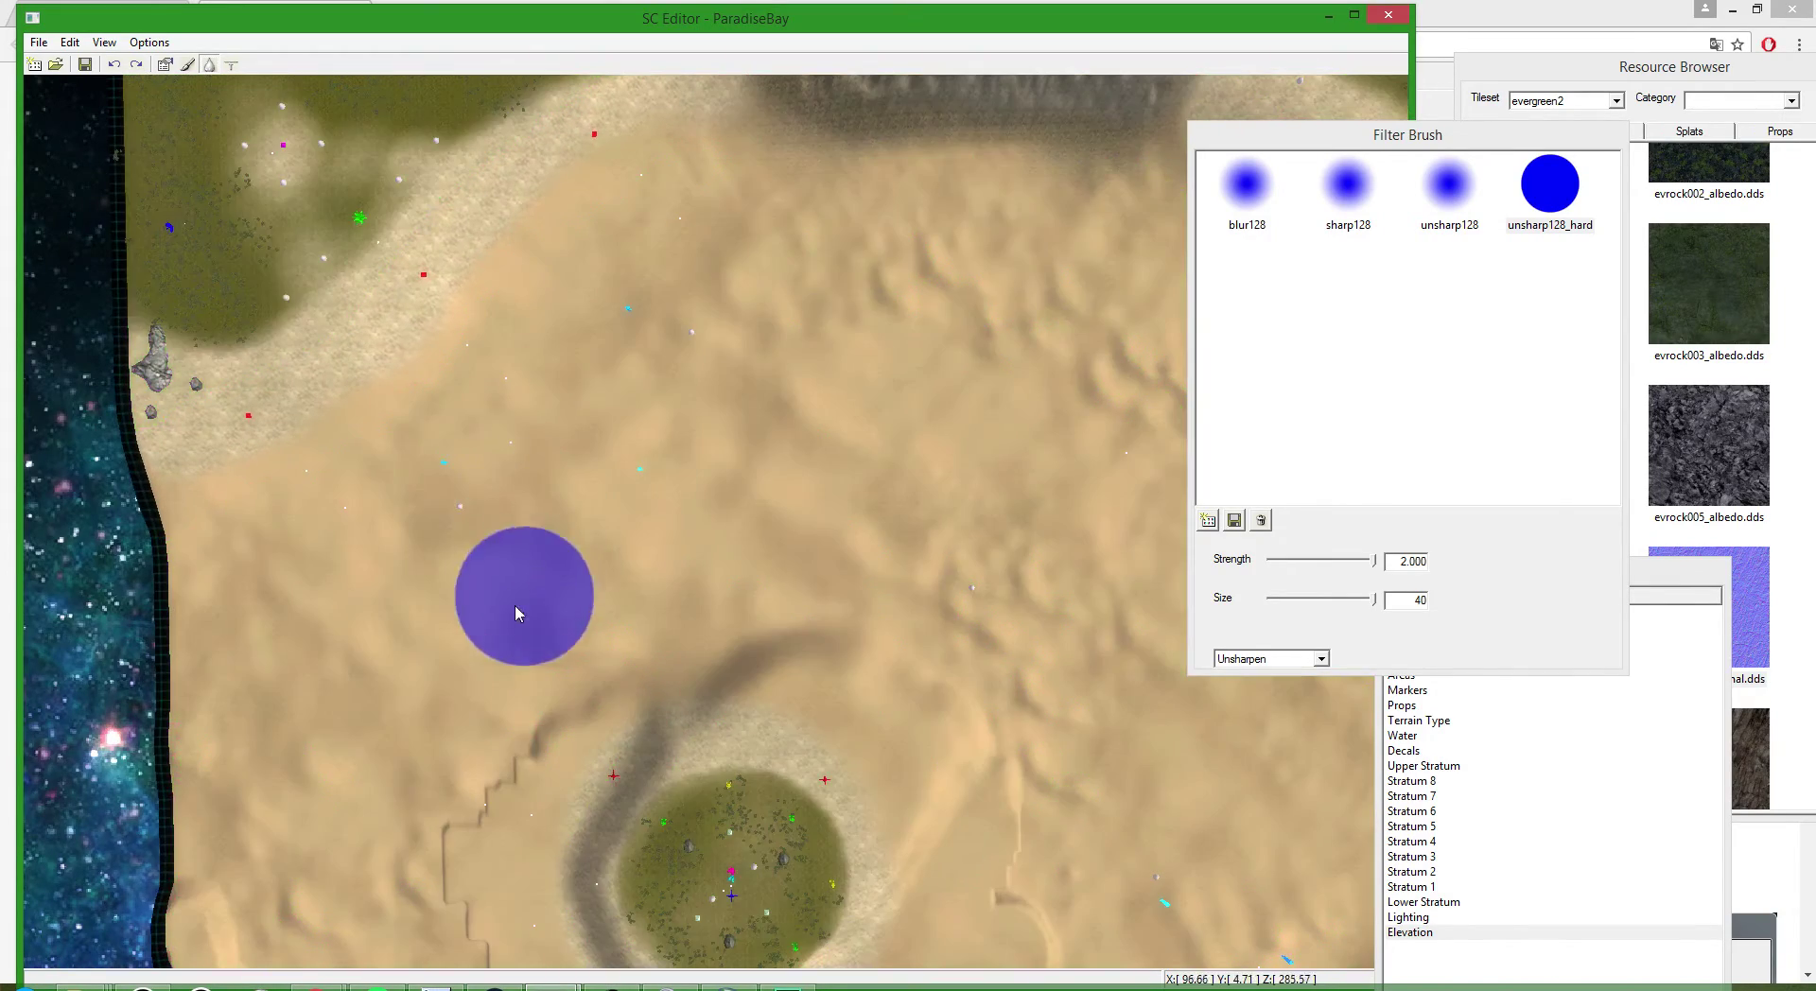
pyautogui.moveTo(445, 493); pyautogui.dragTo(606, 495)
pyautogui.click(556, 621)
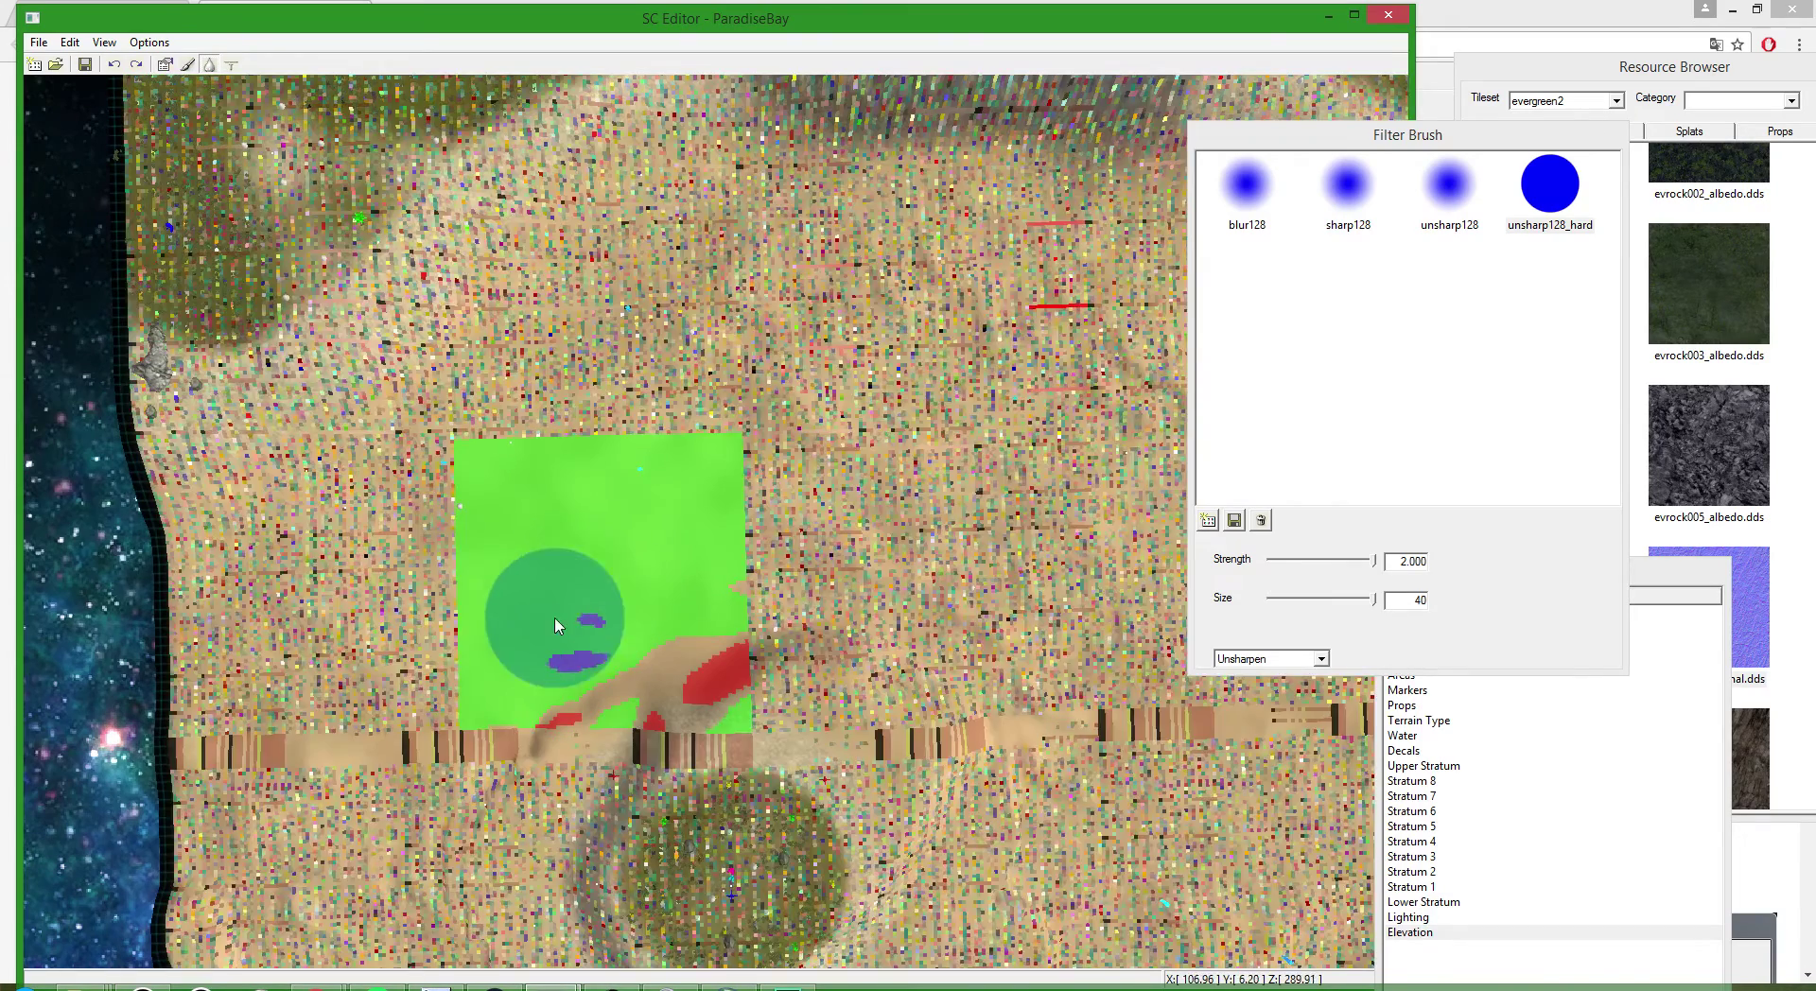
pyautogui.press('s')
pyautogui.press('s')
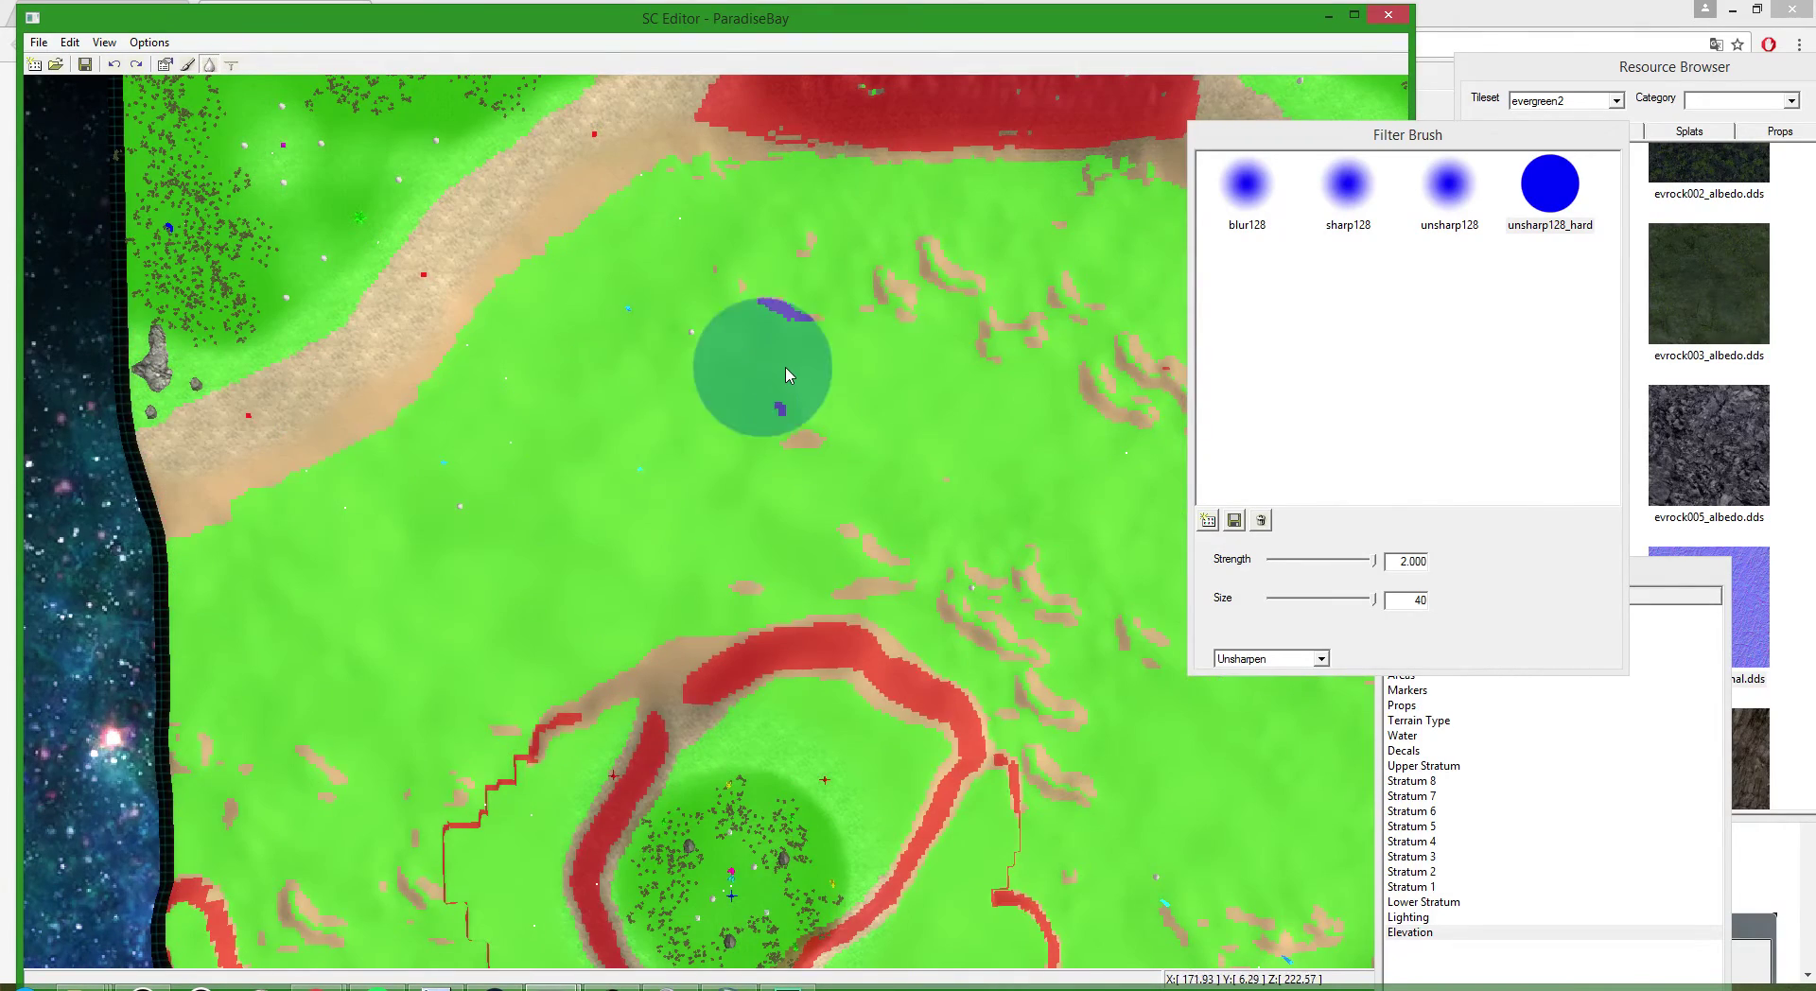
# - Examine the sandy basin's bumps with the Slope debug overlay and compare them with the plain terrain from close and far
pyautogui.scroll(2, 787, 371)
pyautogui.press('s')
pyautogui.press('s')
pyautogui.scroll(3, 961, 438)
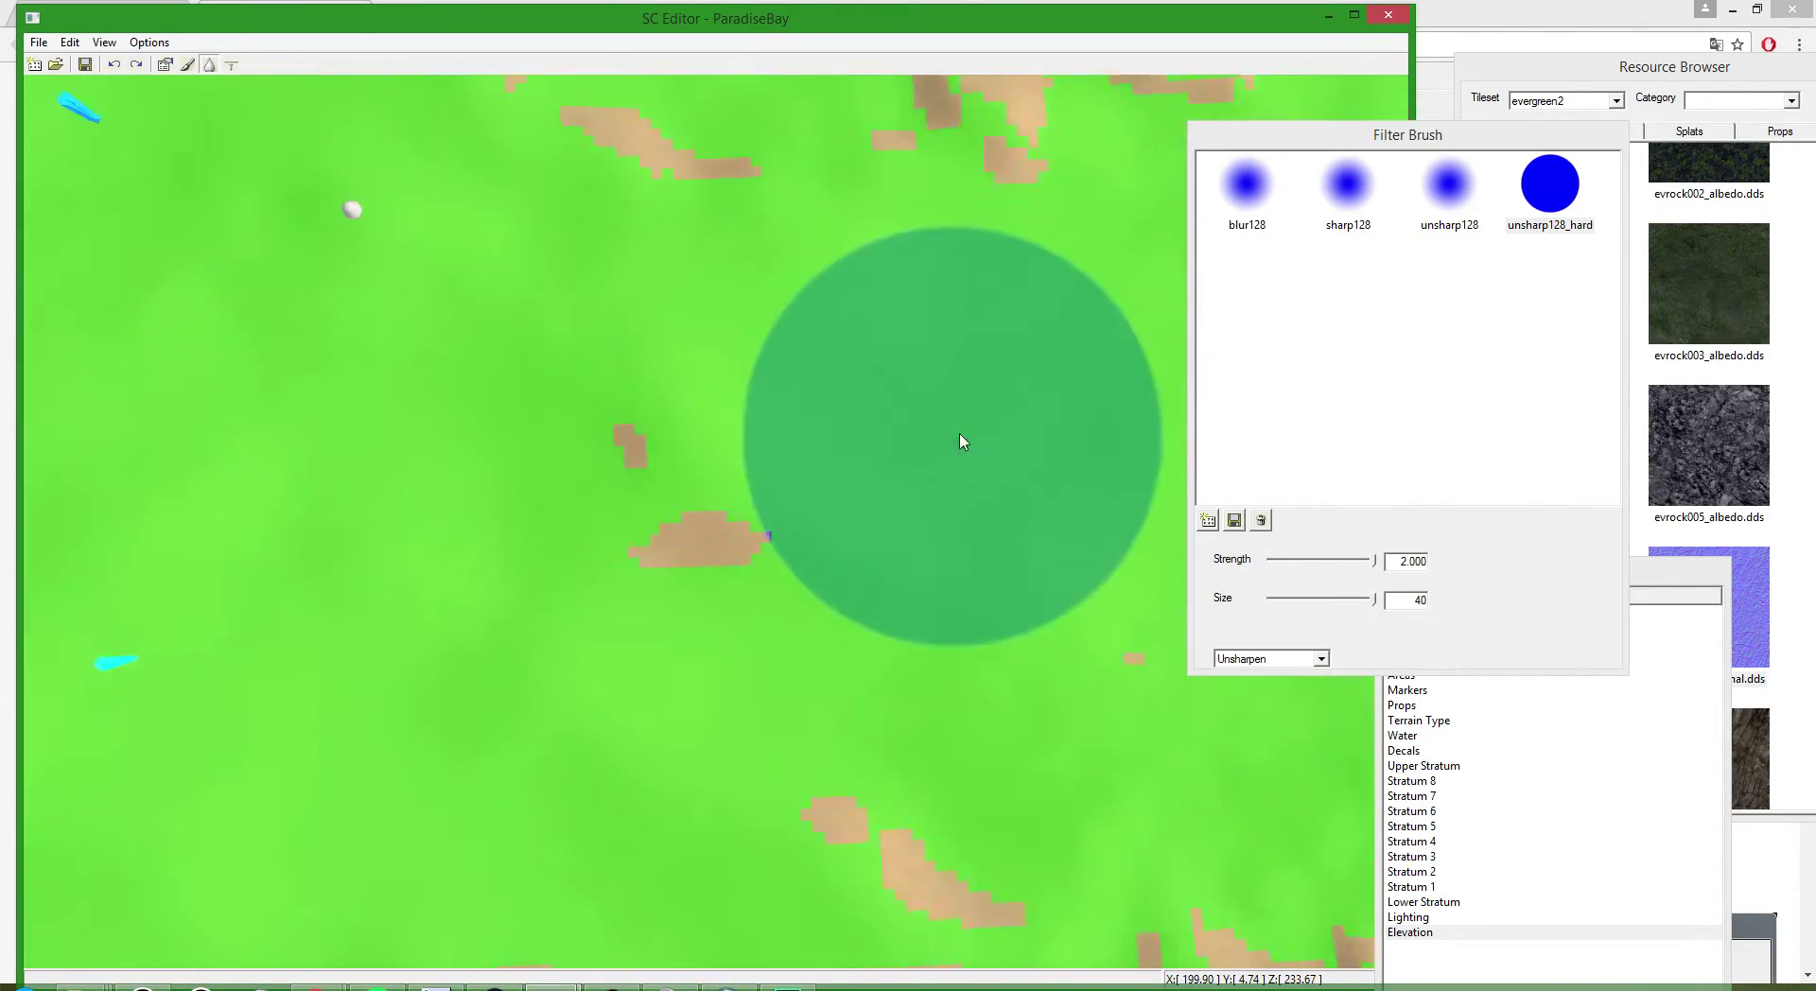
pyautogui.moveTo(734, 526)
pyautogui.mouseDown(button='middle')
pyautogui.moveTo(945, 280)
pyautogui.moveTo(974, 346)
pyautogui.mouseUp(button='middle')
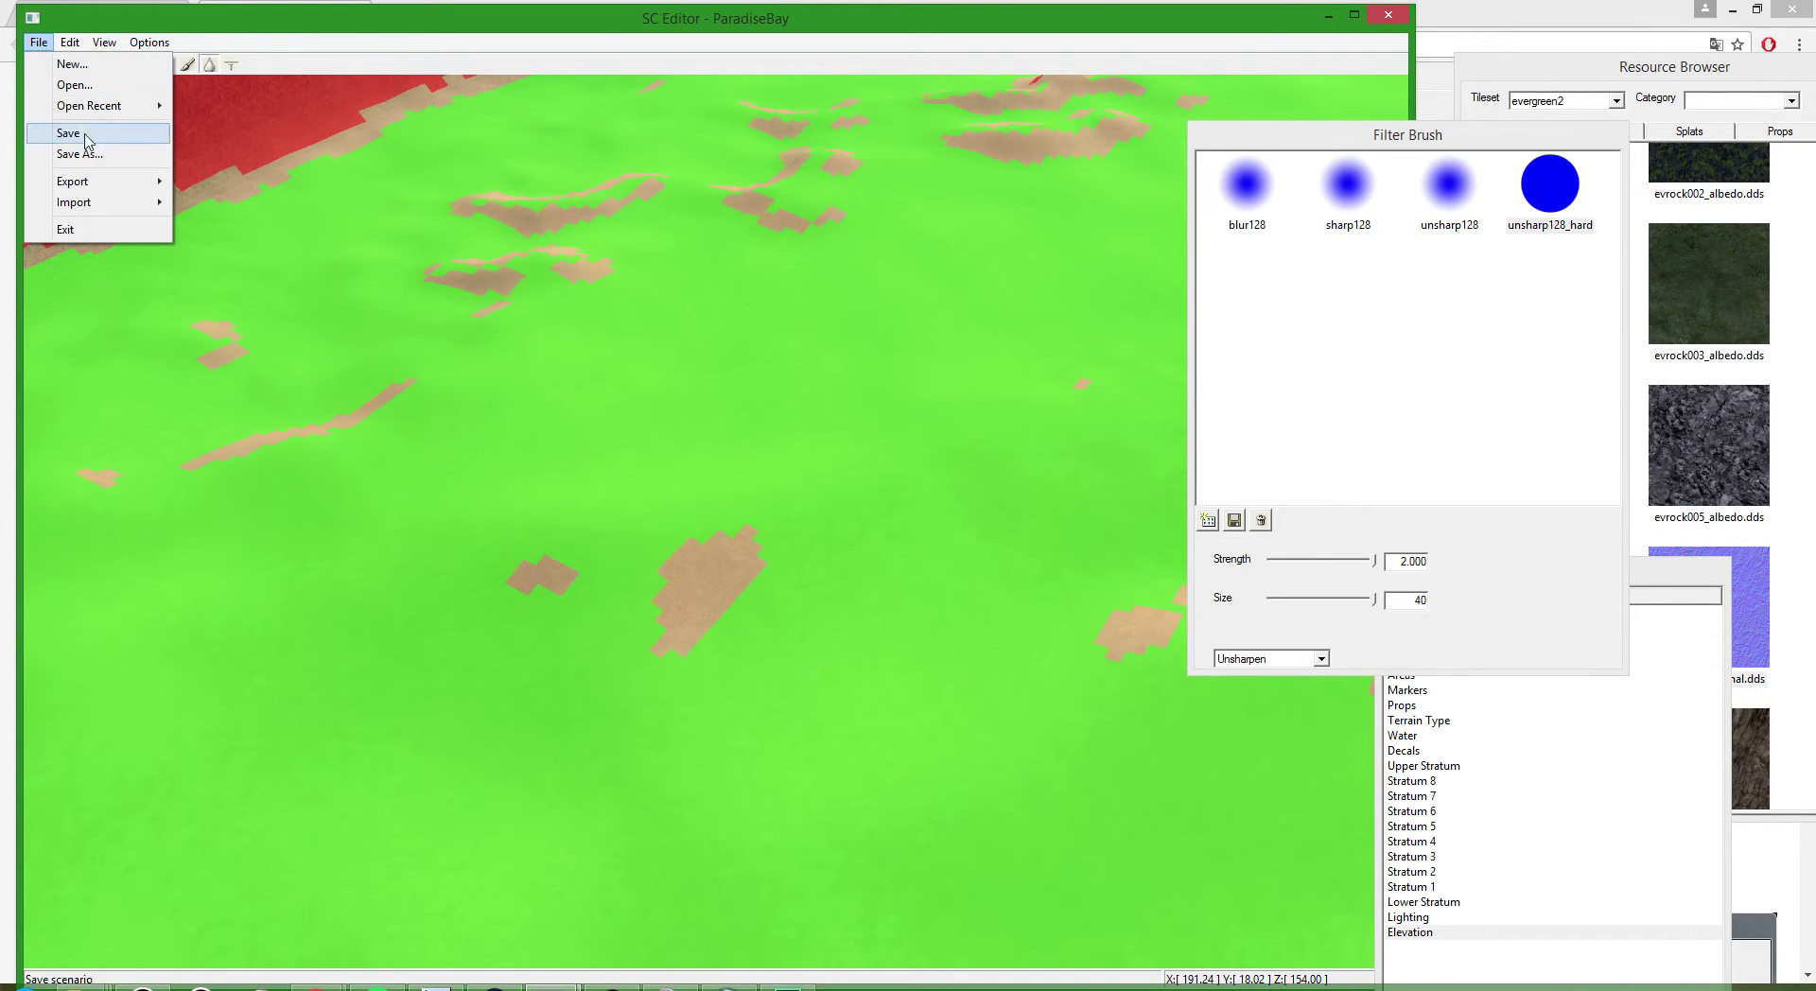
pyautogui.moveTo(104, 41)
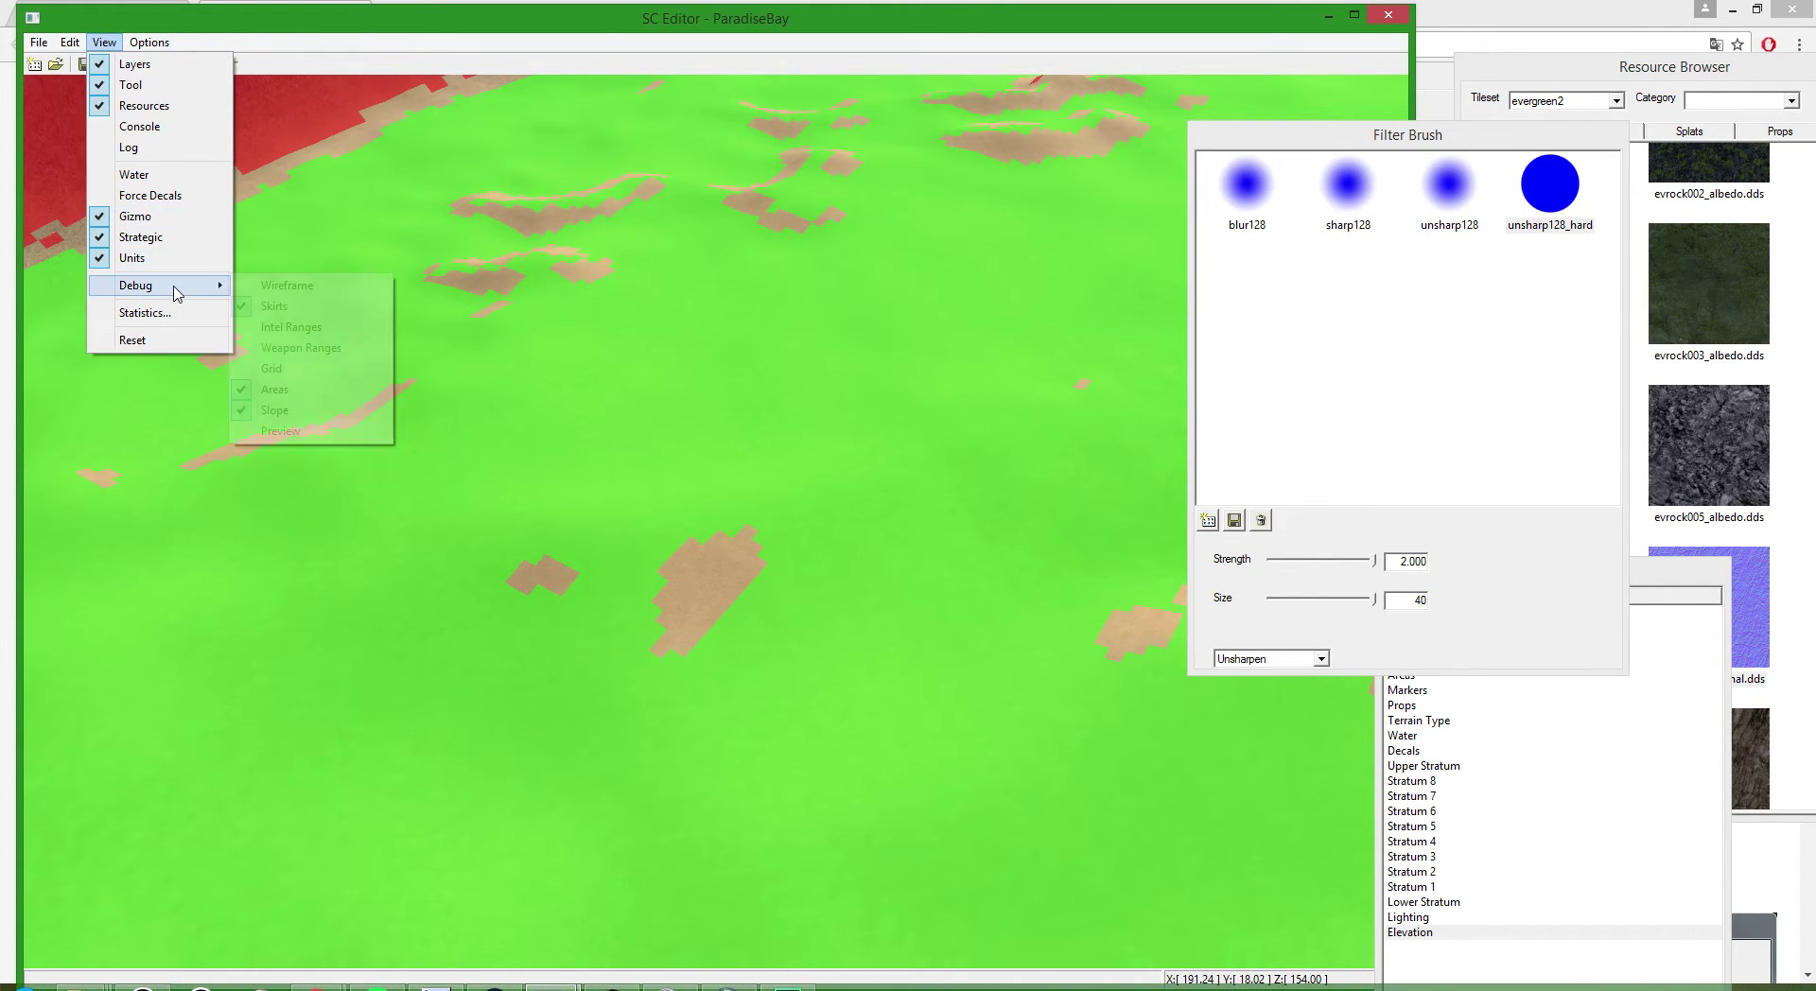
pyautogui.click(312, 421)
pyautogui.scroll(-10, 660, 405)
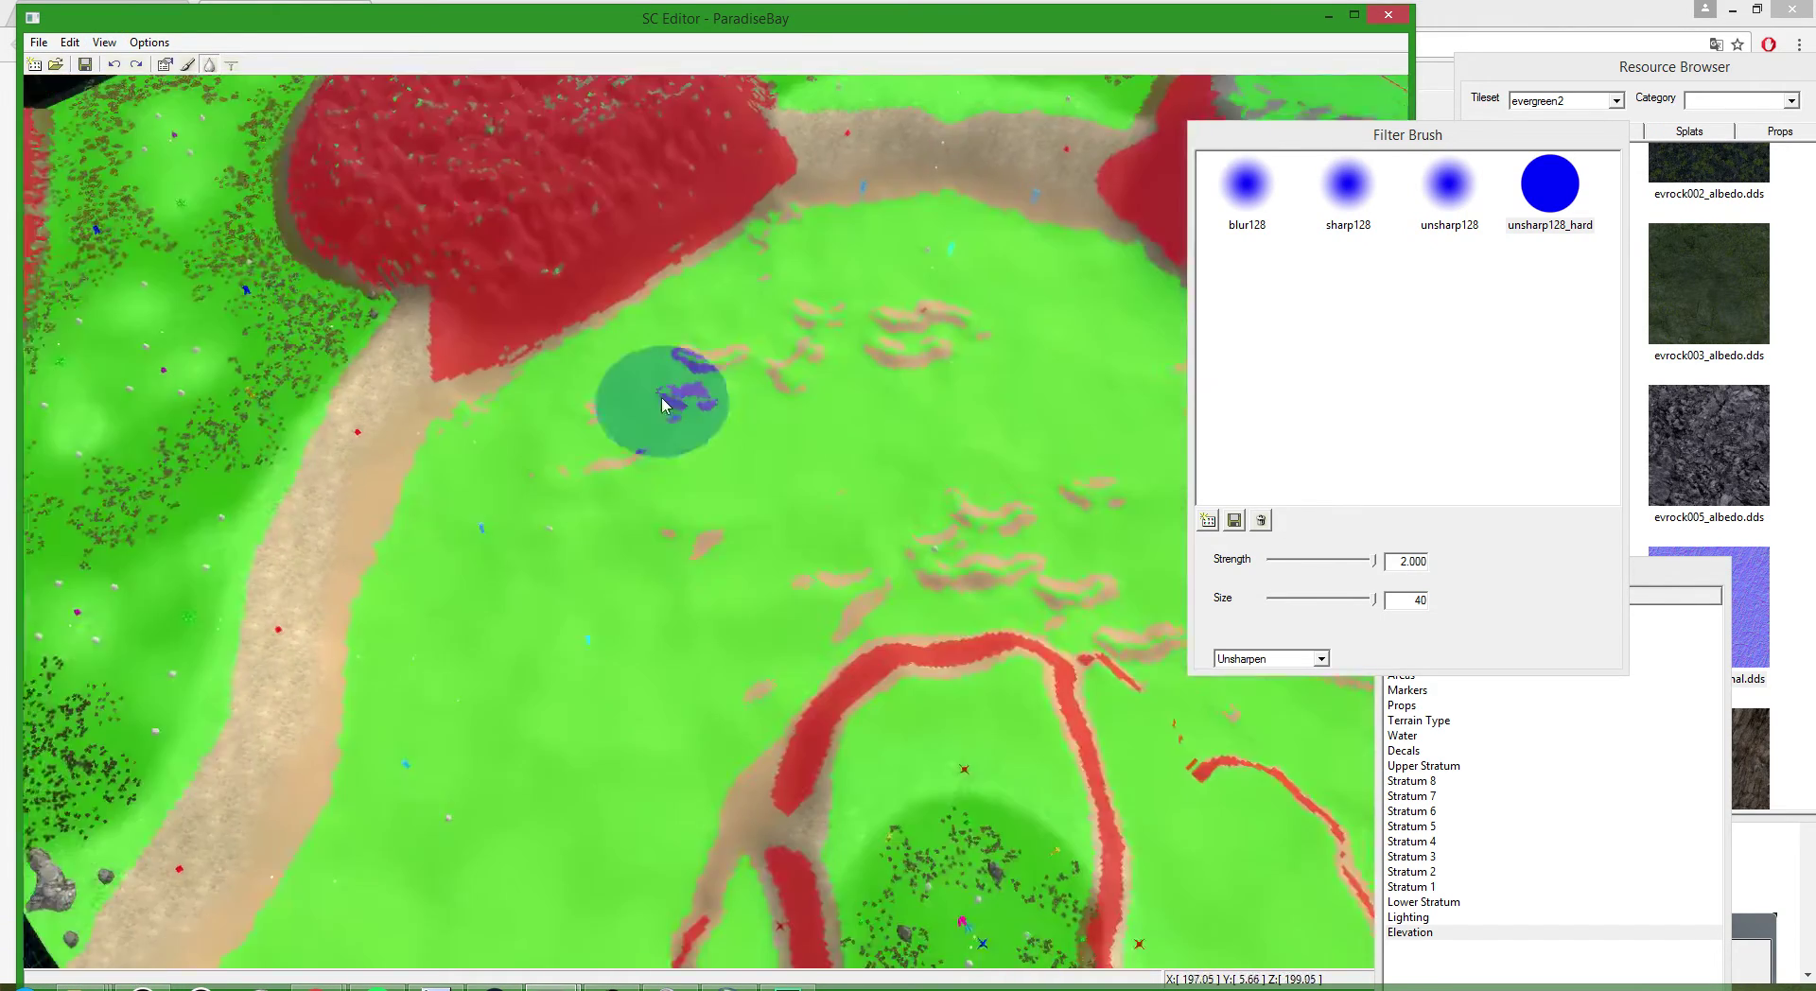
pyautogui.scroll(10, 969, 617)
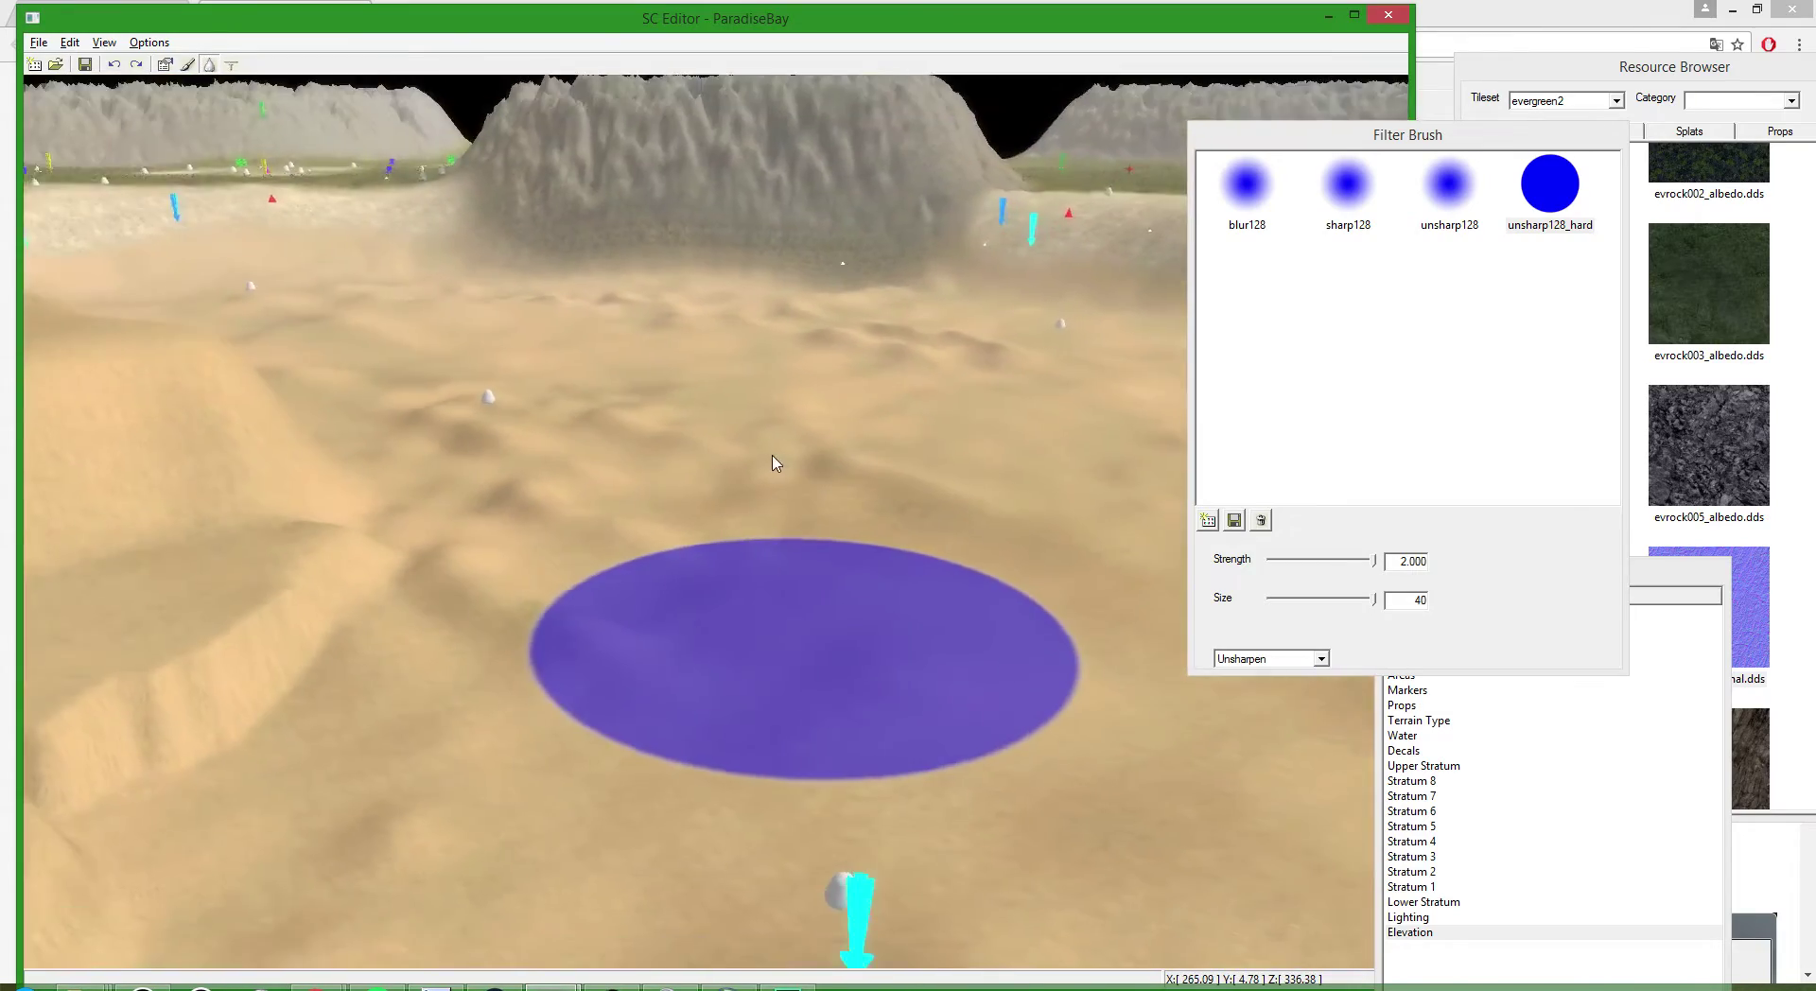
pyautogui.scroll(-10, 690, 615)
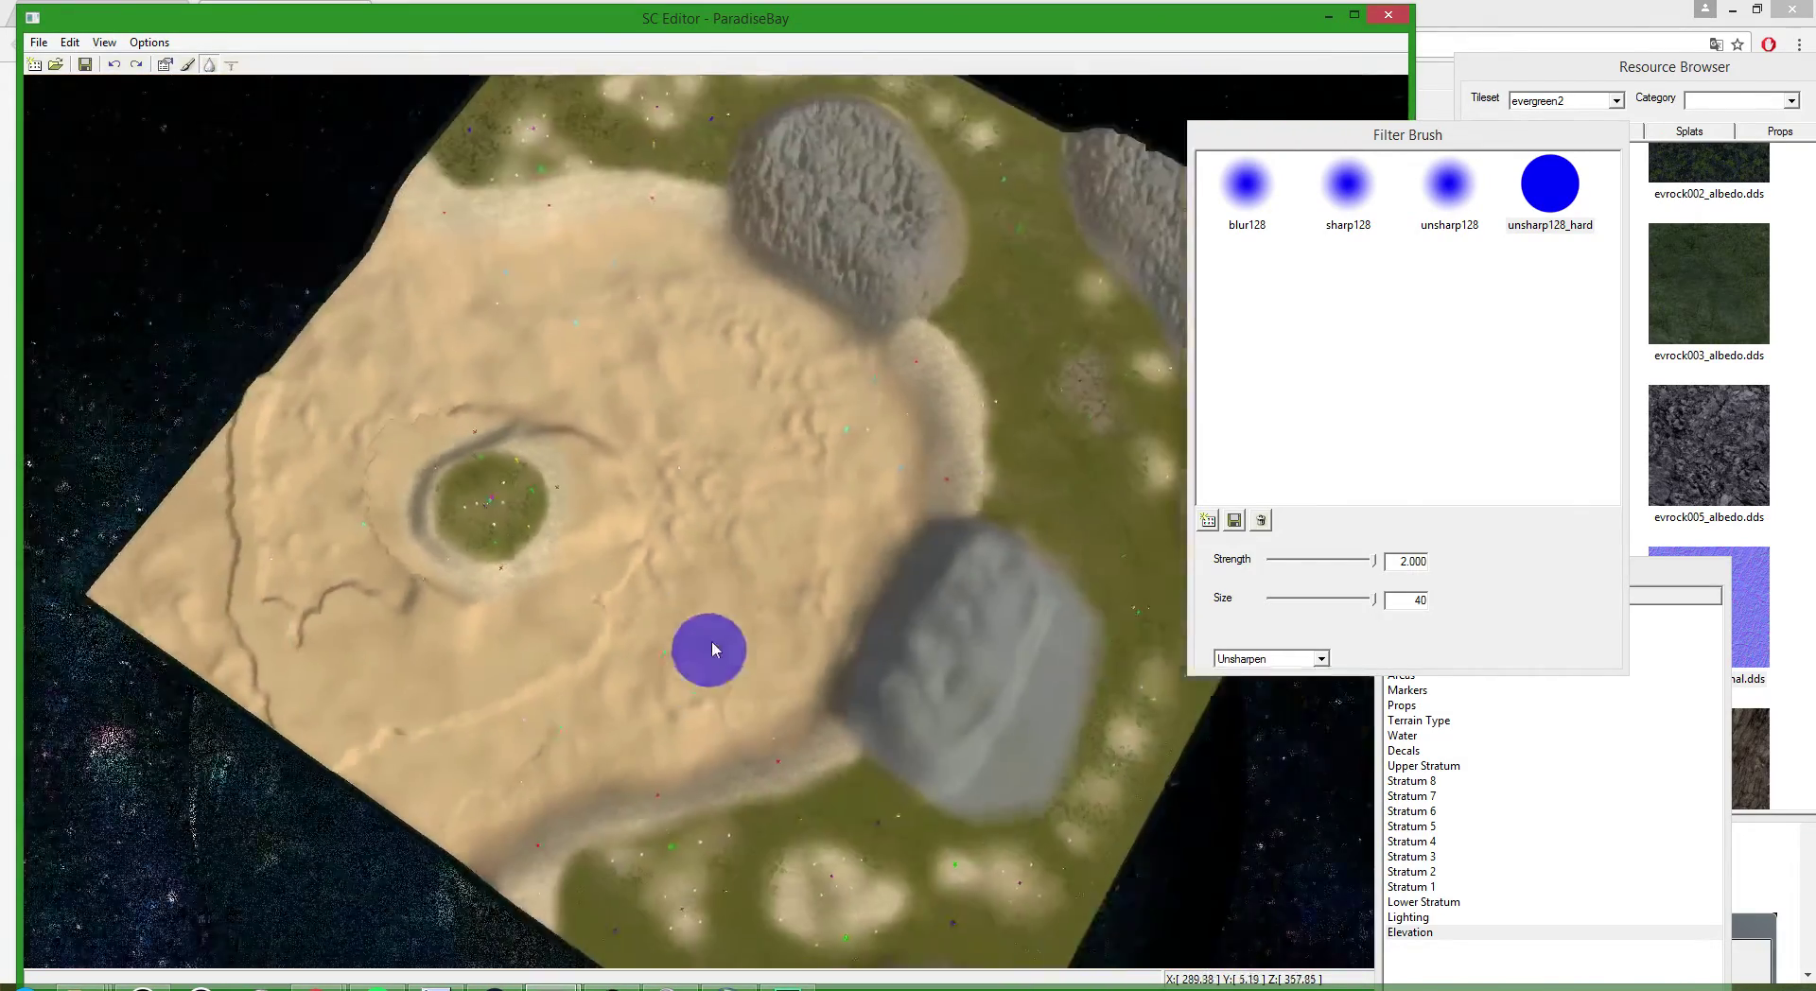
pyautogui.scroll(5, 728, 653)
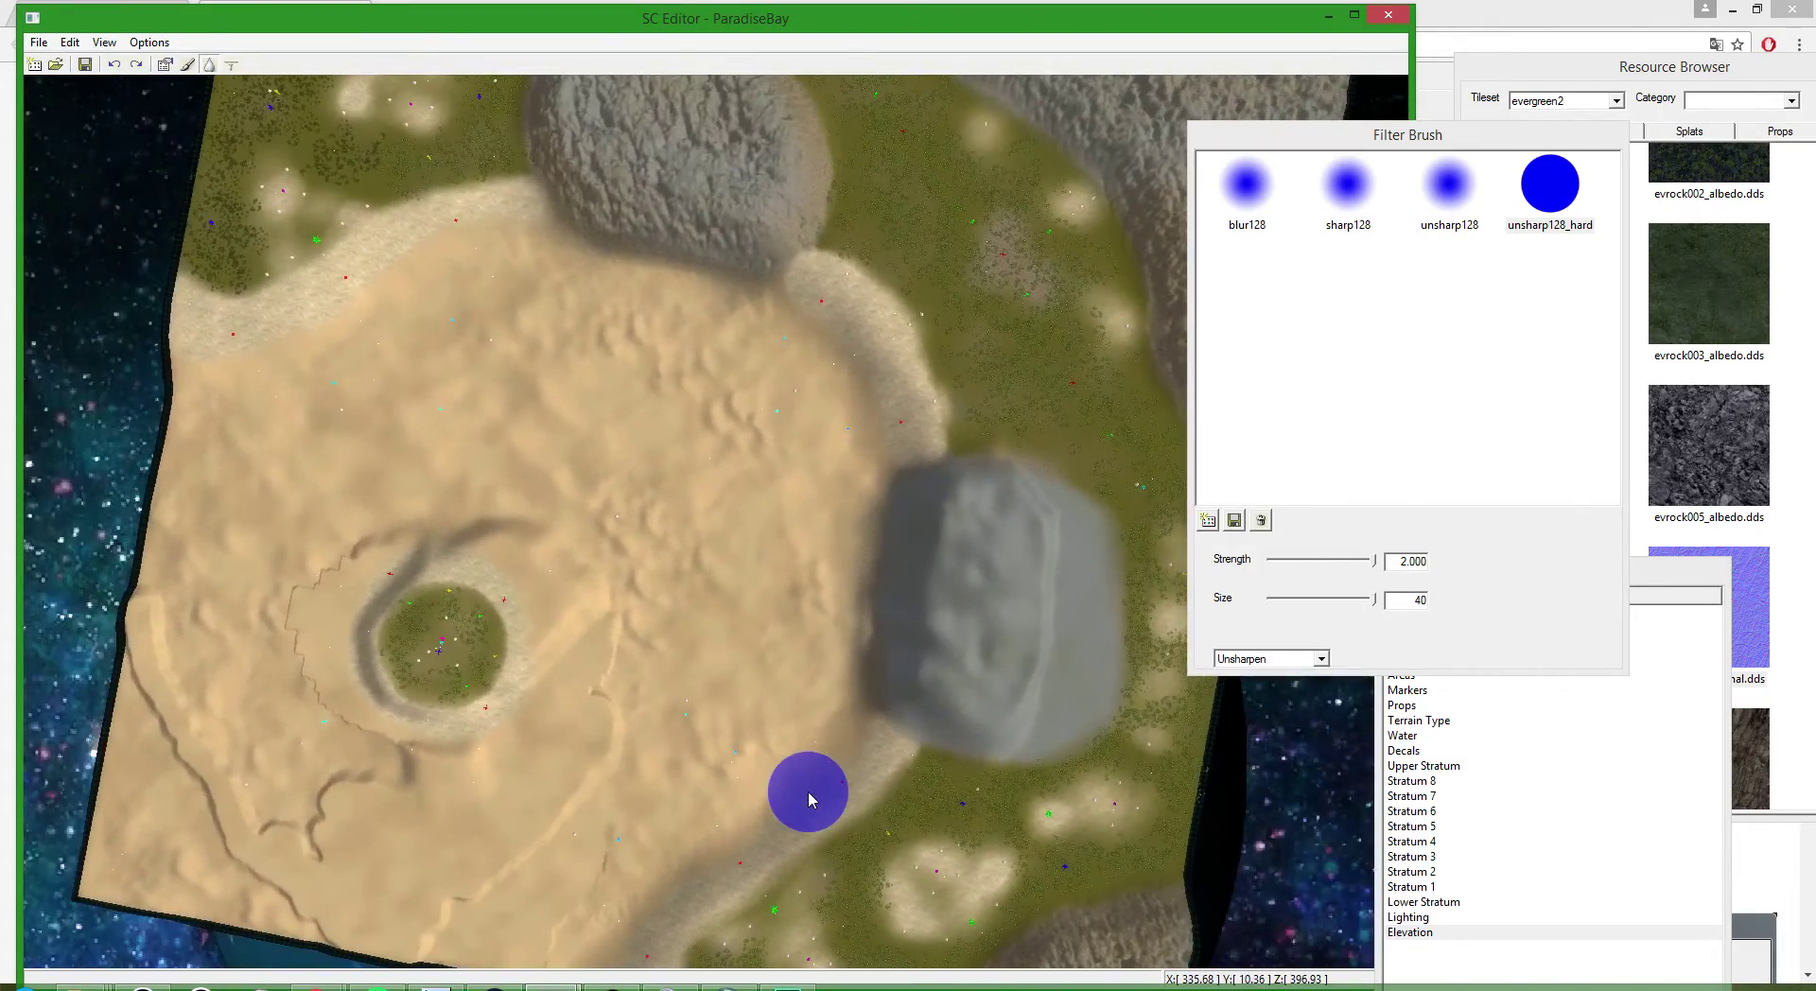
pyautogui.scroll(5, 689, 639)
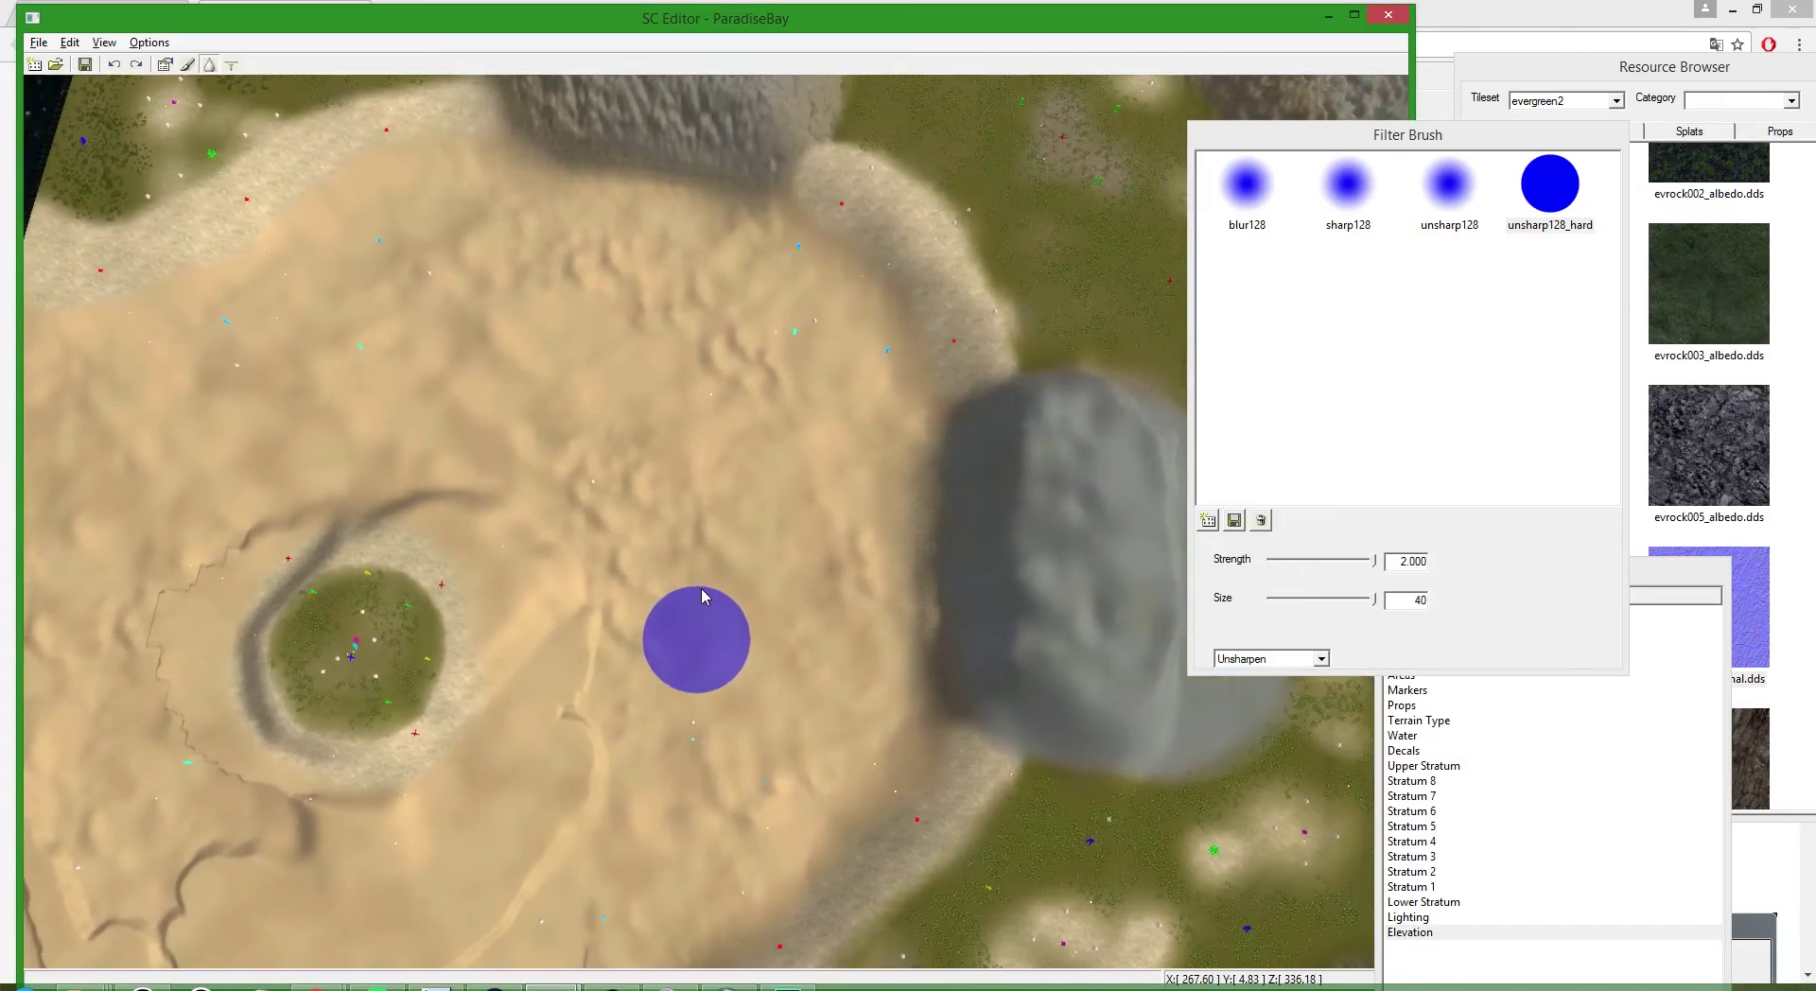
# - Show the slope overlay again and inspect the steep cells on the bumps between the grassy hill and the rock plateaus
pyautogui.press('s')
pyautogui.scroll(5, 738, 507)
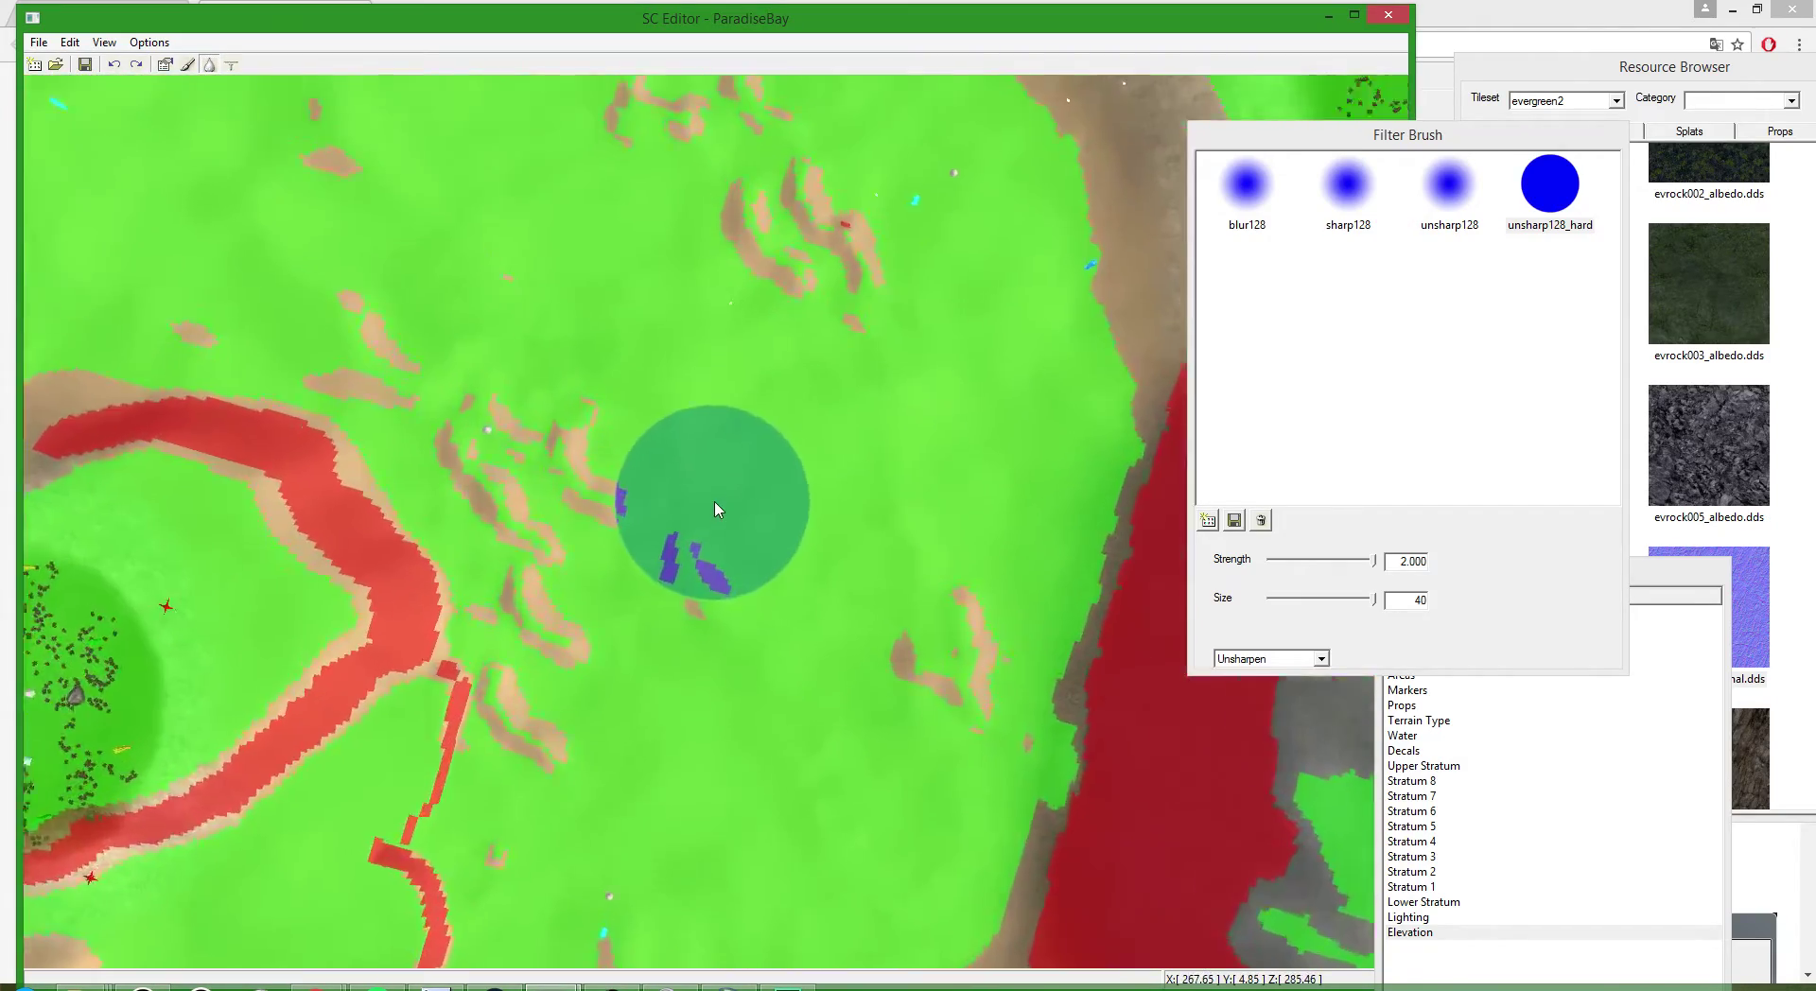
pyautogui.moveTo(799, 308); pyautogui.dragTo(694, 730, button='middle')
pyautogui.scroll(6, 697, 730)
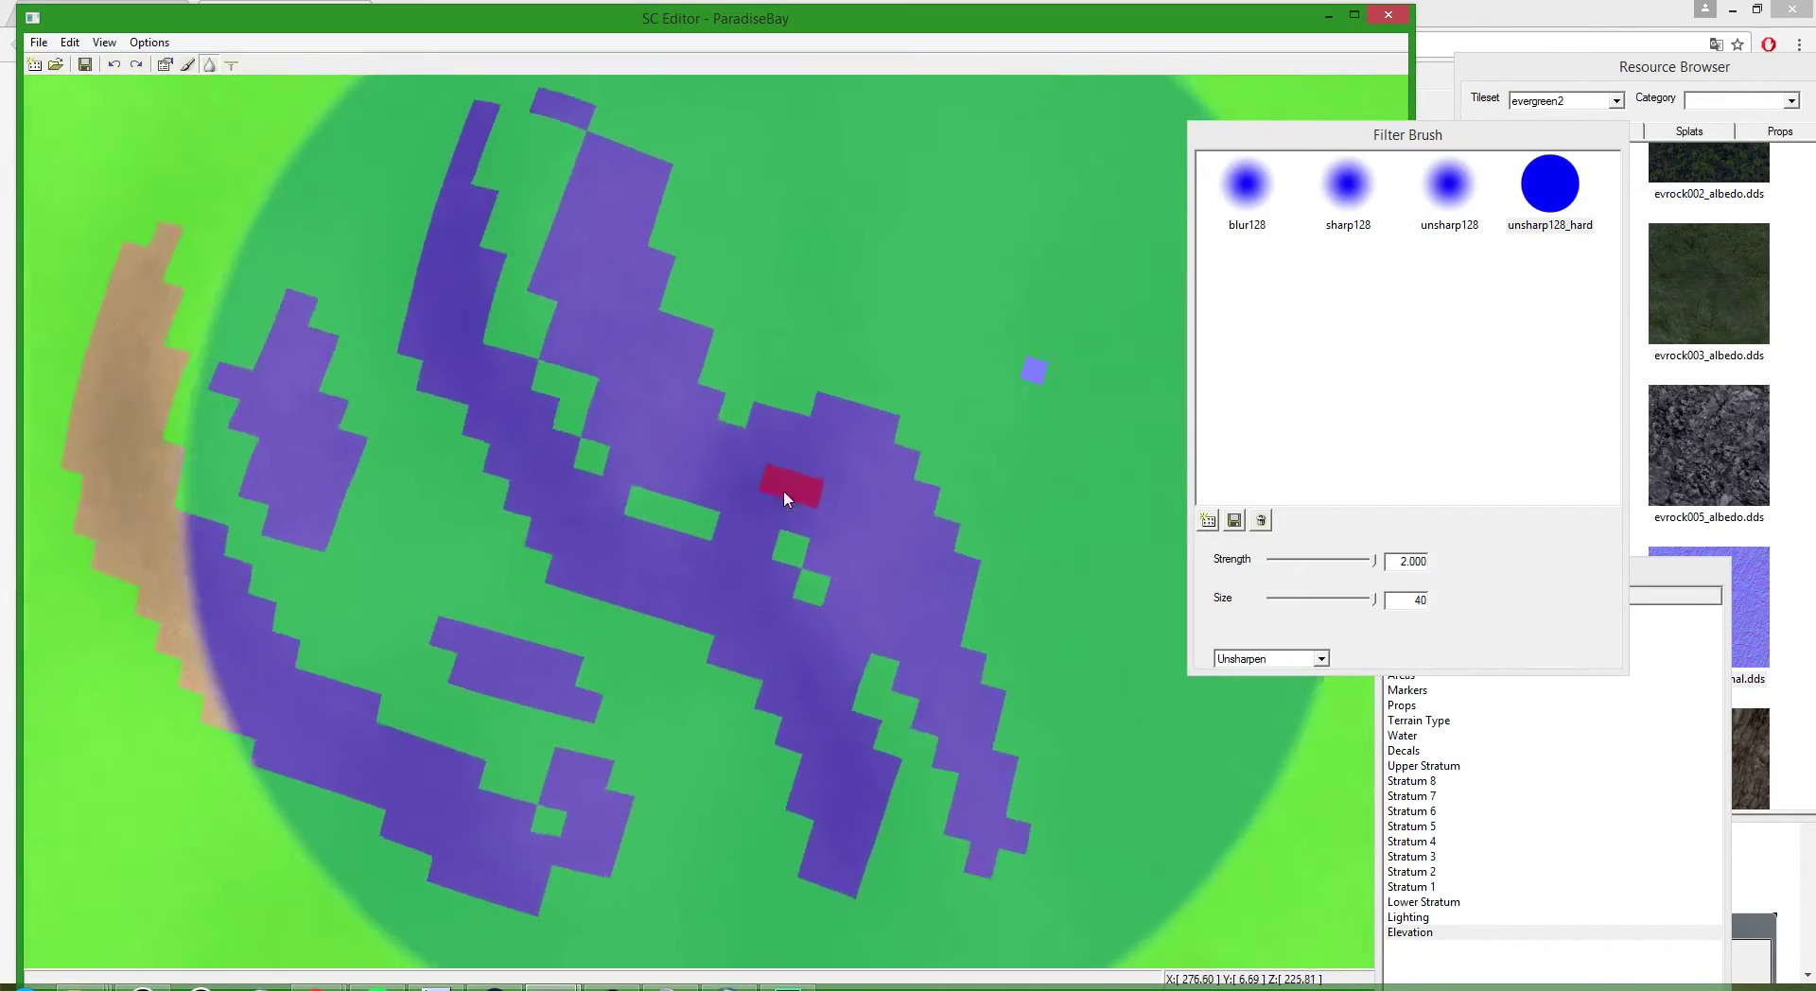
pyautogui.scroll(-10, 475, 337)
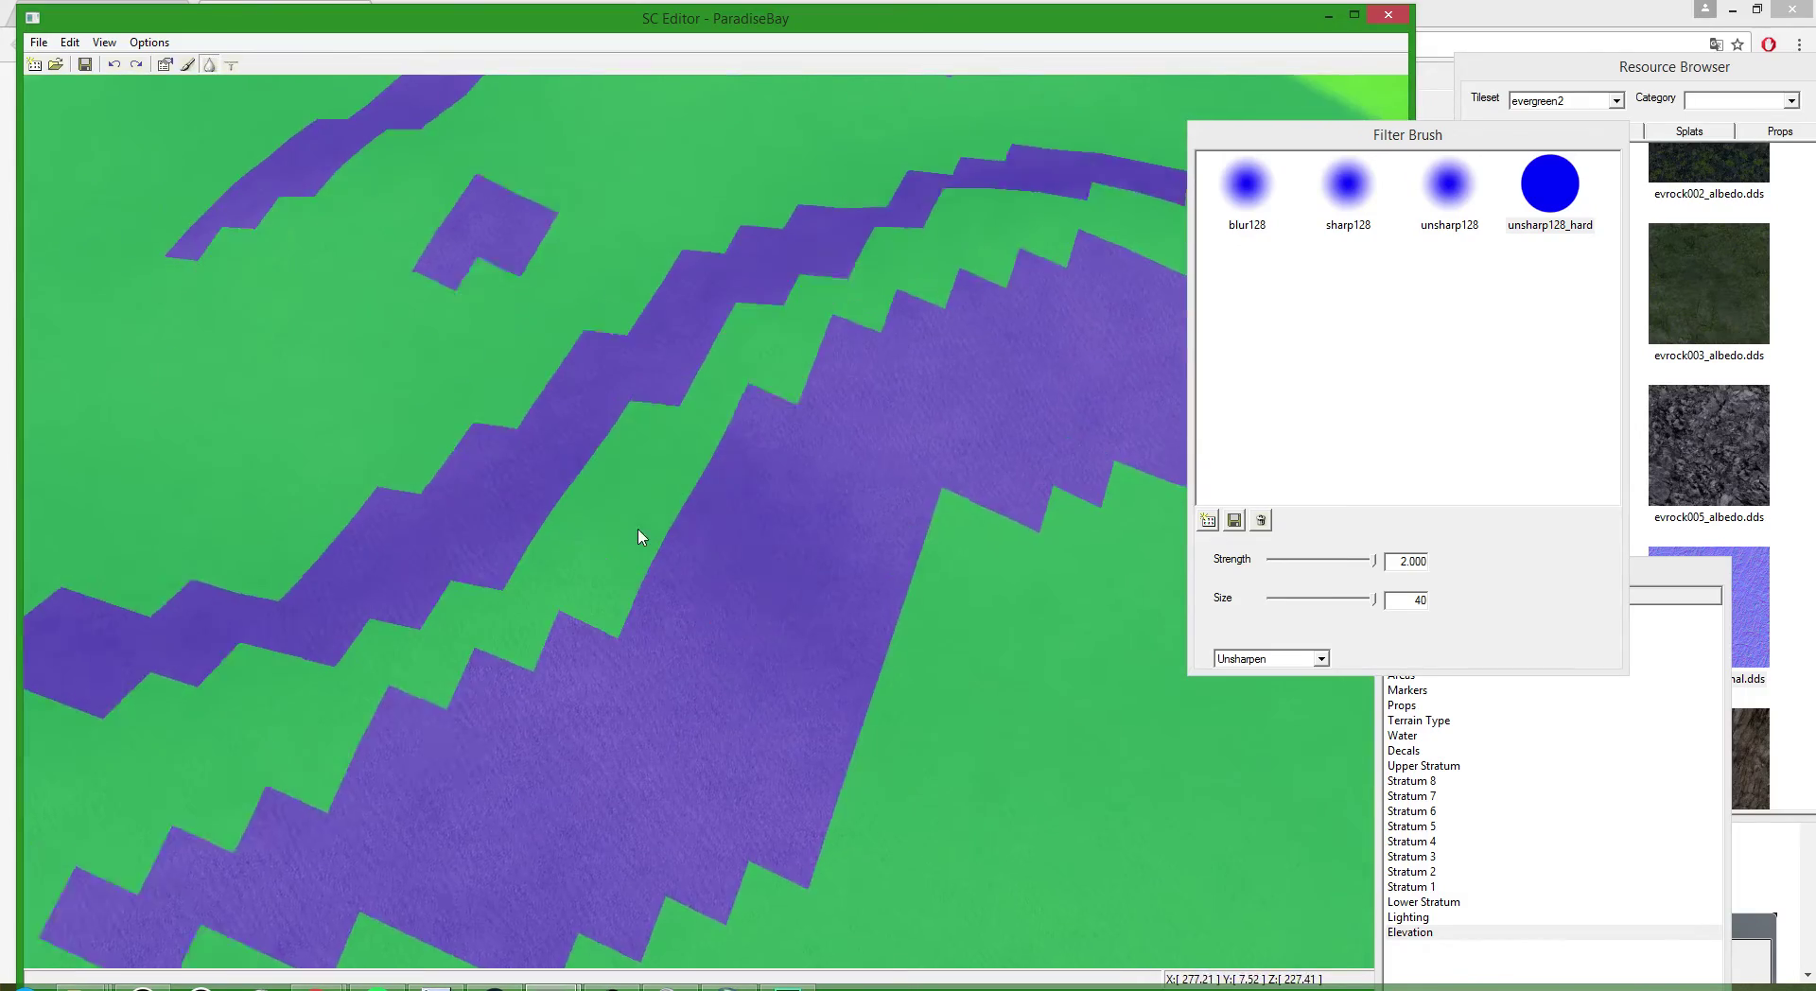
pyautogui.scroll(-4, 689, 535)
pyautogui.scroll(8, 689, 616)
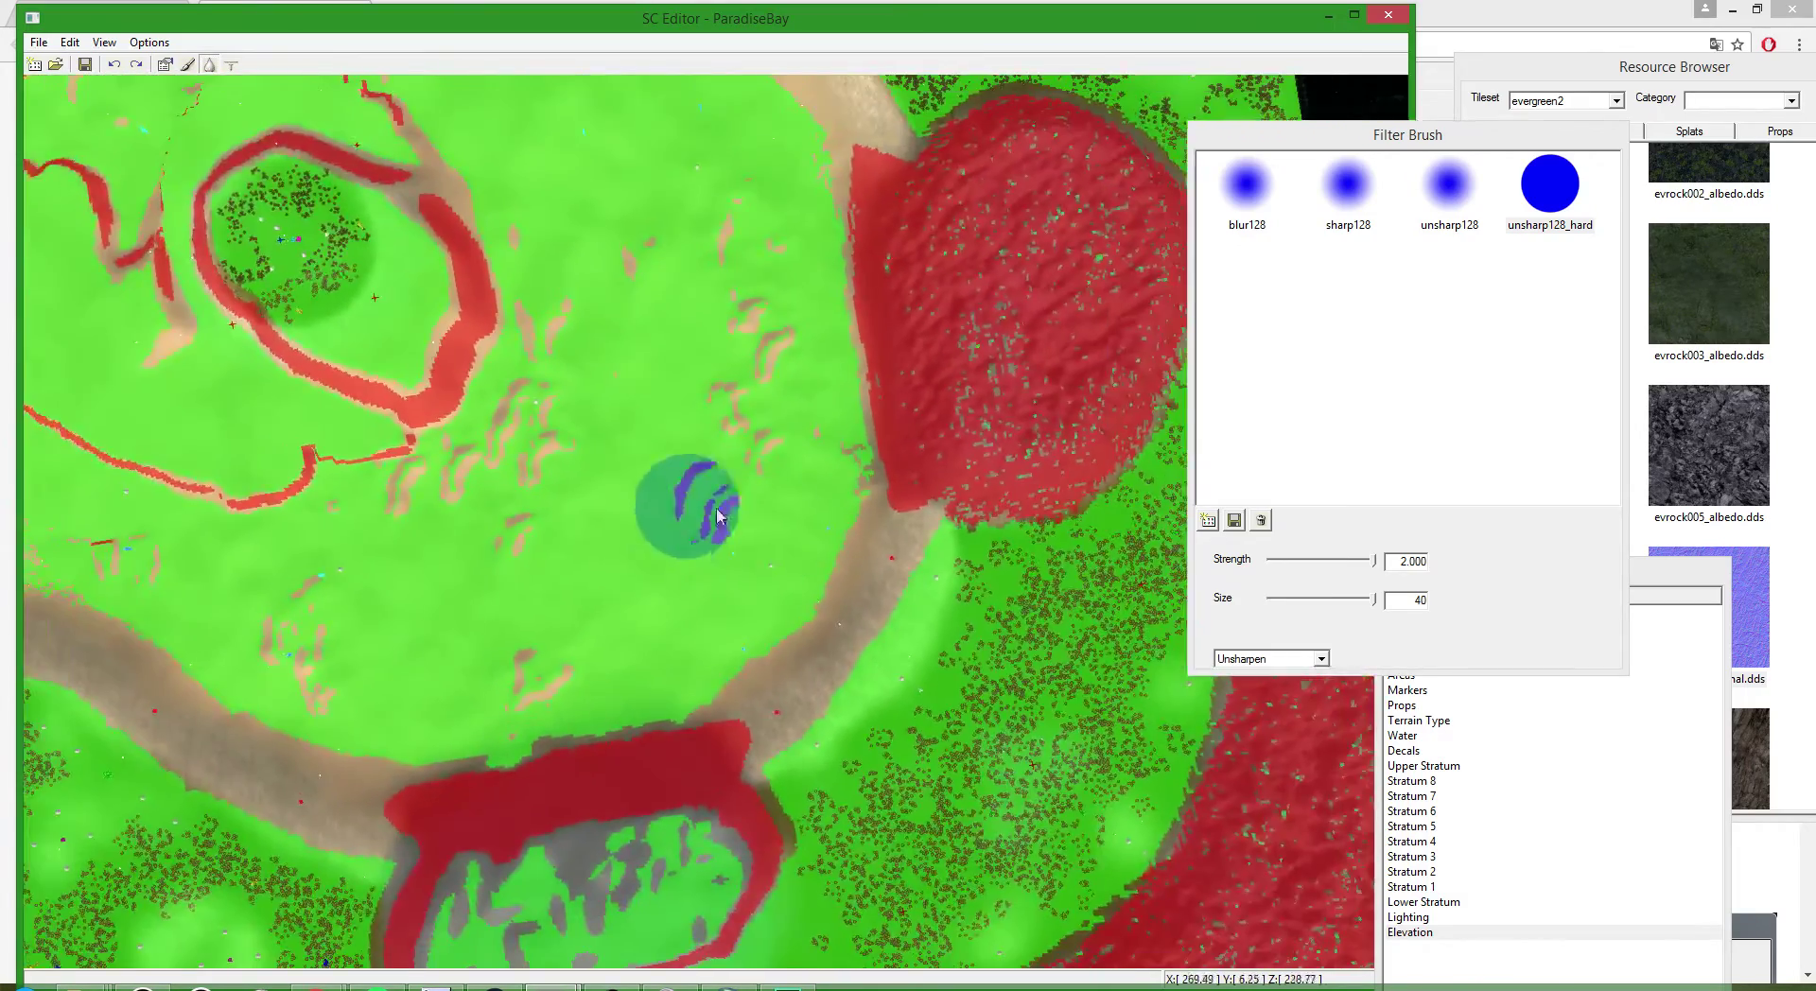
# - Examine the slope overlay on the ramp between the two rock plateaus from above and from low angles
pyautogui.scroll(8, 826, 511)
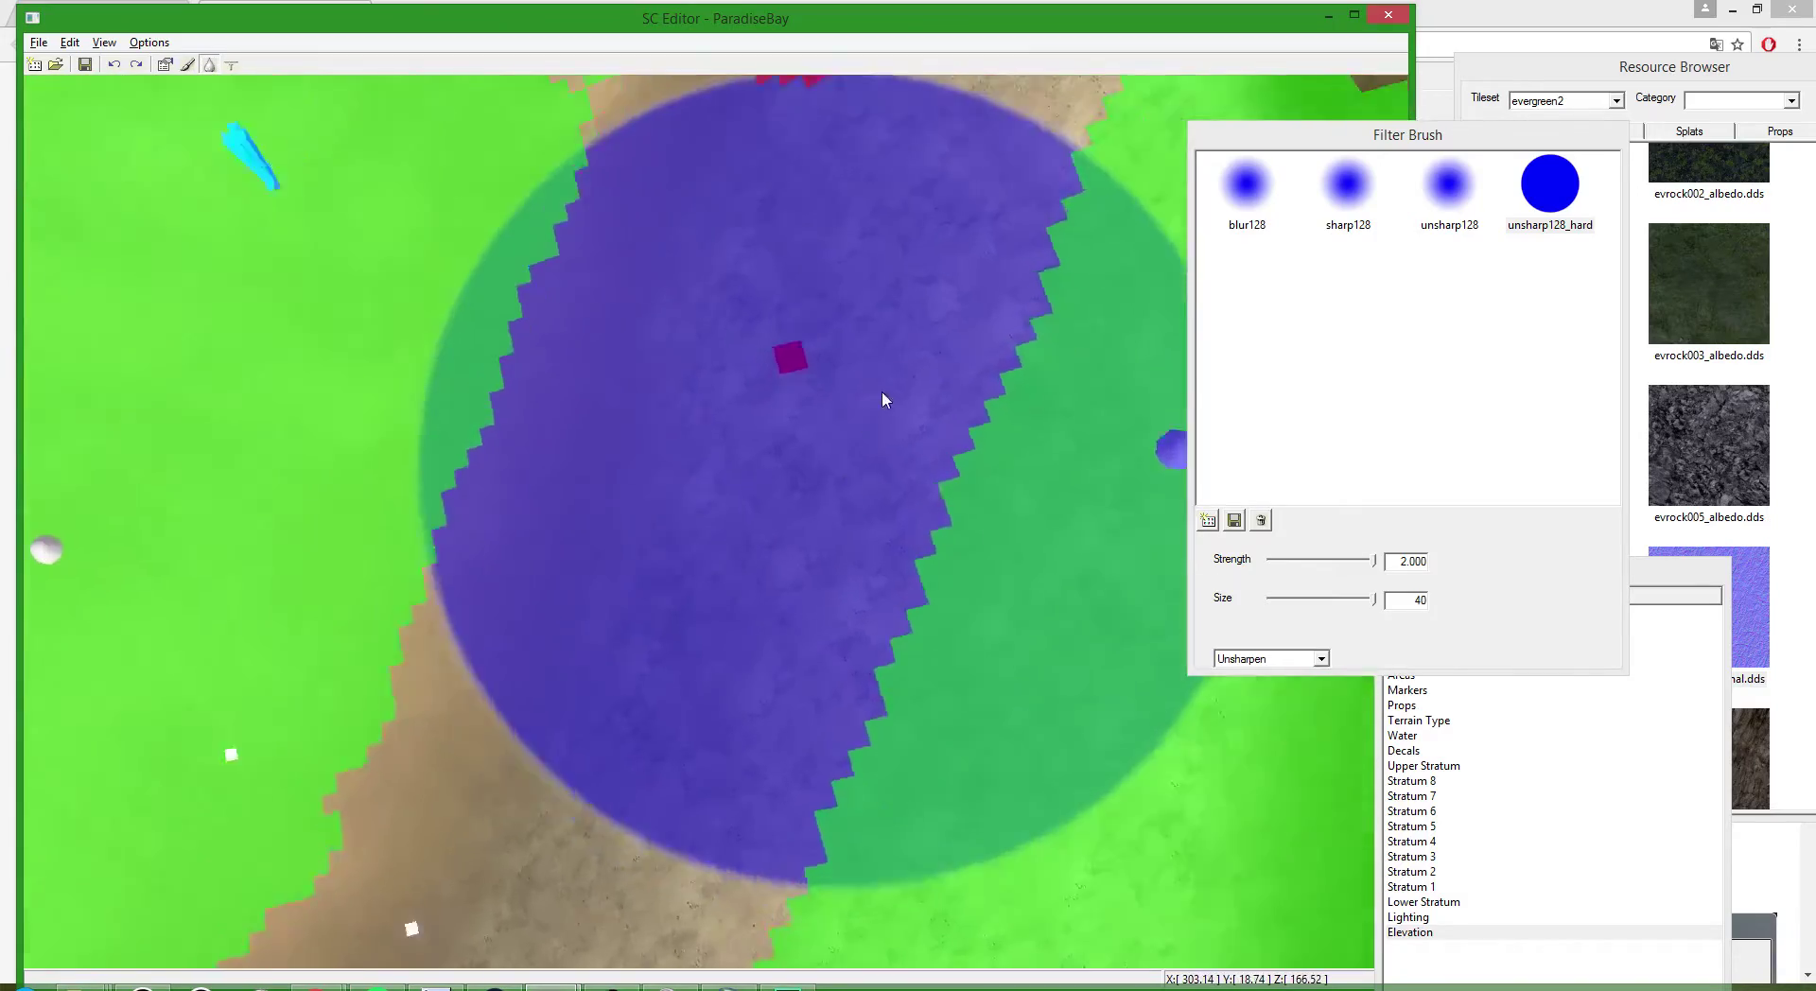
pyautogui.scroll(-6, 760, 327)
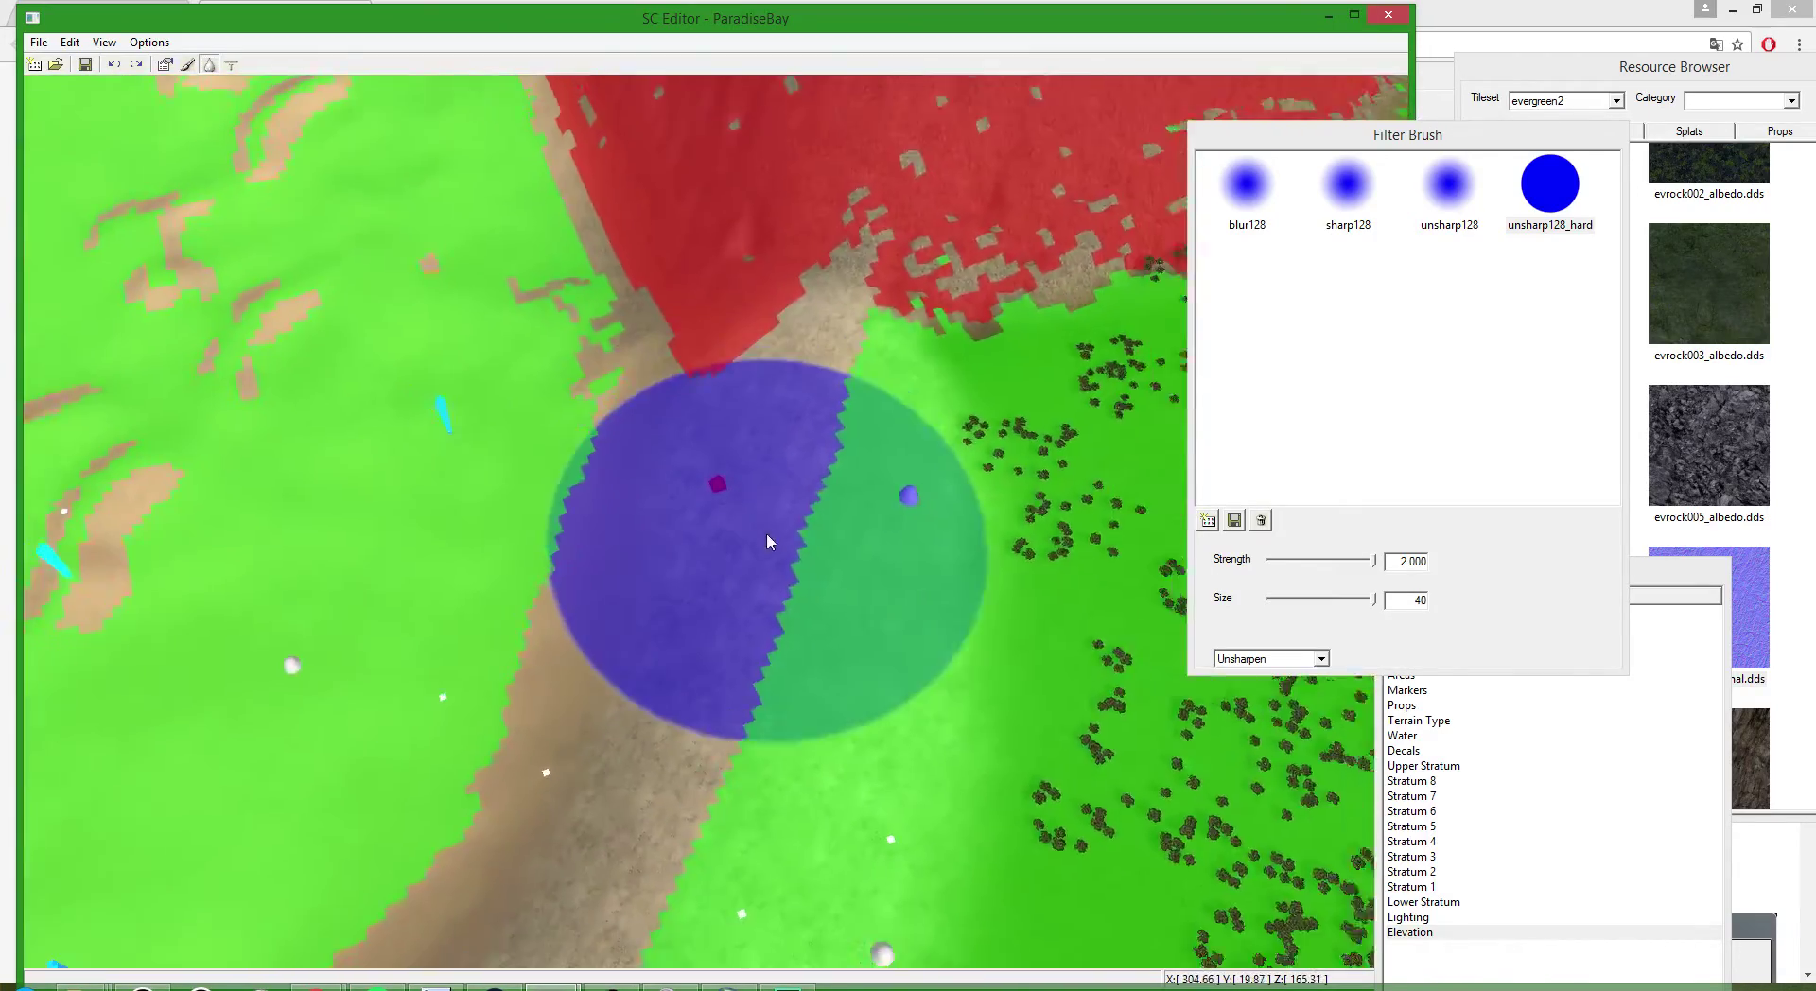
pyautogui.scroll(4, 776, 484)
pyautogui.moveTo(713, 332)
pyautogui.mouseDown(button='middle')
pyautogui.moveTo(663, 279)
pyautogui.moveTo(527, 270)
pyautogui.moveTo(332, 293)
pyautogui.moveTo(584, 403)
pyautogui.mouseUp(button='middle')
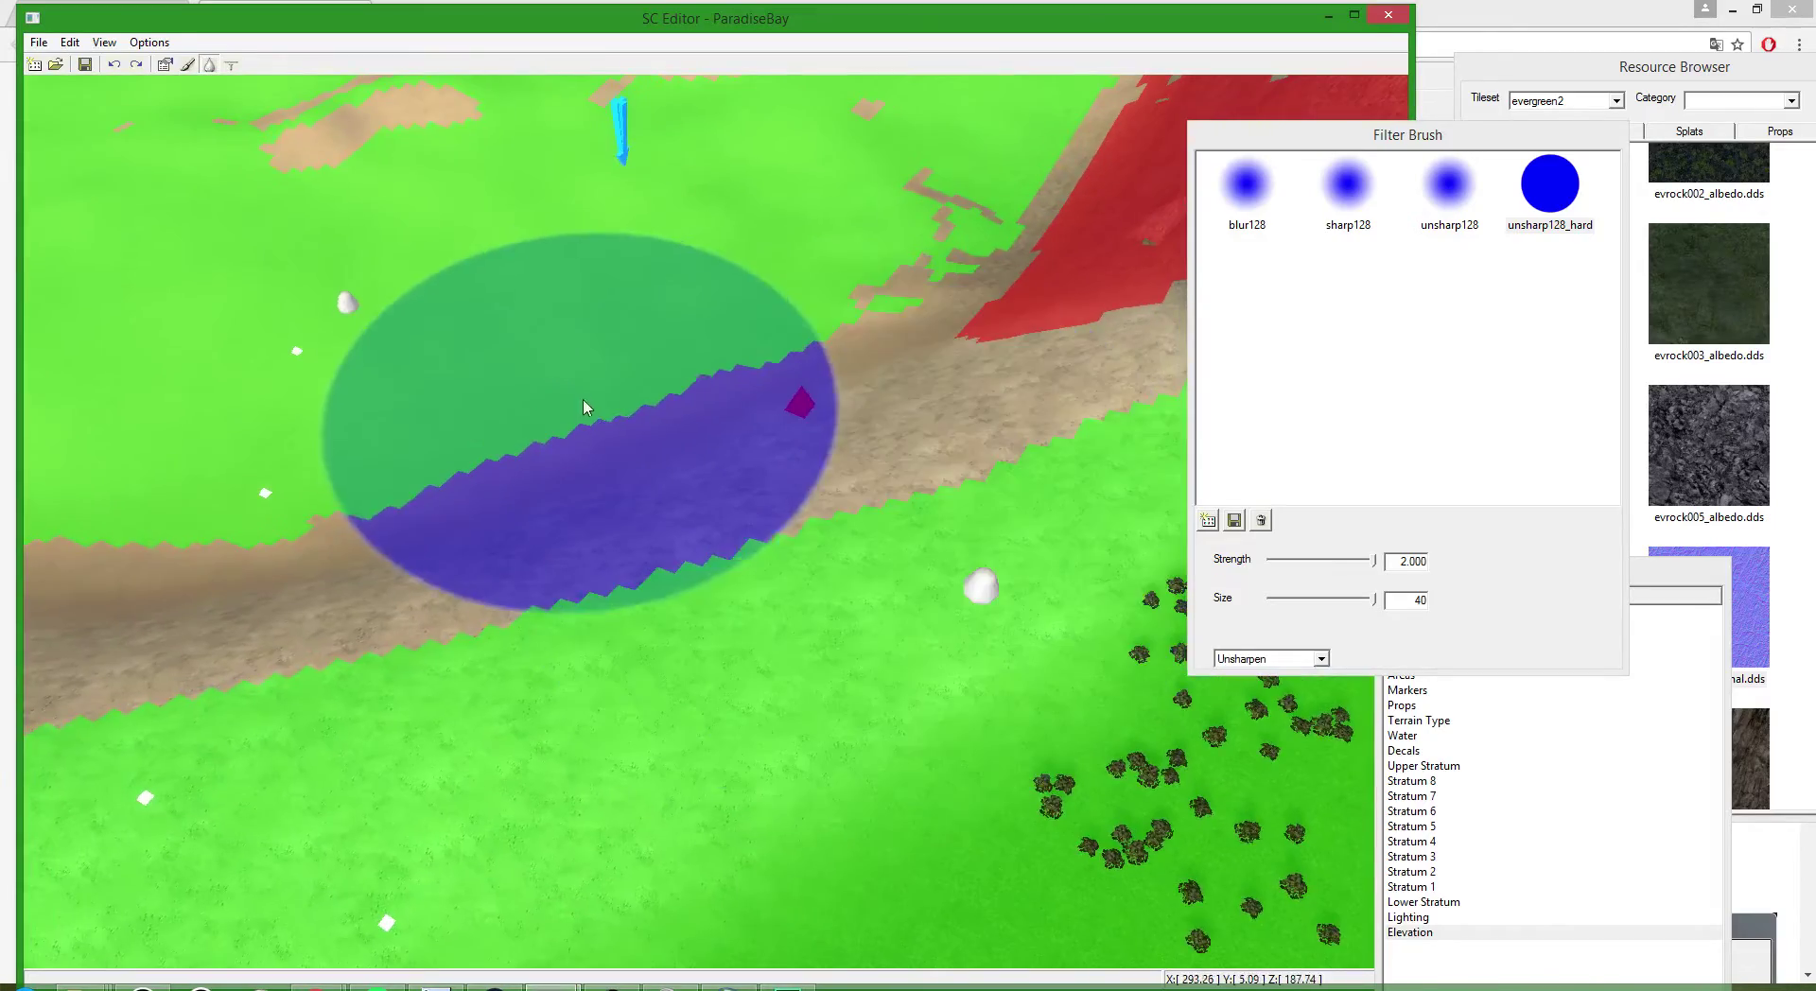
pyautogui.scroll(3, 776, 472)
pyautogui.moveTo(777, 472)
pyautogui.mouseDown(button='middle')
pyautogui.moveTo(840, 325)
pyautogui.moveTo(918, 290)
pyautogui.moveTo(1087, 361)
pyautogui.mouseUp(button='middle')
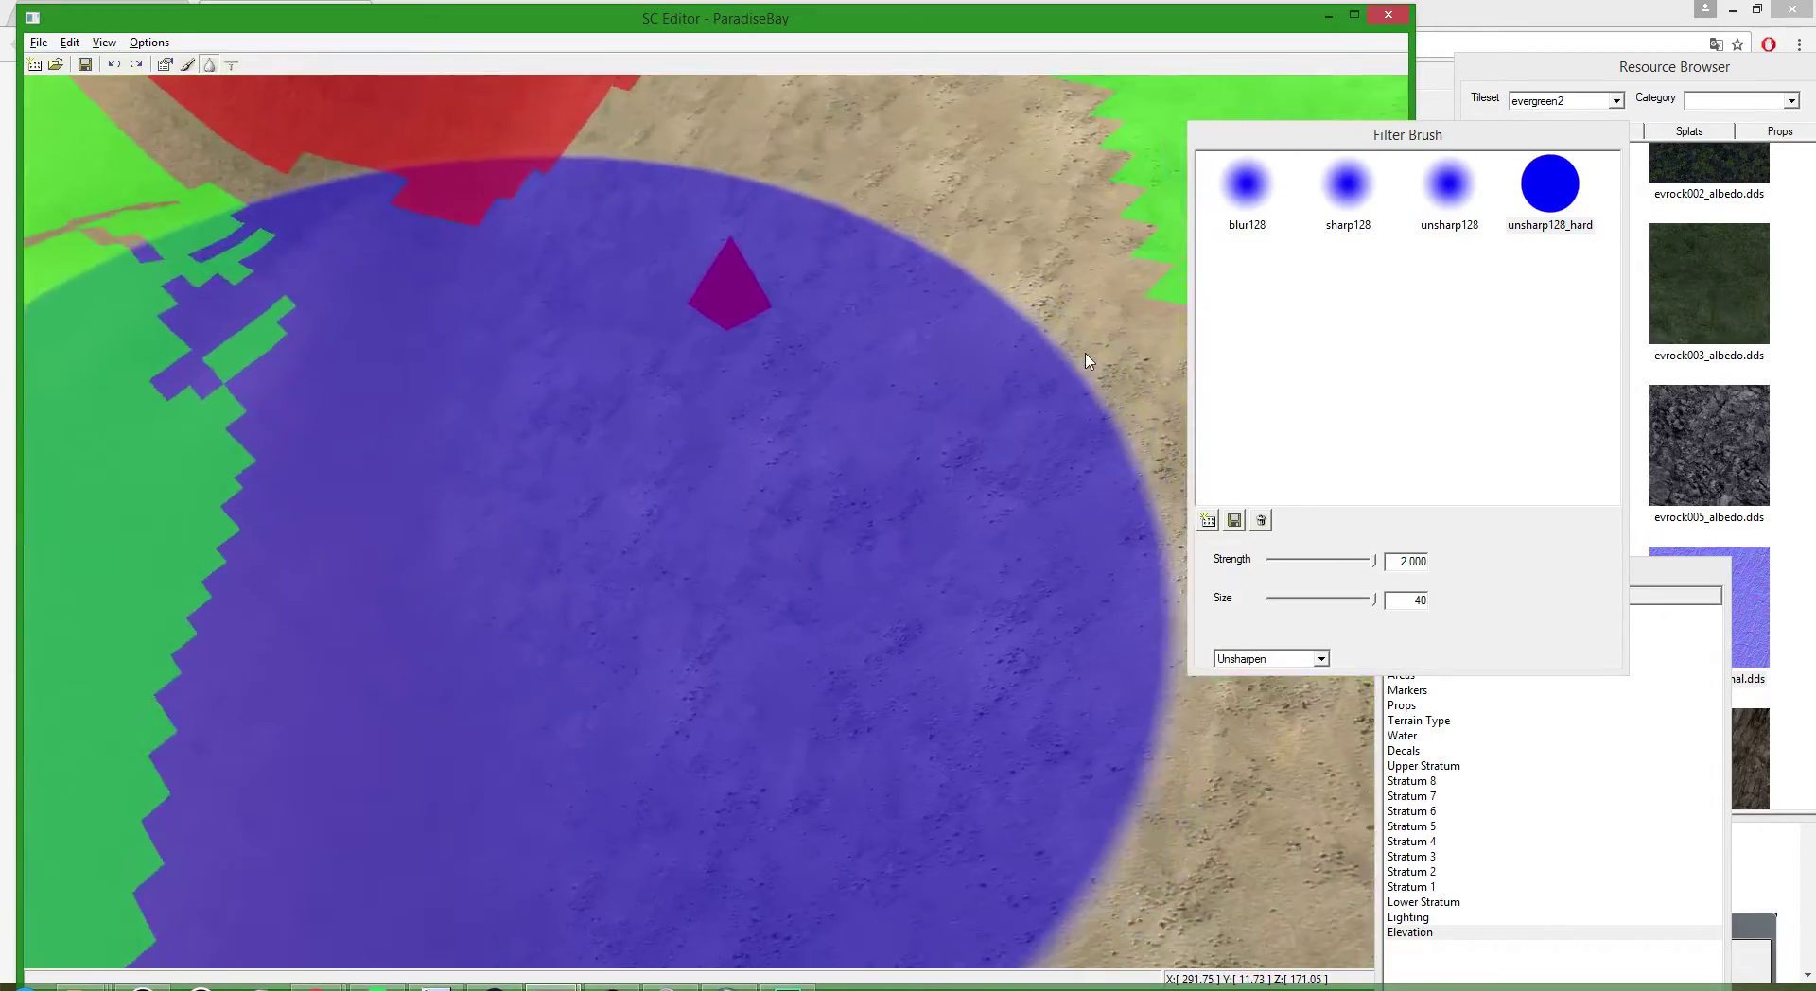
pyautogui.scroll(-4, 809, 297)
pyautogui.press('p')
pyautogui.scroll(6, 762, 308)
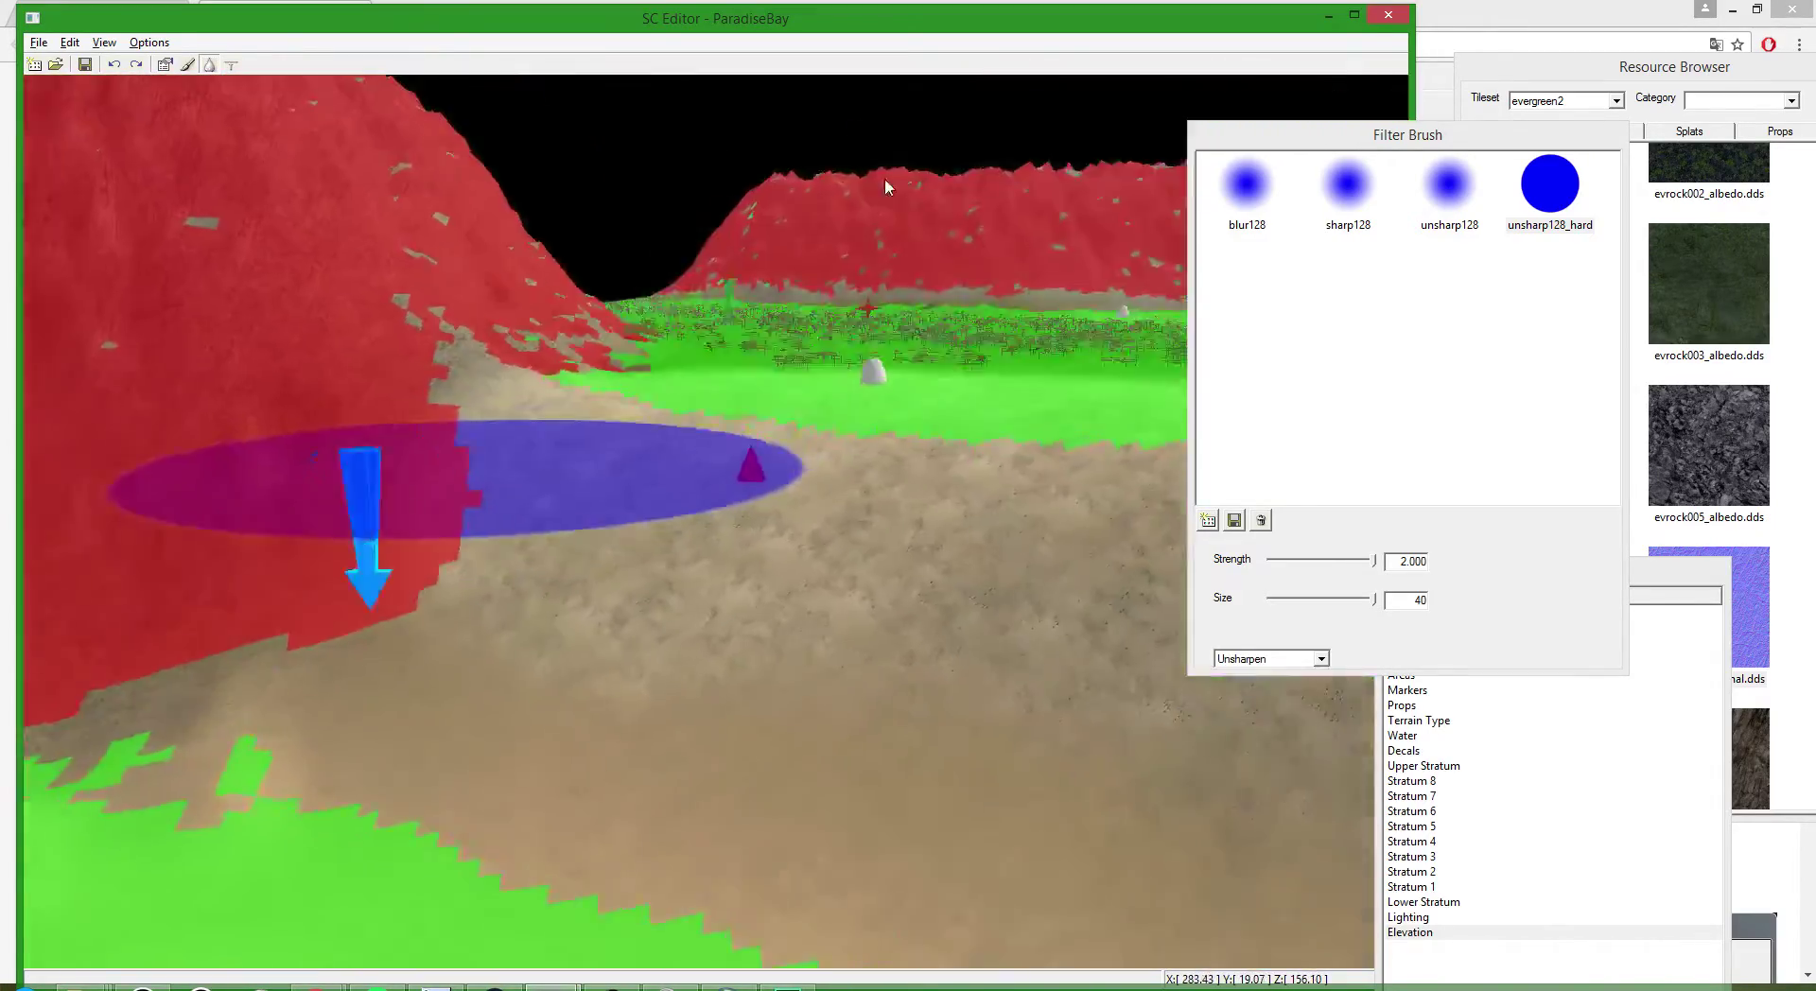
pyautogui.scroll(-3, 792, 356)
pyautogui.scroll(6, 392, 610)
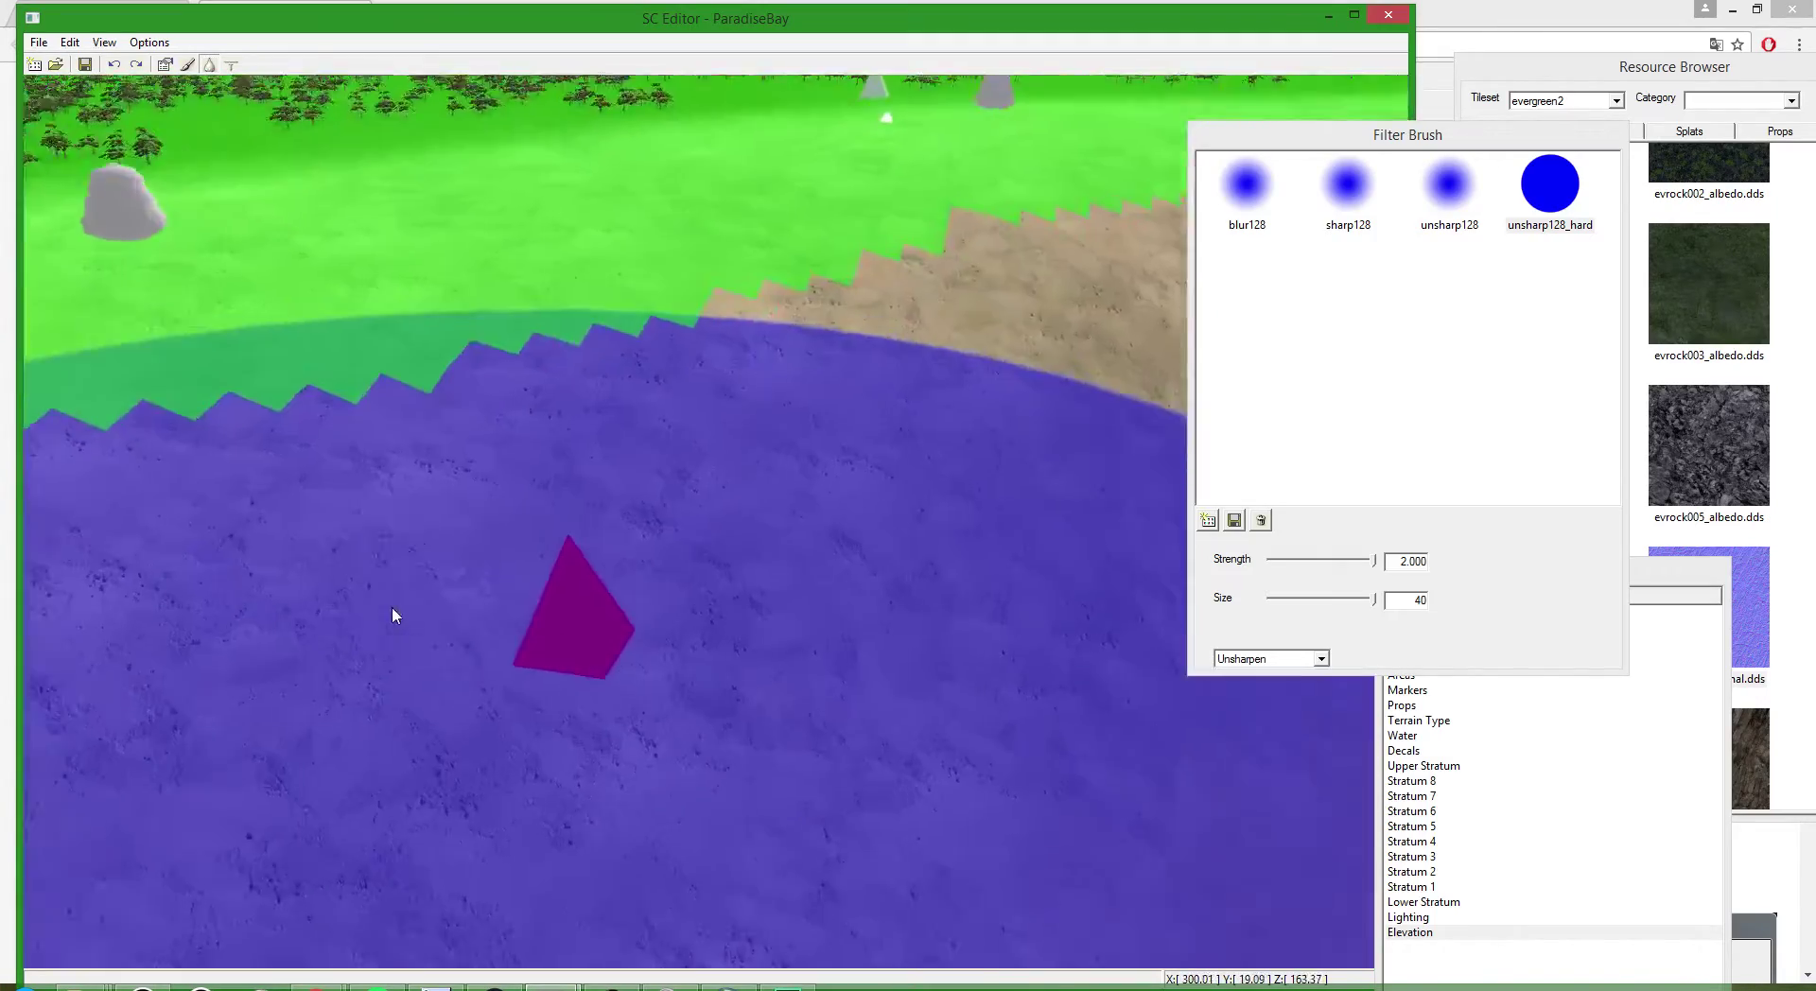
pyautogui.scroll(-2, 203, 615)
pyautogui.scroll(-8, 701, 565)
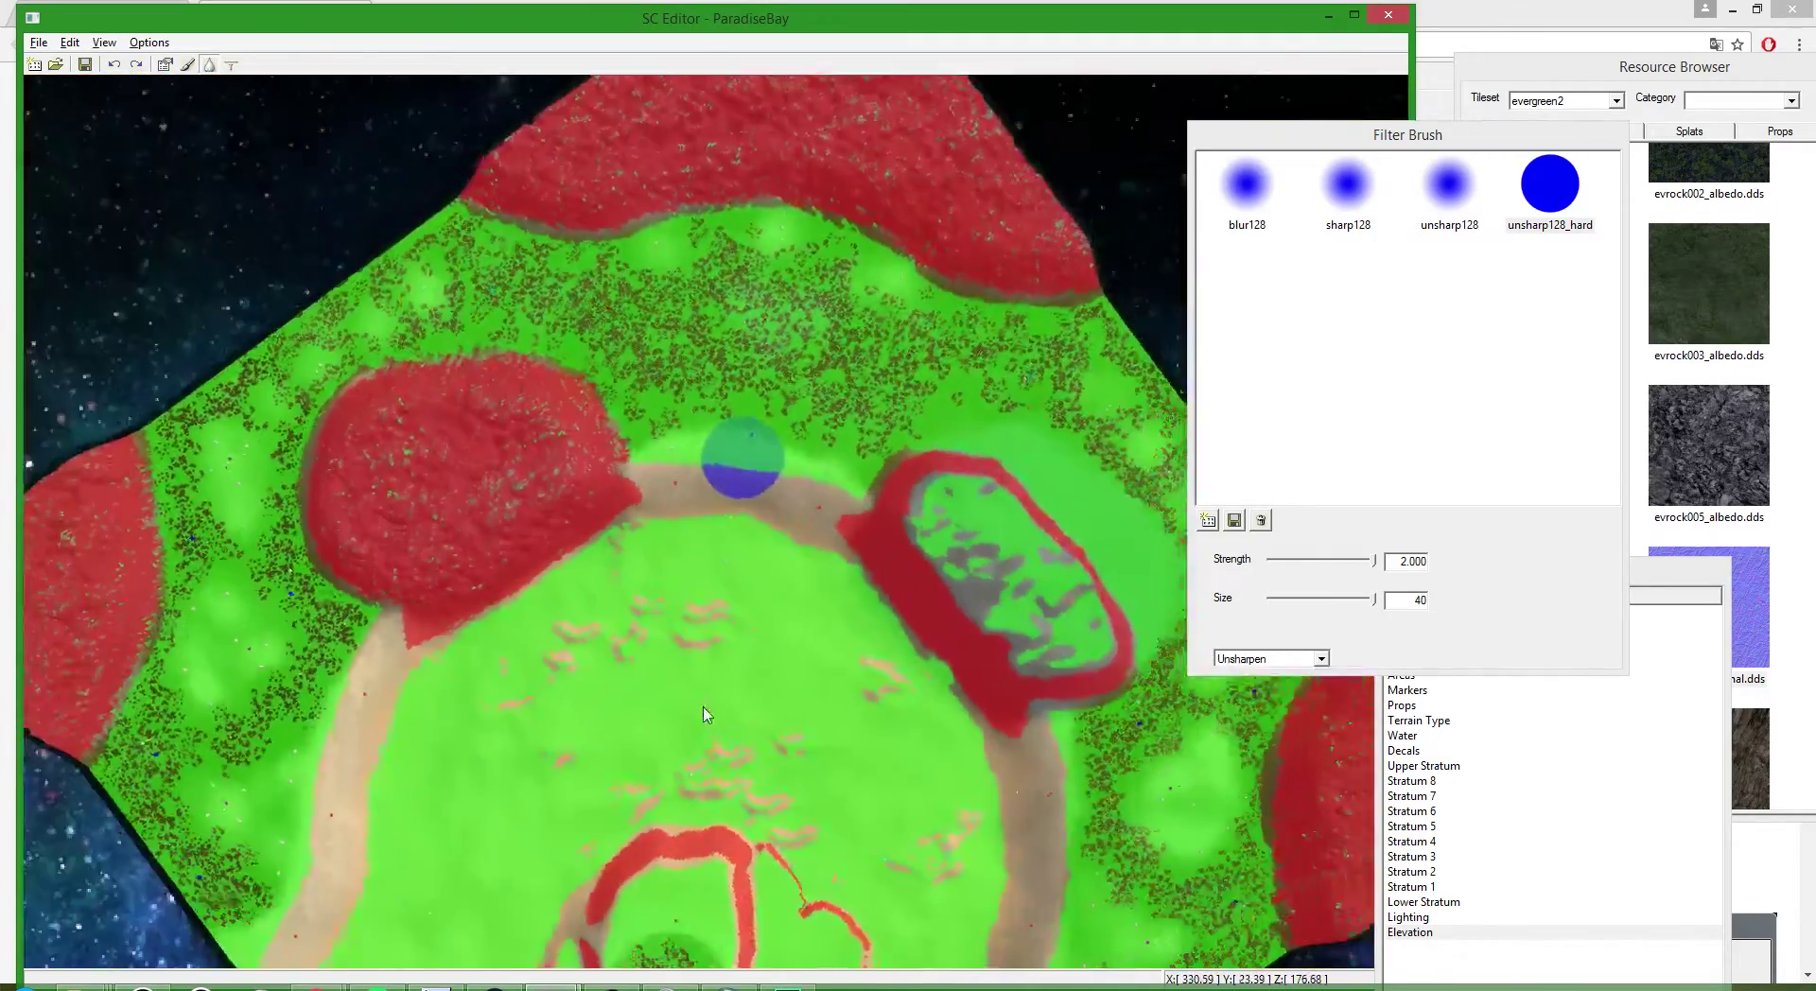
# - Inspect the slope overlay along the basin's edge ramp, its thin steep strip and the ledges near the grassy hill
pyautogui.scroll(-3, 705, 715)
pyautogui.scroll(8, 946, 614)
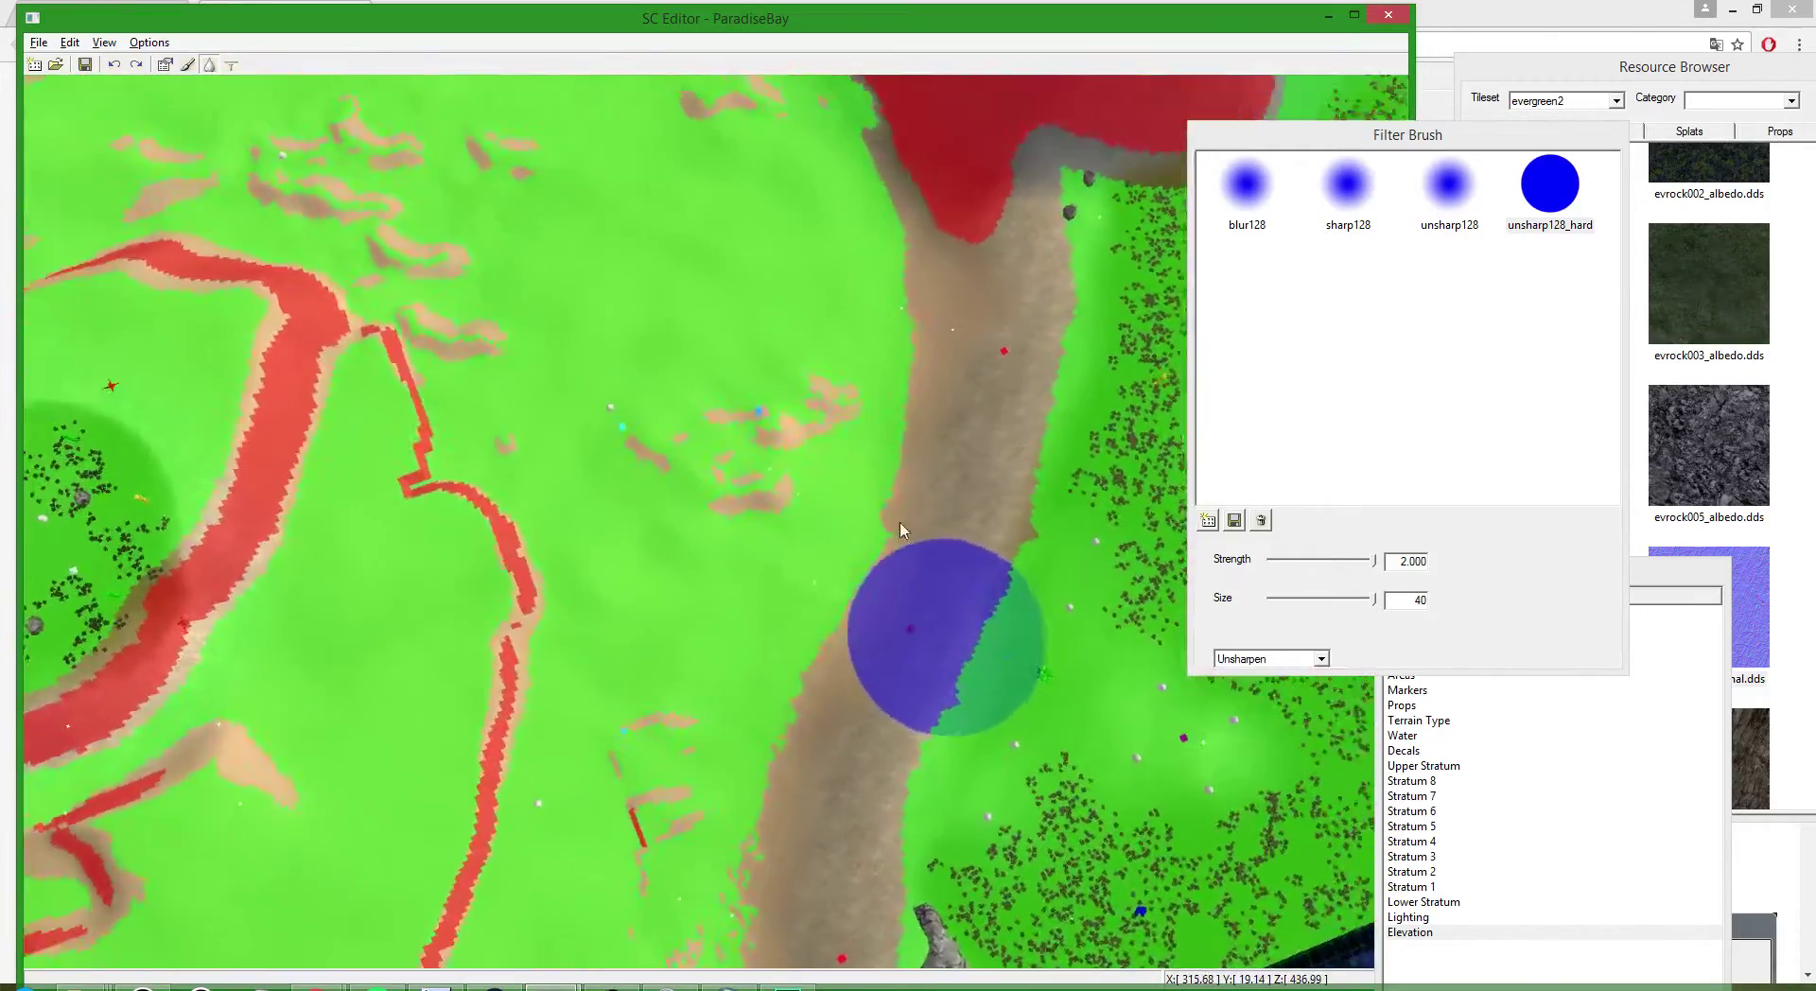
pyautogui.scroll(-3, 900, 529)
pyautogui.scroll(8, 795, 535)
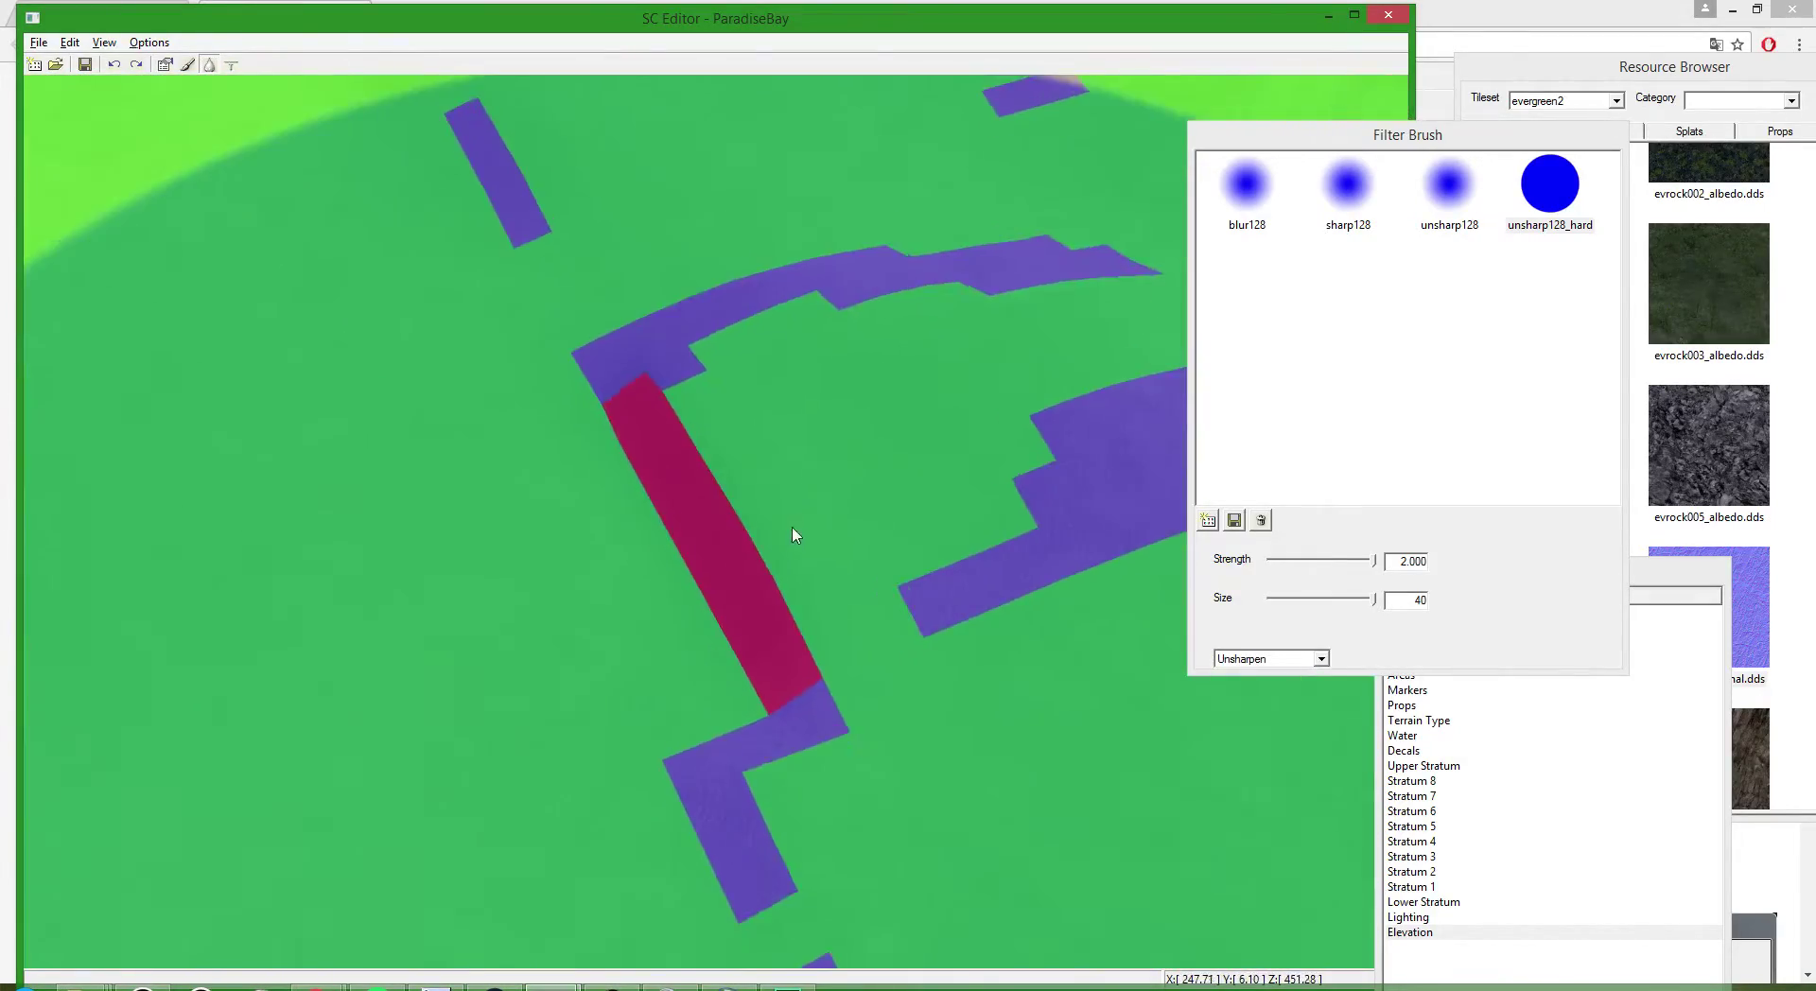
pyautogui.scroll(-6, 796, 535)
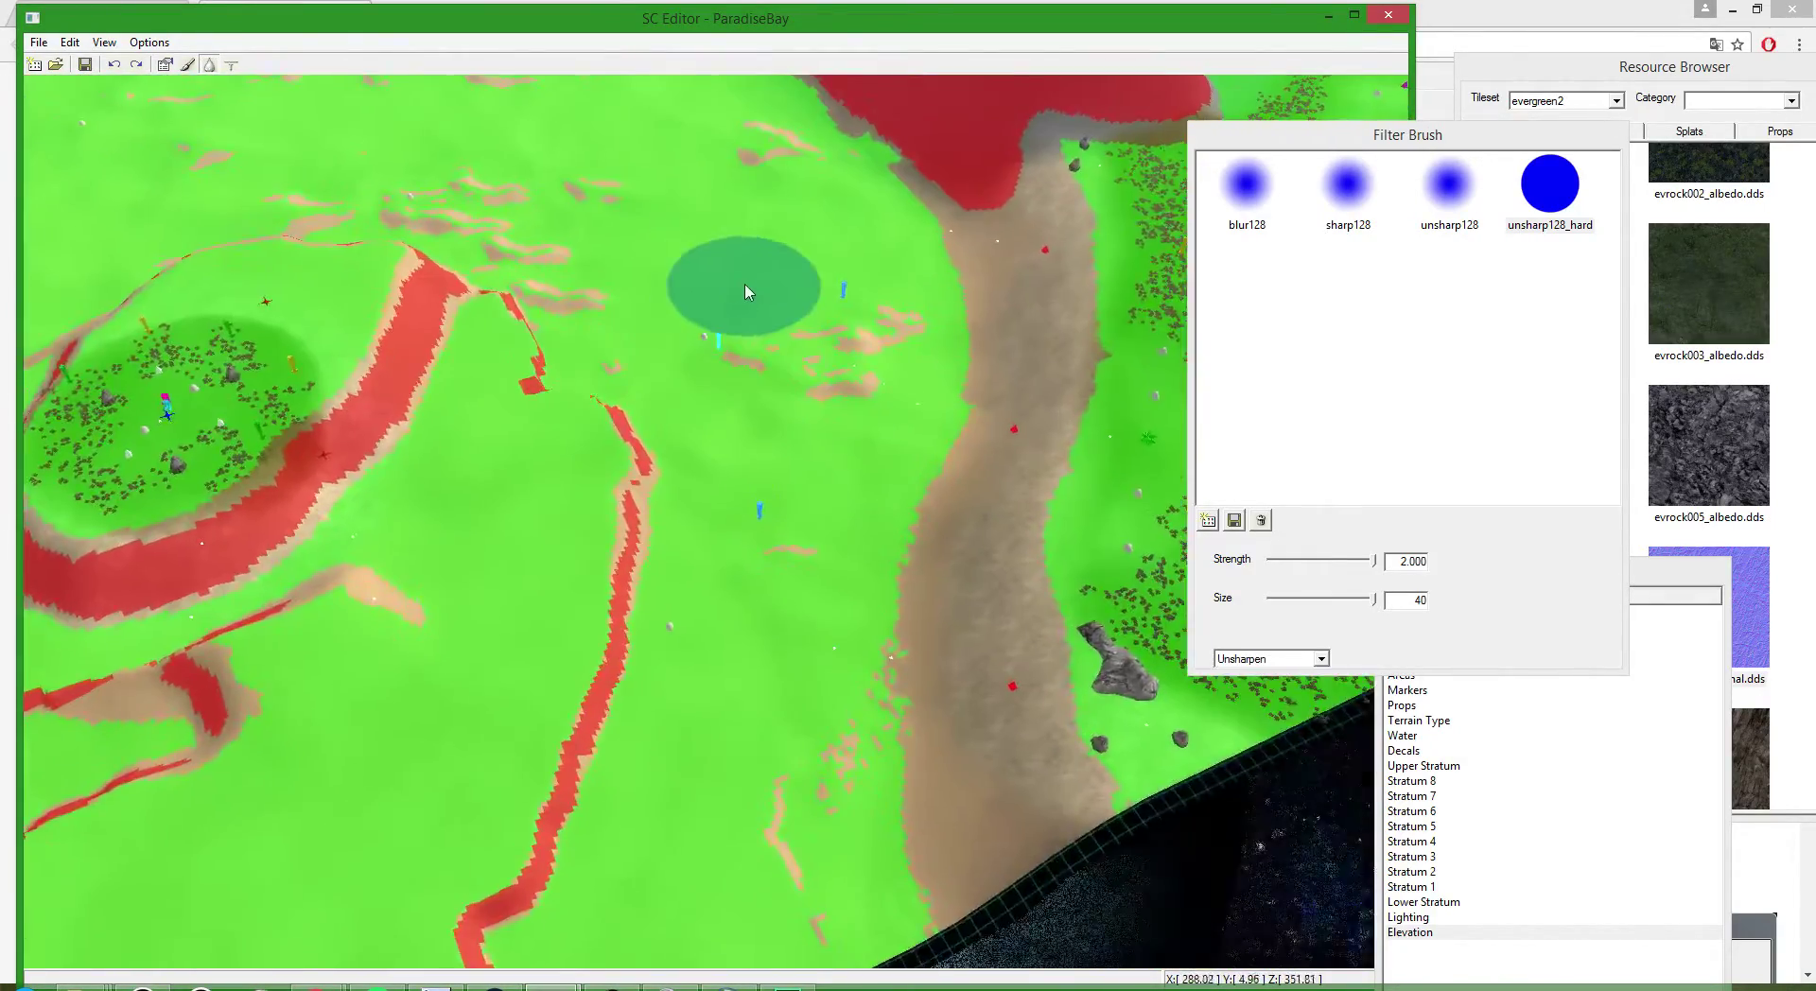
pyautogui.scroll(4, 871, 463)
pyautogui.scroll(-6, 872, 463)
# - Hide the slope overlay and smooth the sandy basin's bumps with the unsharp128_hard filter brush in Unsharpen mode, strength 2 and size 40
pyautogui.scroll(2, 743, 724)
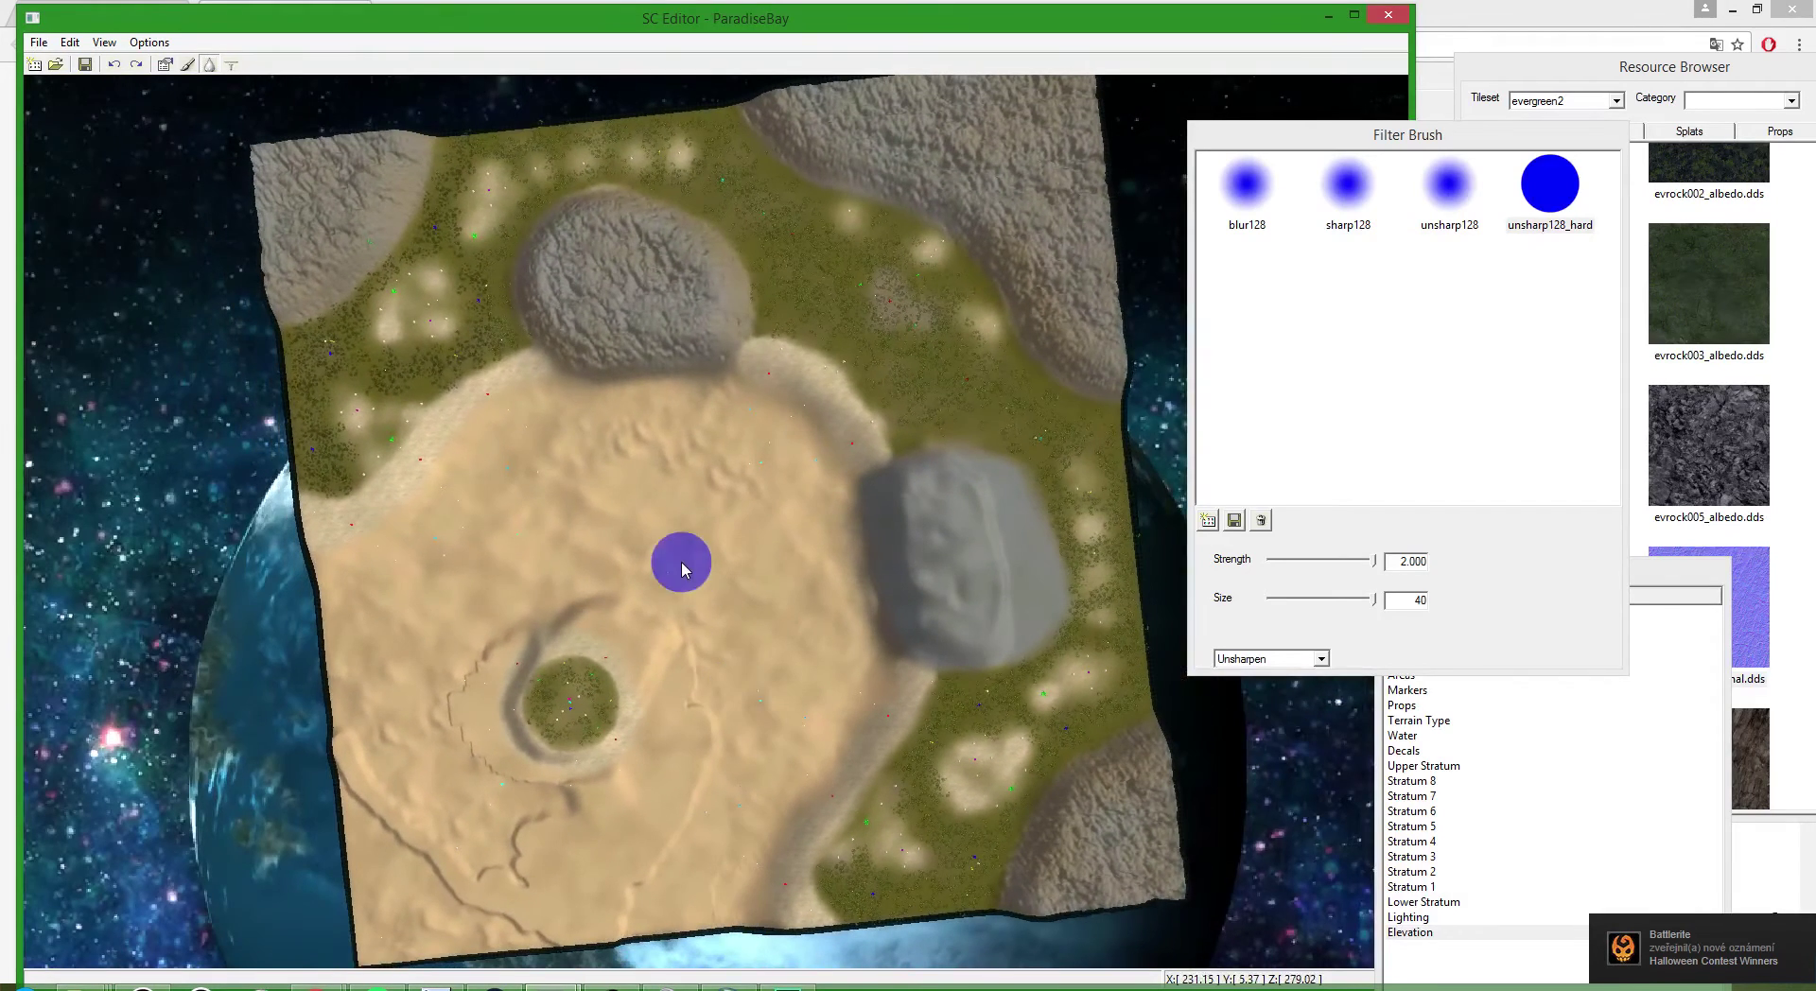
pyautogui.scroll(5, 683, 569)
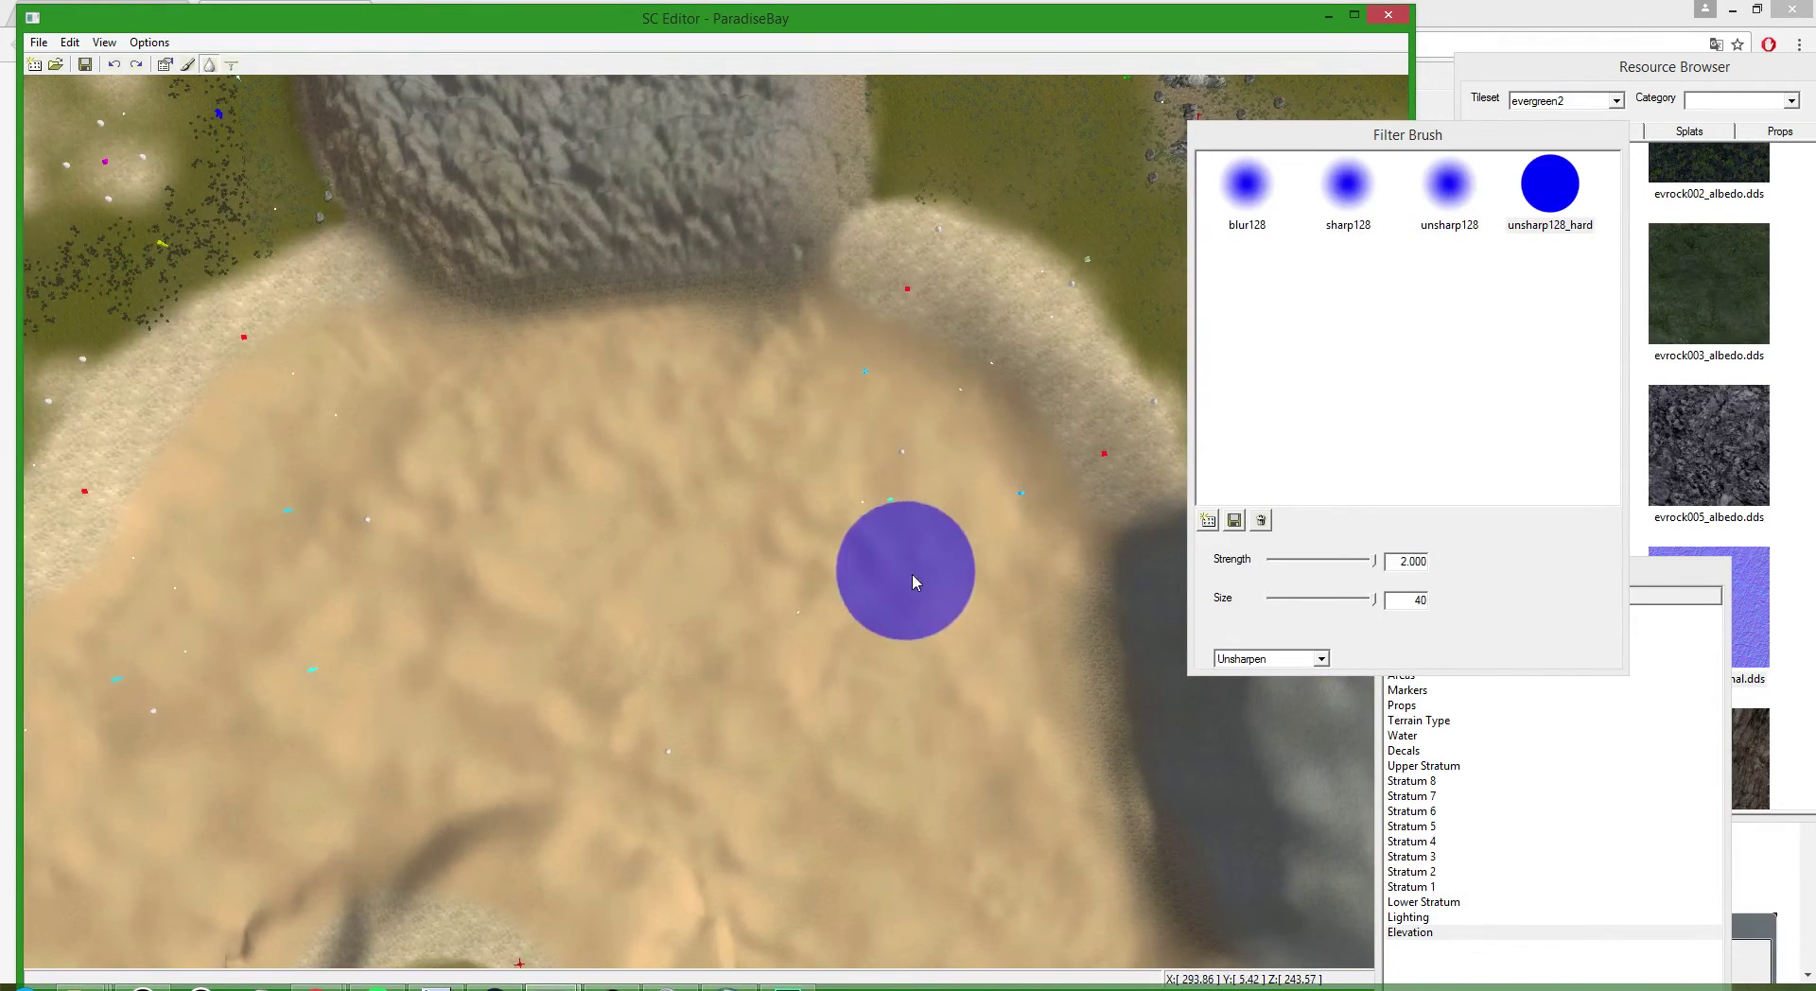
pyautogui.scroll(-5, 705, 606)
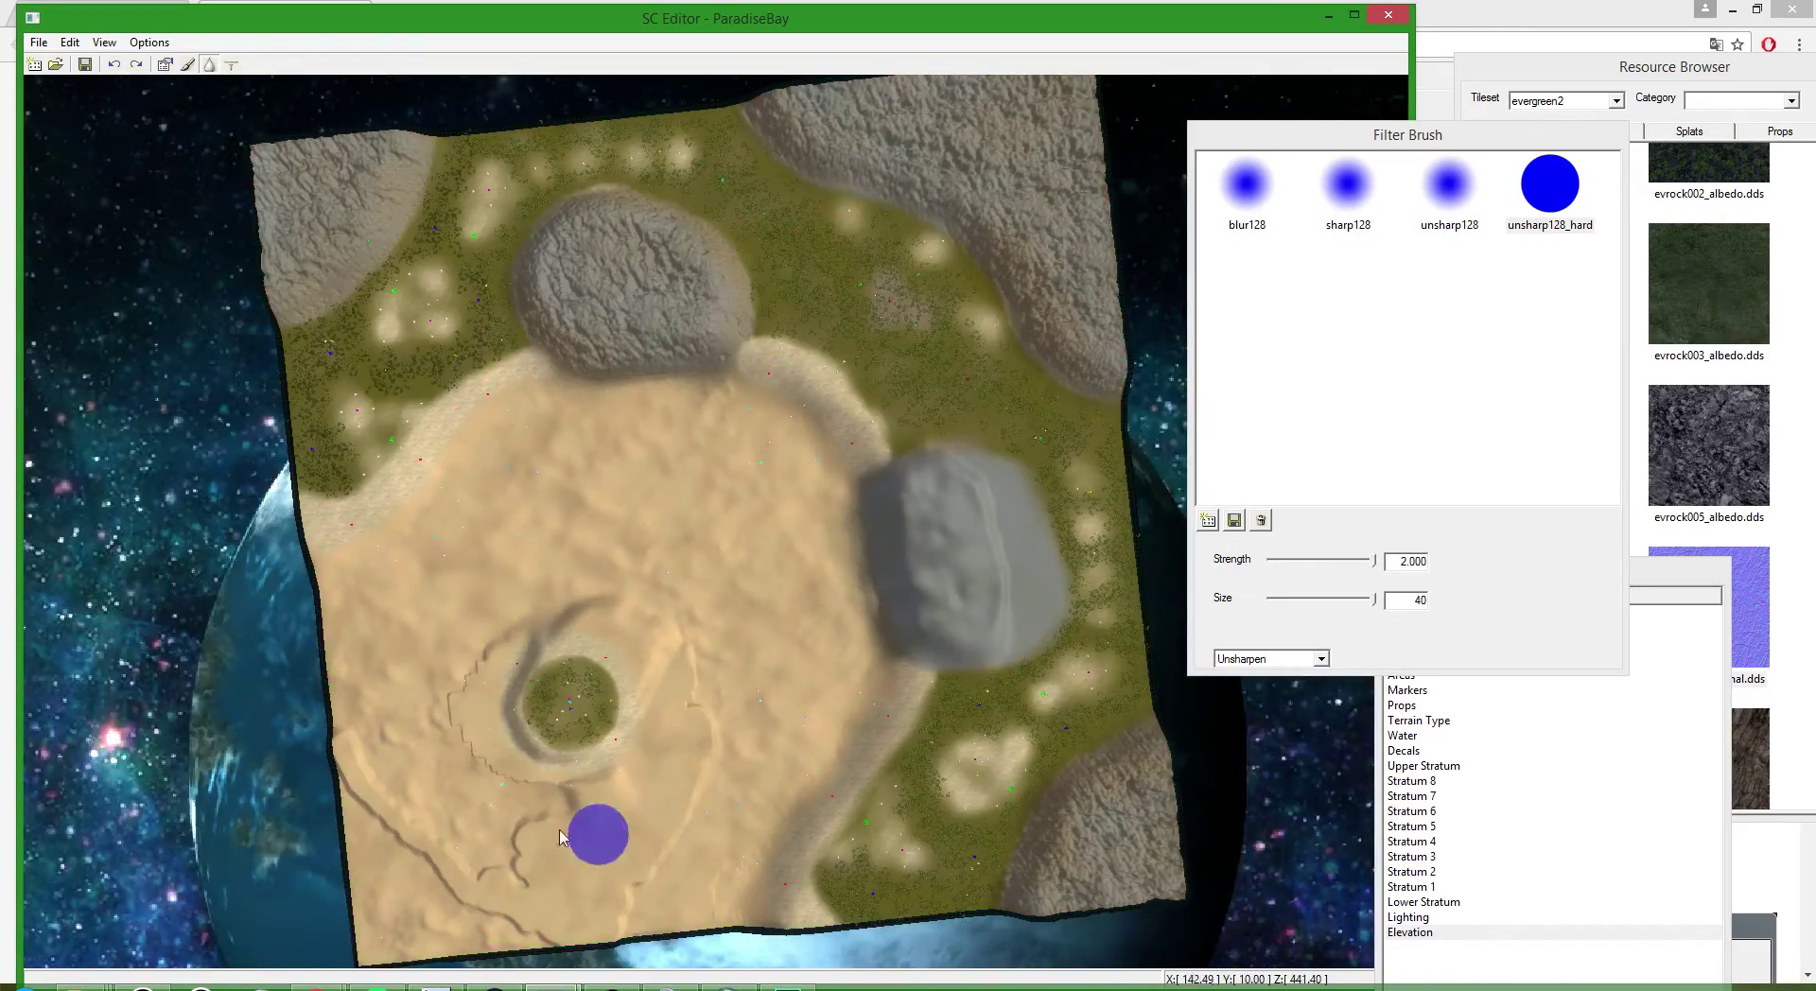
pyautogui.scroll(5, 562, 836)
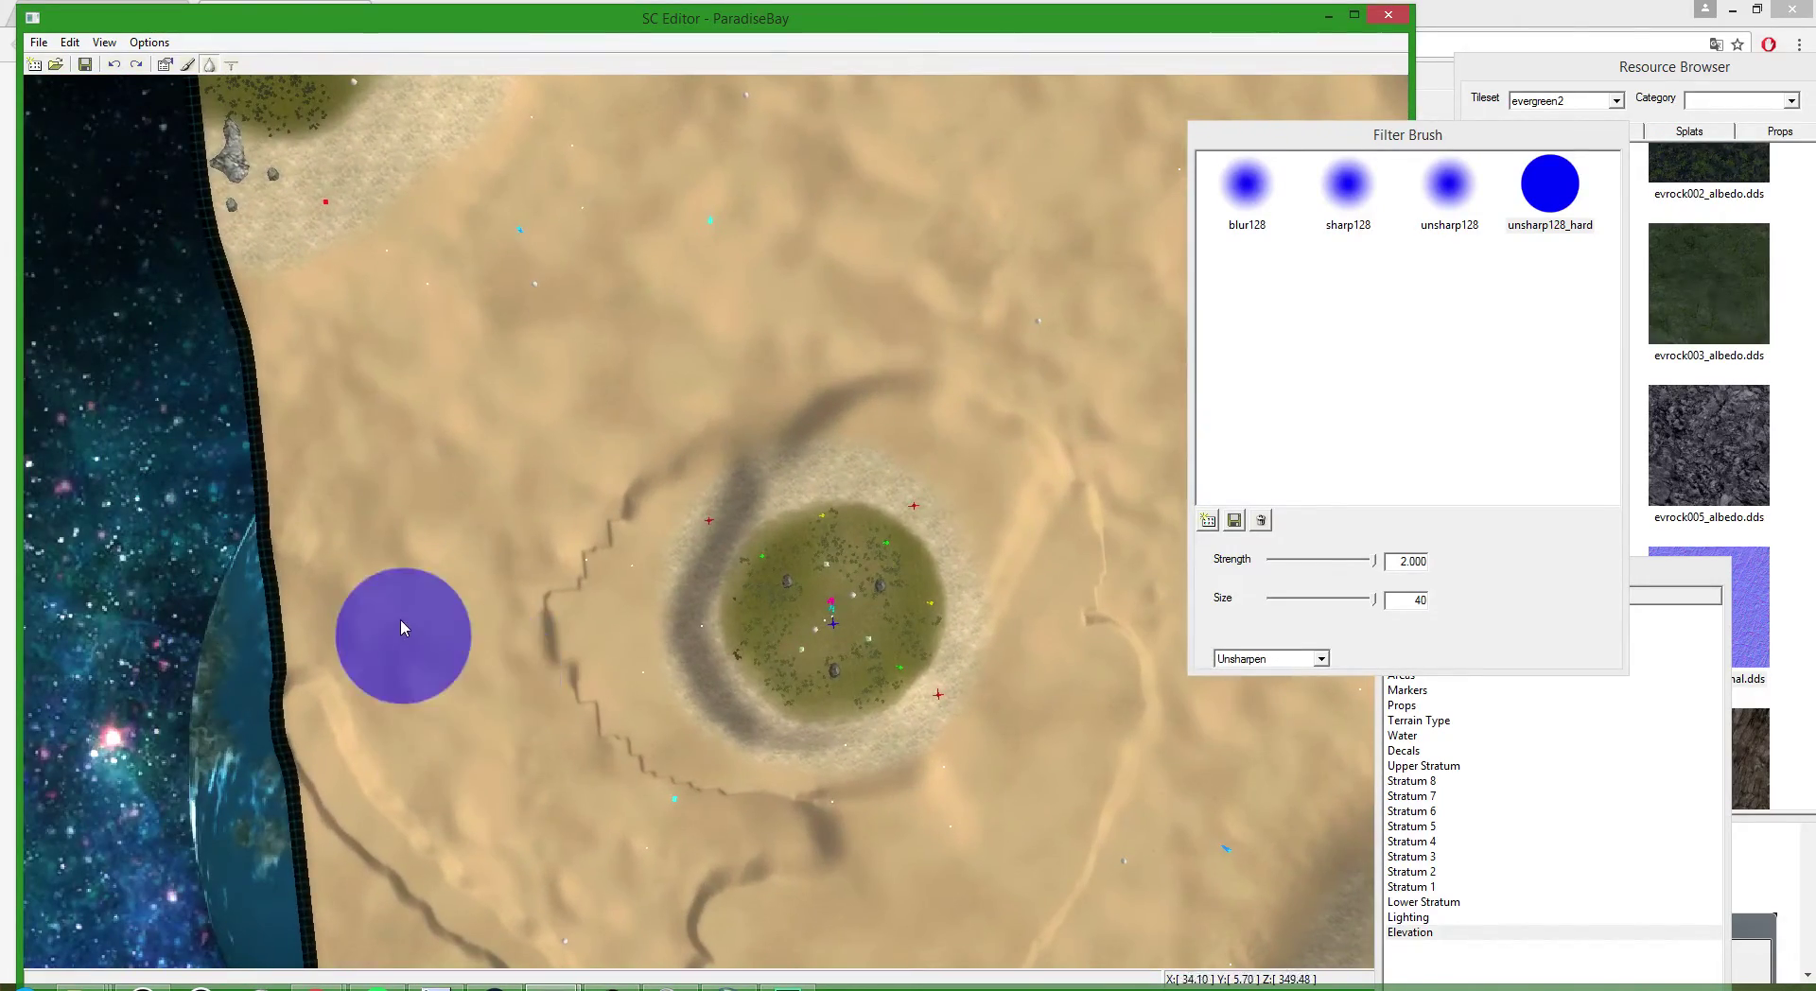
pyautogui.scroll(-5, 402, 627)
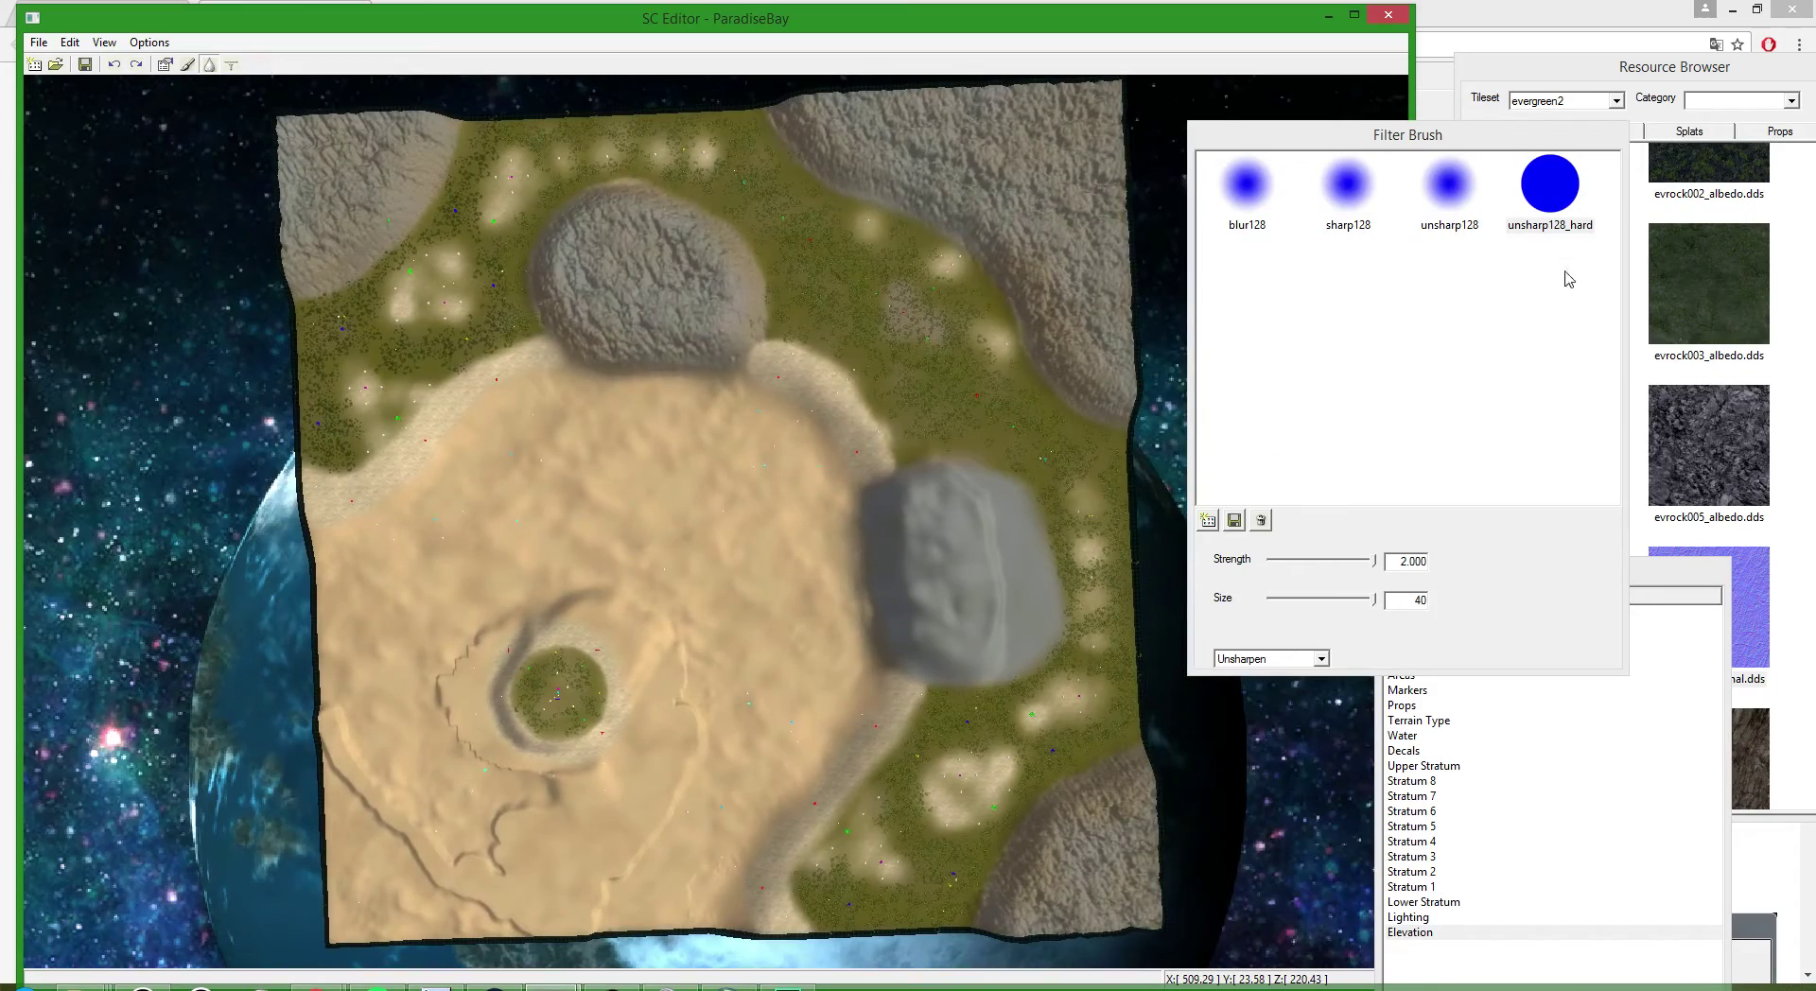
# - Examine the smoothed sandy basin, the area around the grassy hill and the dark rock plateau from above and from low angles
pyautogui.scroll(5, 757, 700)
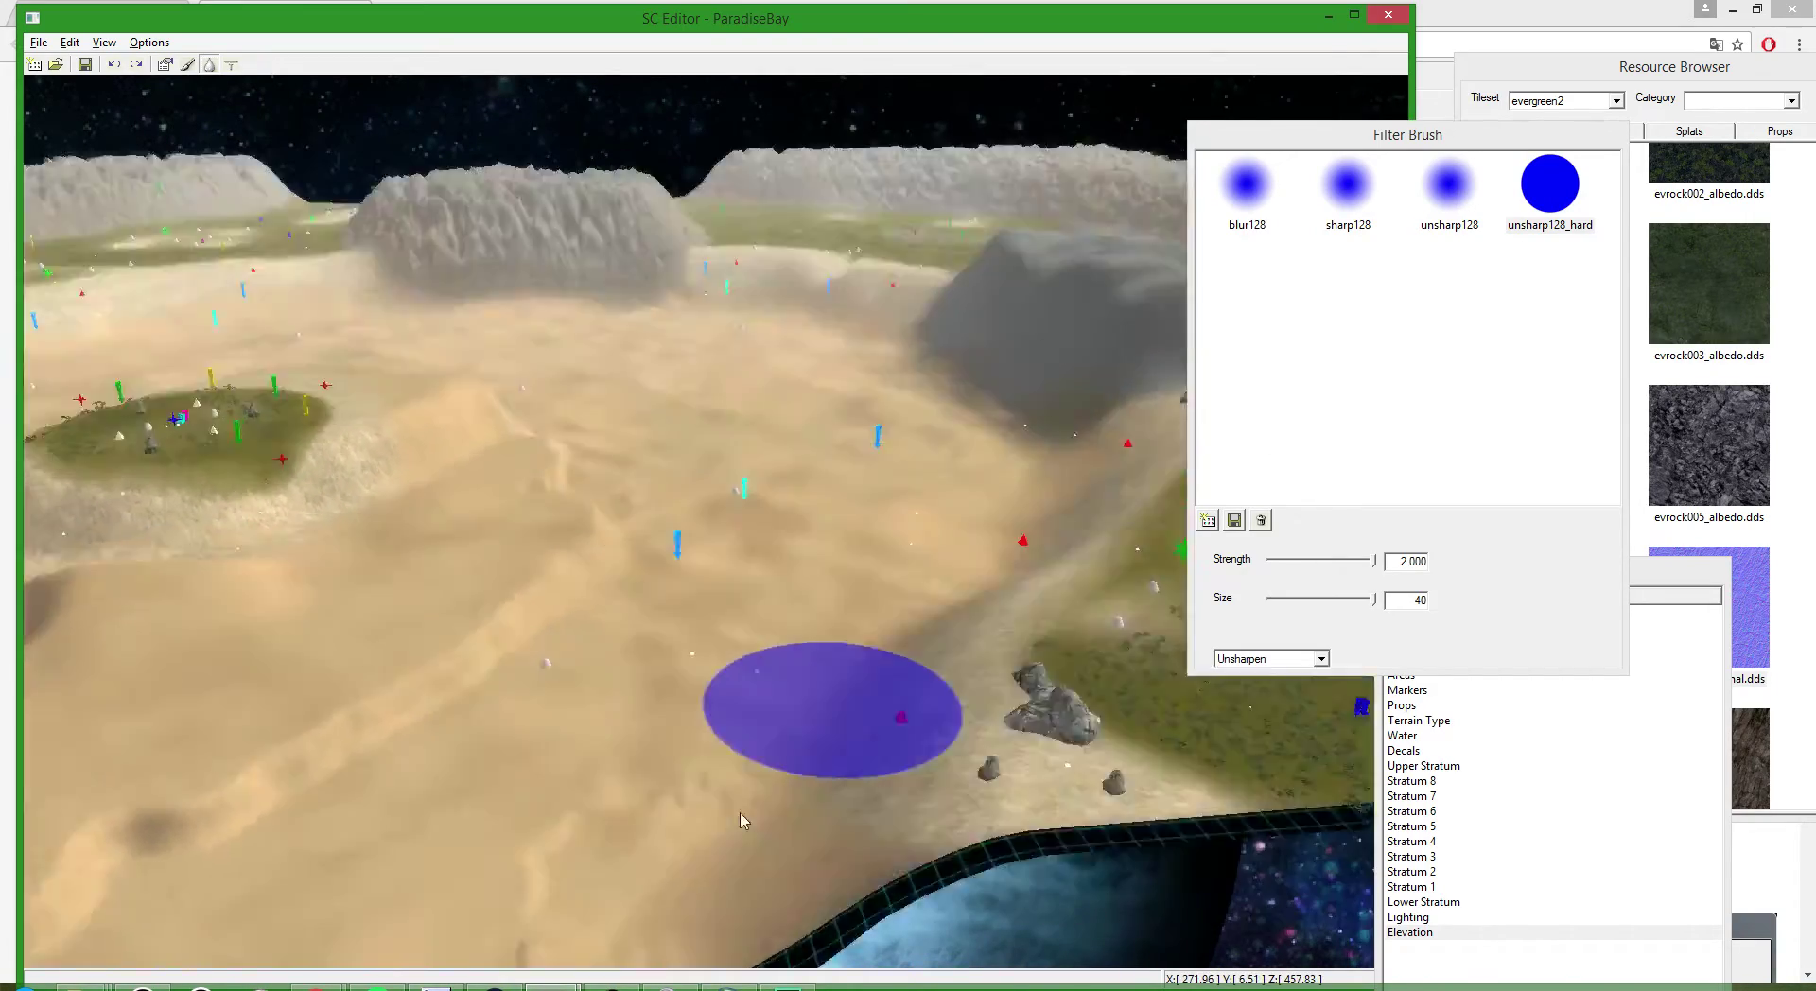
pyautogui.scroll(-5, 743, 822)
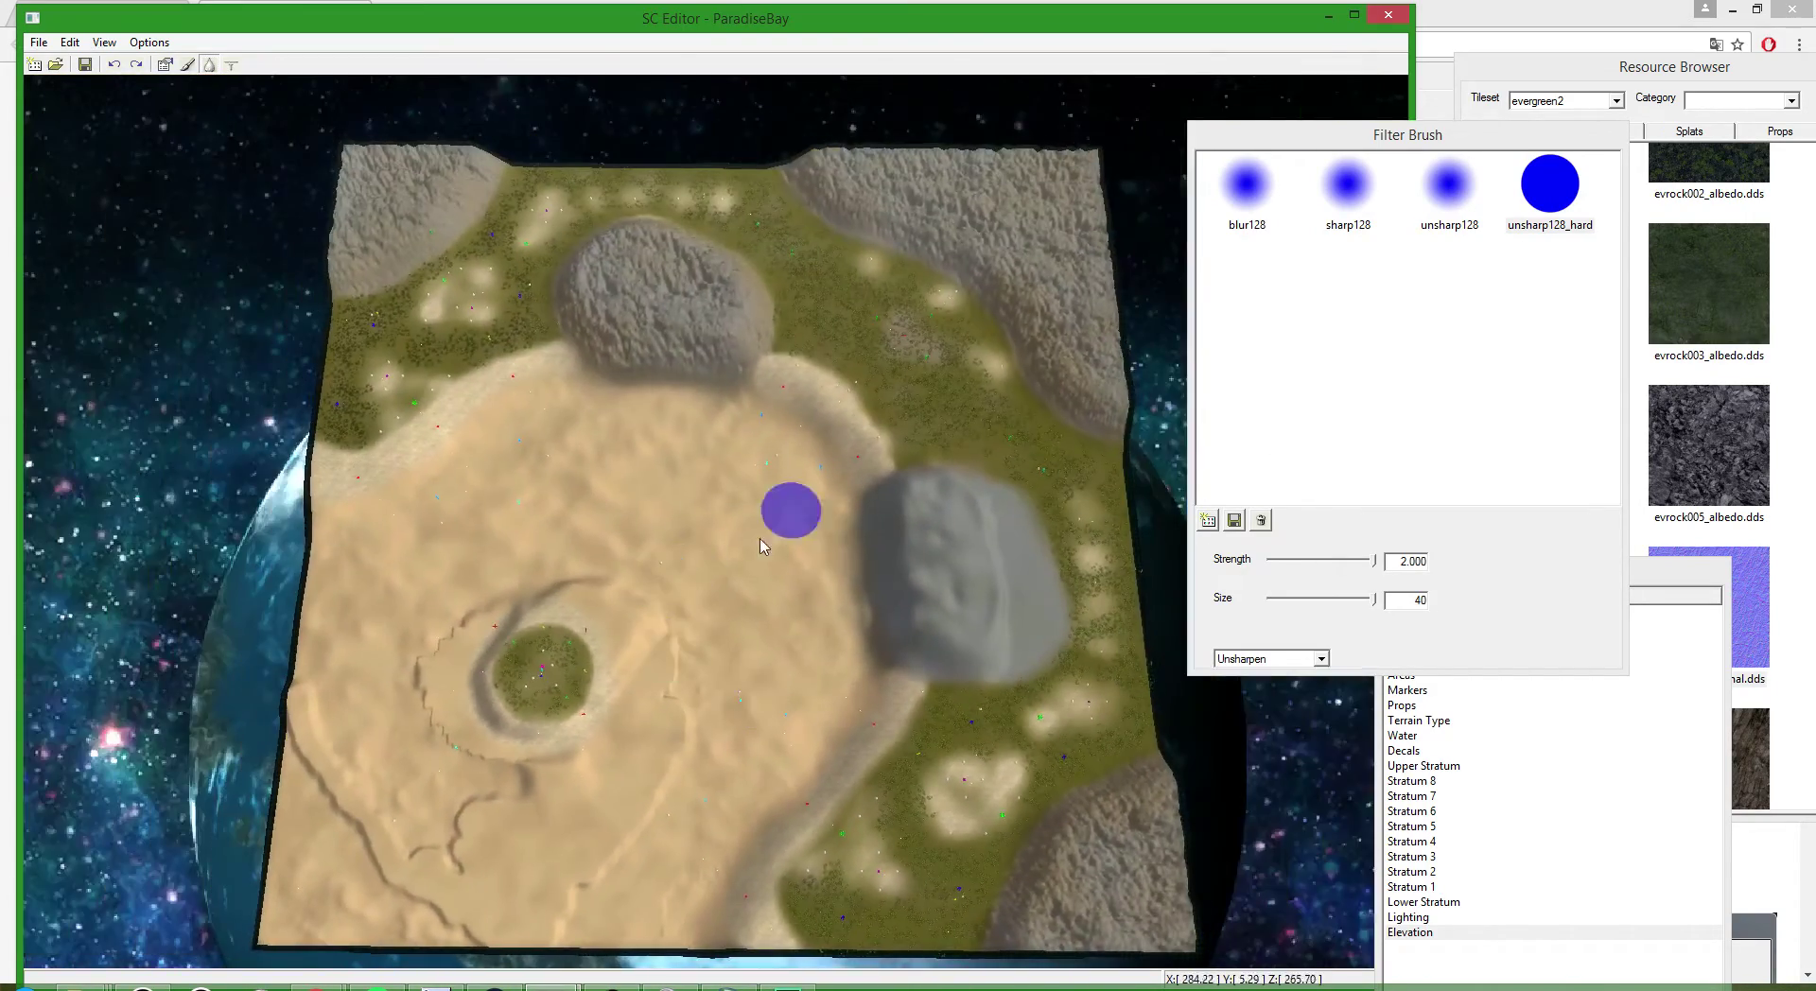
pyautogui.scroll(5, 667, 750)
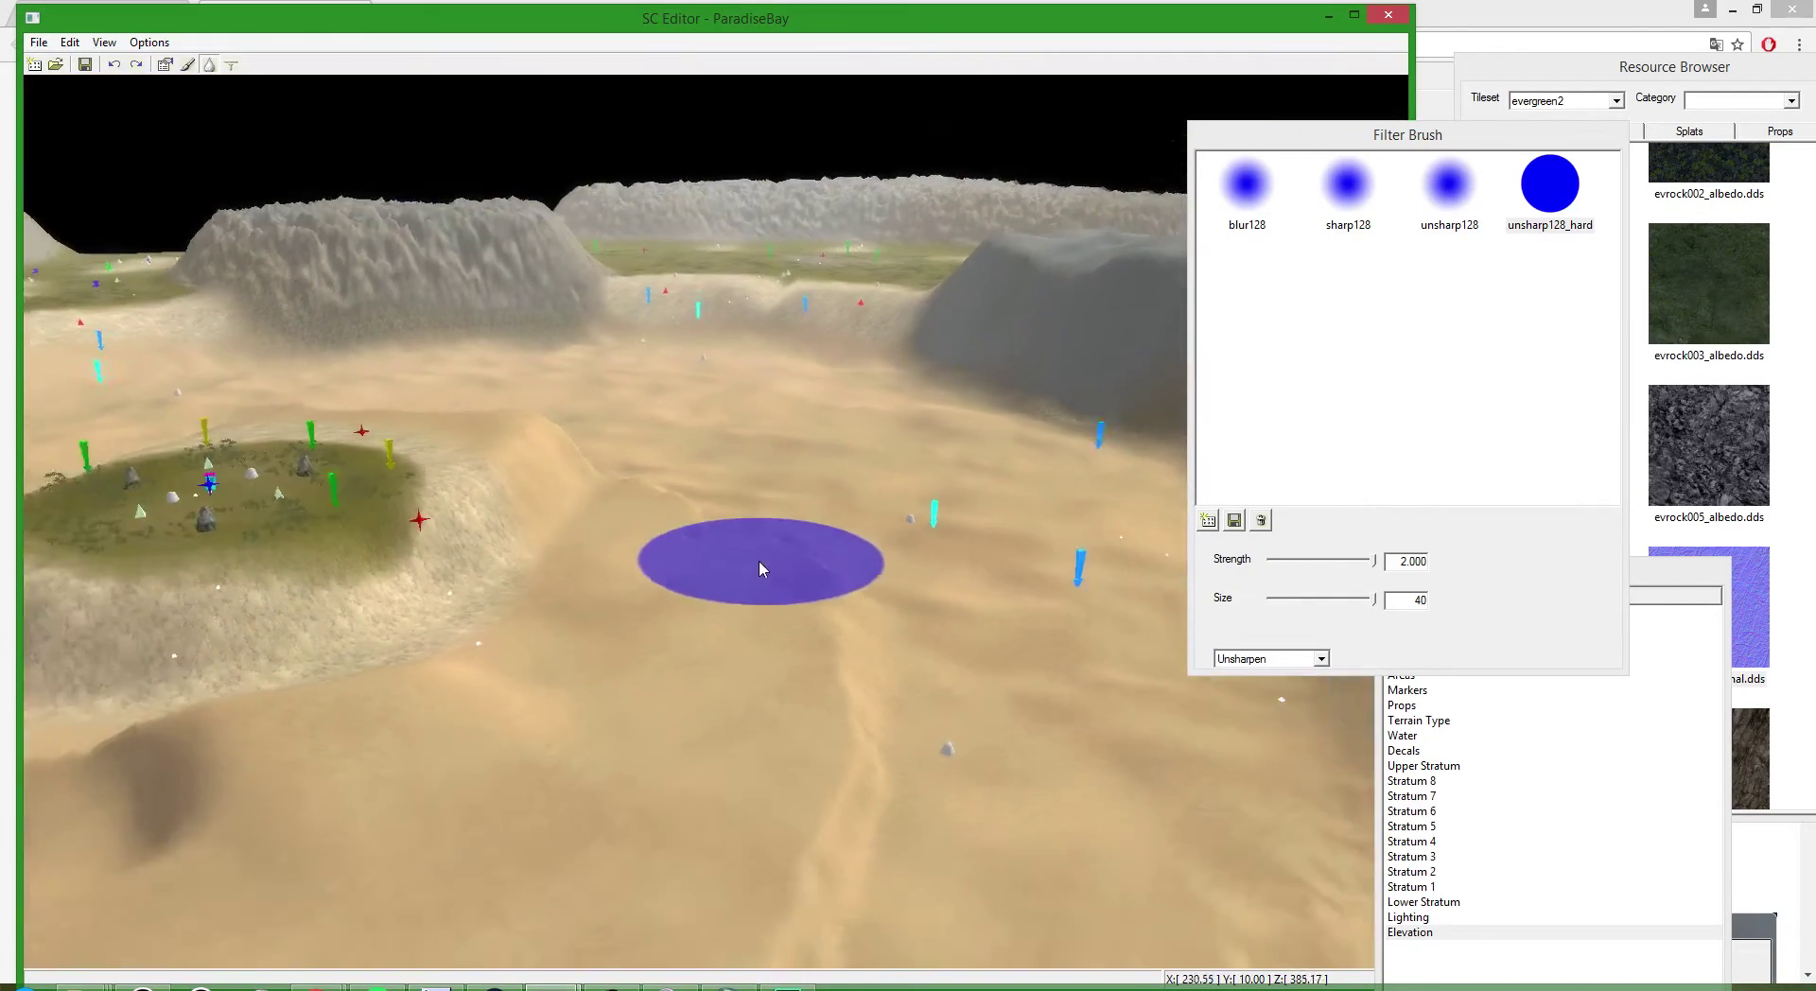
pyautogui.scroll(-3, 828, 508)
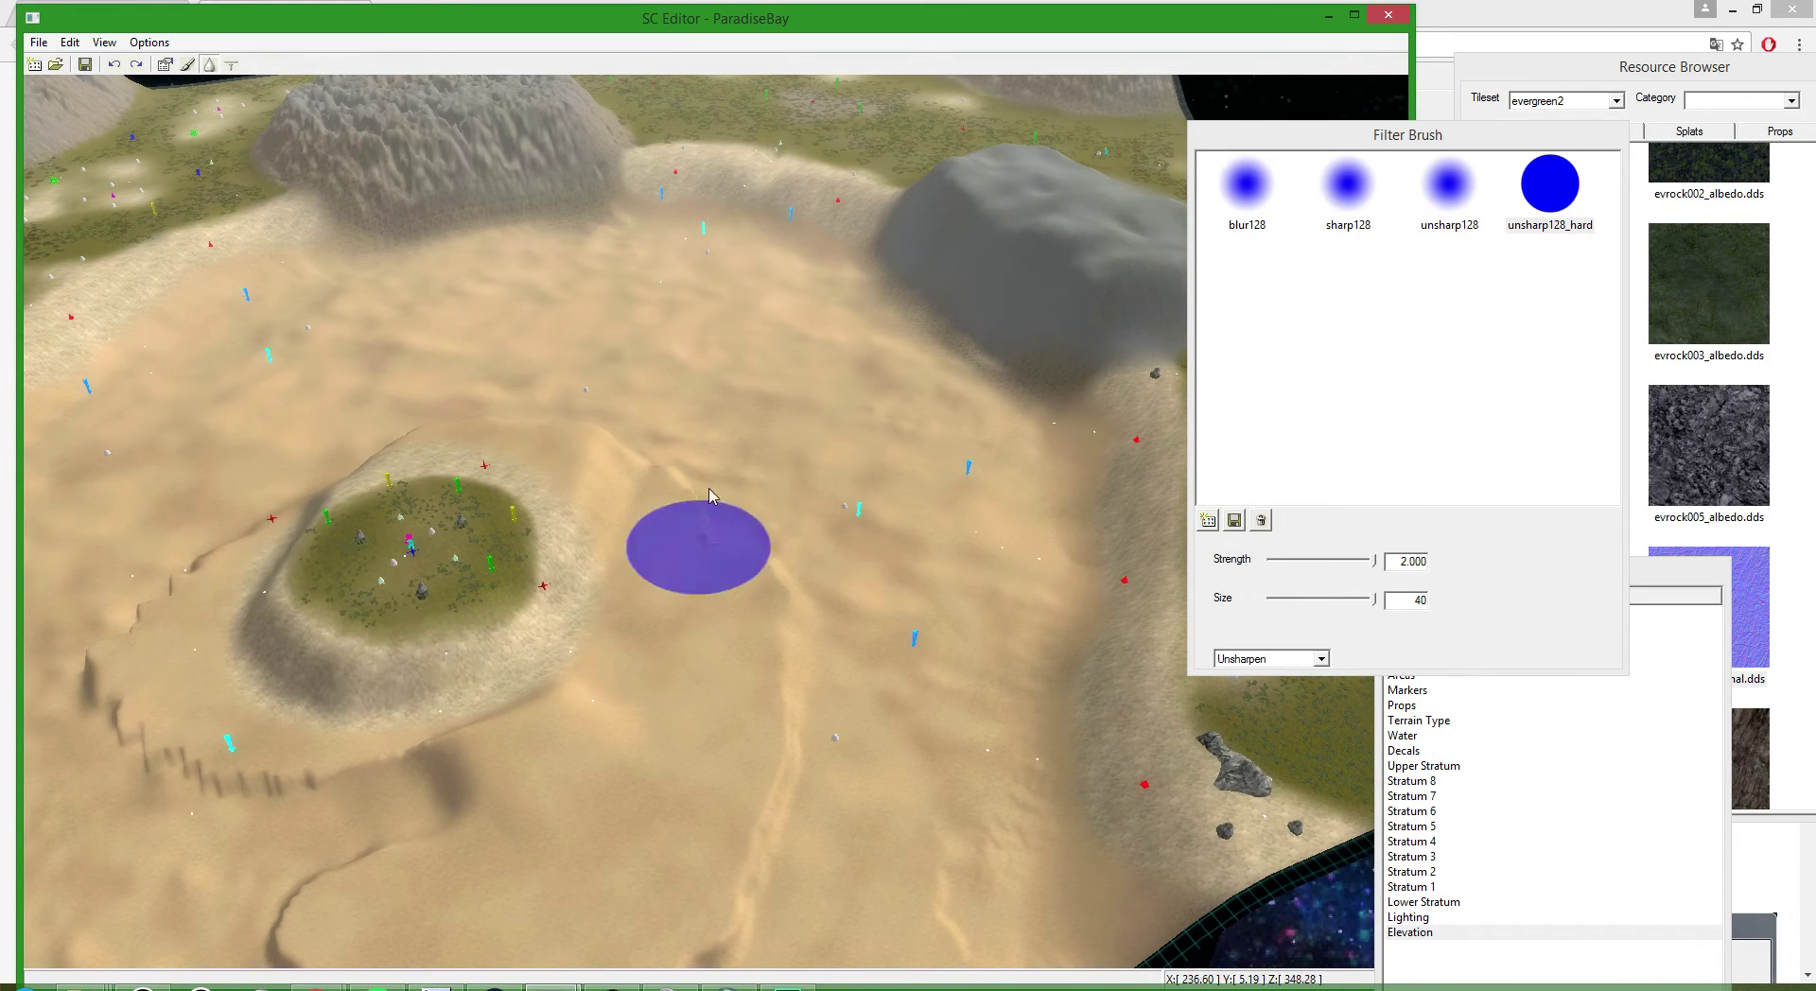
pyautogui.scroll(-3, 881, 512)
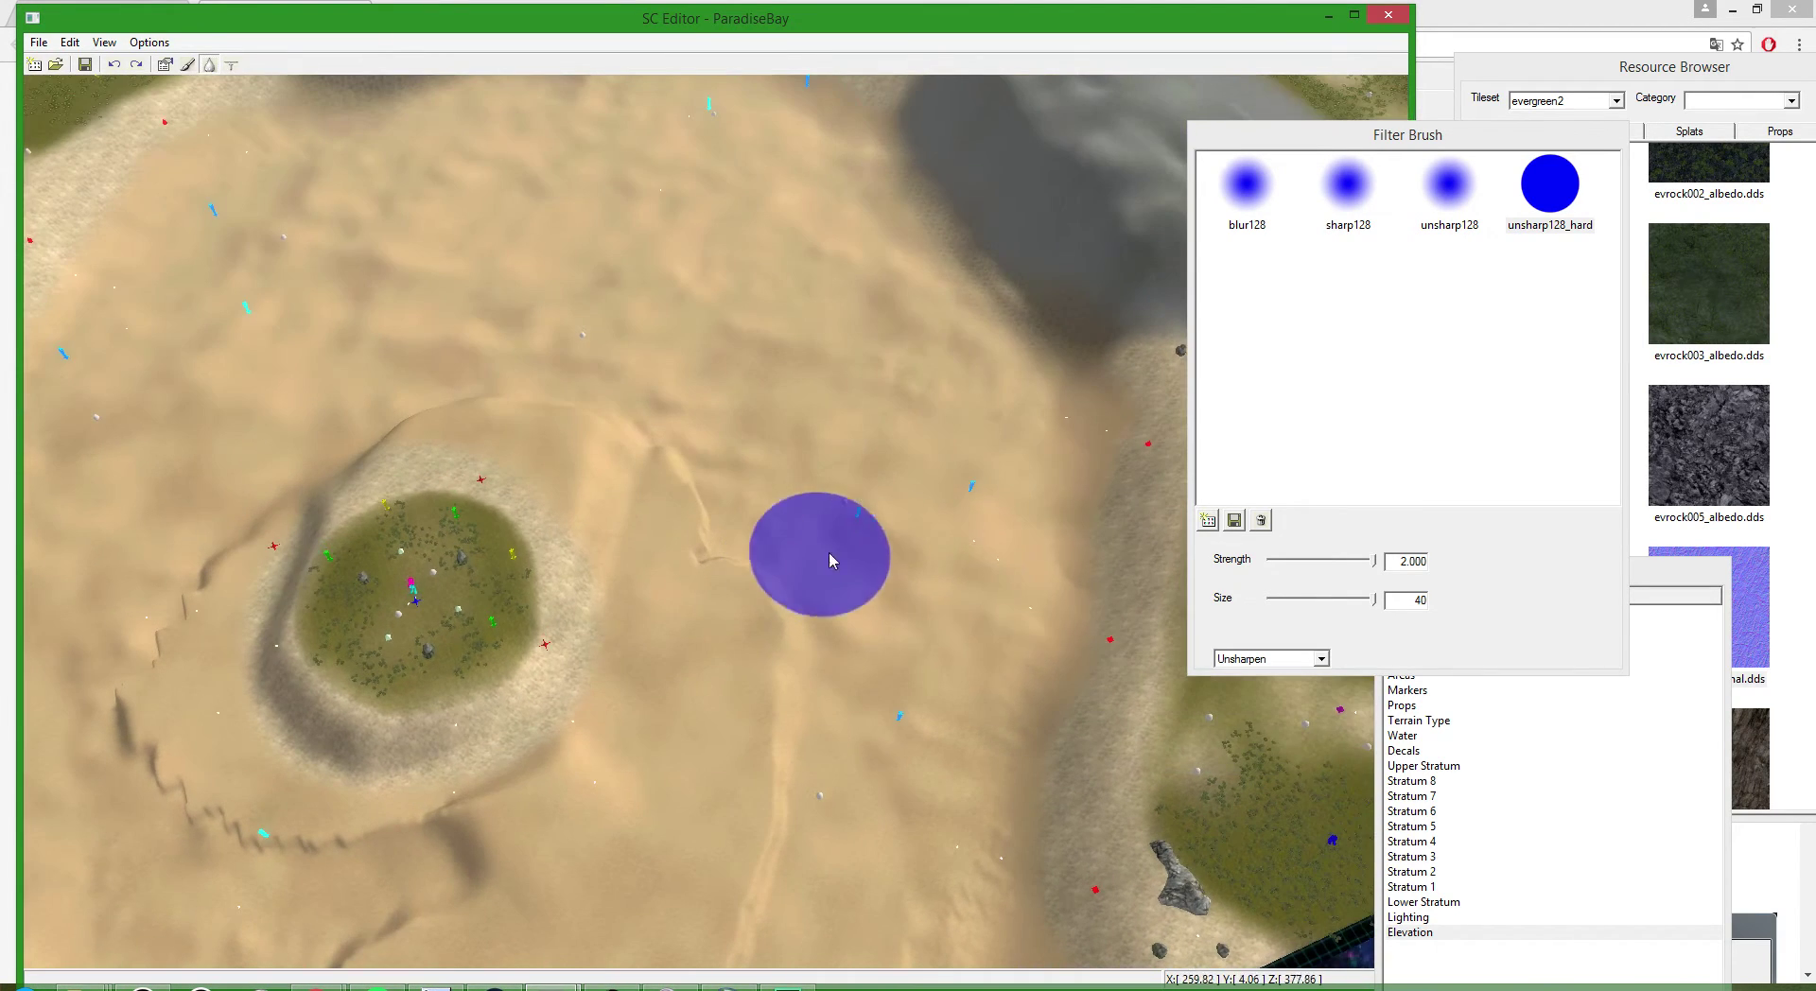
pyautogui.scroll(-5, 782, 288)
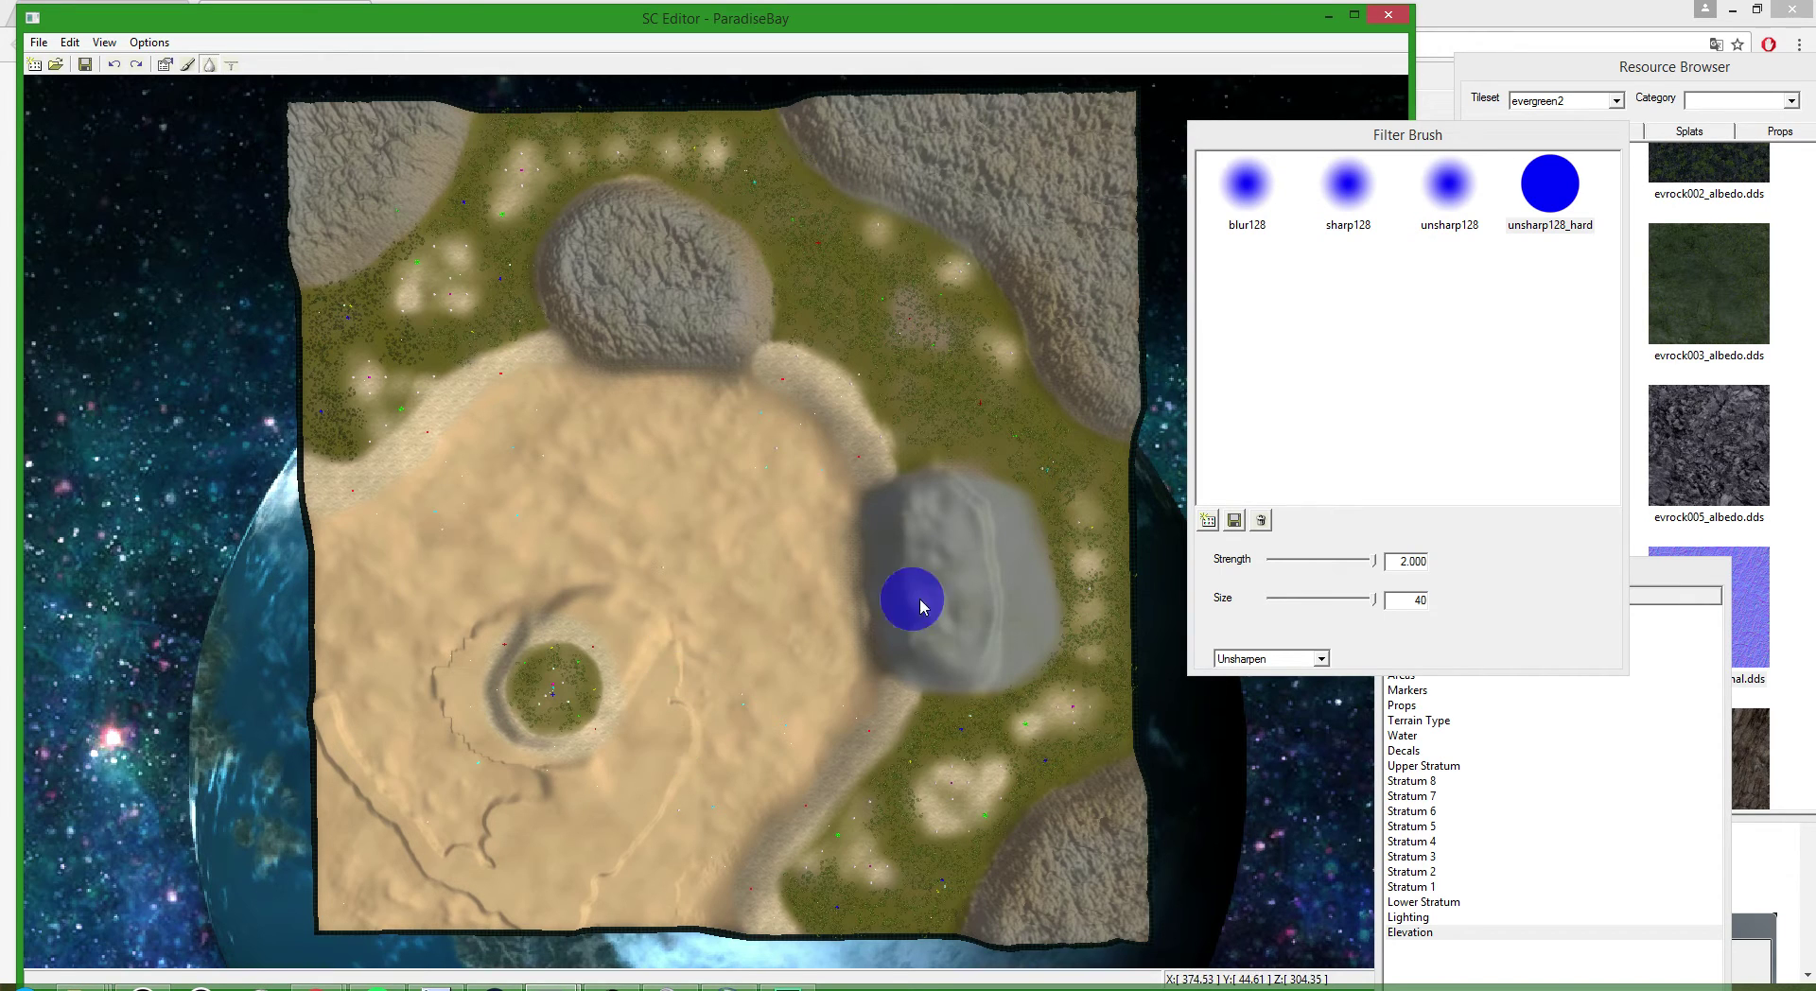
pyautogui.scroll(10, 922, 604)
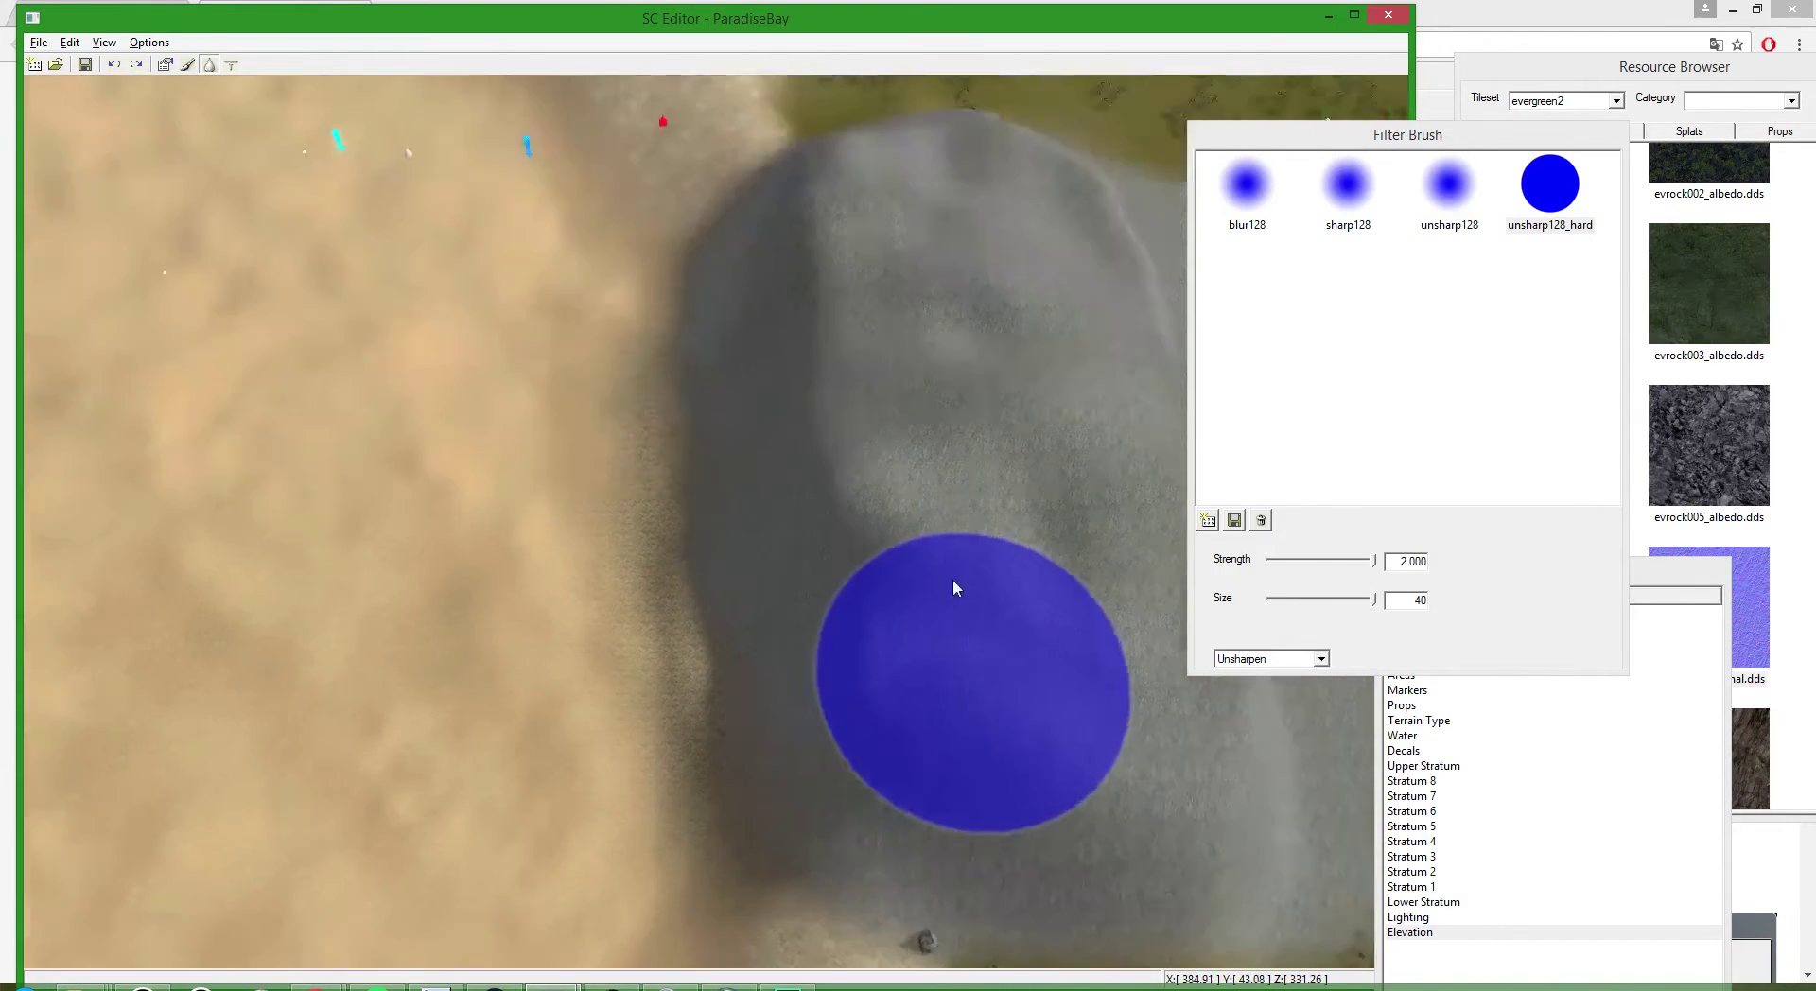
pyautogui.scroll(3, 951, 579)
pyautogui.scroll(-8, 945, 580)
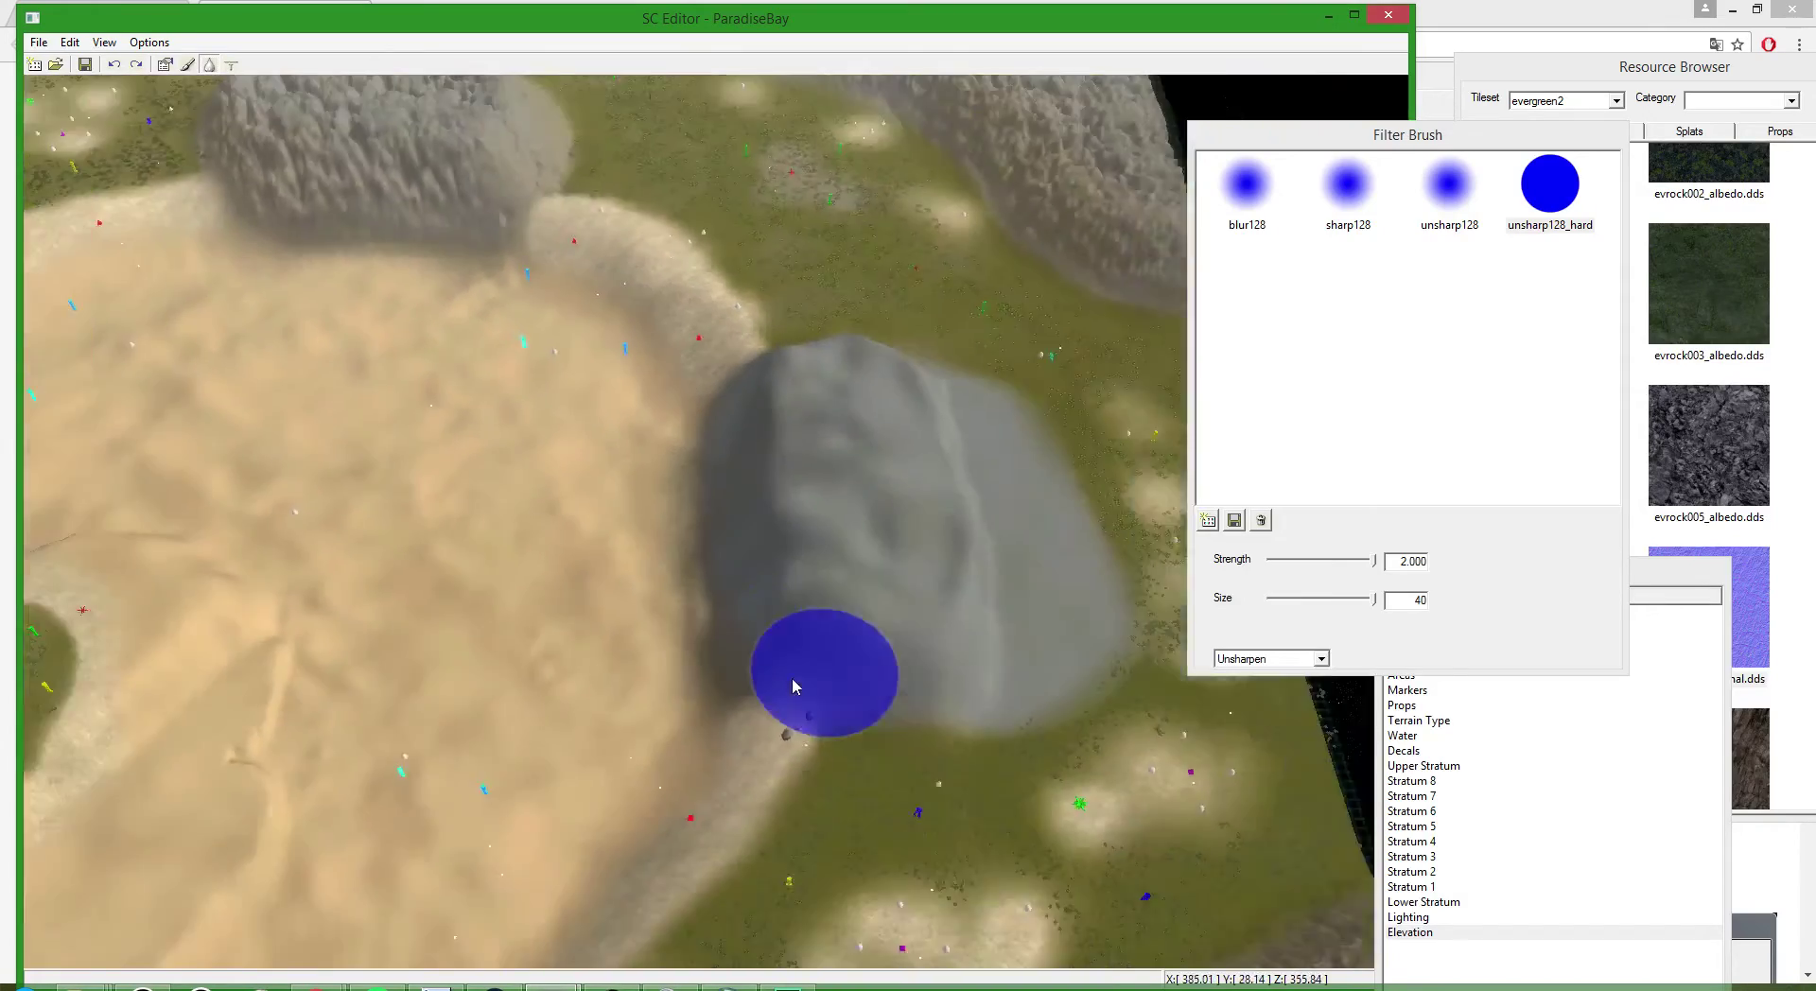
pyautogui.scroll(-8, 794, 686)
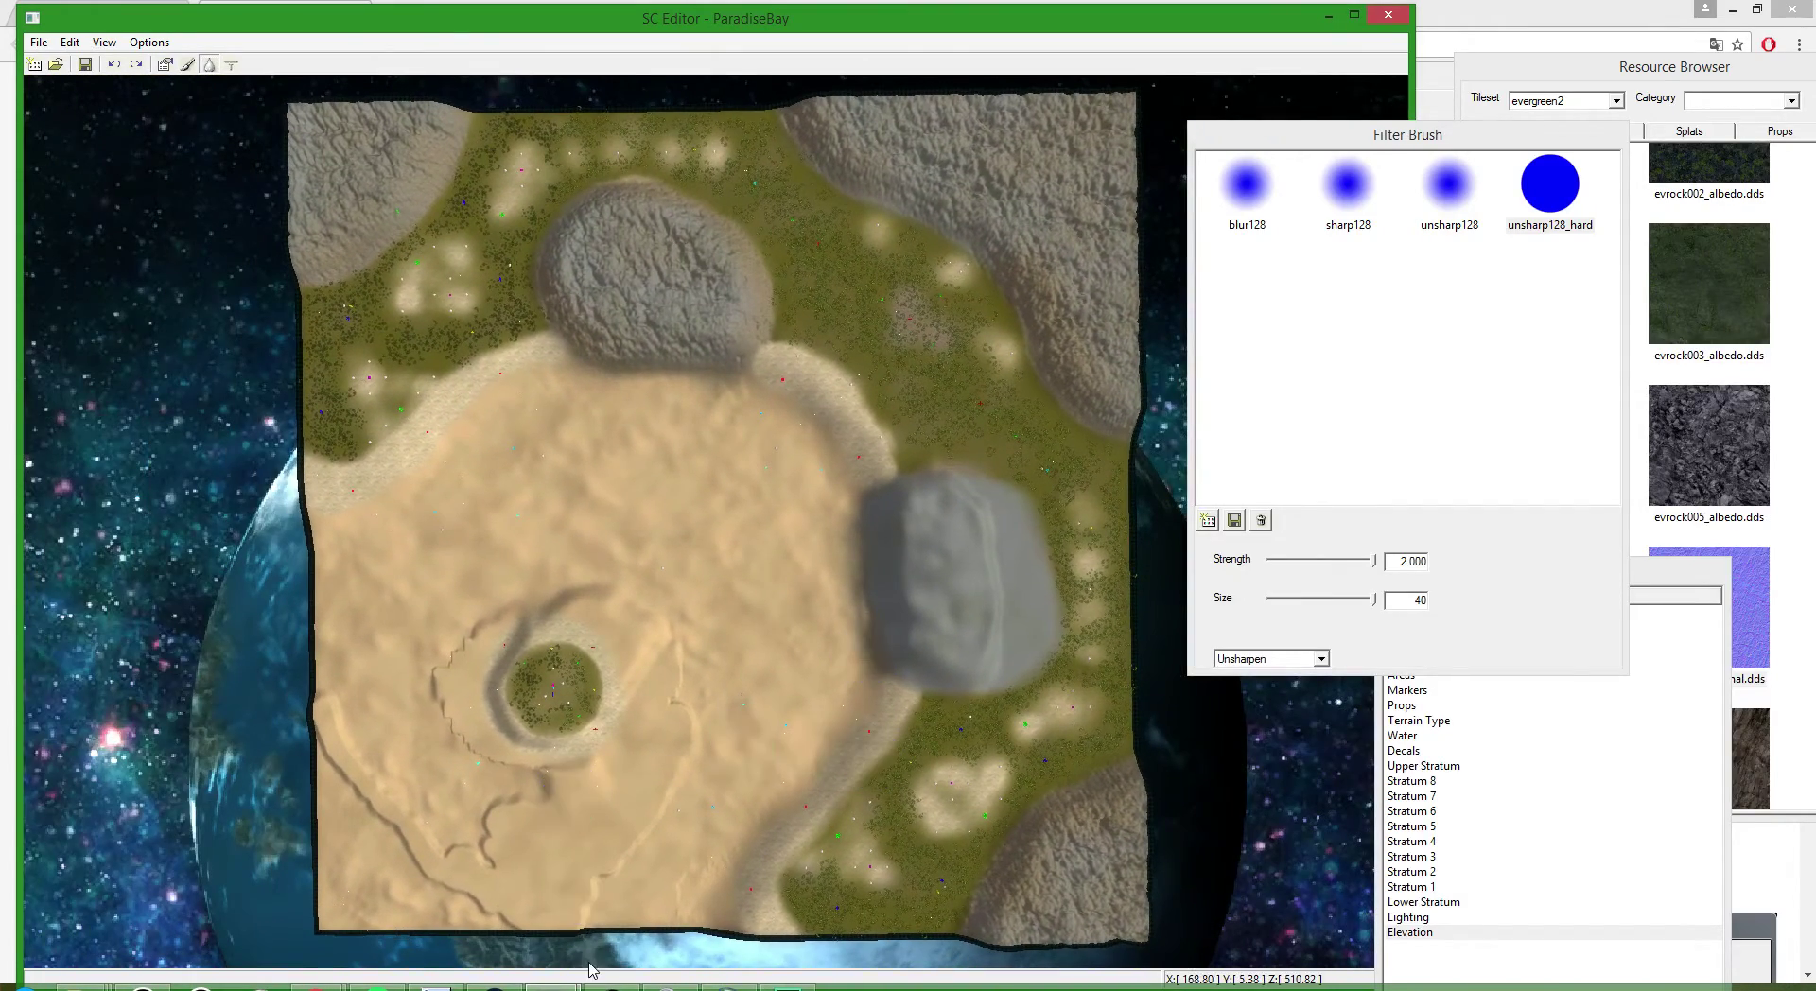
pyautogui.click(611, 987)
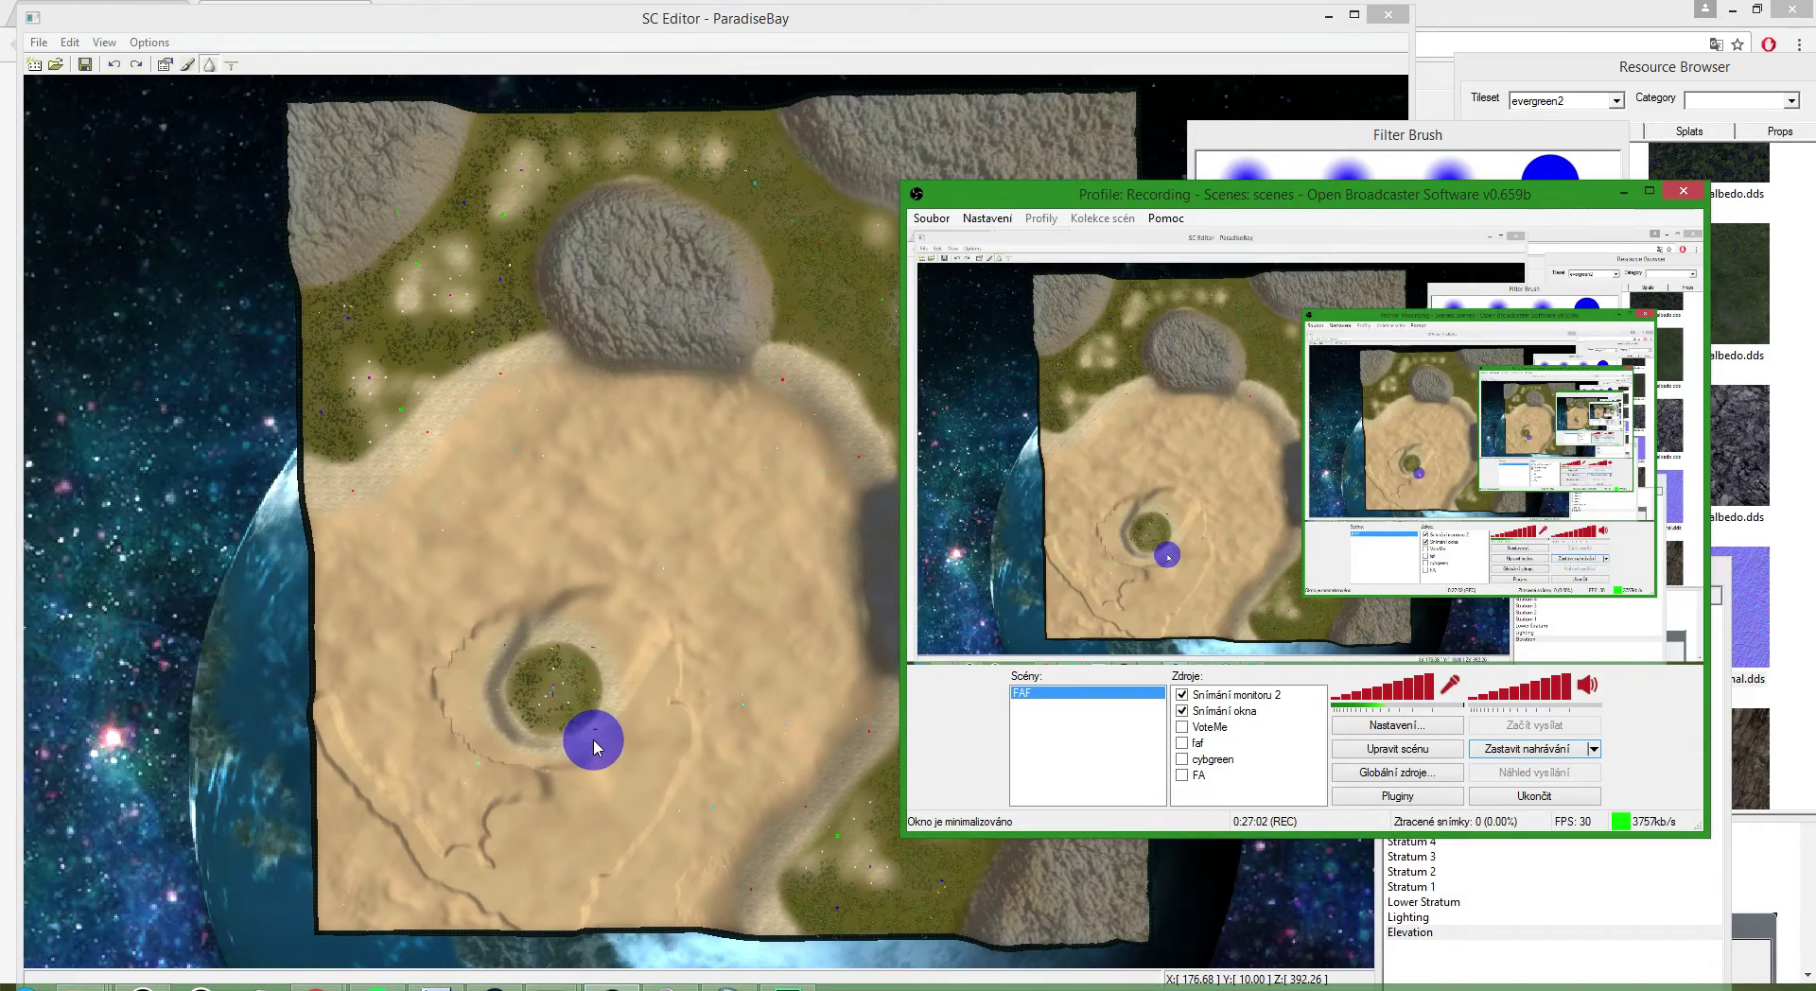
# - Smooth the sharp sand ridge beside the grassy hill with the unsharp128_hard filter brush at strength 2 and size 40
pyautogui.moveTo(631, 702); pyautogui.dragTo(647, 398, button='middle')
pyautogui.scroll(5, 702, 644)
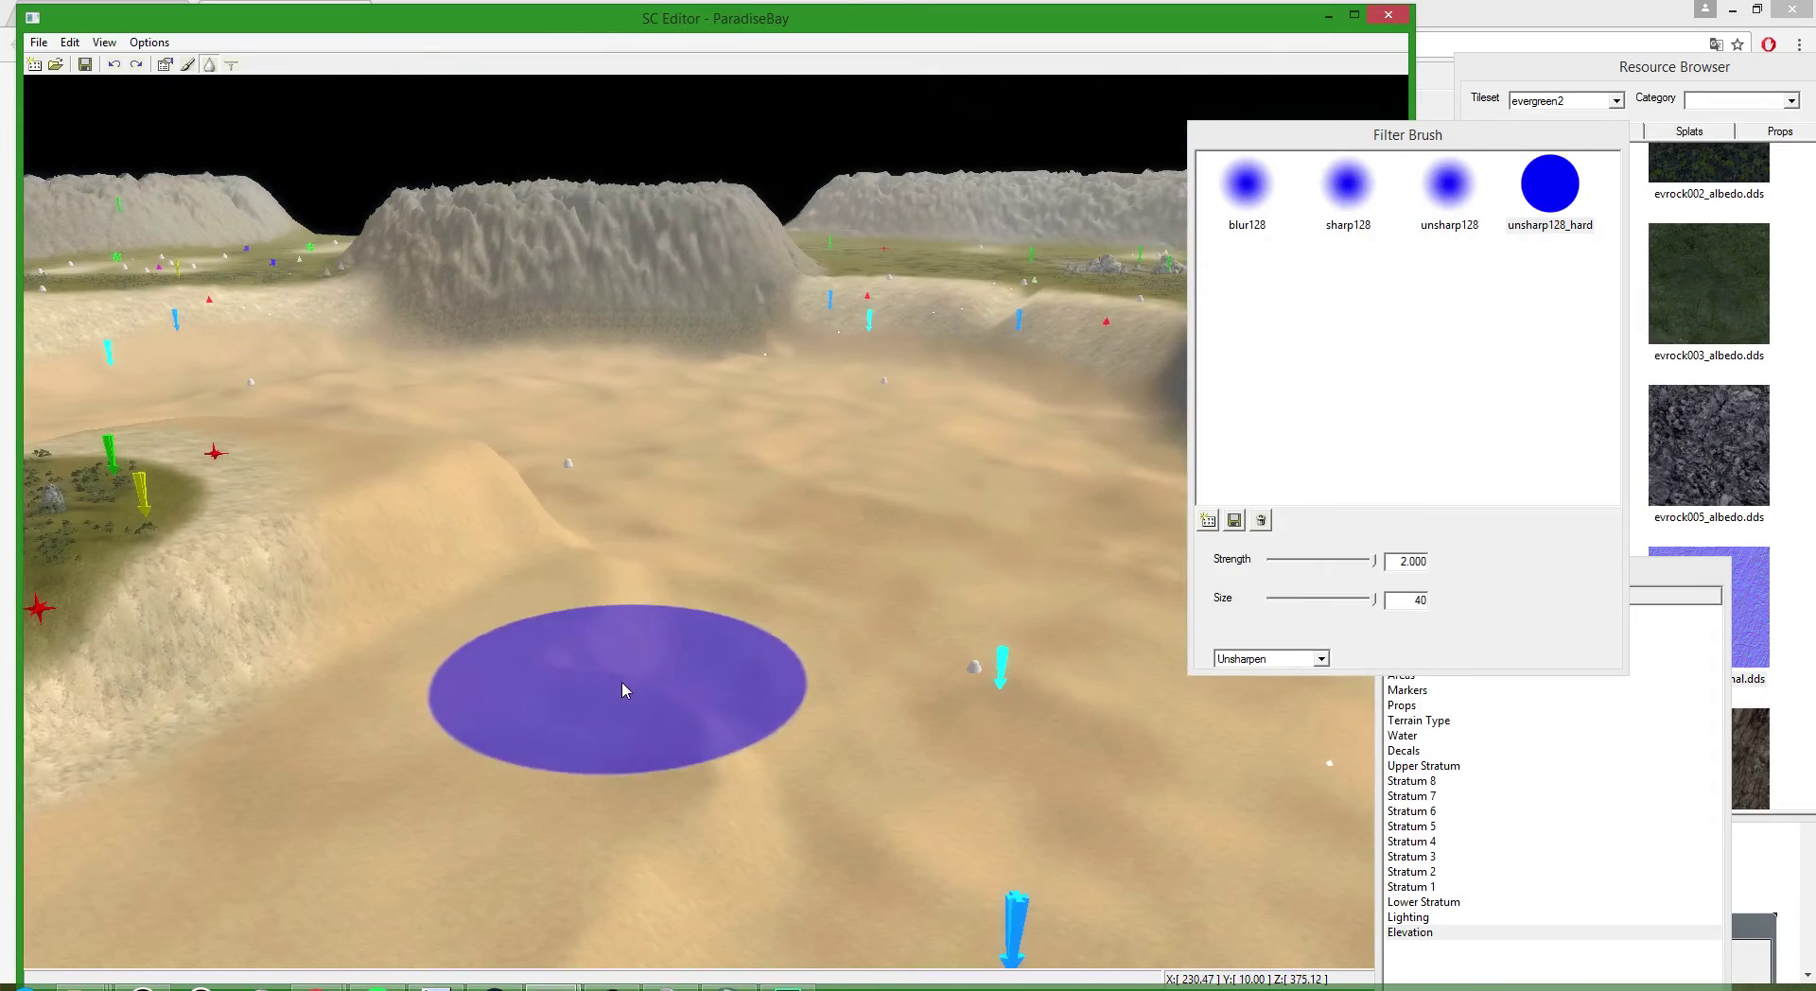
pyautogui.scroll(-4, 660, 786)
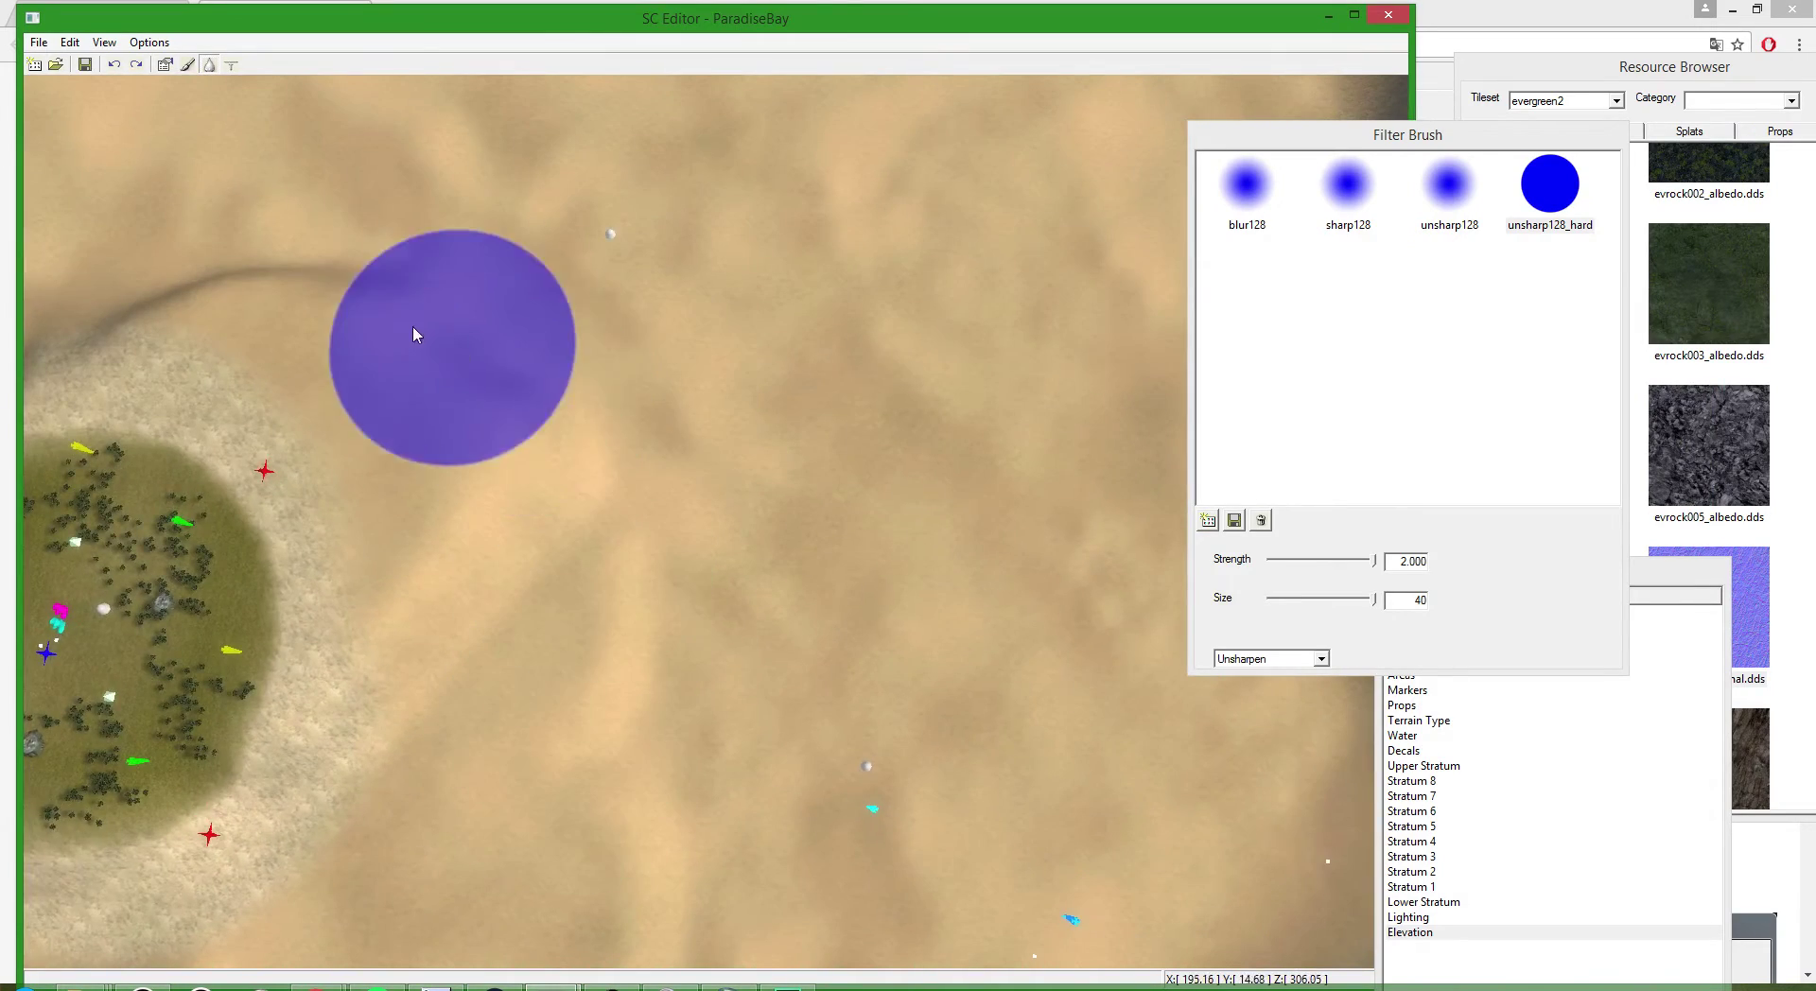
pyautogui.scroll(-3, 756, 511)
pyautogui.scroll(-3, 757, 511)
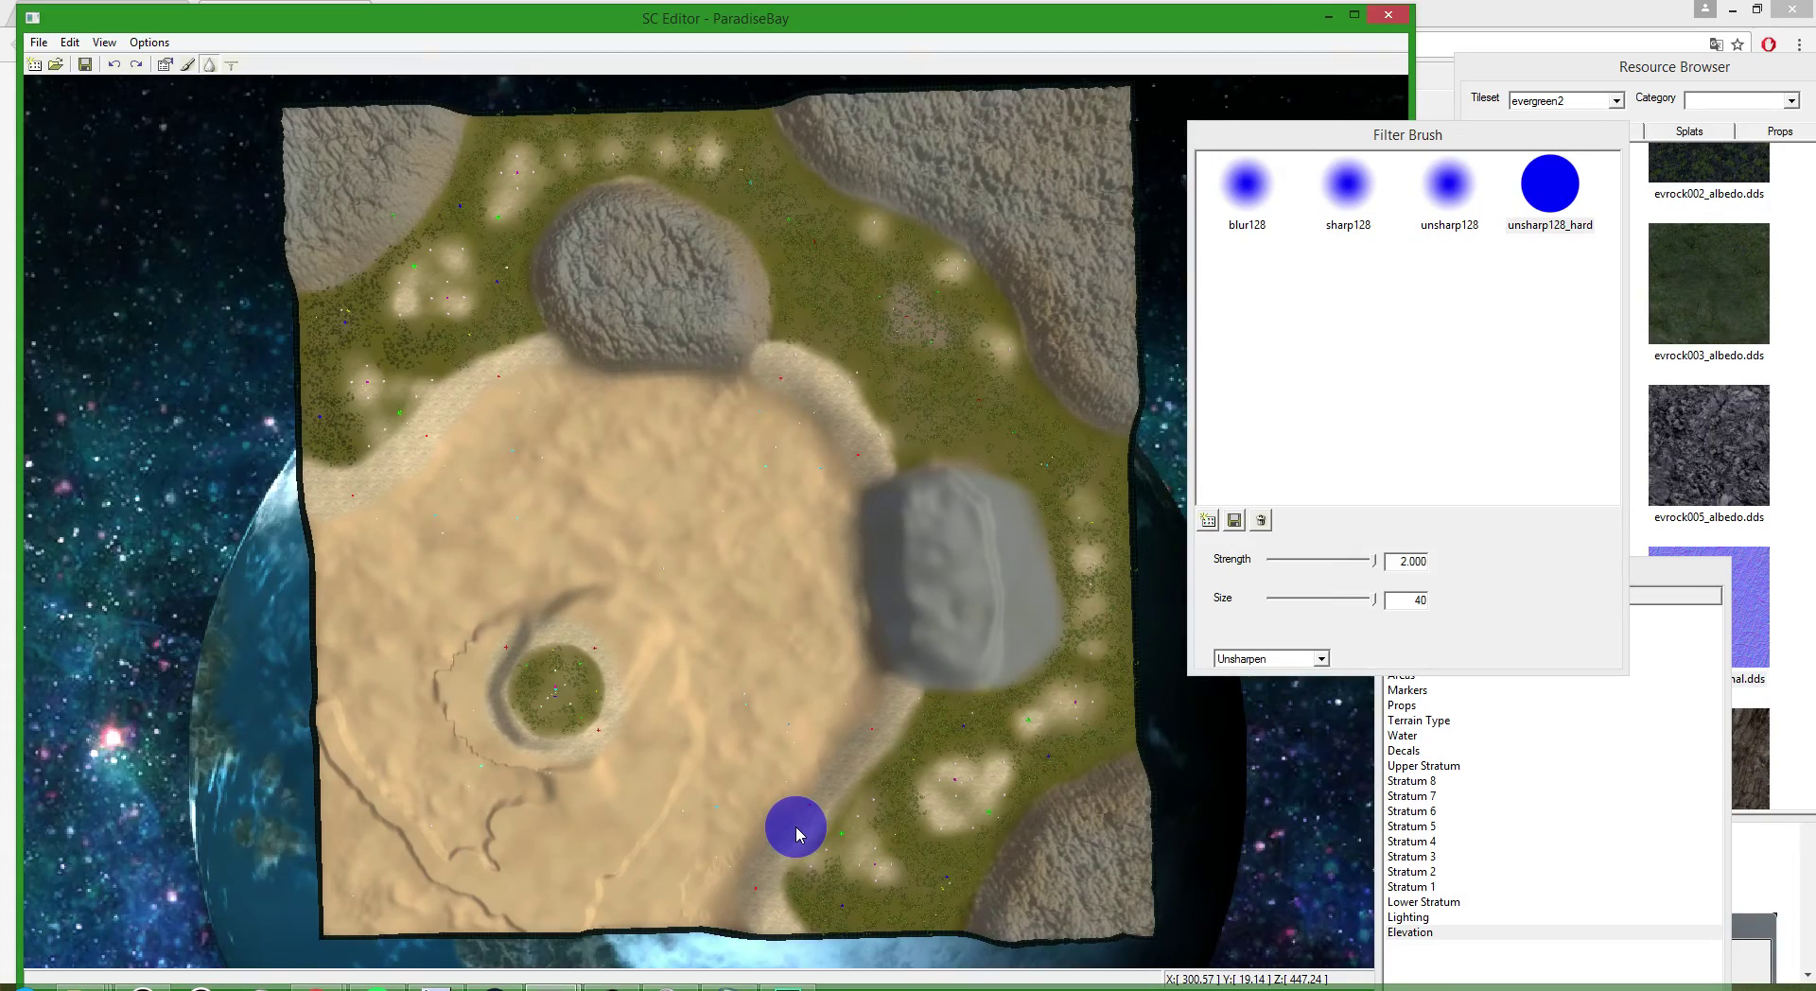
# - Inspect the surfaces of the two rock plateaus and the sandy ramp between them at close range
pyautogui.scroll(6, 855, 398)
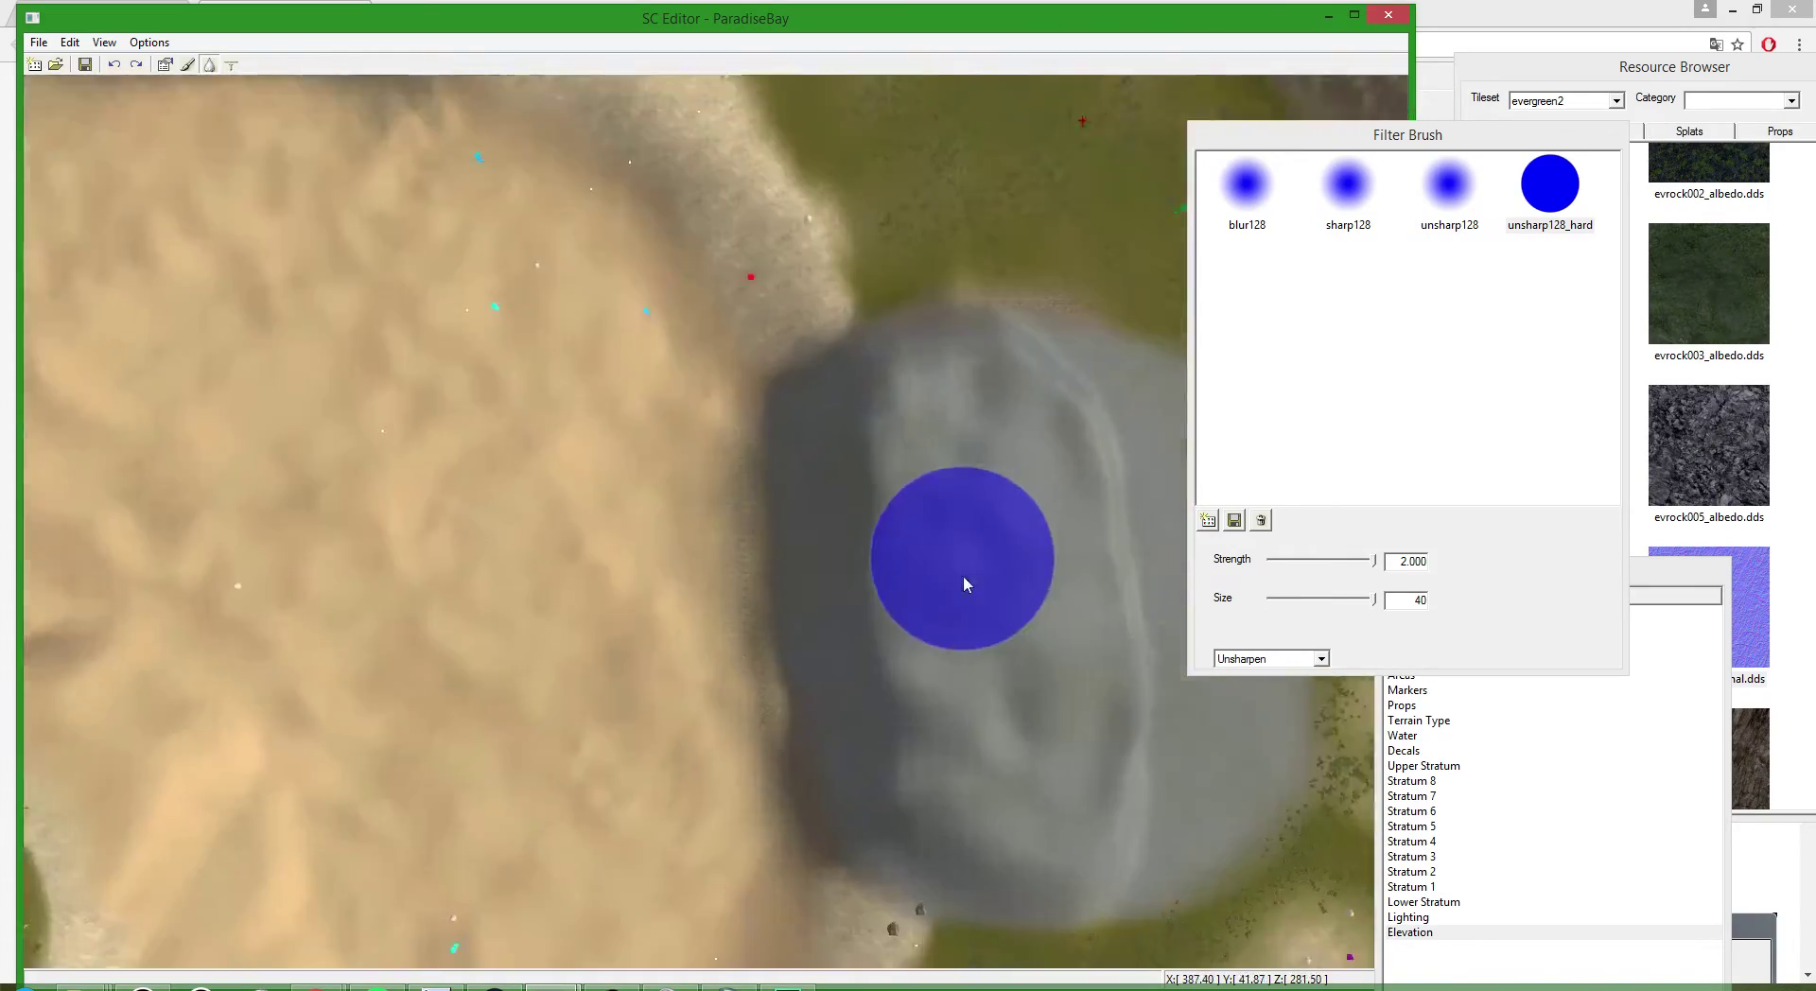
pyautogui.scroll(2, 895, 689)
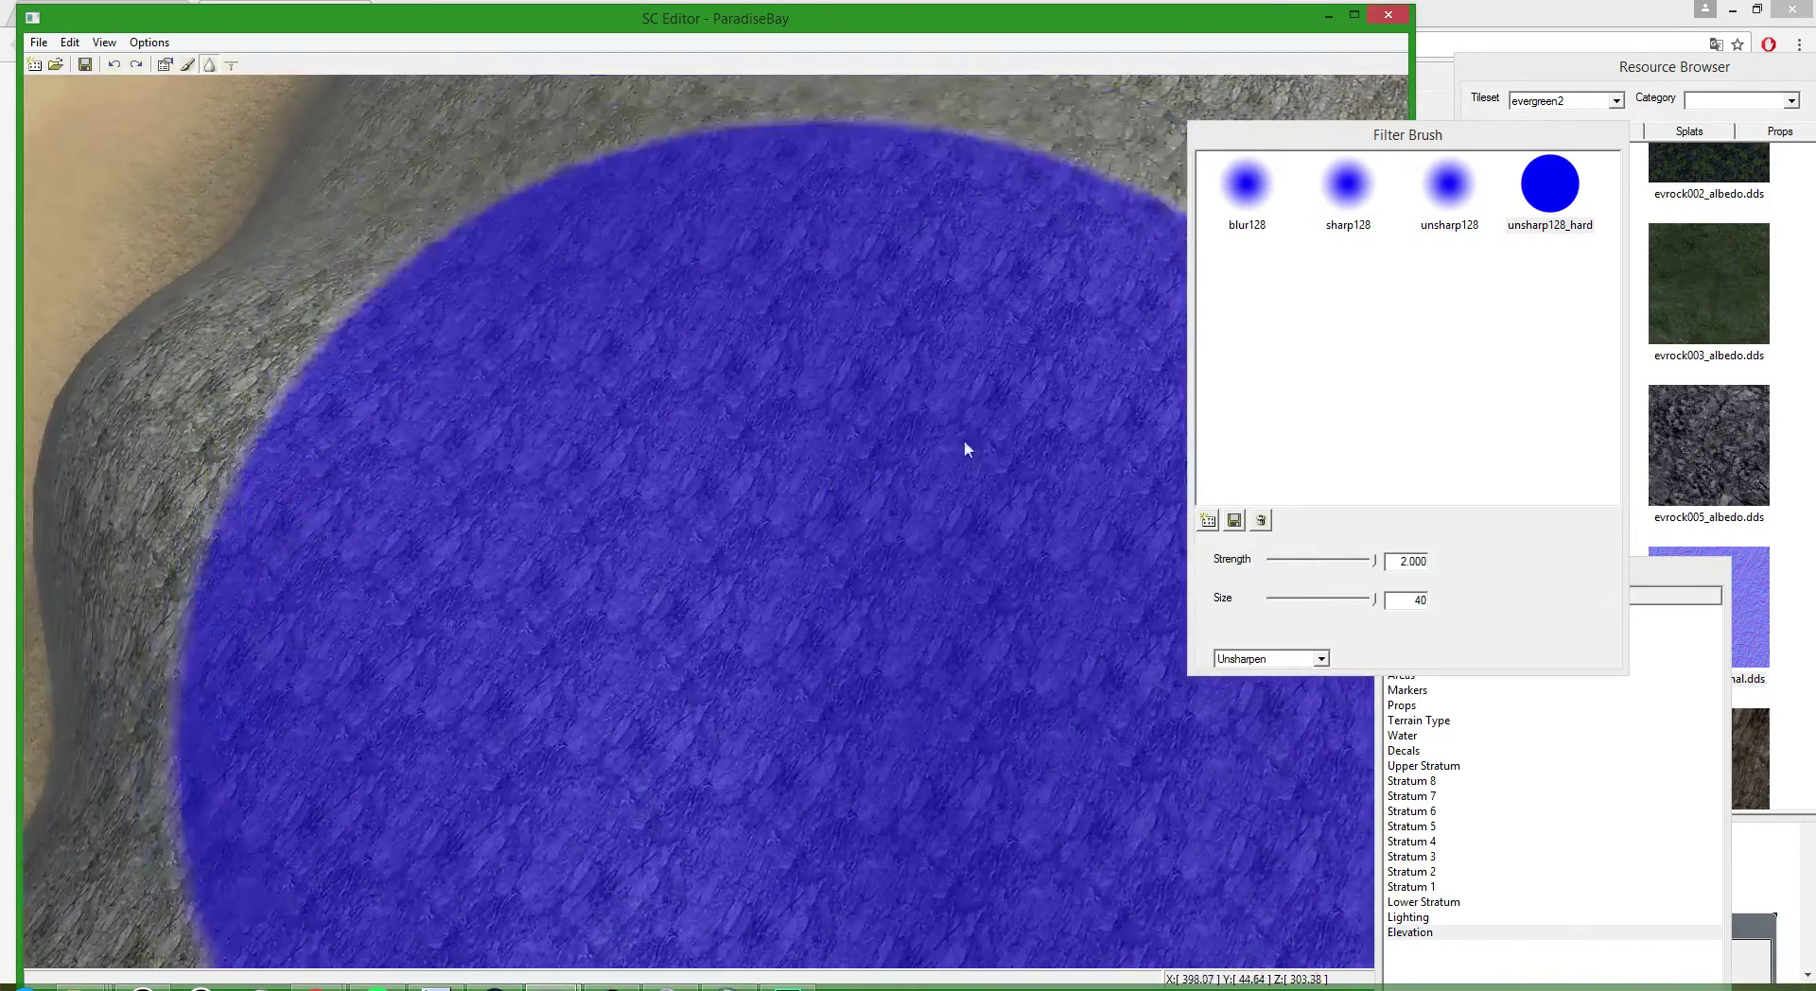
pyautogui.scroll(-6, 965, 445)
pyautogui.scroll(6, 914, 546)
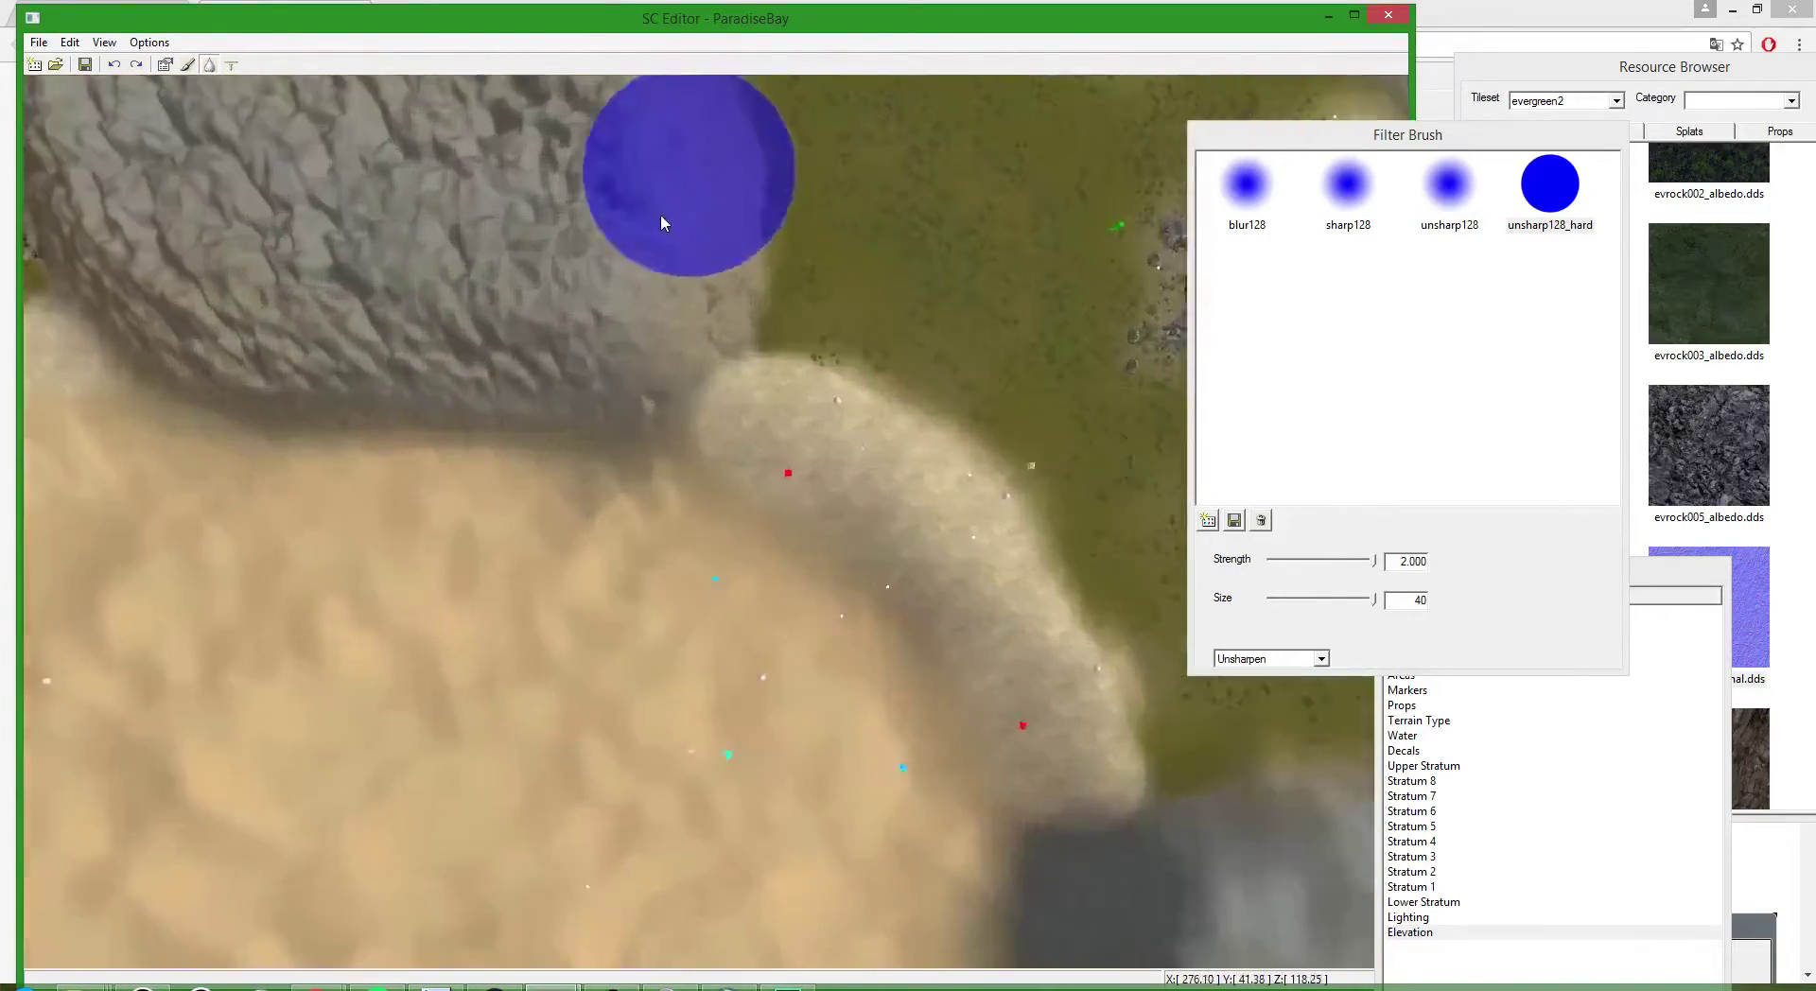
pyautogui.scroll(-8, 635, 196)
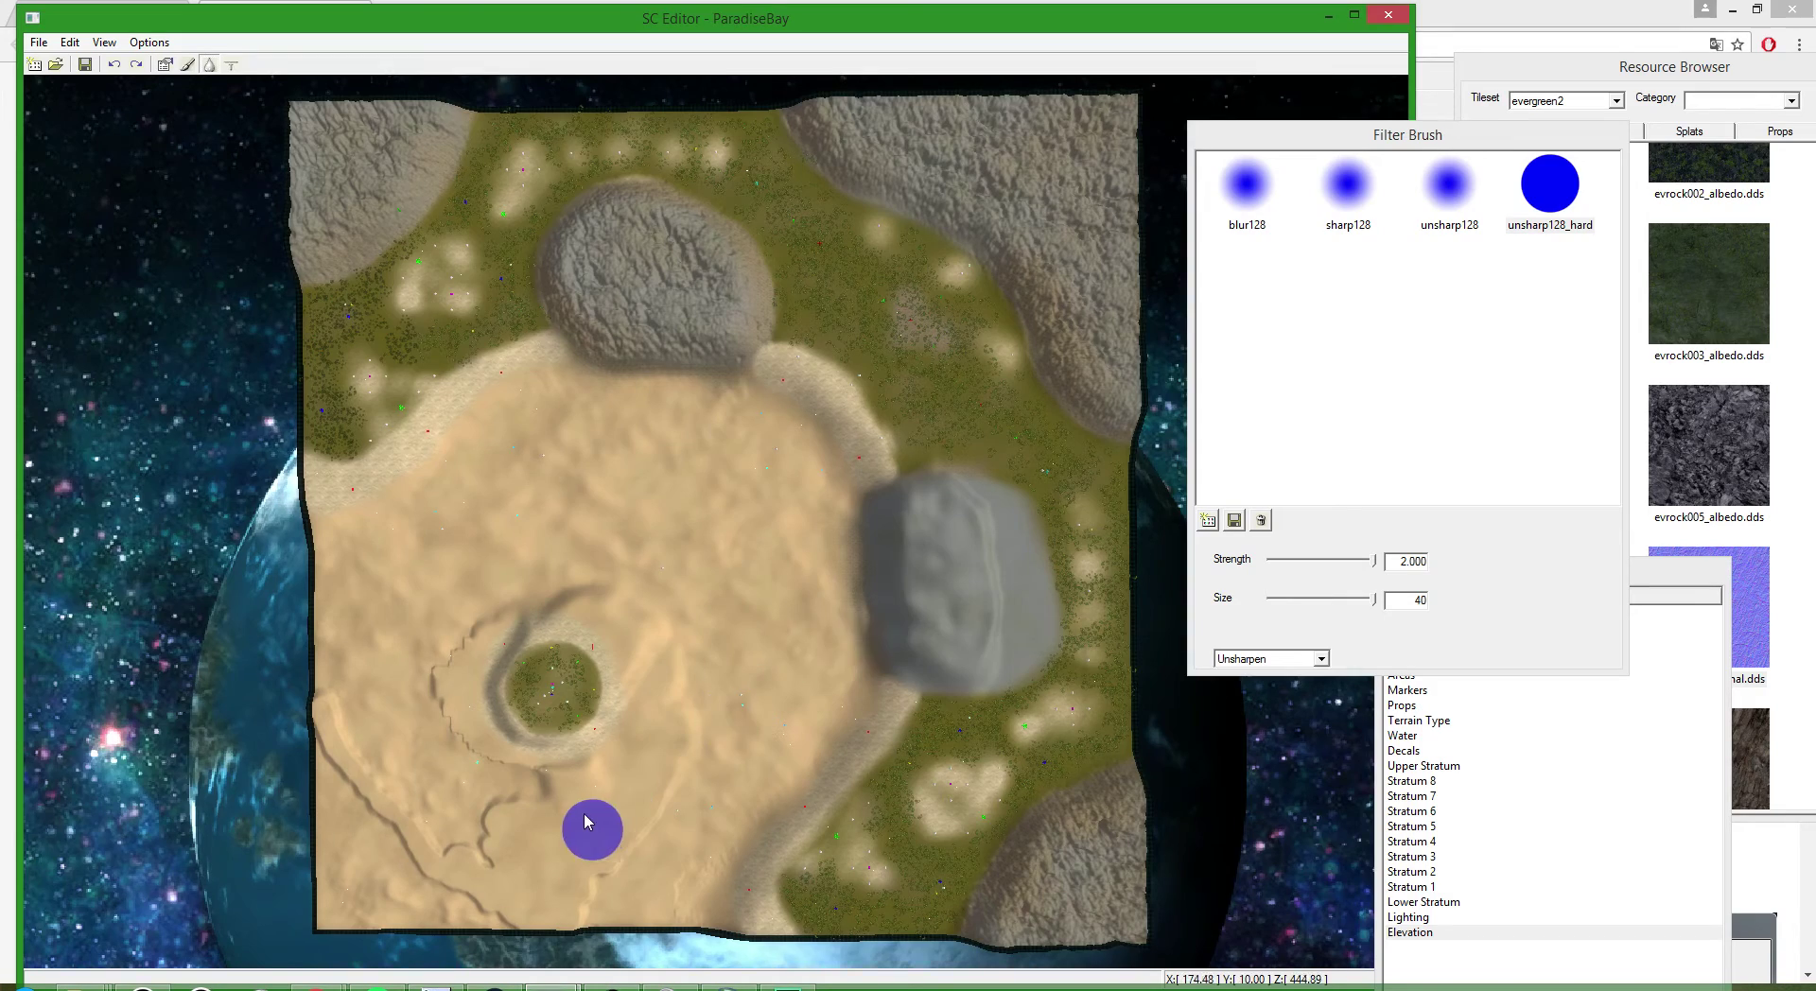
# - Smooth the jagged ledge curving around the grassy hill in the sandy basin with the unsharp128_hard filter brush
pyautogui.scroll(5, 587, 821)
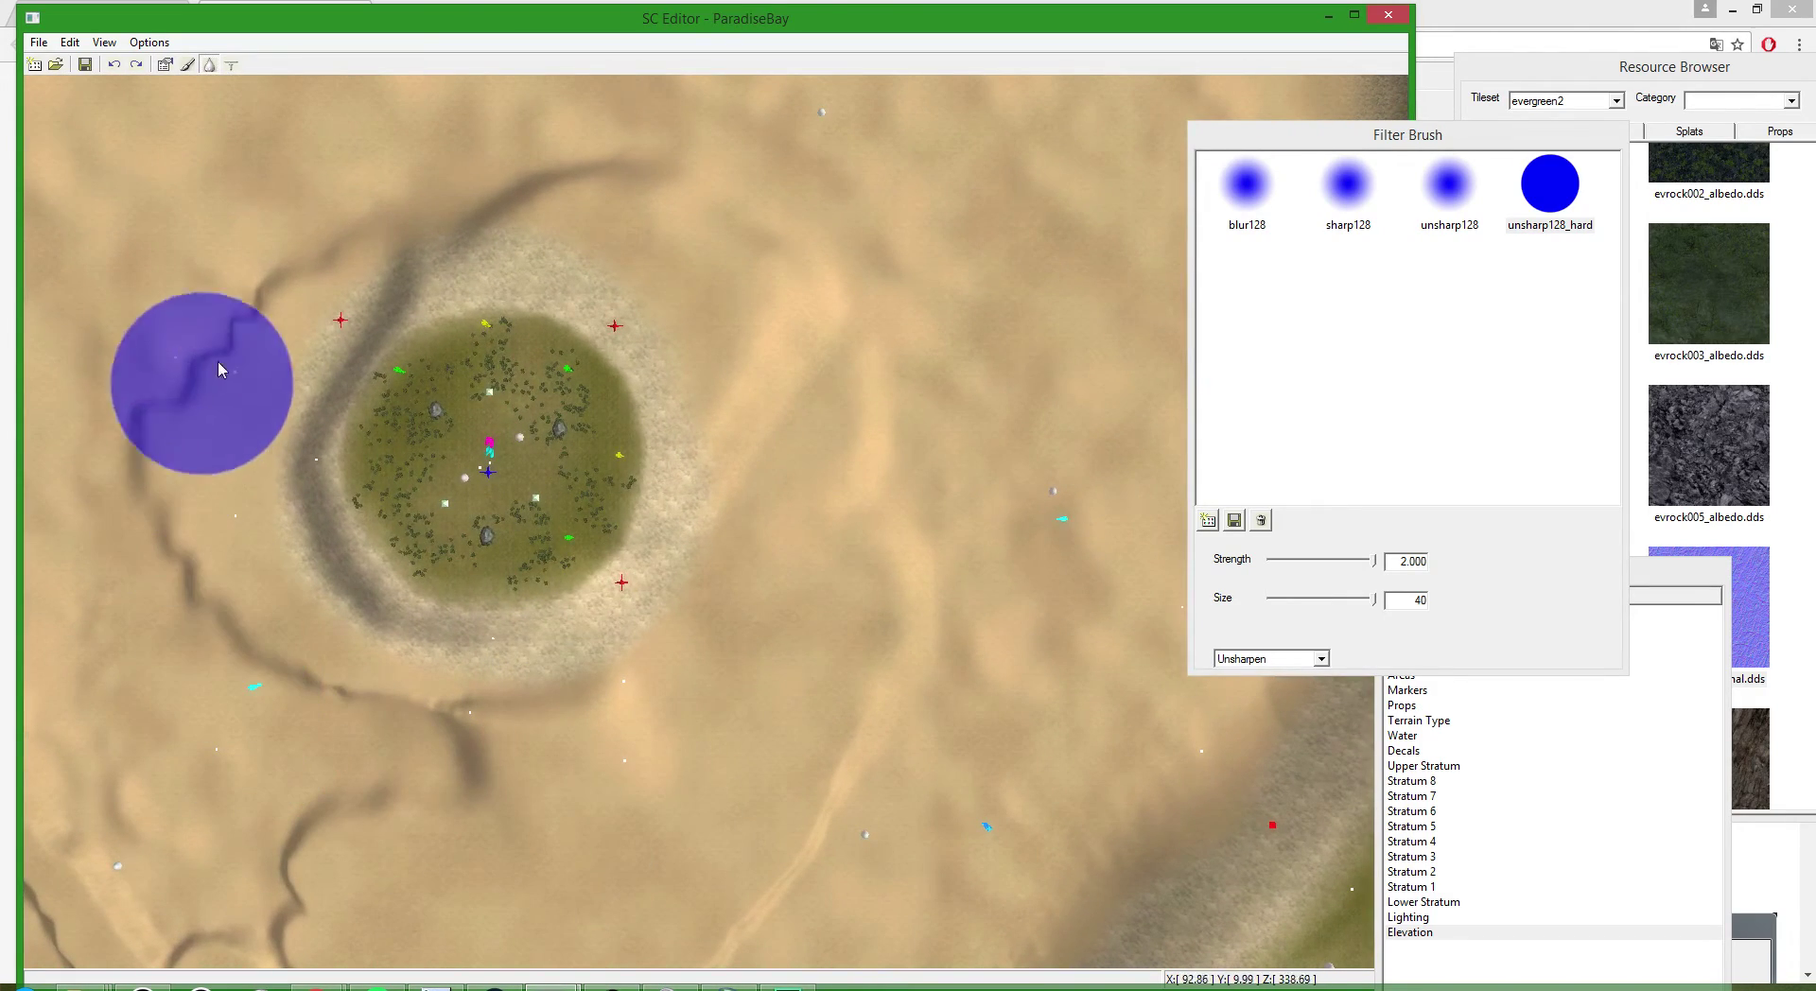
pyautogui.scroll(5, 620, 570)
pyautogui.scroll(-1, 609, 653)
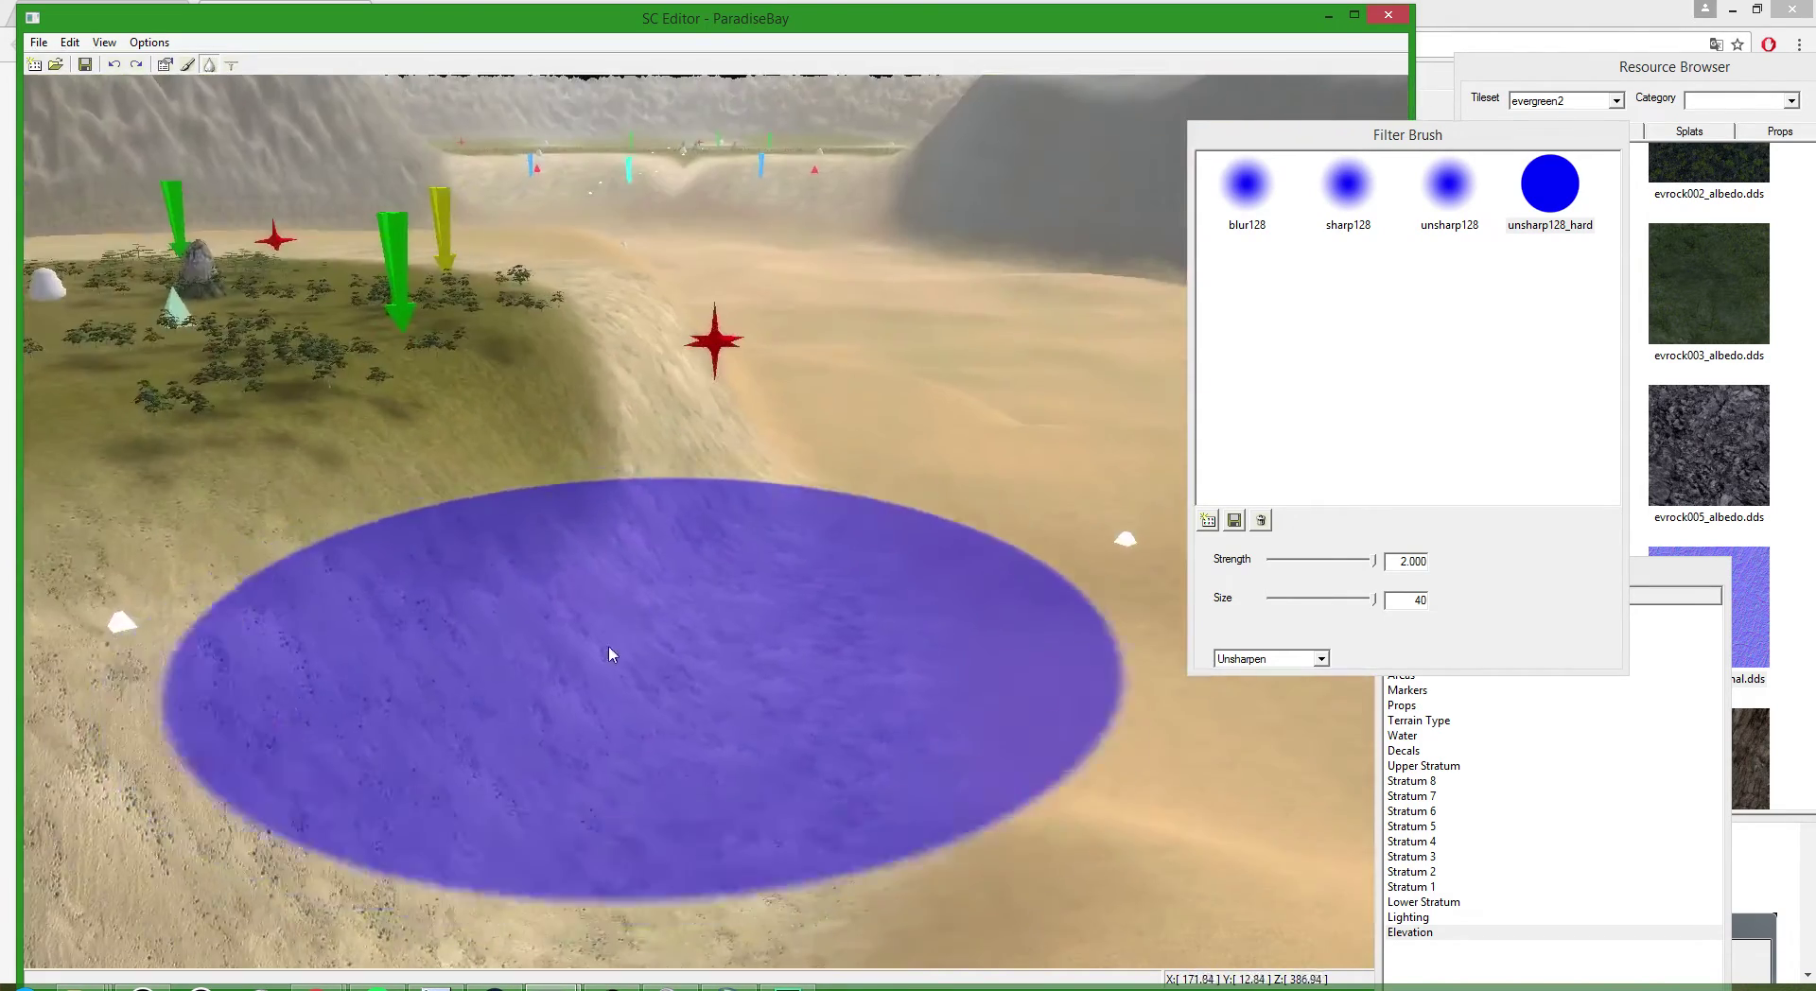
pyautogui.scroll(-3, 851, 529)
pyautogui.scroll(-5, 851, 535)
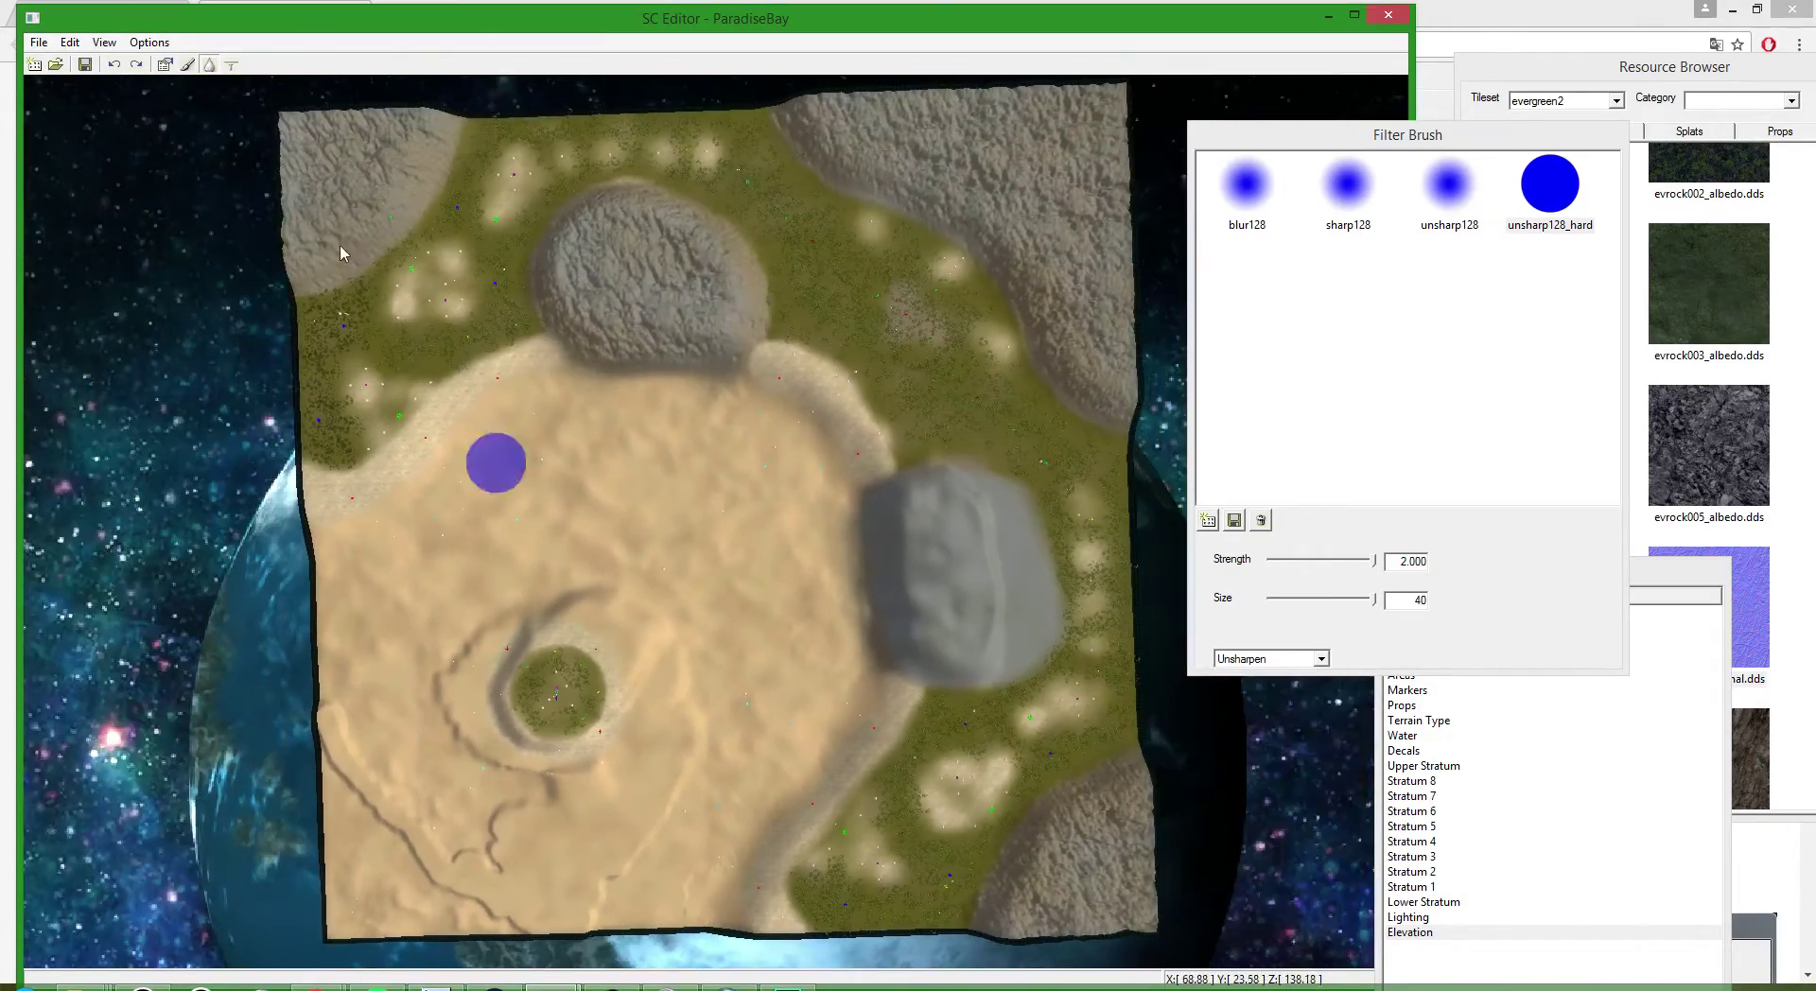
# - Switch to the Water layer, enable water in its properties and set the surface elevation to 20
pyautogui.click(192, 66)
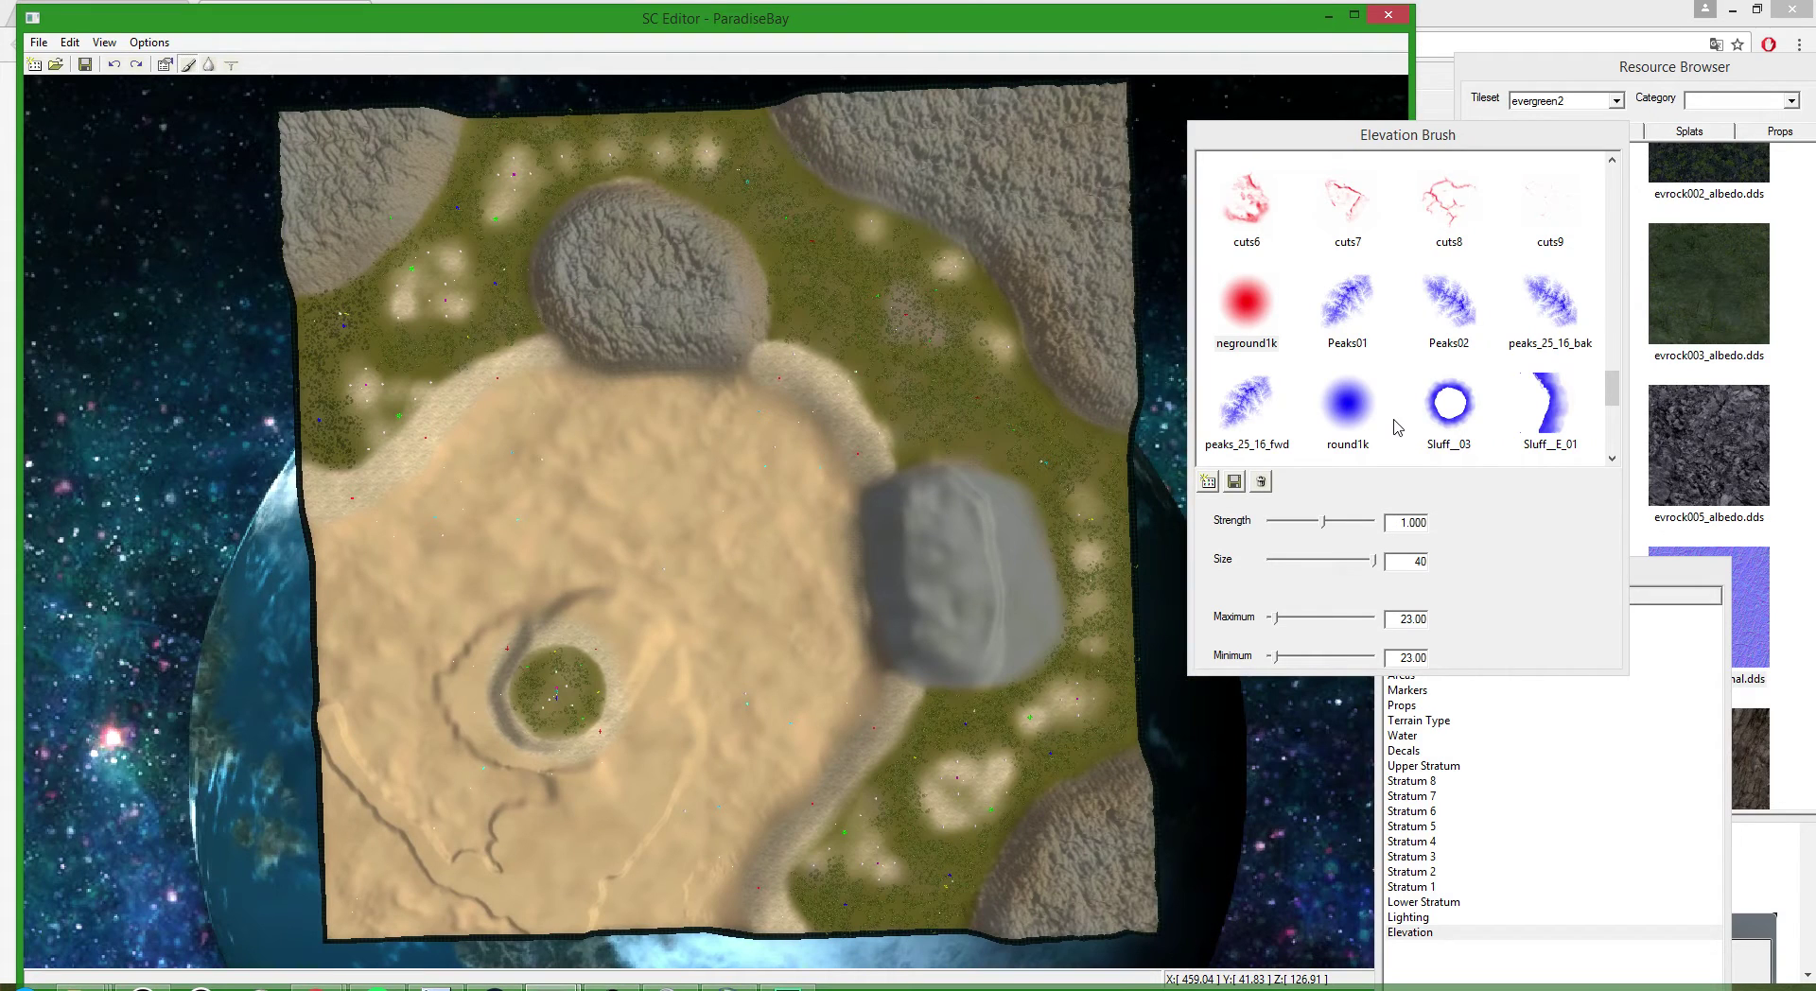
pyautogui.click(1403, 722)
pyautogui.click(1424, 737)
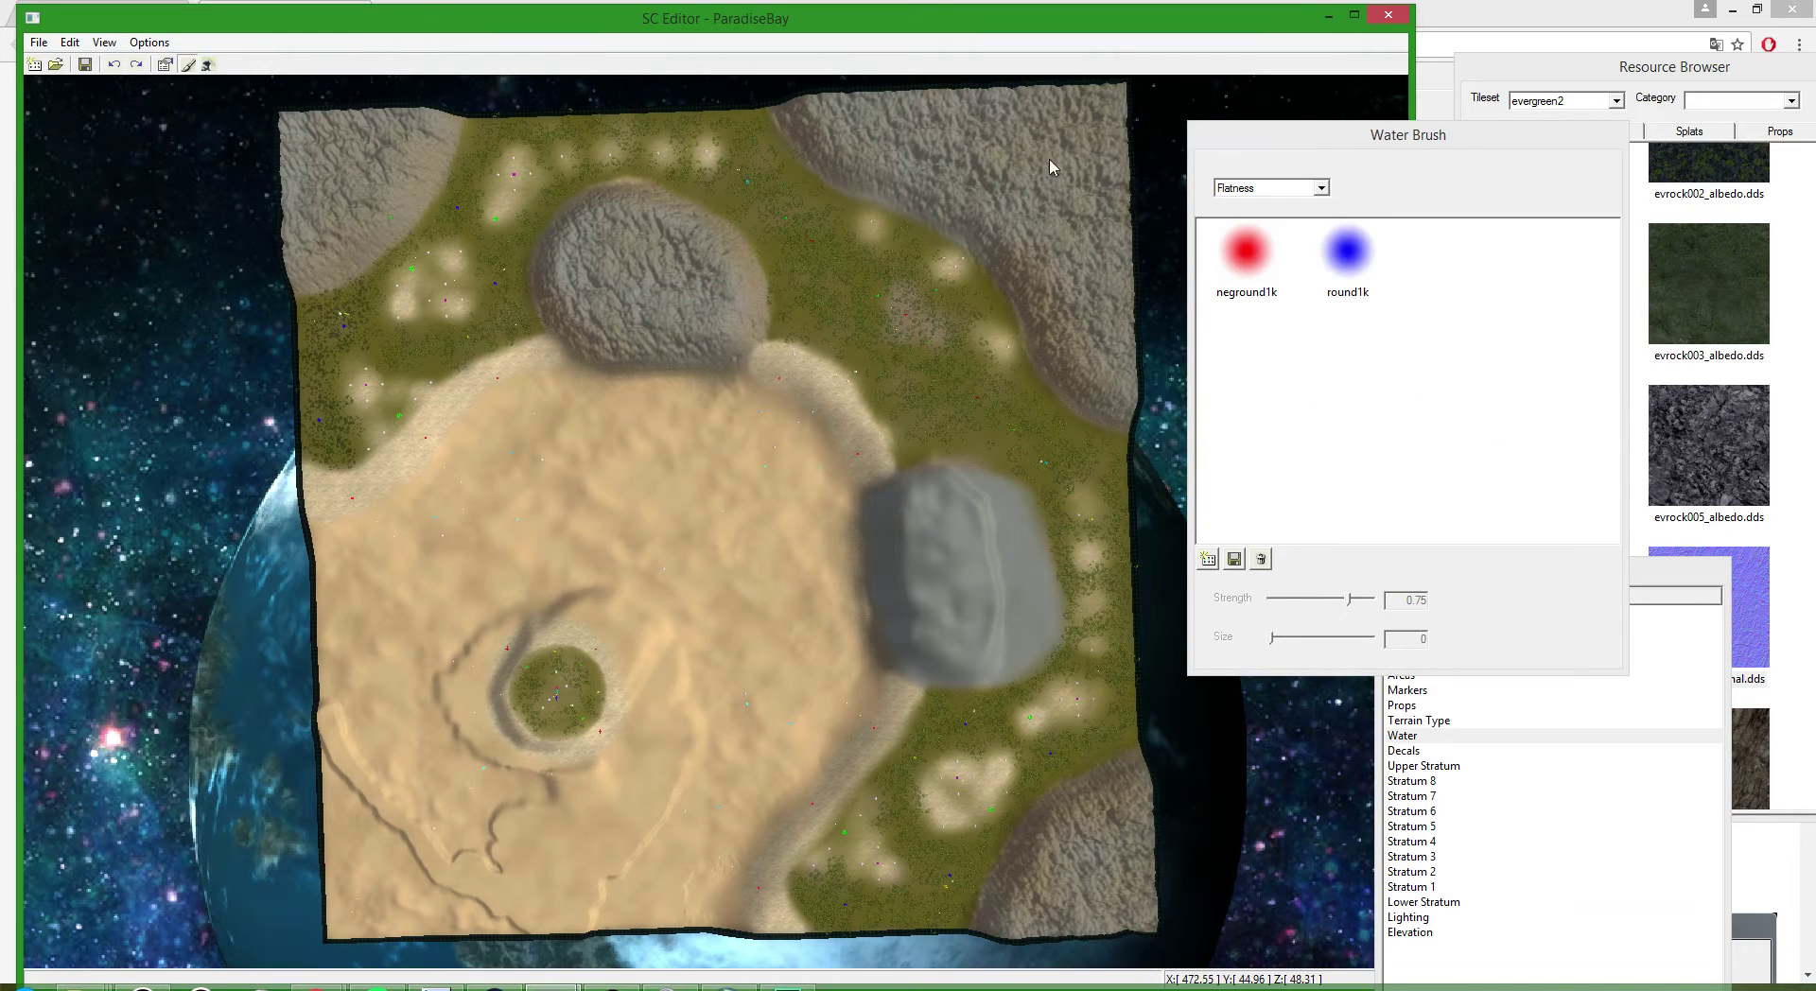
pyautogui.click(165, 65)
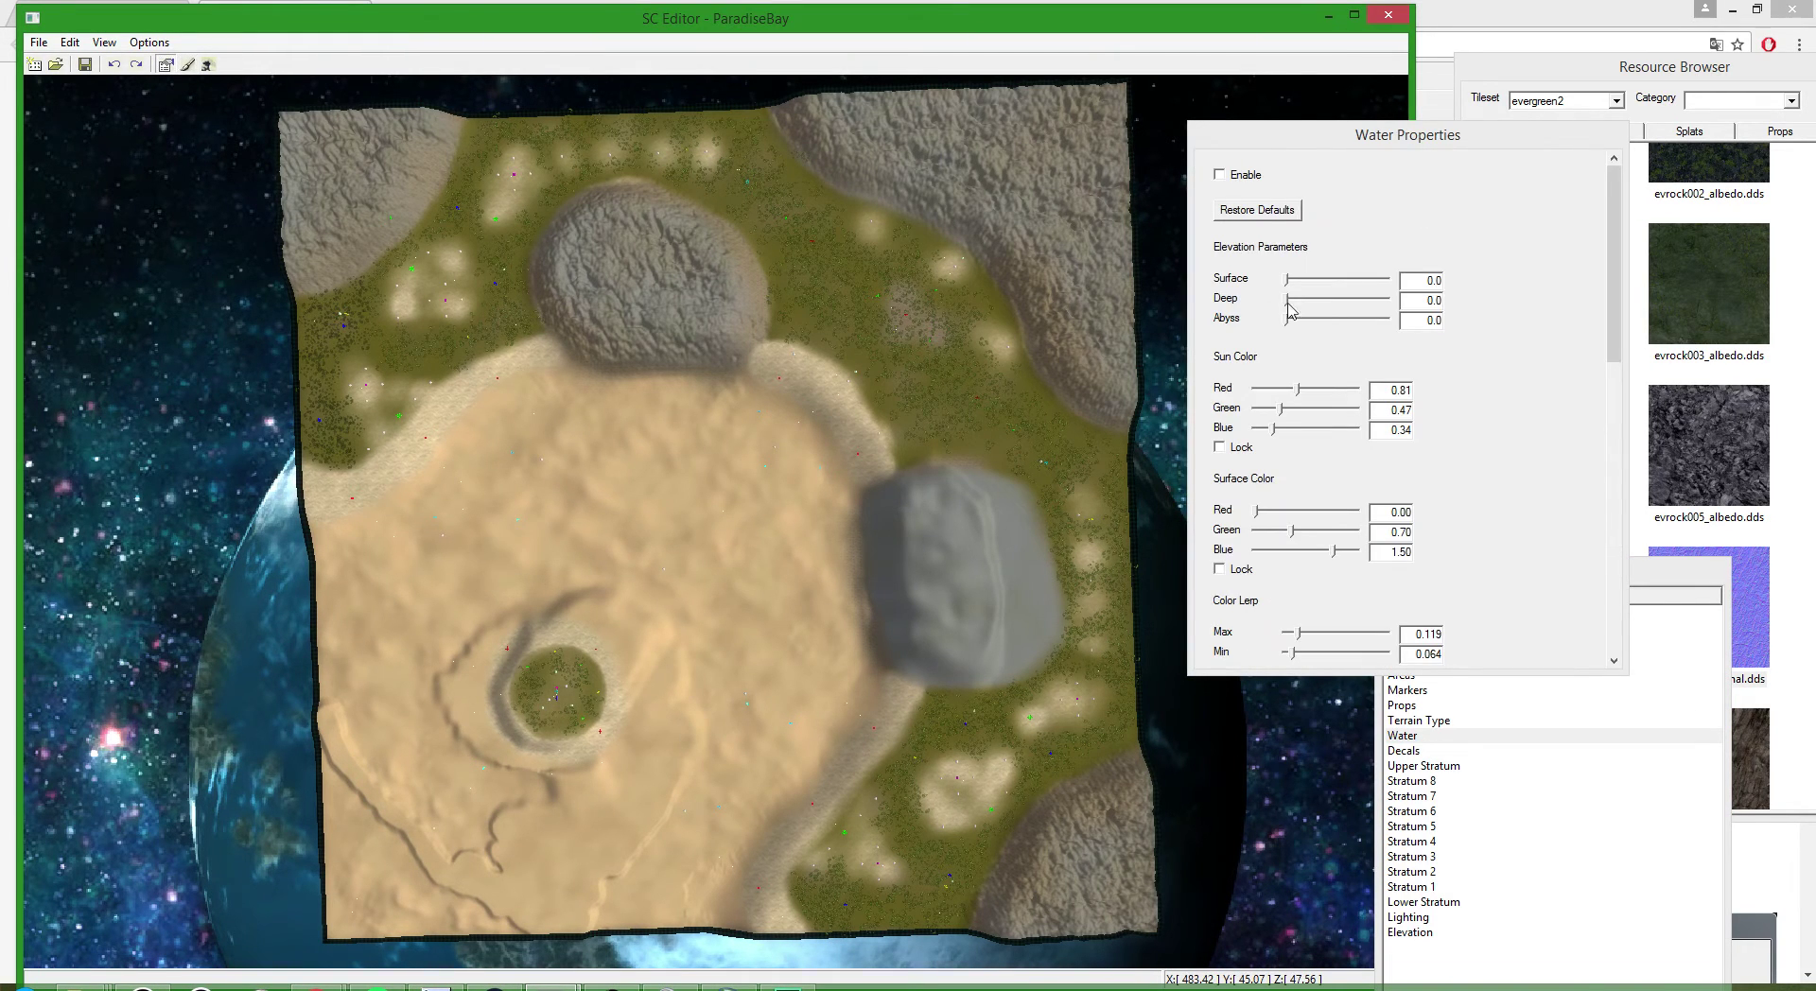
pyautogui.click(1220, 175)
pyautogui.write('20')
pyautogui.press('Return')
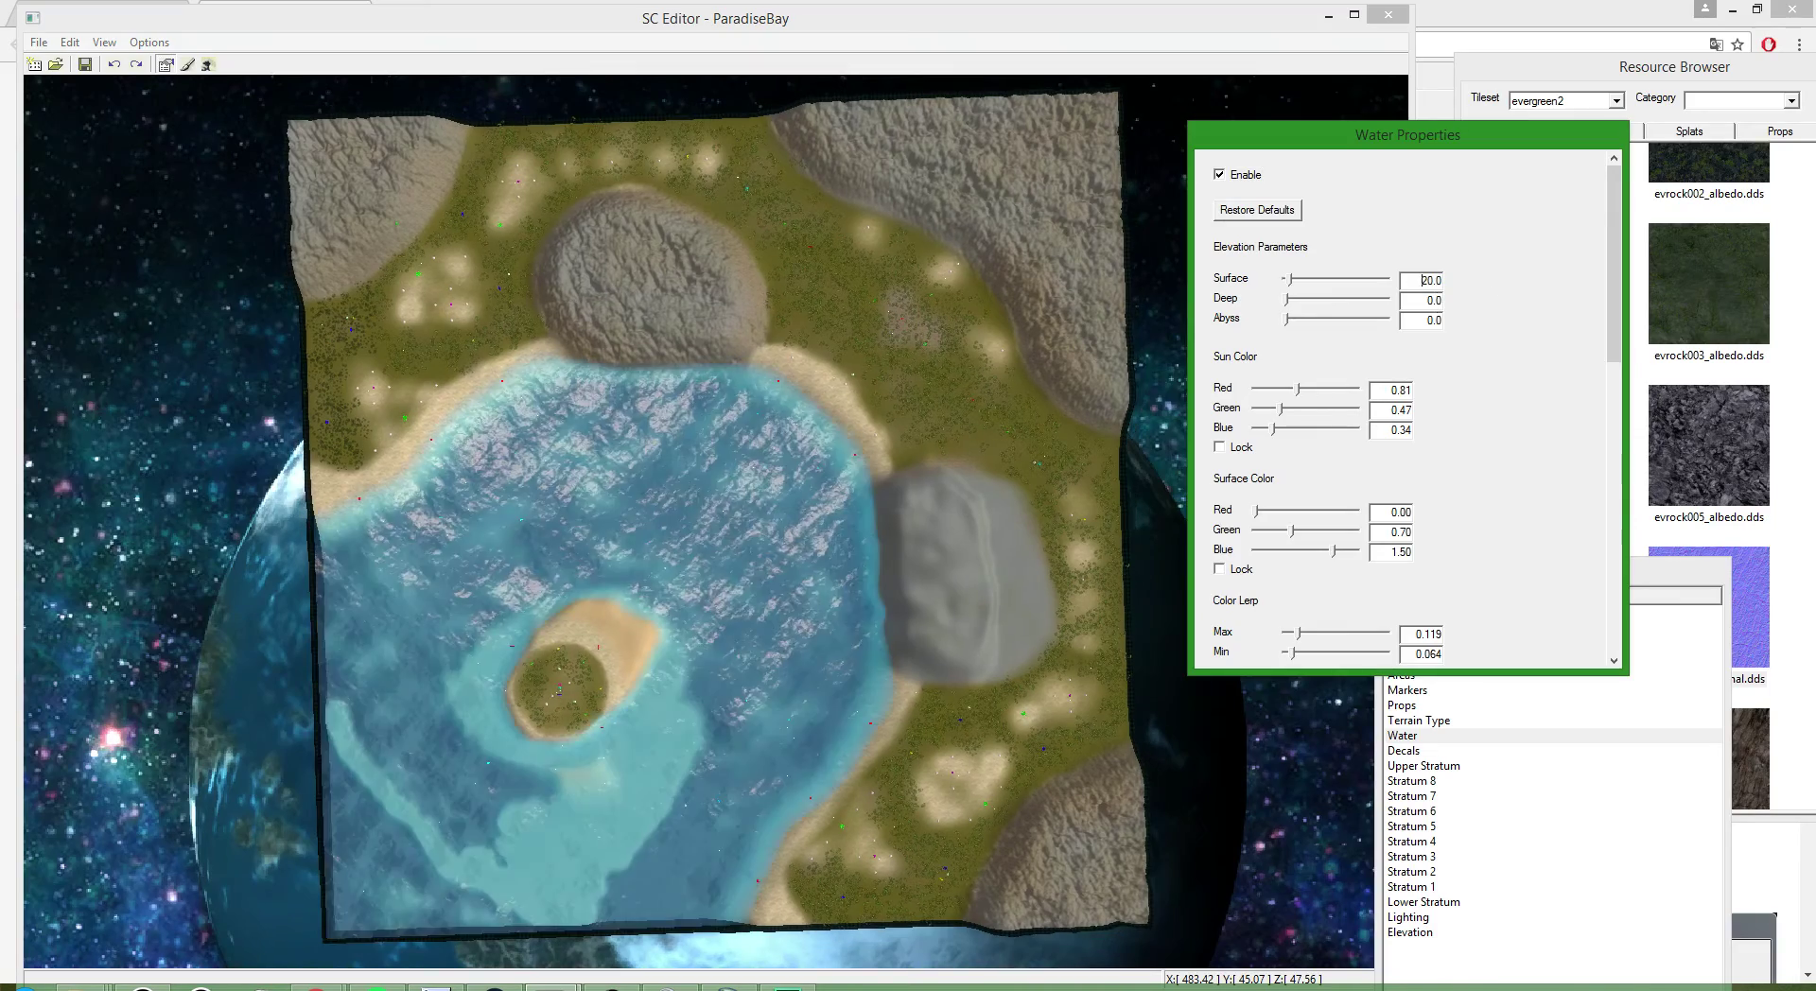
# - Examine the waterline along the sandy beach next to the dark rock plateau at close range
pyautogui.click(875, 757)
pyautogui.scroll(5, 875, 758)
pyautogui.moveTo(949, 620); pyautogui.dragTo(1017, 477, button='middle')
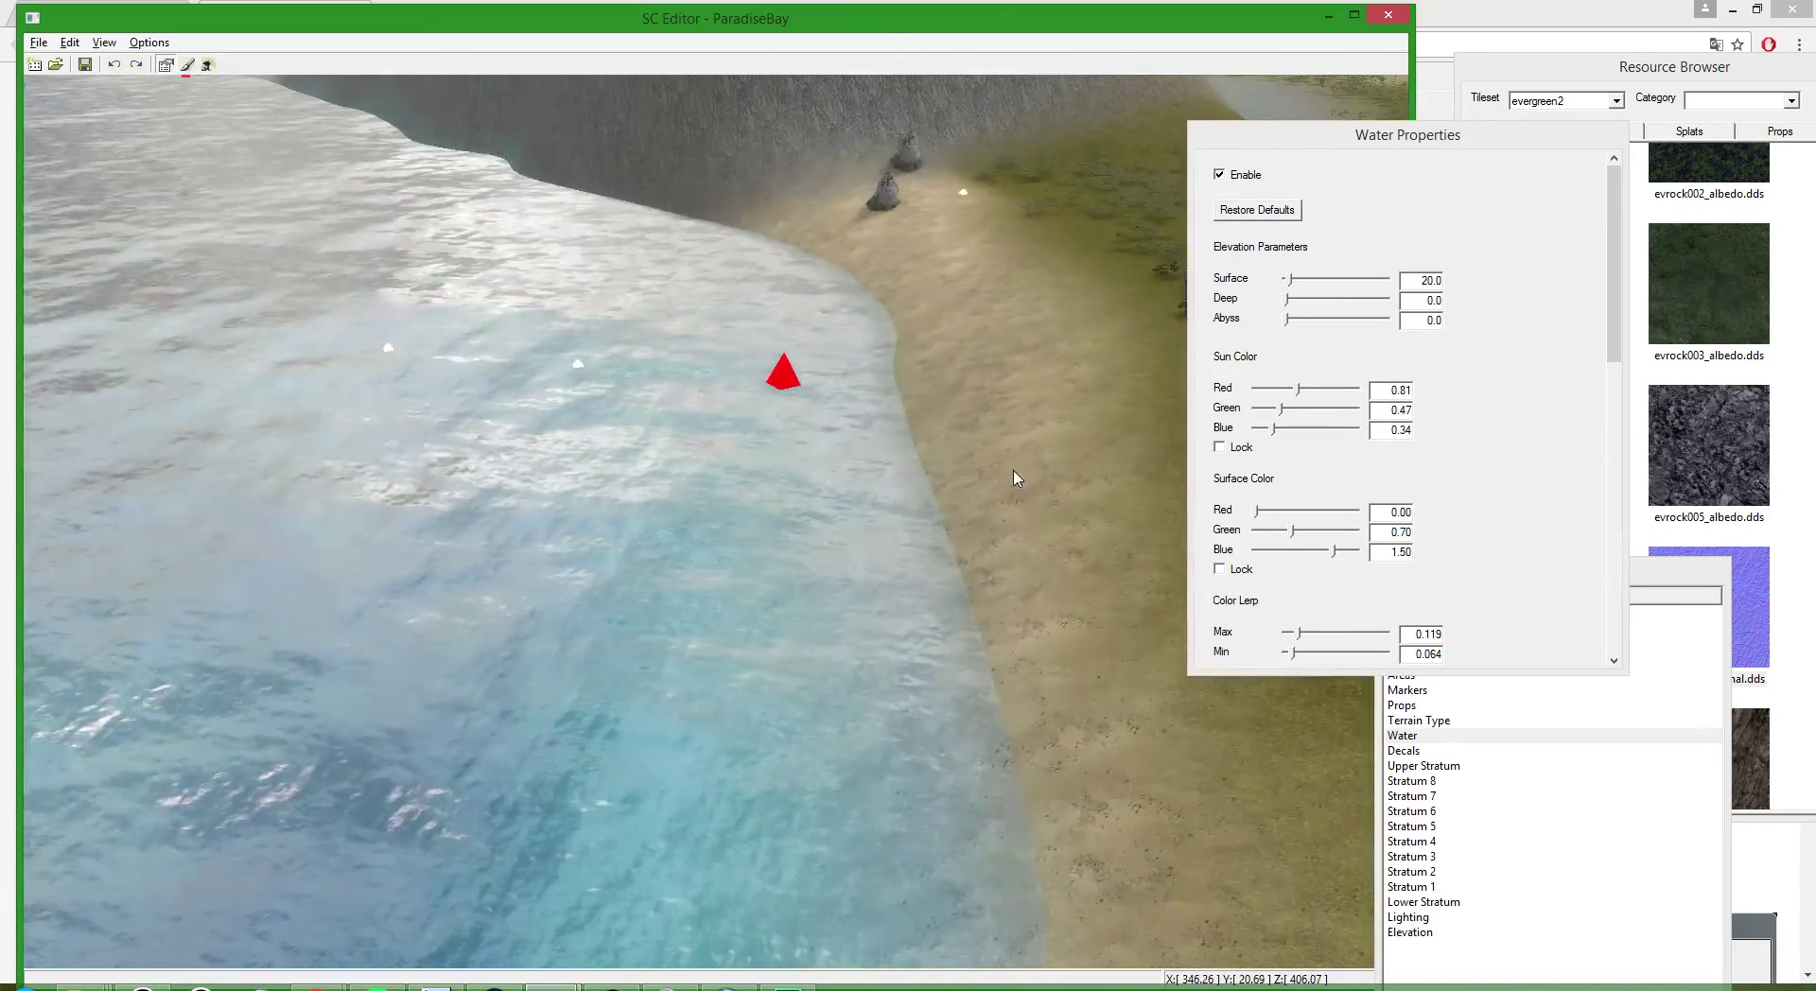
pyautogui.scroll(3, 1013, 441)
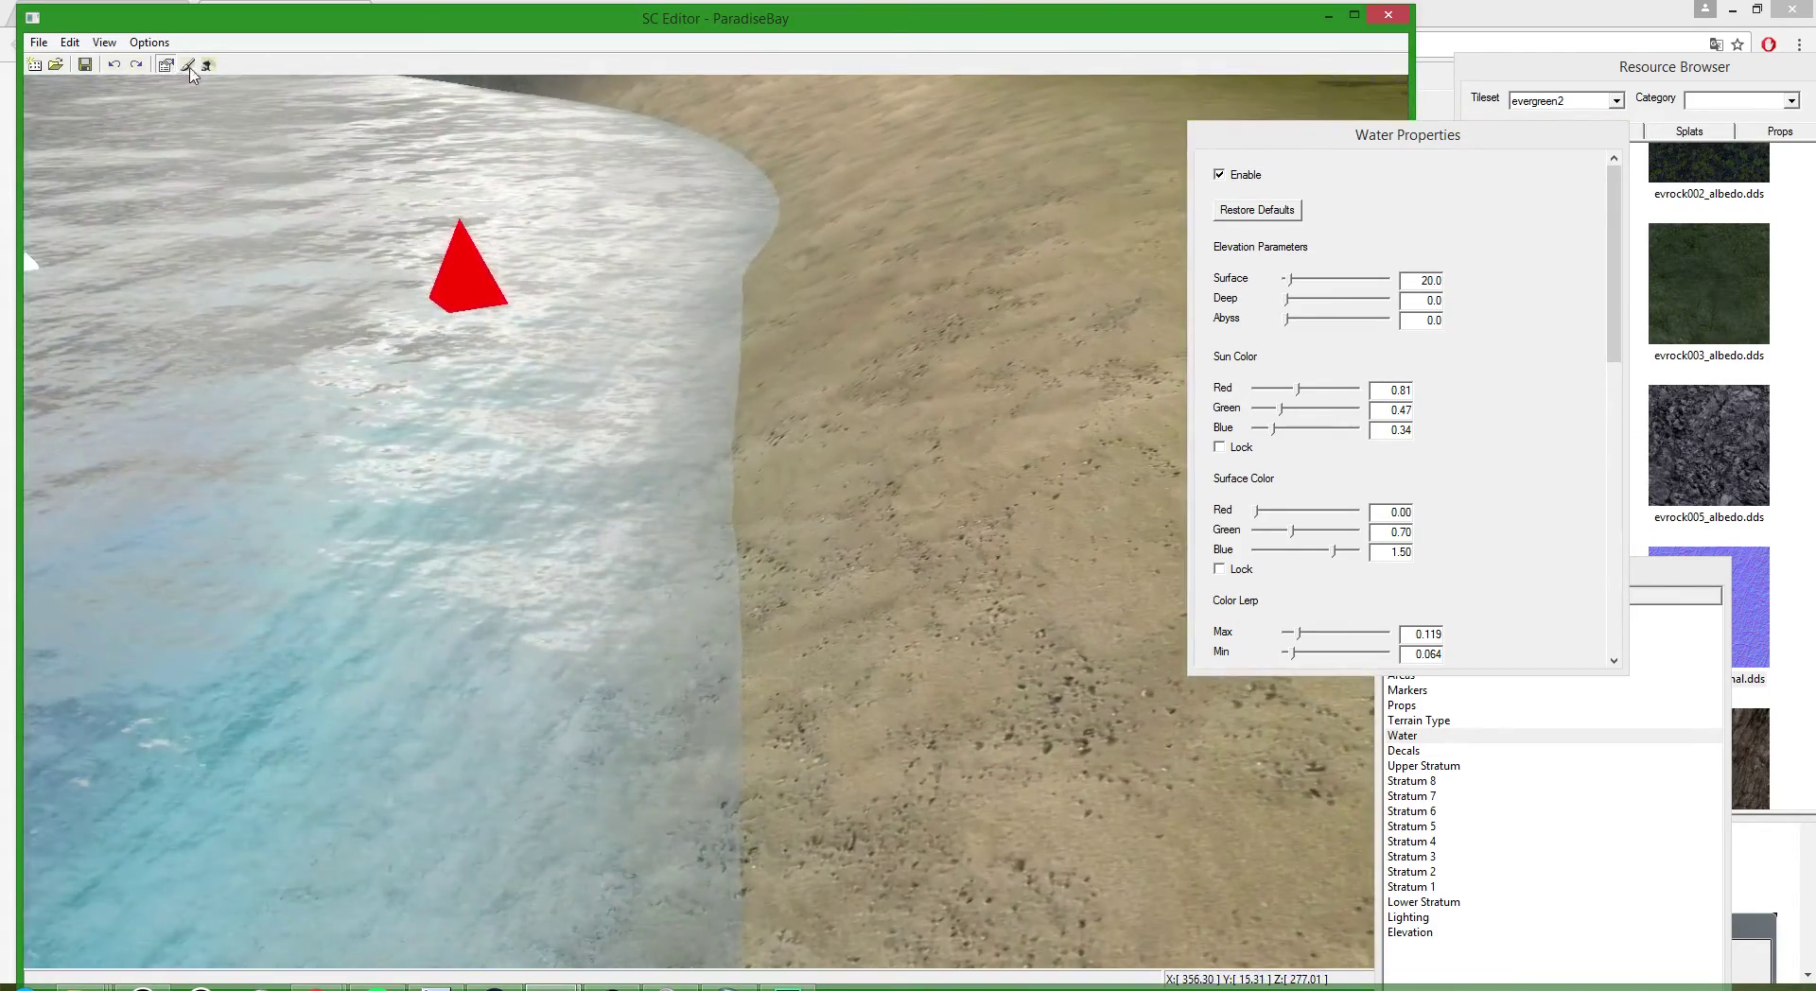
# - Try the long waves preset on the water and examine the sandy shoreline beside the dark rock plateau at several distances
pyautogui.click(207, 66)
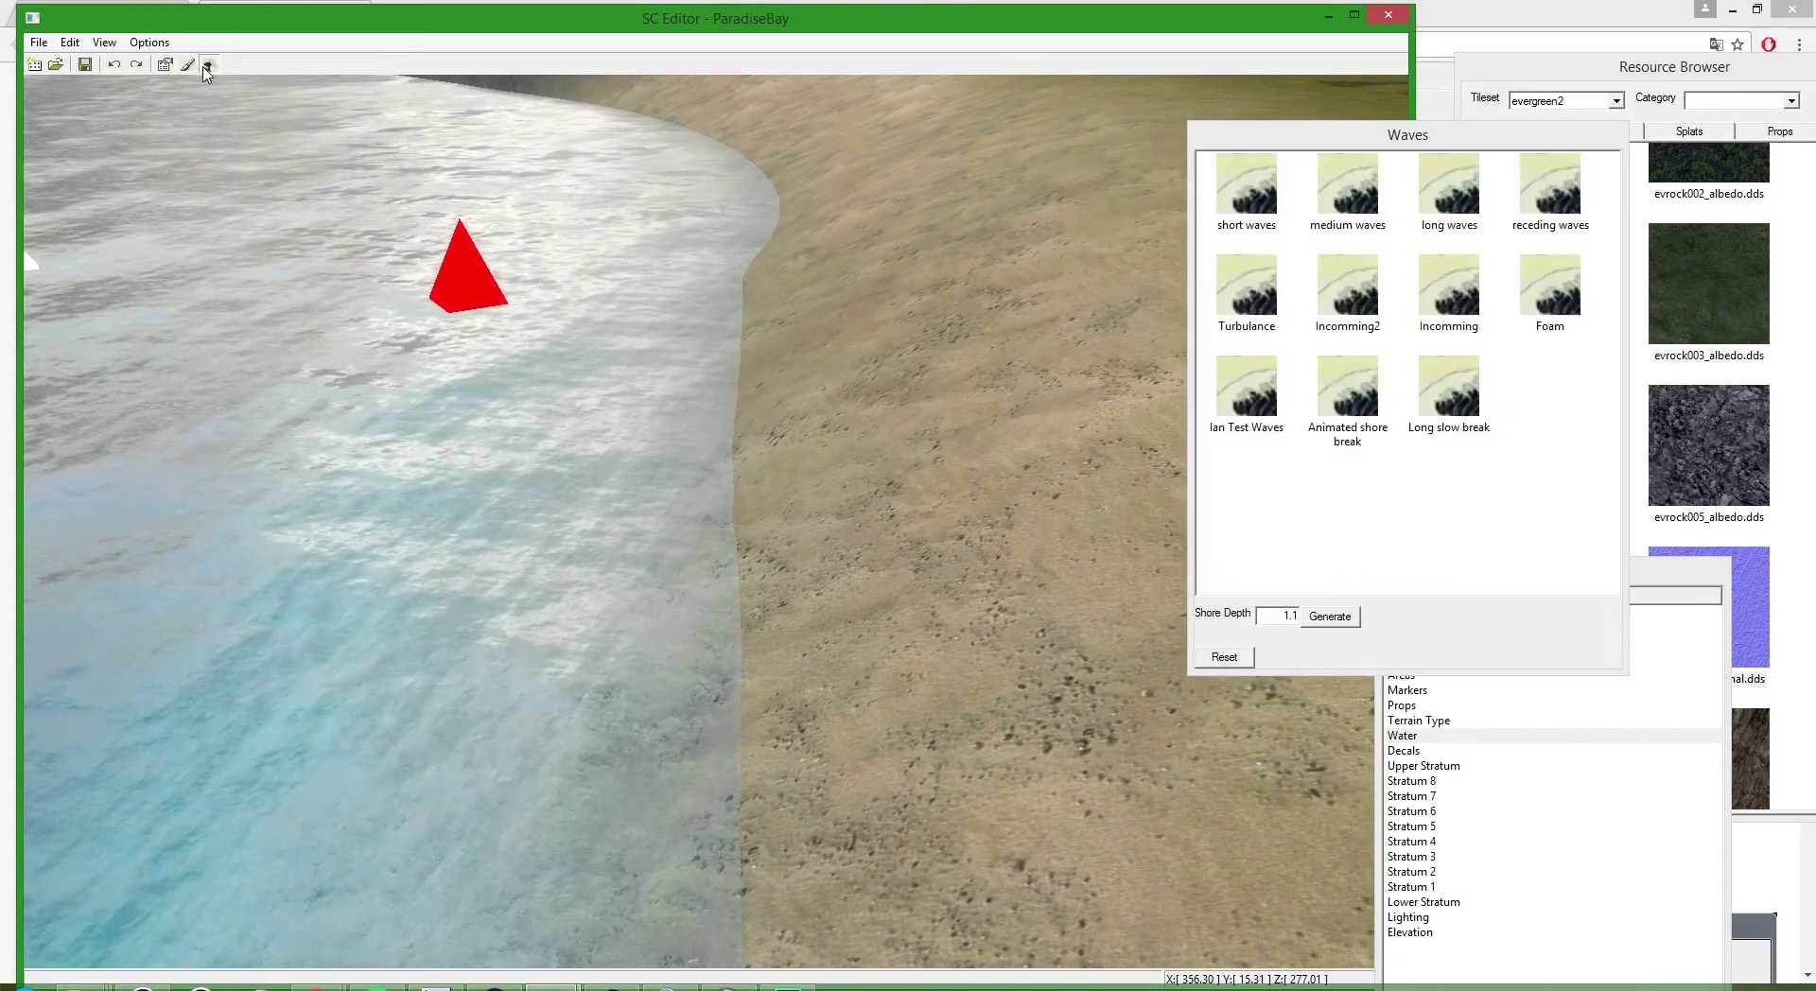
pyautogui.scroll(4, 892, 494)
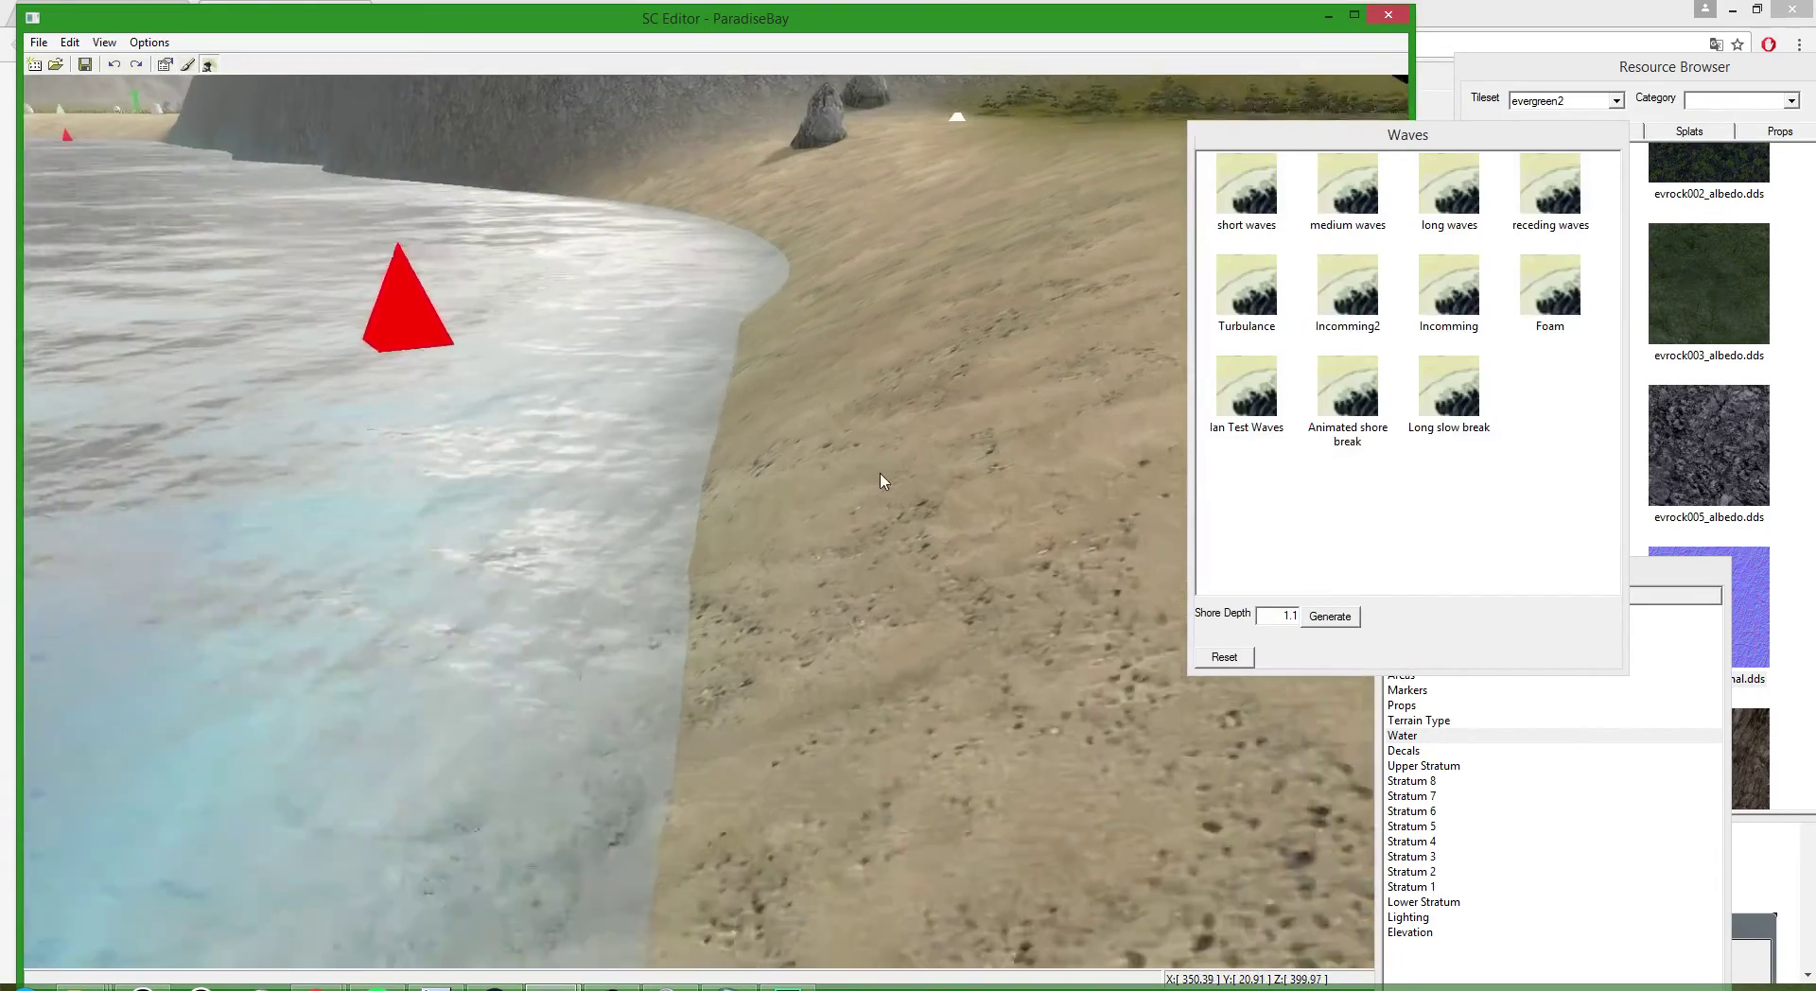
pyautogui.click(1556, 304)
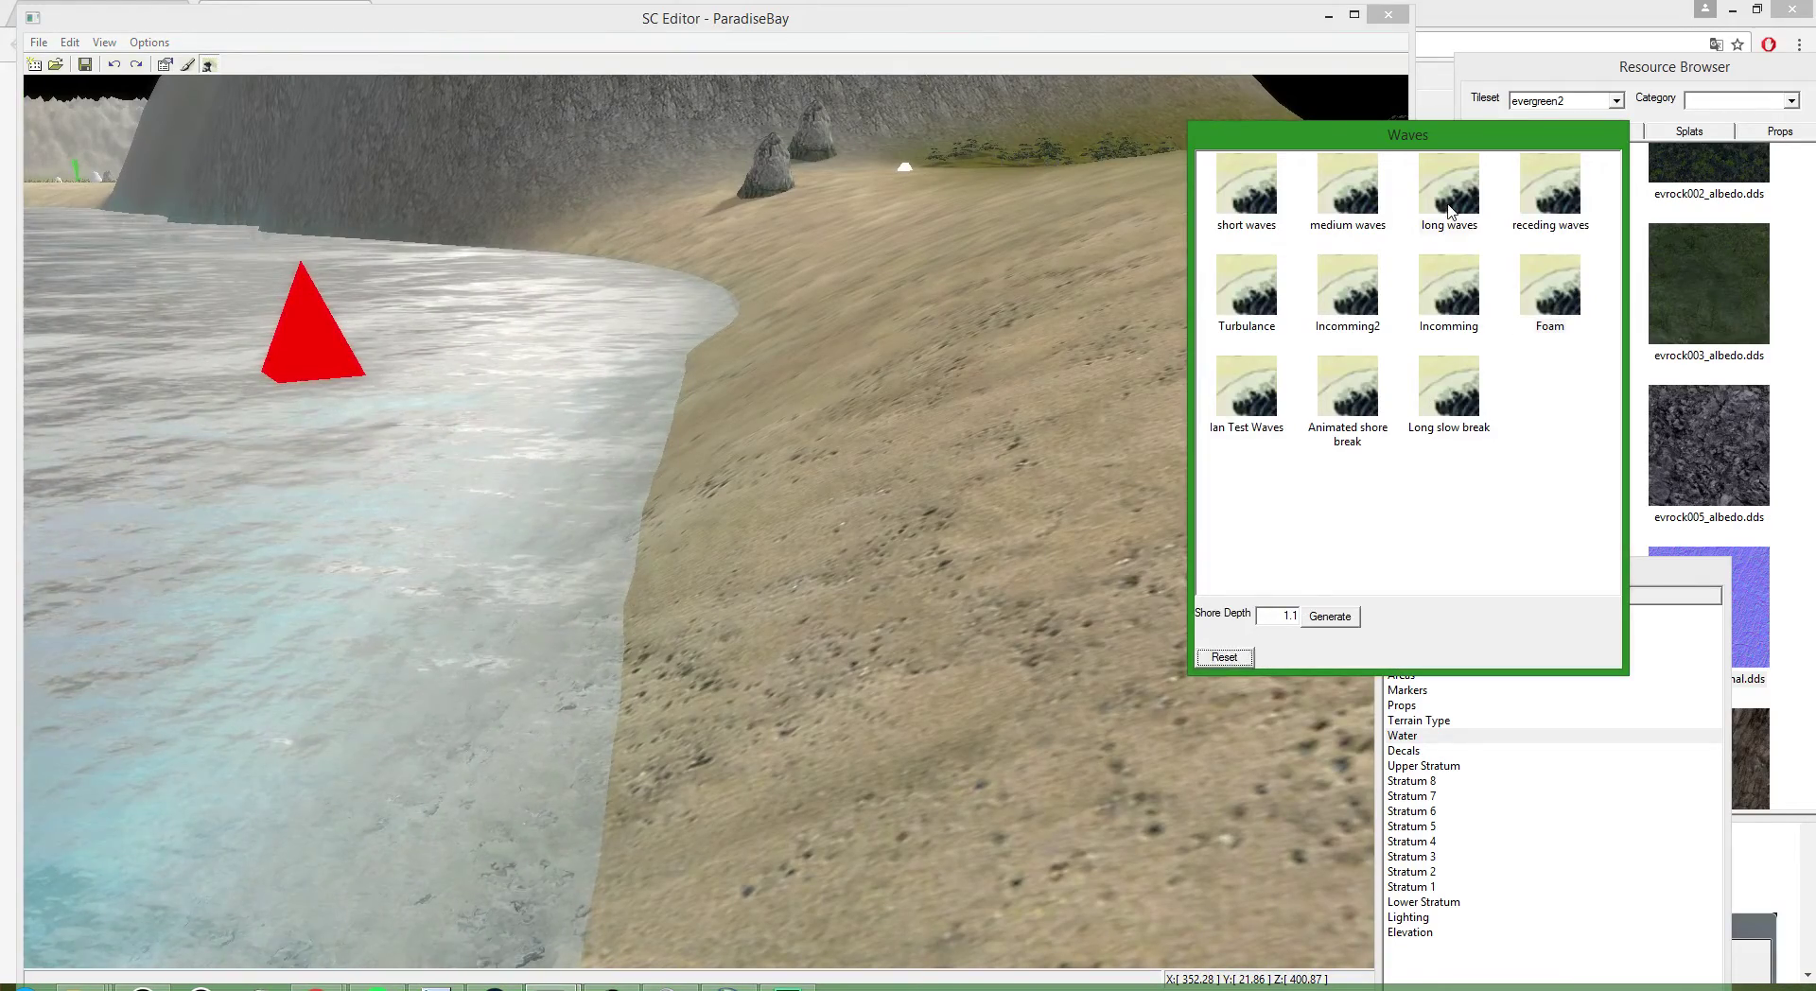
pyautogui.scroll(-4, 835, 522)
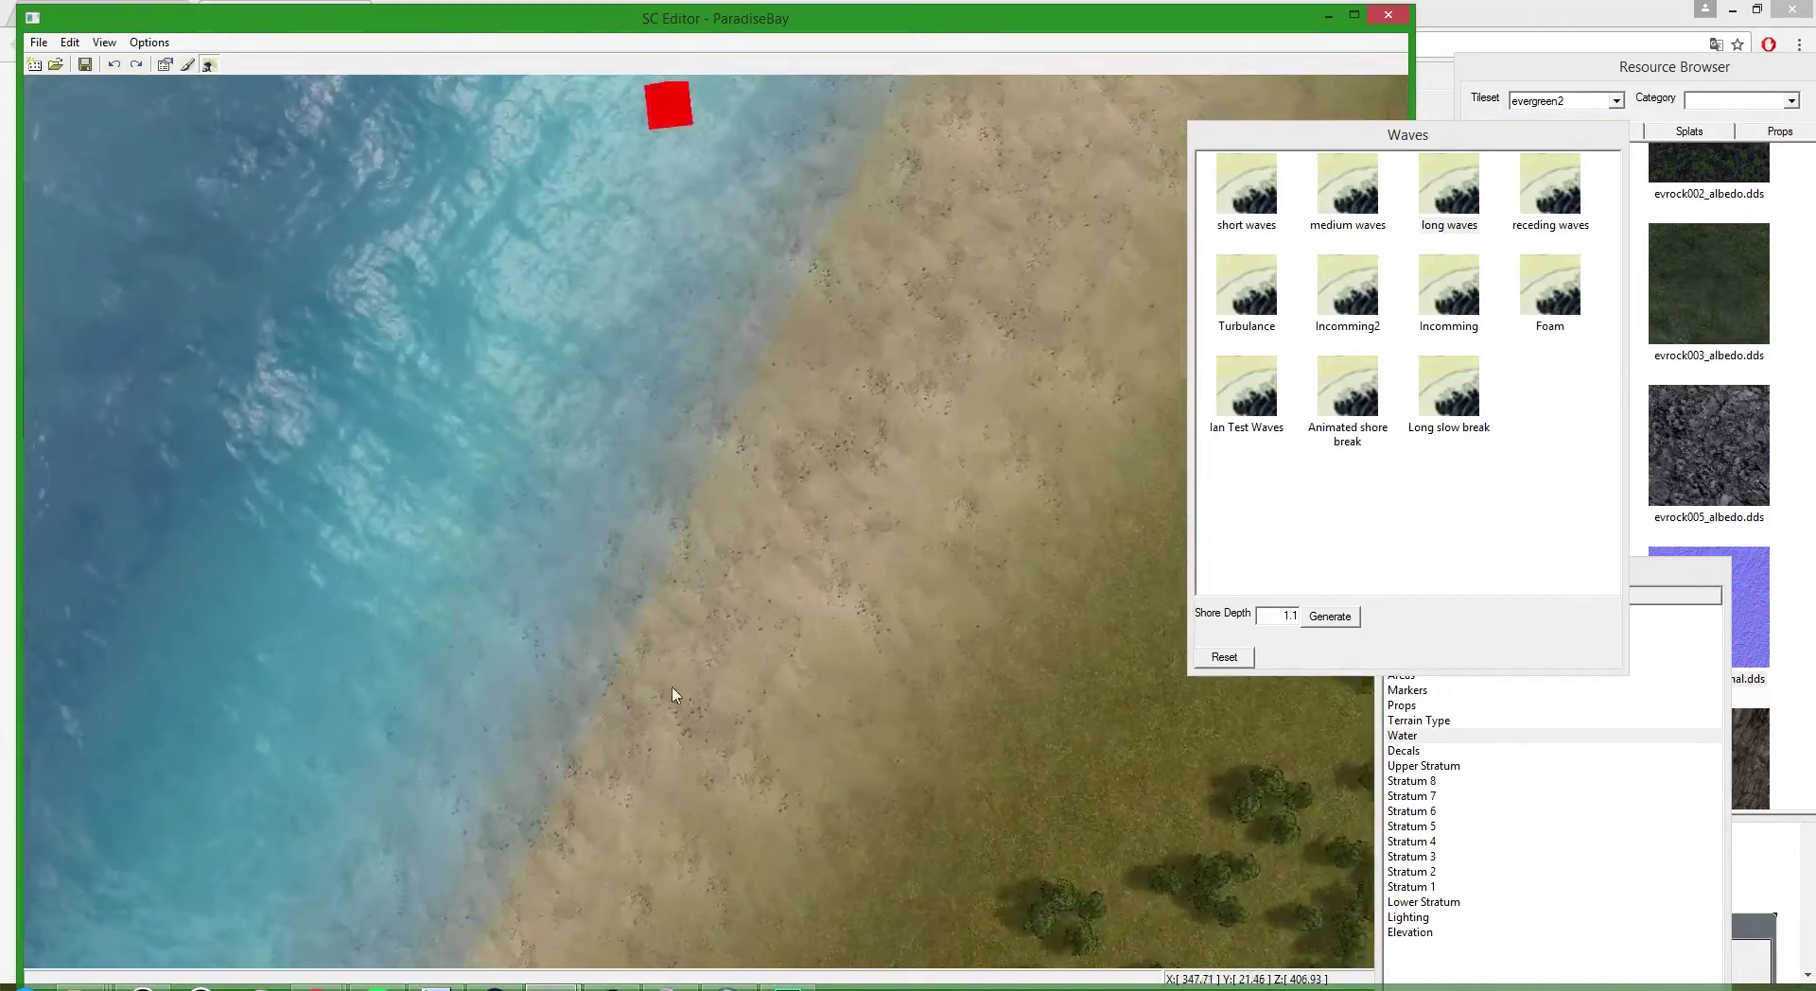
pyautogui.scroll(-2, 767, 541)
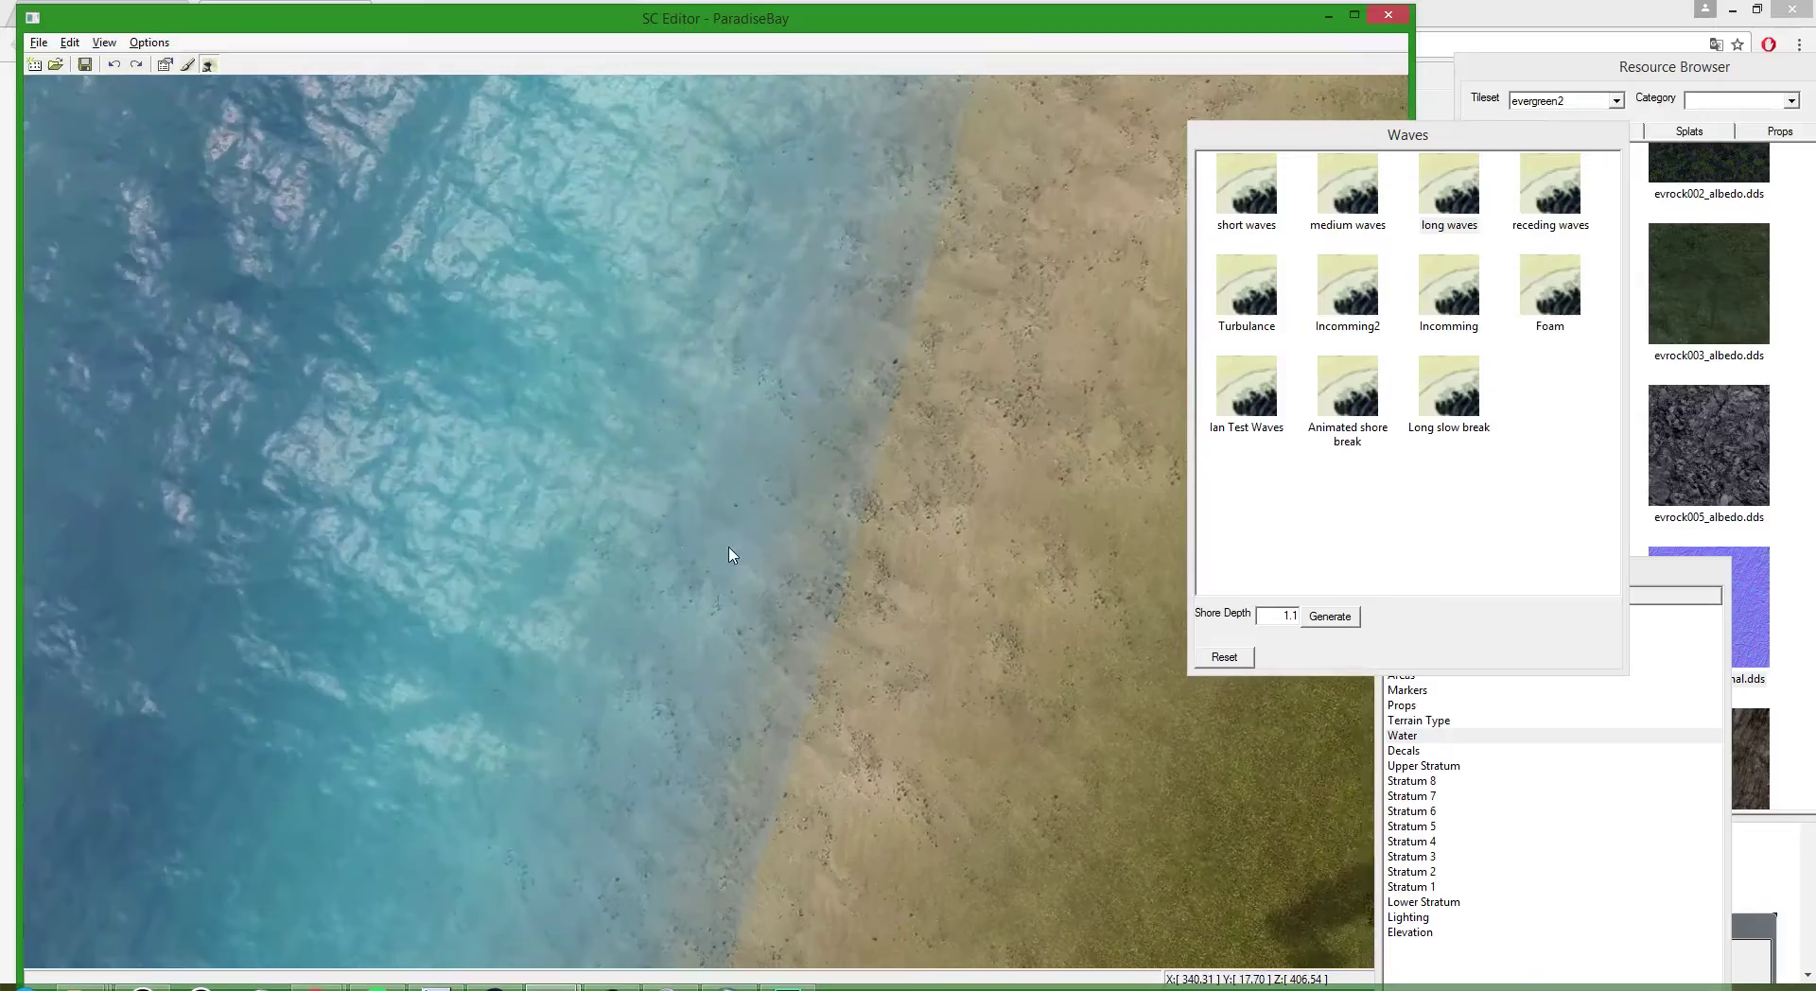
pyautogui.scroll(-4, 795, 530)
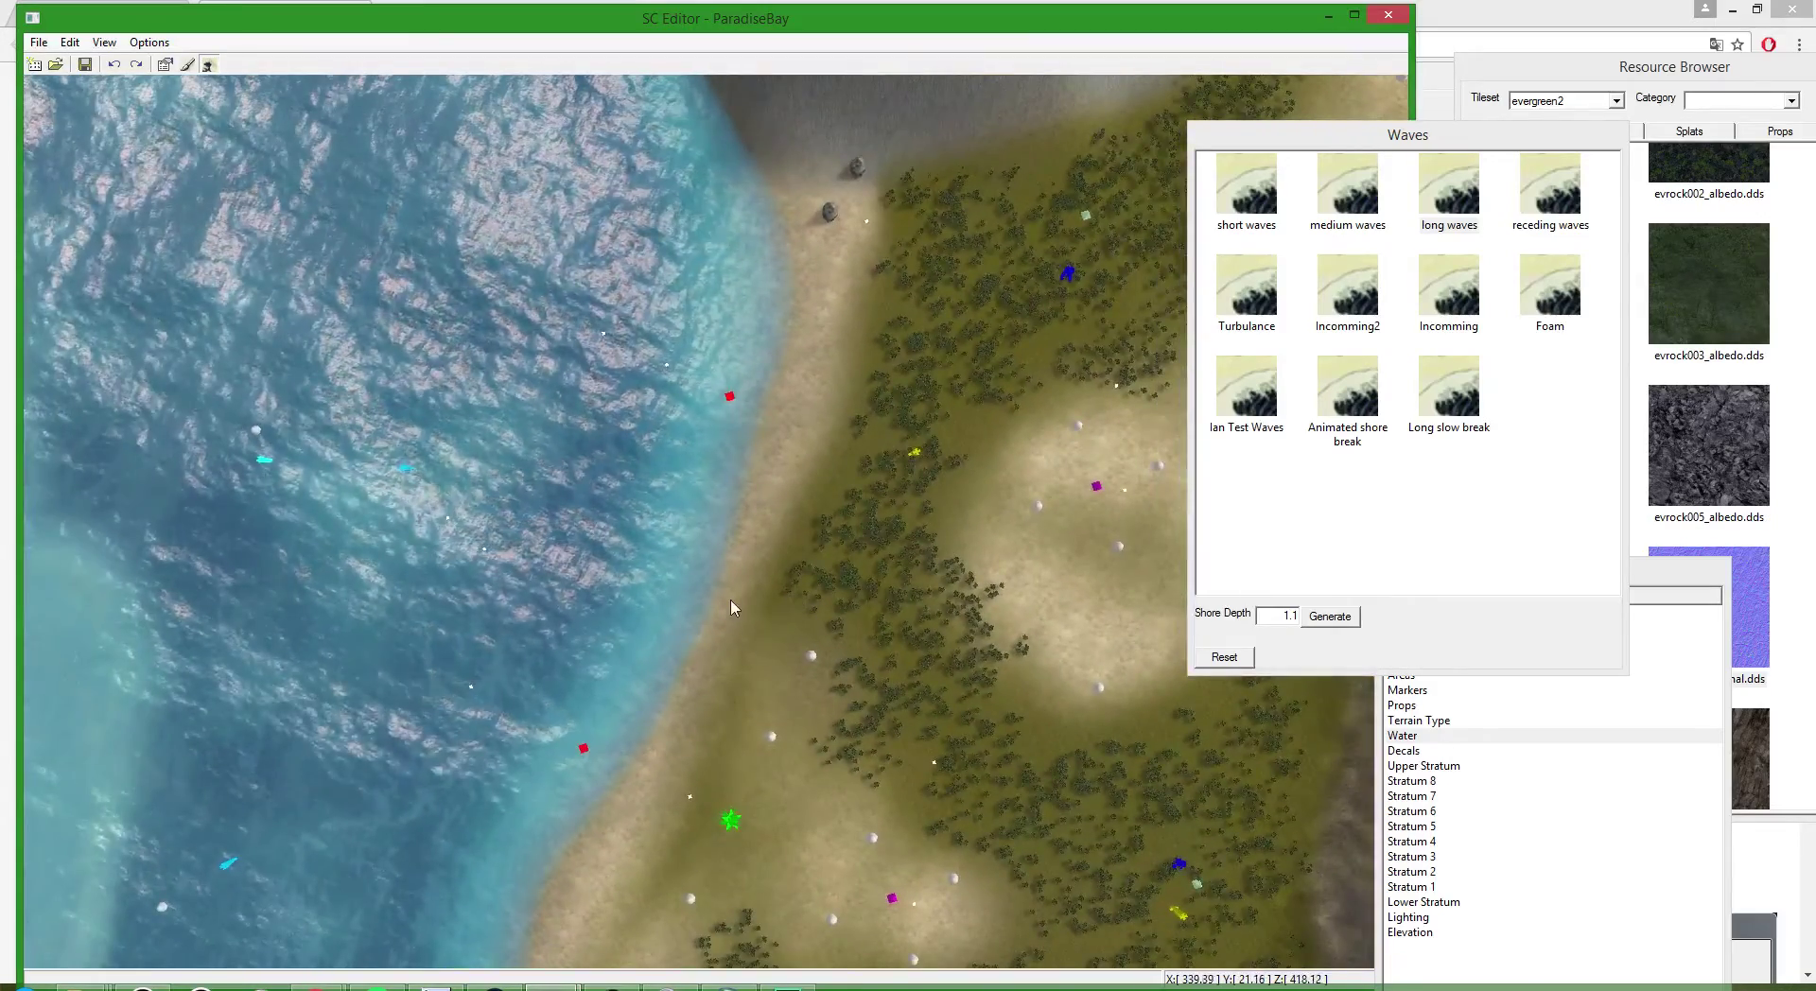
pyautogui.scroll(6, 826, 365)
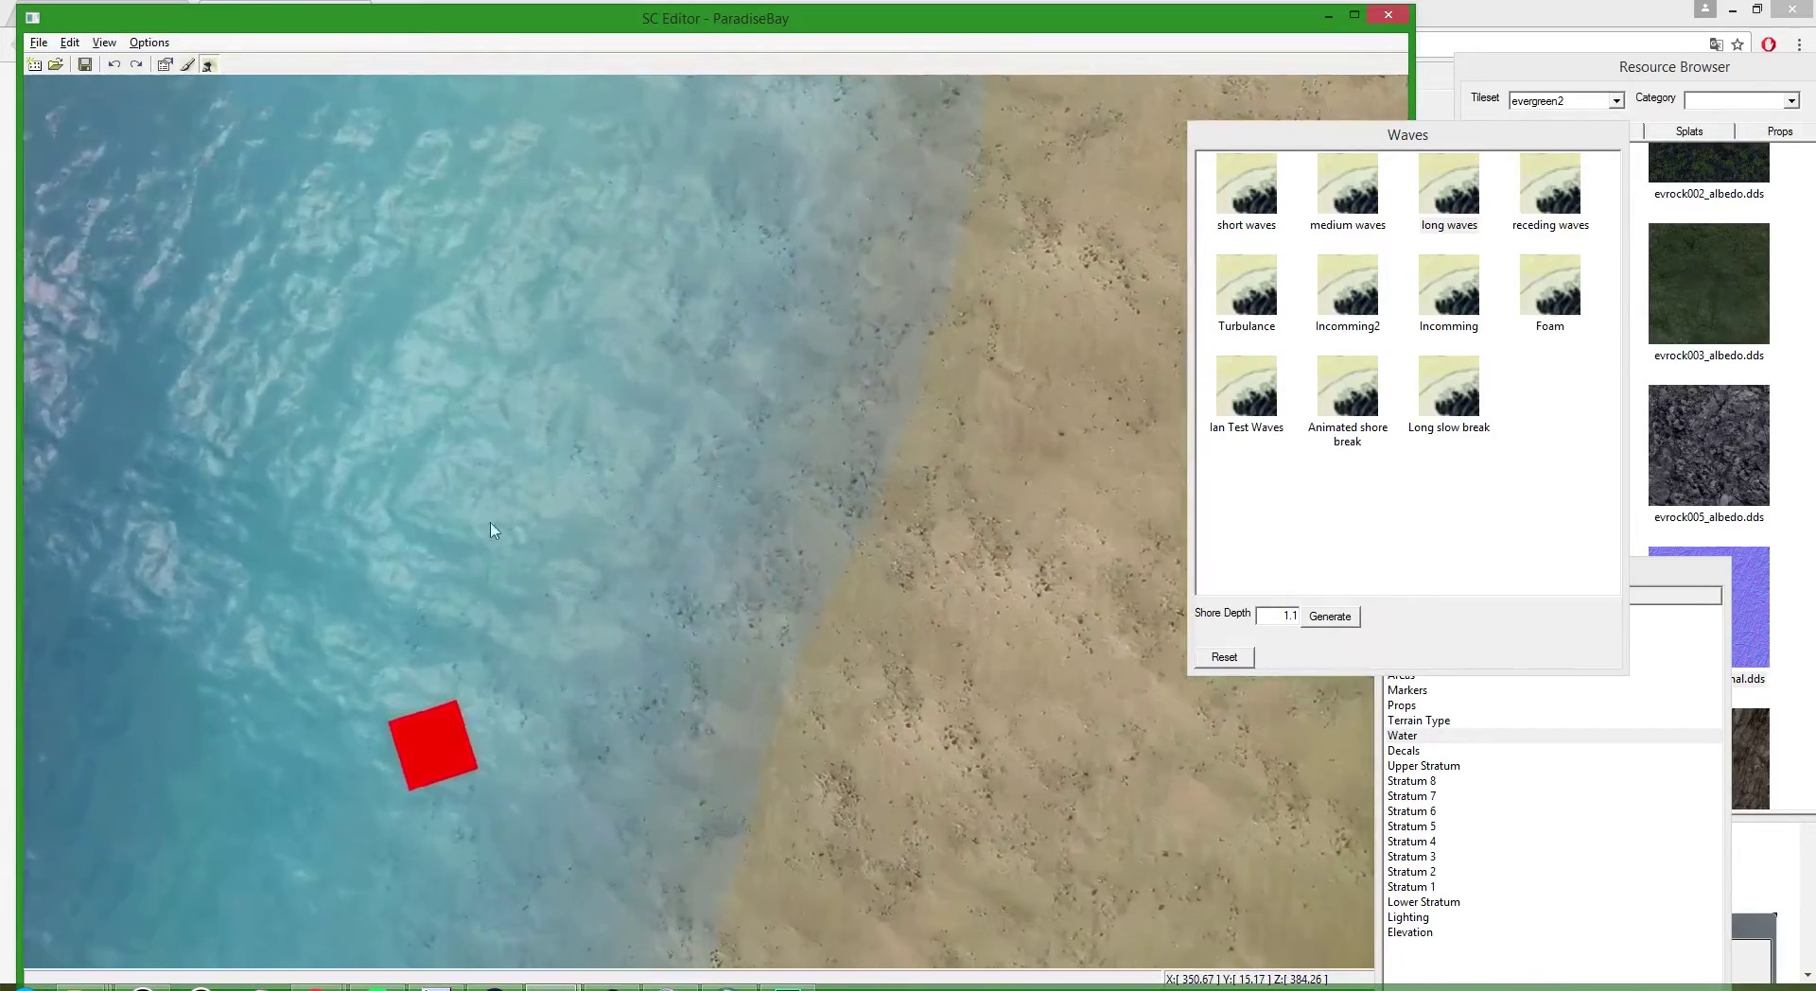
pyautogui.scroll(-5, 523, 365)
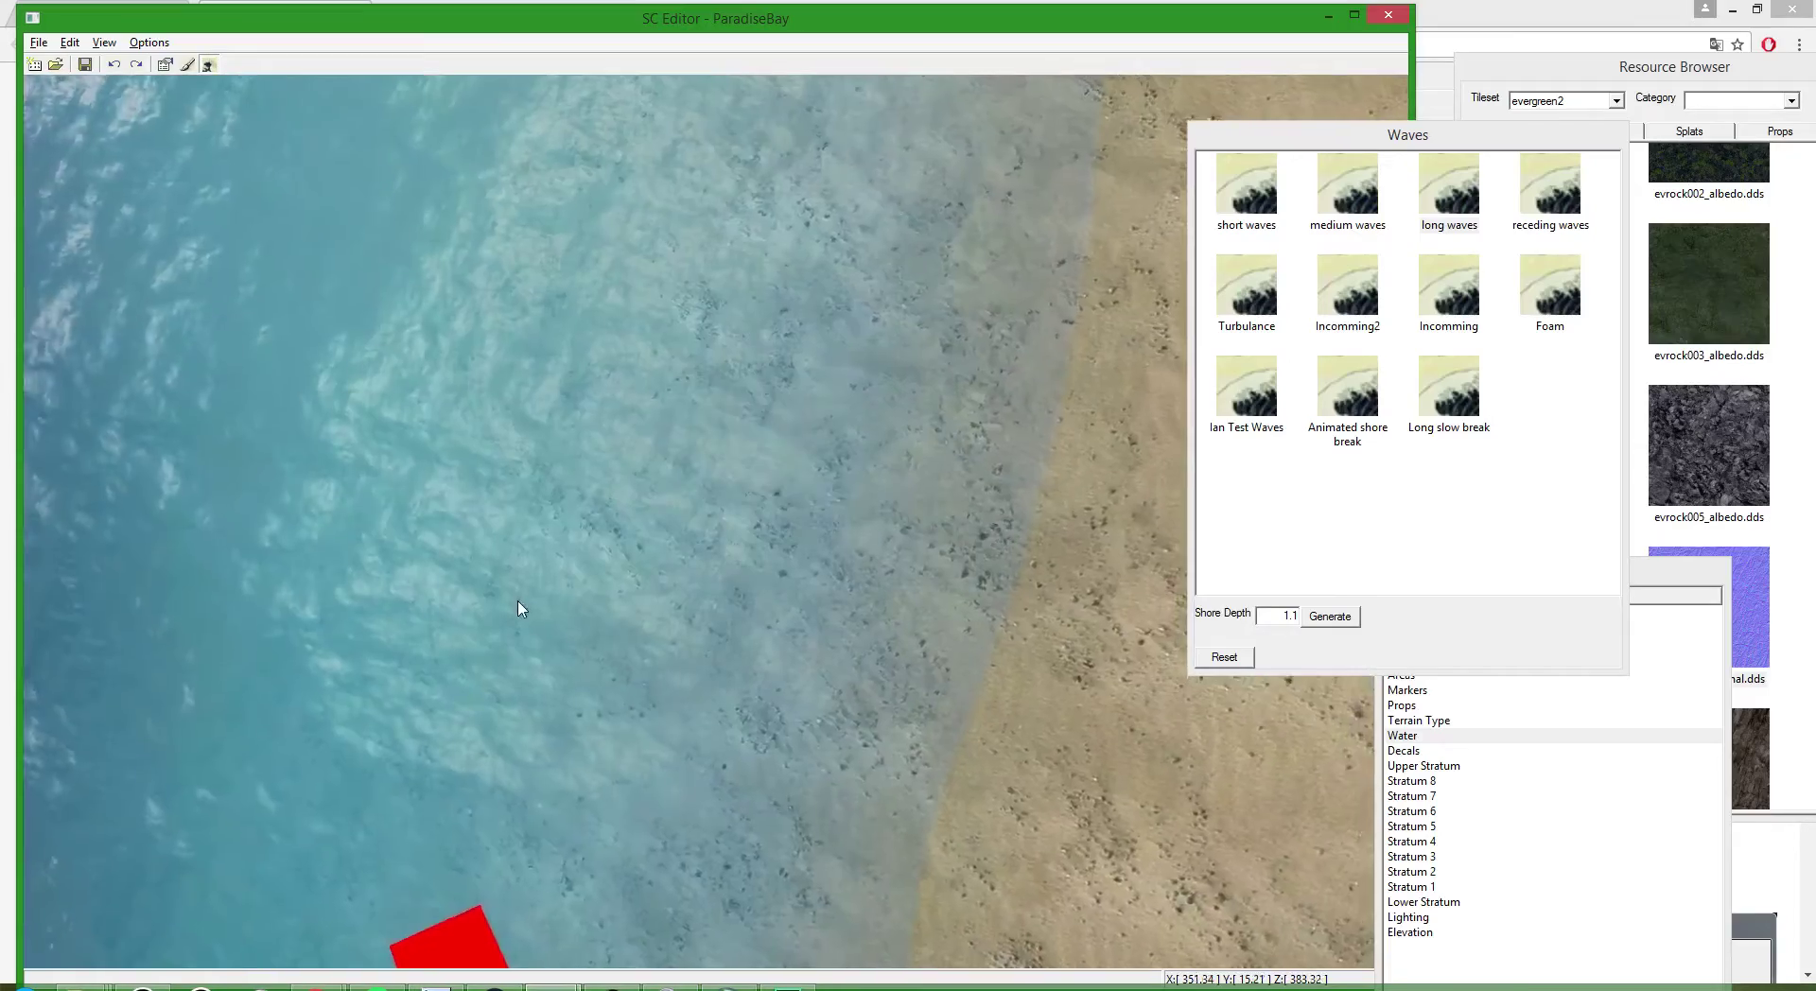
pyautogui.scroll(-4, 589, 541)
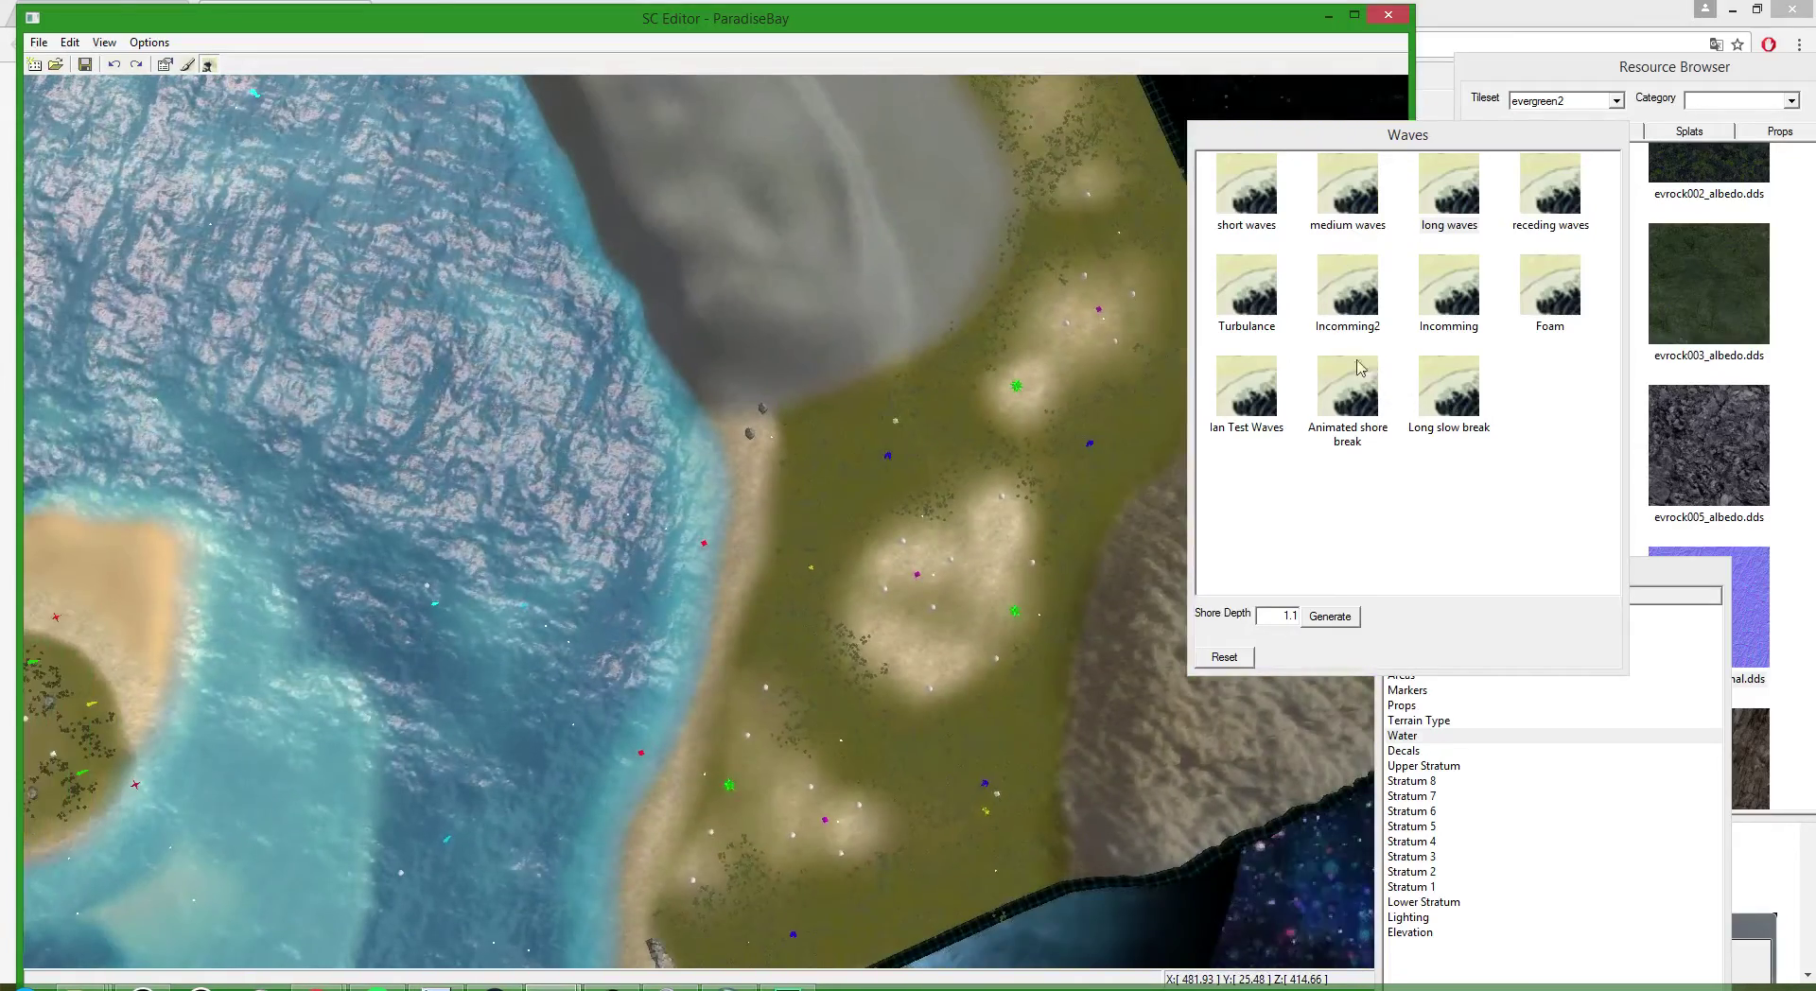
# - Try the medium waves preset and examine the waterline of the sandy beach between the two rock plateaus
pyautogui.click(1255, 297)
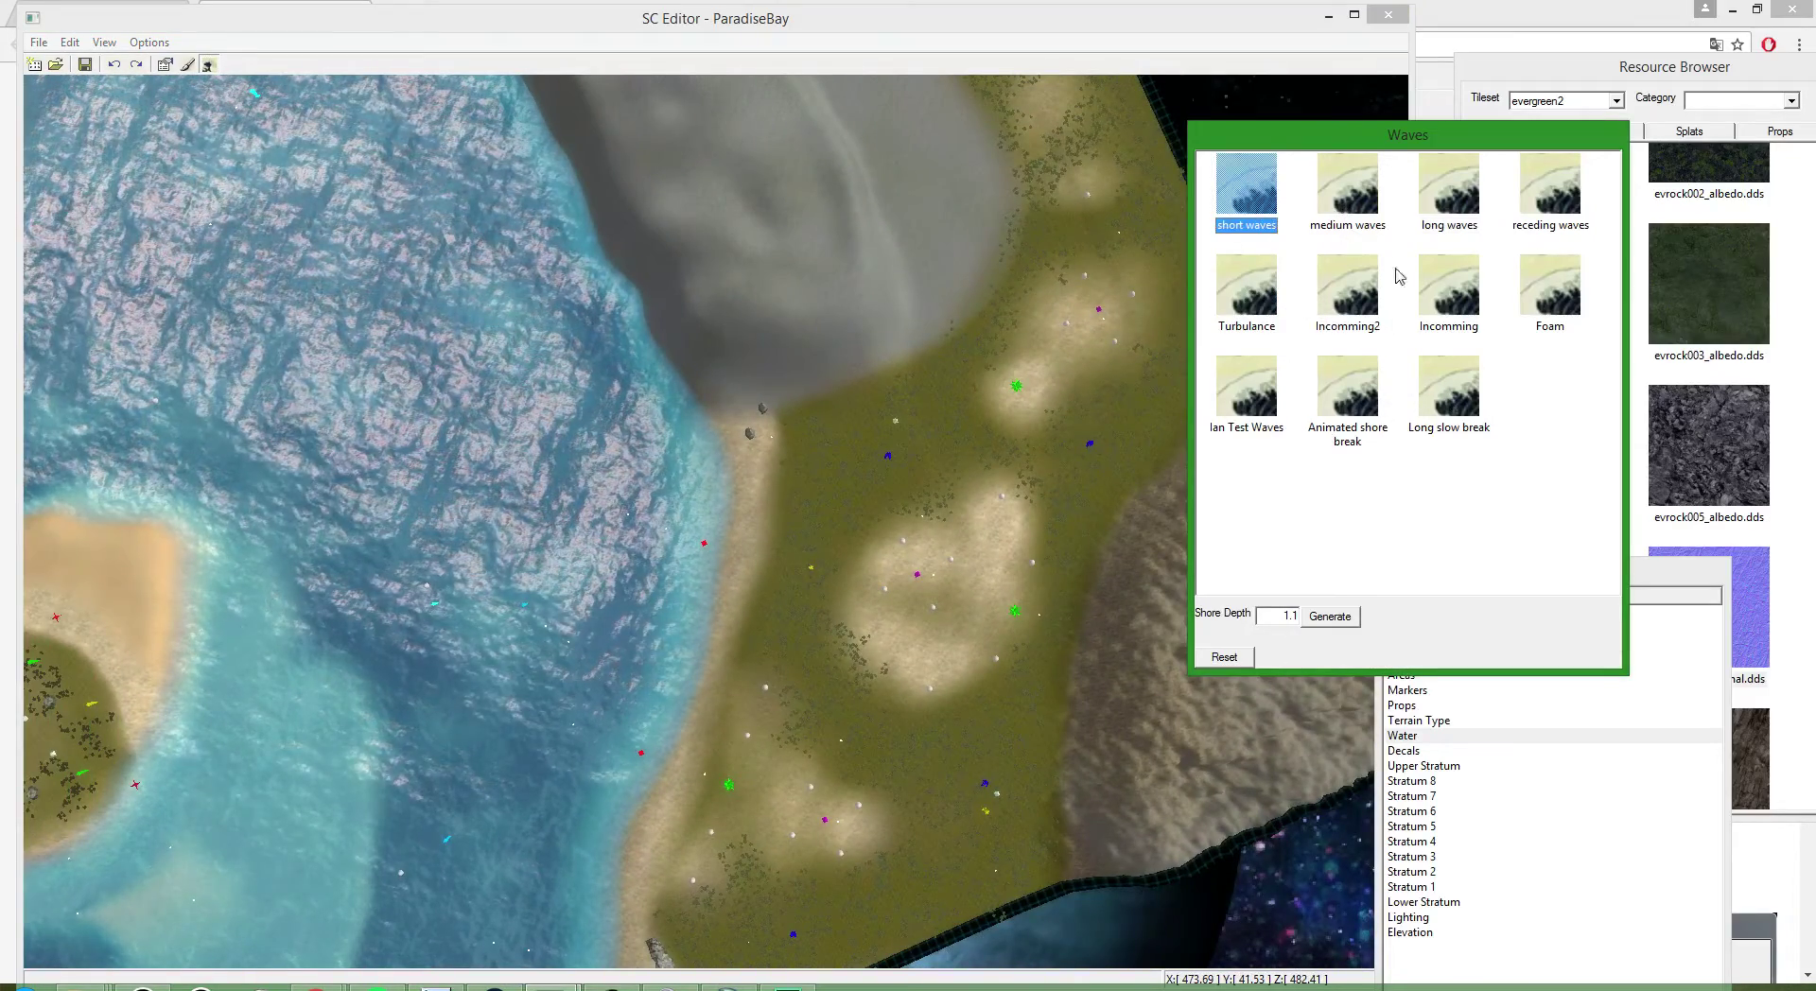
pyautogui.press('Right')
pyautogui.click(741, 596)
pyautogui.scroll(-5, 742, 596)
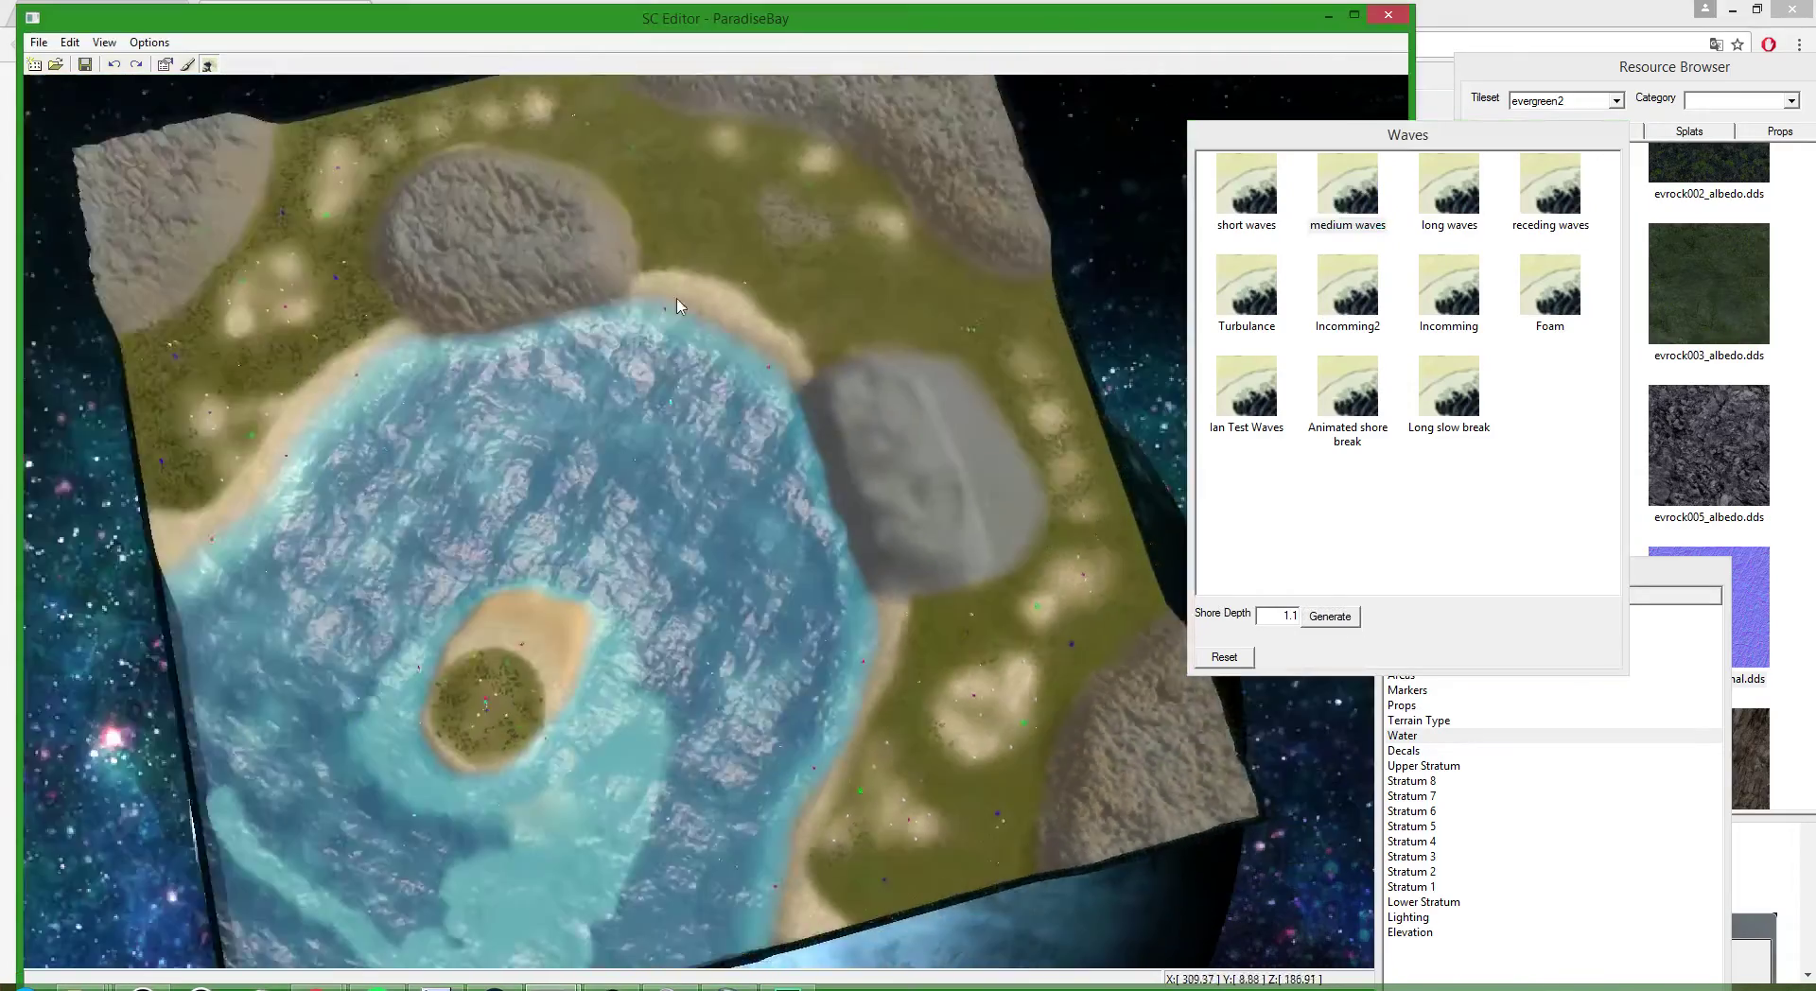
pyautogui.scroll(10, 677, 303)
pyautogui.scroll(8, 863, 757)
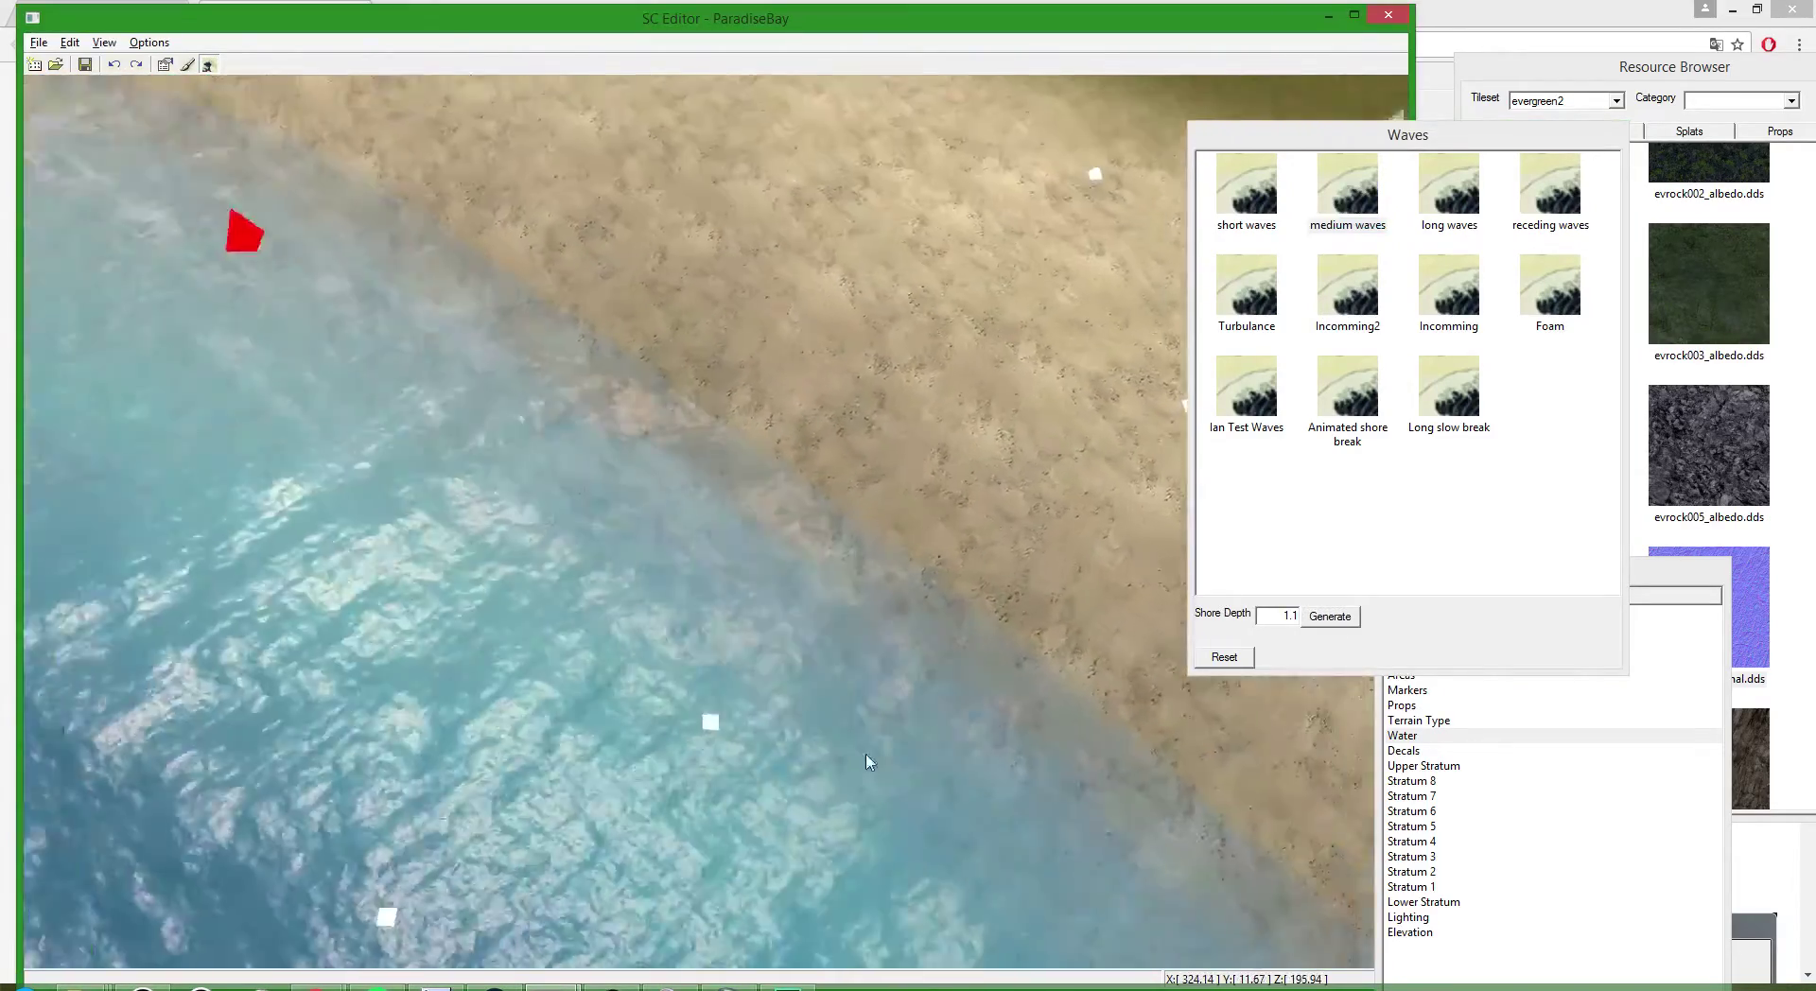
pyautogui.scroll(-3, 836, 574)
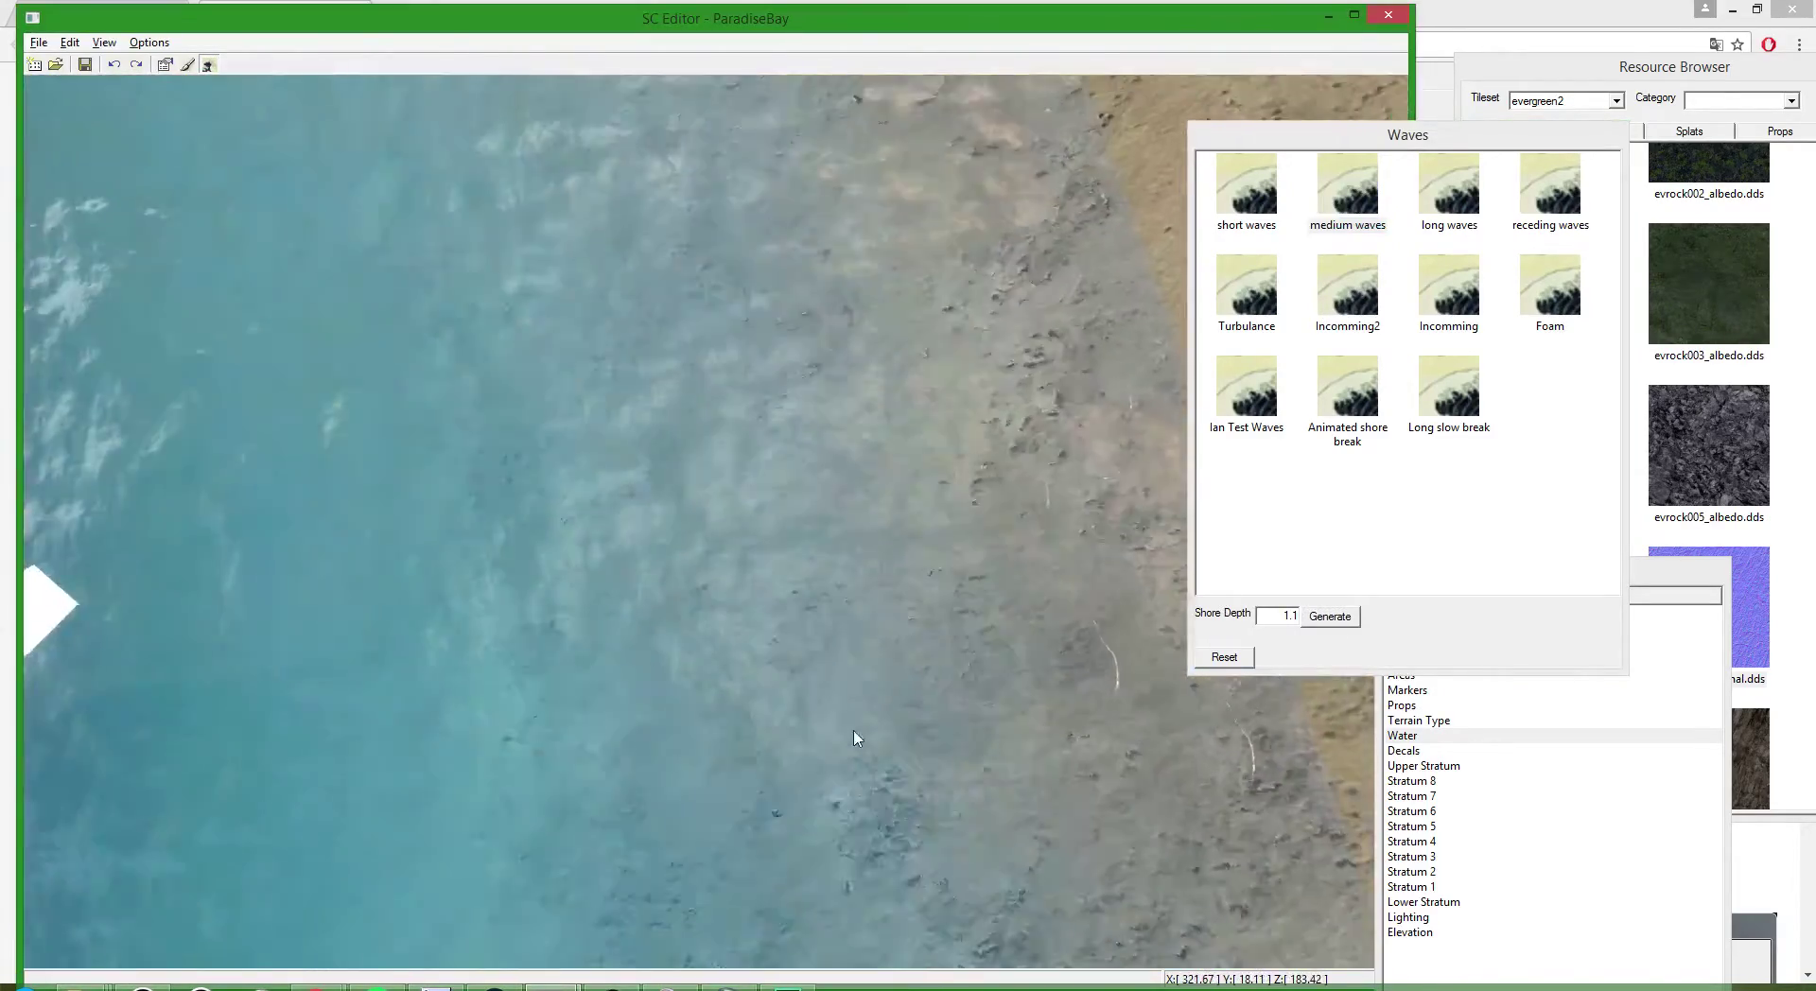
pyautogui.scroll(-6, 855, 747)
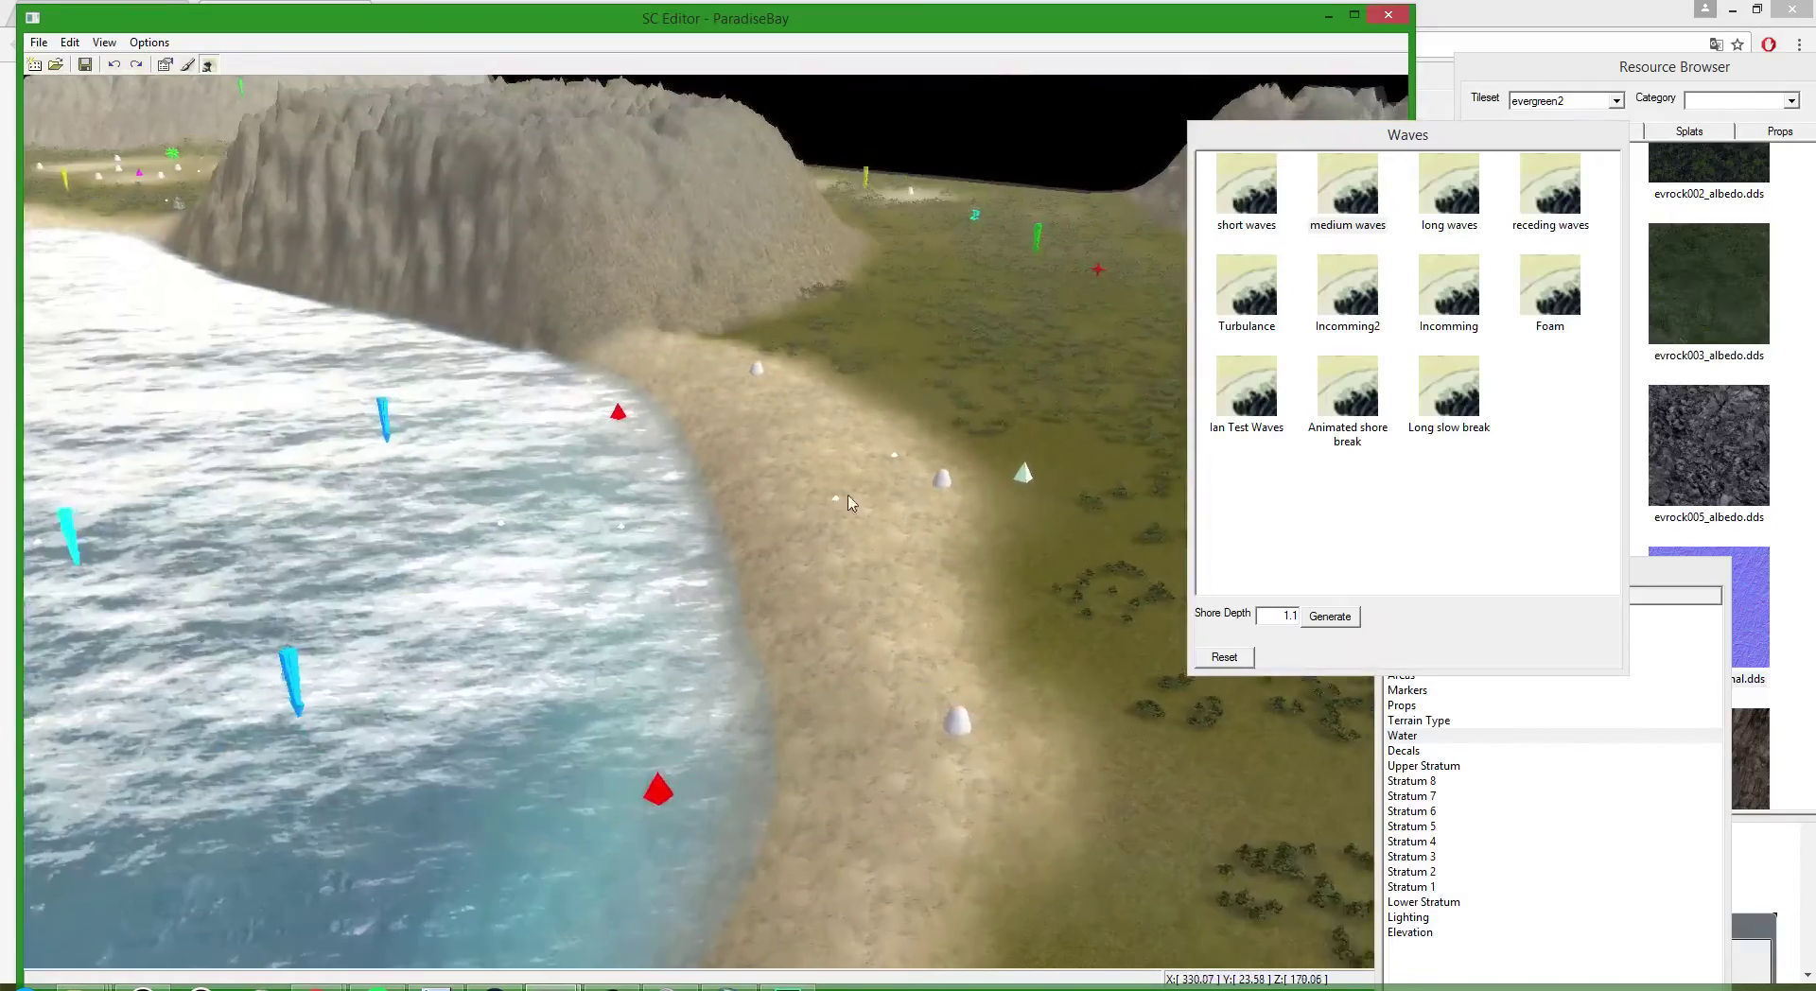
pyautogui.scroll(6, 860, 531)
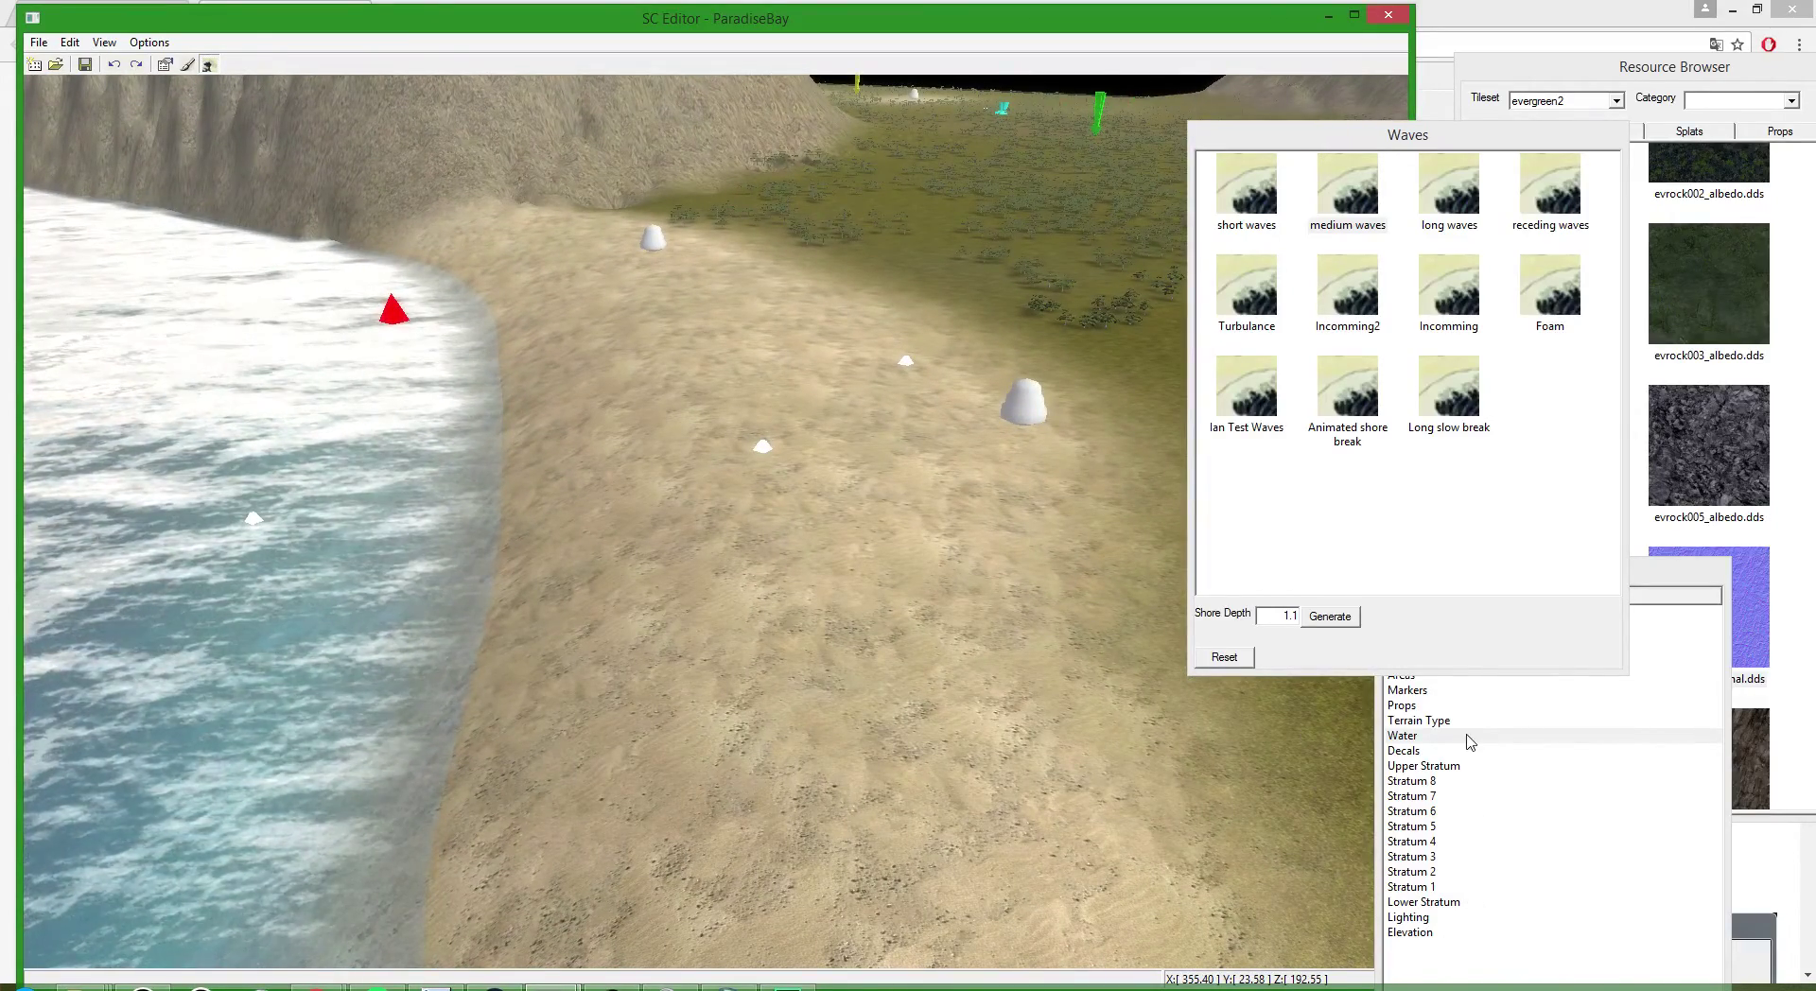
# - Set the water's surface elevation to 22.5 in the water properties
pyautogui.click(190, 64)
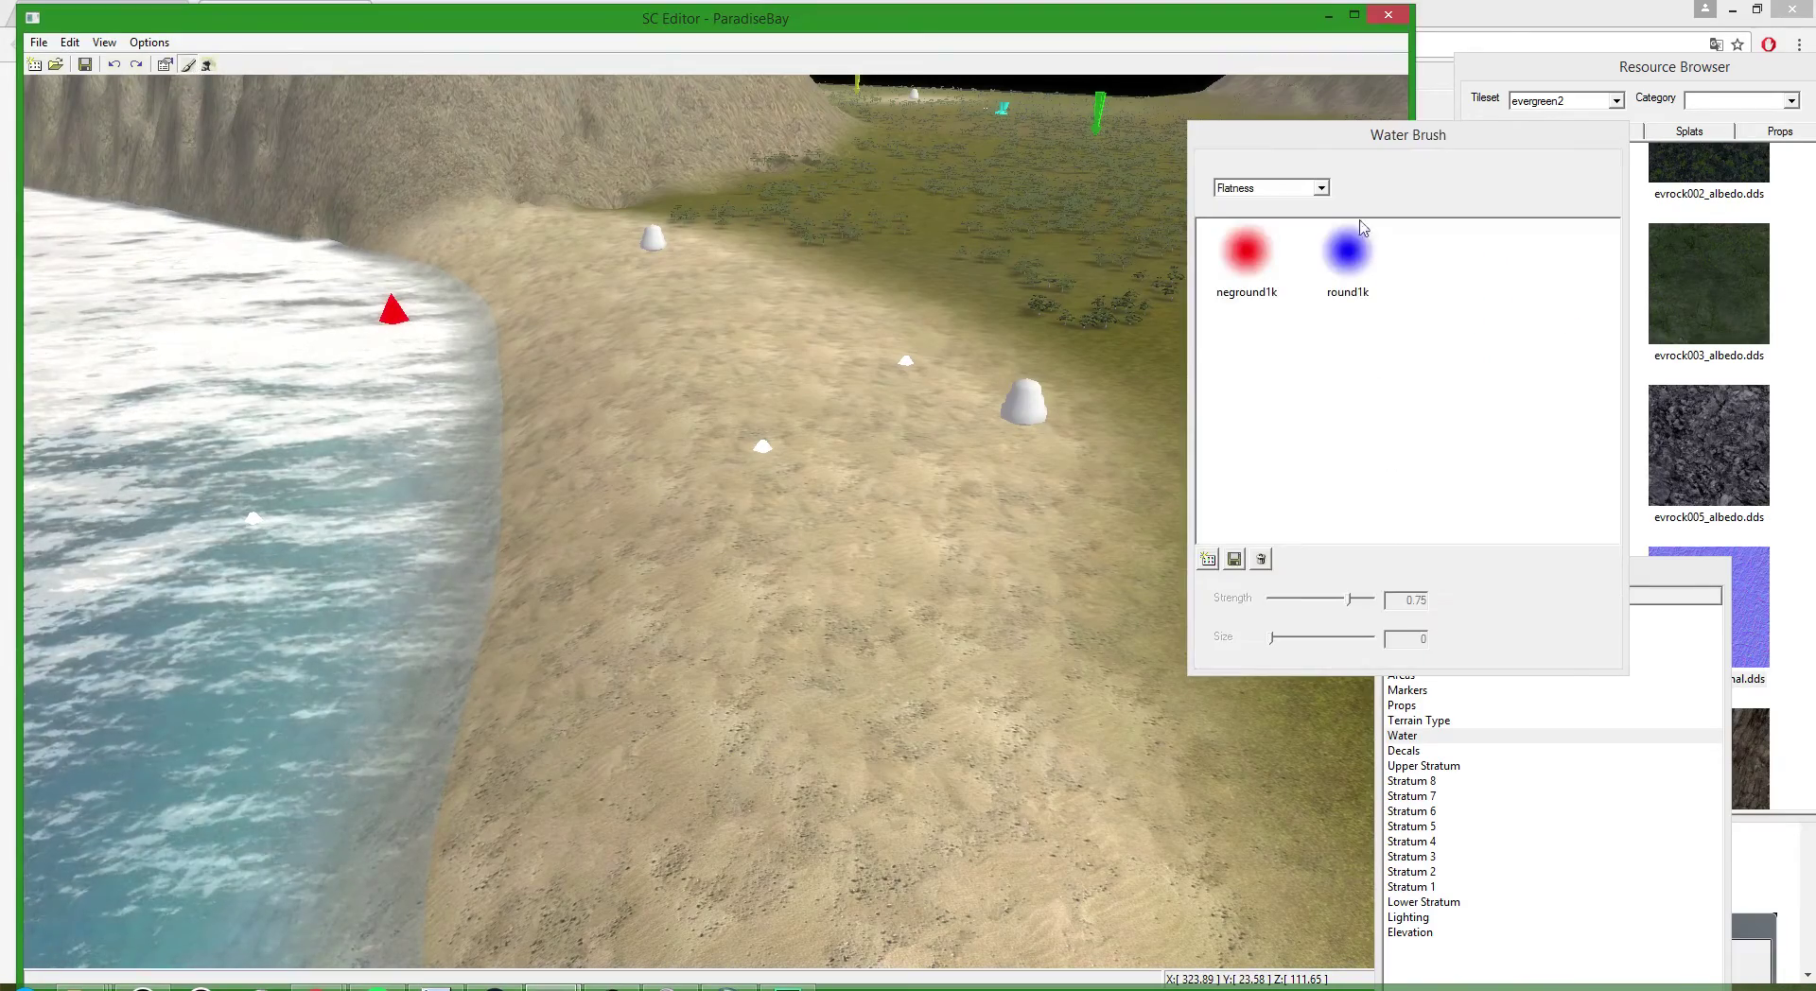
pyautogui.click(165, 64)
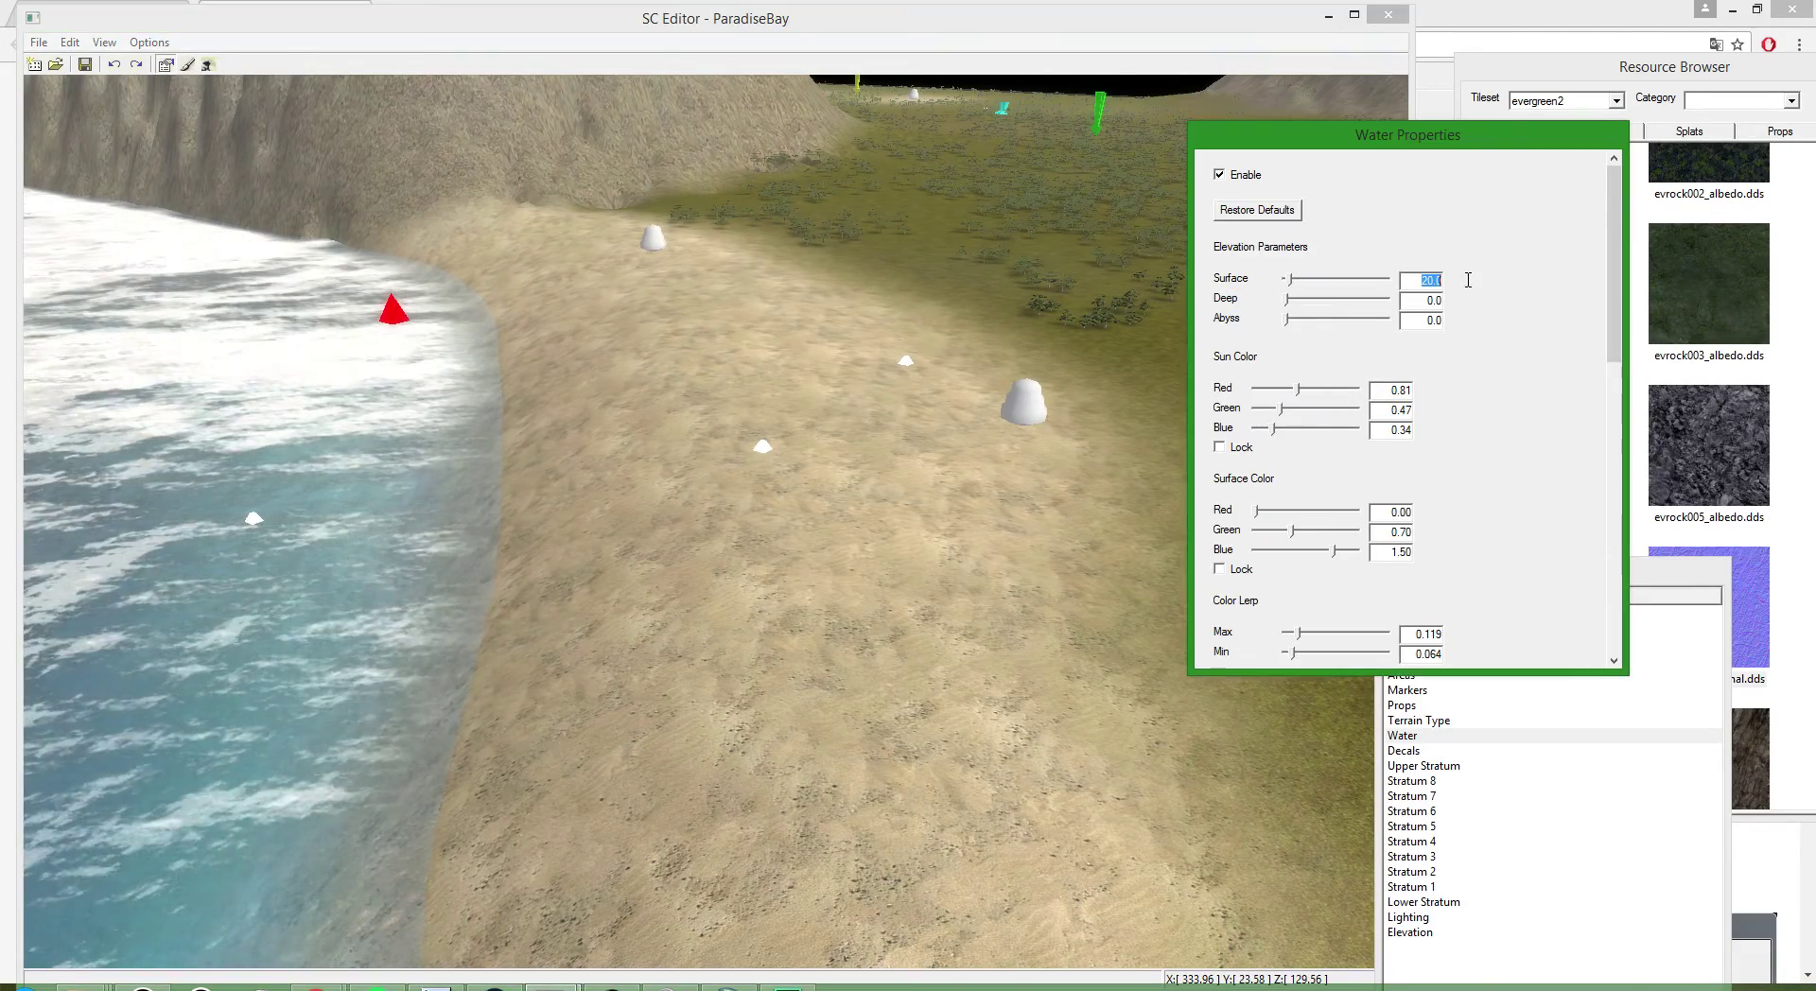
pyautogui.click(885, 458)
pyautogui.scroll(2, 885, 458)
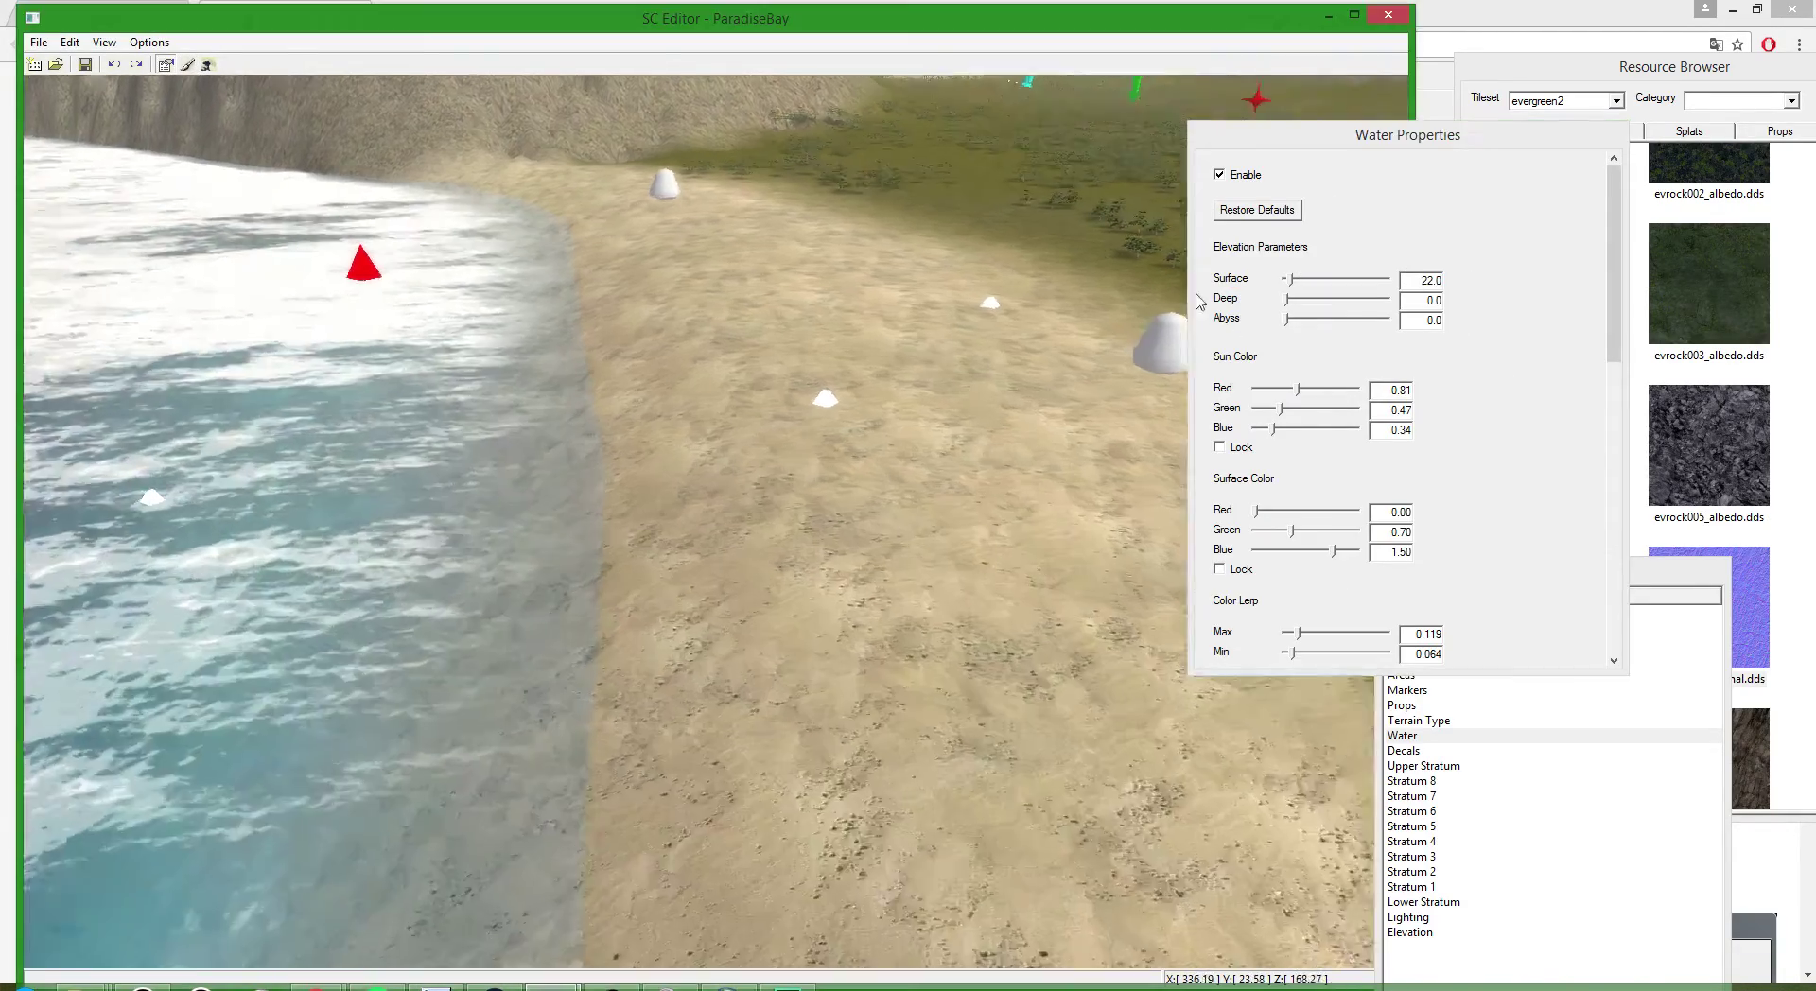
pyautogui.moveTo(1433, 282); pyautogui.dragTo(1482, 274)
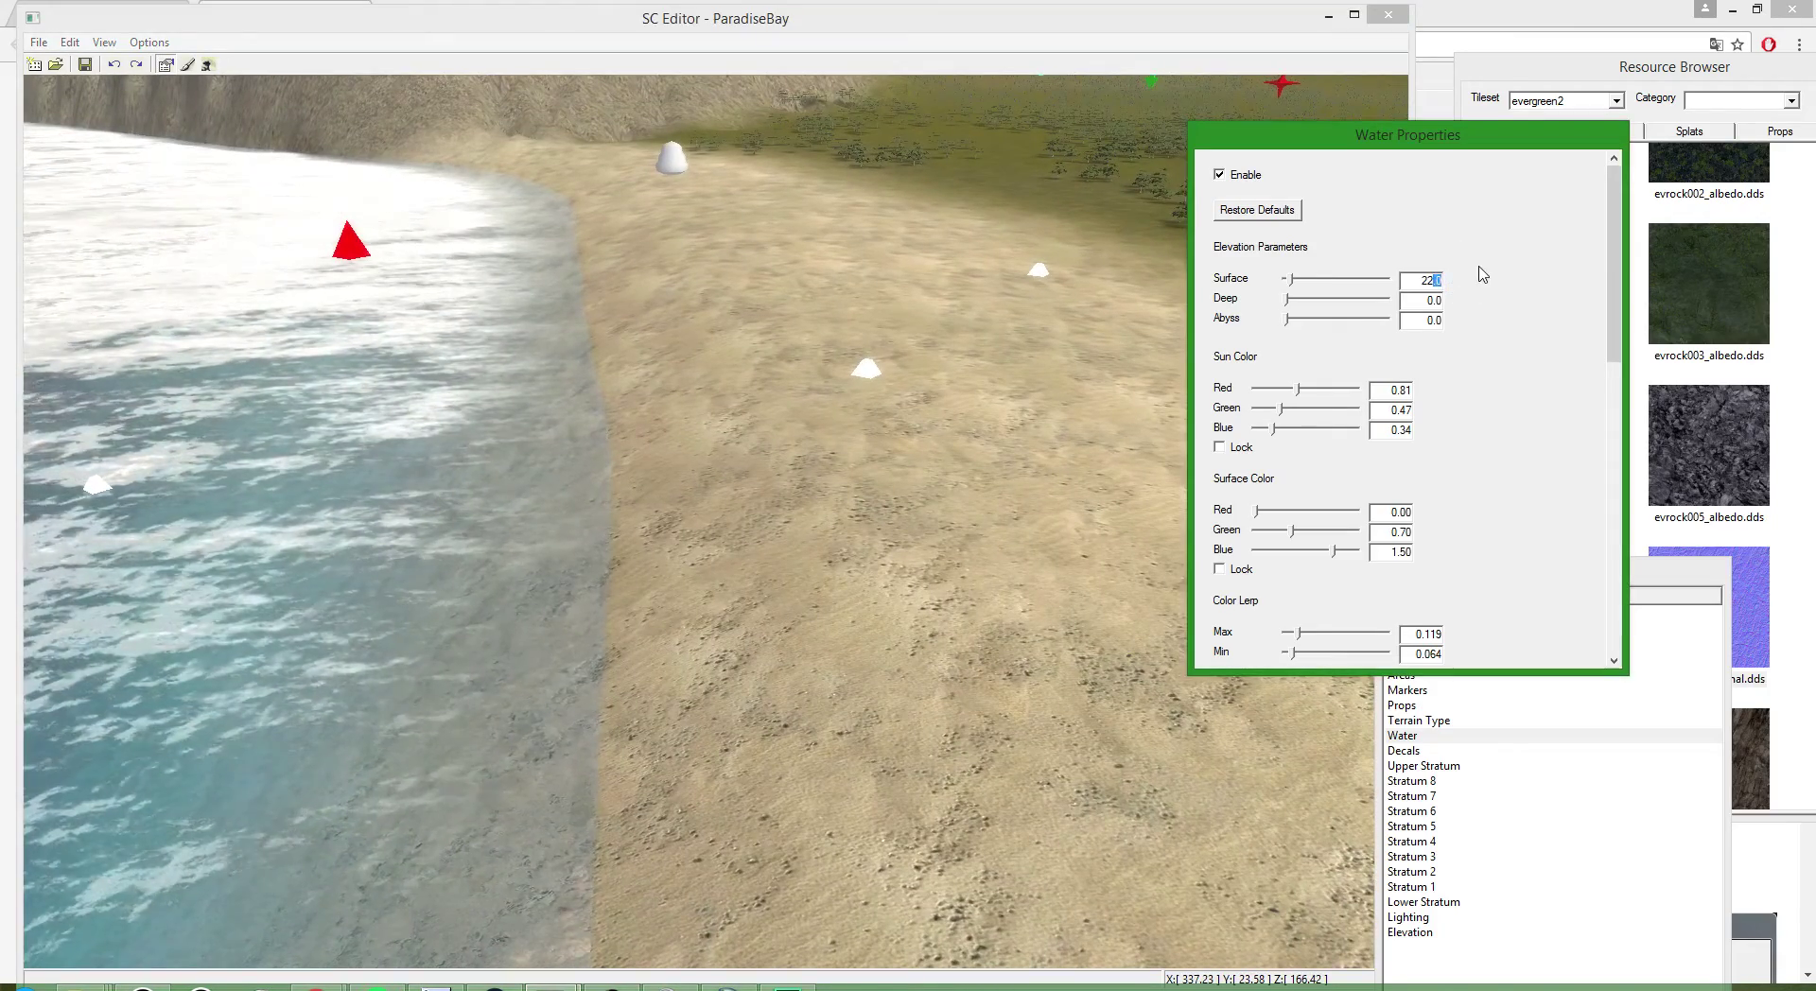
pyautogui.write('.5')
pyautogui.press('Return')
pyautogui.click(1011, 429)
# - Examine the waterline along the sandy beaches and rock plateaus, both at close range and across the whole map
pyautogui.scroll(5, 676, 473)
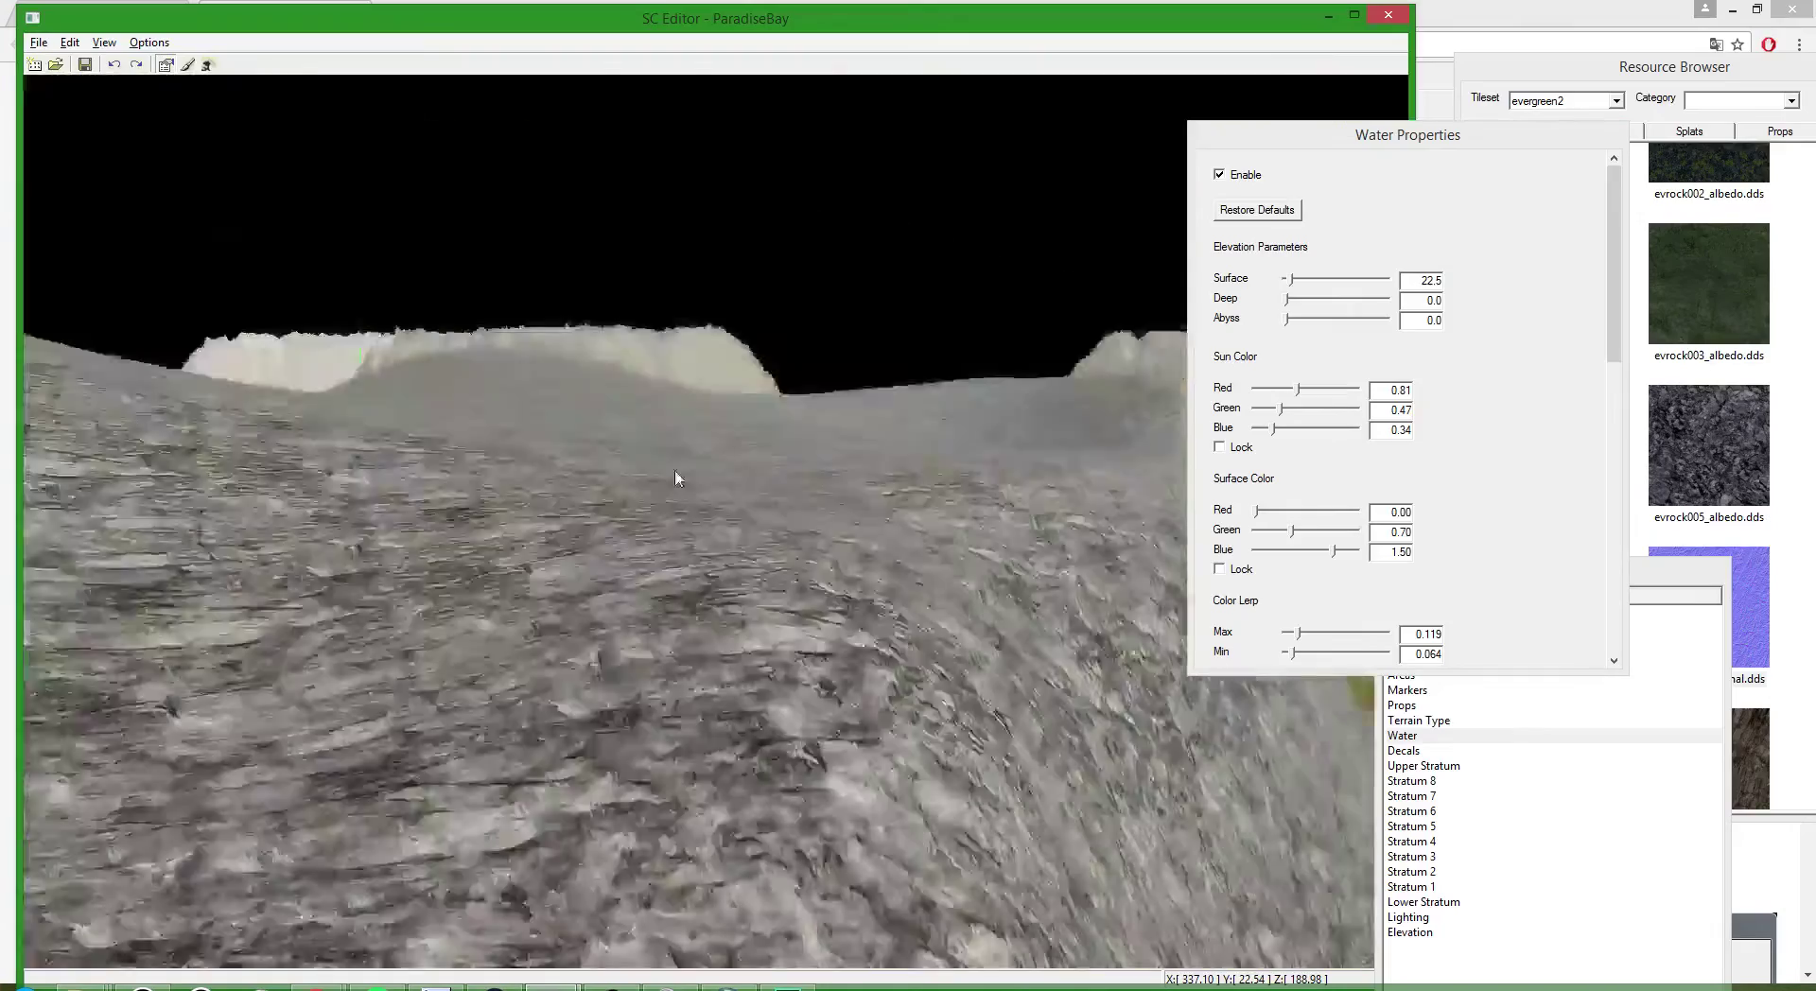
pyautogui.scroll(-6, 691, 492)
pyautogui.scroll(-8, 687, 579)
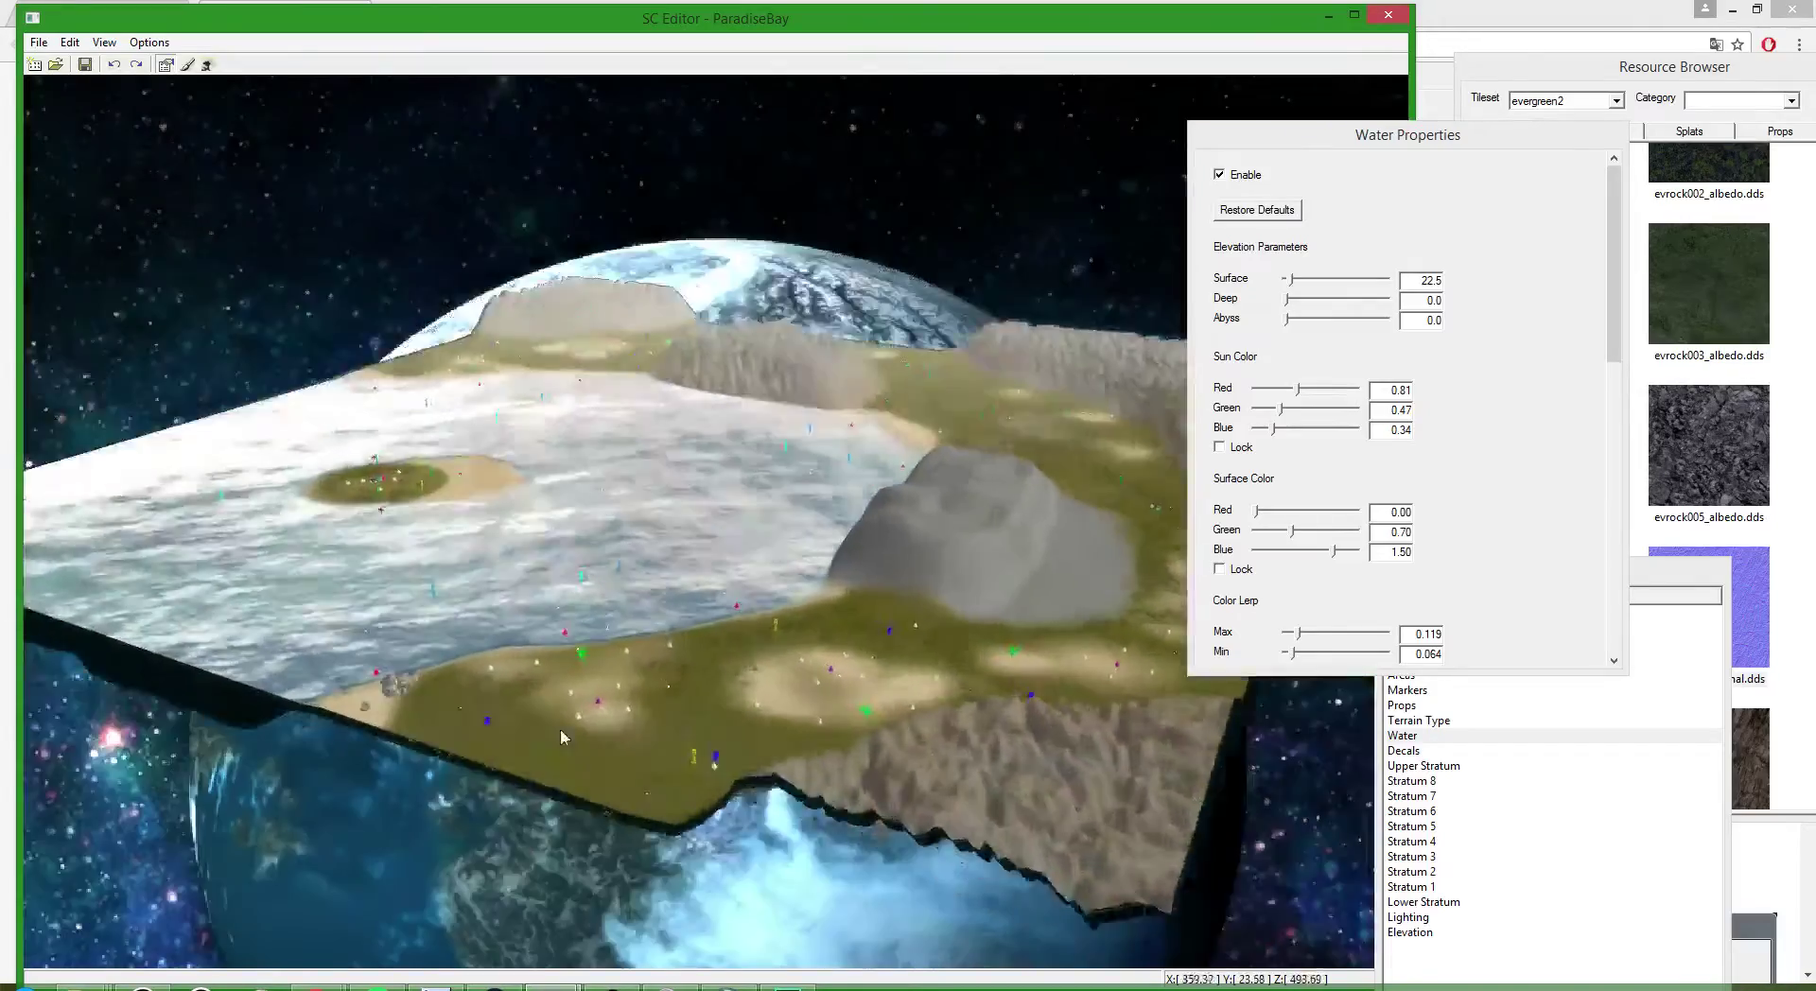
pyautogui.scroll(8, 560, 729)
pyautogui.moveTo(570, 515); pyautogui.dragTo(721, 727, button='middle')
pyautogui.scroll(6, 689, 421)
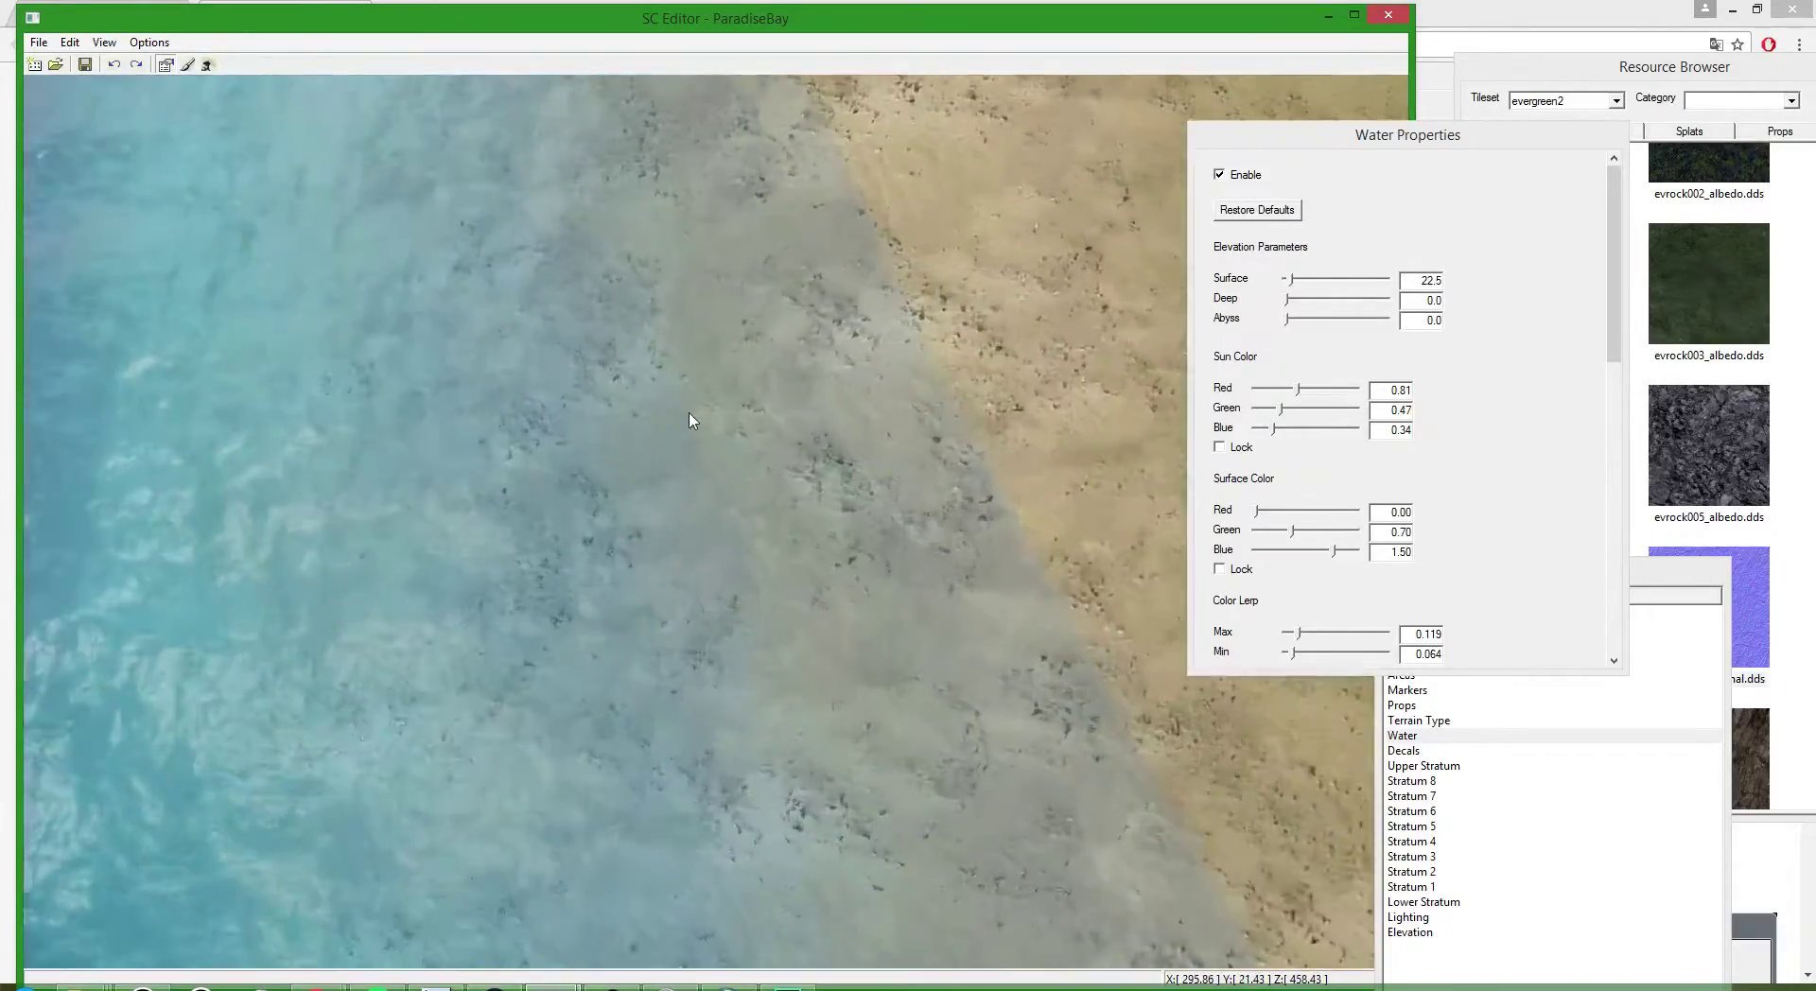
pyautogui.scroll(-6, 689, 419)
pyautogui.scroll(2, 383, 151)
pyautogui.scroll(-5, 466, 303)
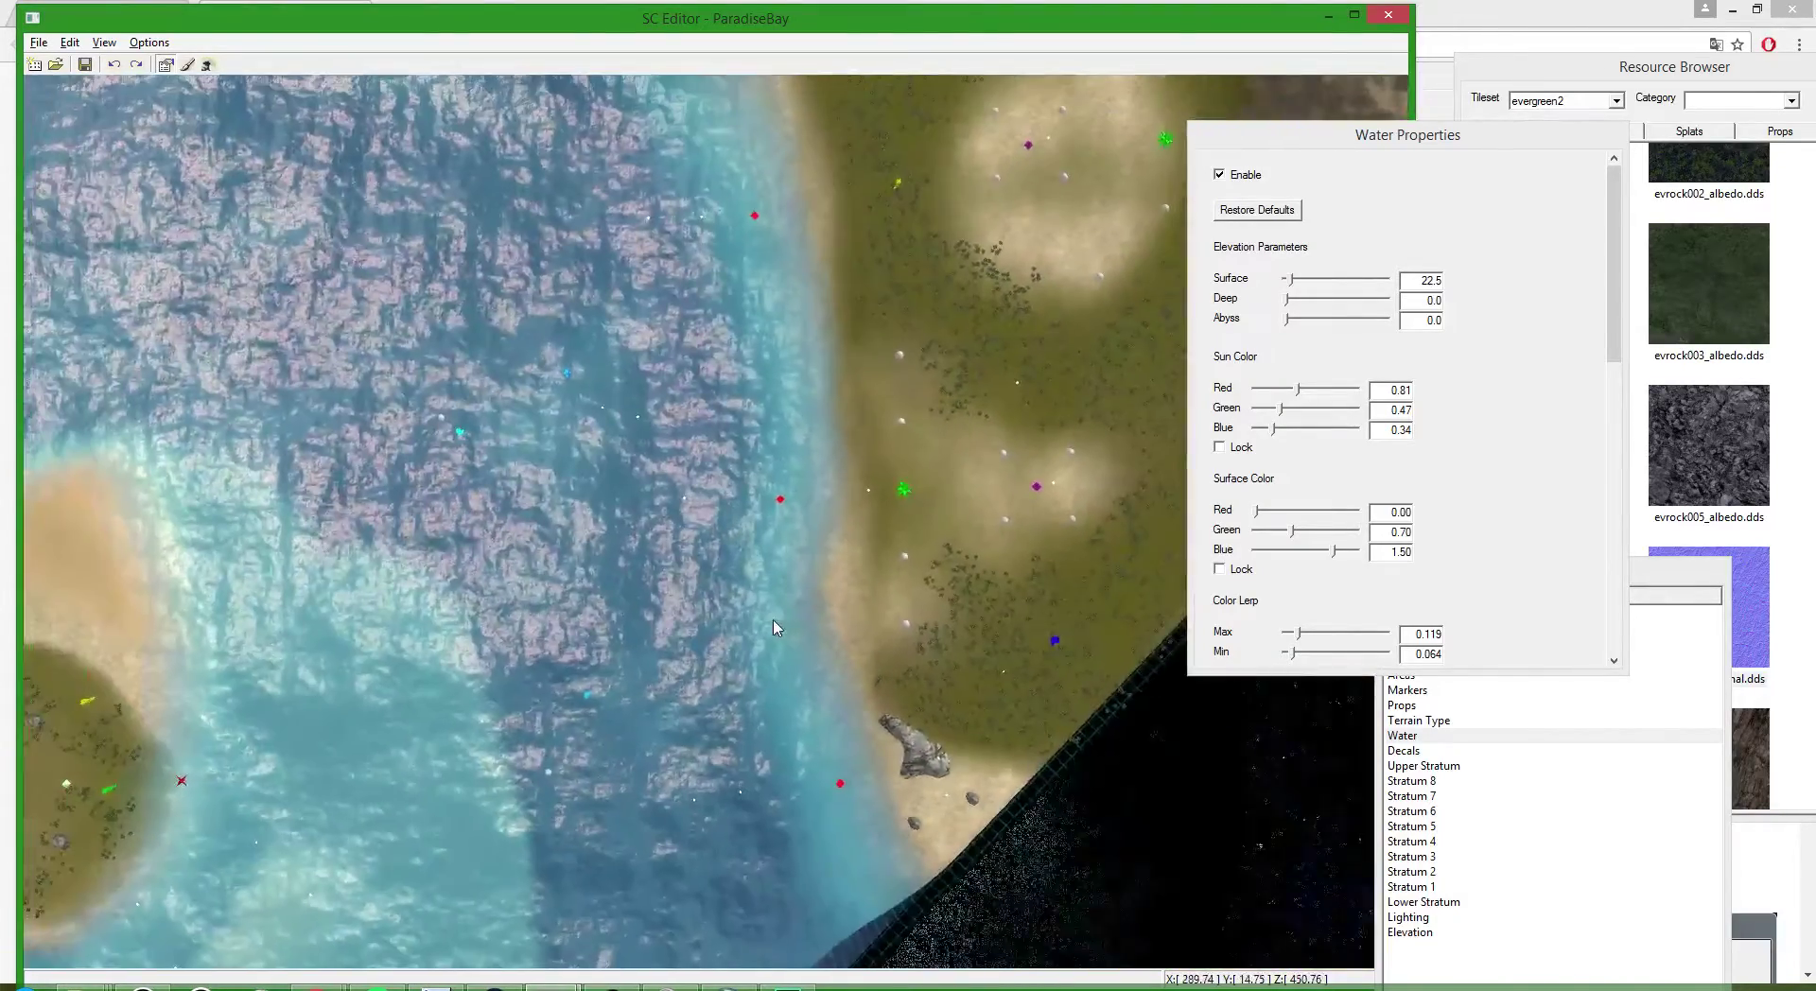
pyautogui.scroll(-2, 773, 628)
pyautogui.moveTo(773, 628); pyautogui.dragTo(581, 617, button='middle')
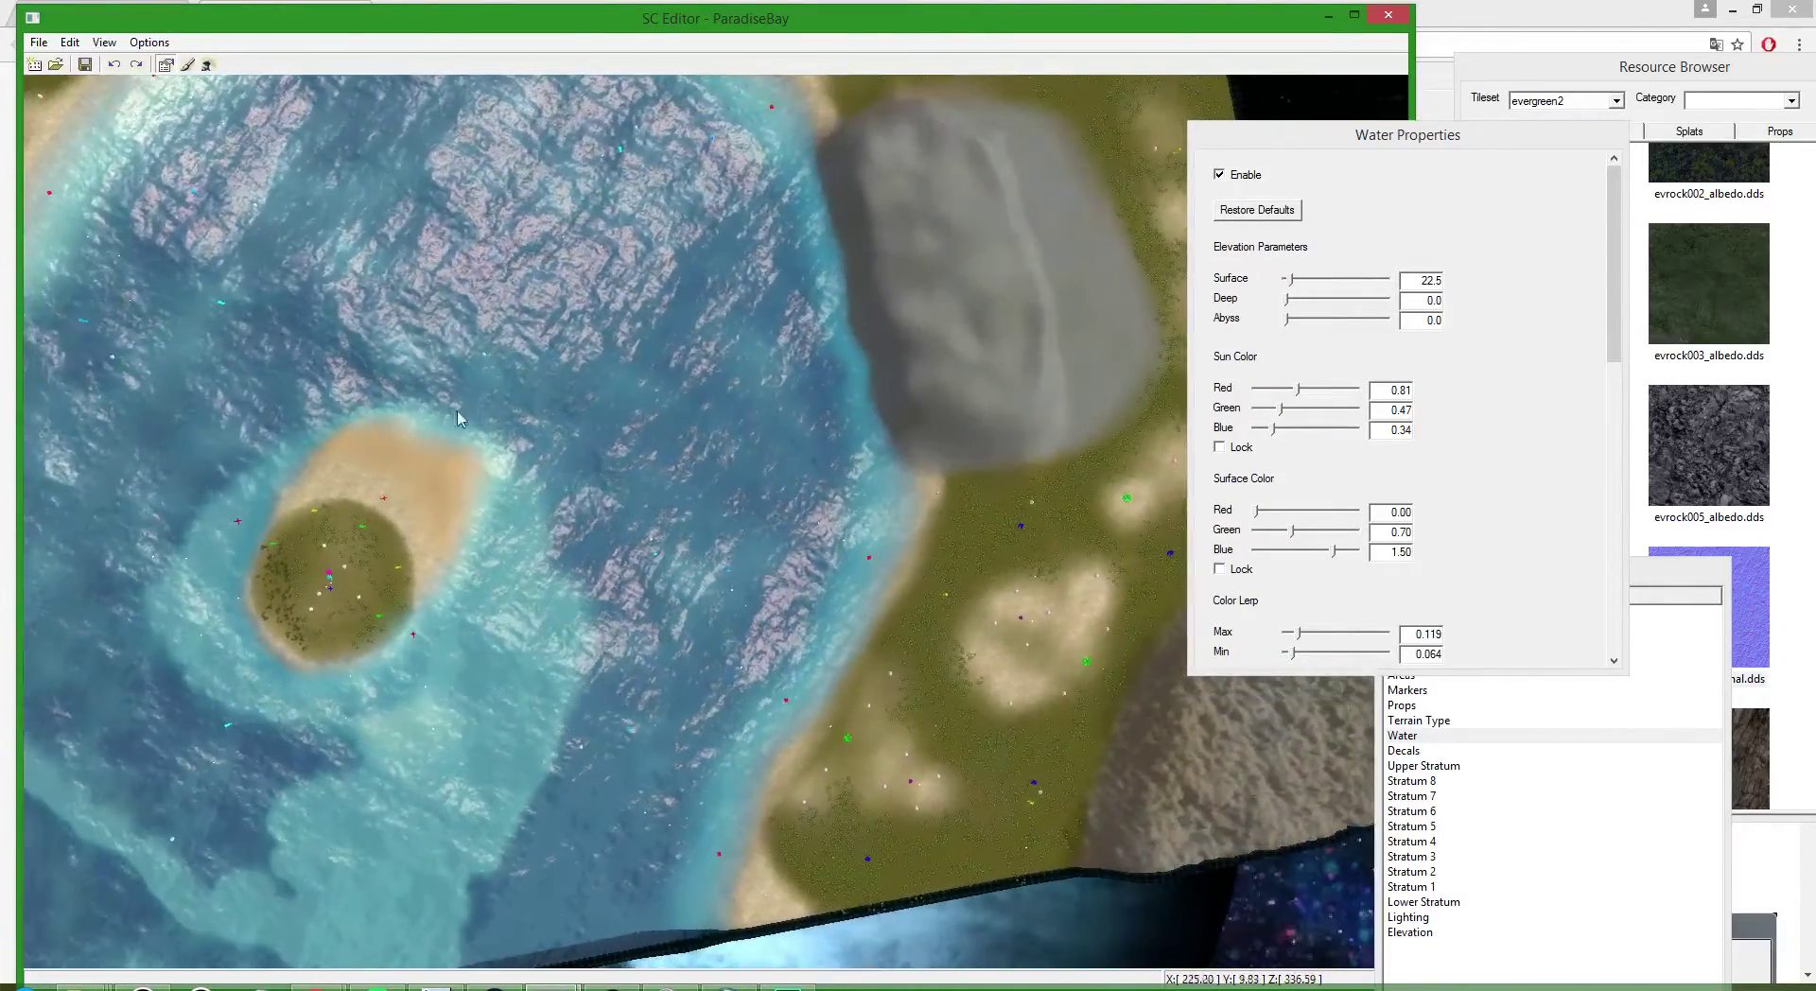
# - Open the wave presets for the water and reset the existing shoreline waves
pyautogui.click(208, 64)
pyautogui.scroll(-5, 701, 440)
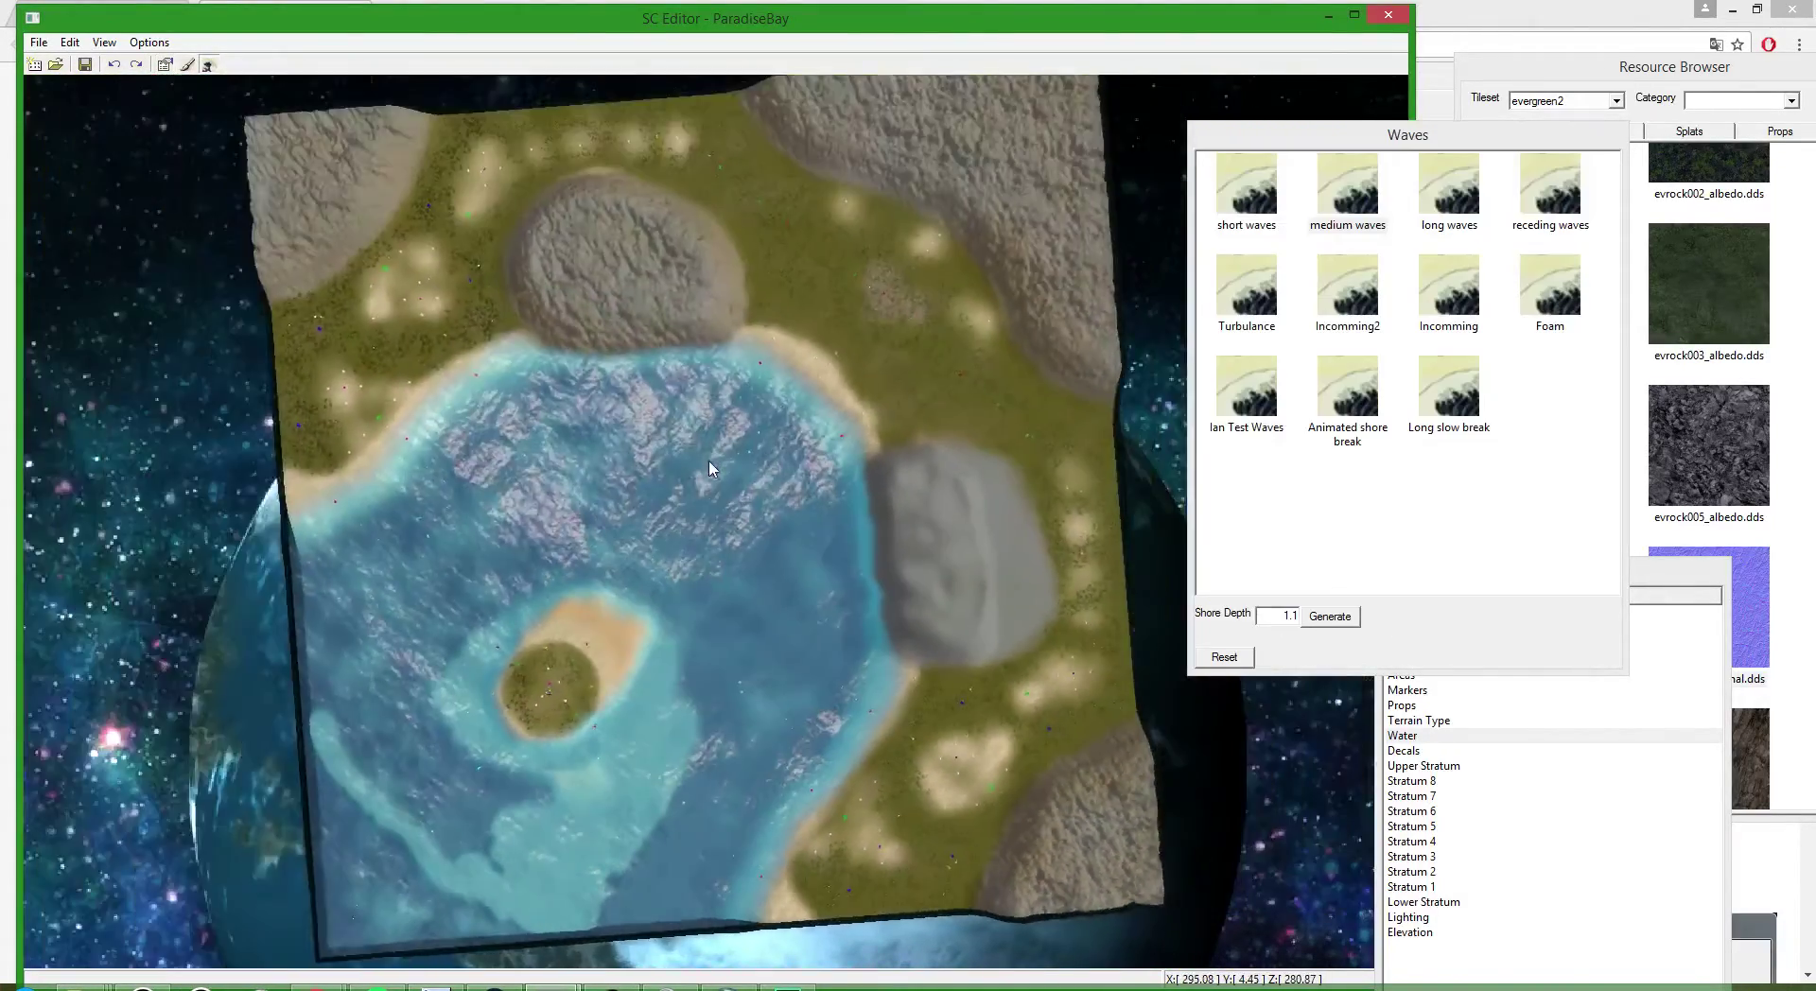
pyautogui.scroll(6, 905, 744)
pyautogui.scroll(5, 905, 753)
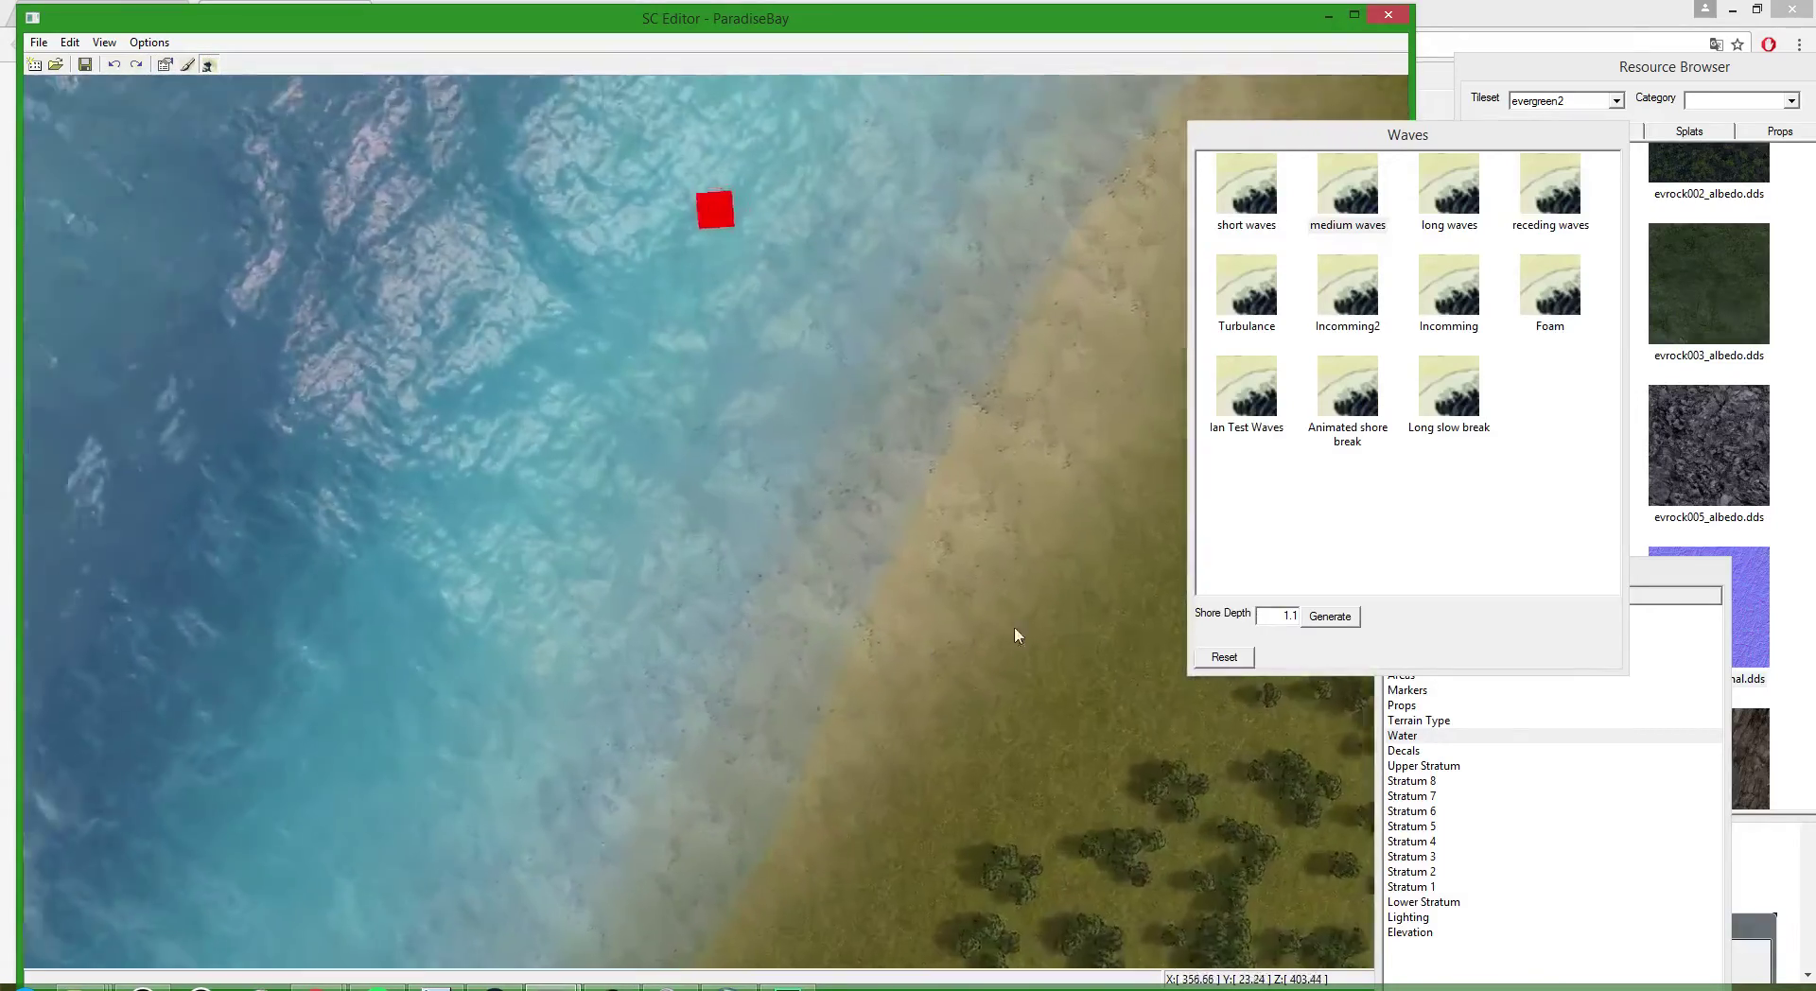
pyautogui.click(1225, 657)
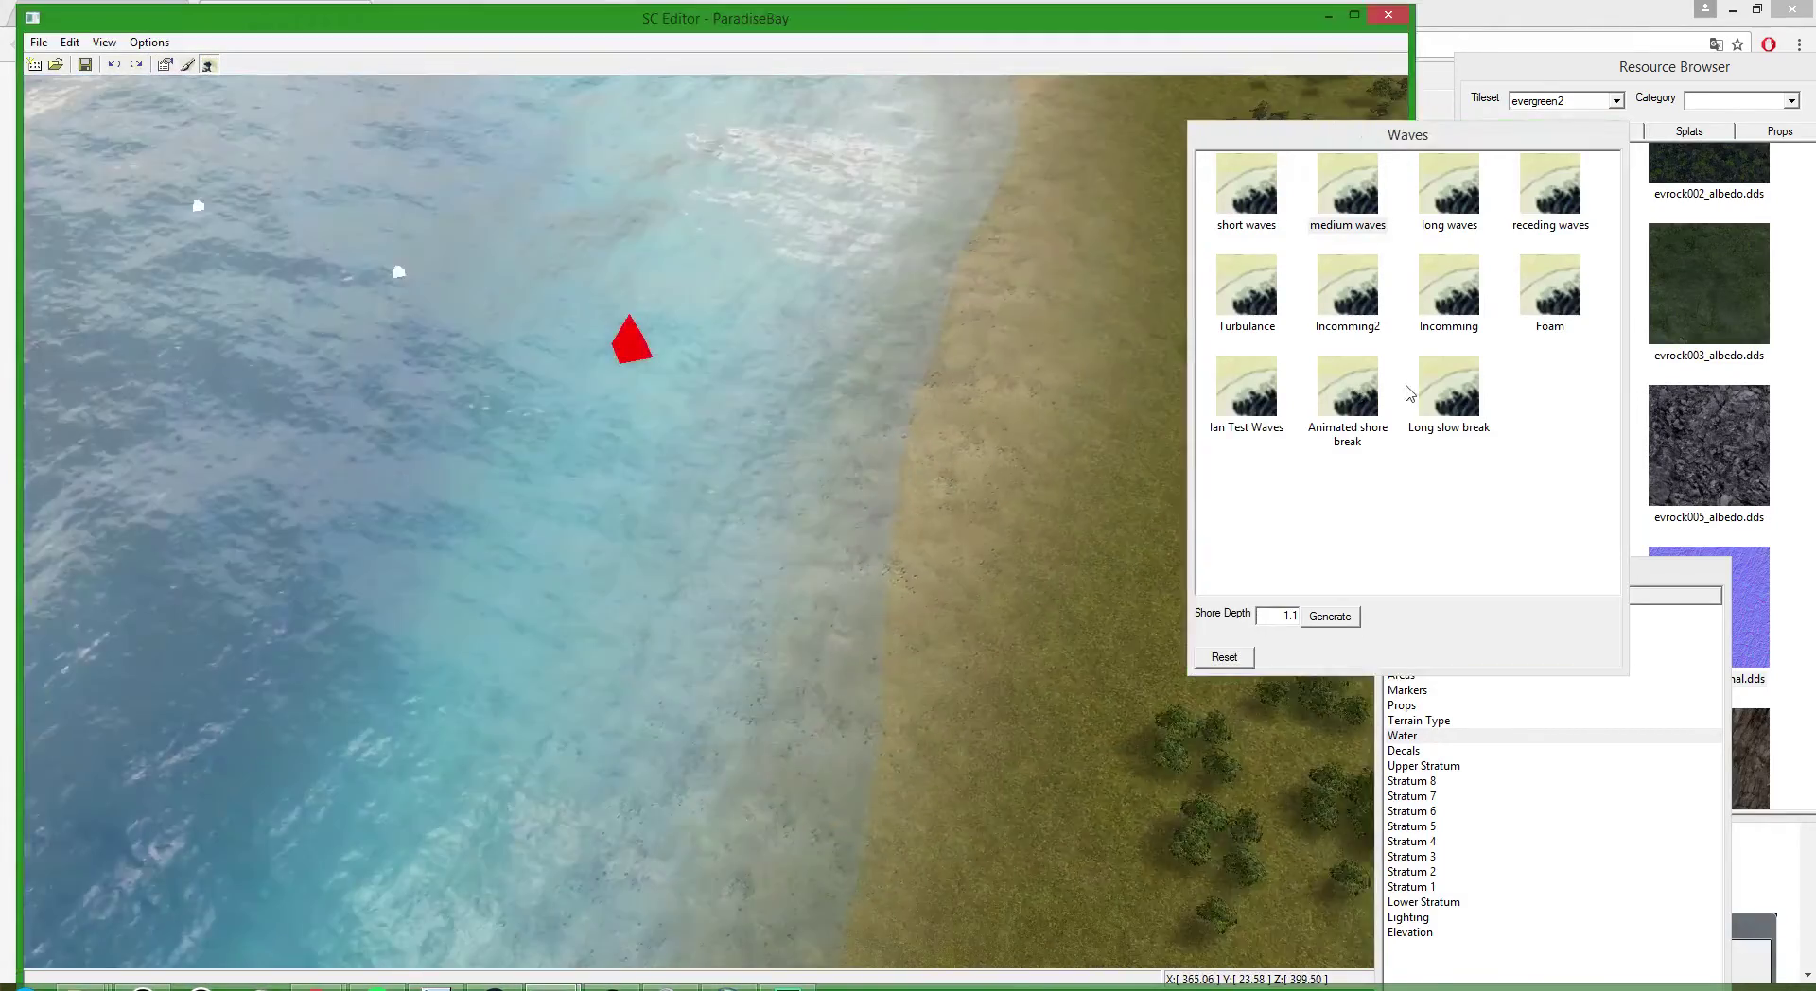
# - Generate shoreline waves at shore depth 1.1 from the Long slow break, medium waves and short waves presets
pyautogui.click(1449, 388)
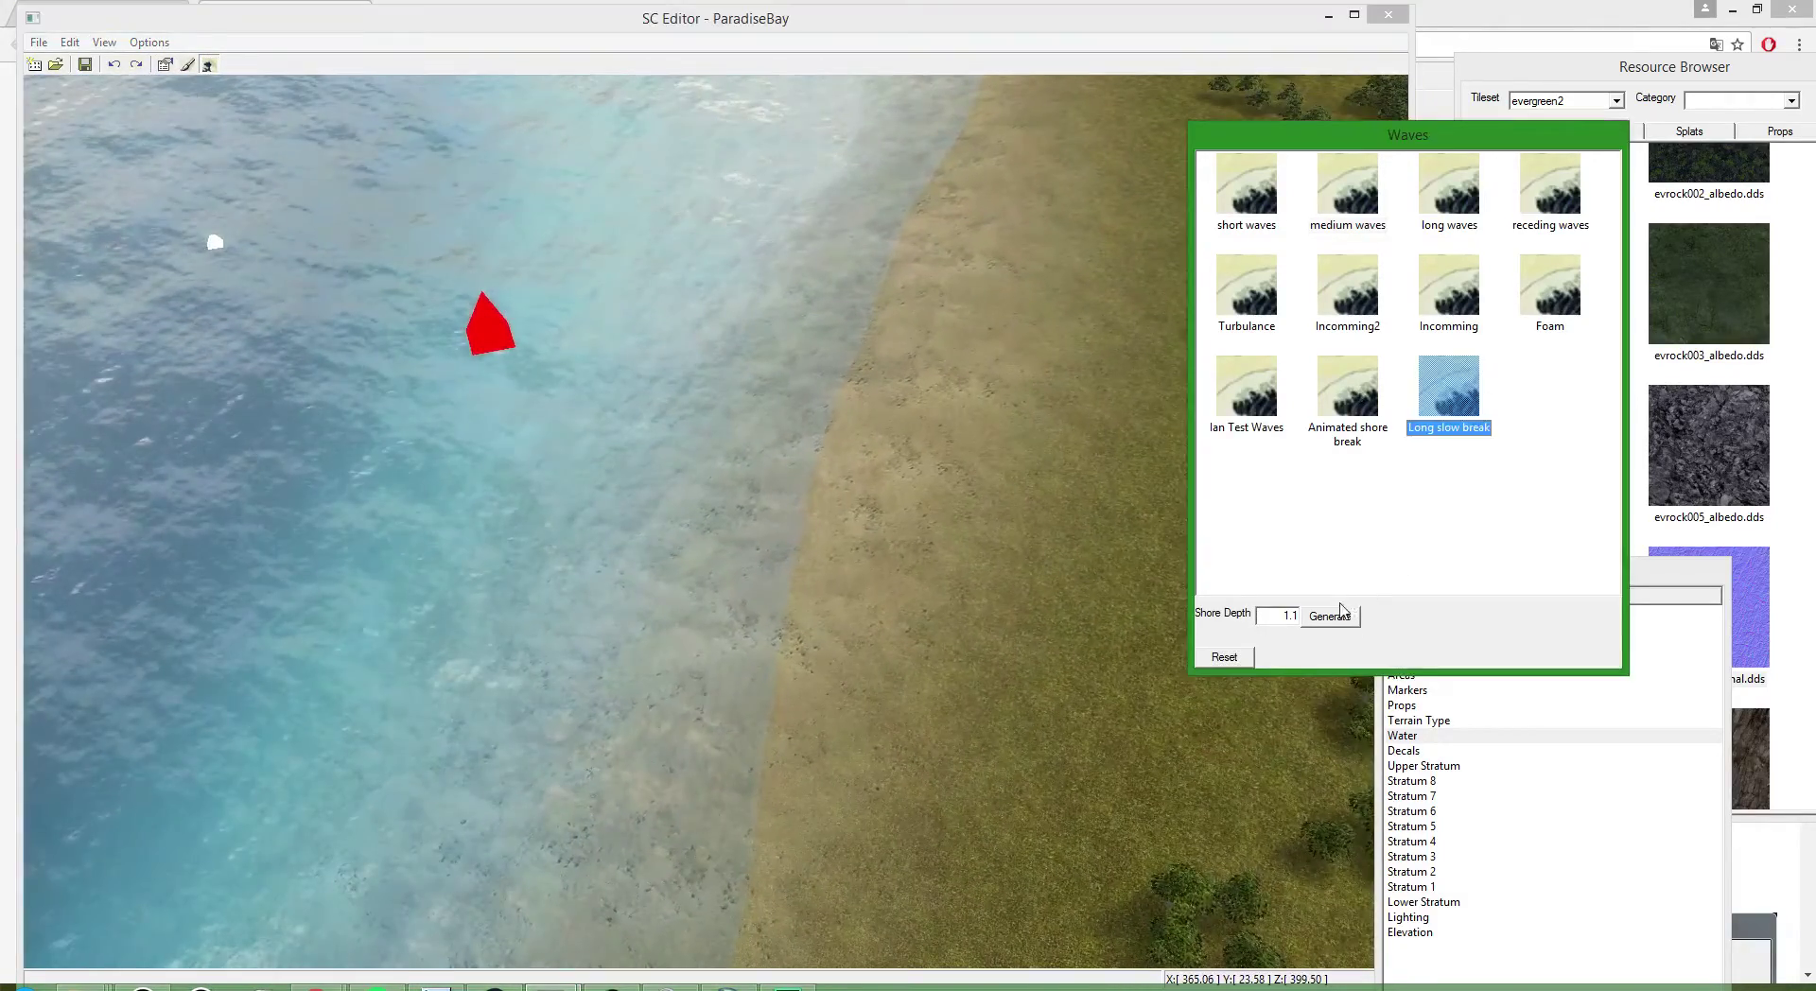
pyautogui.click(1361, 192)
pyautogui.click(1338, 619)
pyautogui.click(1247, 189)
pyautogui.click(1335, 612)
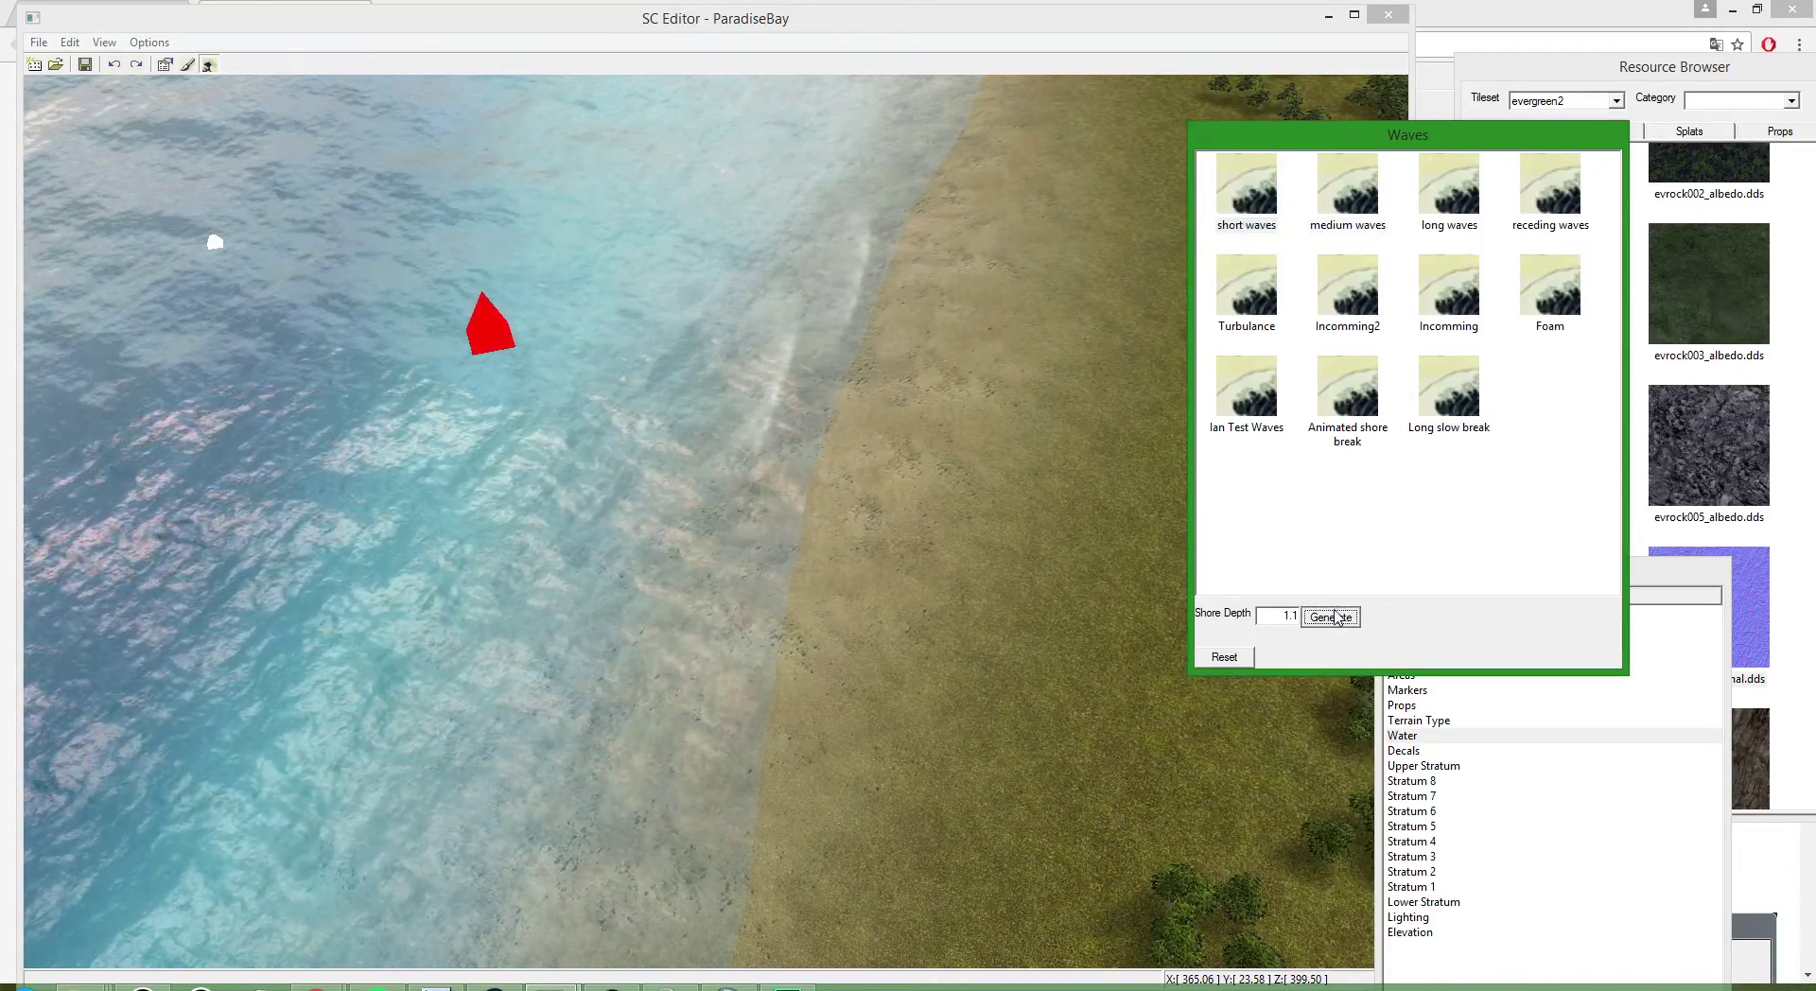
# - Choose the Incomming preset, place a wave at the beach and examine the waves breaking on the shore
pyautogui.click(1540, 308)
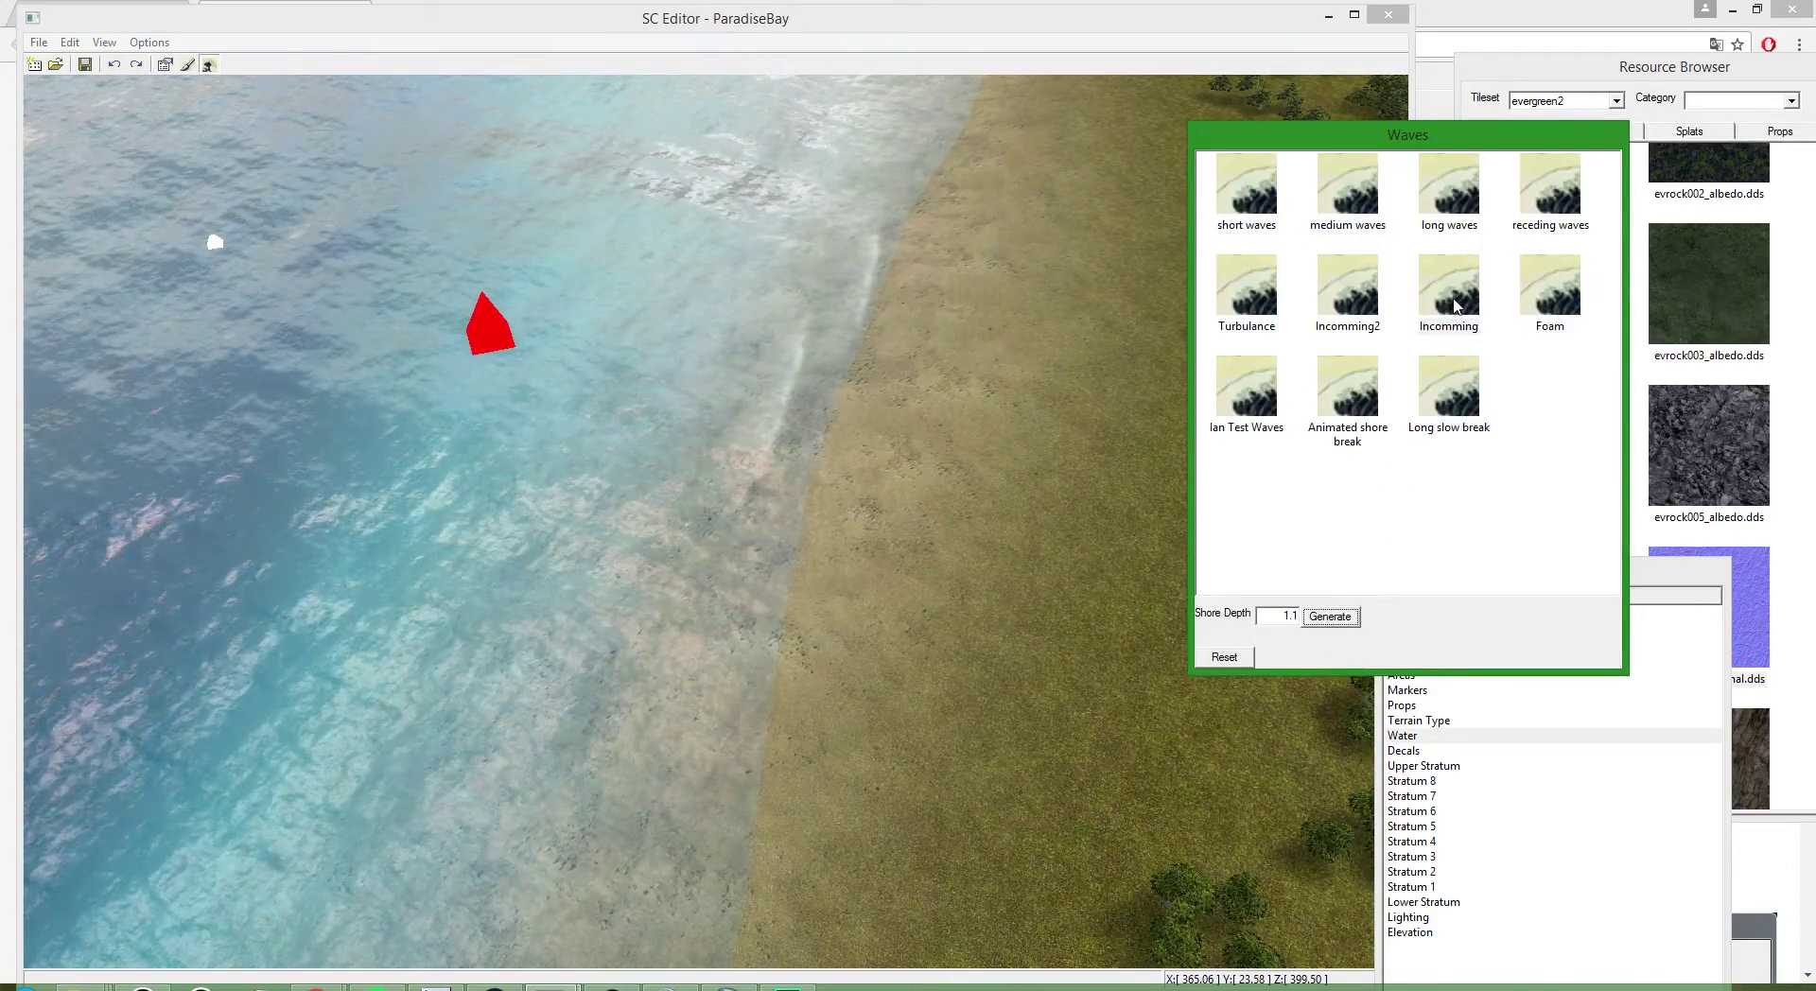
pyautogui.click(847, 511)
pyautogui.scroll(3, 847, 511)
pyautogui.click(868, 479)
pyautogui.scroll(-1, 868, 479)
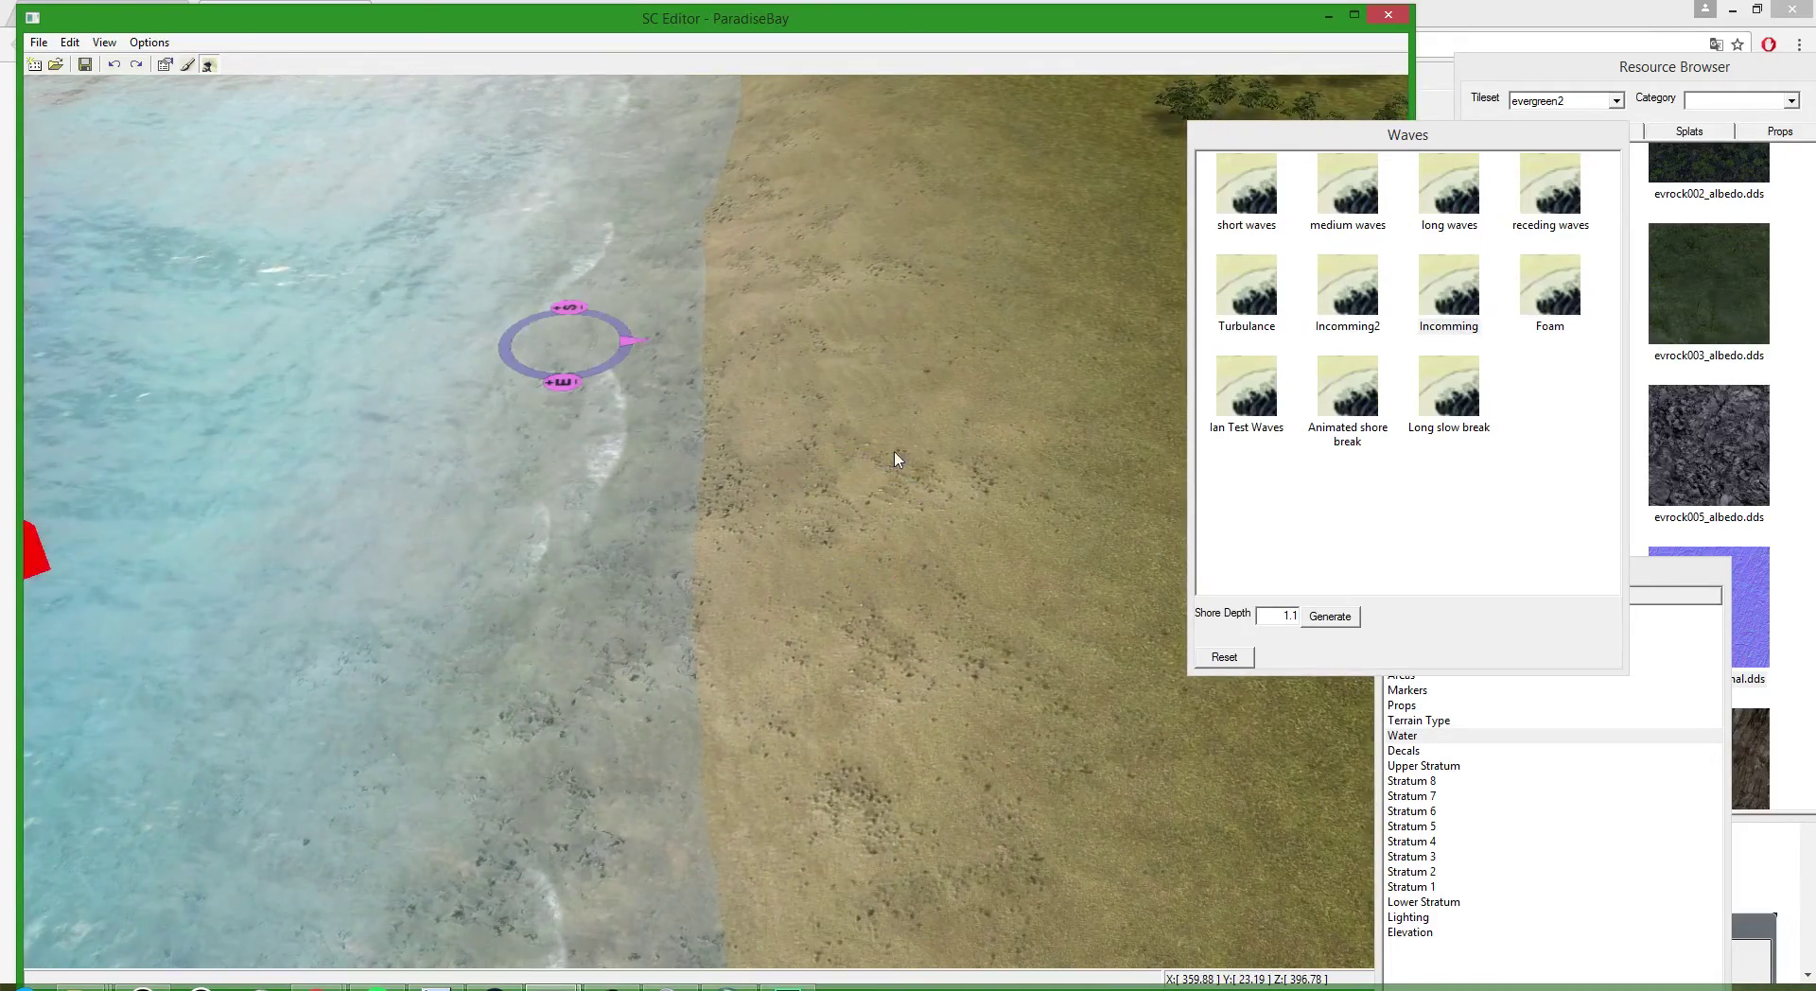
pyautogui.scroll(3, 964, 419)
pyautogui.scroll(-6, 900, 445)
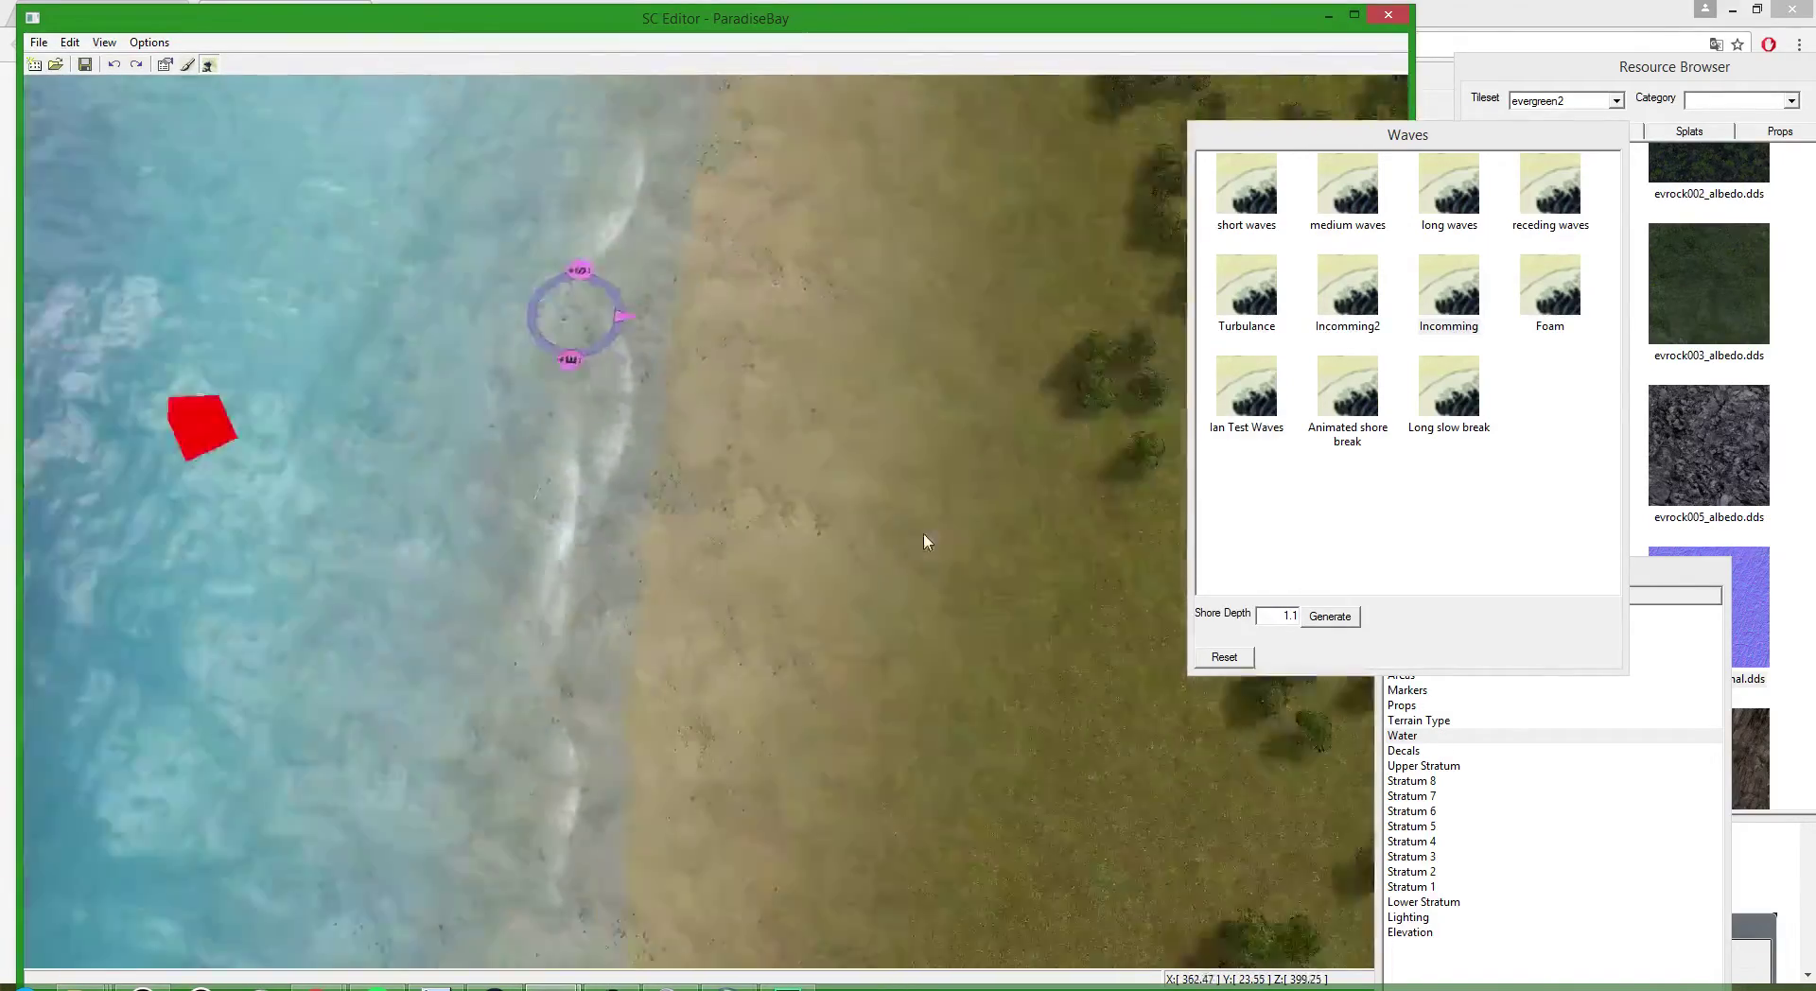
# - Box-select the wave markers along the beach below the dark rock plateau and inspect them
pyautogui.moveTo(984, 758); pyautogui.dragTo(511, 348)
pyautogui.scroll(5, 700, 502)
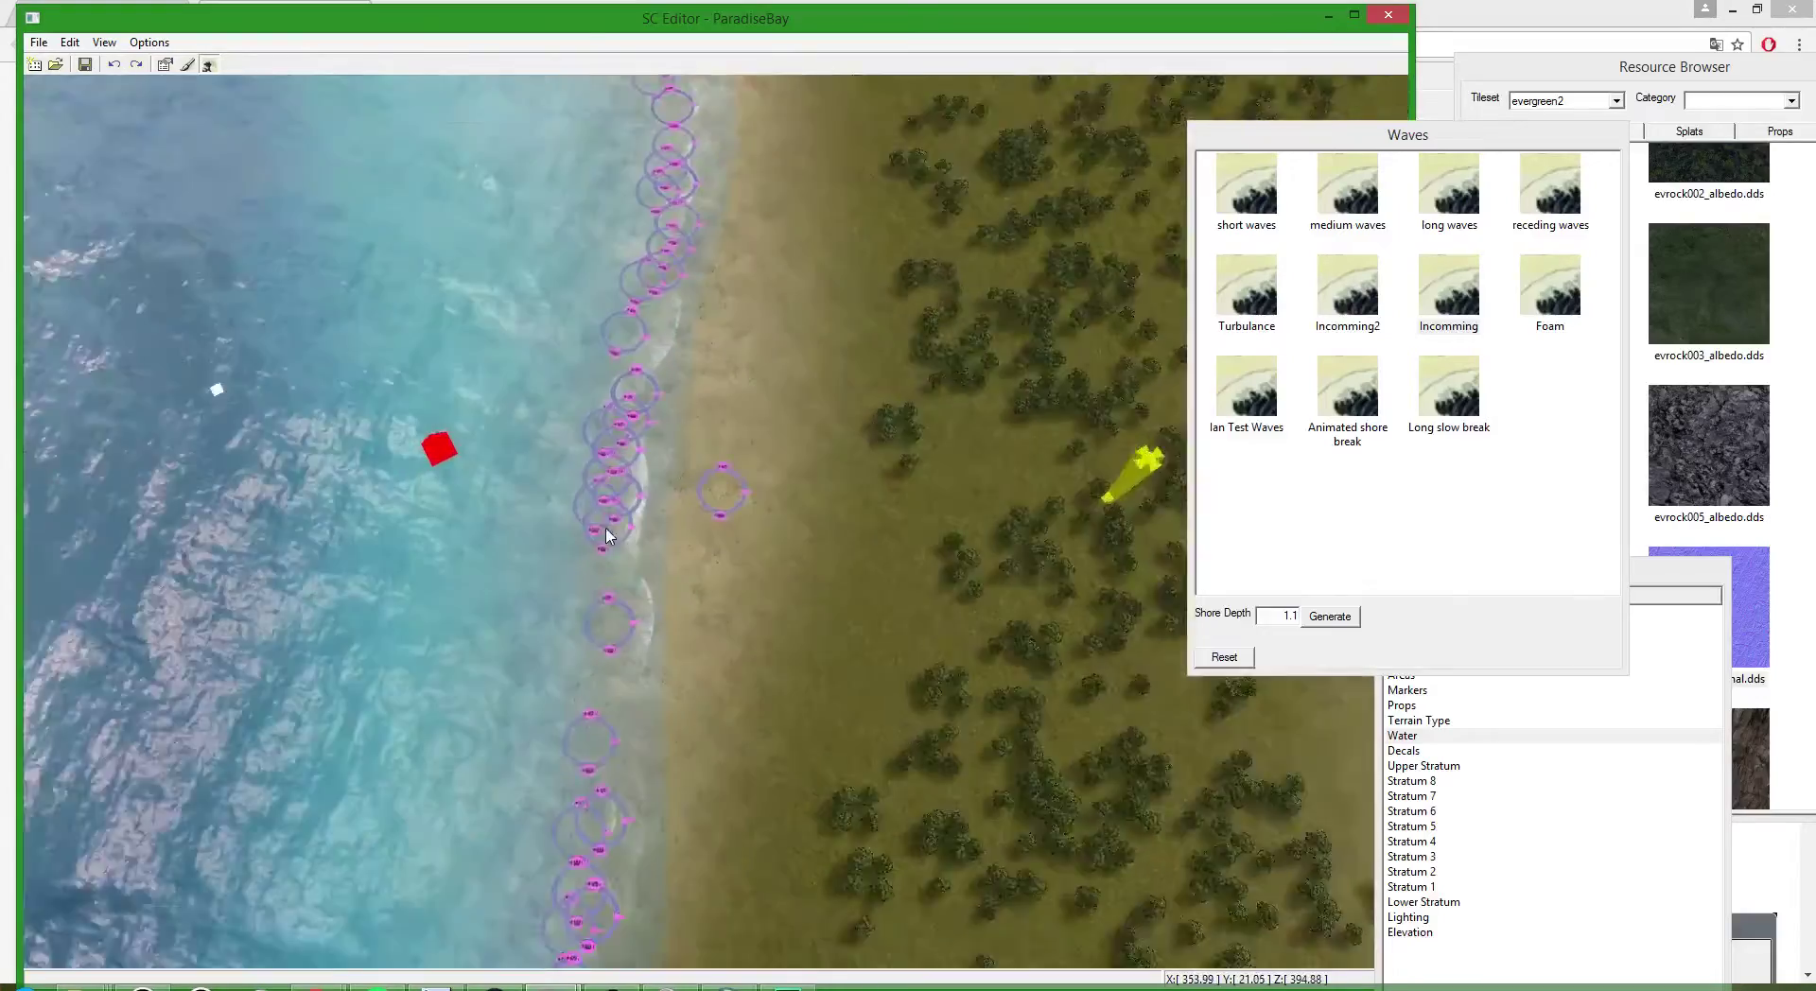
pyautogui.scroll(-6, 849, 490)
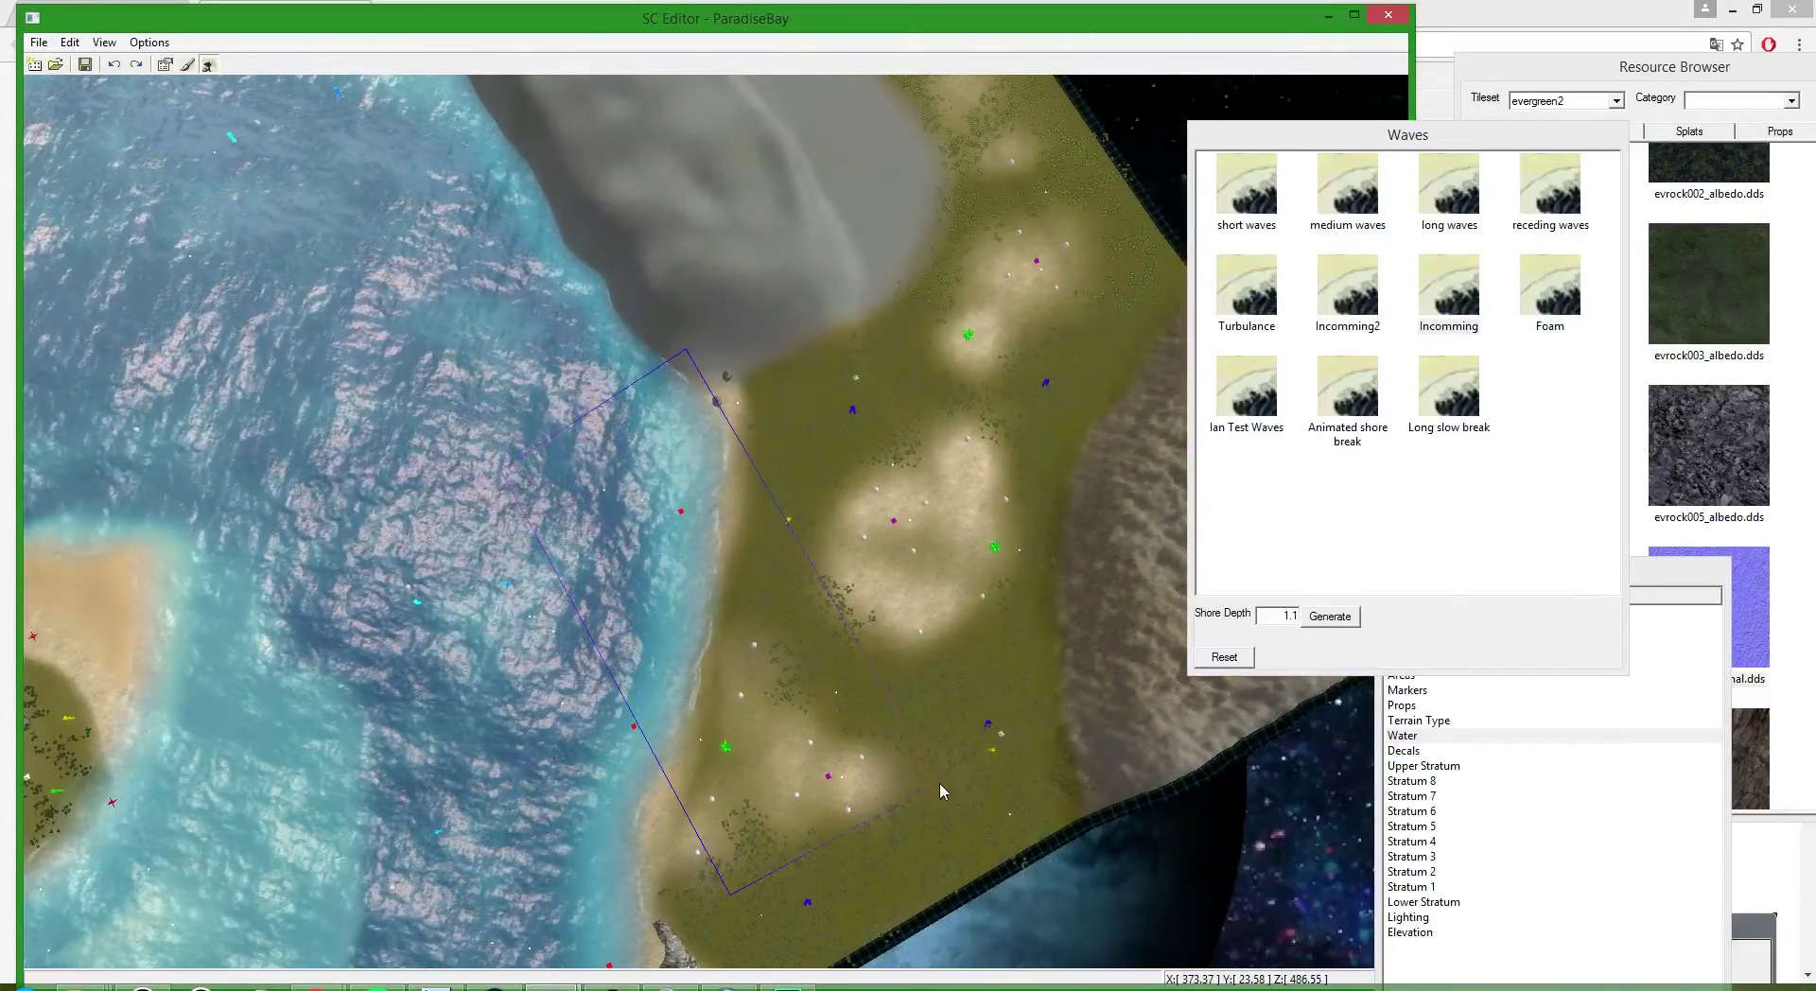
pyautogui.scroll(6, 939, 791)
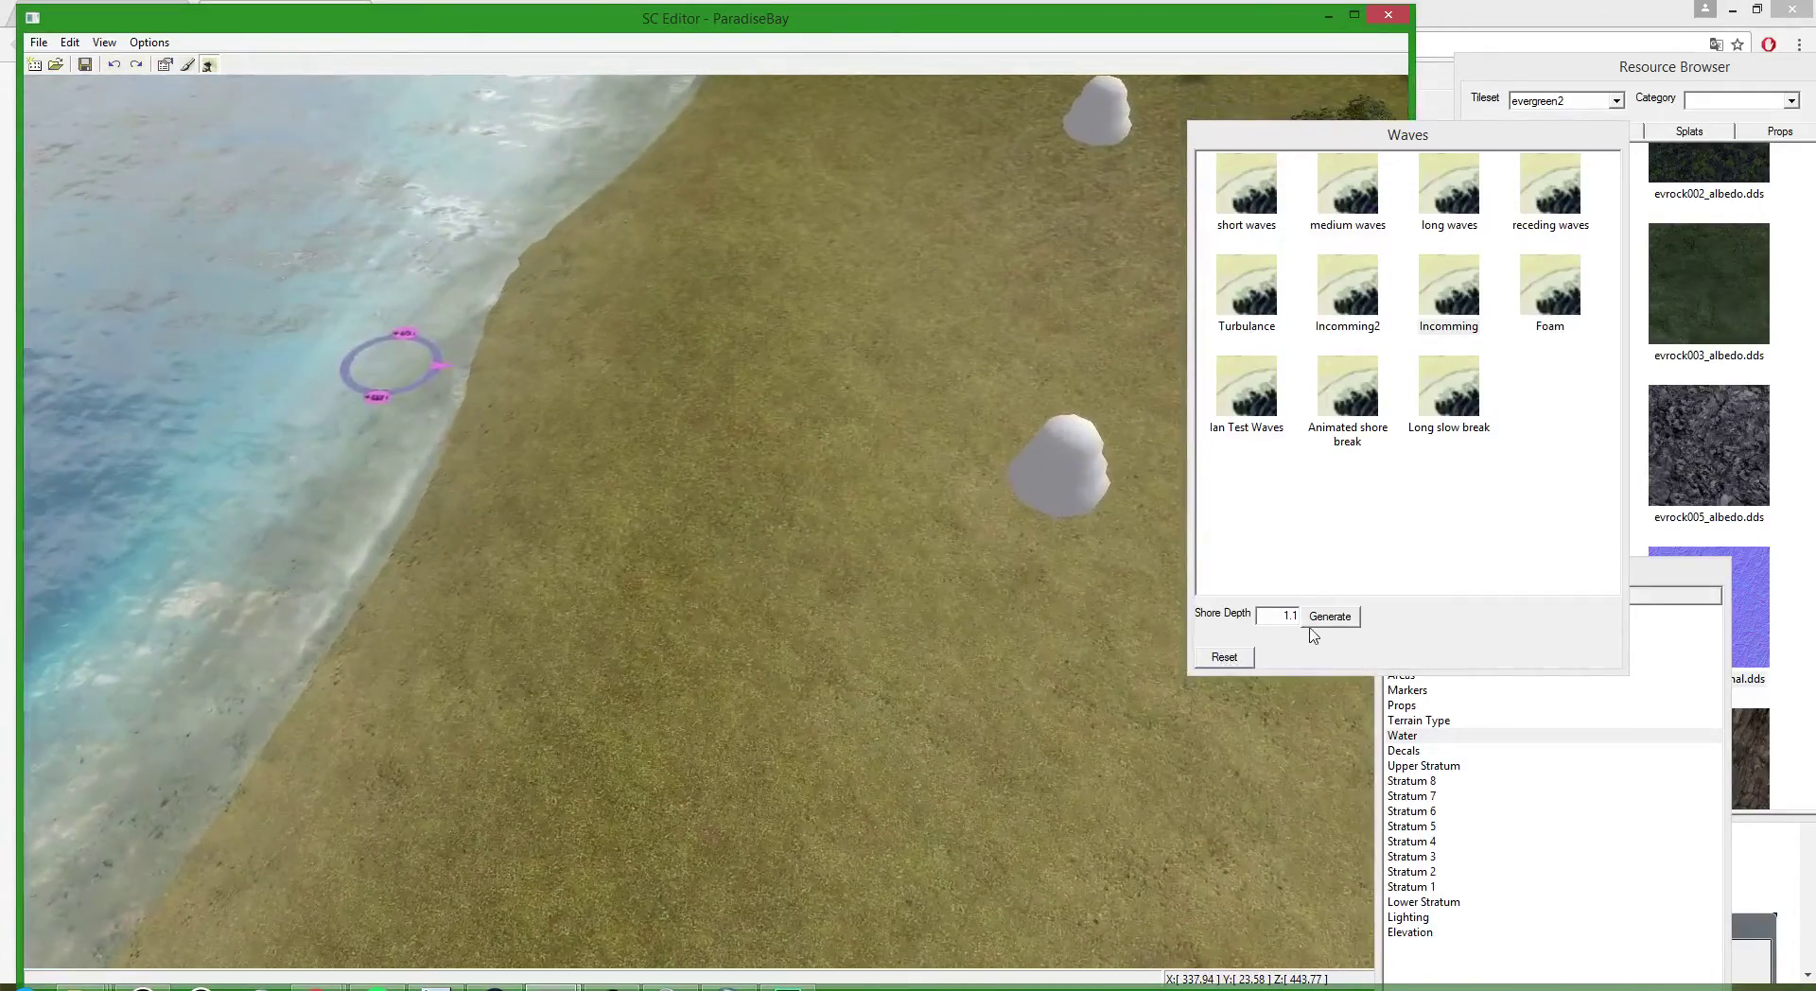
# - Generate shoreline waves from the Incomming preset at shore depth 1.1 and examine them along the beach
pyautogui.click(1313, 624)
pyautogui.scroll(4, 223, 438)
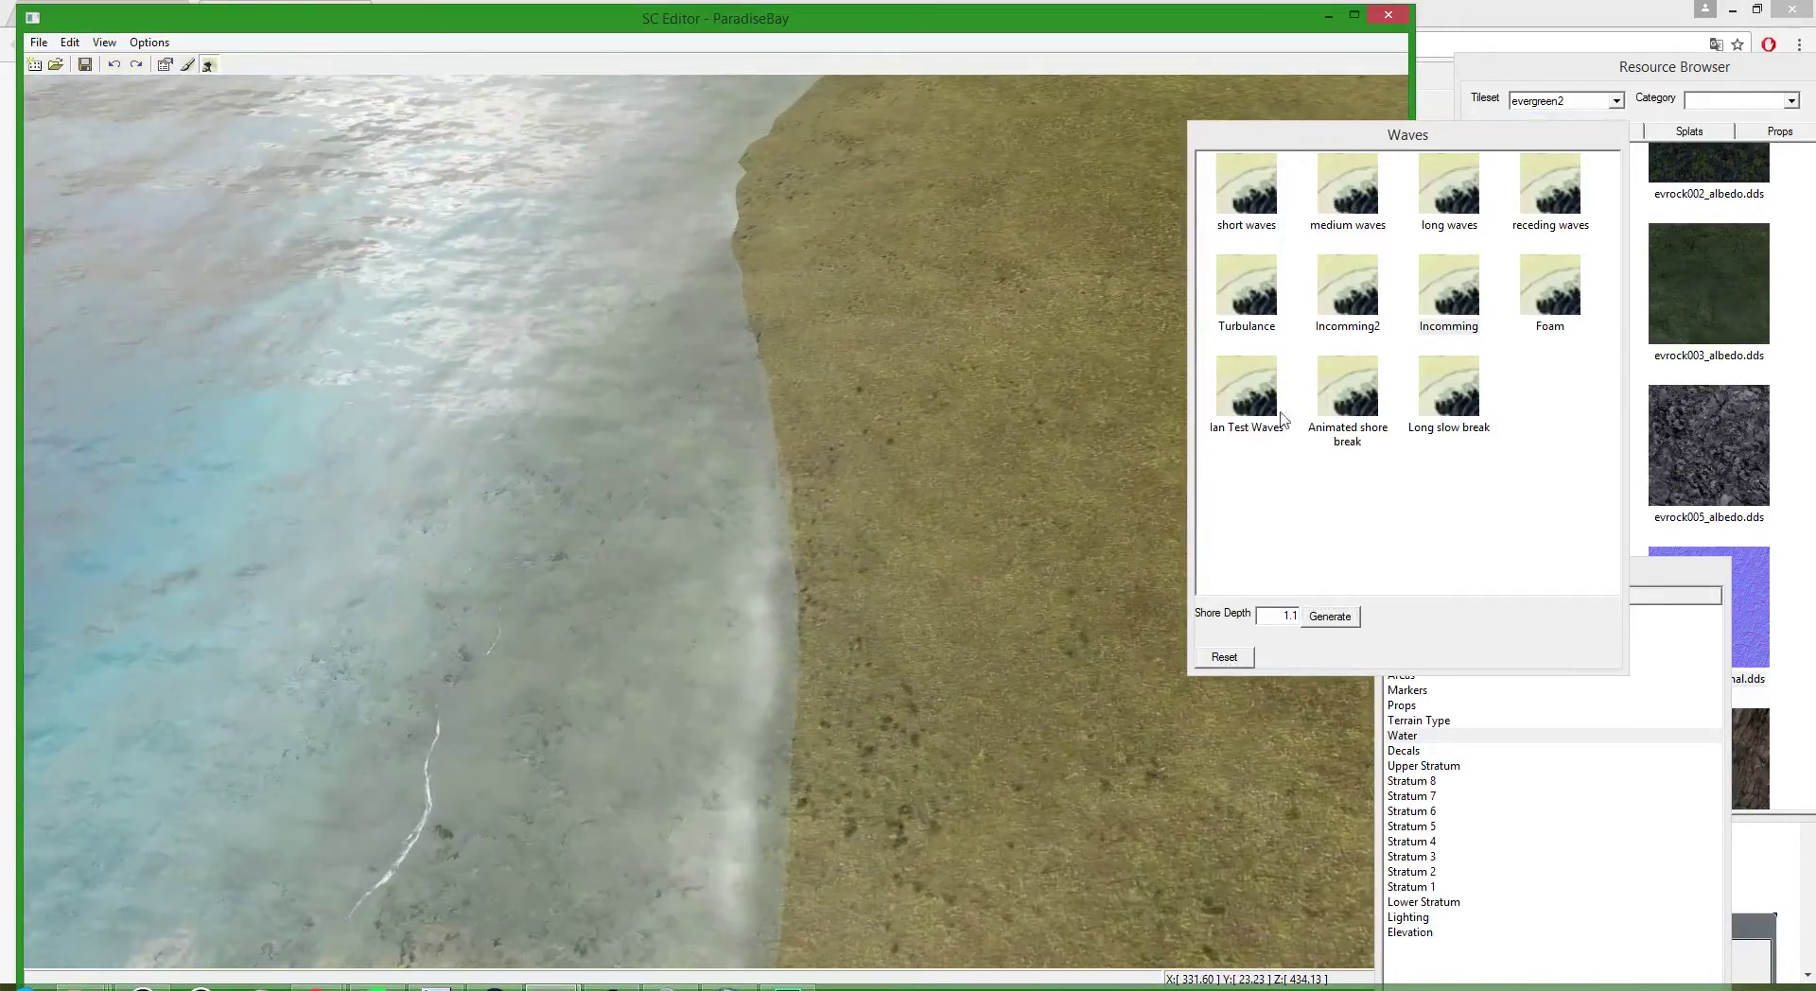
pyautogui.click(1336, 618)
pyautogui.scroll(-8, 948, 409)
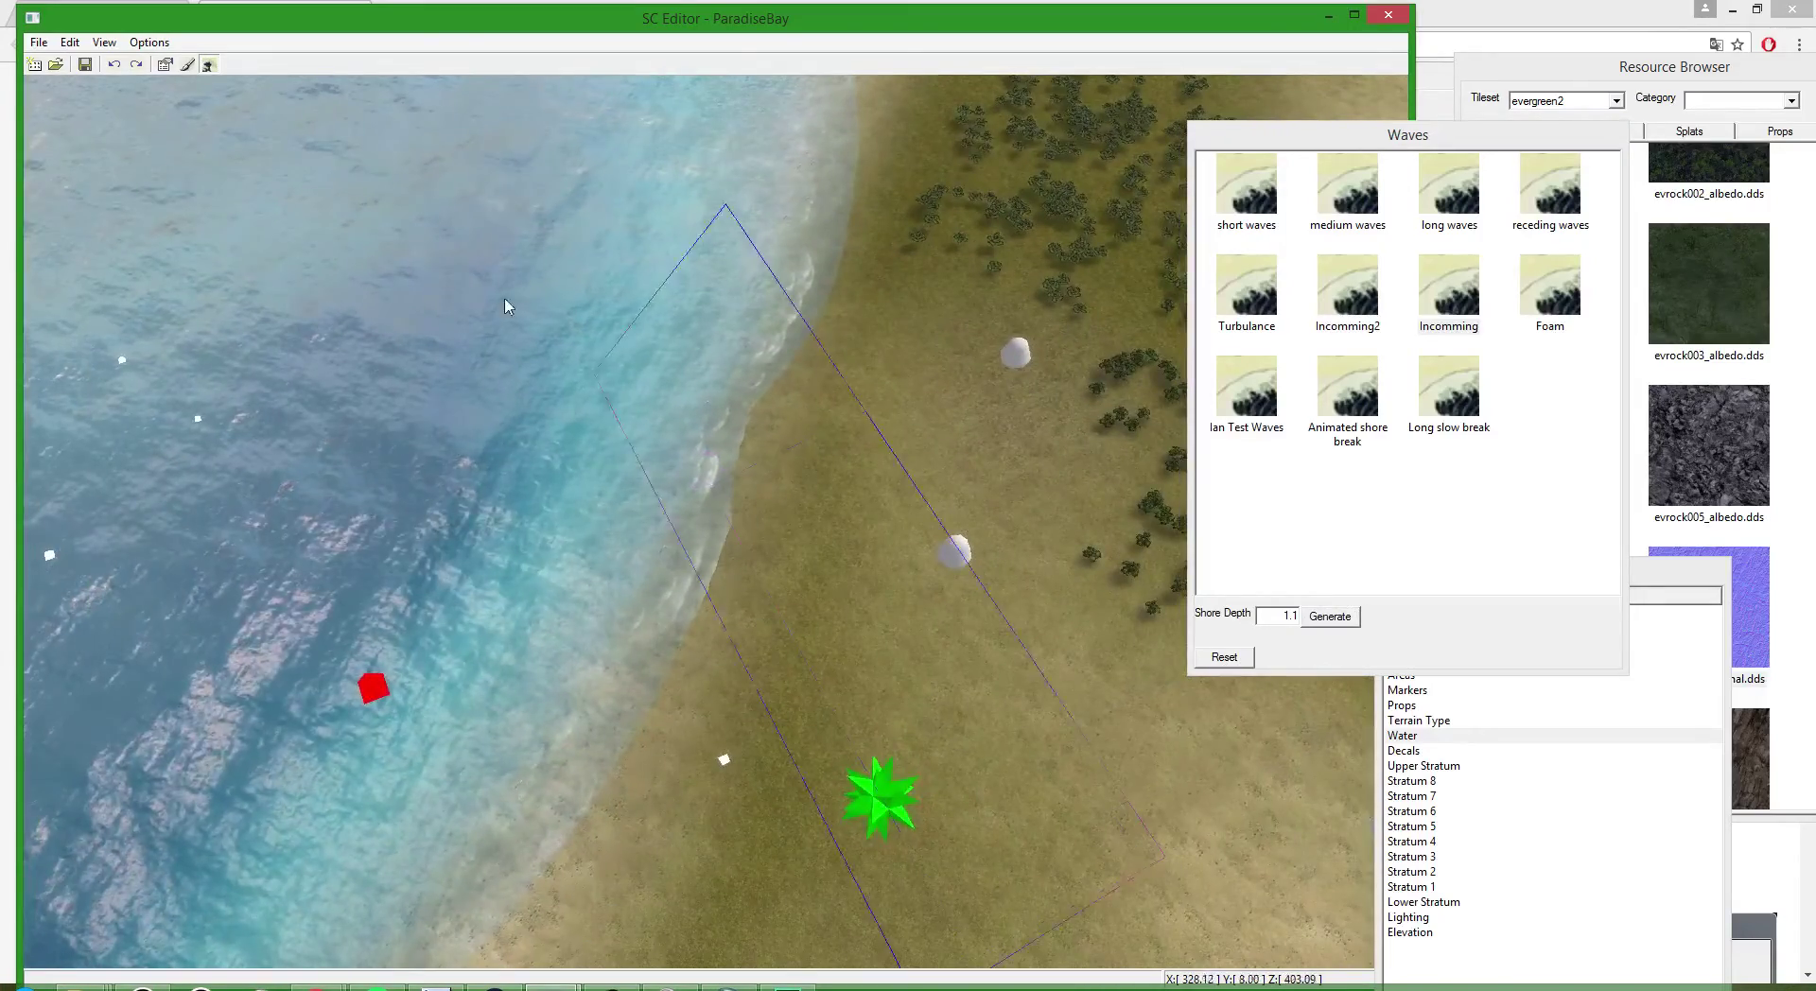
pyautogui.scroll(2, 1033, 496)
pyautogui.scroll(-5, 1018, 507)
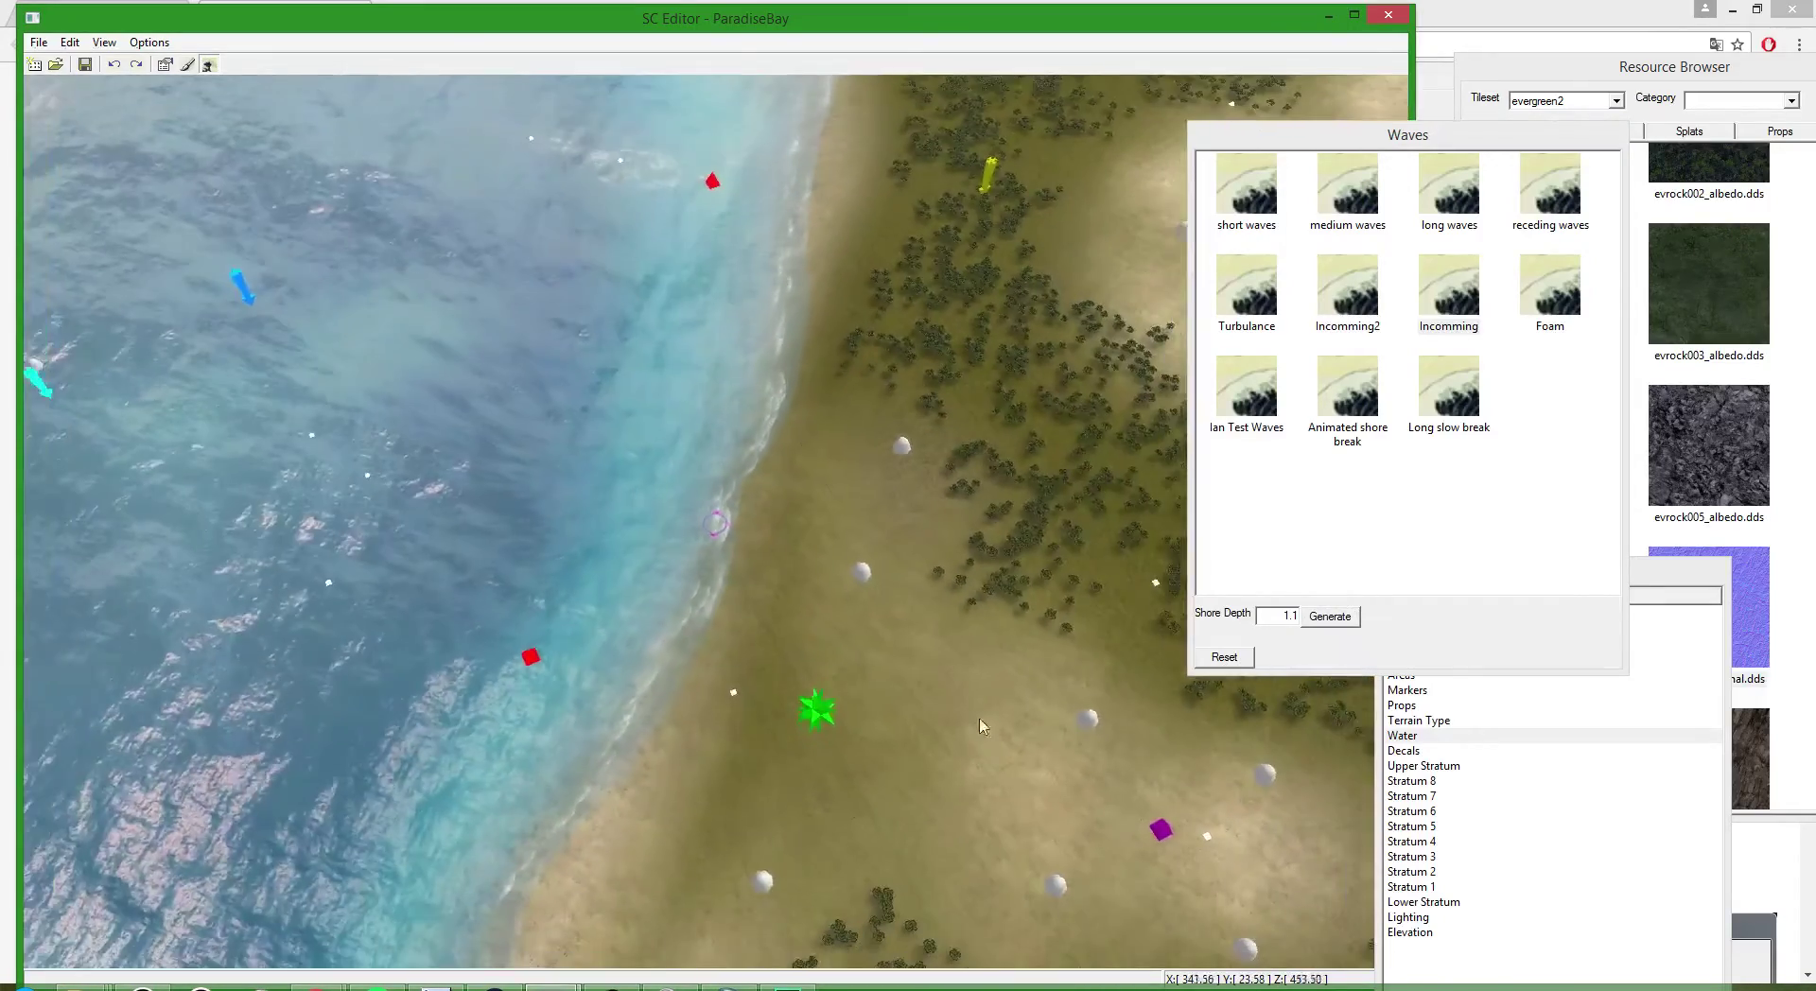
pyautogui.scroll(6, 809, 553)
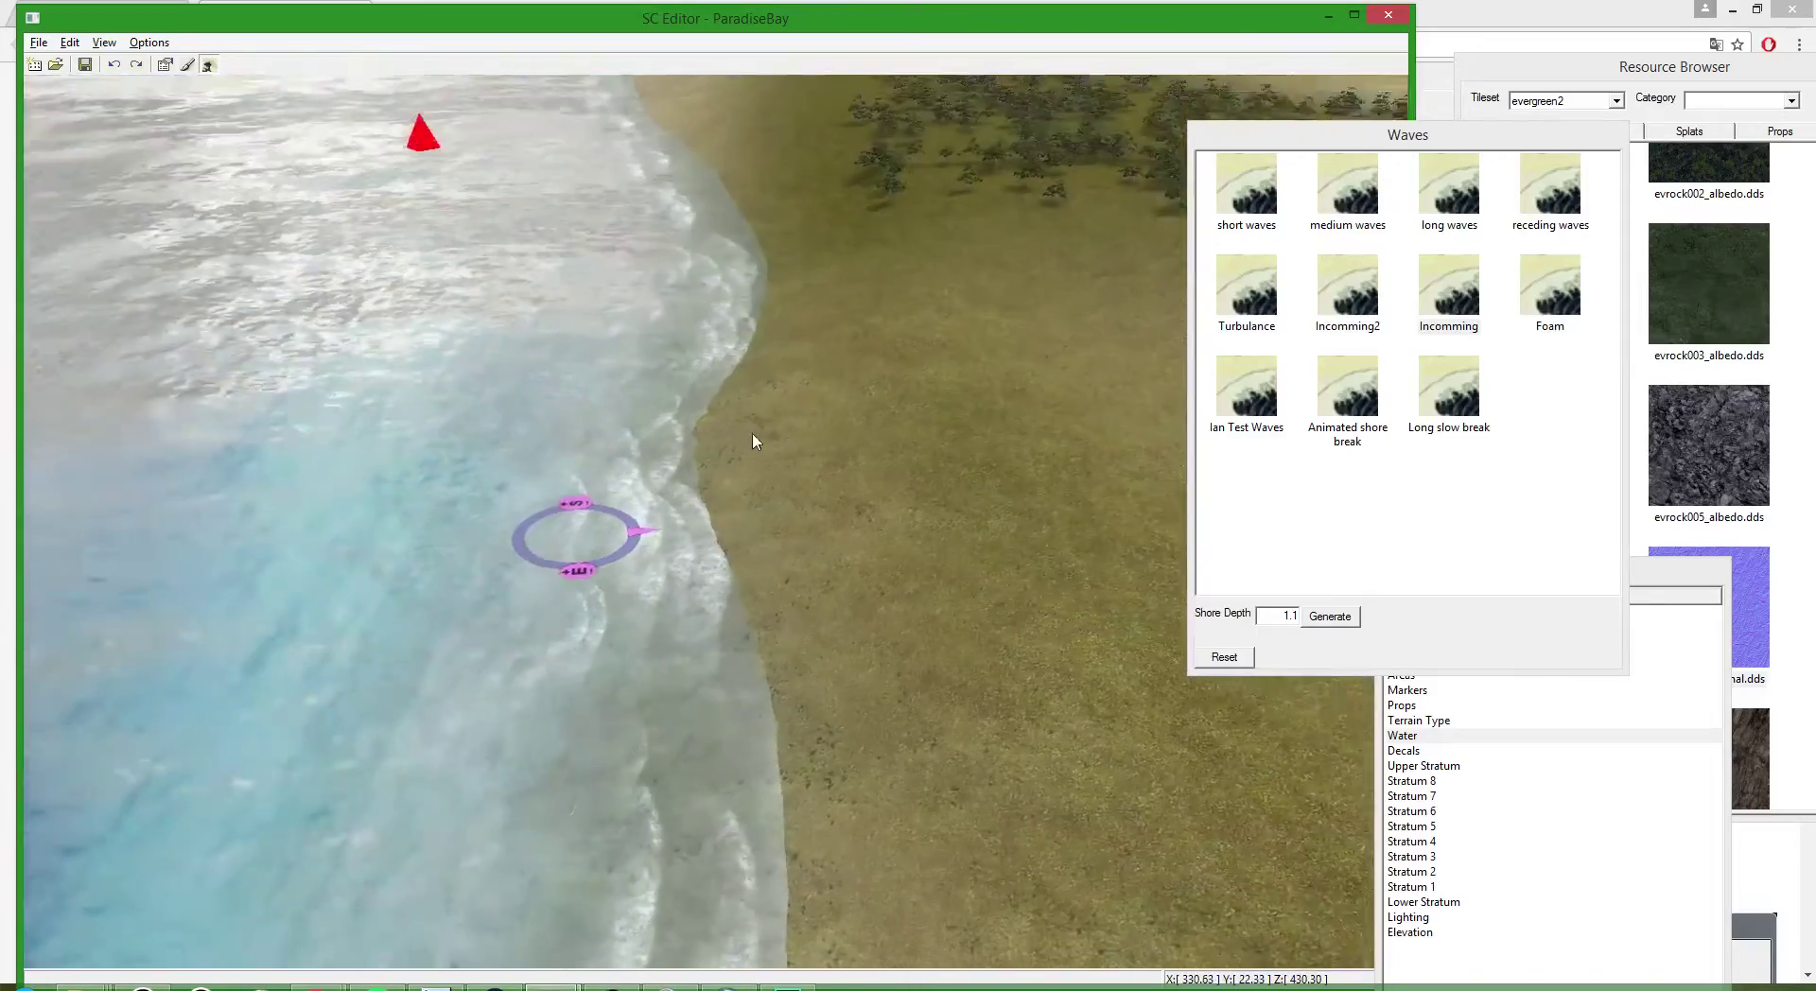
pyautogui.scroll(-8, 749, 445)
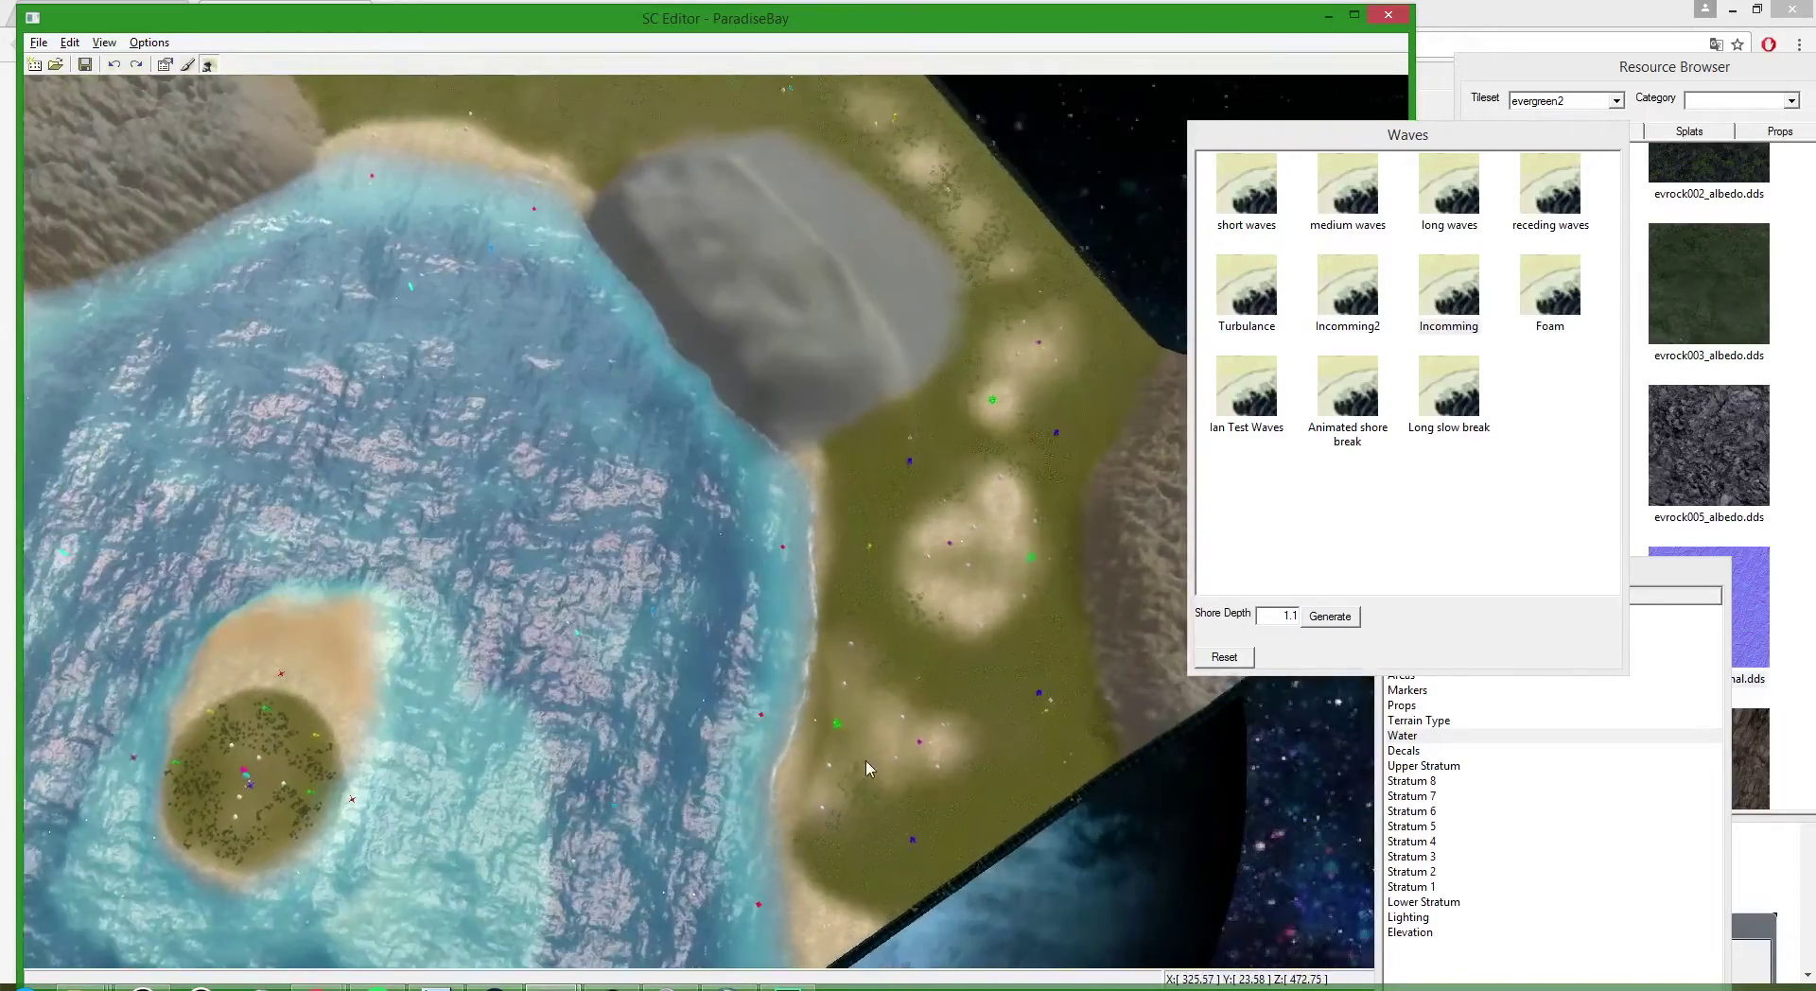
# - Inspect the wave markers along the beach by box-selecting them, and reset all shoreline waves on the map
pyautogui.moveTo(866, 768); pyautogui.dragTo(784, 657)
pyautogui.scroll(5, 575, 574)
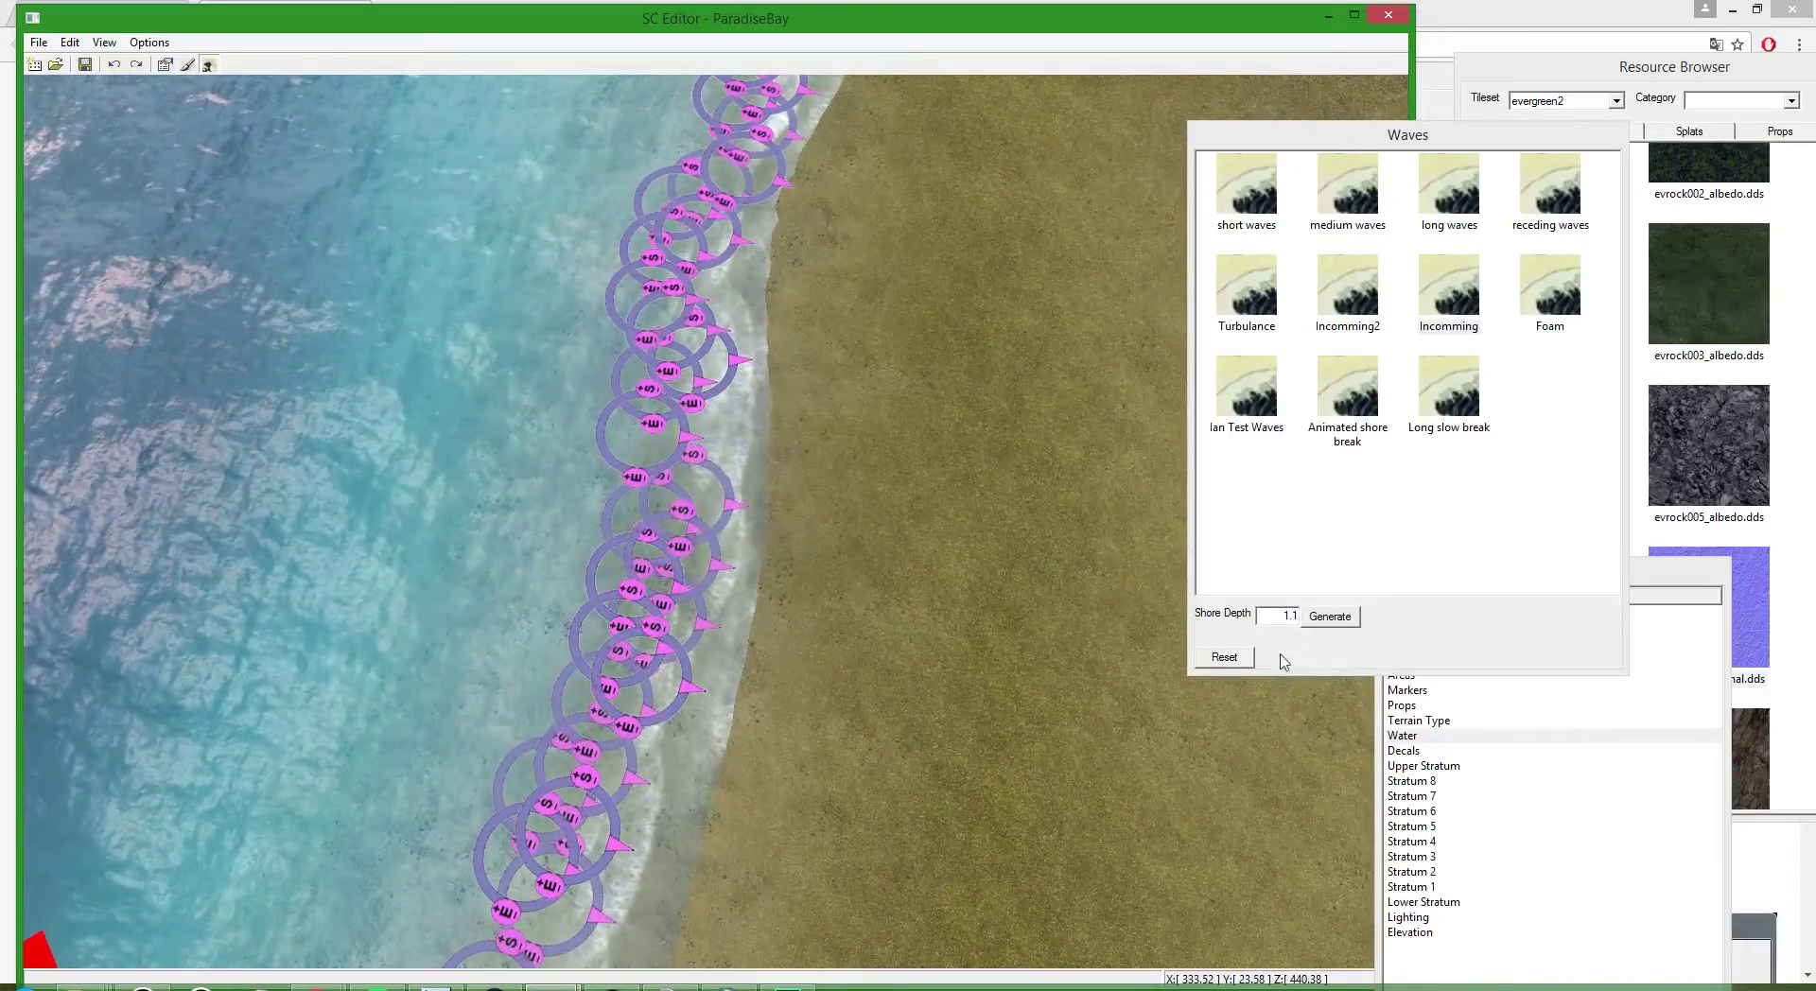
pyautogui.click(1224, 657)
pyautogui.scroll(-8, 924, 587)
pyautogui.scroll(-2, 785, 633)
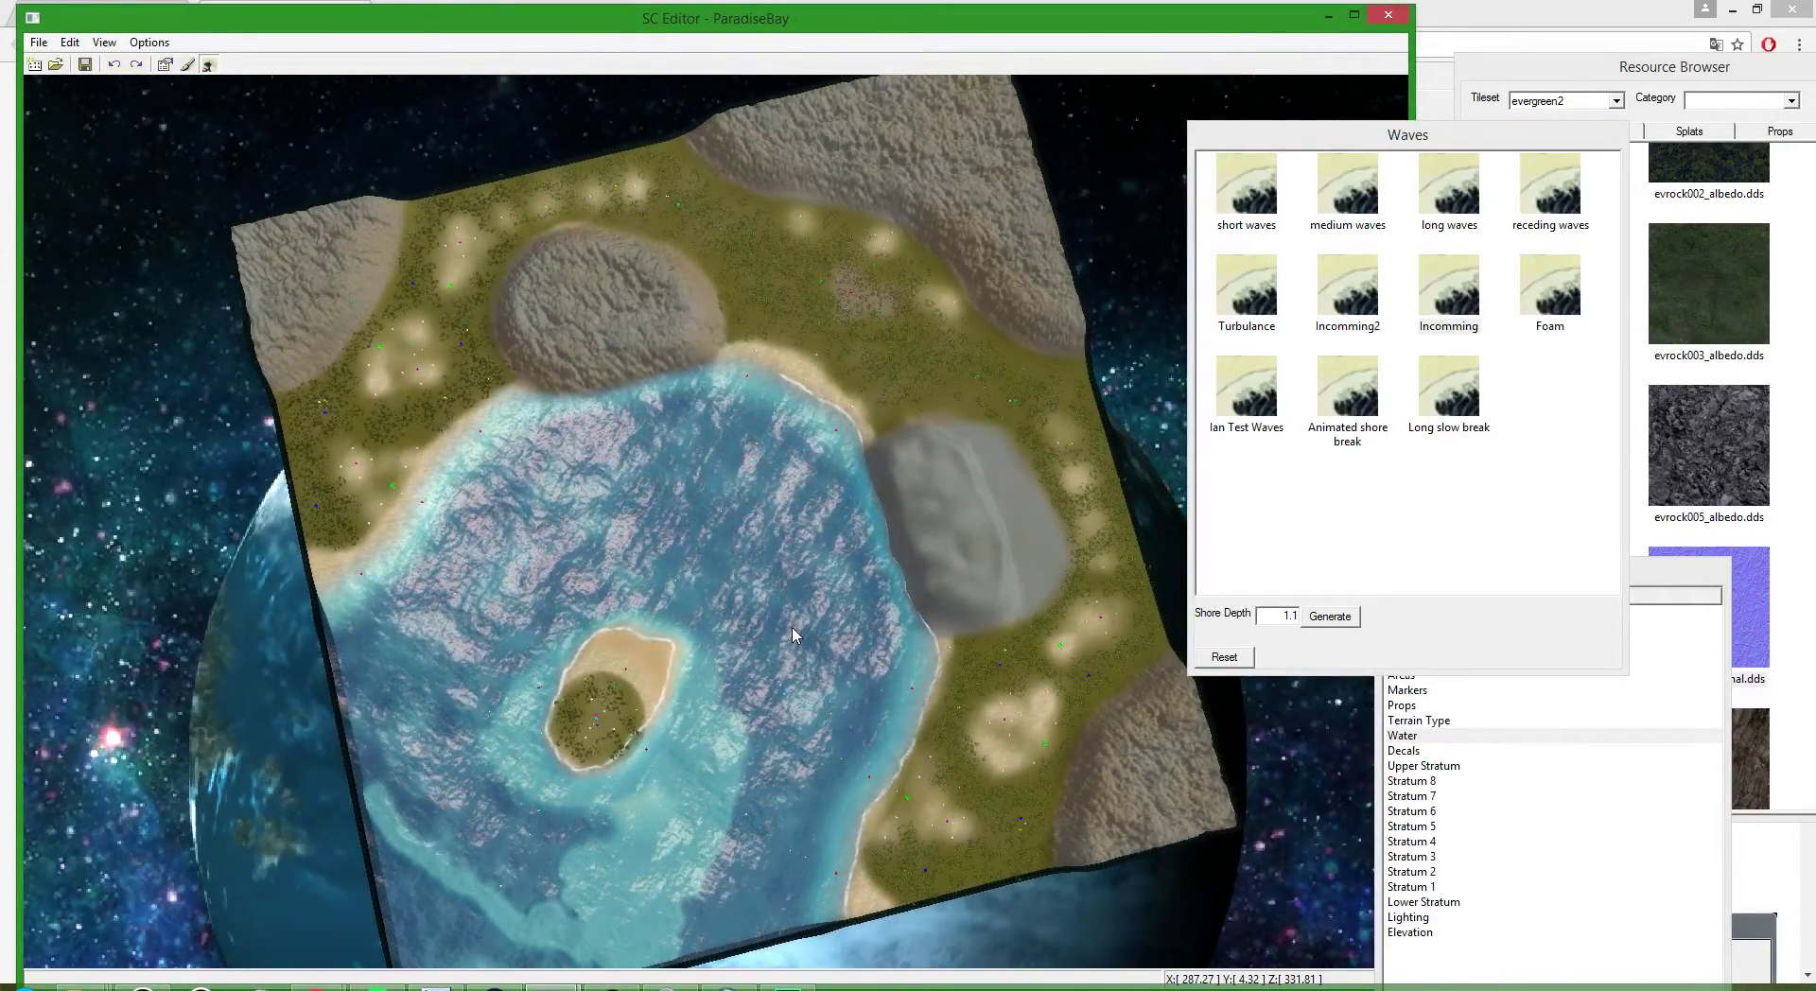
pyautogui.moveTo(885, 619); pyautogui.dragTo(694, 849, button='middle')
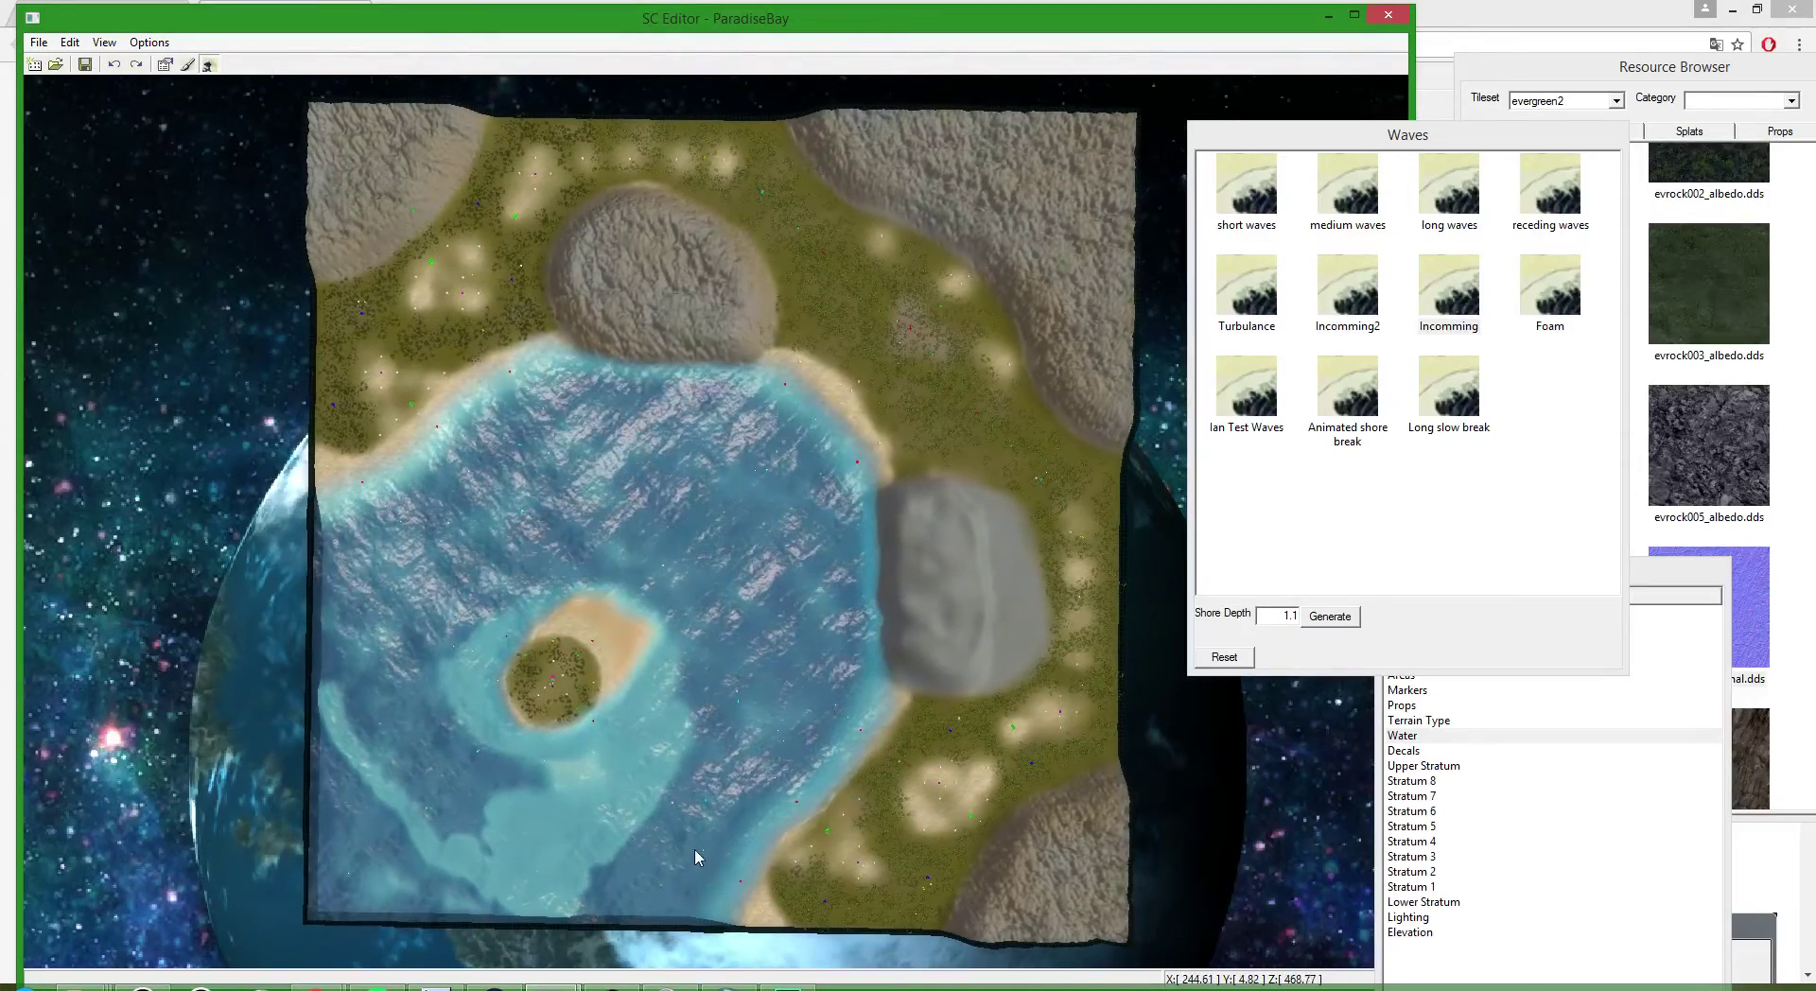
# - Switch to the Four-Corners map and open the properties of its water layer
pyautogui.click(552, 988)
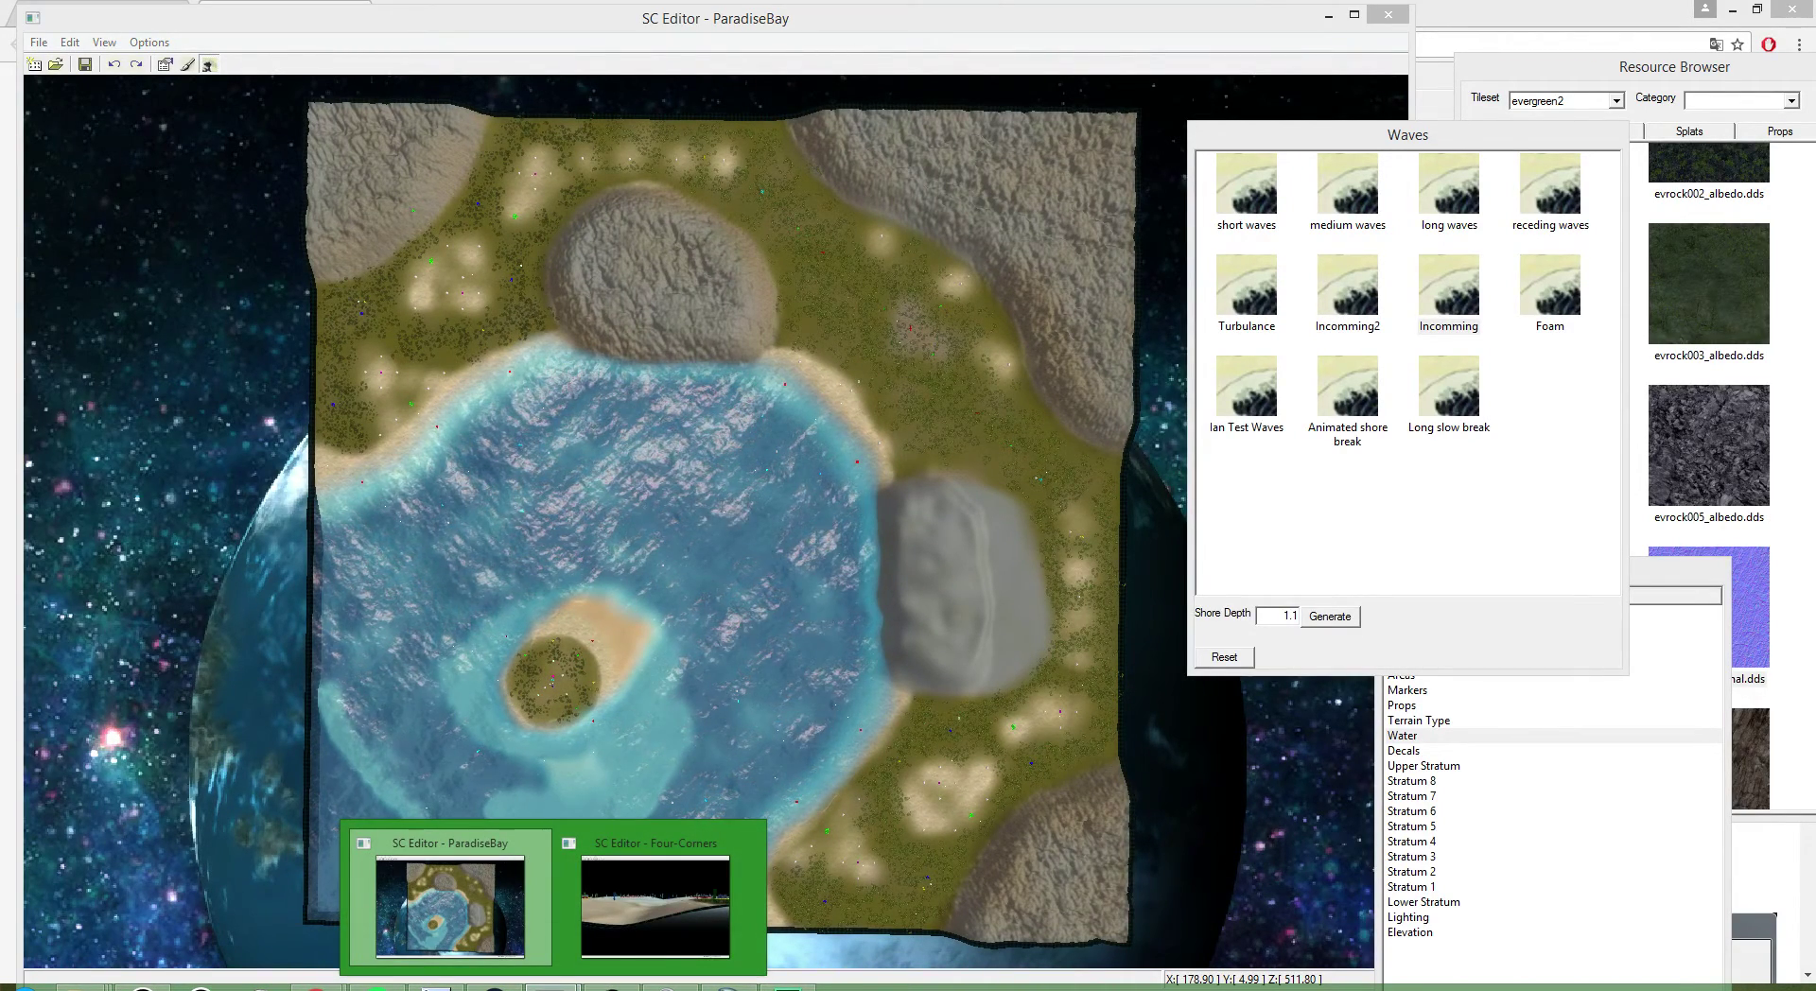
pyautogui.click(679, 927)
pyautogui.moveTo(679, 764); pyautogui.dragTo(899, 530, button='middle')
pyautogui.scroll(-3, 764, 516)
pyautogui.click(1426, 736)
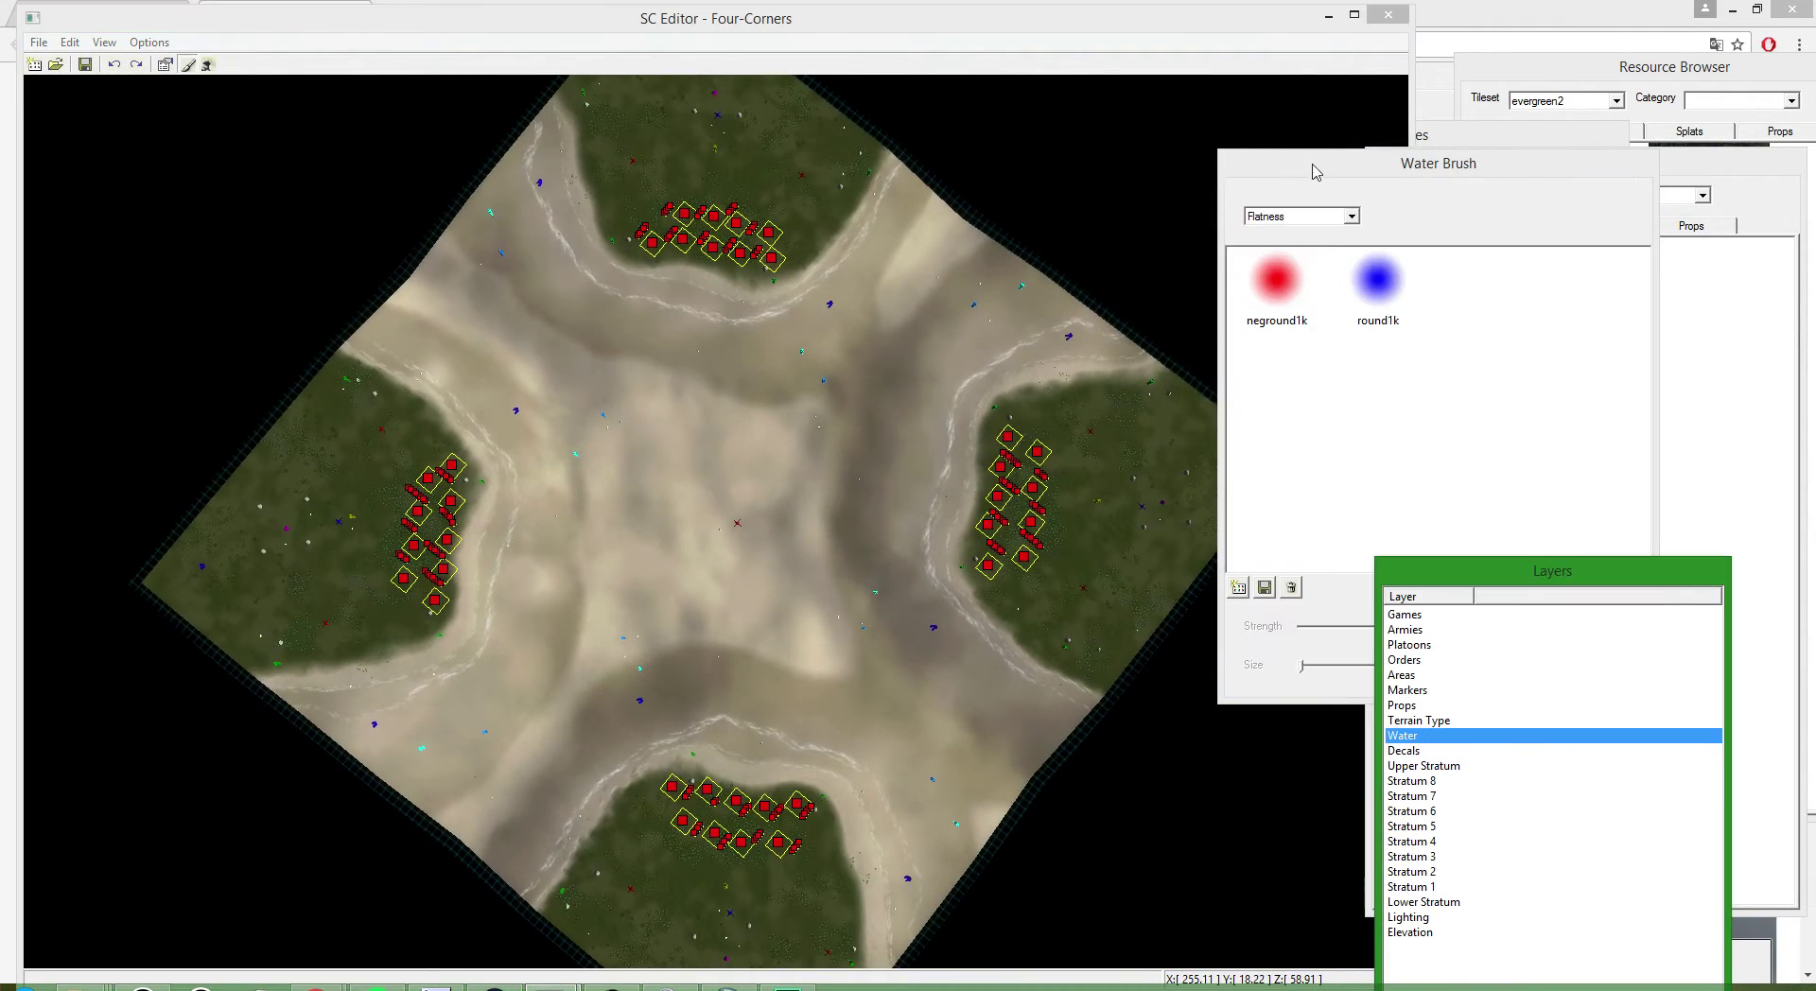
pyautogui.click(185, 65)
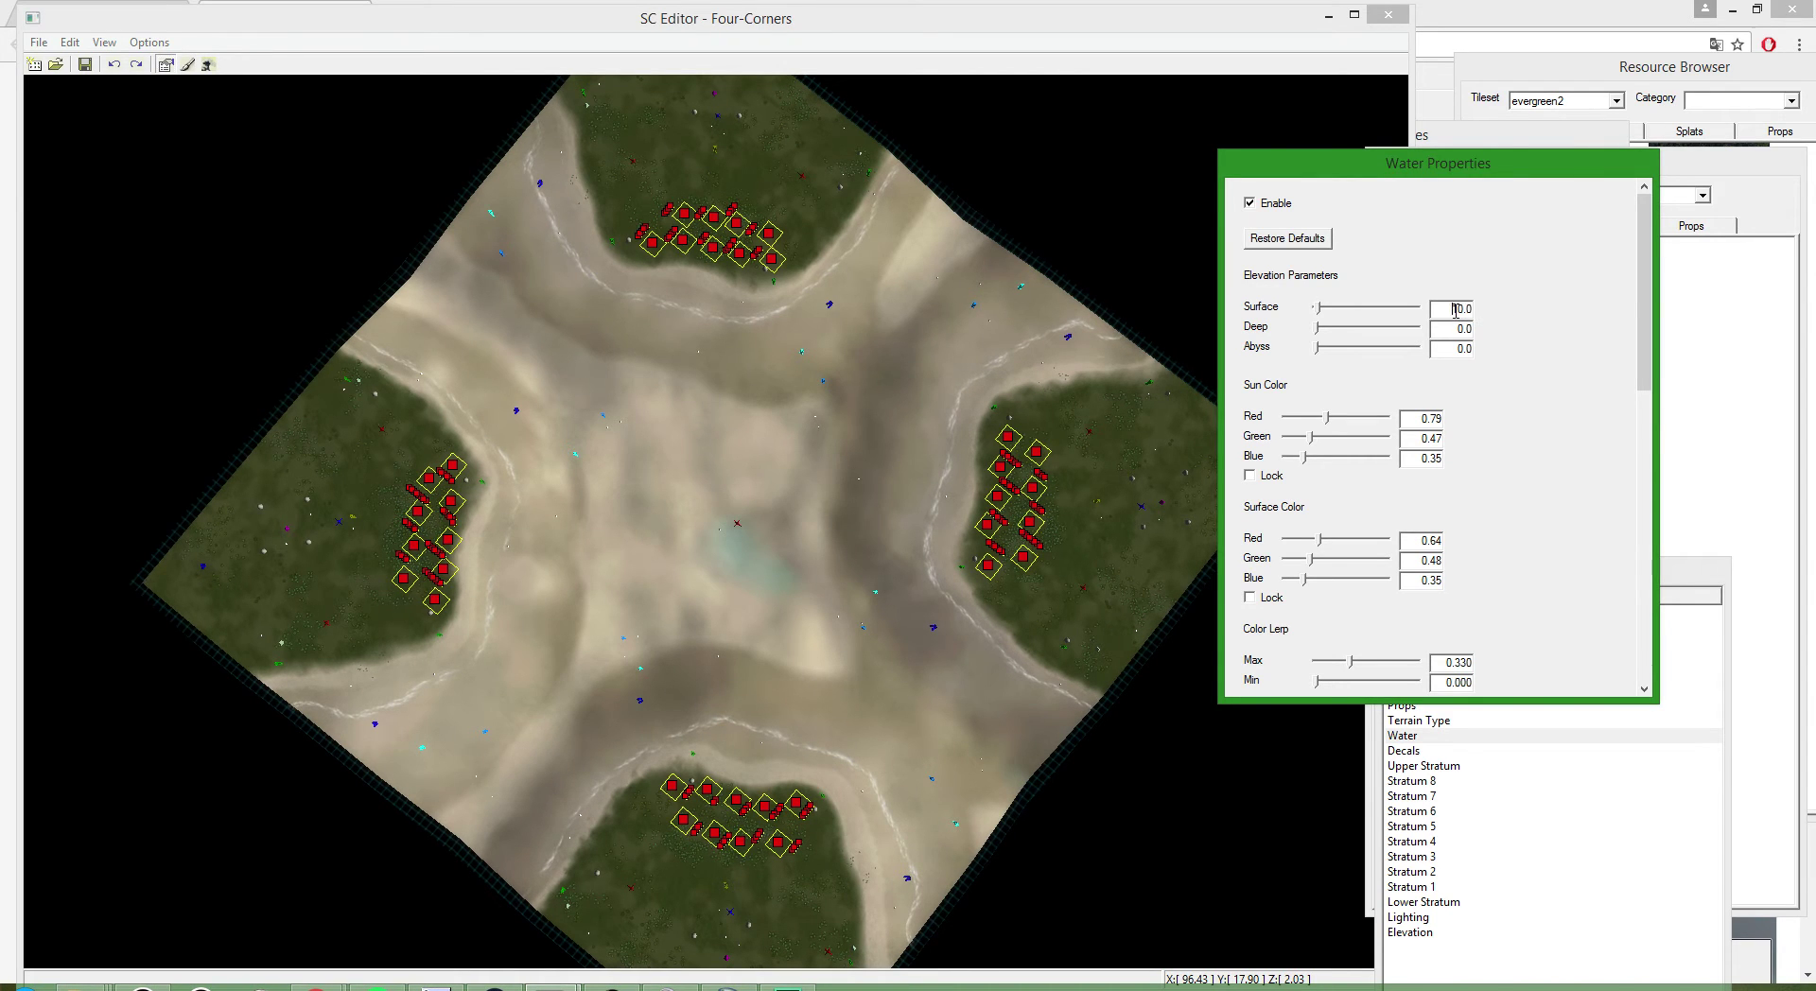
# - Try water surface elevations of 25 and 20 and examine how the shoreline is flooded
pyautogui.write('25')
pyautogui.press('Return')
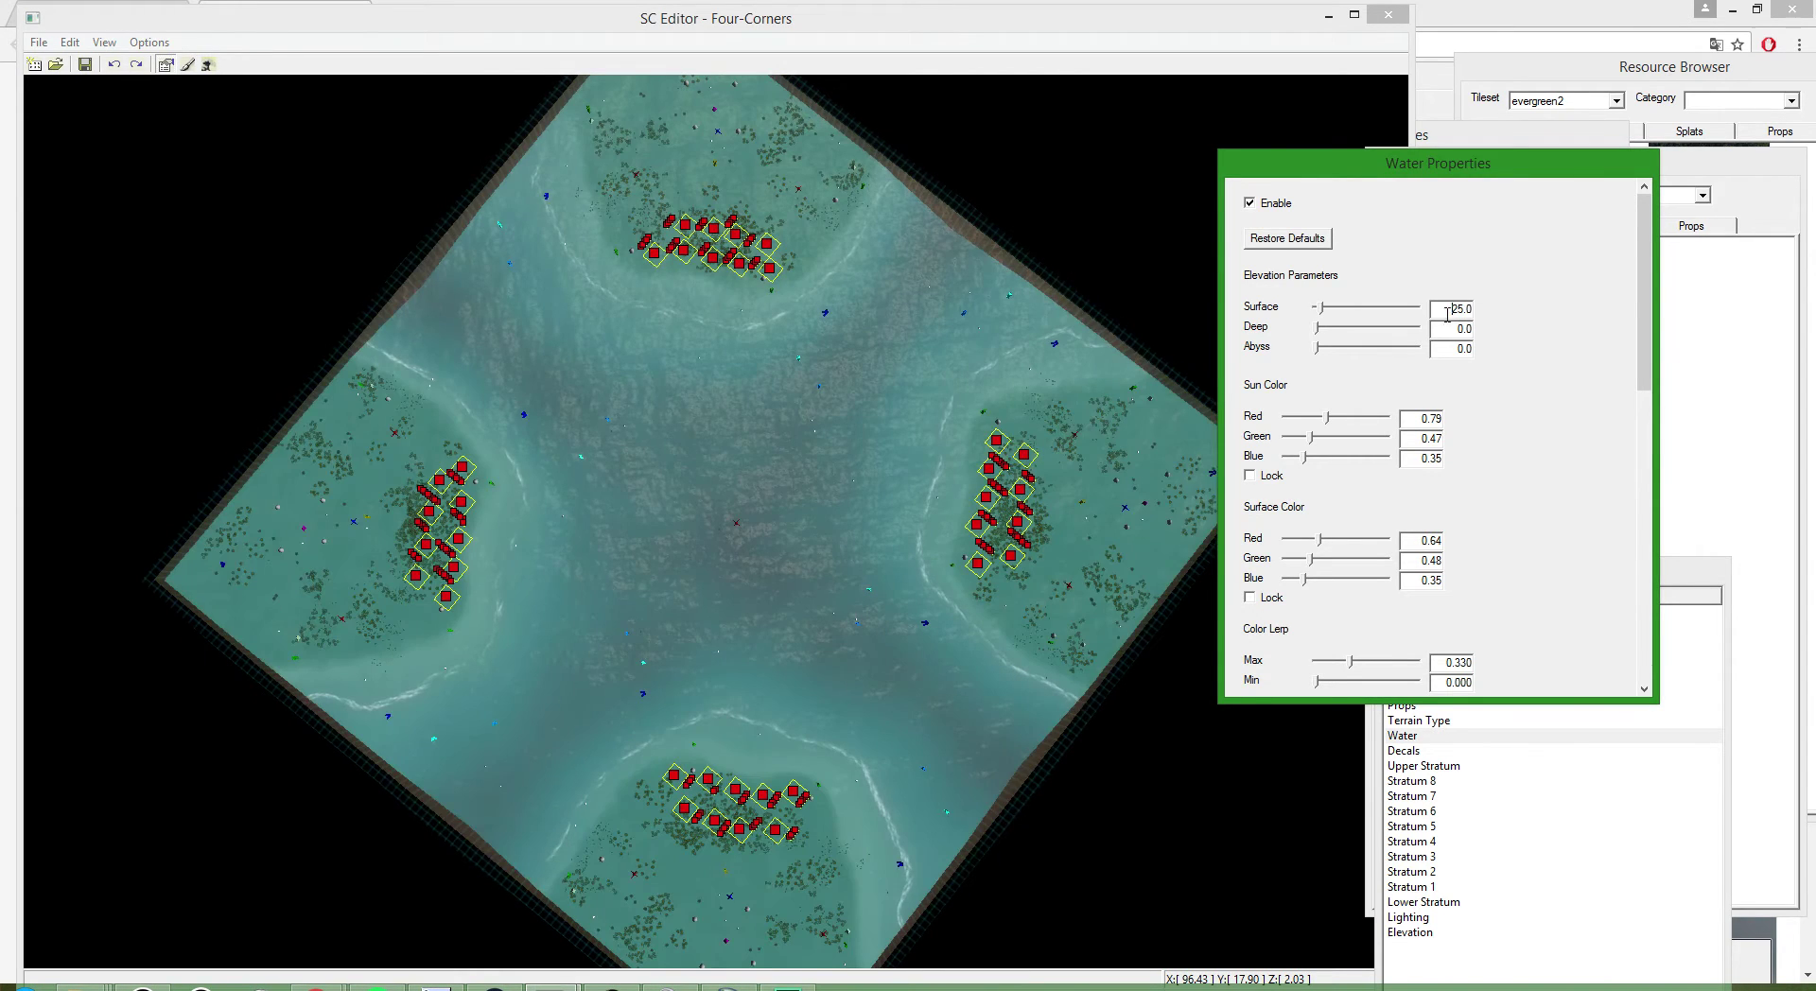
pyautogui.write('20')
pyautogui.press('Return')
pyautogui.click(573, 644)
pyautogui.scroll(4, 572, 644)
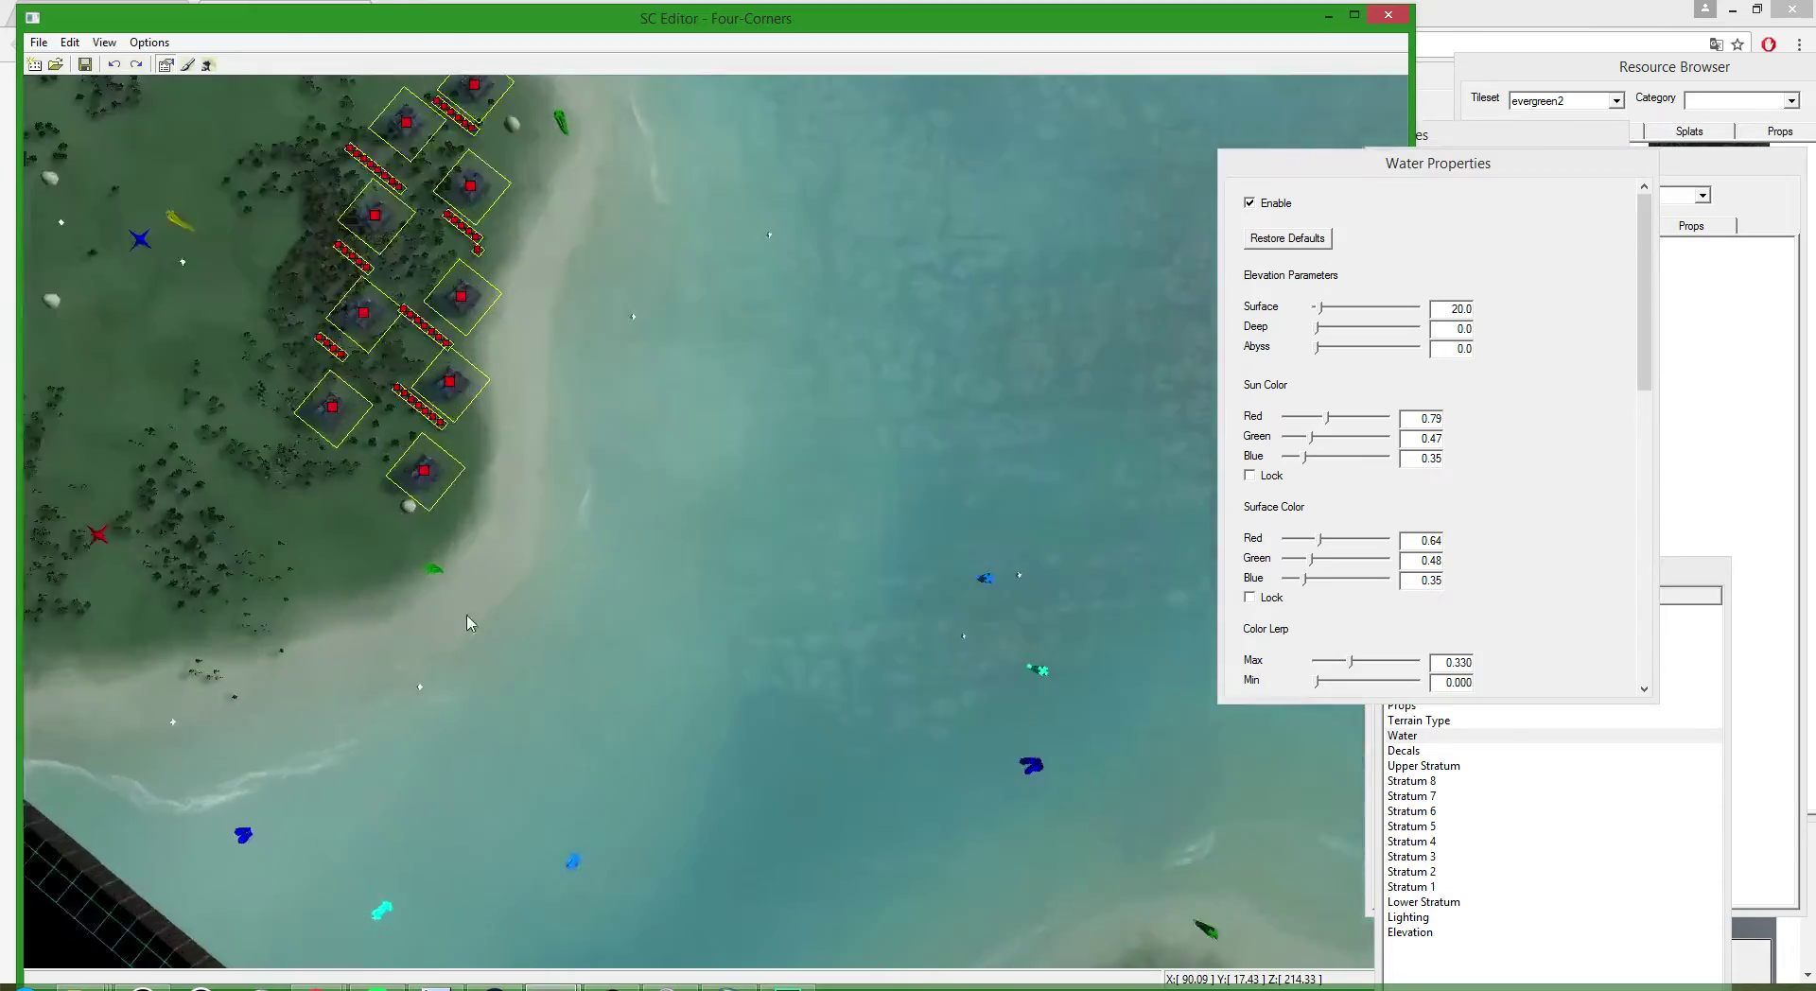
pyautogui.press('space')
# - Set the water surface elevation to 18 and examine the waves along the sandy shores
pyautogui.click(1457, 310)
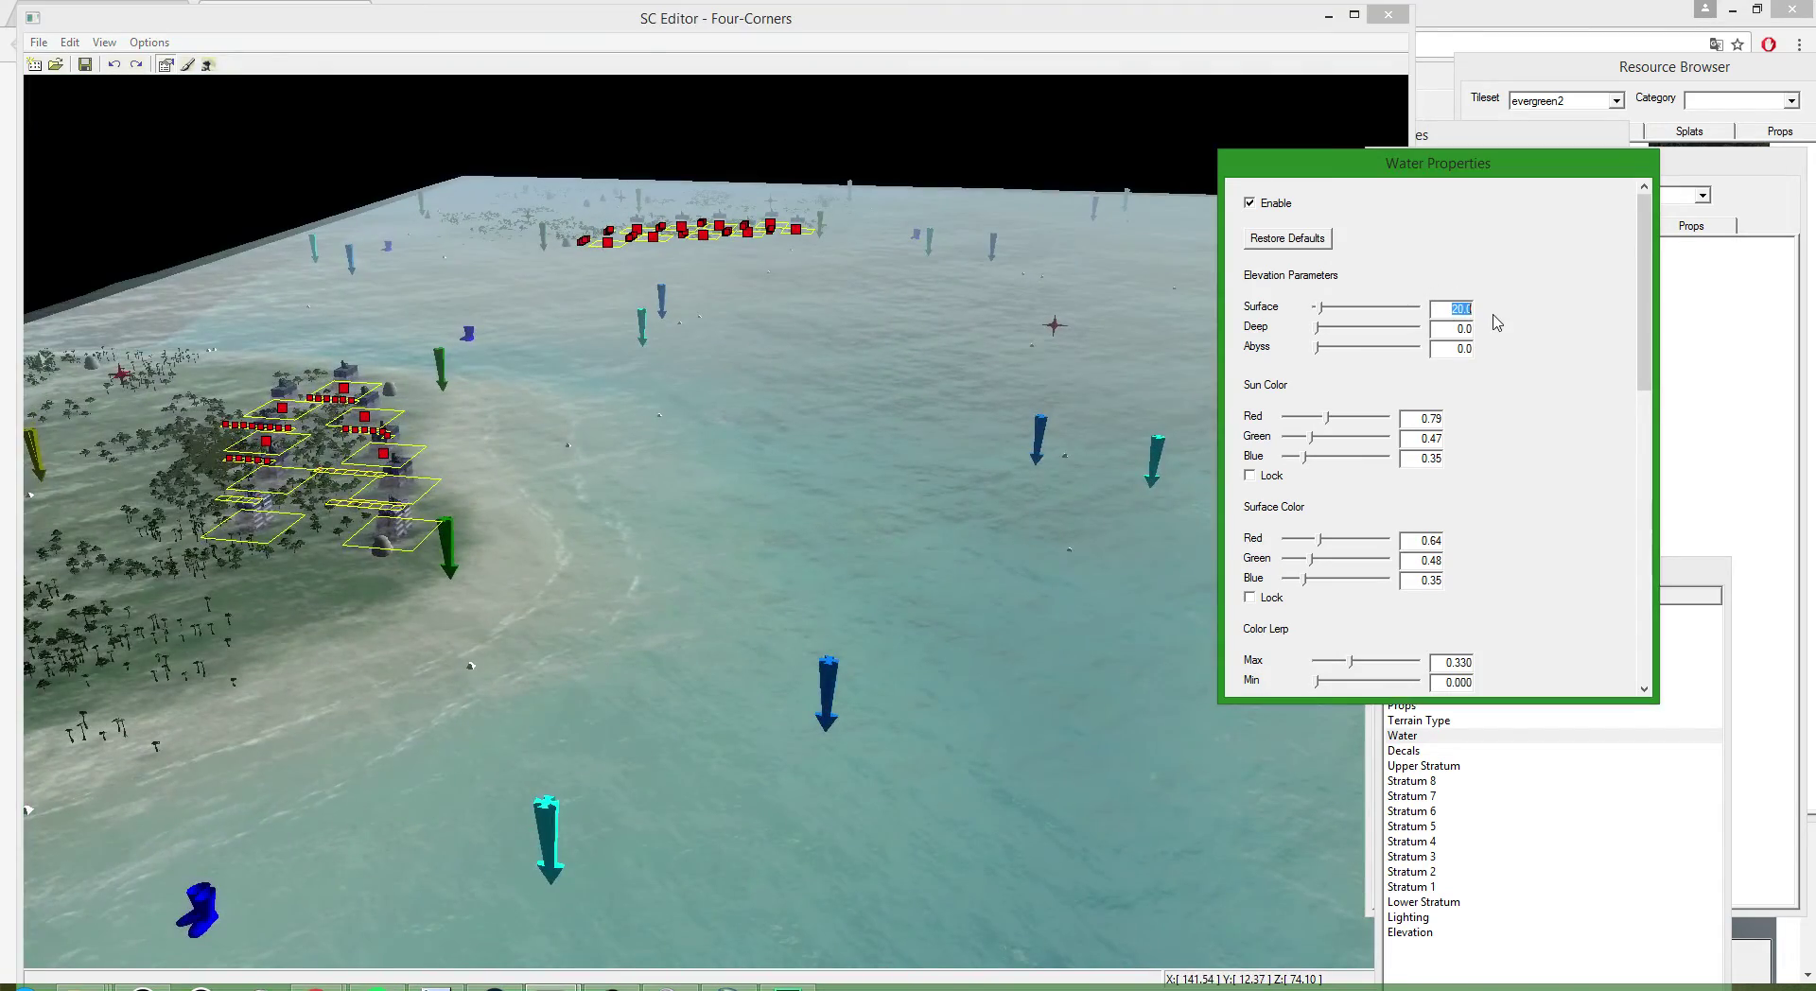
pyautogui.click(431, 615)
pyautogui.scroll(3, 431, 615)
pyautogui.press('space')
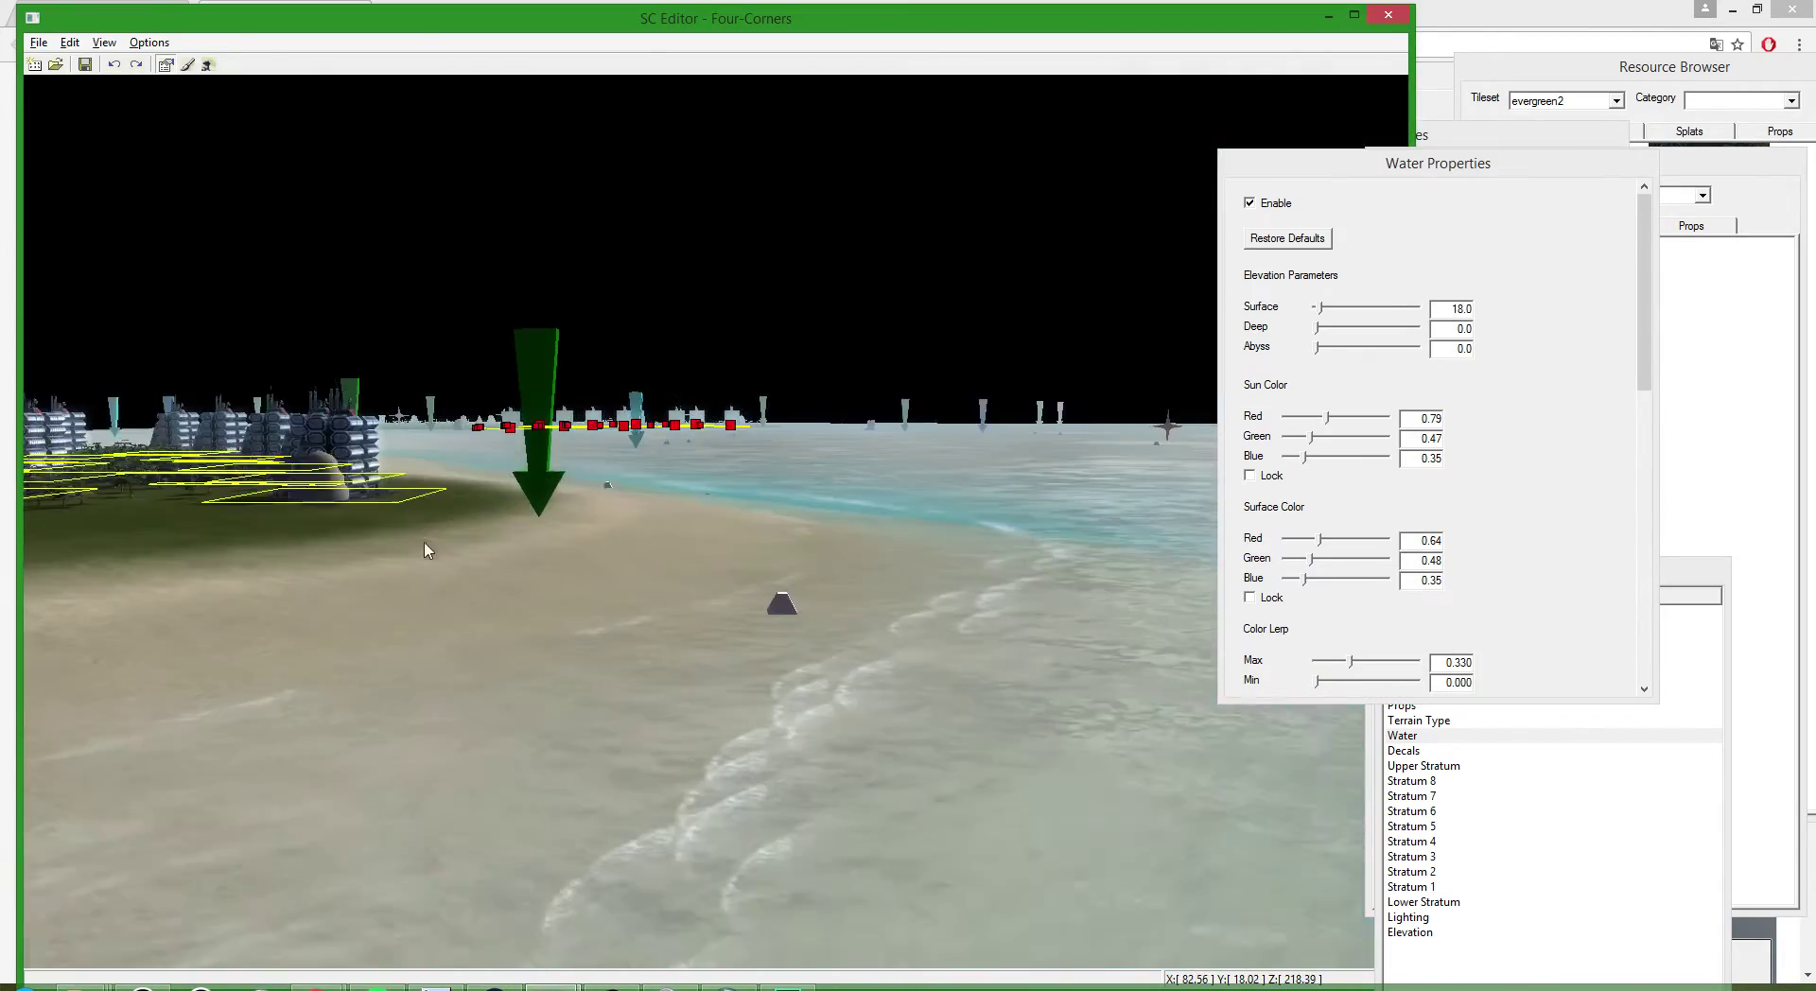
pyautogui.scroll(-5, 425, 536)
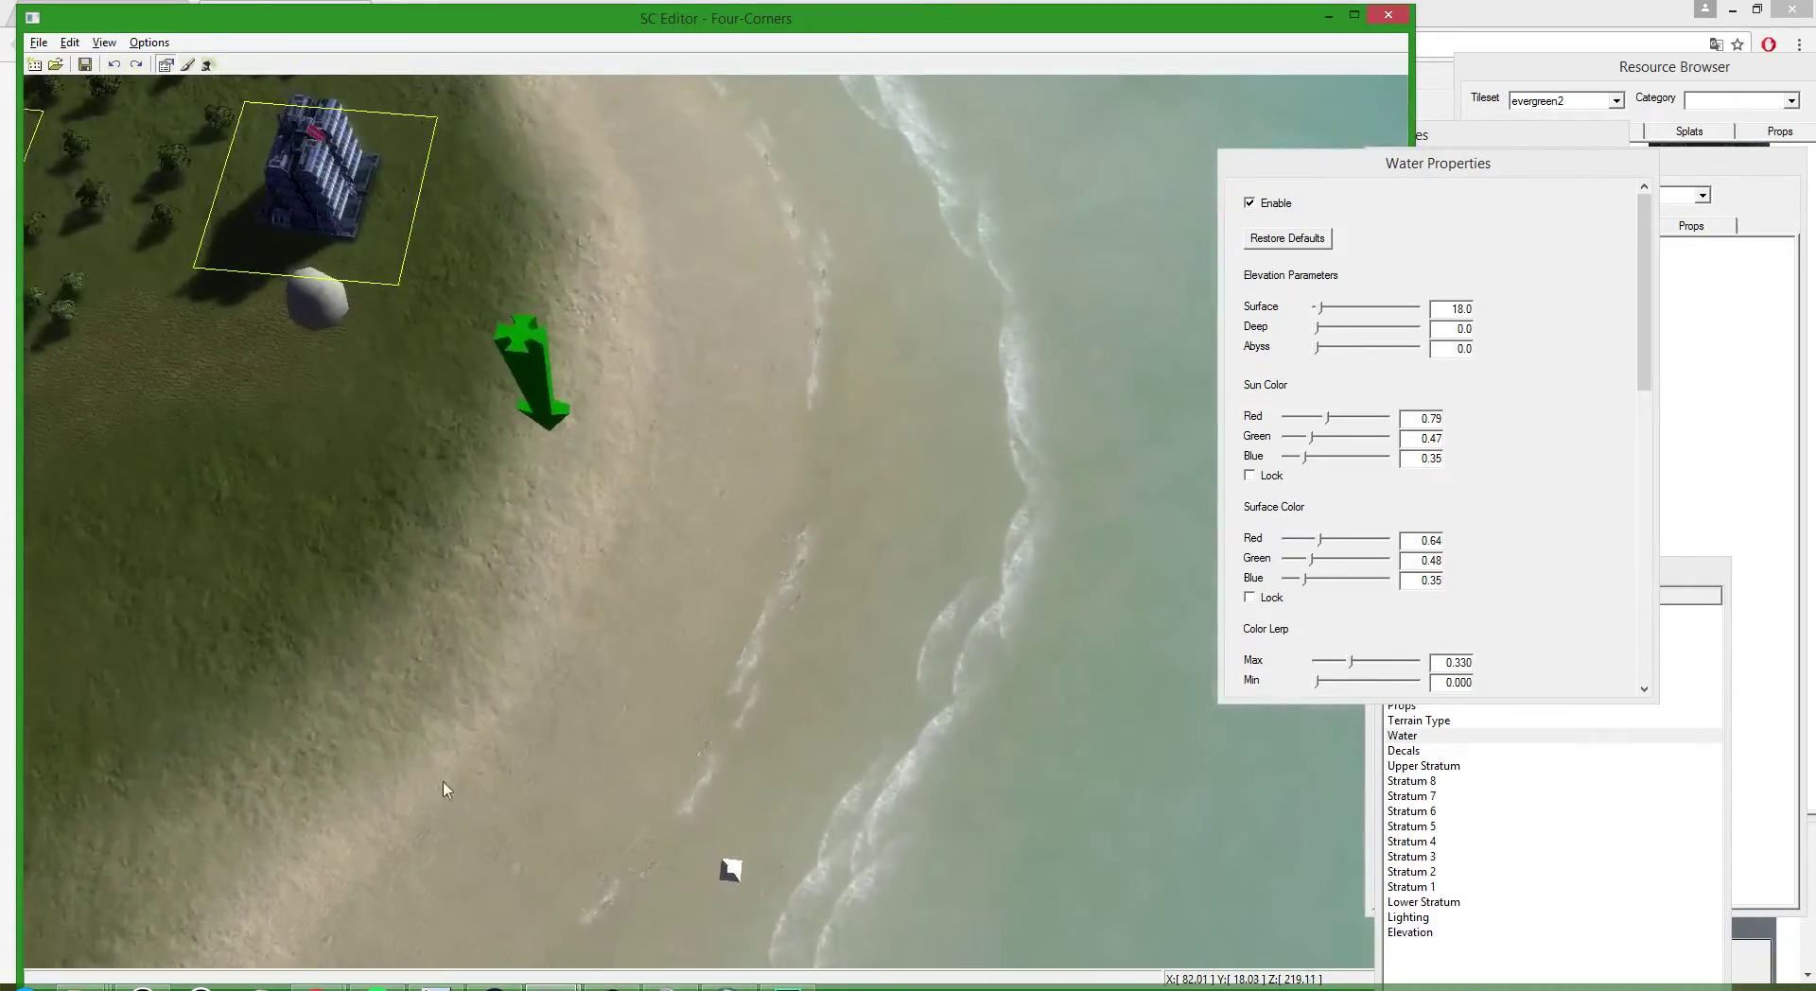
pyautogui.scroll(8, 598, 586)
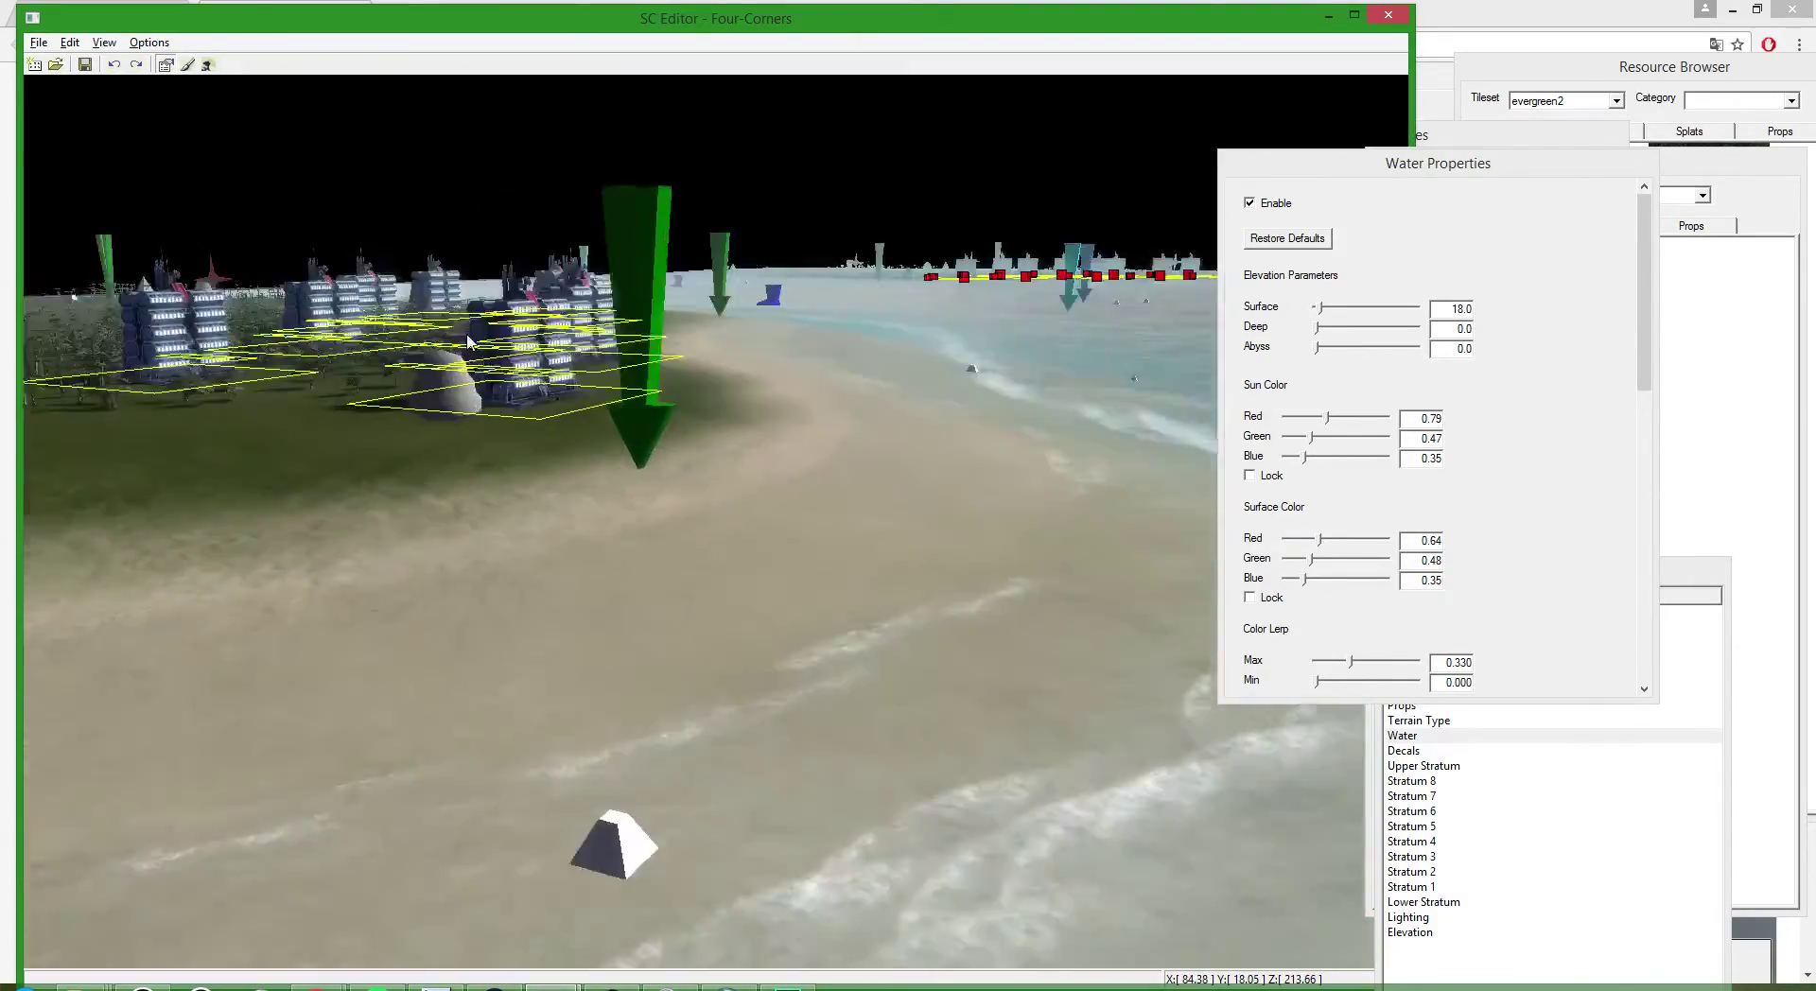
pyautogui.scroll(-4, 937, 396)
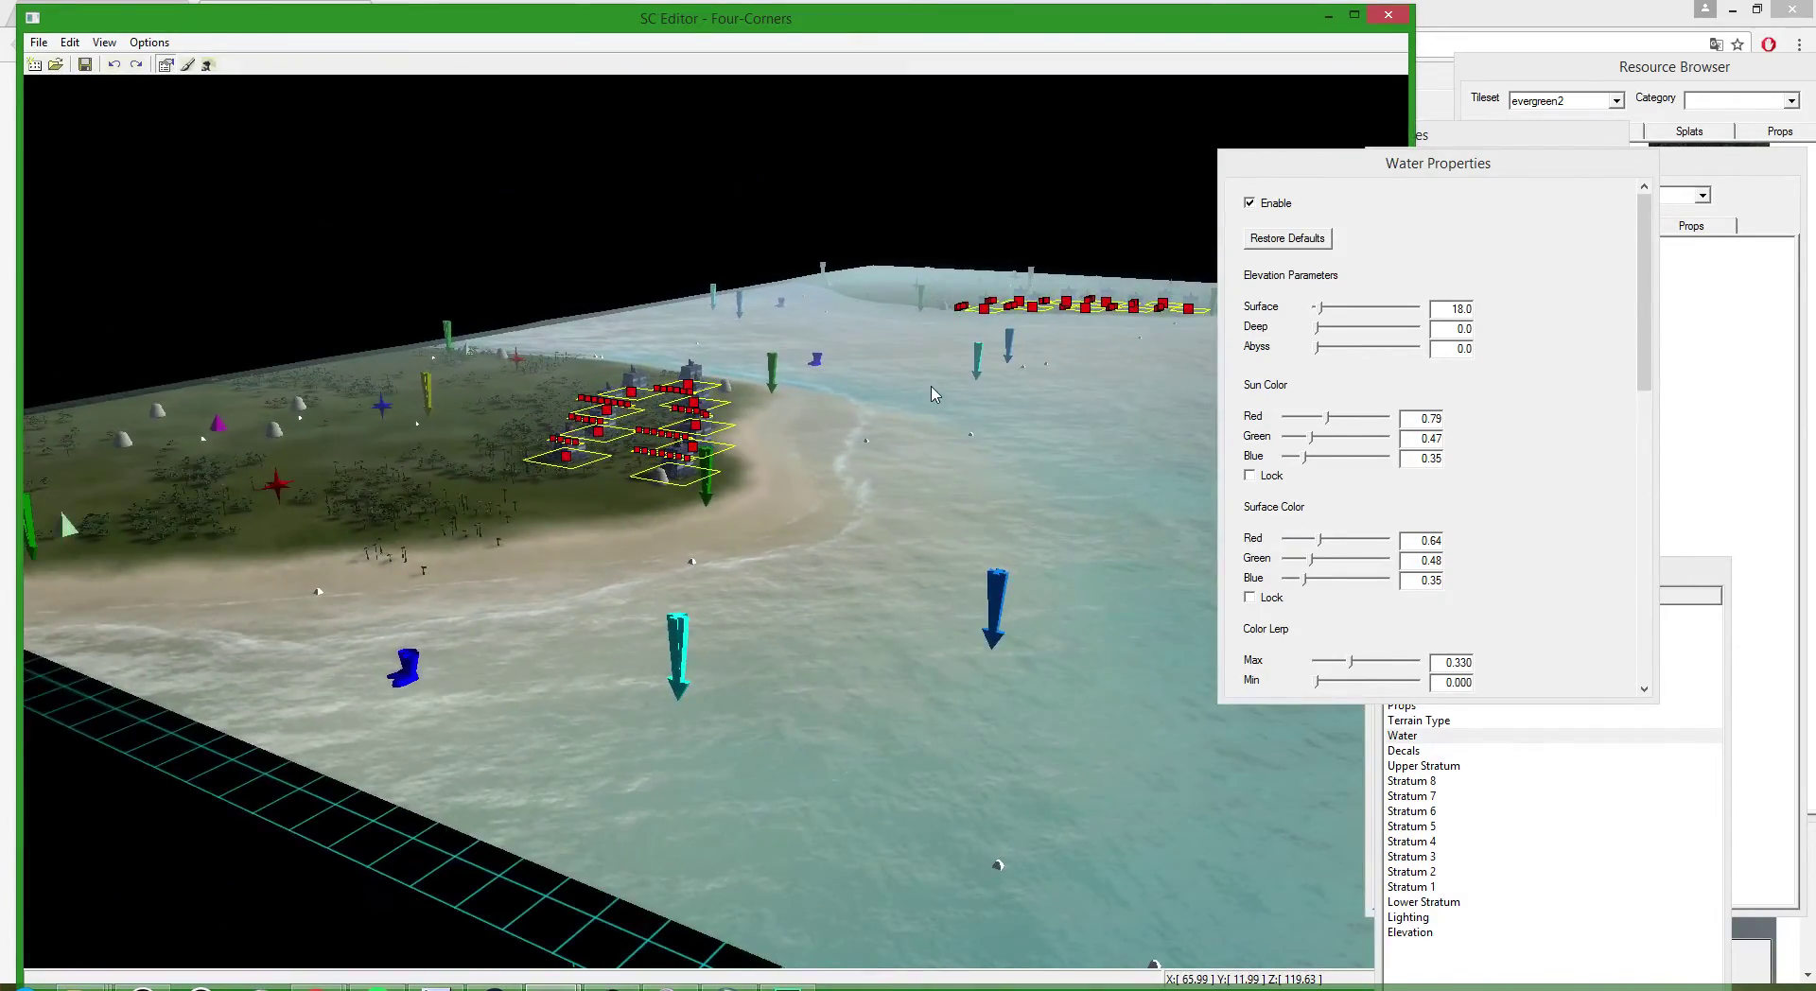
pyautogui.scroll(-3, 933, 394)
pyautogui.scroll(8, 791, 372)
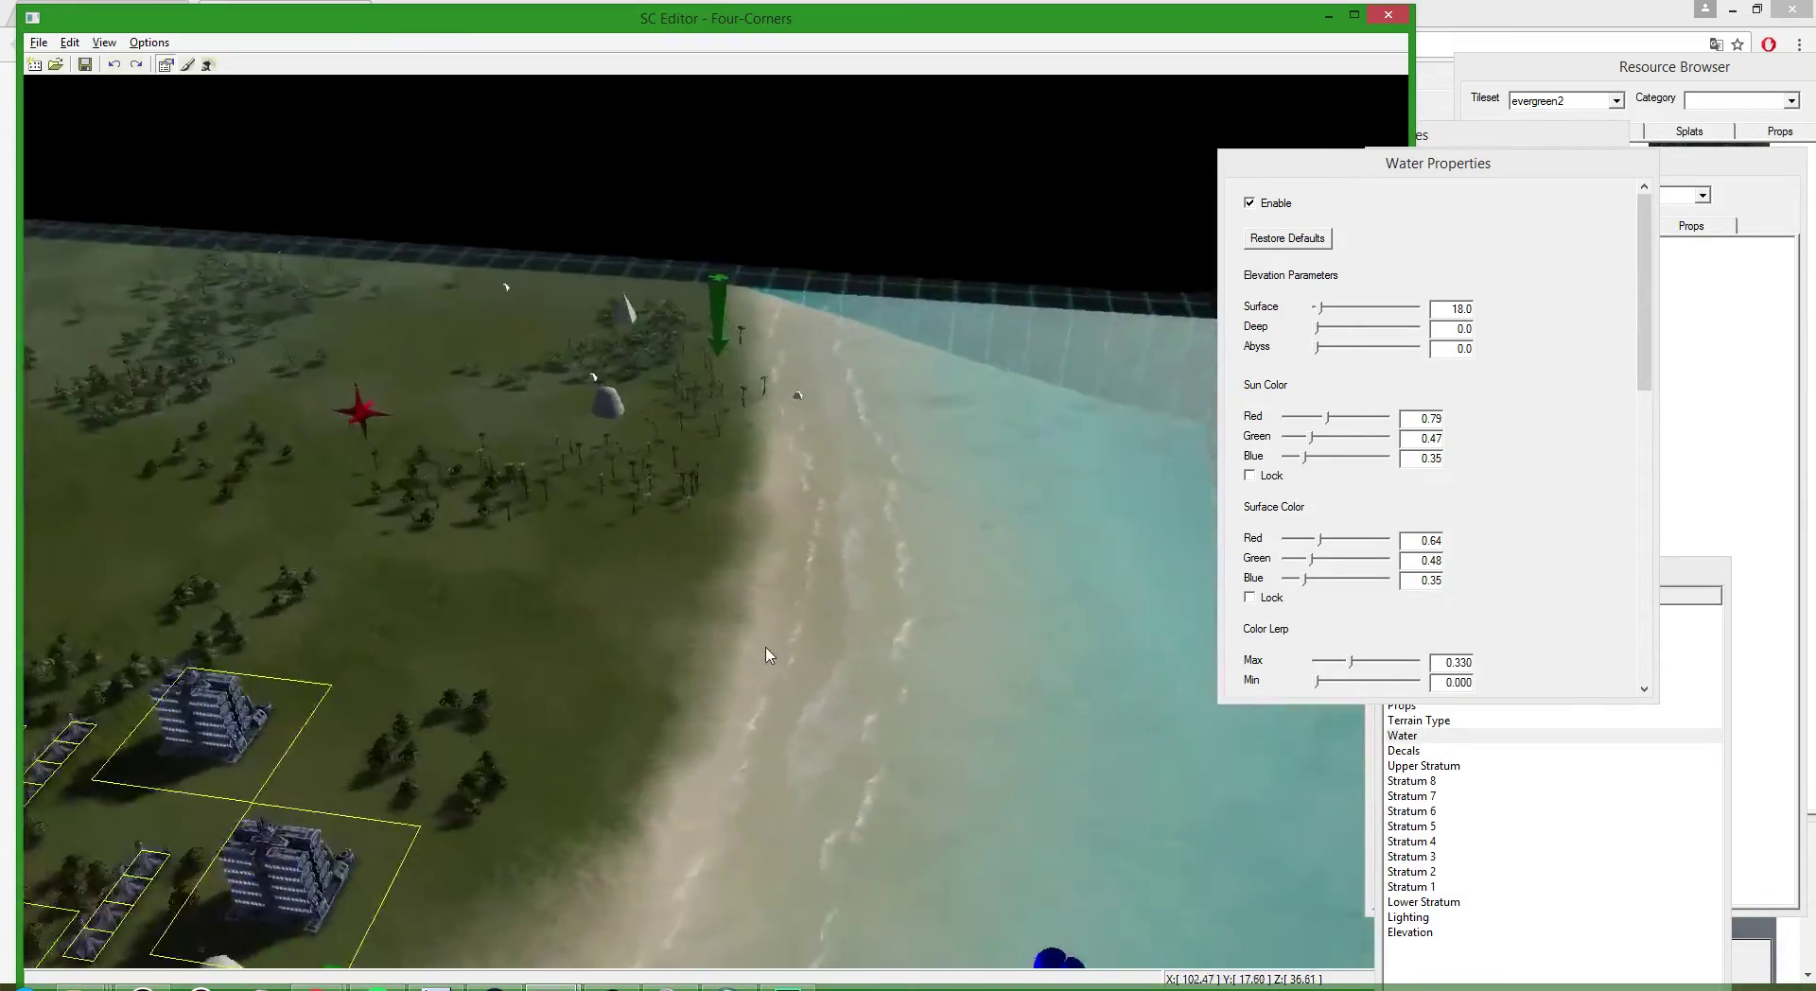
pyautogui.scroll(-6, 769, 654)
# - Export the Four-Corners water settings to the desktop as four-corners-water
pyautogui.click(47, 45)
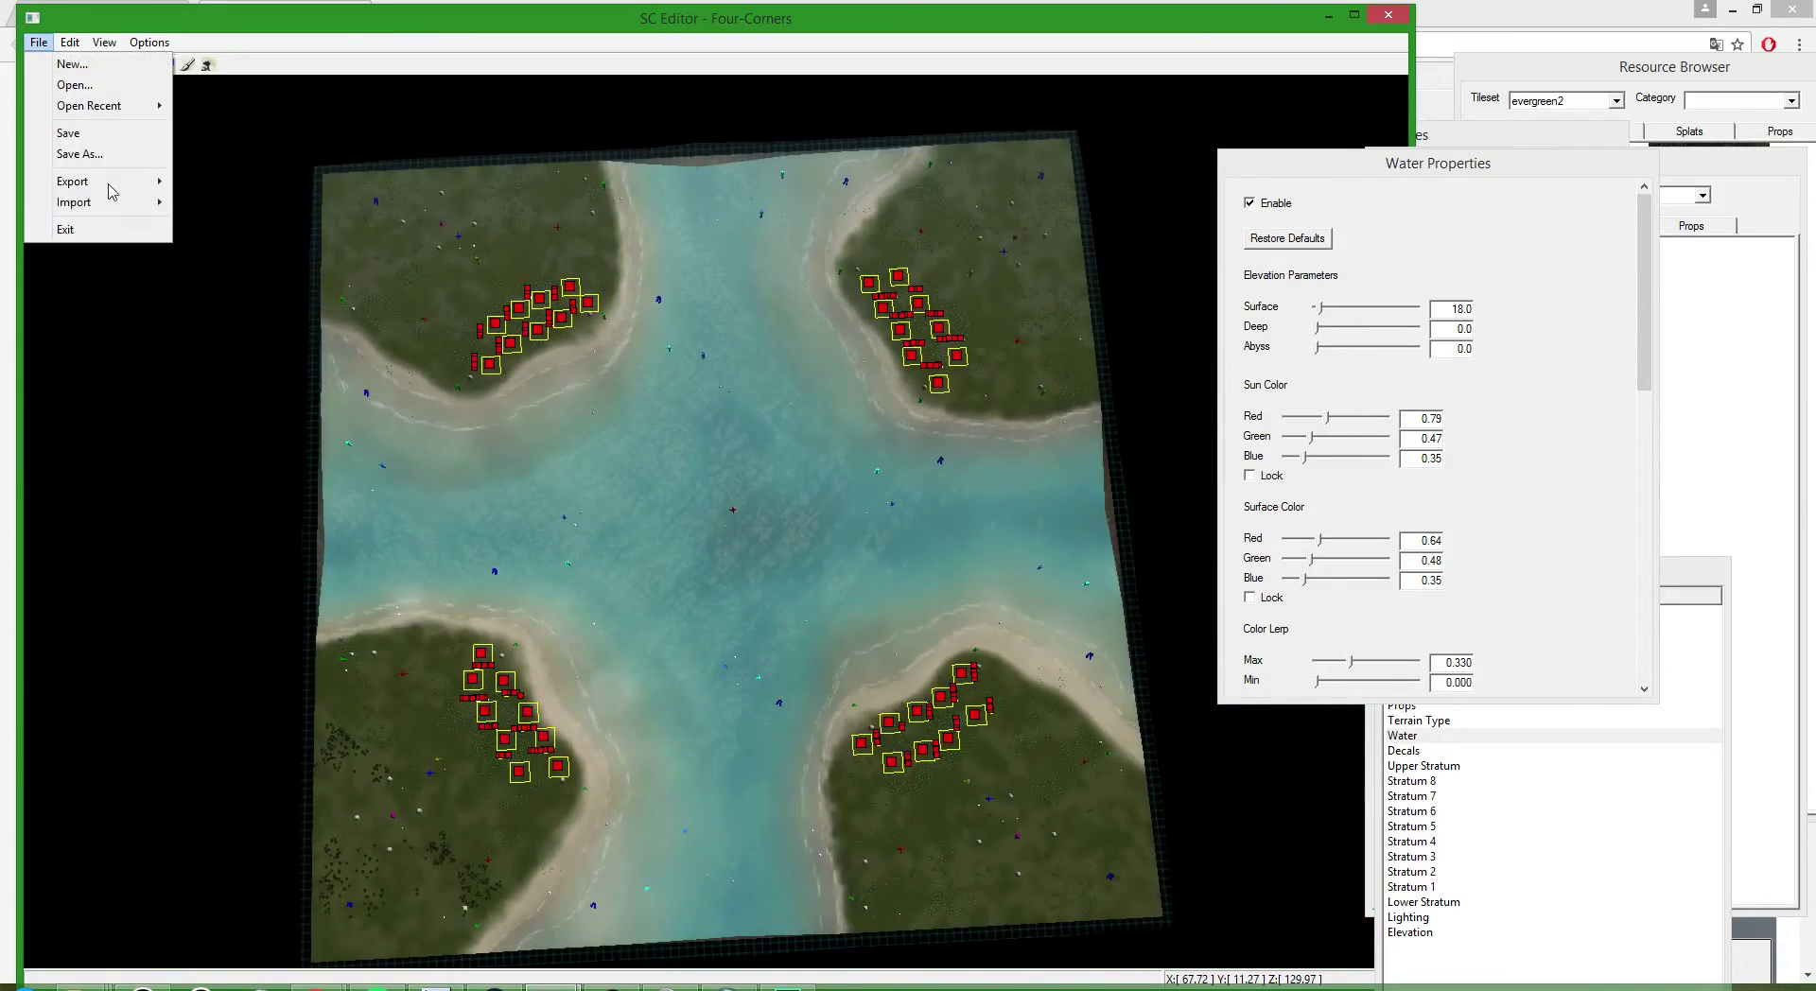
pyautogui.moveTo(132, 182)
pyautogui.click(216, 244)
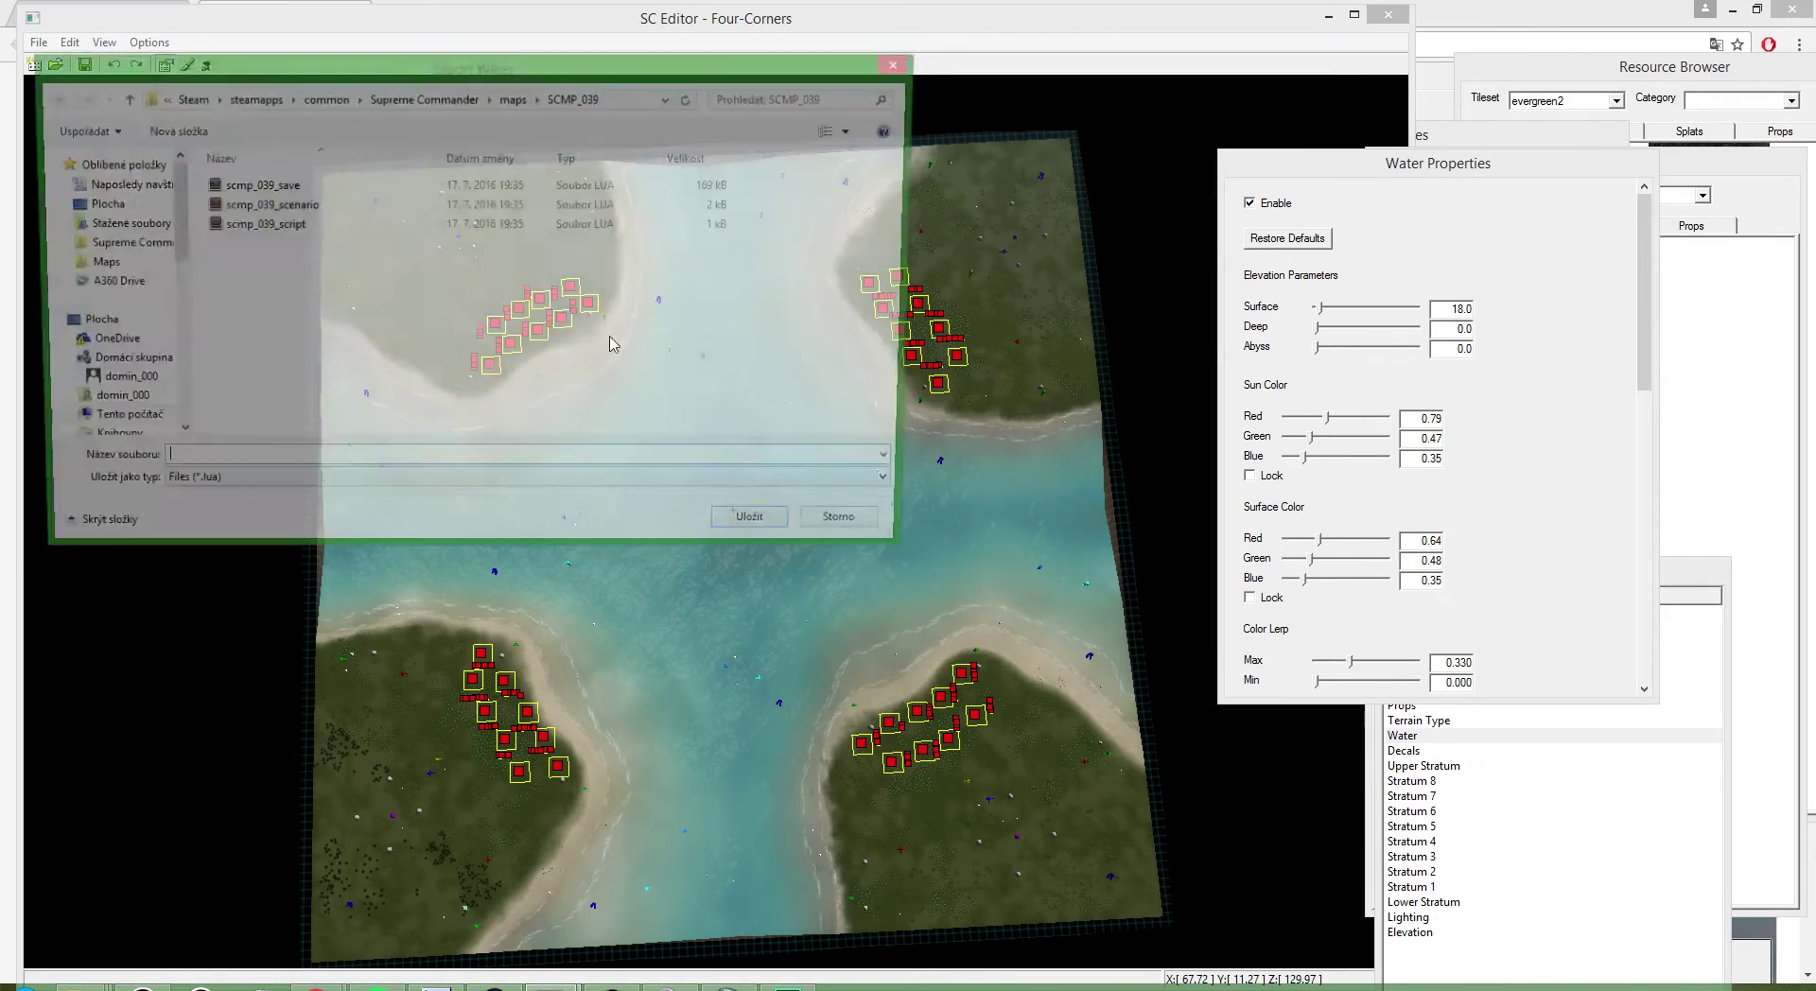
pyautogui.click(99, 205)
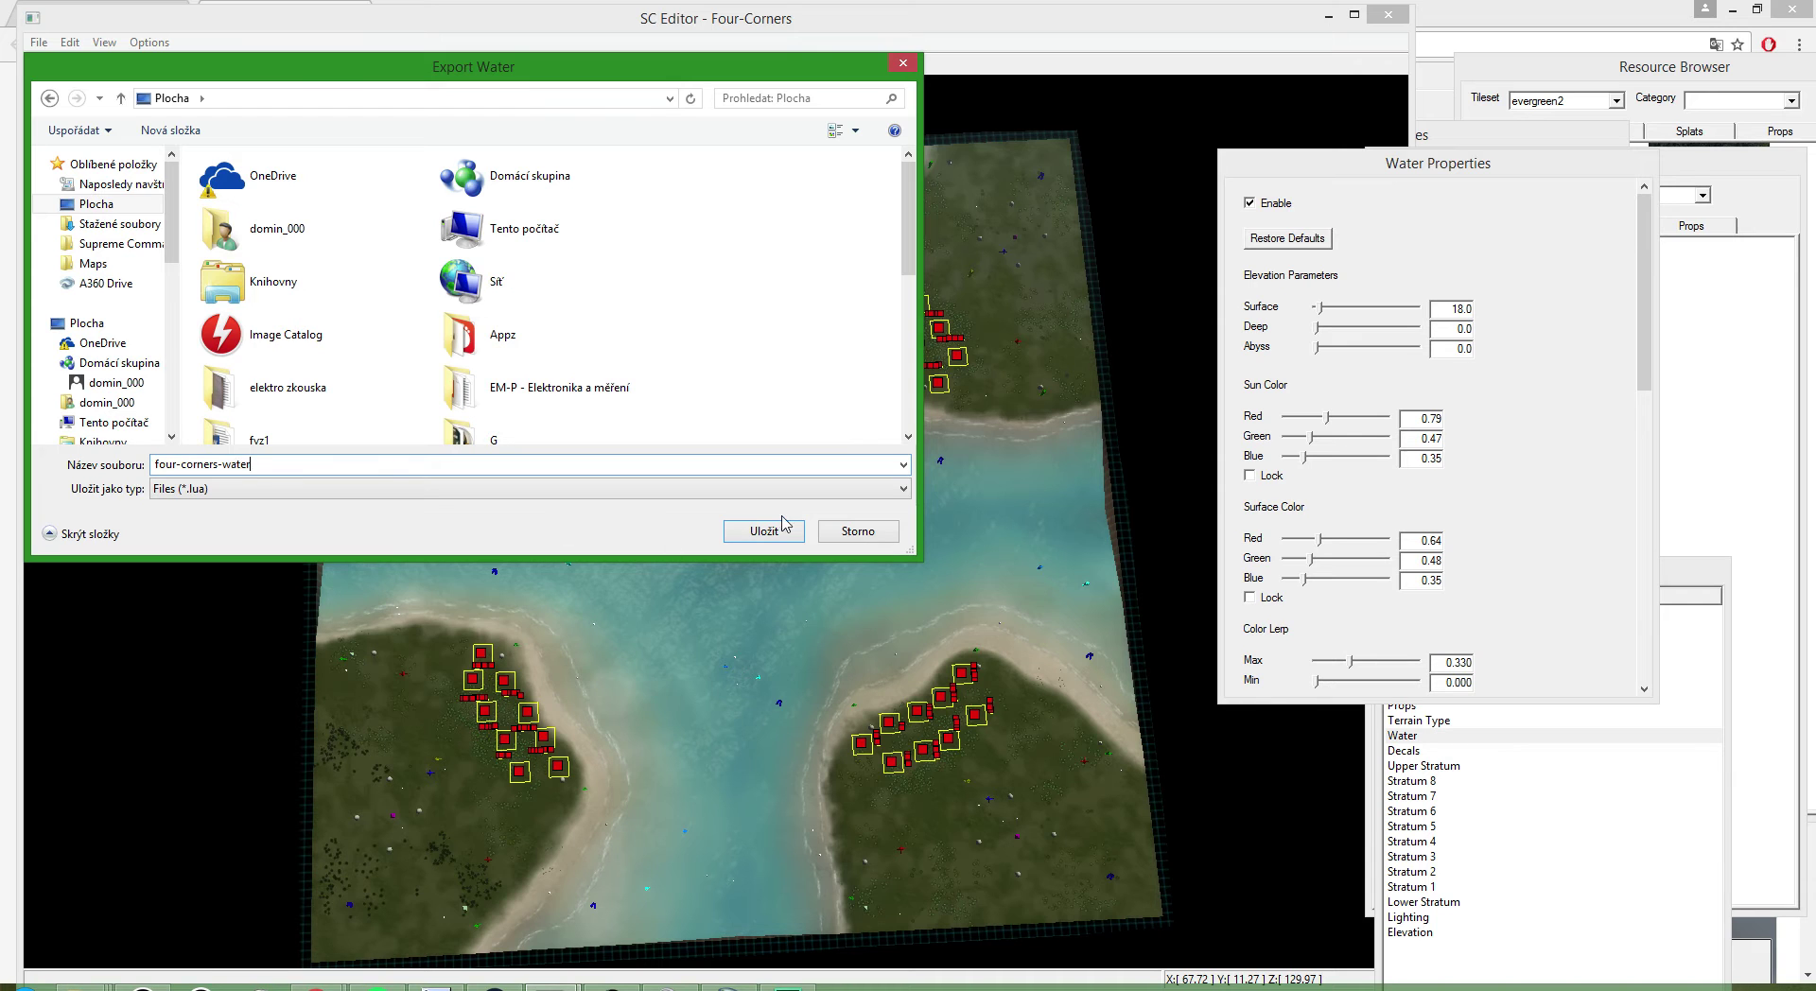
pyautogui.click(784, 523)
# - Switch to the ParadiseBay map and import the water settings from the four-corners-water file
pyautogui.moveTo(554, 988)
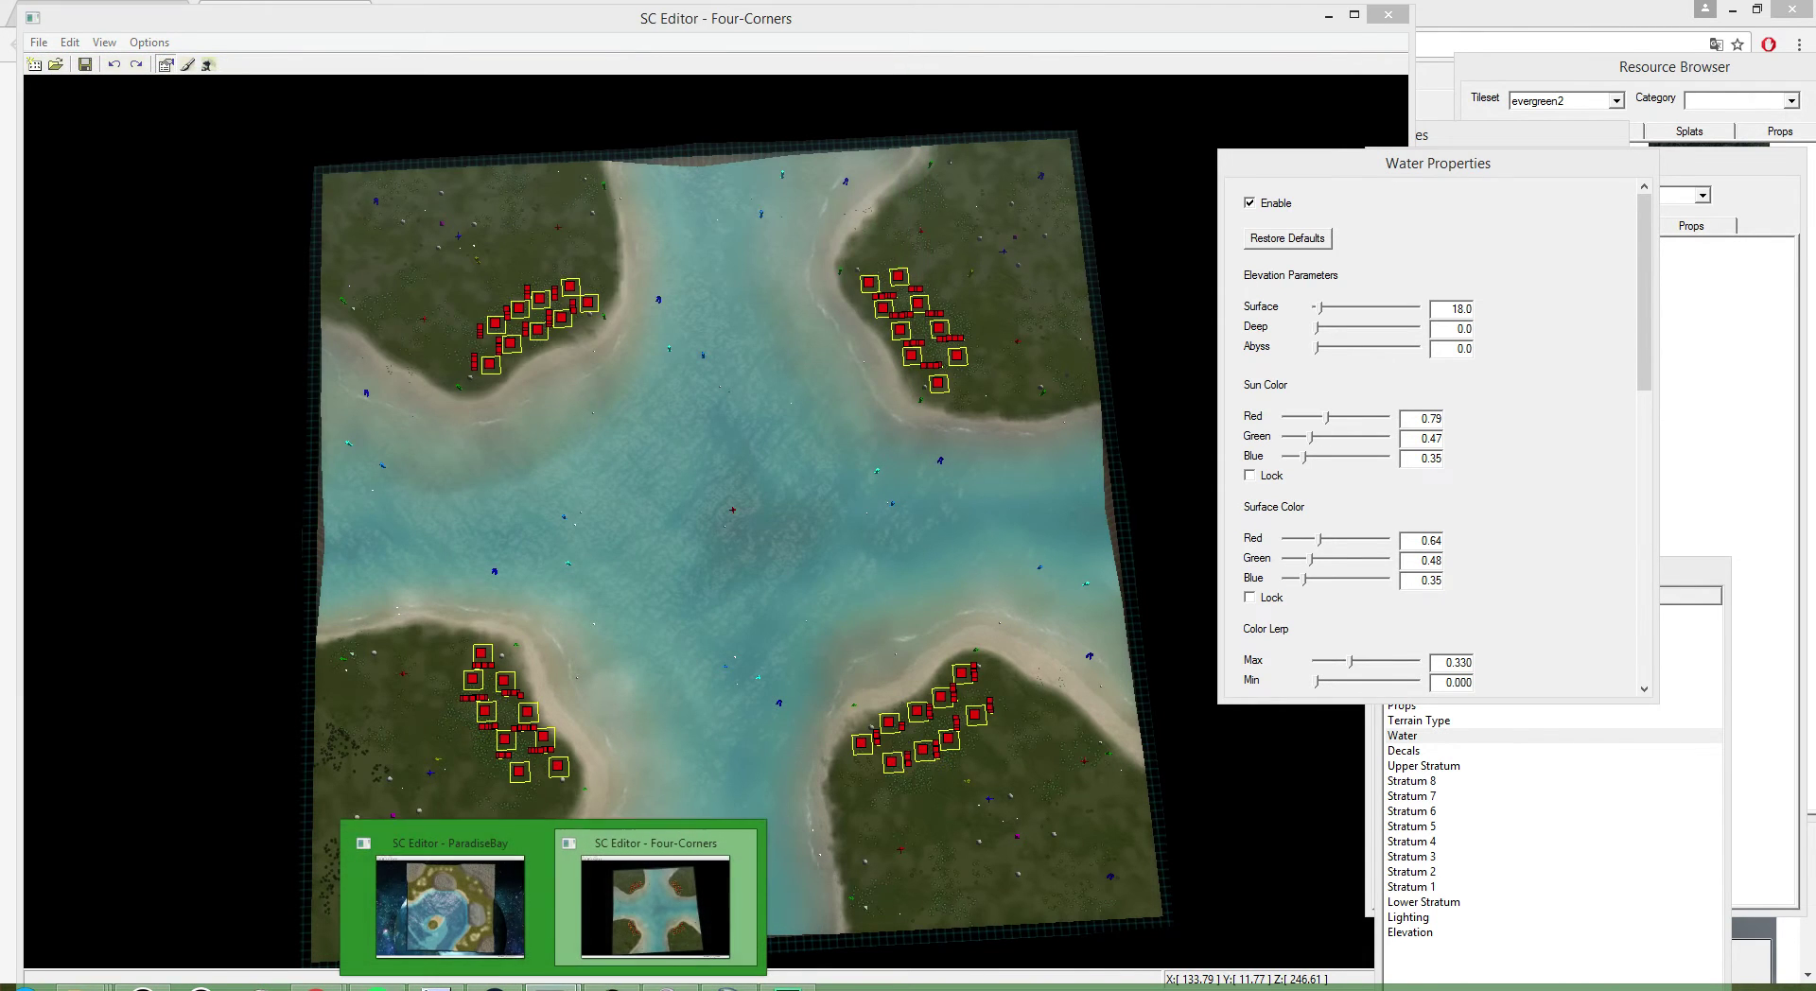
pyautogui.click(519, 920)
pyautogui.click(39, 42)
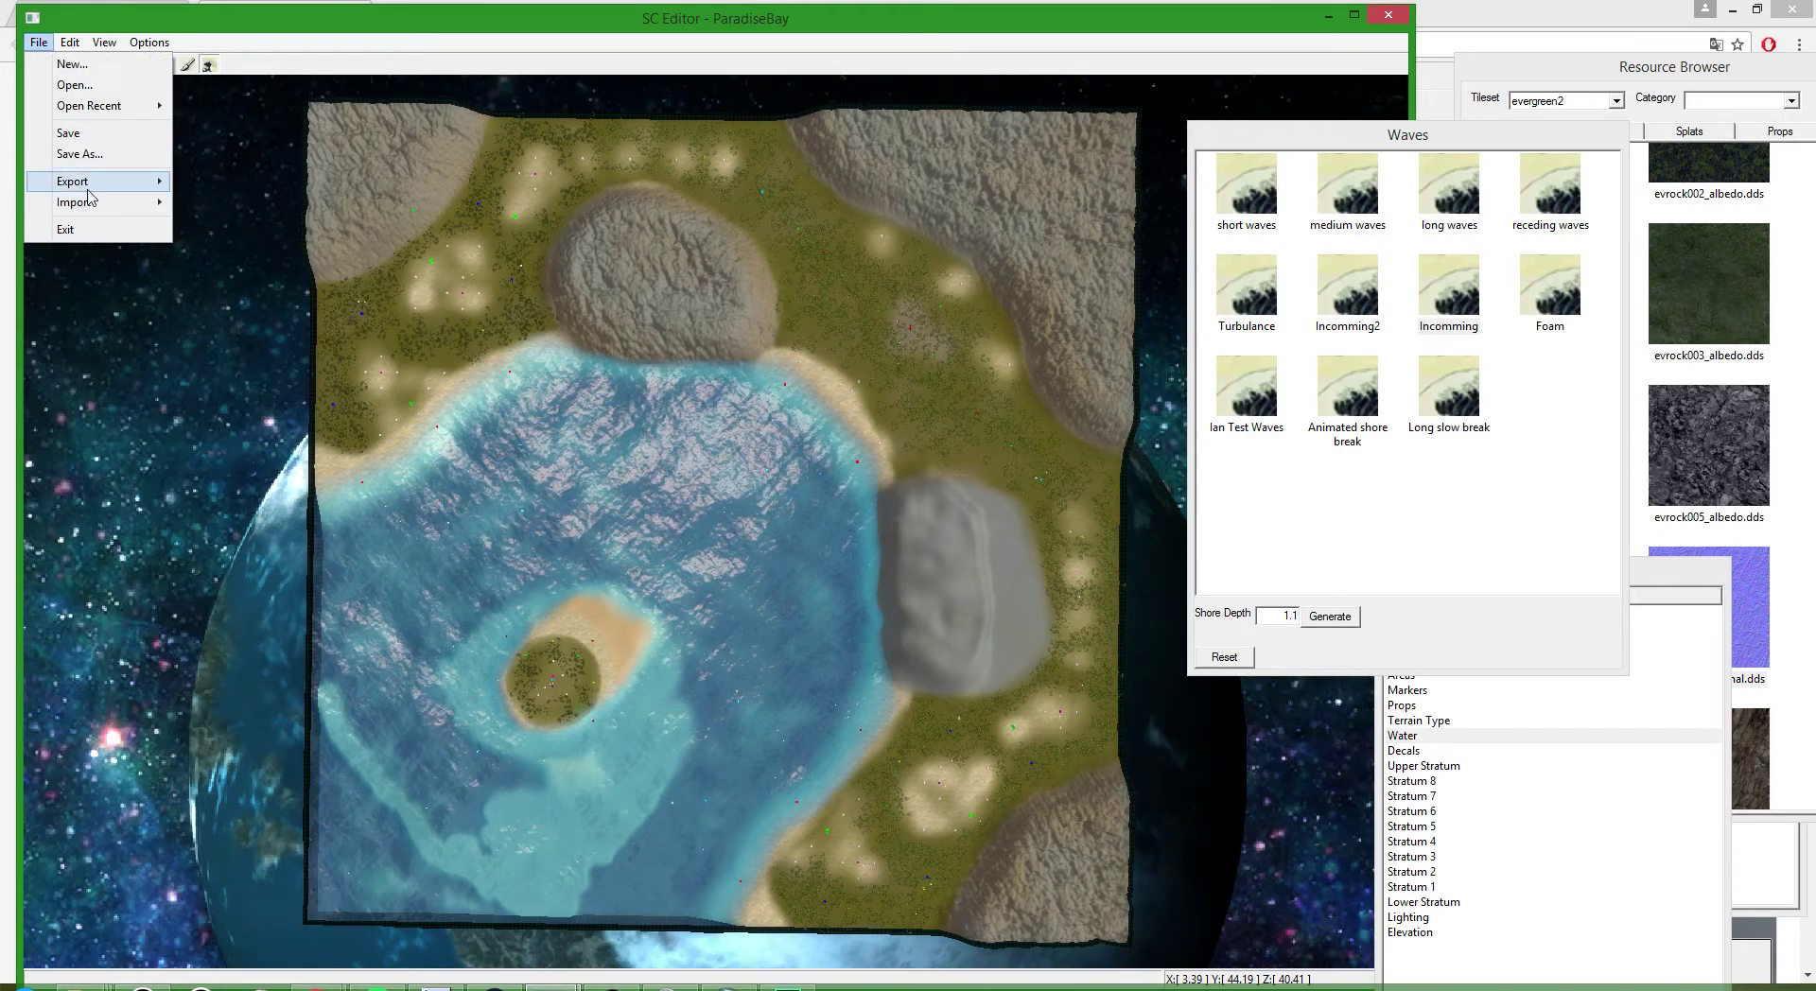
pyautogui.moveTo(90, 202)
pyautogui.click(264, 270)
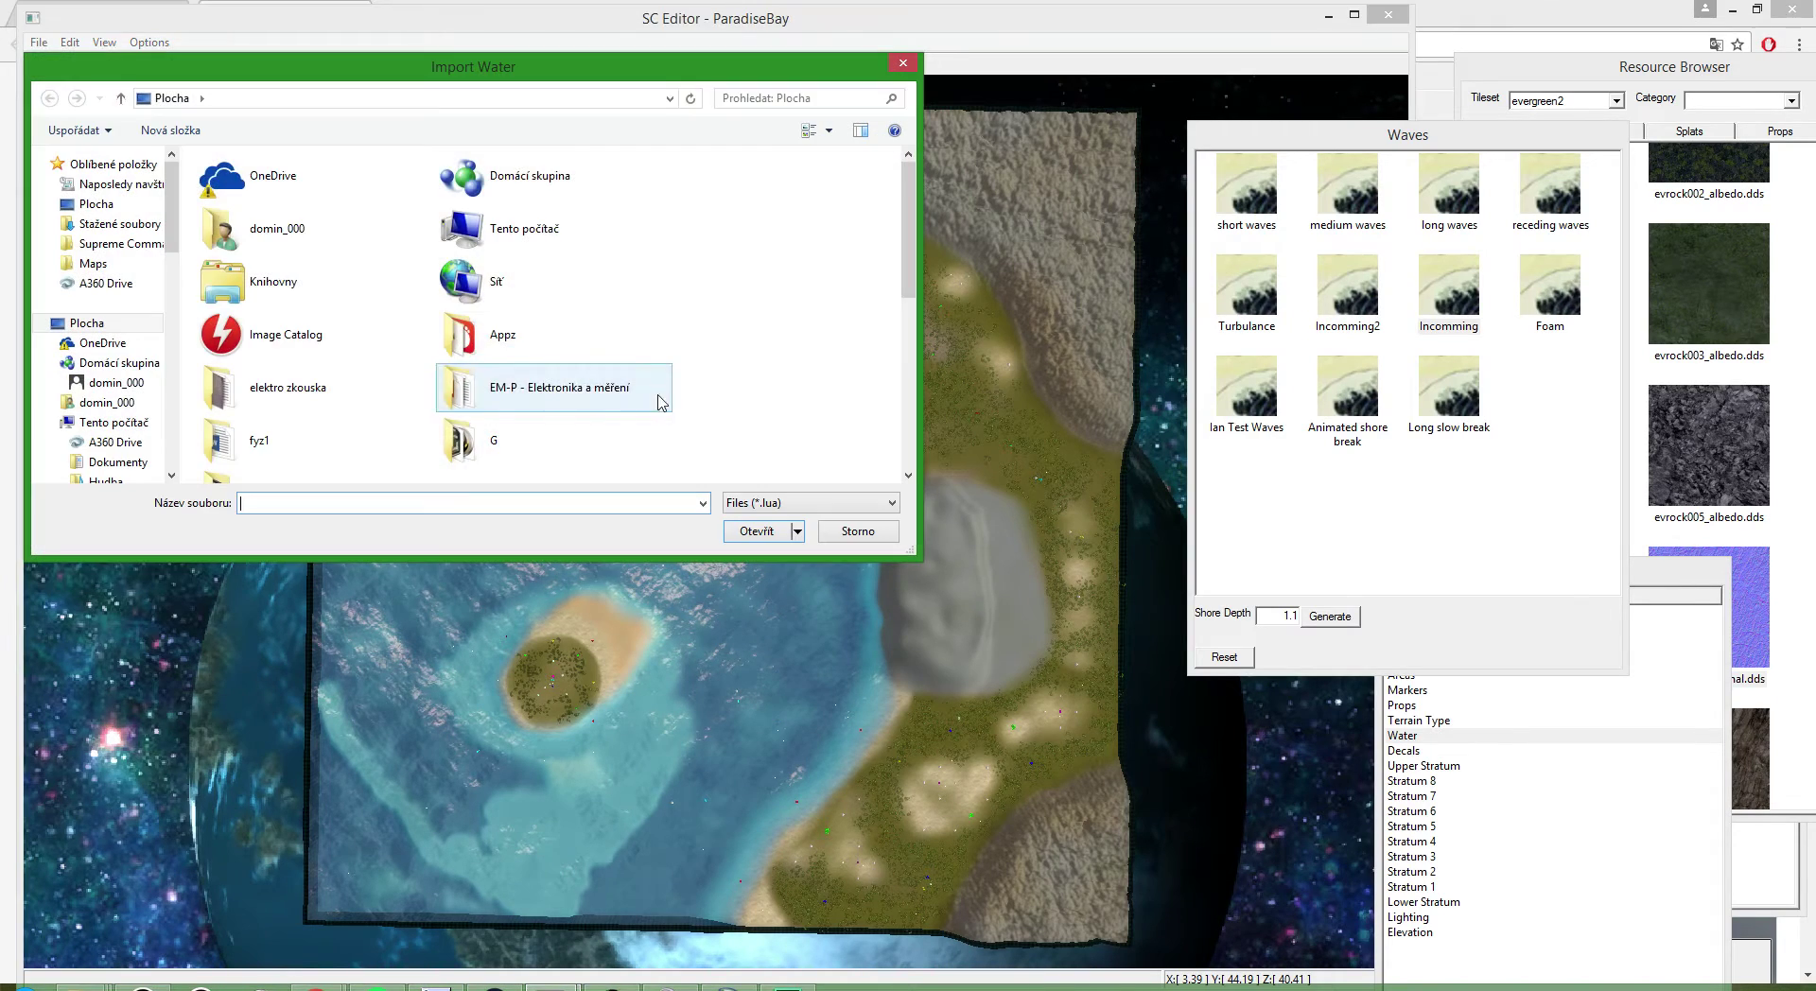
pyautogui.scroll(-5, 662, 360)
pyautogui.doubleClick(377, 466)
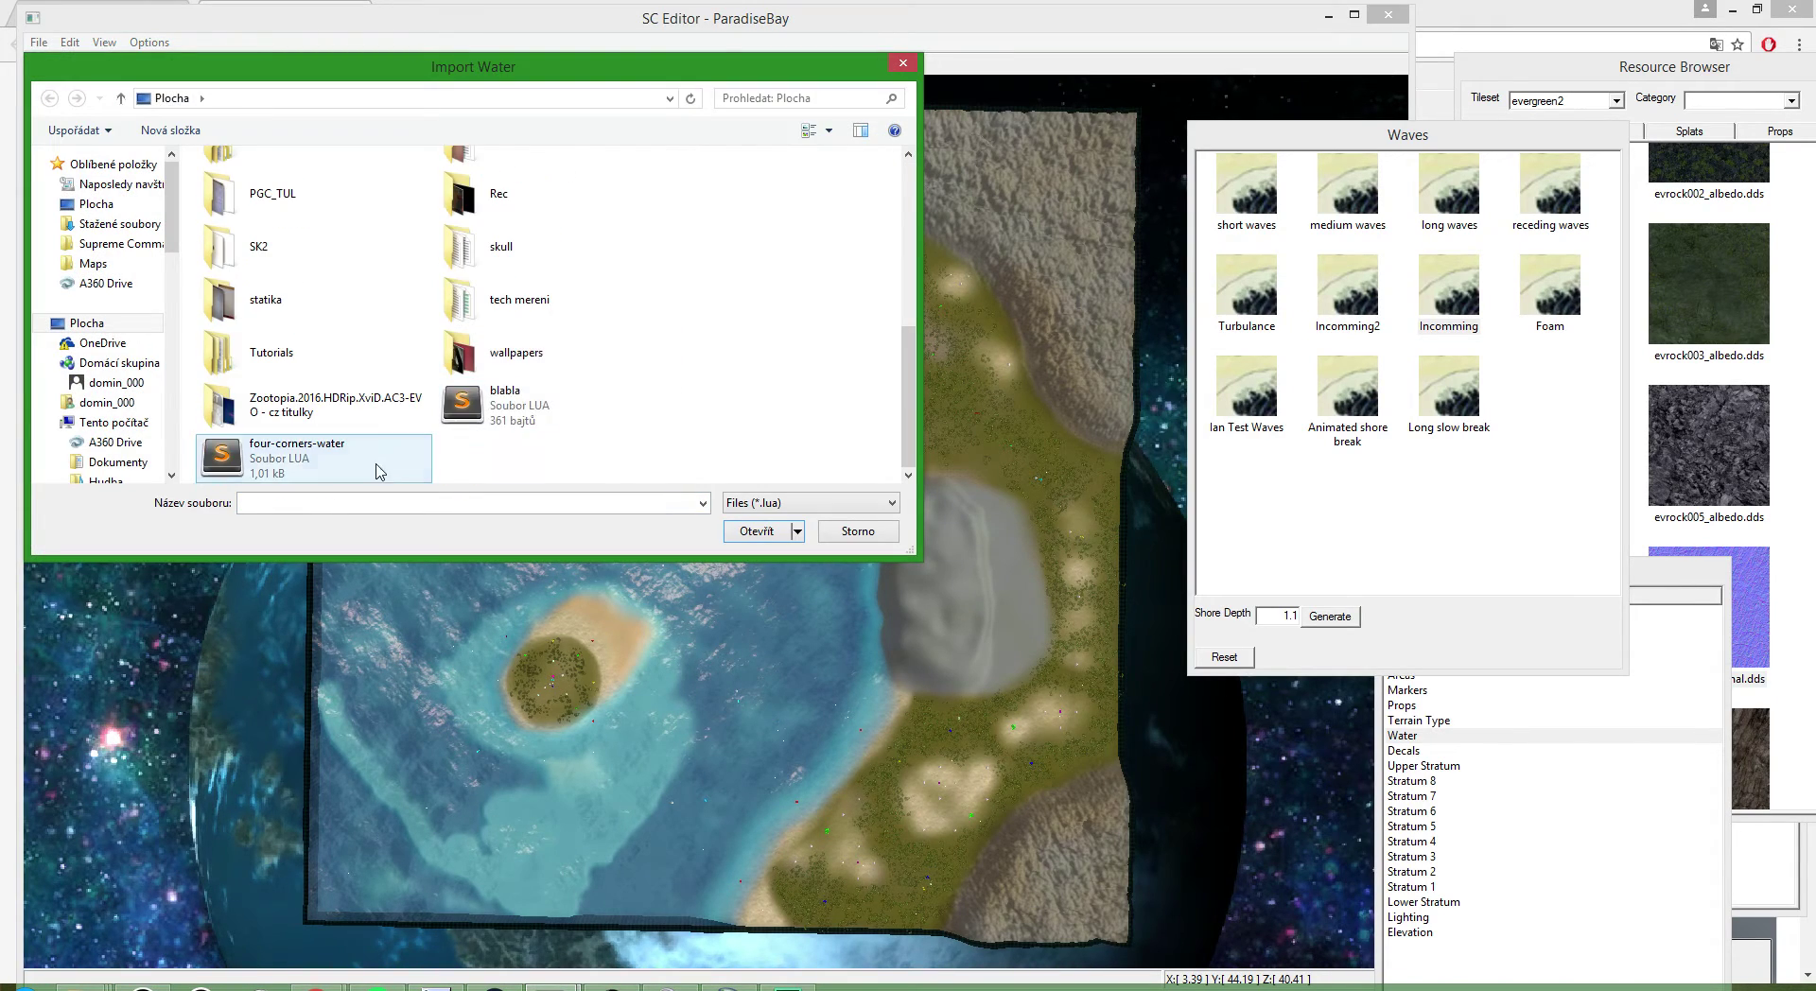
# - Examine the imported water's look along the beaches, across the bay and around the central island
pyautogui.scroll(3, 762, 616)
pyautogui.scroll(6, 826, 809)
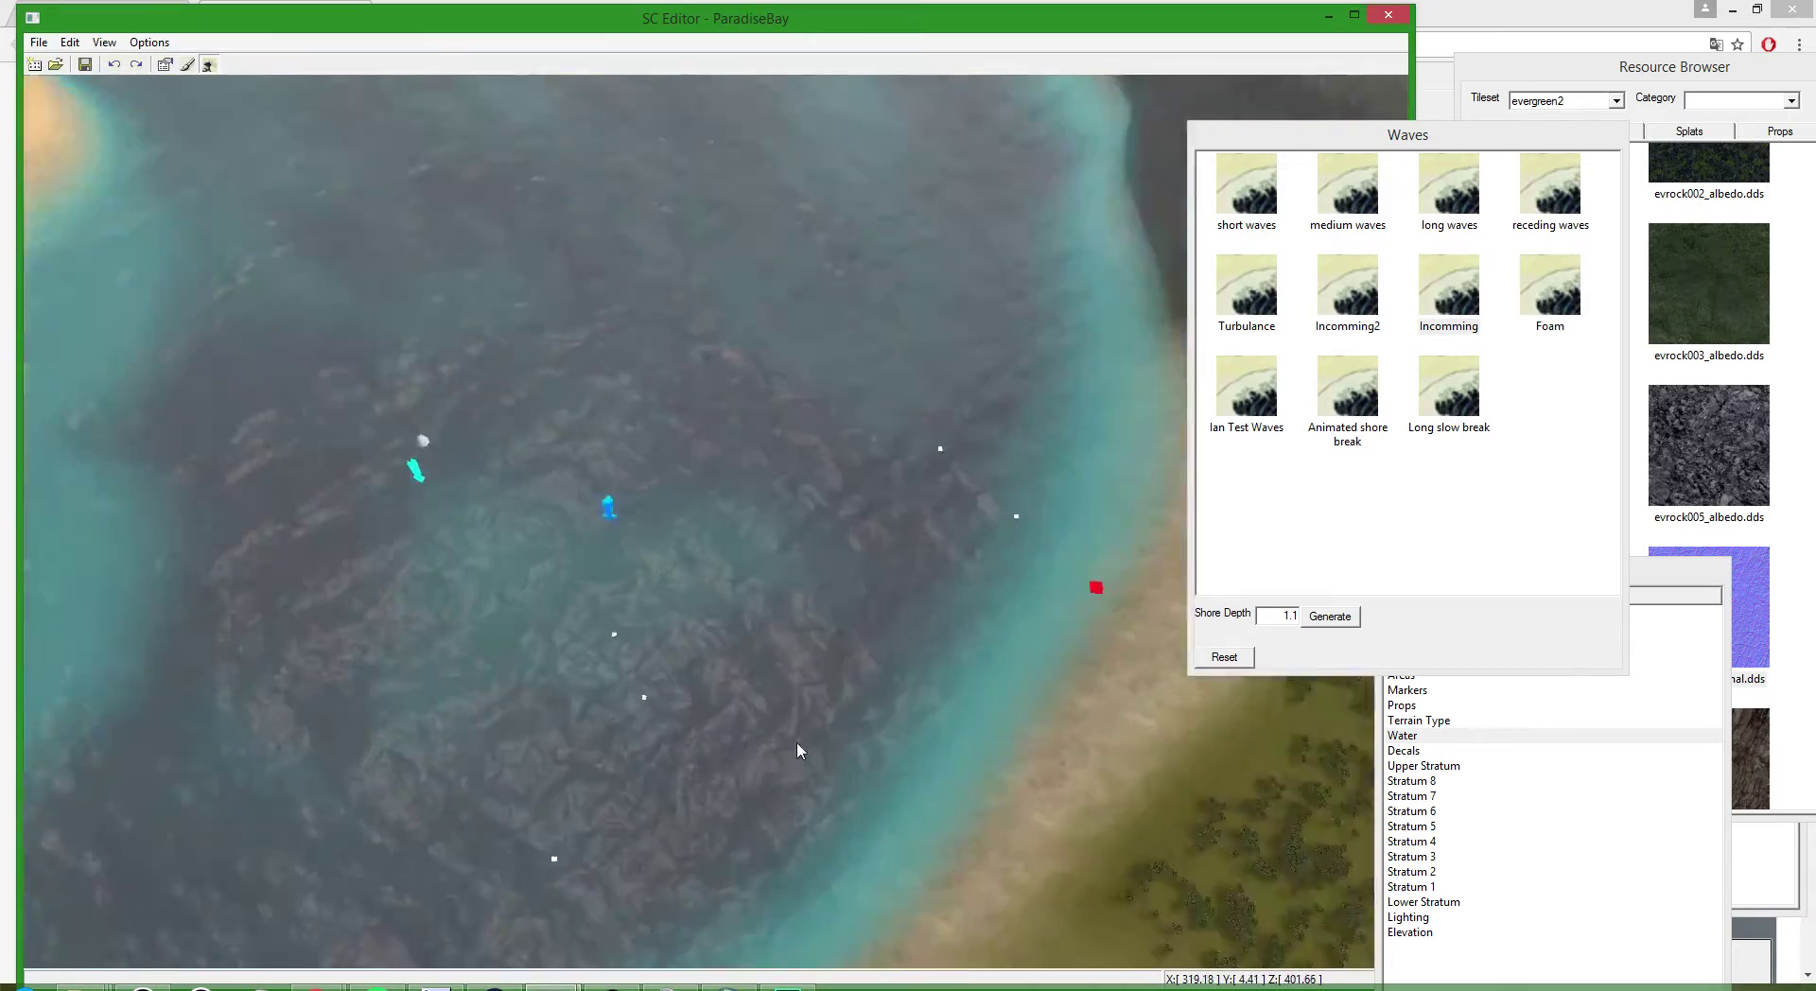
pyautogui.scroll(-10, 864, 745)
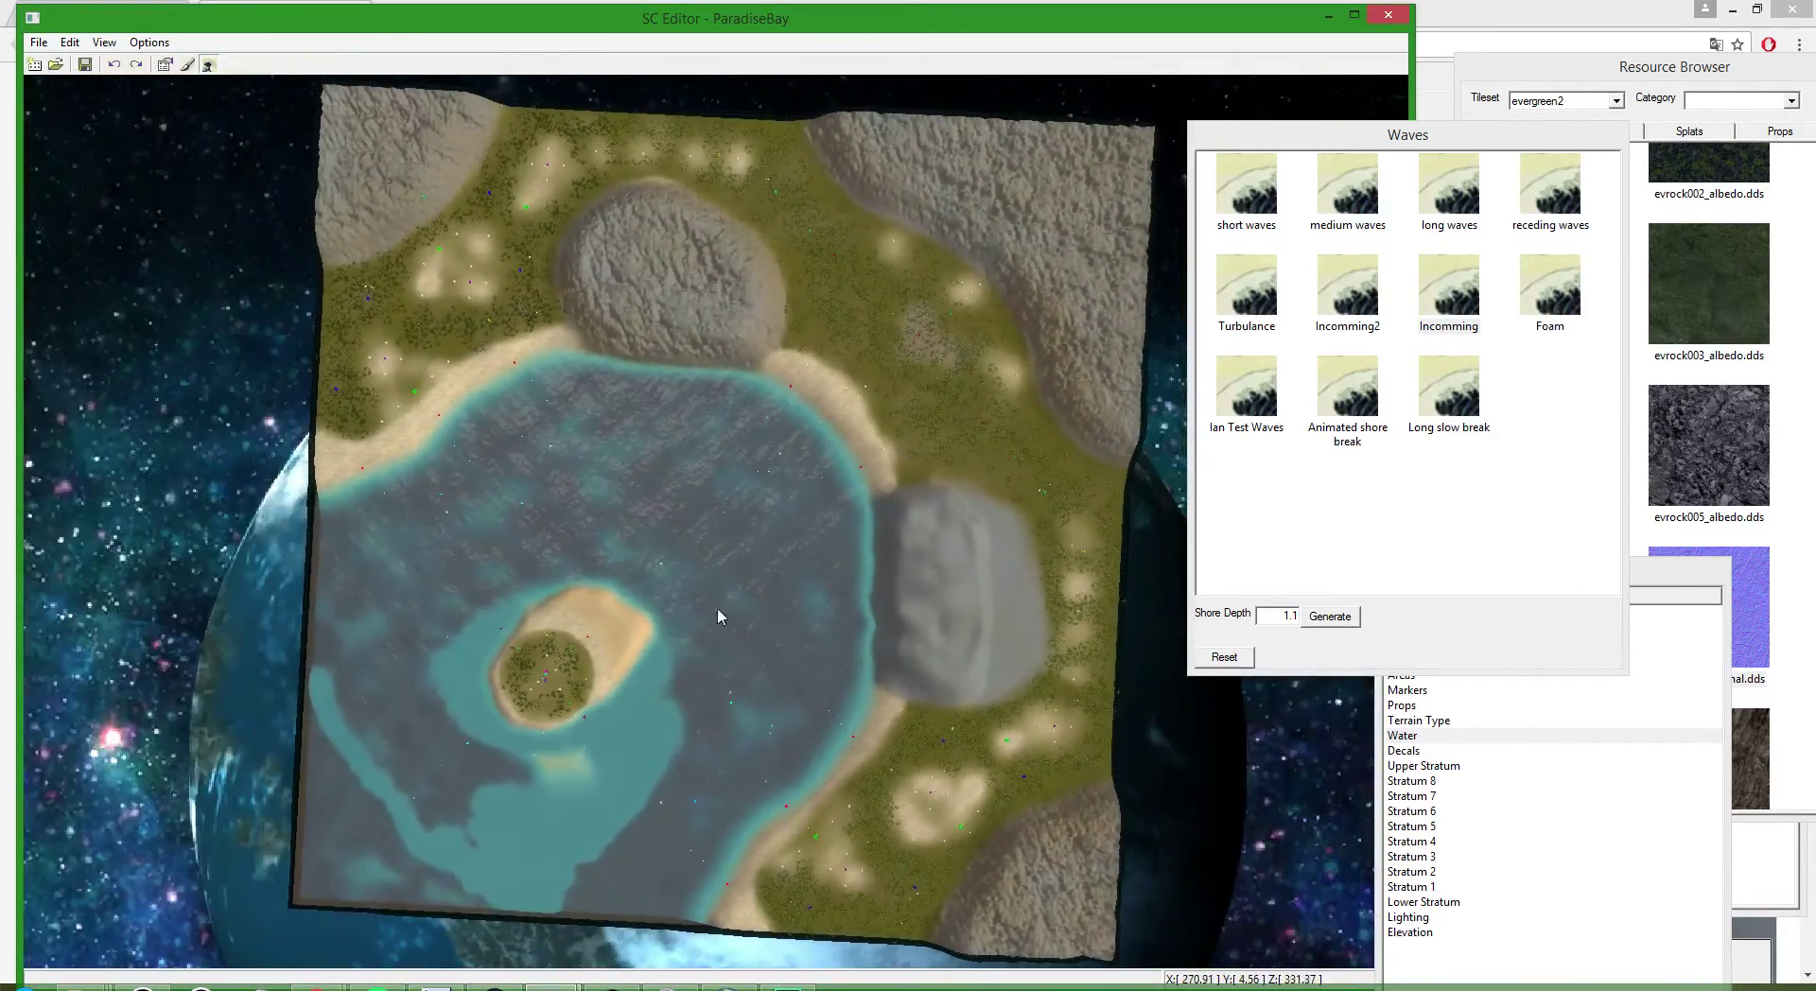
pyautogui.scroll(10, 722, 616)
pyautogui.scroll(-10, 533, 793)
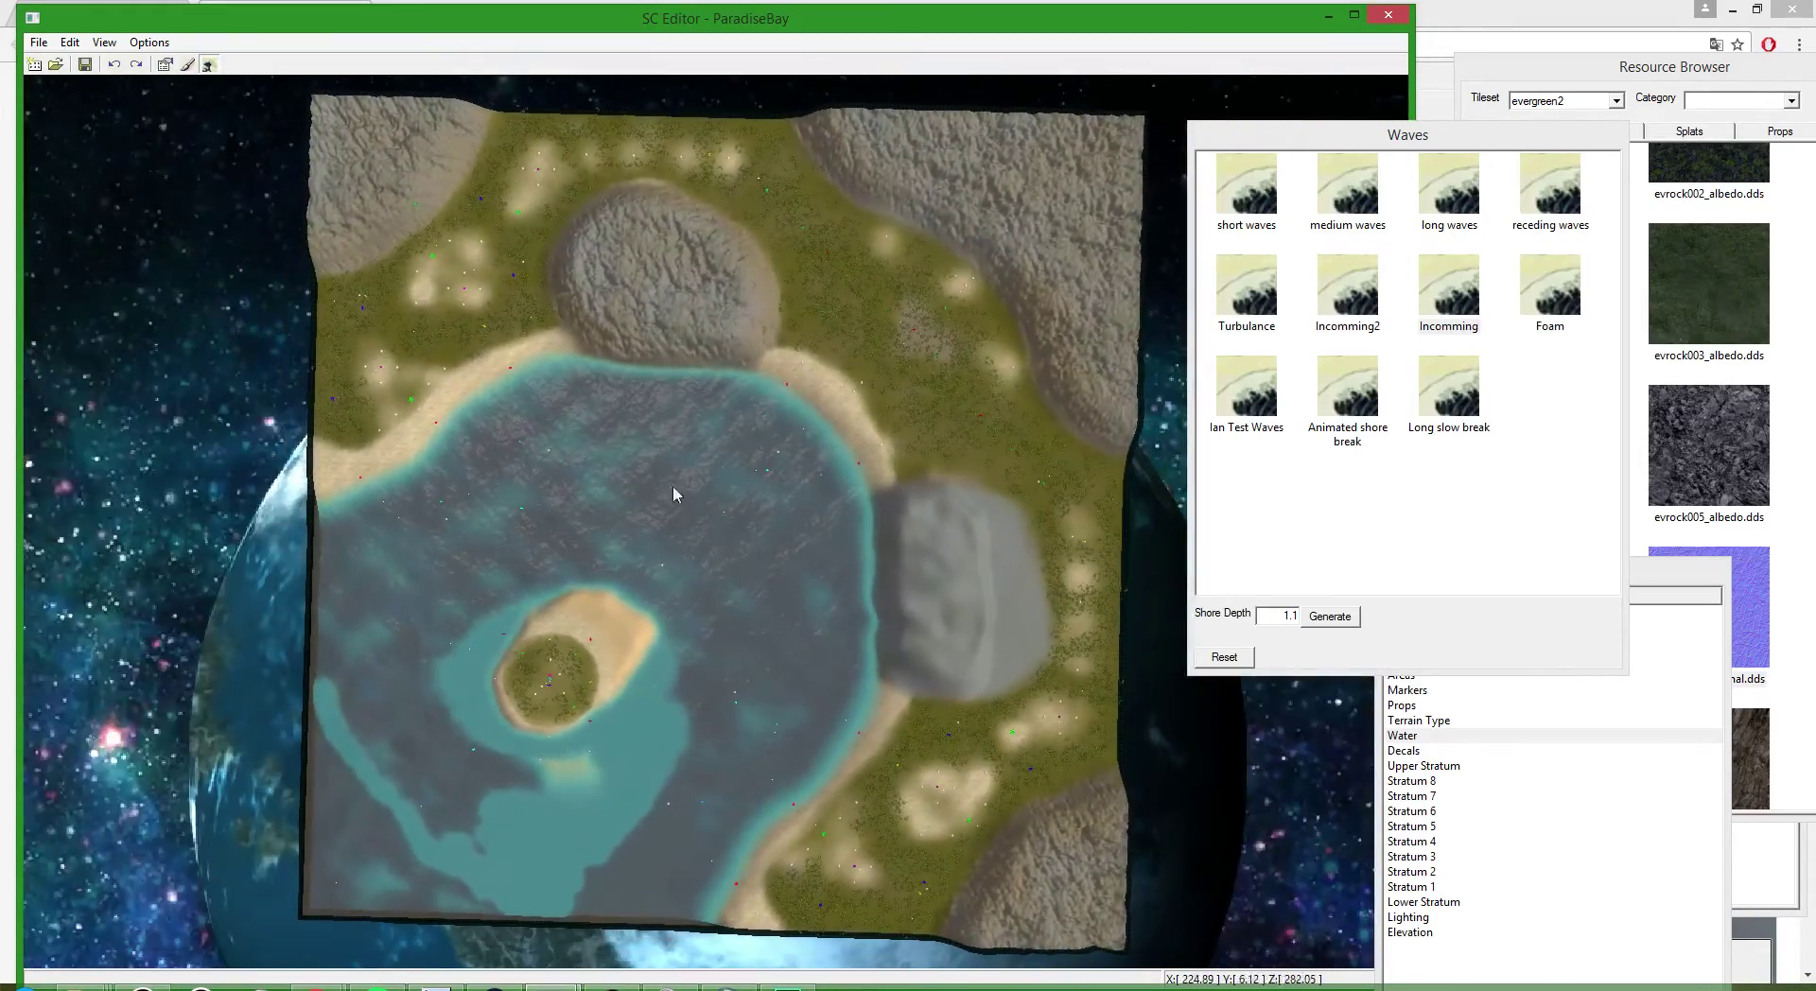
pyautogui.click(38, 43)
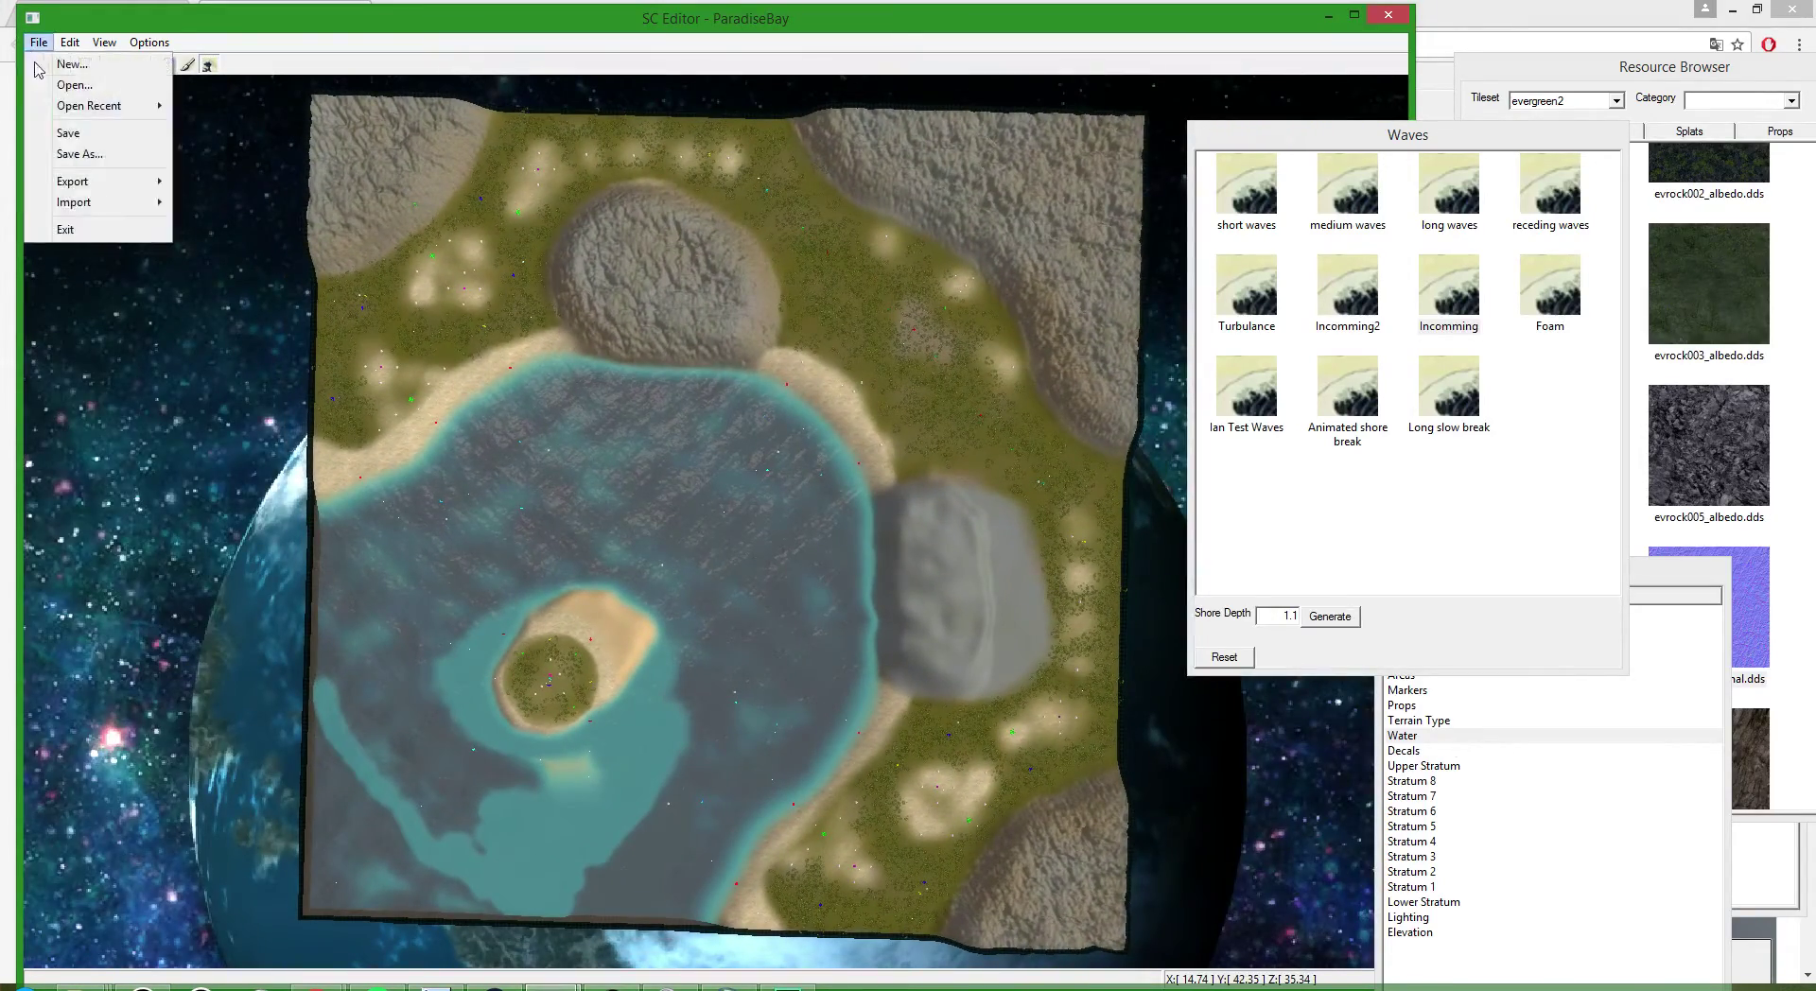
pyautogui.moveTo(113, 181)
pyautogui.click(227, 223)
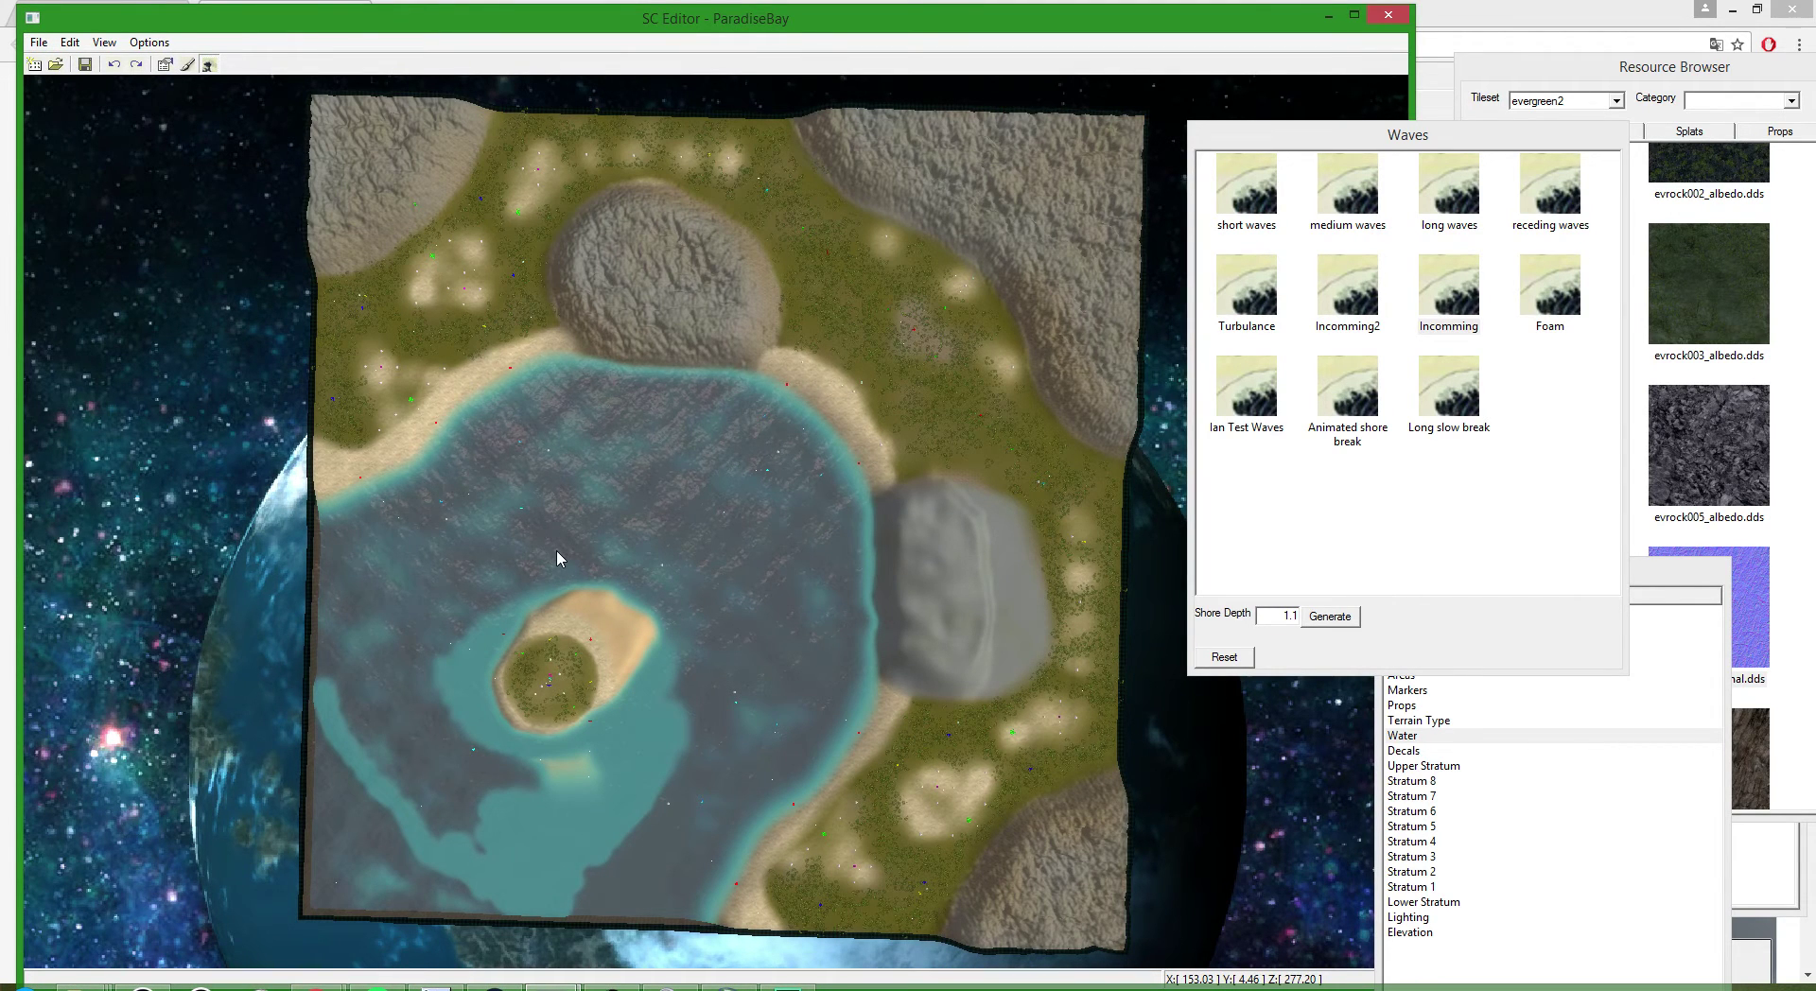
pyautogui.scroll(10, 729, 658)
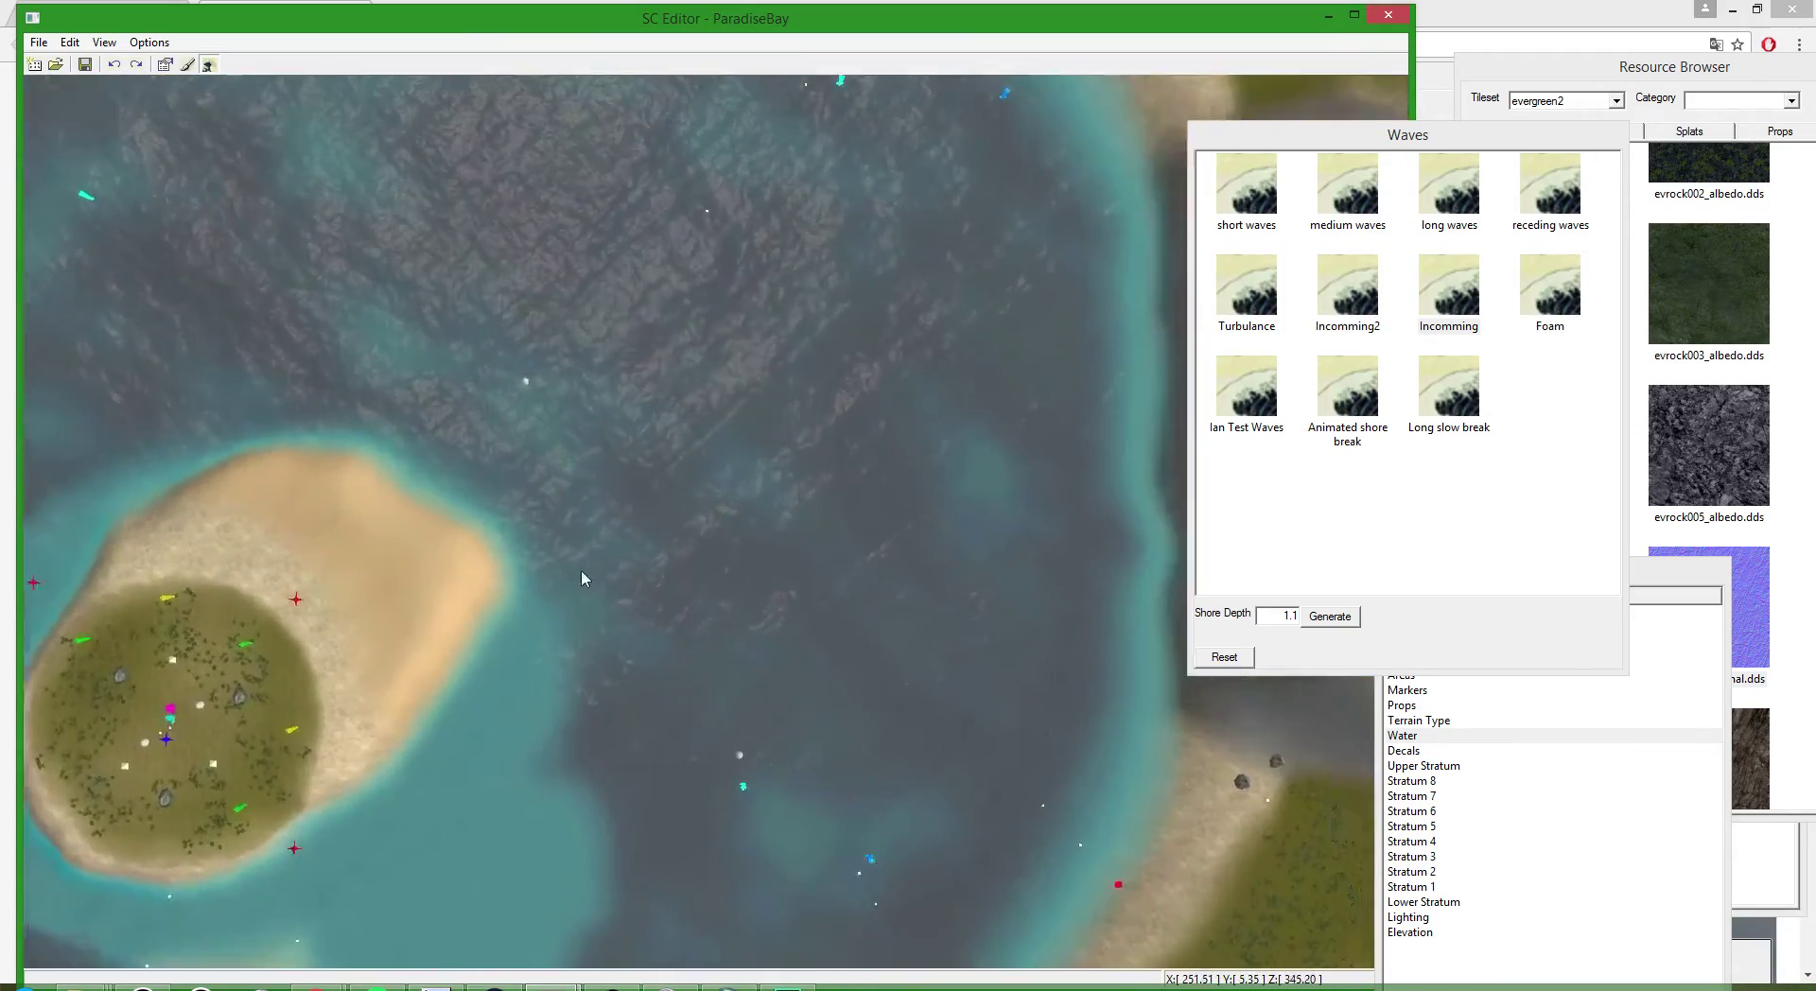
pyautogui.scroll(-10, 1014, 595)
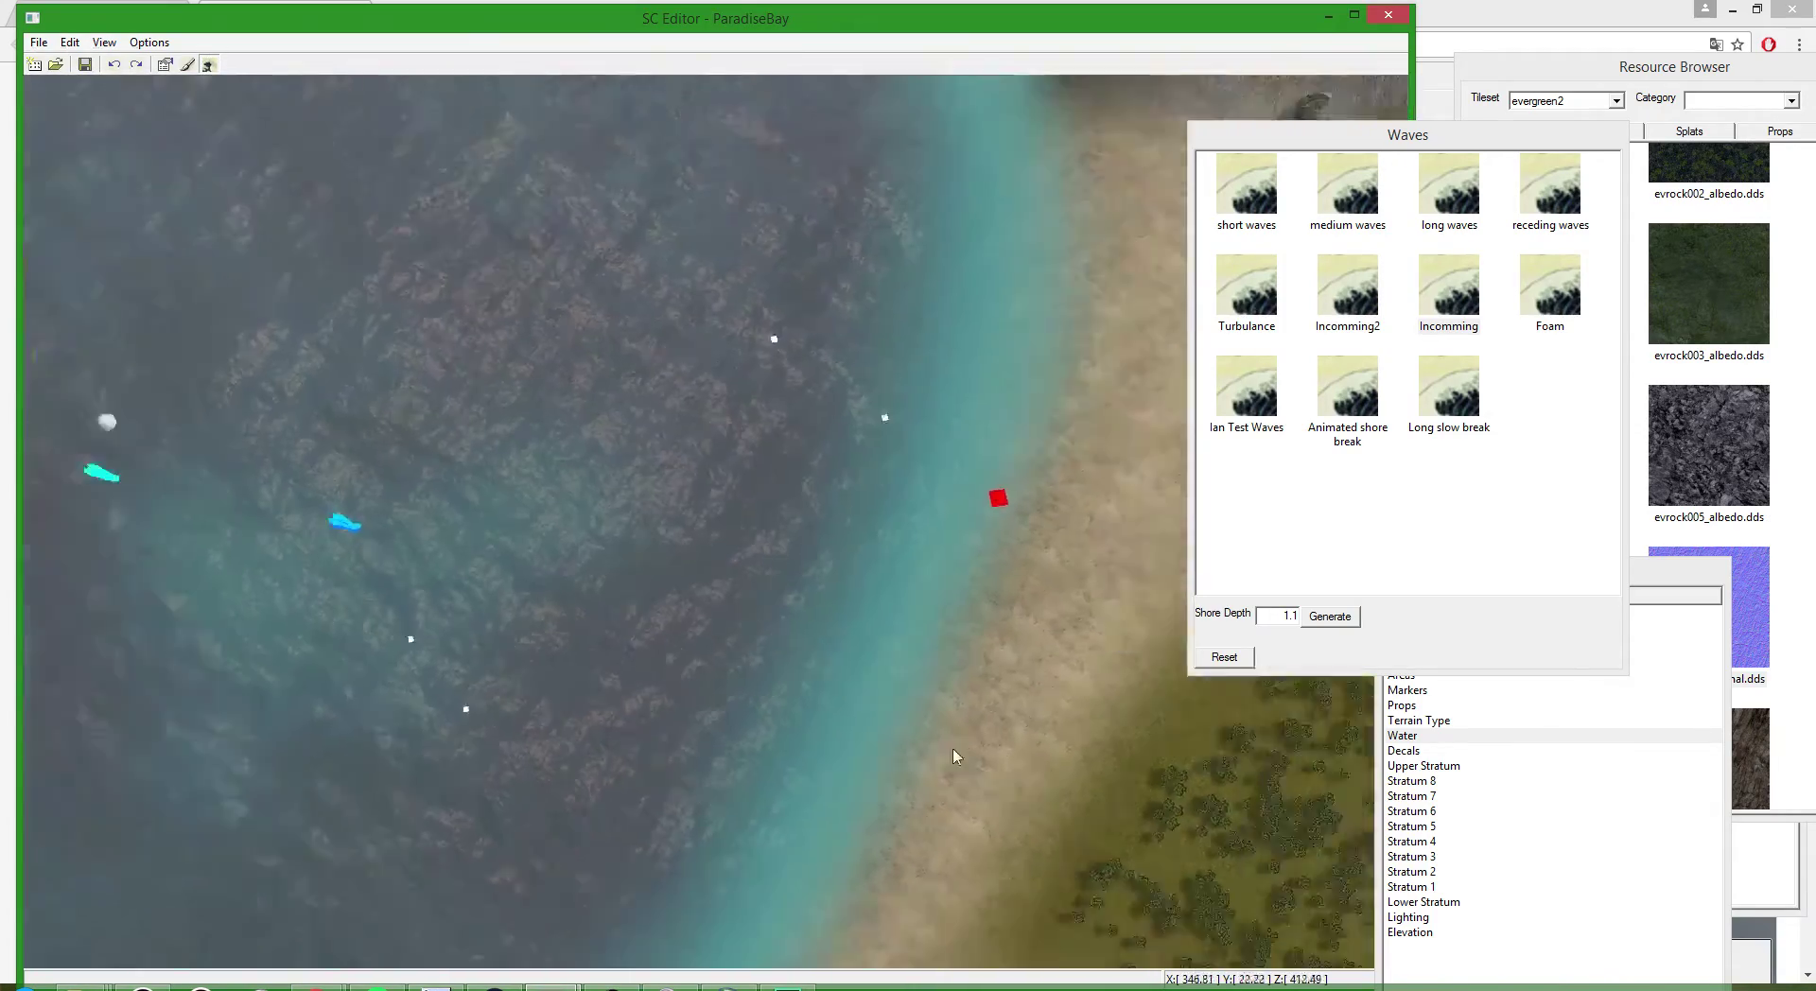
pyautogui.scroll(-5, 687, 672)
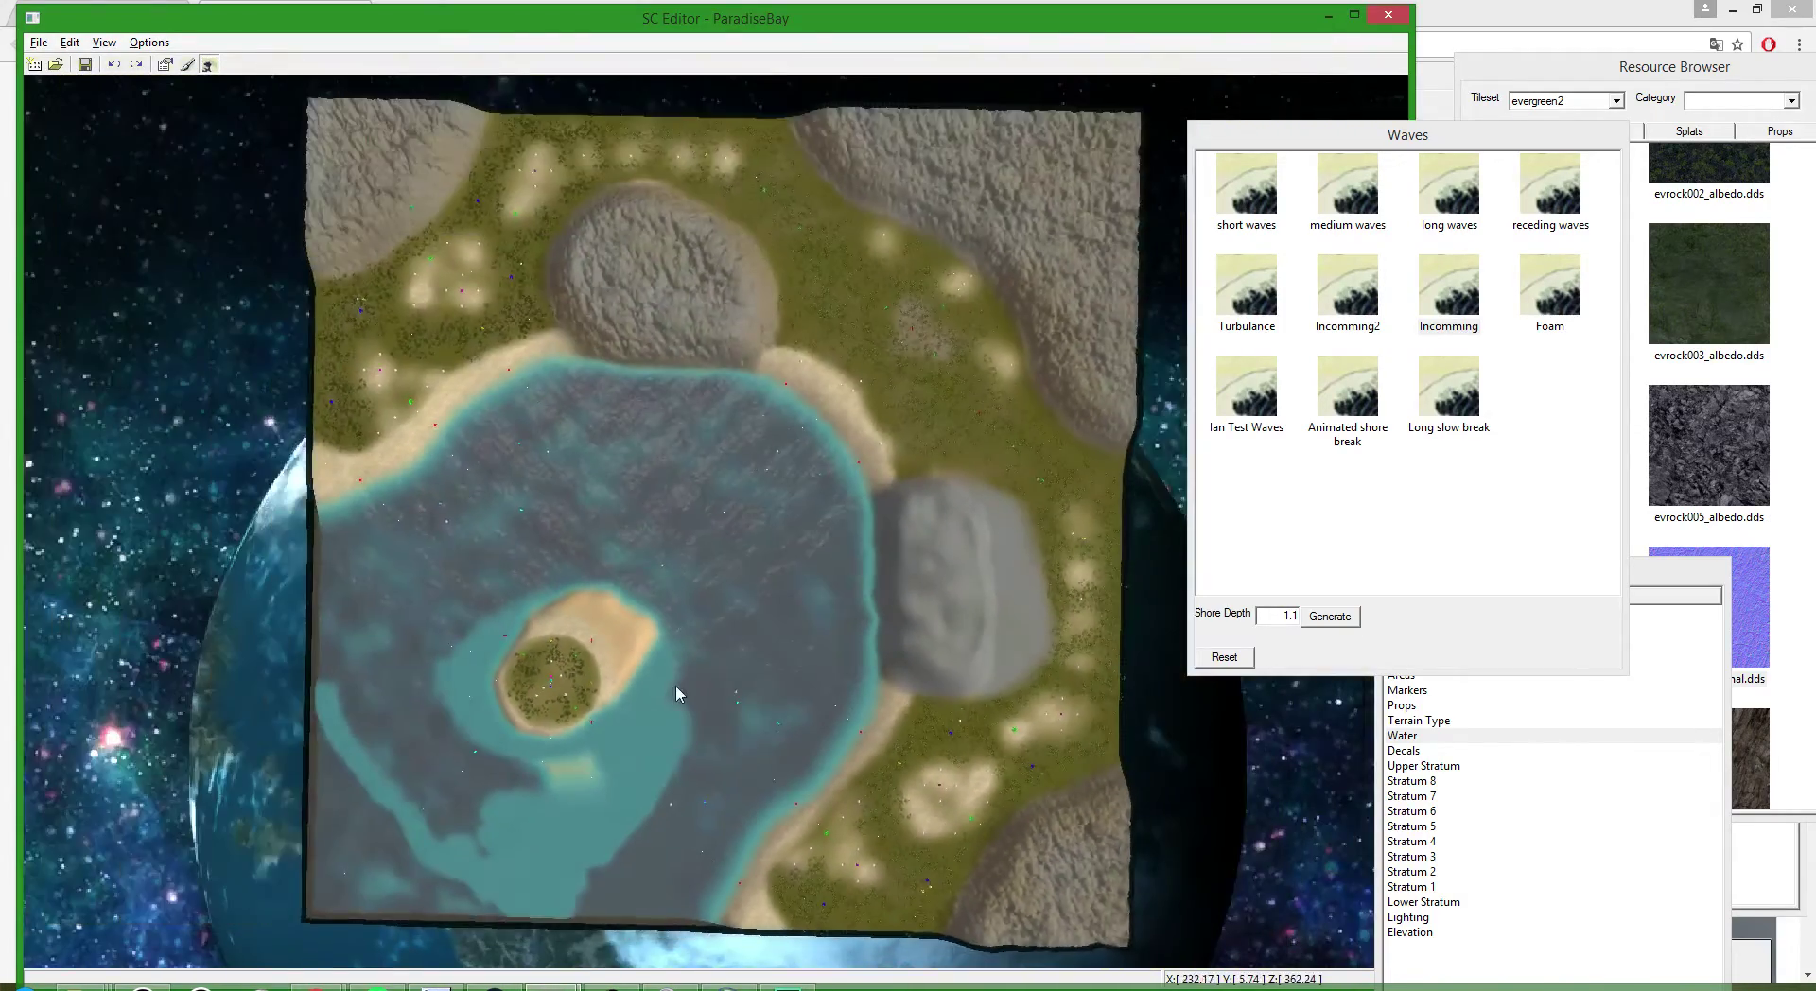
pyautogui.scroll(10, 558, 735)
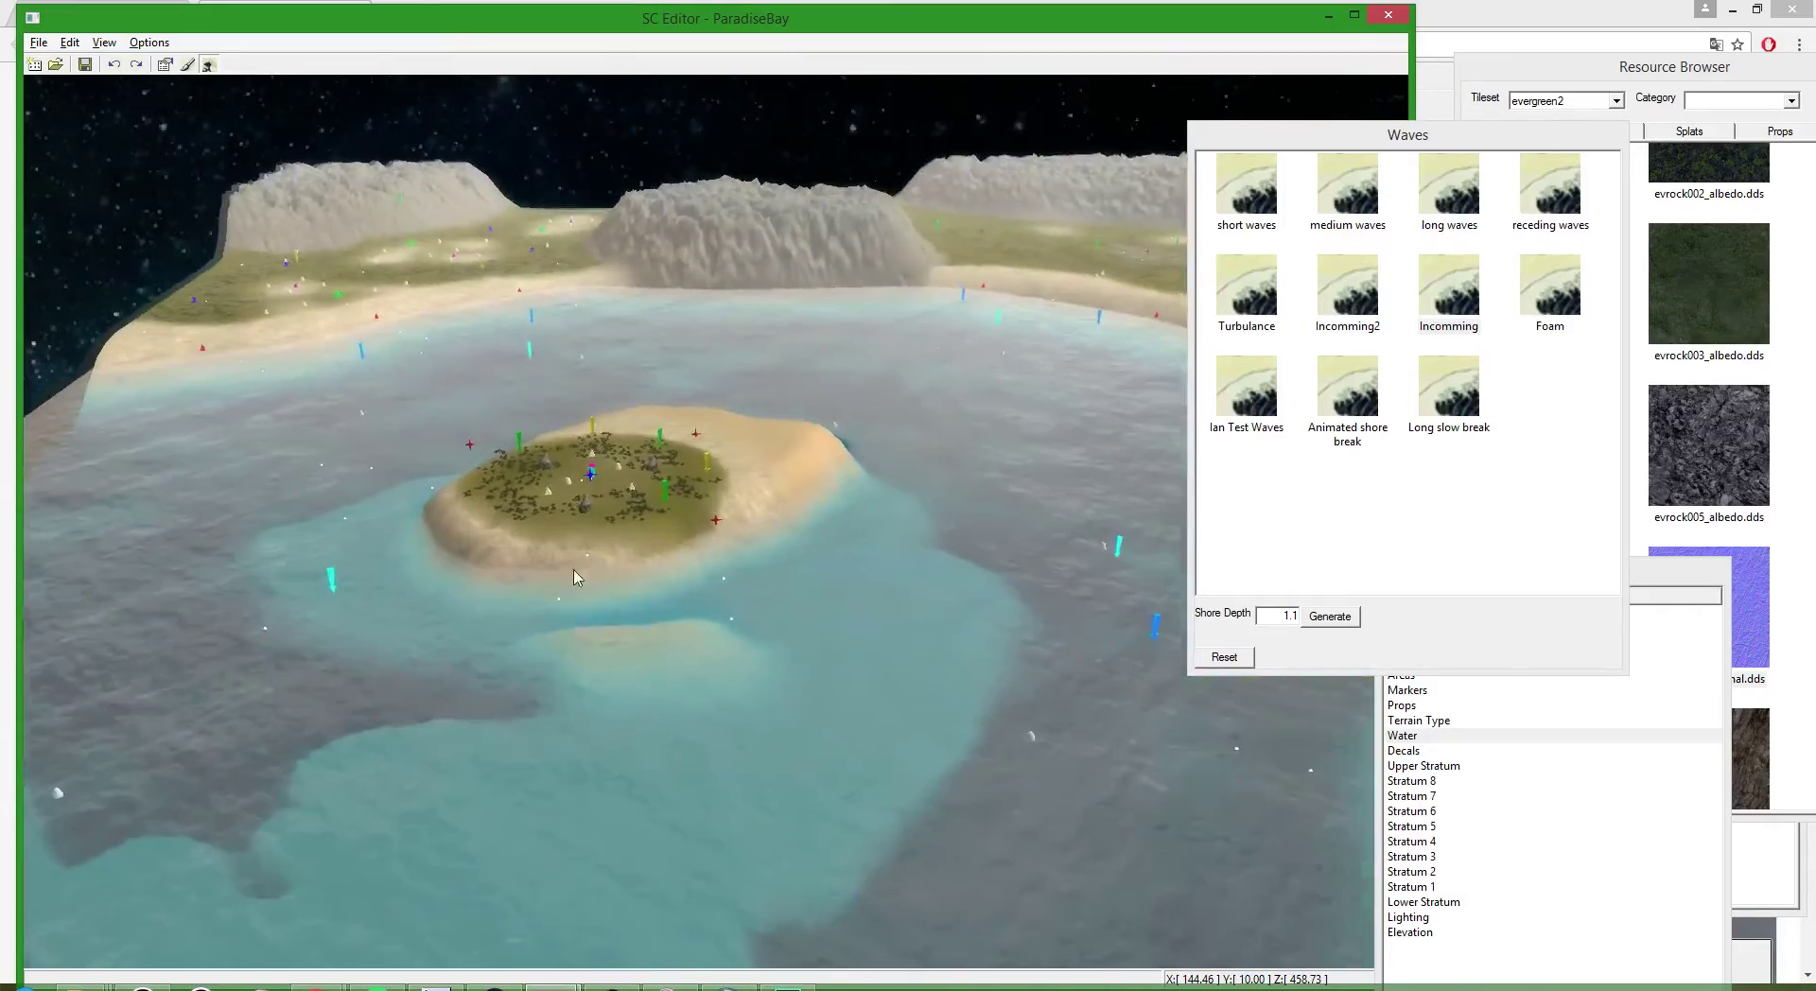
# - Switch to the Four-Corners map and set its water surface elevation to 0
pyautogui.scroll(-10, 566, 700)
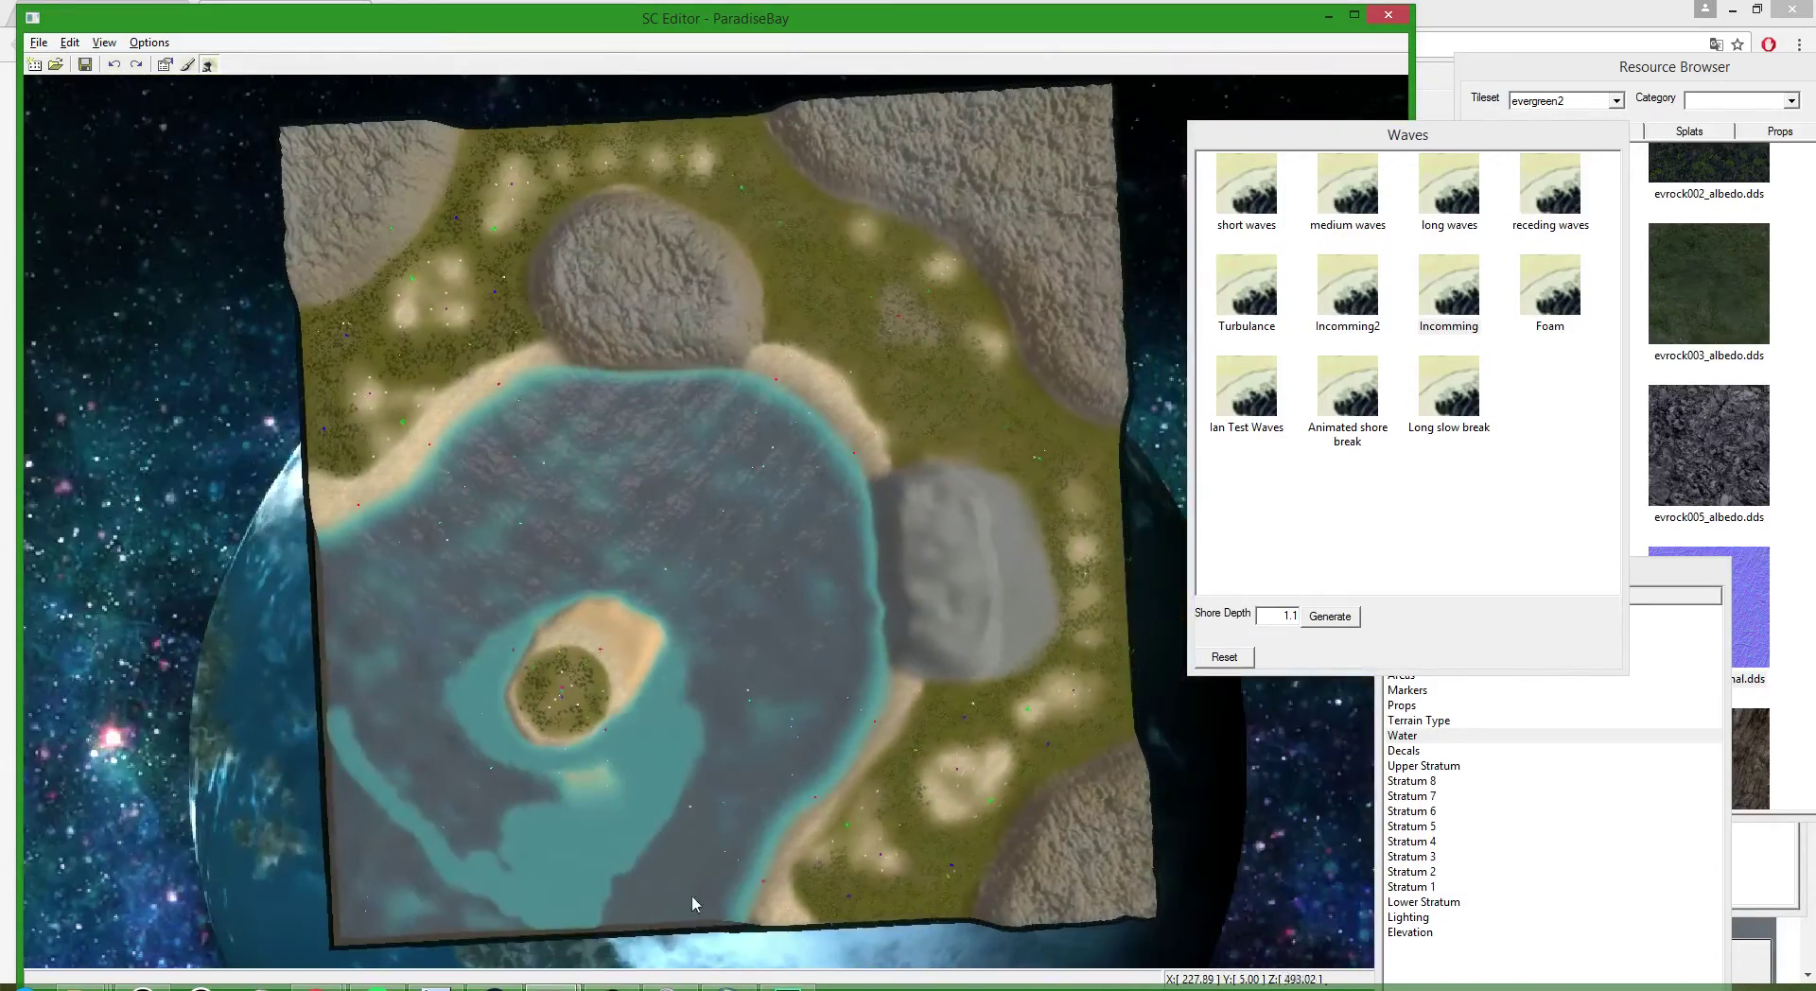
pyautogui.click(552, 984)
pyautogui.click(640, 914)
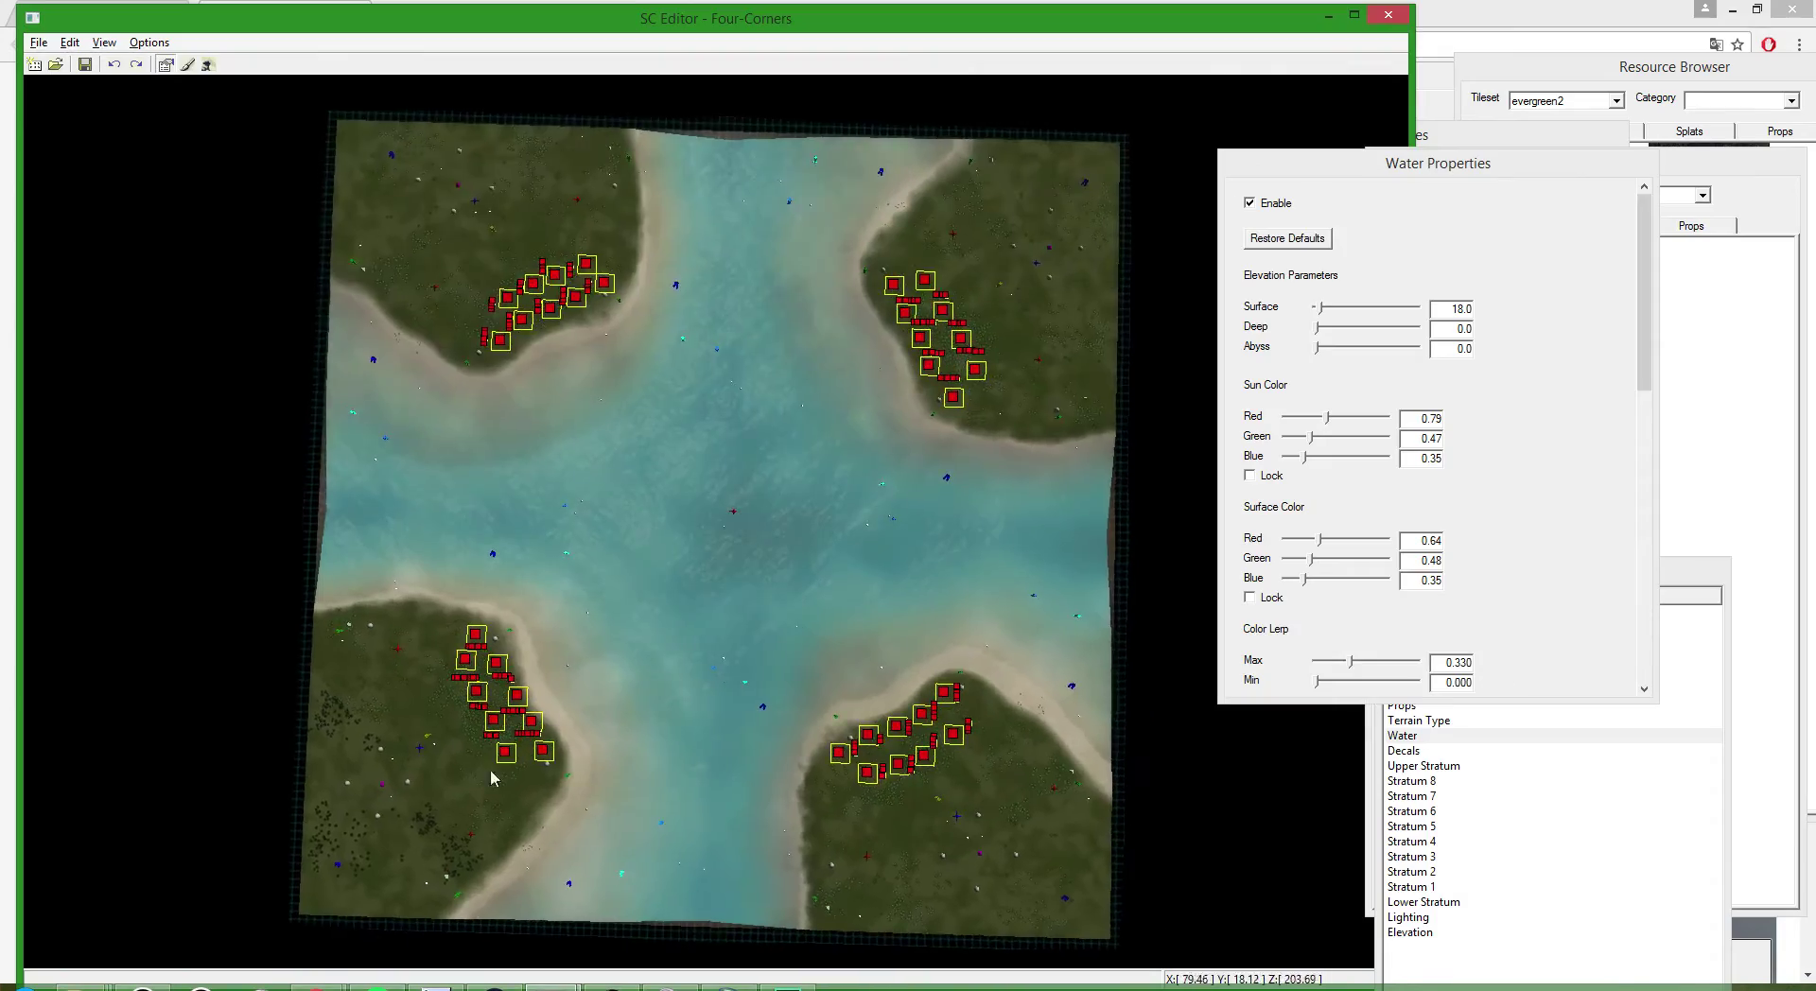
pyautogui.scroll(10, 490, 769)
pyautogui.scroll(-5, 583, 627)
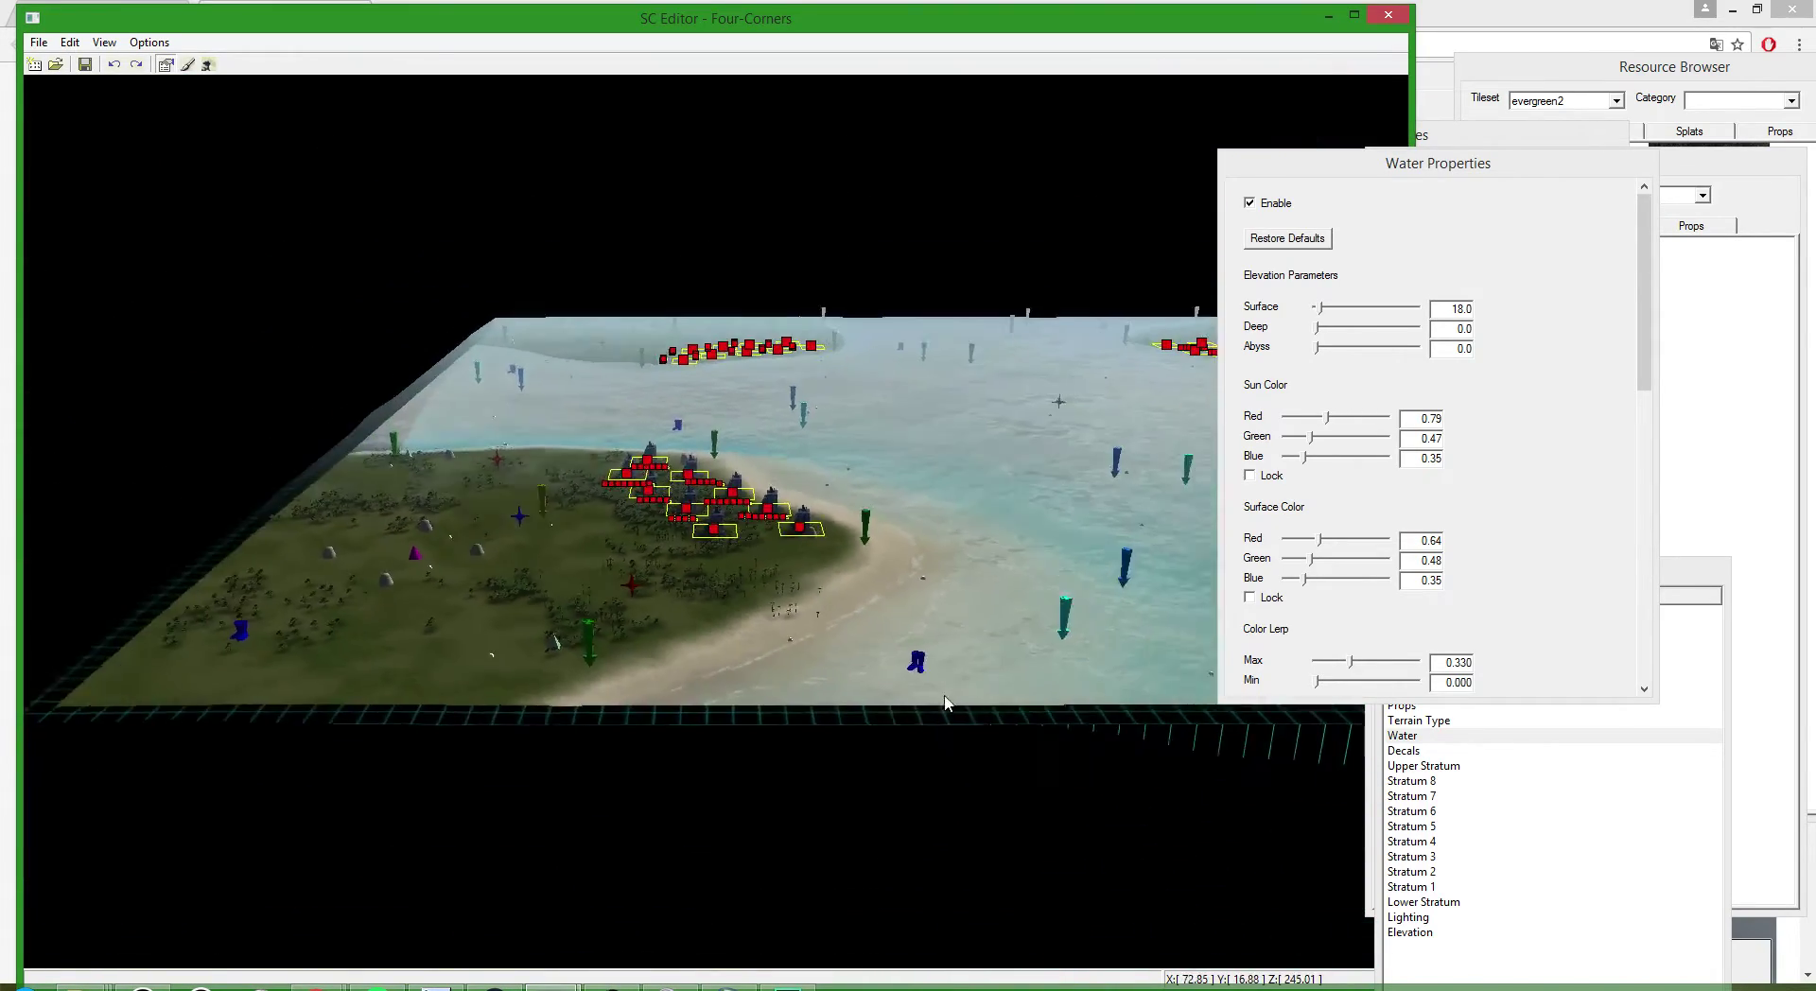
pyautogui.scroll(4, 941, 672)
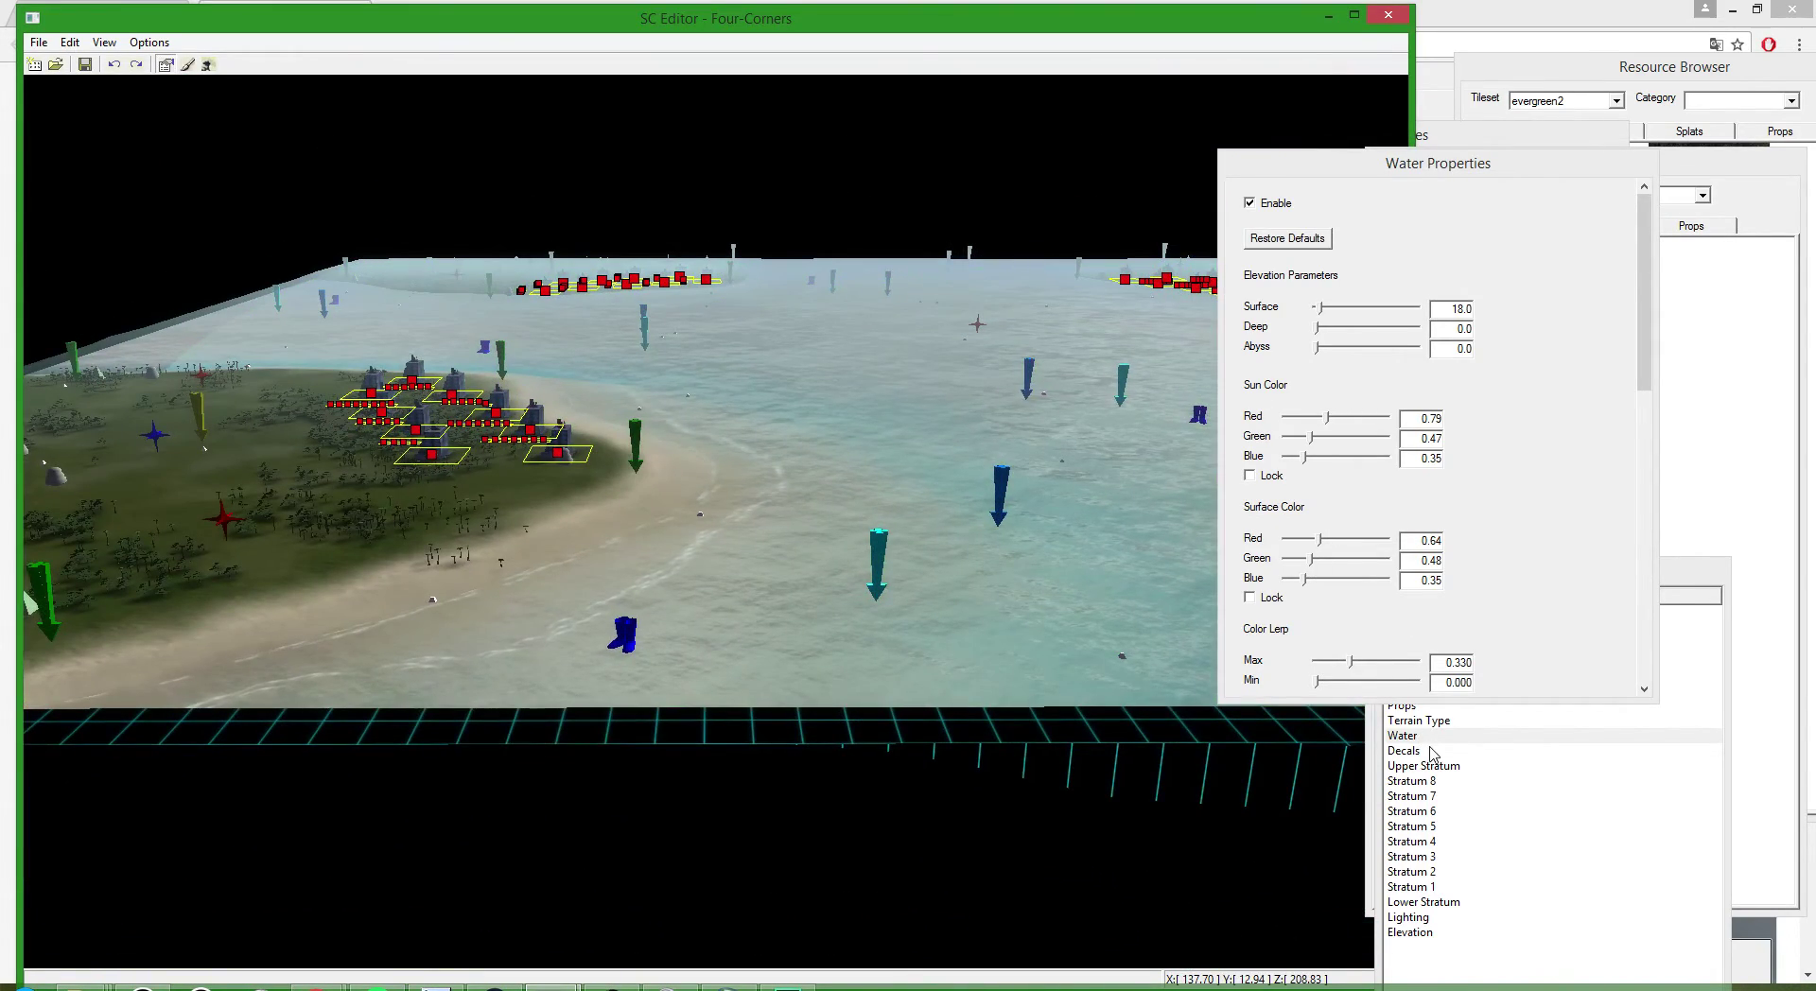
pyautogui.click(1422, 737)
pyautogui.moveTo(1320, 309); pyautogui.dragTo(1293, 308)
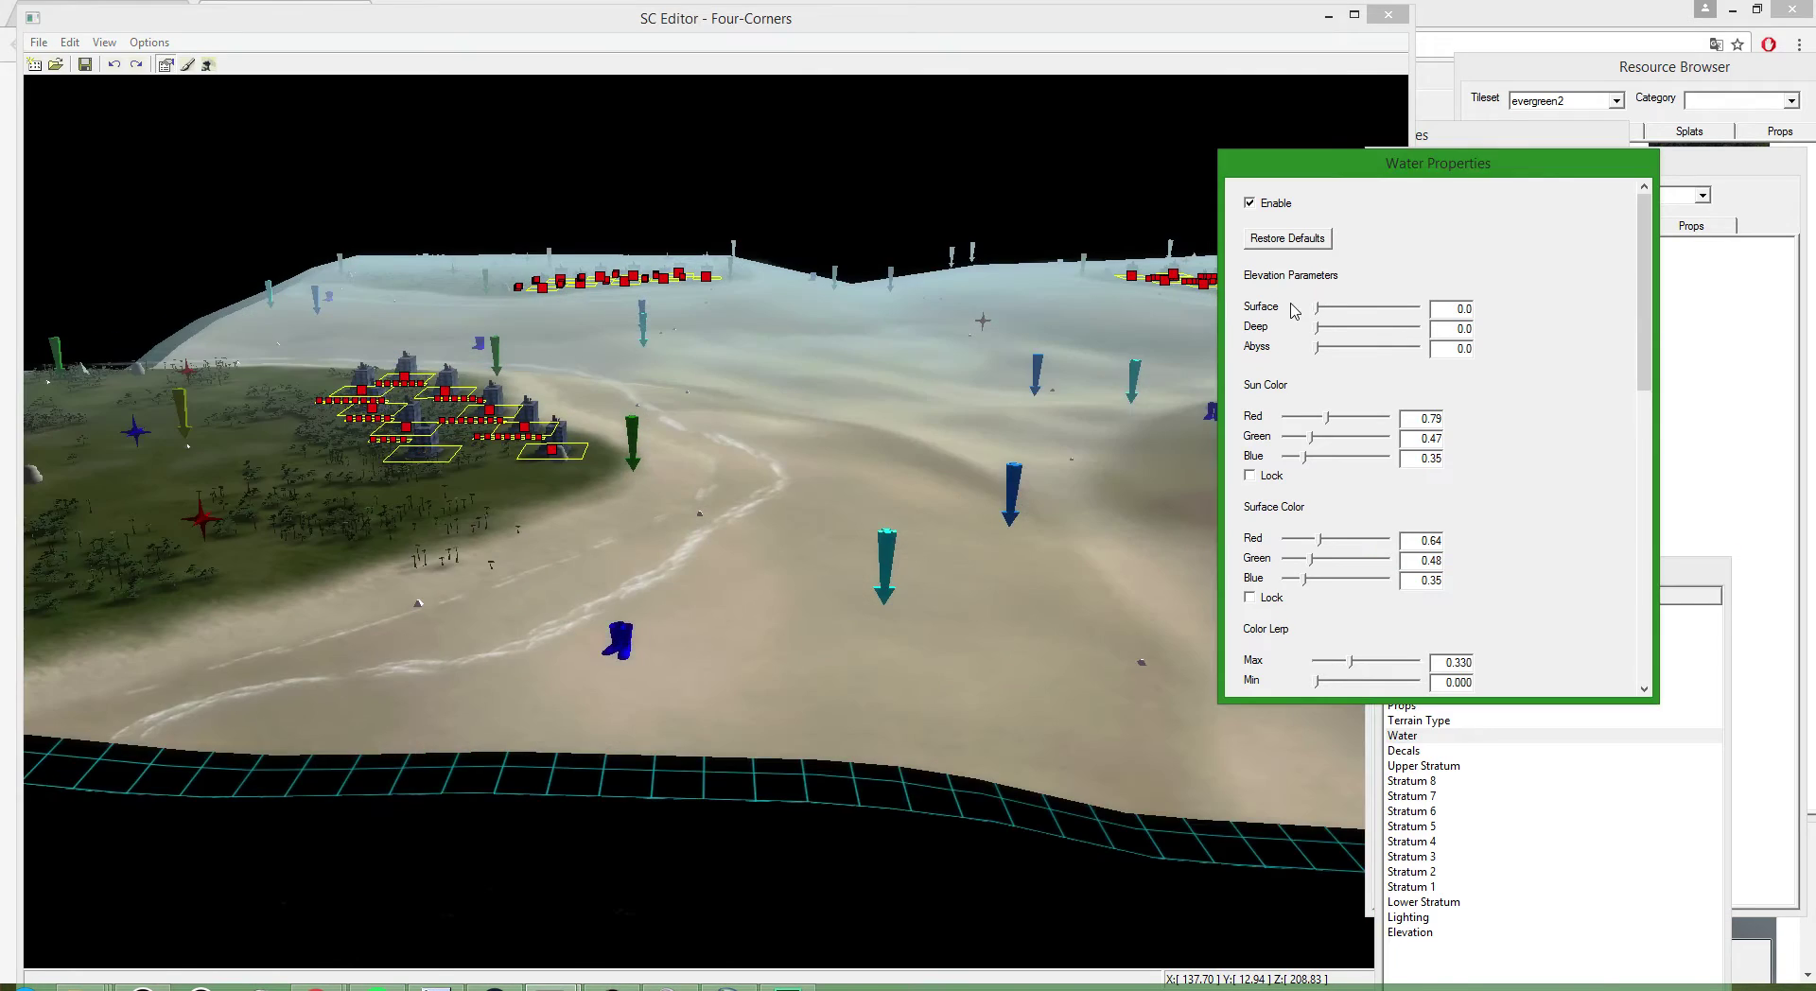
# - Examine the drained seabed, the wave lines along the shores and the channels between the four corner landmasses
pyautogui.click(1103, 730)
pyautogui.scroll(-1, 1103, 730)
pyautogui.scroll(4, 1066, 702)
pyautogui.scroll(-5, 1071, 800)
pyautogui.scroll(-3, 1073, 806)
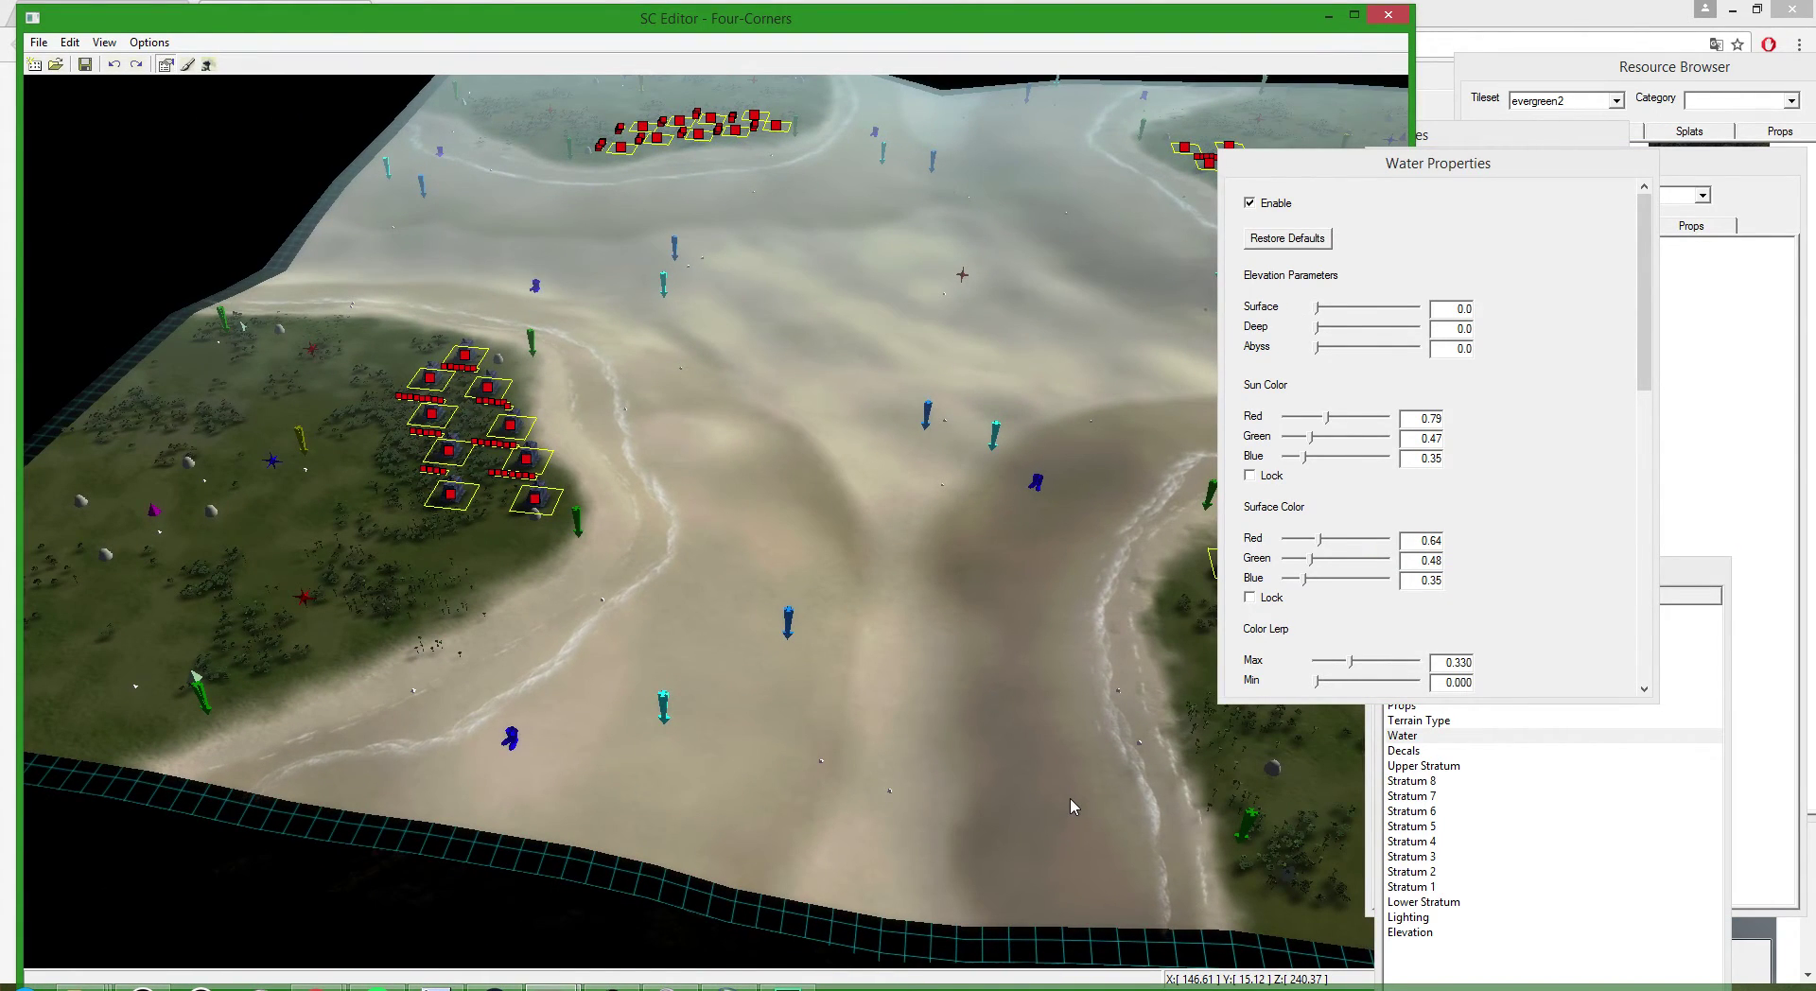
pyautogui.scroll(2, 882, 760)
pyautogui.scroll(-5, 885, 705)
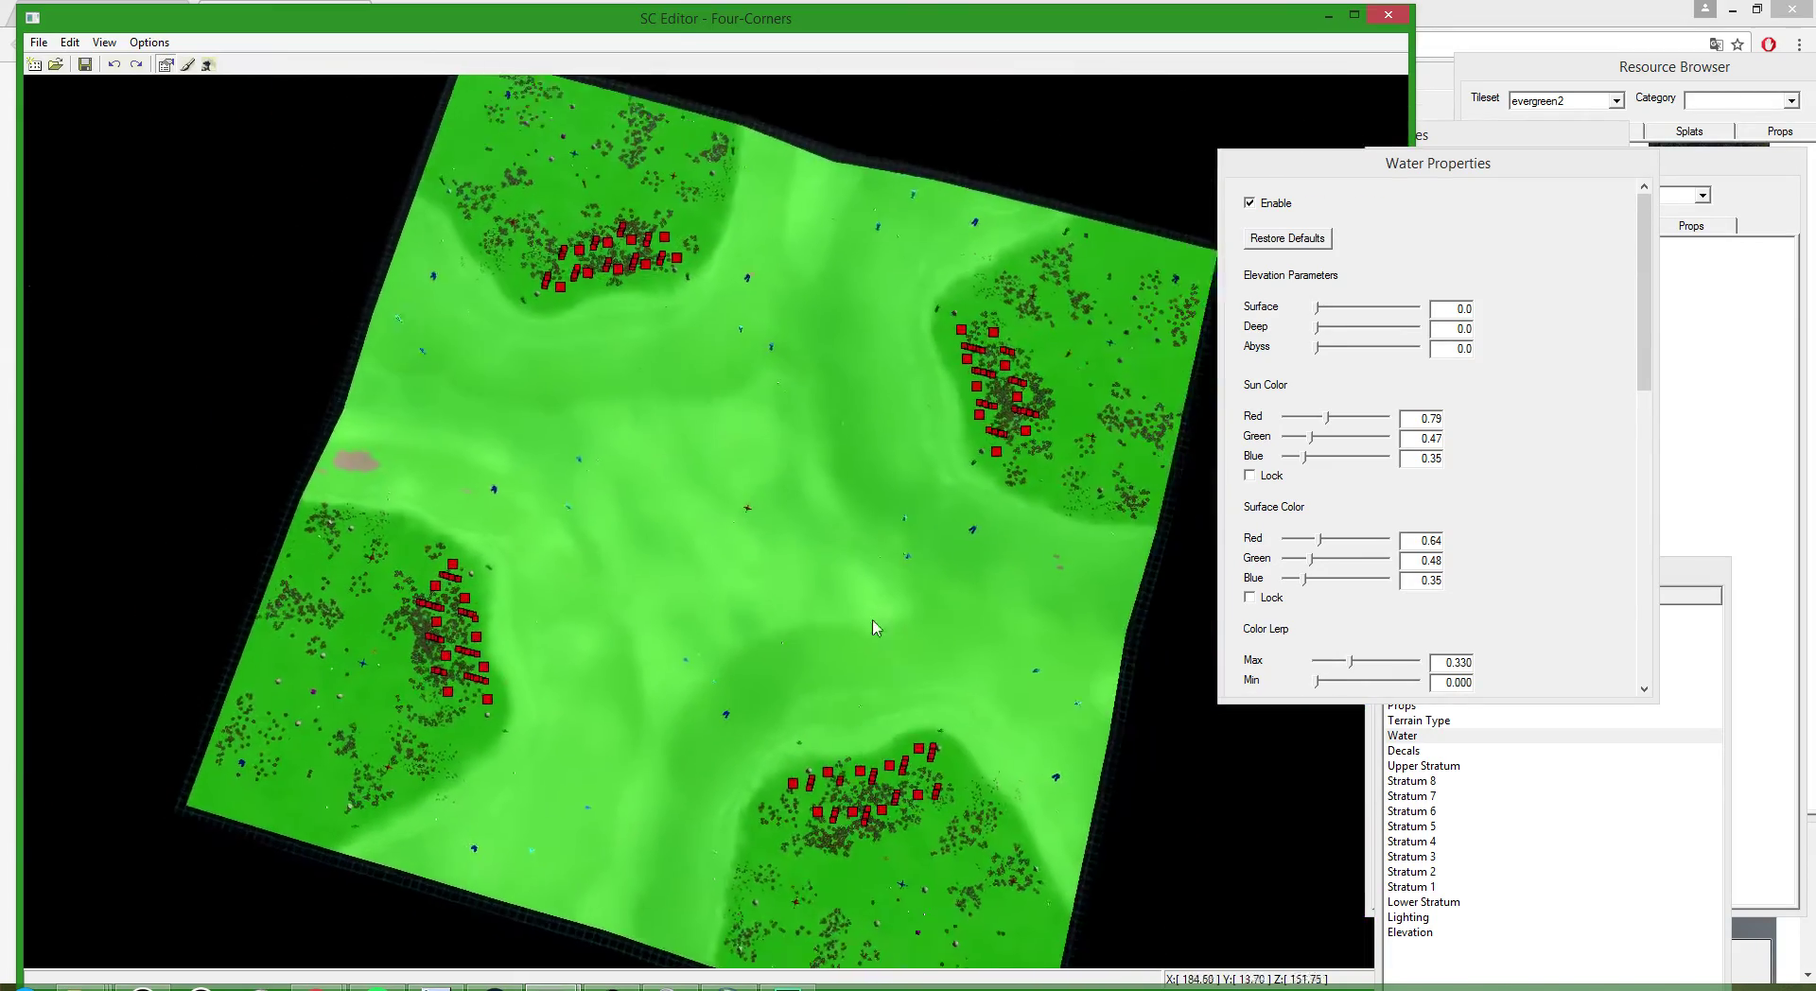
pyautogui.scroll(6, 941, 580)
pyautogui.scroll(4, 941, 580)
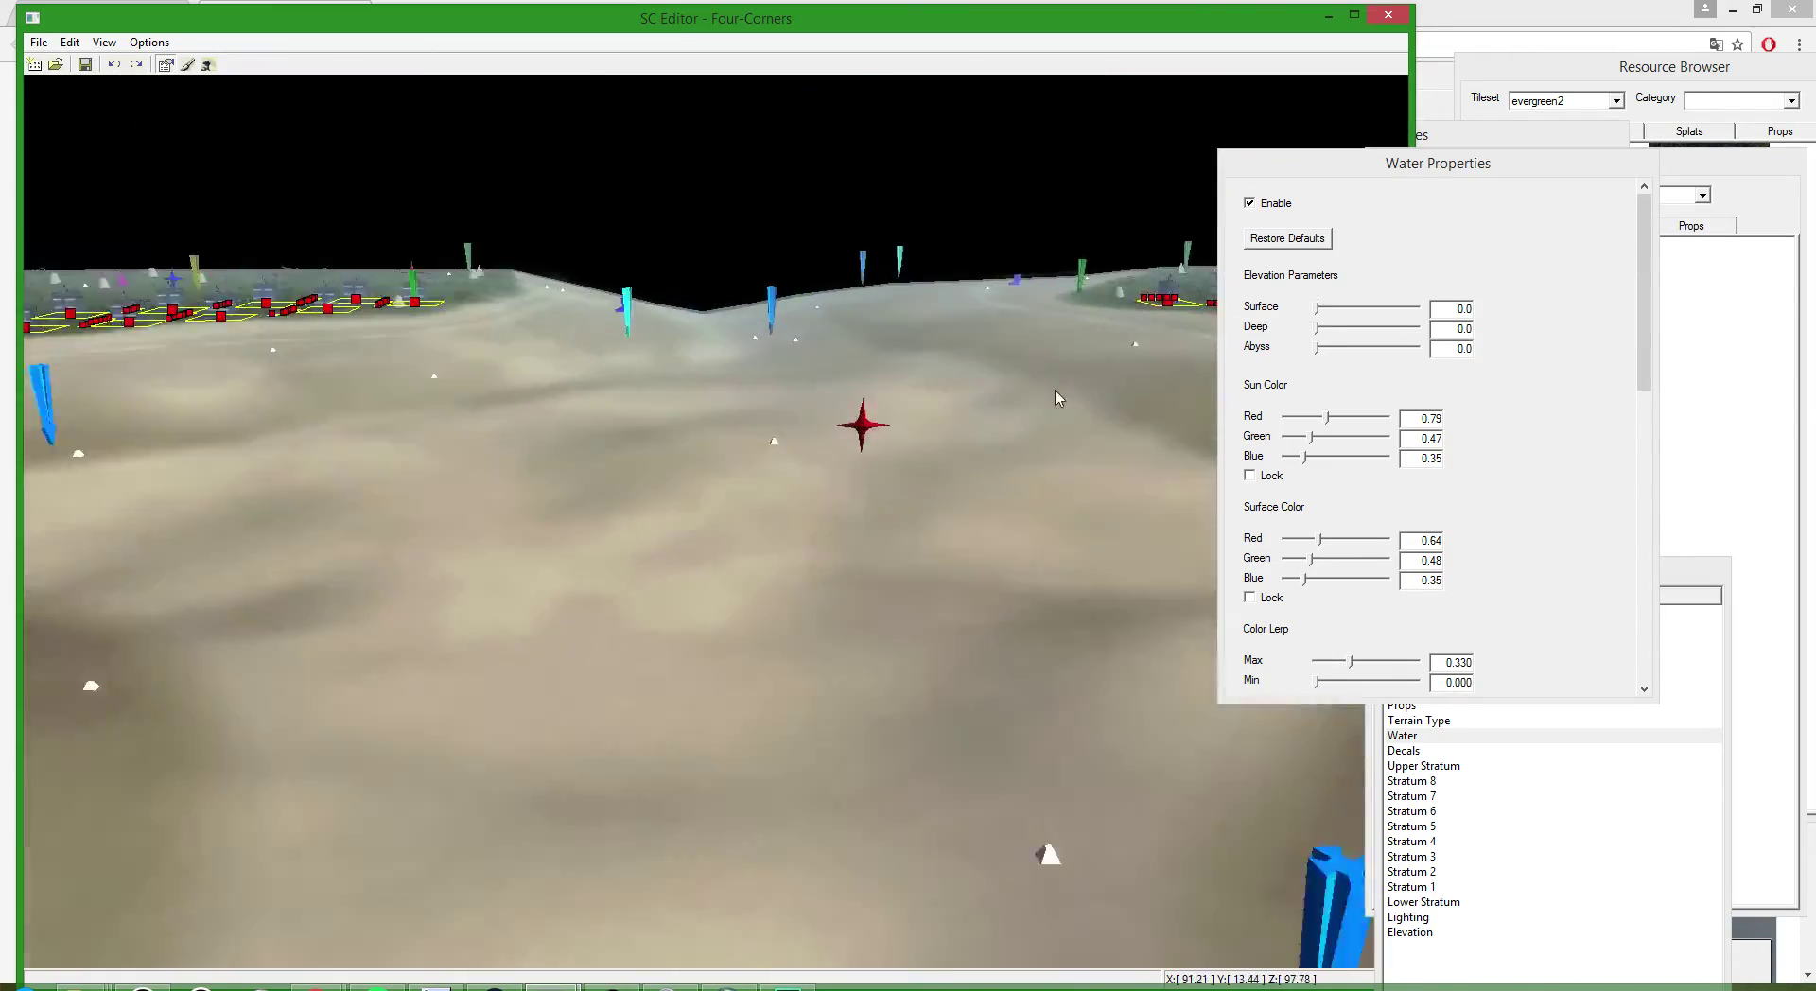
pyautogui.moveTo(1056, 391); pyautogui.dragTo(640, 487, button='middle')
pyautogui.moveTo(622, 212); pyautogui.dragTo(271, 490, button='middle')
pyautogui.scroll(5, 787, 422)
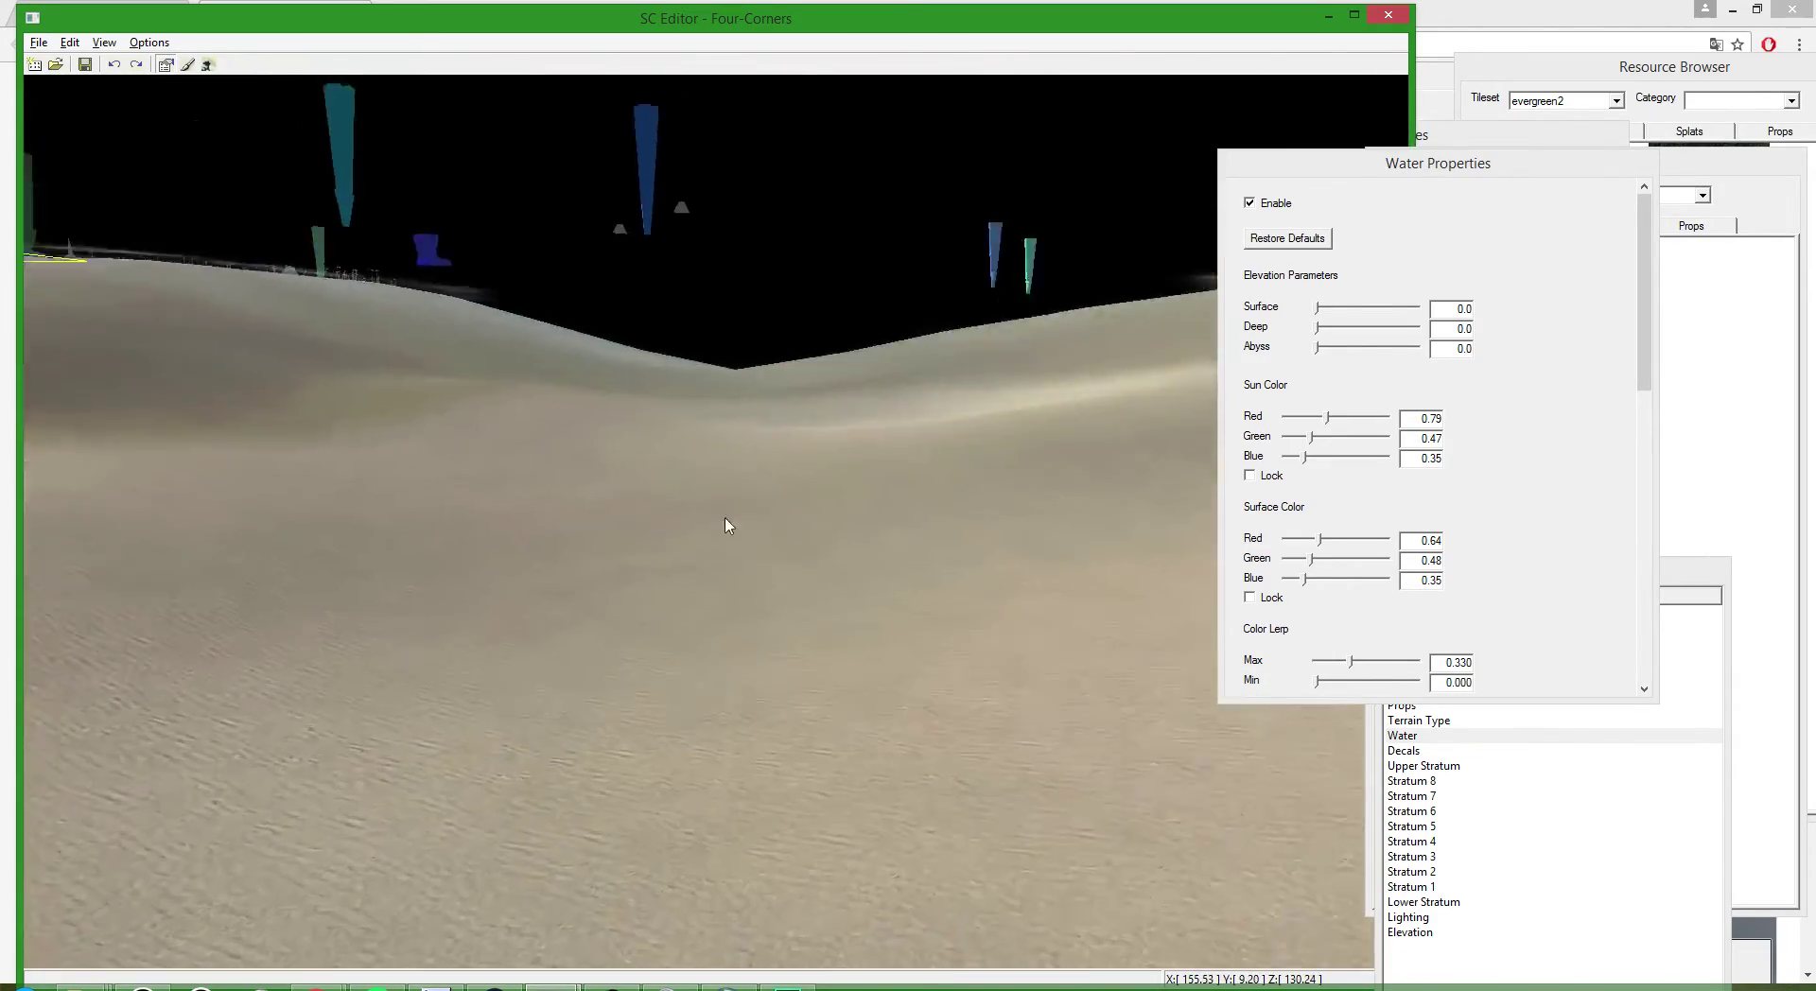
pyautogui.scroll(-8, 438, 651)
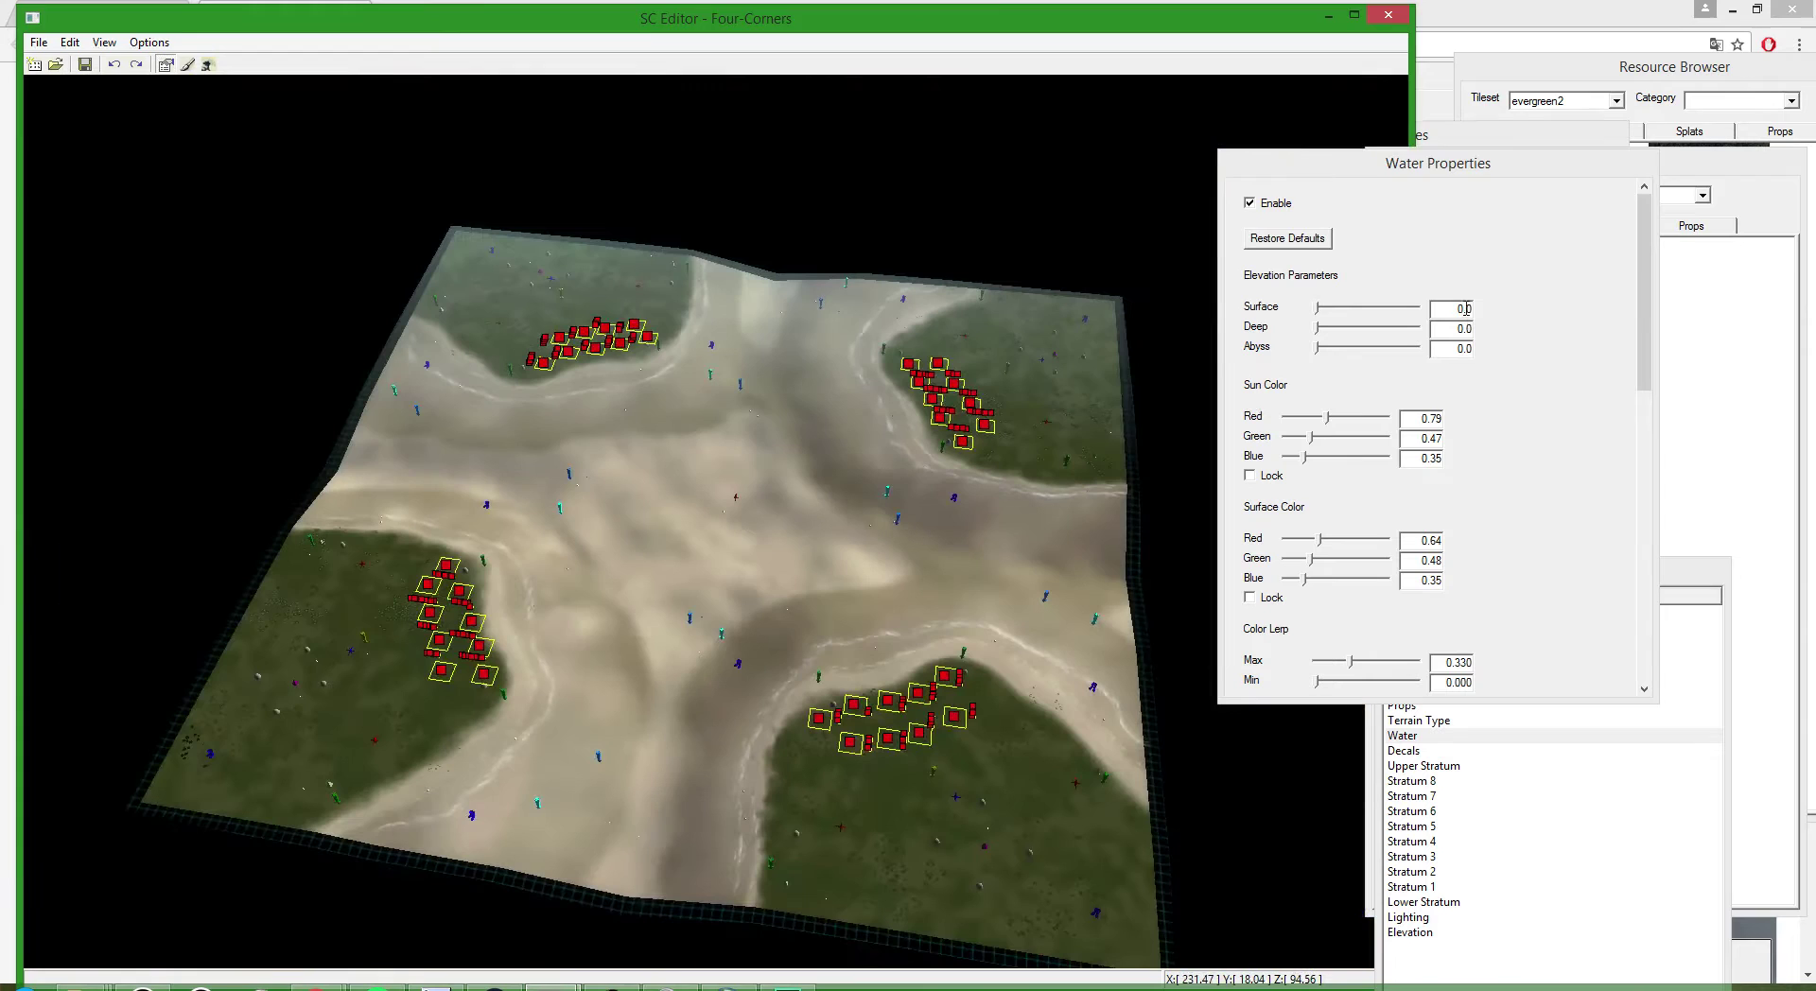
# - Set the water surface elevation to 18 and view the refilled channels from above
pyautogui.doubleClick(1465, 310)
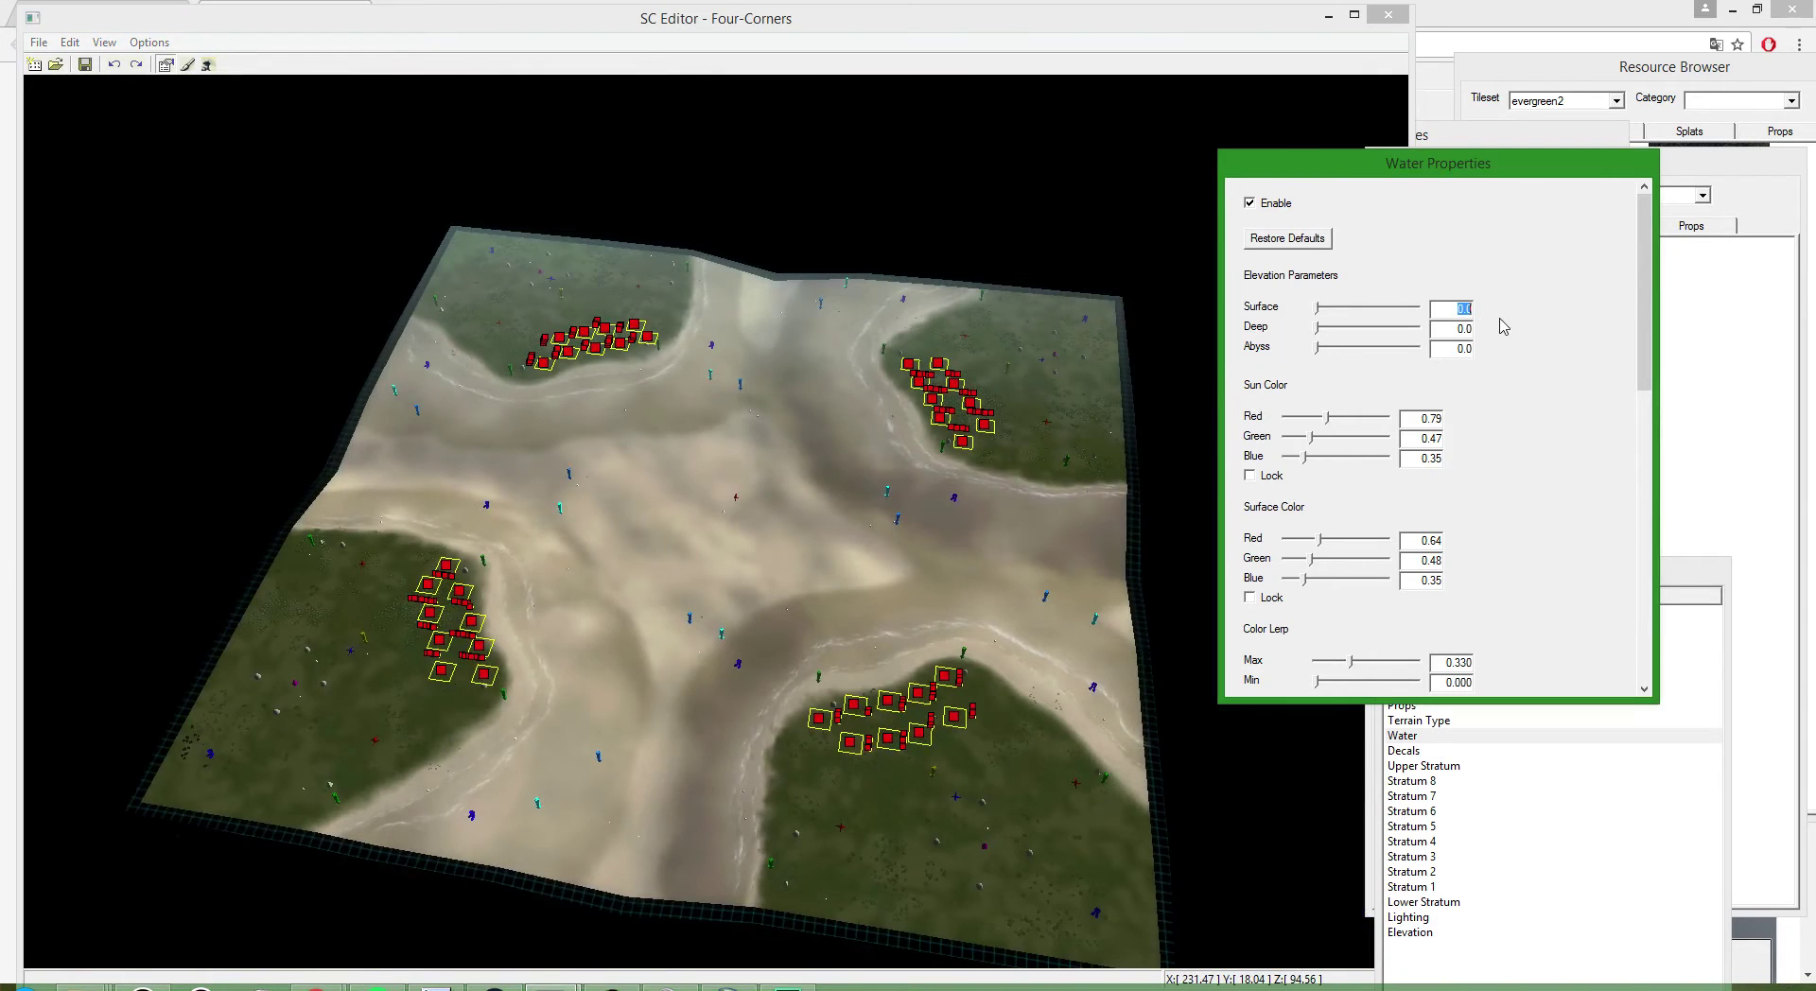
pyautogui.write('18')
pyautogui.press('Return')
pyautogui.moveTo(909, 514); pyautogui.dragTo(880, 776, button='middle')
pyautogui.scroll(5, 770, 524)
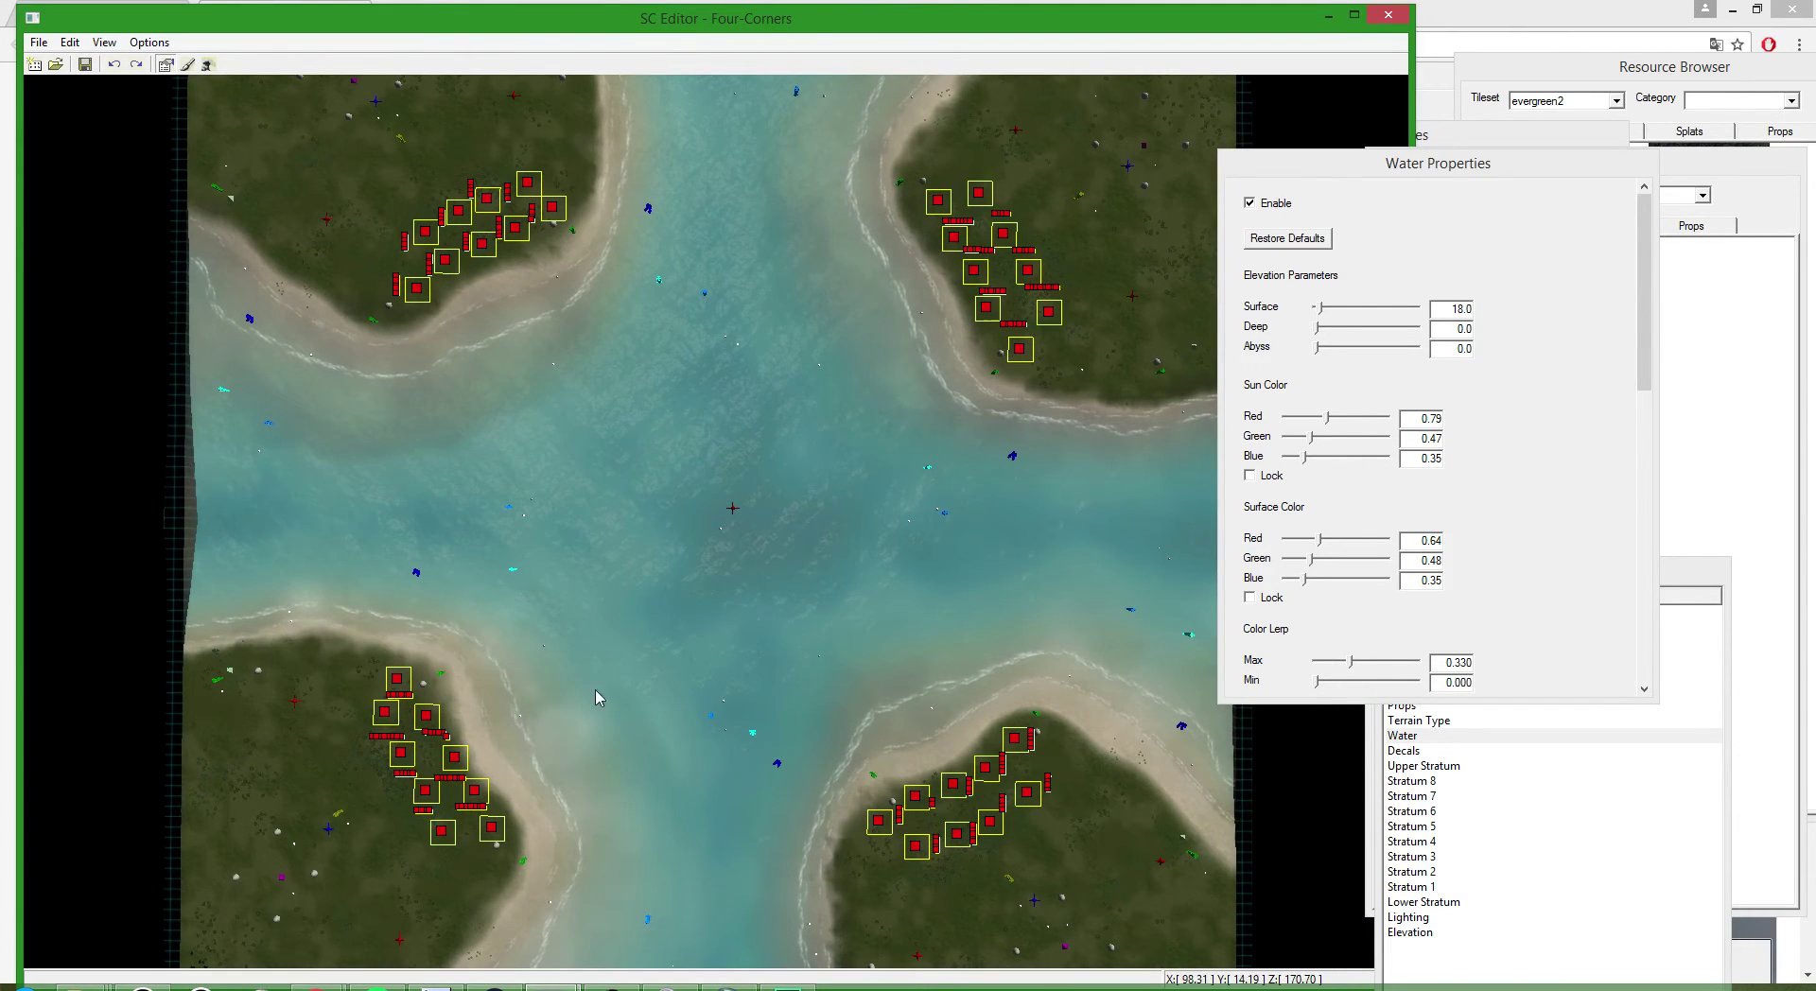
# - Drop the water surface elevation to 0 to inspect the central seabed, and set it back to 18
pyautogui.click(1481, 319)
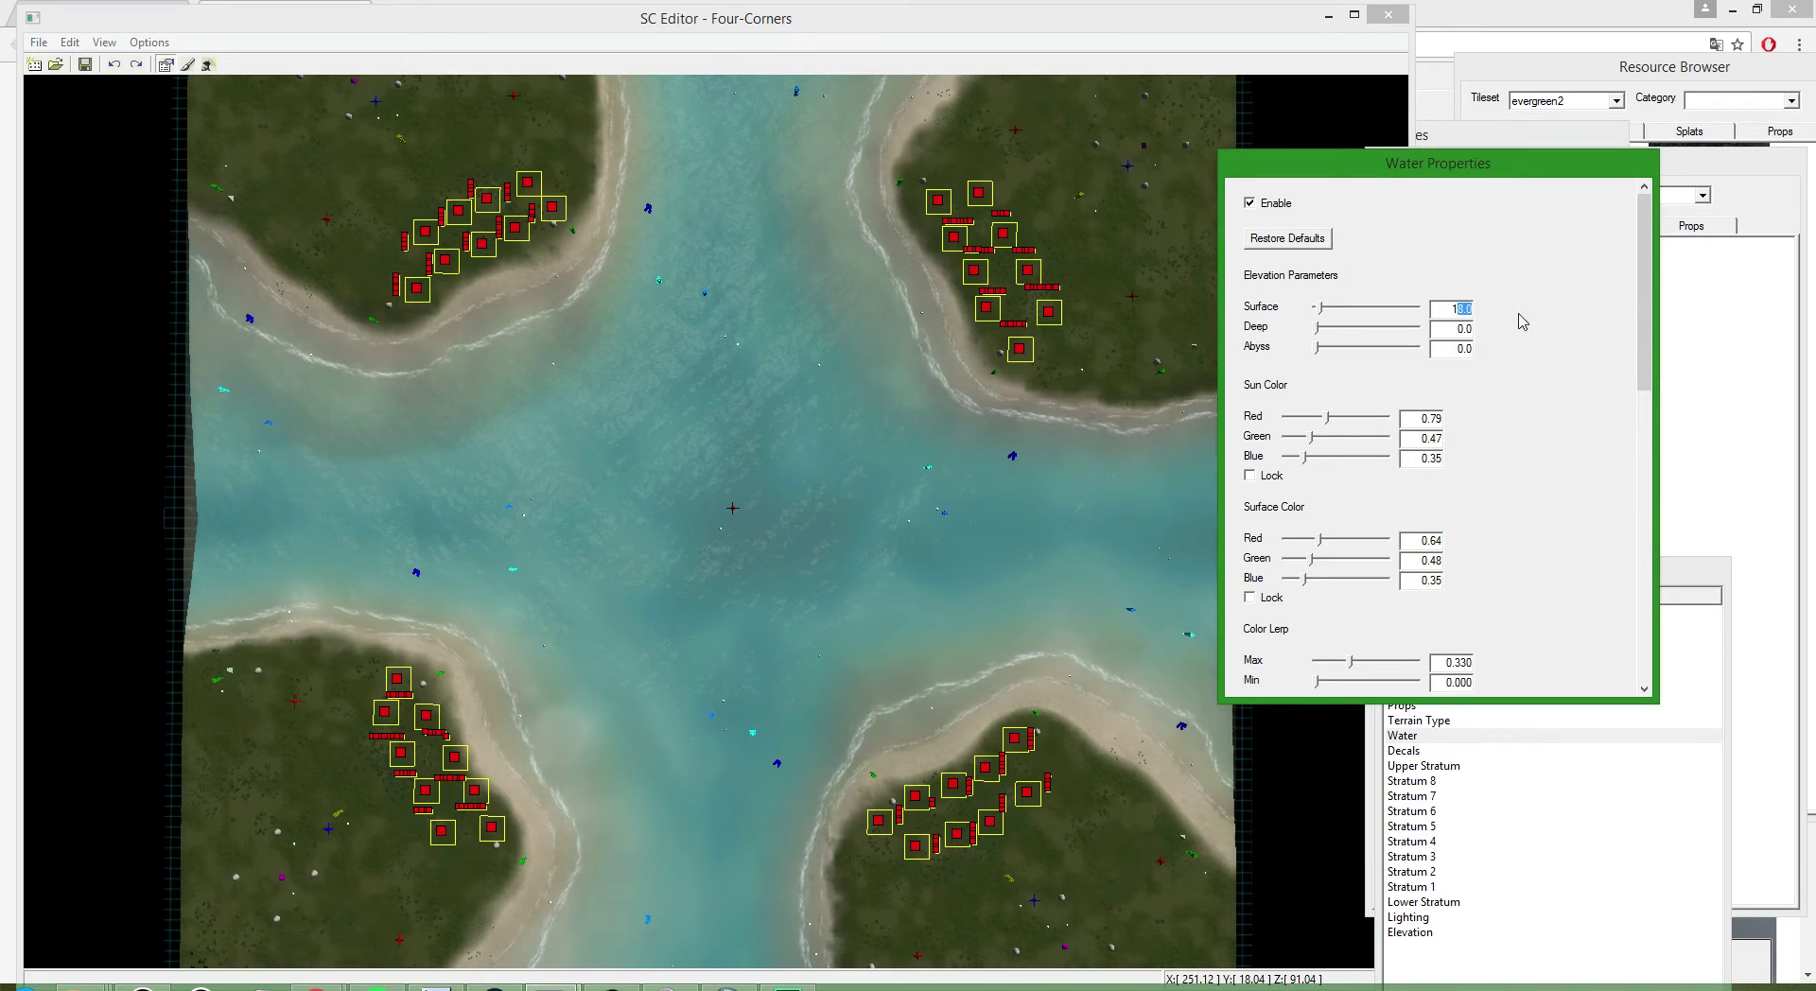
pyautogui.write('0')
pyautogui.press('Return')
pyautogui.scroll(5, 762, 648)
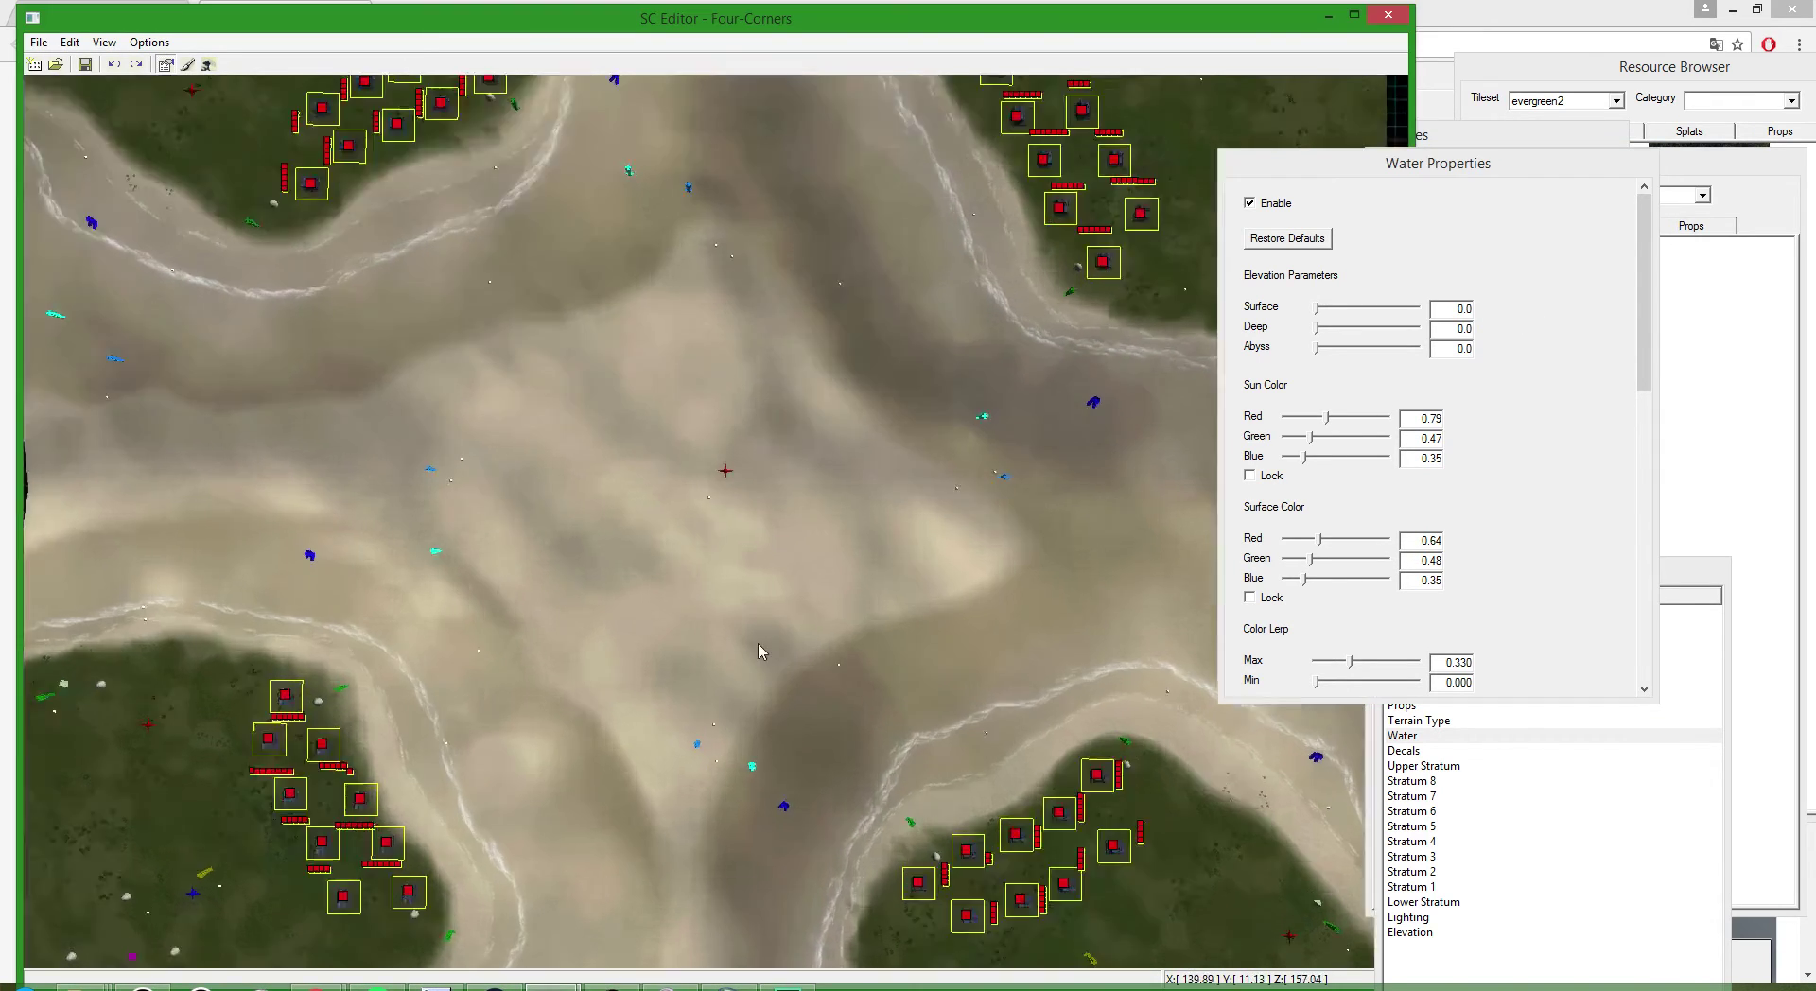
pyautogui.scroll(-4, 794, 438)
pyautogui.scroll(-5, 1339, 350)
pyautogui.click(1559, 313)
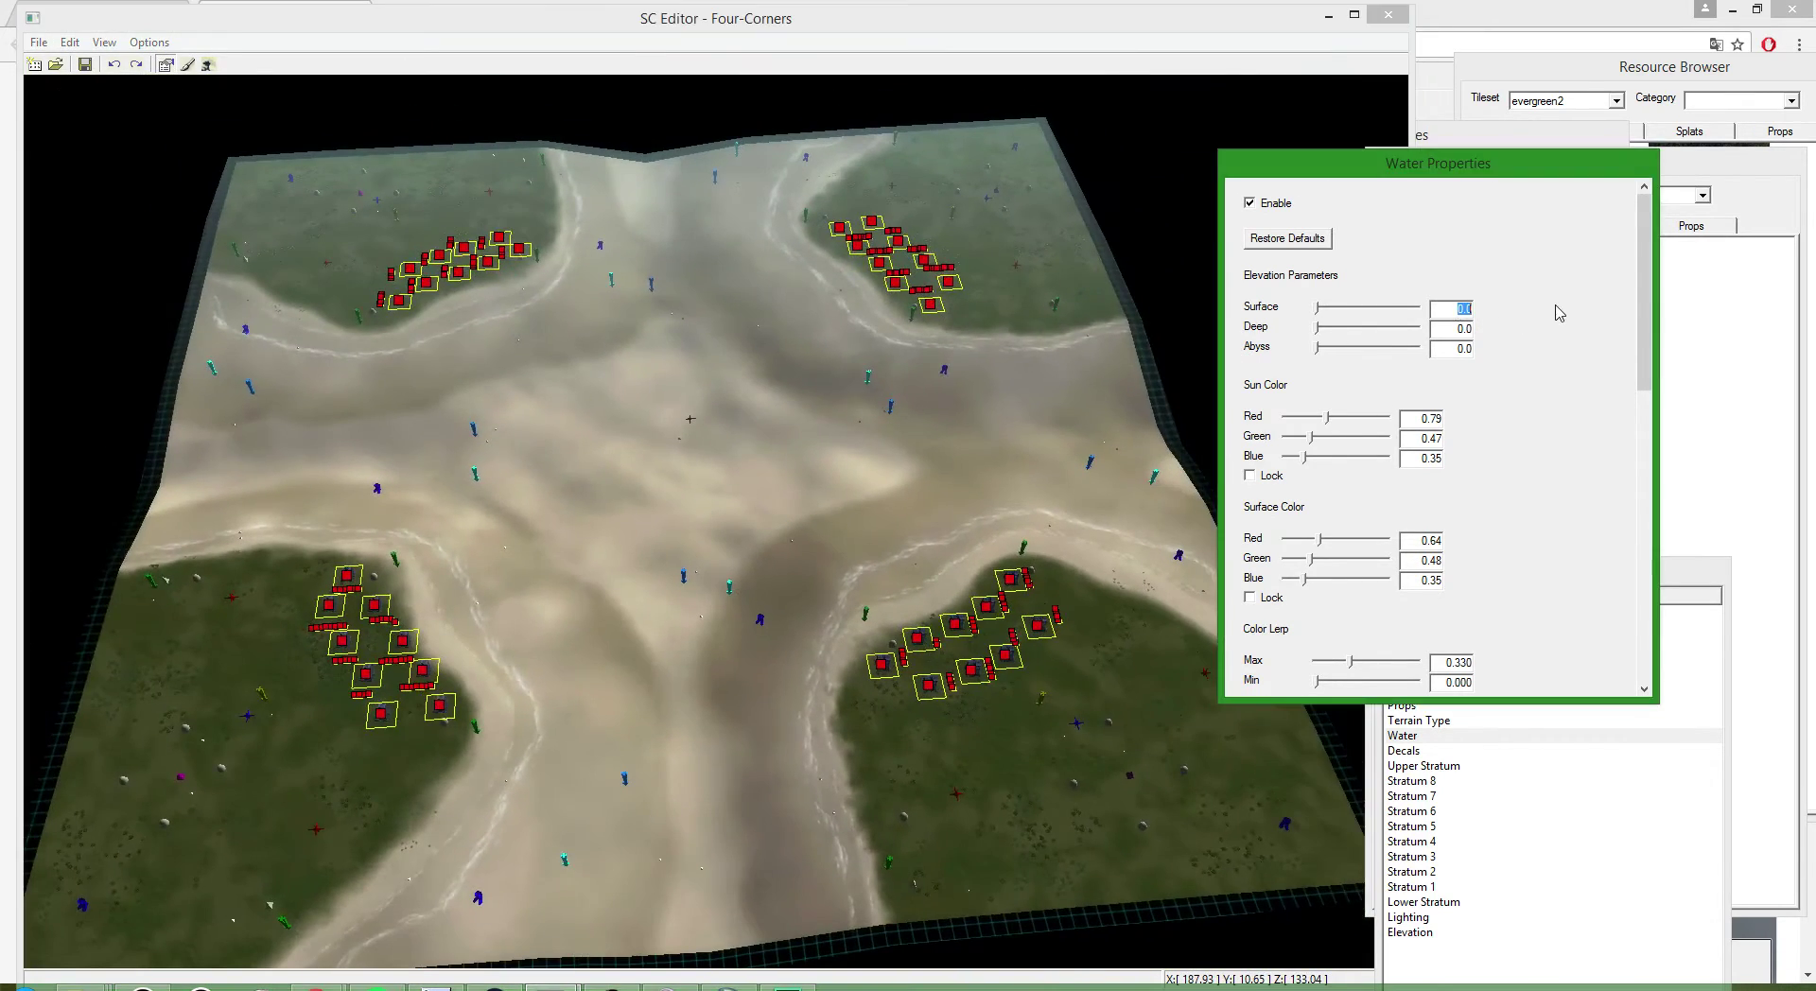
pyautogui.moveTo(864, 306); pyautogui.dragTo(862, 441, button='middle')
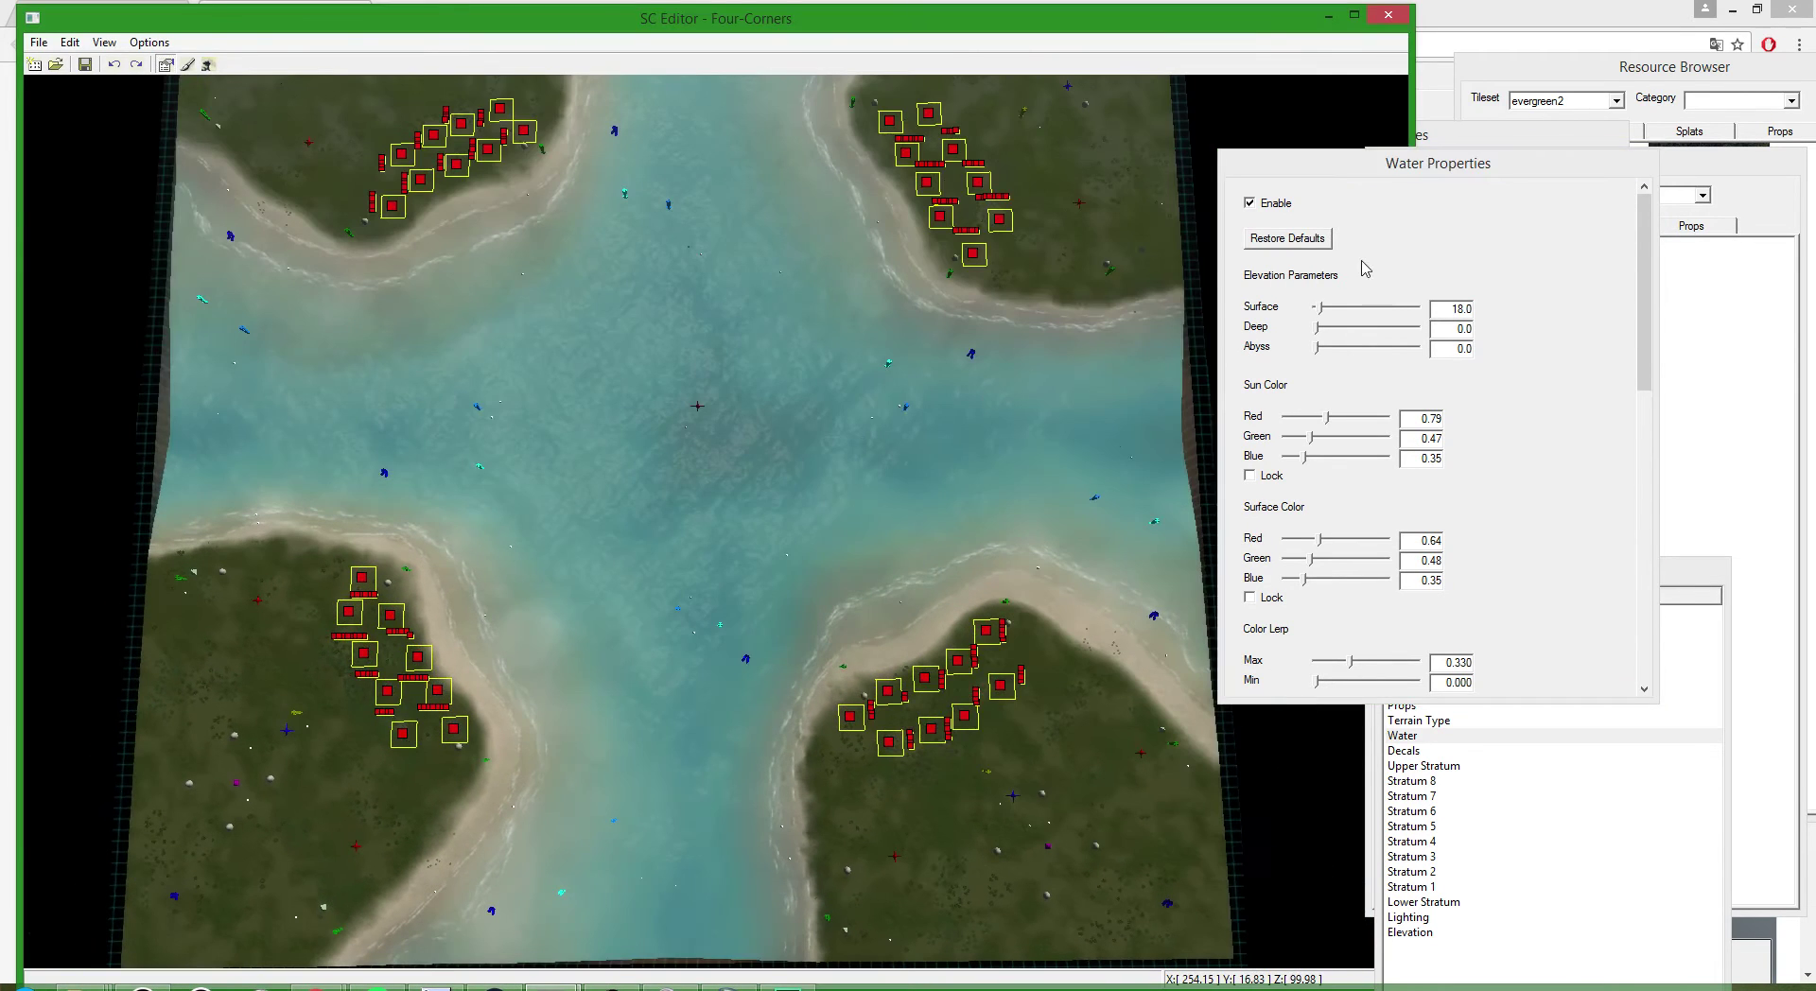
# - Set the deep water elevation to 18 and try abyss elevations of 18, 10 and 5
pyautogui.click(1444, 329)
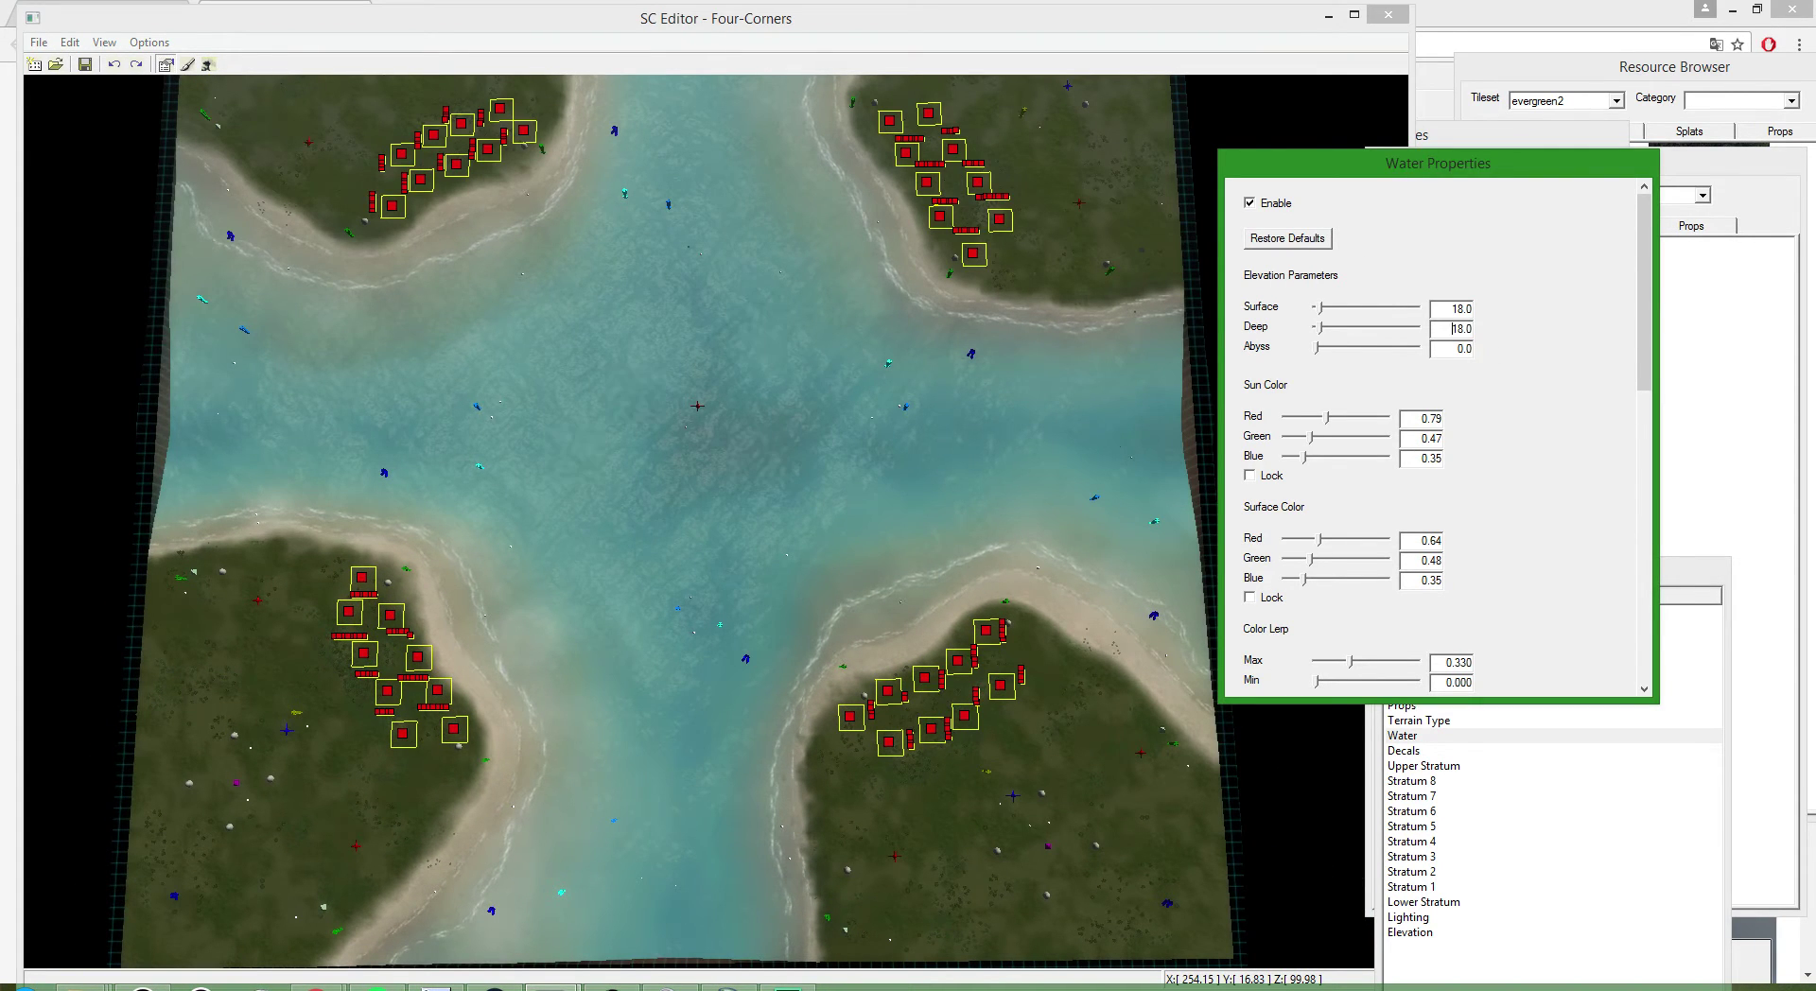
pyautogui.moveTo(1446, 334); pyautogui.dragTo(1530, 333)
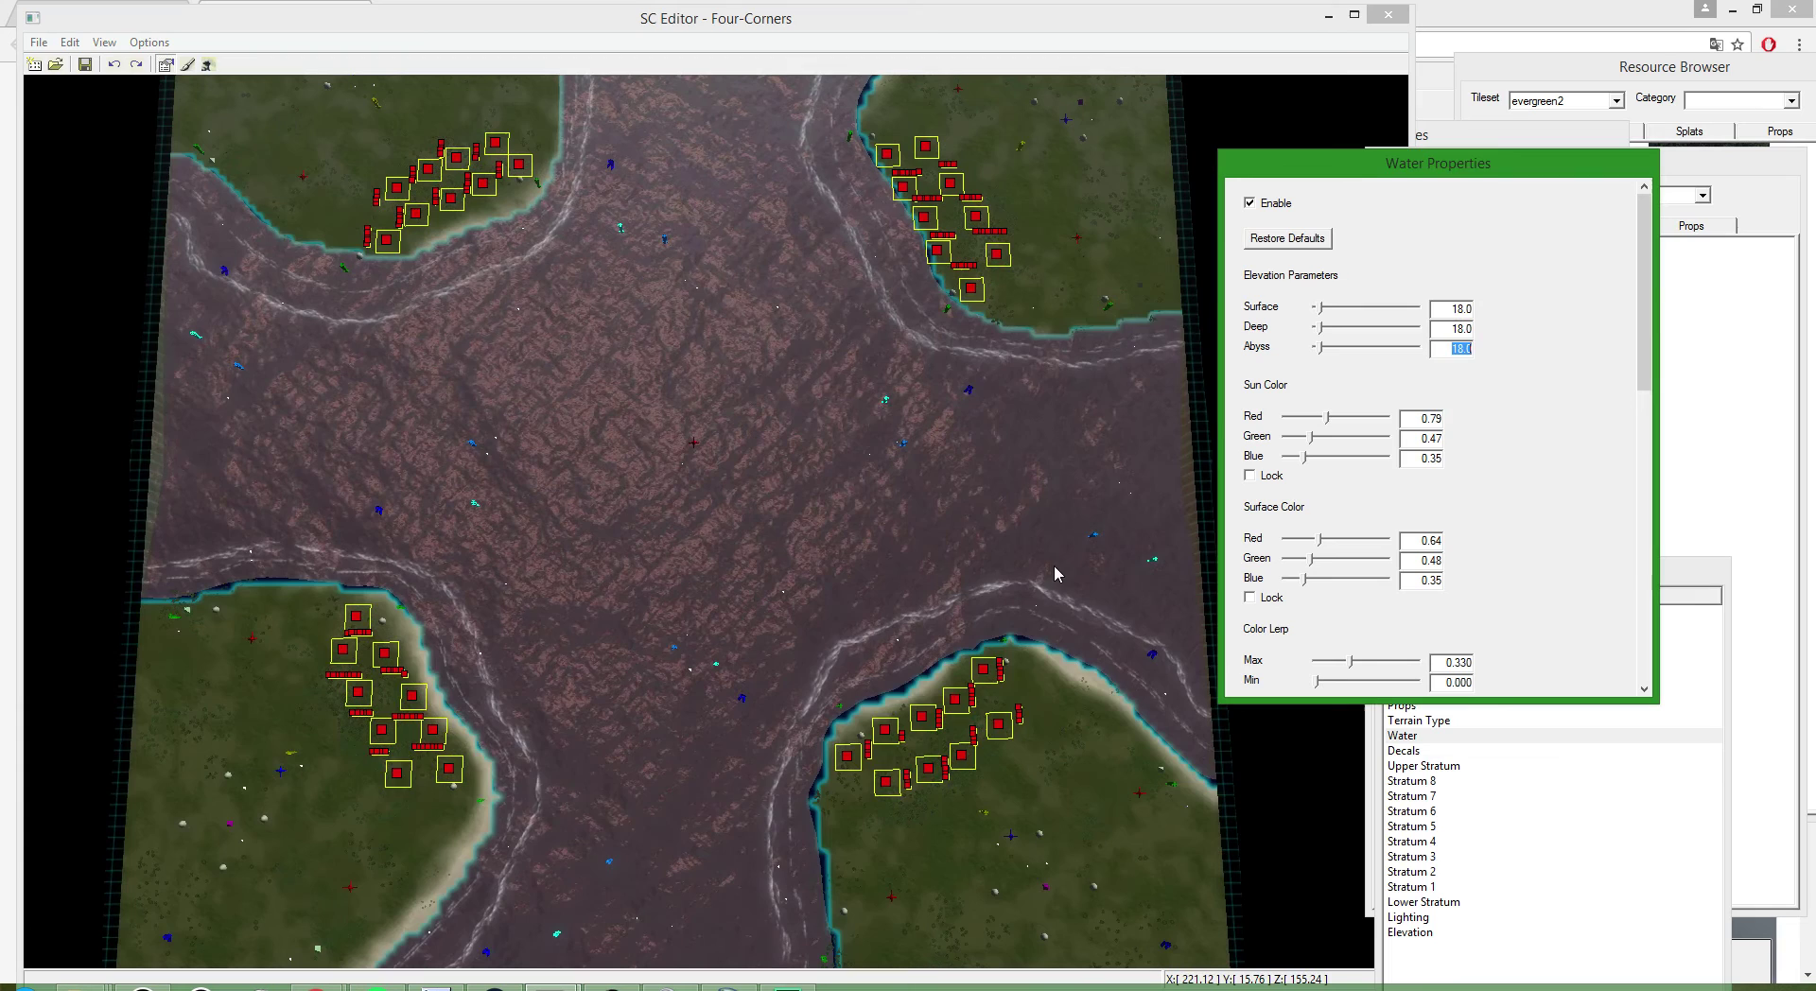
pyautogui.write('10')
pyautogui.press('Return')
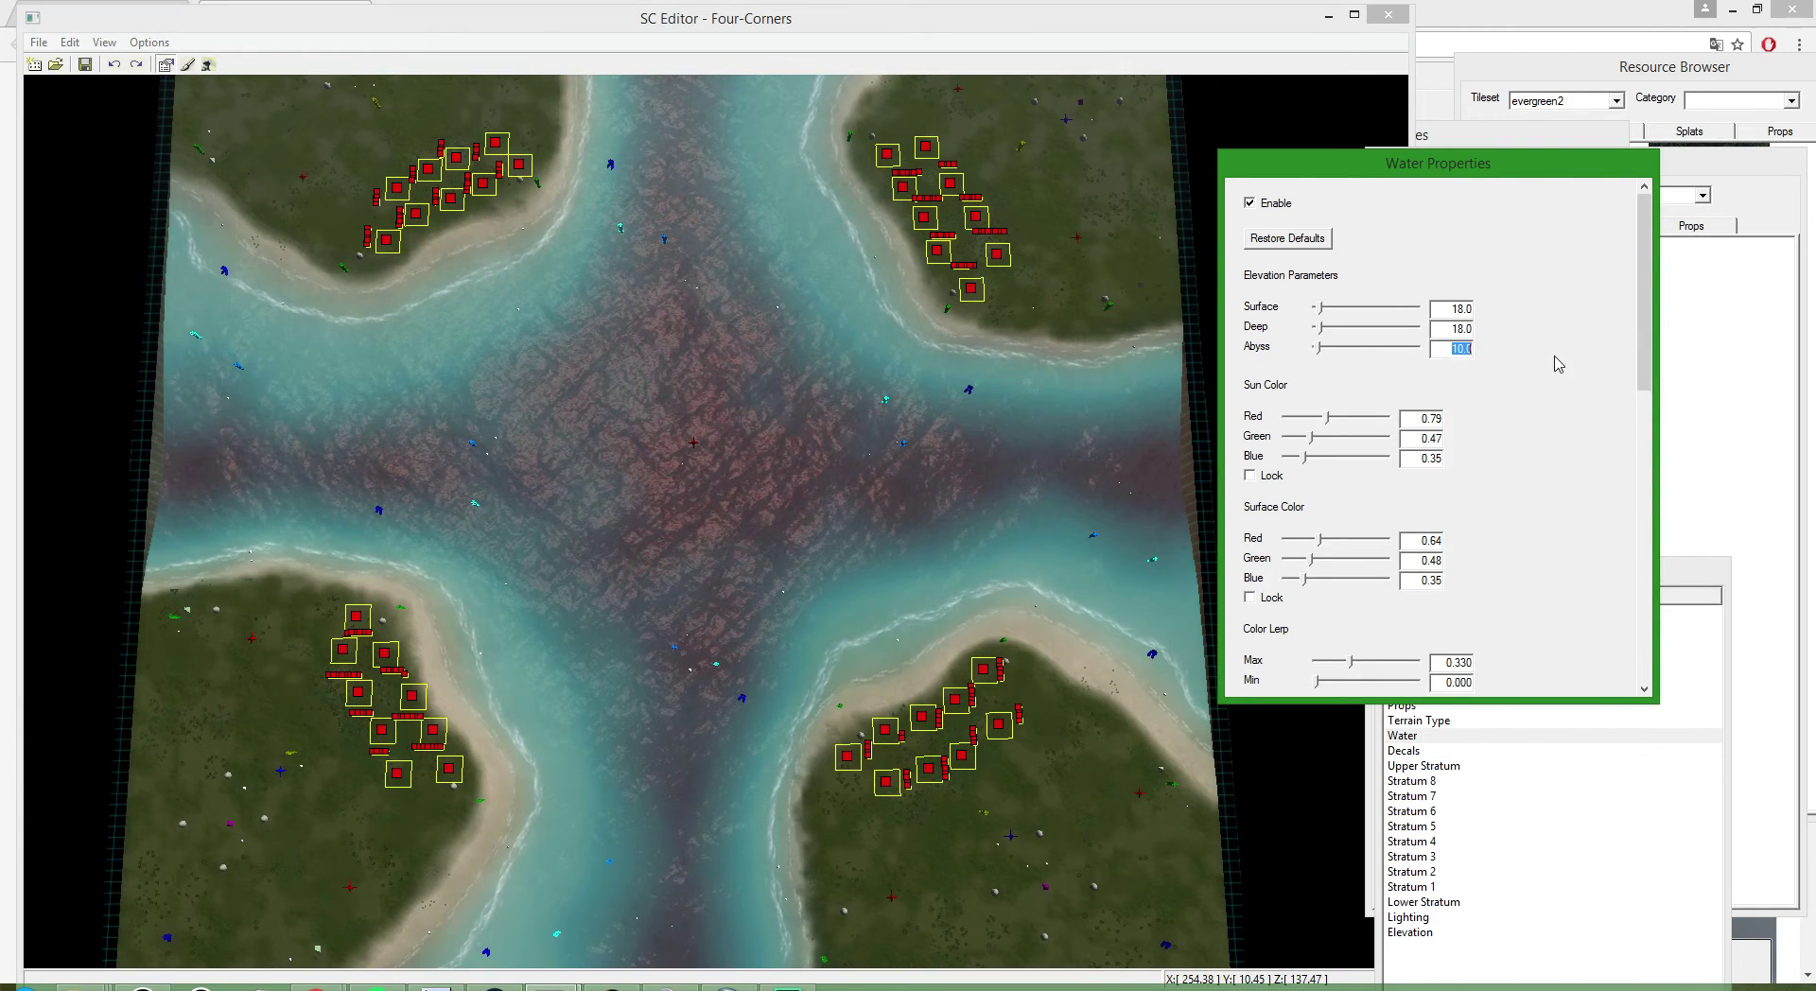
pyautogui.press('Return')
pyautogui.click(926, 491)
pyautogui.scroll(-3, 923, 484)
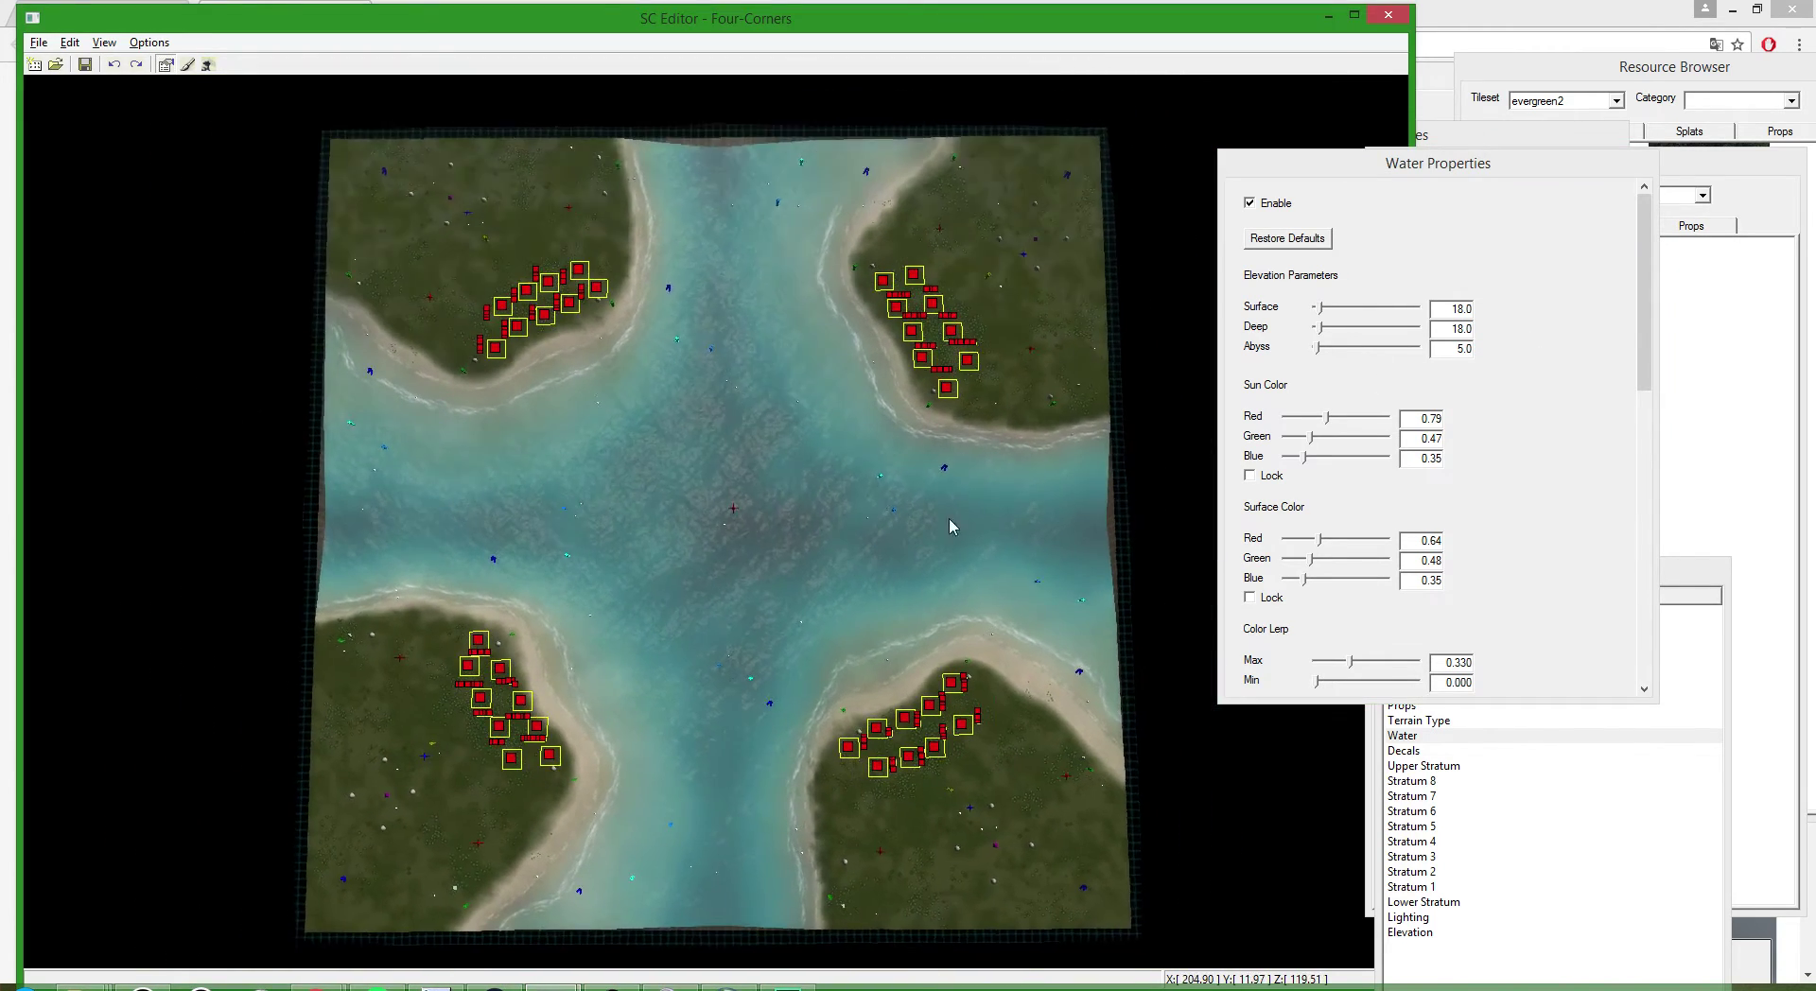
# - Try an abyss elevation of 0 on the Four-Corners water and change it to 2
pyautogui.moveTo(1449, 349); pyautogui.dragTo(1559, 365)
pyautogui.write('0')
pyautogui.press('Return')
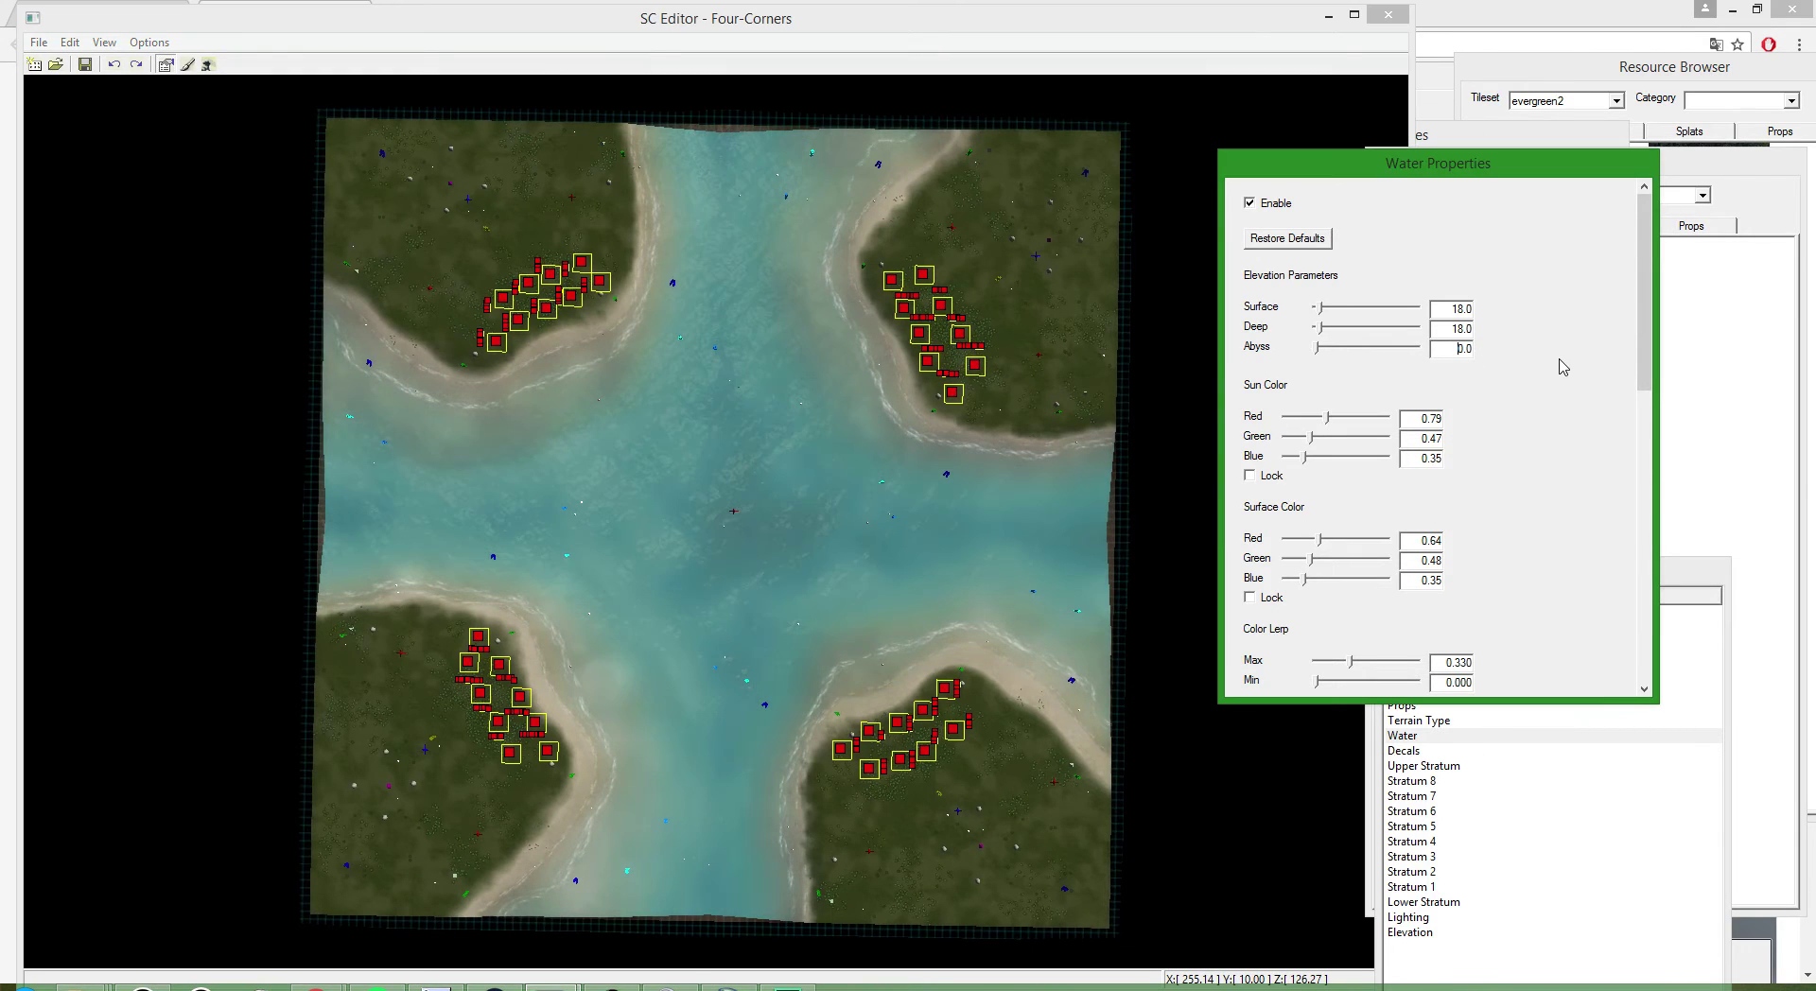
pyautogui.click(1098, 539)
pyautogui.click(1499, 360)
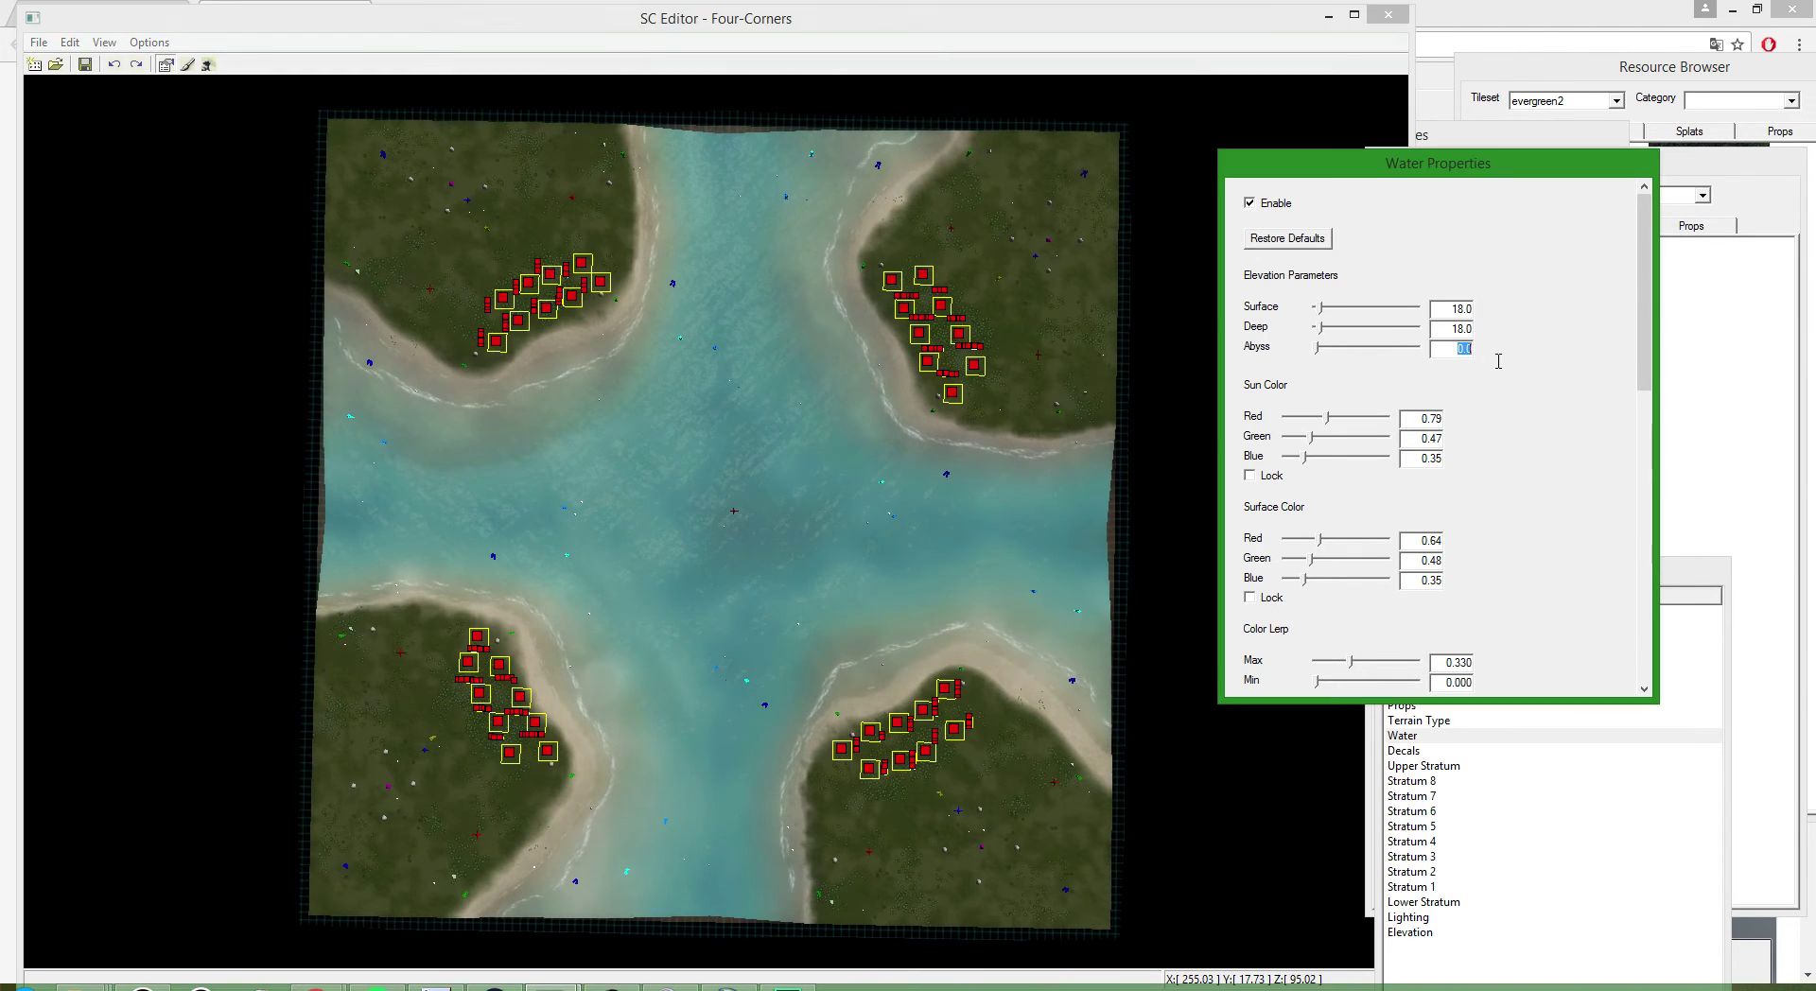
pyautogui.write('2')
pyautogui.press('Return')
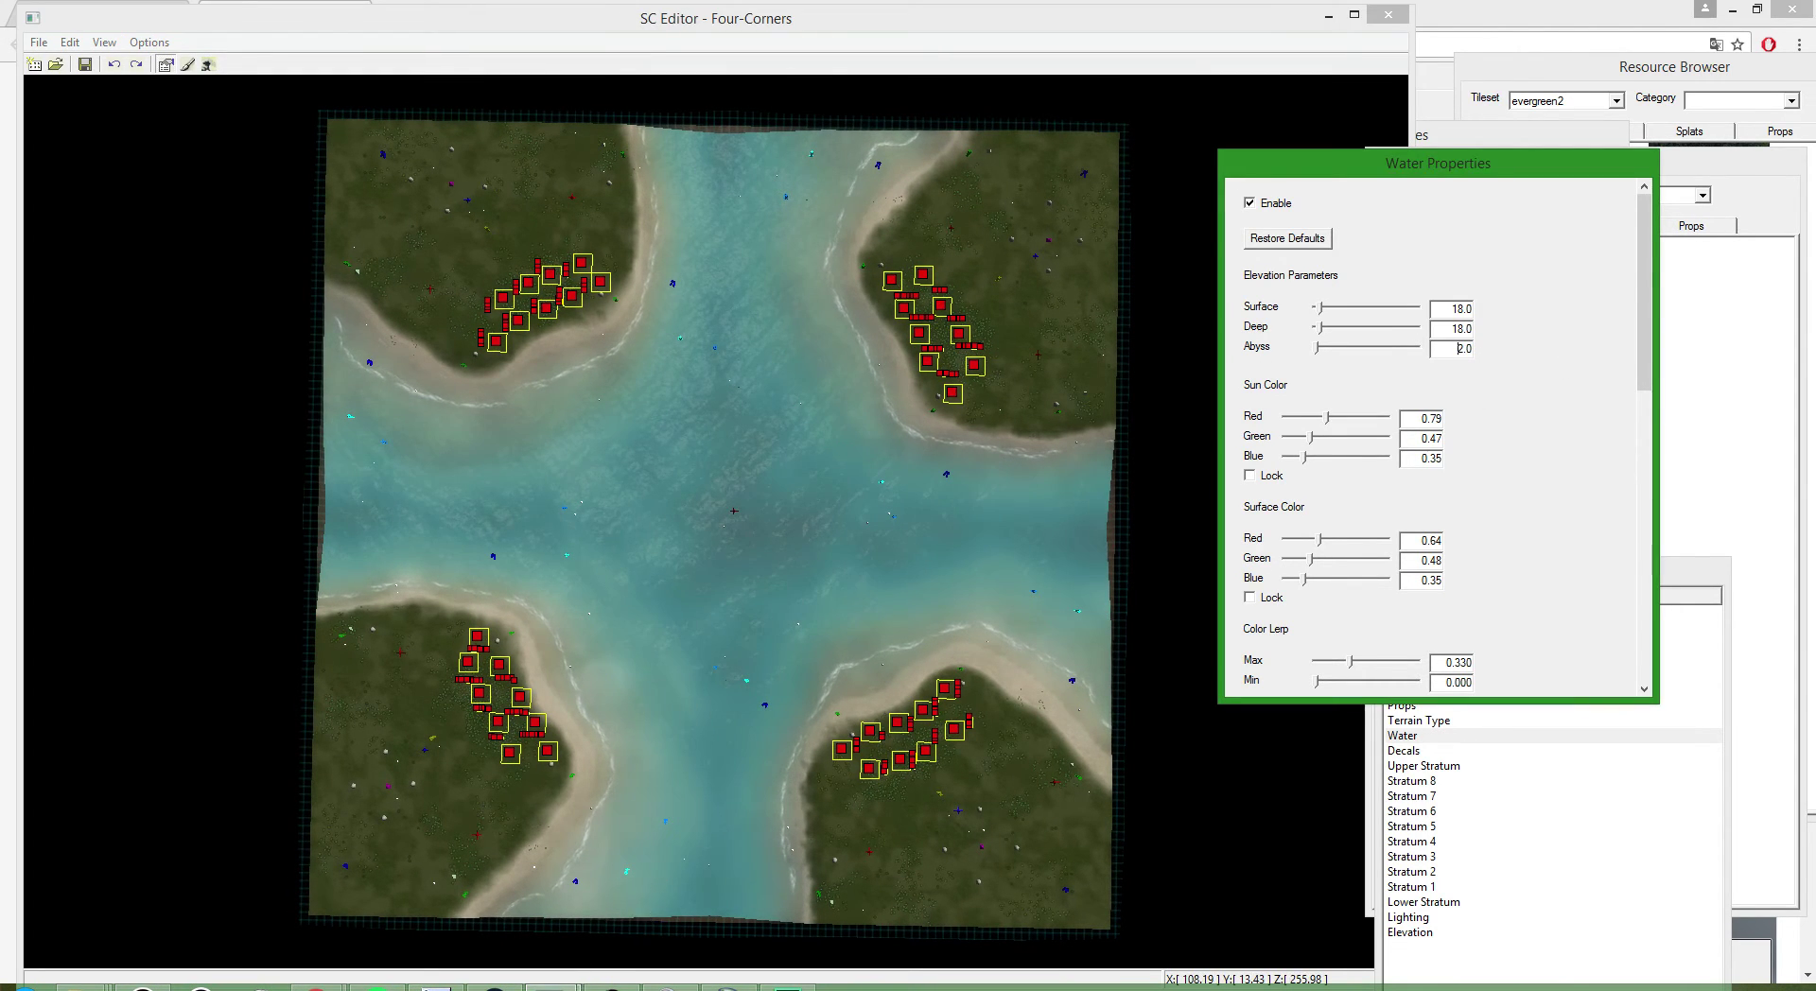
# - Switch to the ParadiseBay map, set the deep water elevation to 2, and try an abyss elevation of 2 before setting it to 0
pyautogui.moveTo(551, 988)
pyautogui.click(451, 898)
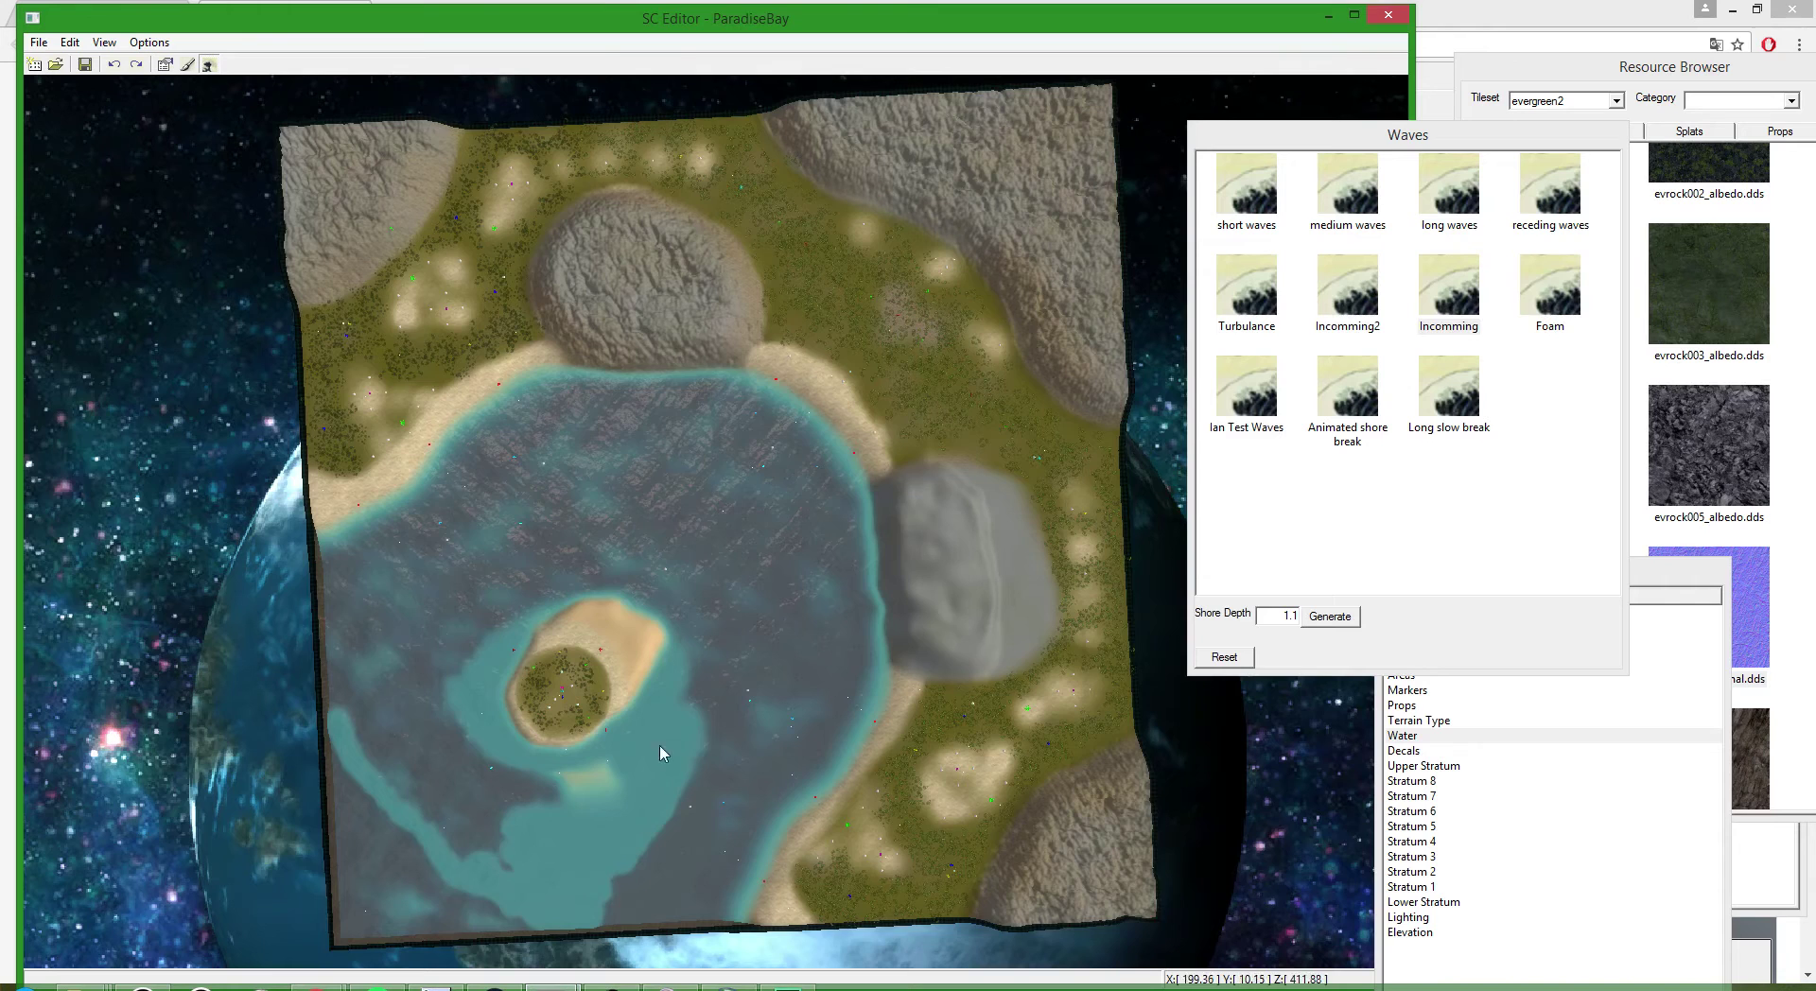
pyautogui.moveTo(660, 753); pyautogui.dragTo(710, 739, button='middle')
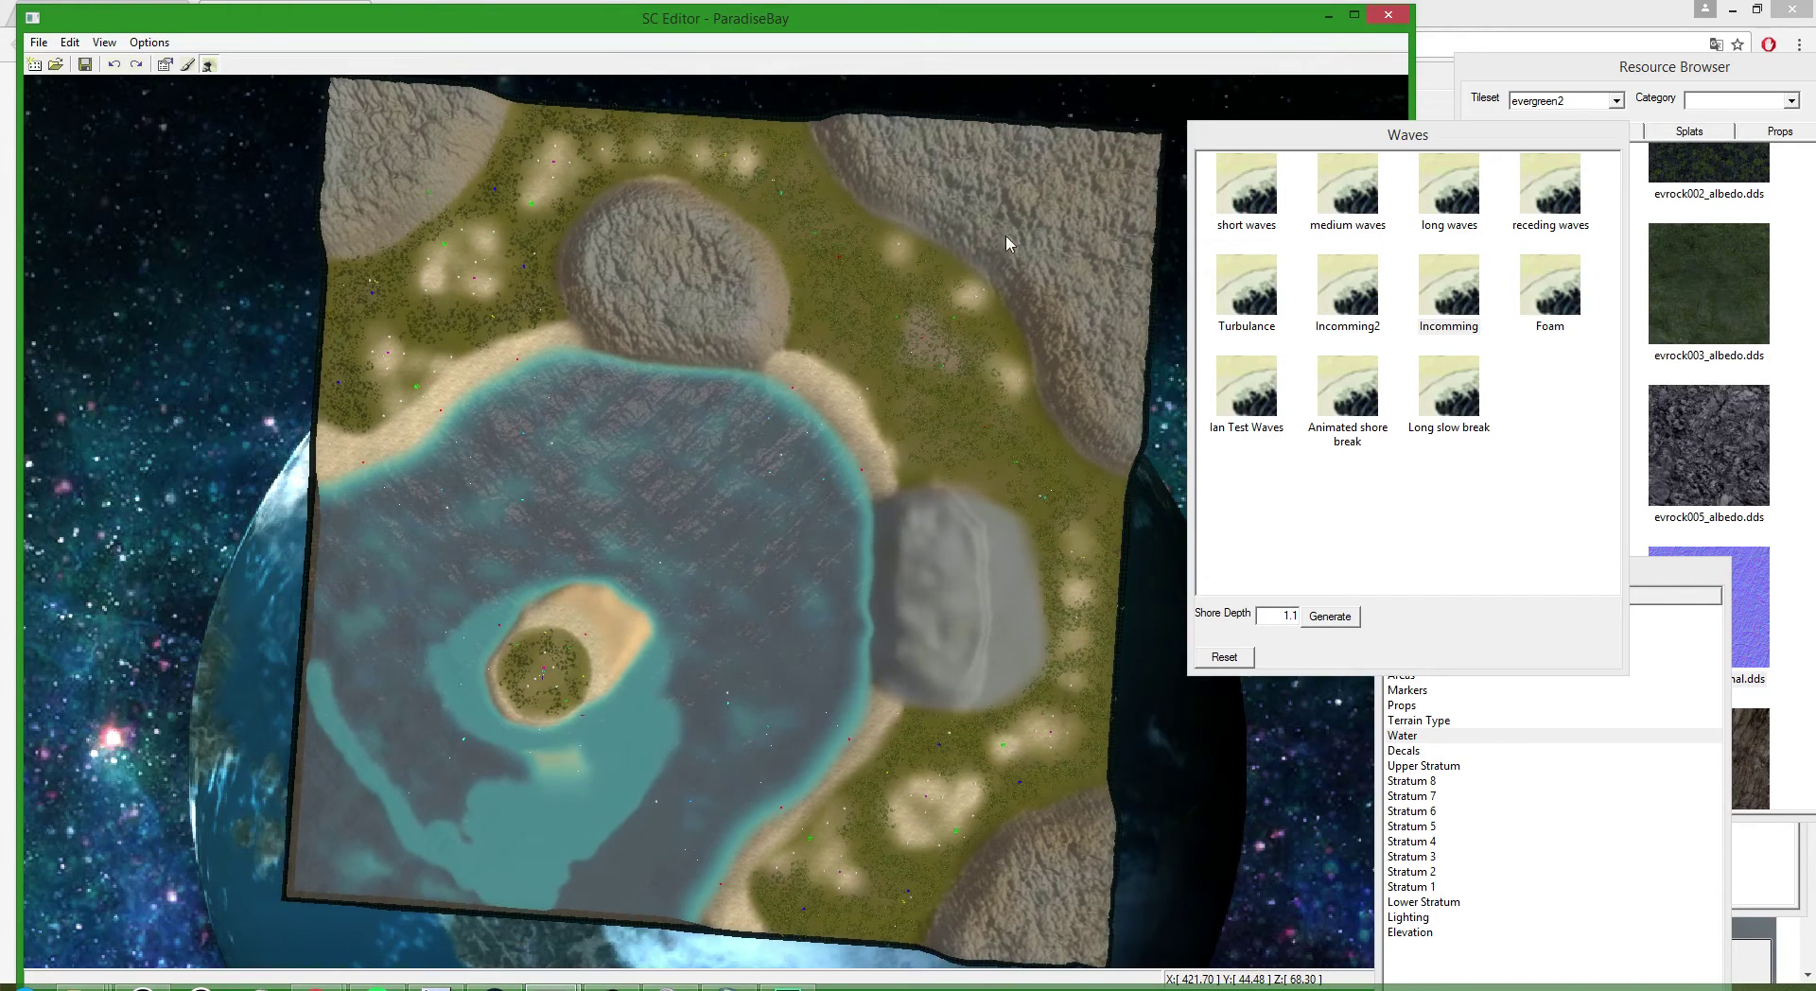
pyautogui.click(169, 64)
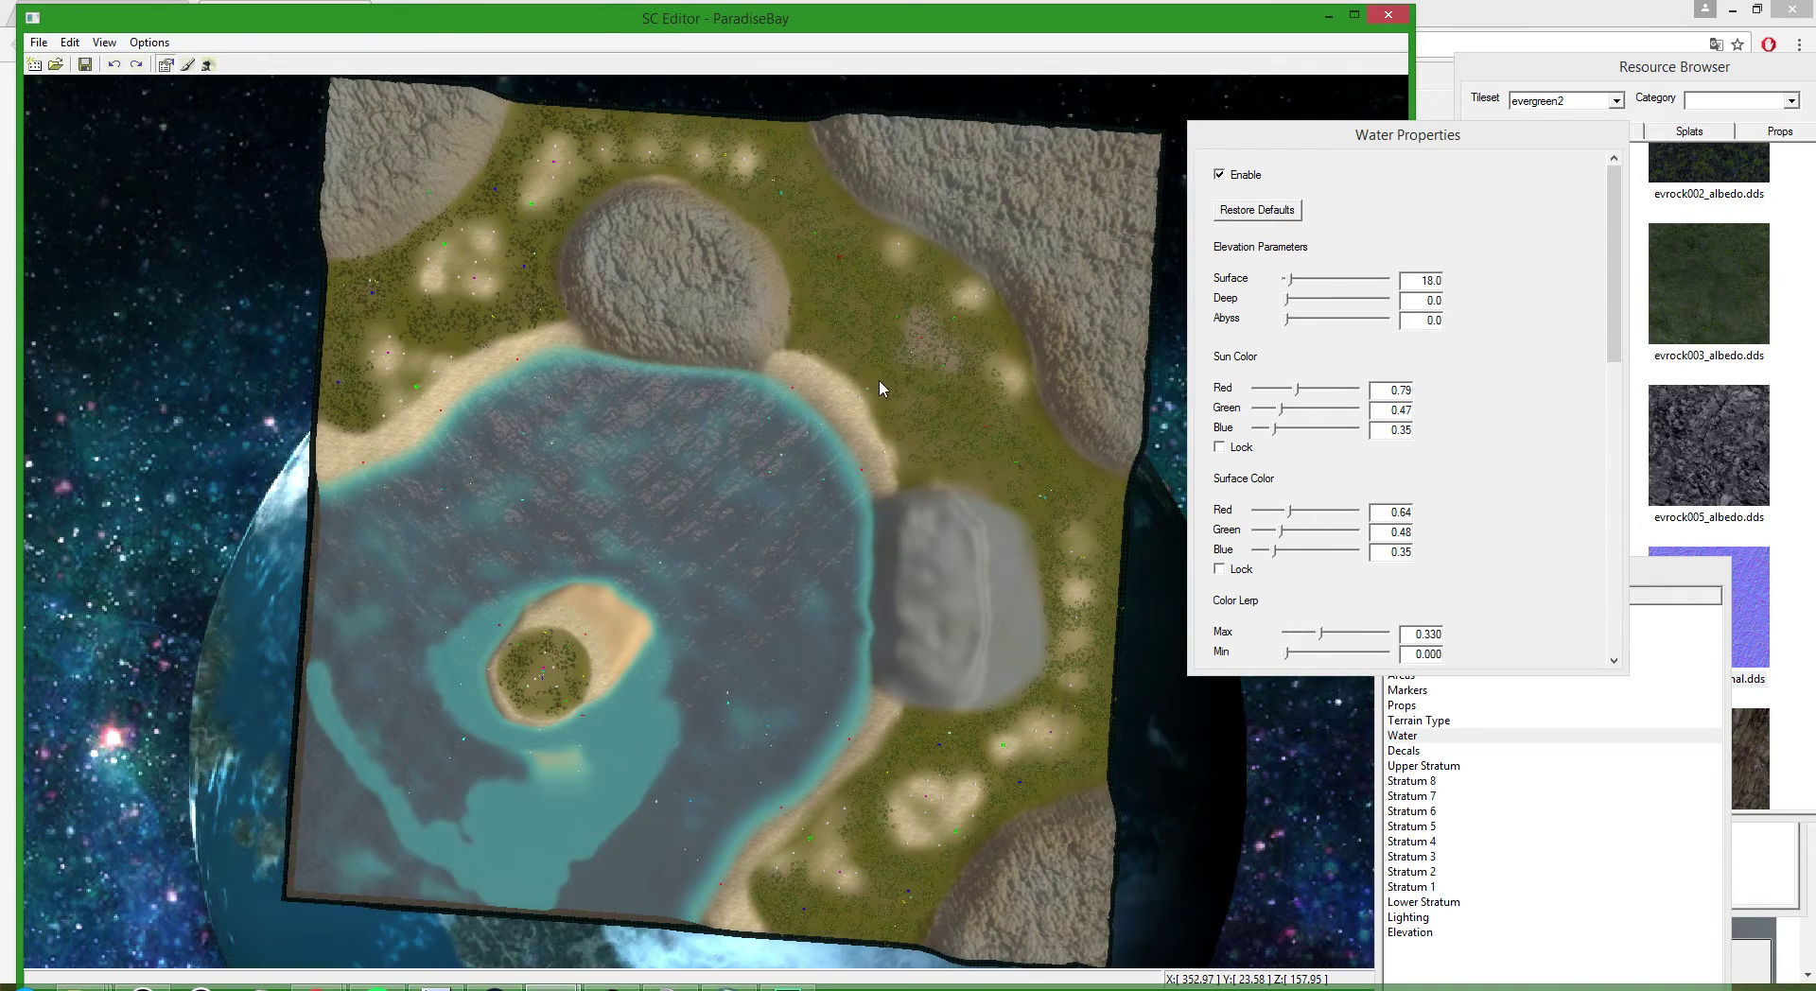
pyautogui.moveTo(878, 389); pyautogui.dragTo(840, 389, button='middle')
pyautogui.moveTo(1424, 320); pyautogui.dragTo(1456, 328)
pyautogui.write('2')
pyautogui.press('Return')
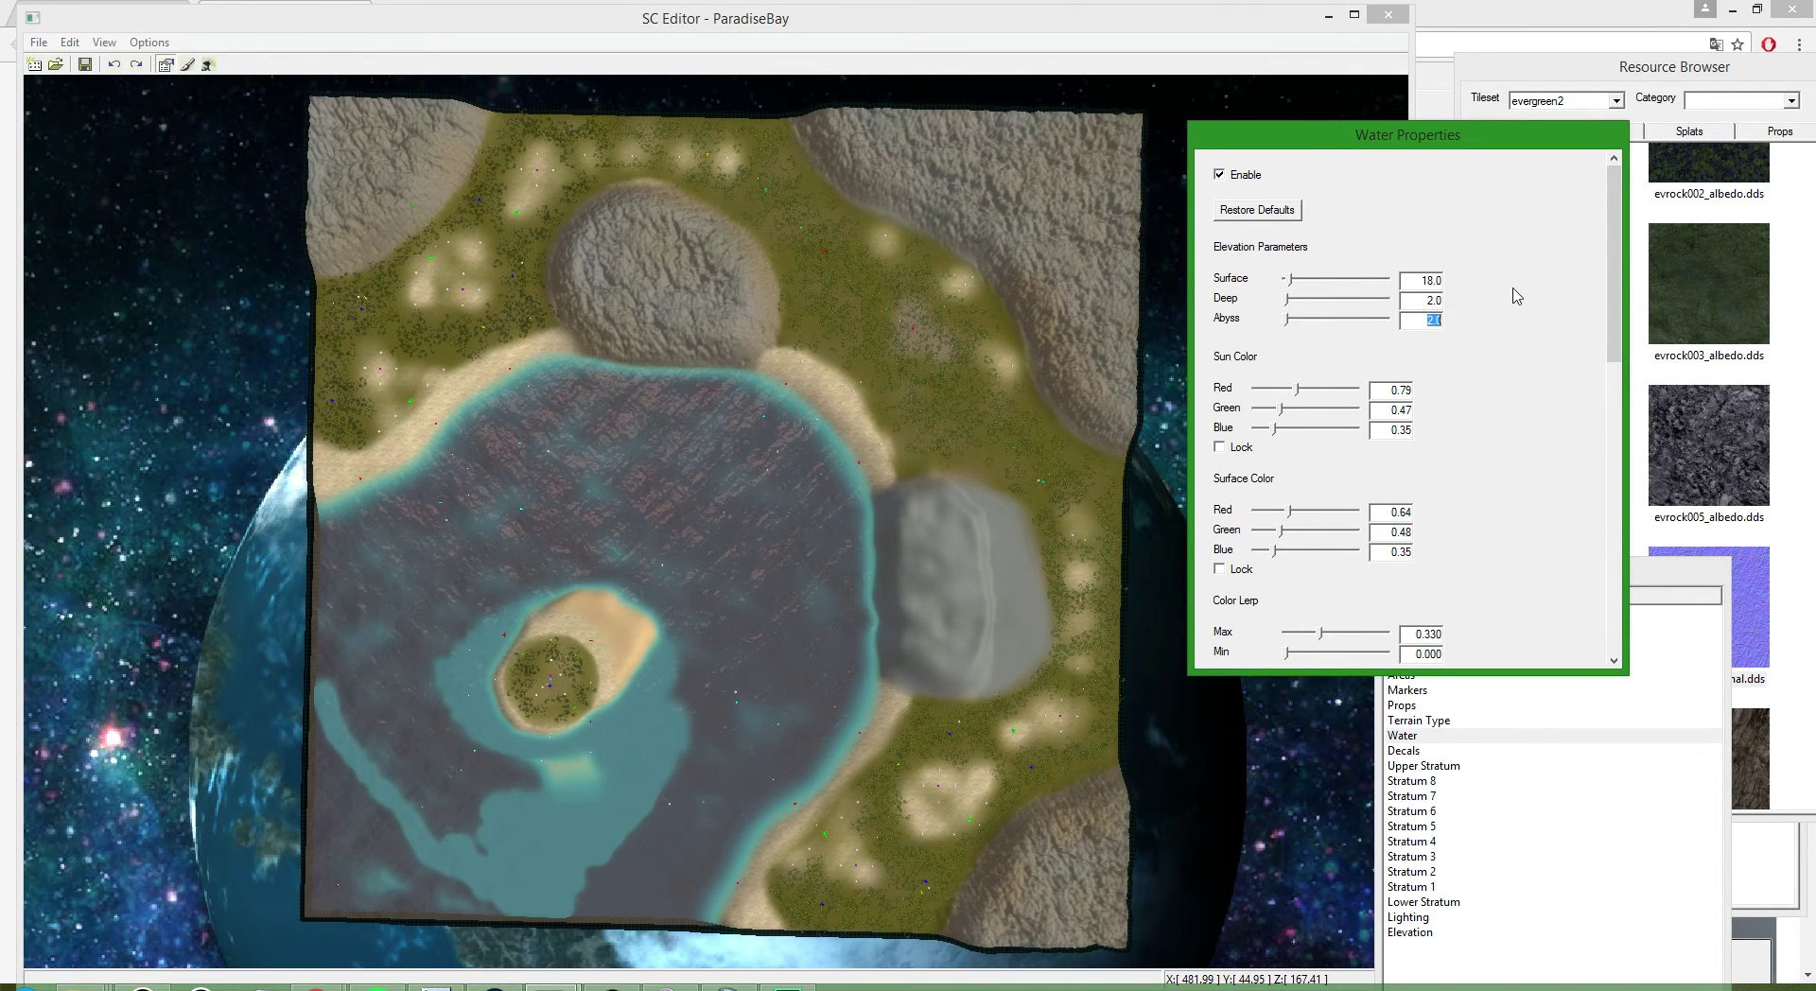
pyautogui.write('0')
pyautogui.press('Return')
# - Examine the water colour around the central island, over the shallows and in the deeper parts of the bay
pyautogui.click(580, 729)
pyautogui.scroll(3, 794, 842)
pyautogui.moveTo(871, 902); pyautogui.dragTo(918, 685, button='middle')
pyautogui.scroll(-3, 547, 474)
pyautogui.moveTo(584, 747); pyautogui.dragTo(551, 855, button='middle')
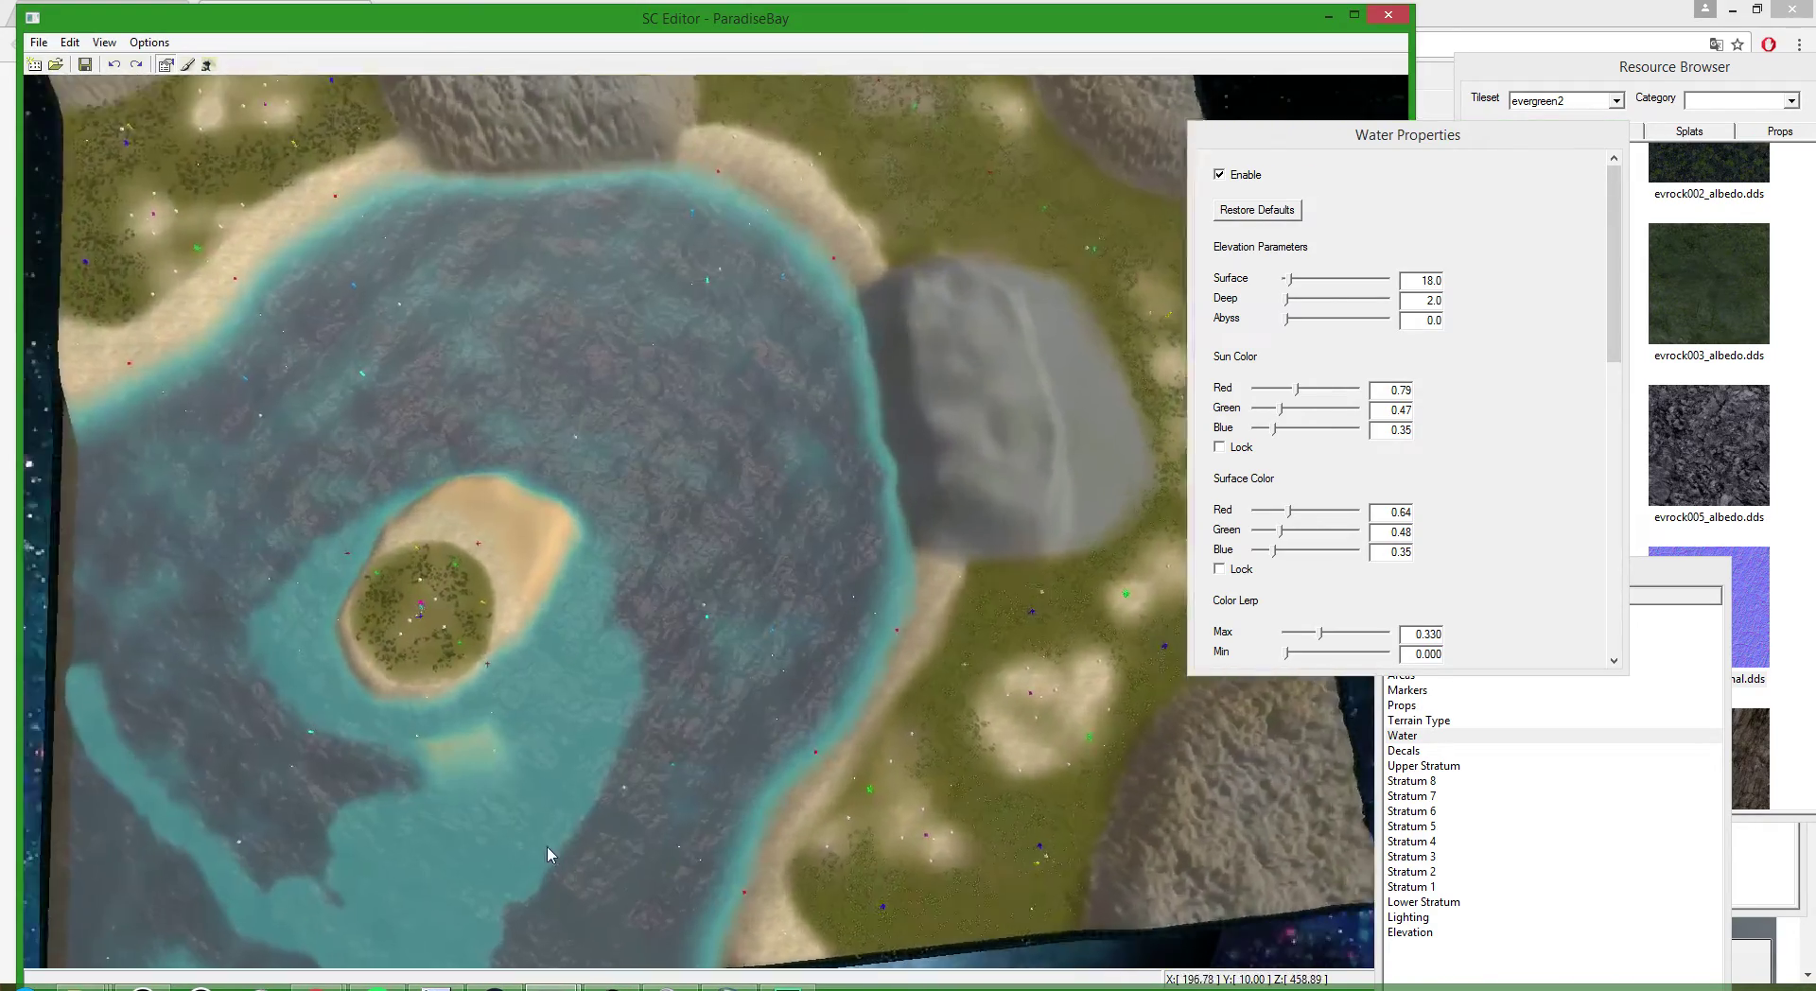
pyautogui.scroll(5, 549, 854)
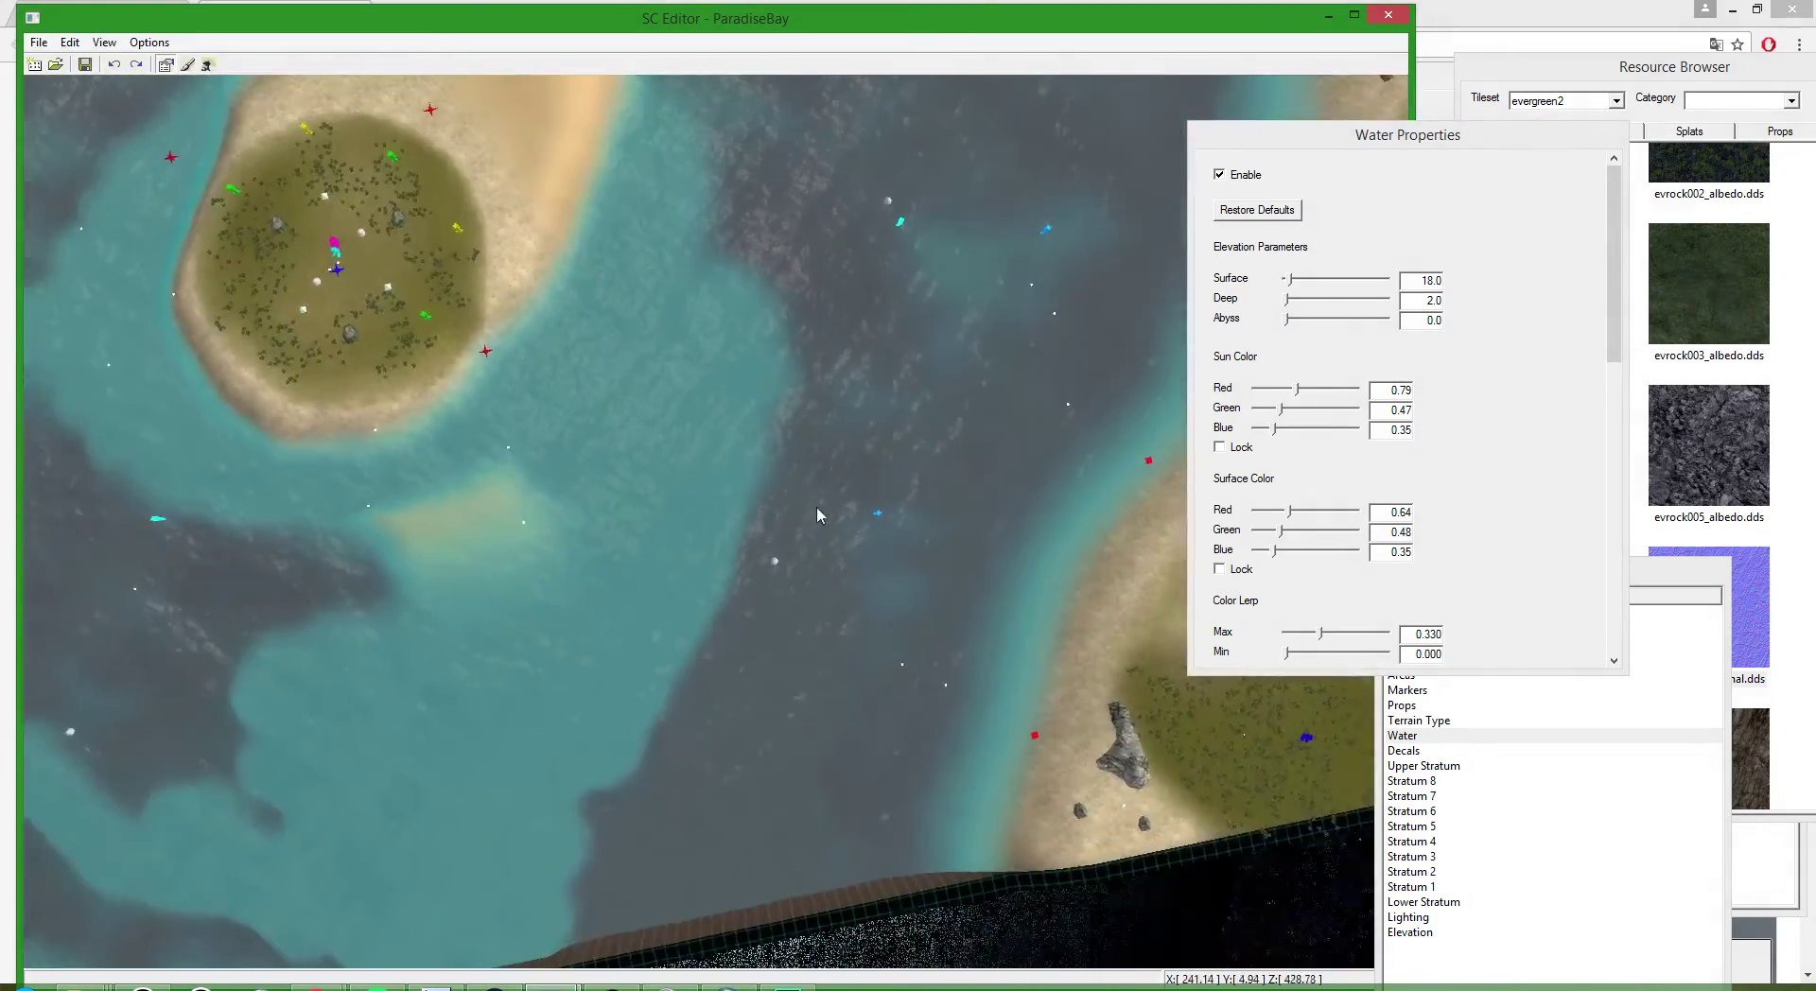
pyautogui.scroll(5, 515, 740)
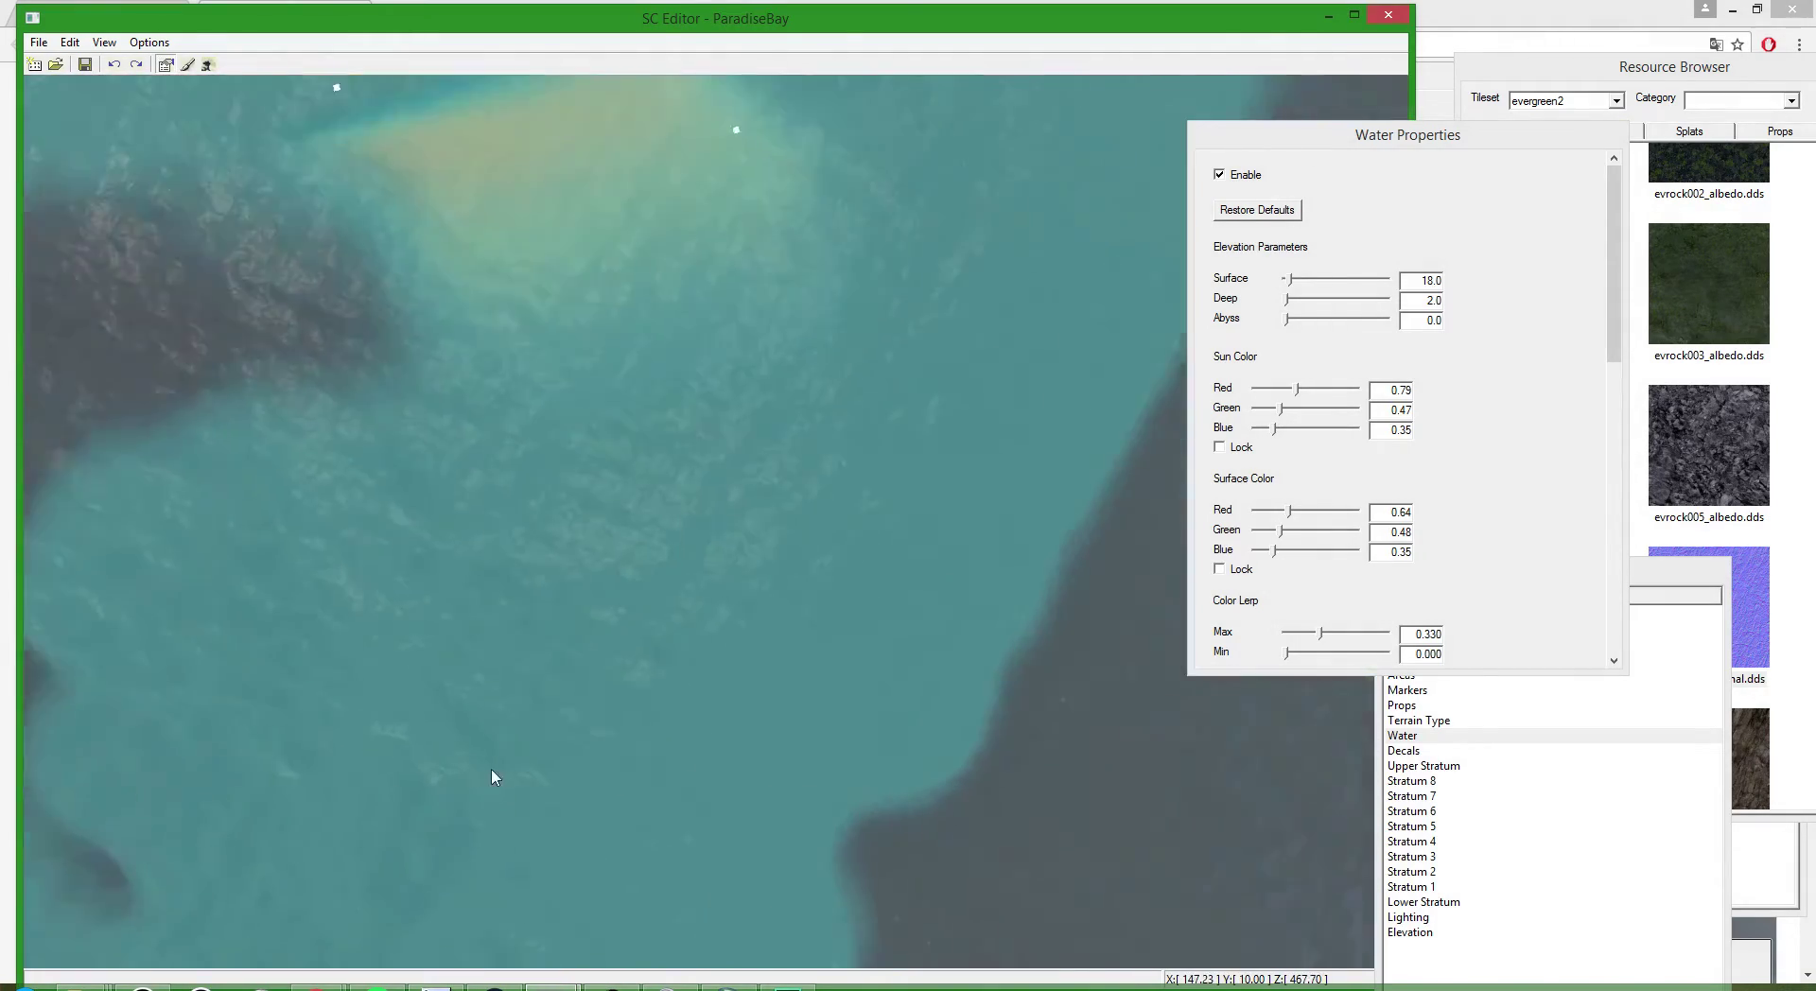
pyautogui.scroll(-5, 562, 679)
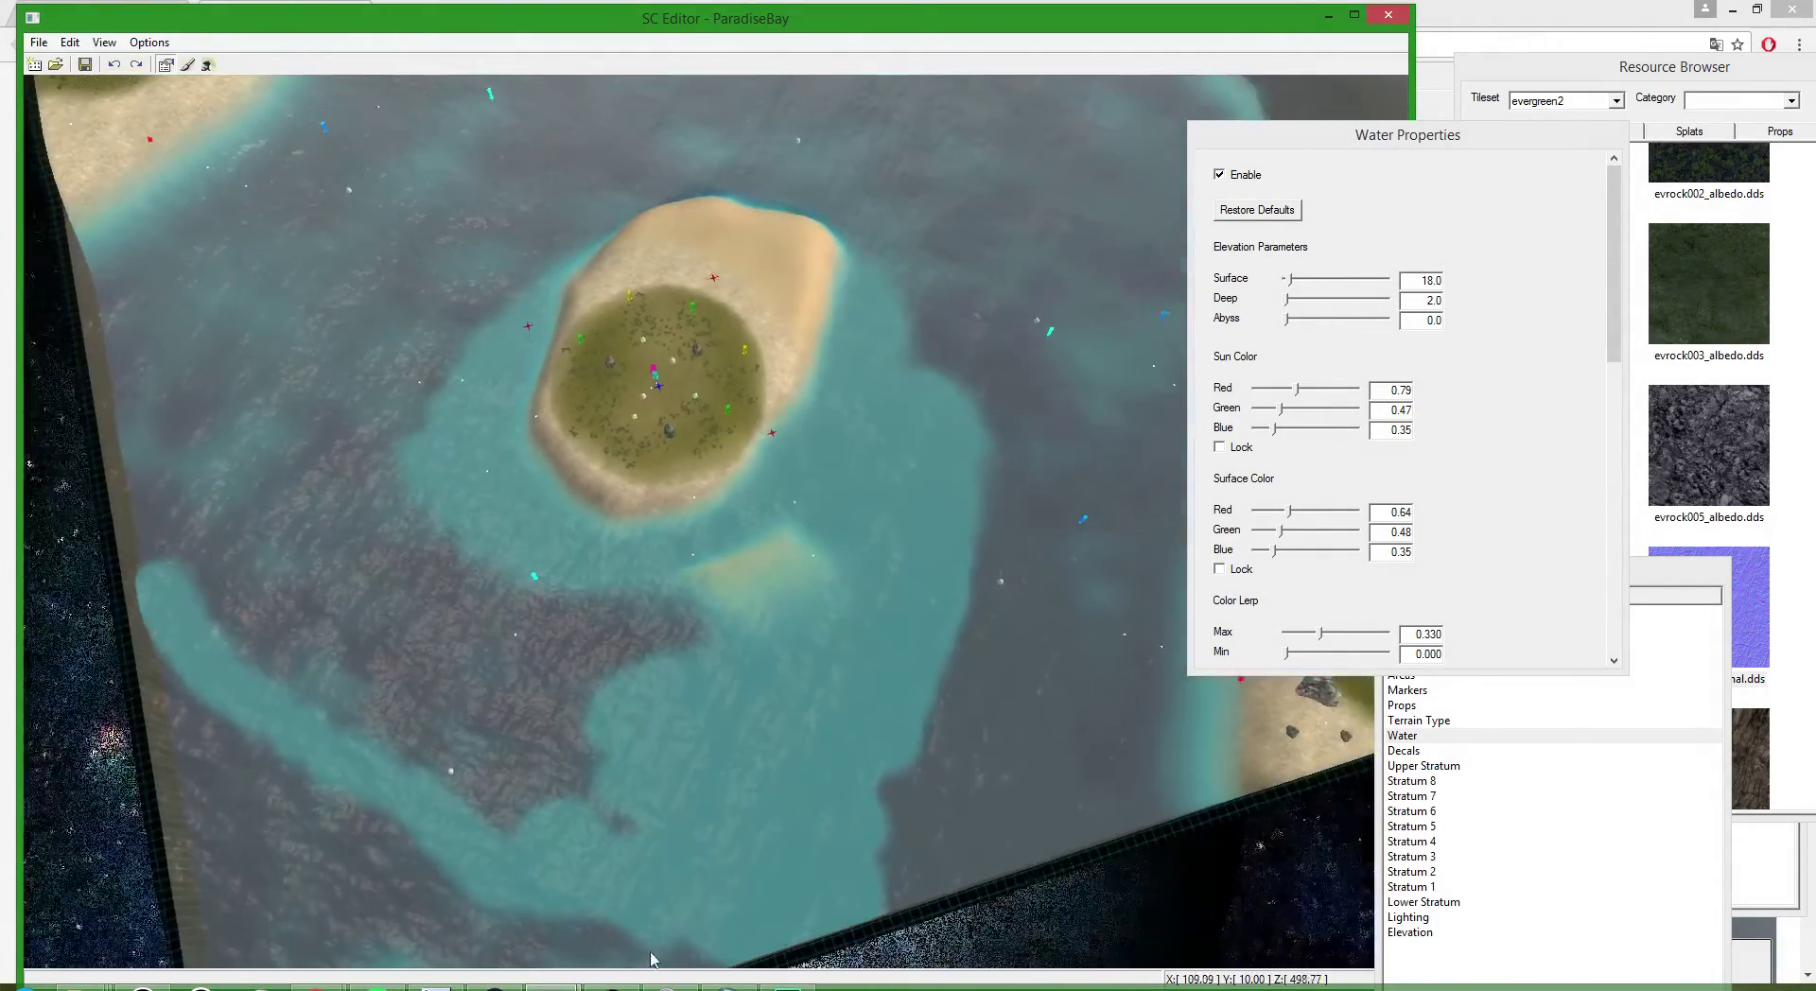
pyautogui.moveTo(810, 651); pyautogui.dragTo(1256, 666, button='middle')
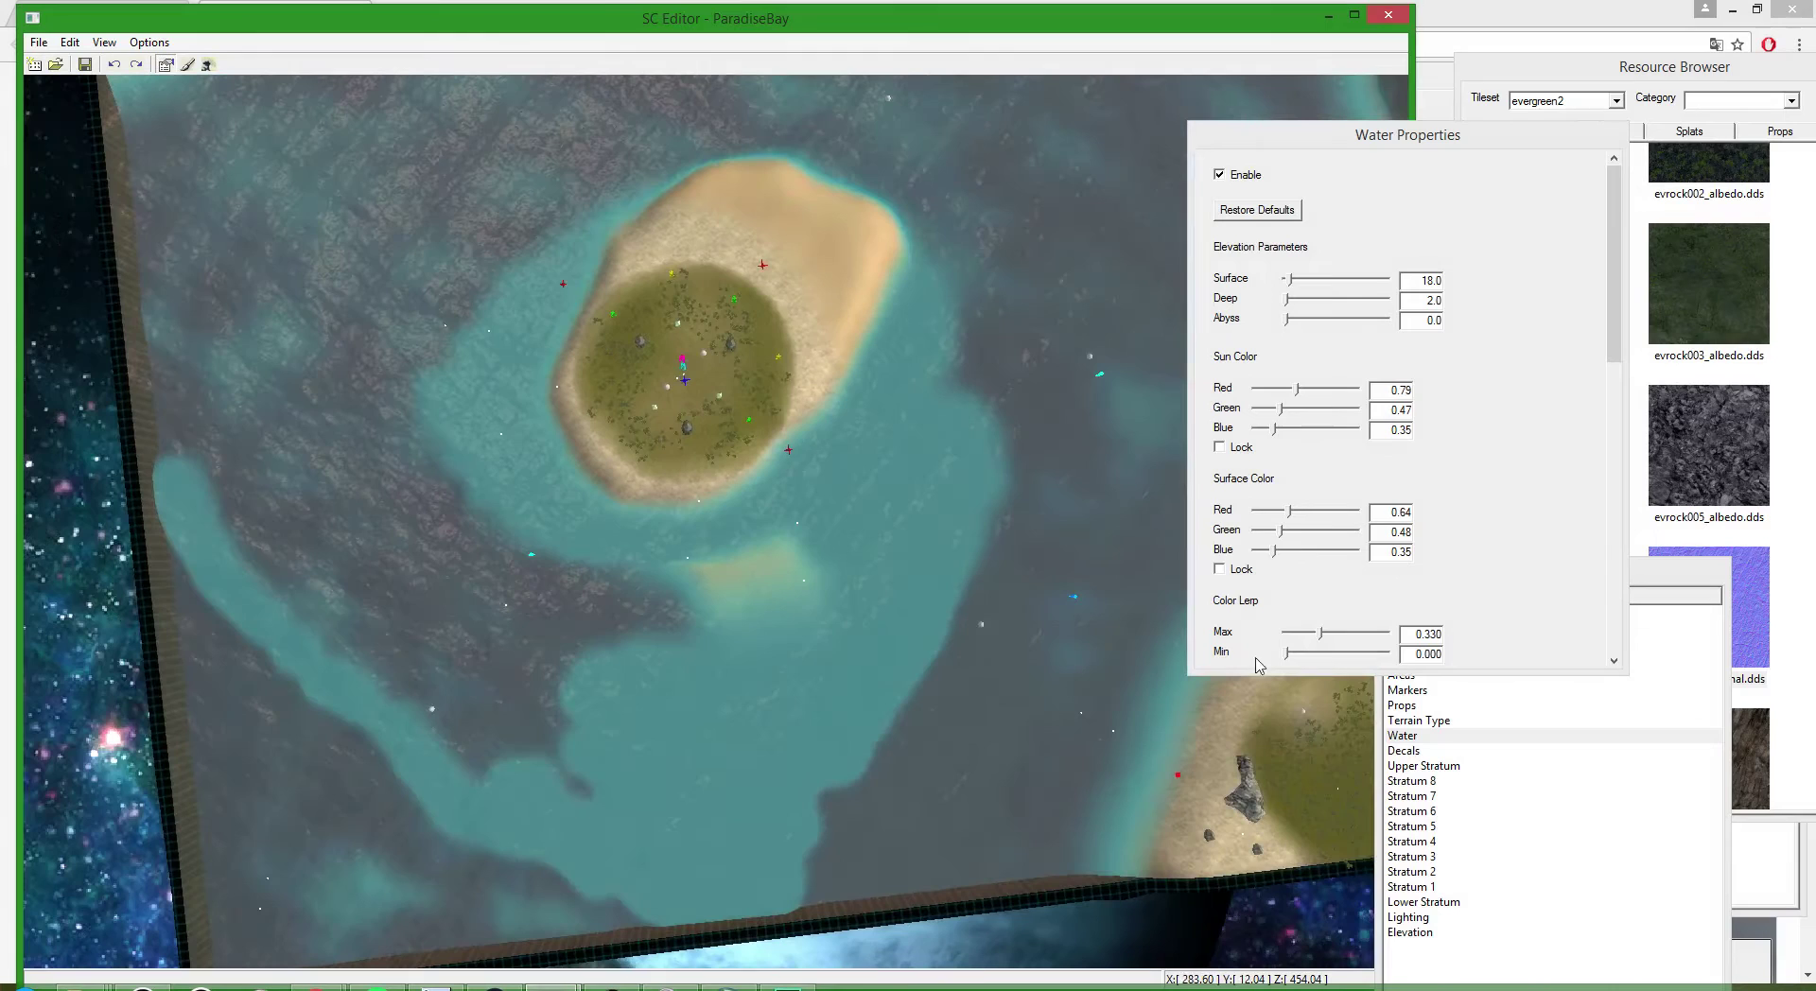
# - Select the neground1k elevation brush, test it on the shallows below the central island, and undo the stroke
pyautogui.click(1424, 933)
pyautogui.click(1236, 319)
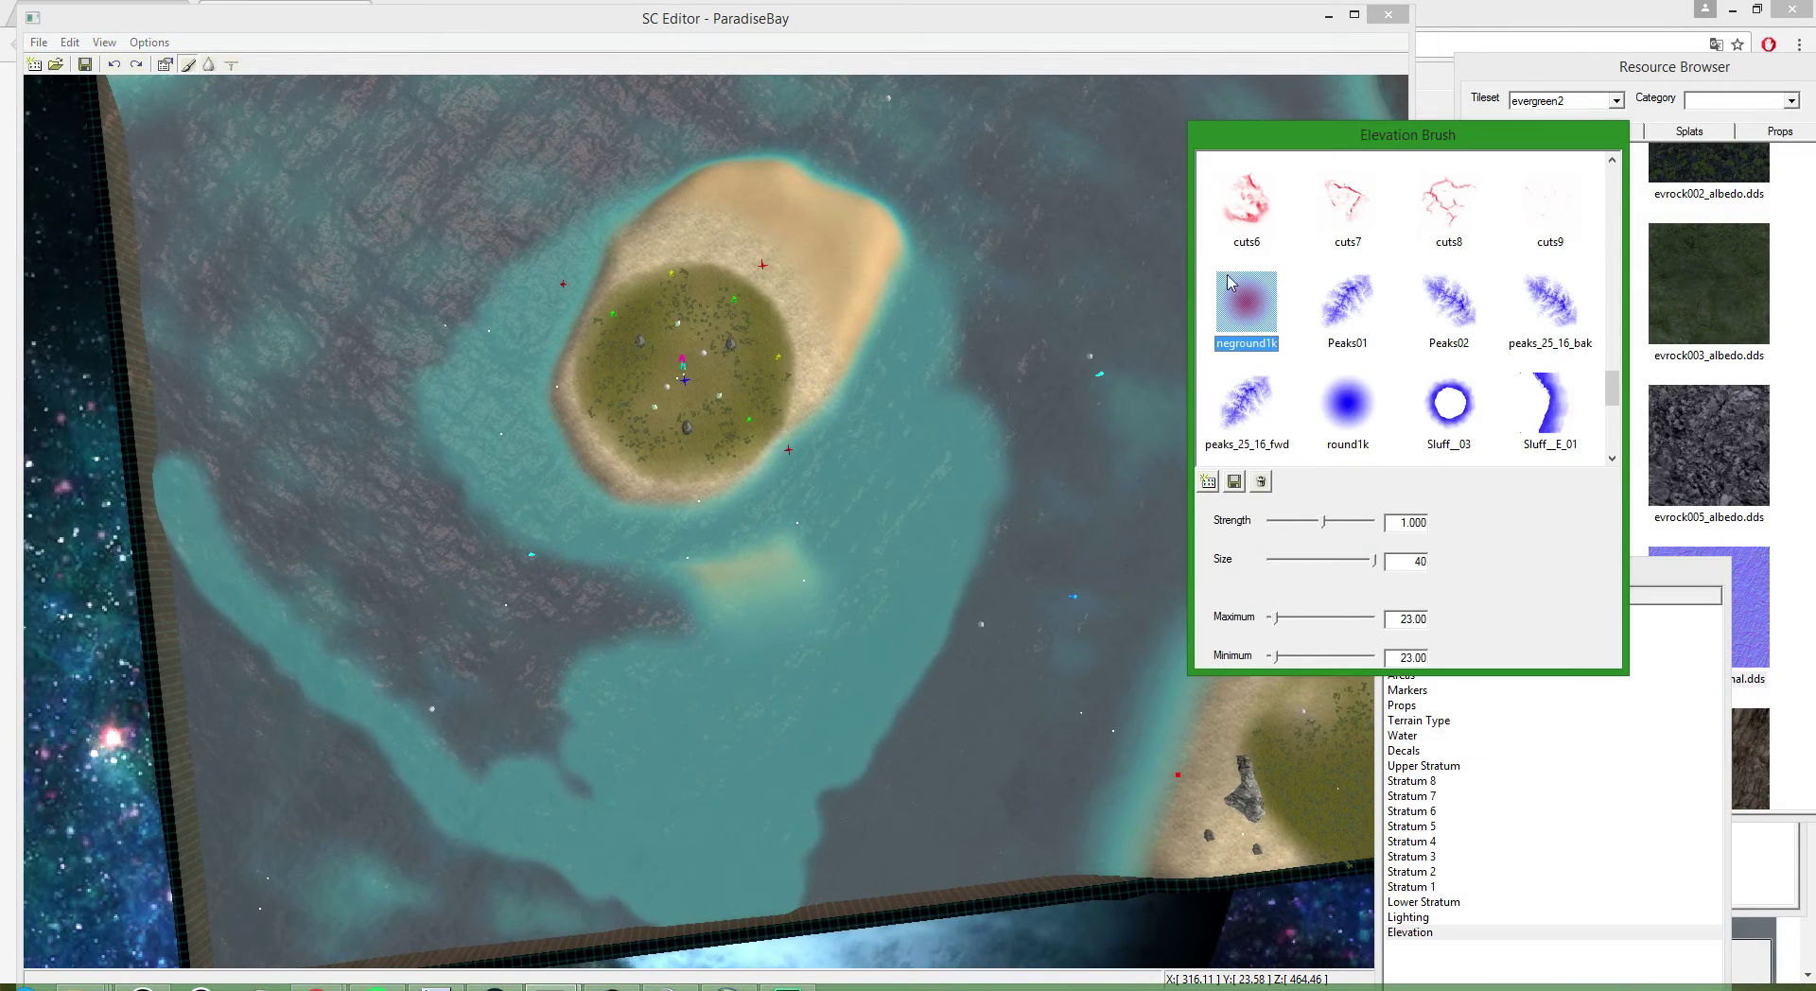
pyautogui.click(750, 711)
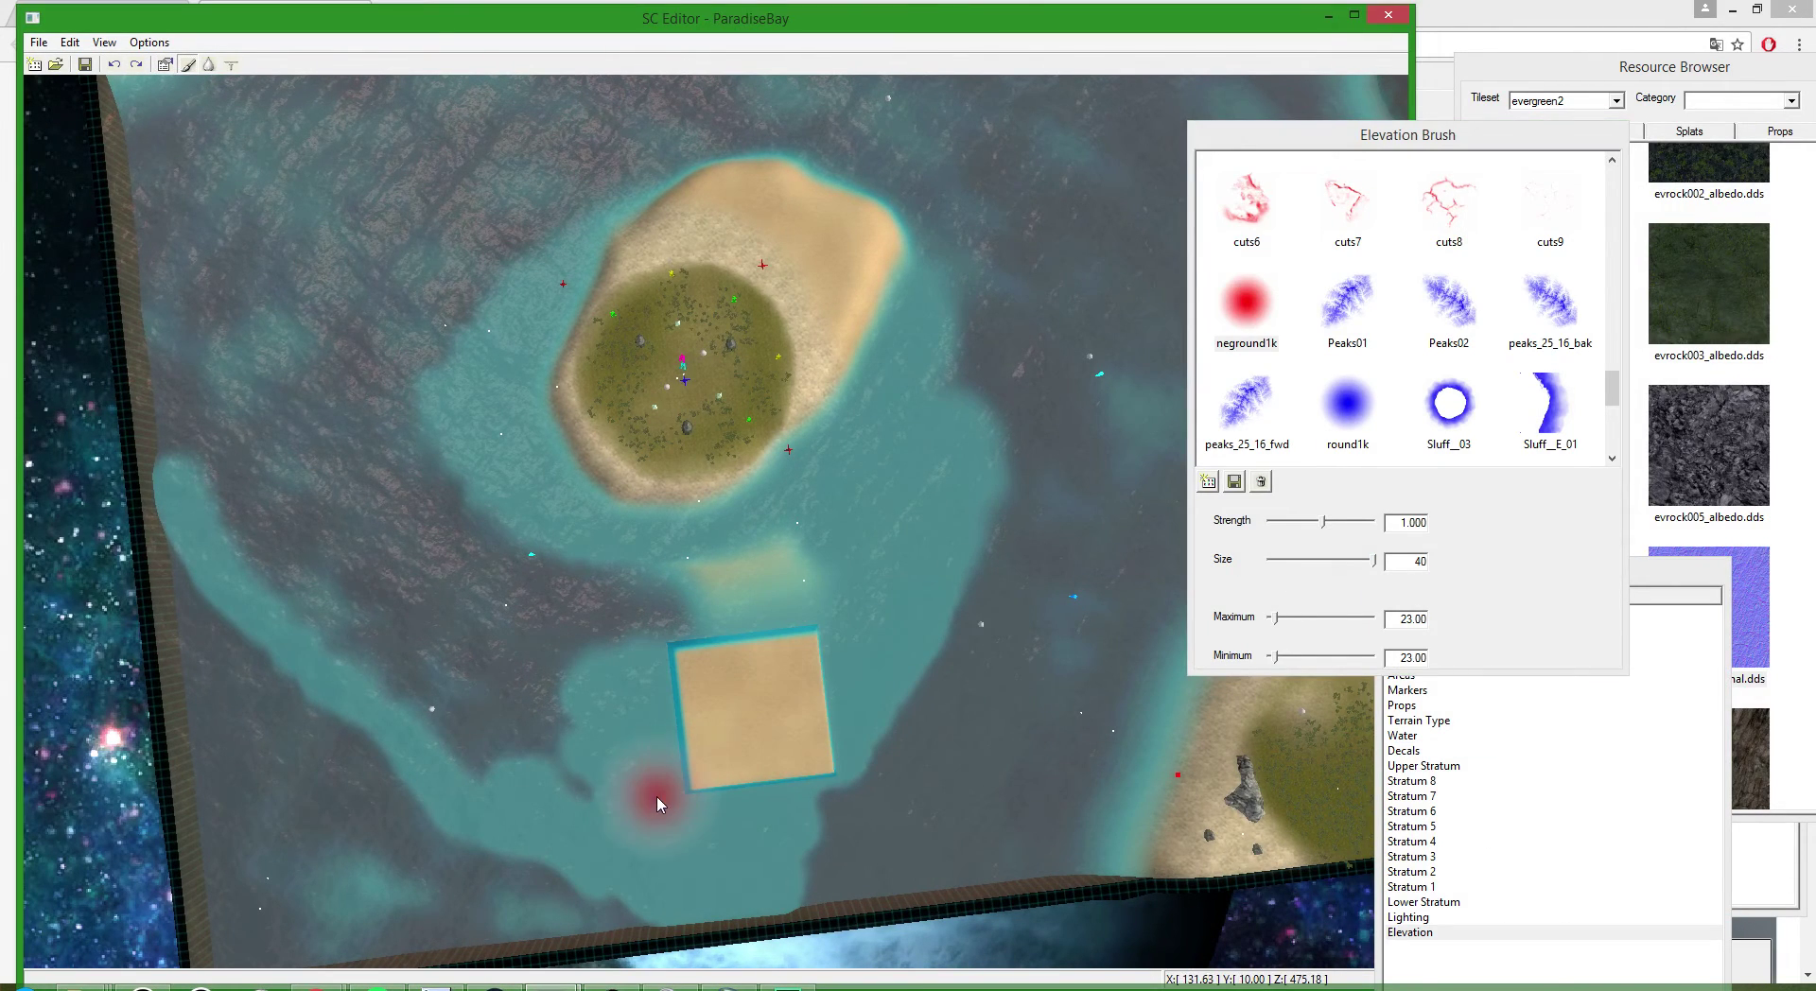
pyautogui.click(114, 65)
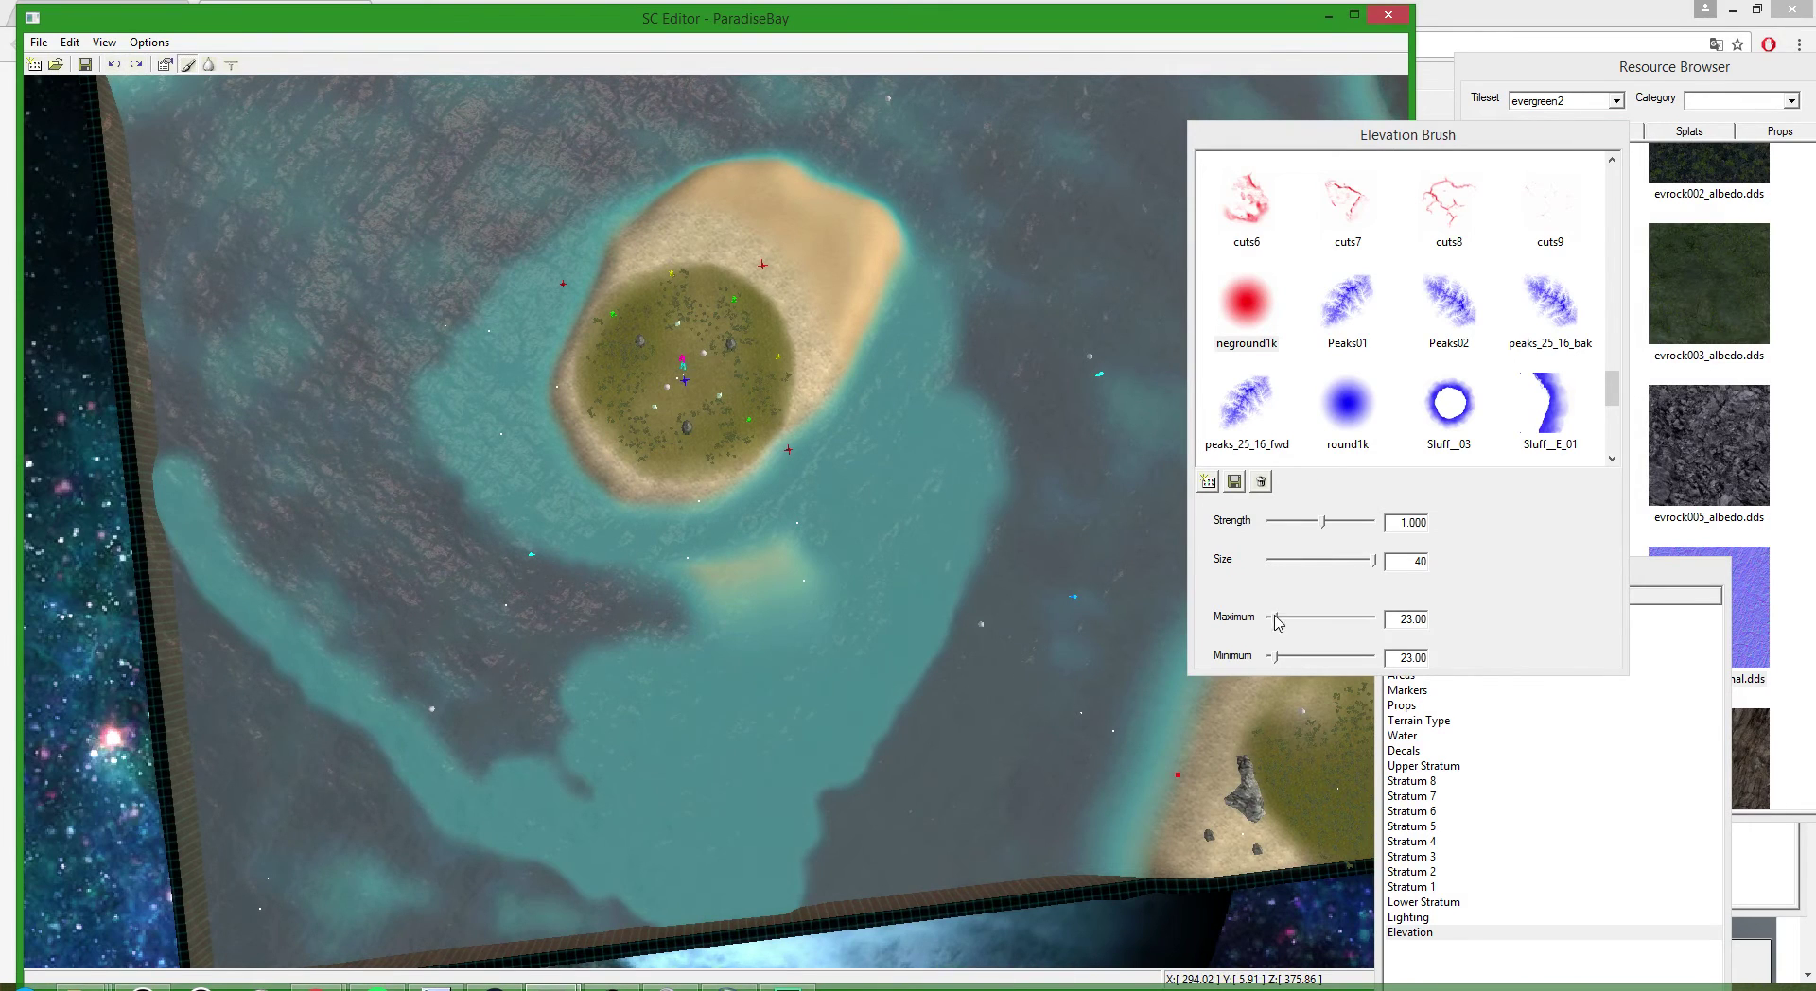
# - Set the elevation brush to strength 0.2, maximum 117 and minimum 0, and lower the seabed across the shallows south of the central island
pyautogui.moveTo(1276, 618)
pyautogui.mouseDown()
pyautogui.moveTo(1295, 620)
pyautogui.moveTo(1269, 656)
pyautogui.mouseUp()
pyautogui.moveTo(1324, 526); pyautogui.dragTo(1272, 527)
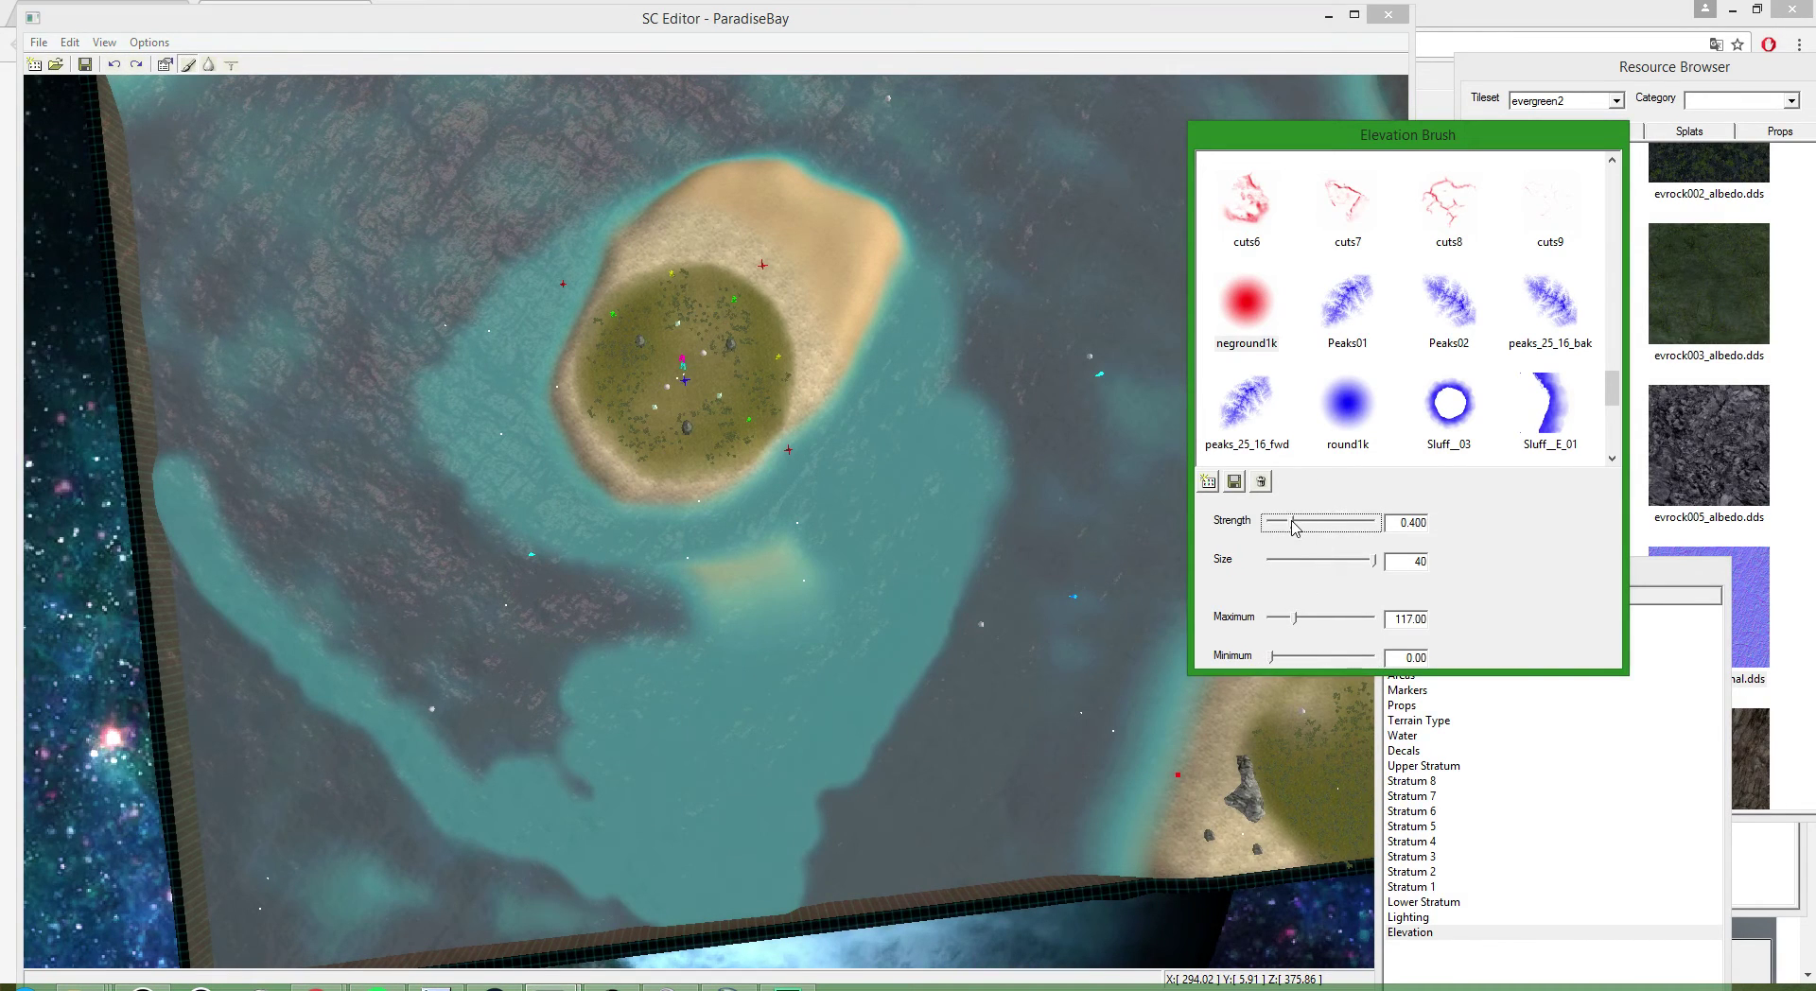
pyautogui.click(718, 771)
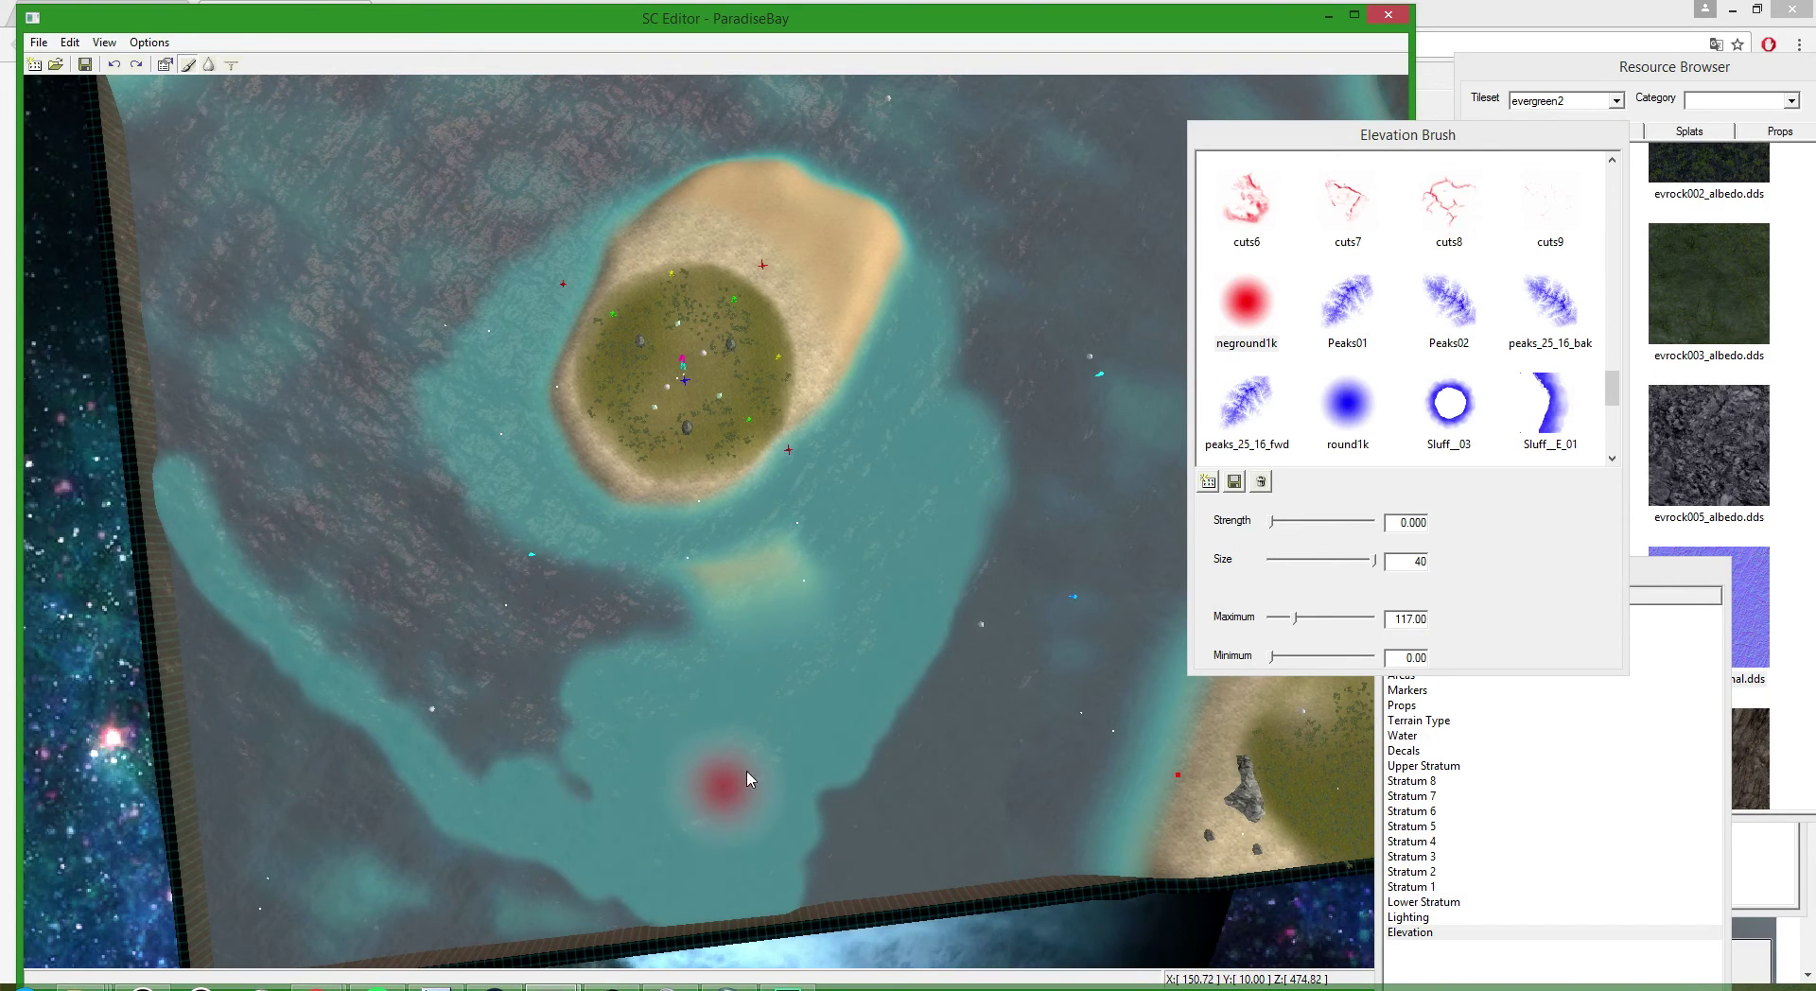
pyautogui.click(1271, 528)
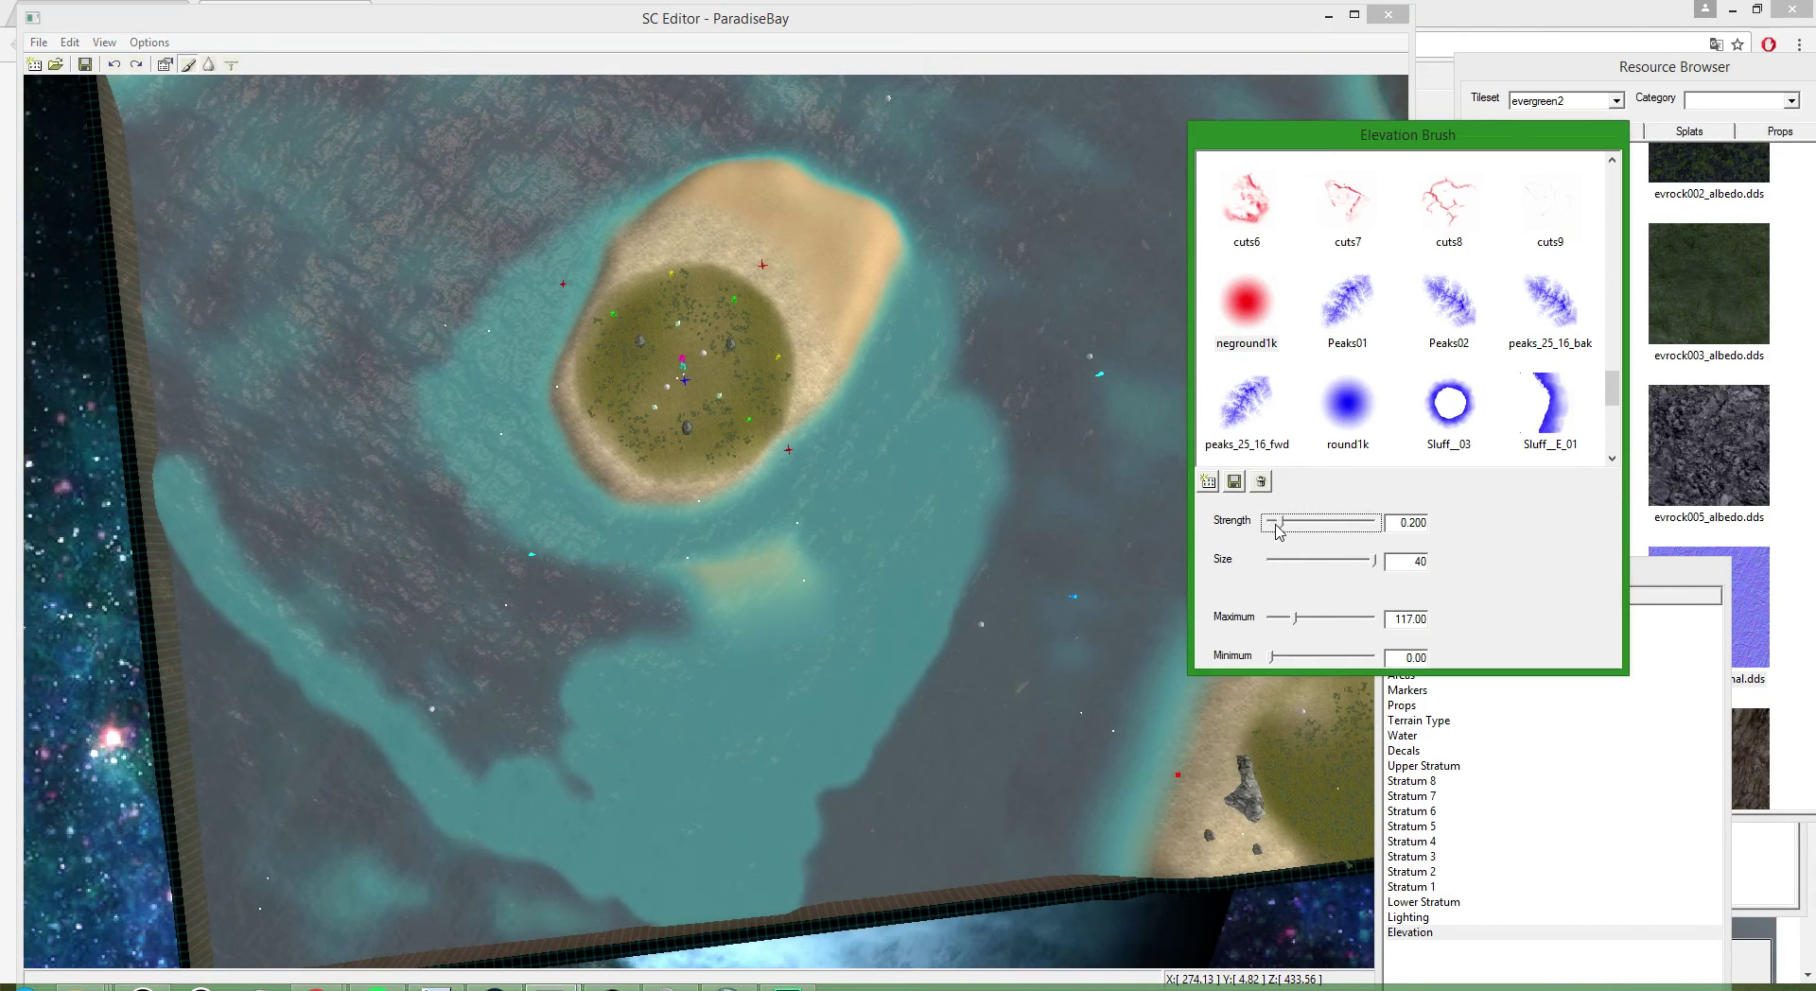
pyautogui.moveTo(692, 779)
pyautogui.mouseDown()
pyautogui.moveTo(868, 632)
pyautogui.moveTo(723, 858)
pyautogui.mouseUp()
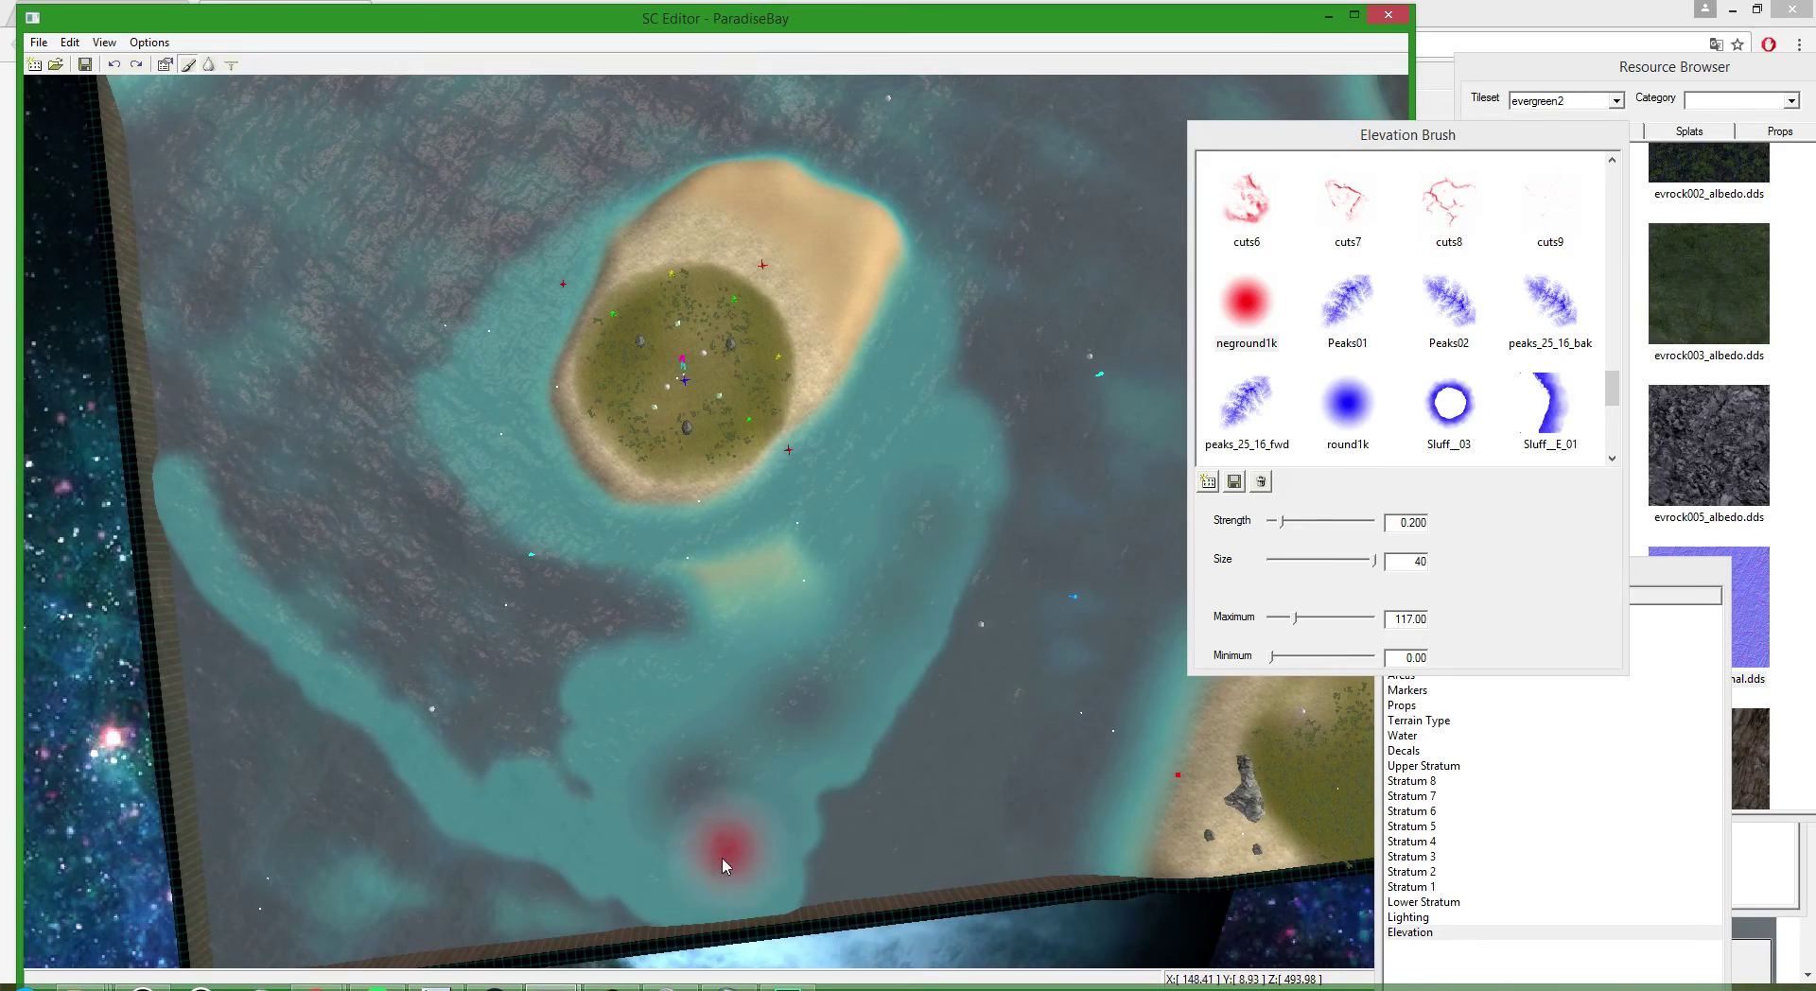
pyautogui.scroll(5, 771, 718)
pyautogui.scroll(-2, 728, 643)
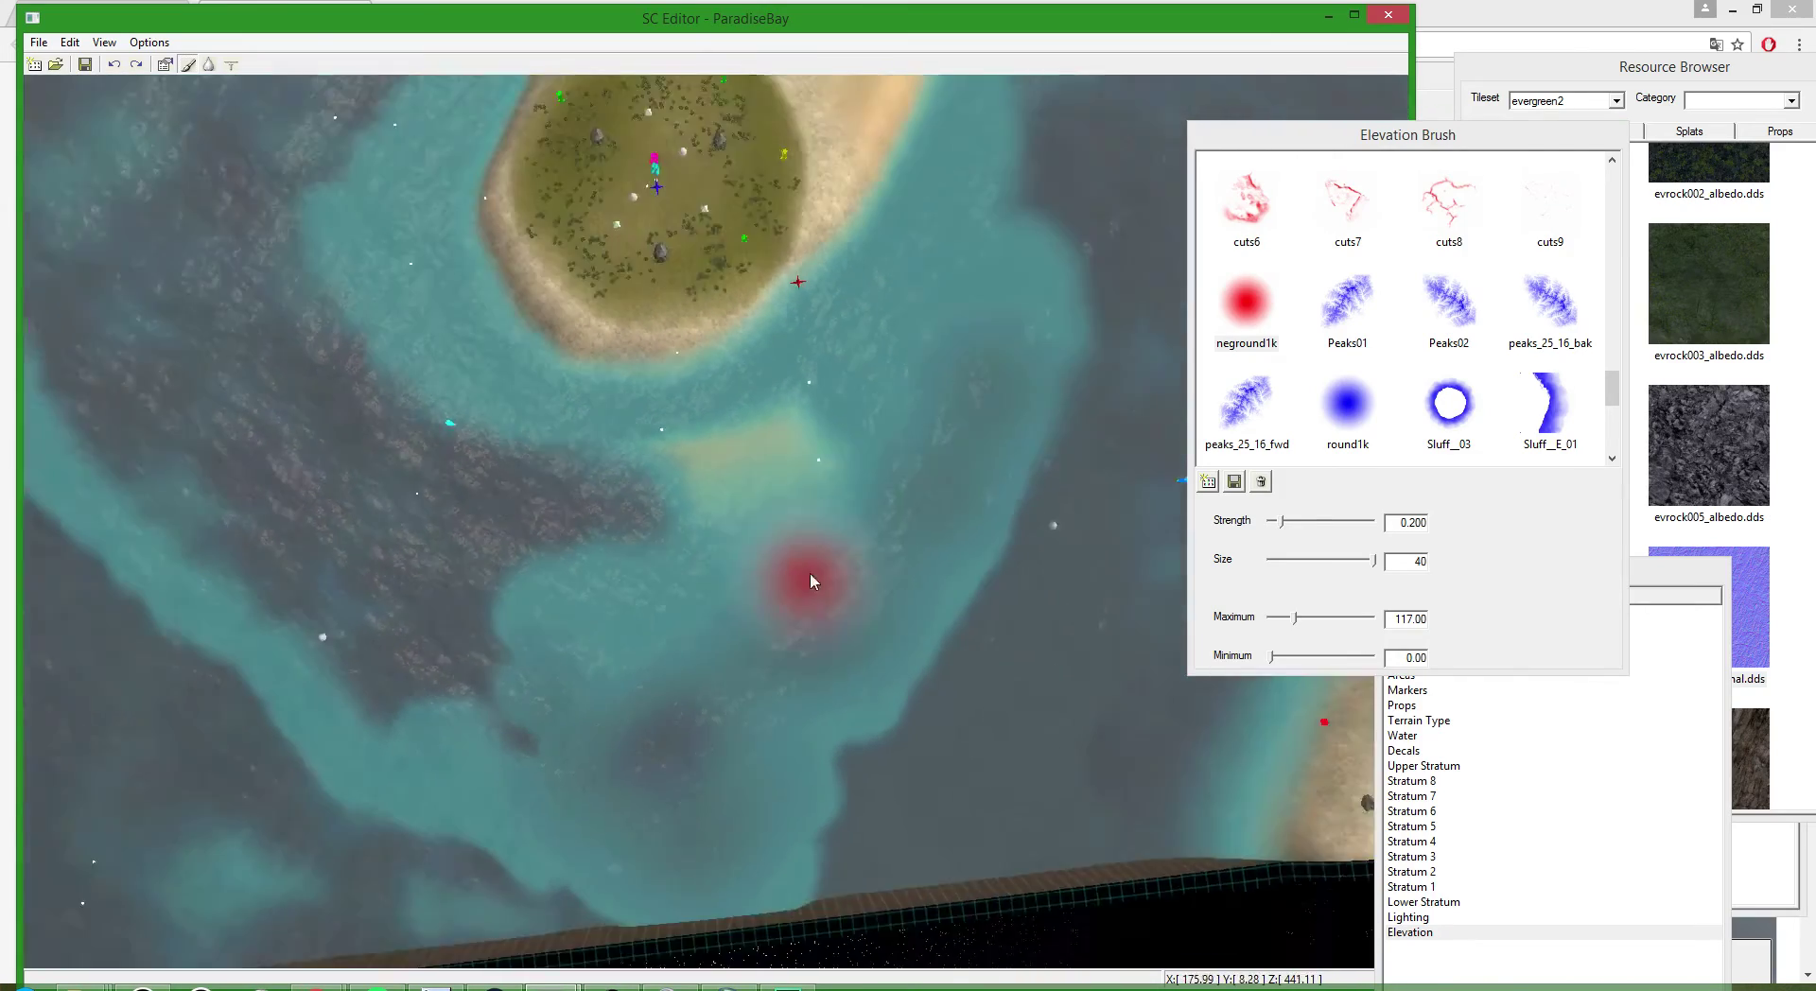
pyautogui.scroll(-3, 810, 580)
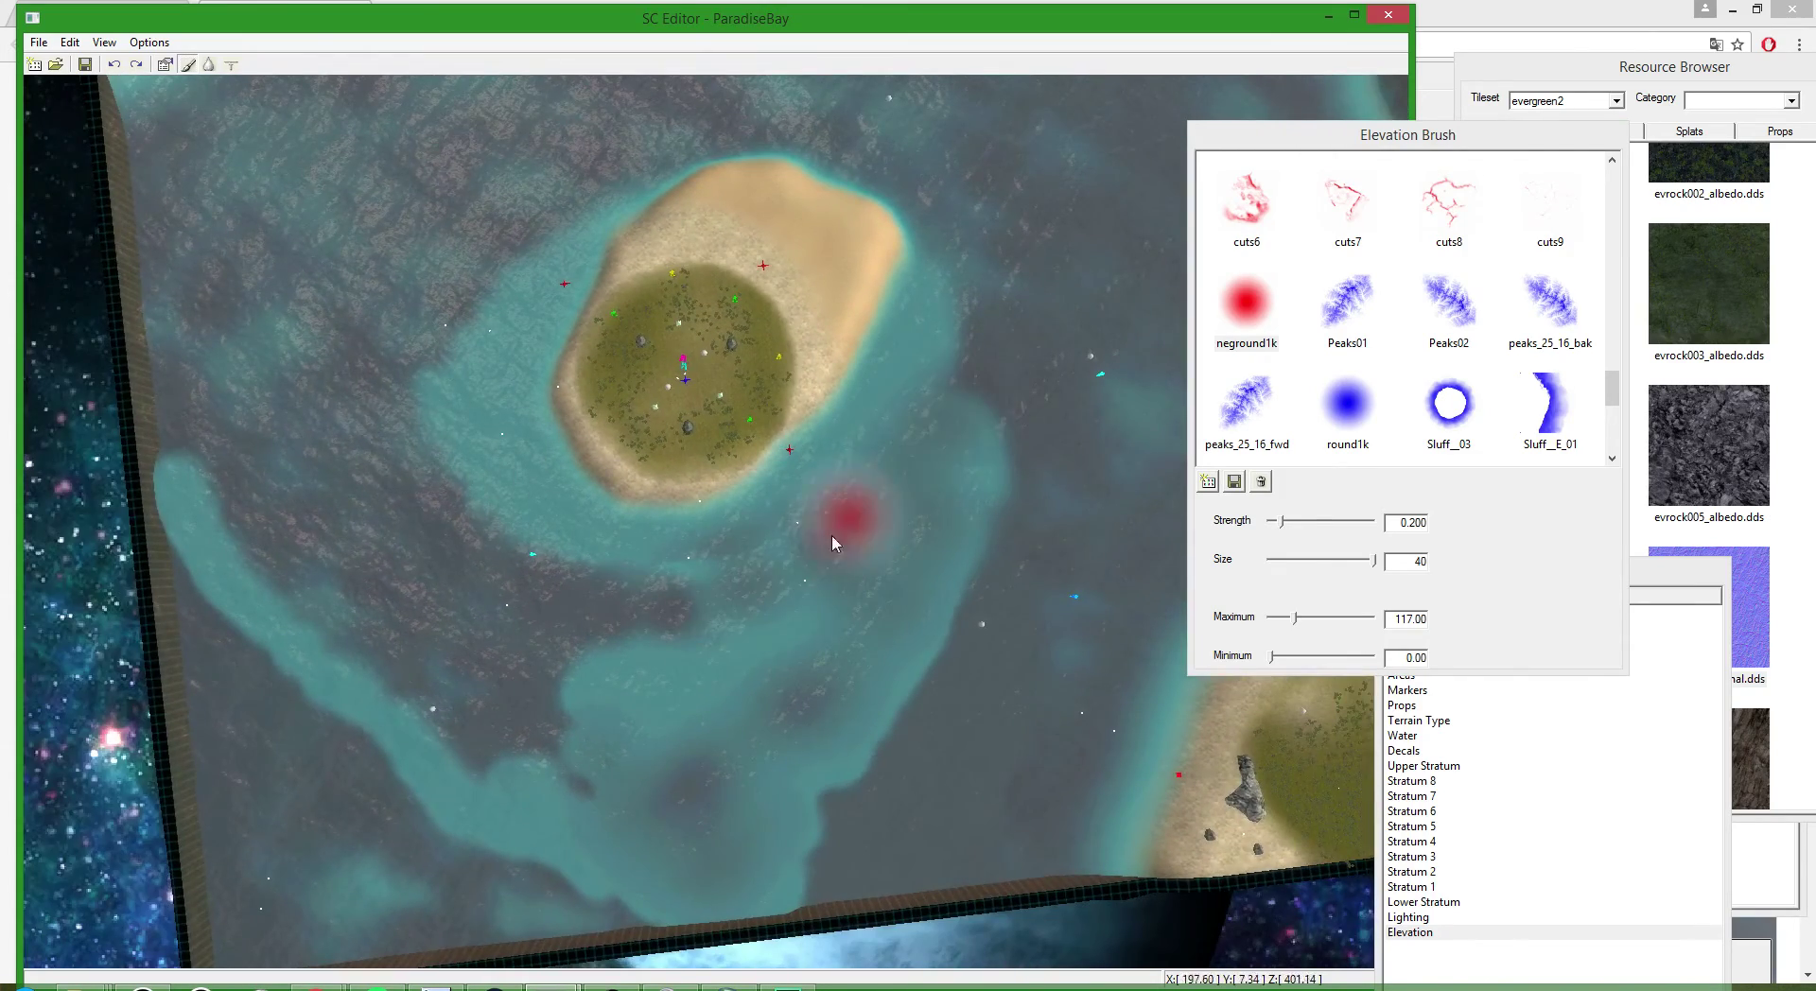
# - Choose the unsharp128_hard filter brush and inspect the bay's seabed and the grey rock plateau east of the bay
pyautogui.scroll(-5, 831, 535)
pyautogui.click(209, 64)
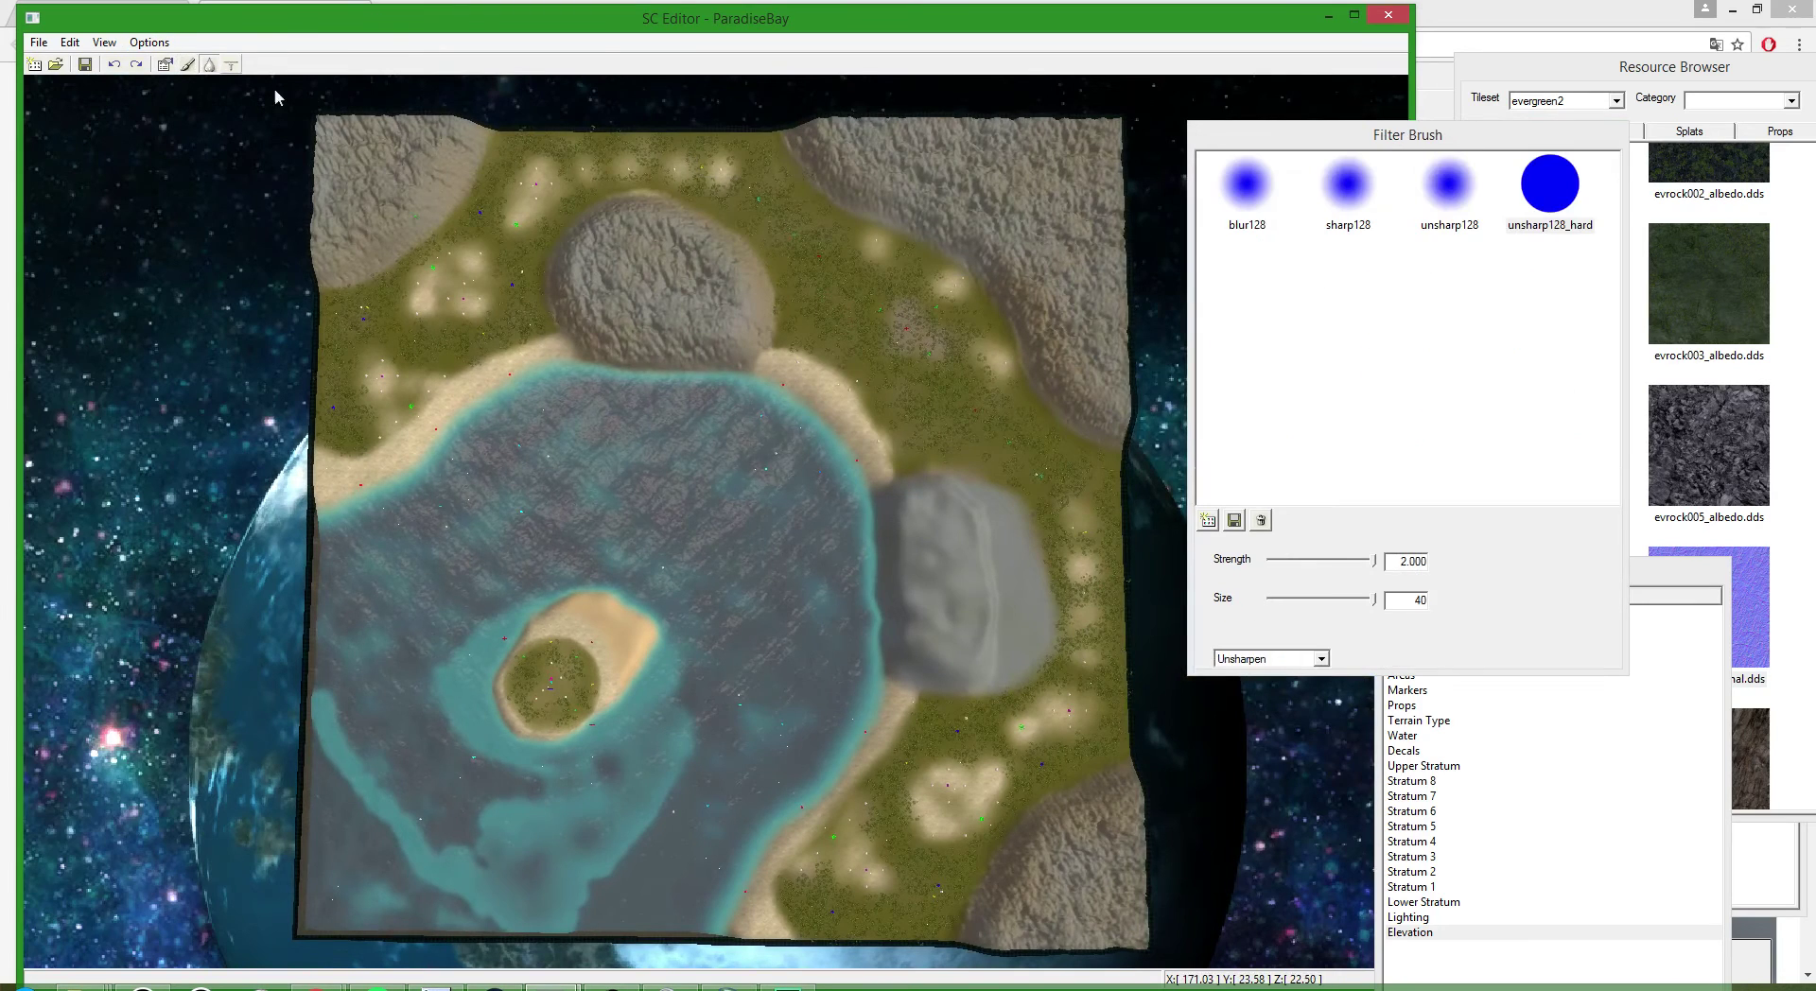
pyautogui.click(1565, 220)
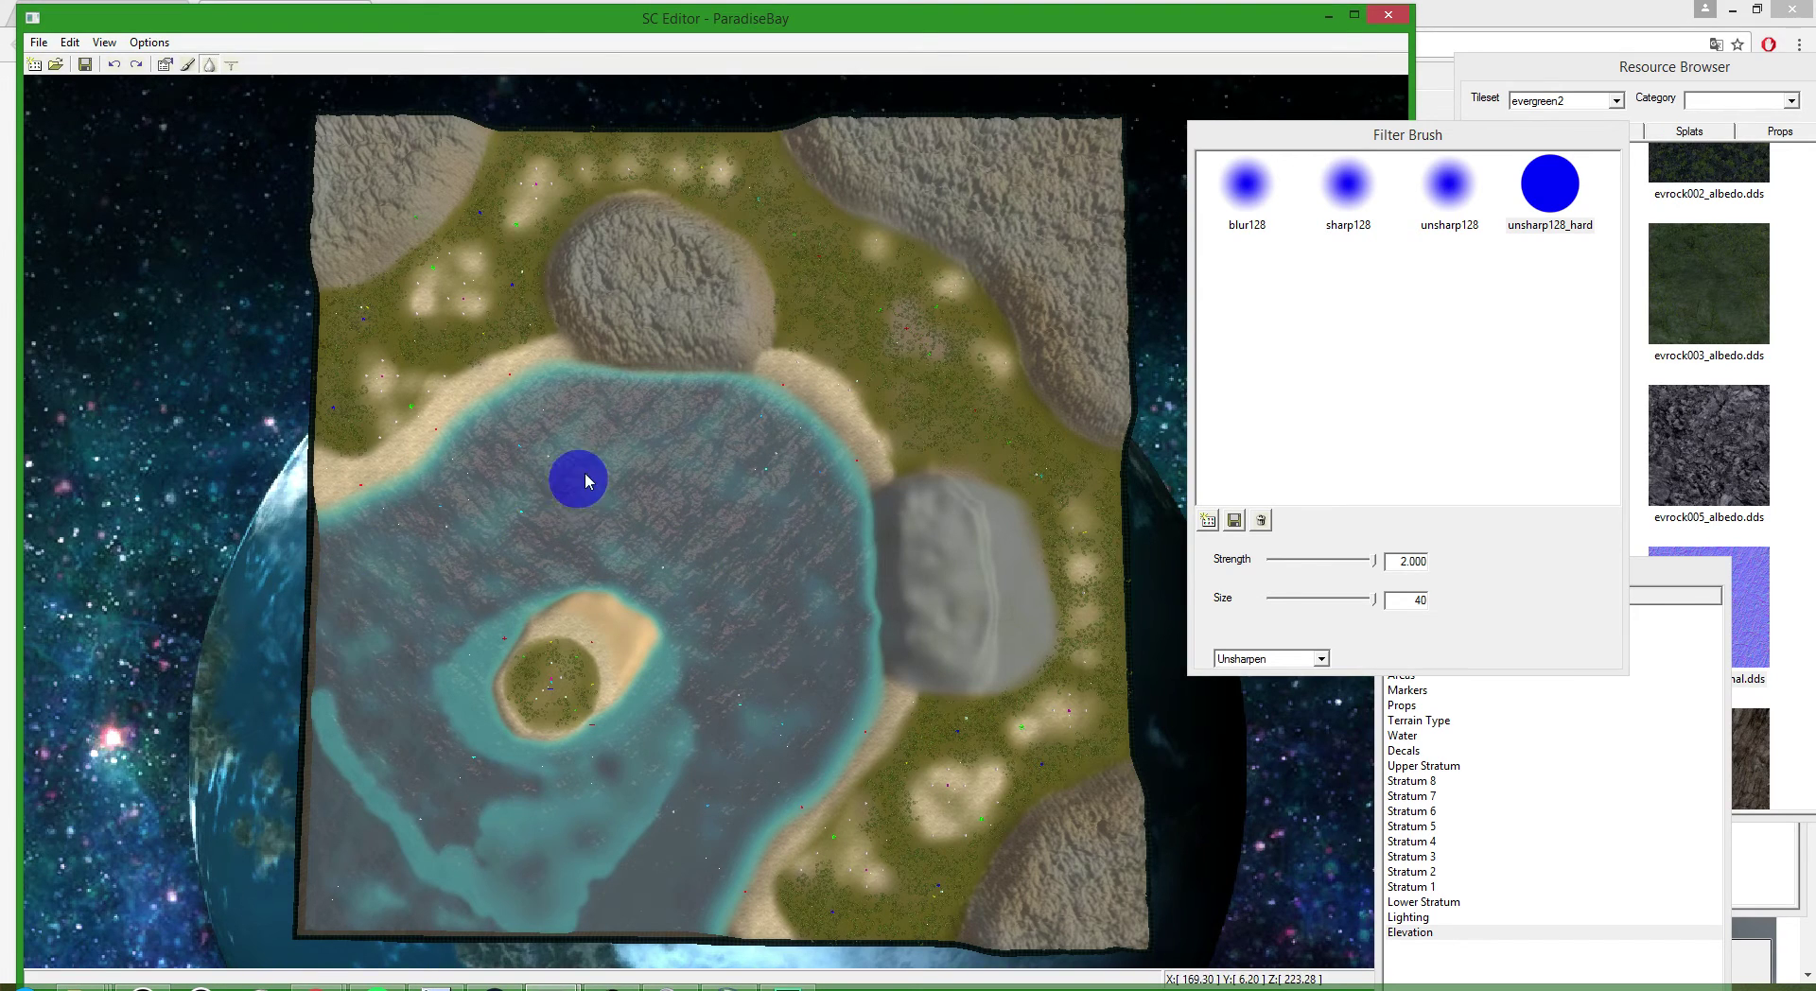
pyautogui.moveTo(610, 522); pyautogui.dragTo(620, 594, button='middle')
pyautogui.moveTo(622, 593)
pyautogui.mouseDown(button='right')
pyautogui.moveTo(617, 632)
pyautogui.moveTo(706, 561)
pyautogui.mouseUp(button='right')
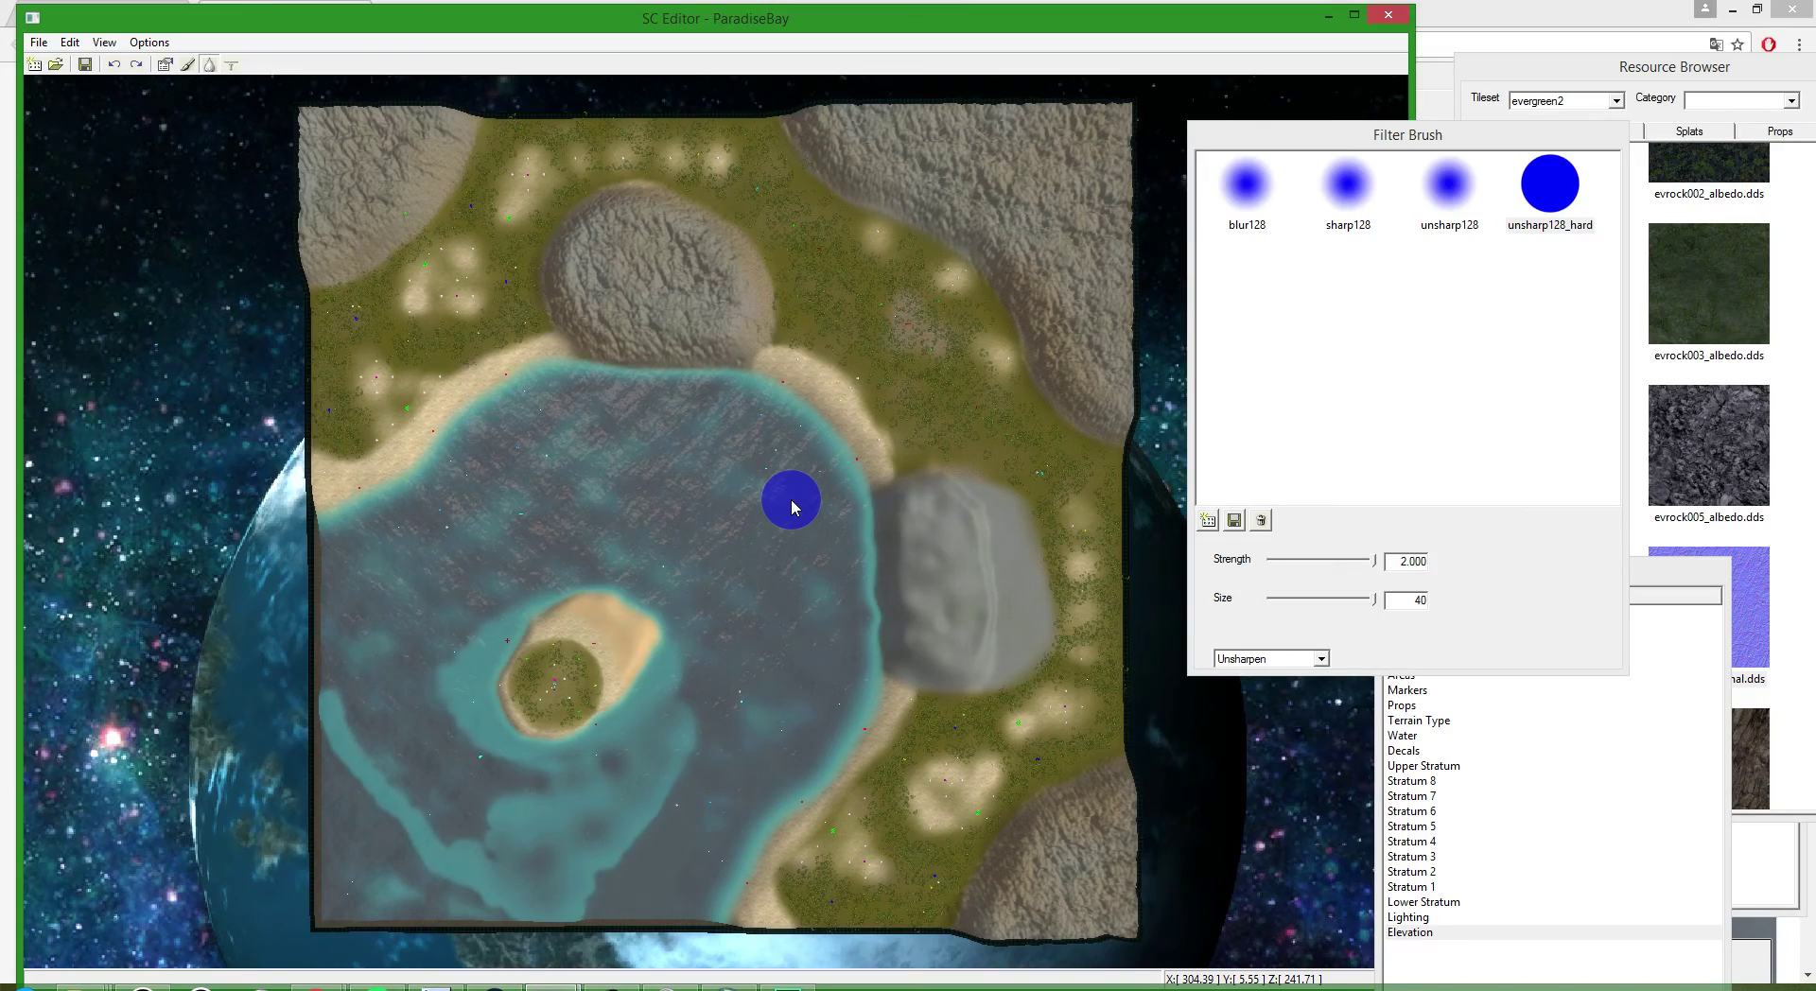
pyautogui.scroll(10, 793, 506)
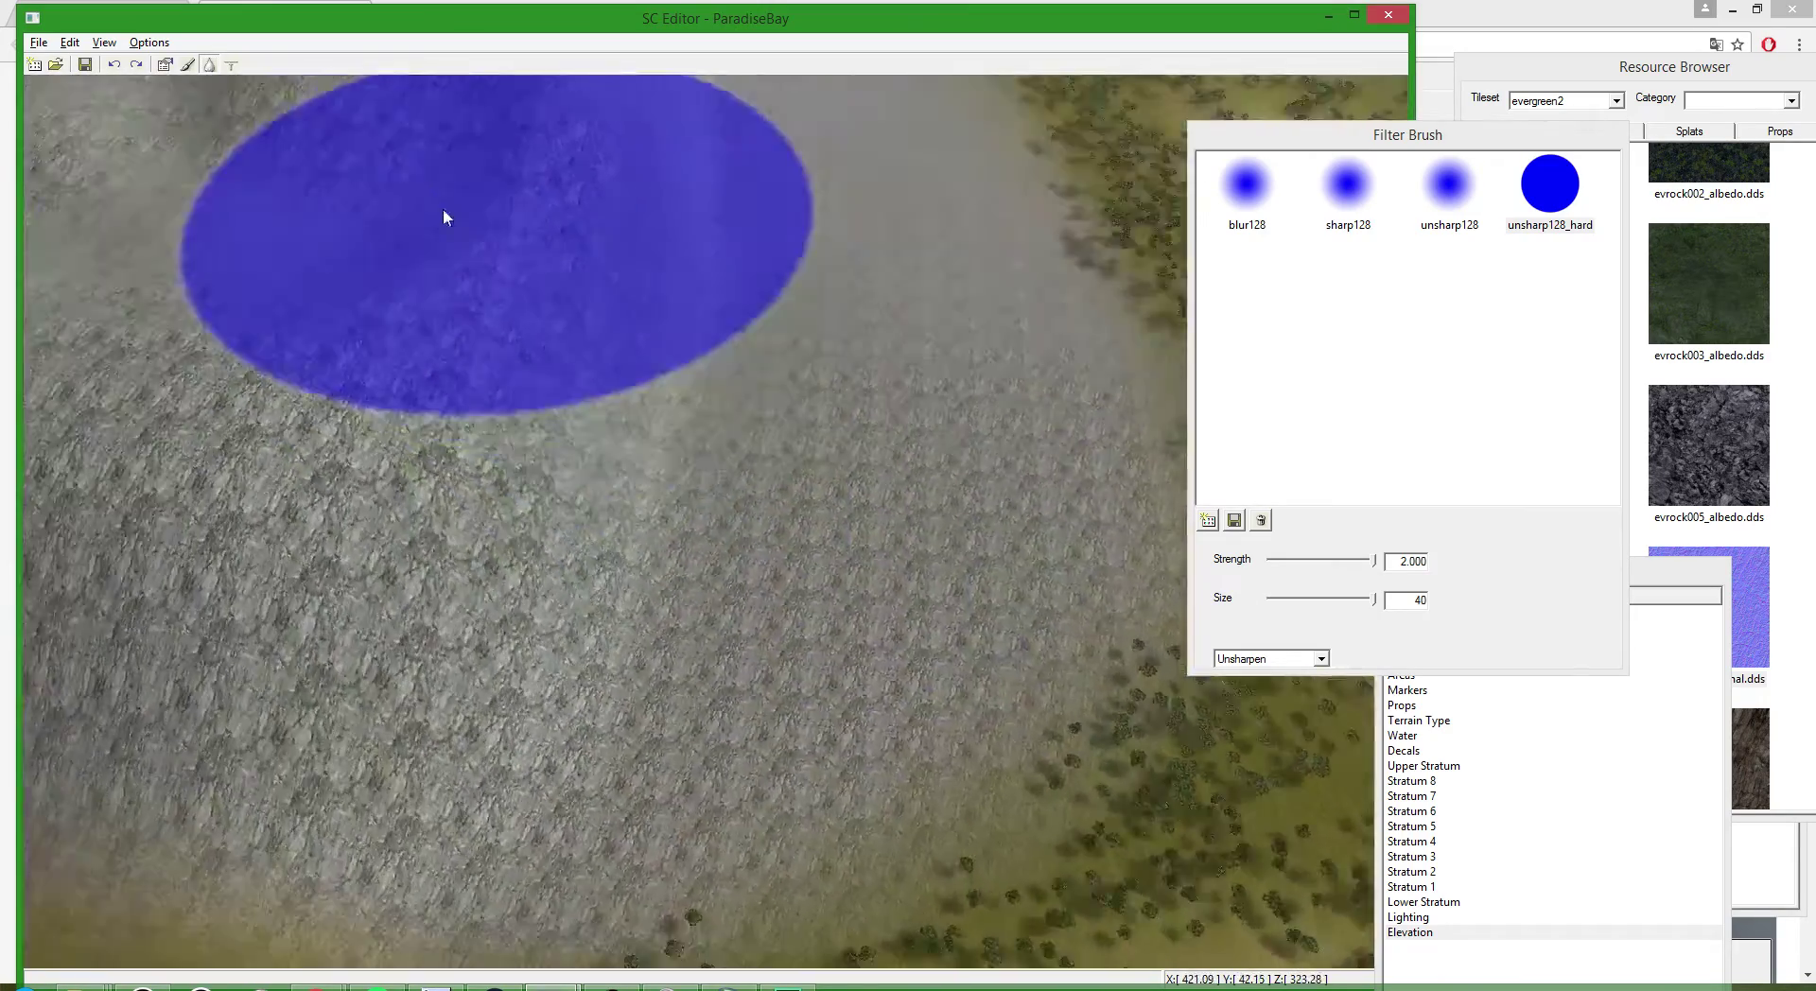
pyautogui.scroll(-10, 789, 554)
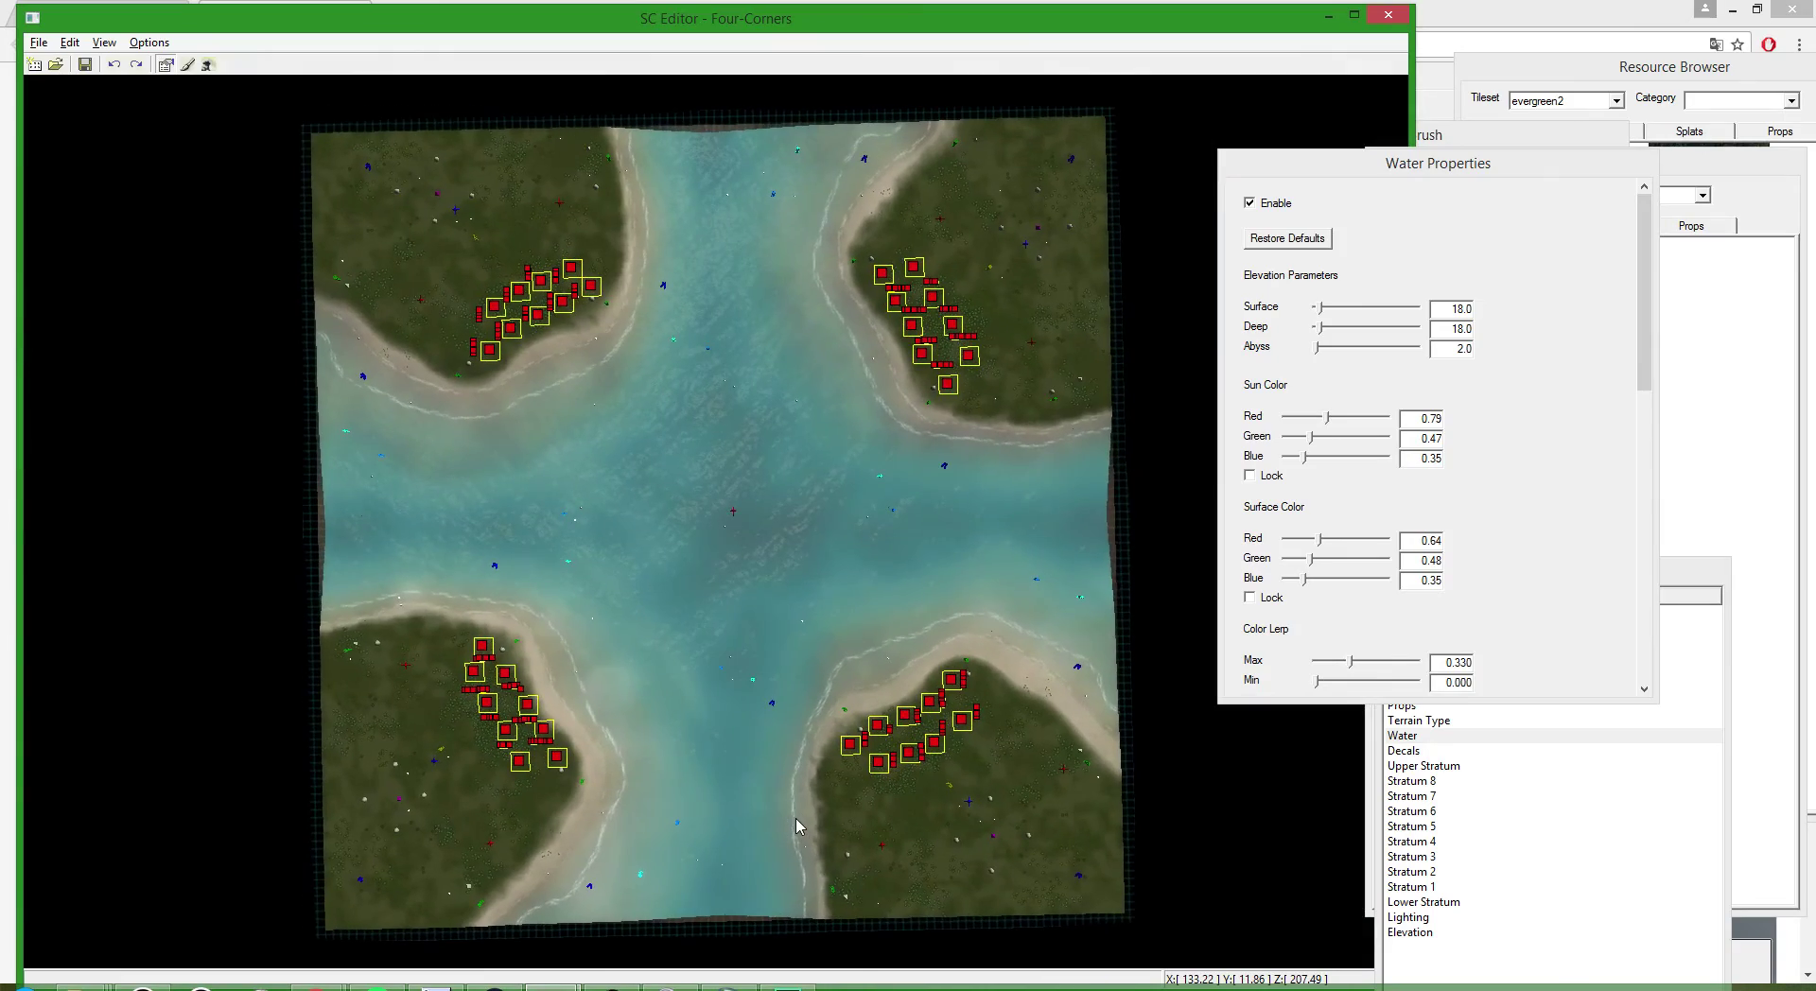
# - Examine the Four-Corners map's shoreline waves, palm groves and base buildings up close, including the northwest corner and its beach
pyautogui.scroll(10, 750, 417)
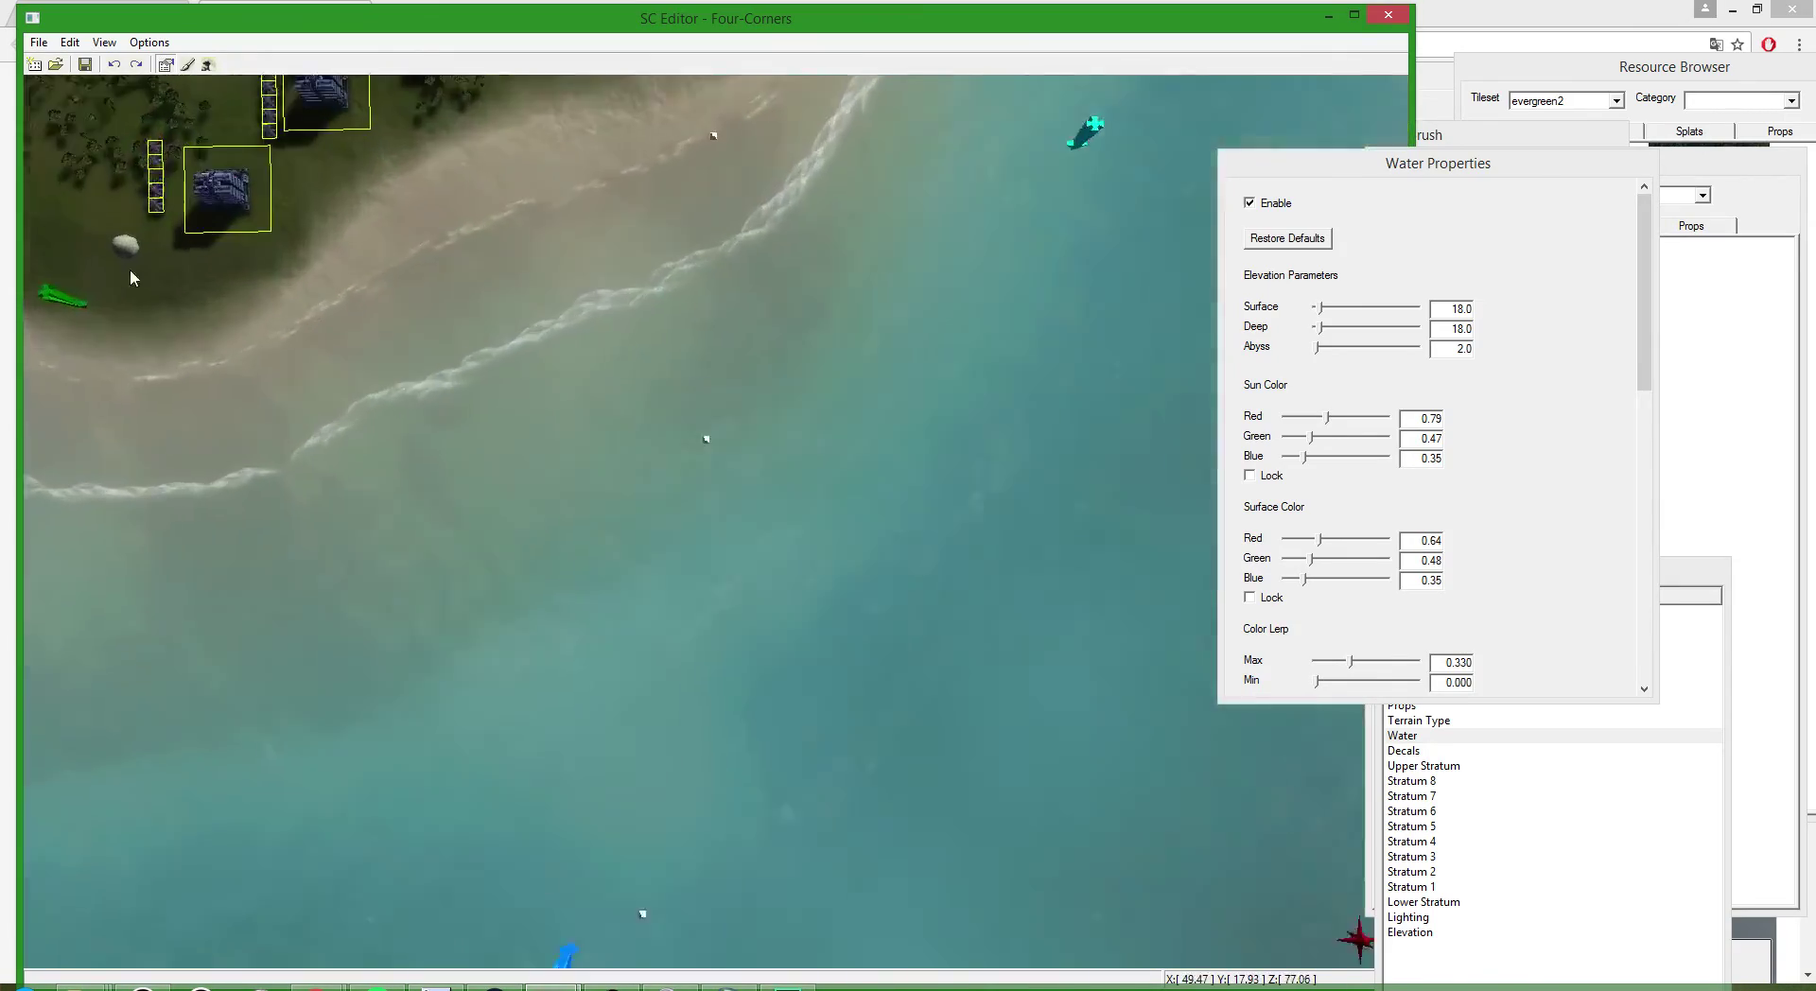
pyautogui.scroll(5, 425, 377)
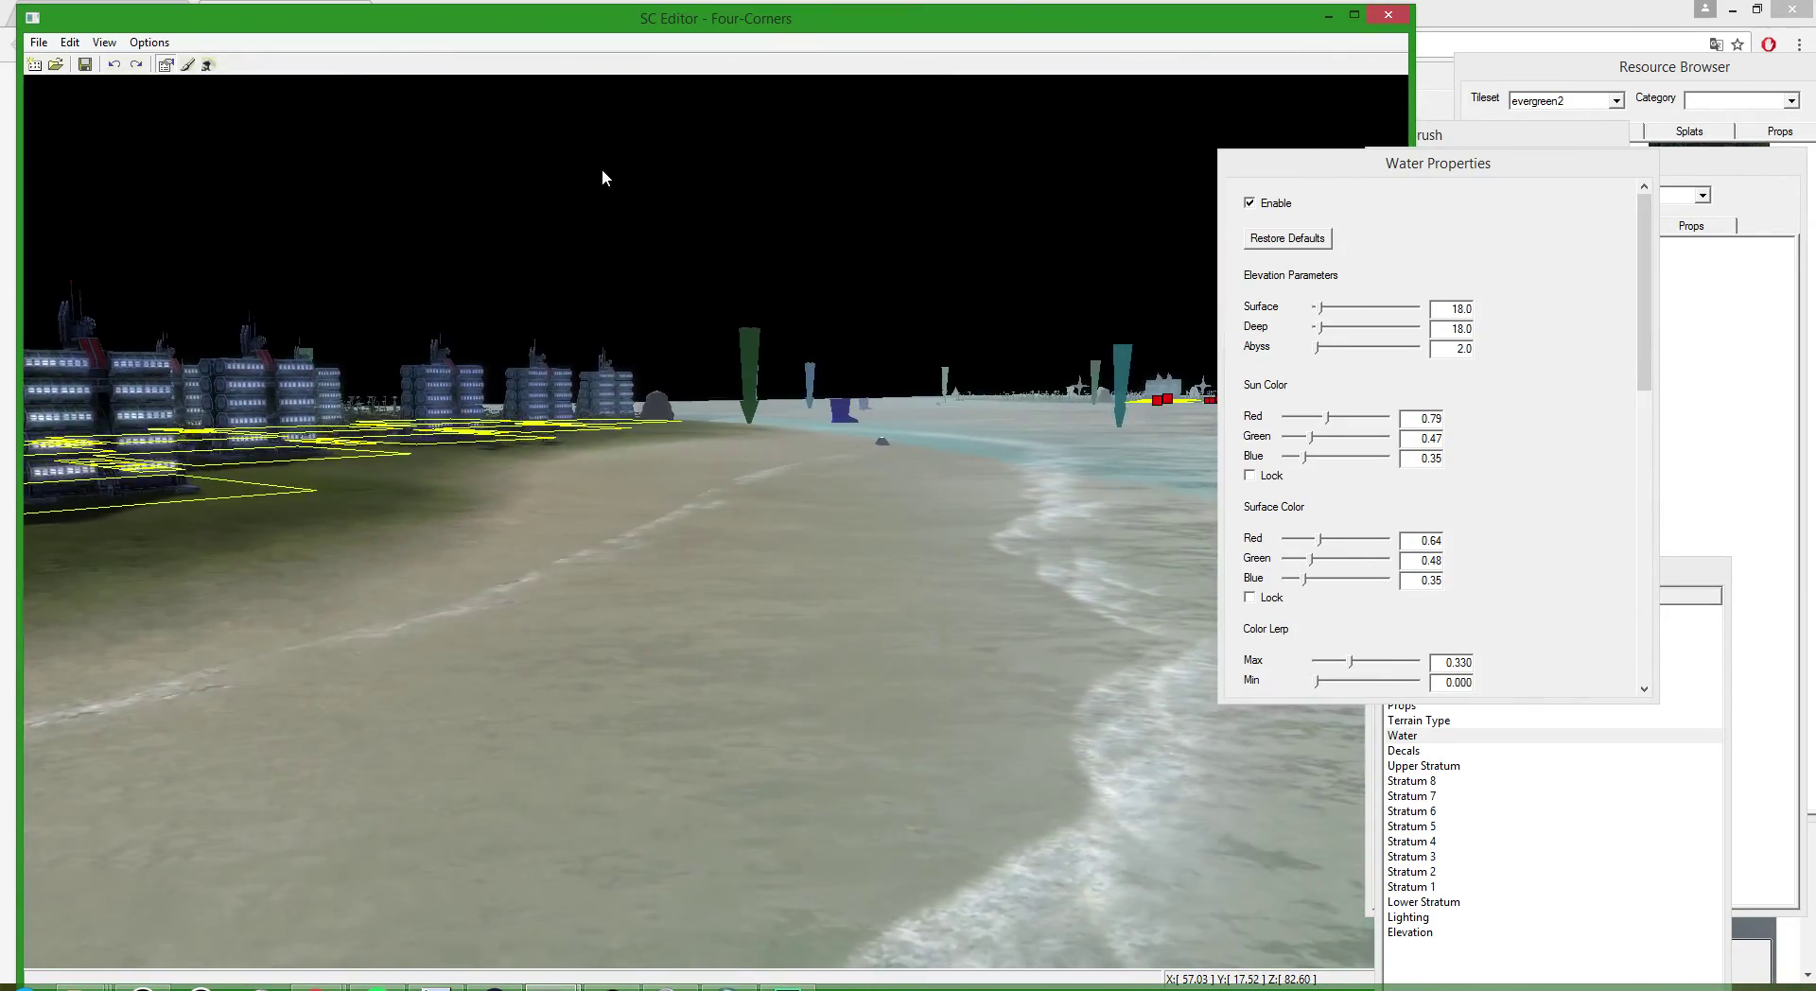
pyautogui.moveTo(803, 745); pyautogui.dragTo(875, 779, button='middle')
pyautogui.scroll(-5, 477, 753)
pyautogui.scroll(5, 122, 558)
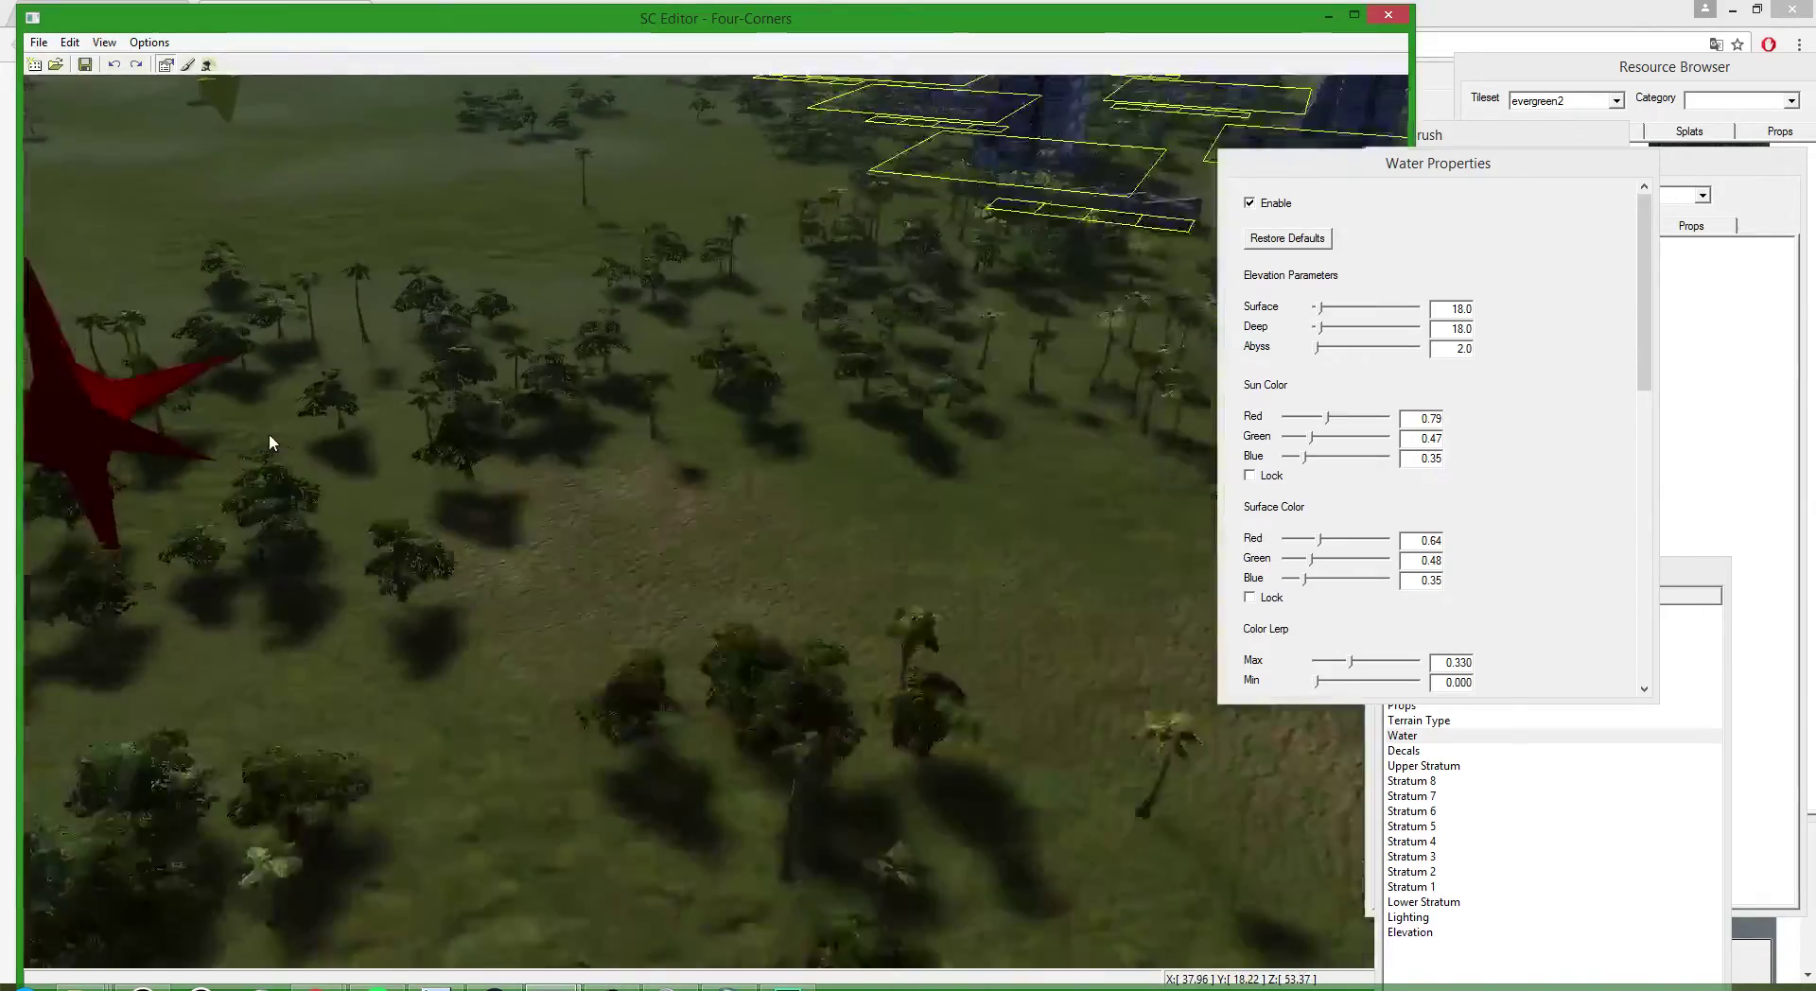
pyautogui.scroll(-5, 446, 448)
pyautogui.scroll(4, 1175, 696)
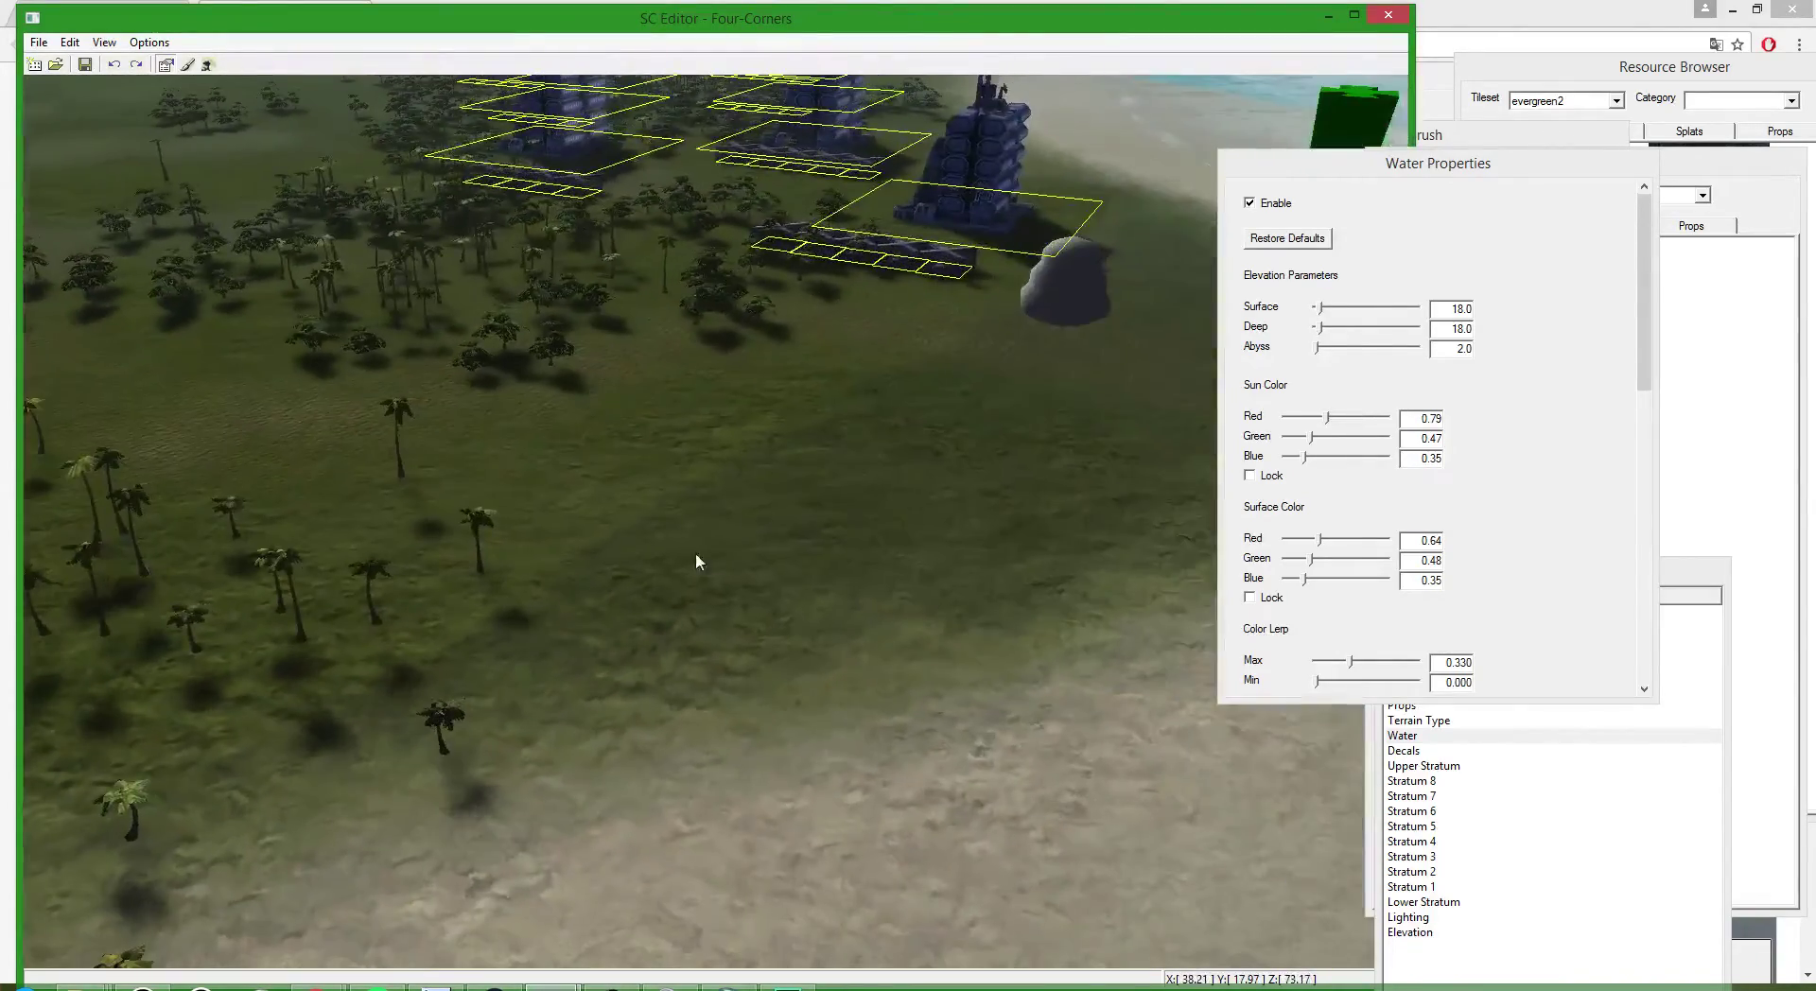
pyautogui.moveTo(695, 555); pyautogui.dragTo(746, 711, button='middle')
pyautogui.scroll(-8, 748, 719)
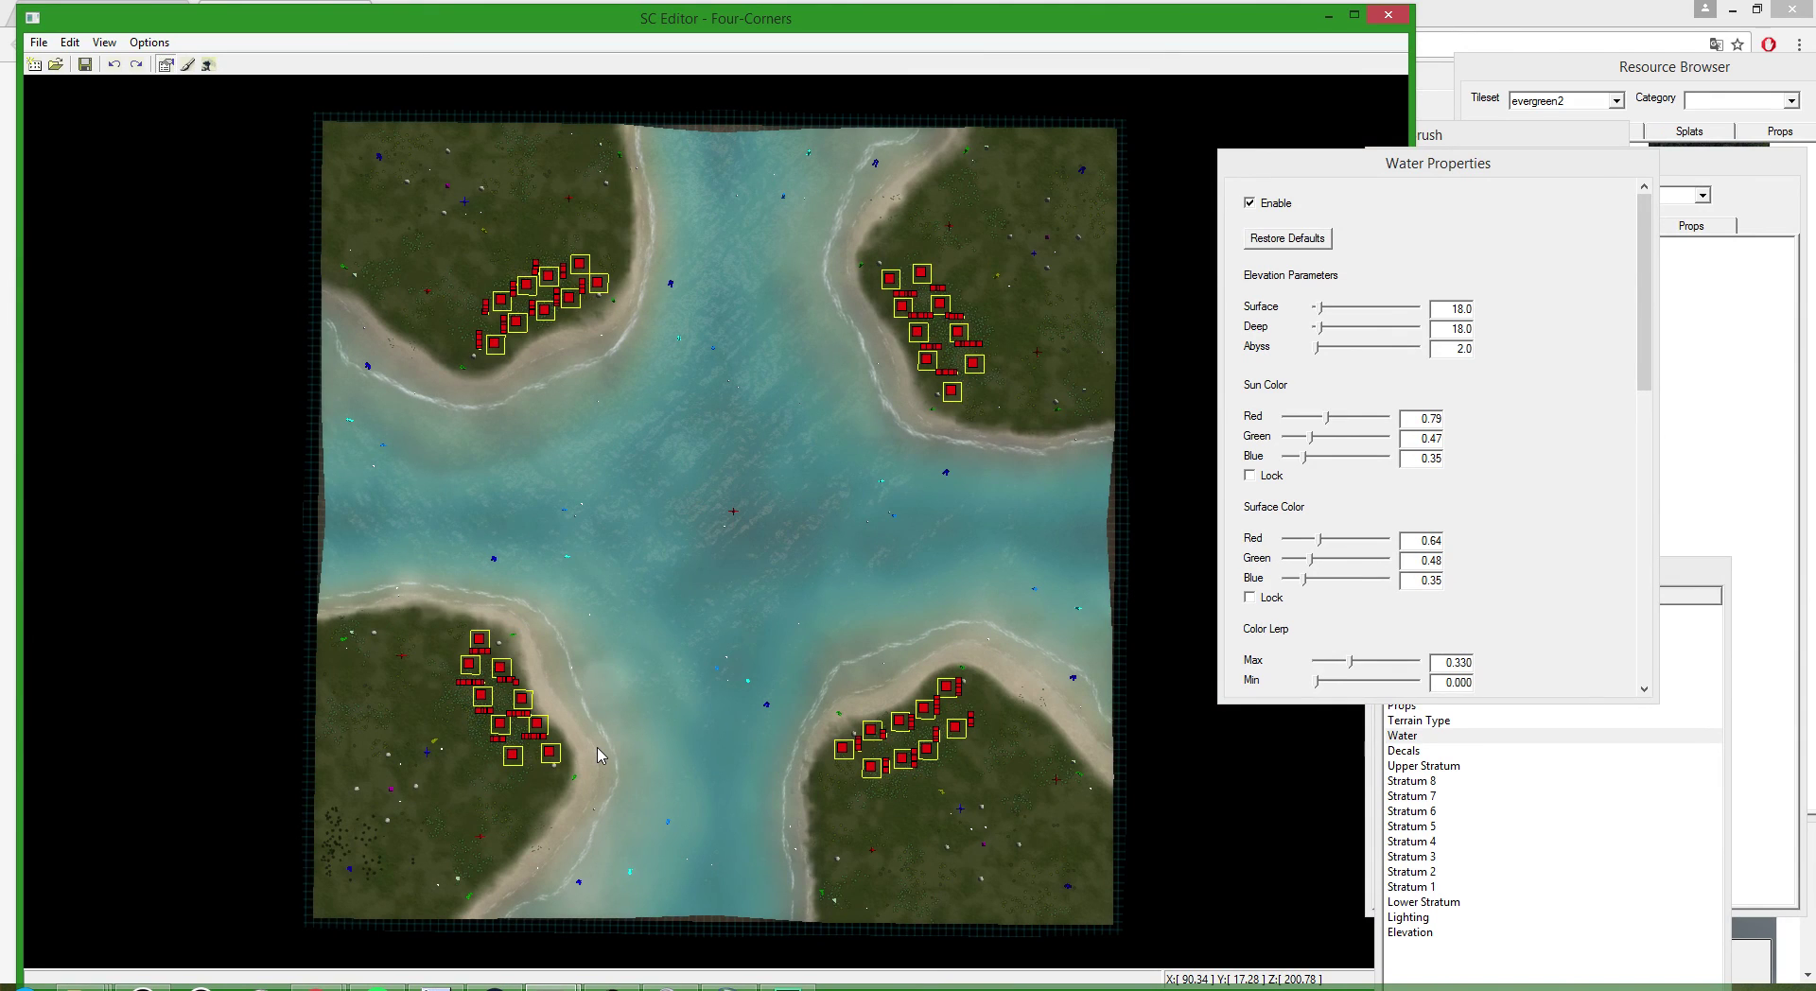
pyautogui.click(612, 987)
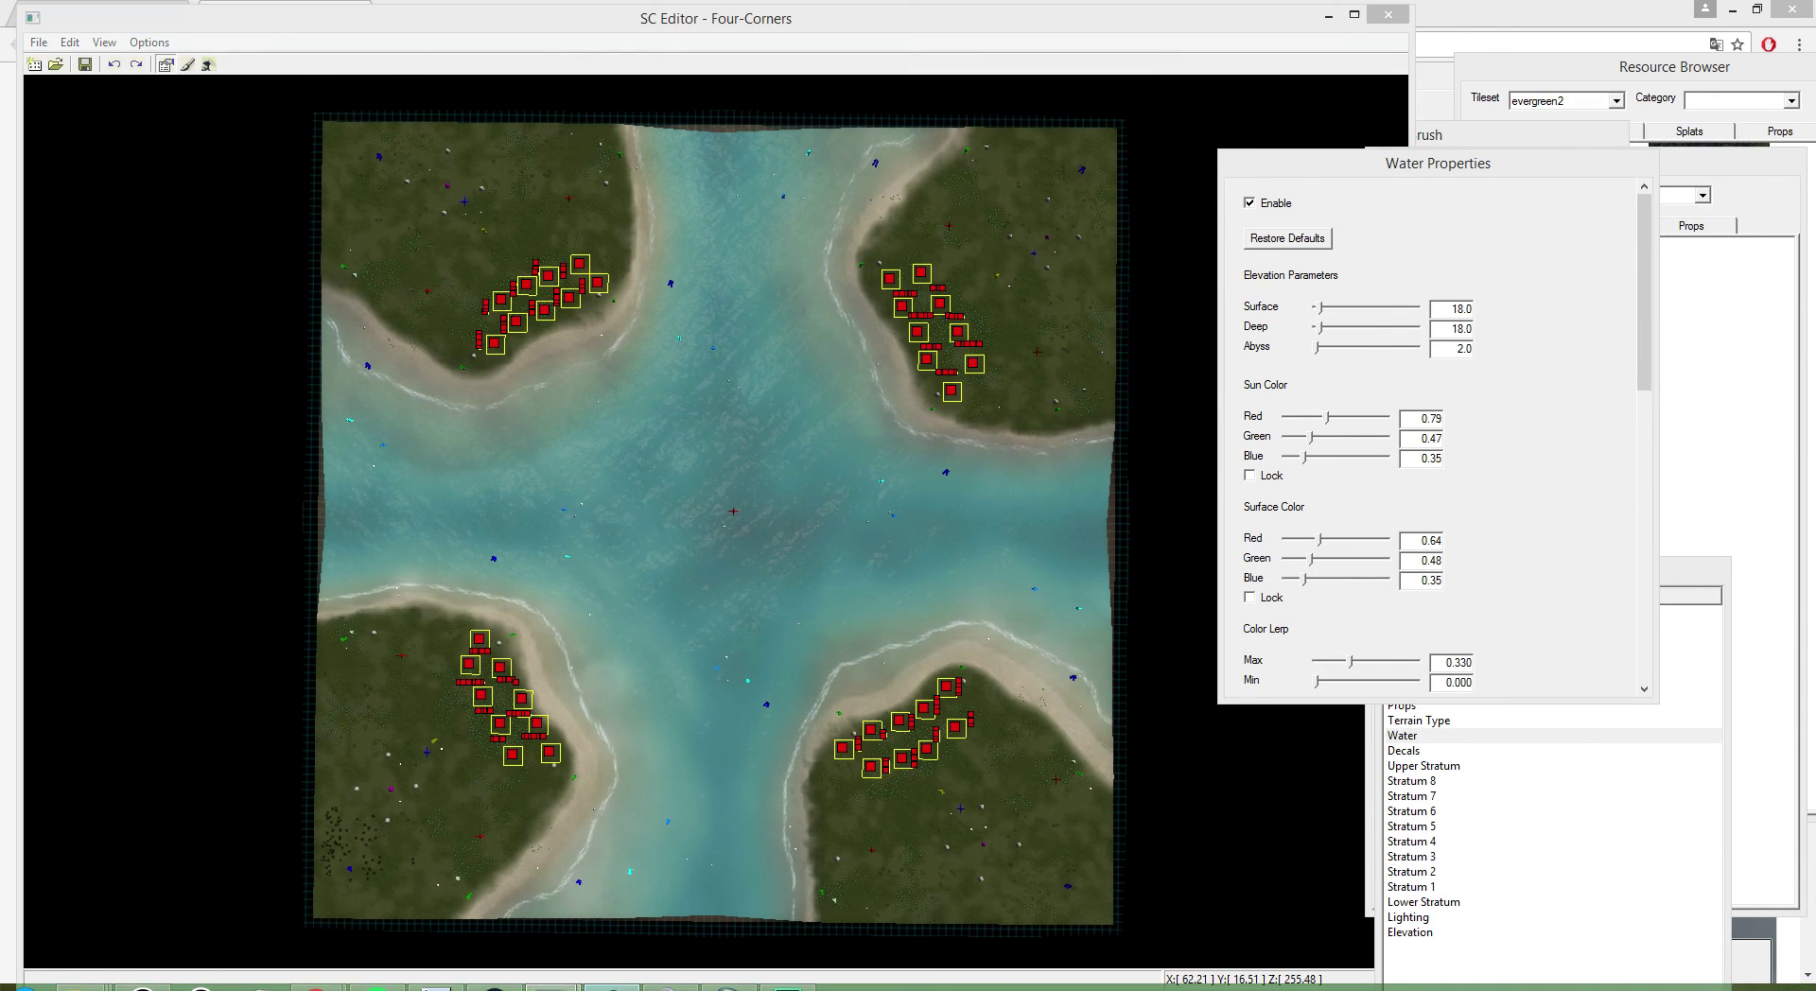